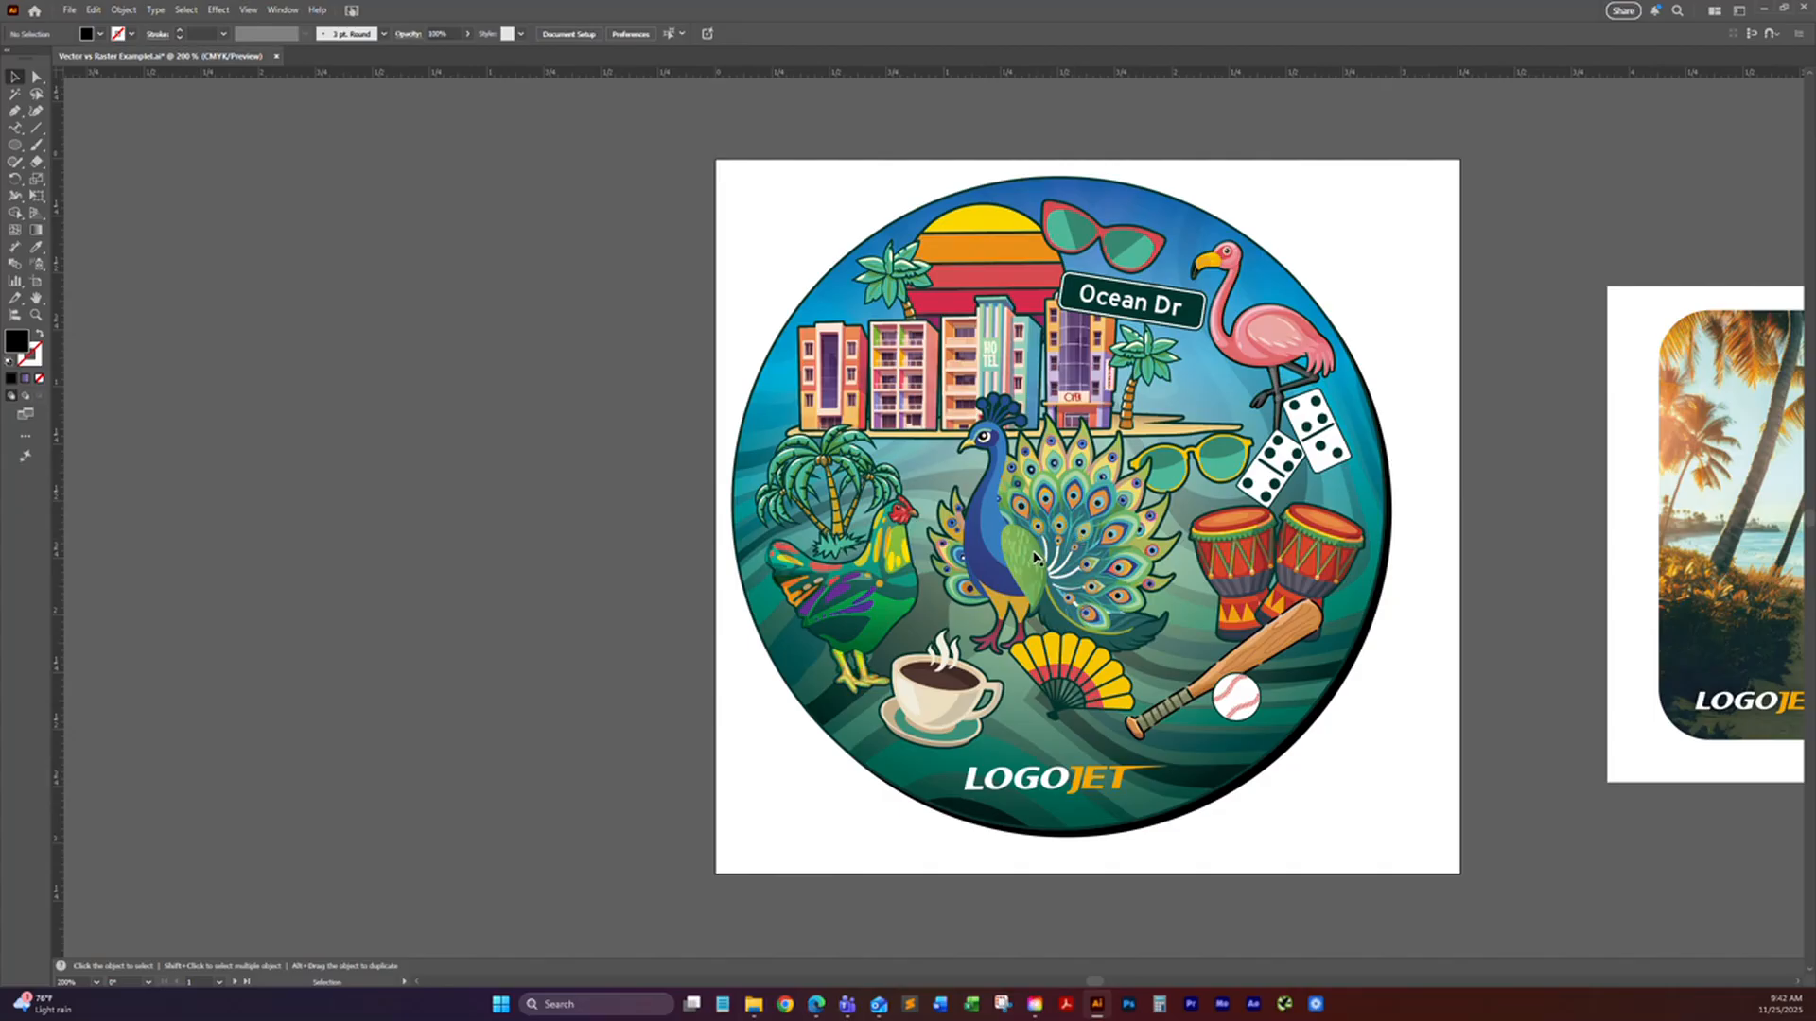
Step: Select the peacock group at the centre of the circular artwork and isolate it for editing
click(1036, 558)
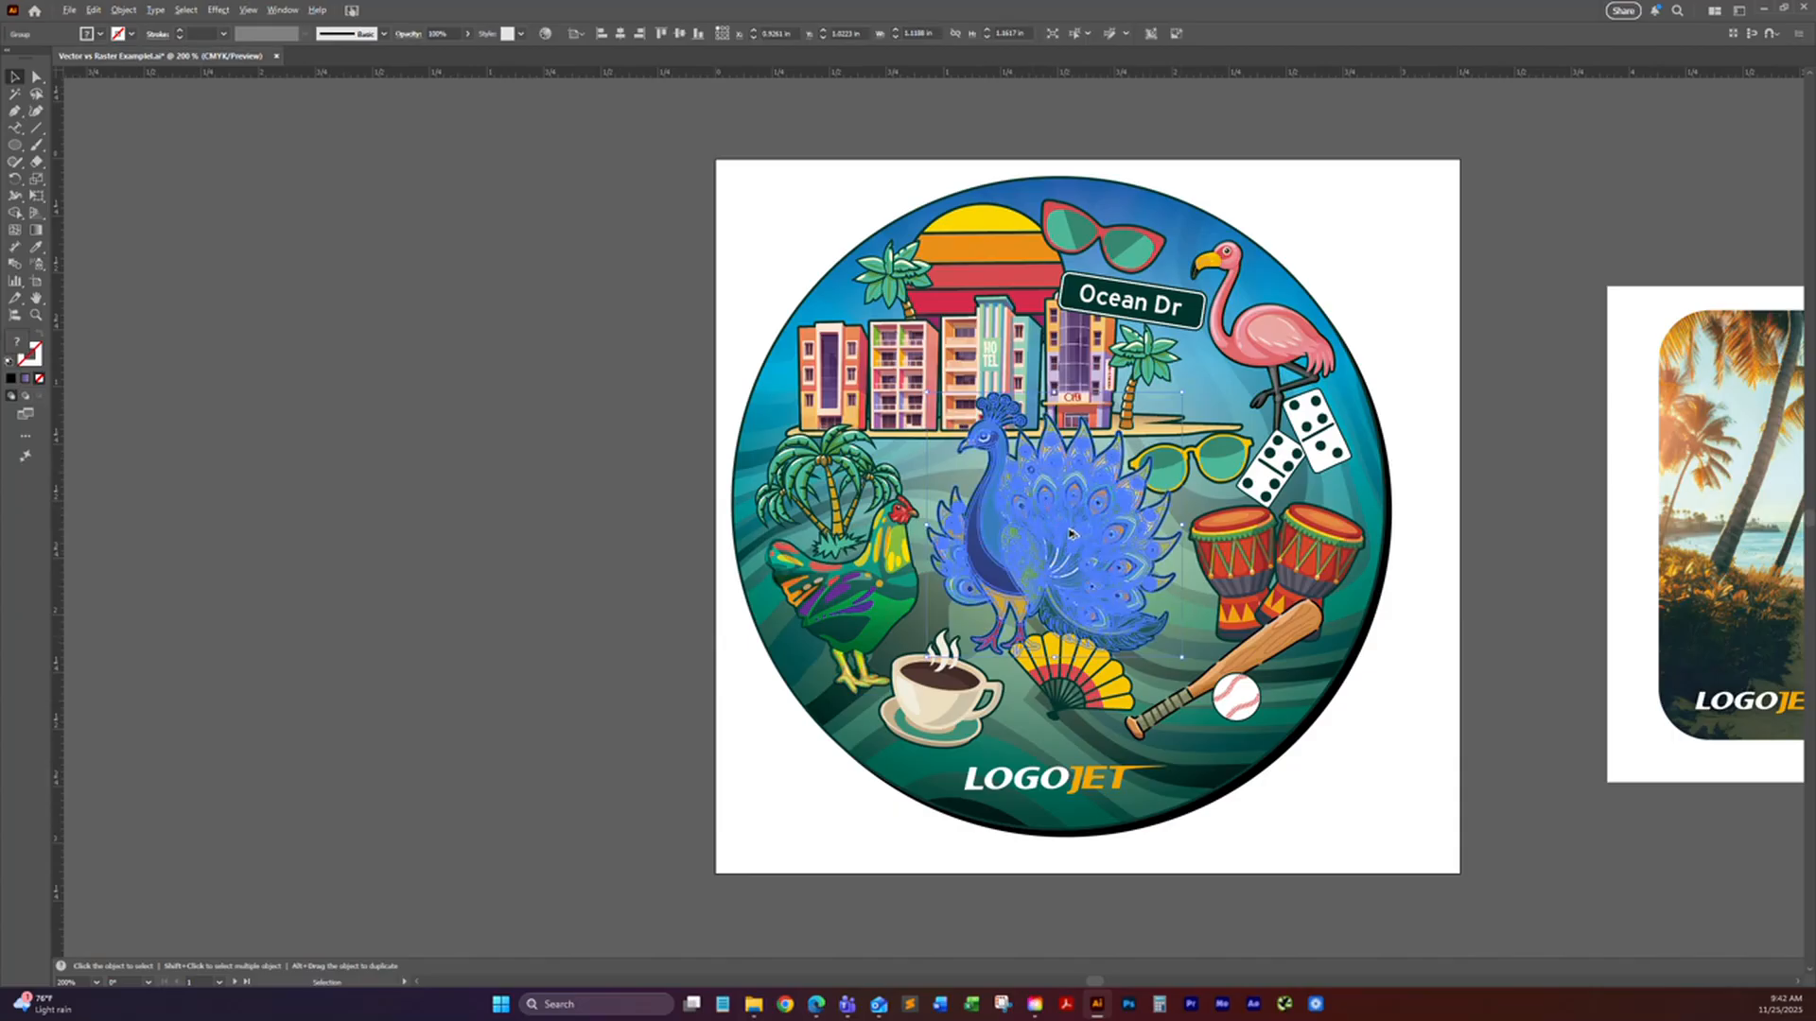
scroll(1071, 534, up, 1)
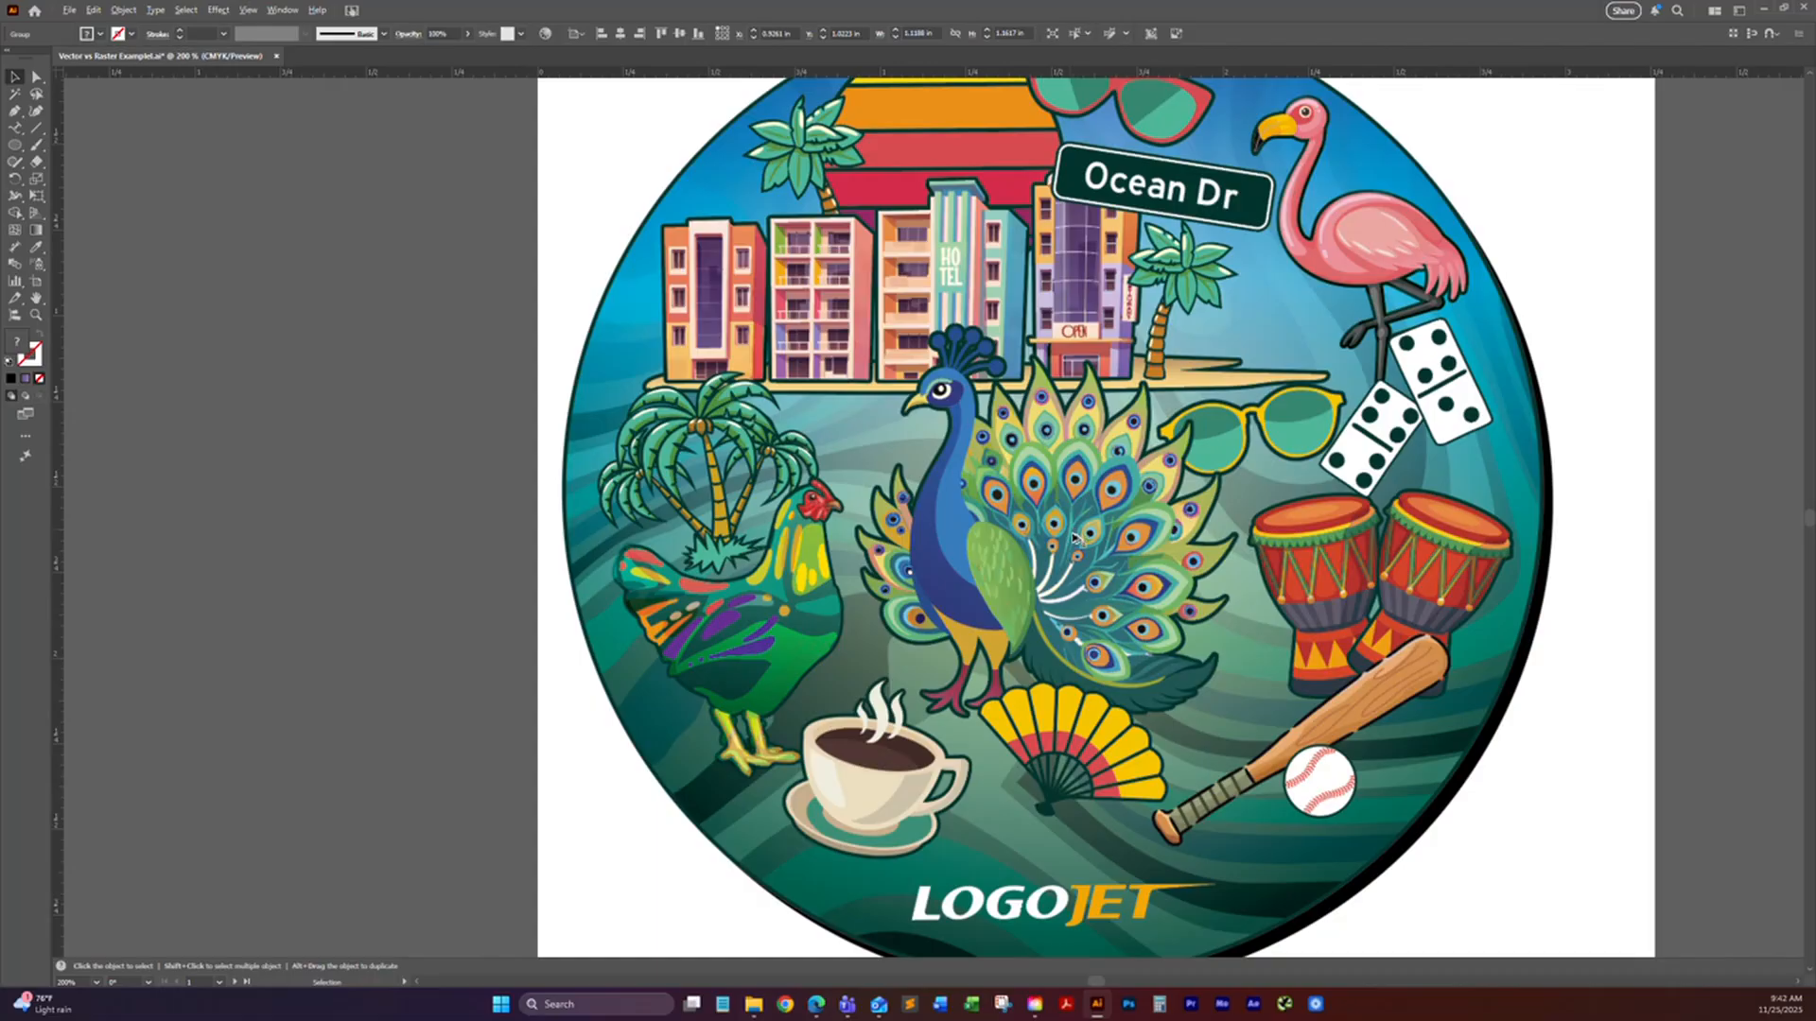
click(1141, 515)
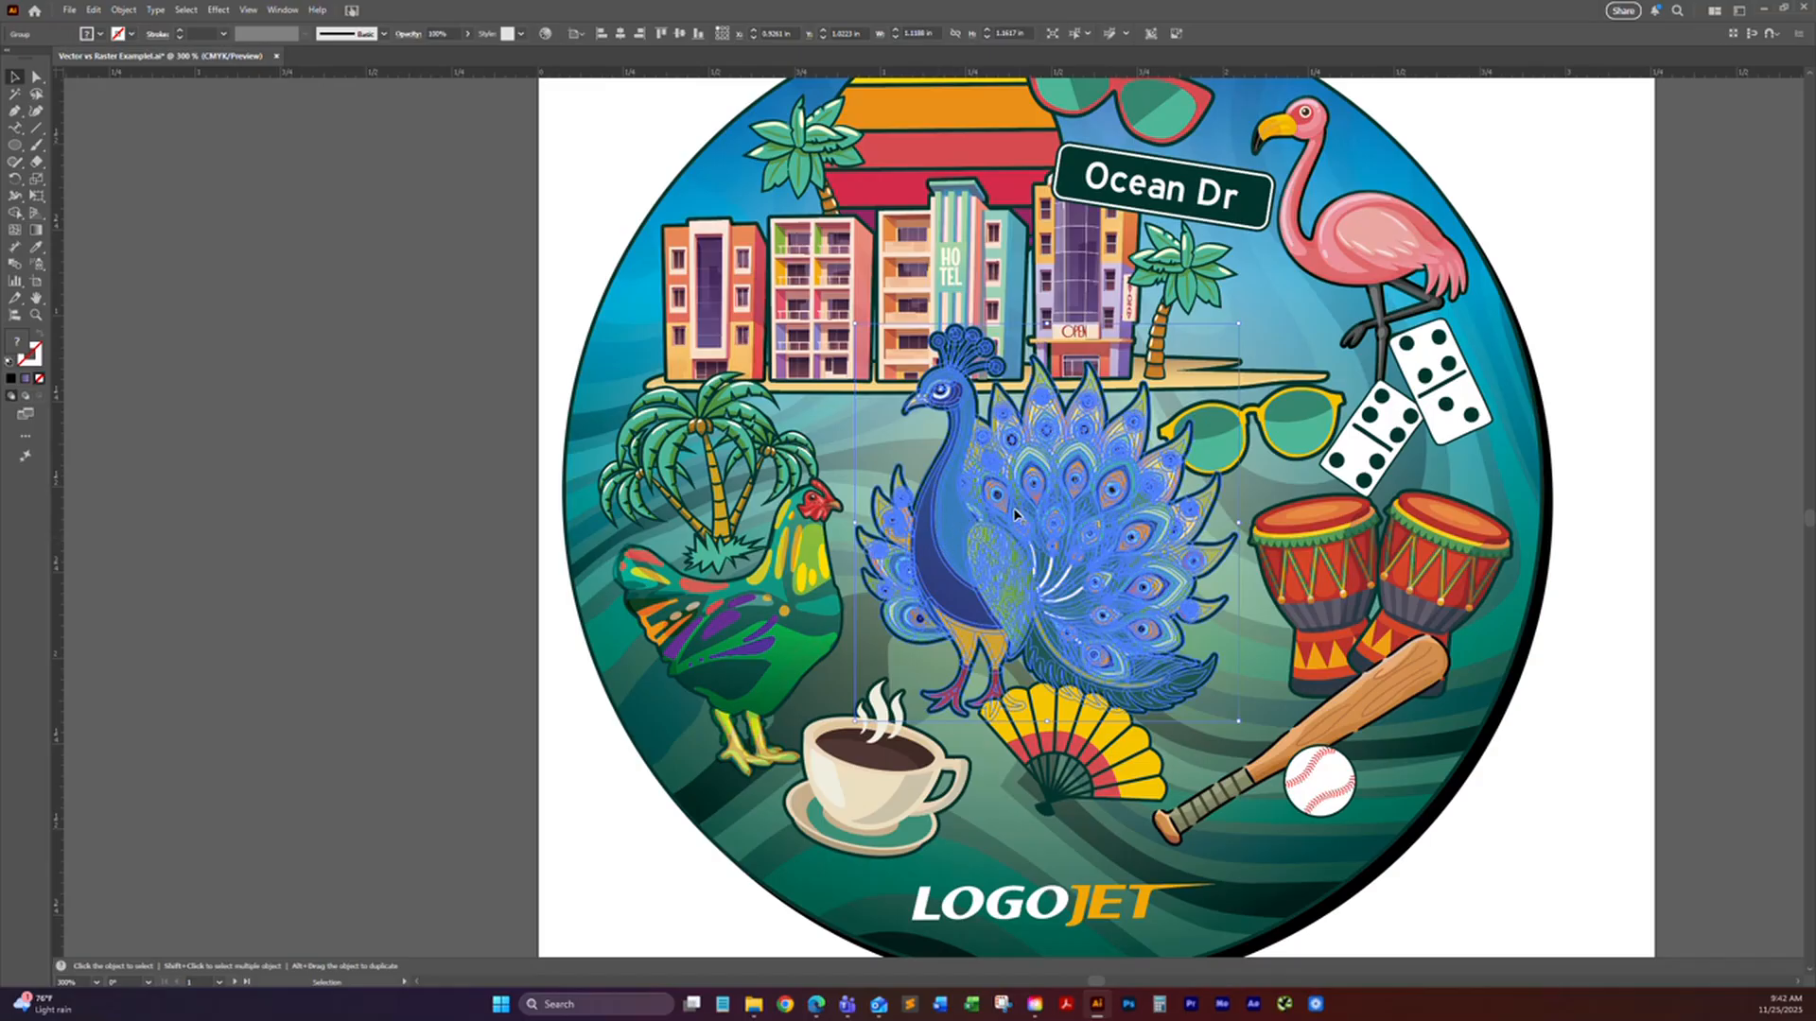
double_click(954, 539)
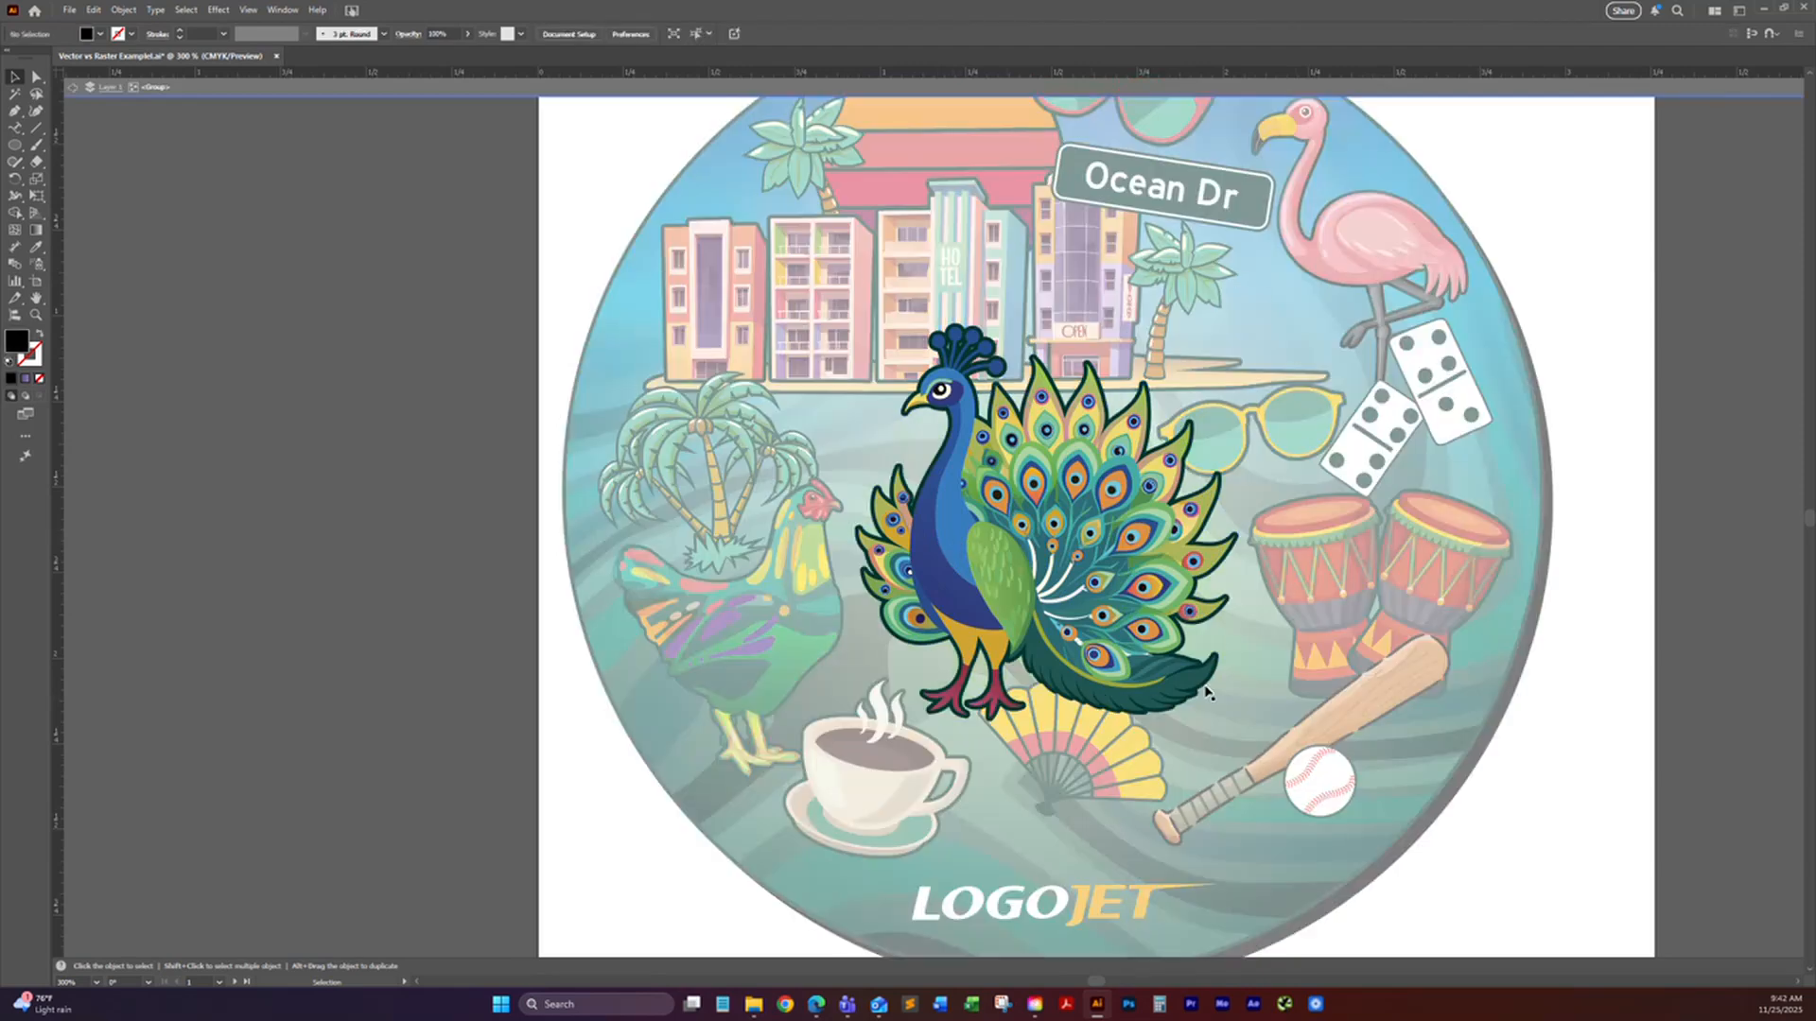
Step: Isolate the nested group inside the peacock, select individual feather and head paths, and exit isolation mode
click(1097, 515)
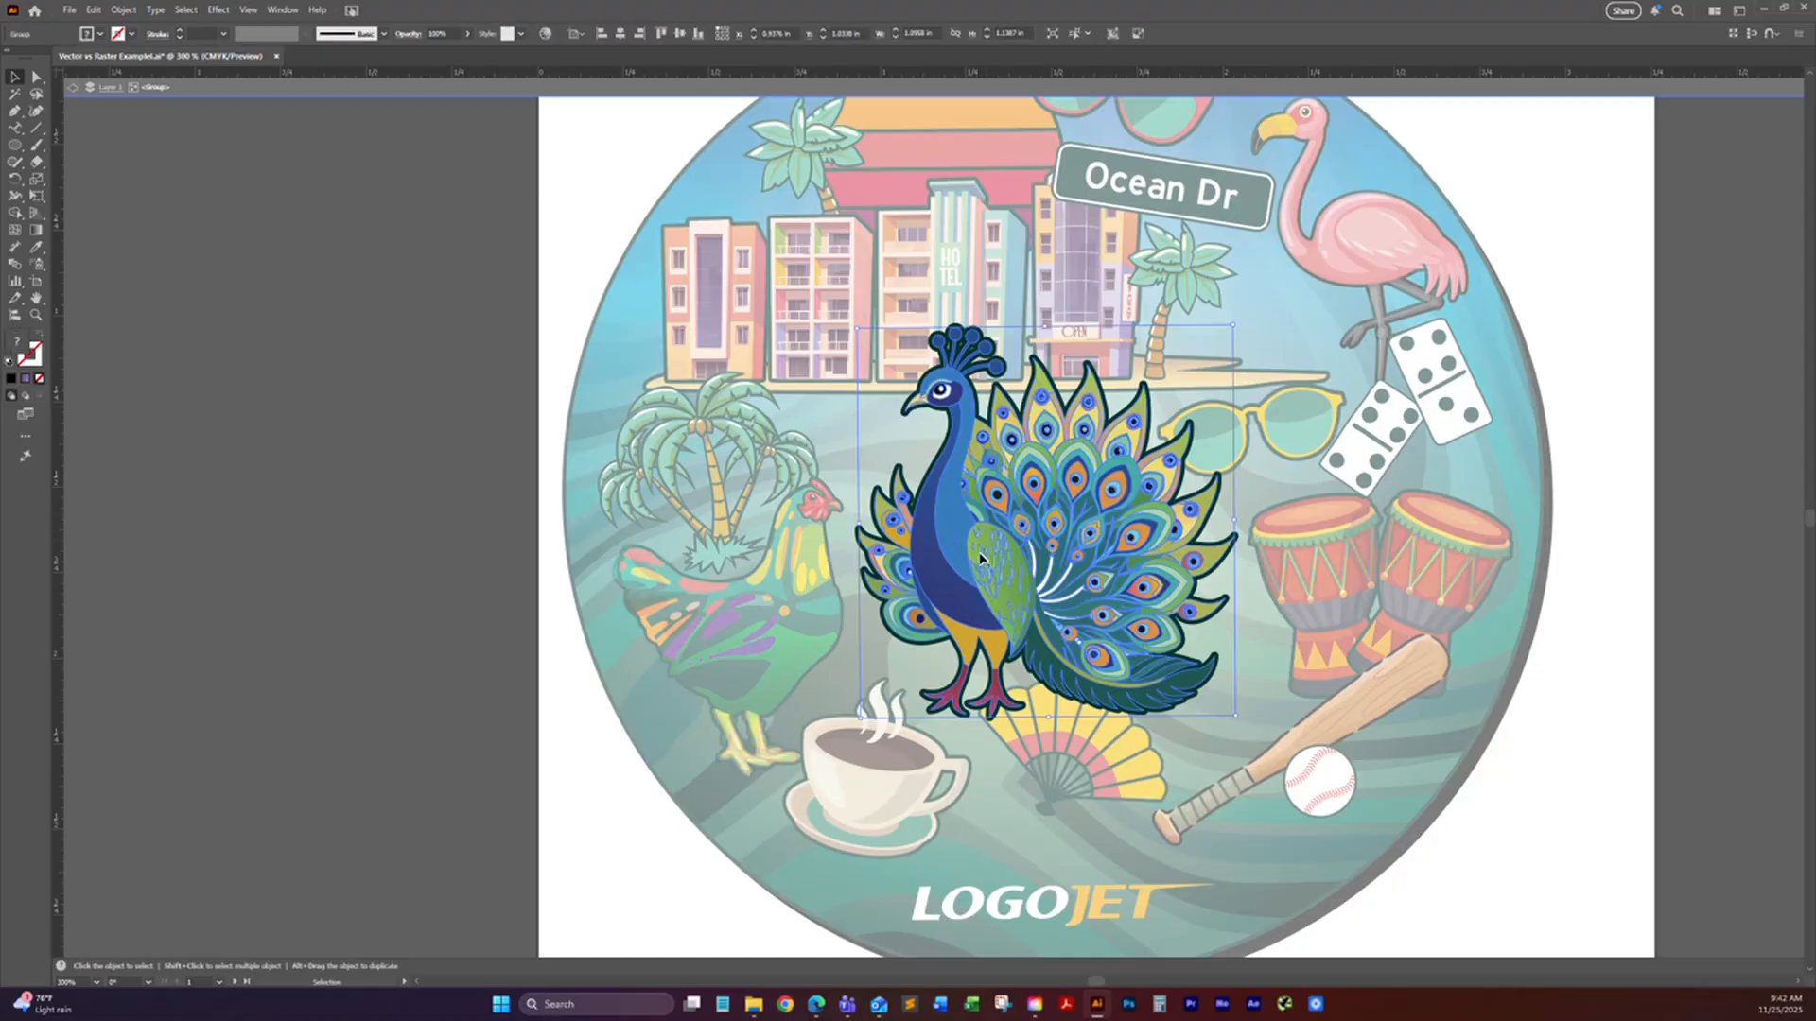
double_click(1033, 483)
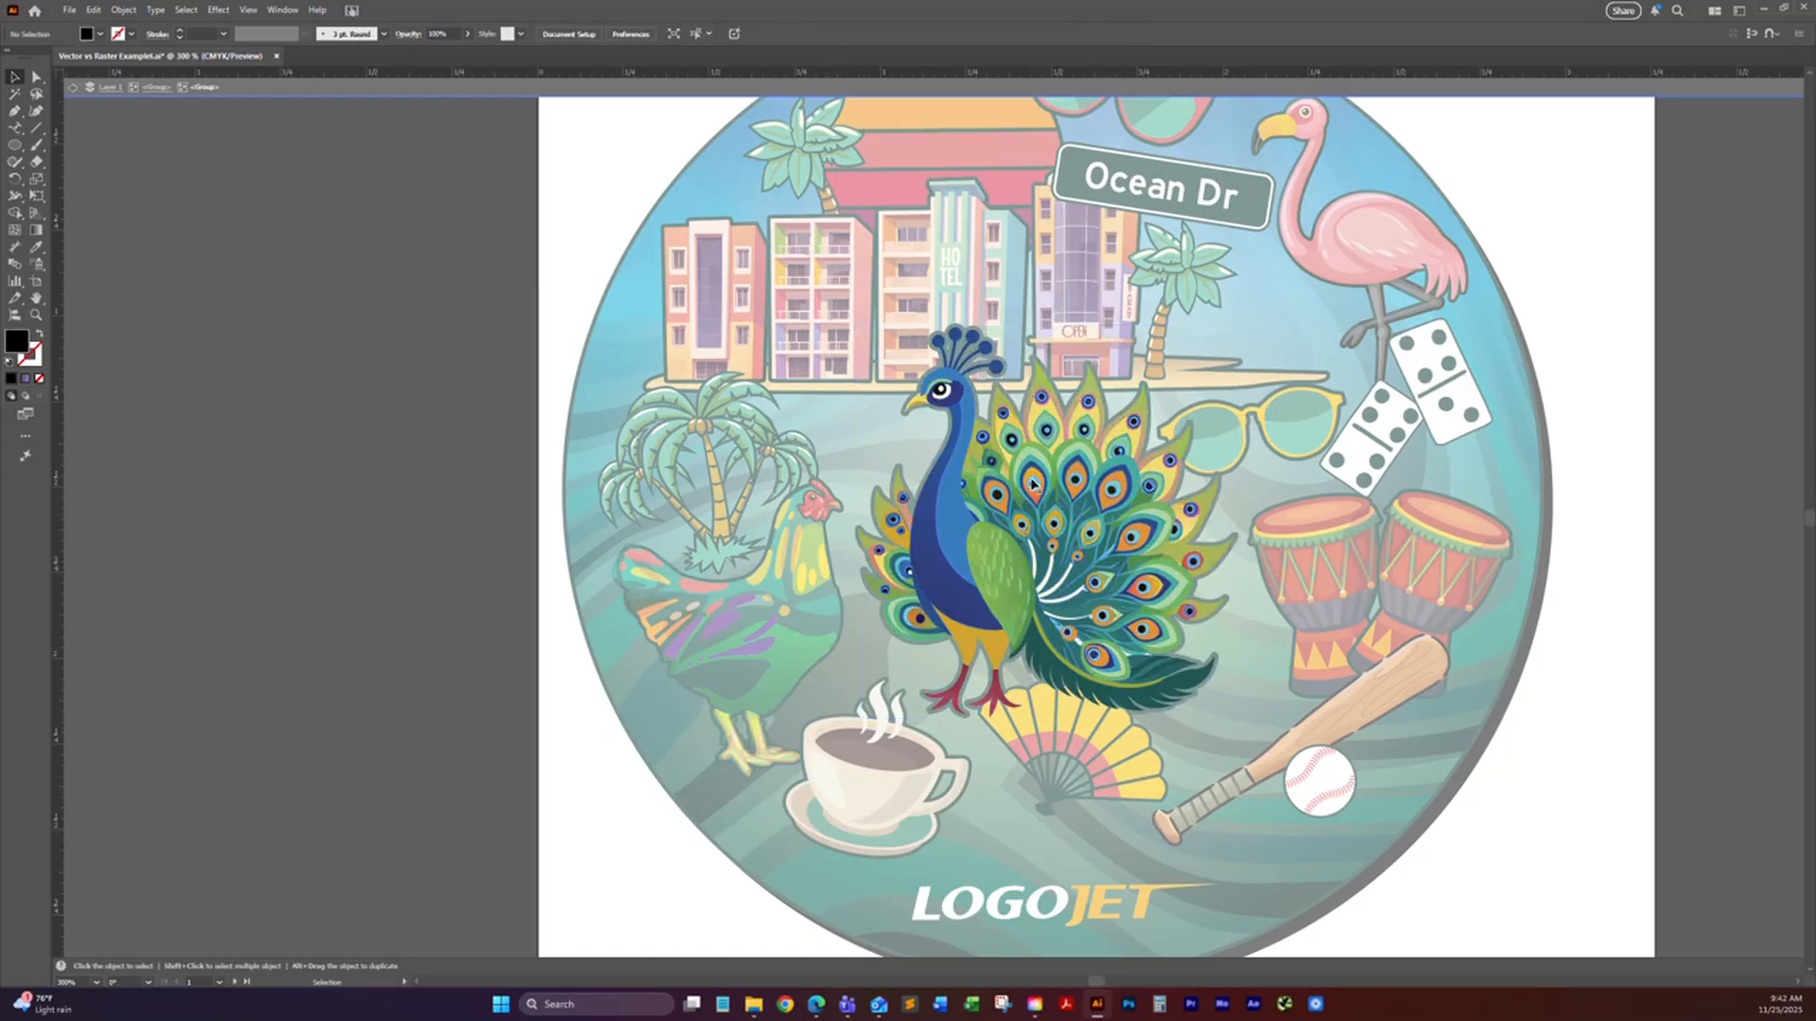
click(1034, 489)
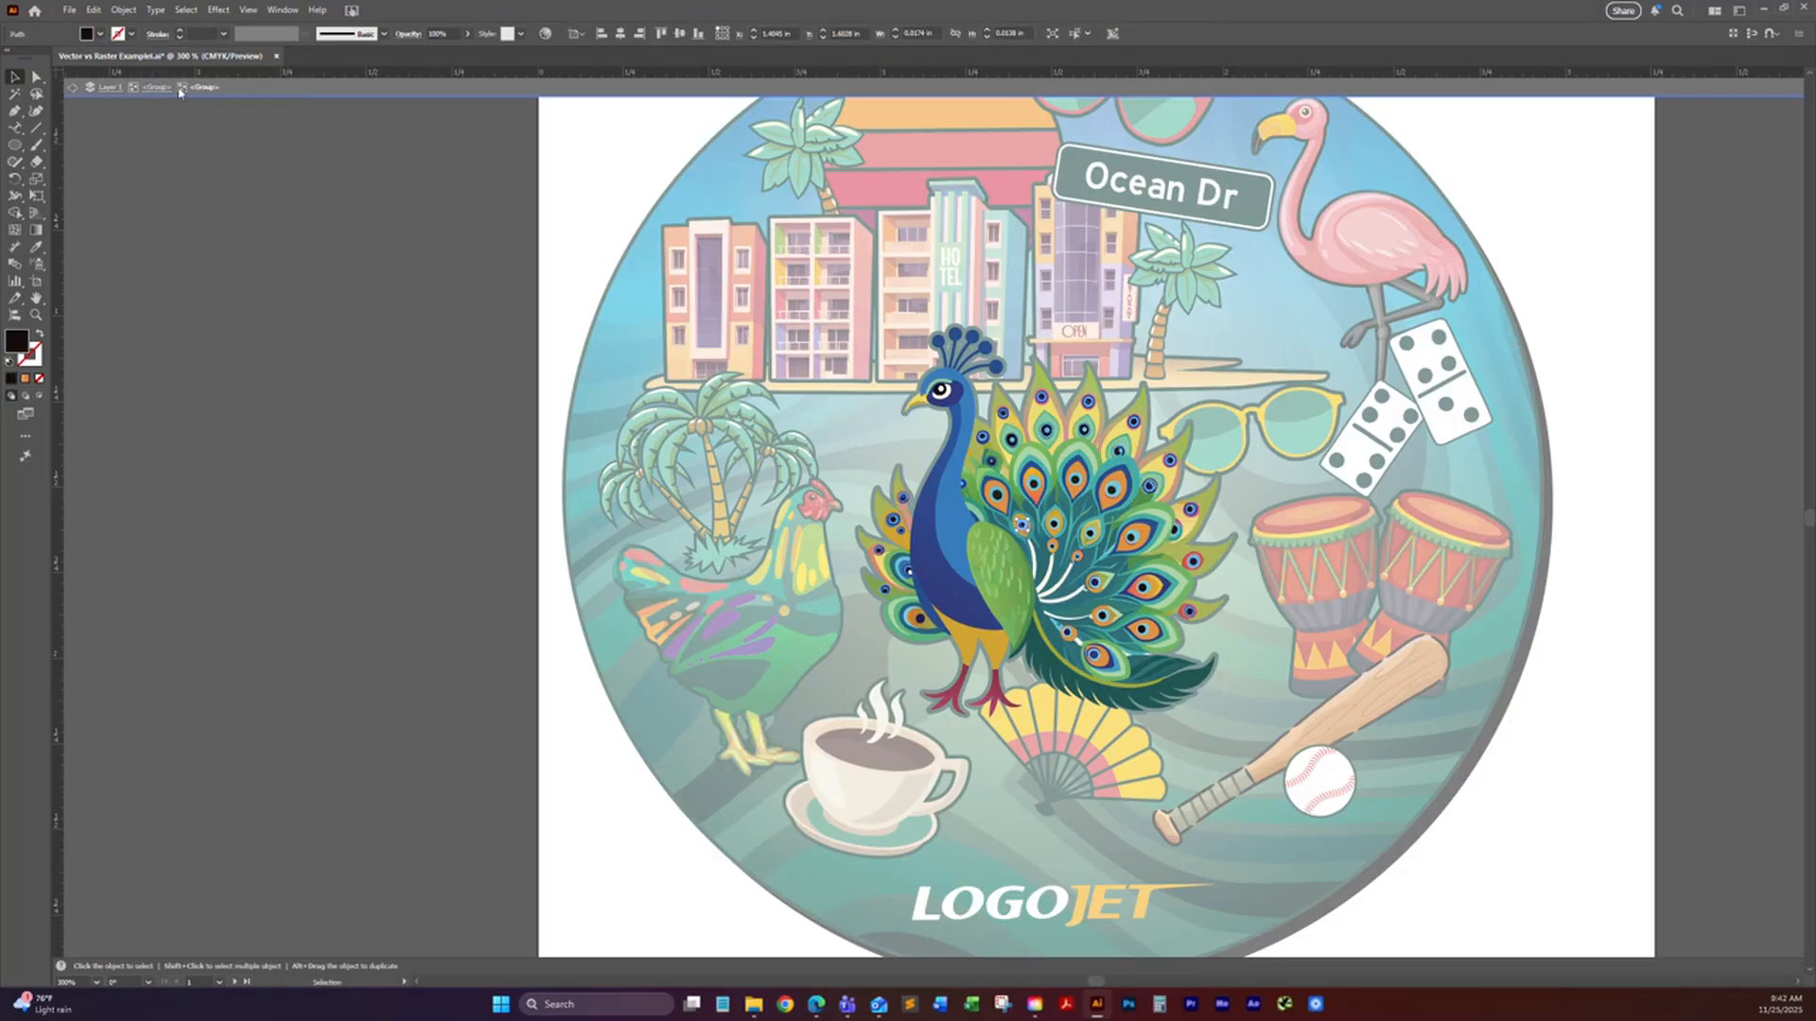
click(944, 391)
click(957, 389)
double_click(375, 408)
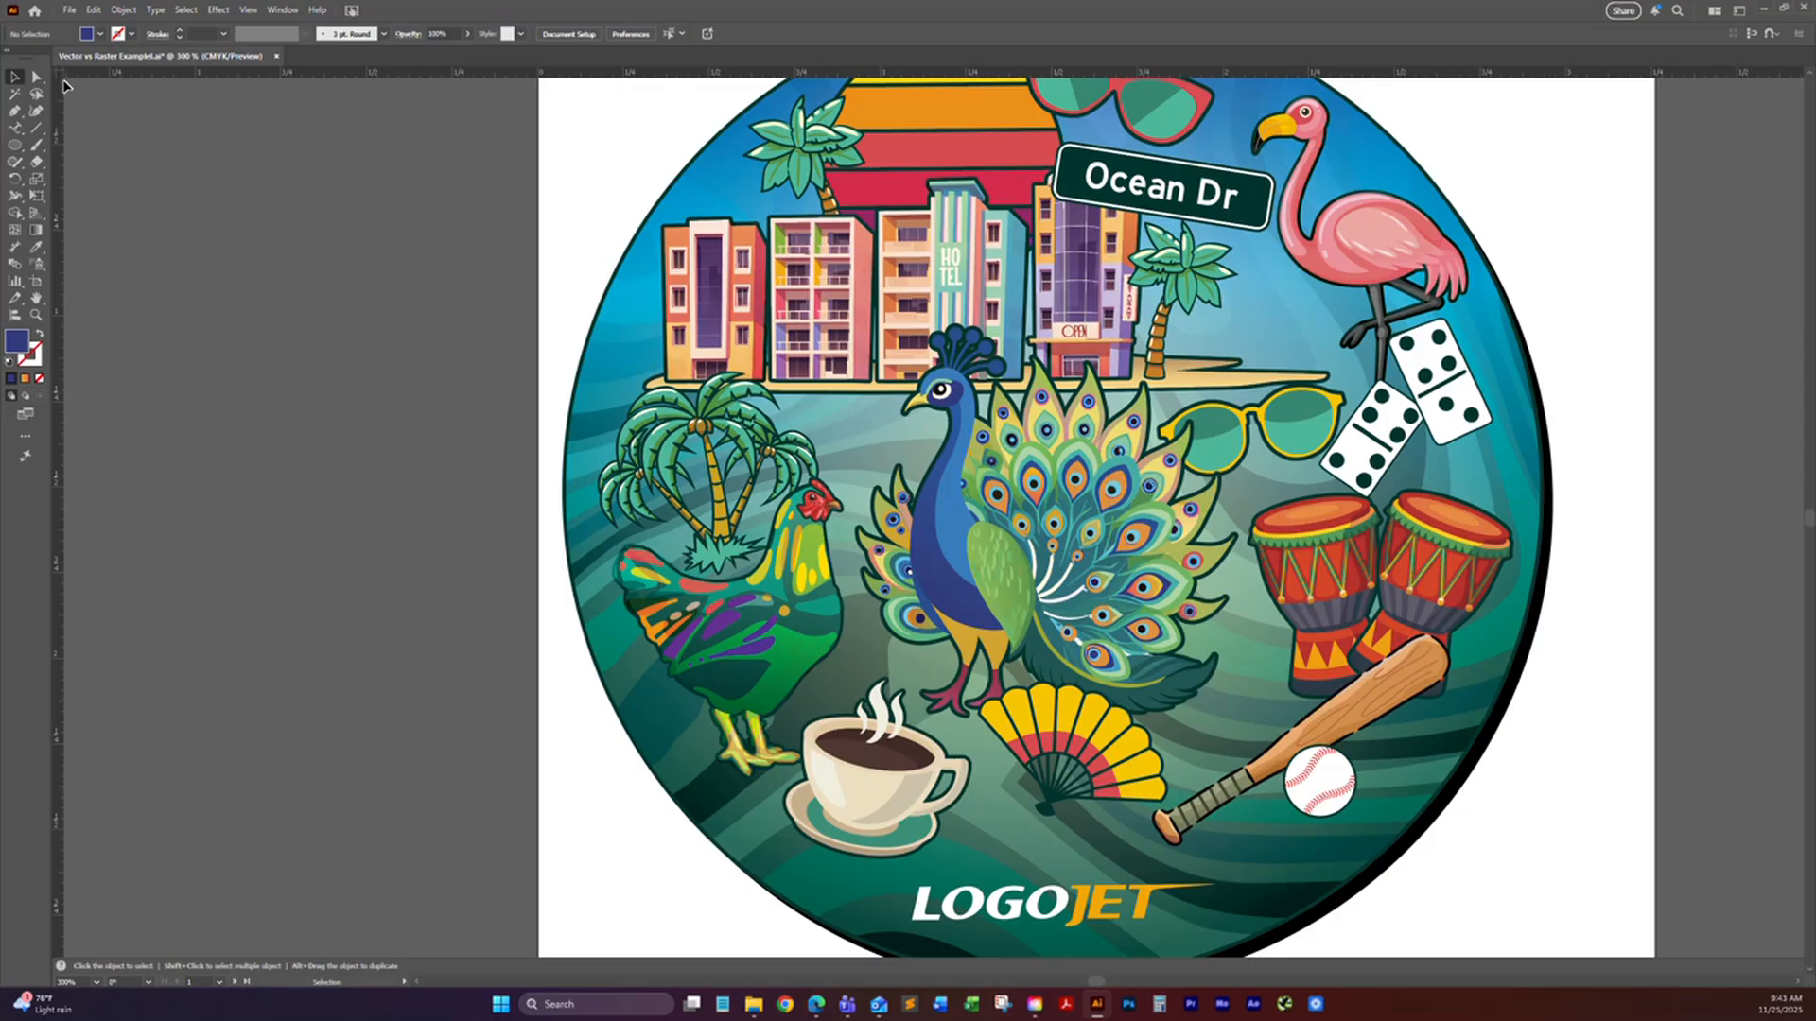
Step: Use the Direct Selection tool to pick individual body and tail paths of the peacock without isolating the group
click(36, 78)
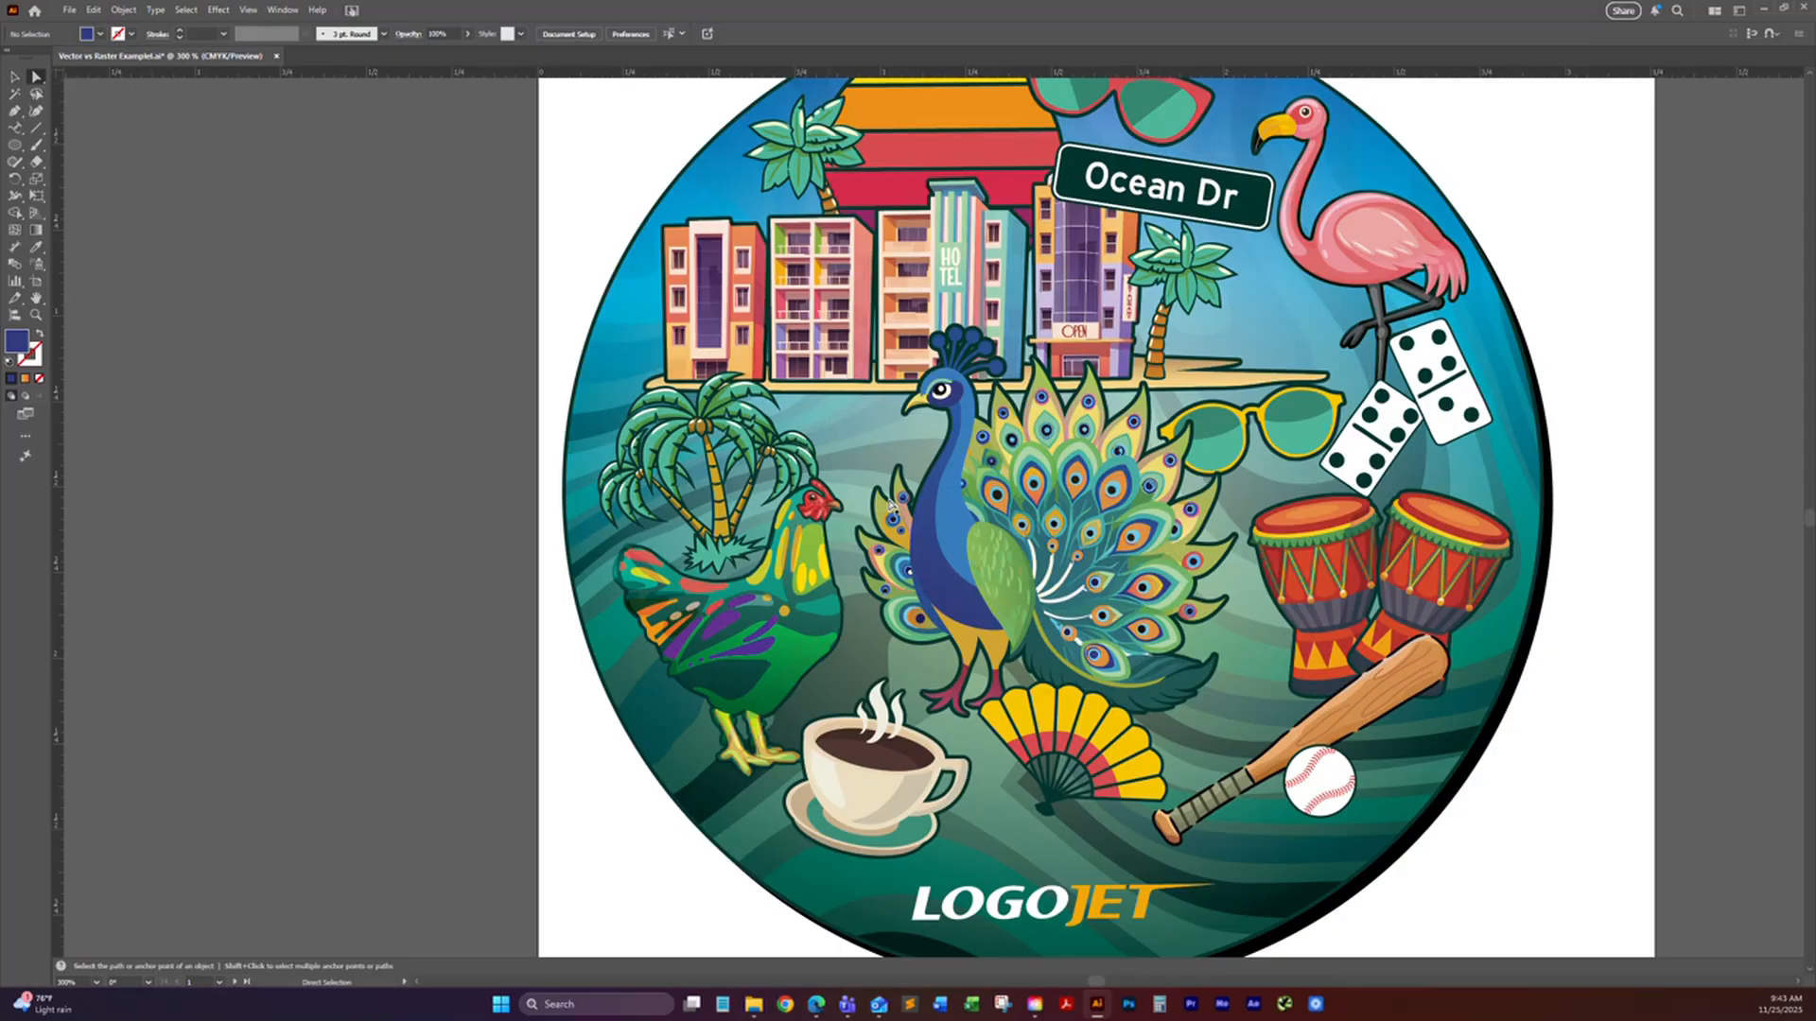
click(1128, 534)
click(1057, 629)
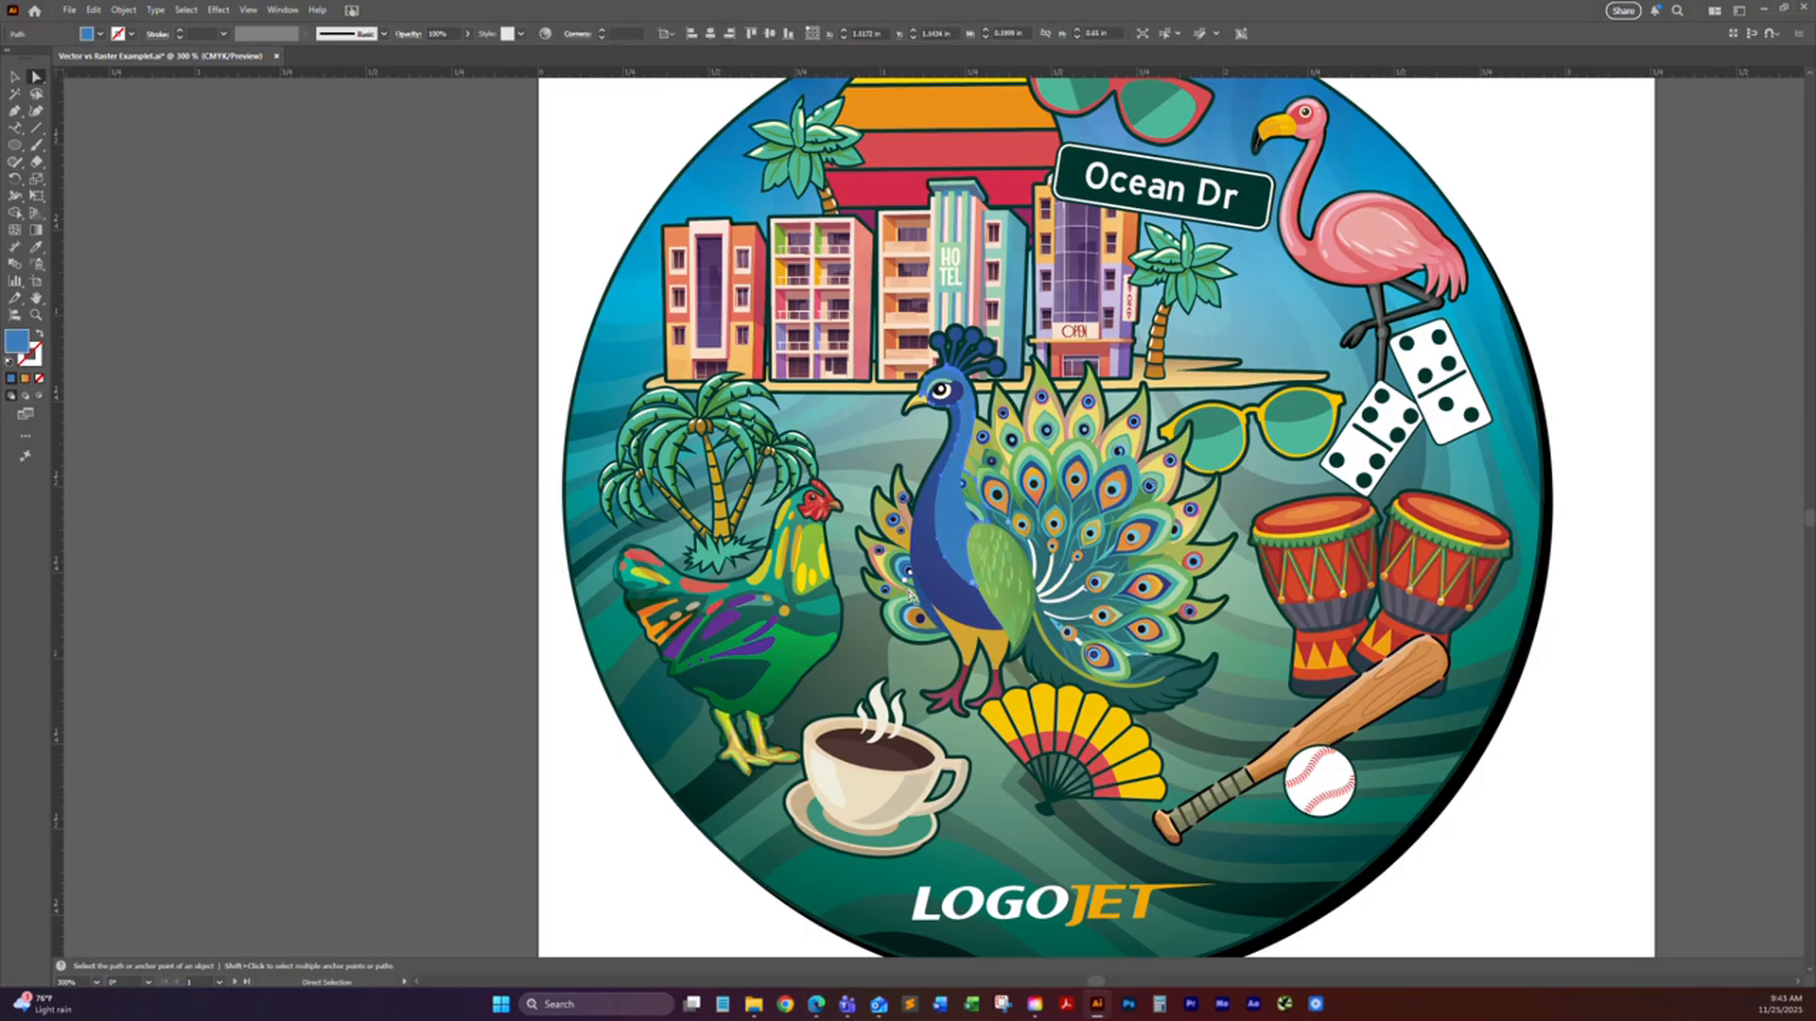
click(1053, 662)
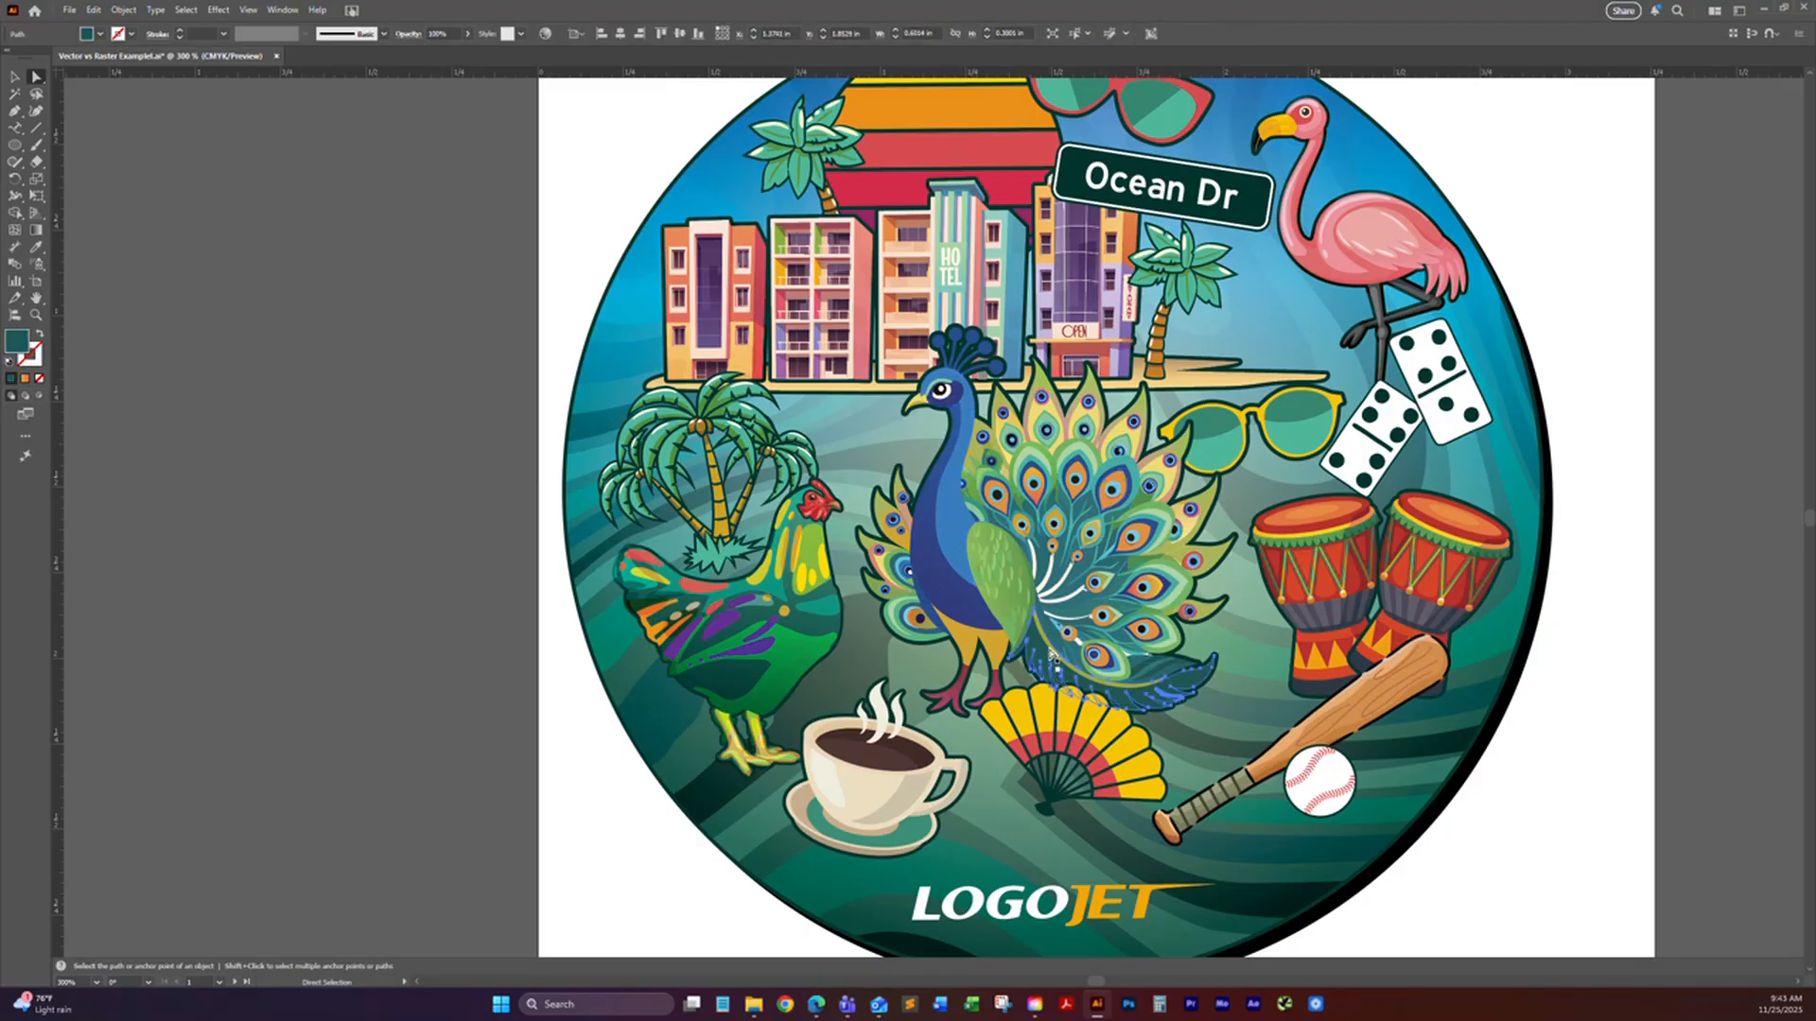
Step: Select all the yellow panels of the hand fan together, recolour them with the purple swatch, and clear the selection
click(1143, 783)
click(1129, 753)
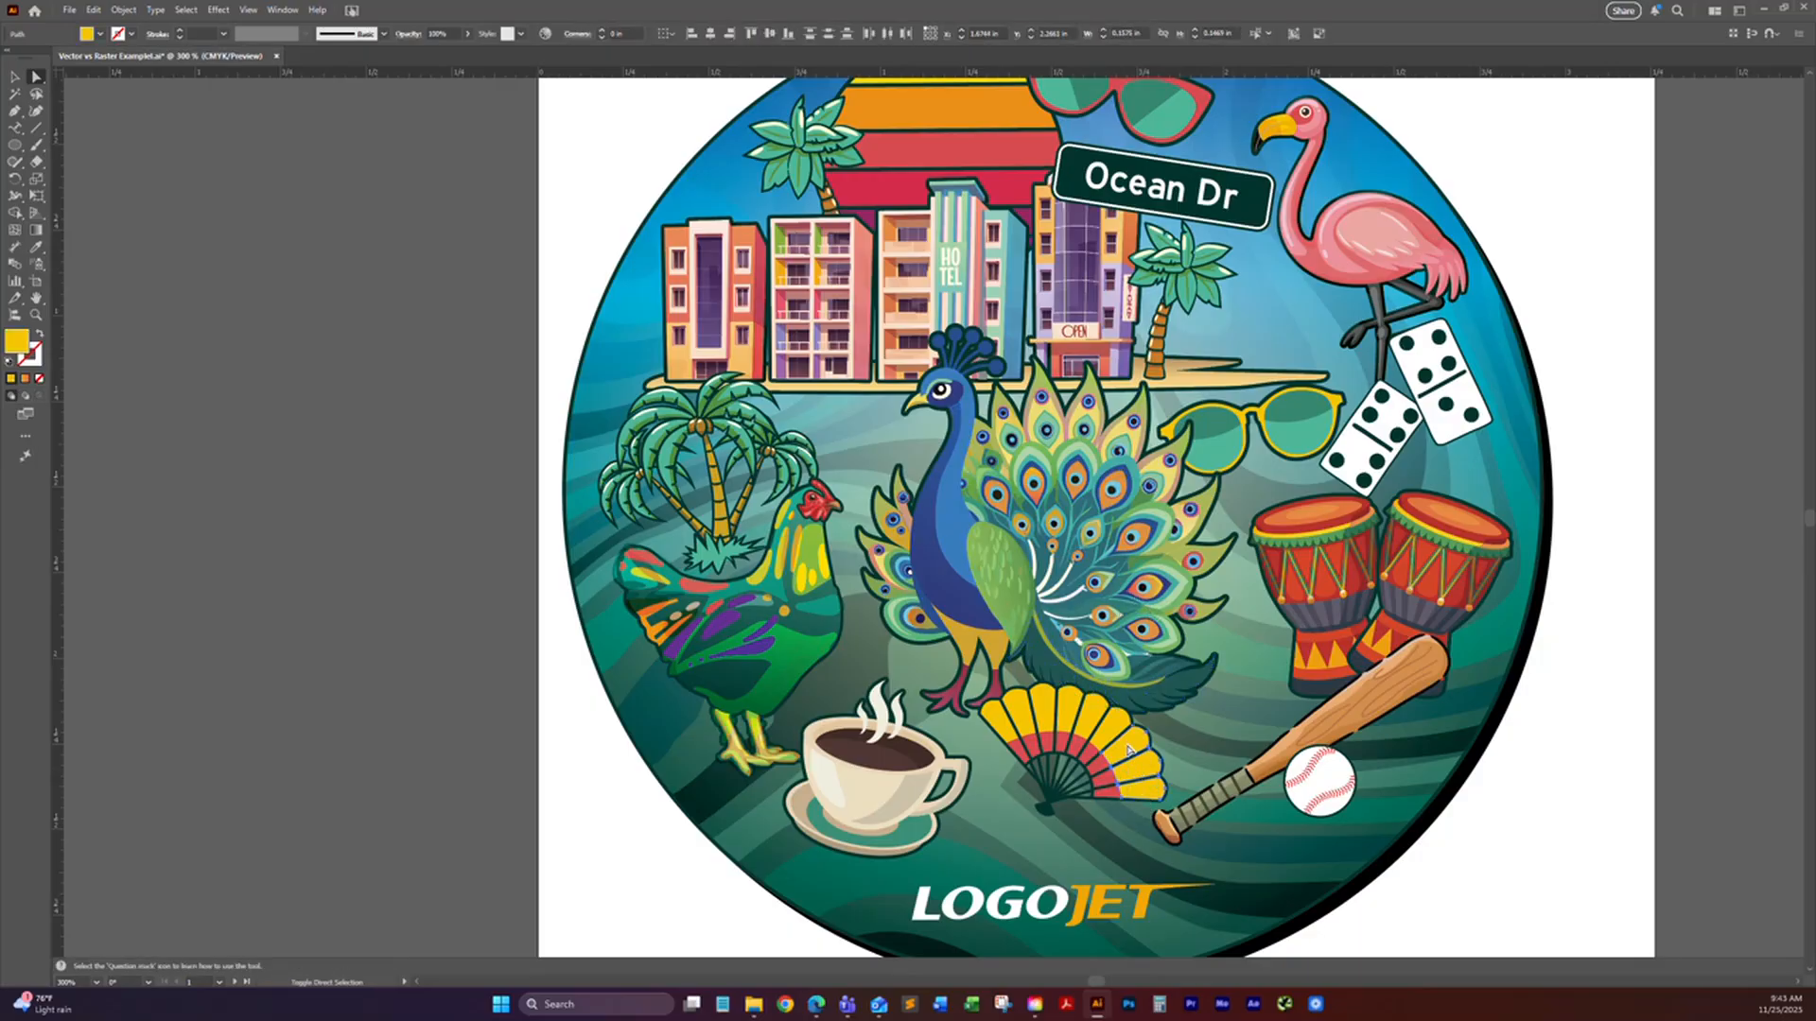
click(1068, 708)
click(1019, 714)
click(1001, 724)
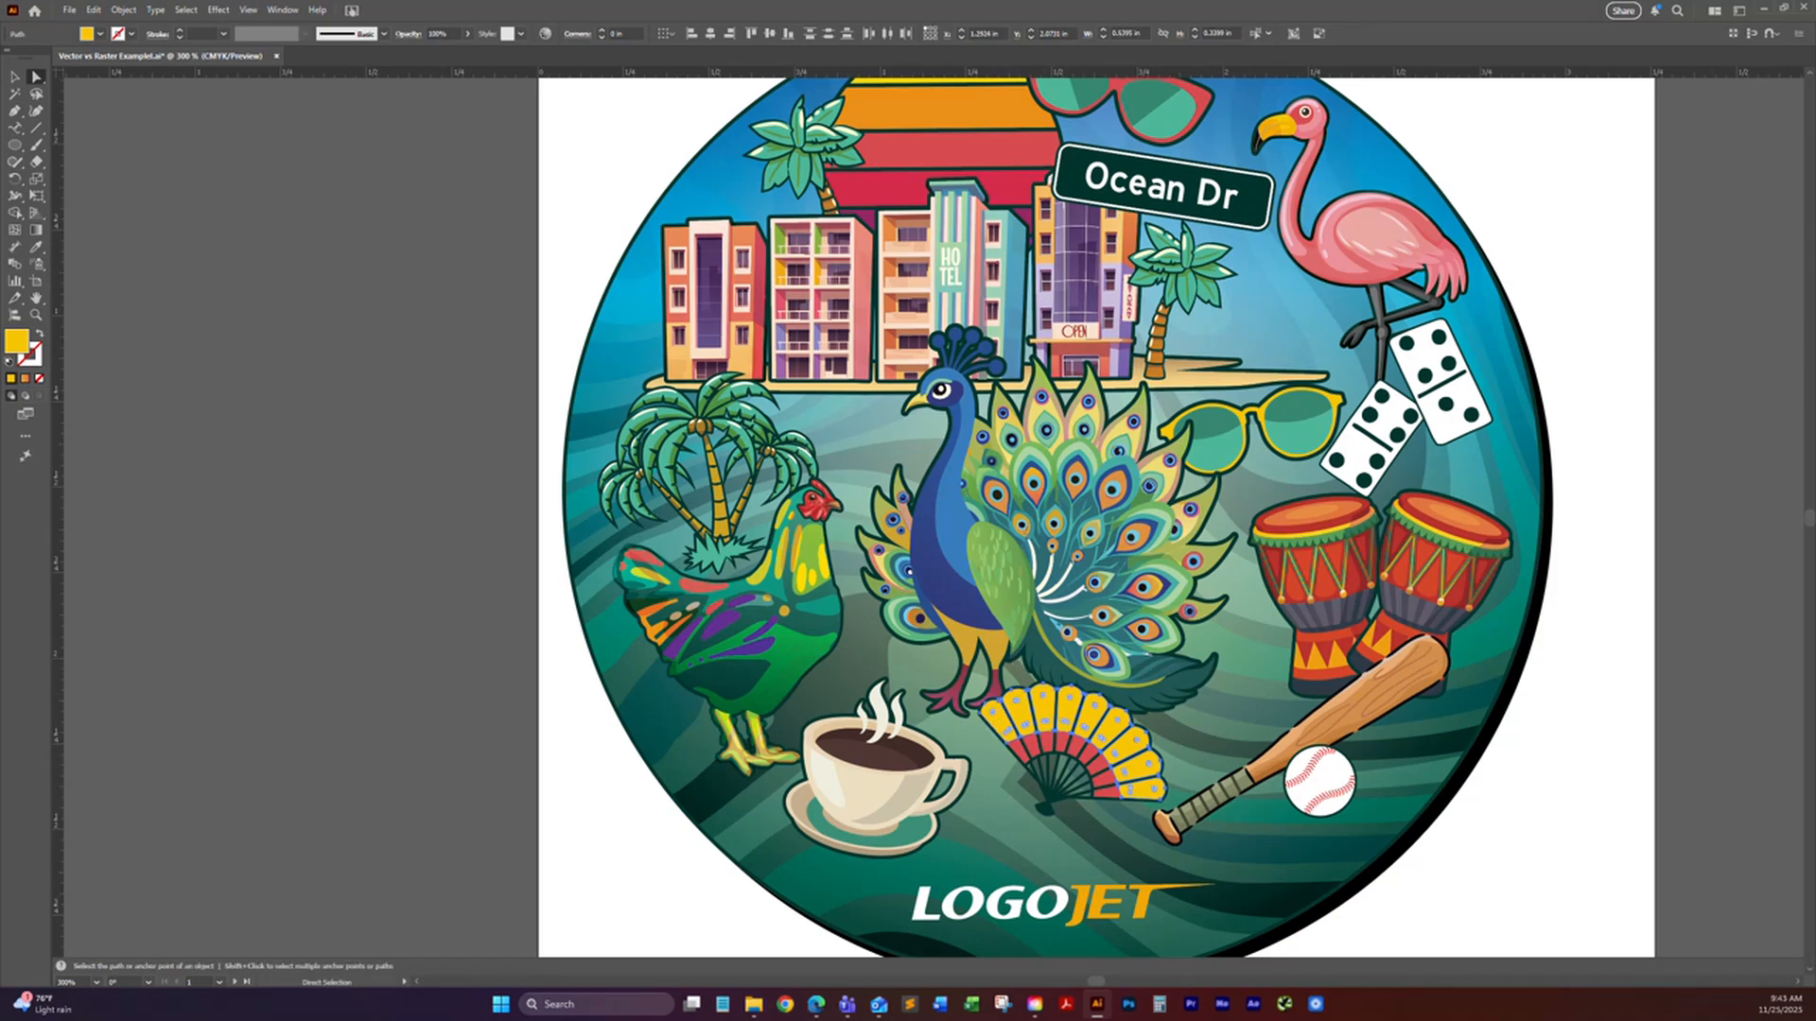
mouse_move(1808, 567)
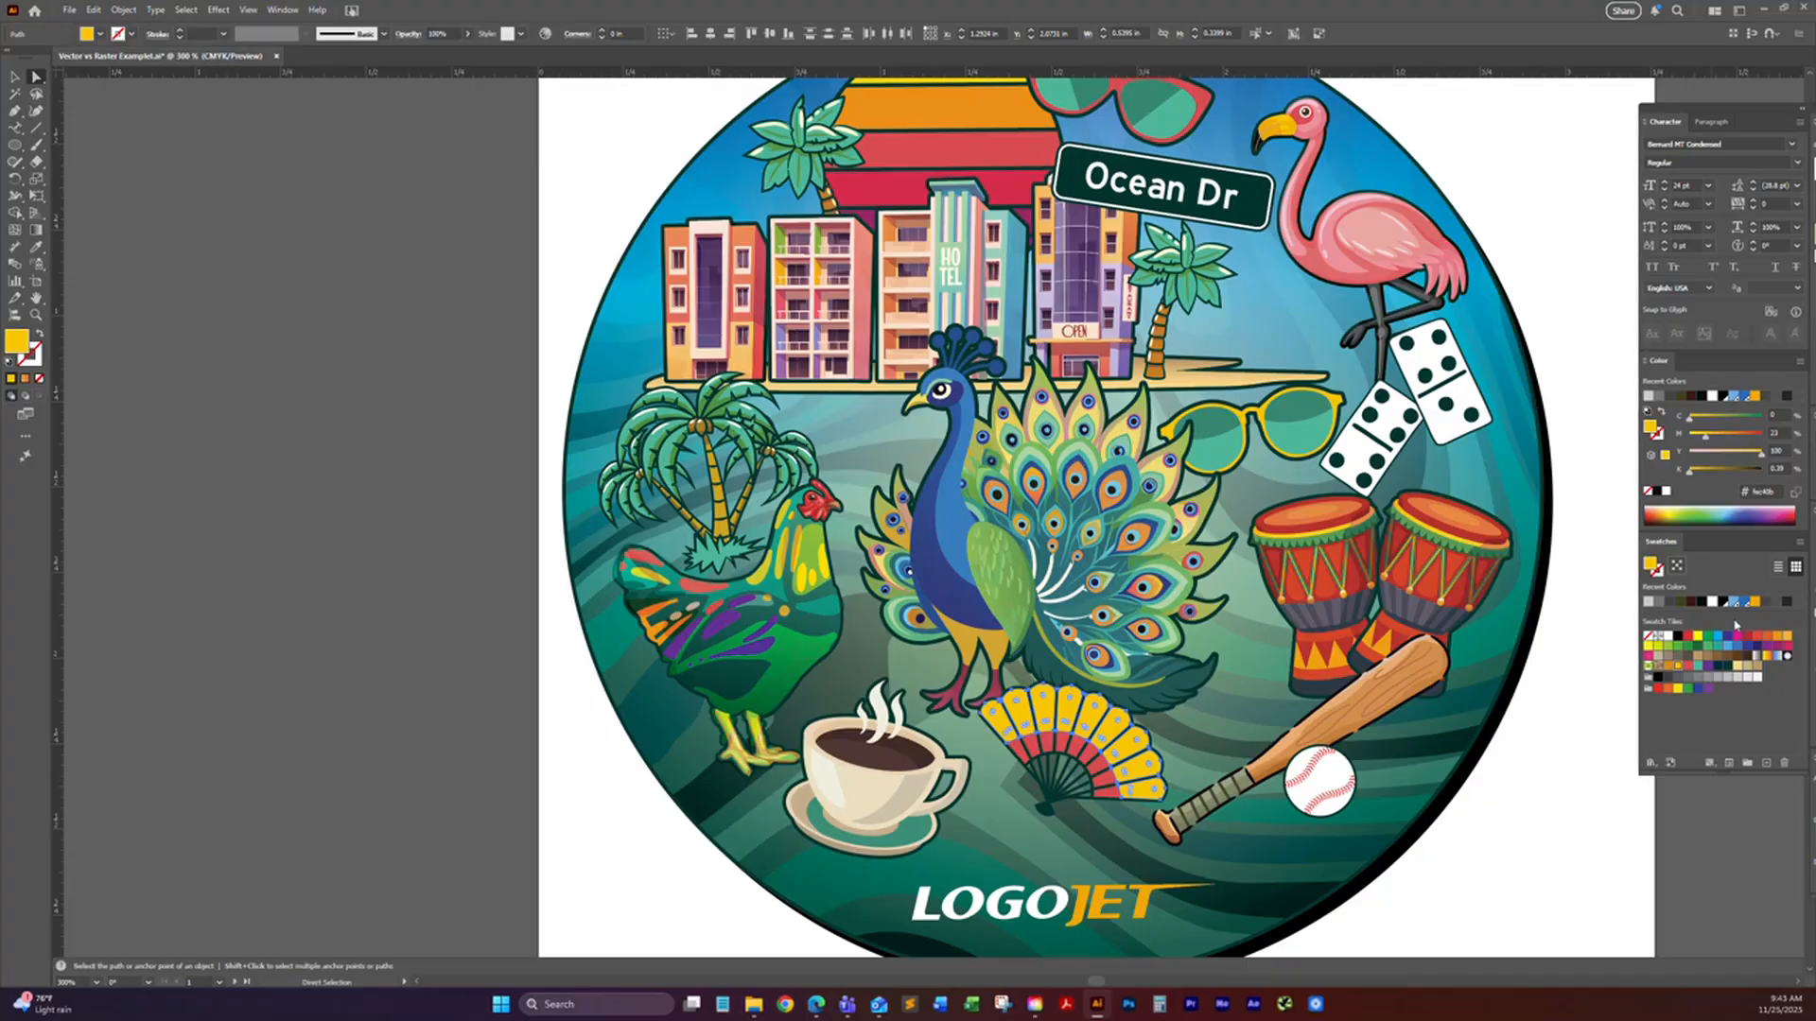
click(1708, 685)
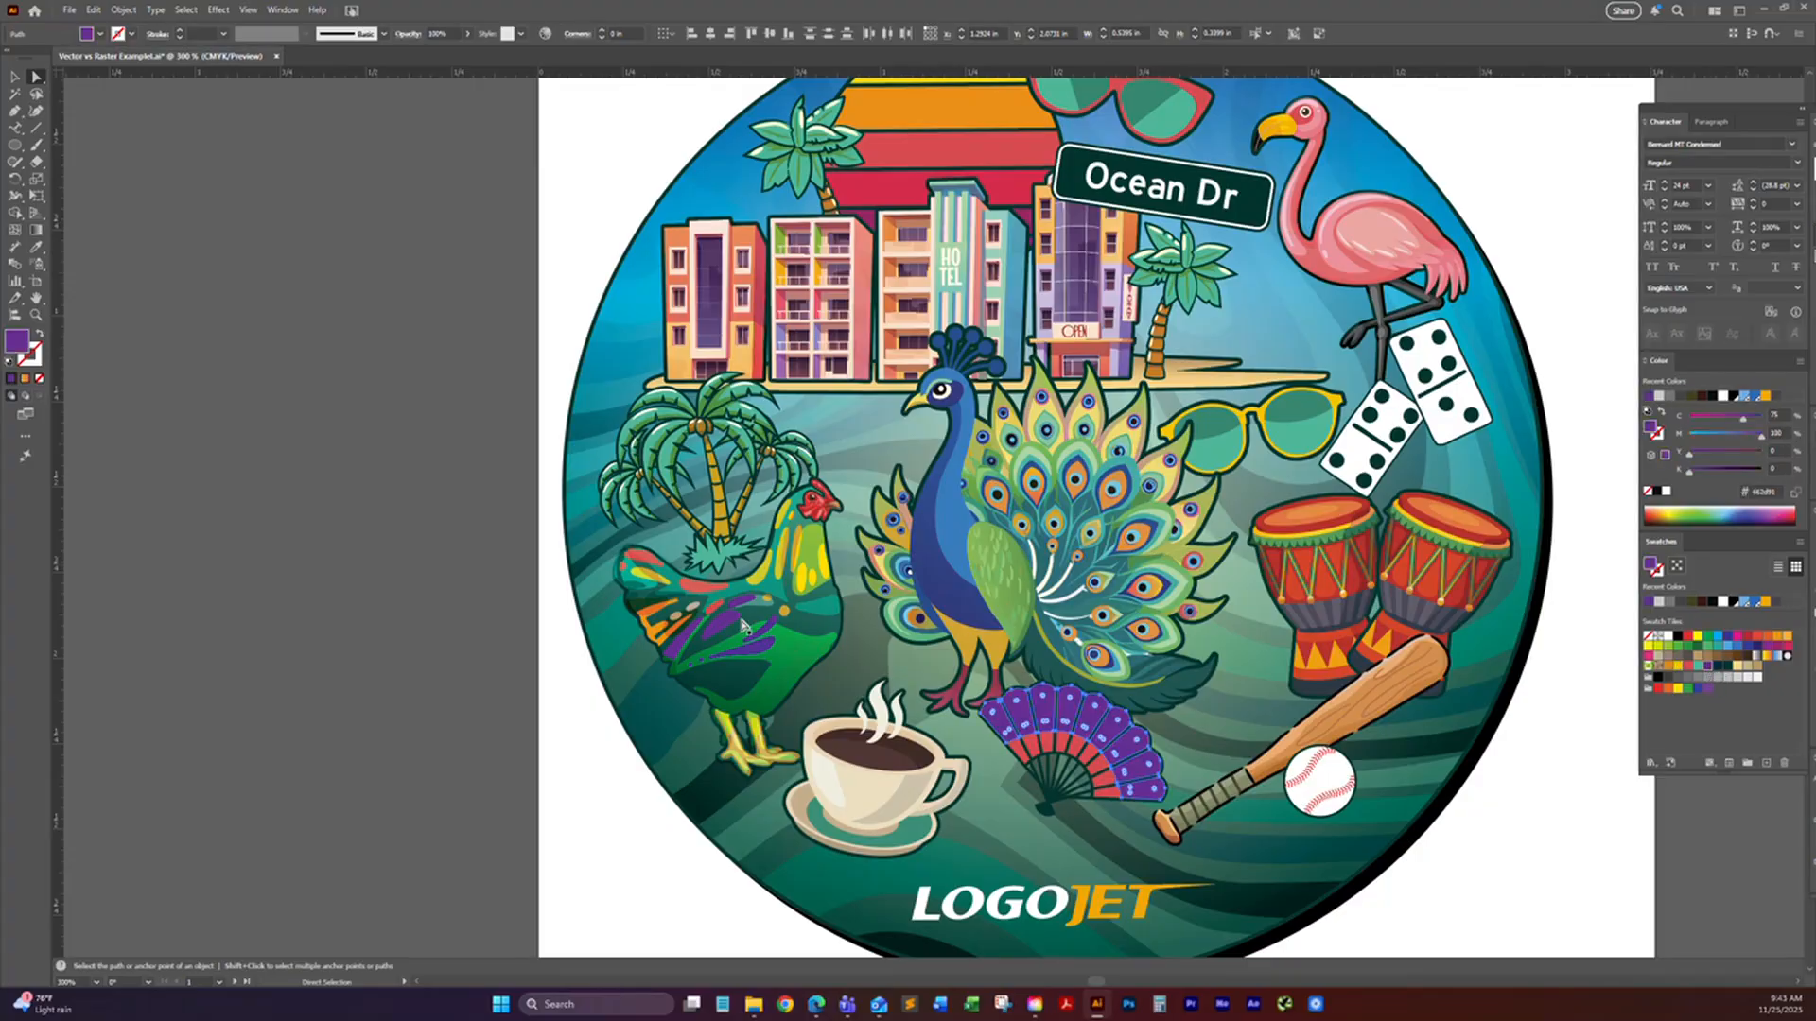
click(493, 638)
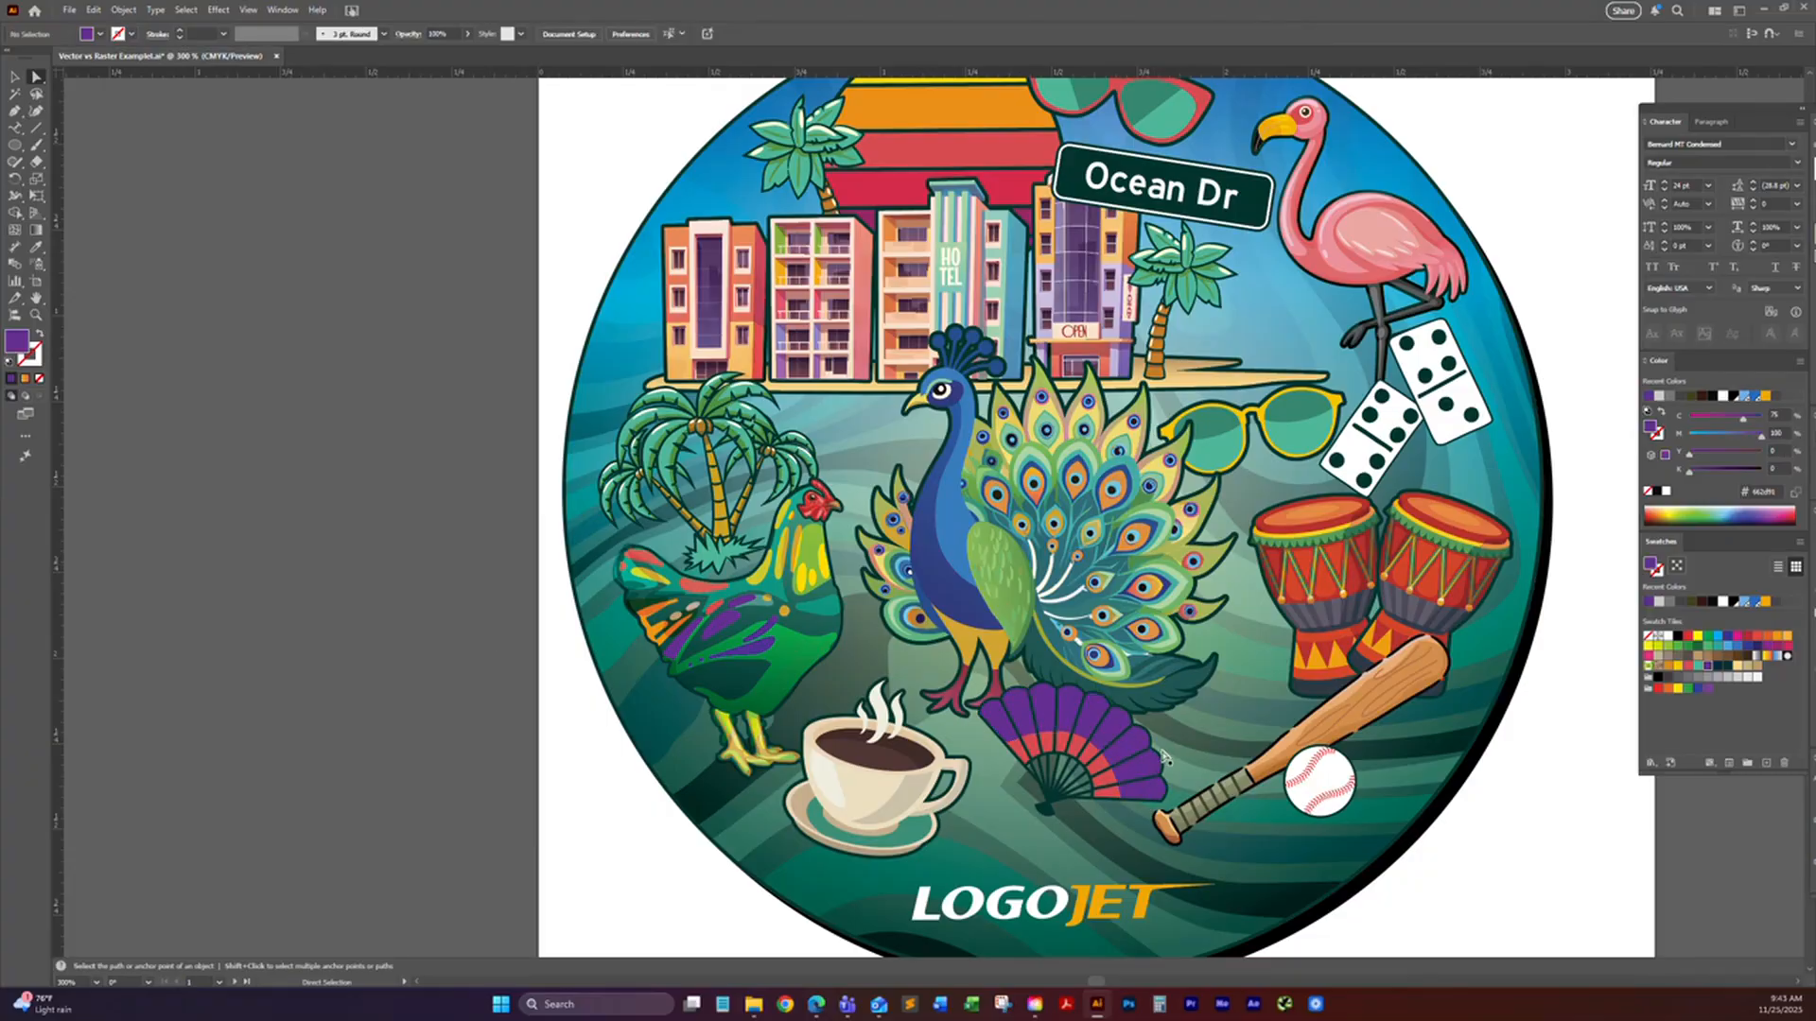
Step: Use the Magic Wand tool on the teal background and on the logo's orange JET lettering to select similarly coloured objects
click(16, 95)
key(space)
drag(738, 444, 661, 267)
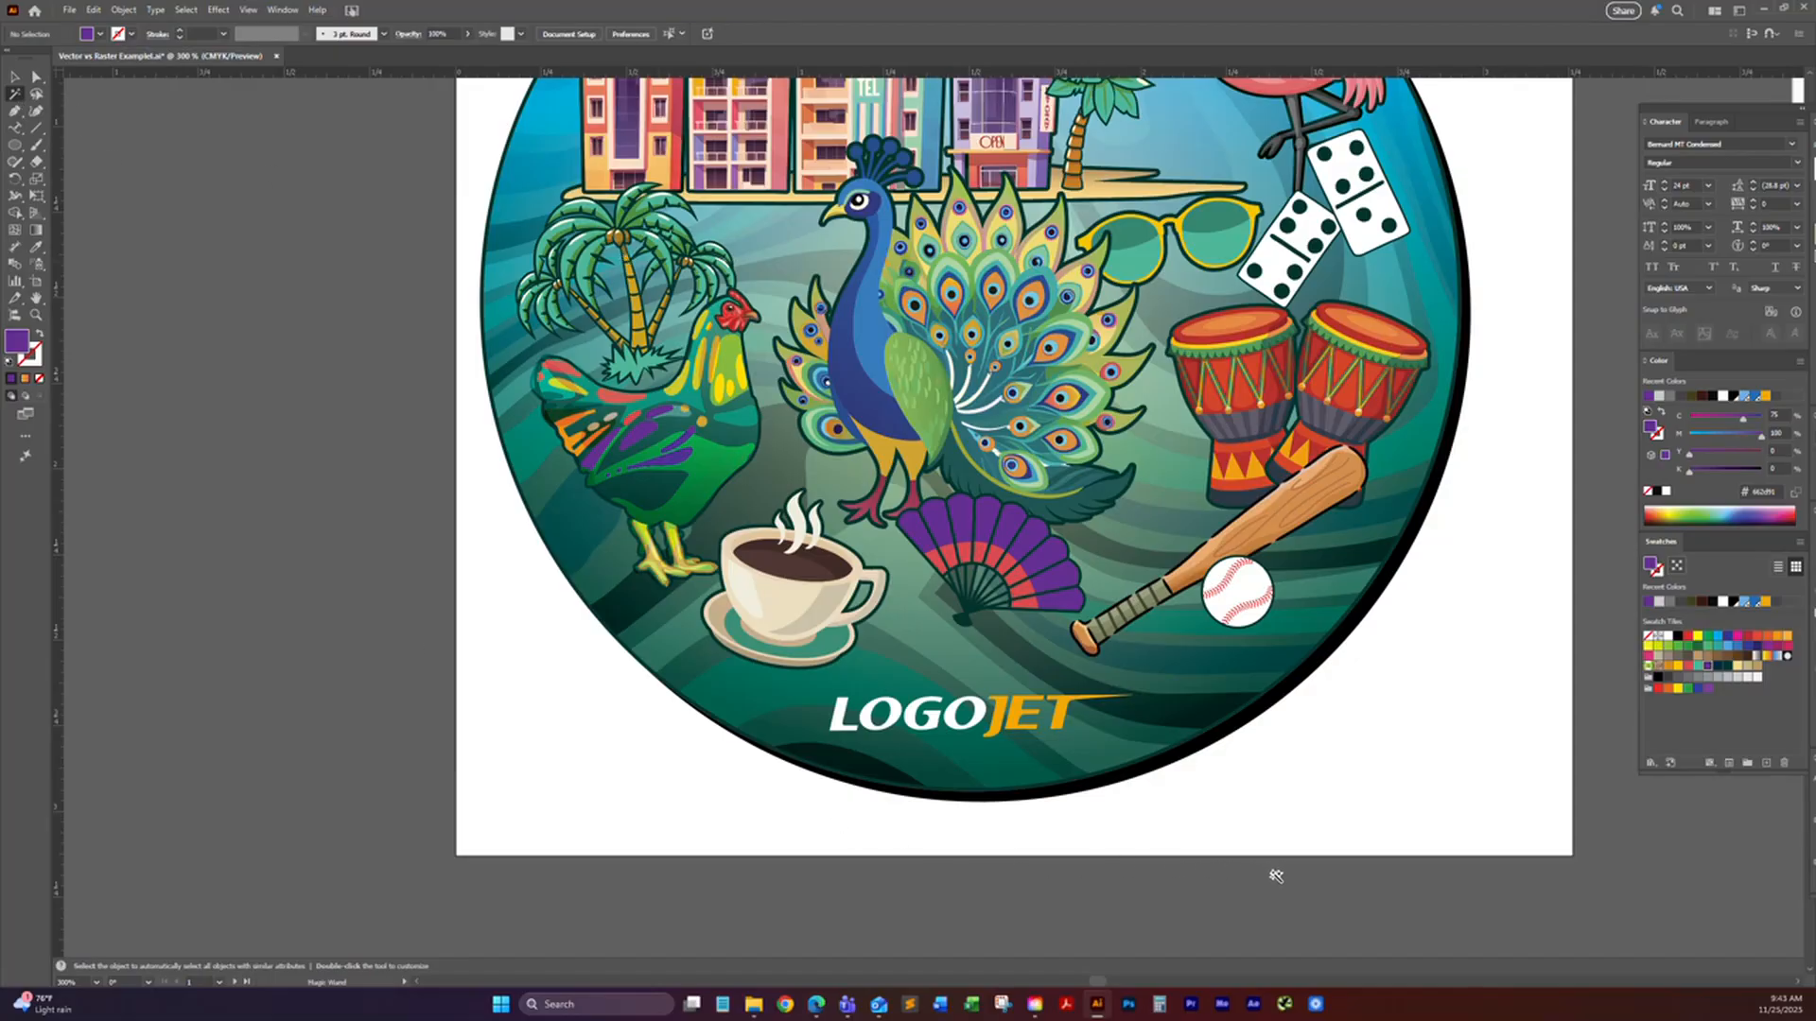
click(1124, 742)
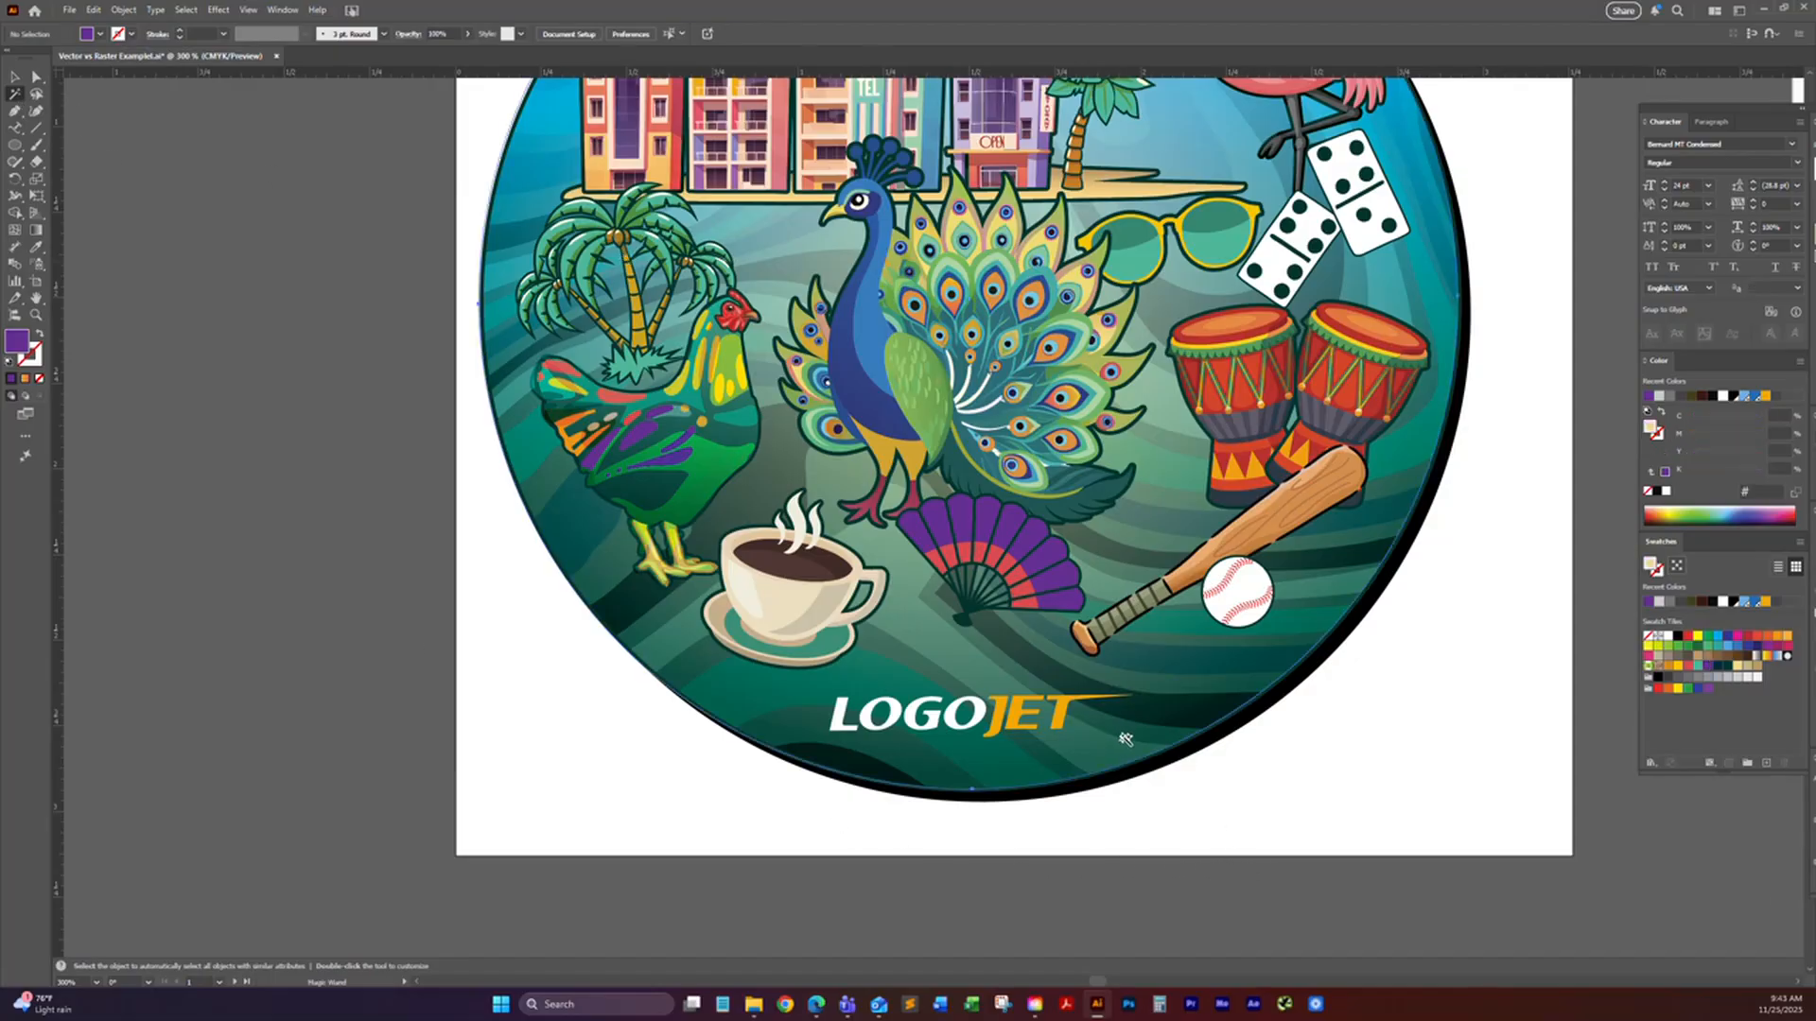
click(1092, 697)
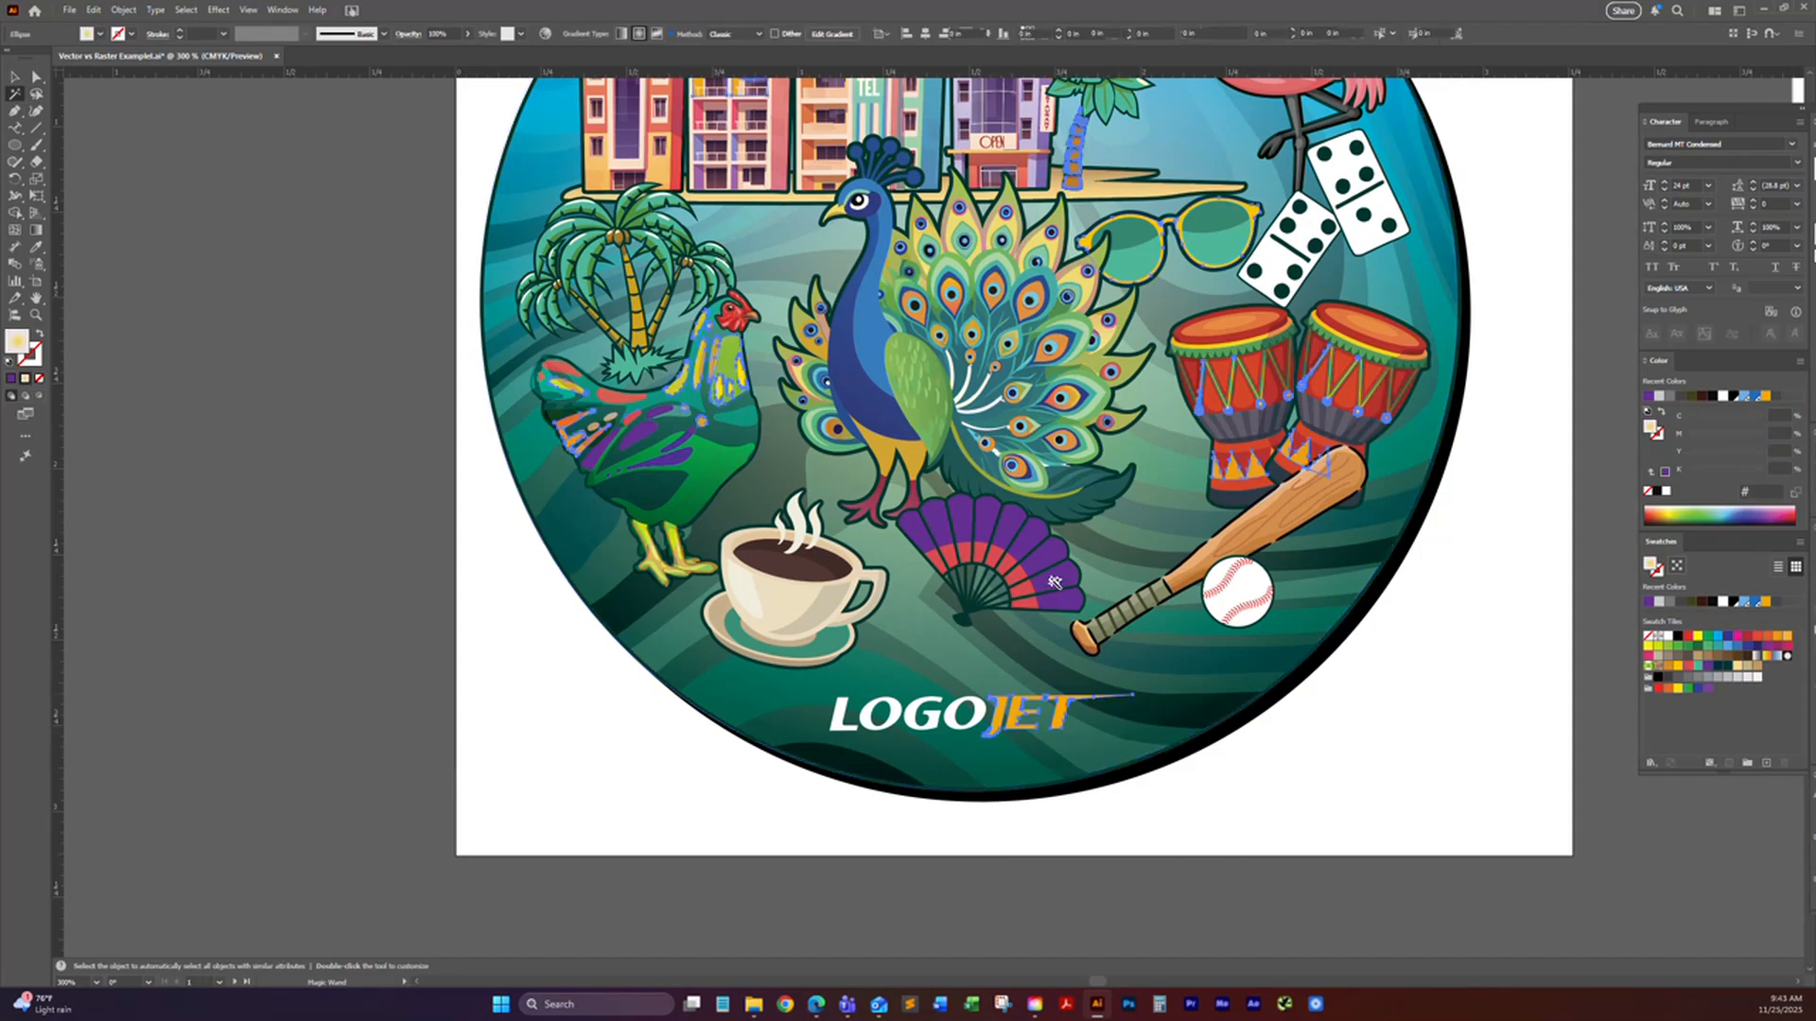
Step: Use the Magic Wand on the peacock's feathers to select shapes with matching colours
scroll(1058, 581, up, 2)
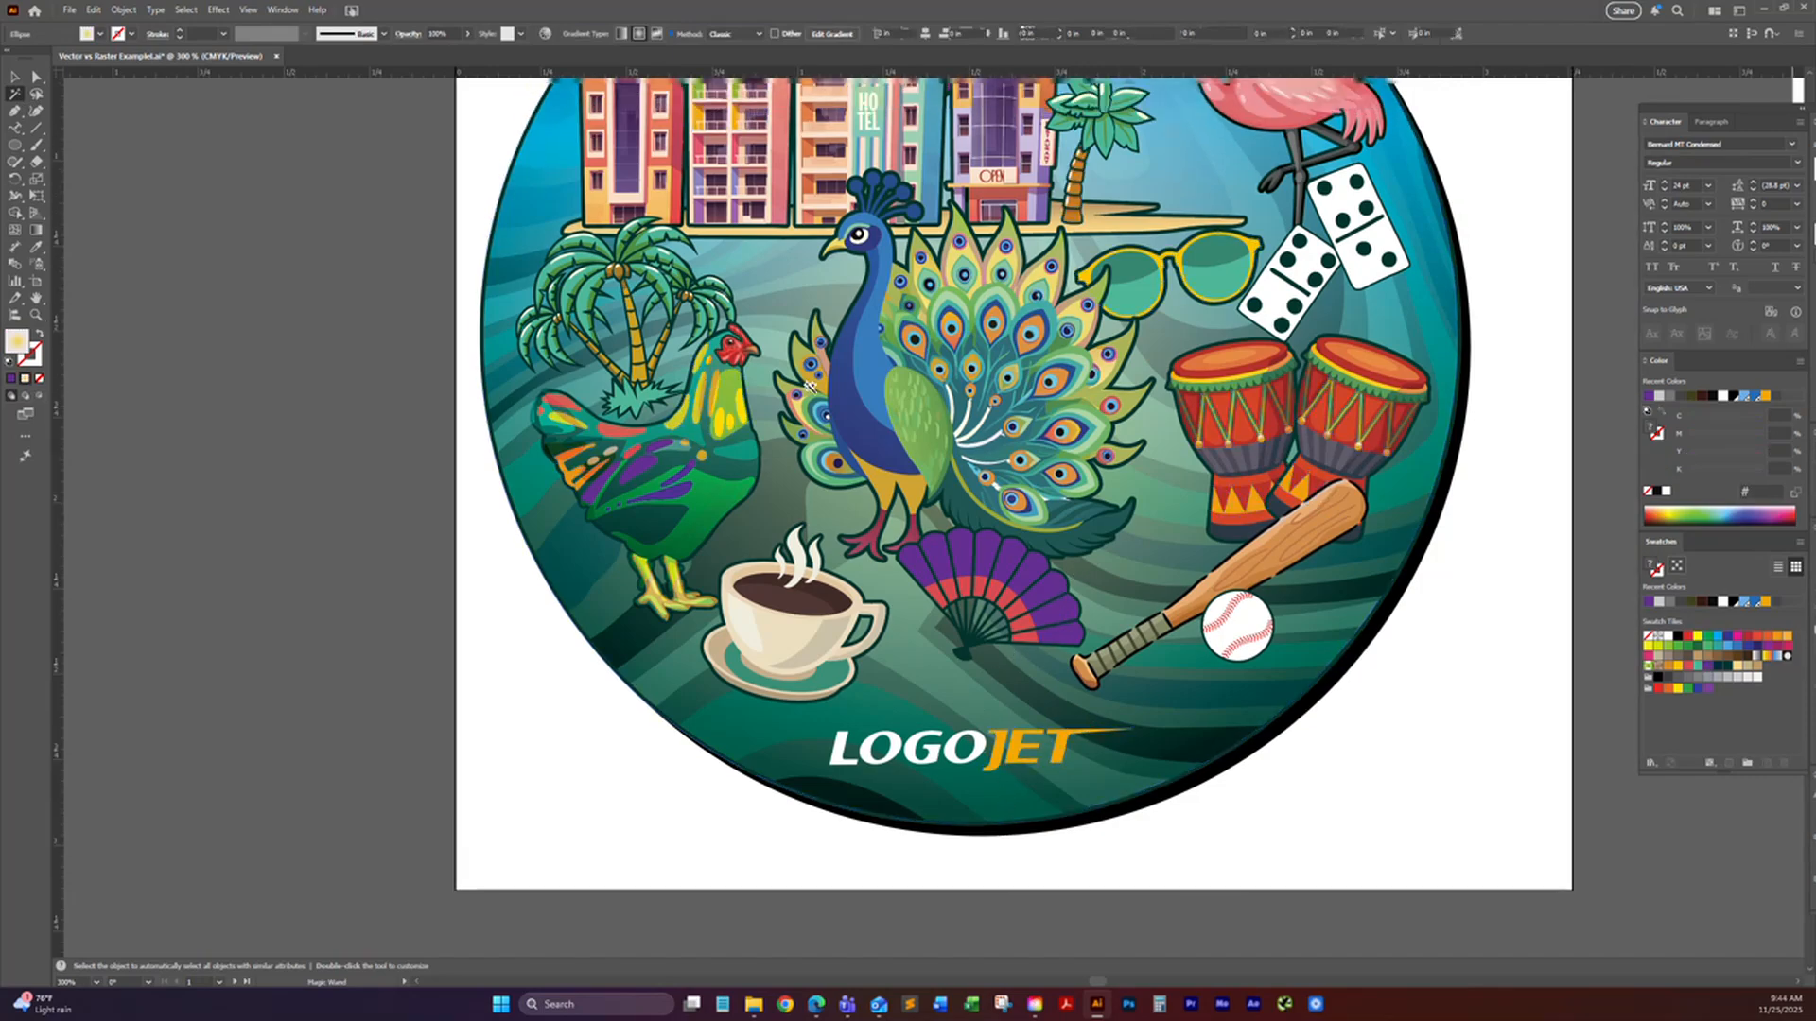
click(886, 357)
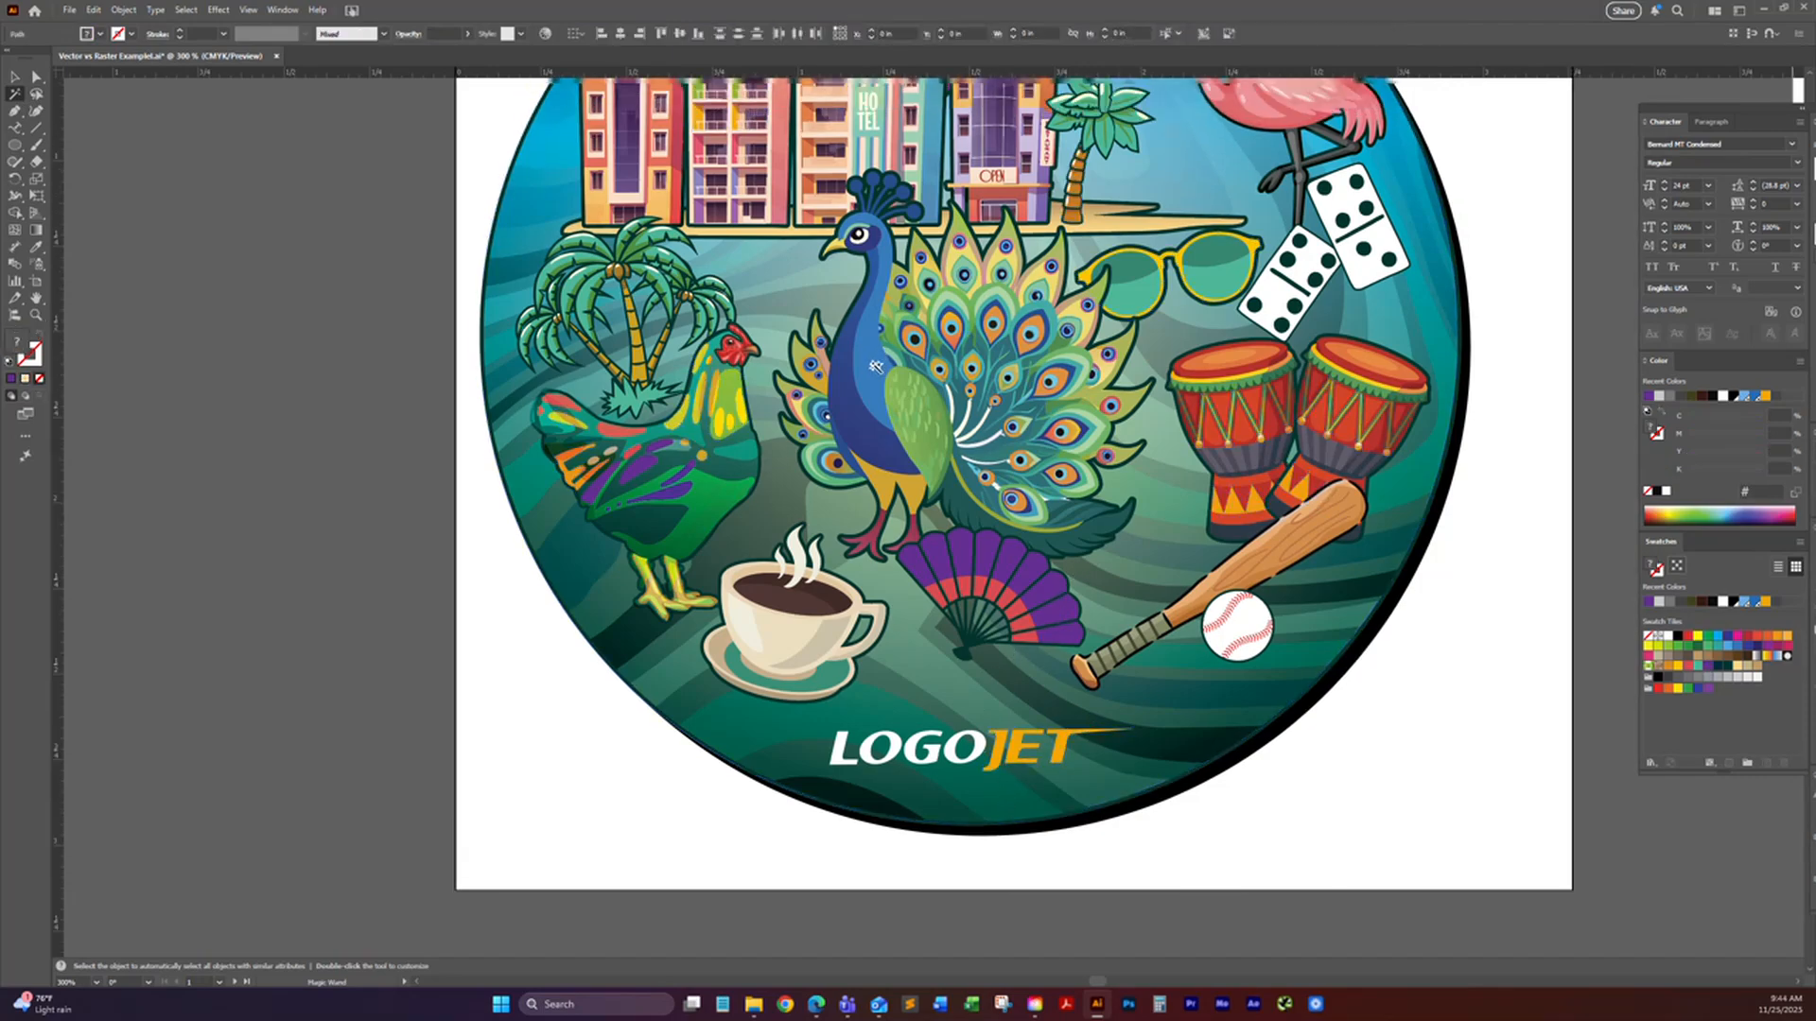
click(970, 357)
scroll(970, 356, up, 1)
scroll(971, 357, up, 1)
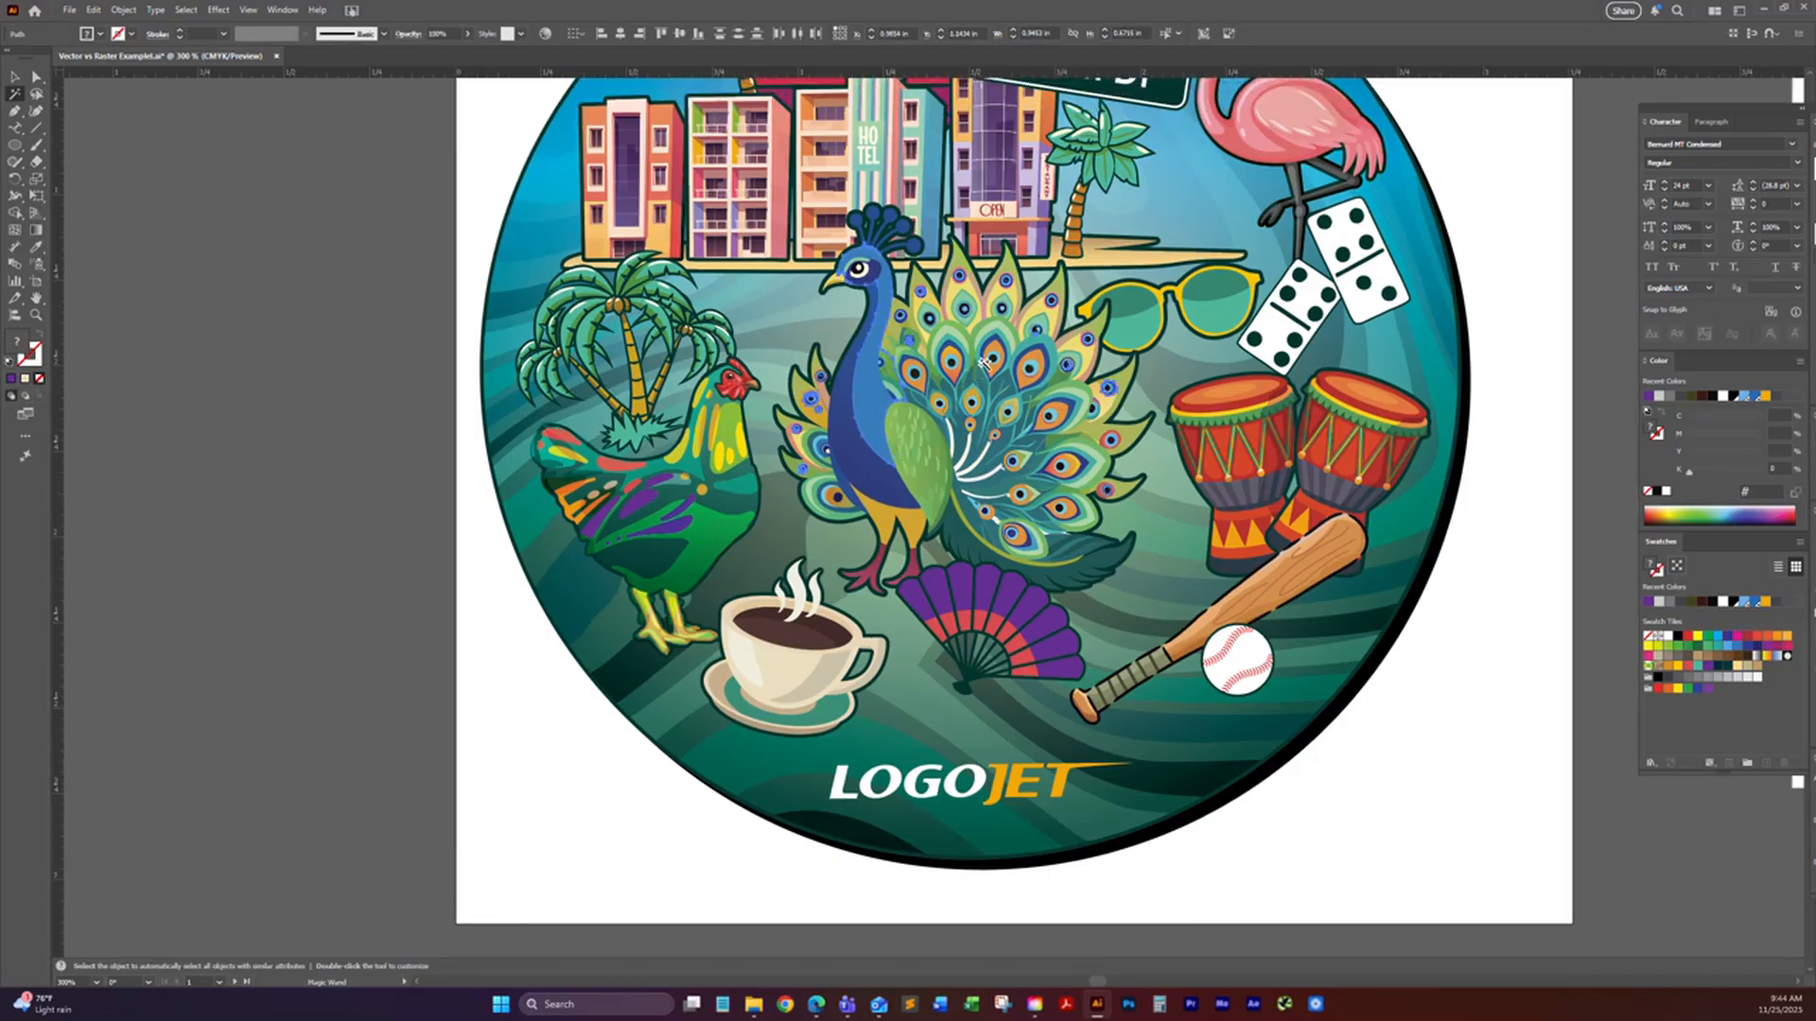
Step: Directly select the orange J in the logo and extend the selection to all objects with the same fill color
click(36, 77)
click(228, 252)
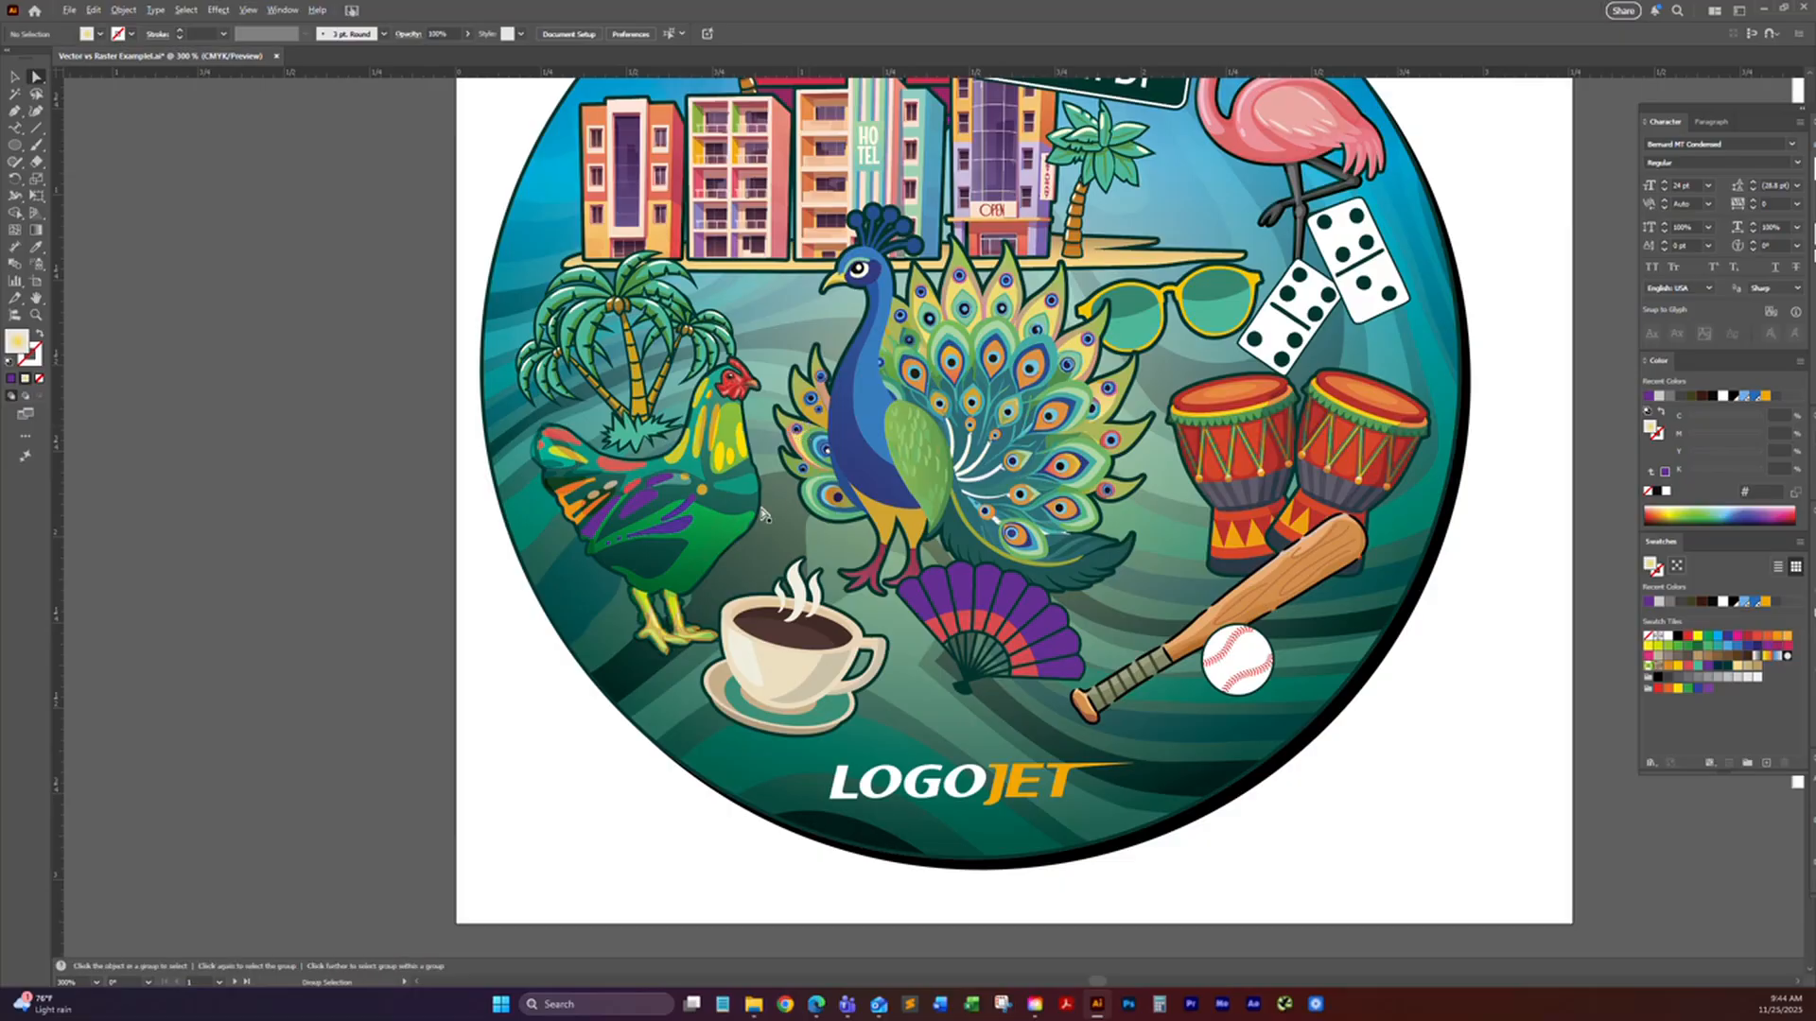
click(991, 783)
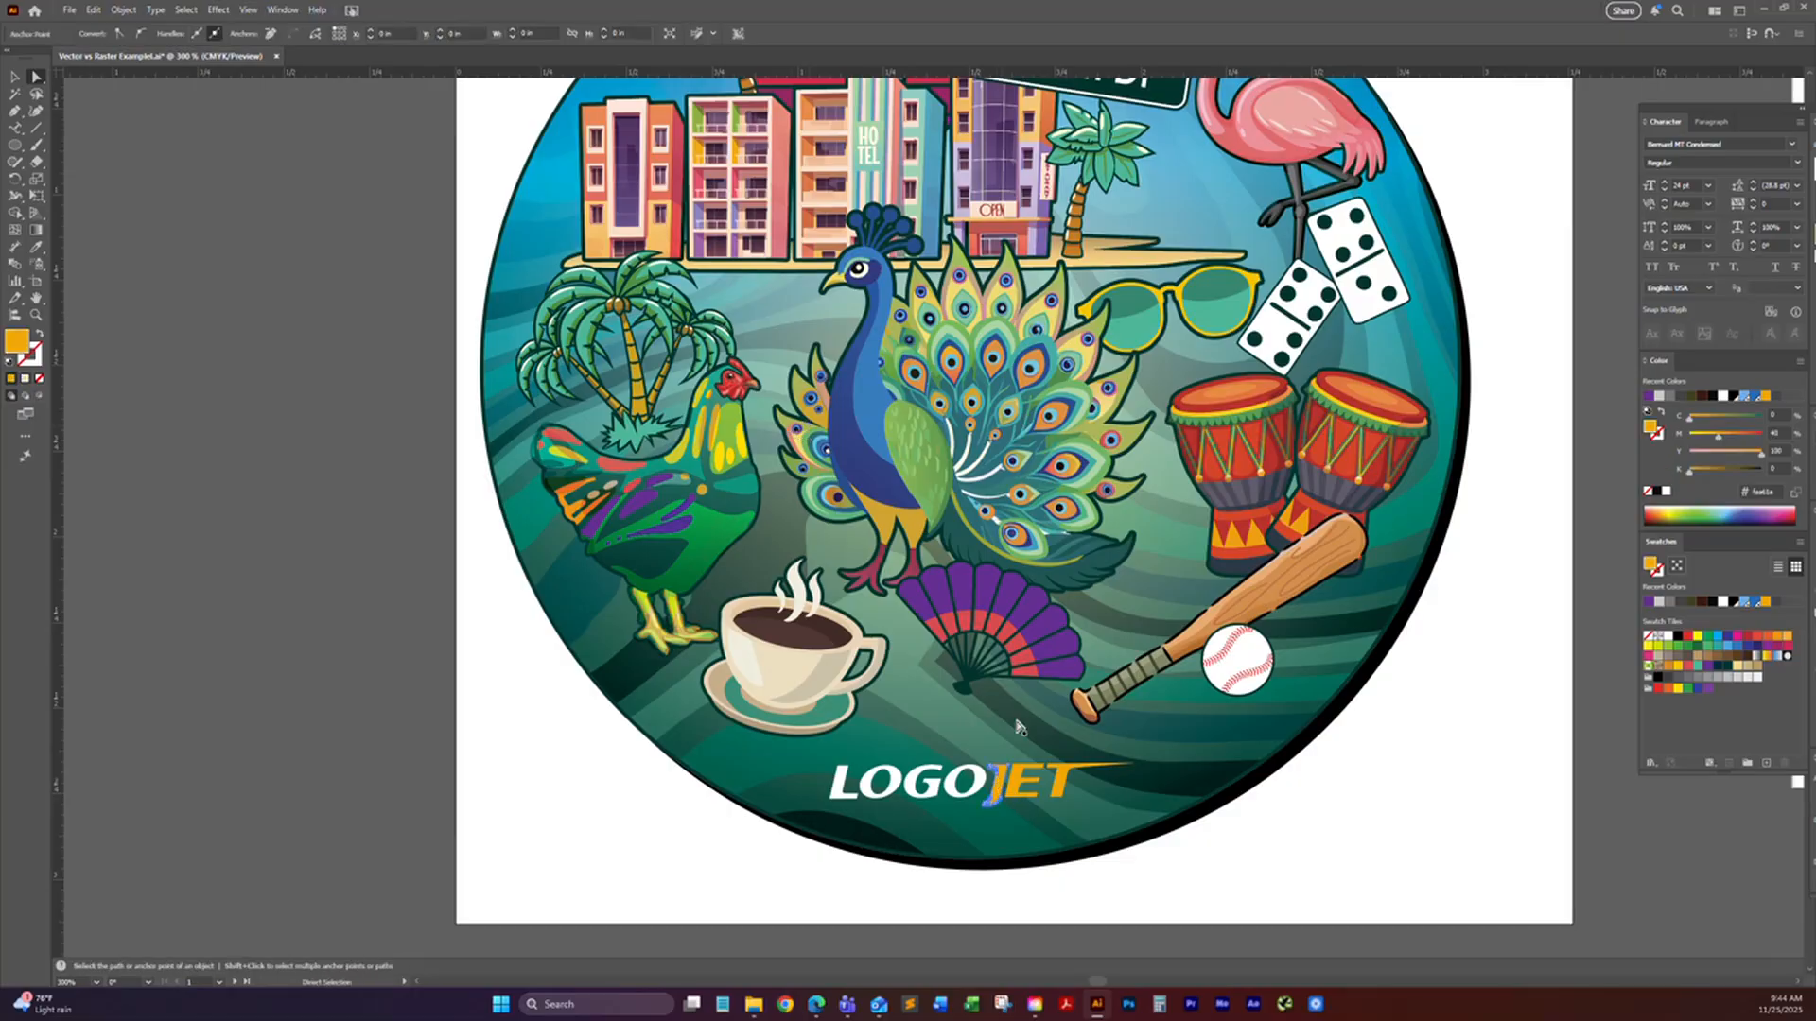
click(183, 10)
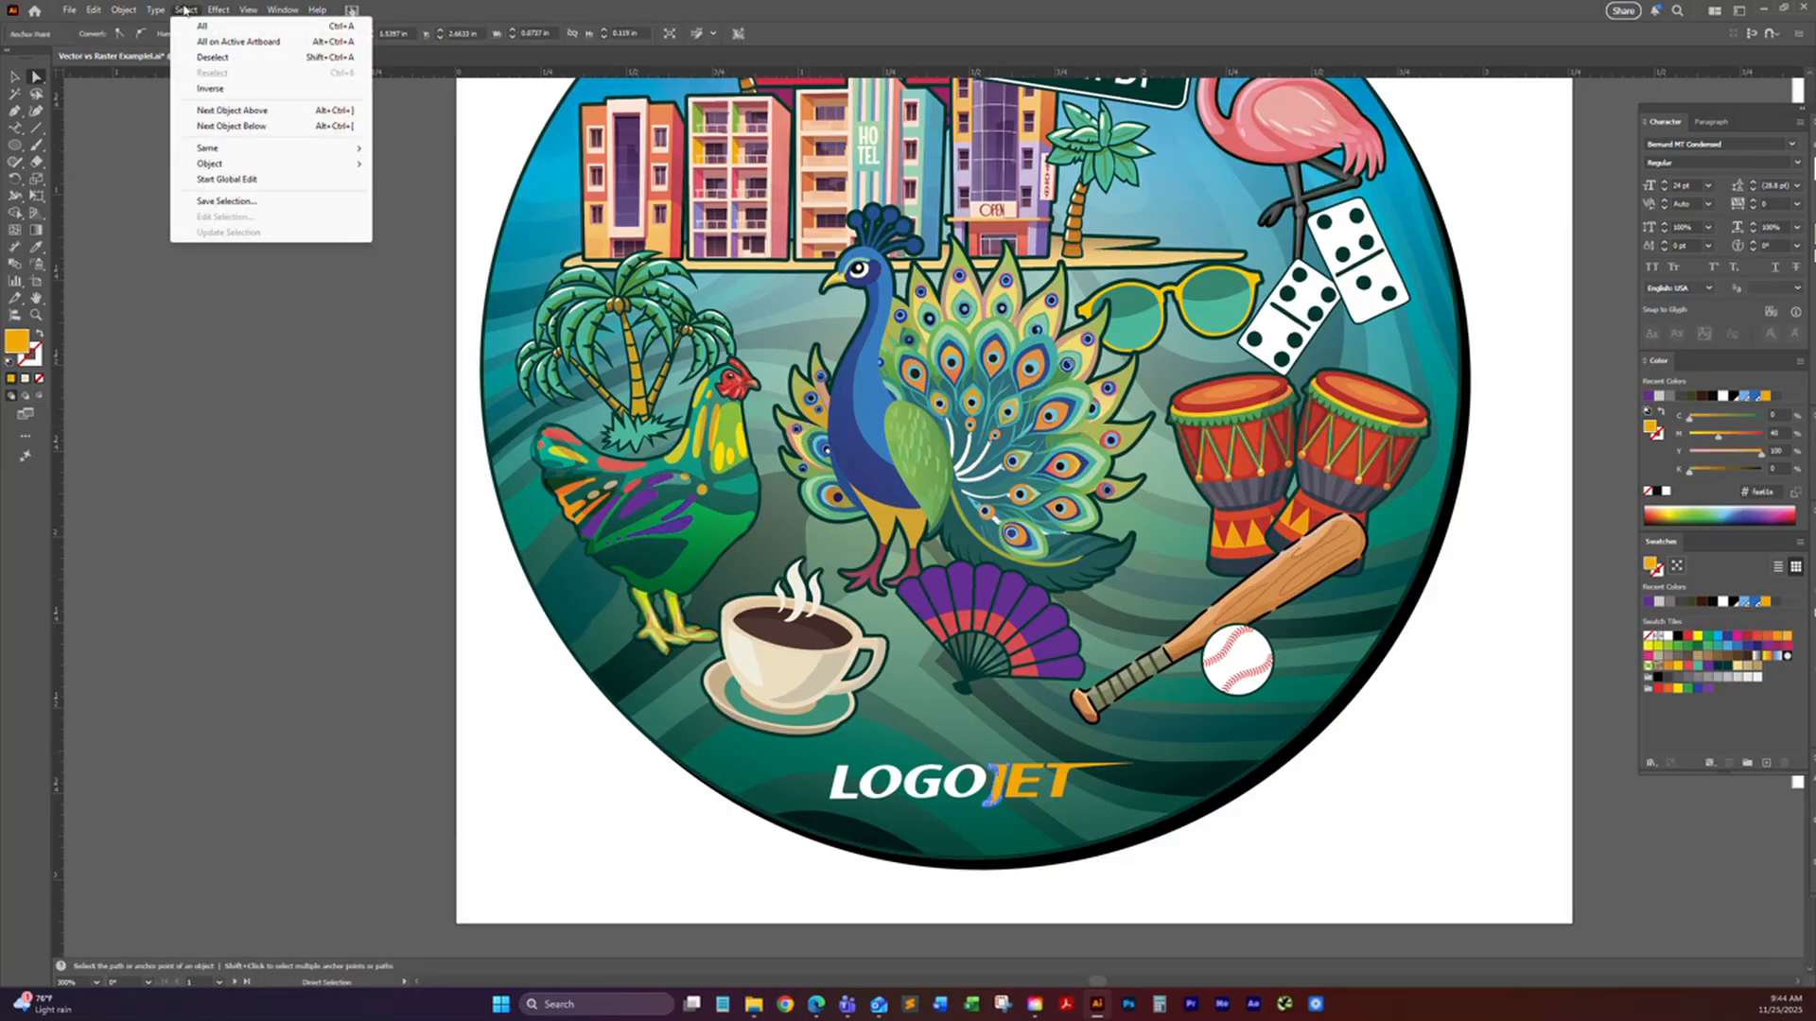
mouse_move(213, 149)
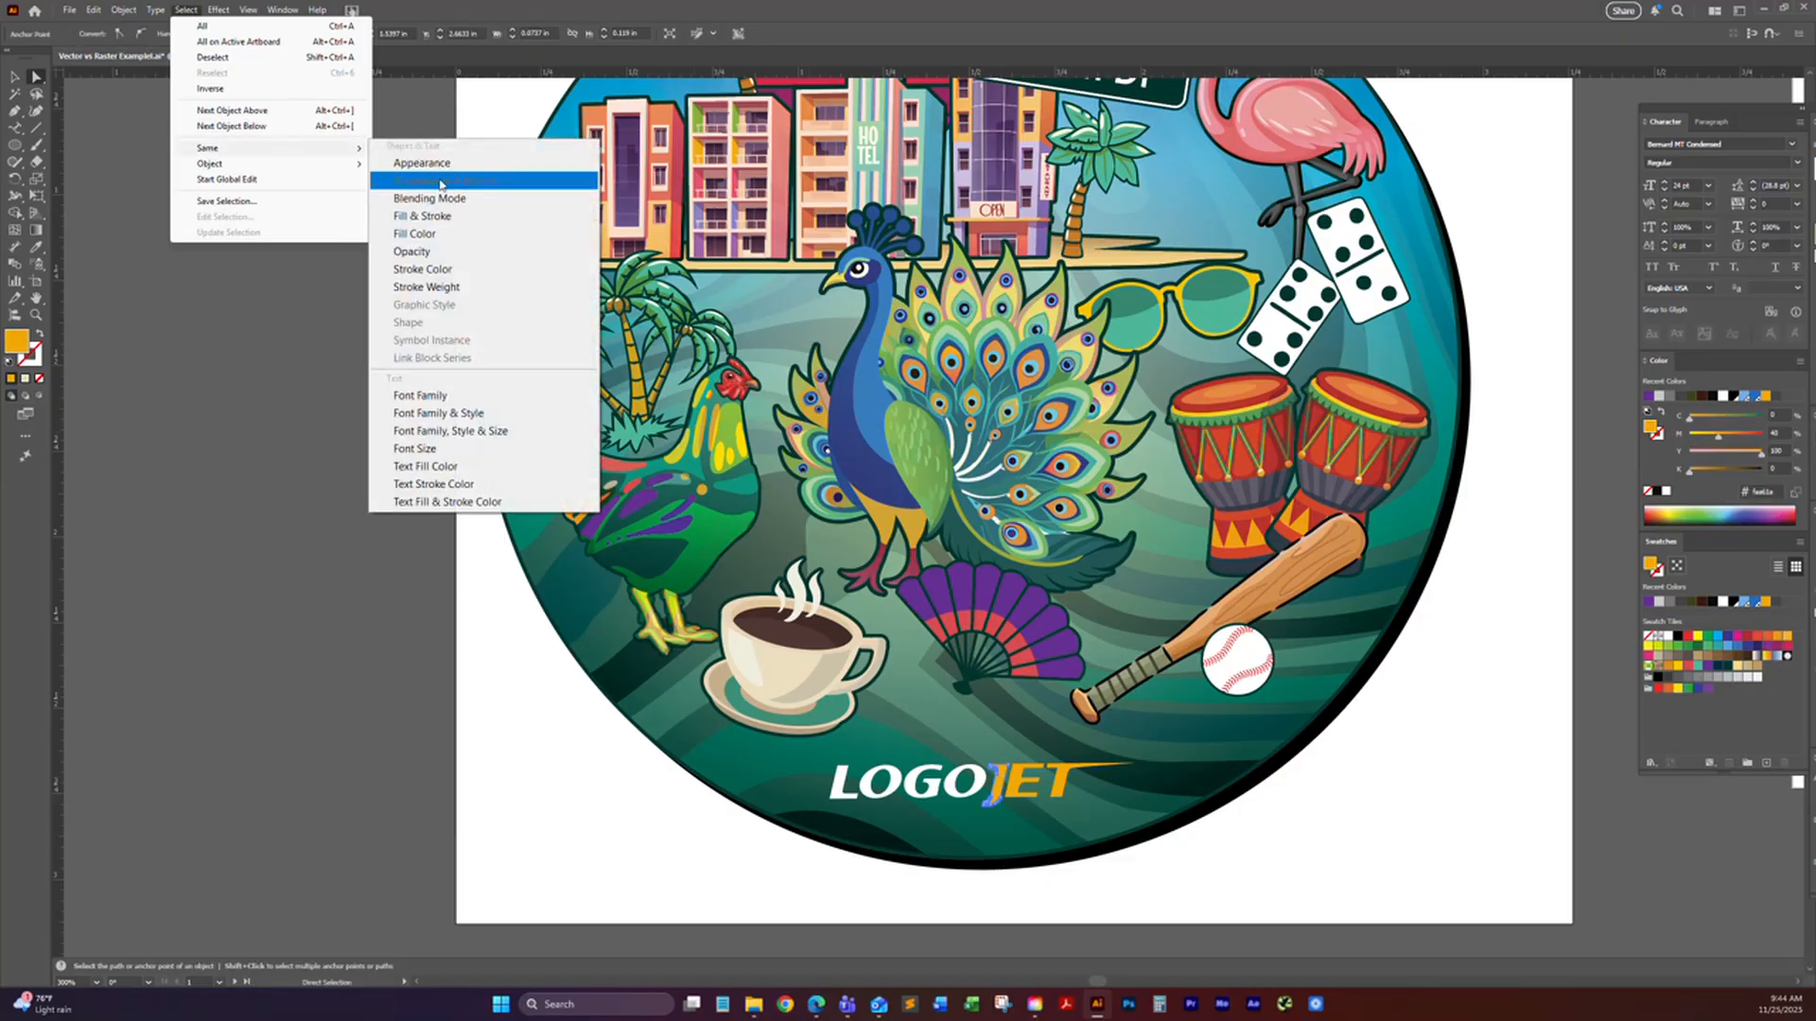
click(450, 235)
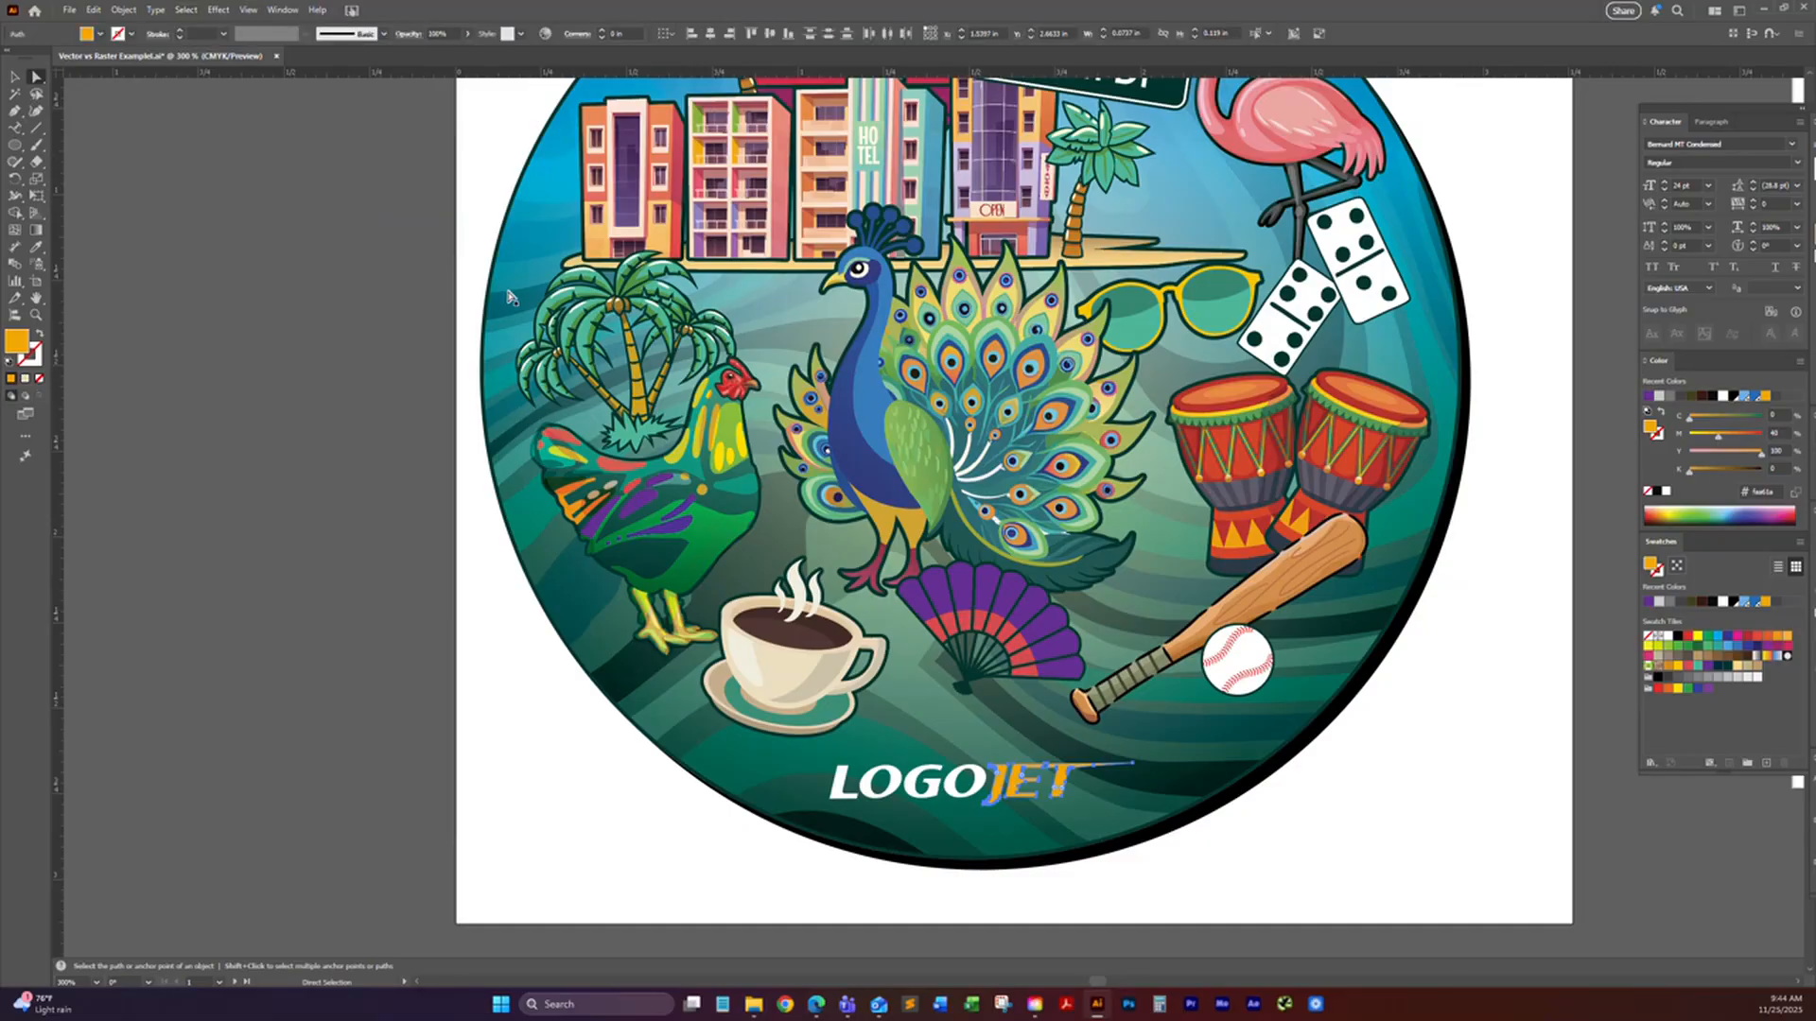
scroll(1154, 284, up, 3)
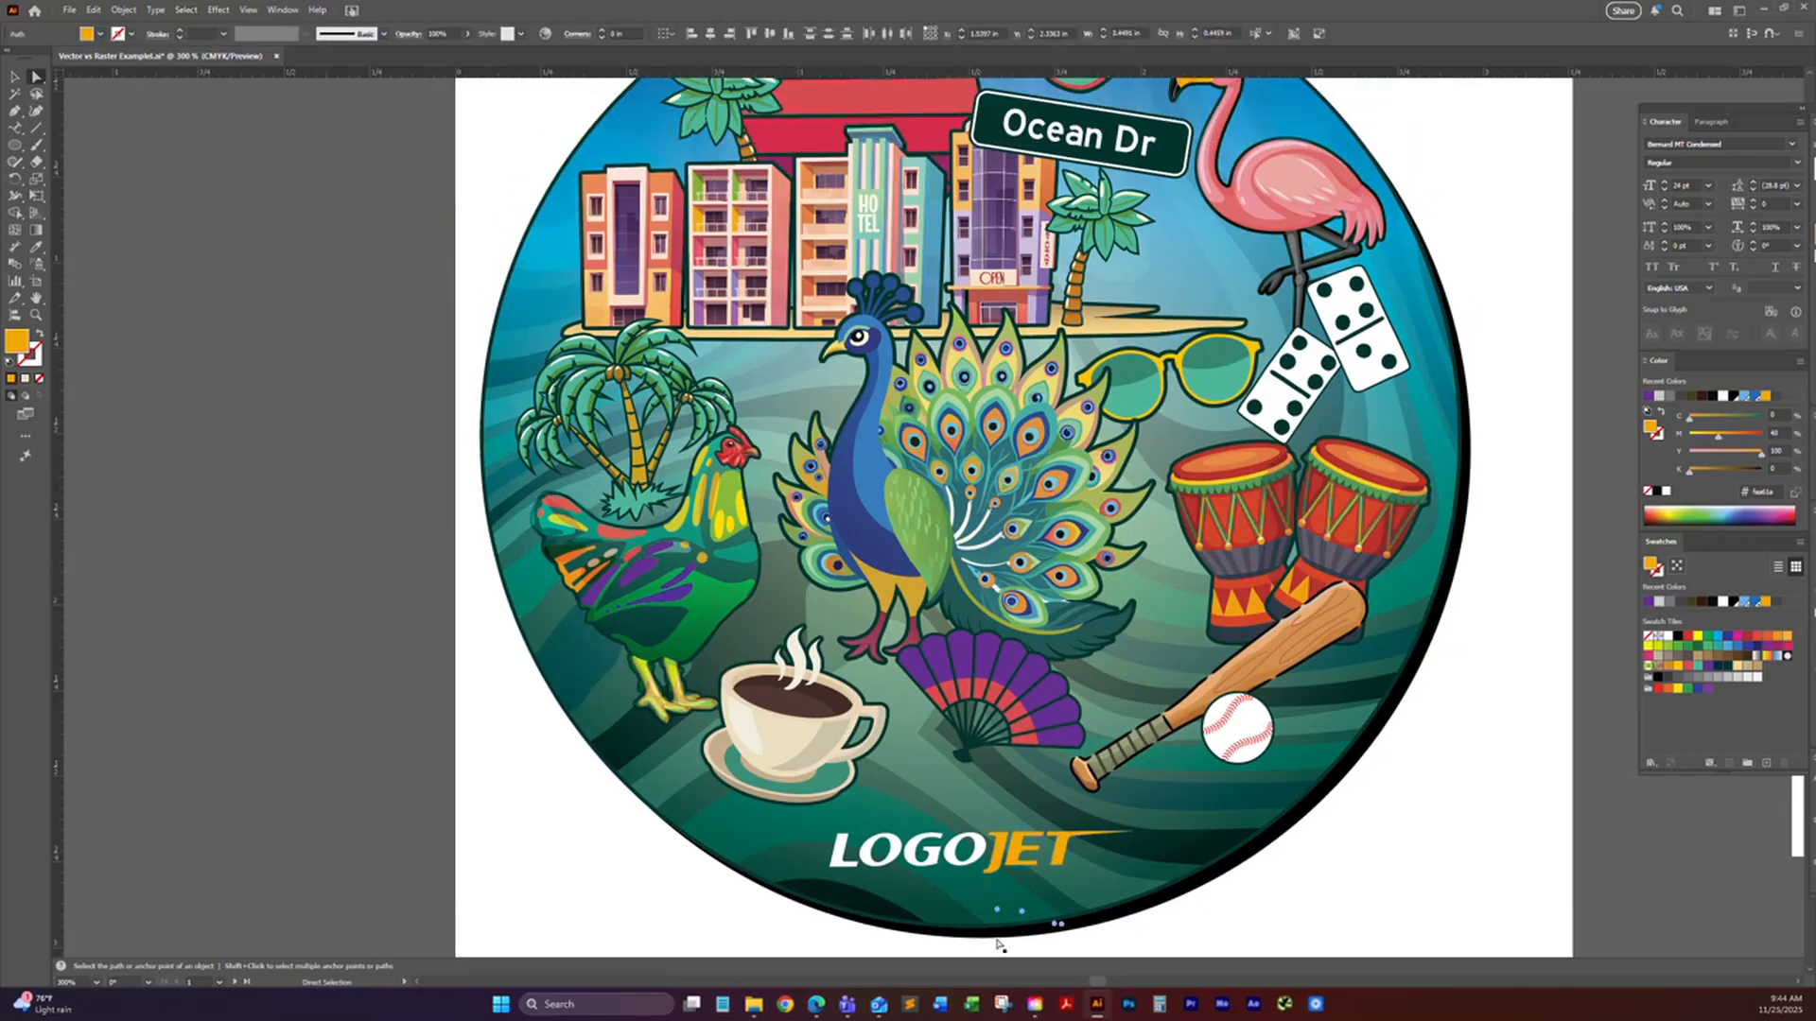
click(1000, 862)
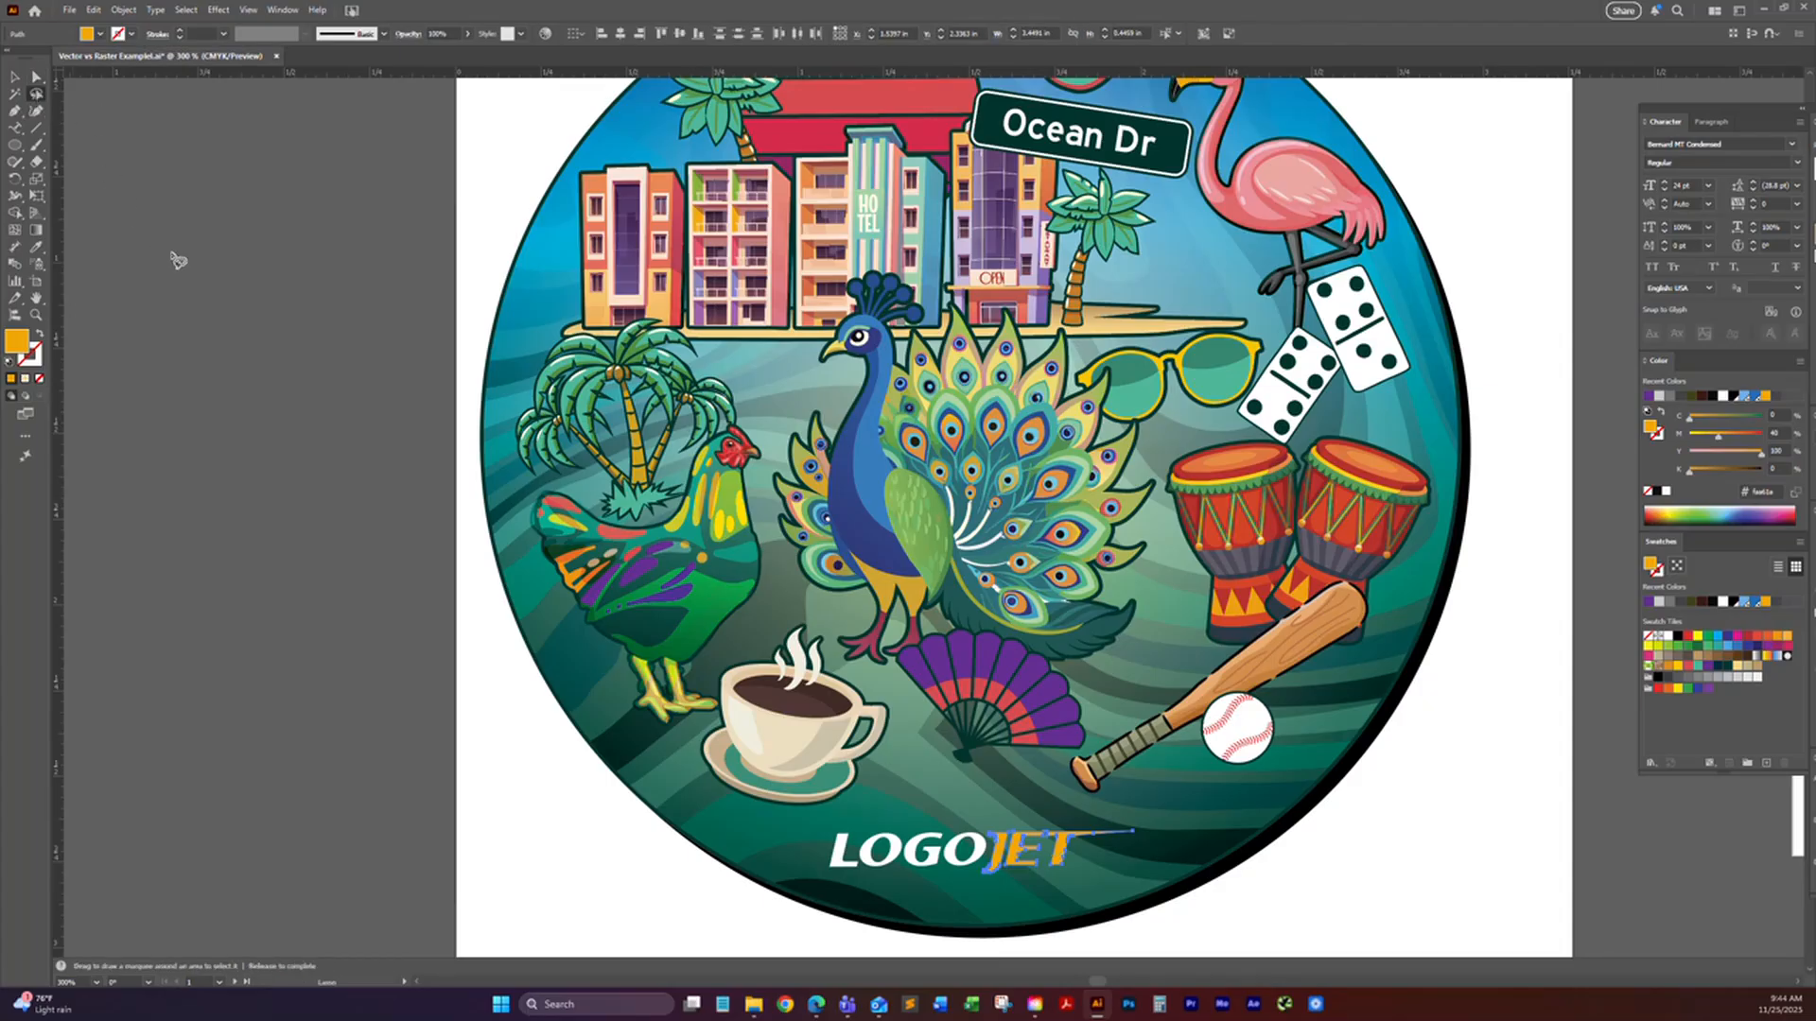
Step: Draw a freehand Lasso selection around the LOGOJET lettering to select the anchor points in that area
drag(857, 465, 864, 344)
key(q)
mouse_move(955, 783)
mouse_down()
mouse_move(1041, 859)
mouse_move(1162, 880)
mouse_up()
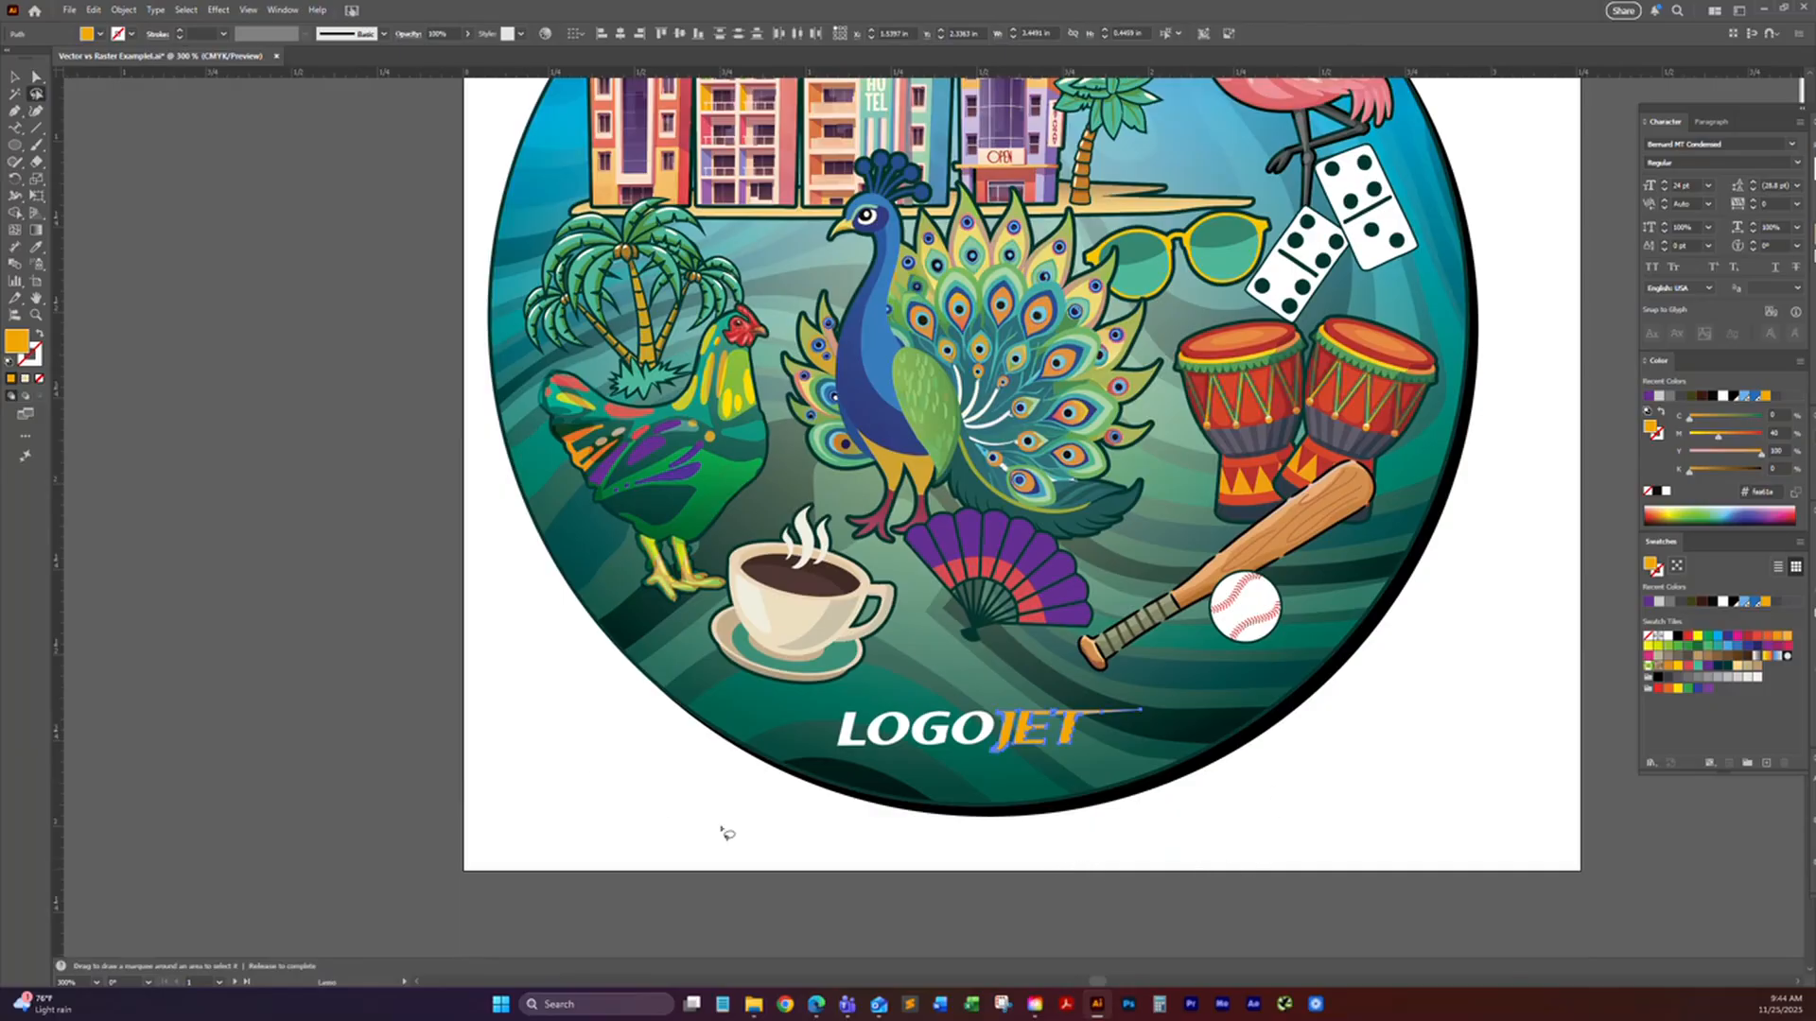
mouse_move(1197, 889)
mouse_down()
mouse_move(1224, 722)
mouse_move(1062, 673)
mouse_move(870, 687)
mouse_move(774, 794)
mouse_move(1041, 904)
mouse_move(1193, 895)
mouse_up()
key(space)
drag(357, 397, 264, 361)
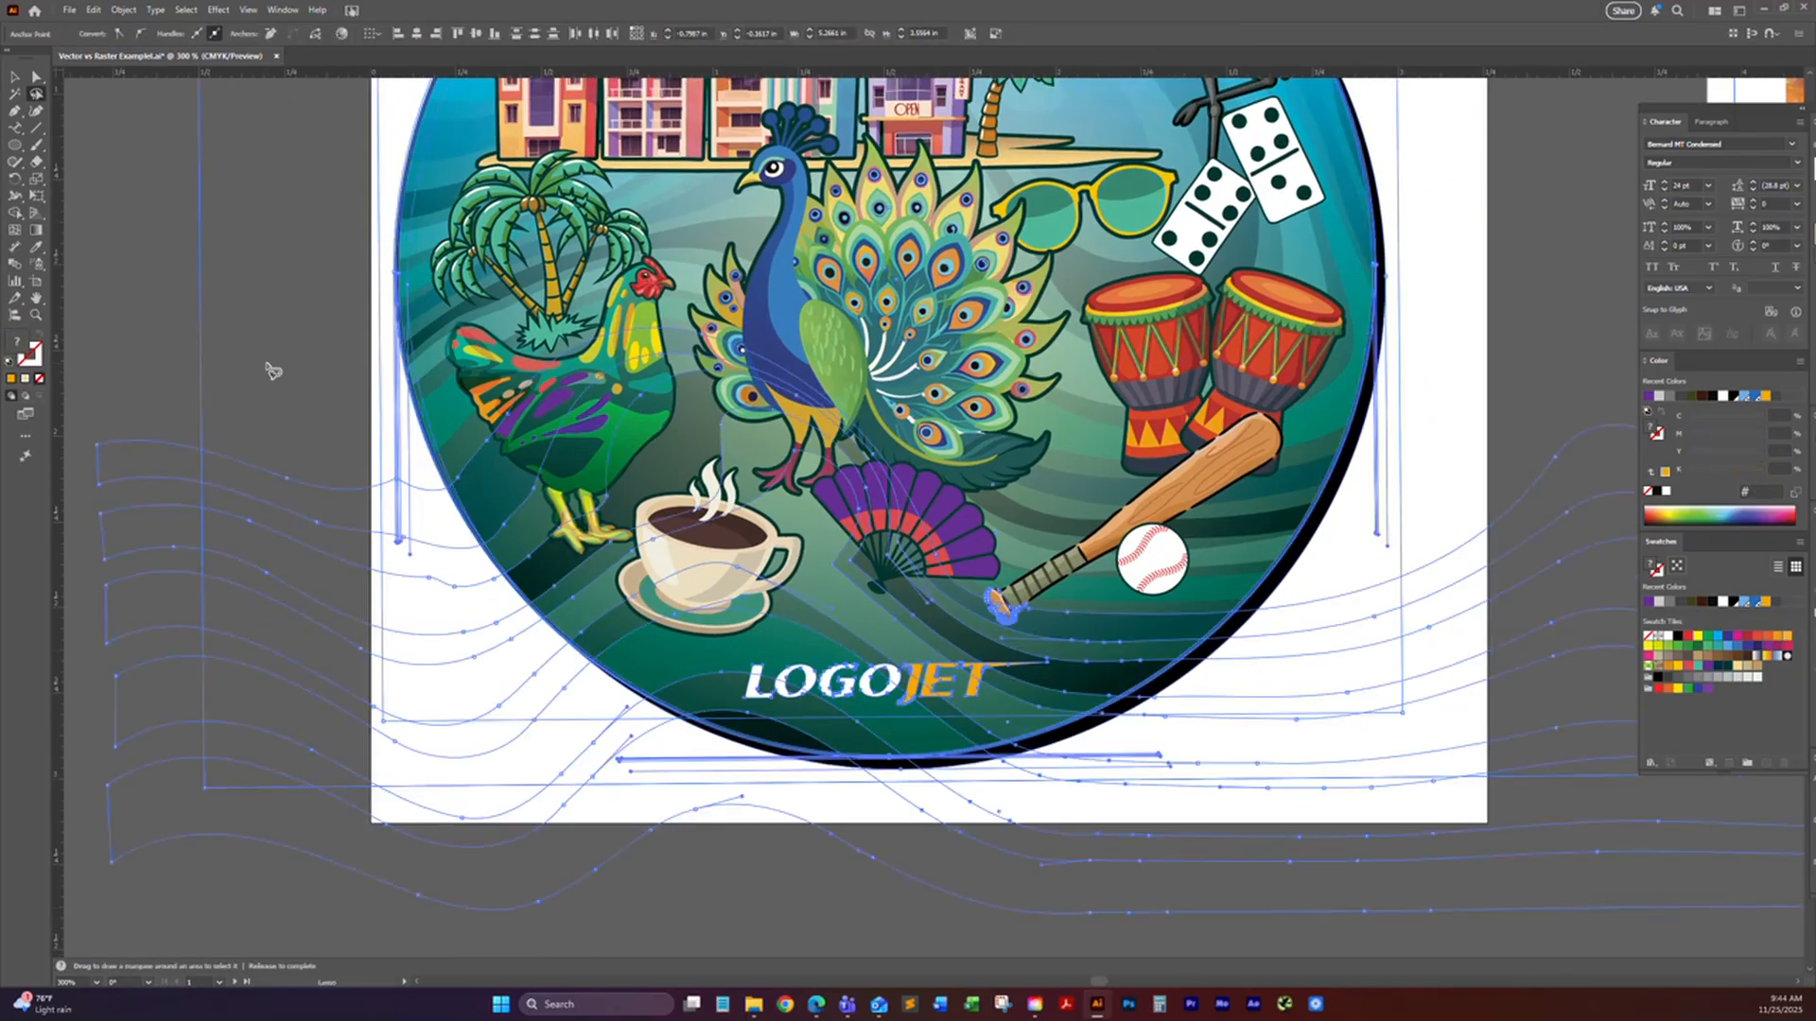
Step: Replace the lasso selection with a single wavy background path left of the circular artwork, using the Direct Selection tool
click(36, 77)
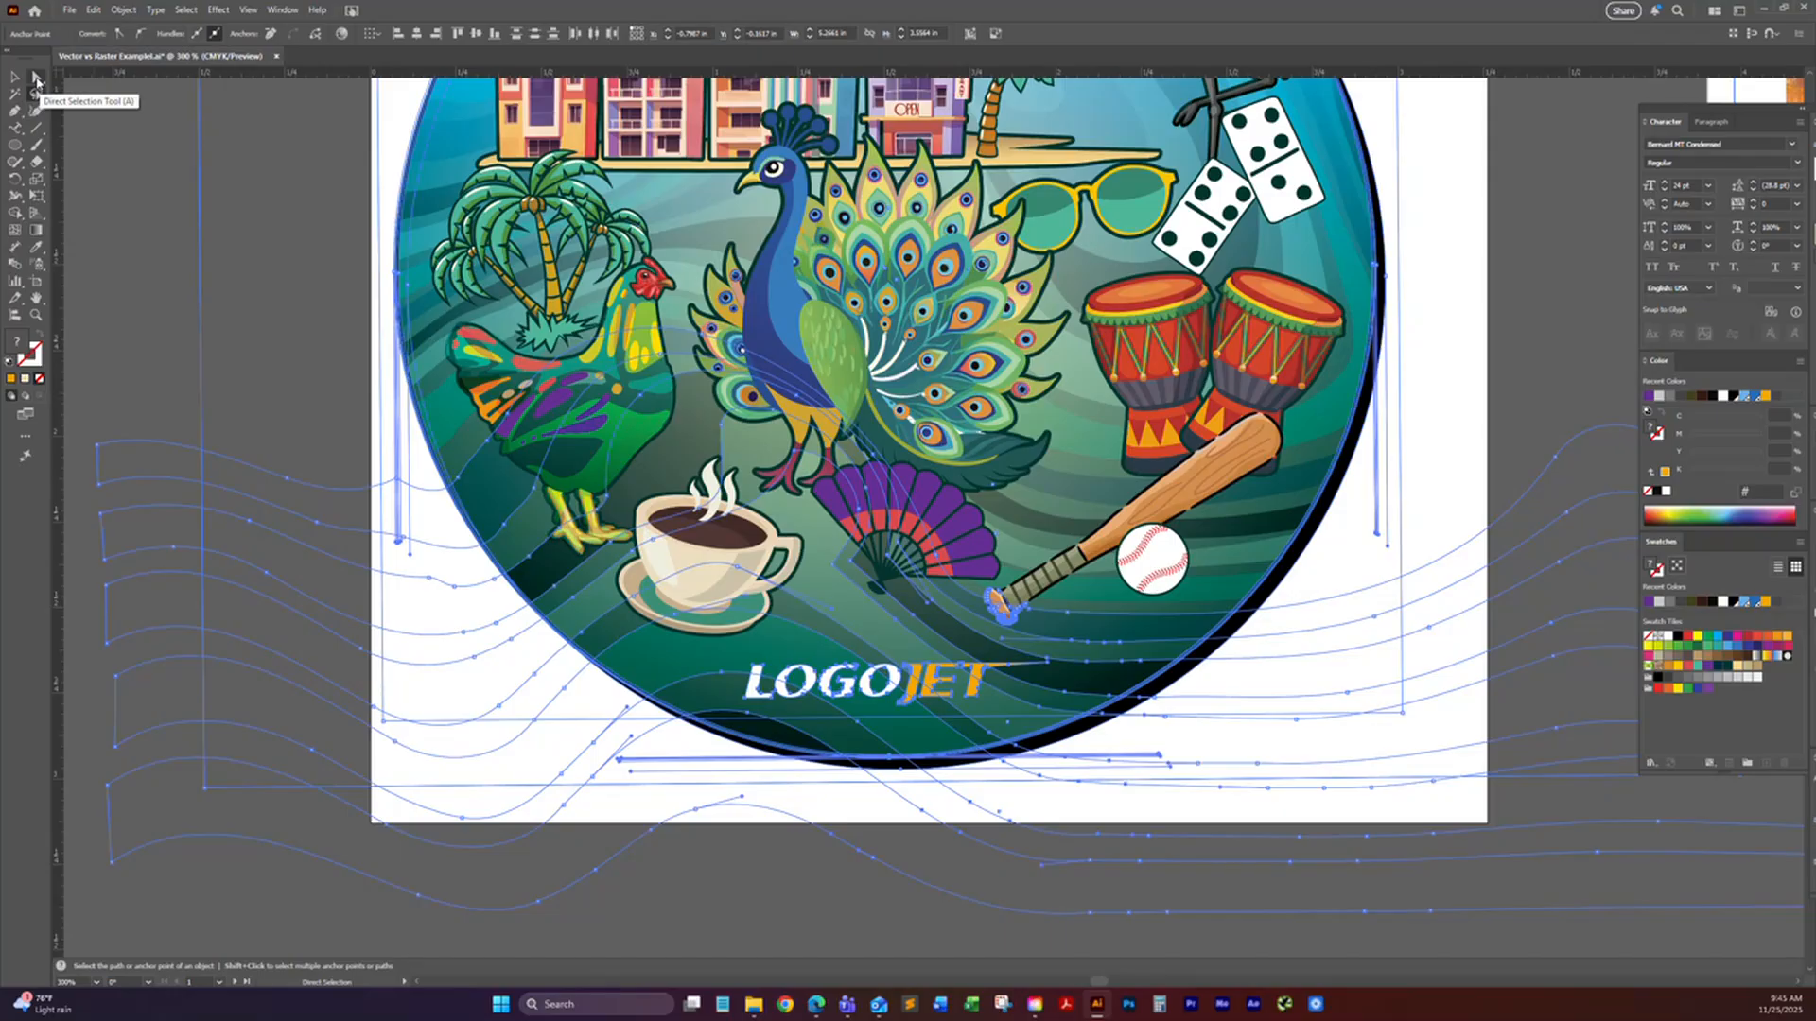
click(36, 94)
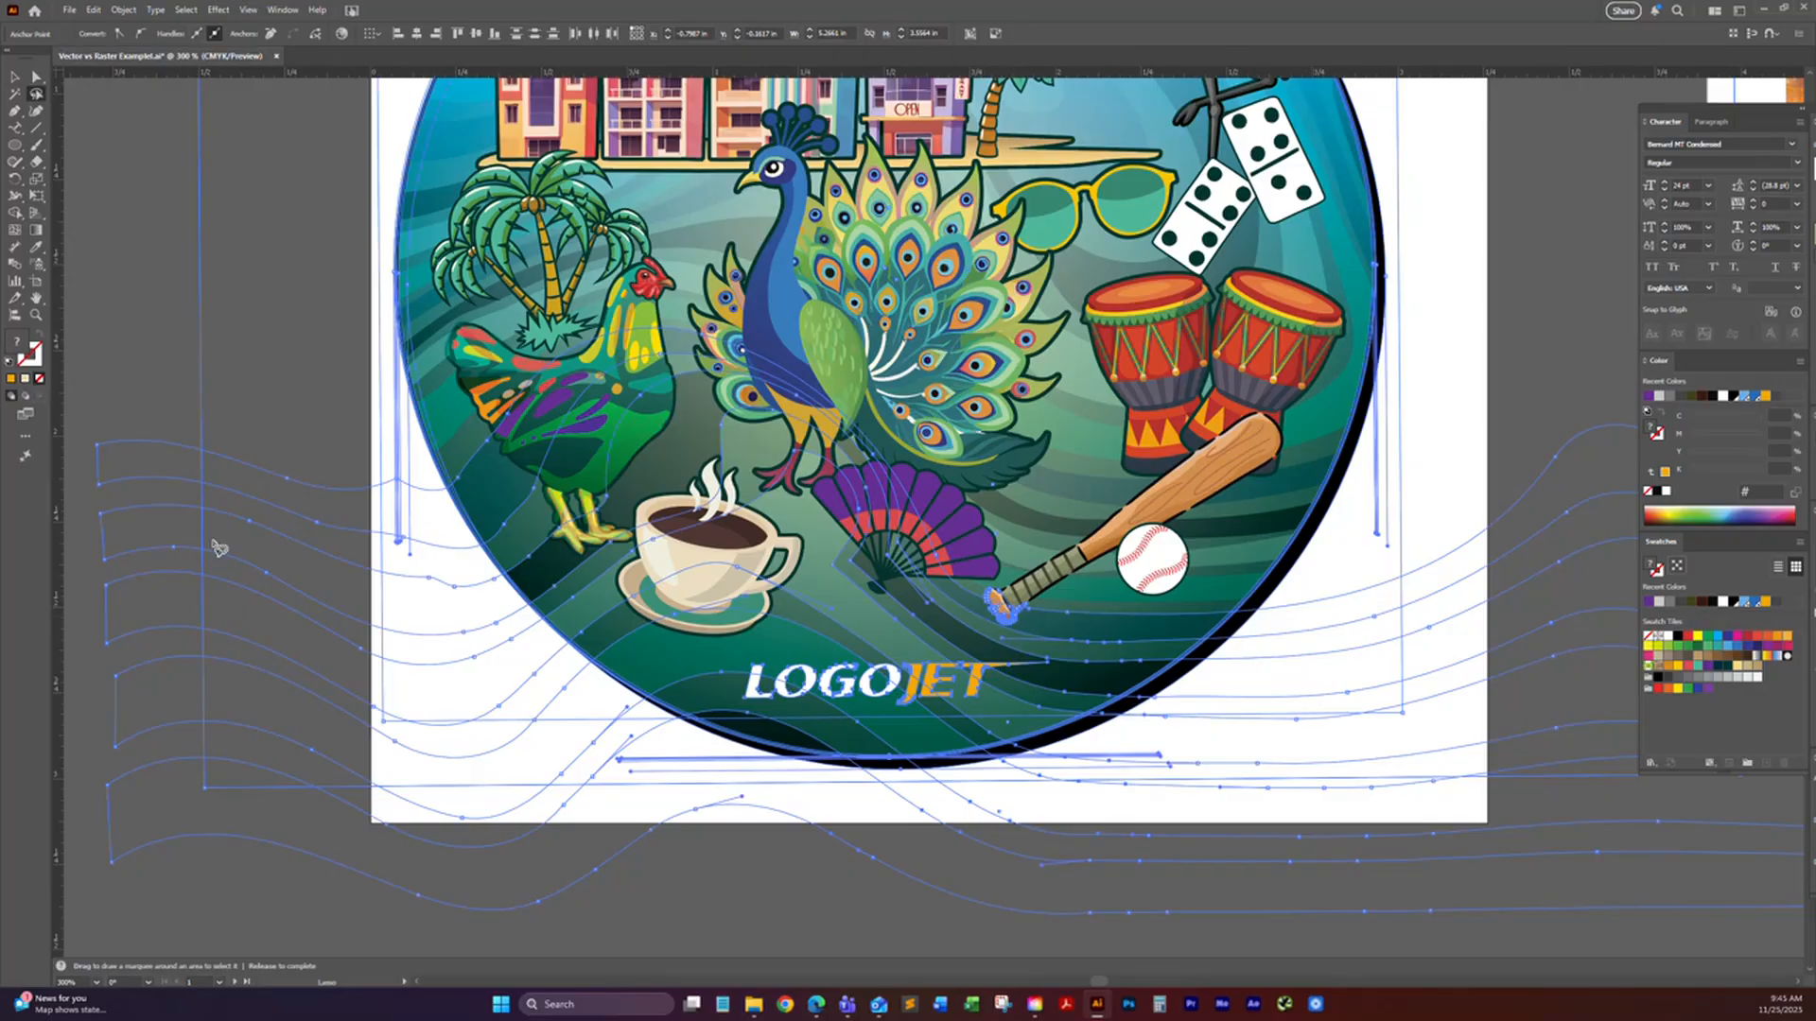
key(a)
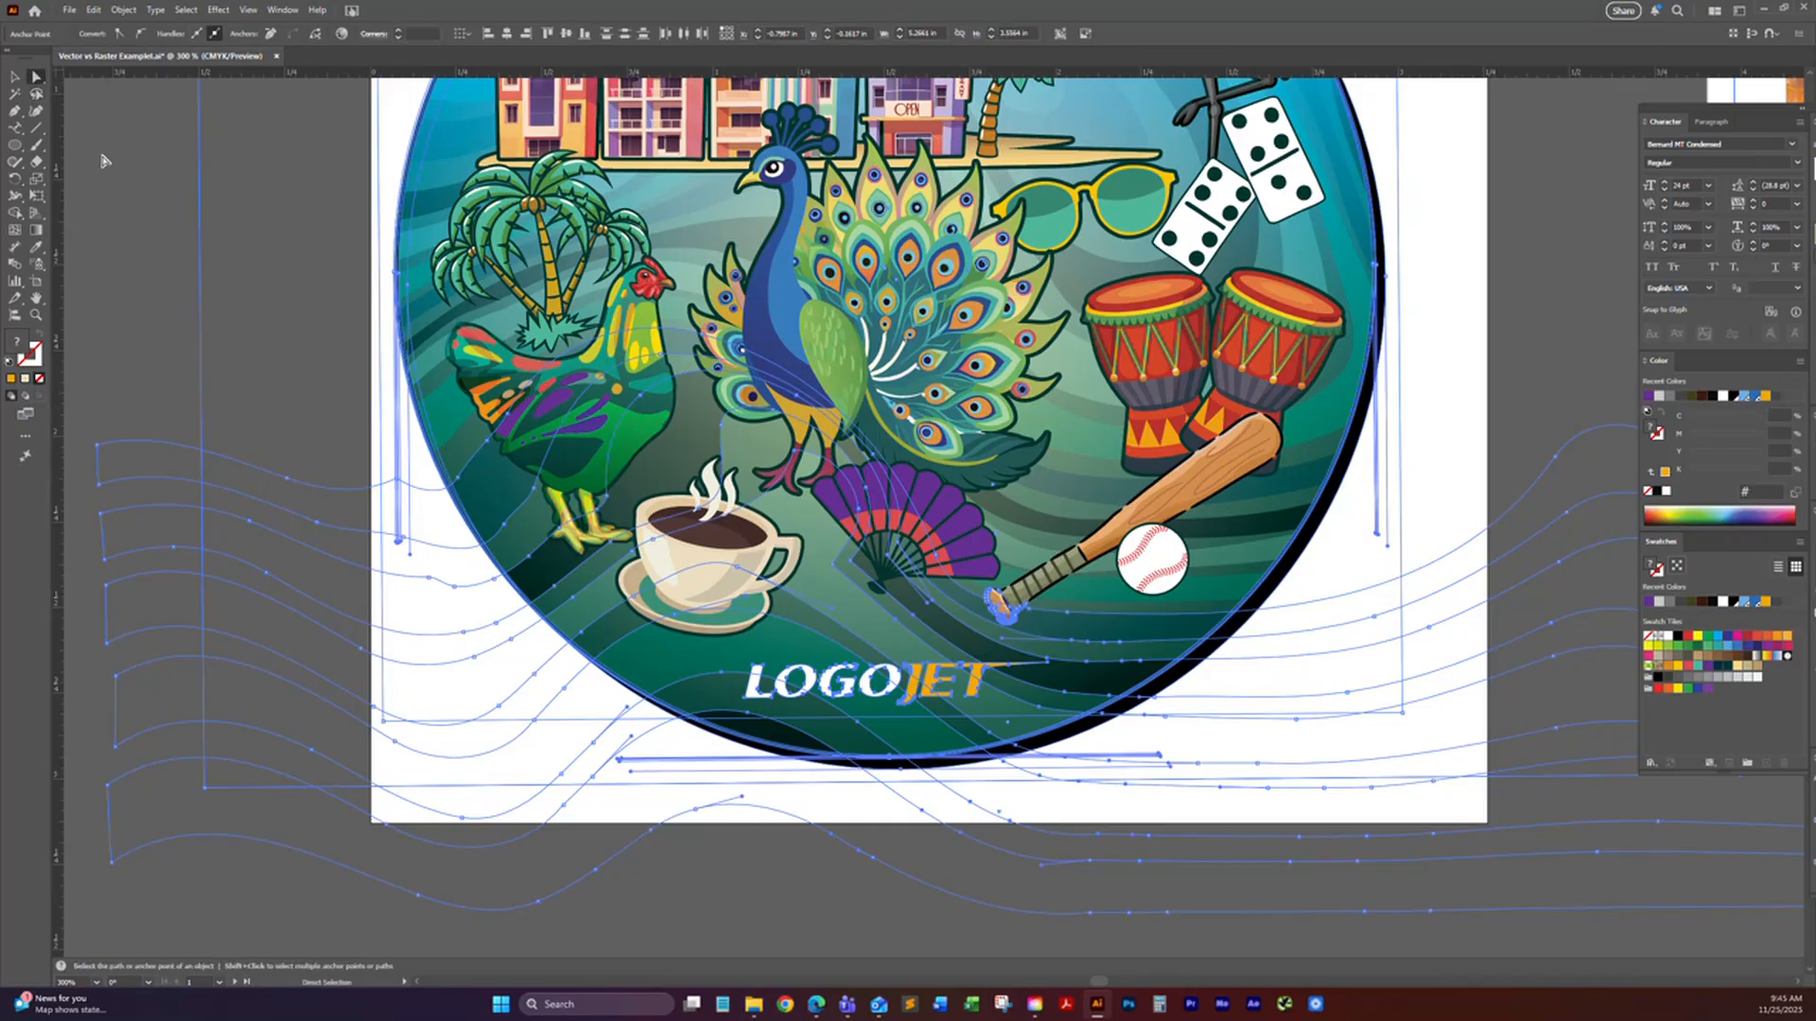
click(132, 206)
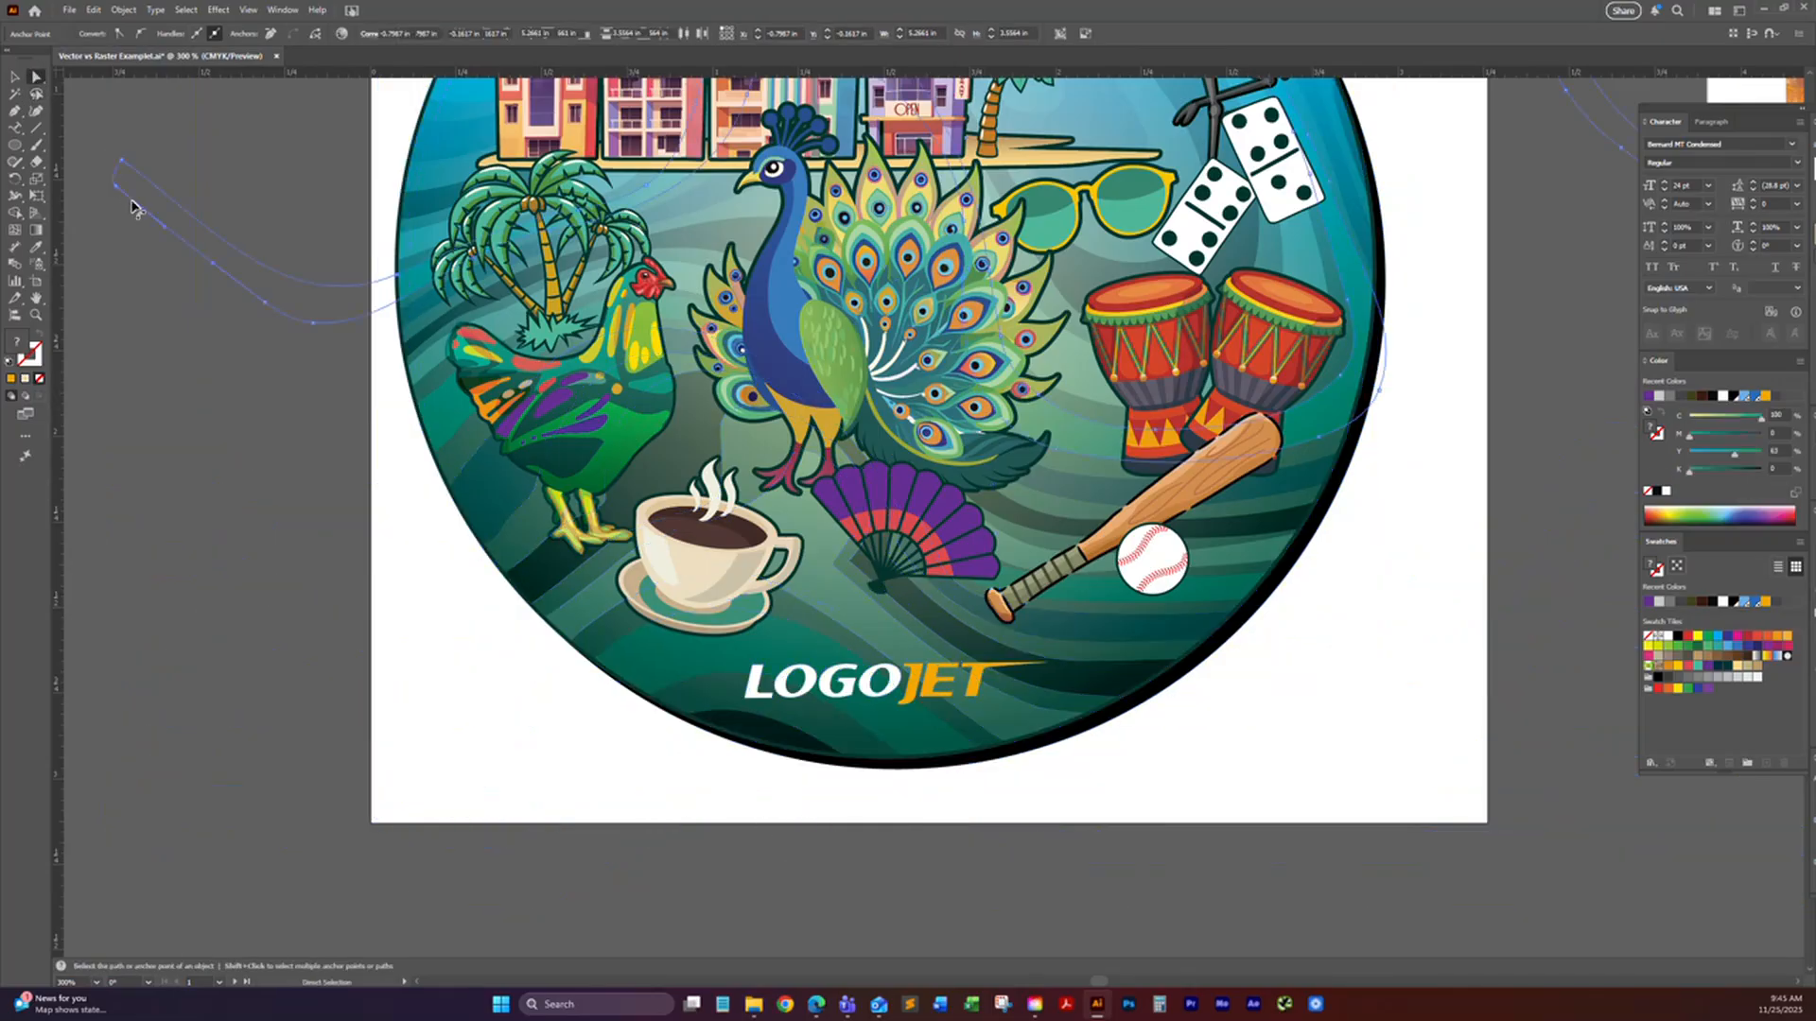
Step: Draw a closed four-sided shape with straight edges using the Pen tool, in the empty area left of the artboard
click(79, 140)
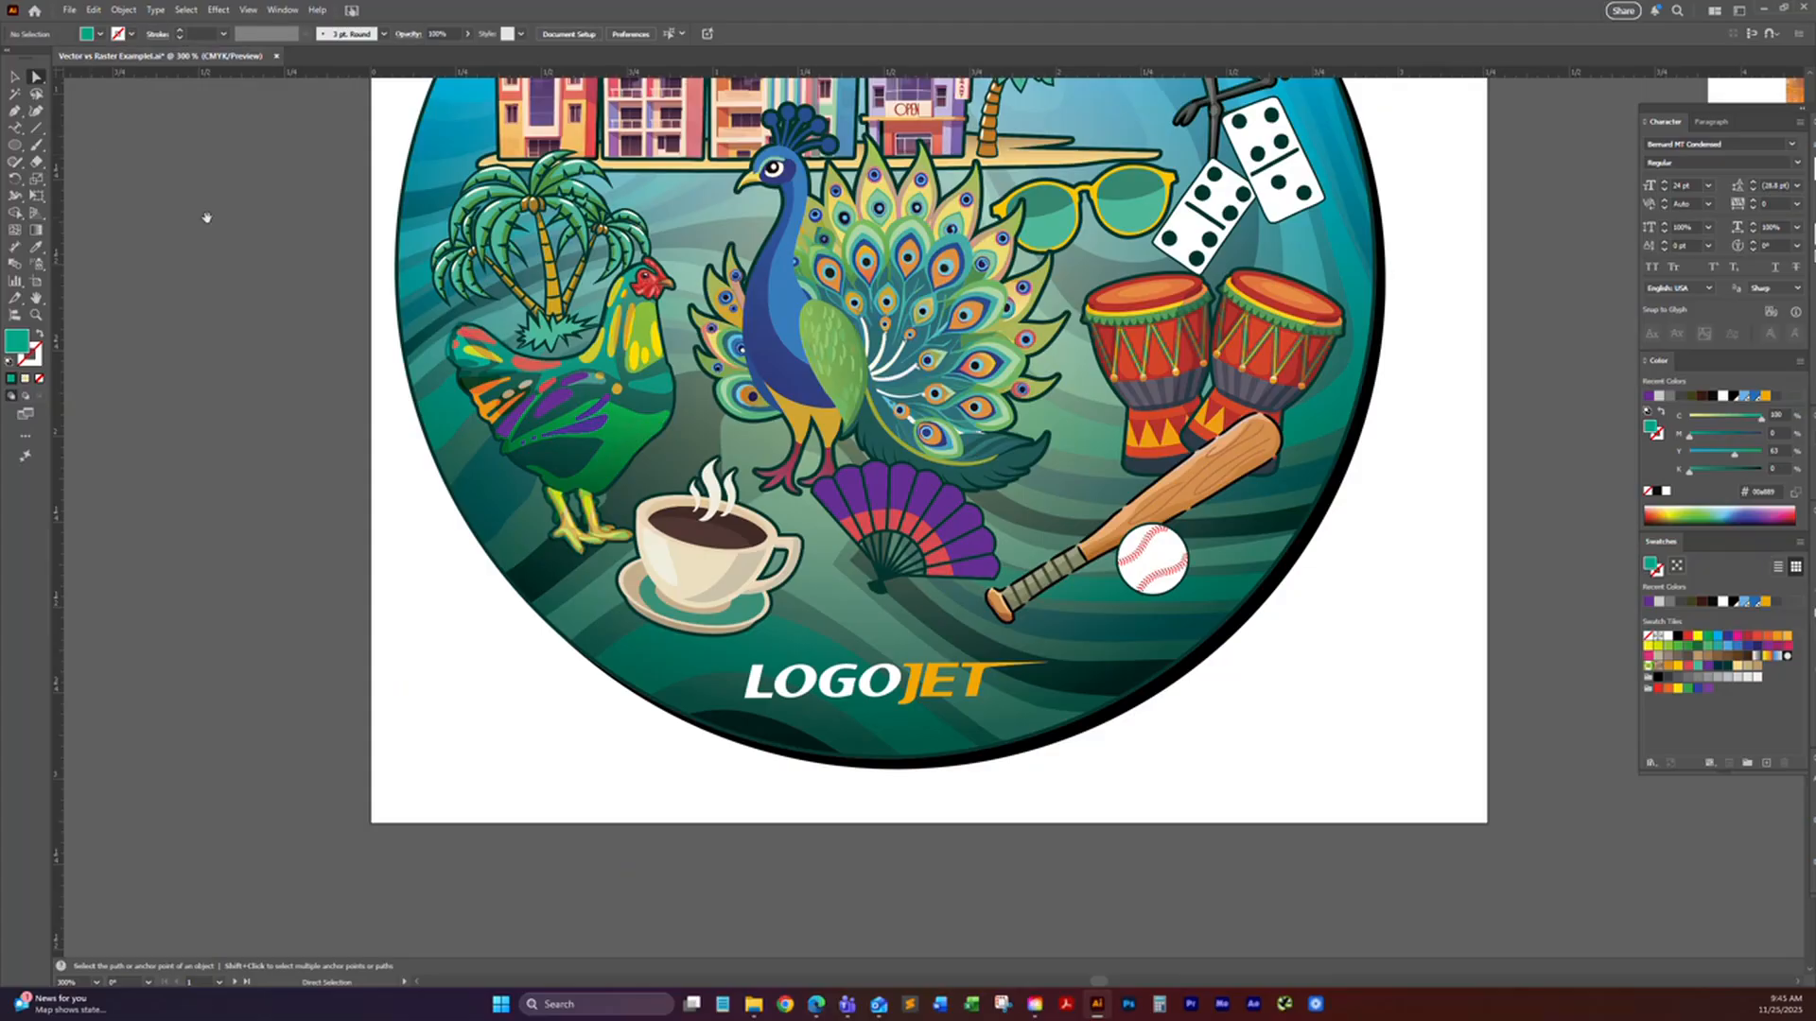
drag(376, 417, 526, 446)
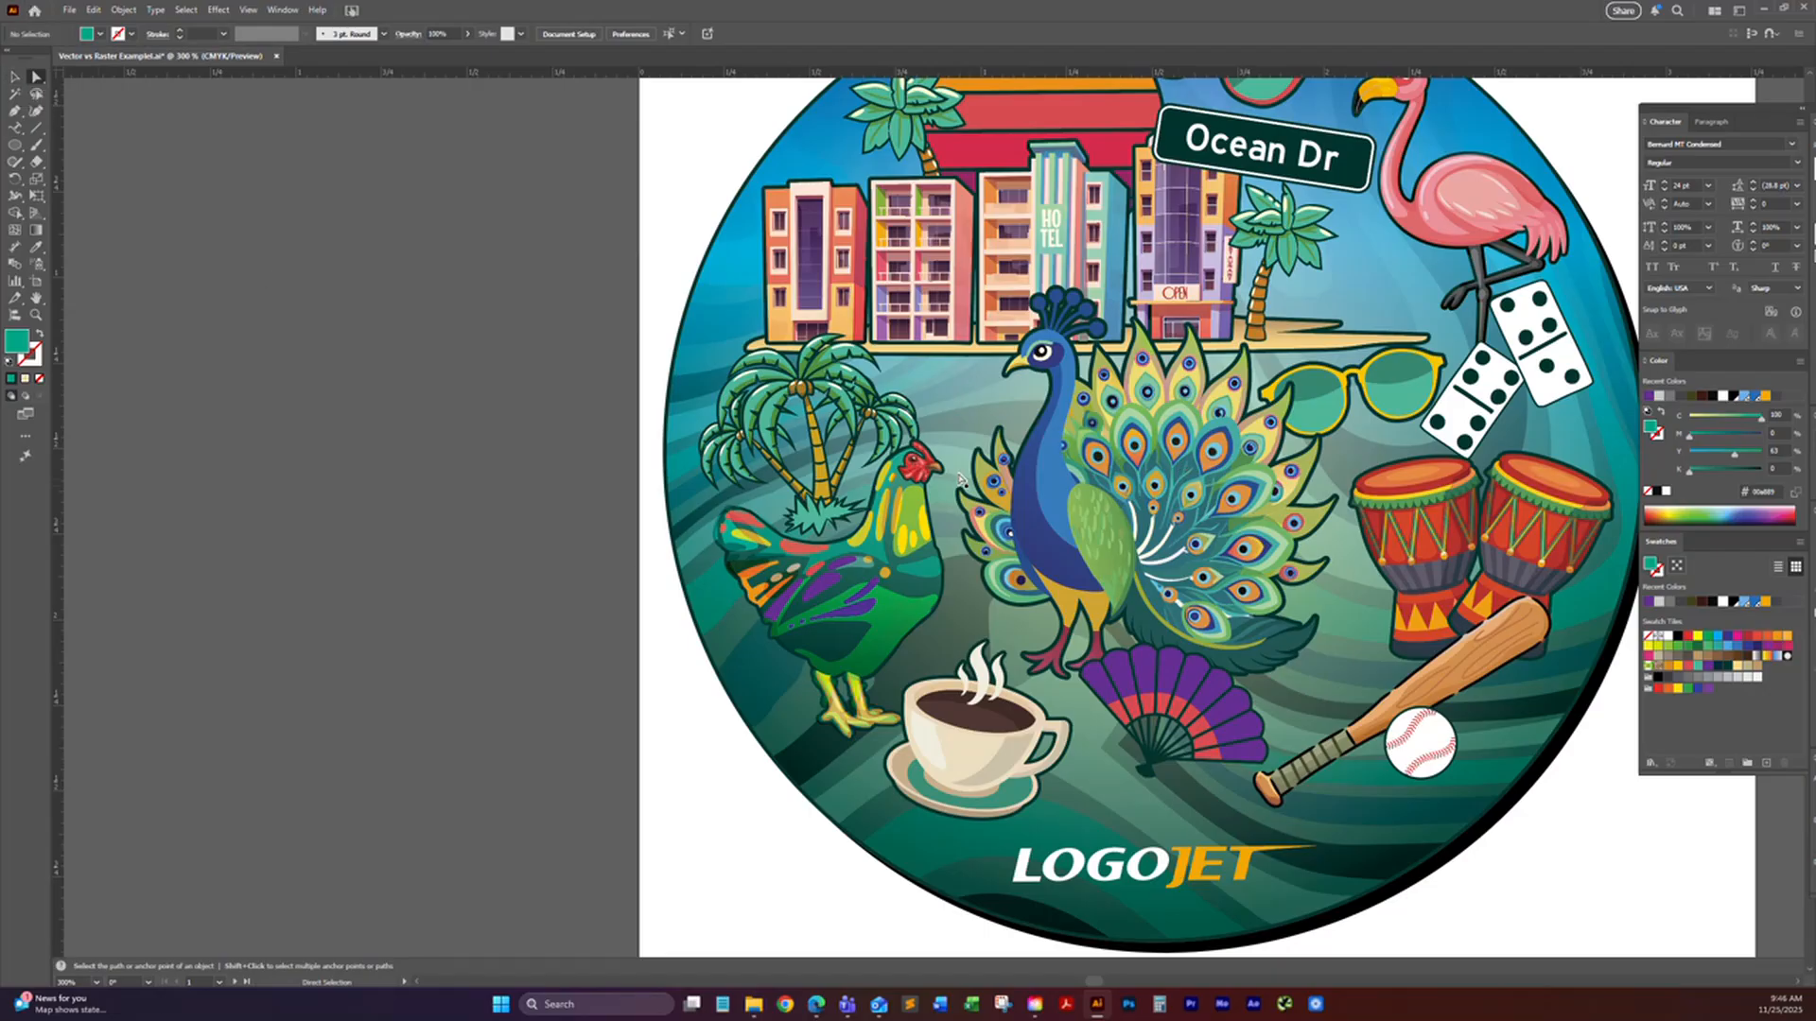
scroll(503, 377, up, 2)
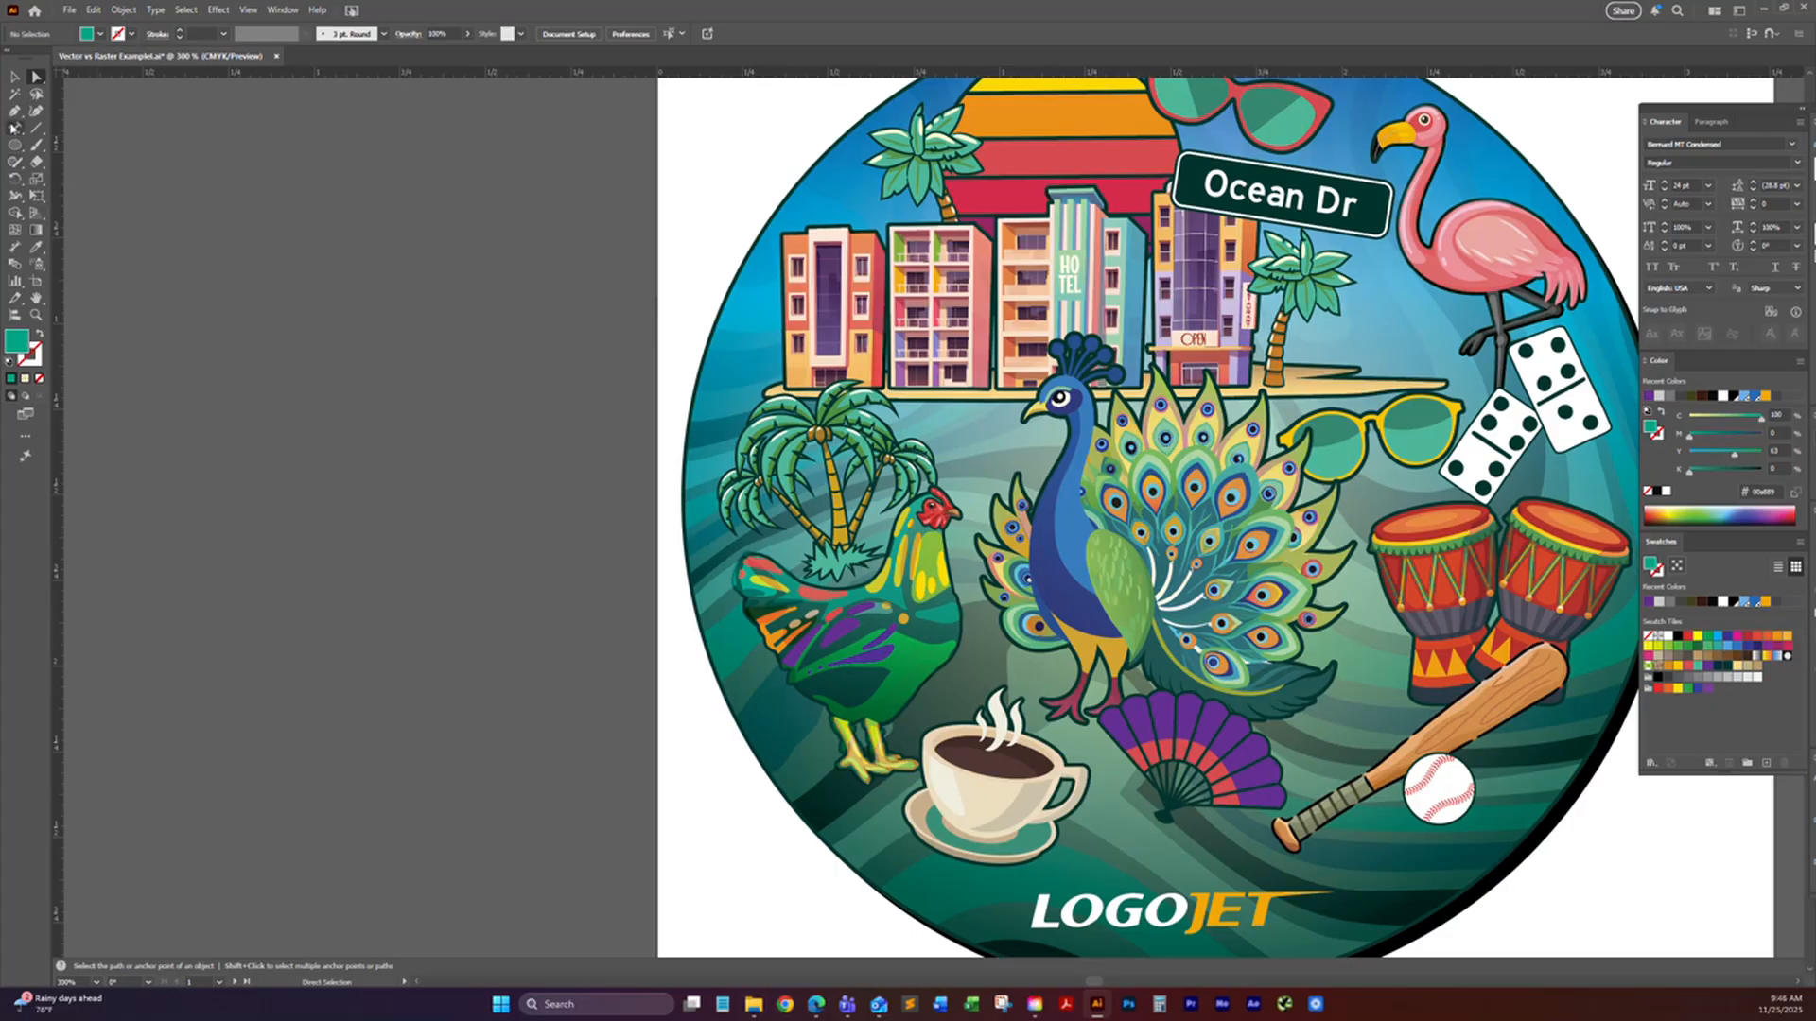
click(14, 114)
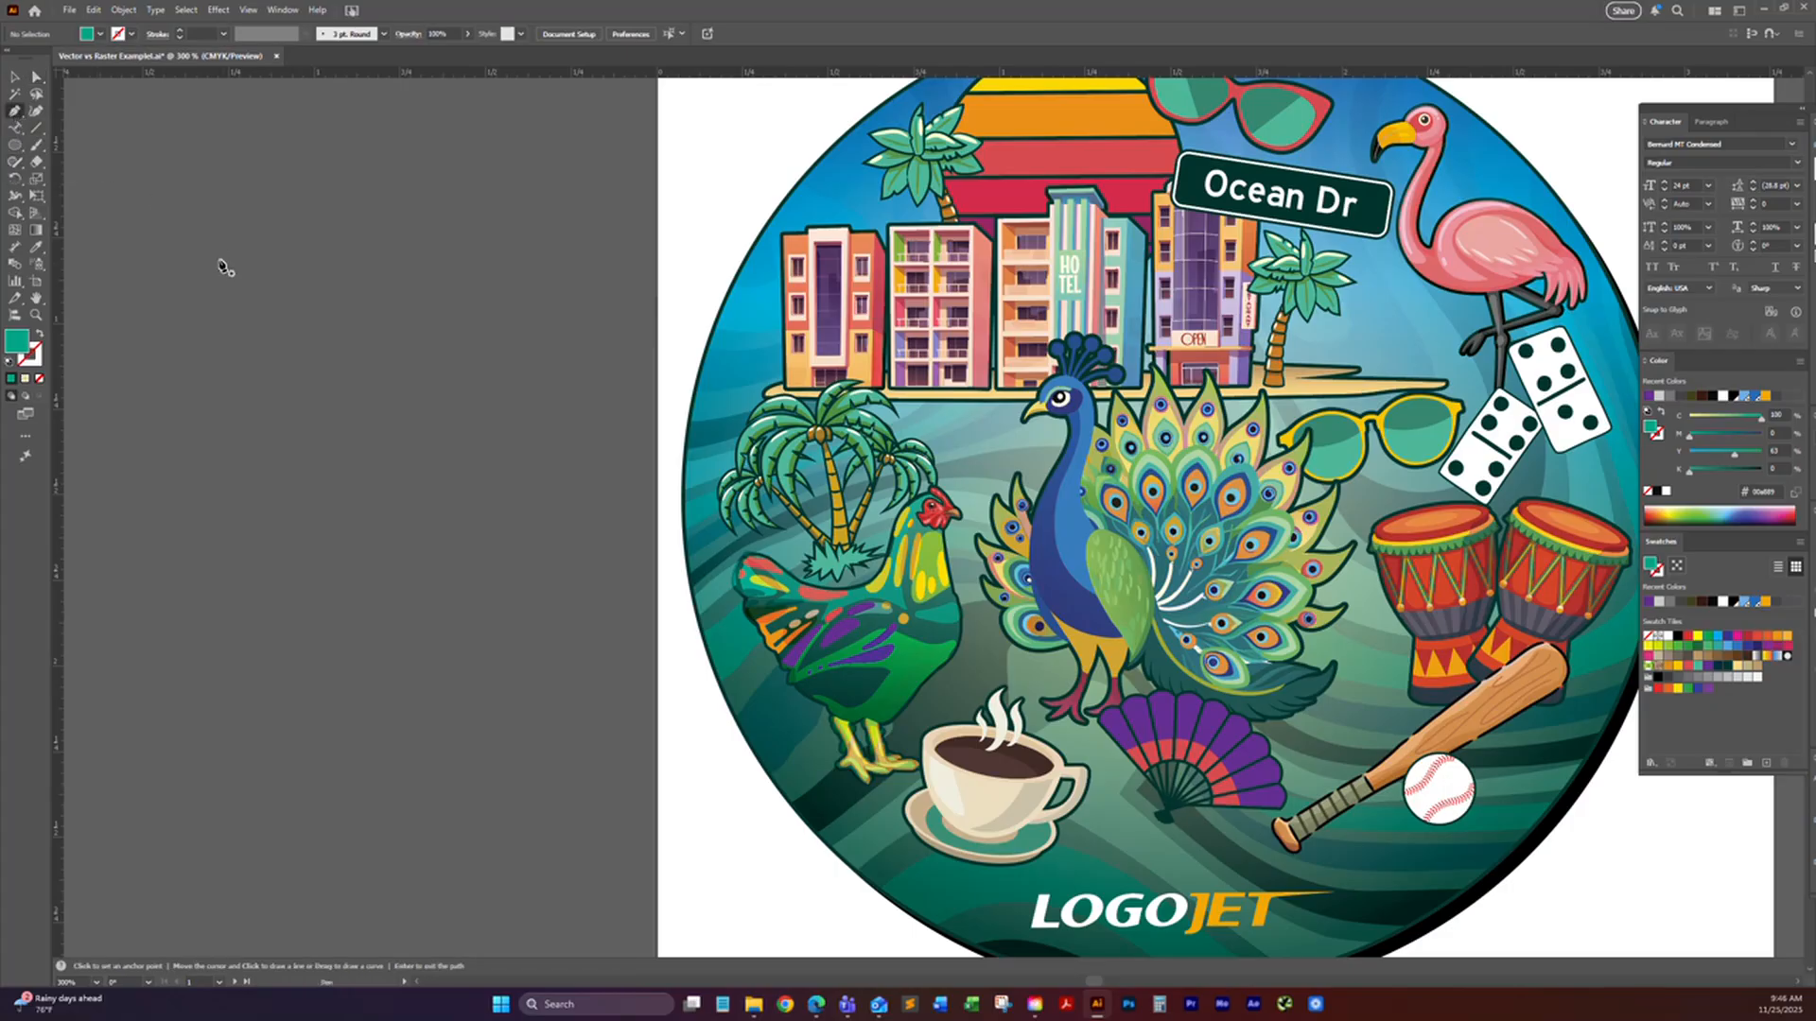
click(144, 275)
click(340, 211)
click(402, 277)
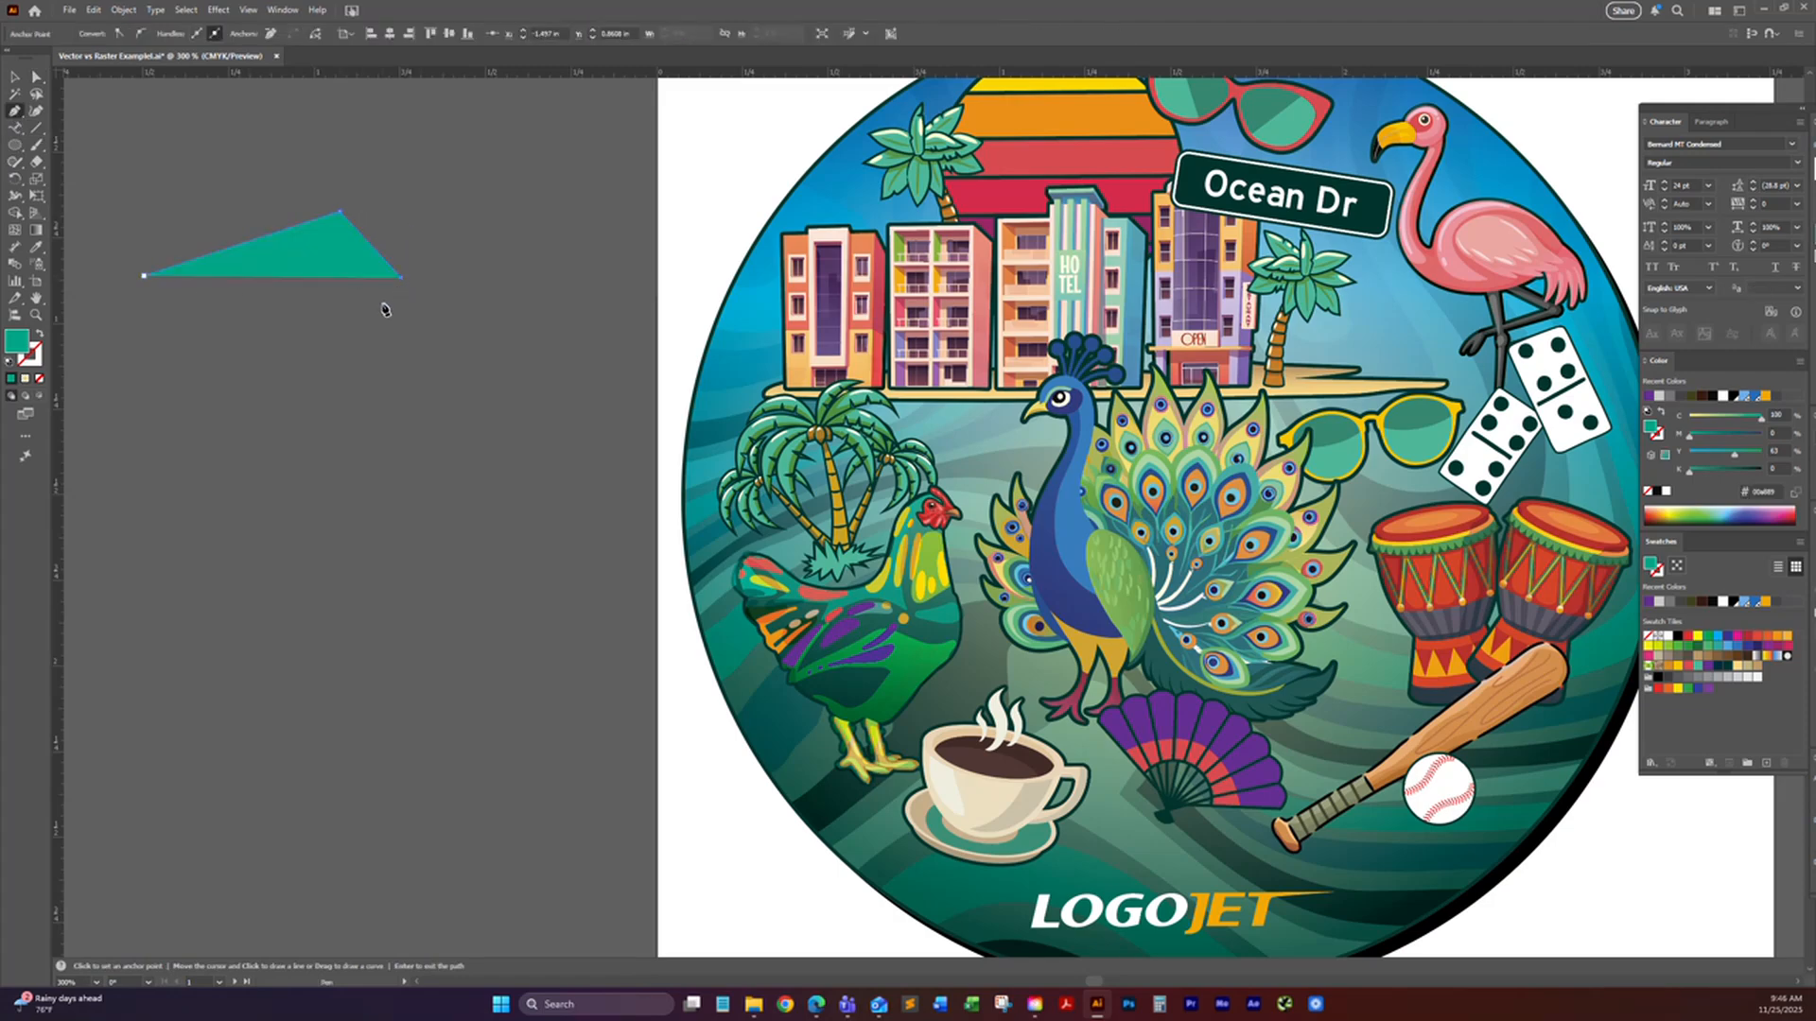
click(230, 320)
click(145, 277)
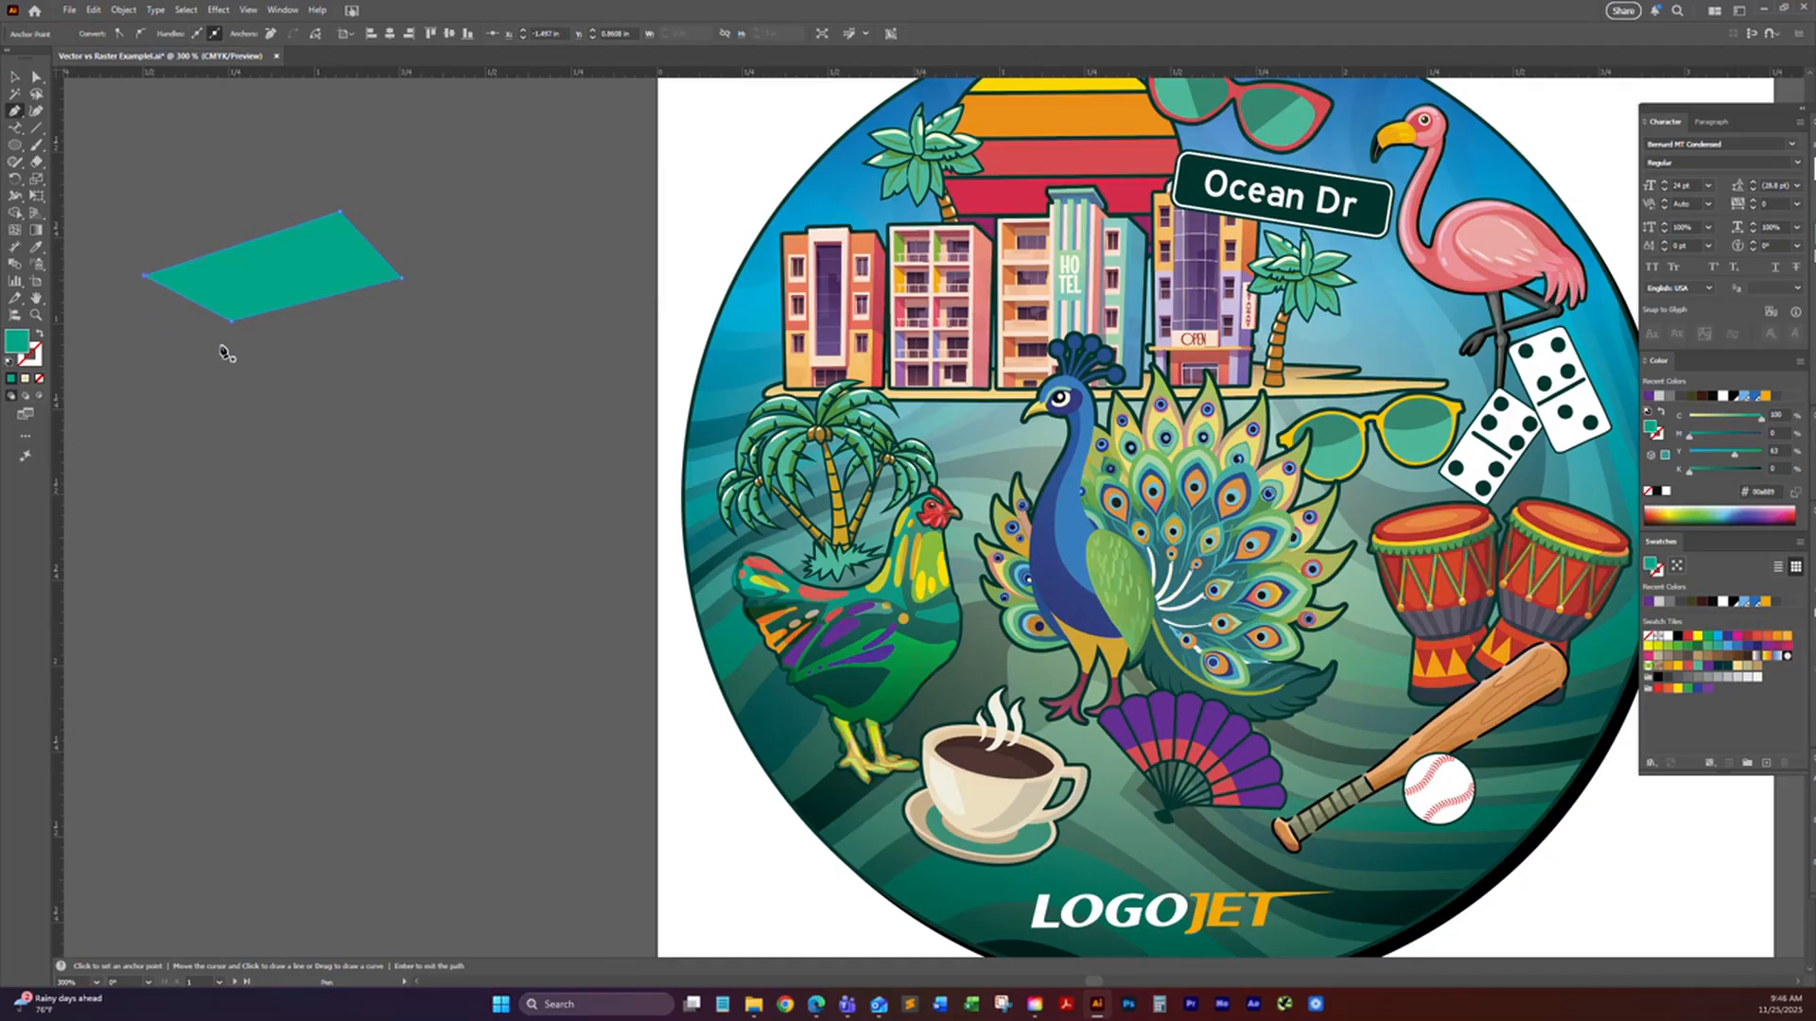
Step: Draw a closed shape with curved edges below the four-sided shape using the Pen tool
click(131, 378)
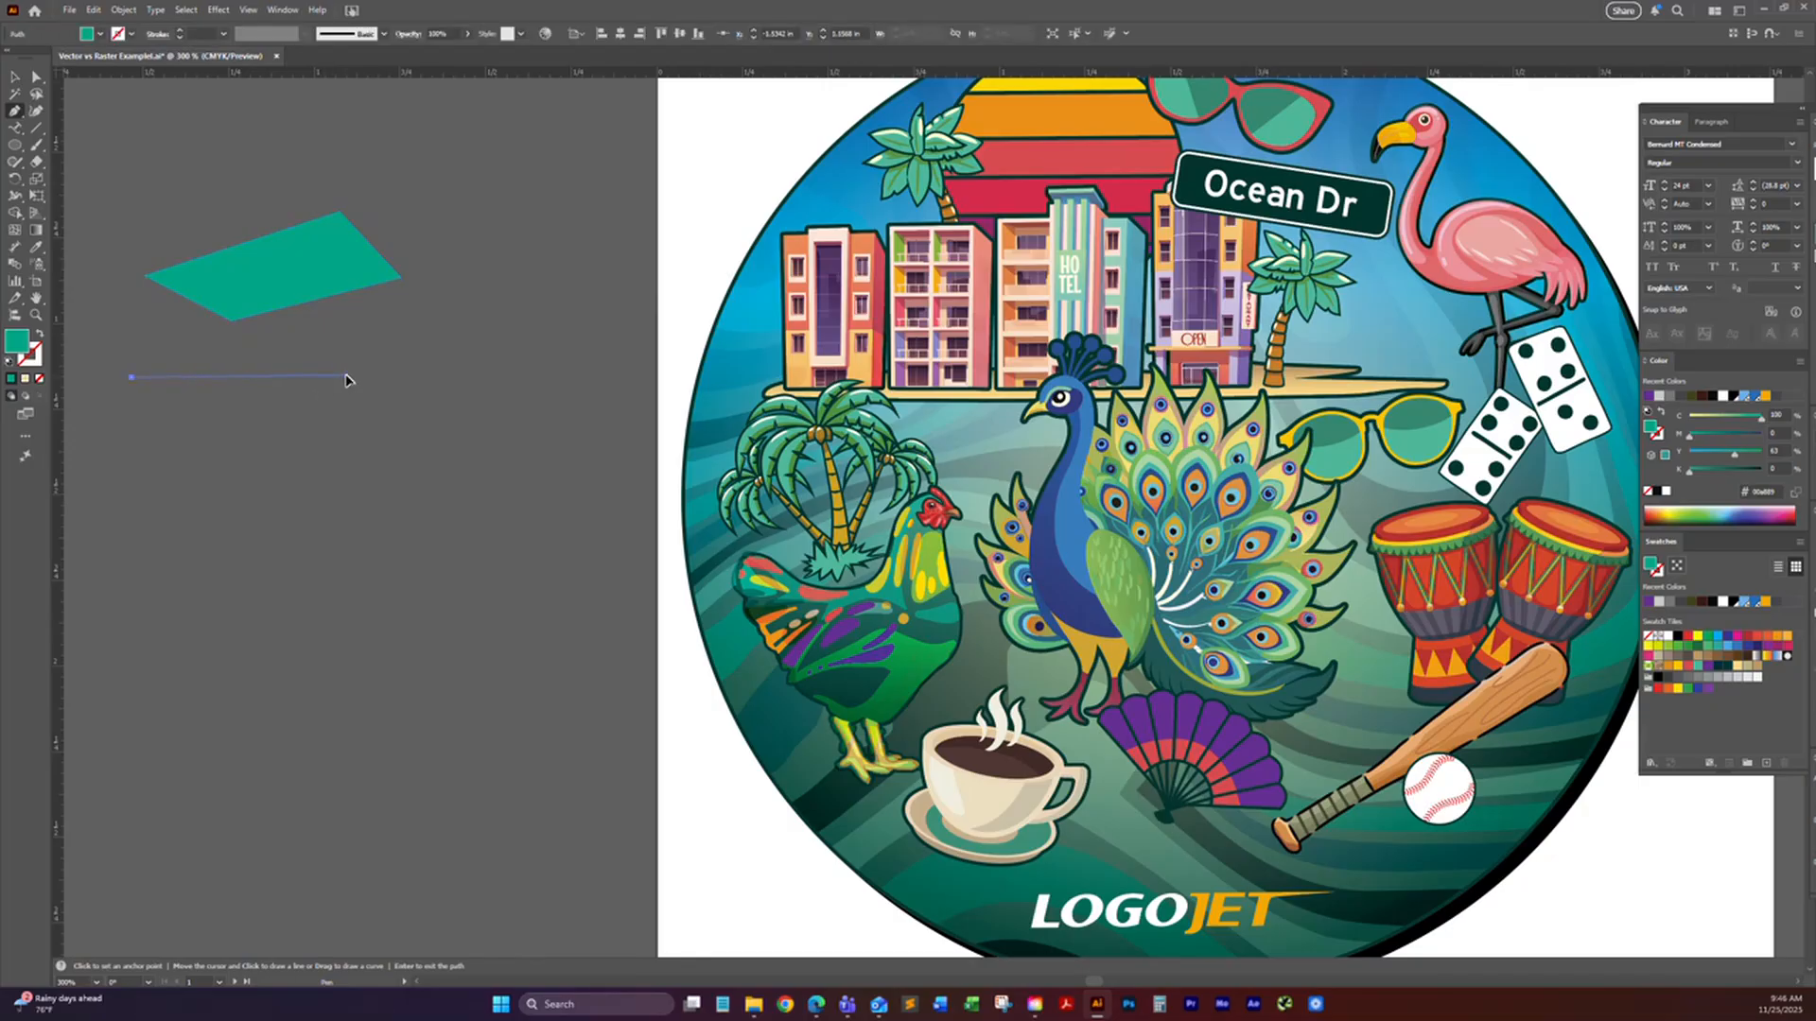
drag(348, 376, 379, 413)
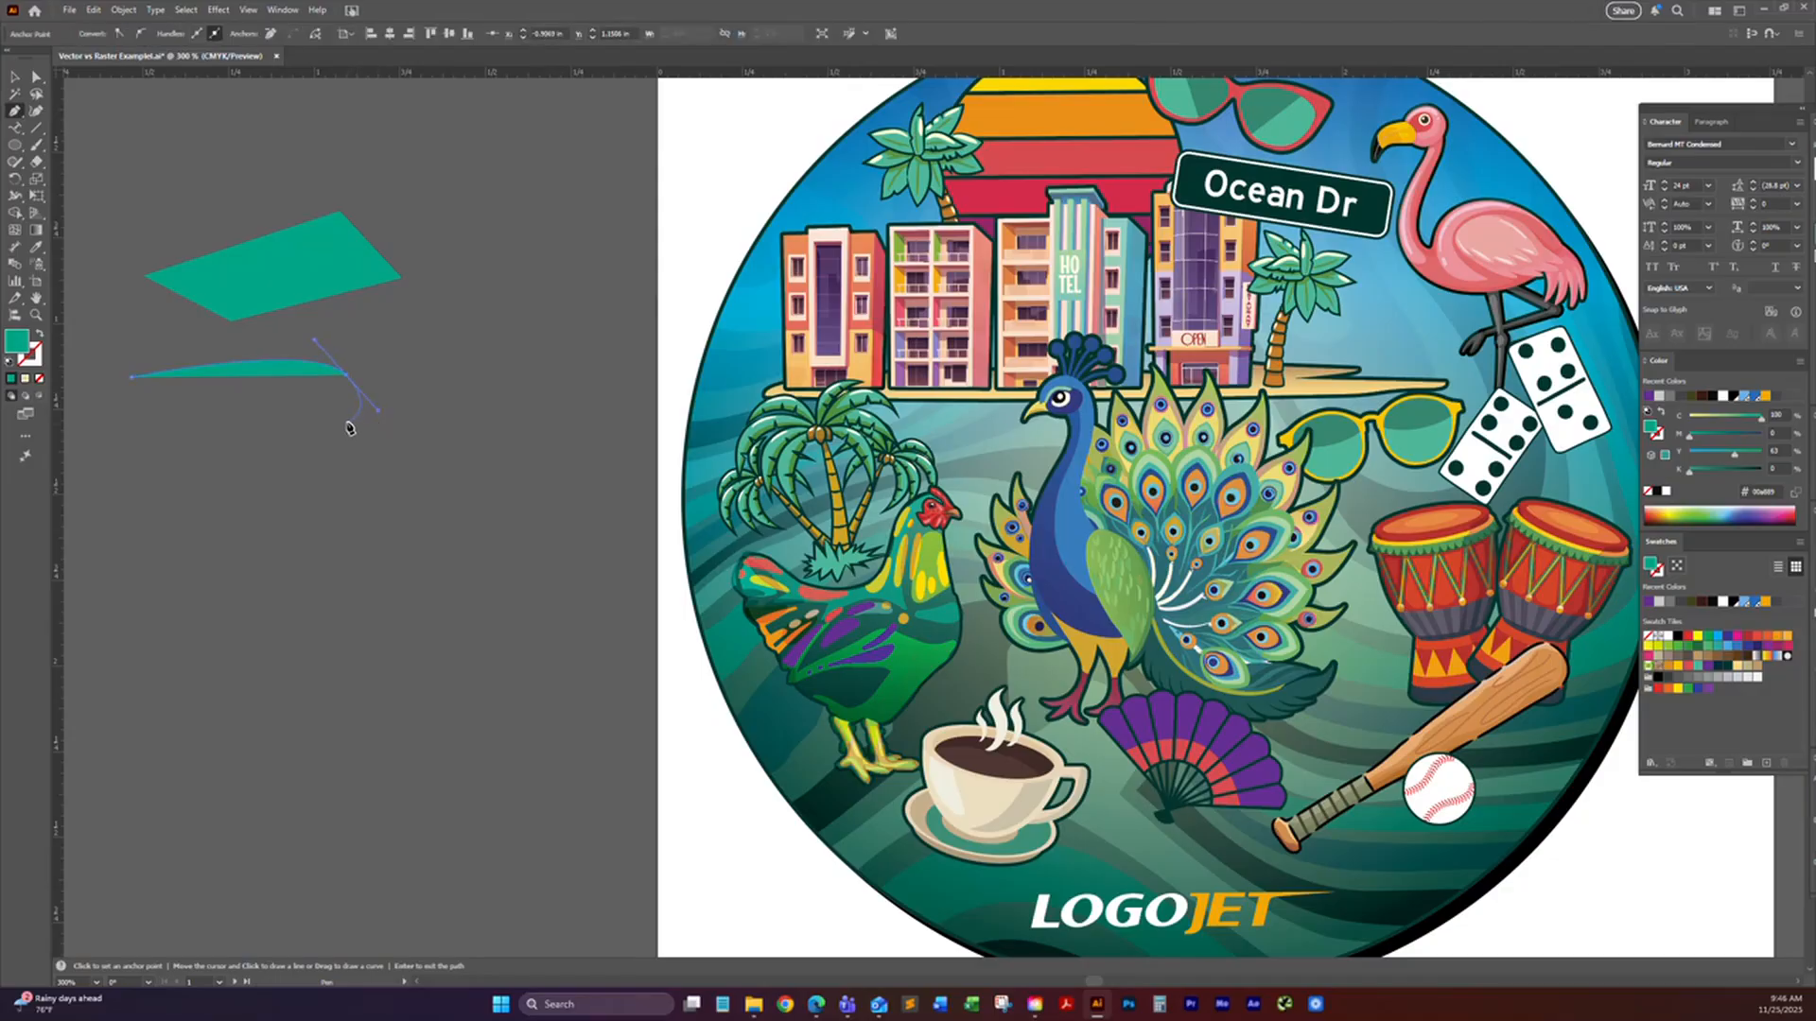
drag(347, 423, 277, 452)
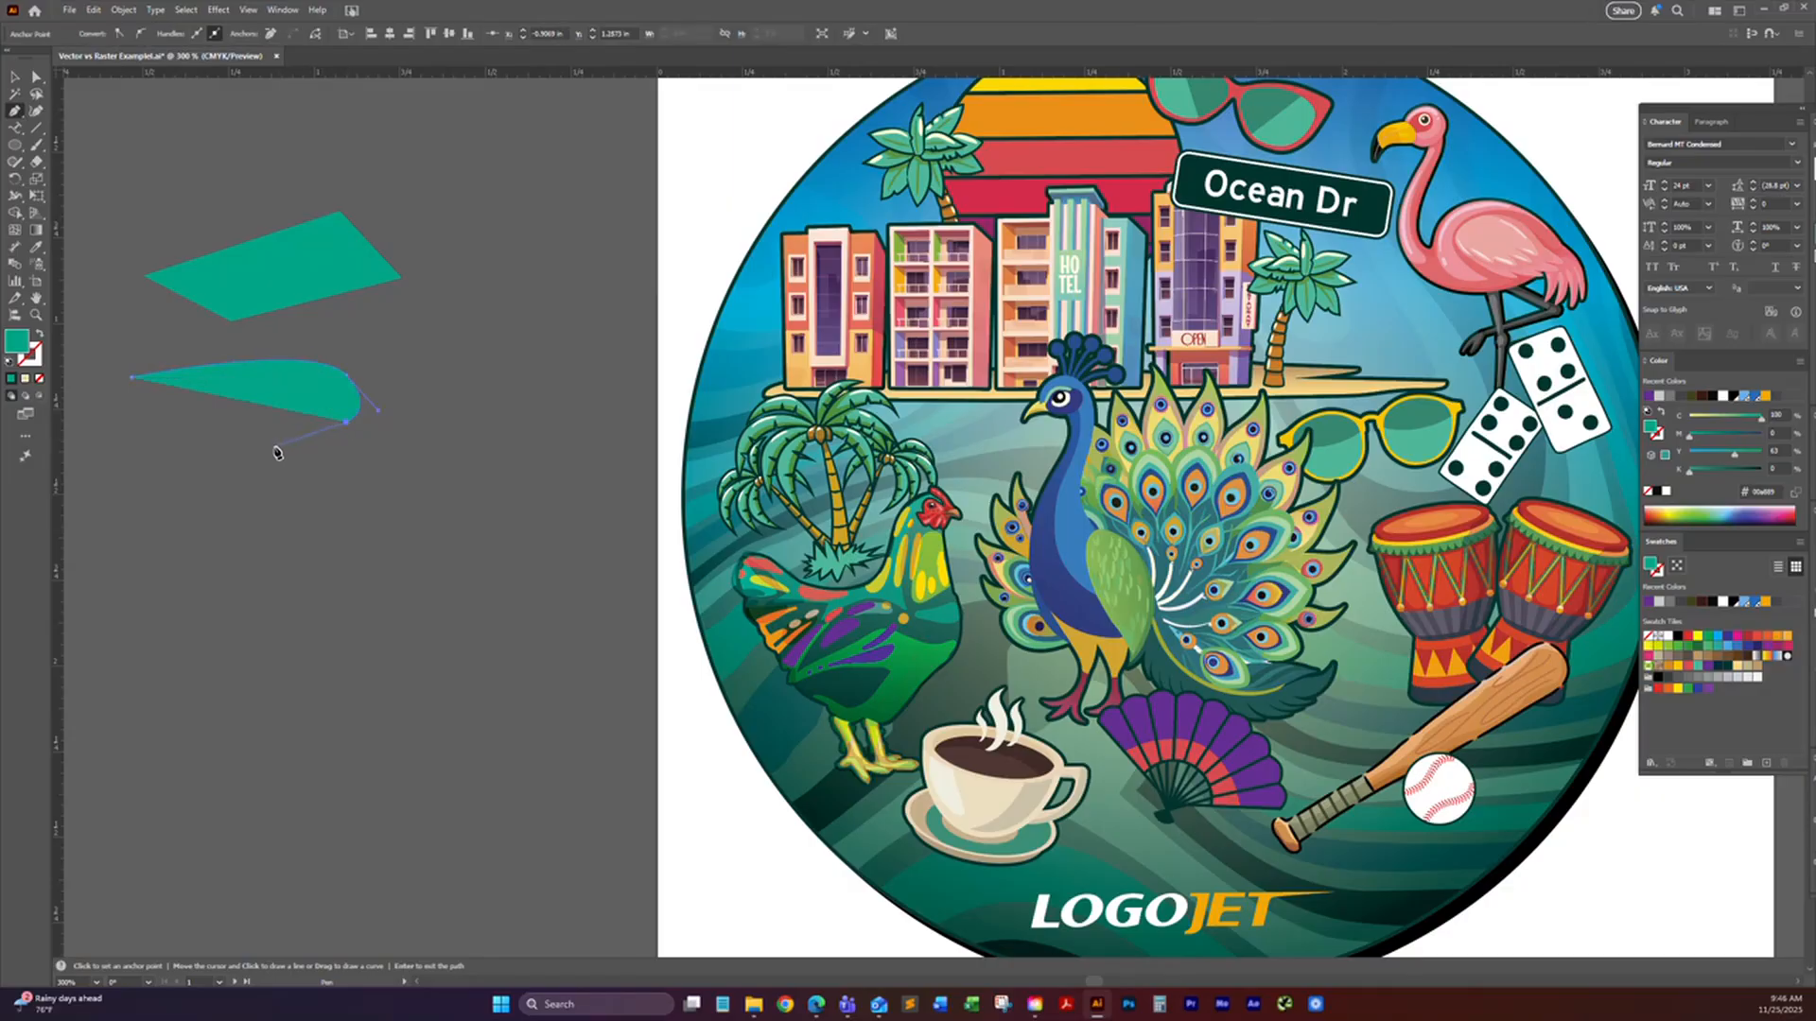
click(274, 447)
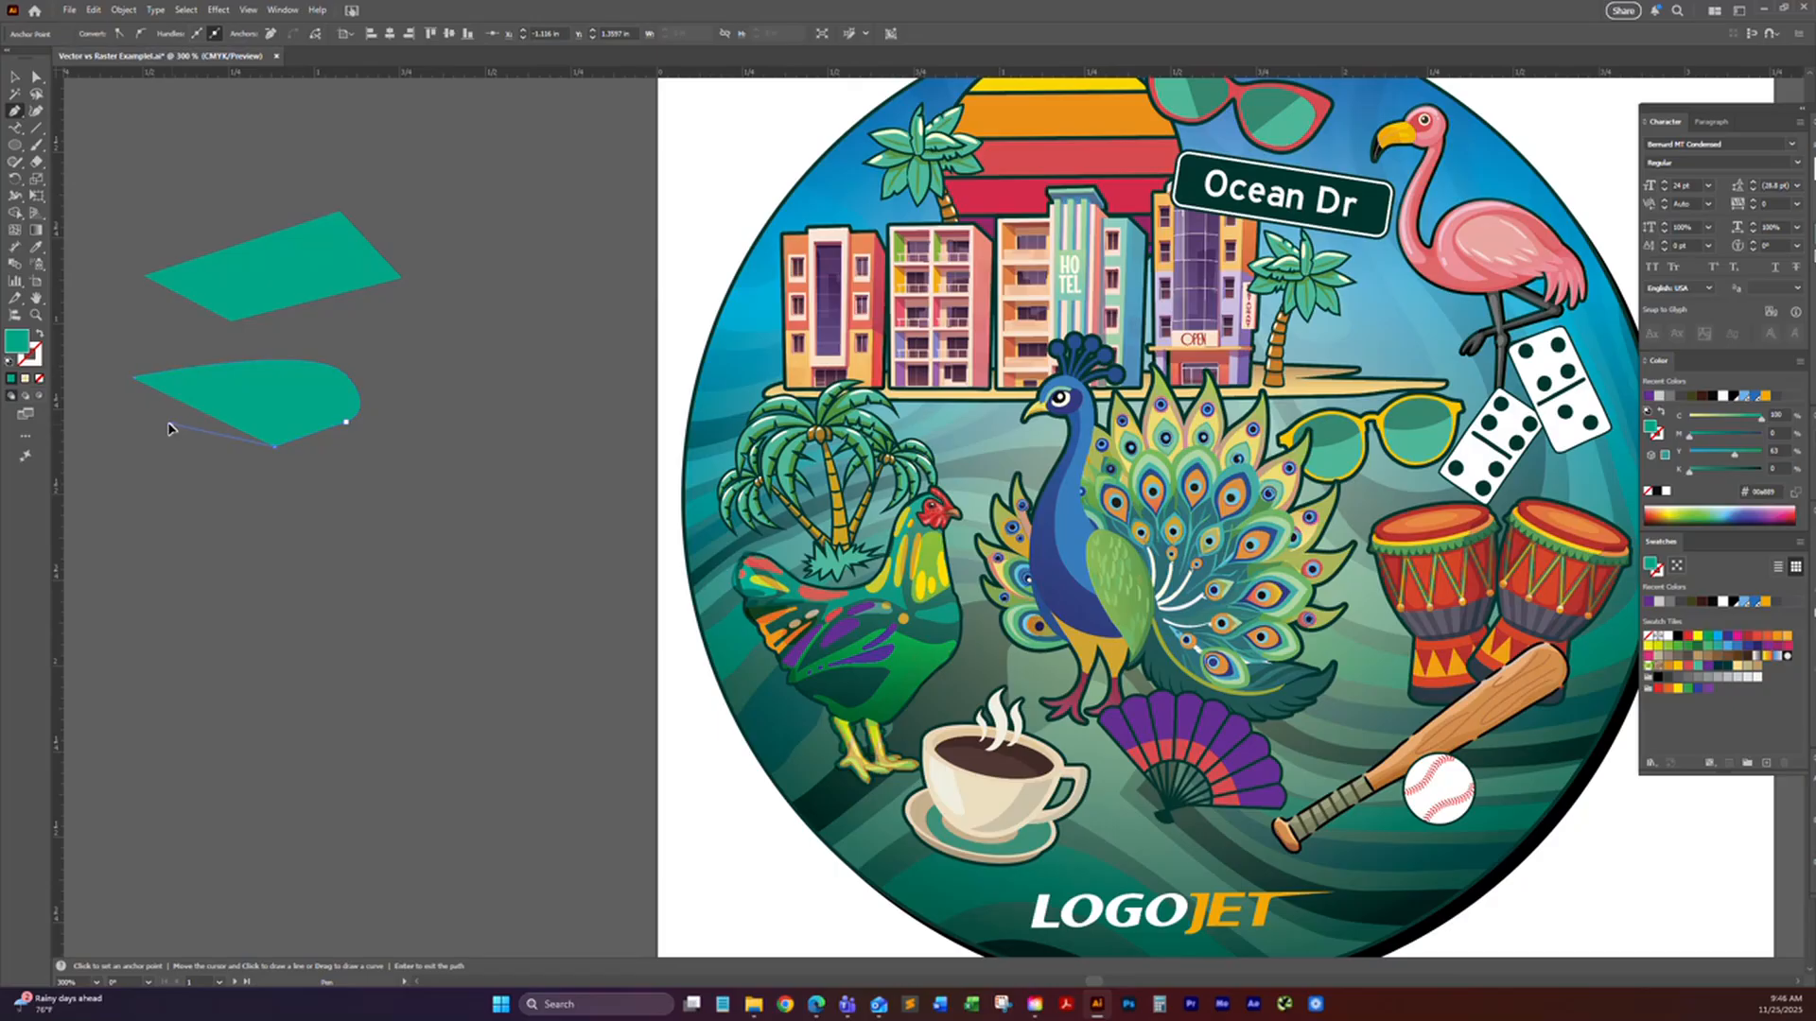
click(133, 381)
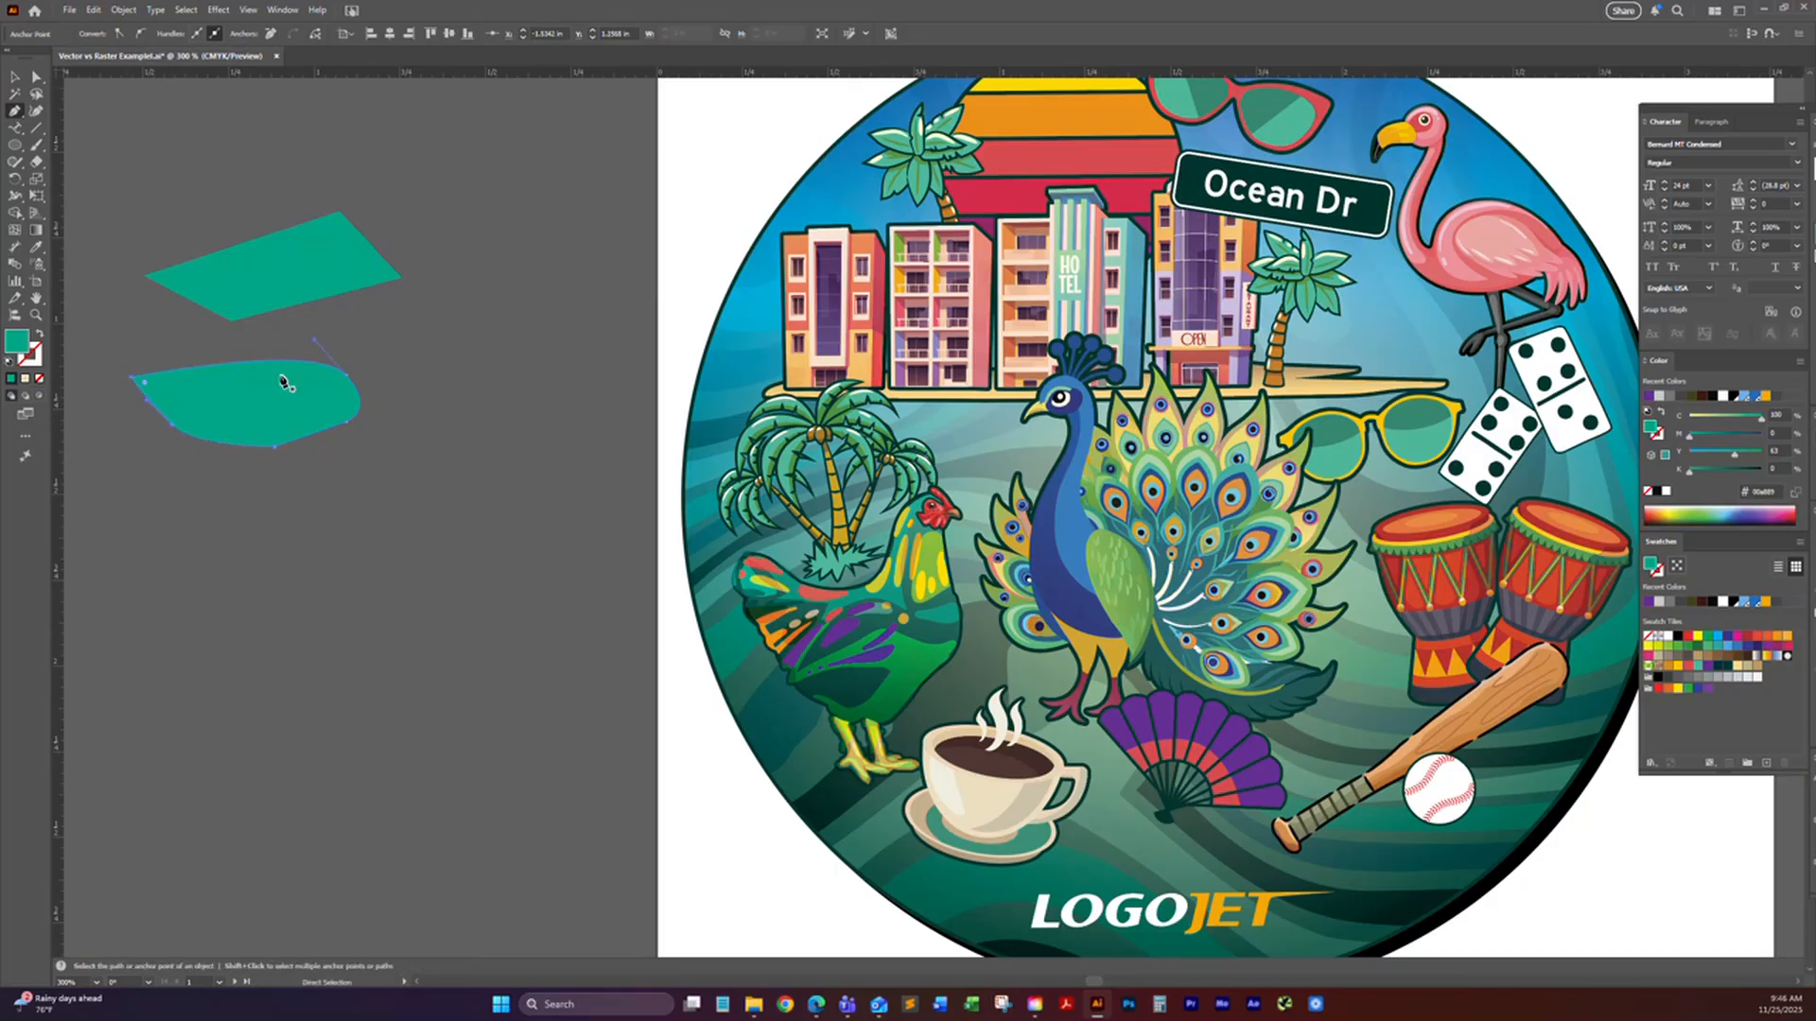
Step: Undo the accidental removal of the curved shape's upper-right anchor and reshape its curve by moving that anchor's direction handle with Direct Selection
click(346, 376)
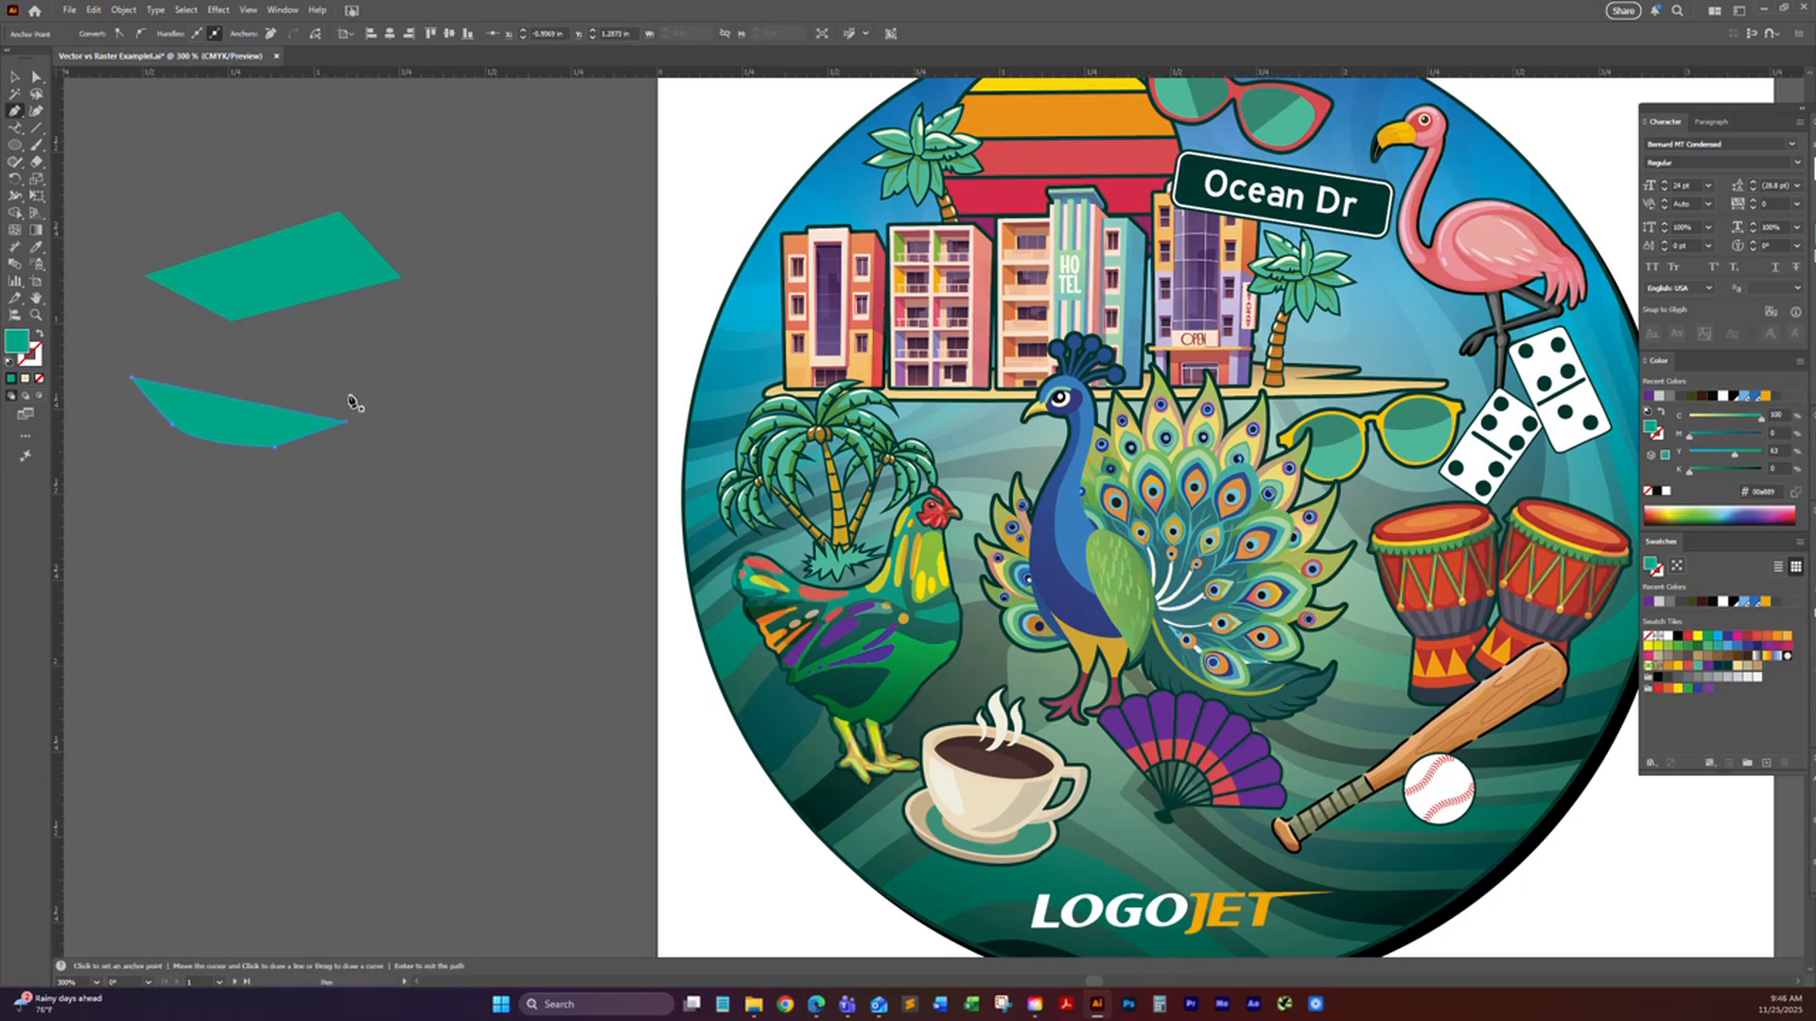
key(ctrl+z)
click(36, 77)
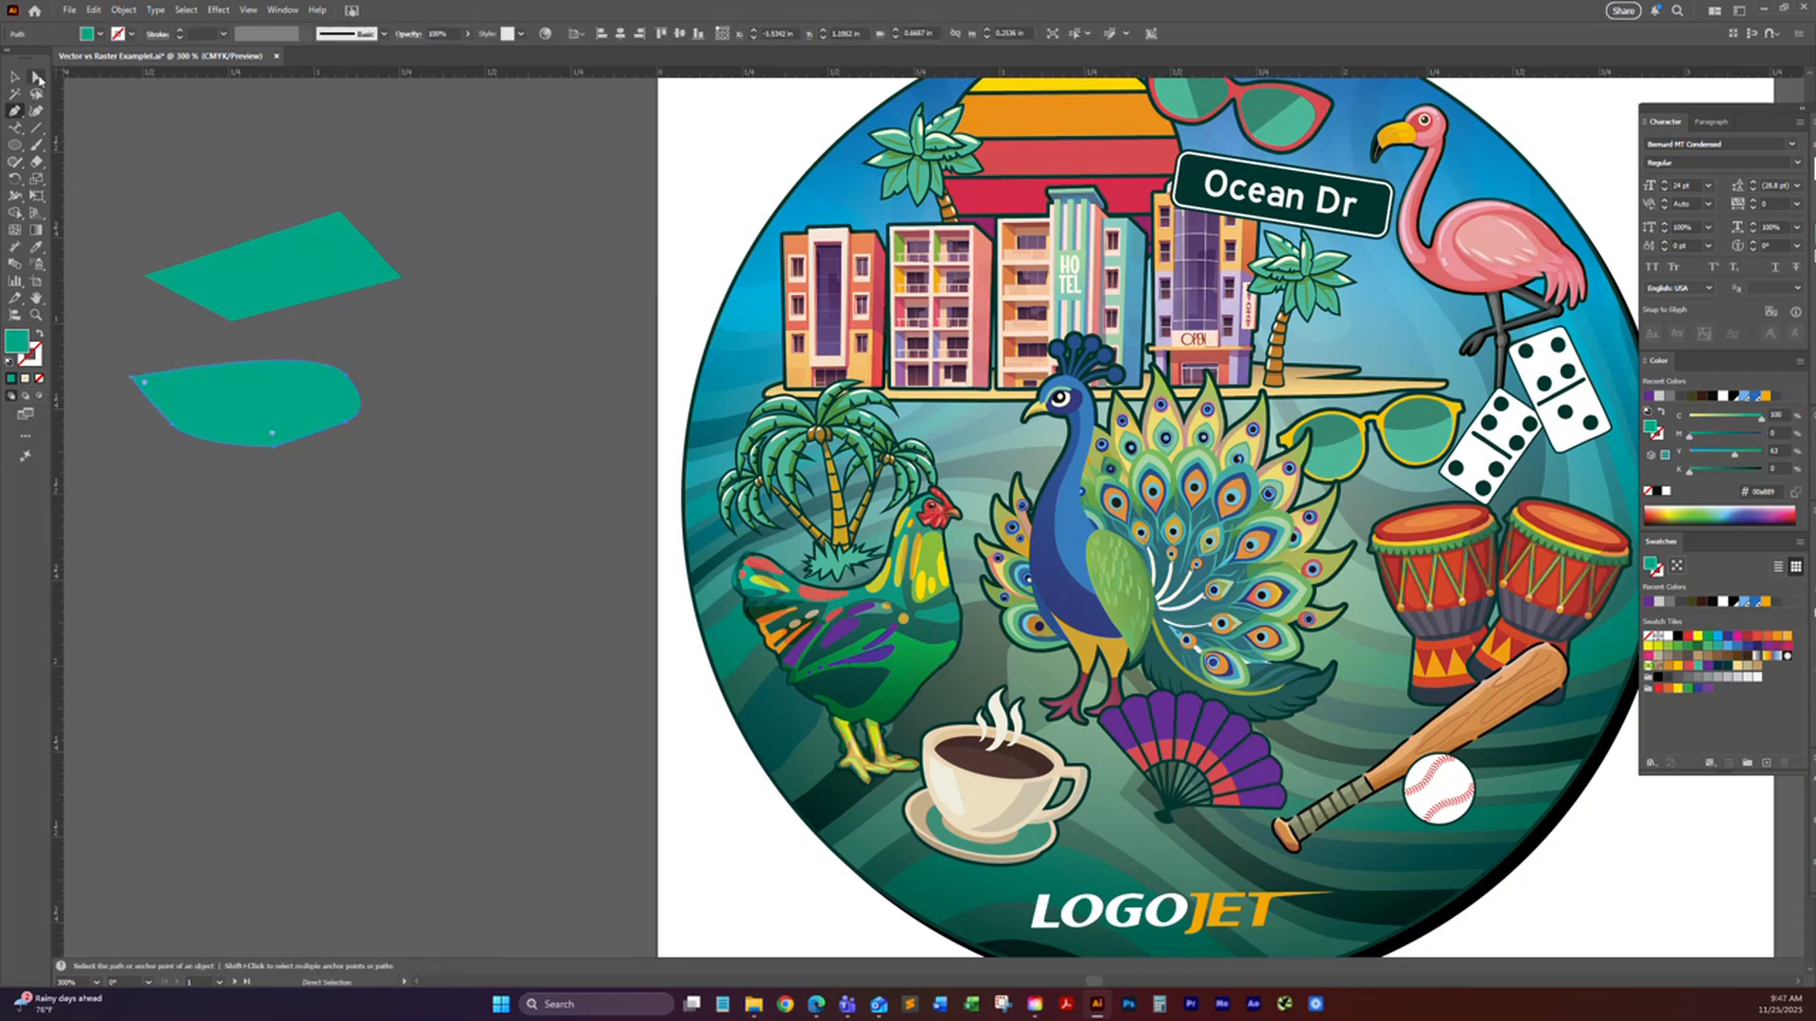
click(346, 378)
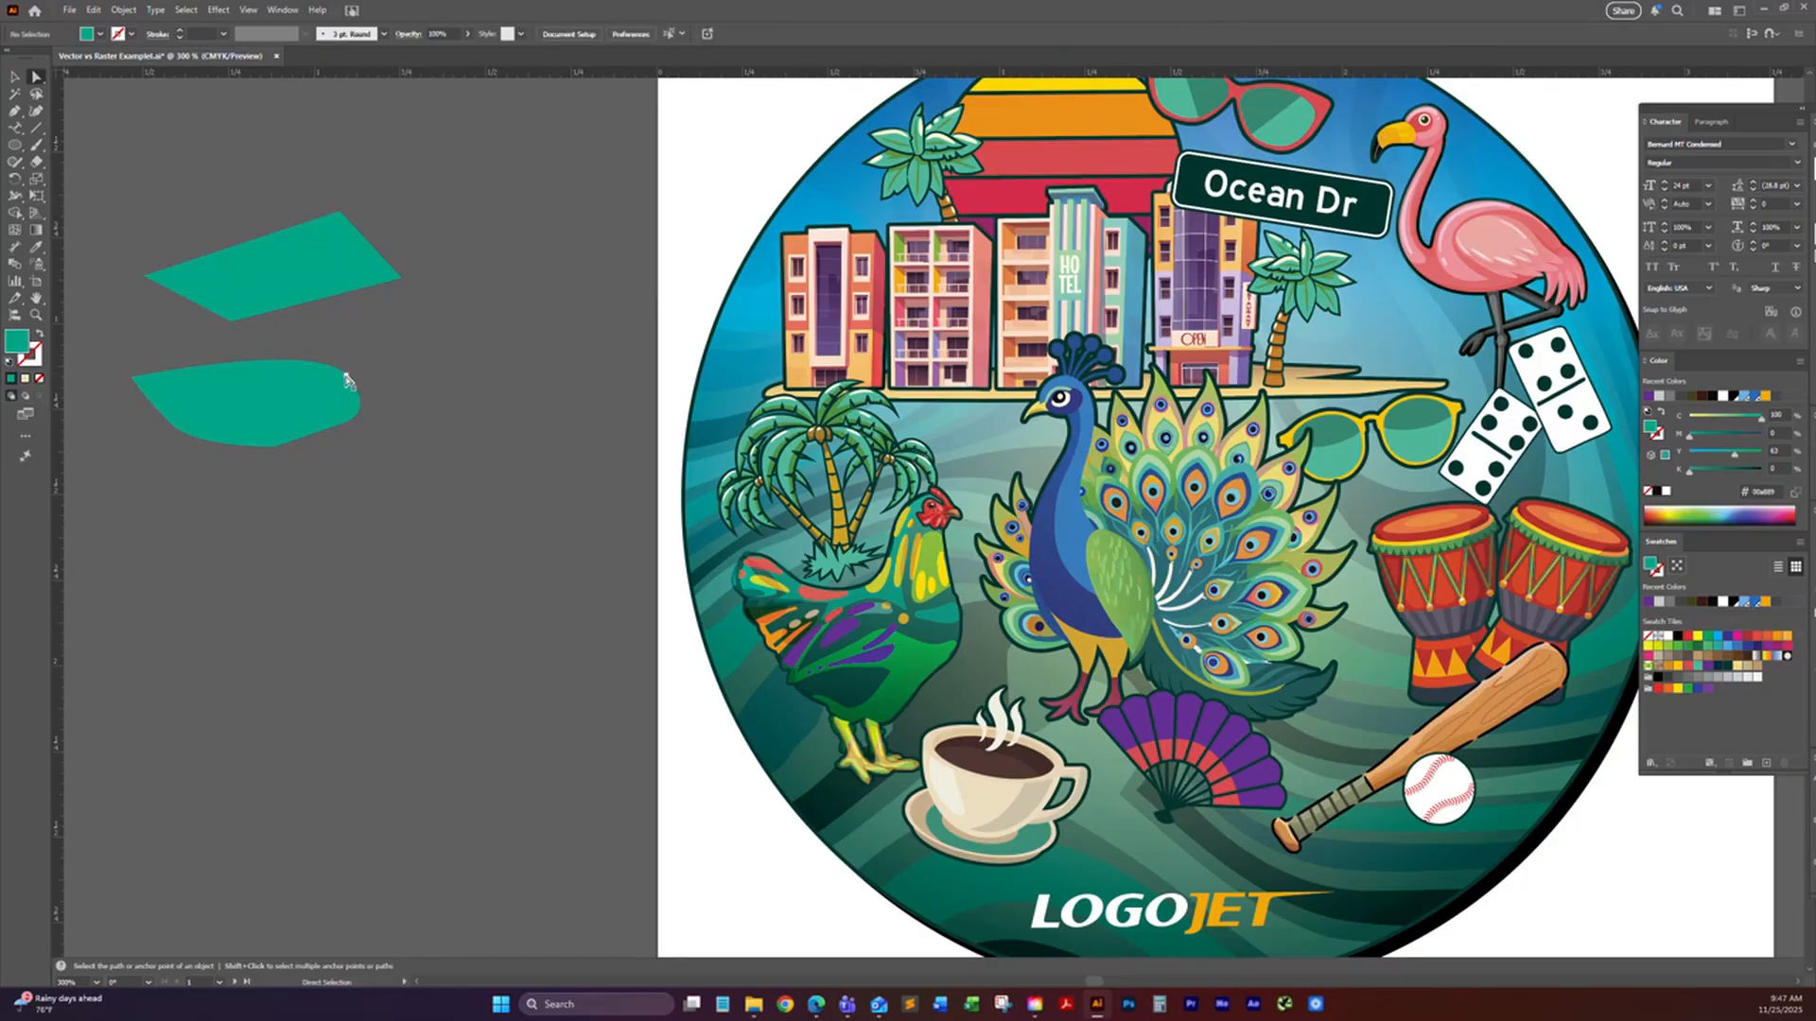
scroll(346, 381, up, 1)
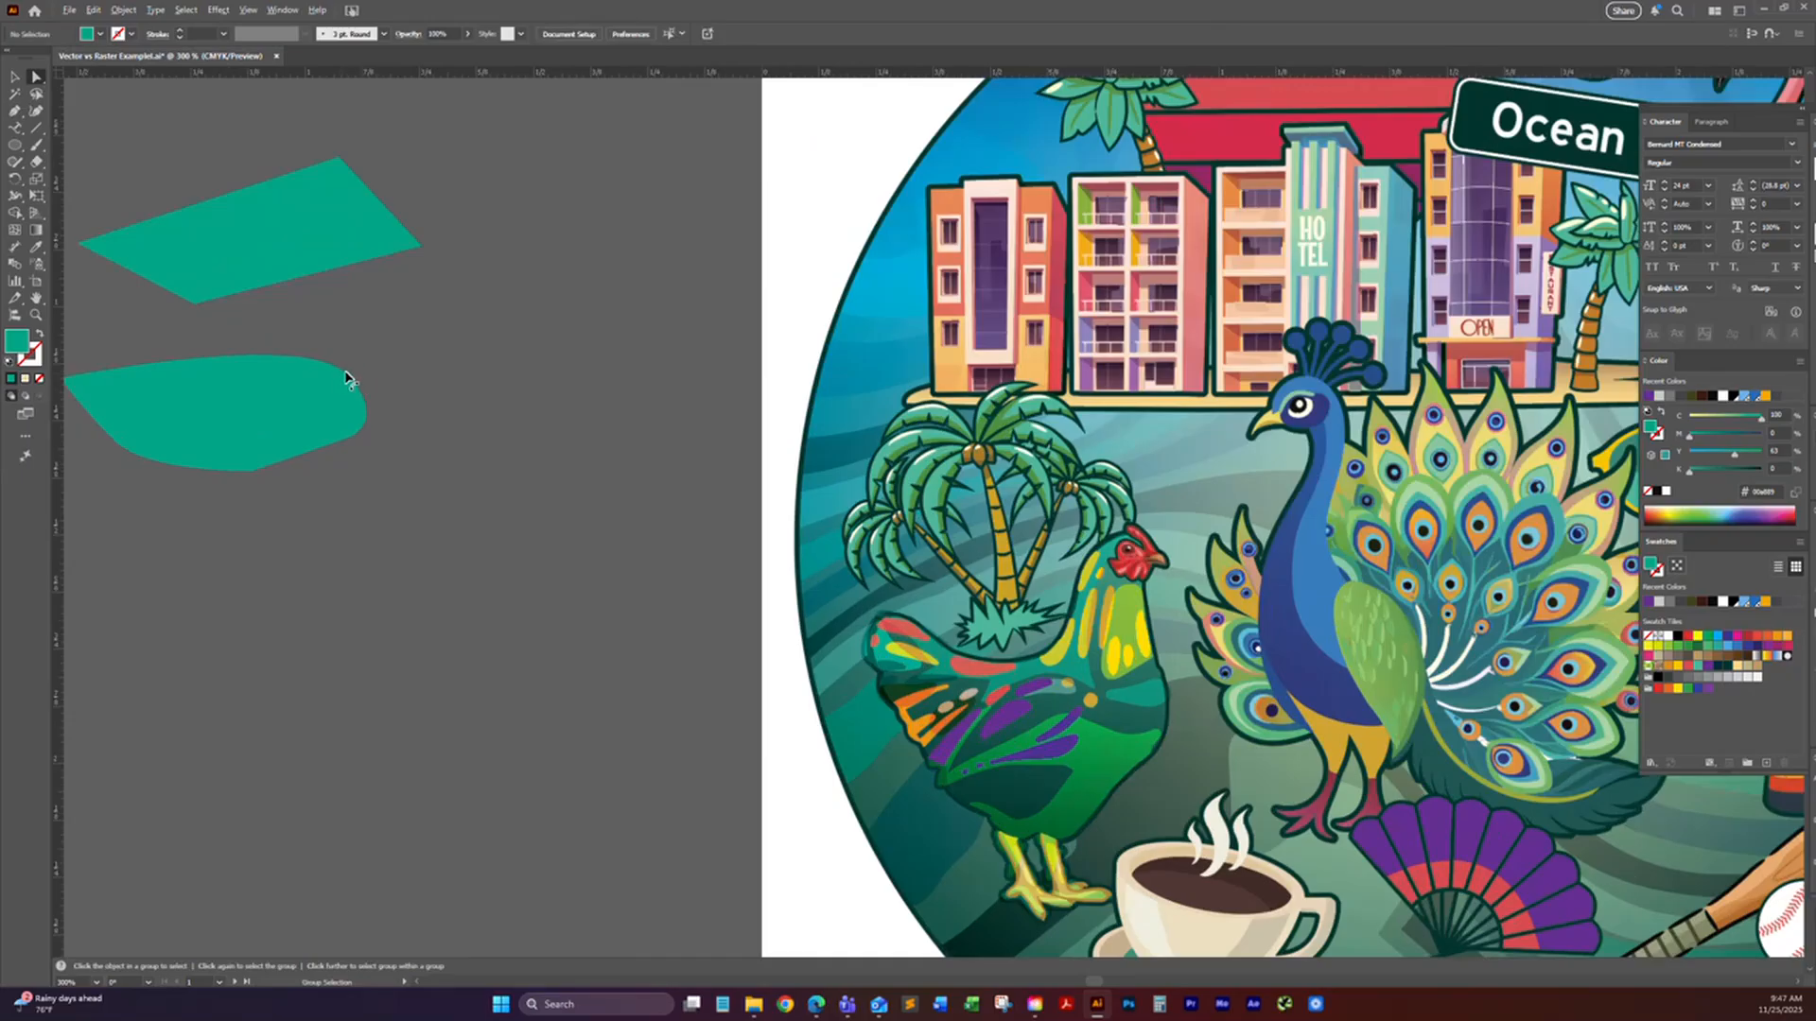
click(337, 369)
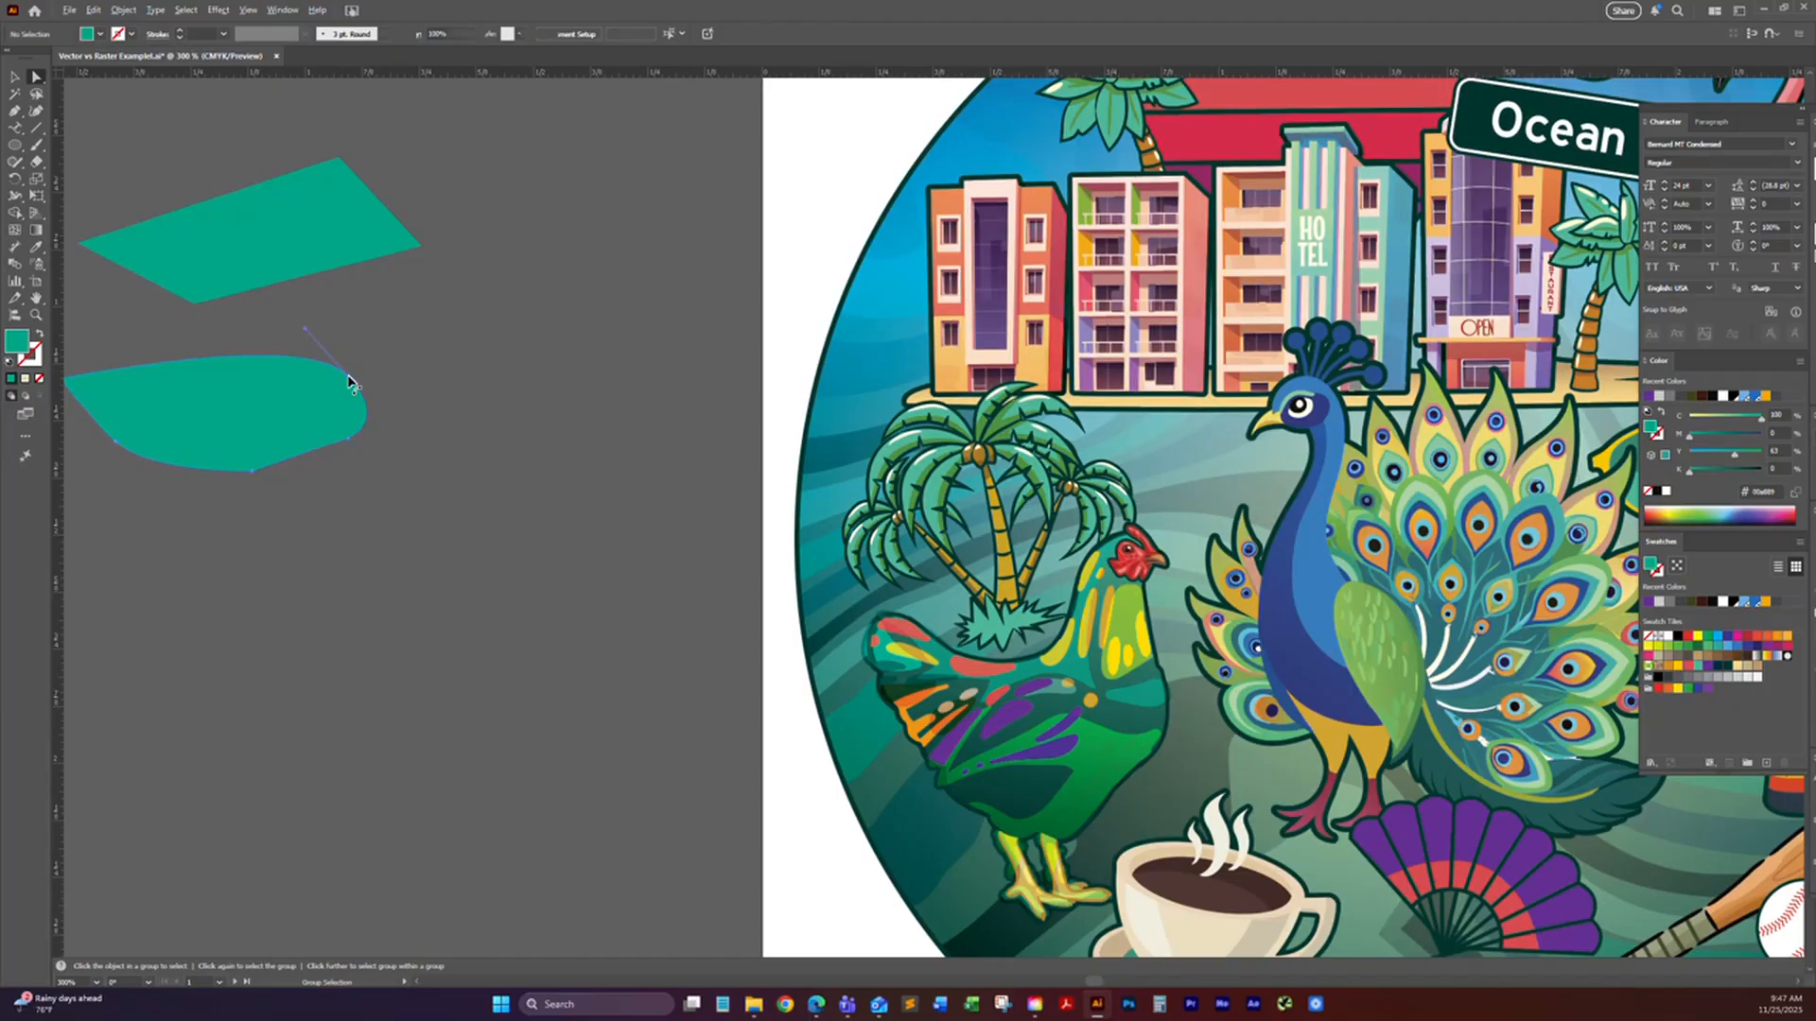
click(348, 382)
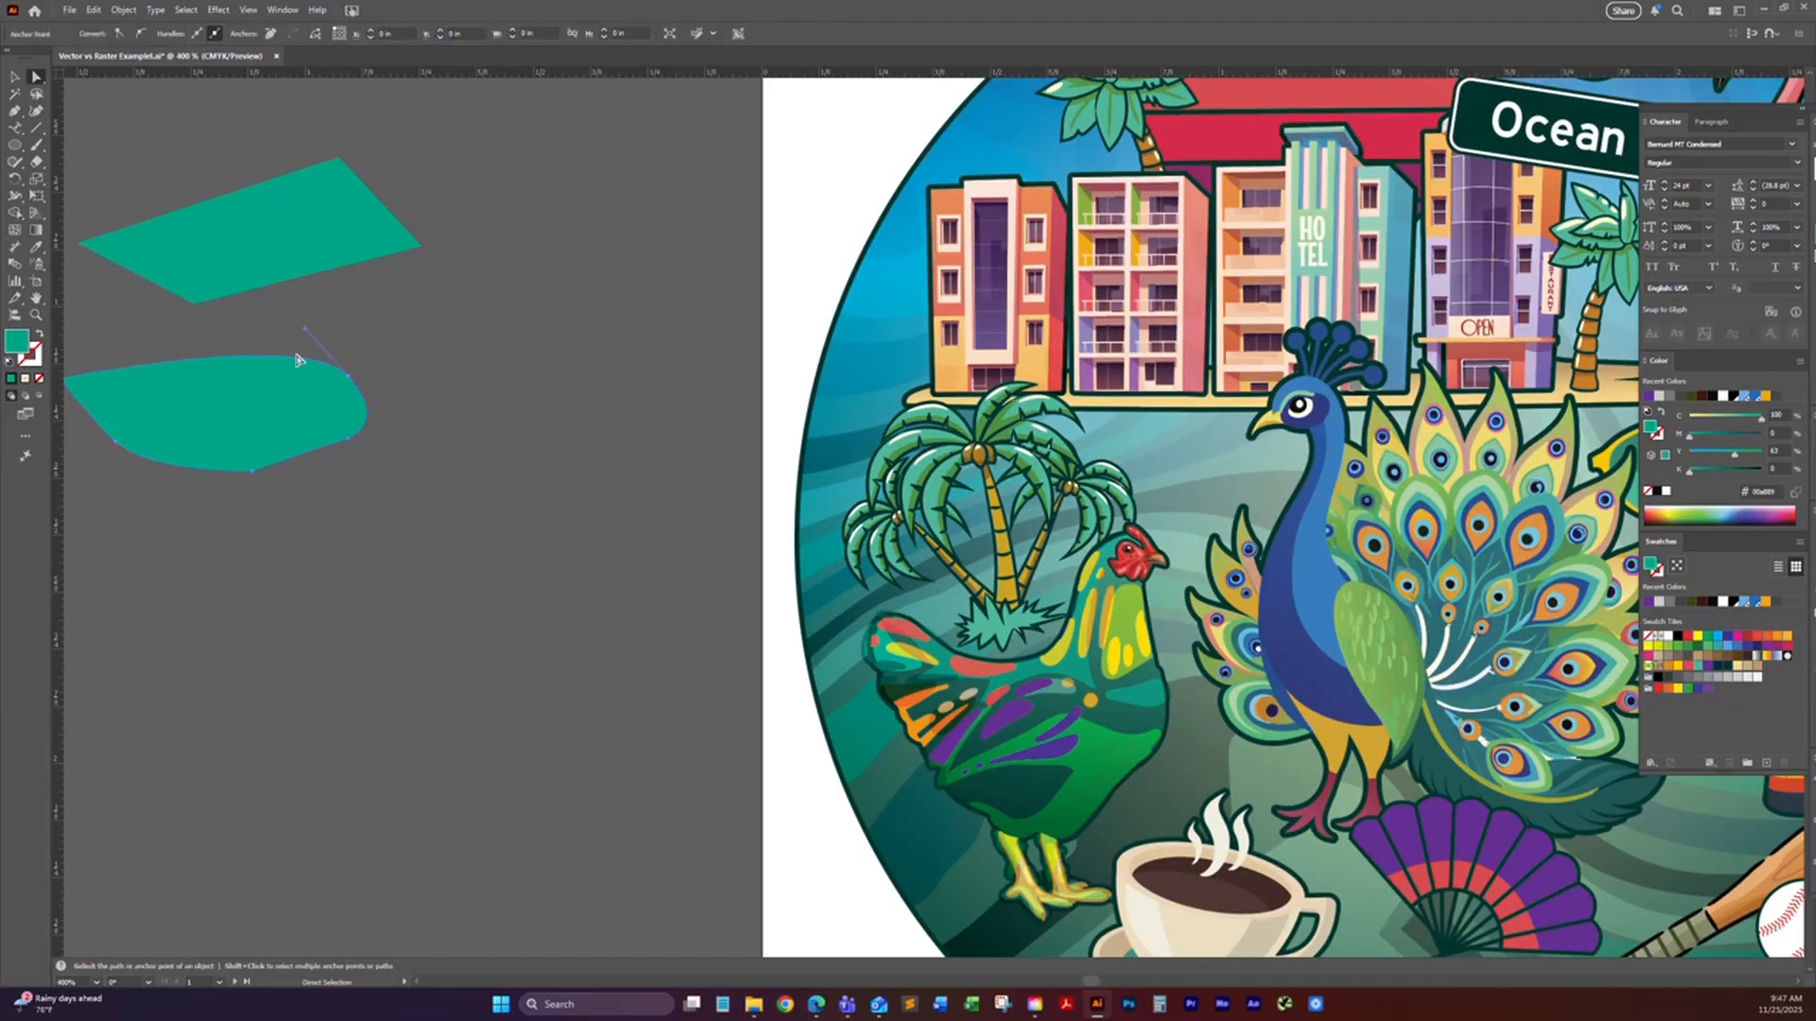
click(348, 382)
click(352, 385)
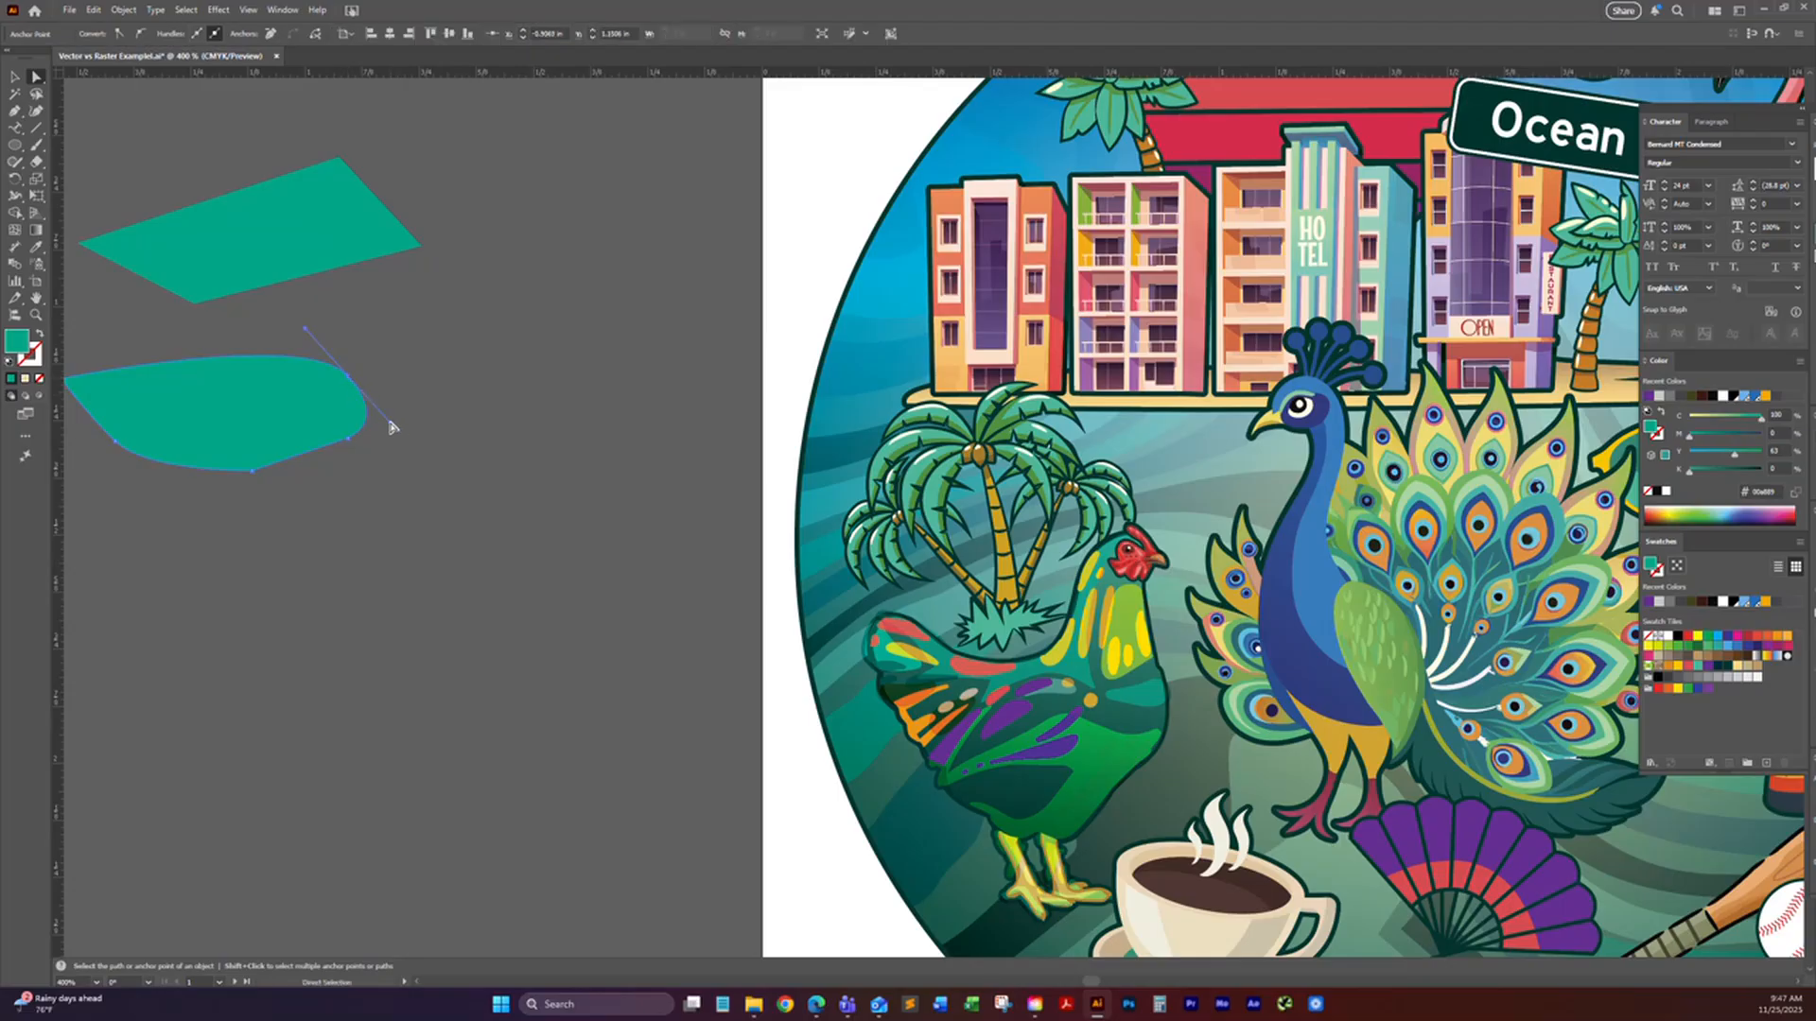
drag(392, 428, 355, 378)
Step: Add an anchor point midway along the curved shape's upper edge with the Add Anchor Point tool
click(15, 111)
click(15, 110)
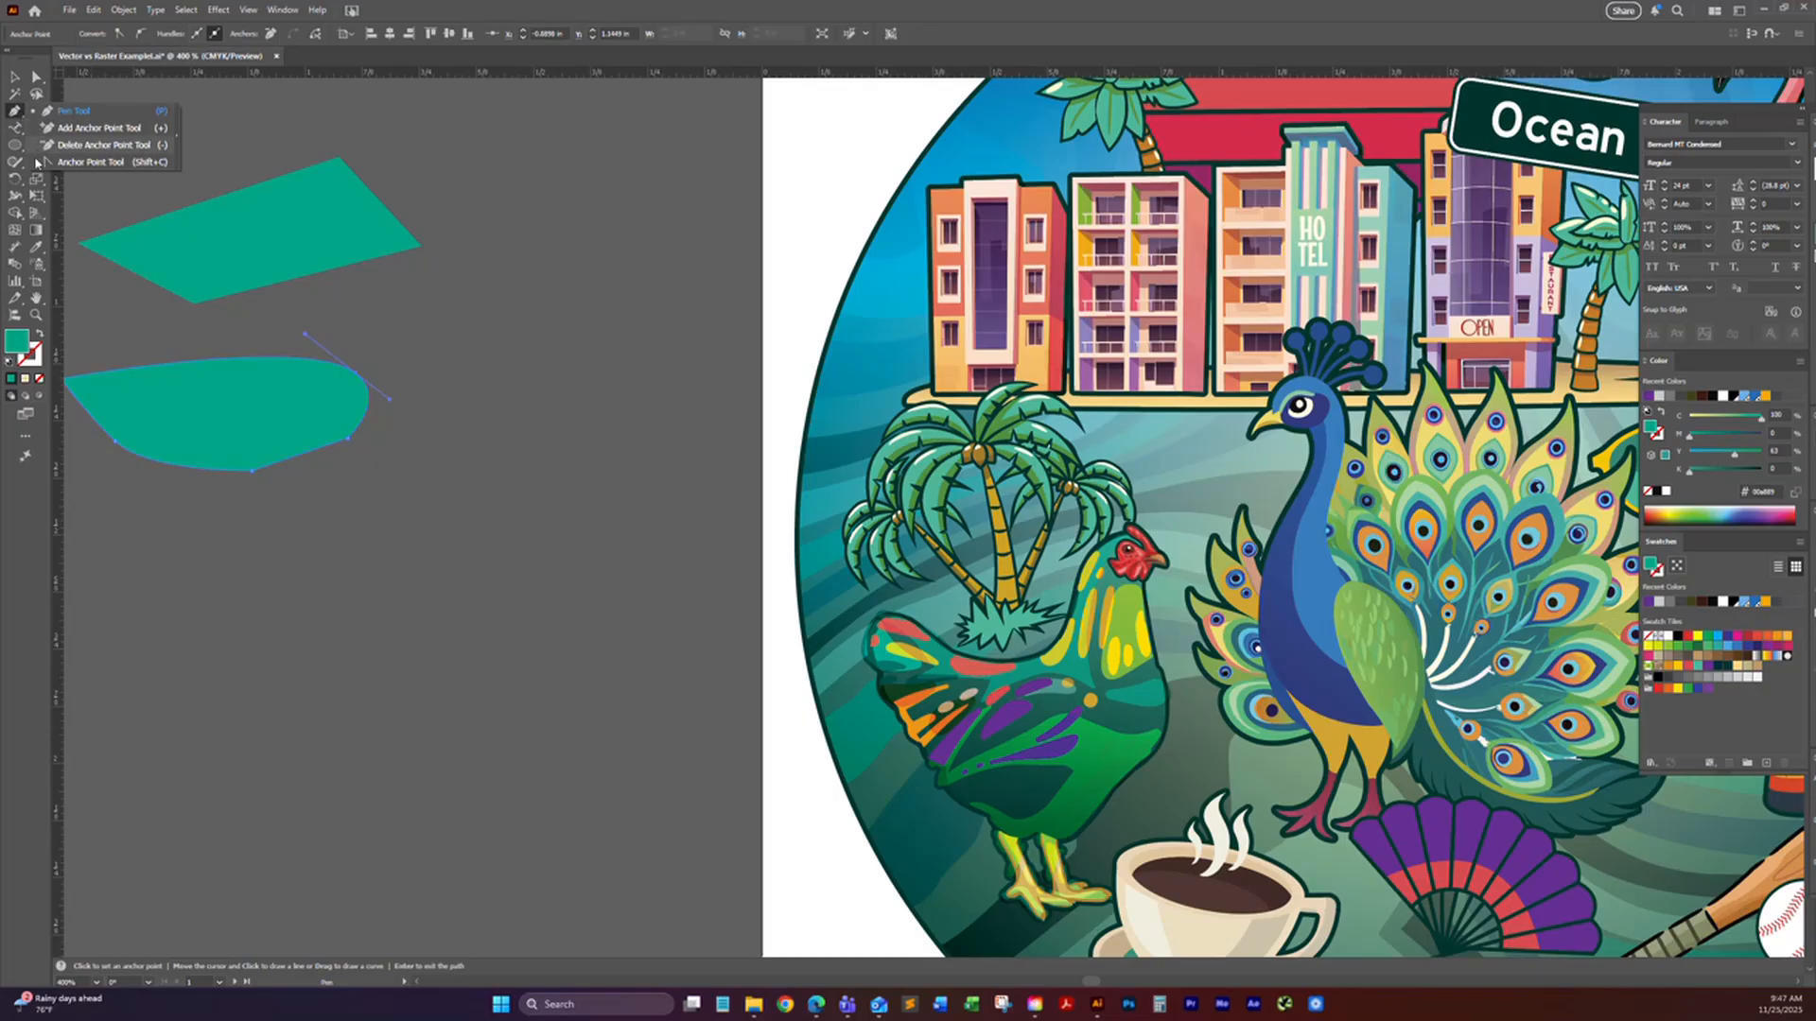
click(98, 128)
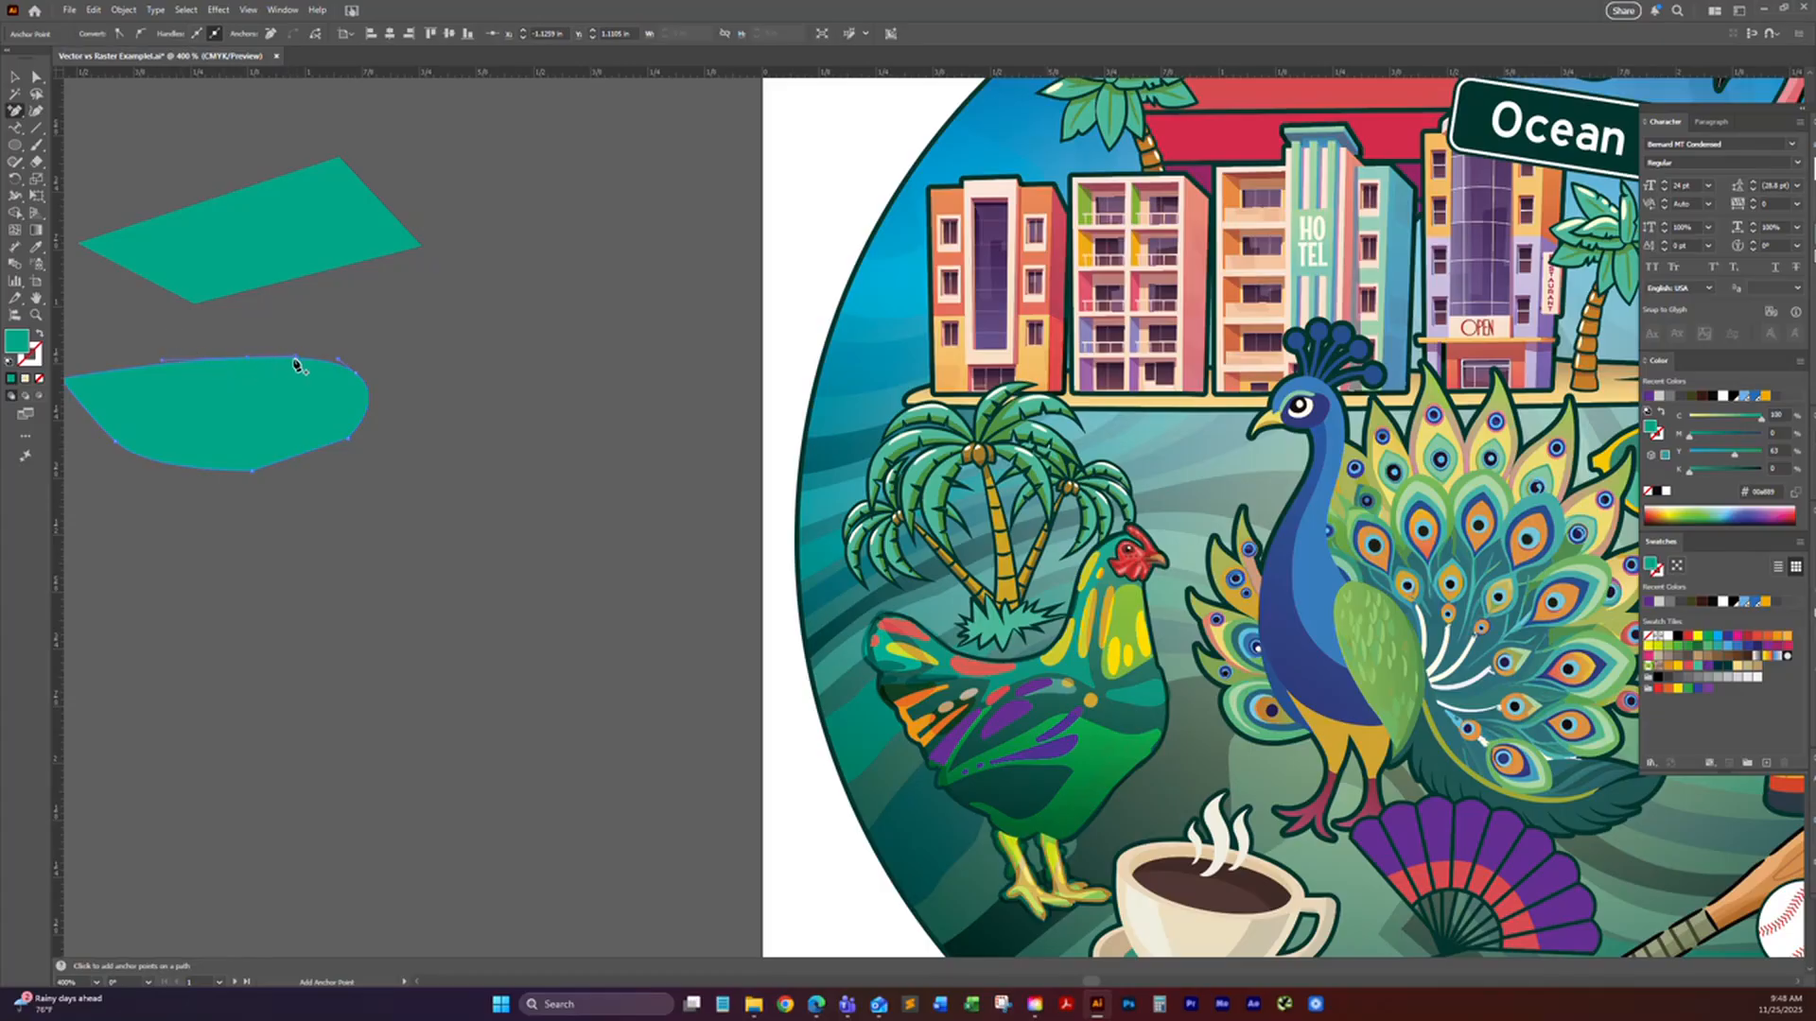
Step: Try removing the curved shape's lowest anchor with the Delete Anchor Point tool, and undo the removal
drag(16, 112, 66, 146)
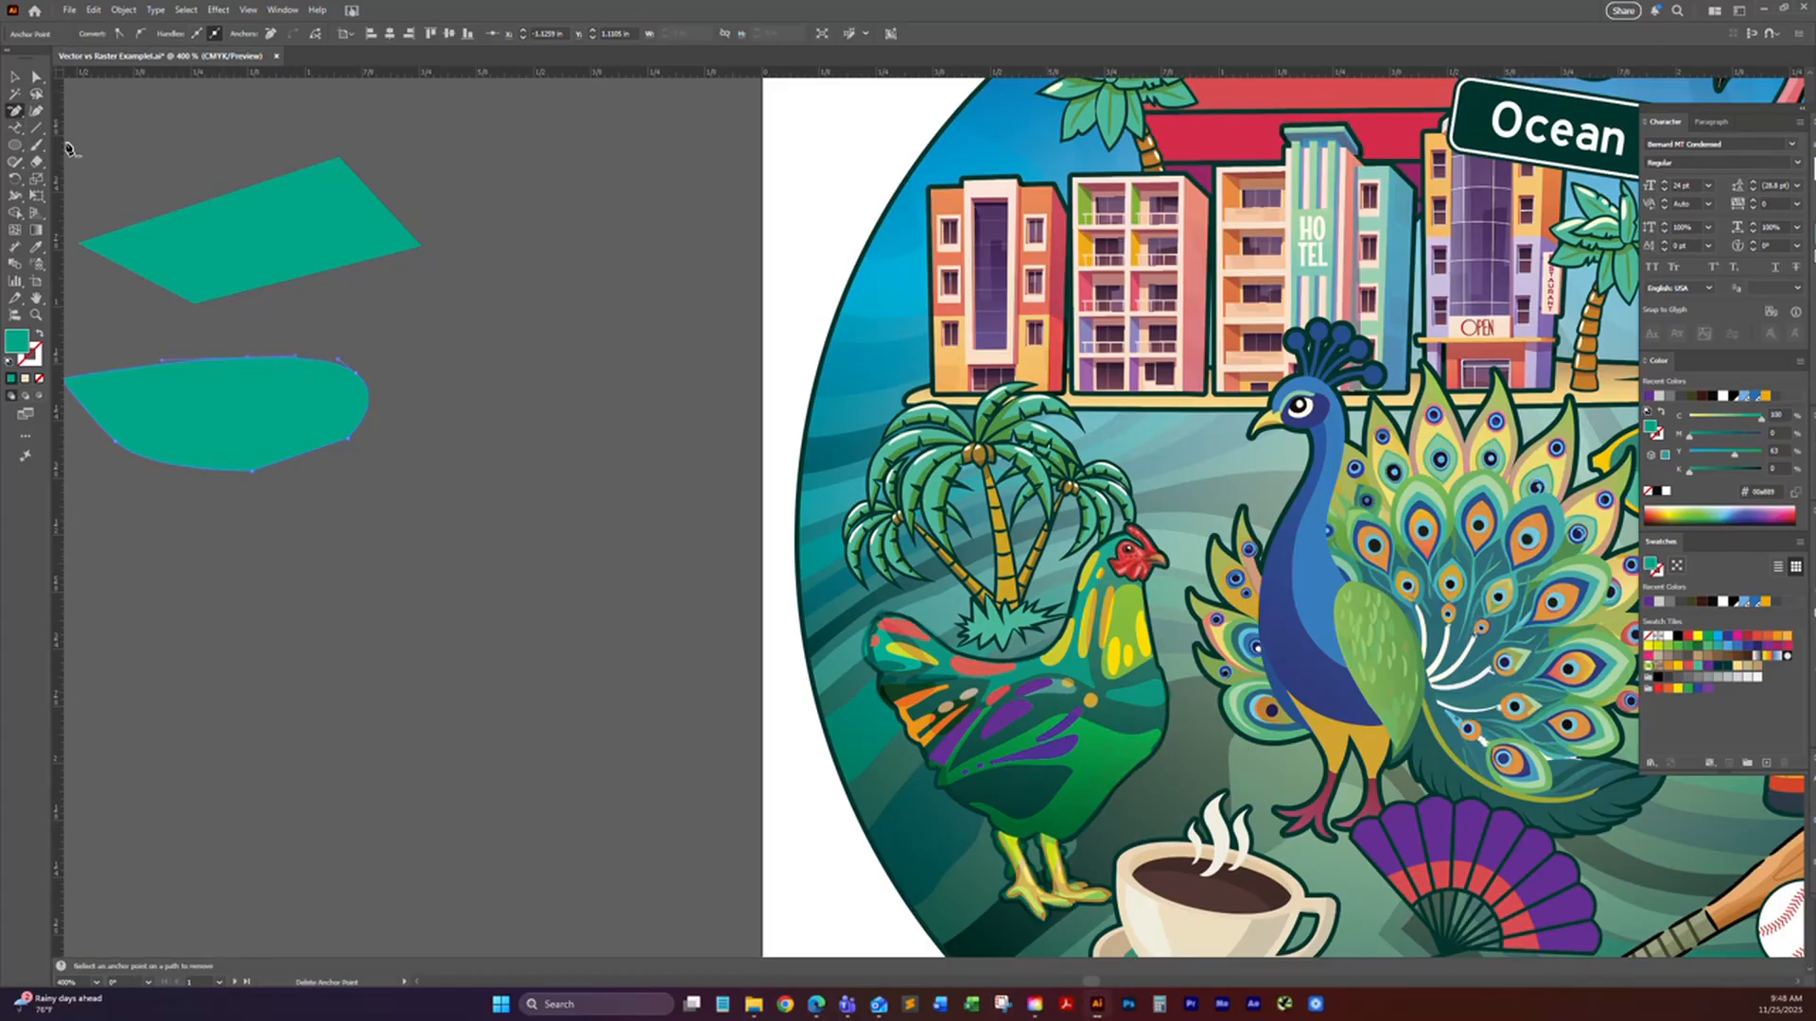
click(251, 471)
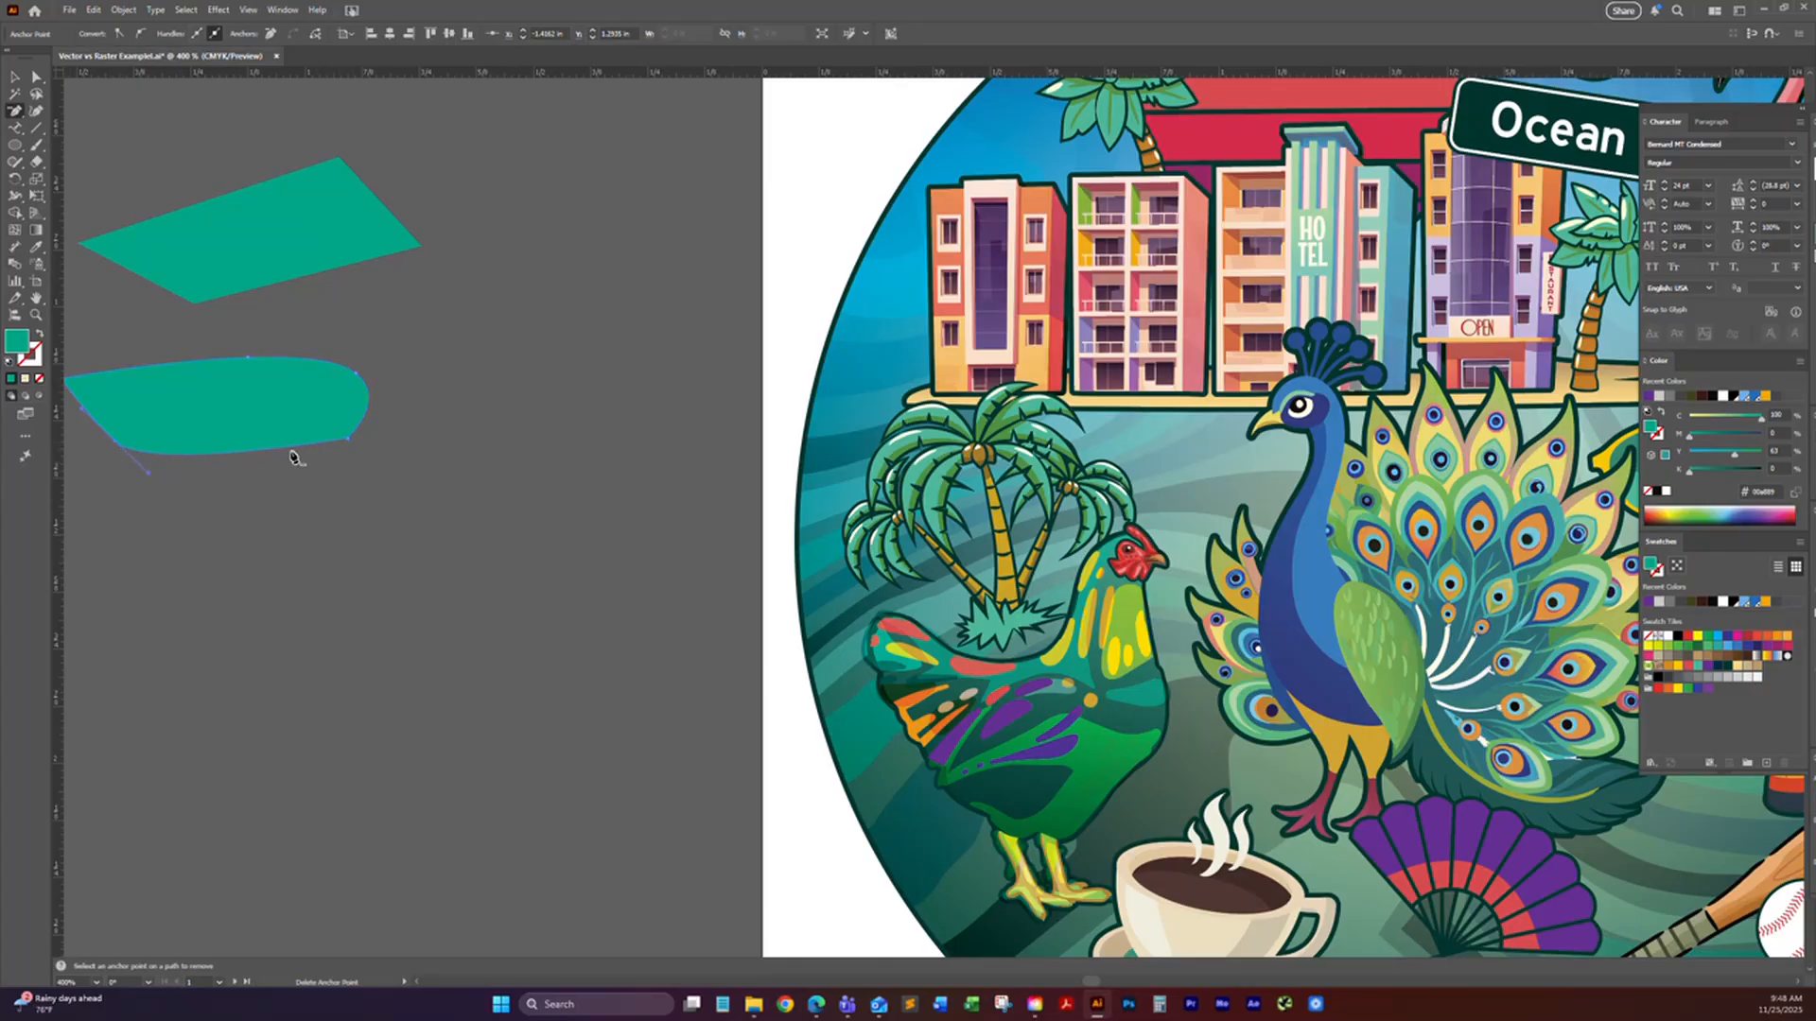
click(36, 78)
key(ctrl+z)
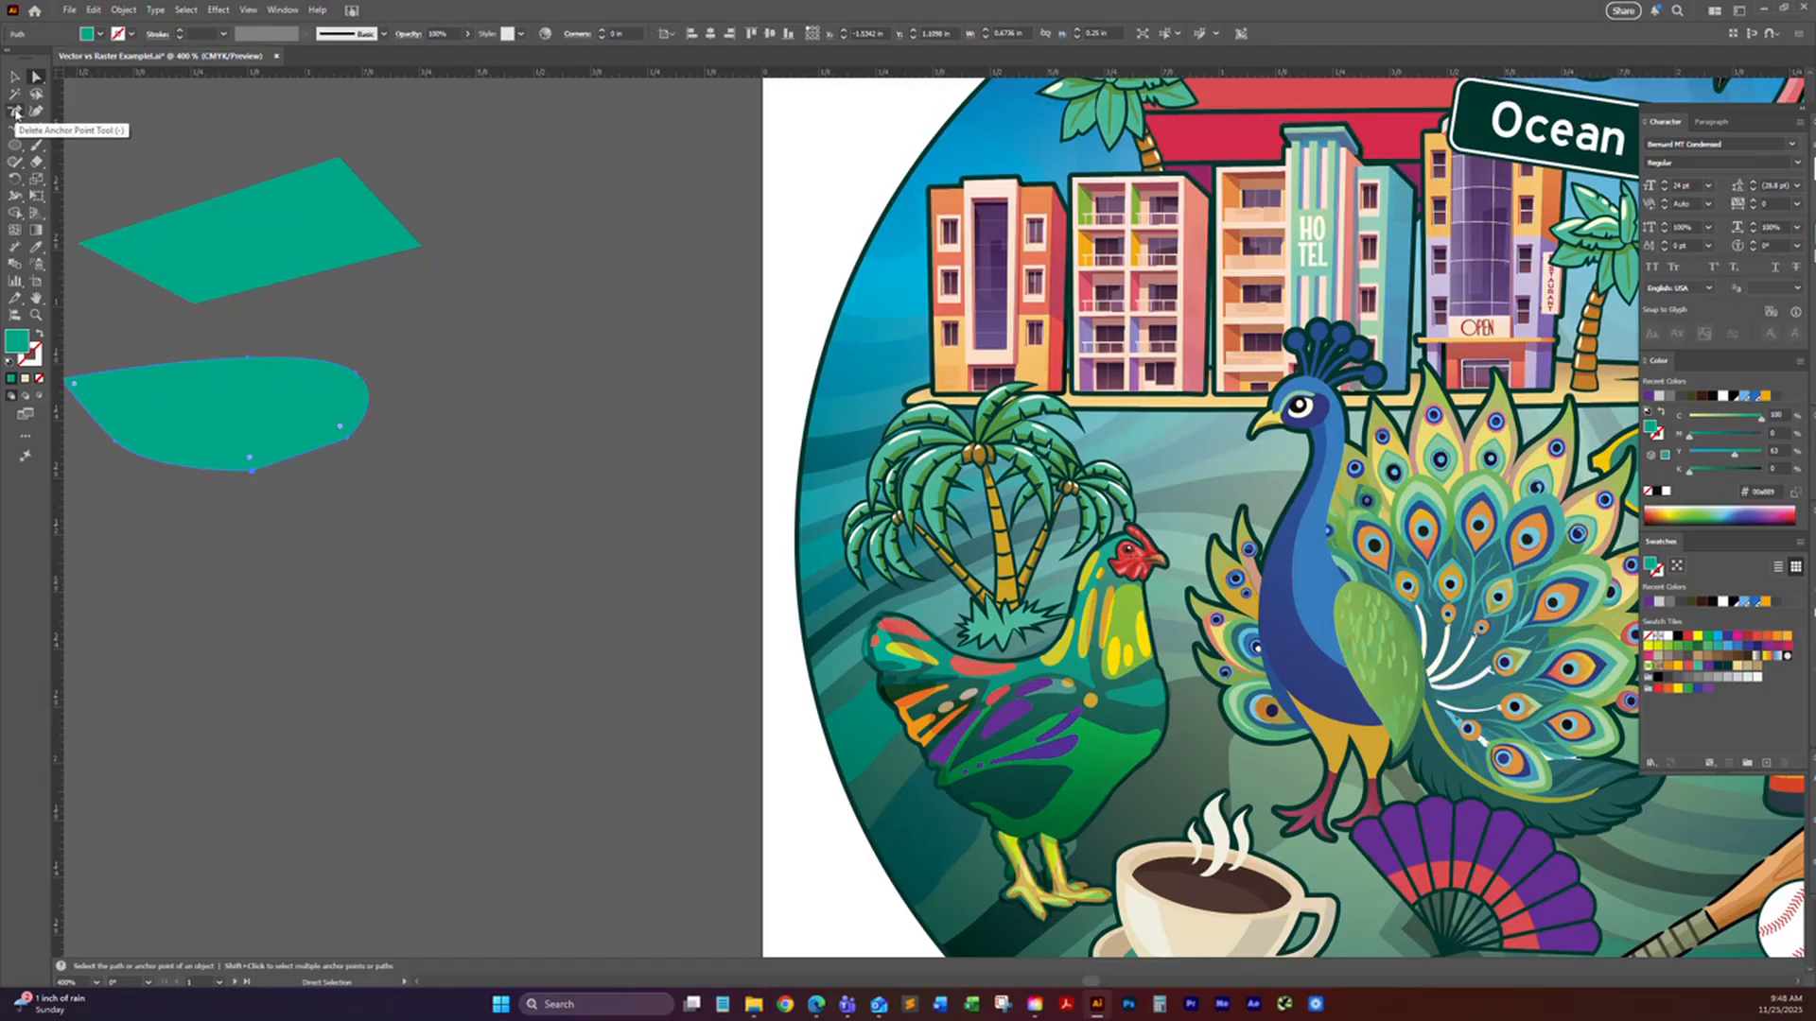
Step: Try deleting the curved shape's lowest anchor directly after selecting it with Direct Selection, and undo the deletion
click(267, 502)
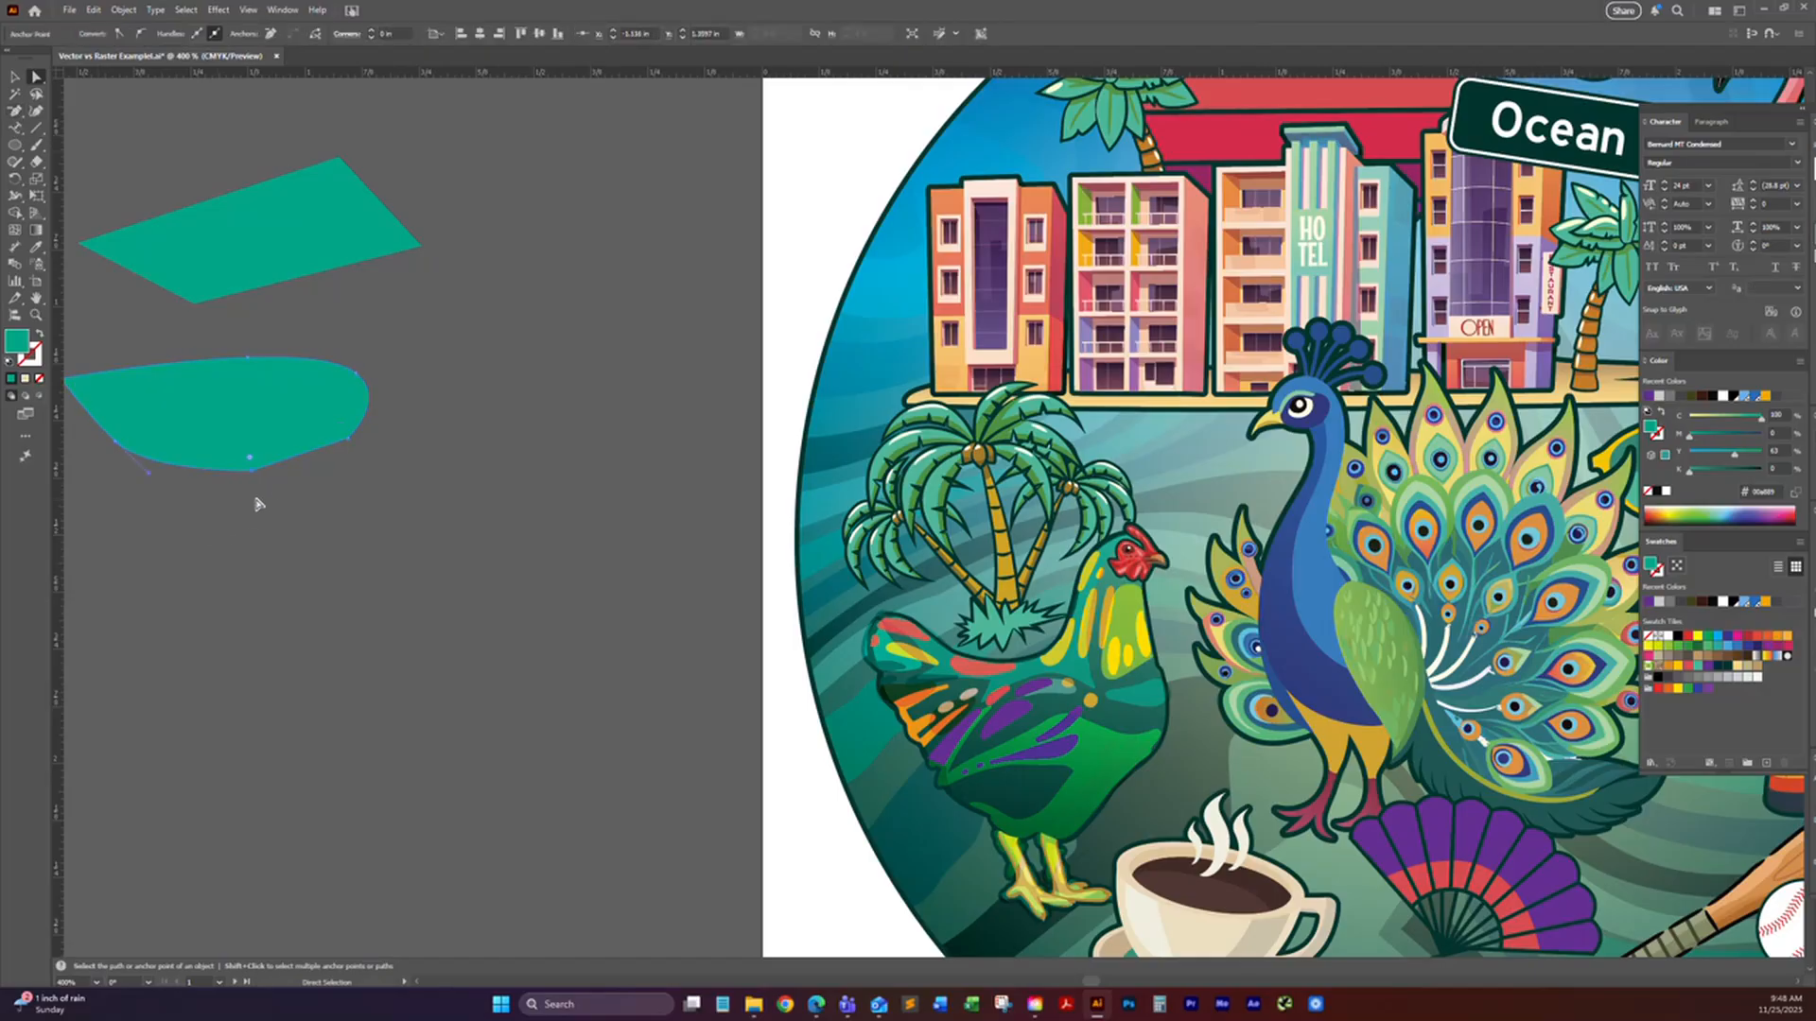
key(Delete)
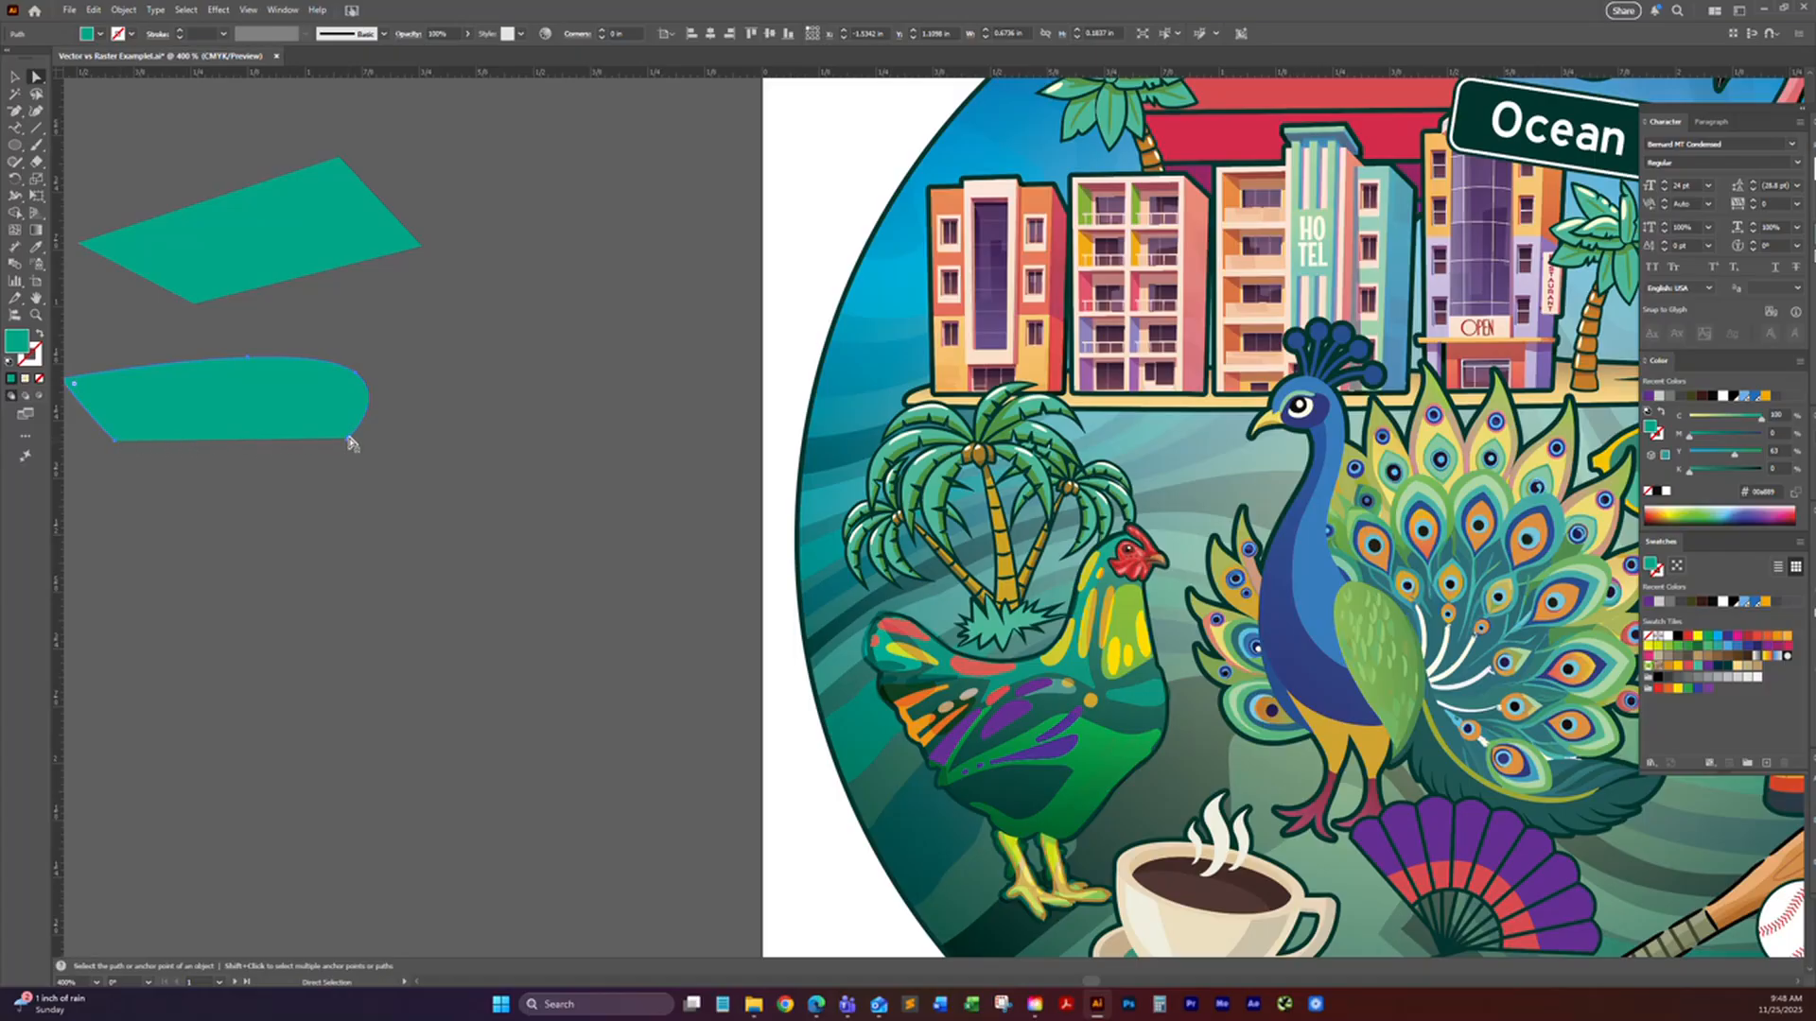
drag(320, 474, 359, 484)
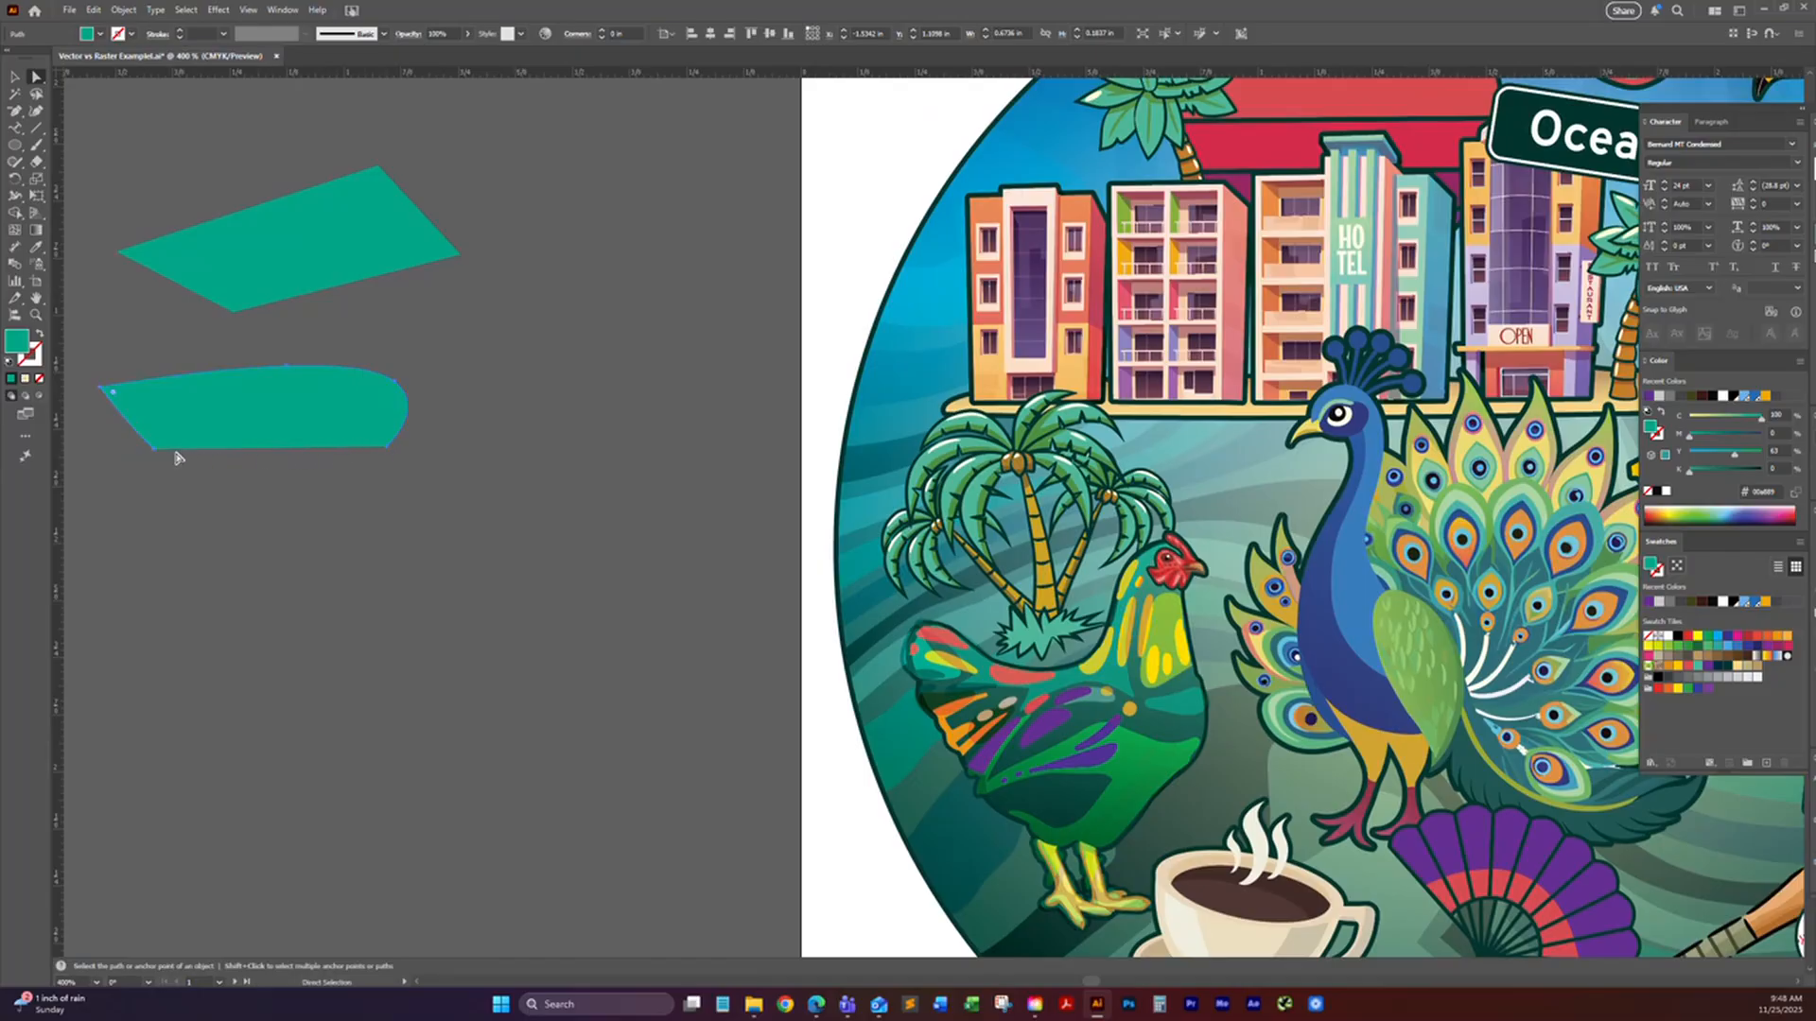
drag(15, 111, 62, 131)
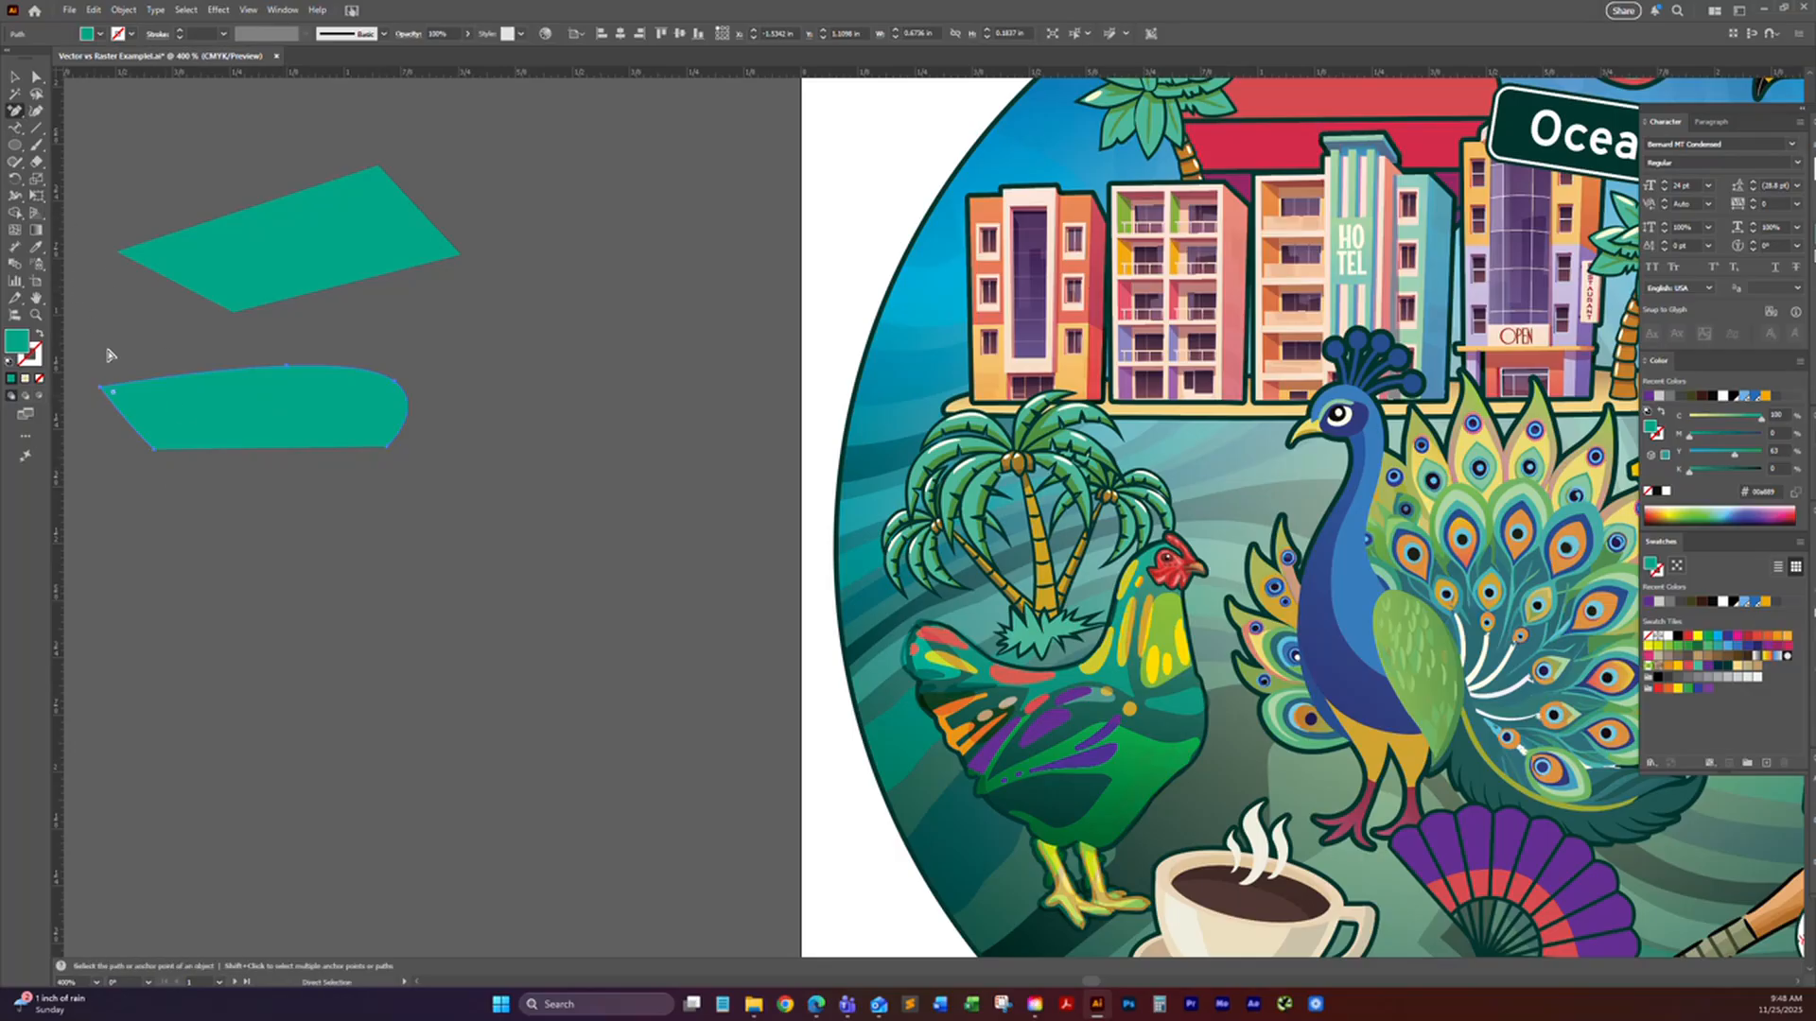
key(ctrl+z)
Step: Add an anchor point on the curved shape's lower edge, just left of its lowest anchor
drag(14, 111, 52, 147)
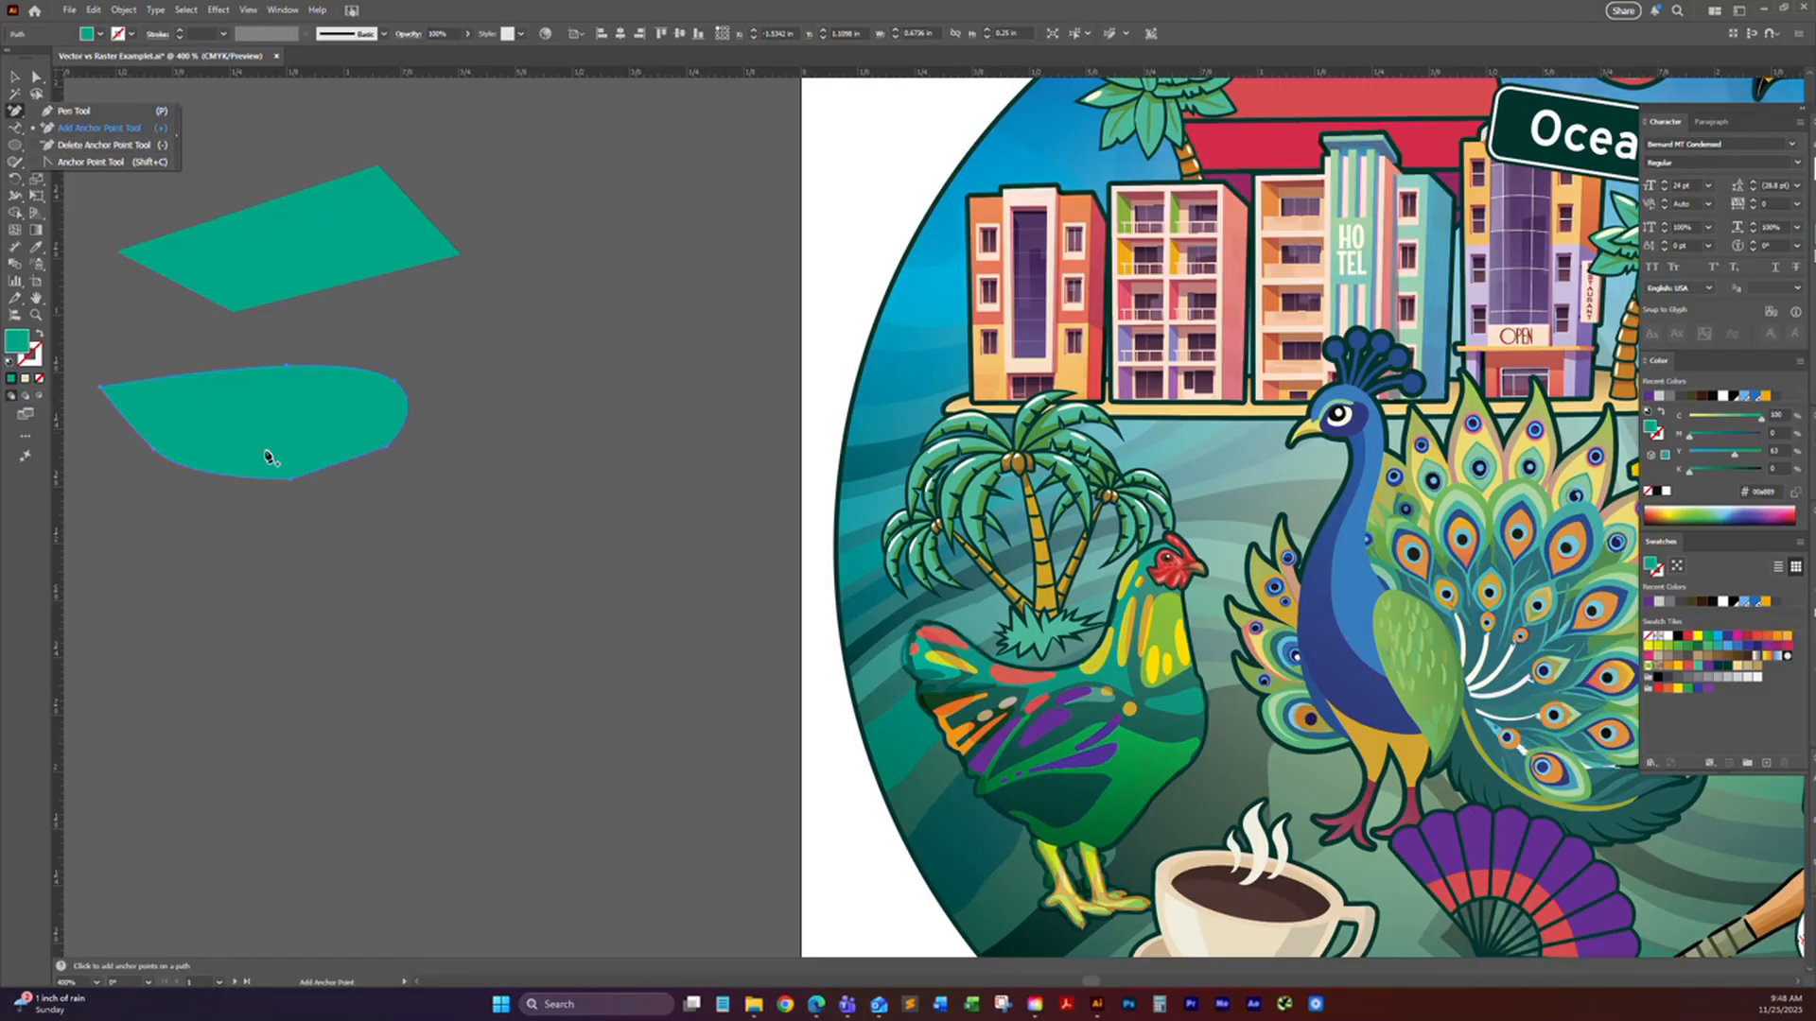
click(307, 503)
key(a)
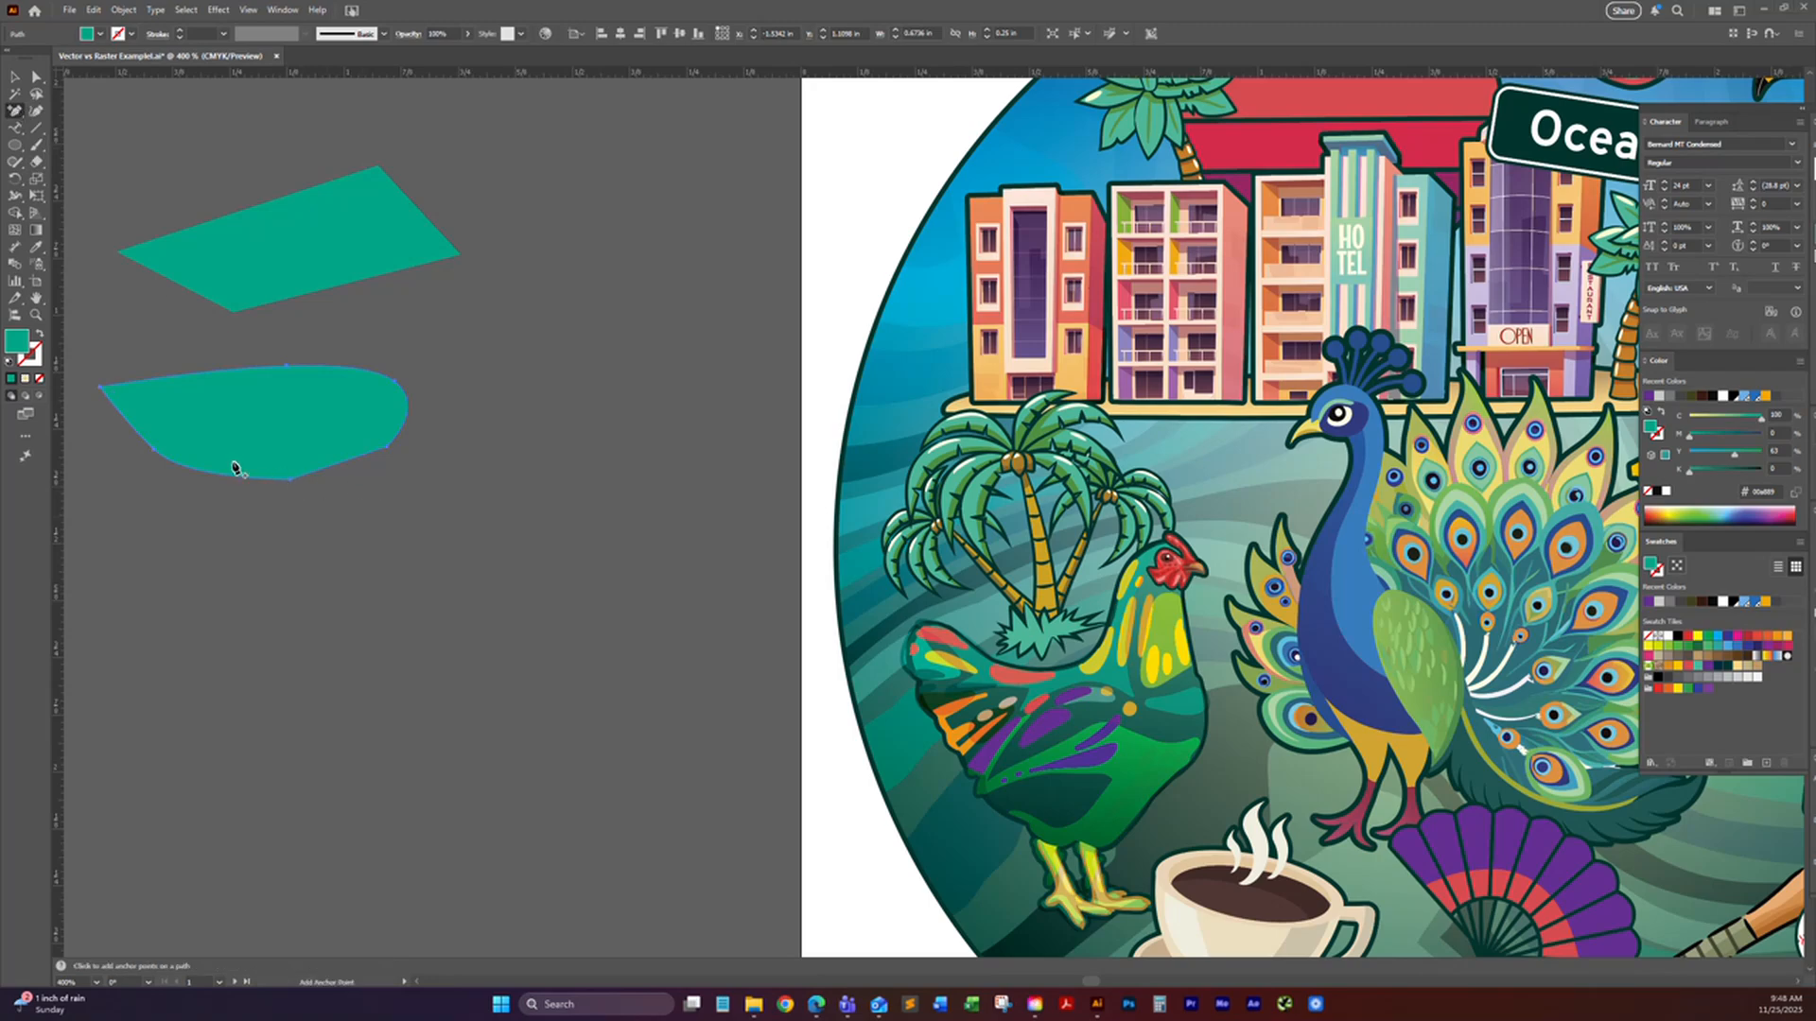
Step: Convert the curved shape's upper-right anchor to a corner with the Anchor Point tool and pull out new handles to round it again
click(15, 110)
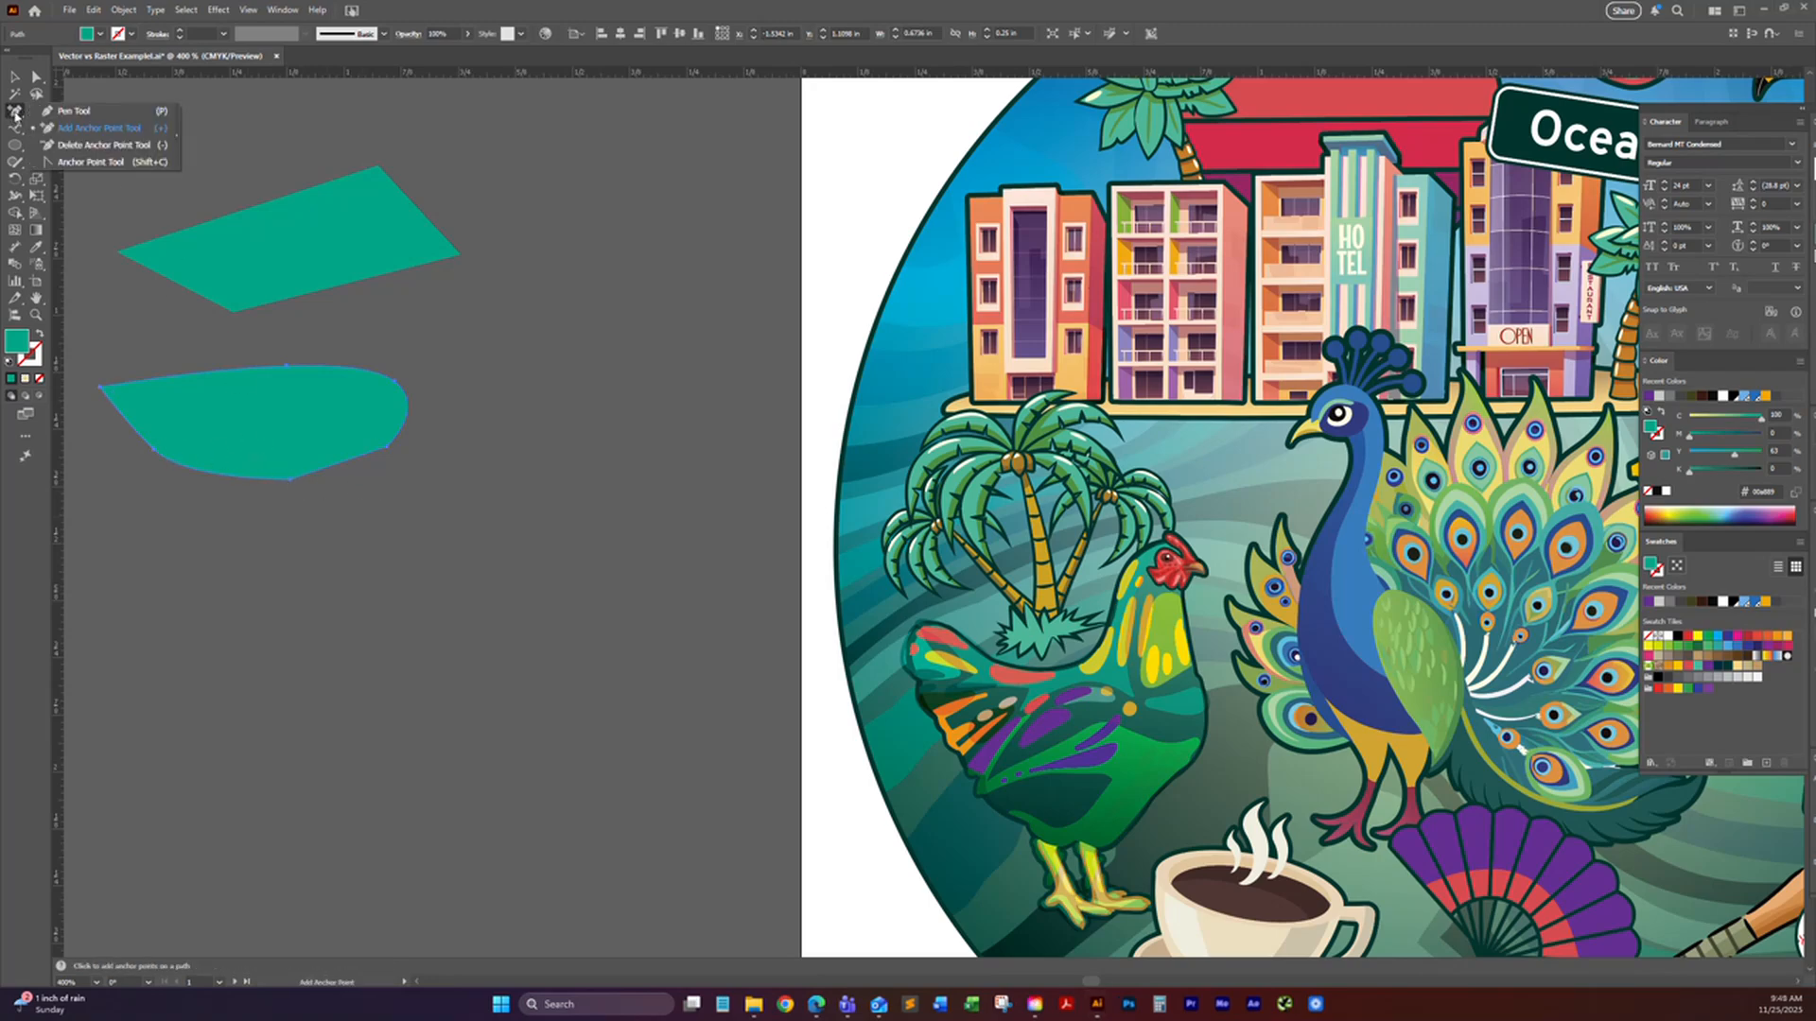
click(85, 165)
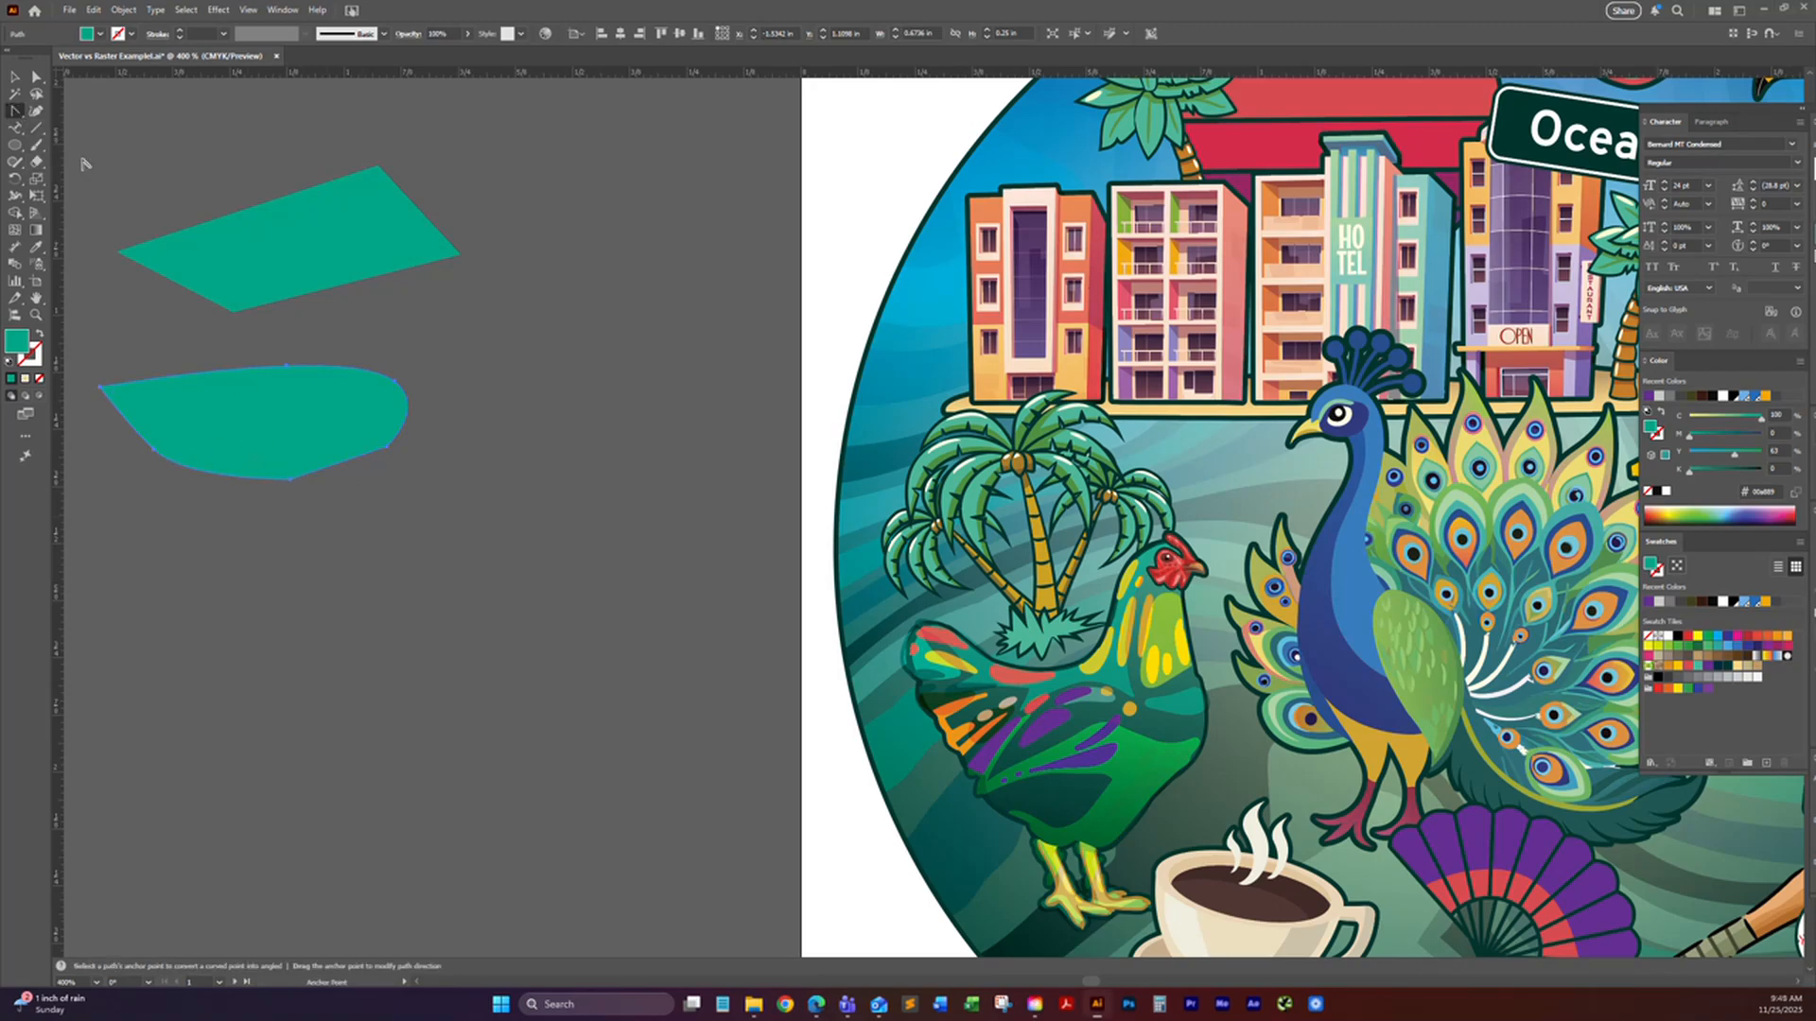
click(395, 382)
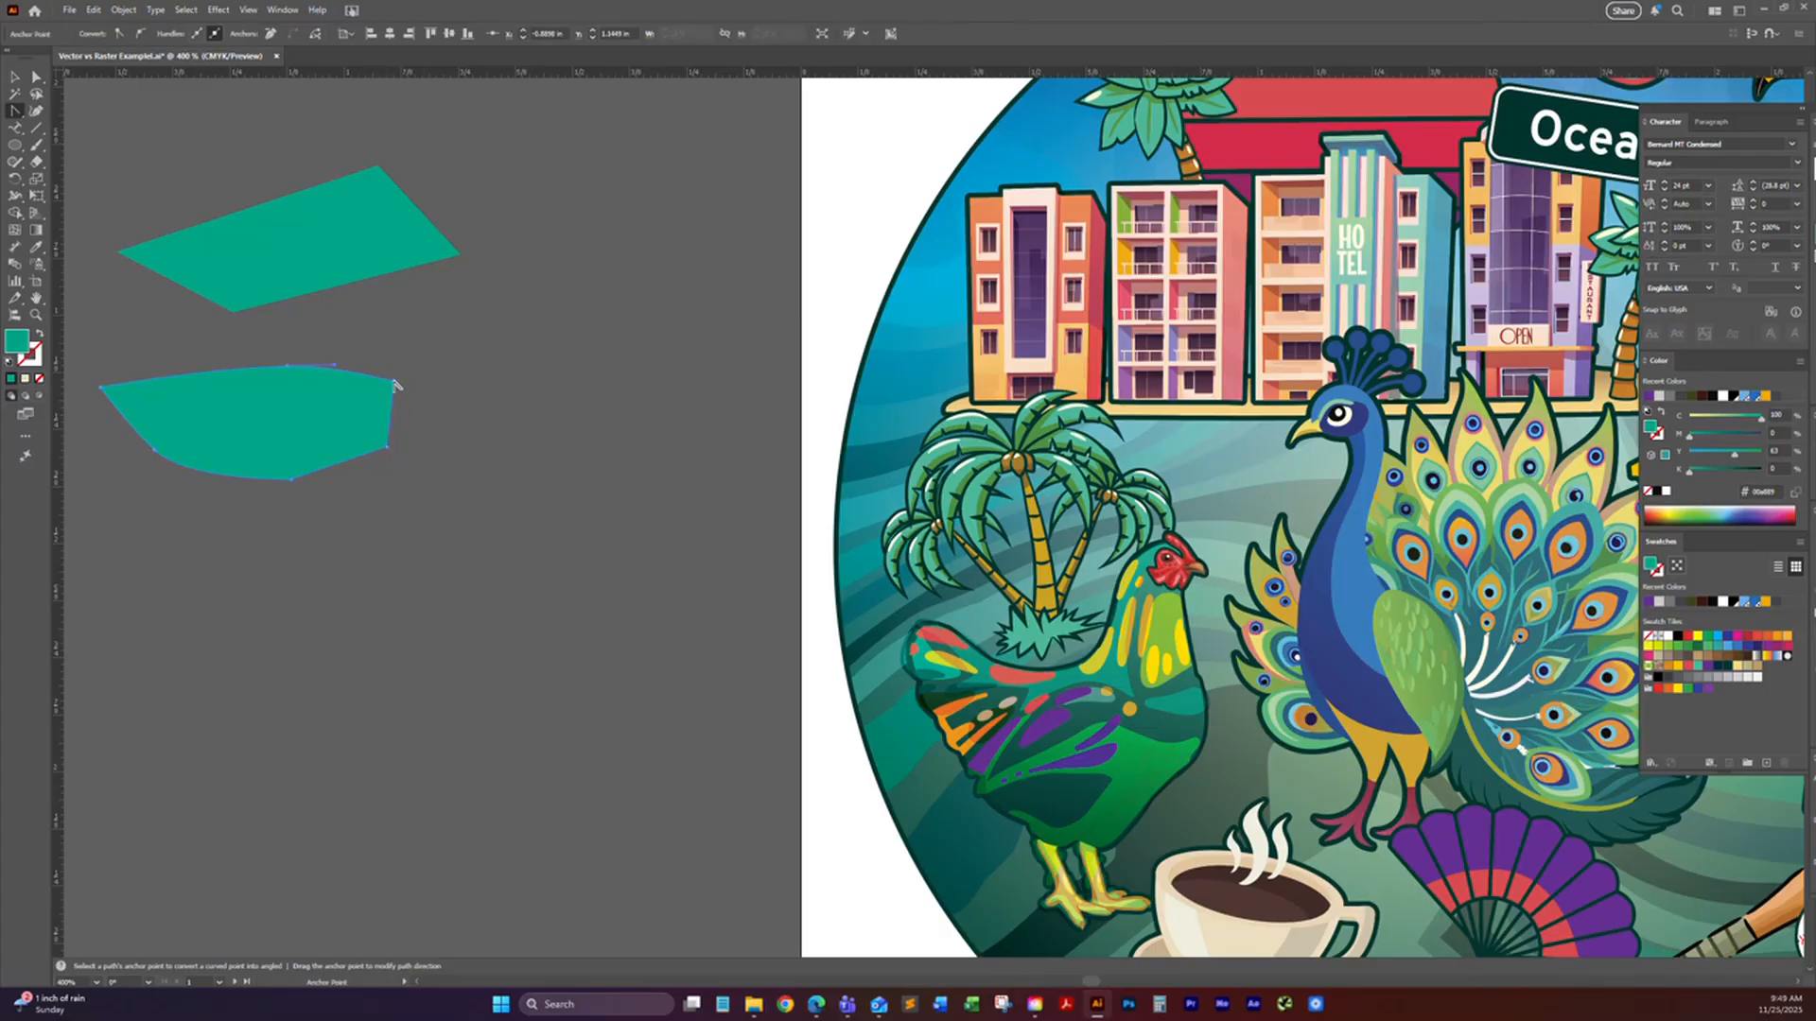
drag(396, 386, 419, 405)
click(395, 383)
drag(394, 383, 418, 414)
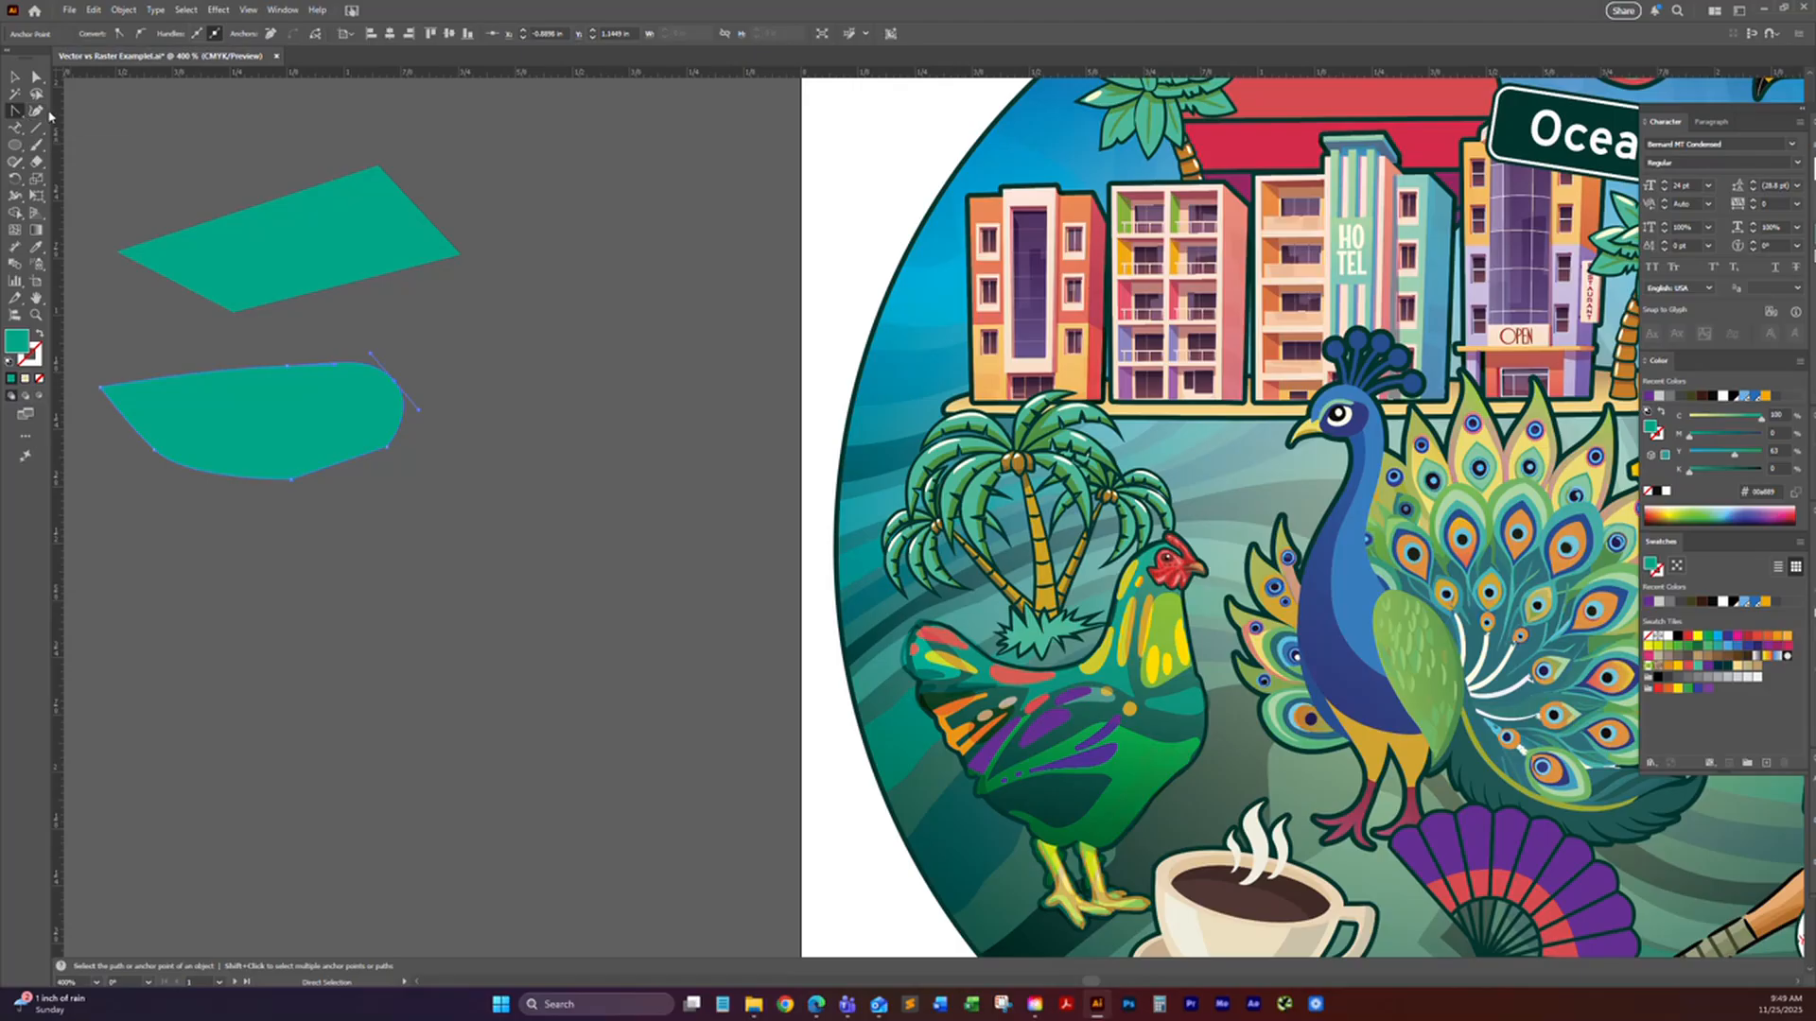
Step: Draw a closed, bean-shaped path with smooth curves below the two green shapes using the Curvature tool
drag(342, 220, 480, 201)
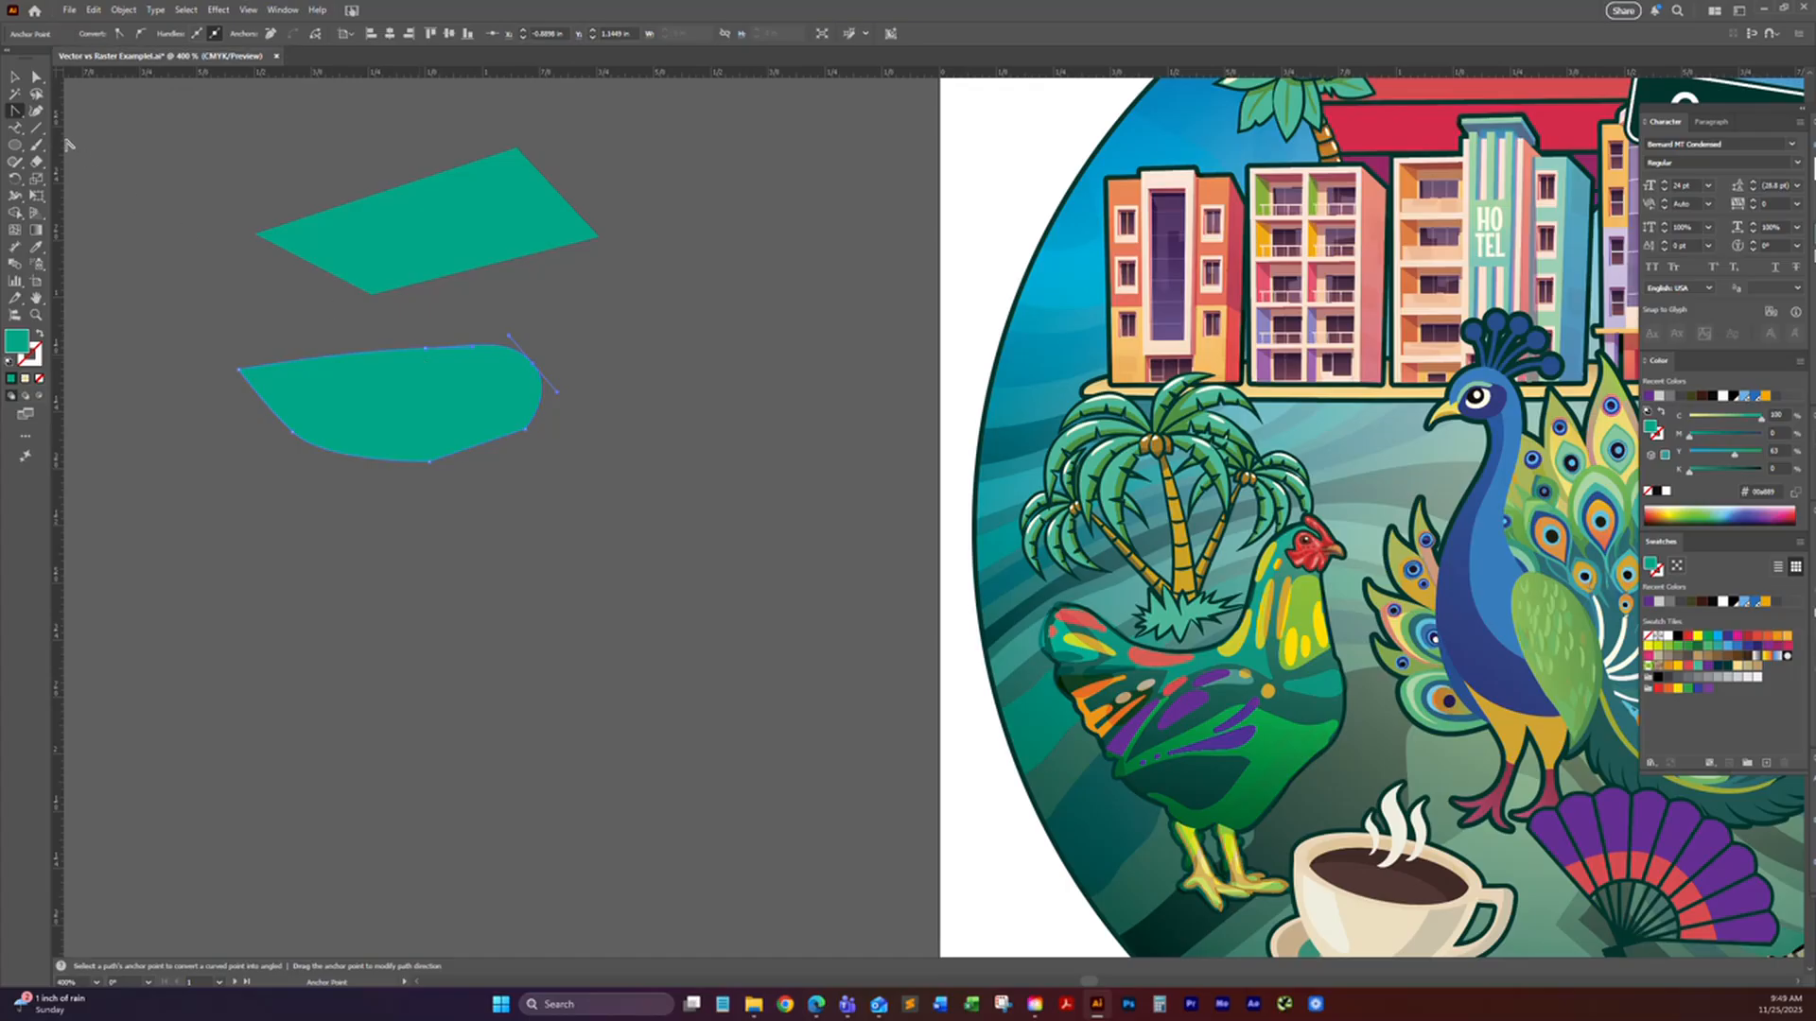
drag(15, 111, 51, 117)
click(36, 111)
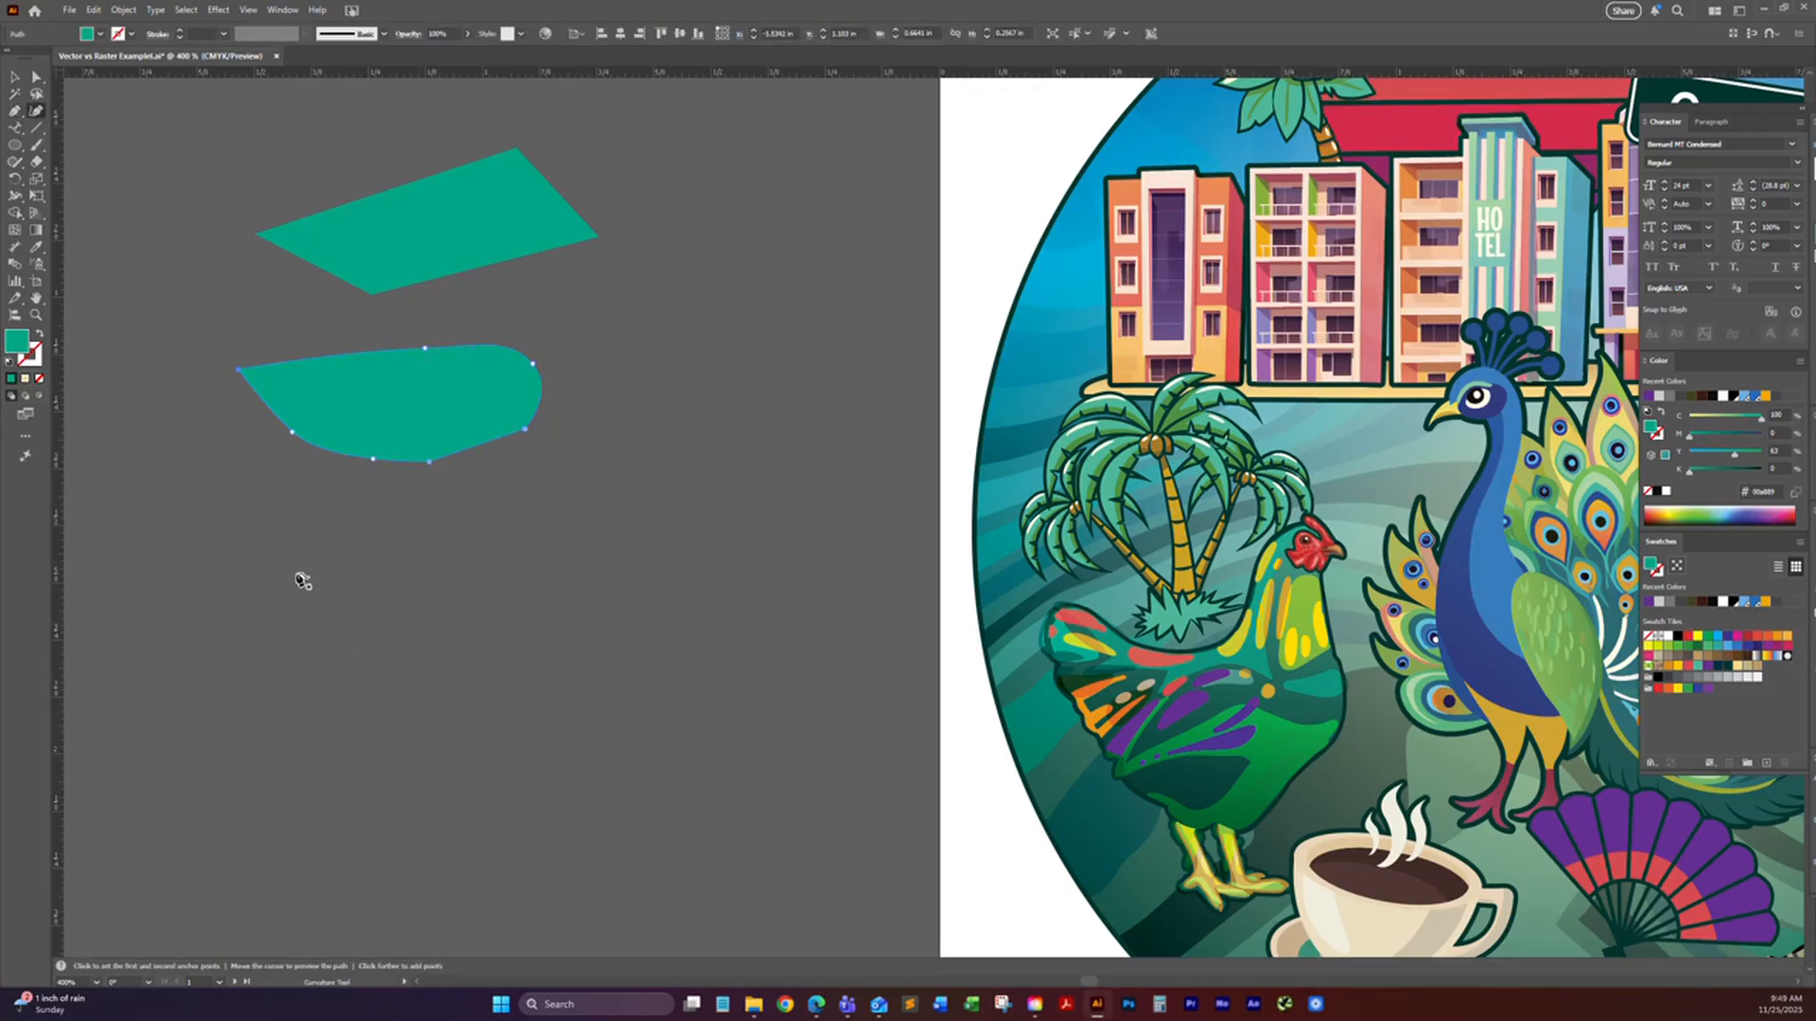
click(220, 580)
click(498, 587)
click(545, 552)
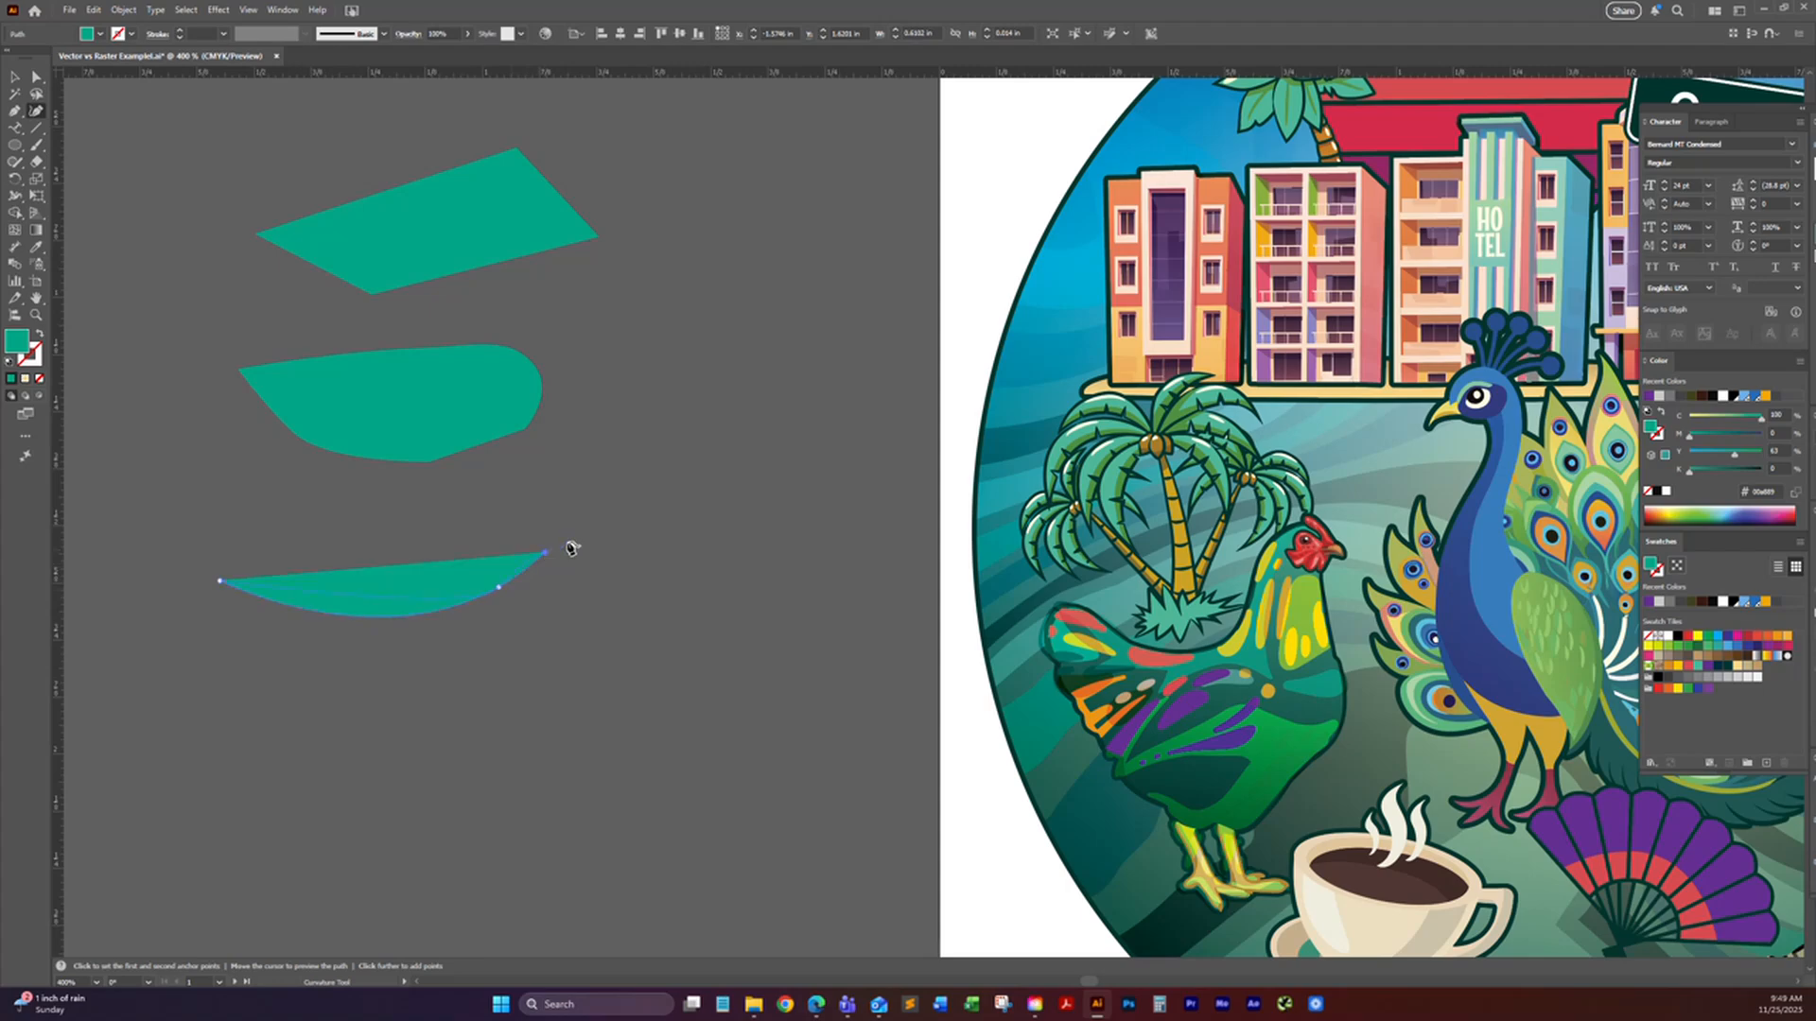
click(663, 554)
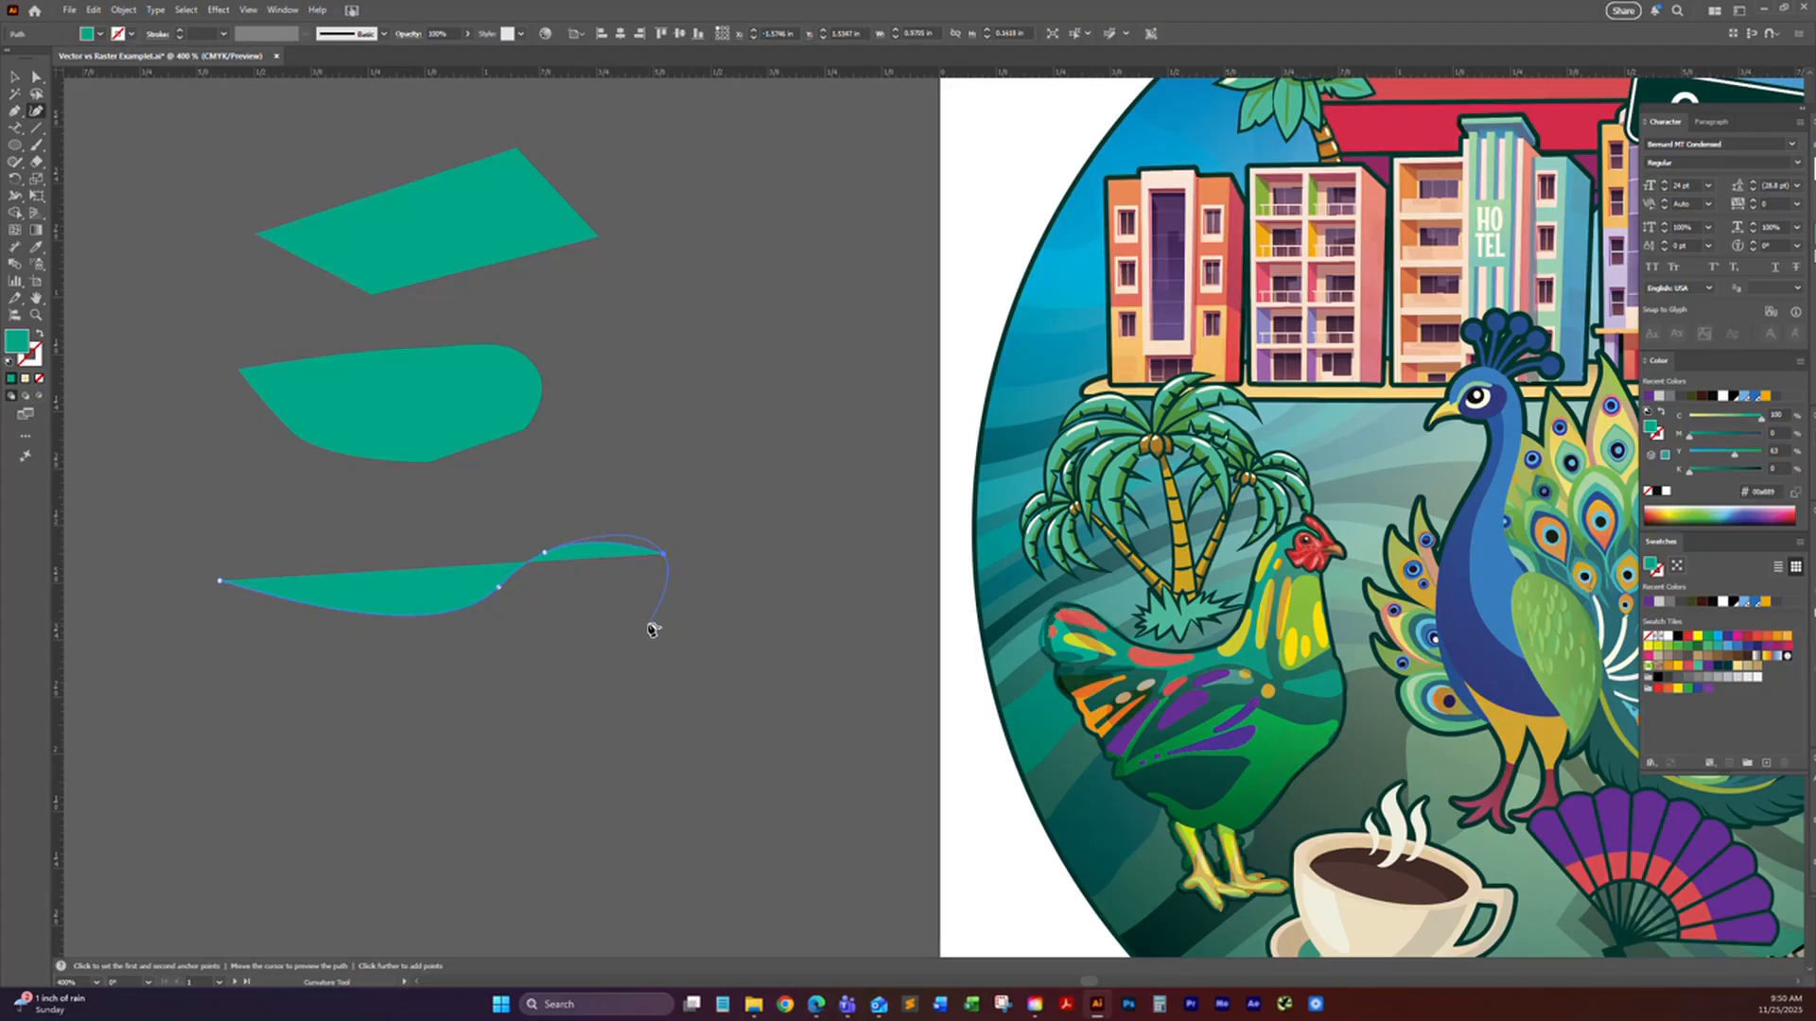
click(651, 625)
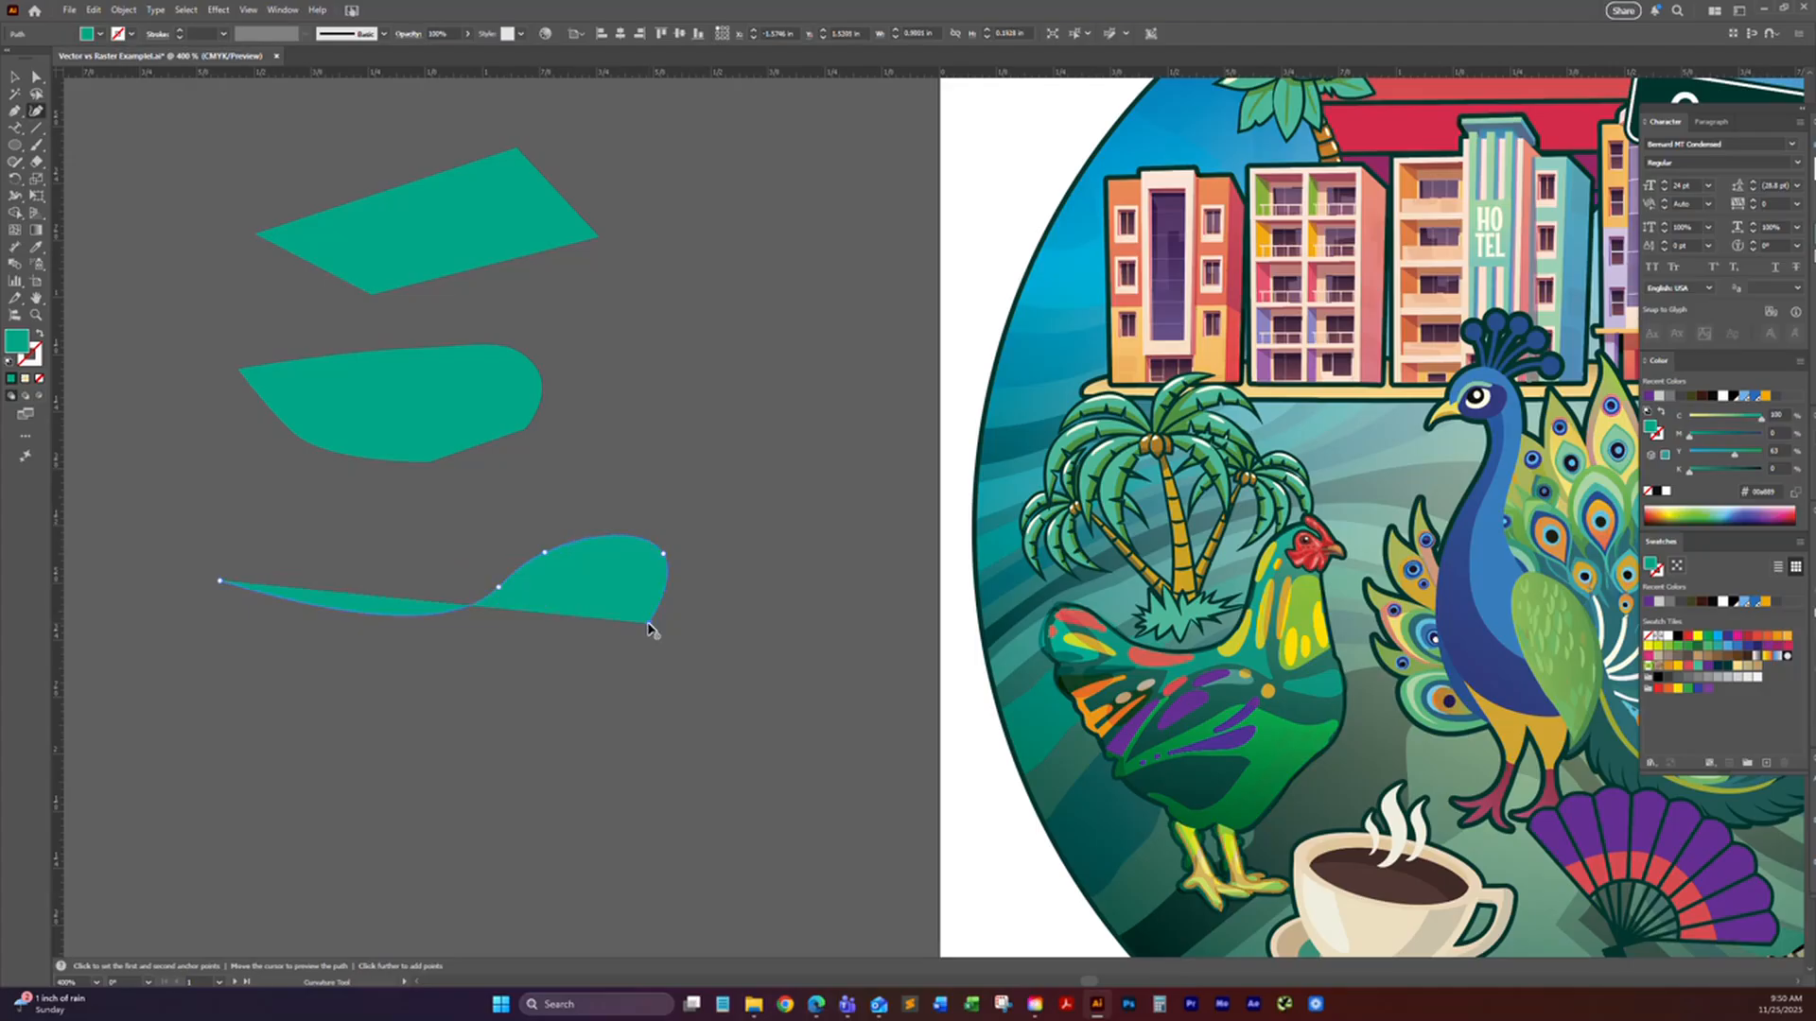
click(588, 671)
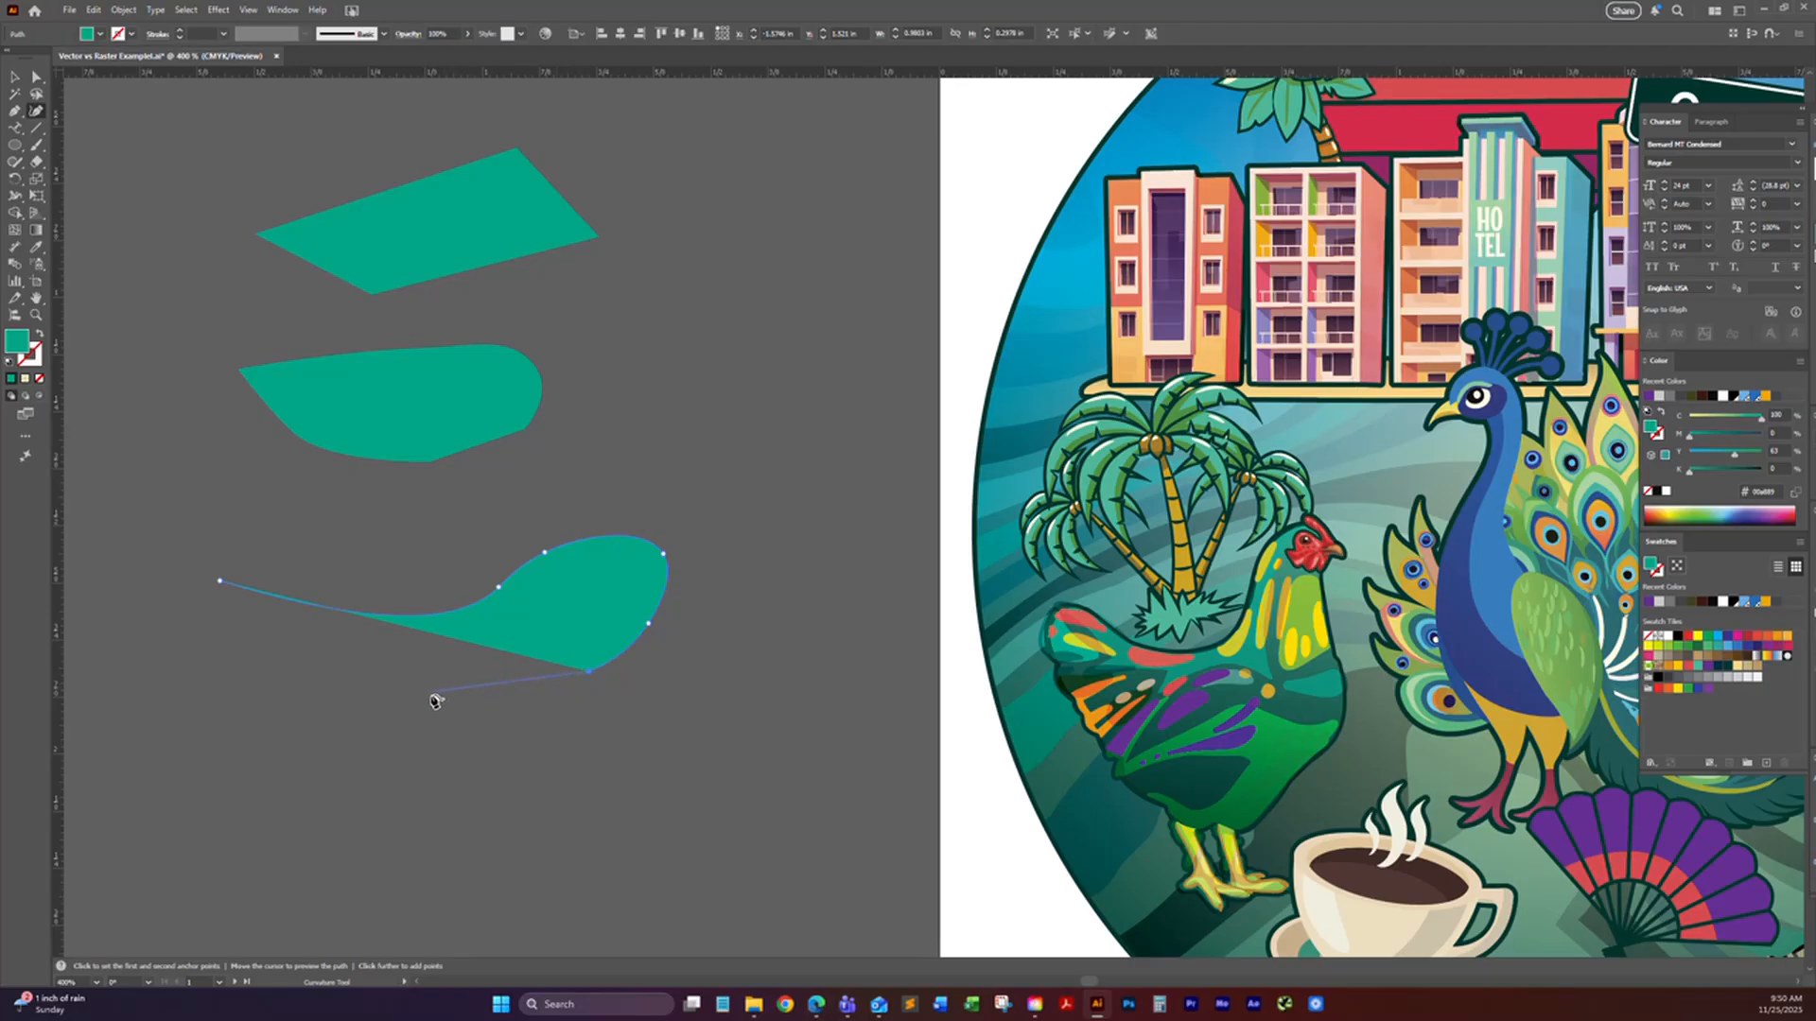
click(415, 701)
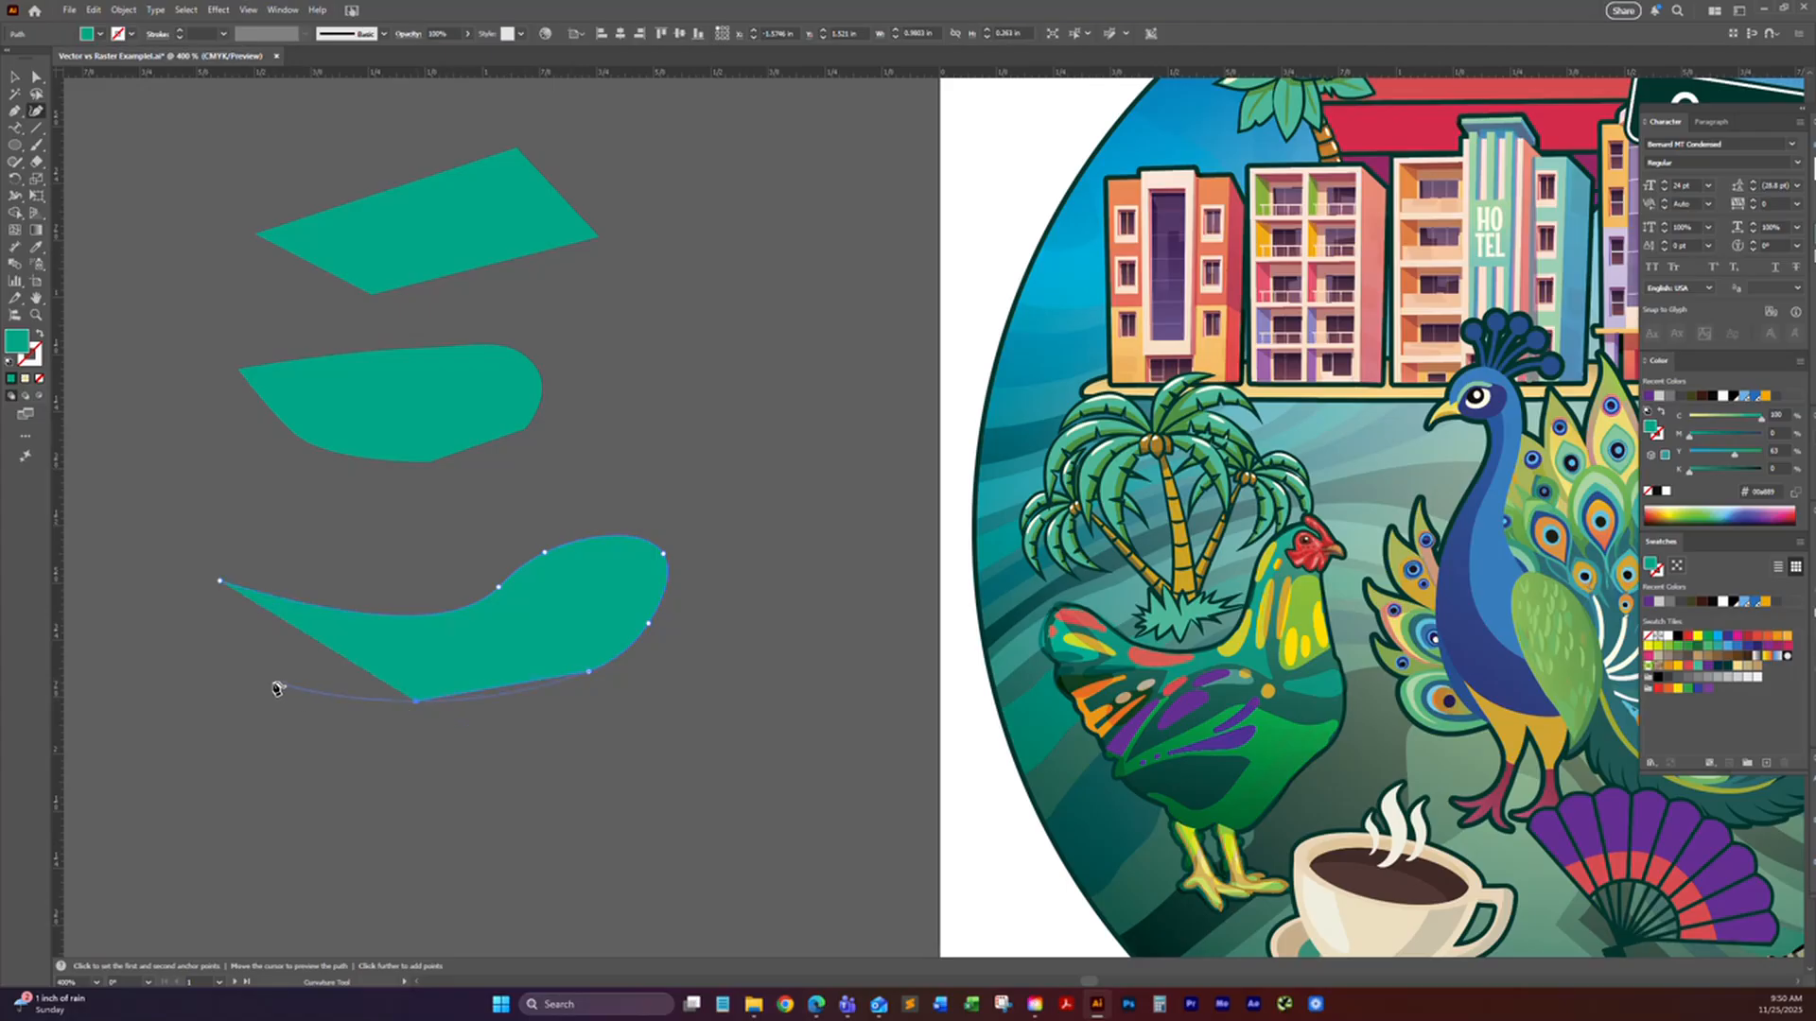
click(272, 681)
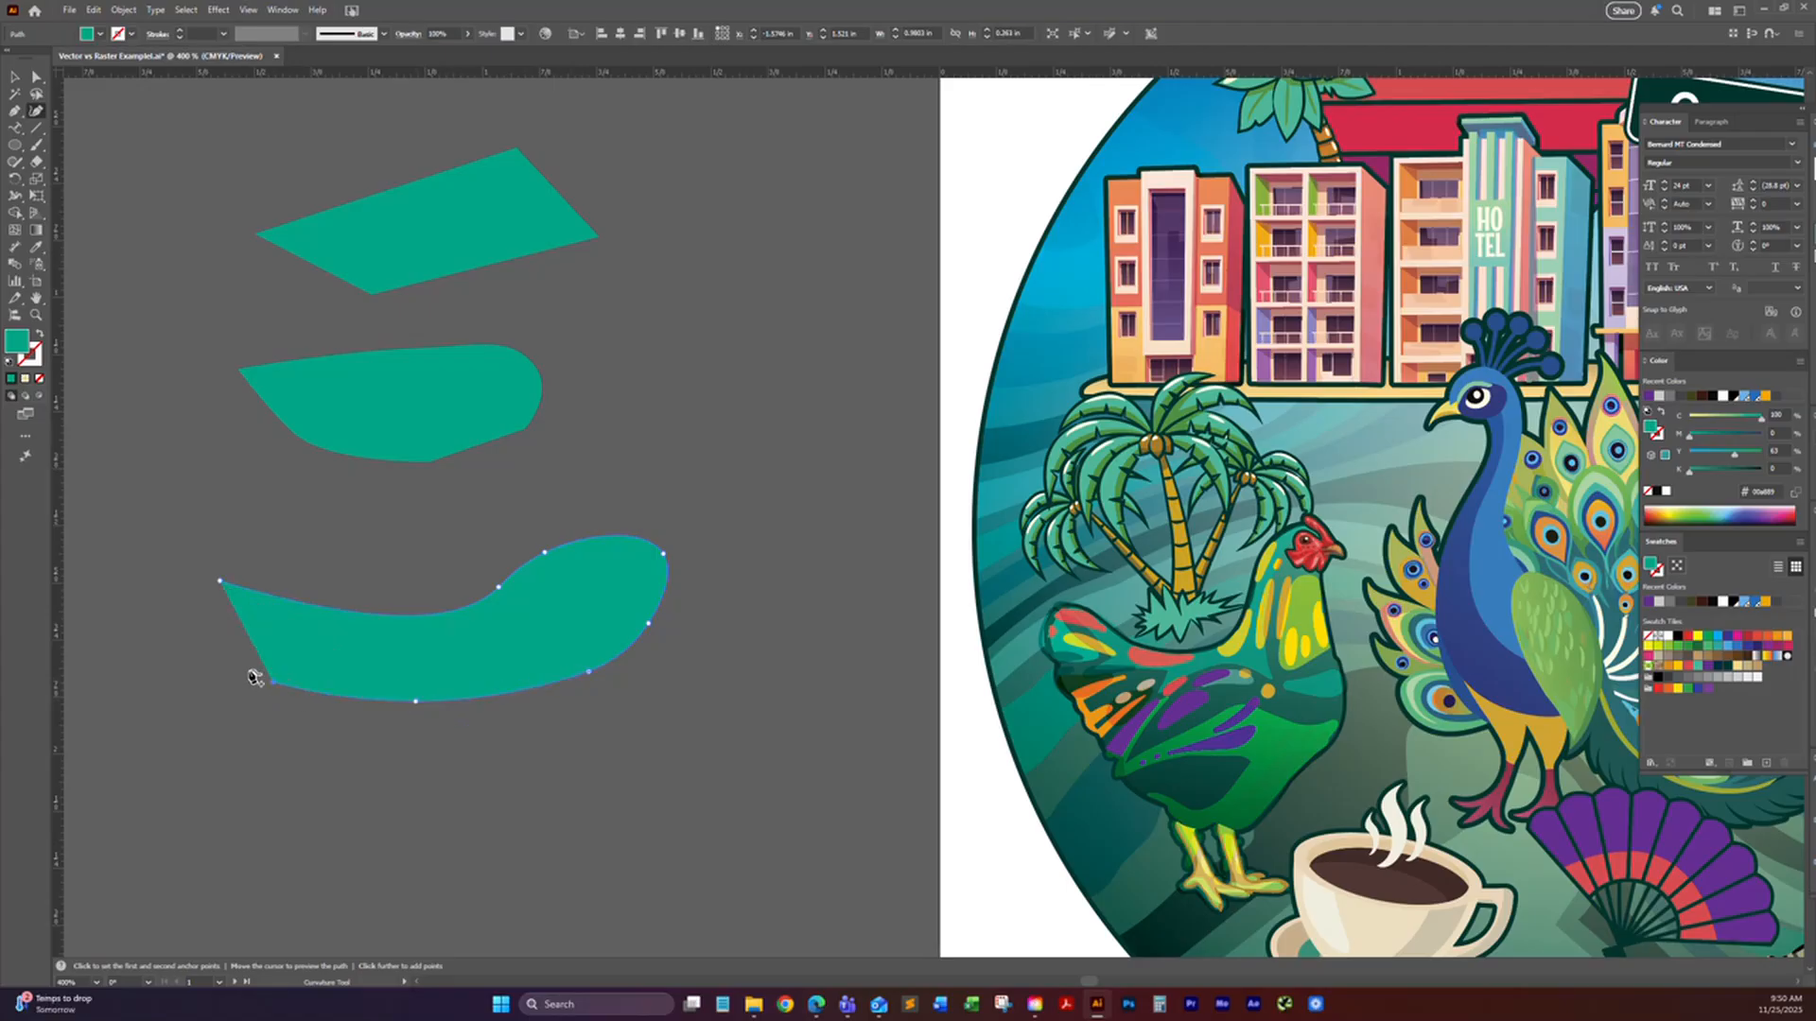
click(178, 621)
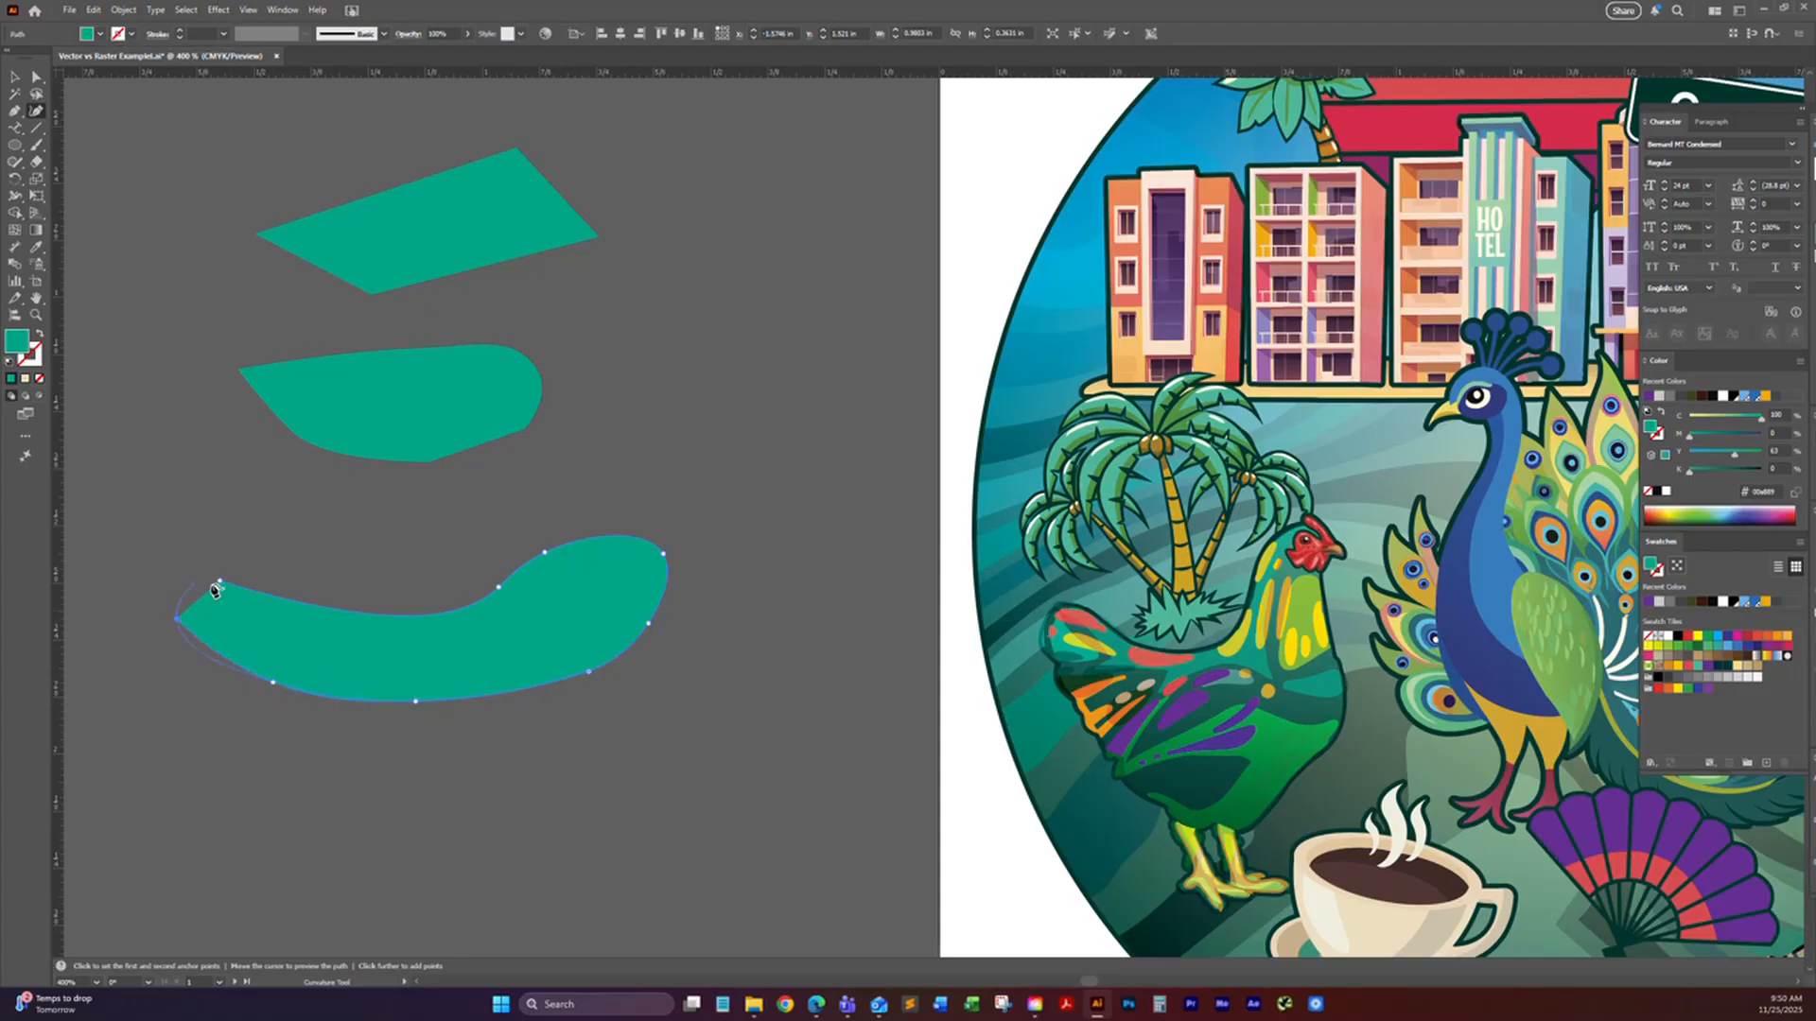
click(220, 583)
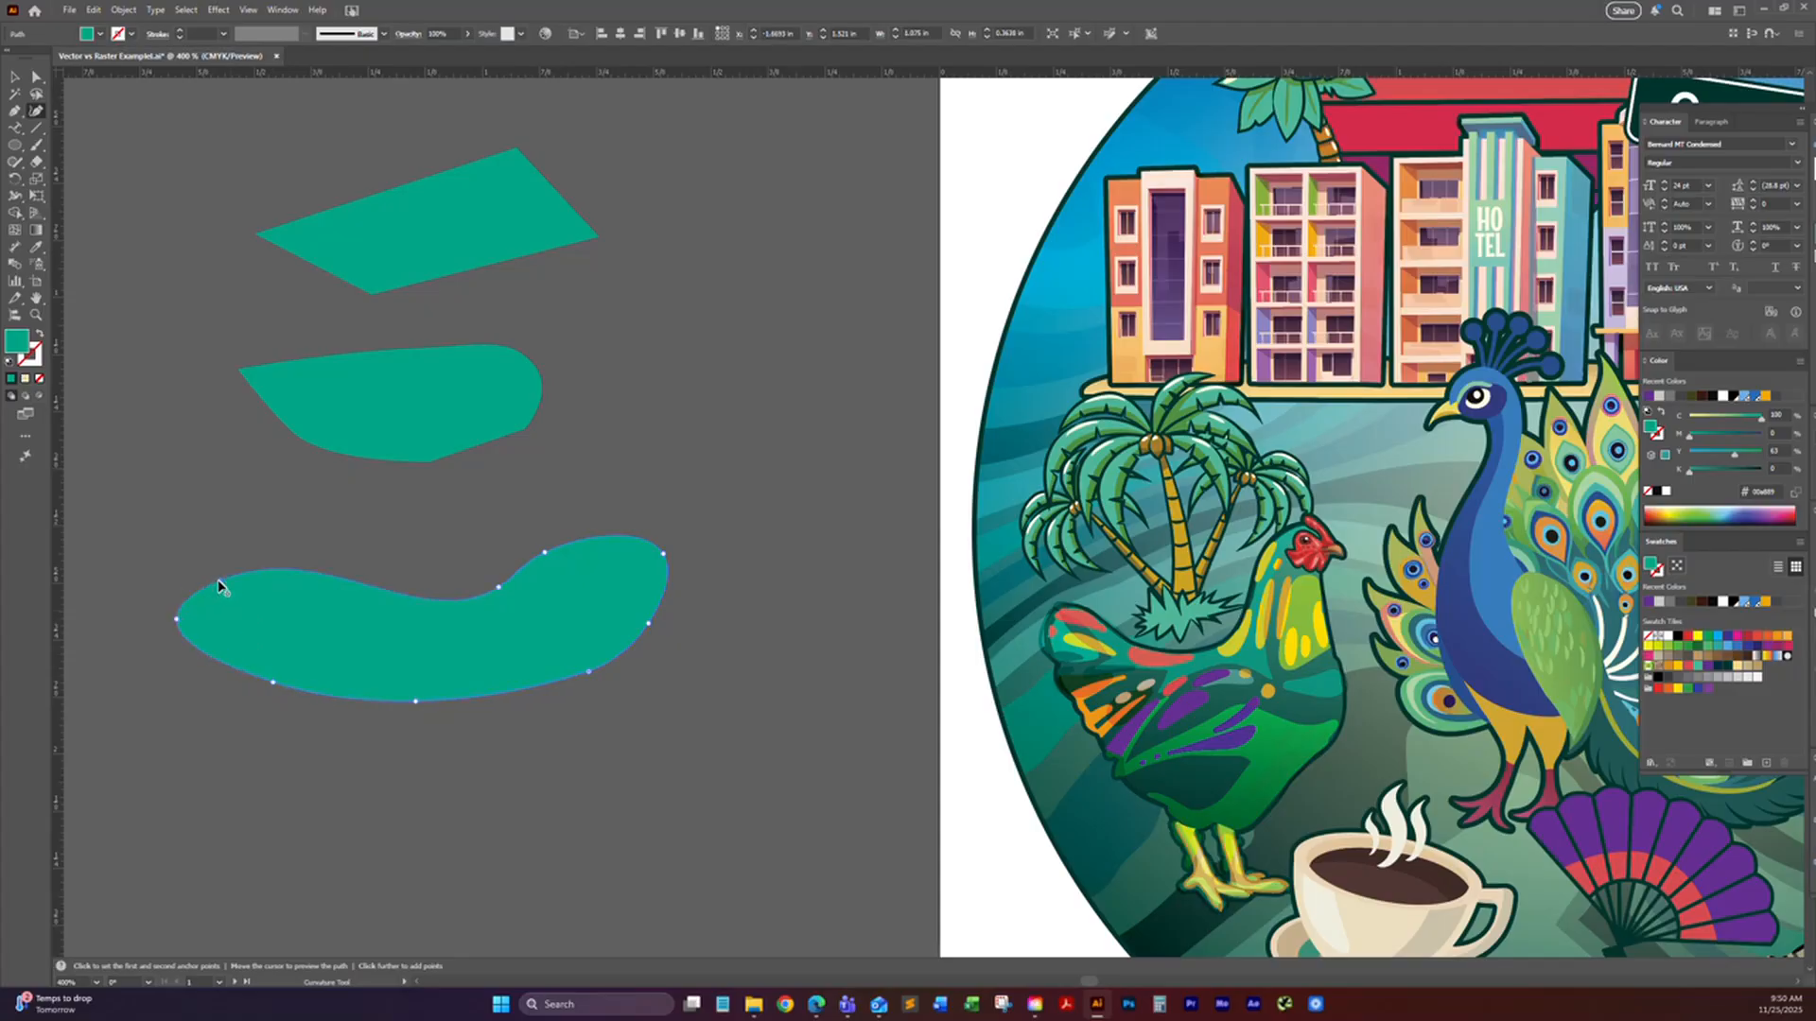
key(ctrl)
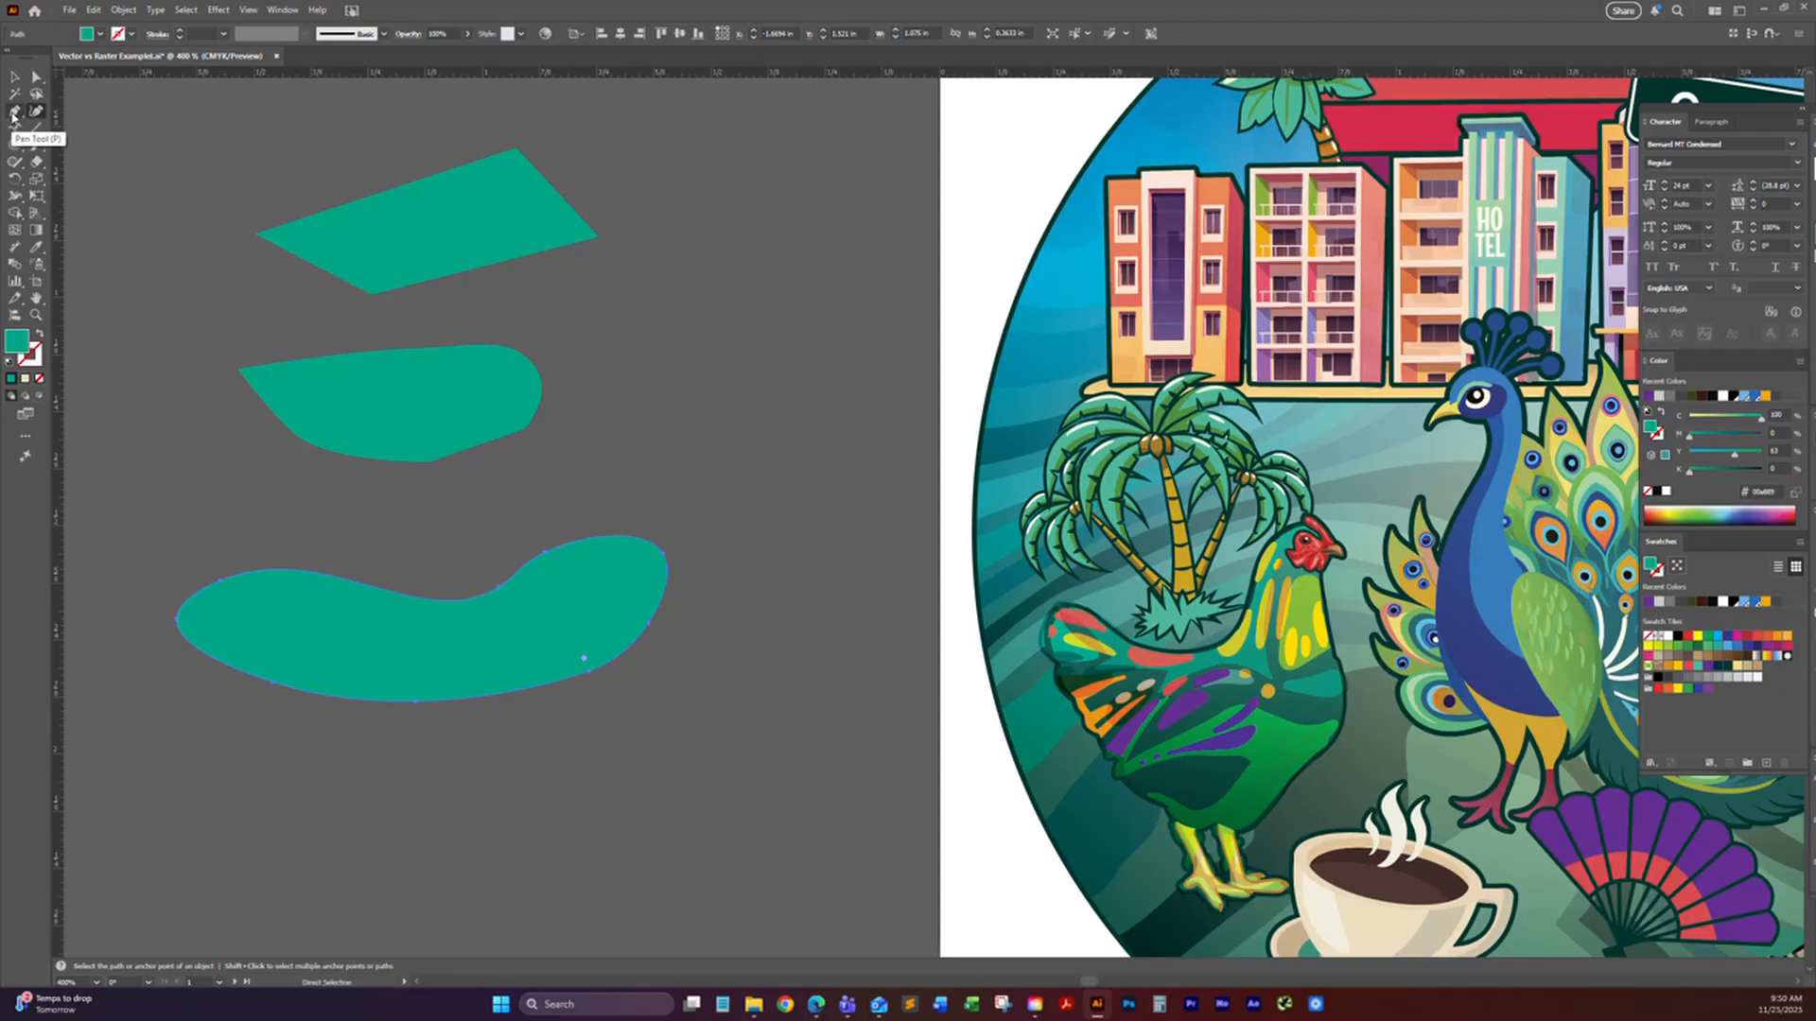
click(38, 111)
key(a)
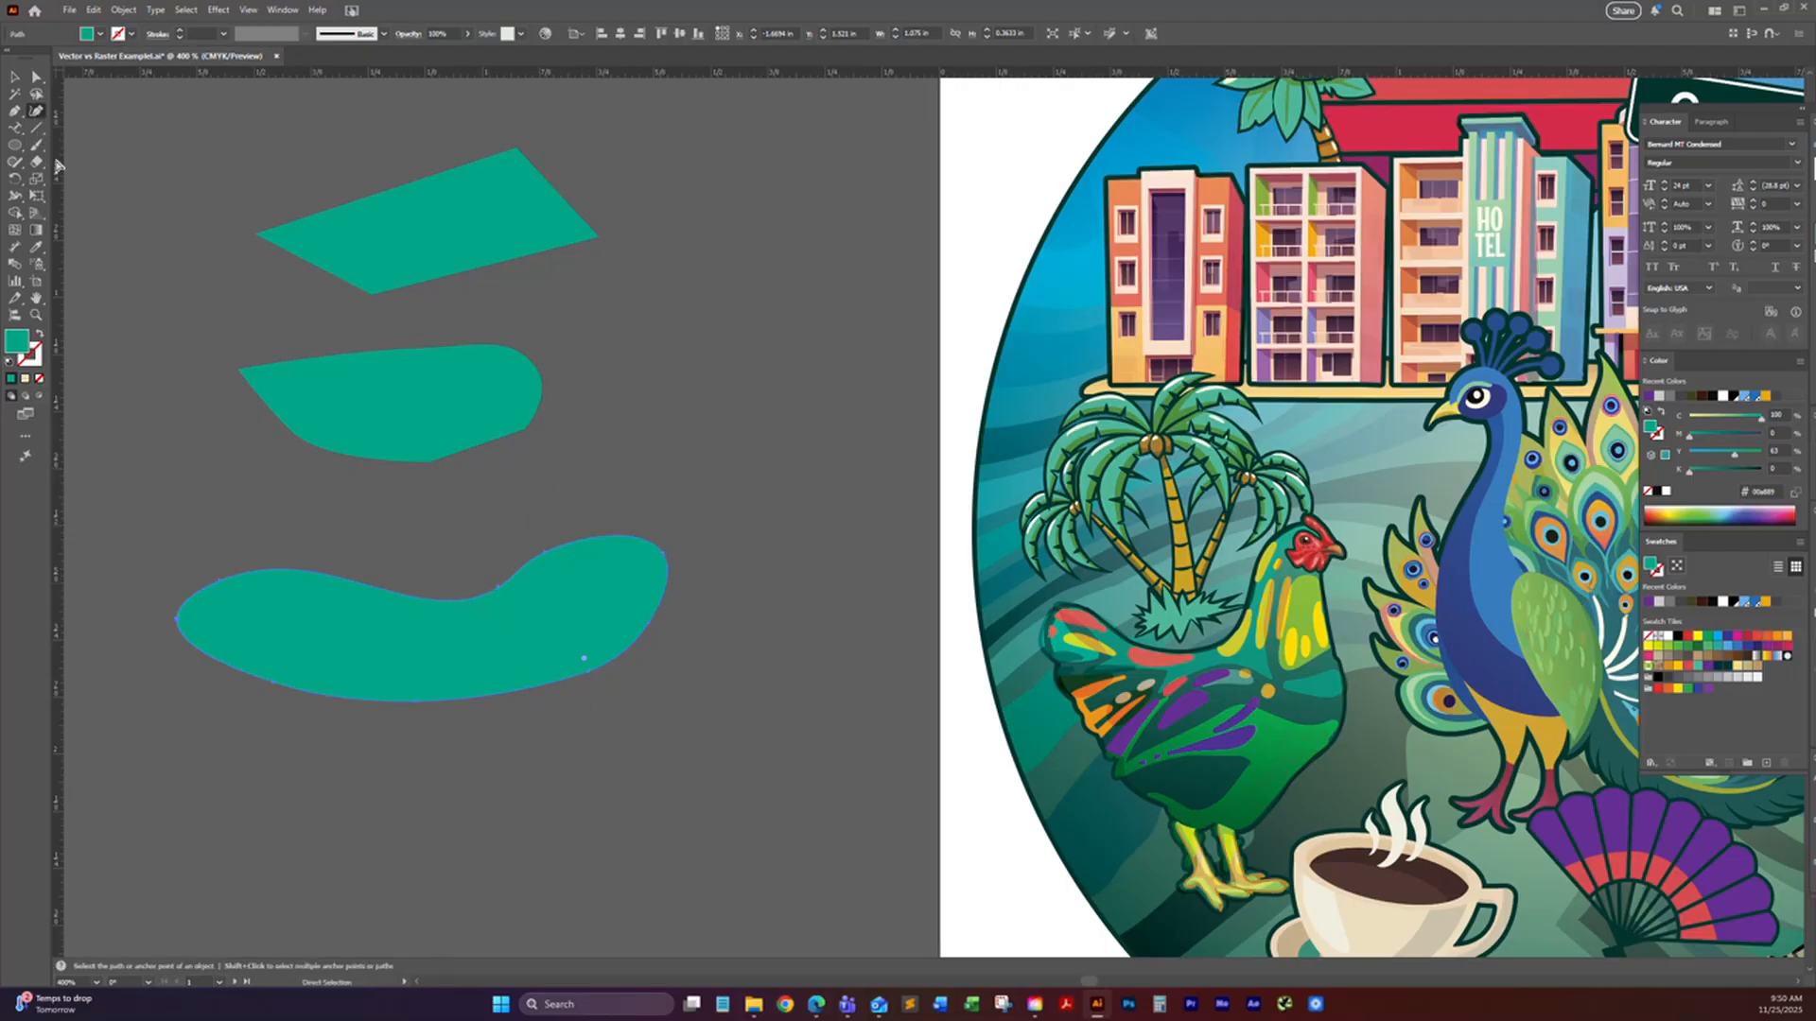
click(36, 110)
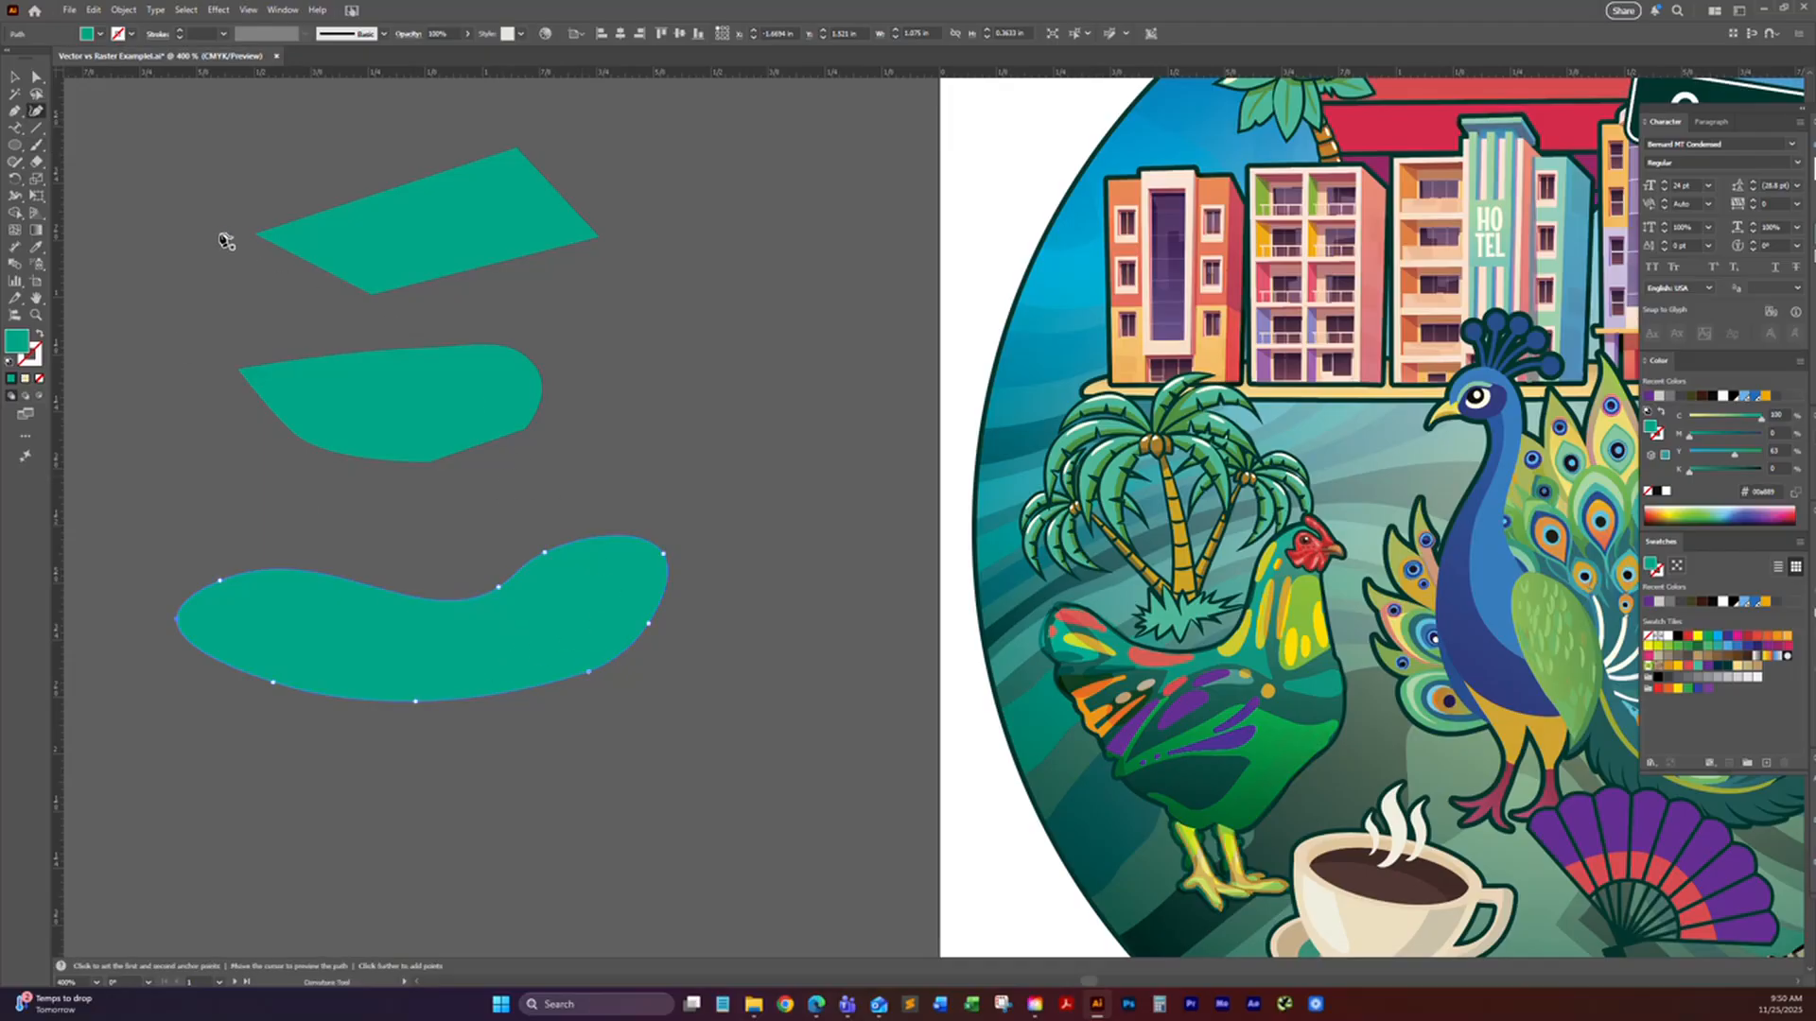
click(14, 77)
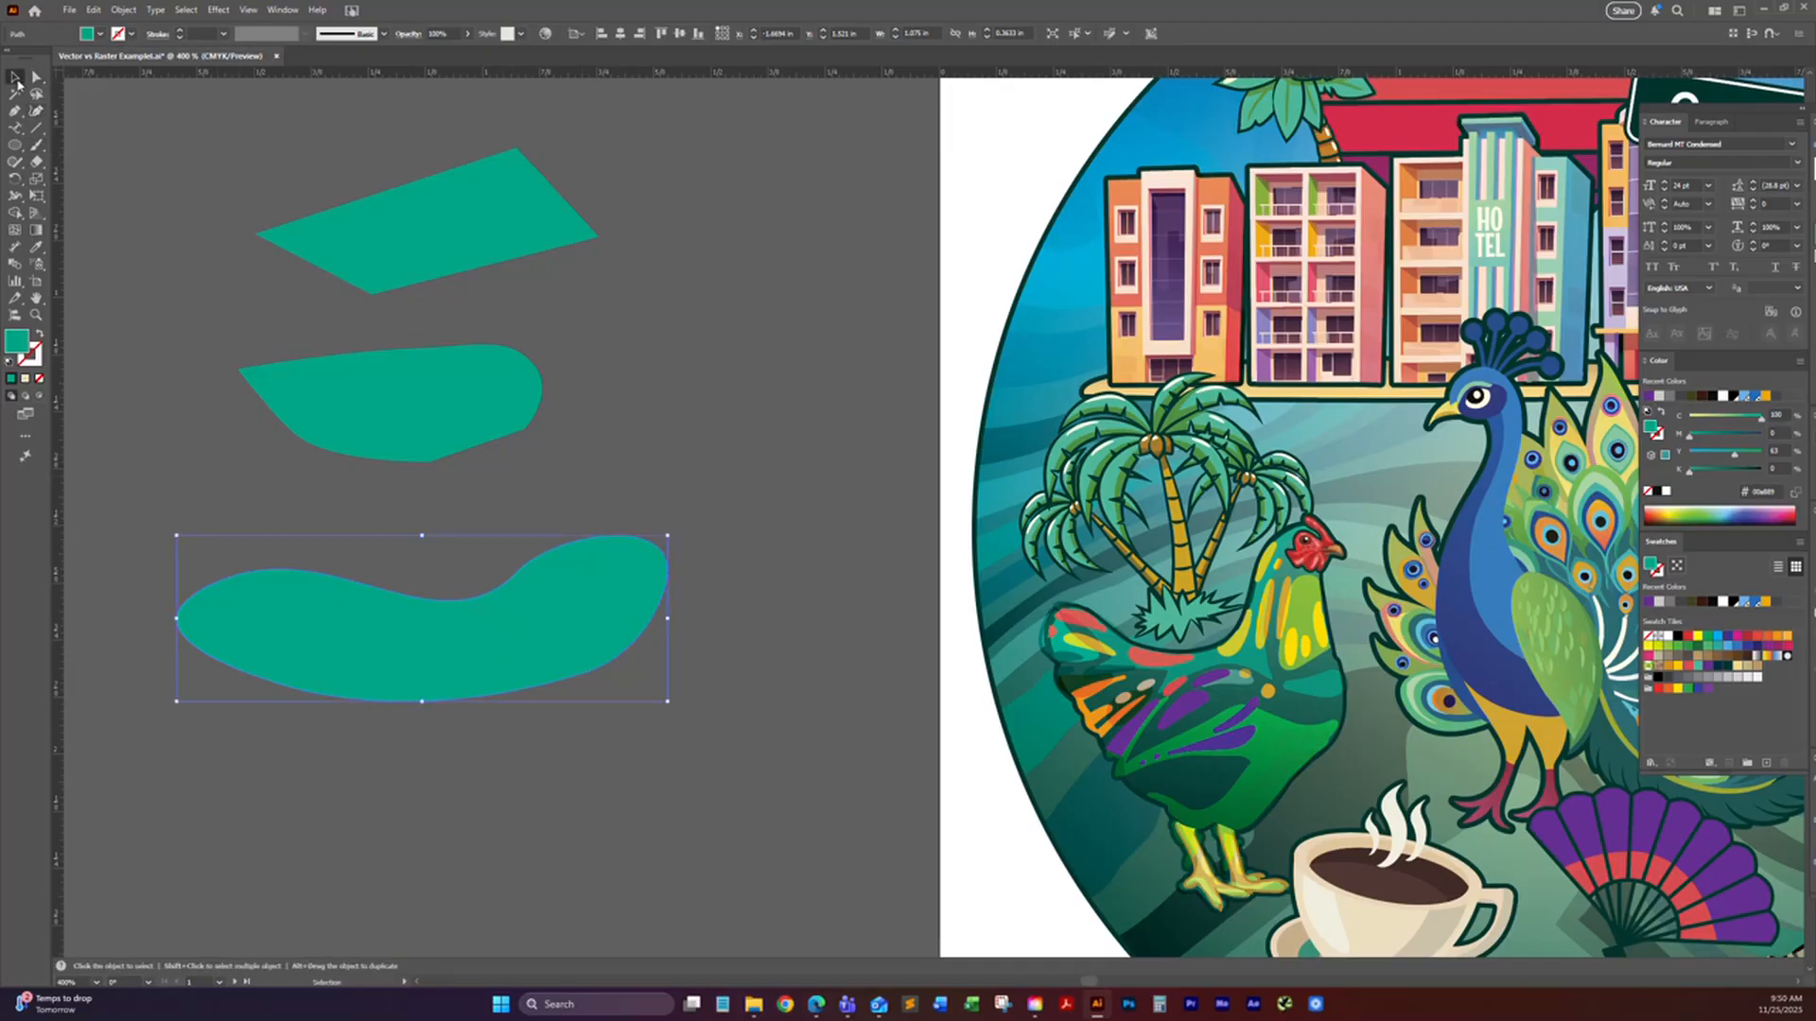
click(17, 133)
click(72, 129)
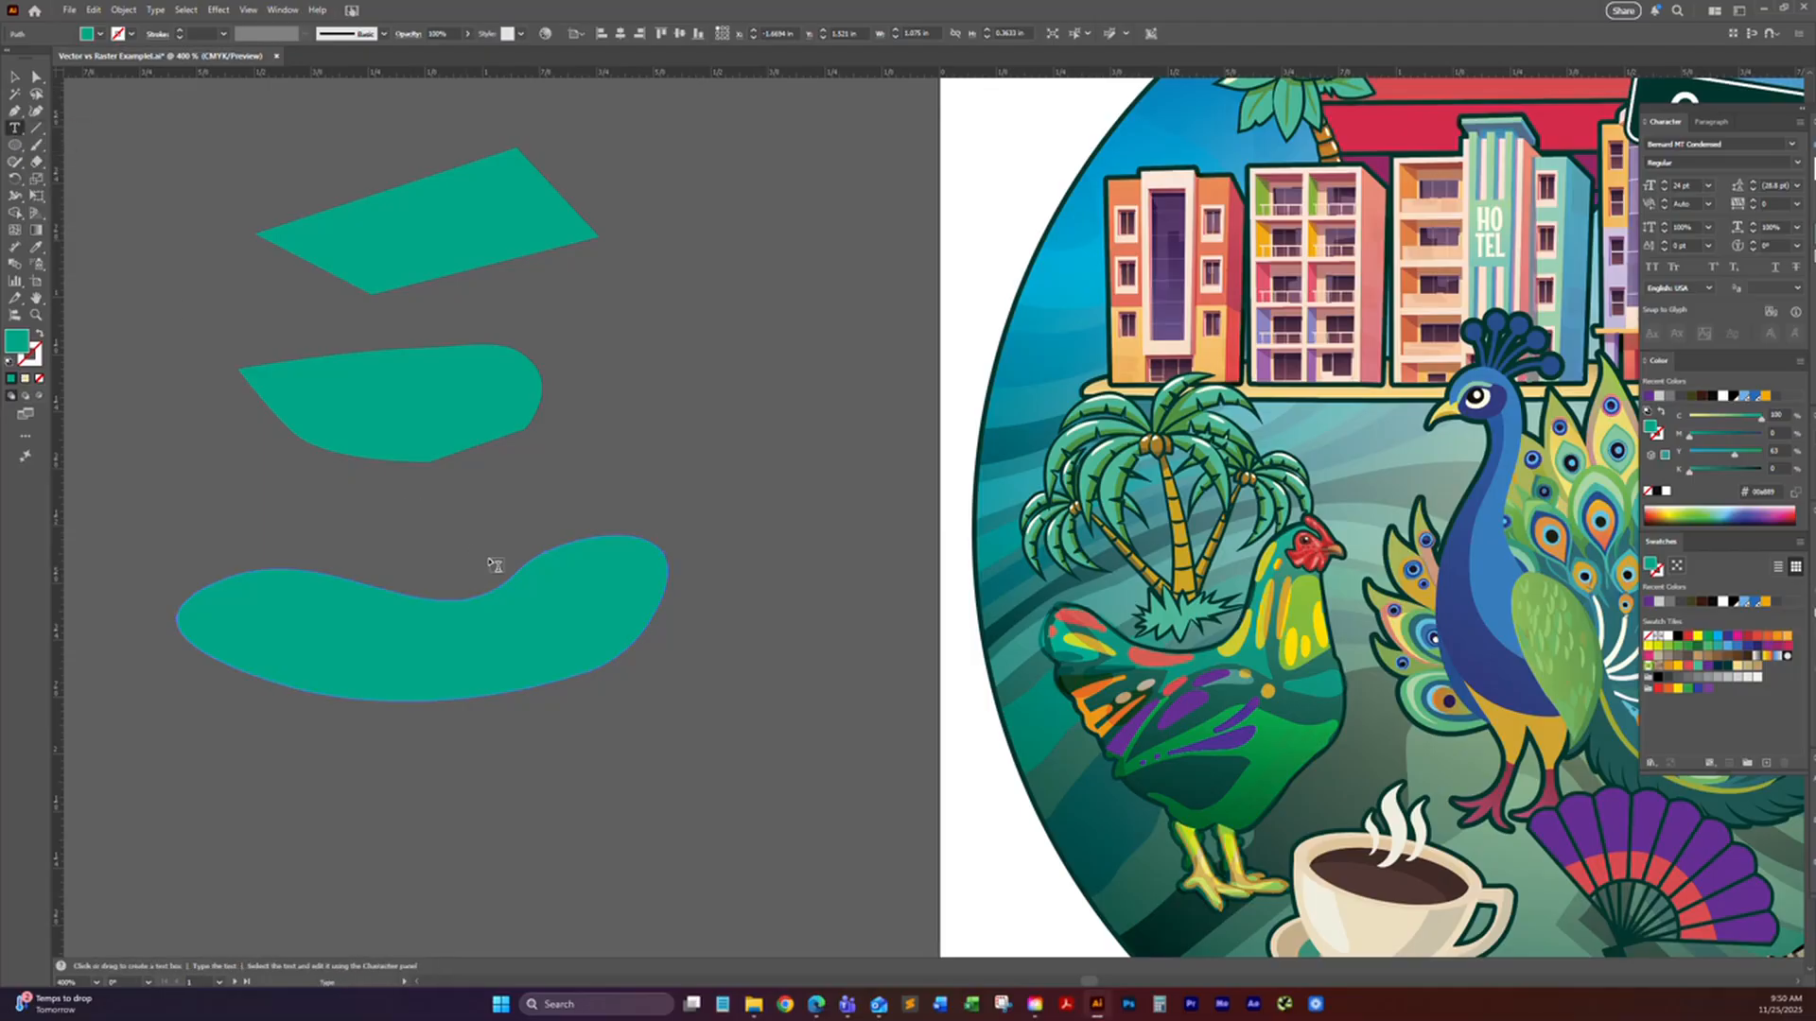
Step: Select all three green practice shapes beside the artboard and delete them
click(14, 76)
drag(294, 185, 478, 791)
key(Delete)
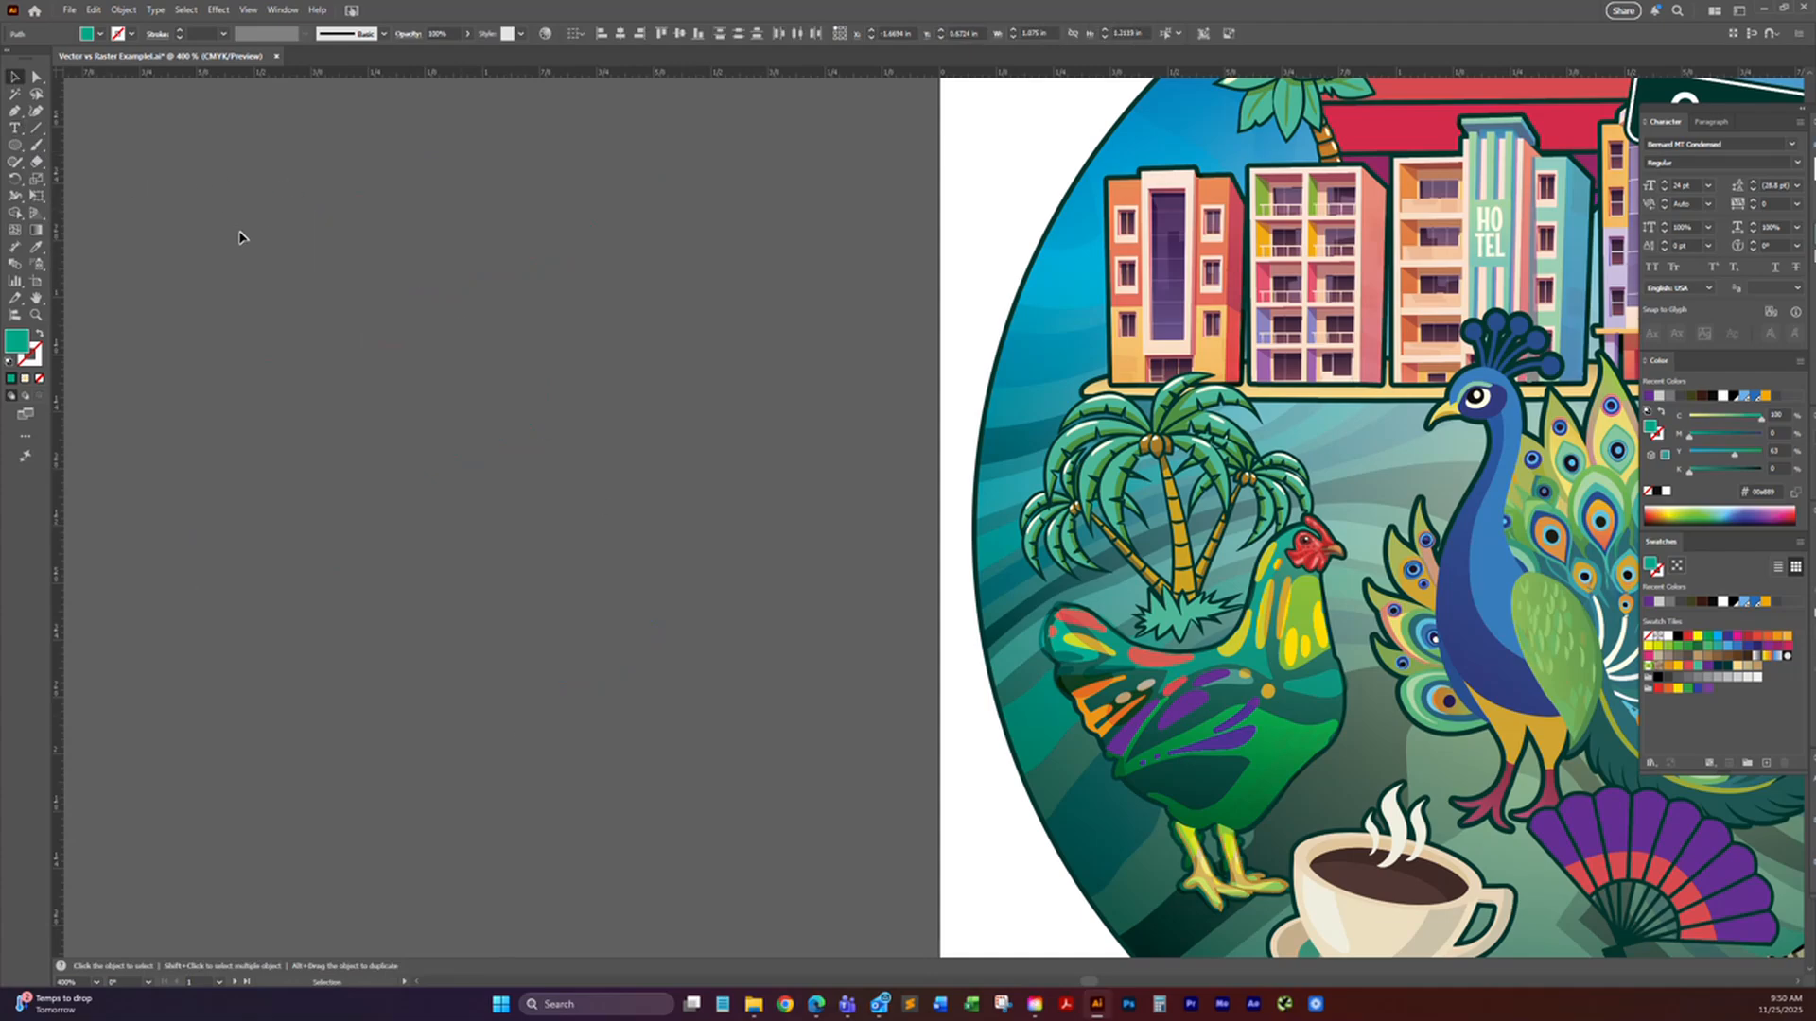
Step: Draw a wide green ellipse about 1.4 in wide and 0.77 in high on the empty area beside the artboard
click(15, 146)
drag(225, 478, 778, 798)
drag(855, 825, 860, 829)
Step: Place a line of point type with the placeholder text above the green ellipse and shift it down and to the left
click(15, 130)
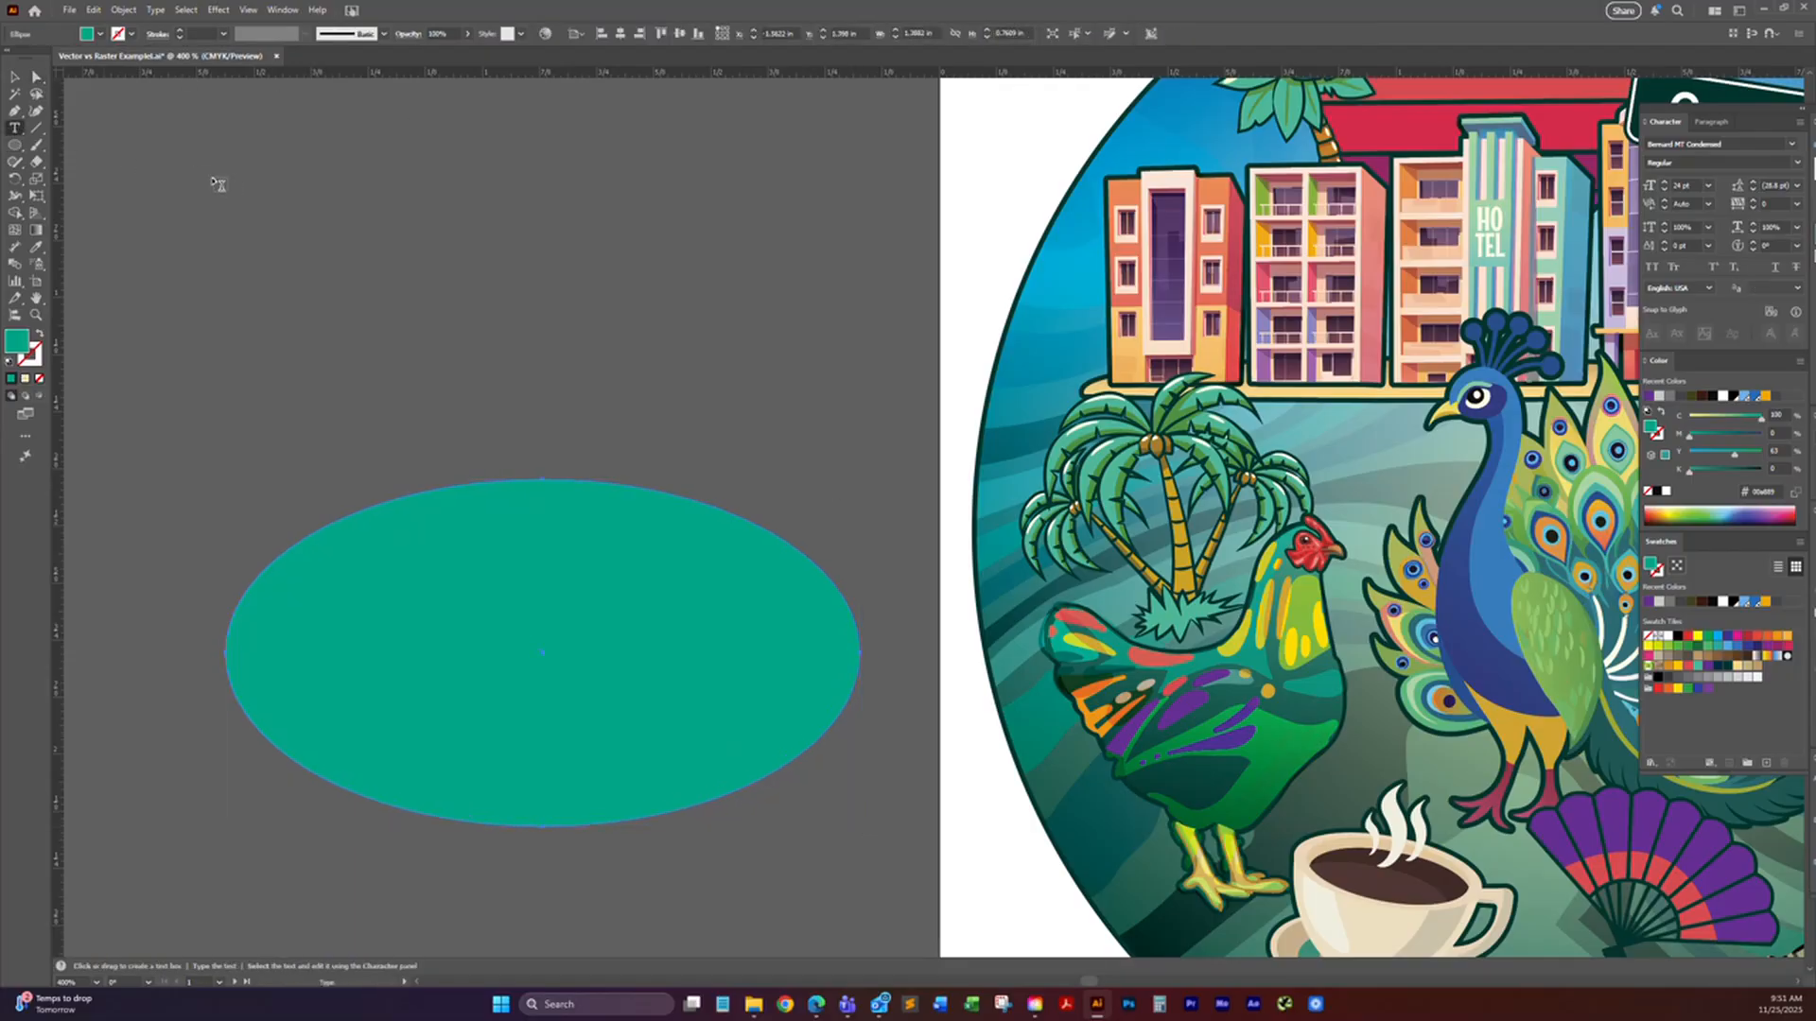
key(v)
click(16, 131)
click(297, 150)
scroll(357, 262, up, 2)
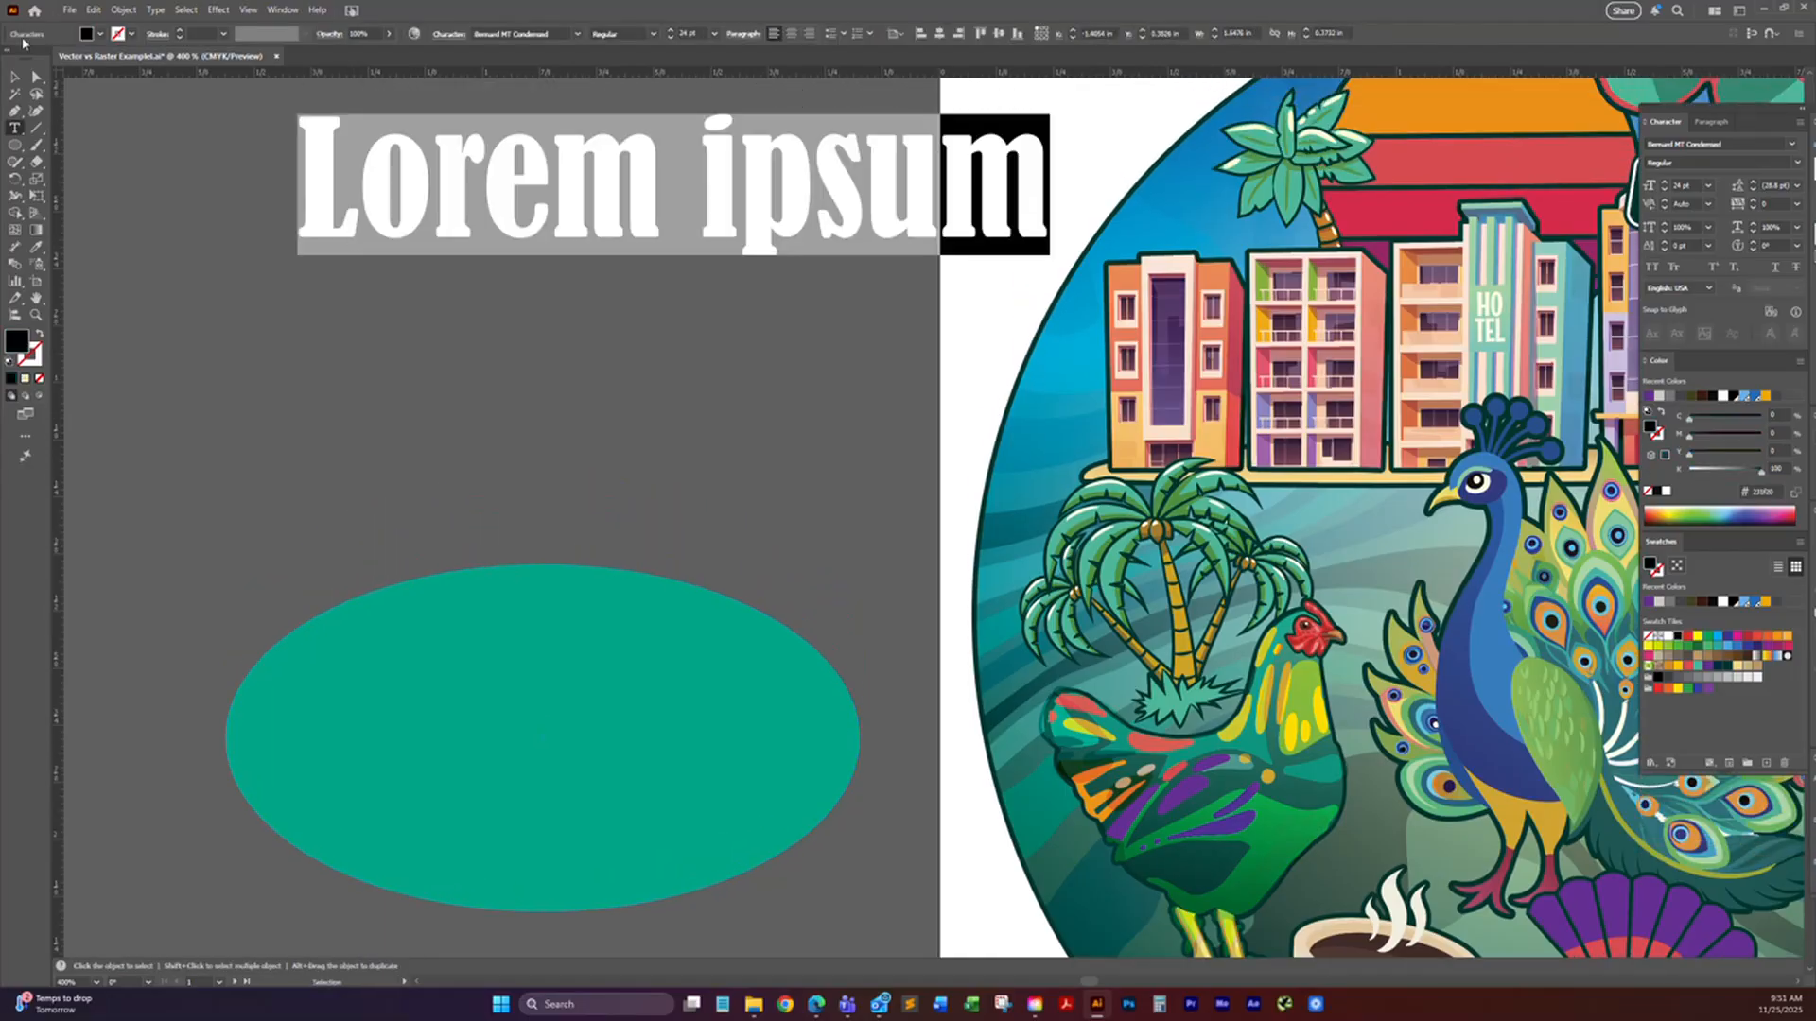
click(15, 77)
drag(511, 224, 433, 292)
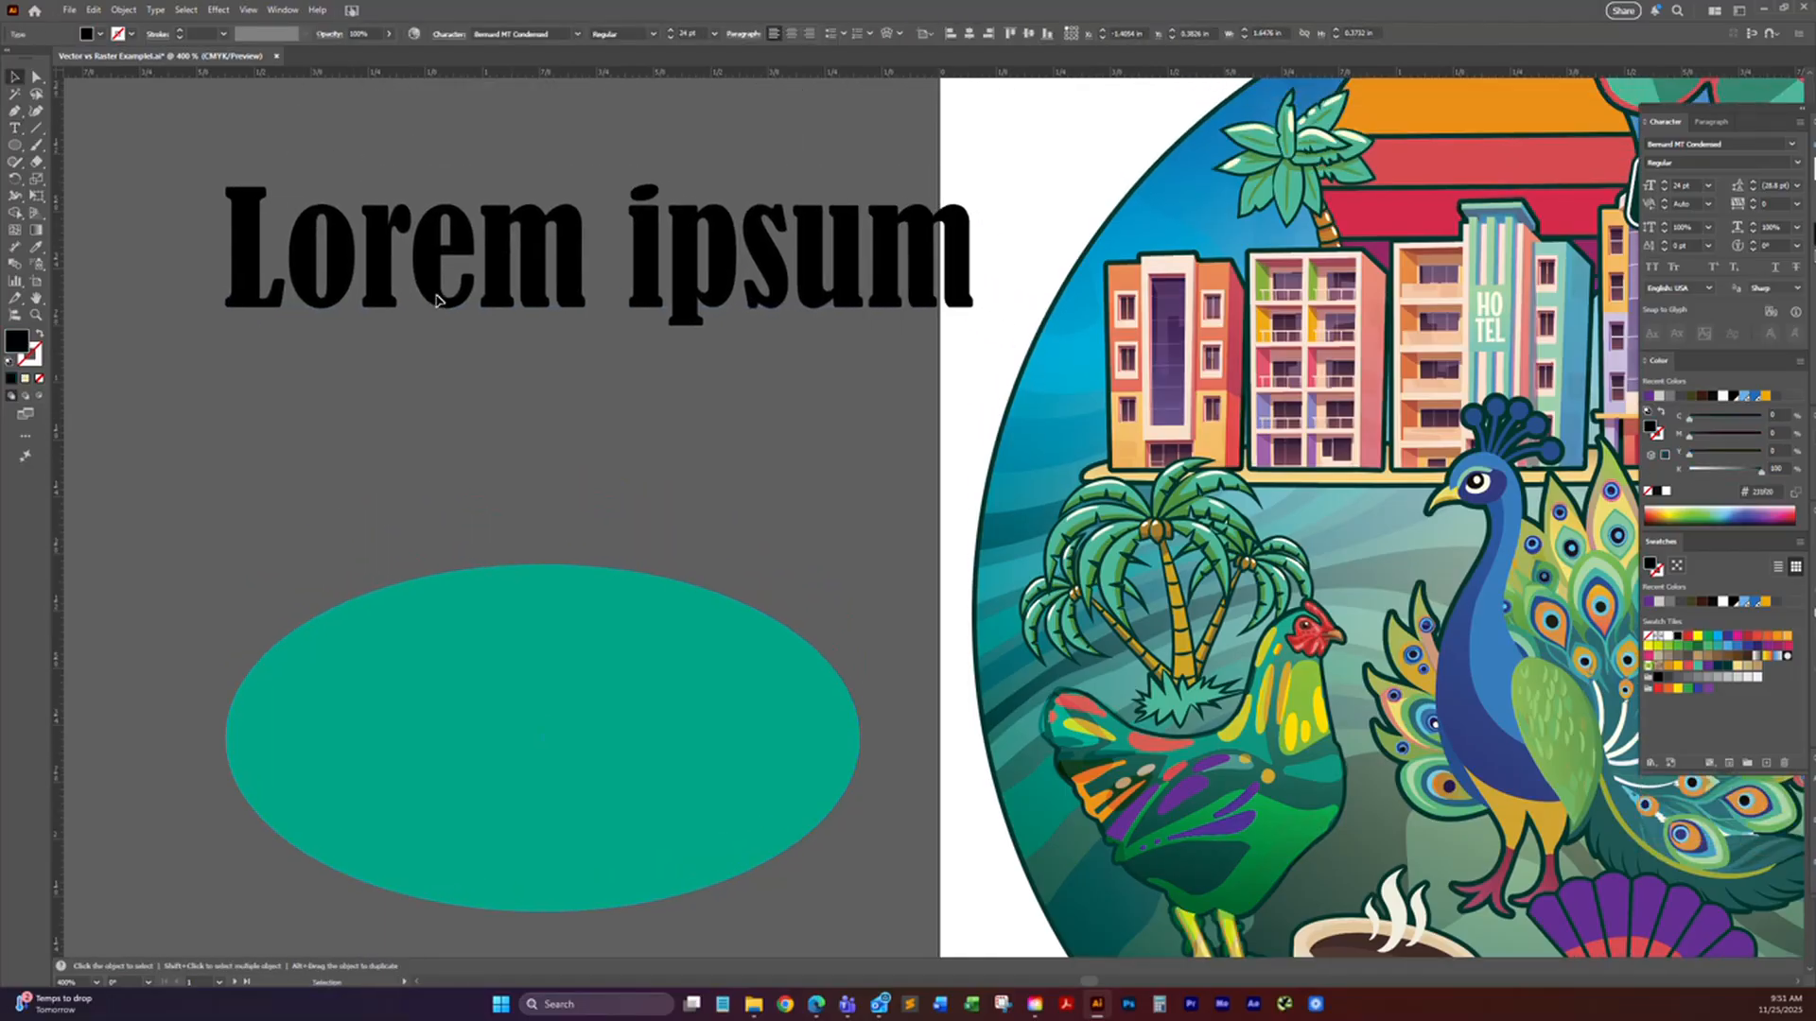
Step: Replace the placeholder line with "LogoJET" and move it slightly up and to the right, centred above the ellipse
key(t)
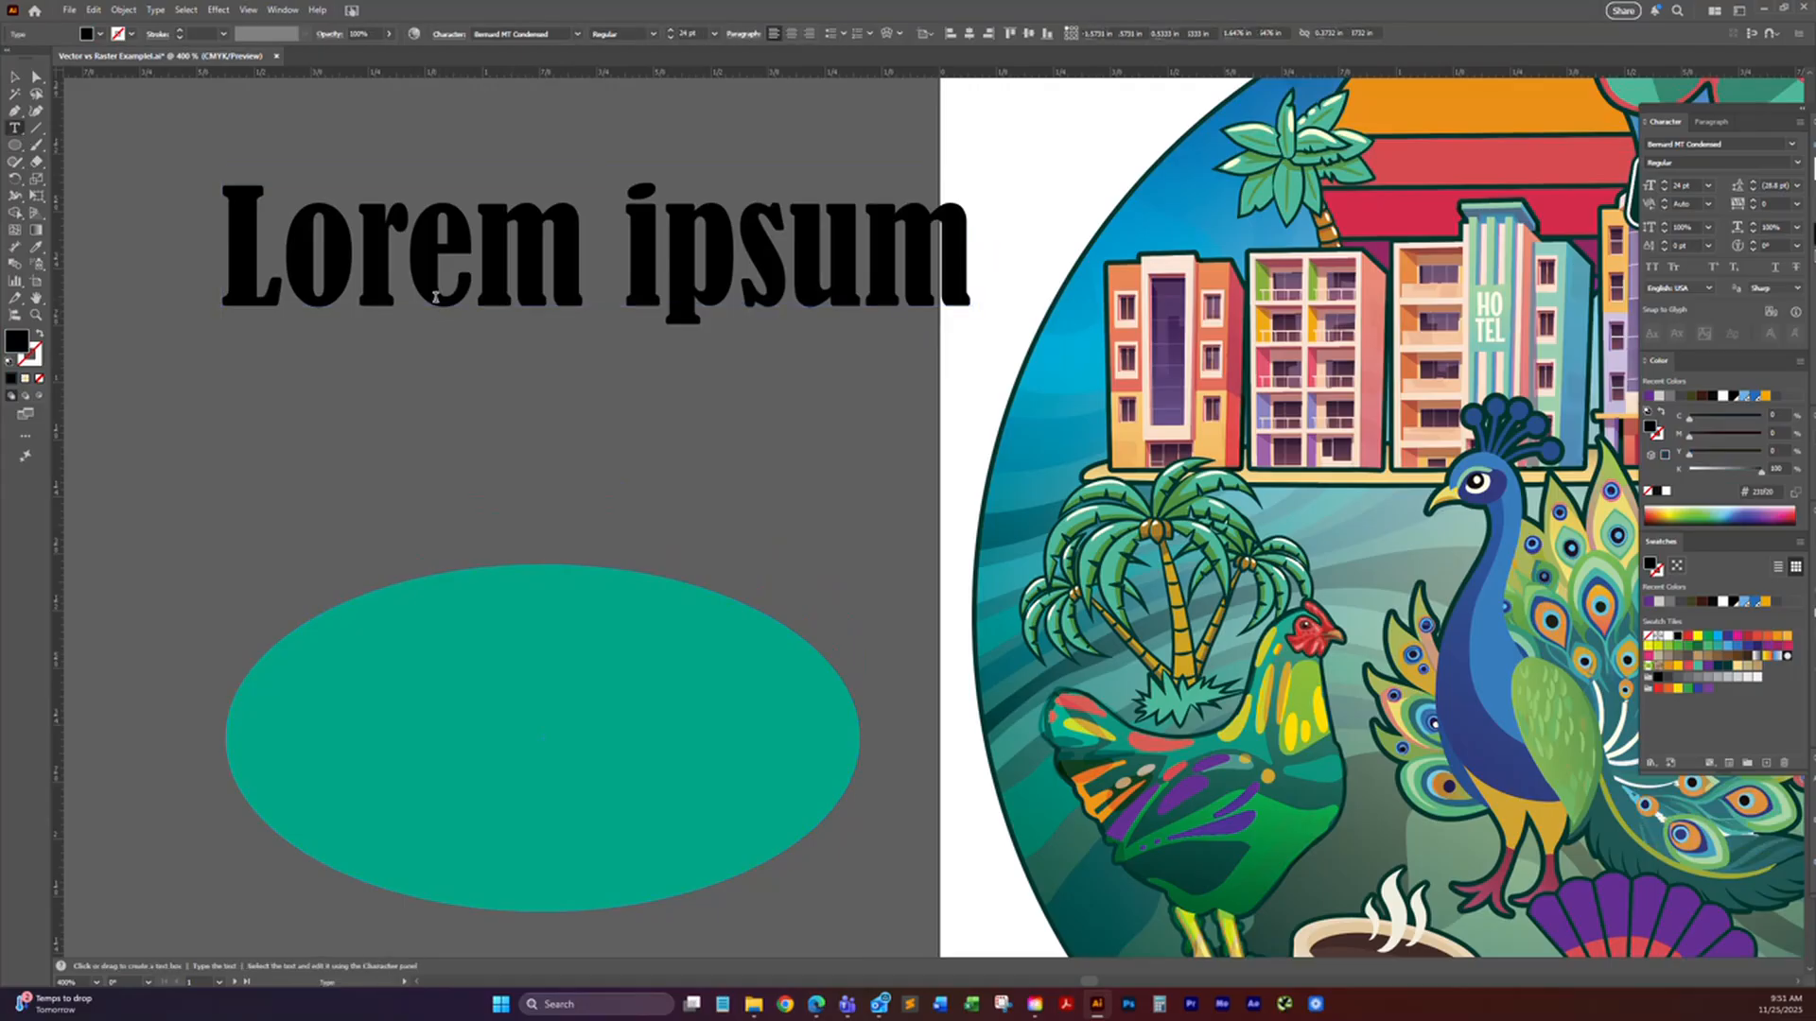
triple_click(435, 298)
key(ctrl+c)
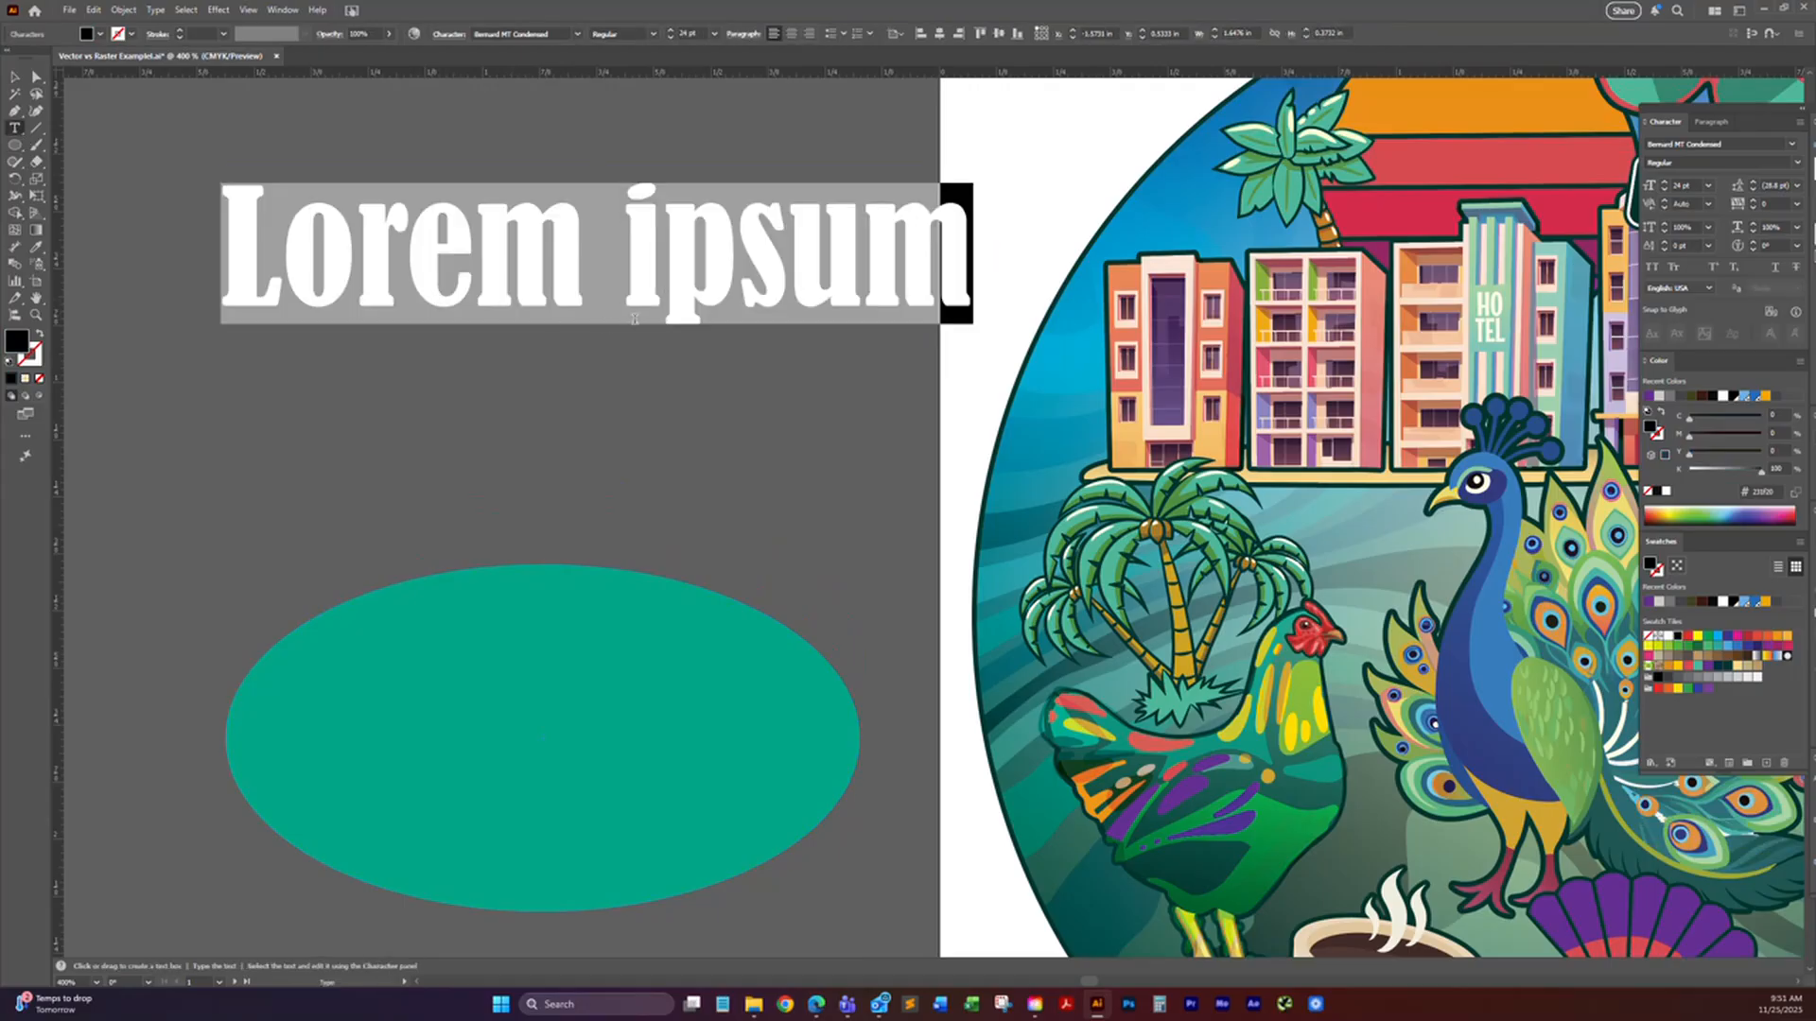
text(LogoJET)
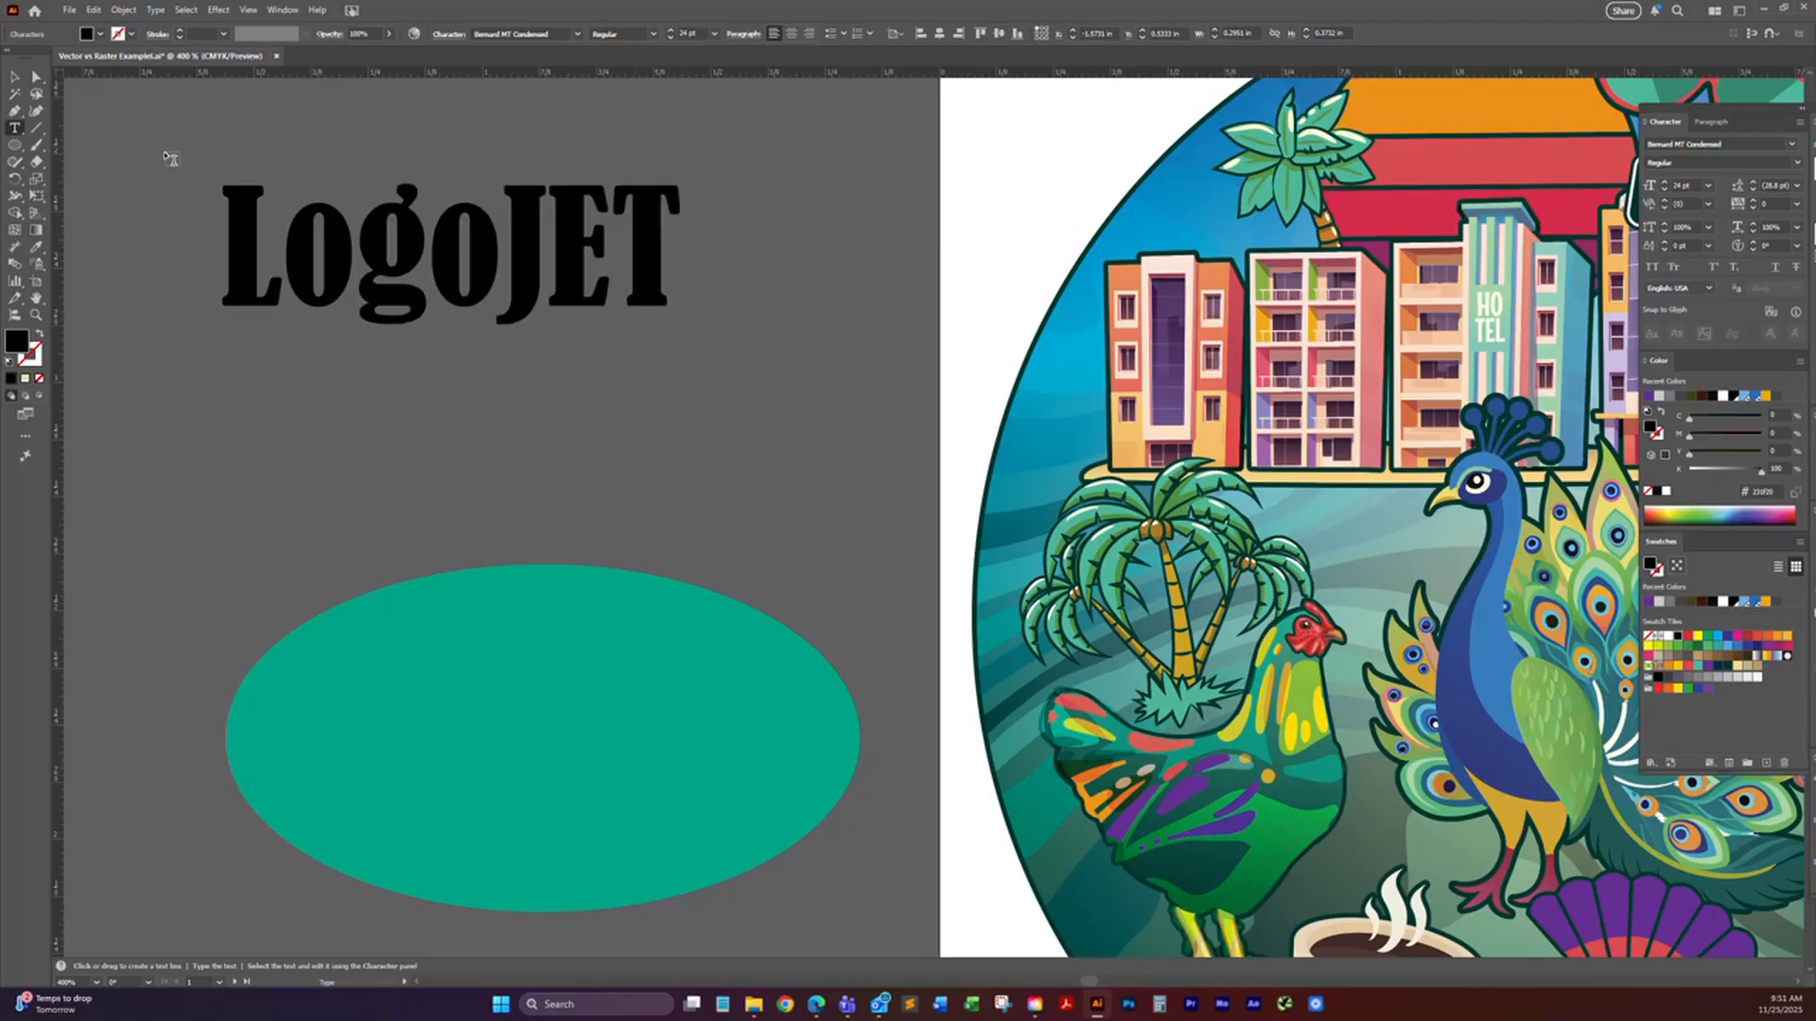
click(14, 76)
drag(596, 307, 679, 291)
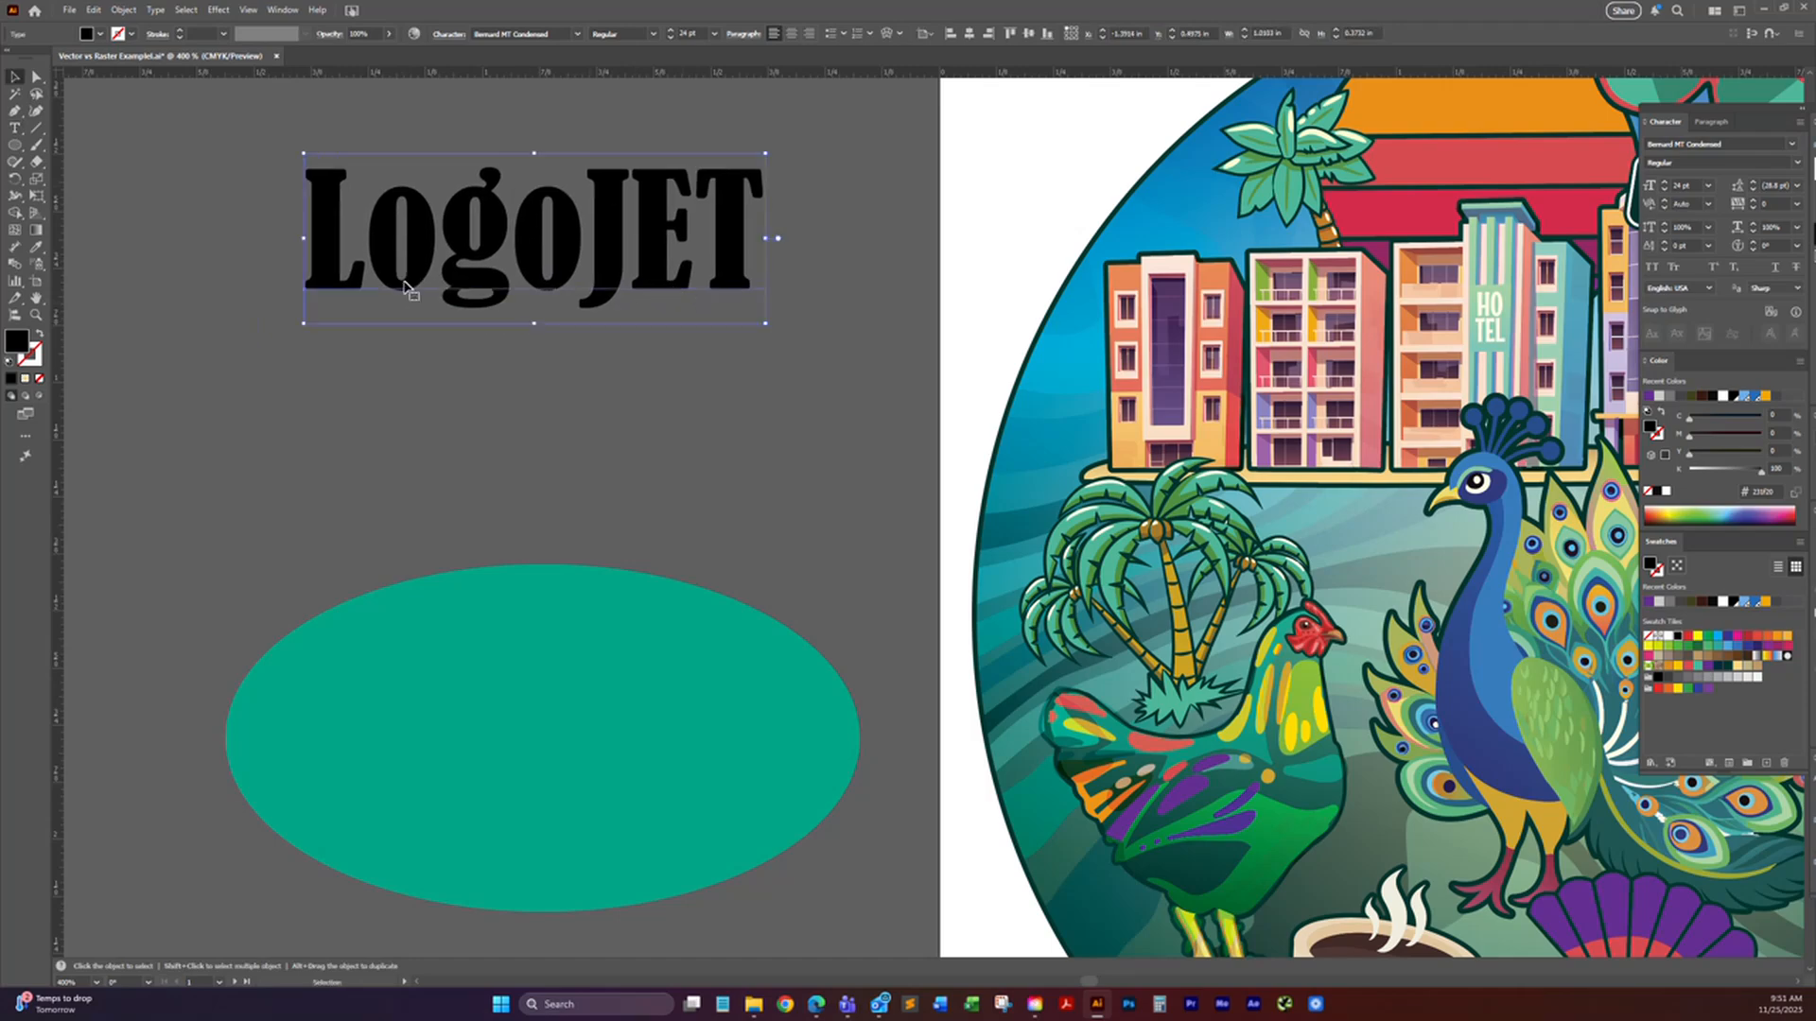
Step: Create an area type box about 1.1 in wide and 0.76 in high below "LogoJET" and reduce its placeholder text to 4 pt
click(14, 128)
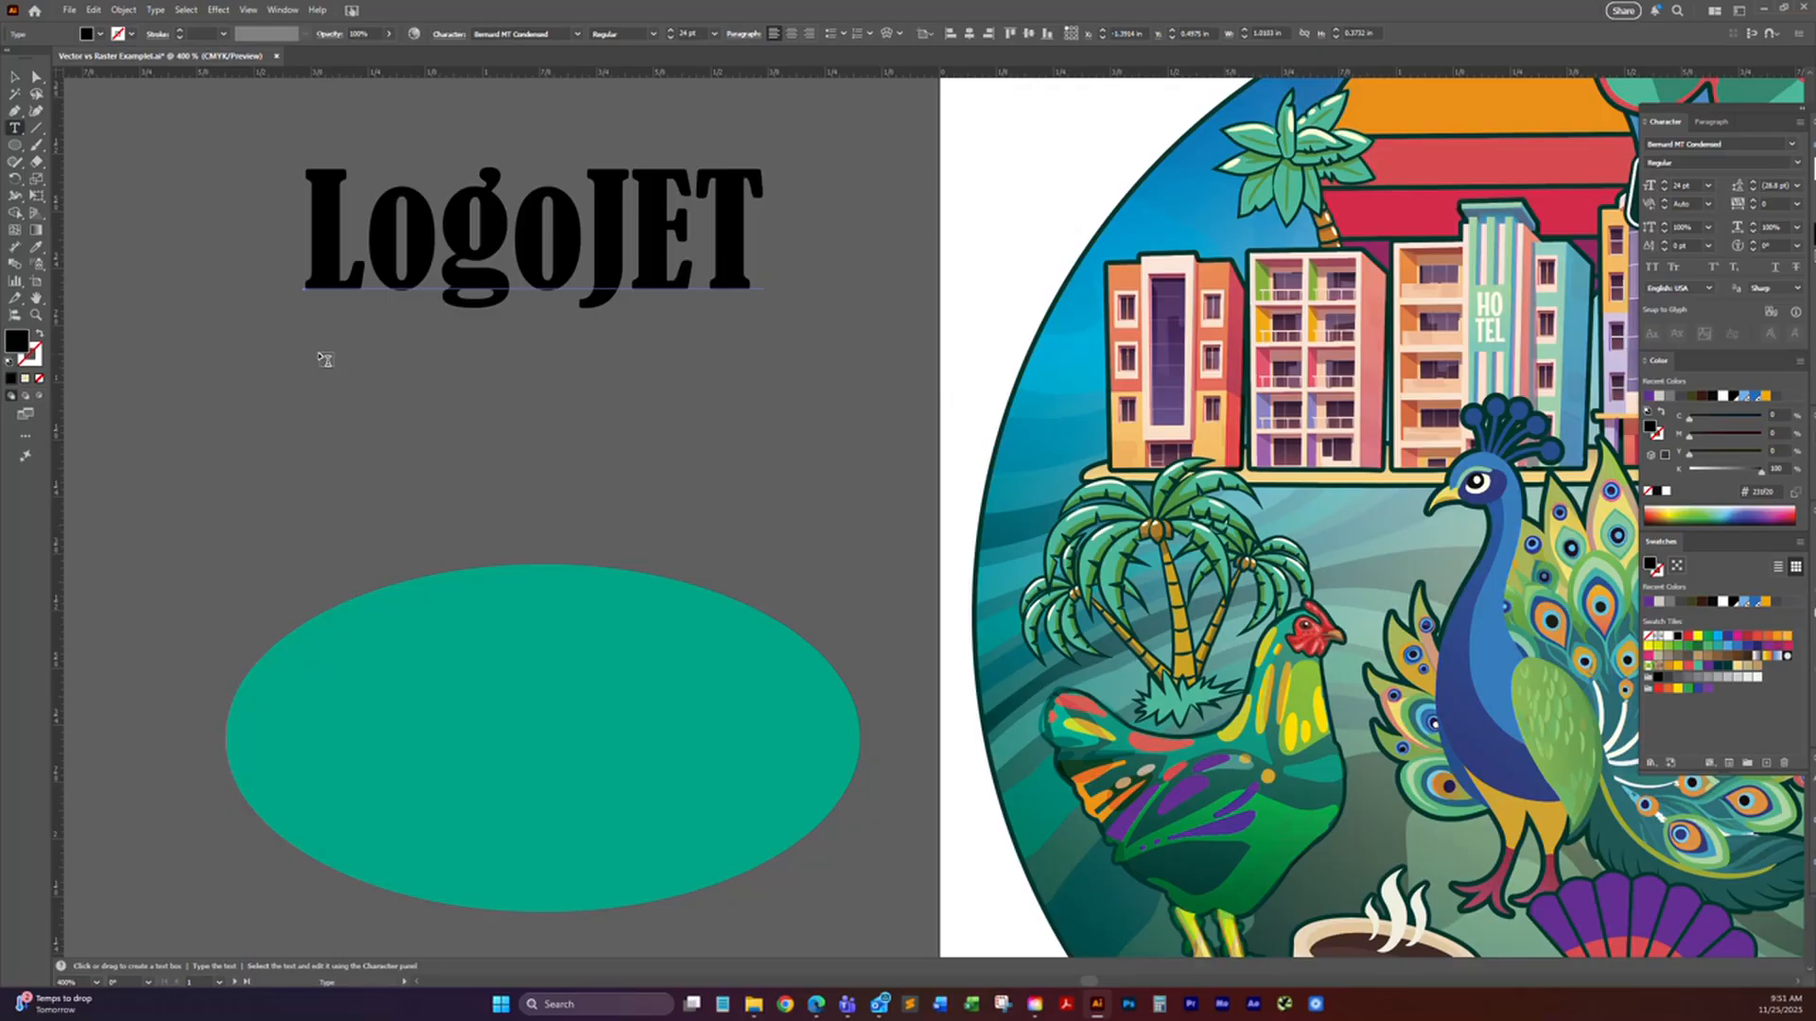
drag(308, 347, 817, 696)
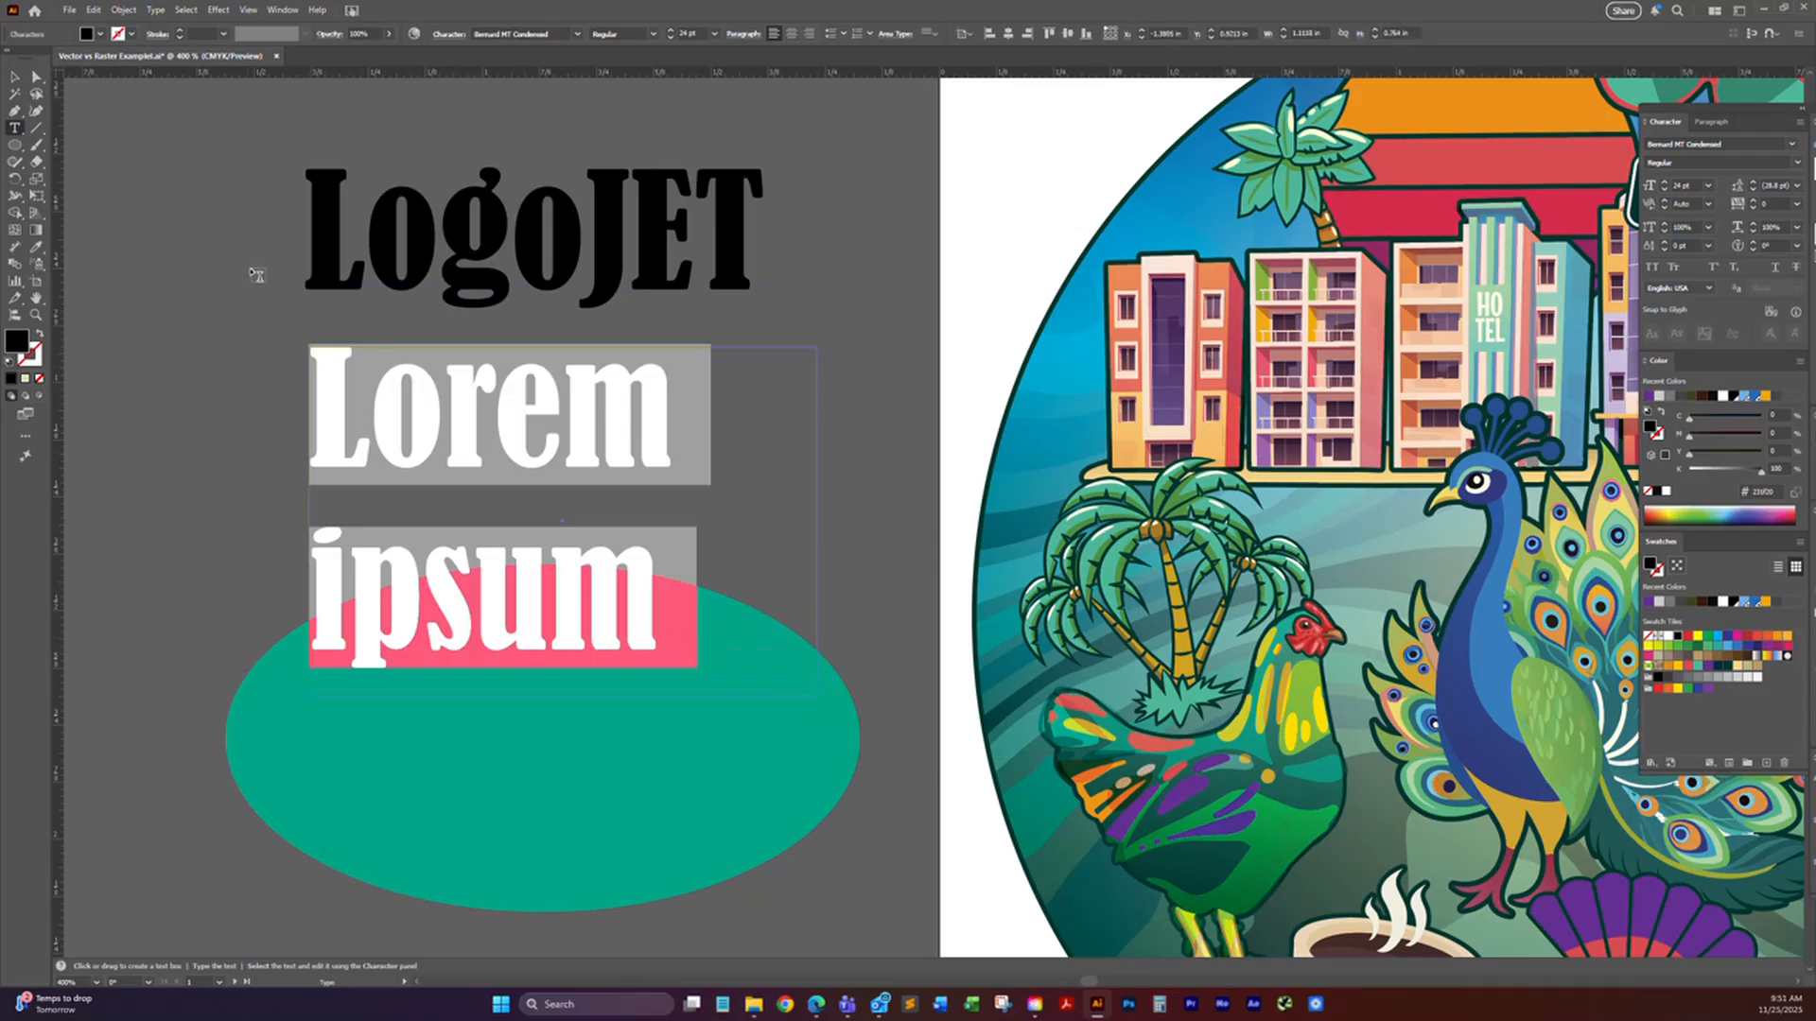
key(ctrl+shift+comma)
key(ctrl+shift+comma)
key(ctrl+shift+comma)
key(ctrl+shift+comma)
key(ctrl+shift+comma)
key(ctrl+shift+comma)
key(ctrl+shift+comma)
key(ctrl+shift+comma)
key(ctrl+shift+comma)
key(ctrl+shift+comma)
key(ctrl+shift+comma)
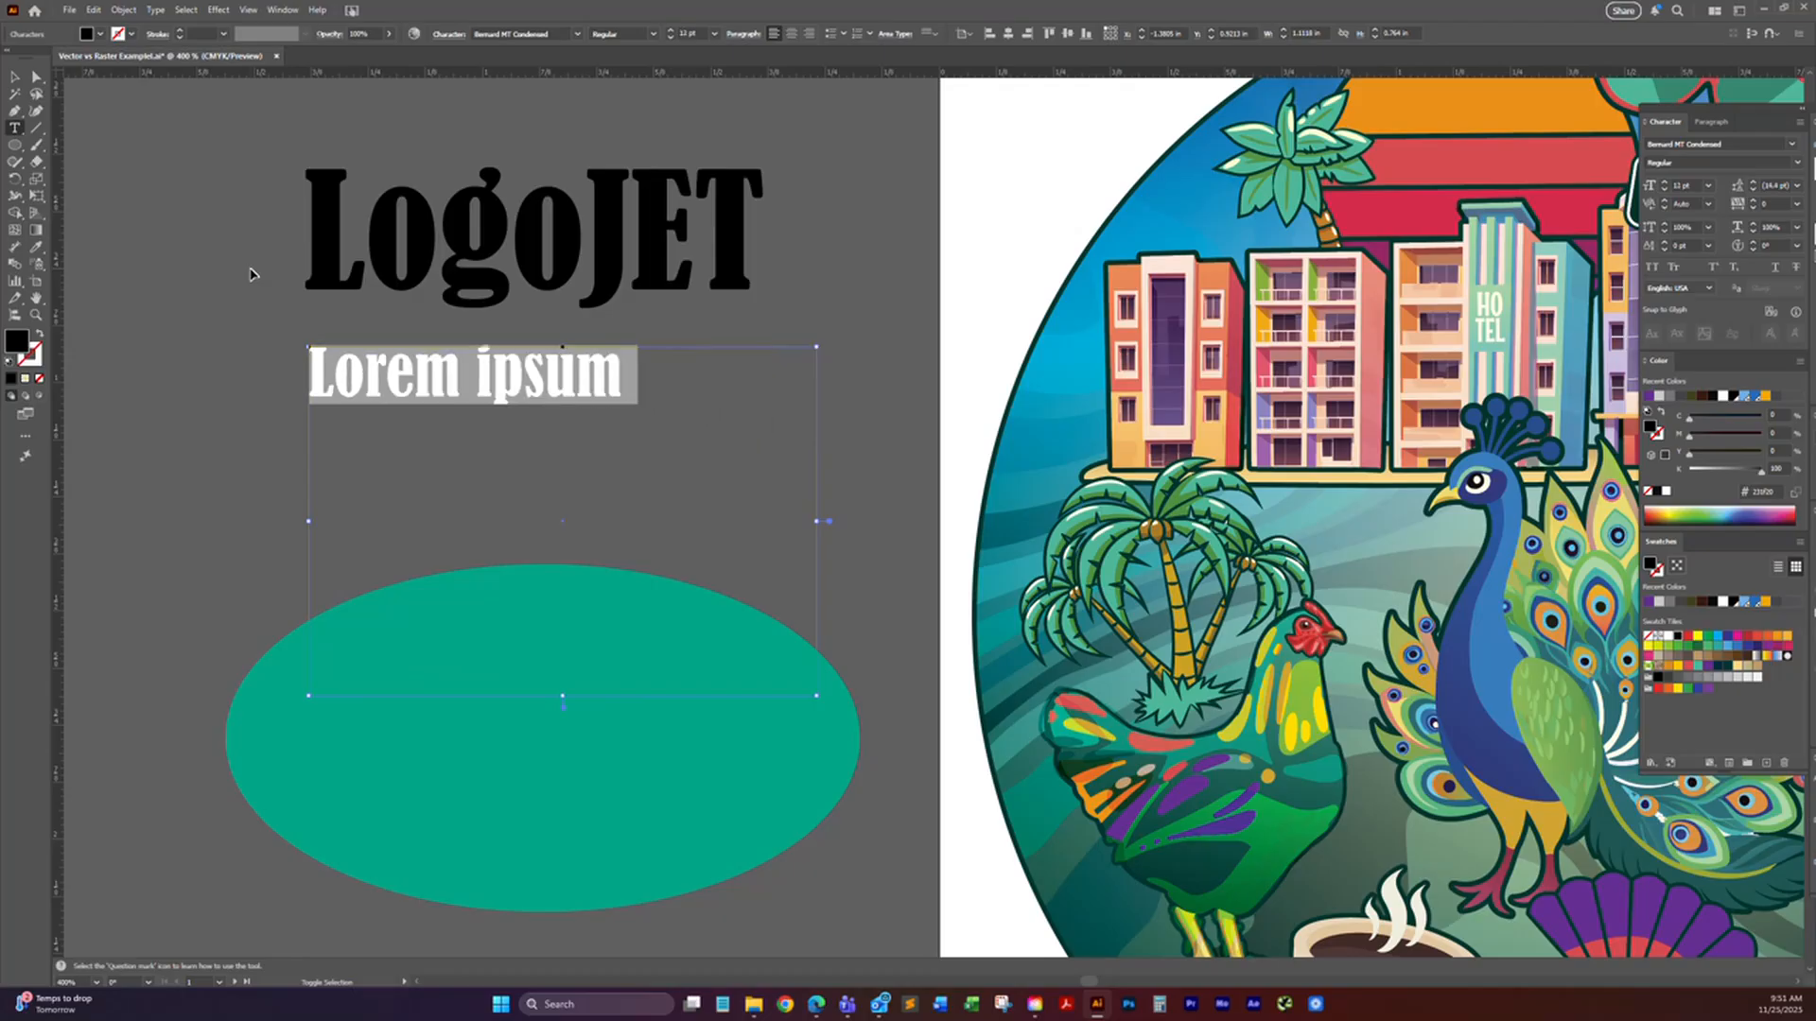
key(Escape)
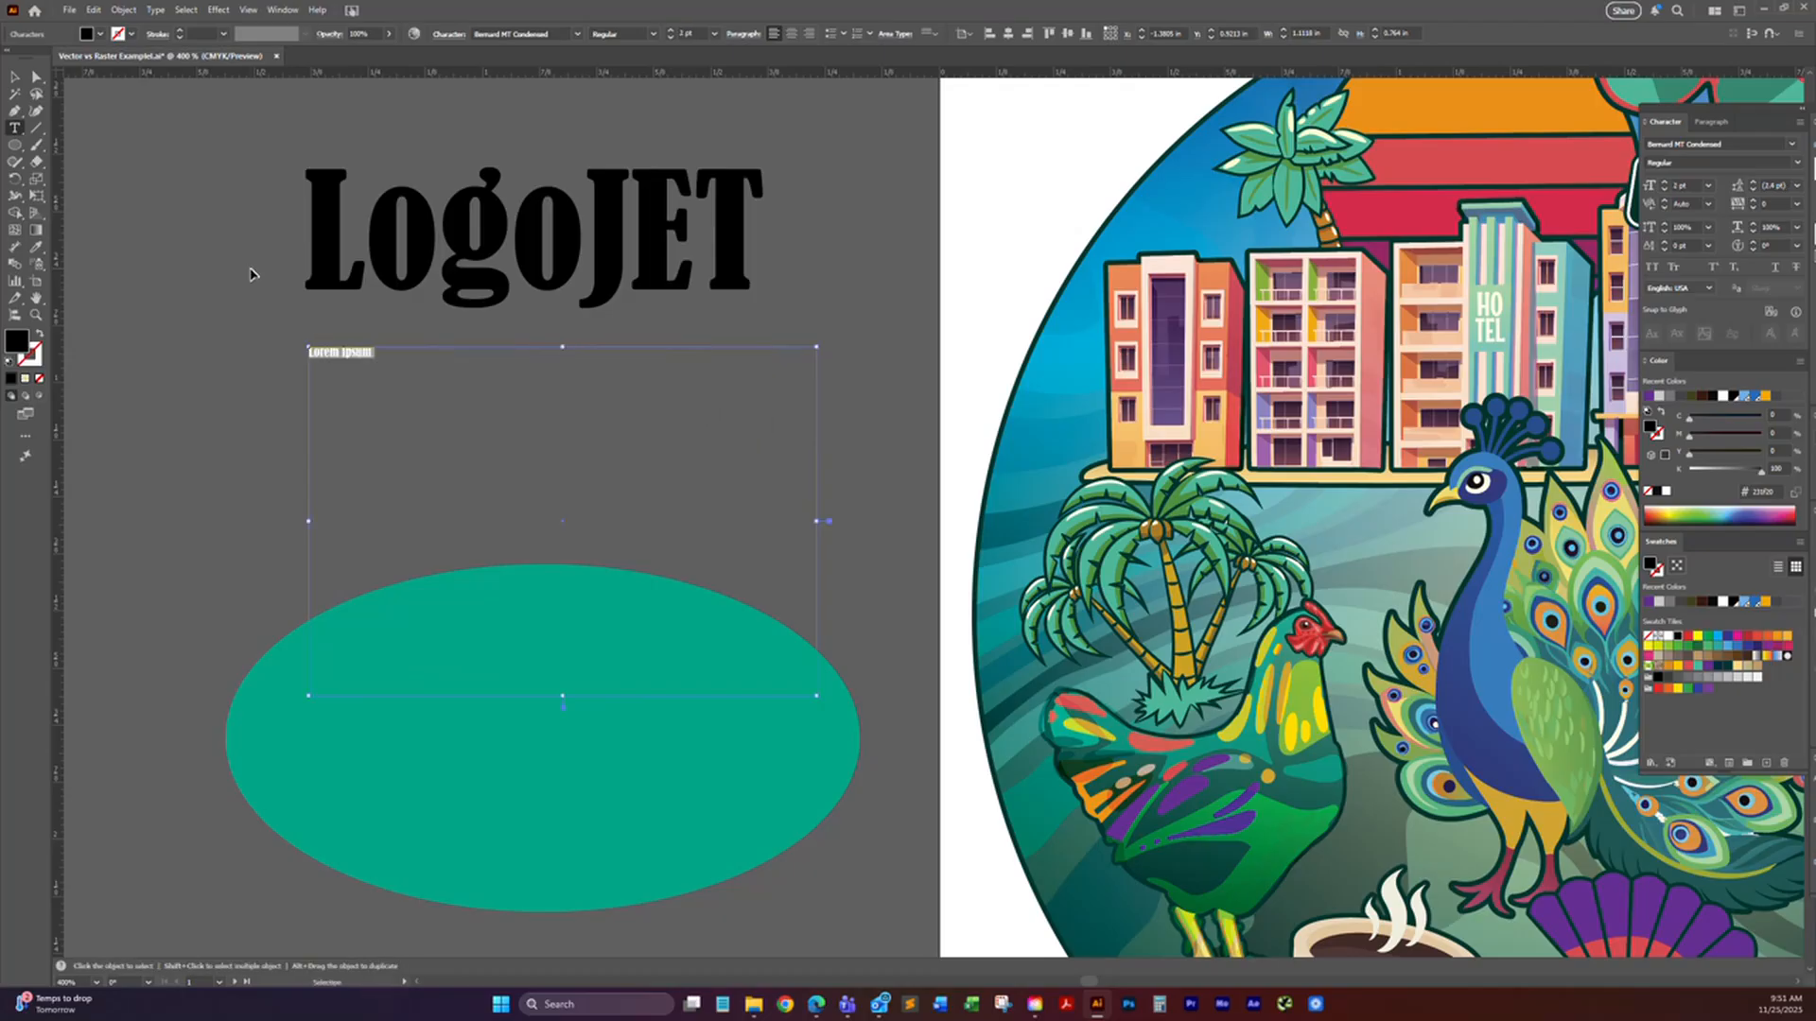
key(ctrl+z)
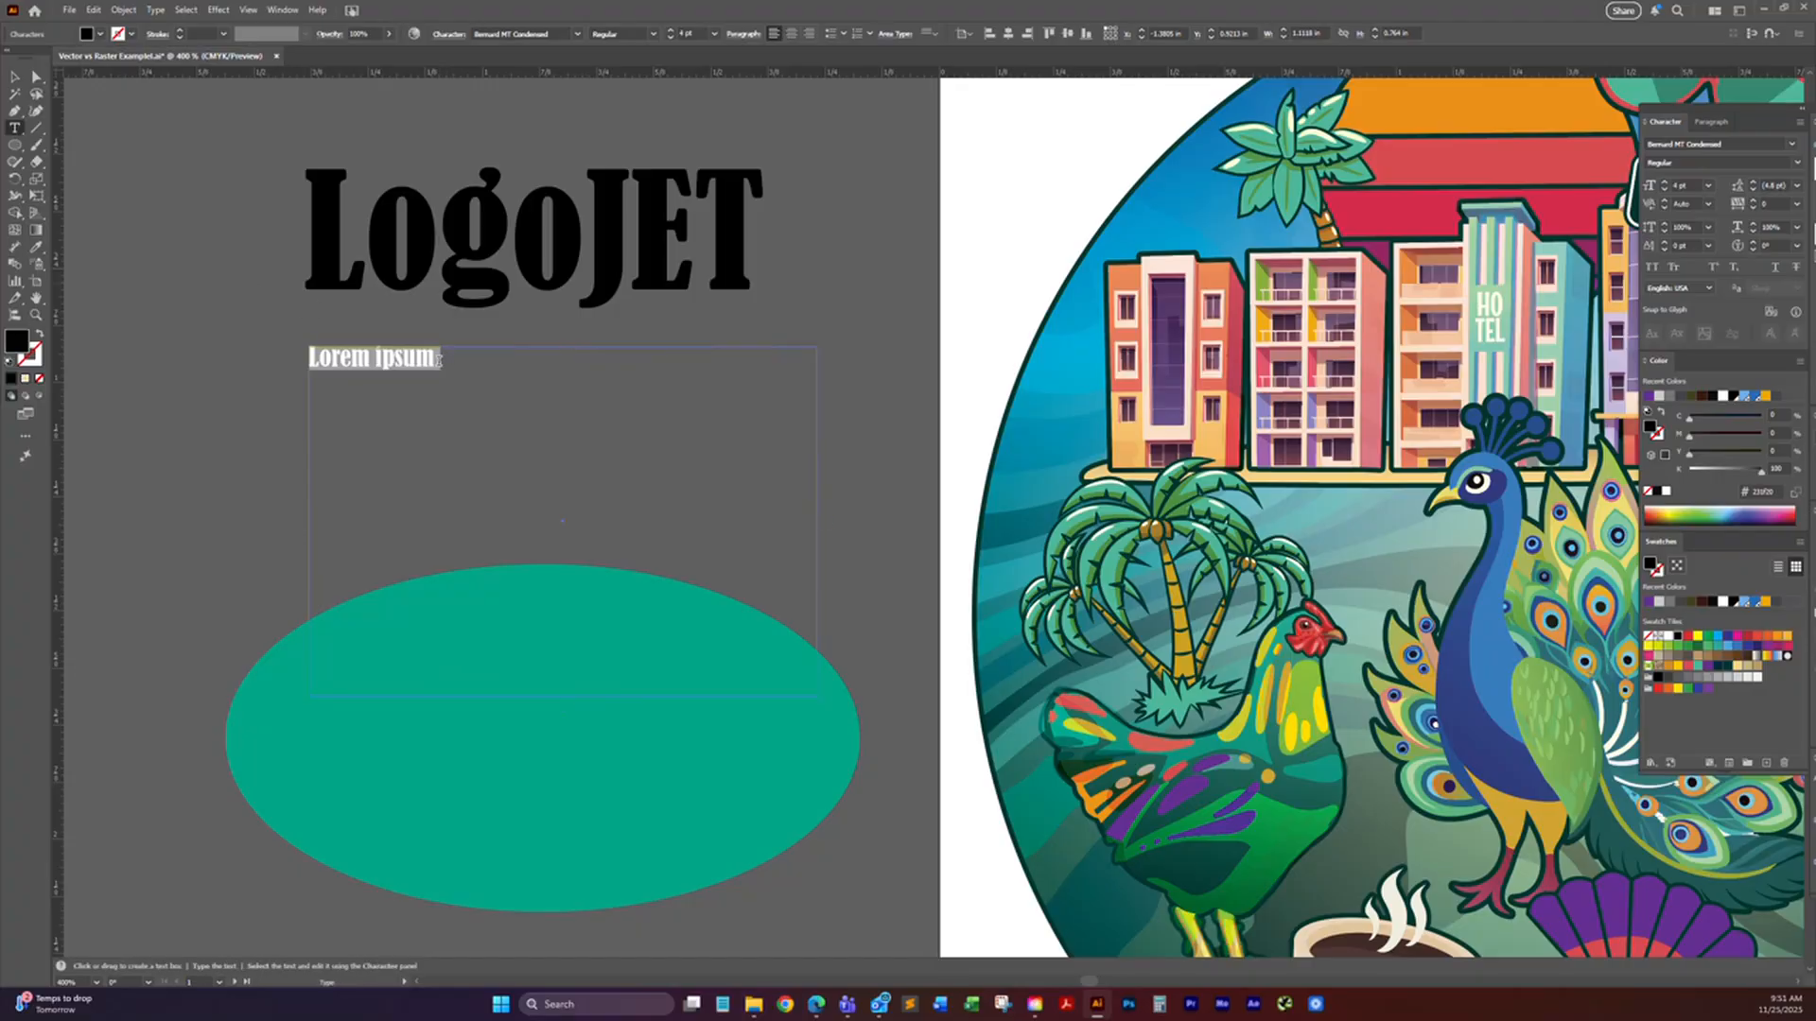
Step: Fill the area type box with repeated copies of "Lorem ipsum" until the text wraps over ten lines
key(Escape)
key(ctrl+v)
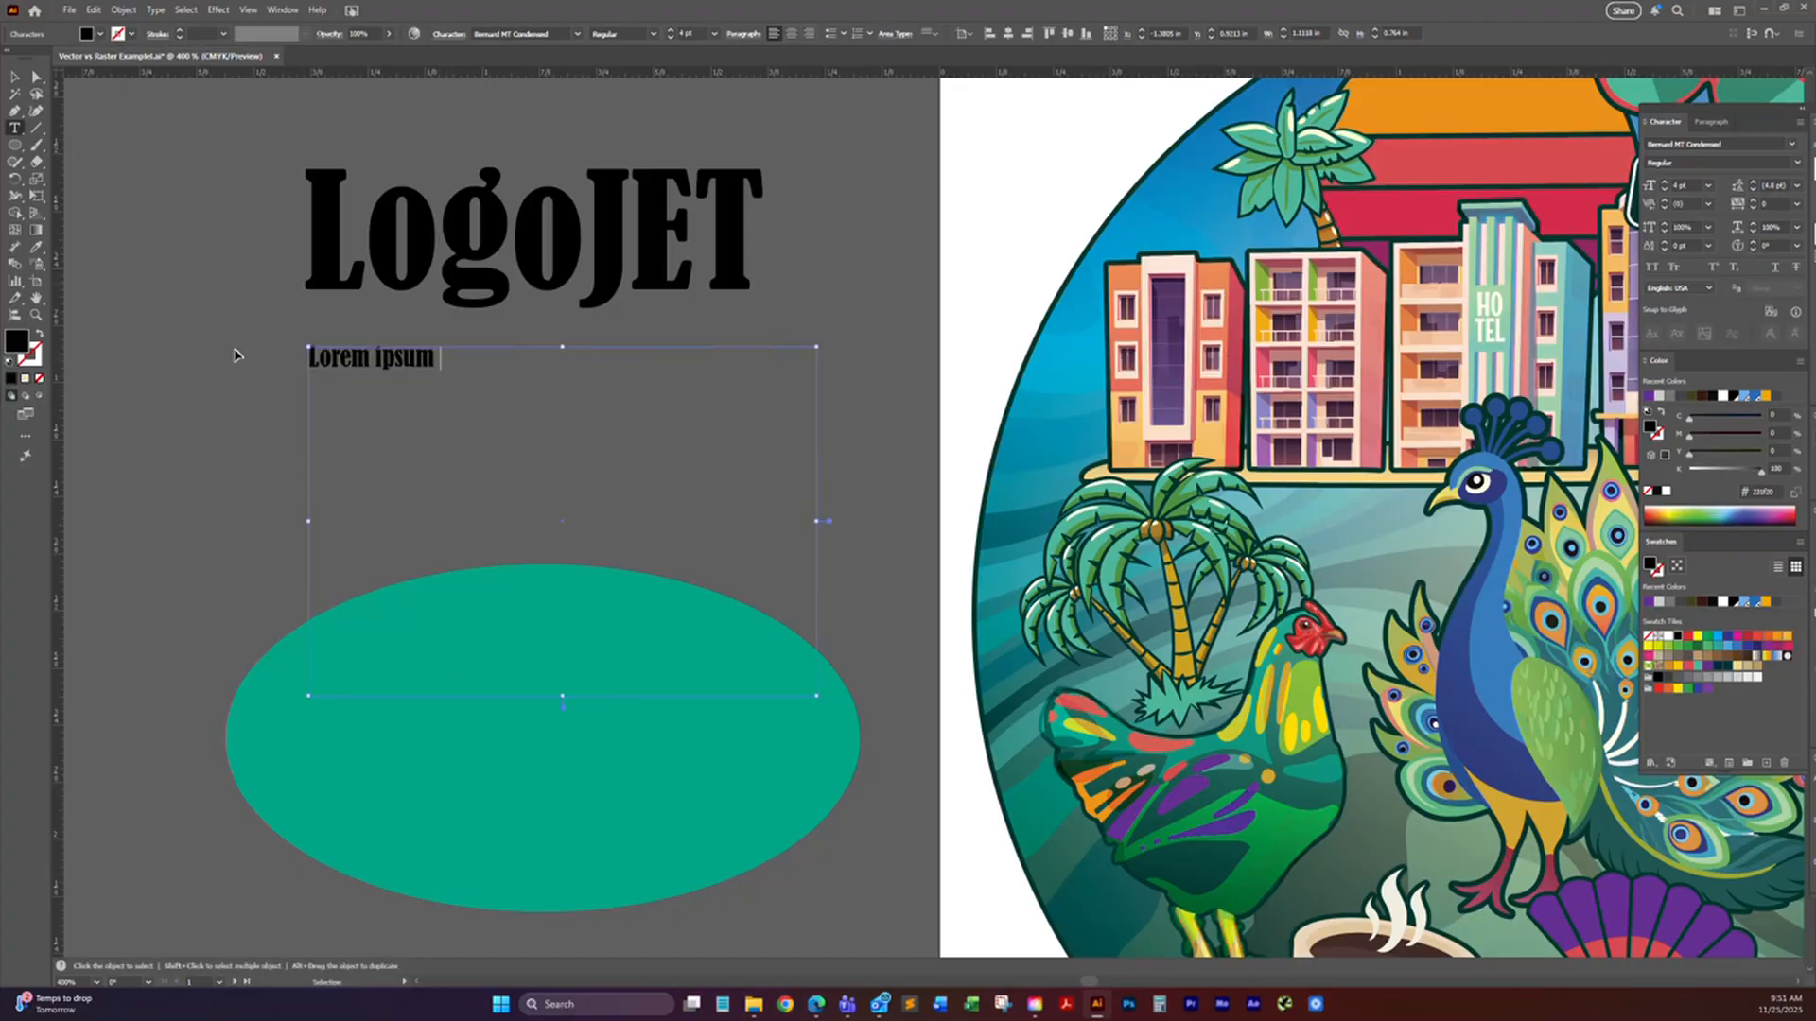
key(ctrl+v)
key(ctrl+v)
key(ctrl+v)
key(ctrl+v)
key(ctrl+v)
key(ctrl+v)
key(ctrl+v)
key(ctrl+v)
key(ctrl+v)
key(ctrl+v)
key(ctrl+v)
key(ctrl+v)
key(ctrl+v)
key(ctrl+v)
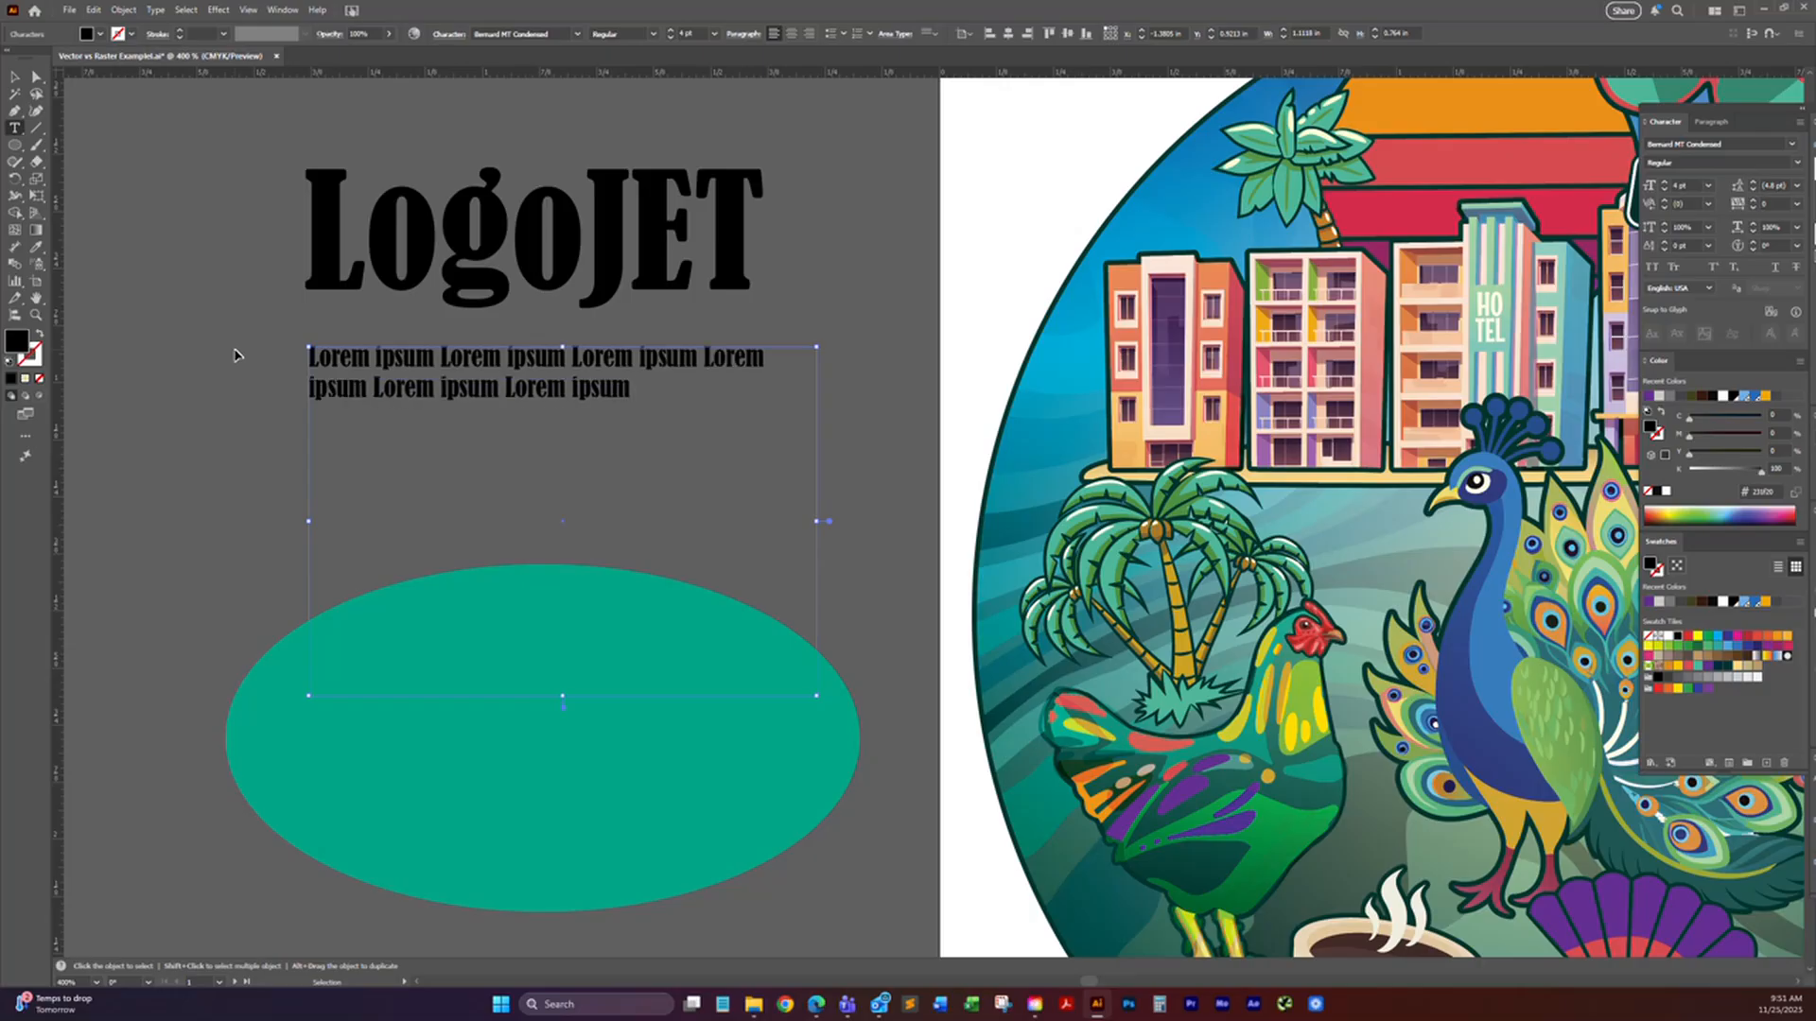
key(ctrl+v)
key(ctrl+v)
key(ctrl+v)
key(ctrl+v)
key(ctrl+v)
key(ctrl+v)
key(ctrl+v)
key(ctrl+v)
key(ctrl+v)
key(ctrl+v)
key(ctrl+v)
key(ctrl+v)
key(ctrl+v)
key(ctrl+v)
key(ctrl+v)
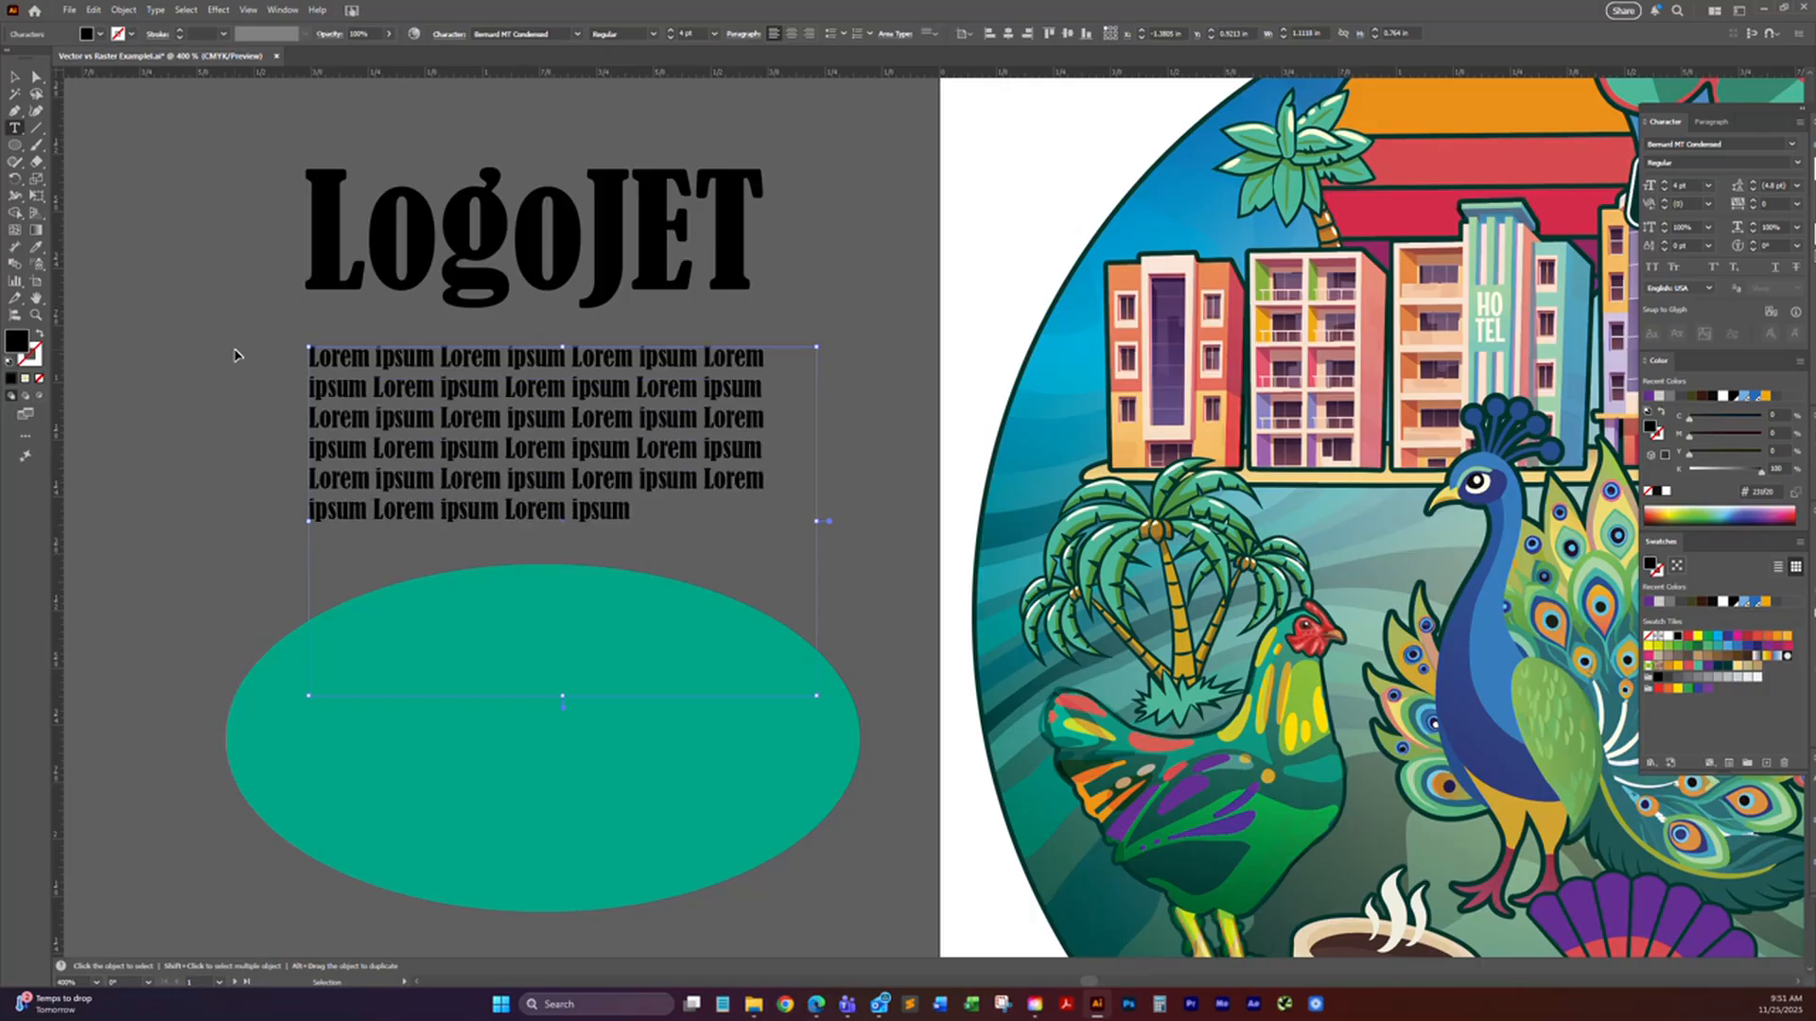
key(ctrl+v)
key(ctrl+v)
key(ctrl+v)
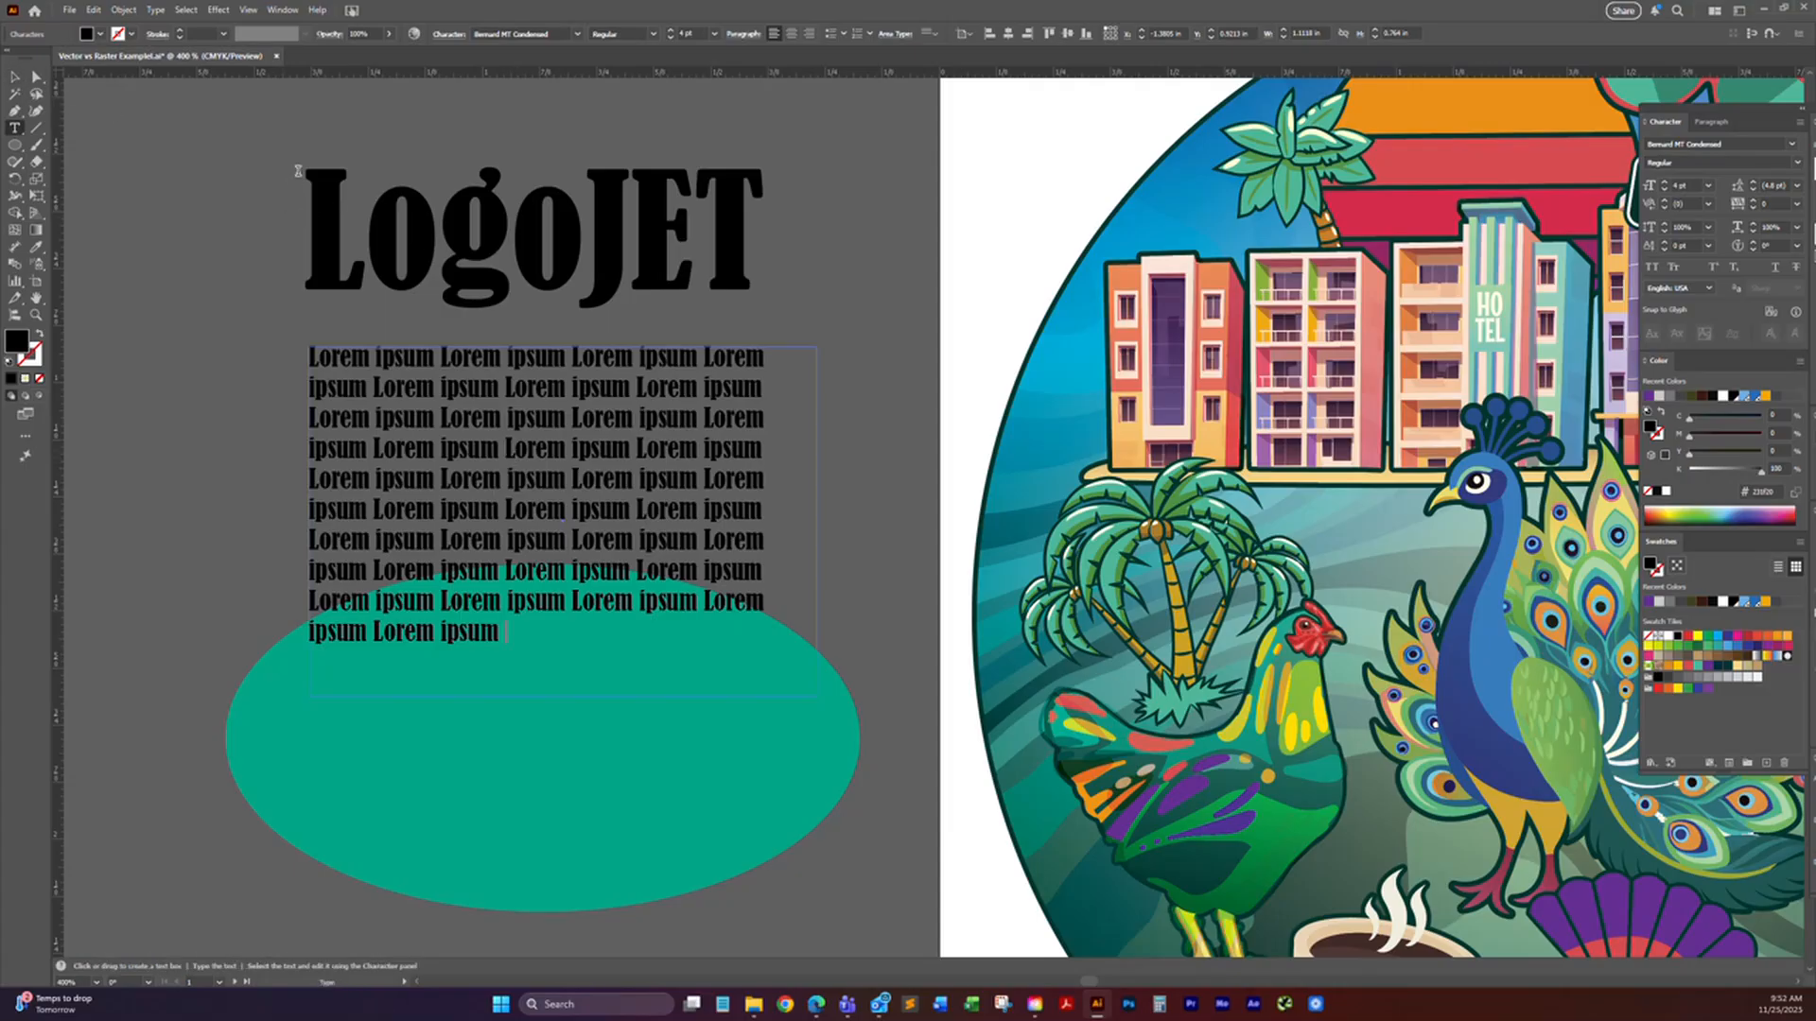
Step: Move the "LogoJET" text up, away from the paragraph, and select the "Lorem ipsum" area type box
key(Escape)
drag(348, 238, 333, 200)
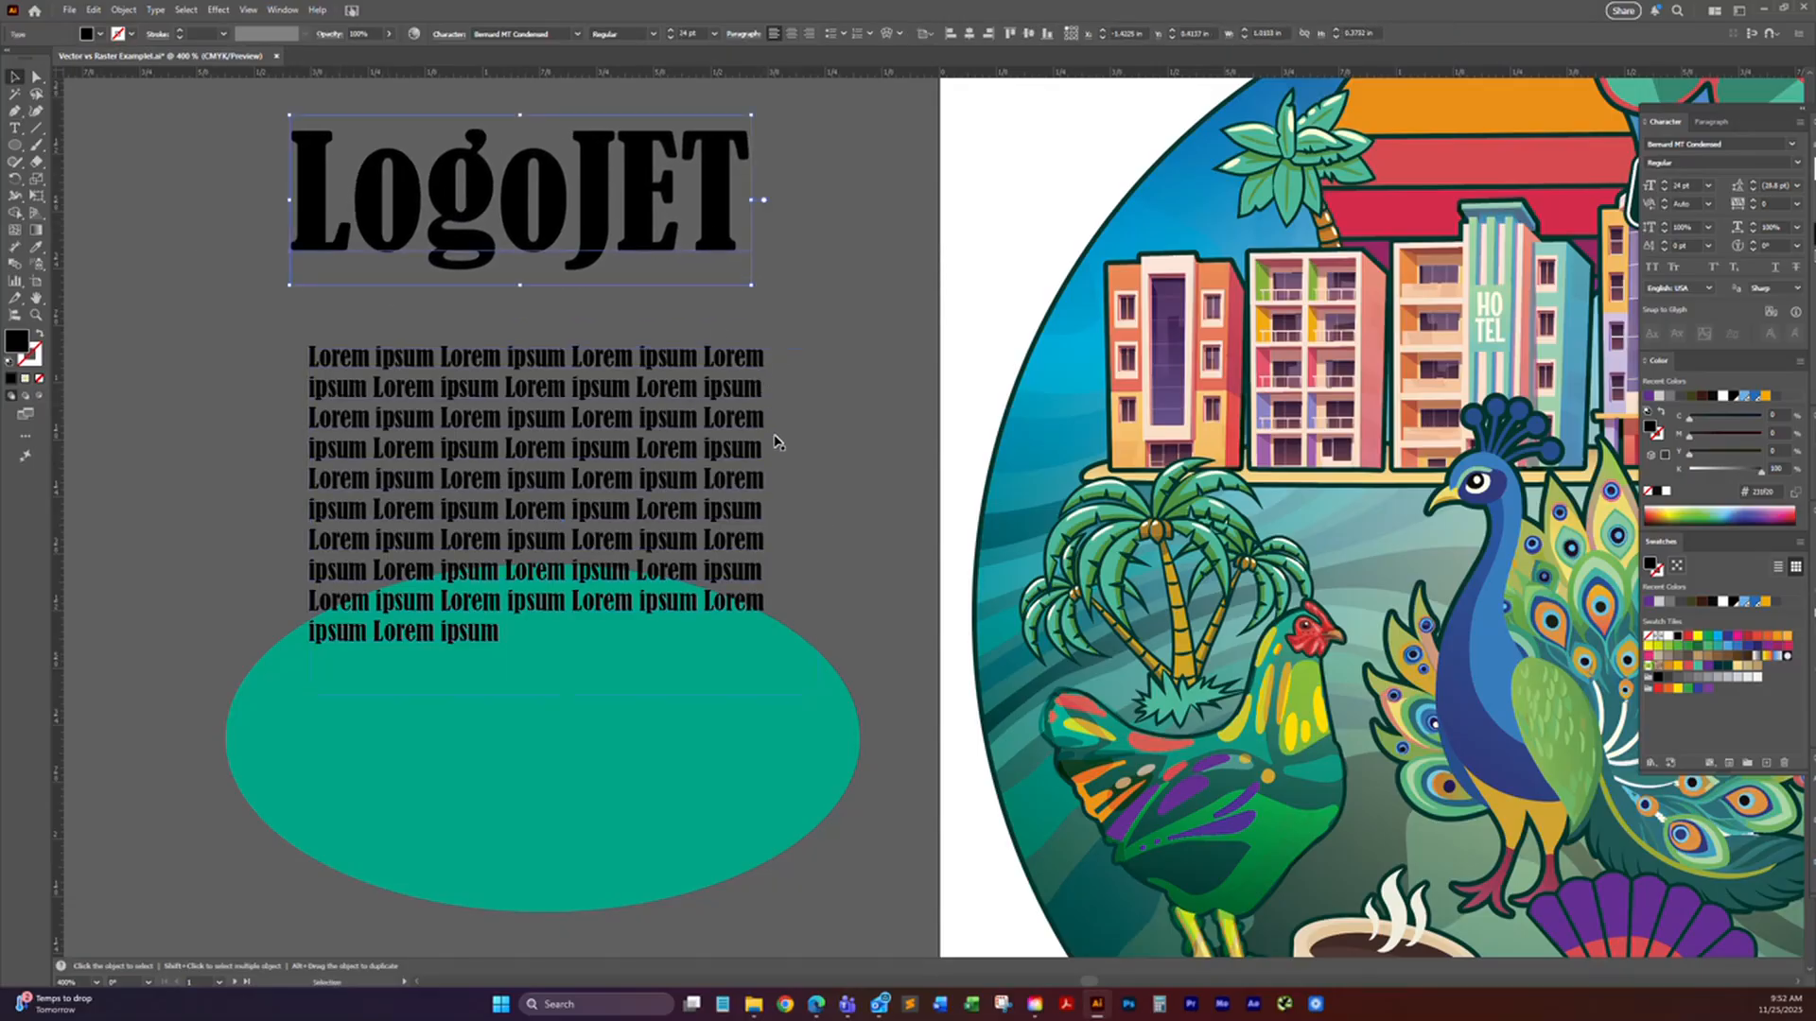
click(726, 578)
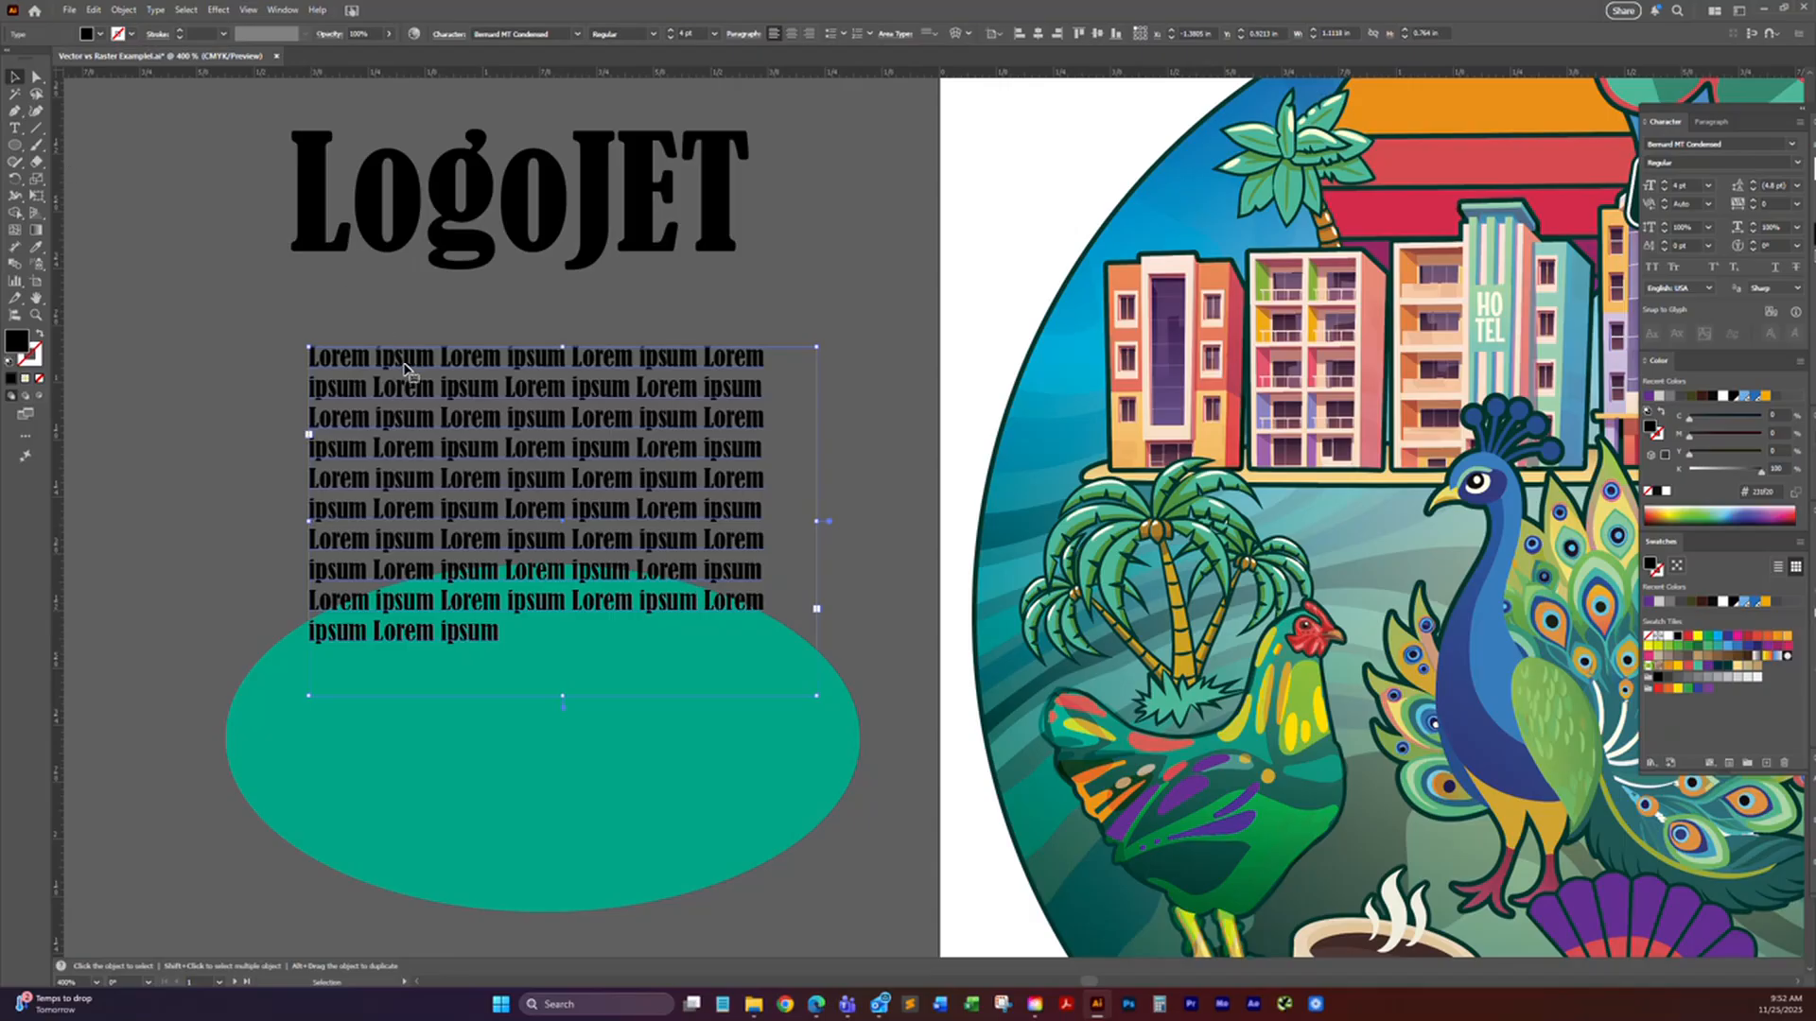
Step: Delete the "Lorem ipsum" area type box and try to start area type inside the green ellipse
key(Delete)
click(16, 128)
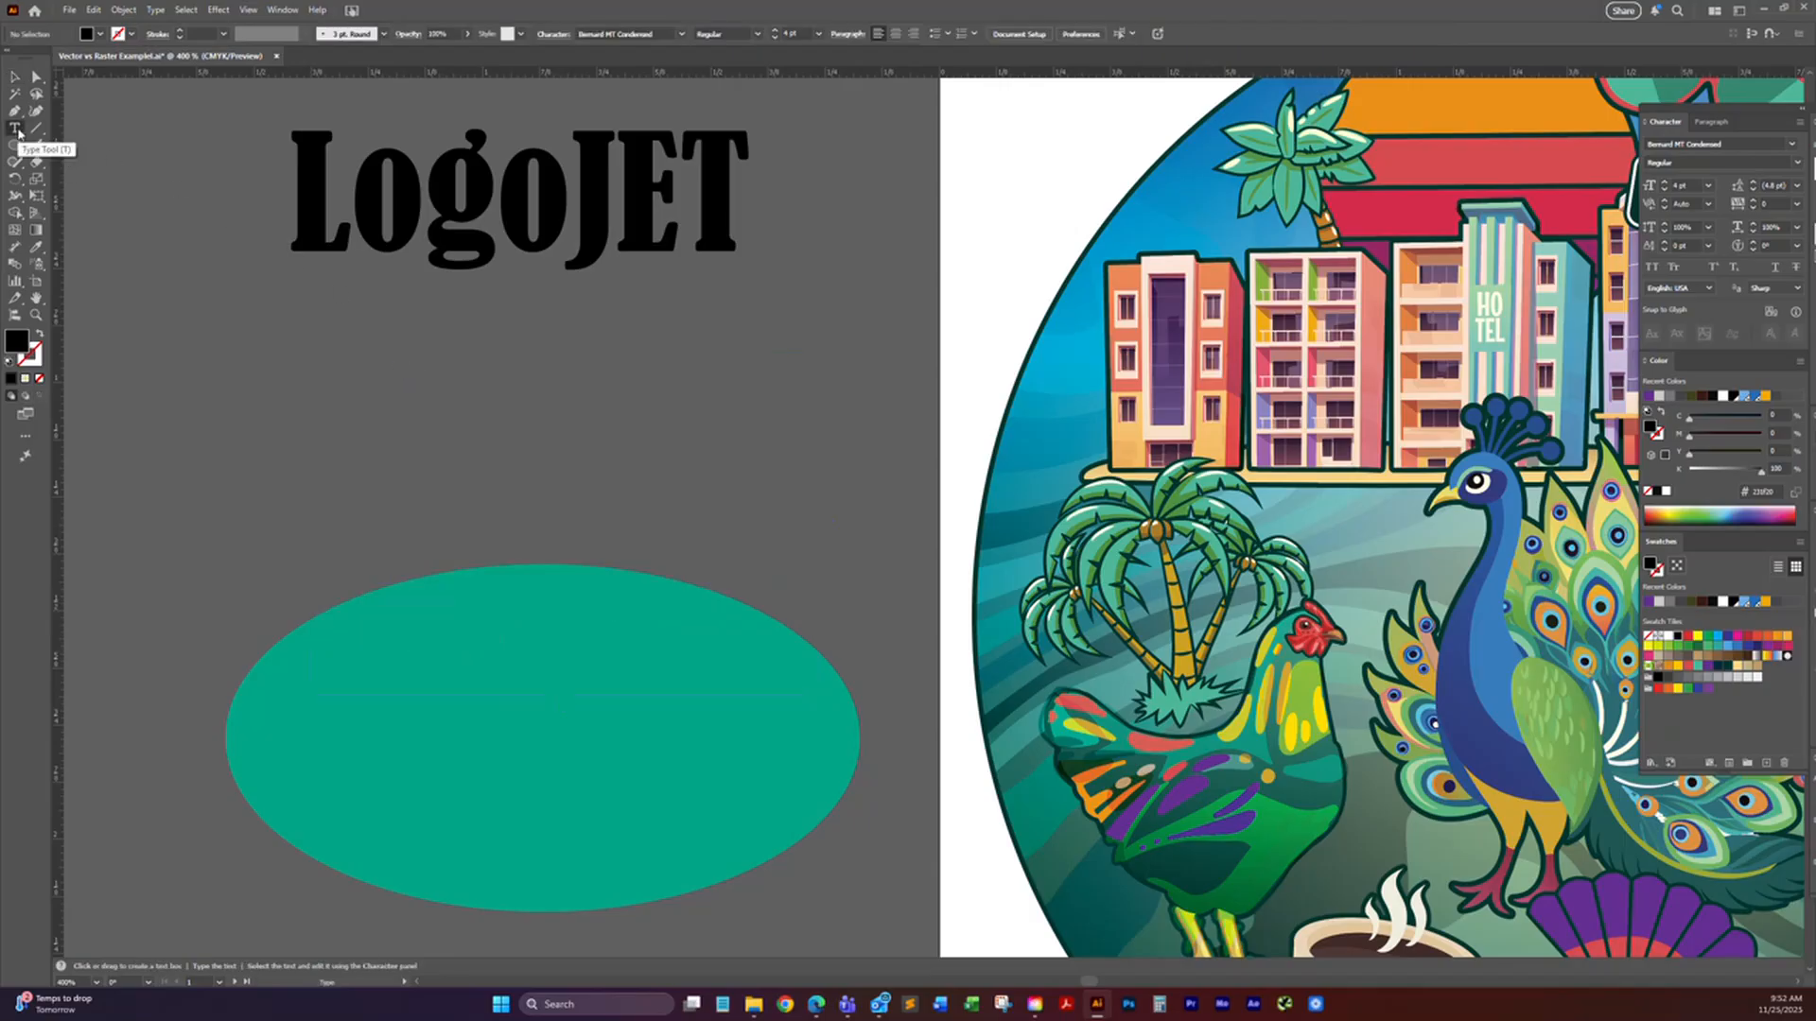
click(18, 131)
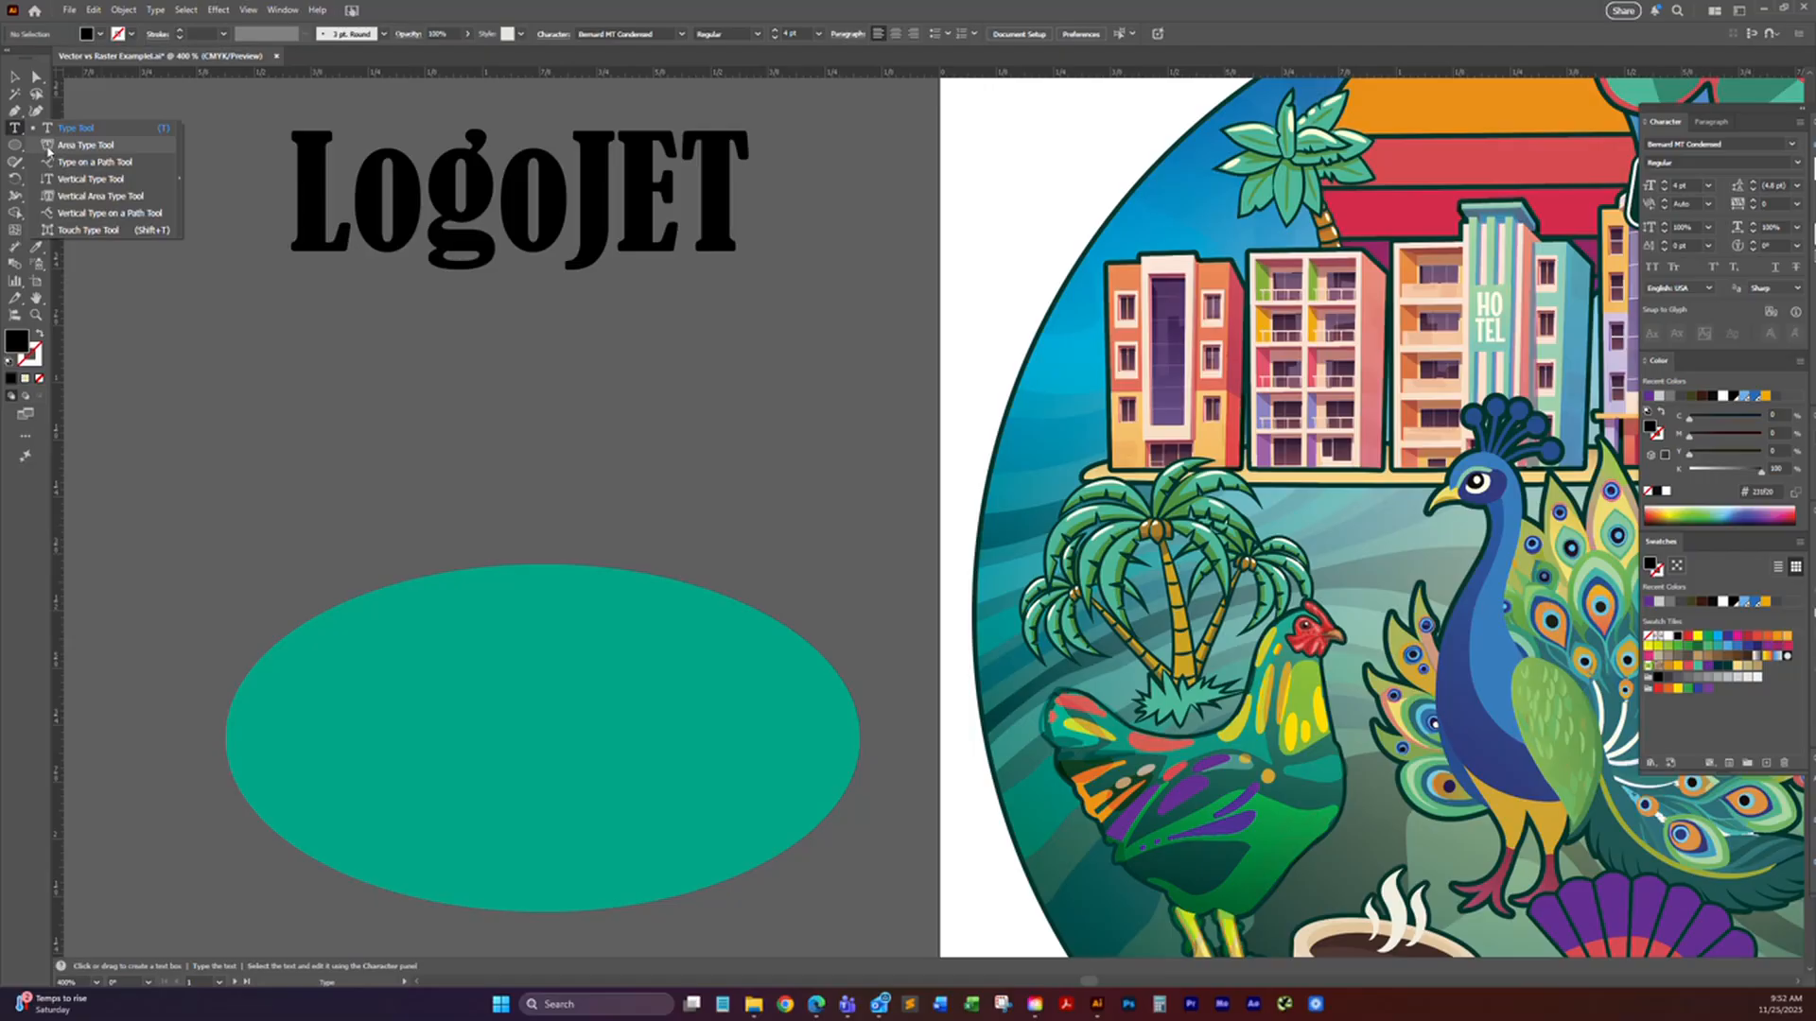
click(85, 145)
click(329, 729)
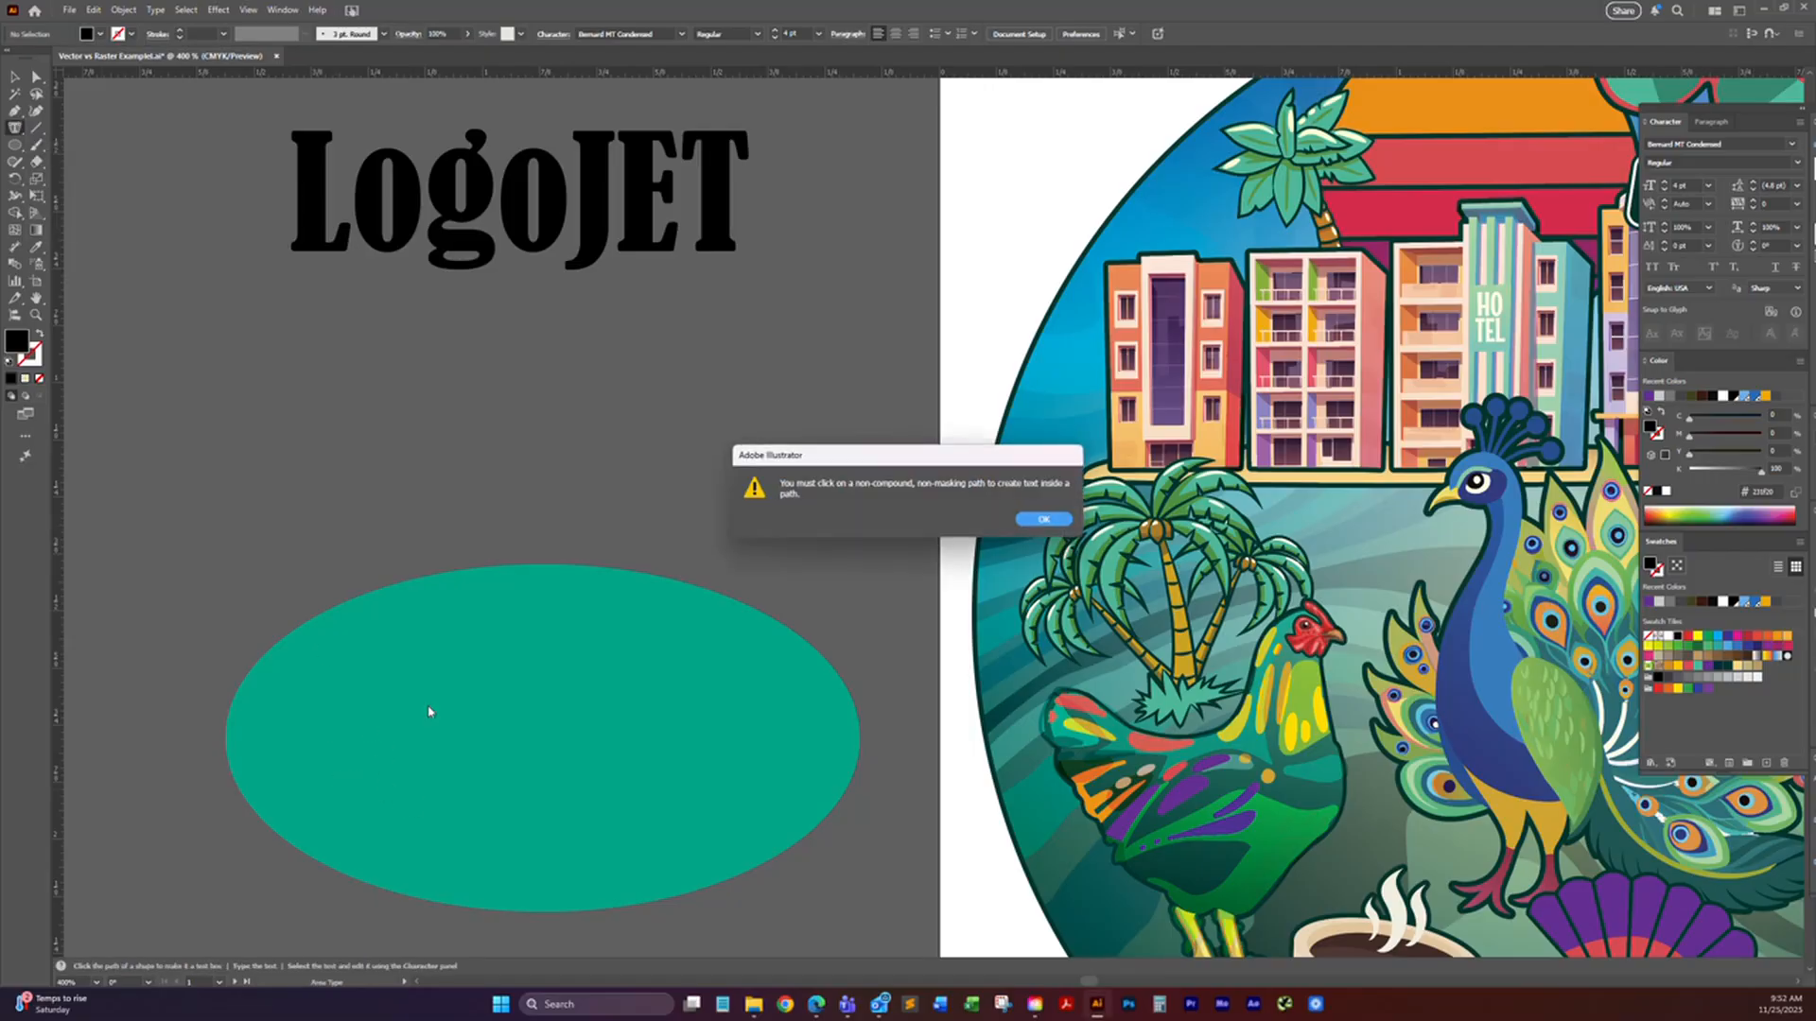
click(1043, 519)
click(443, 619)
click(1044, 520)
Step: Select the green ellipse and turn it into an area type frame filled with placeholder text, starting from its edge
click(14, 77)
click(397, 766)
click(14, 128)
click(341, 818)
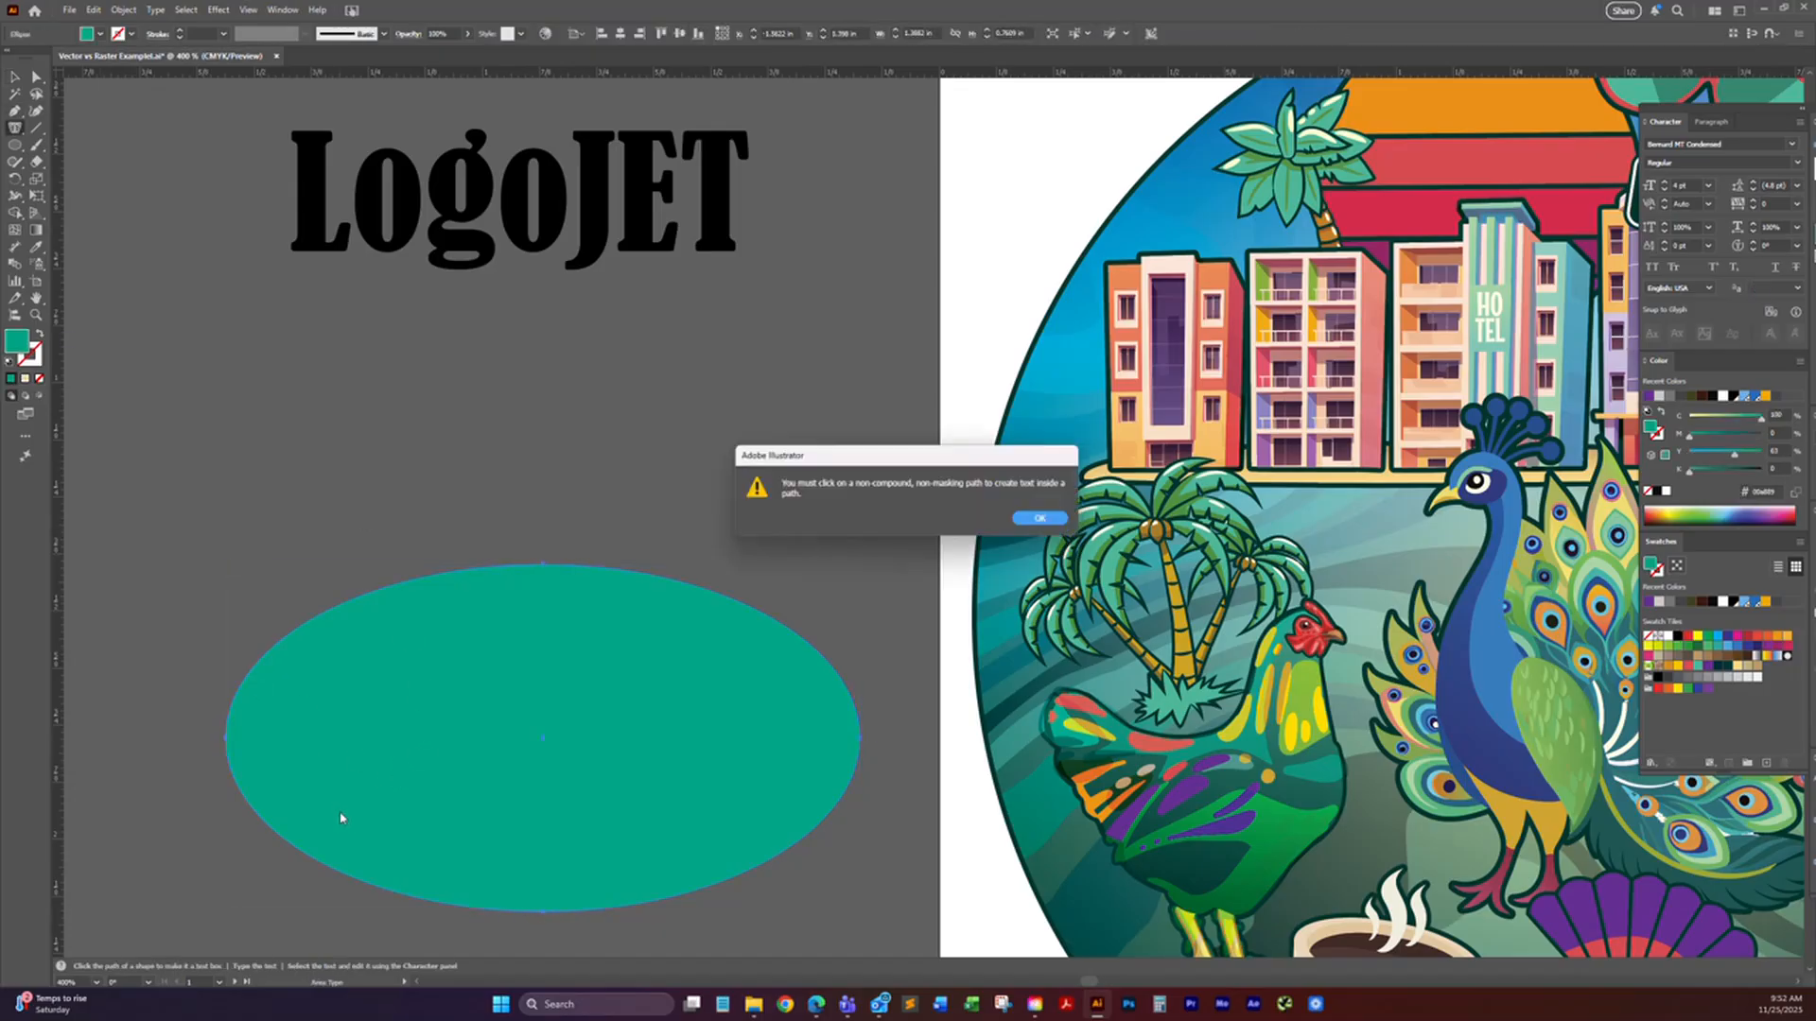
click(1062, 517)
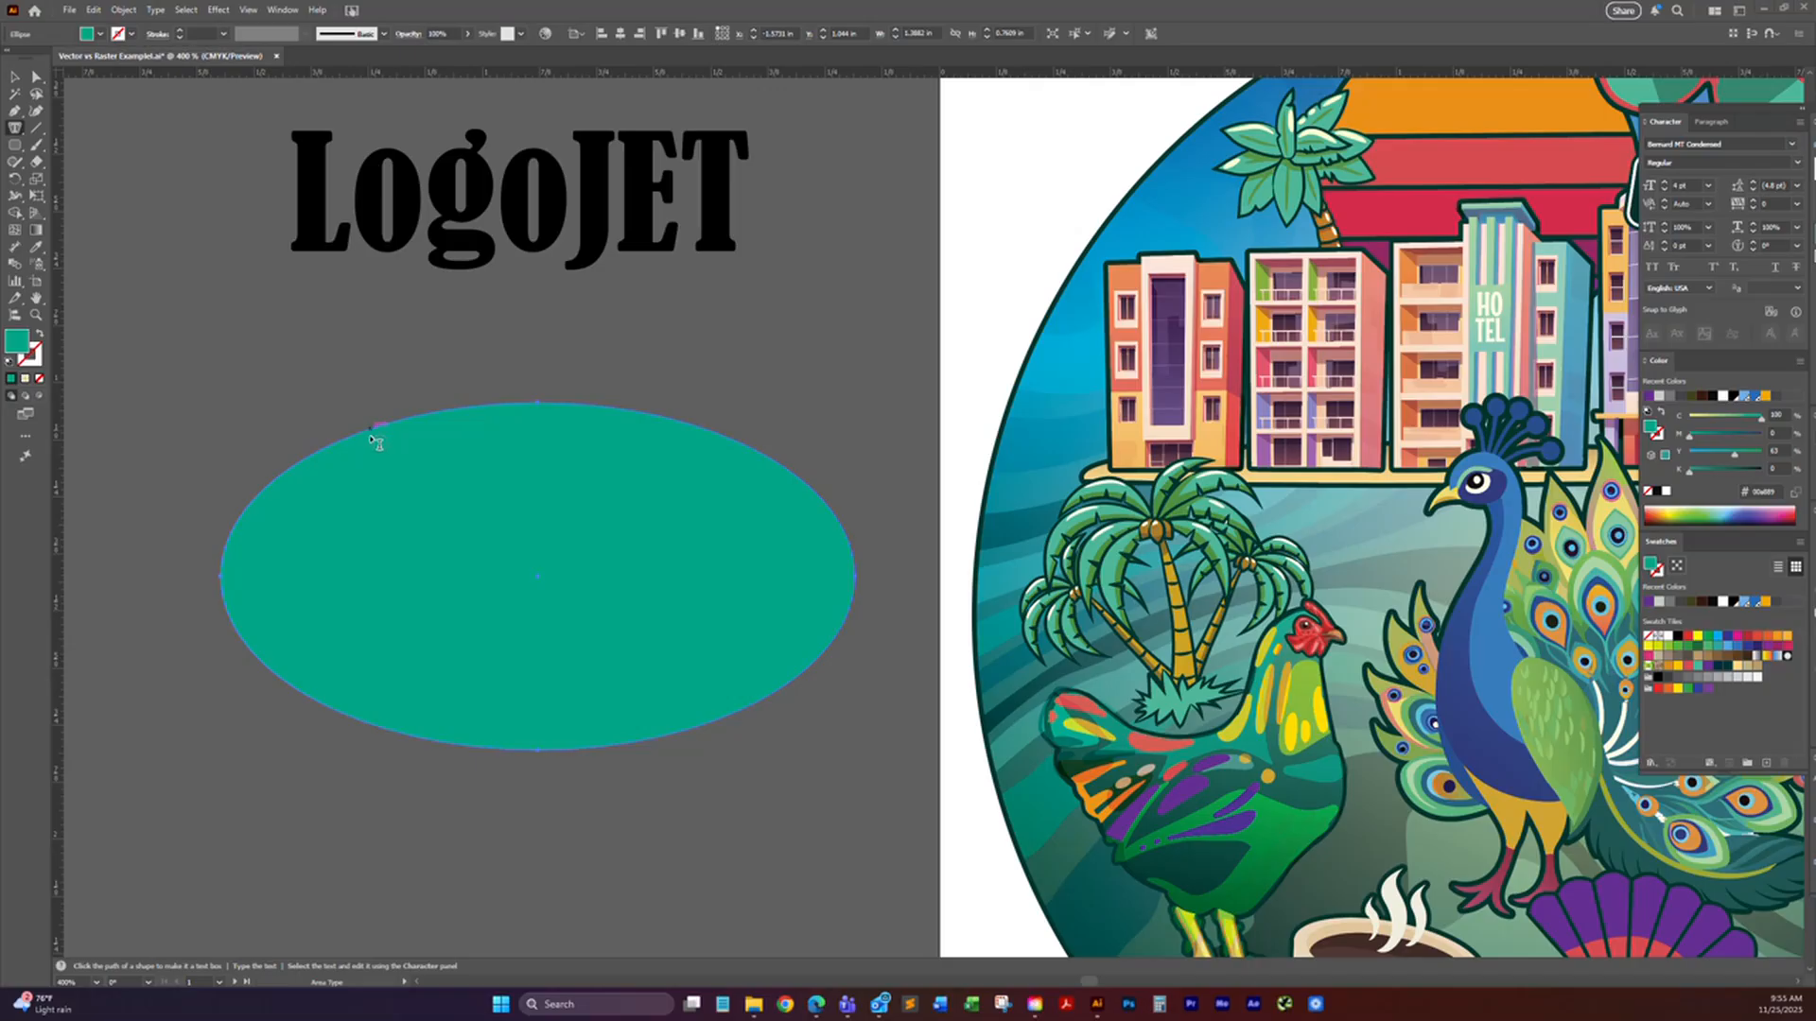
click(417, 421)
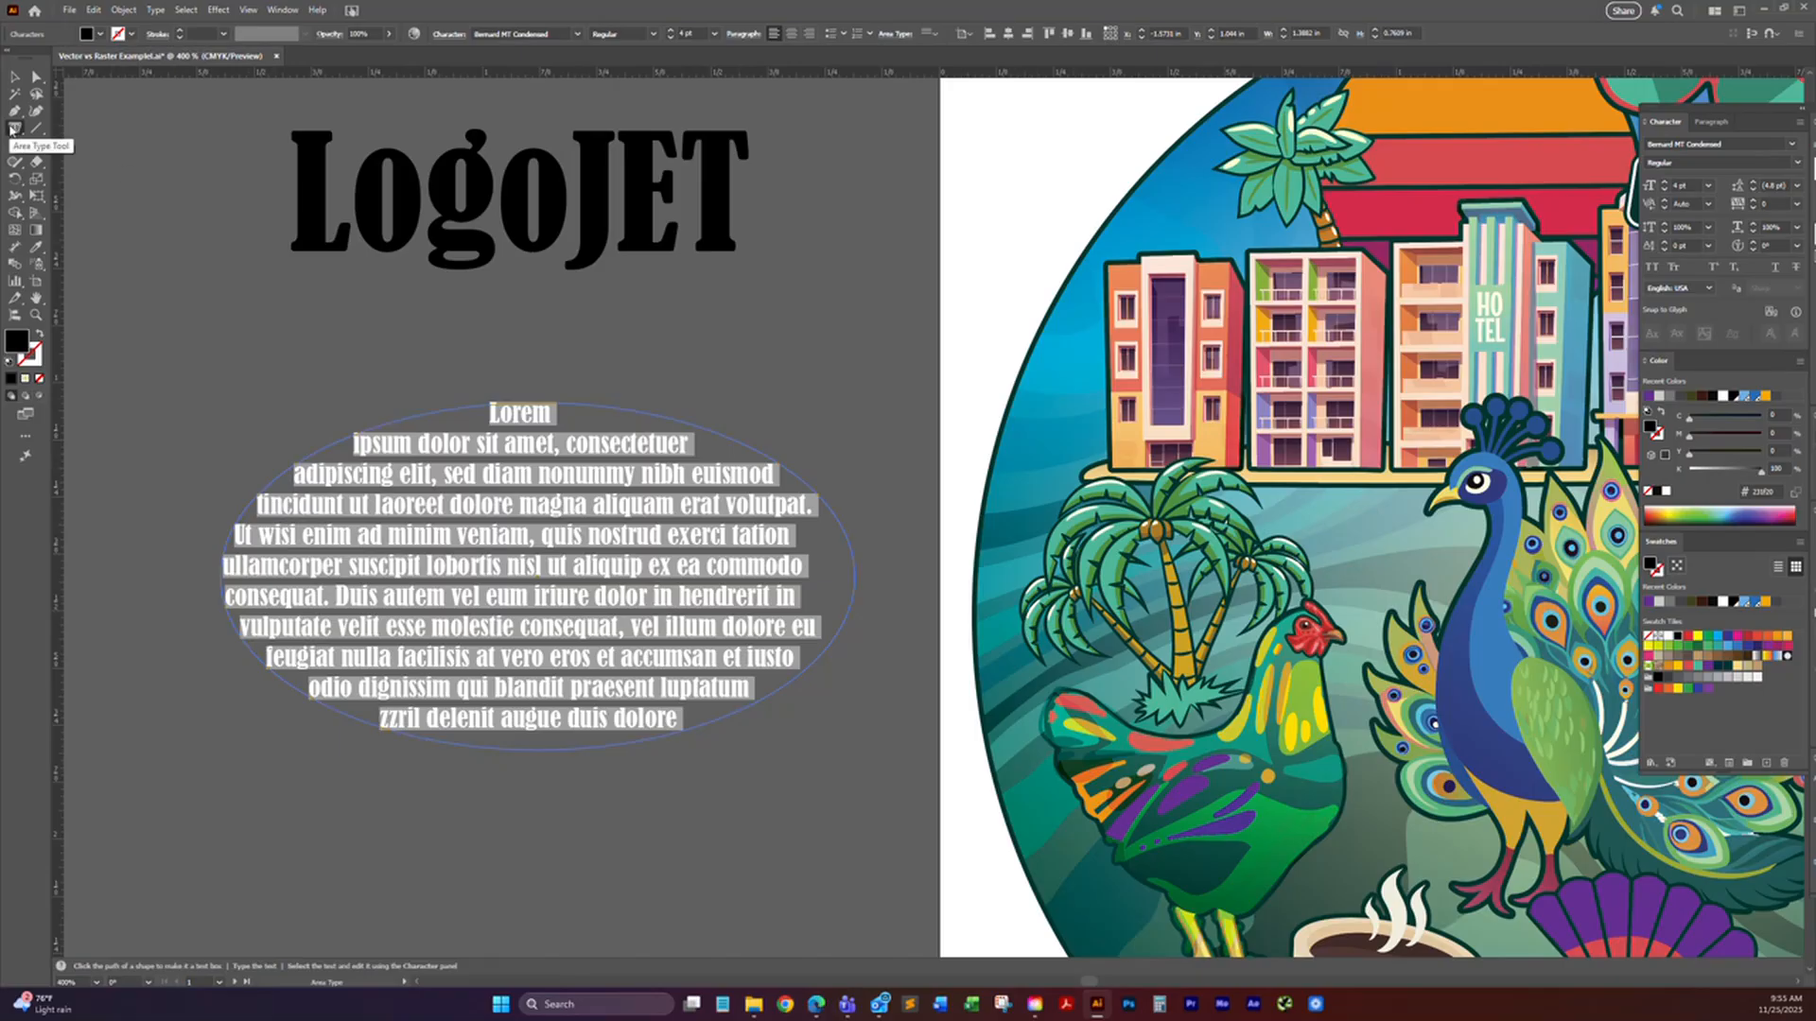
drag(13, 130, 188, 244)
click(16, 78)
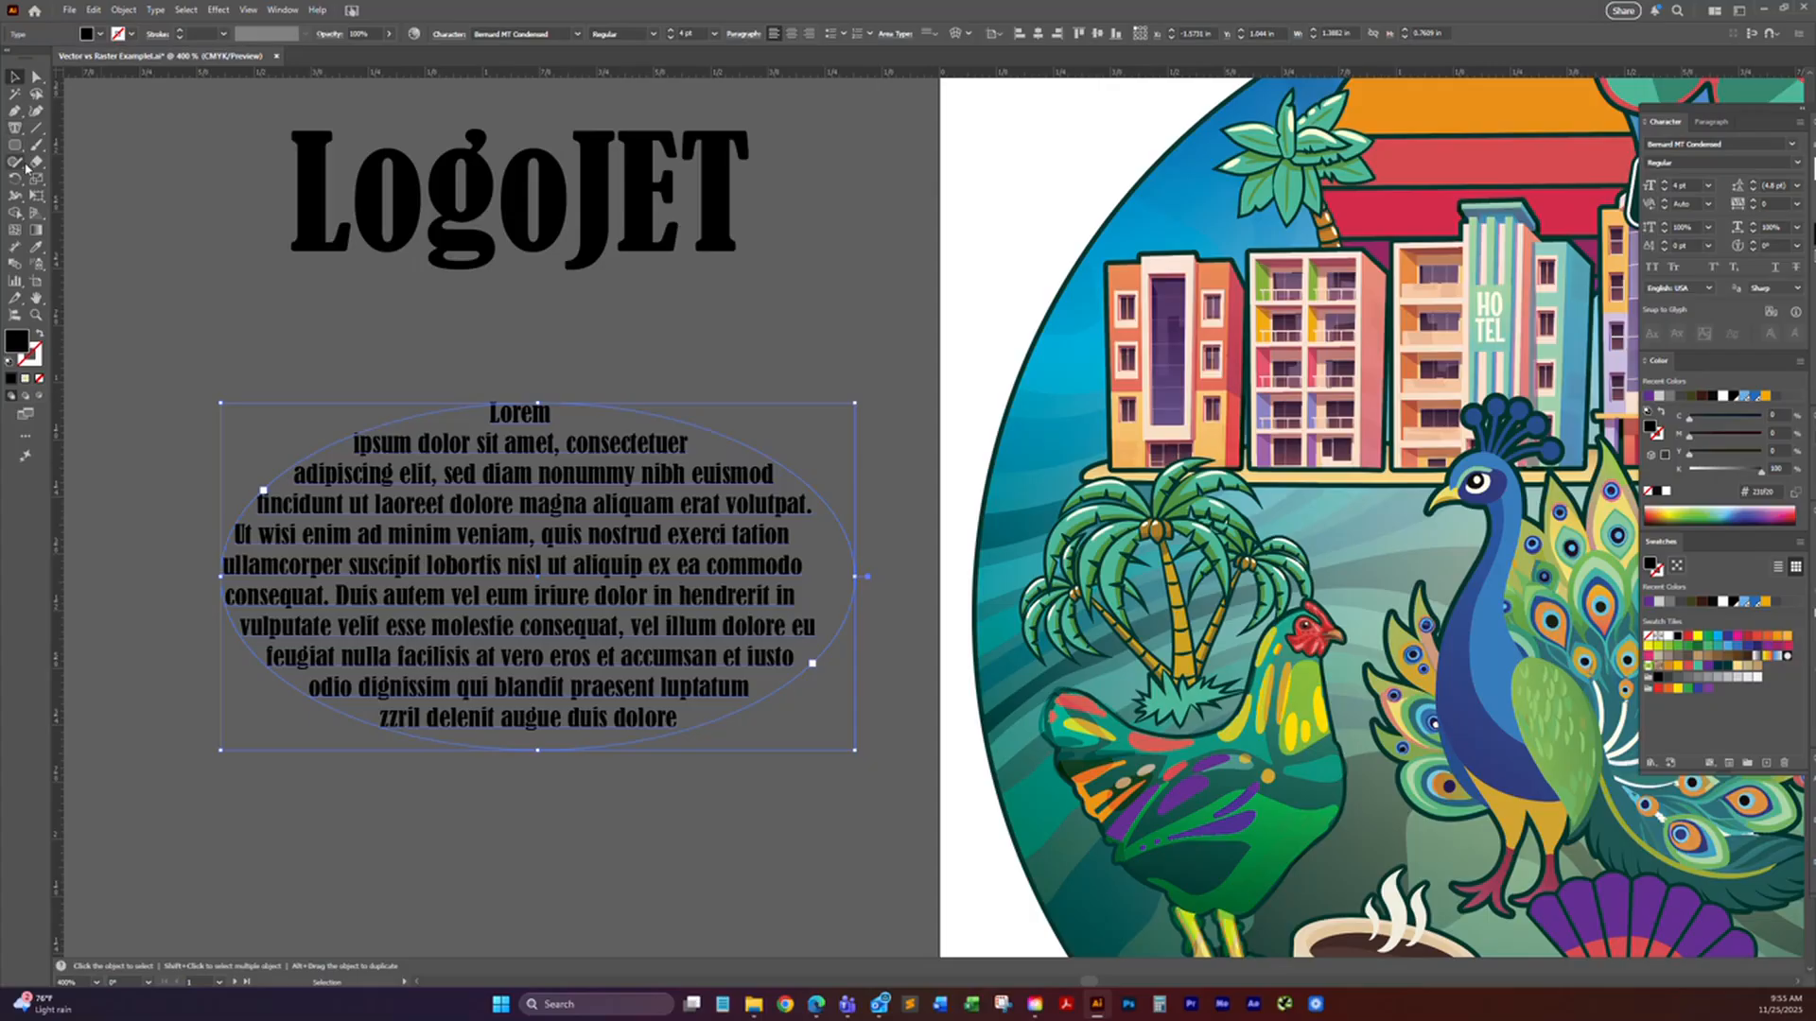
Step: Undo the area type fill and run placeholder text along the green ellipse's outline with Type on a Path
key(ctrl+z)
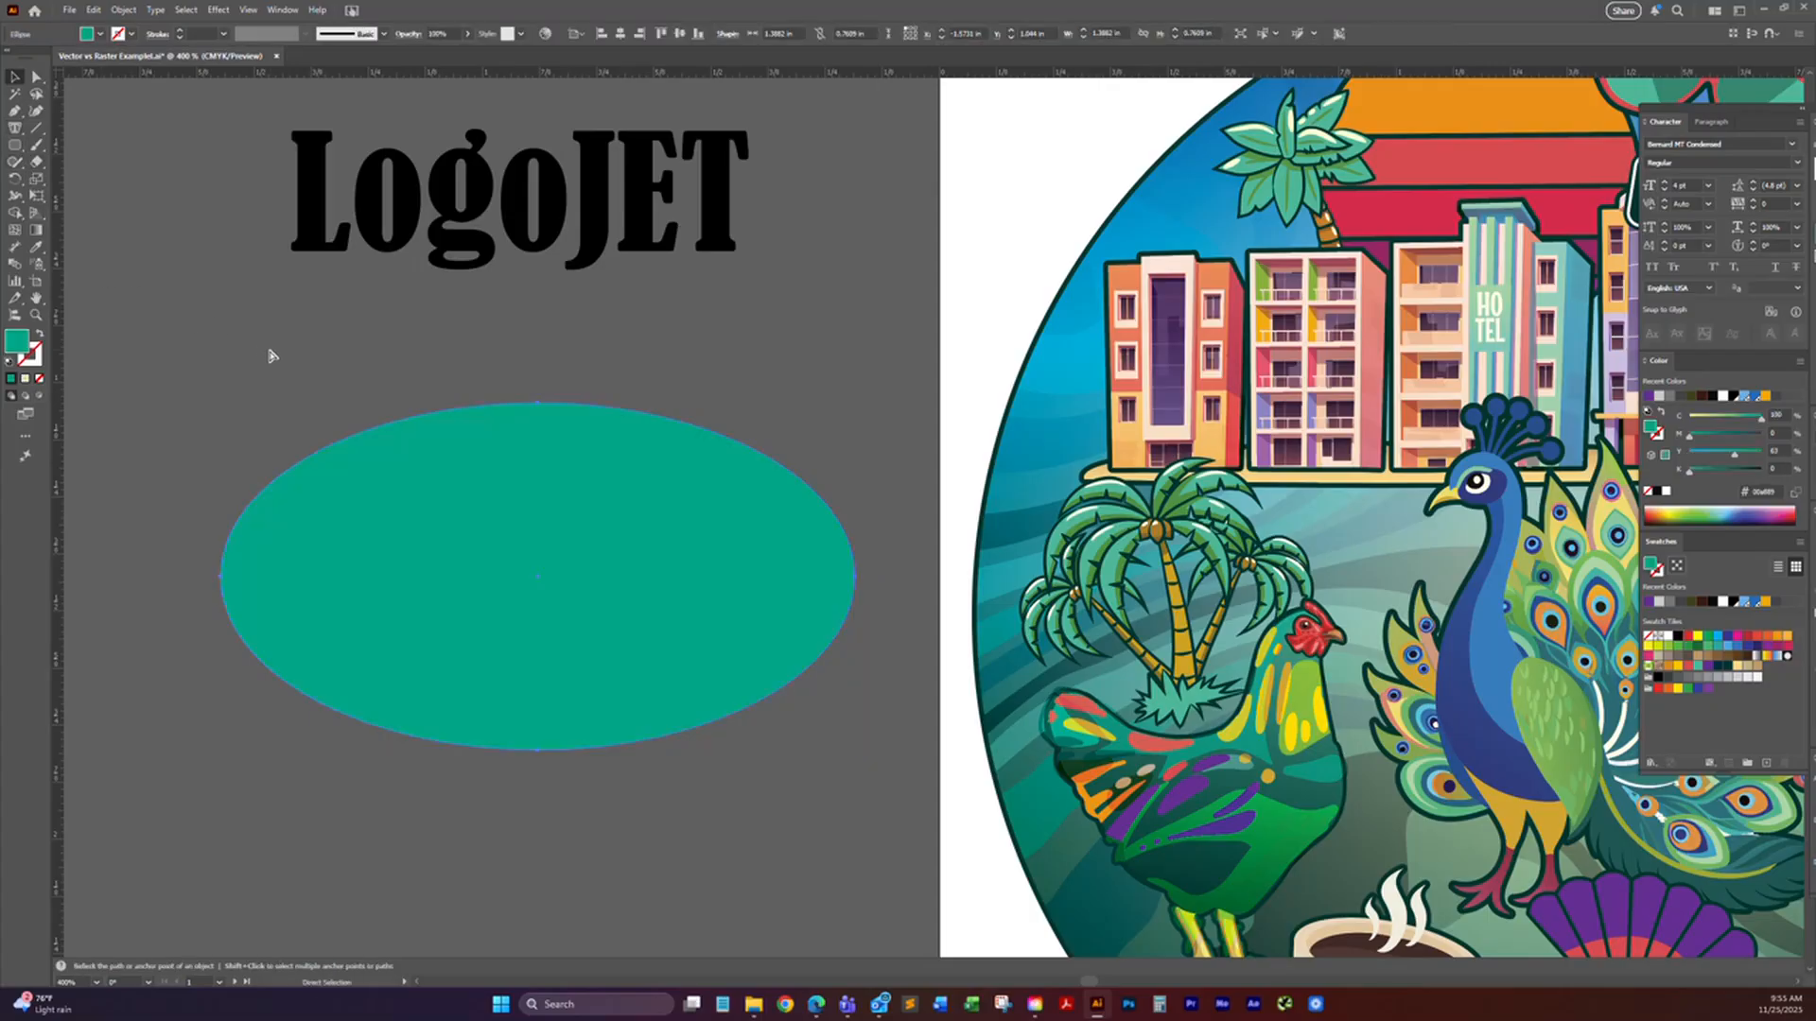
drag(15, 129, 72, 163)
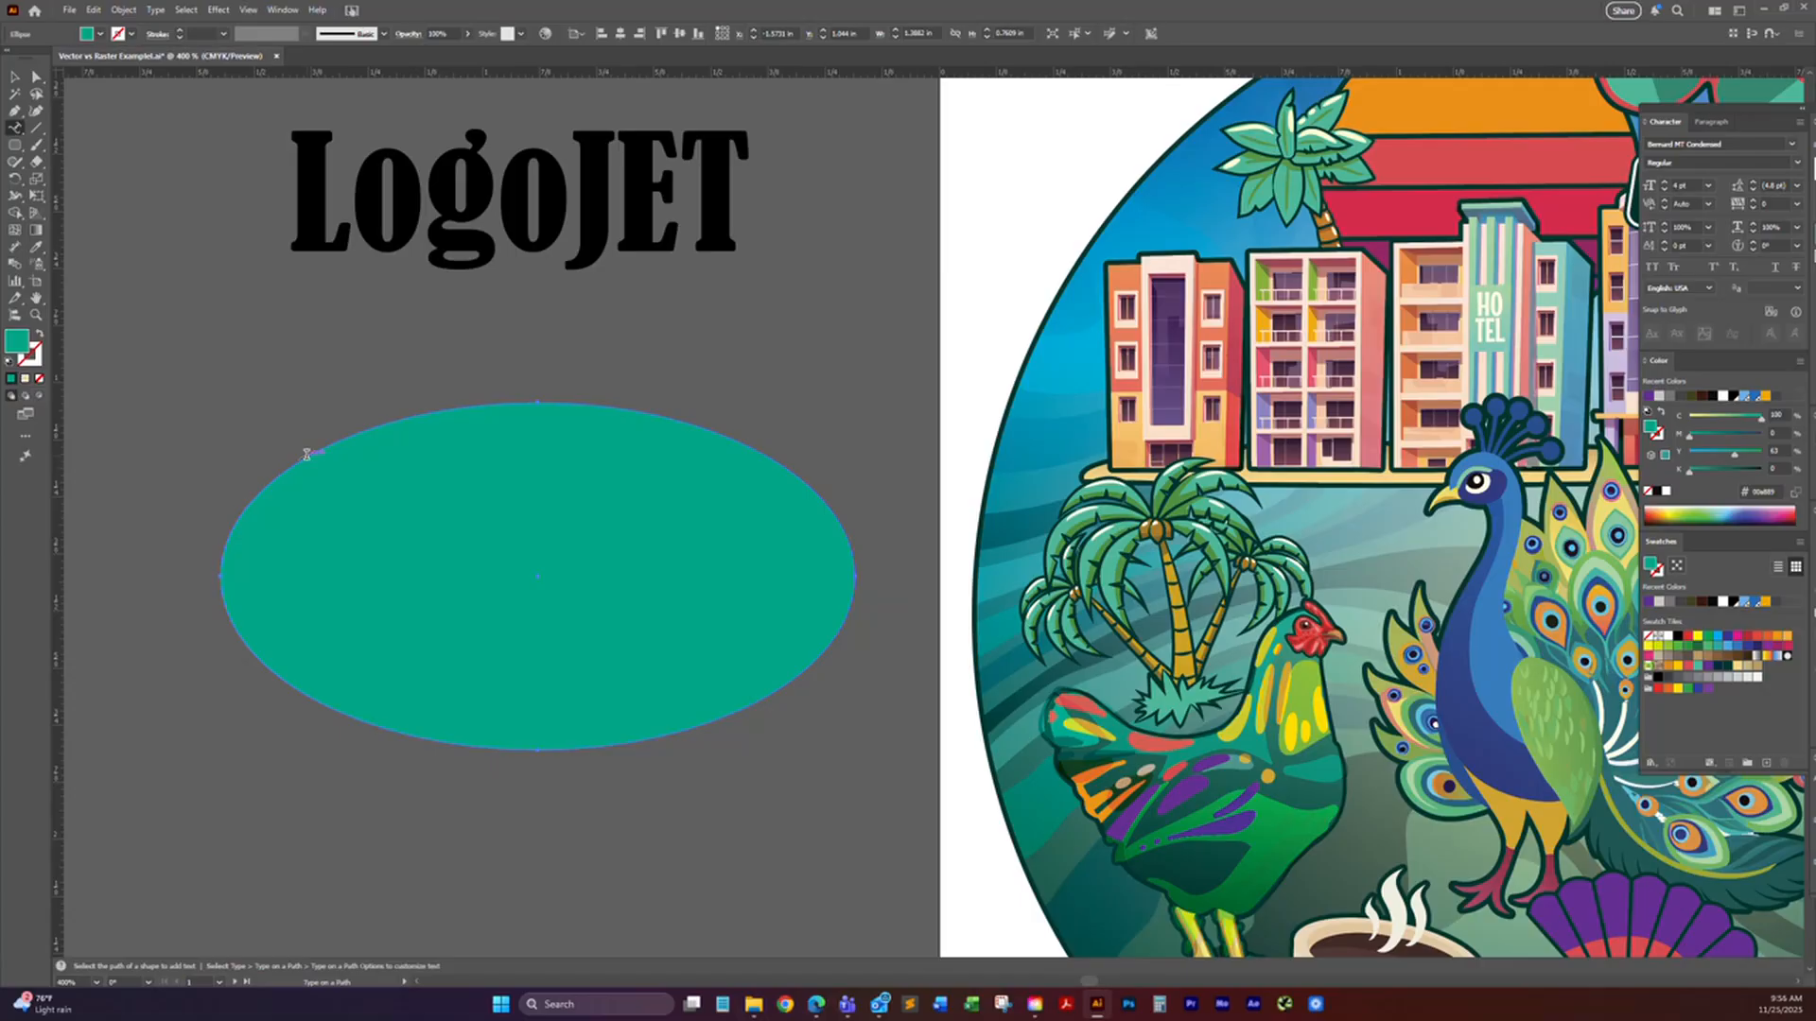
click(306, 455)
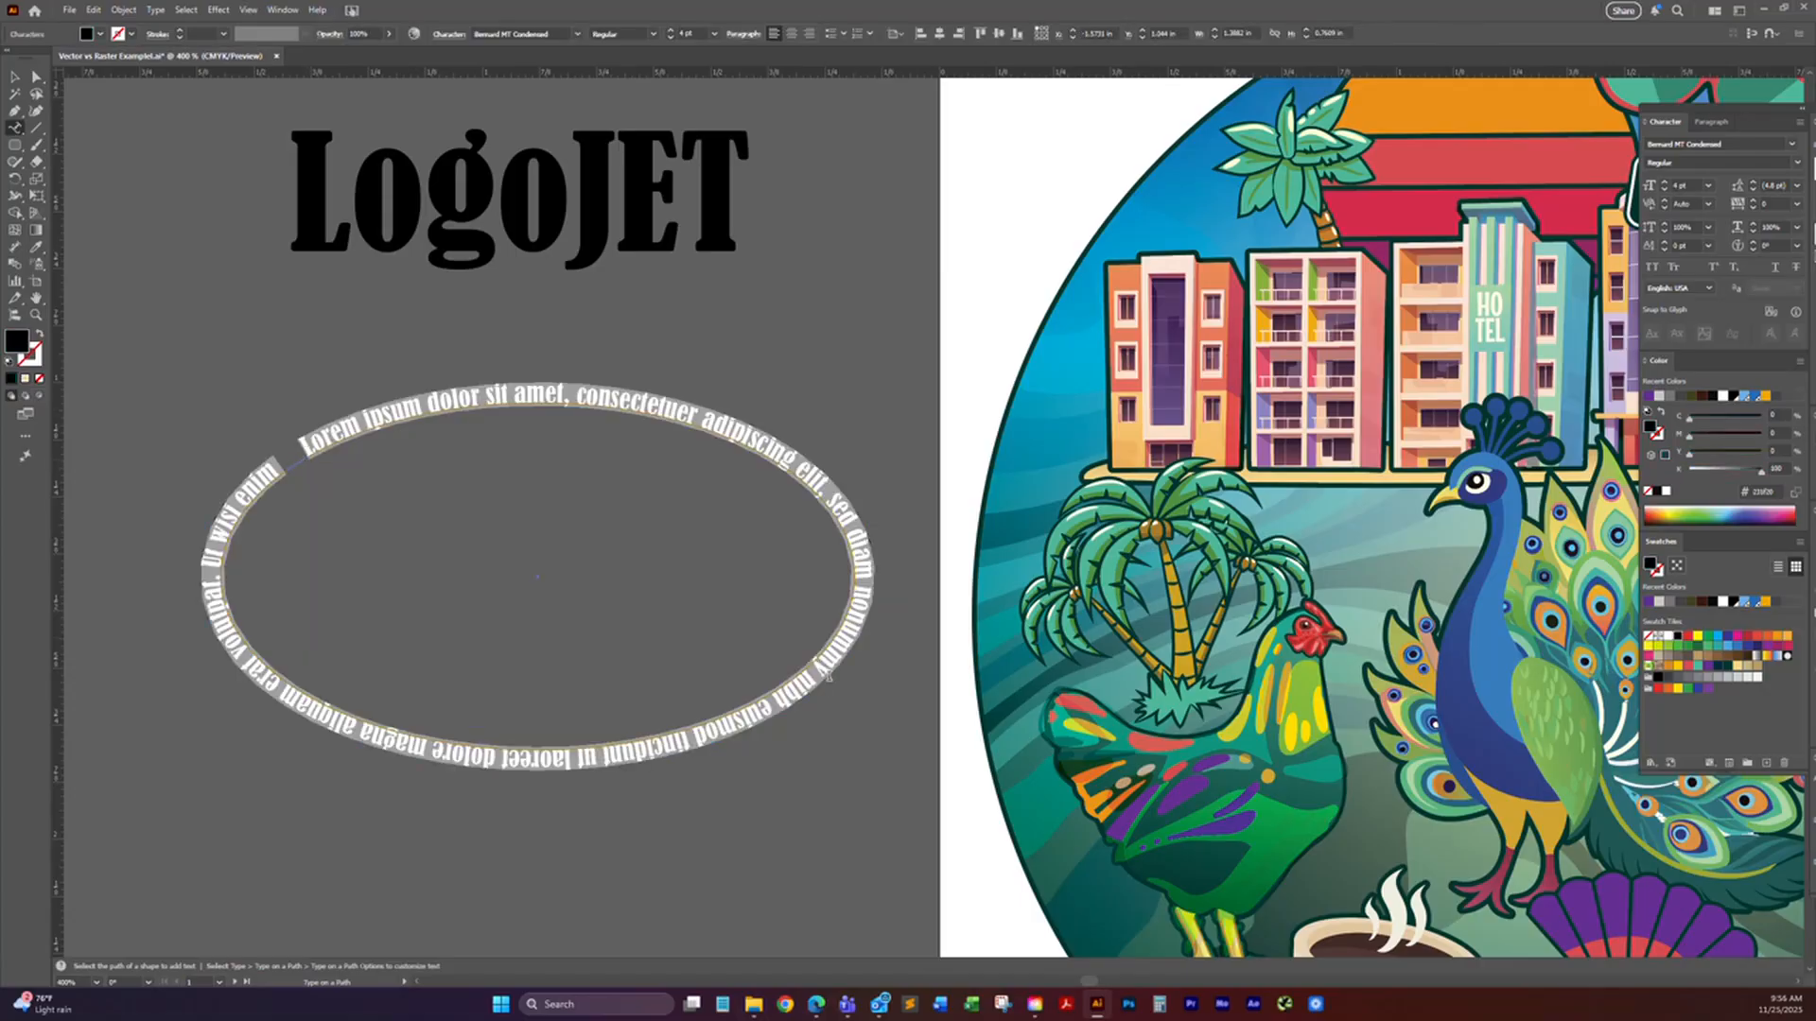
Step: Shorten the placeholder text on the ellipse's path to "Lorem ipsum dolor sit amet,"
click(17, 129)
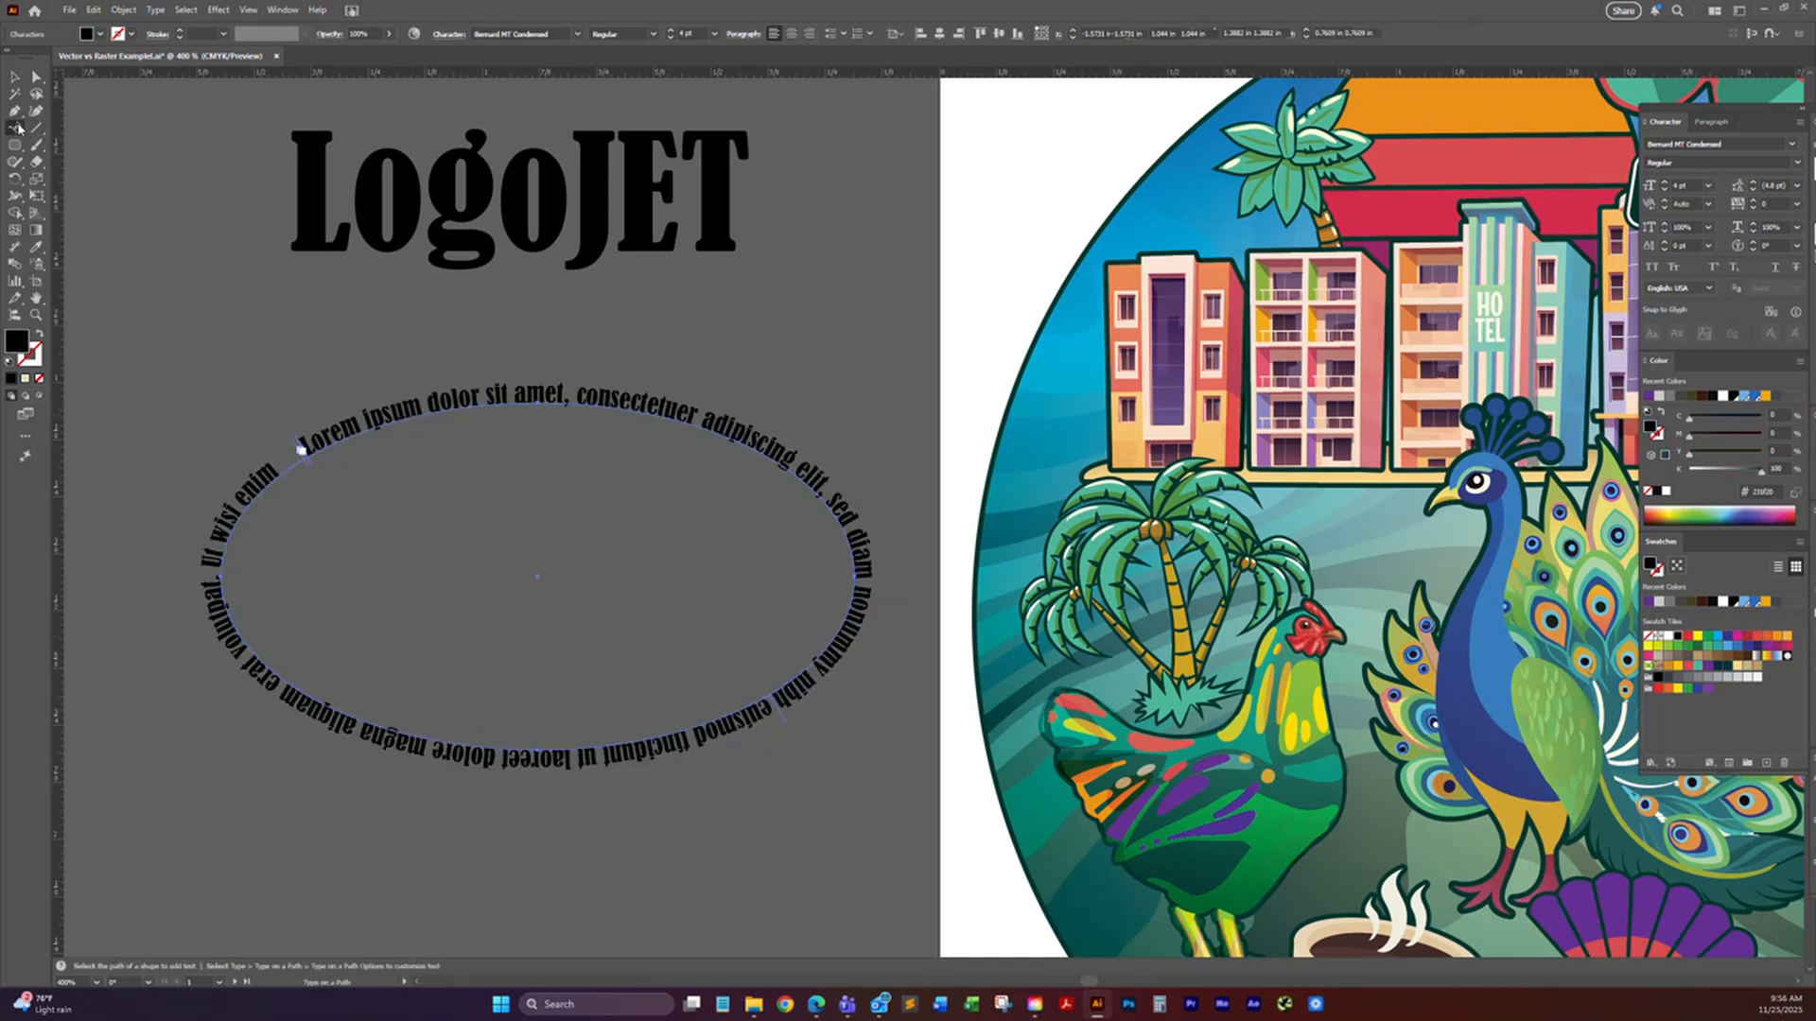
click(75, 128)
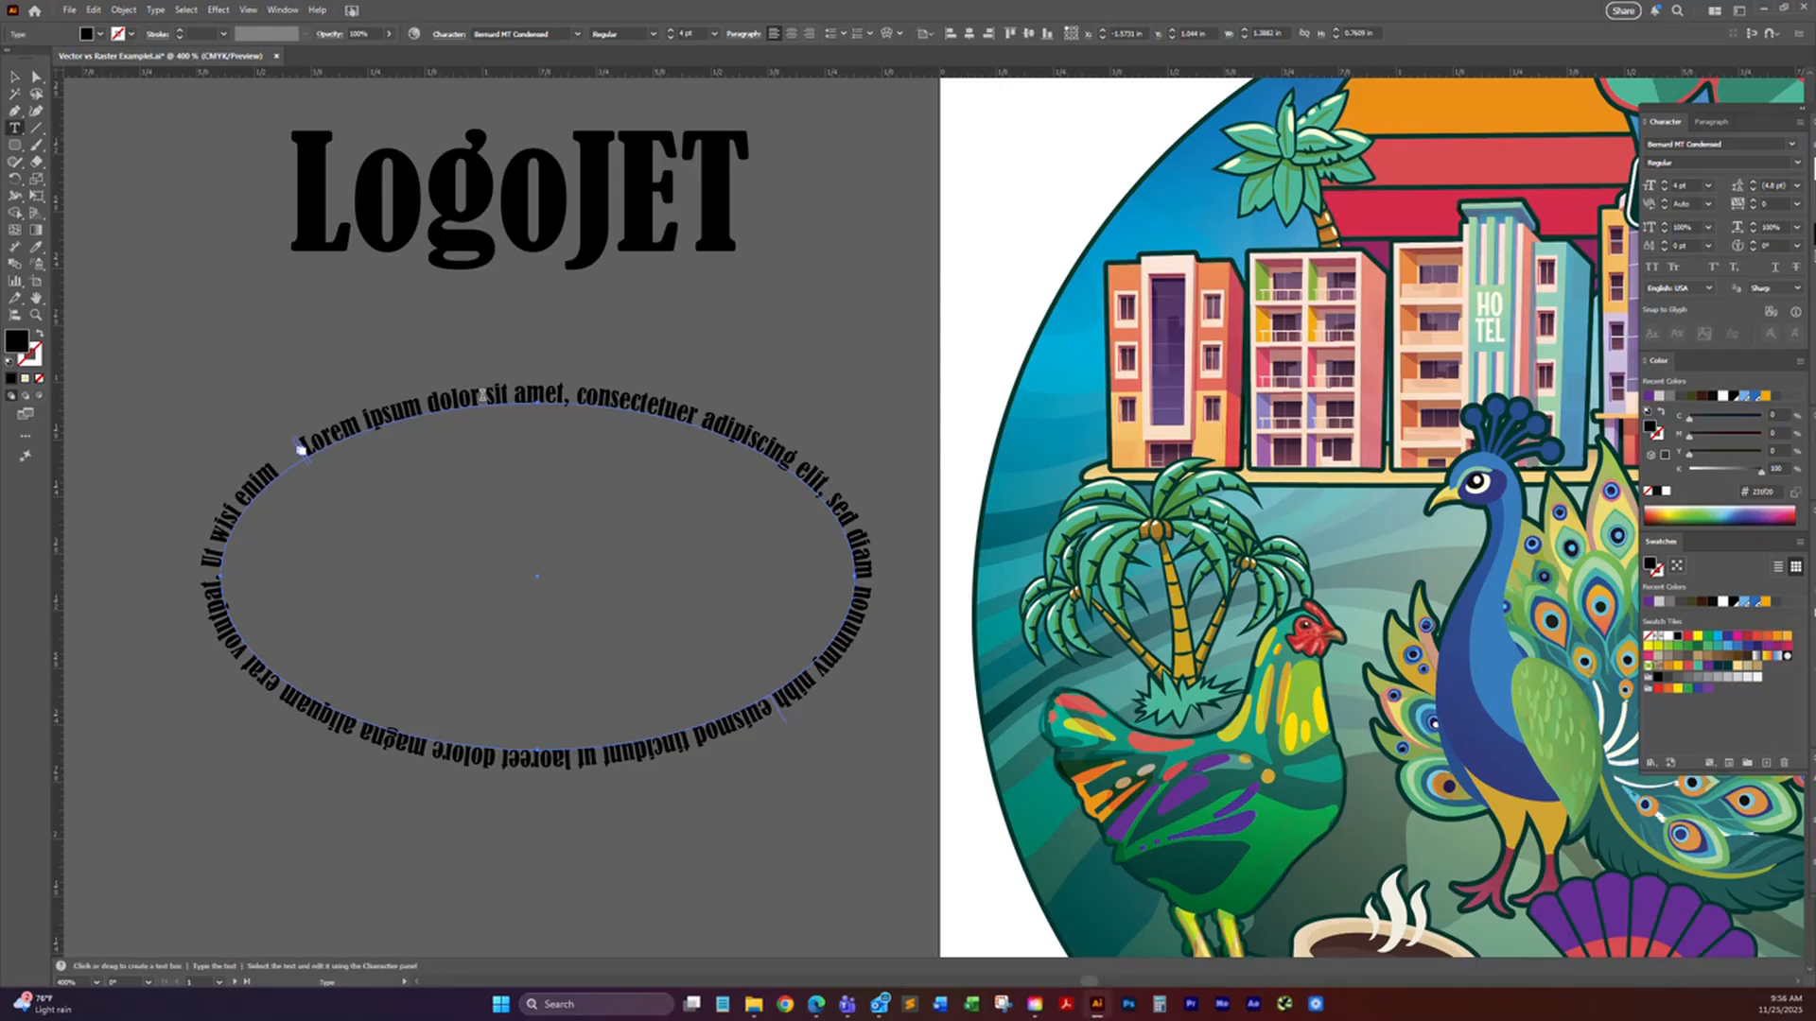
drag(578, 394, 262, 395)
key(BackSpace)
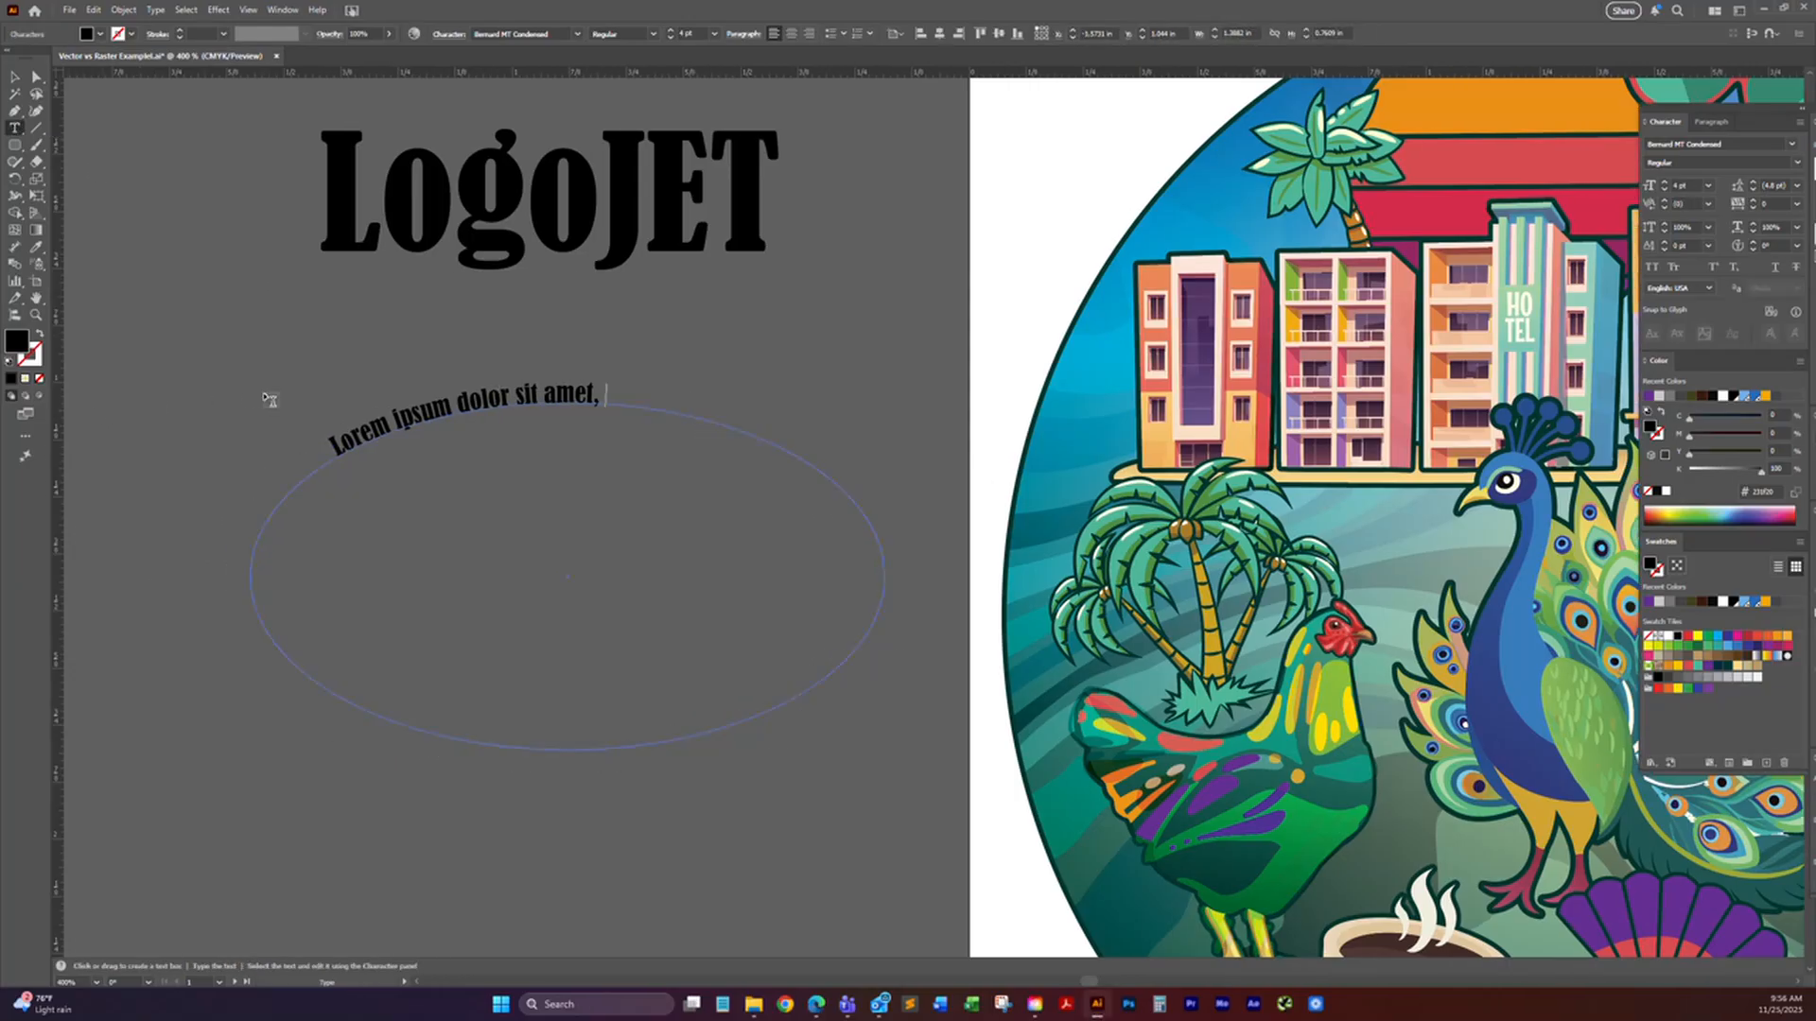
Step: Slide the path text clockwise along the ellipse until it sits centred over the upper arc
click(21, 78)
click(337, 453)
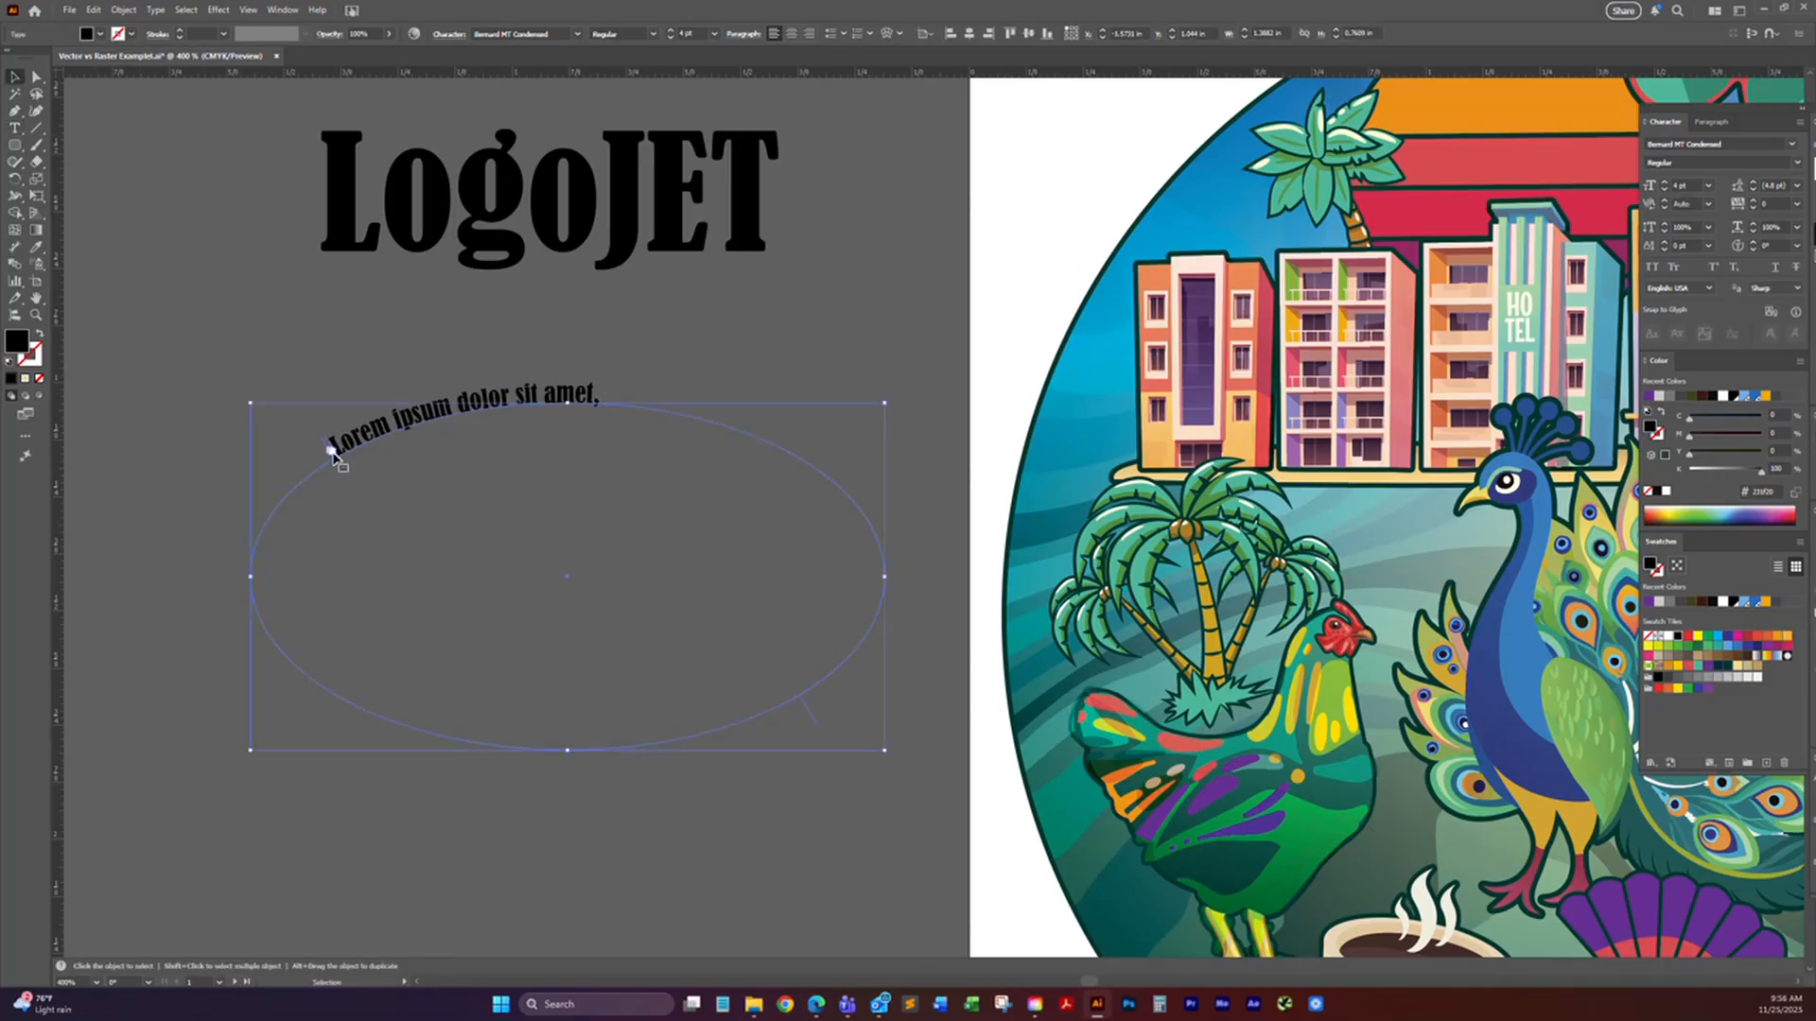
drag(332, 448, 429, 424)
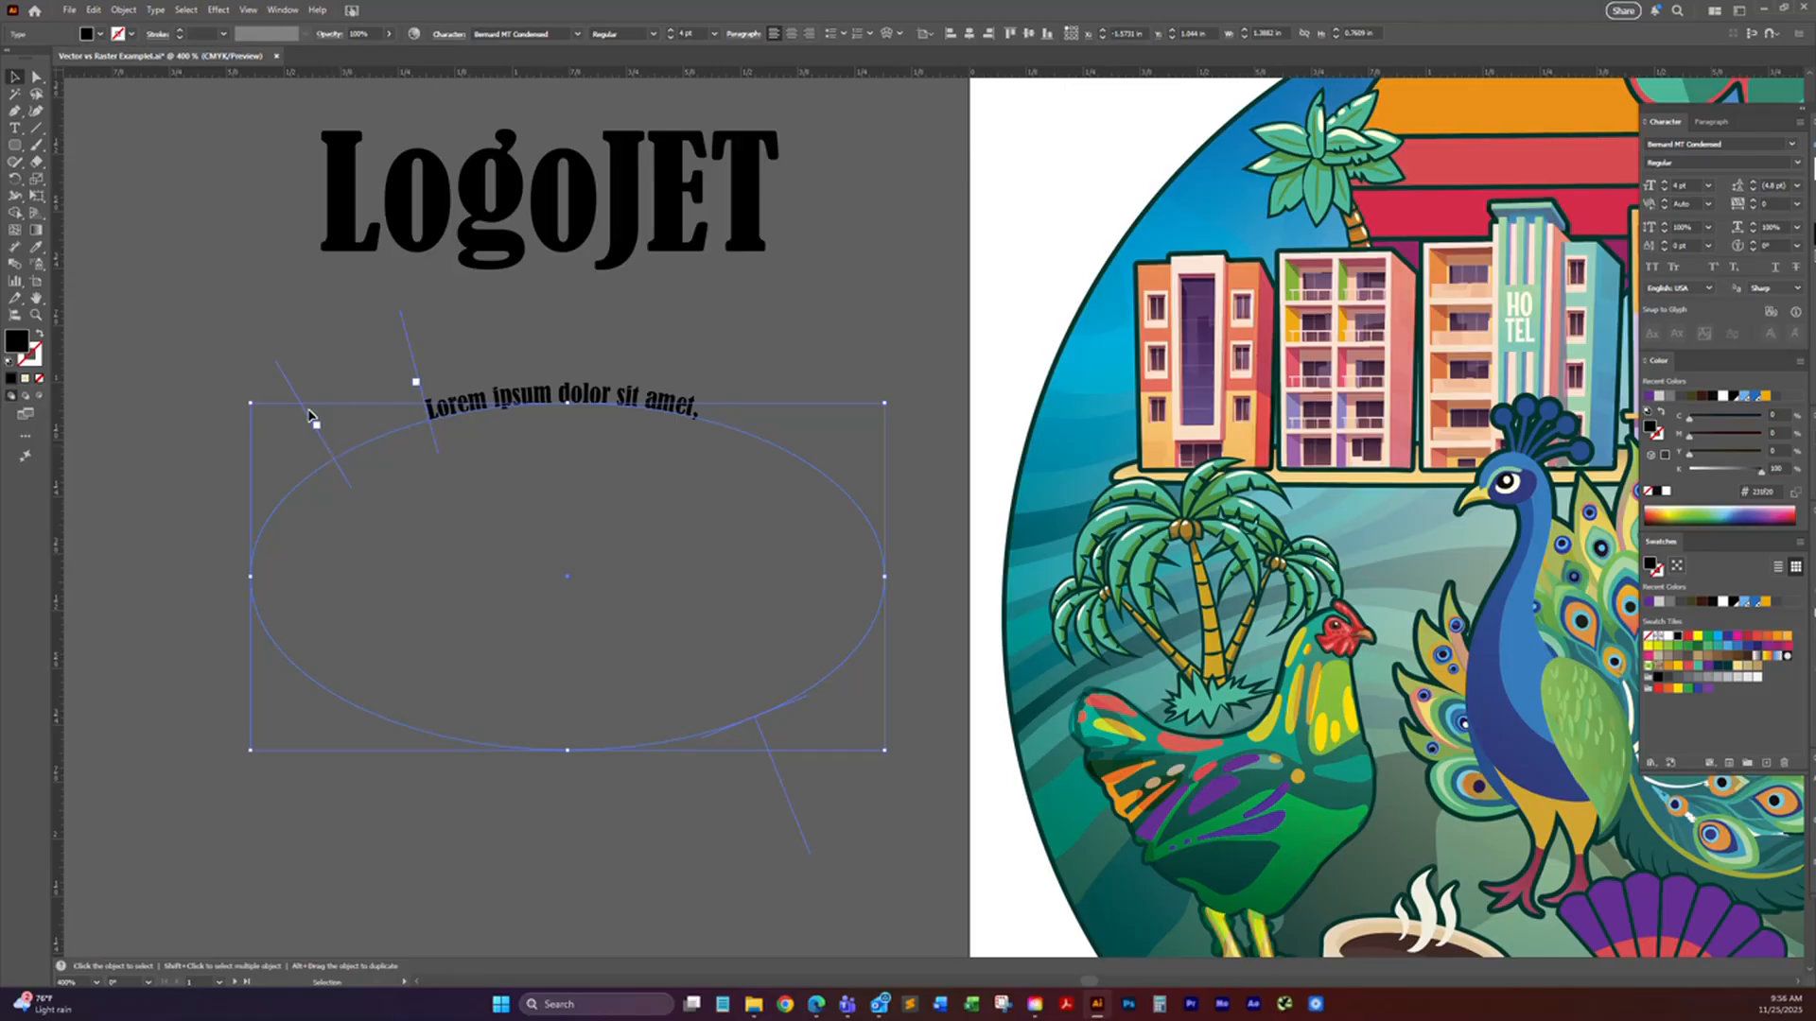
Step: Move the path text's end bracket with Direct Selection to just past the last word, and back to just before the first word
key(t)
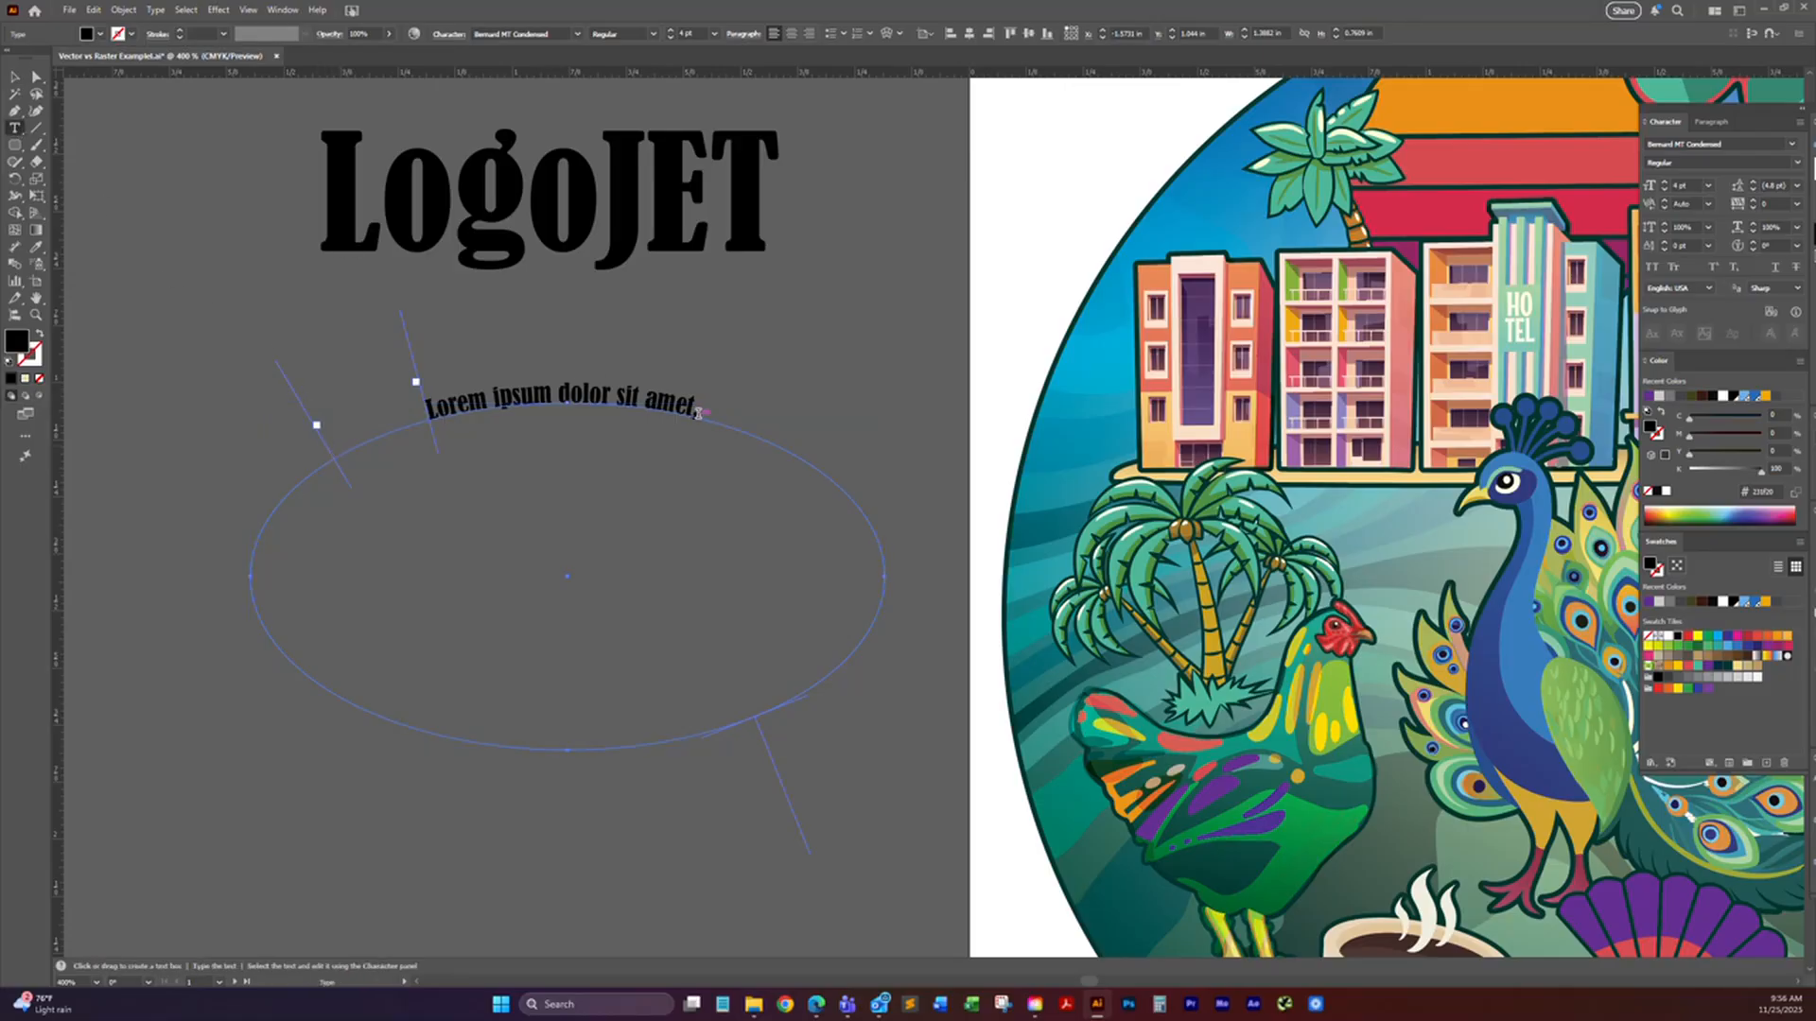
click(39, 81)
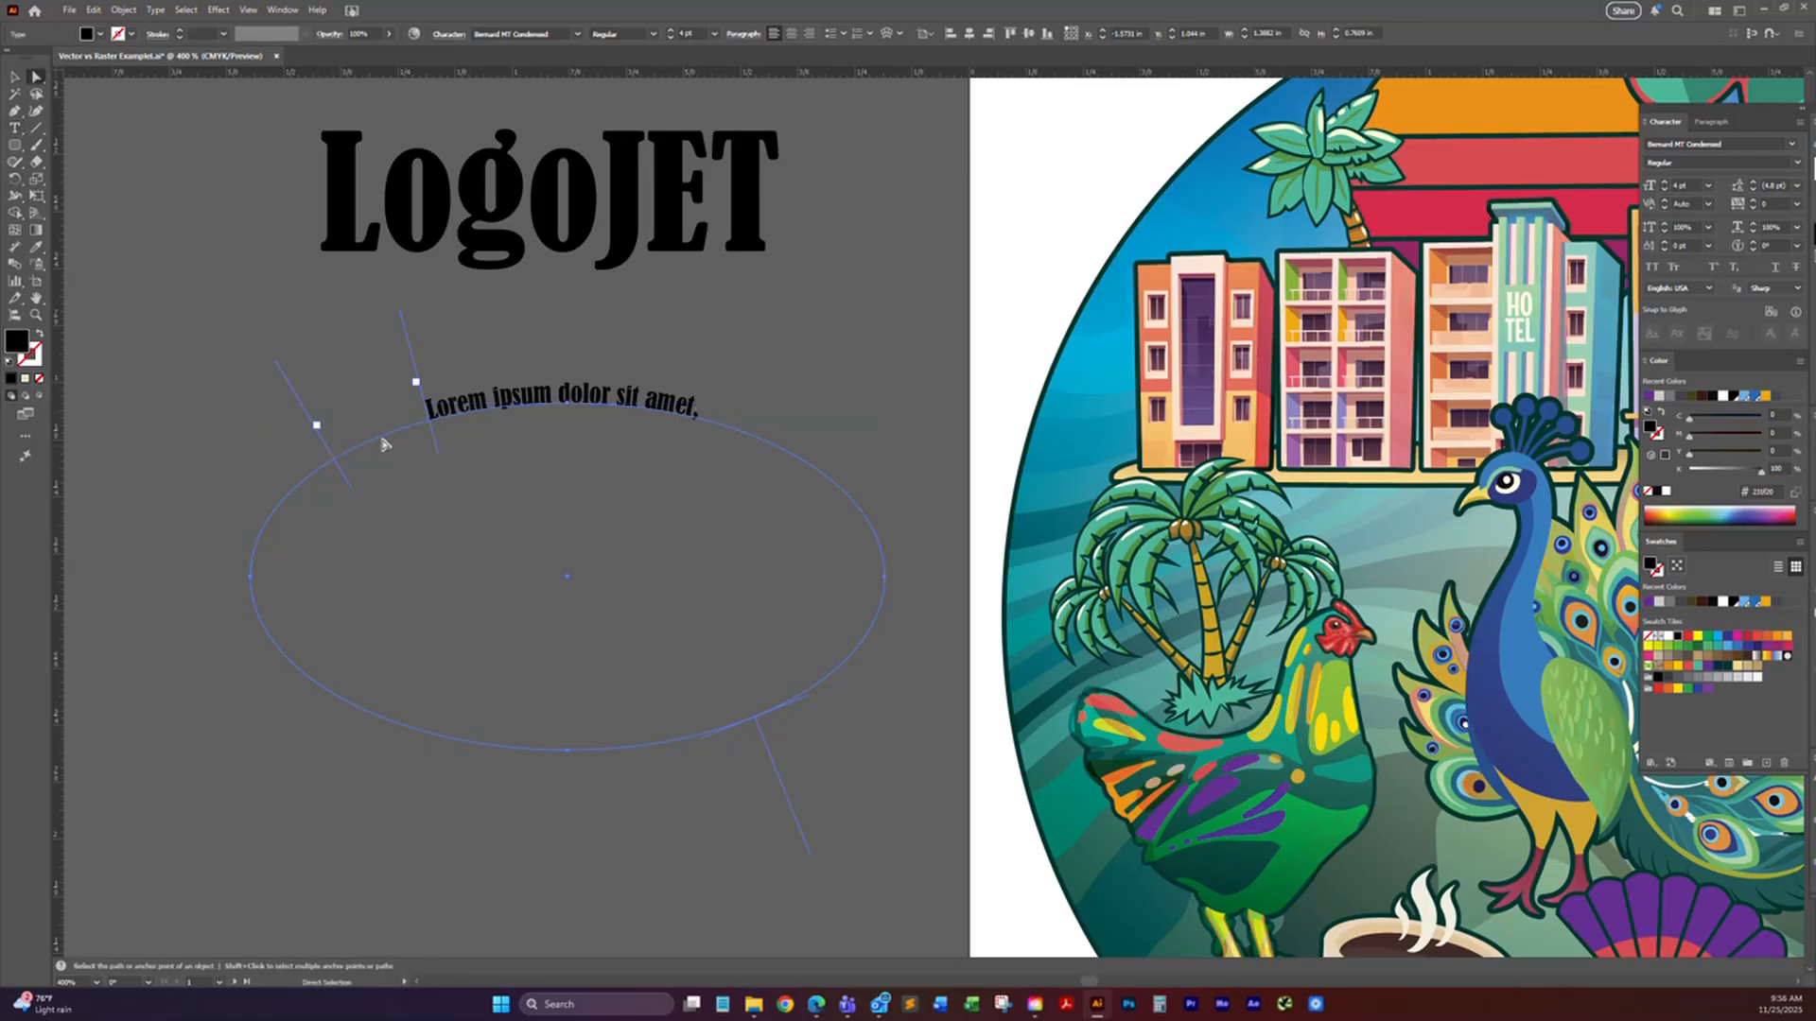
mouse_move(429, 423)
mouse_down()
mouse_move(398, 421)
mouse_move(622, 440)
mouse_move(418, 421)
mouse_up()
drag(331, 459, 830, 545)
drag(684, 378, 741, 389)
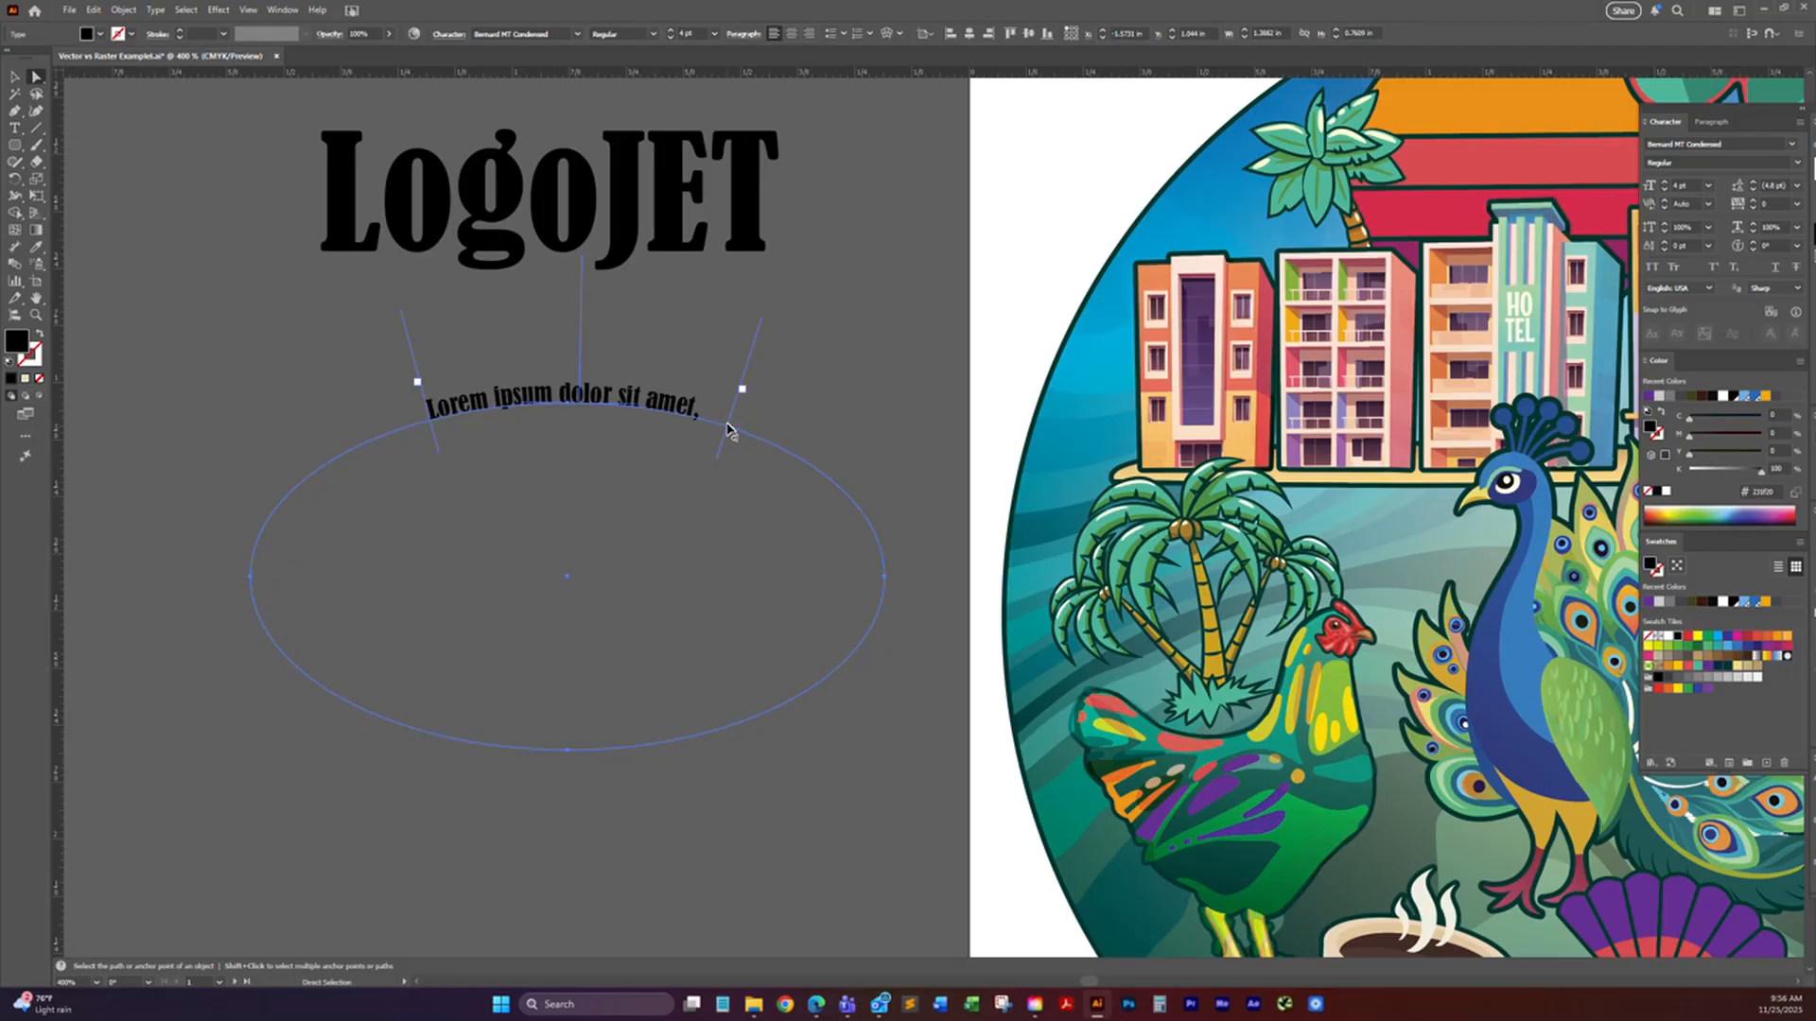
drag(732, 430, 414, 433)
mouse_move(435, 441)
mouse_down()
mouse_move(423, 426)
mouse_move(441, 426)
mouse_move(414, 439)
mouse_move(431, 442)
mouse_up()
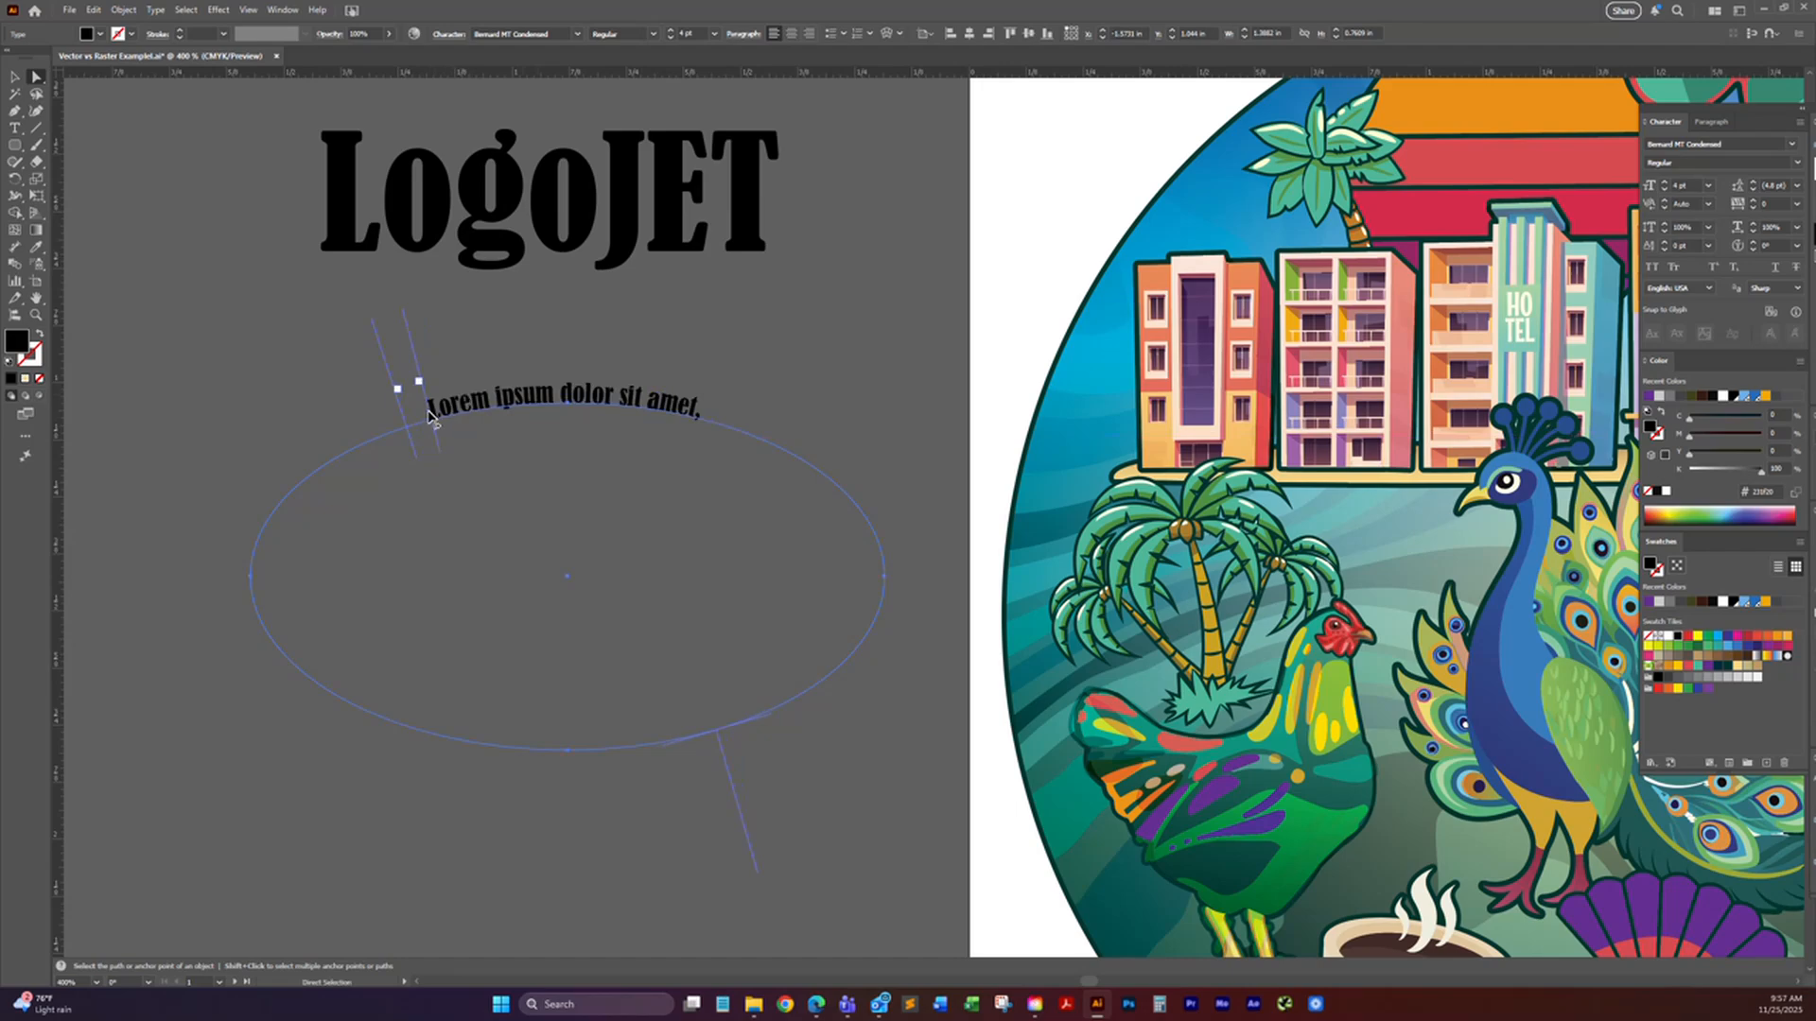
Step: Undo the last bracket adjustments and delete the ellipse together with its path text
key(ctrl+z)
key(ctrl+z)
key(ctrl+z)
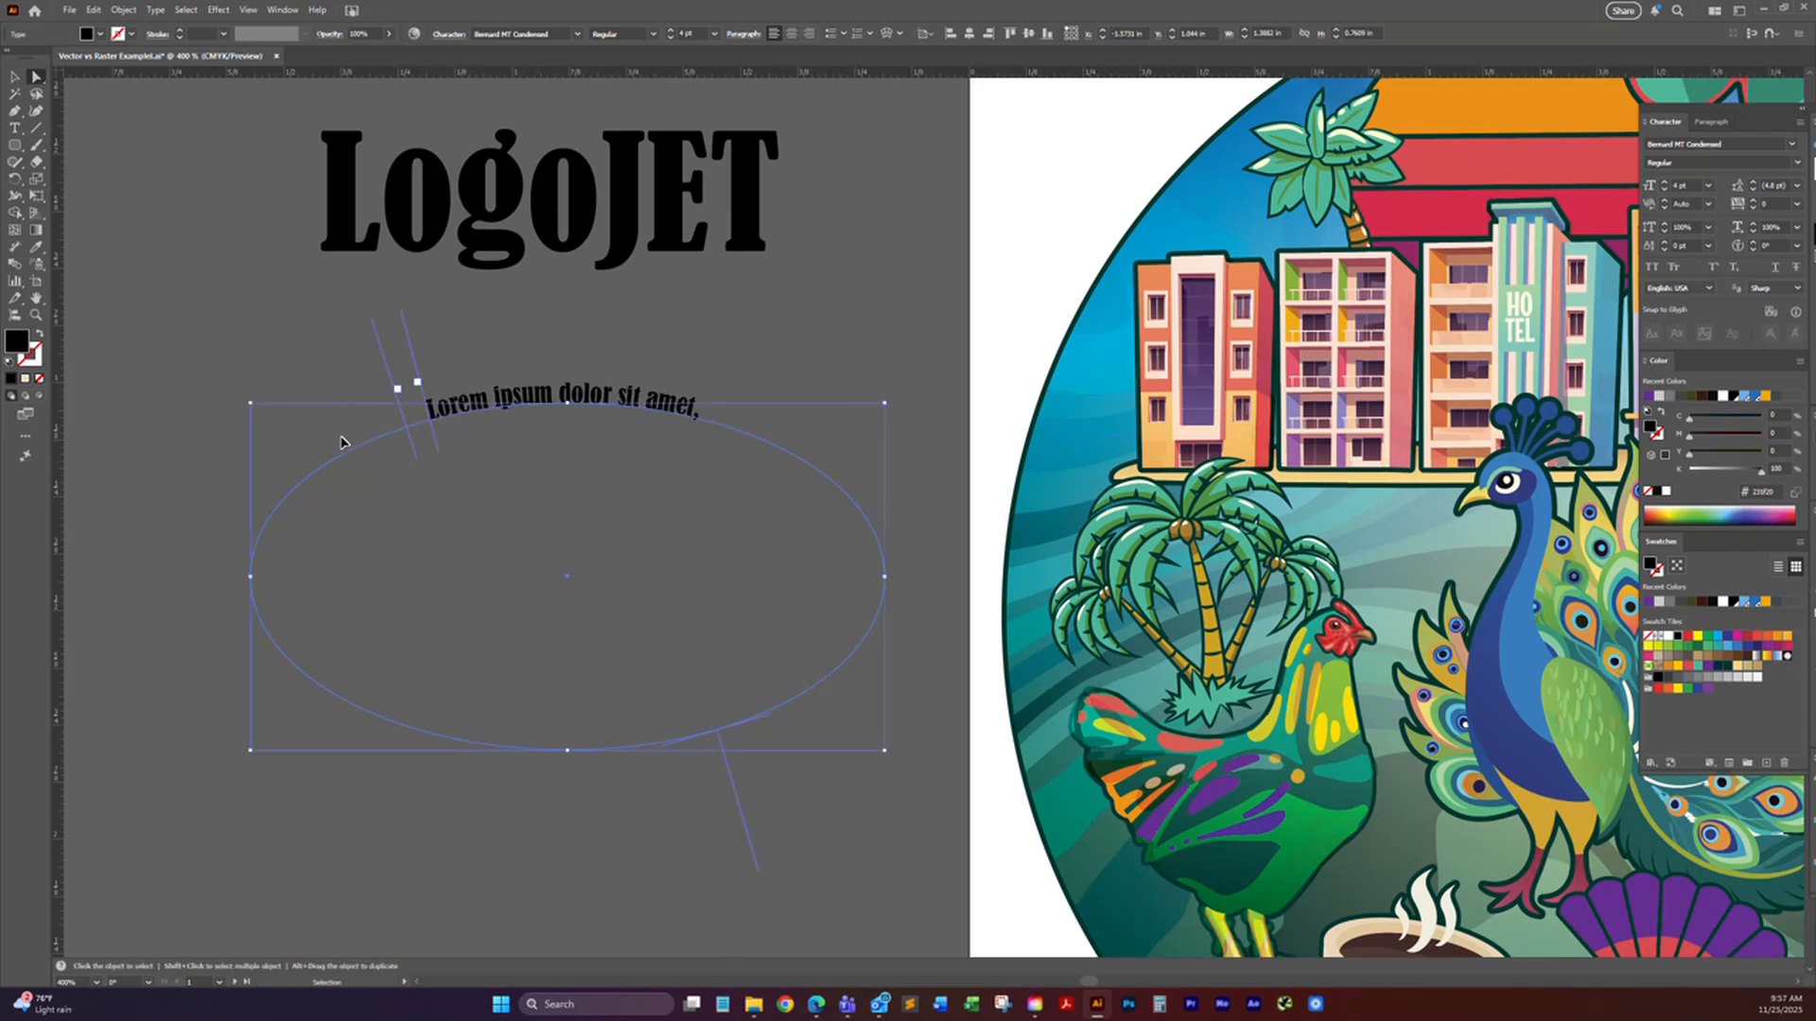
click(15, 81)
key(Delete)
Step: Draw an ellipse about 1.35 in wide and 0.72 in high below "LogoJET" and fill it with the coral red swatch
click(16, 146)
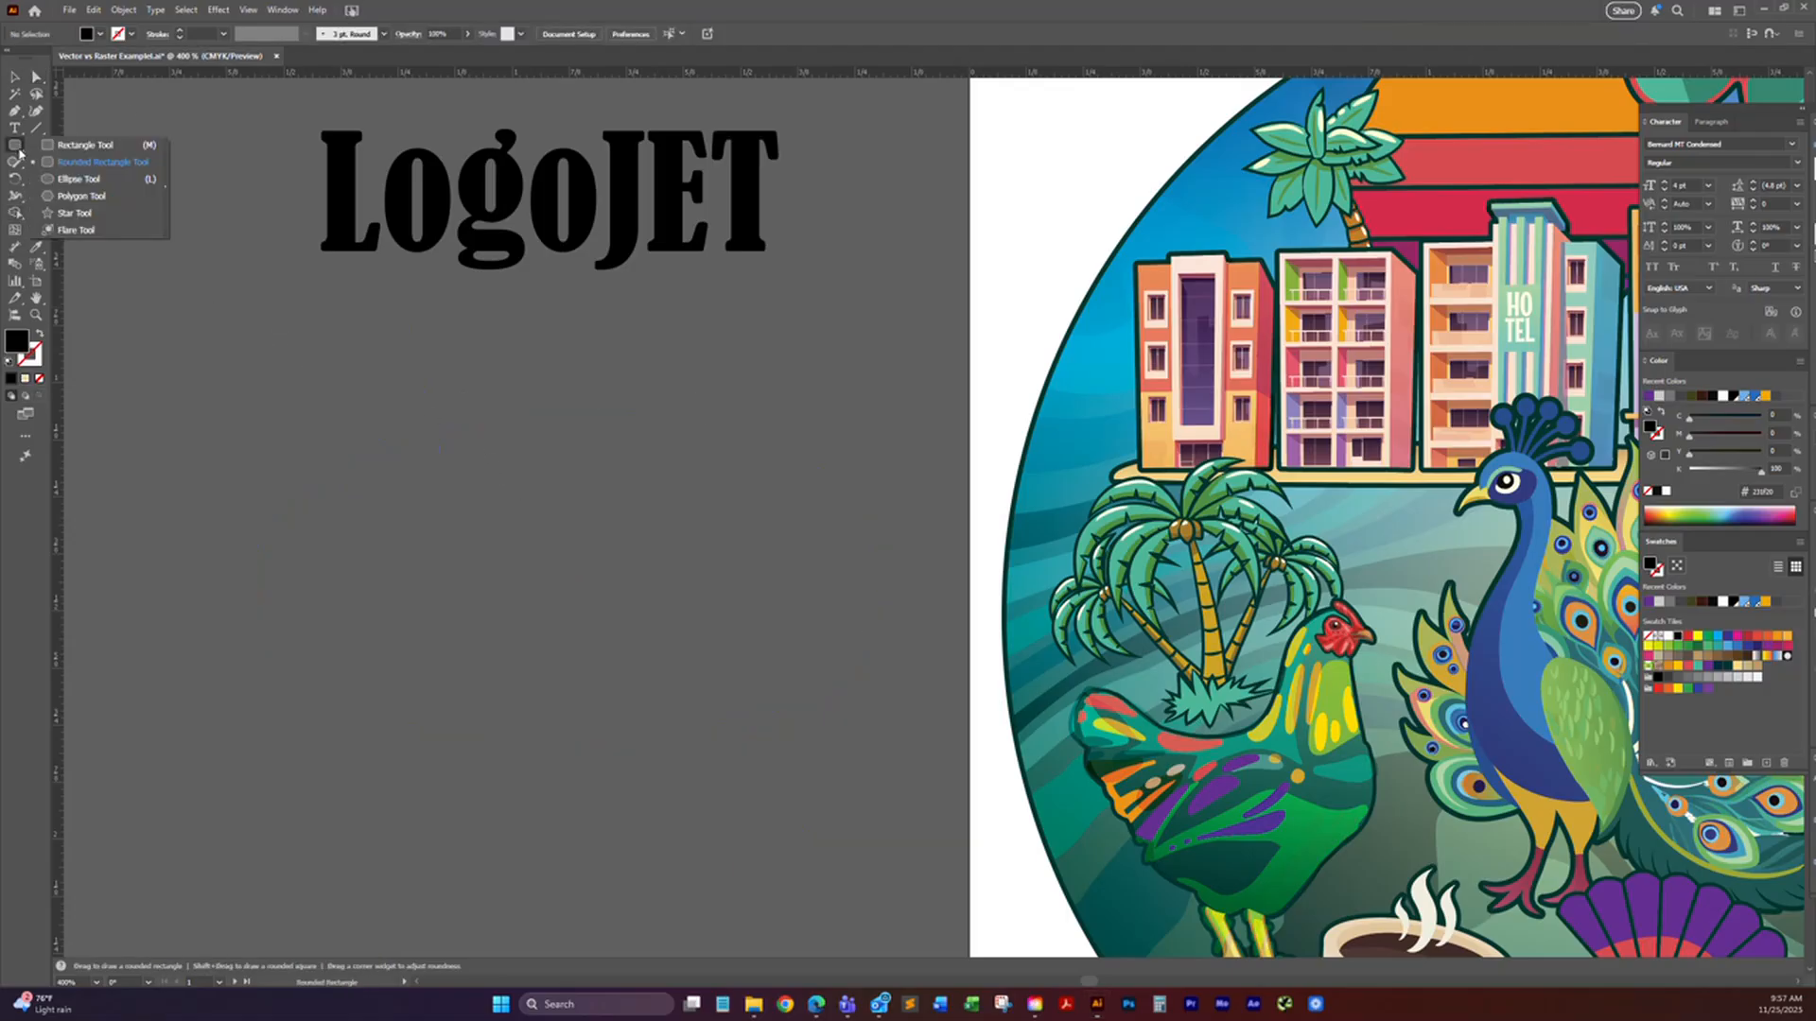
click(78, 179)
drag(236, 419, 854, 751)
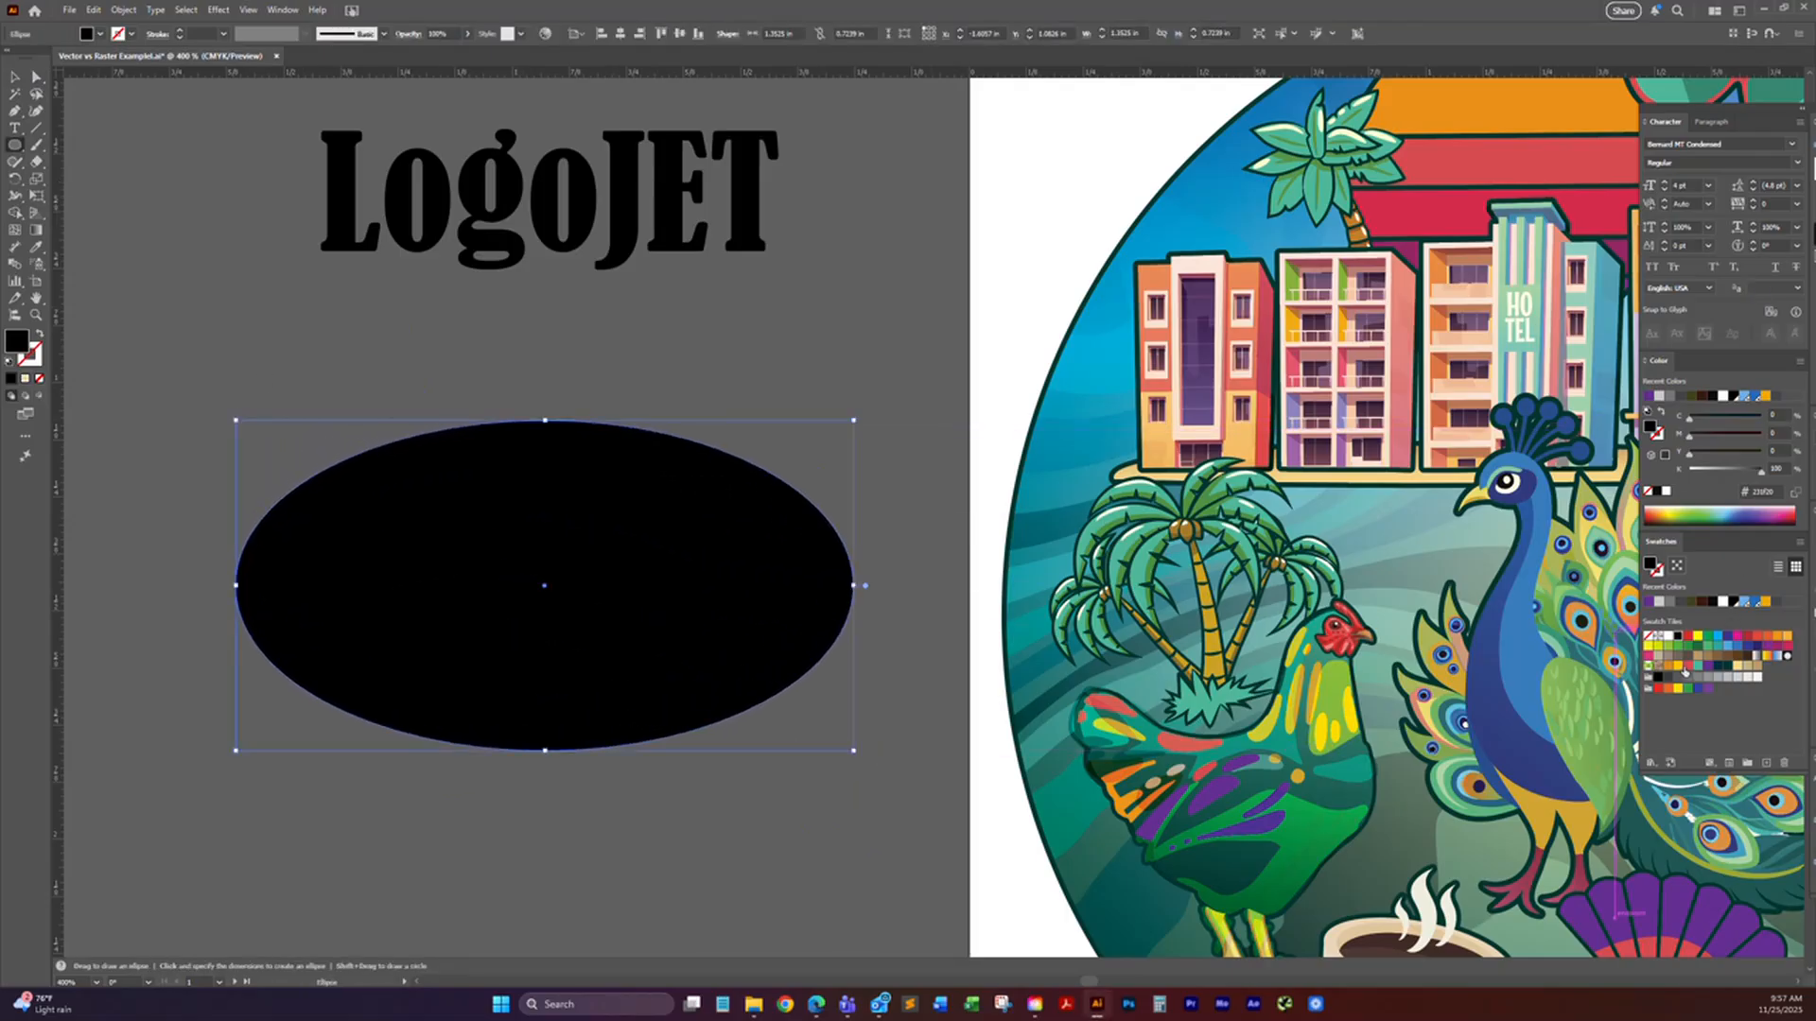
click(1688, 667)
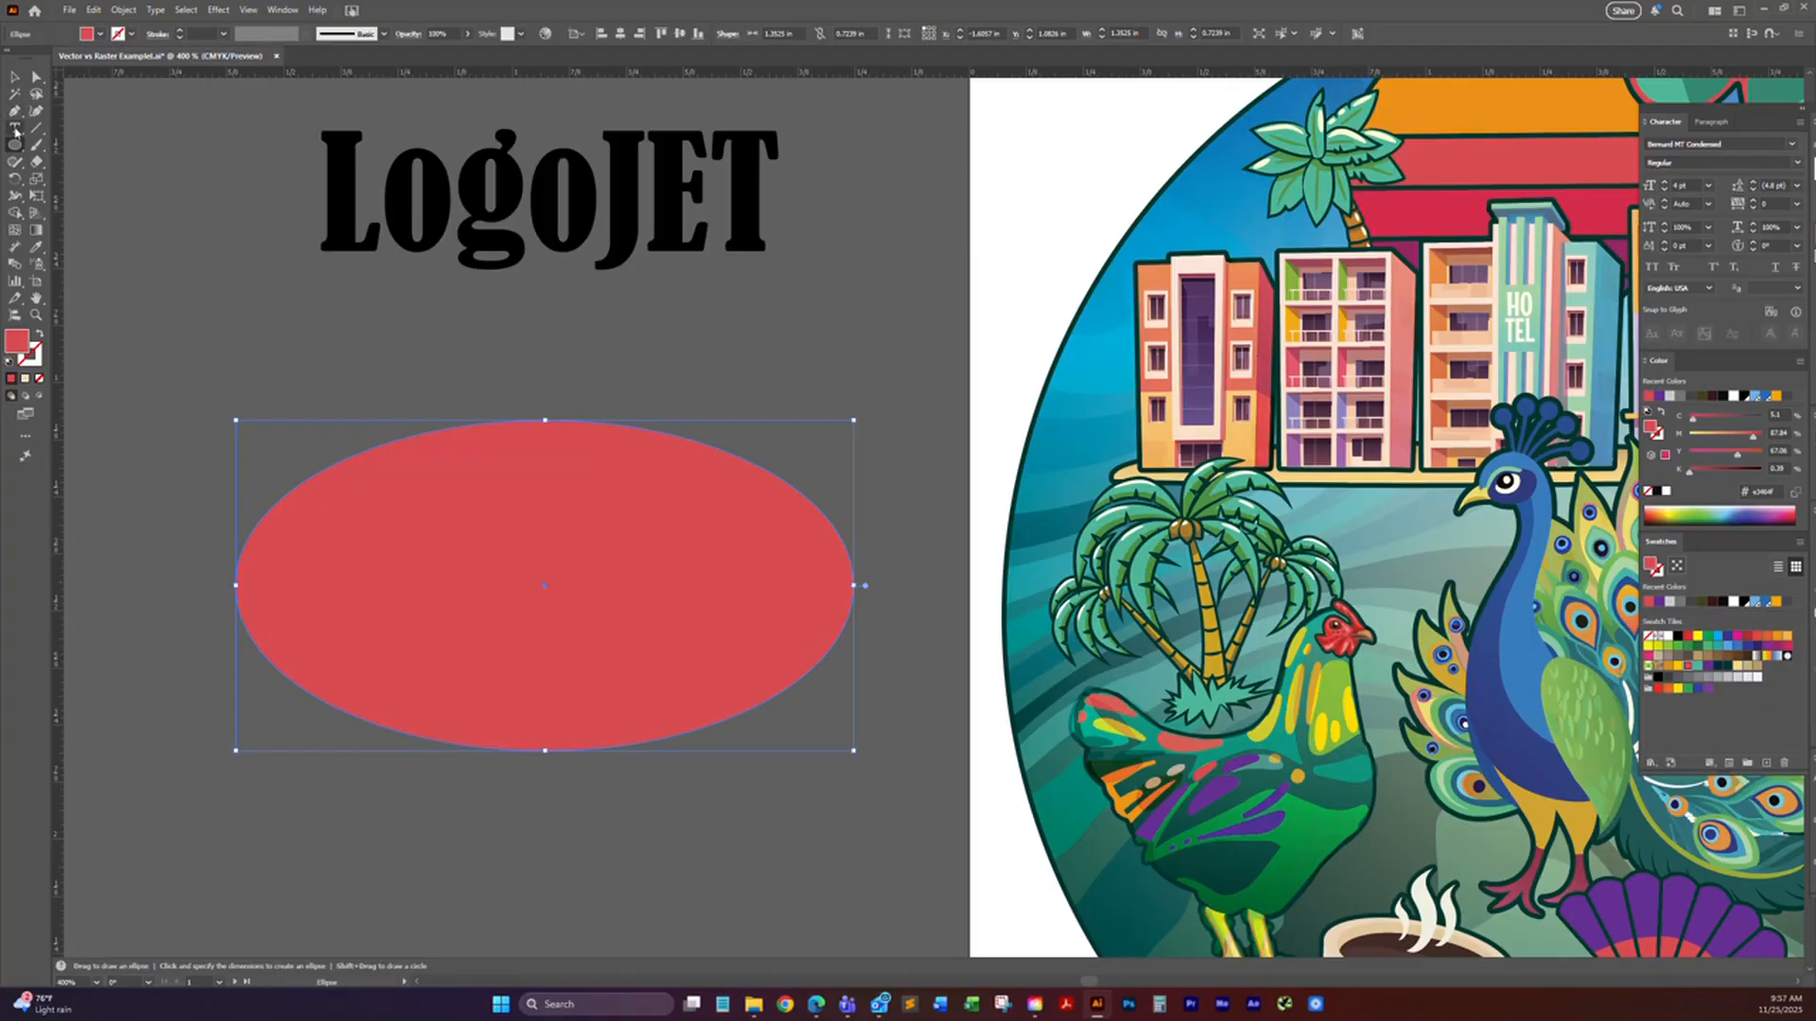
Step: Convert the coral red ellipse into a Vertical Area Type frame filled with placeholder text
click(15, 130)
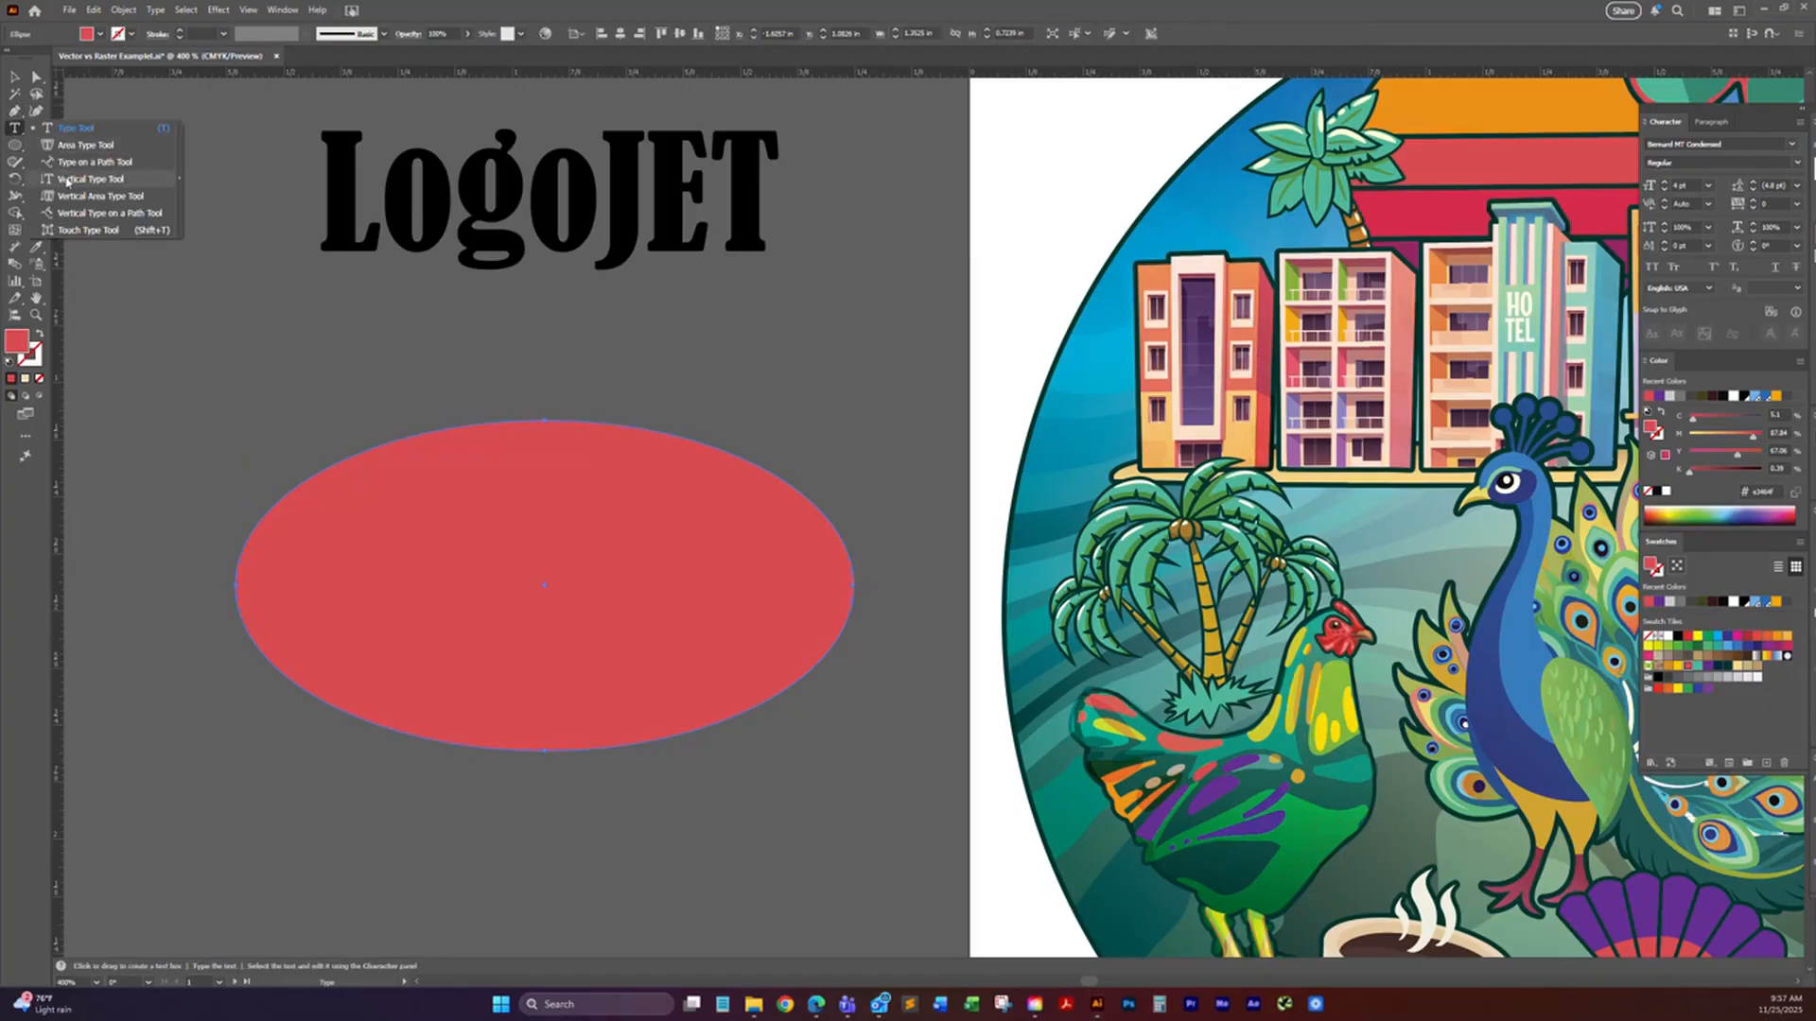
click(90, 178)
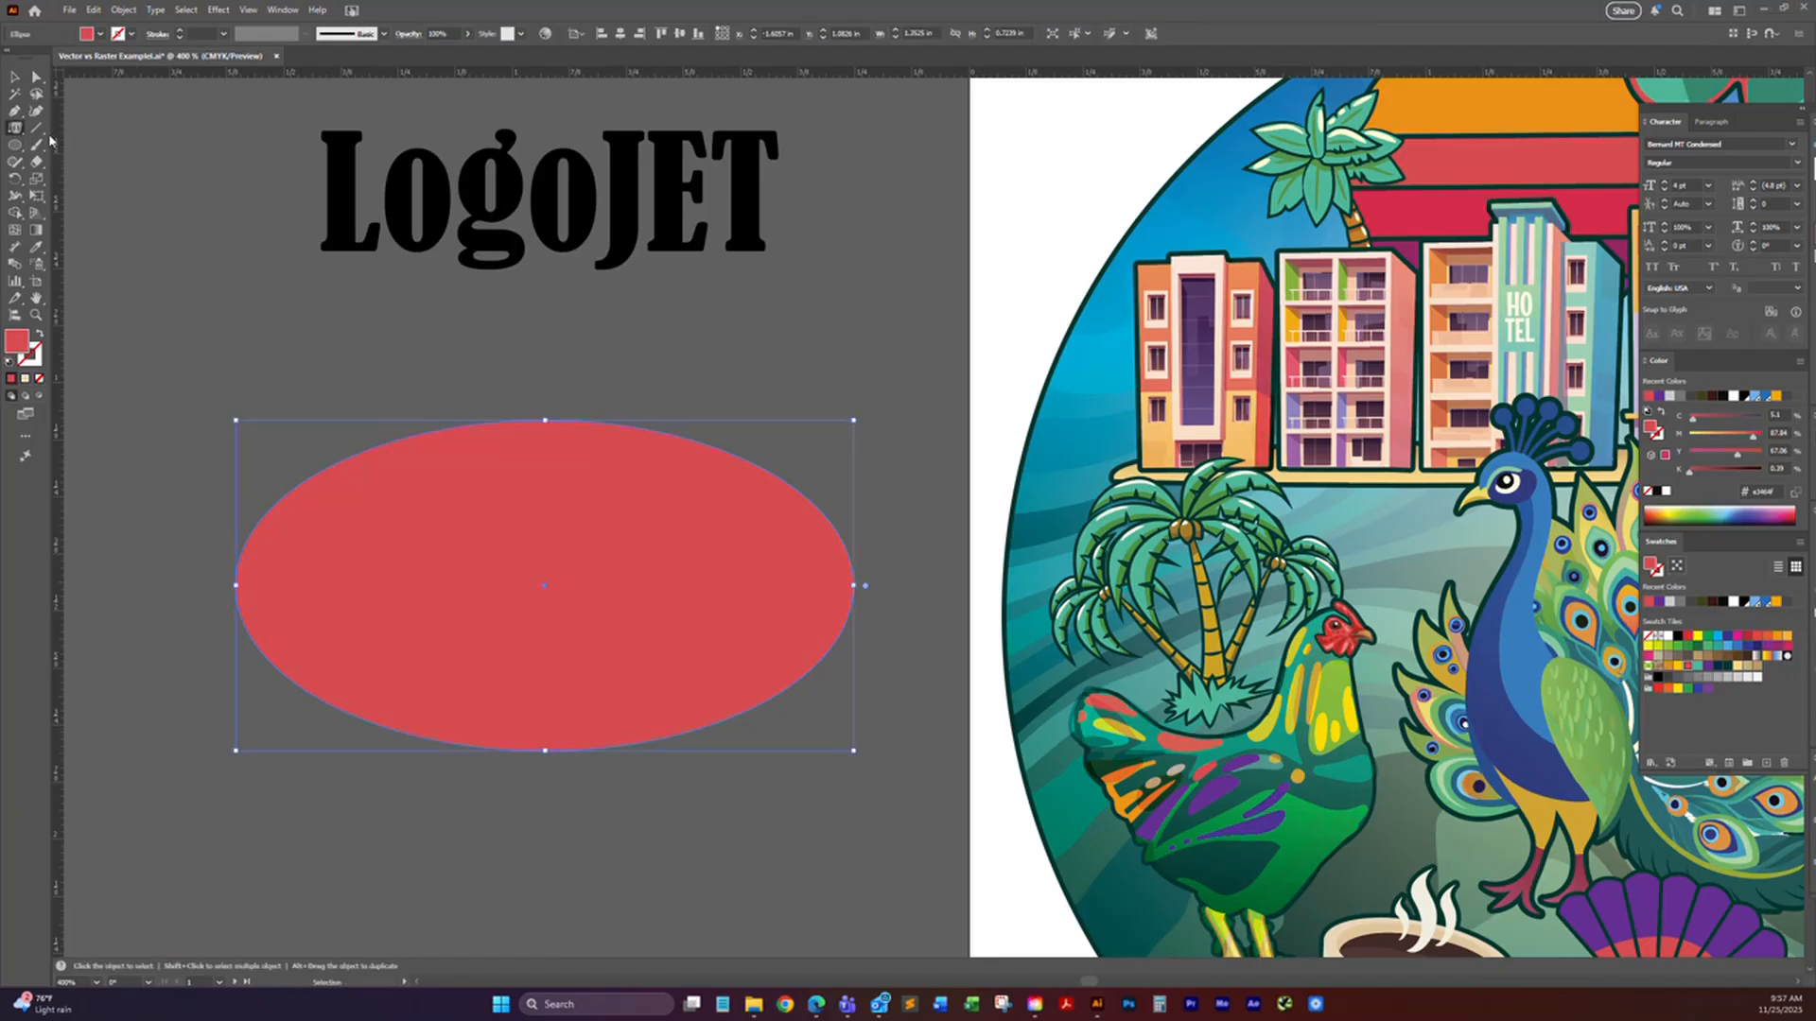
click(16, 131)
click(659, 437)
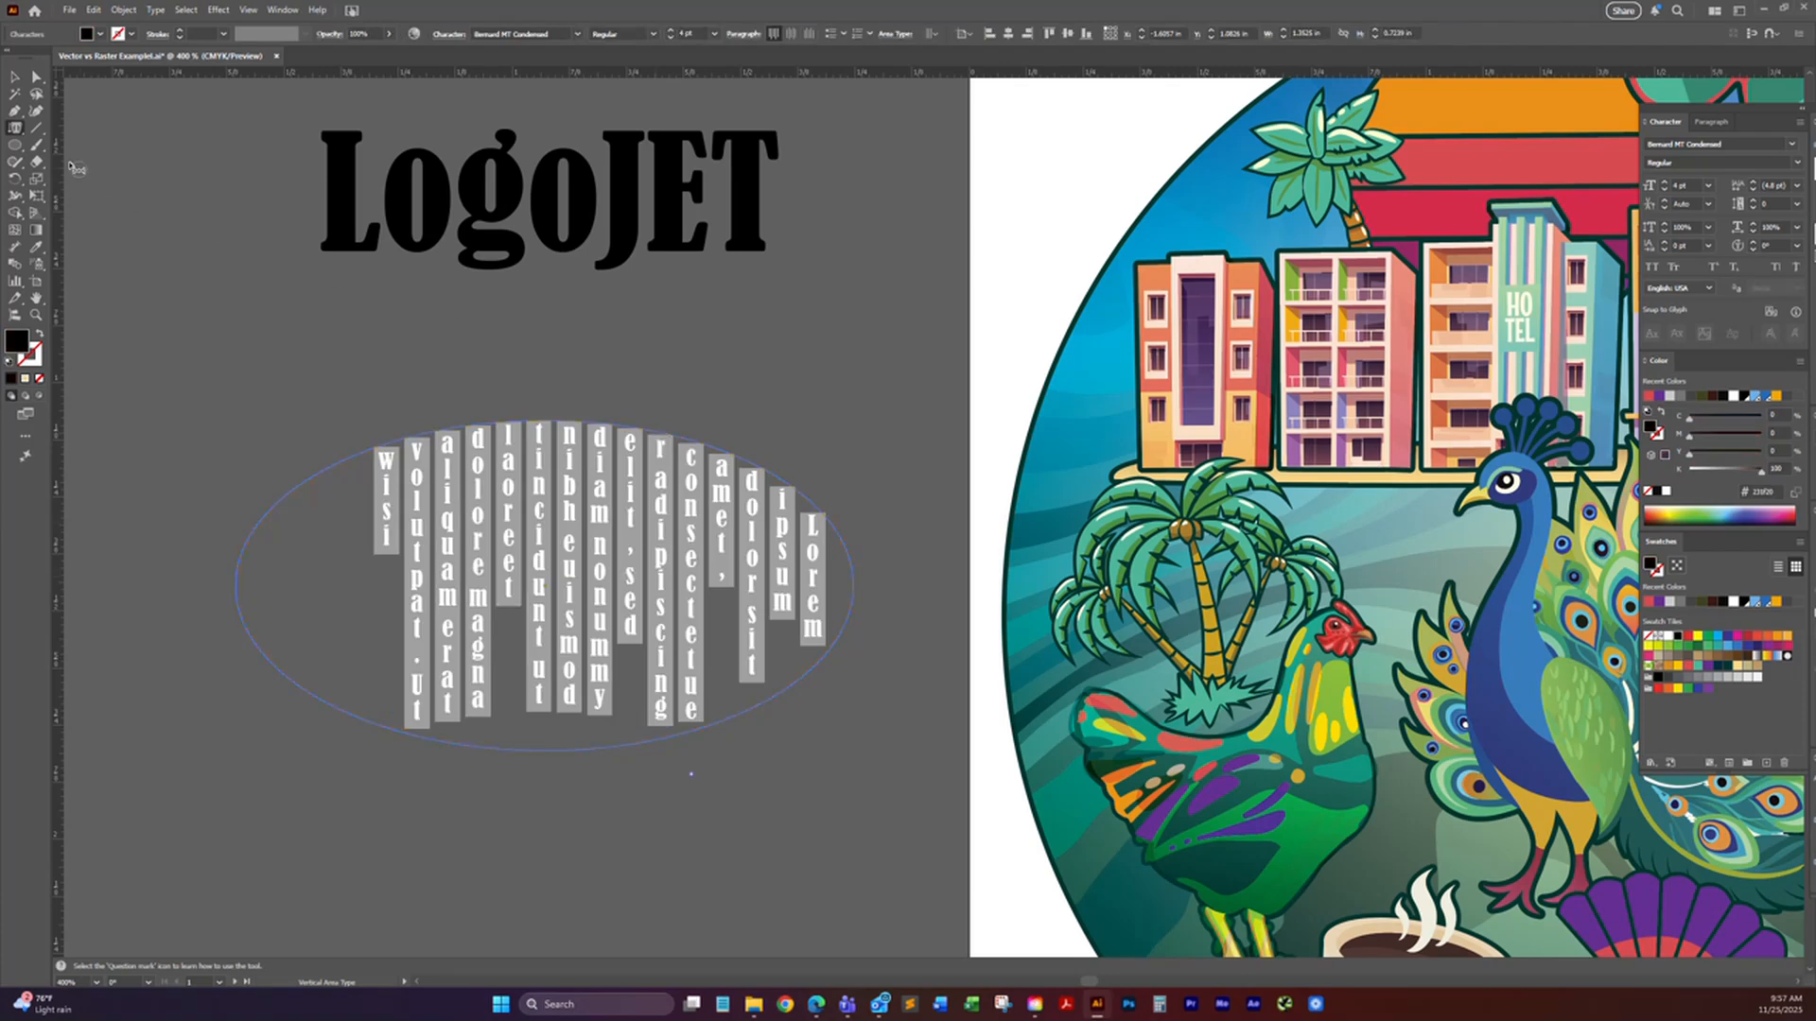
click(15, 130)
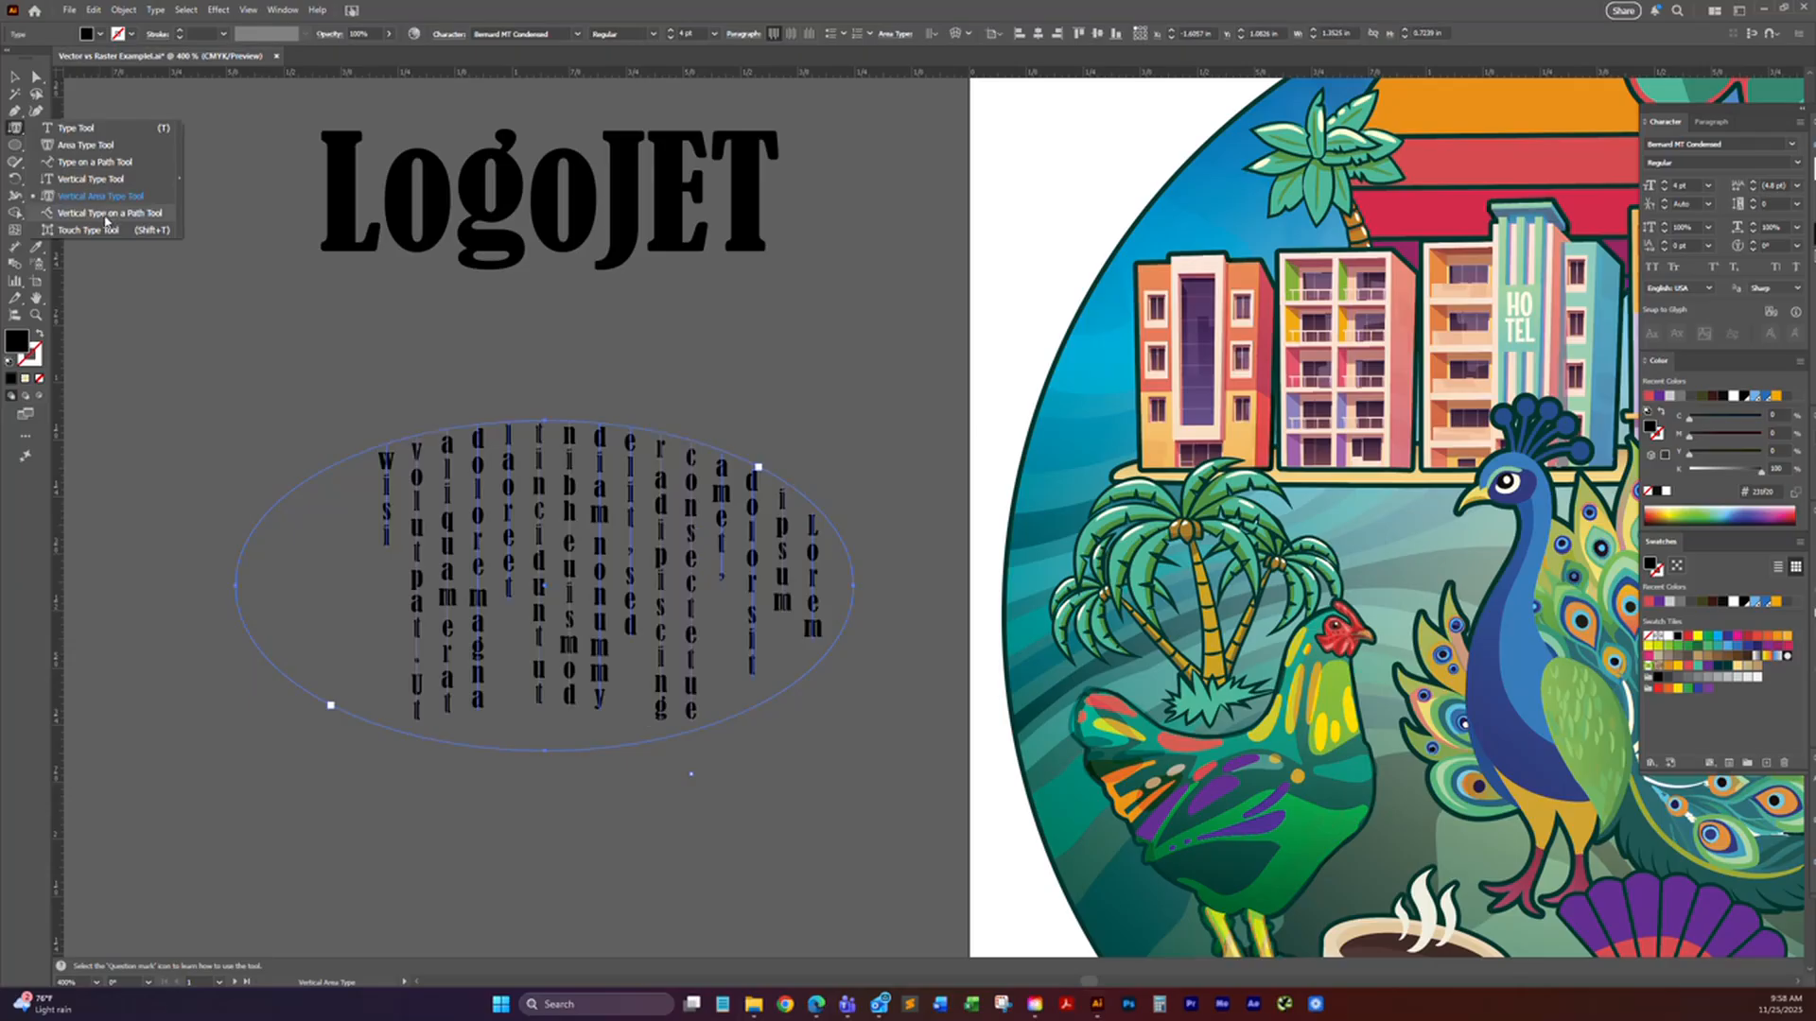
click(105, 215)
click(14, 135)
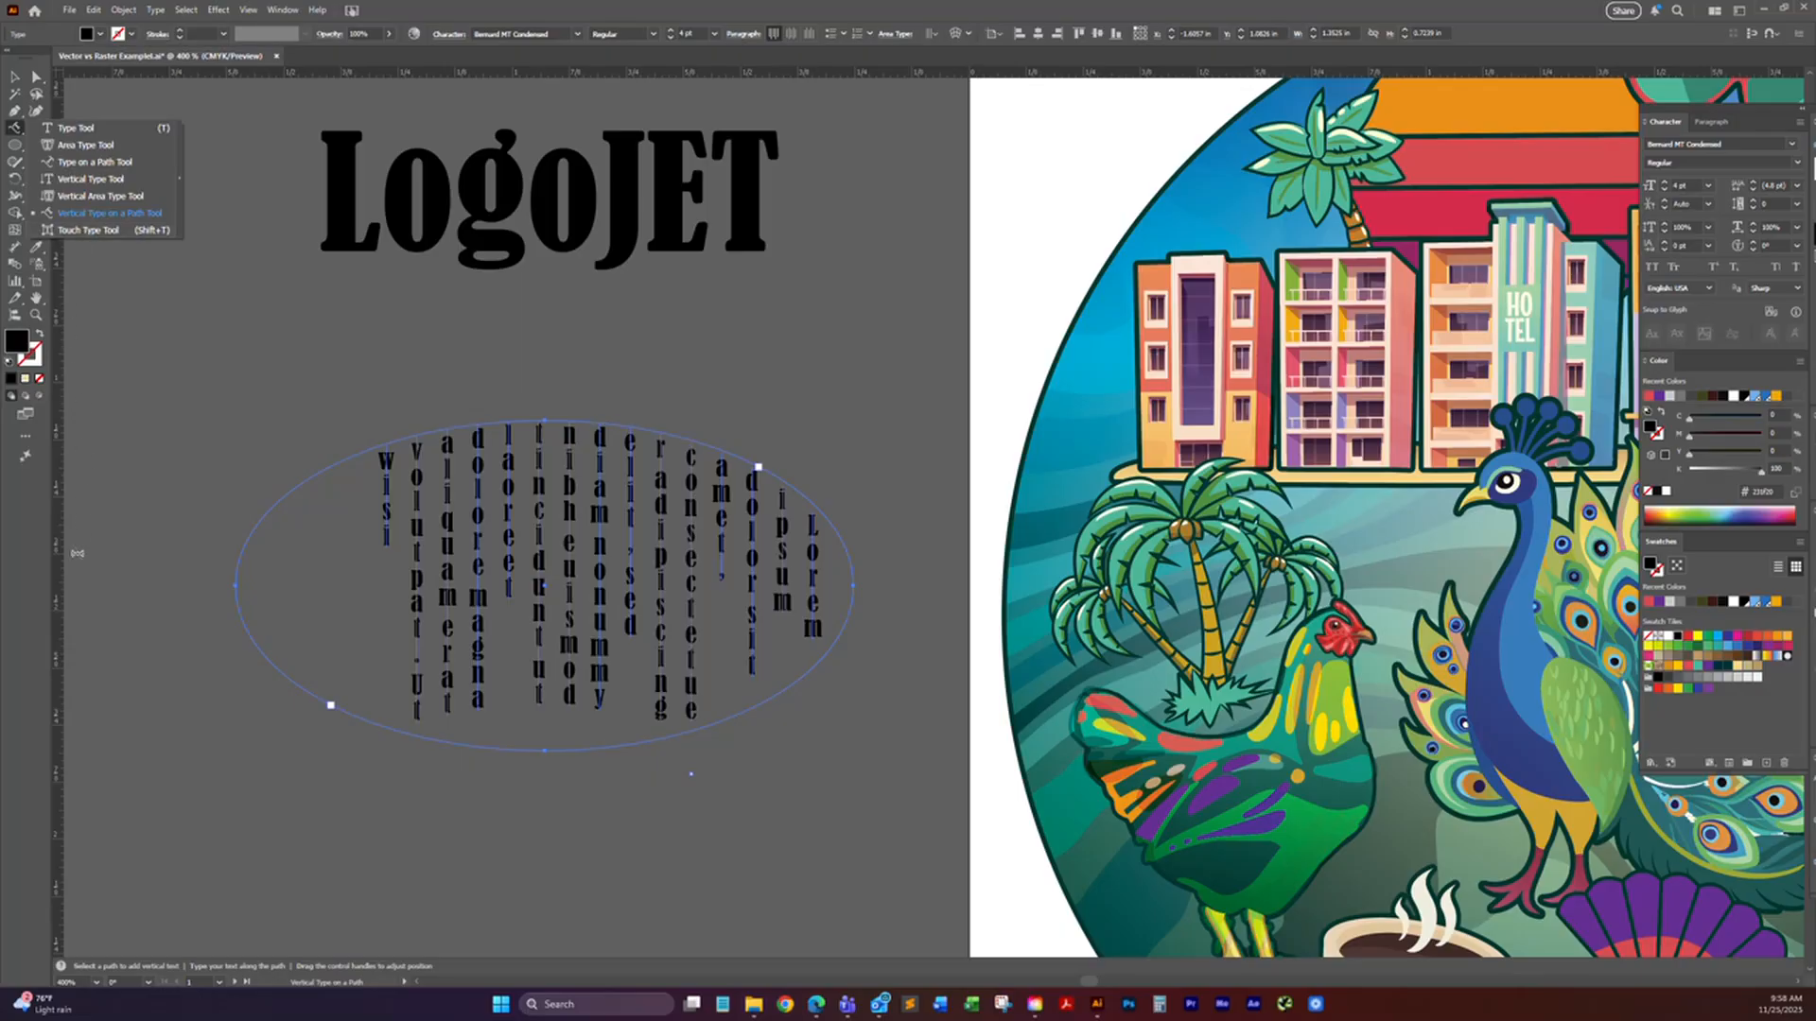
click(38, 660)
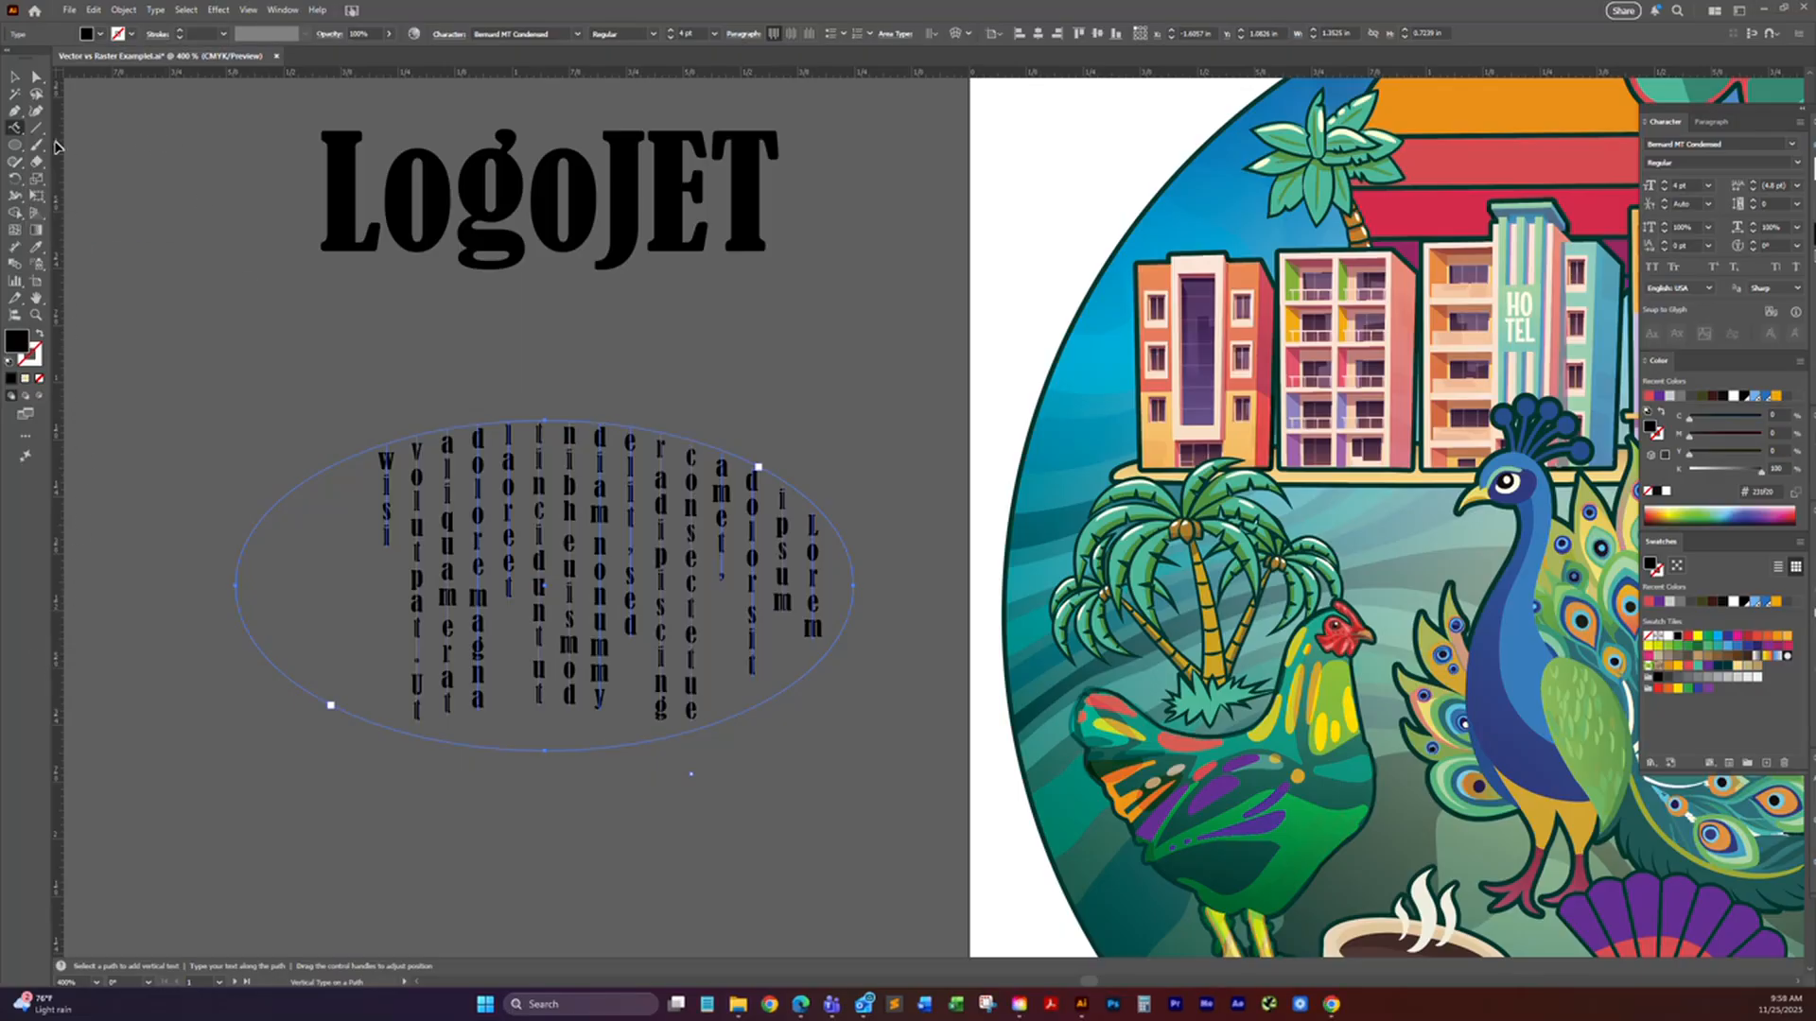
Step: Raise both letters "o" in "LogoJET" with Touch Type by about a third of their height
click(15, 127)
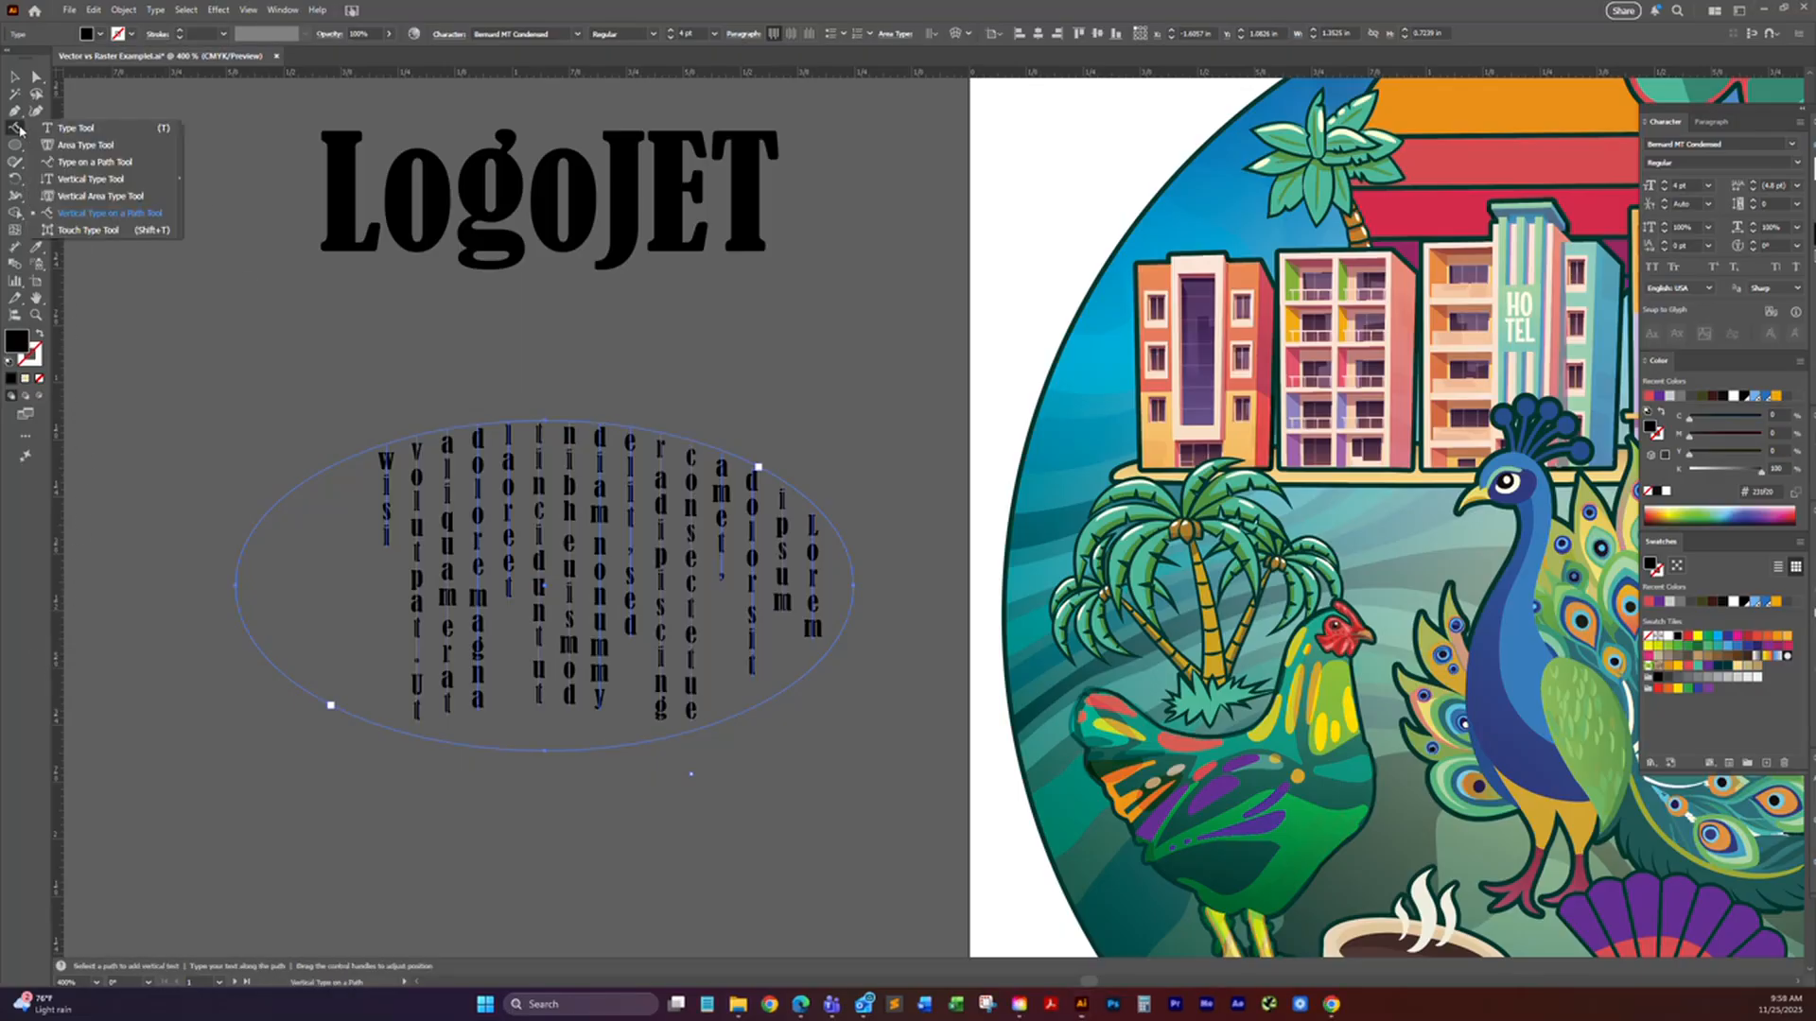
click(62, 230)
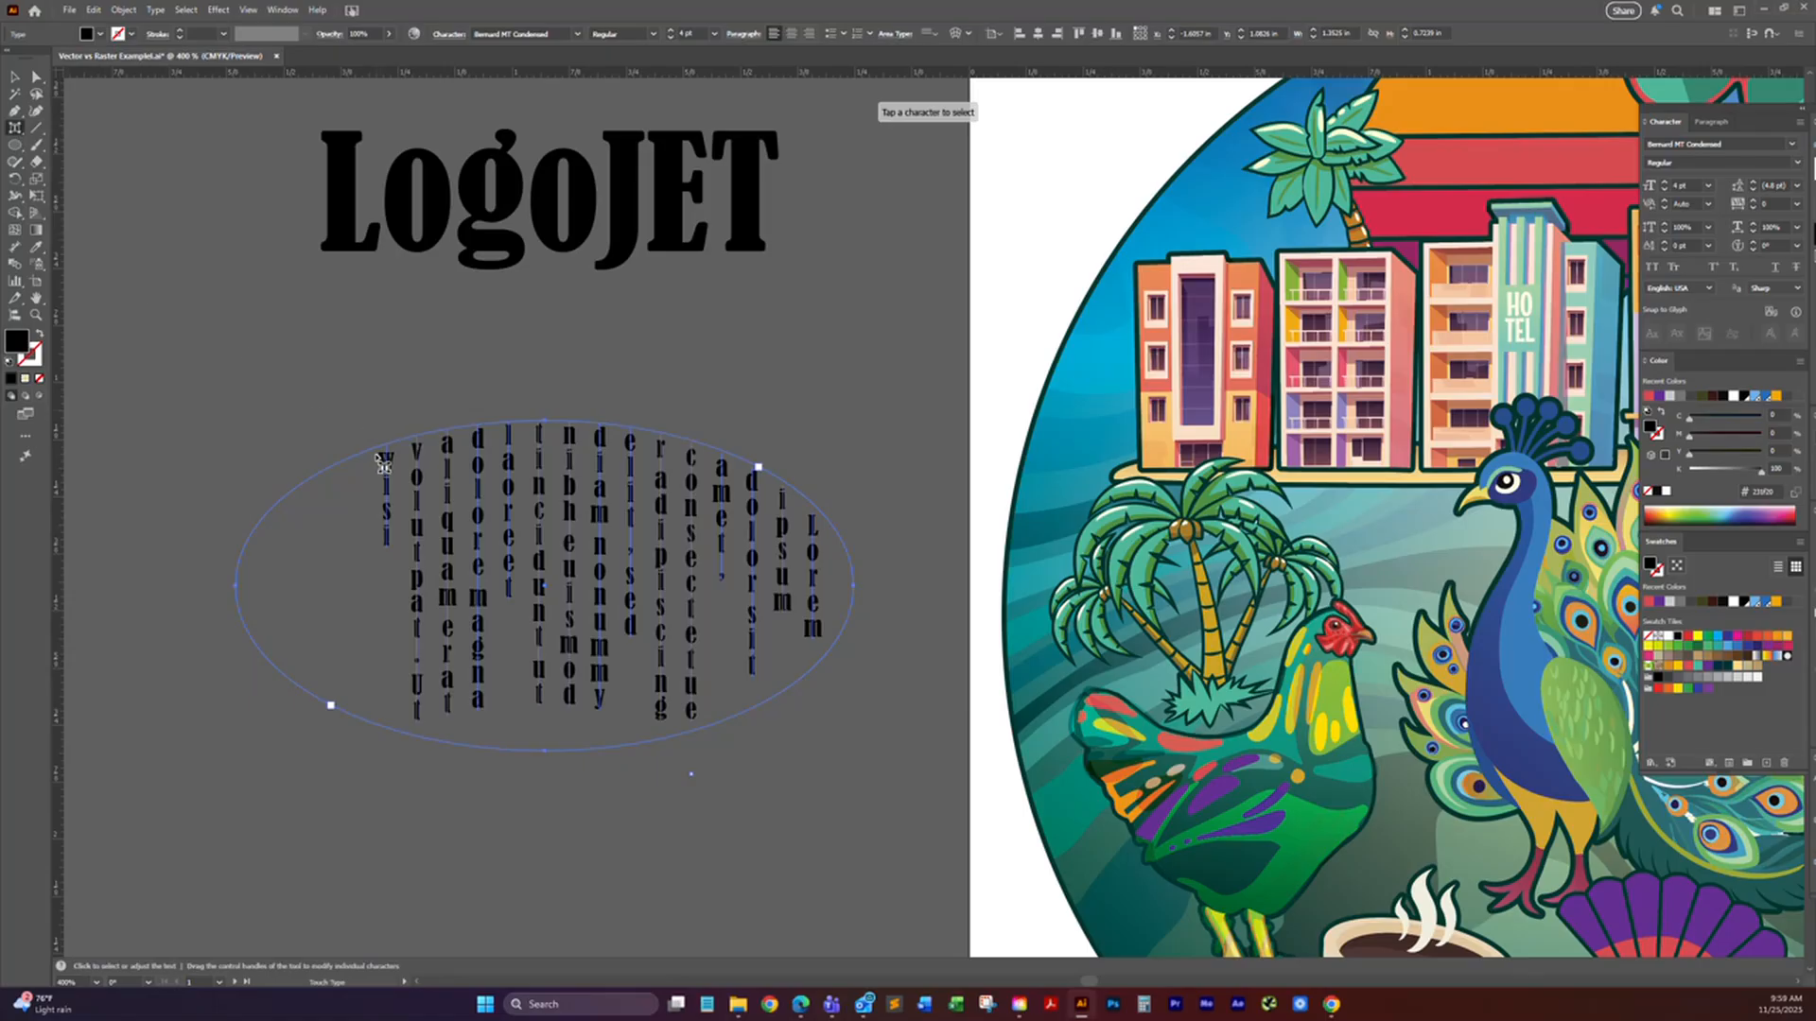
click(416, 251)
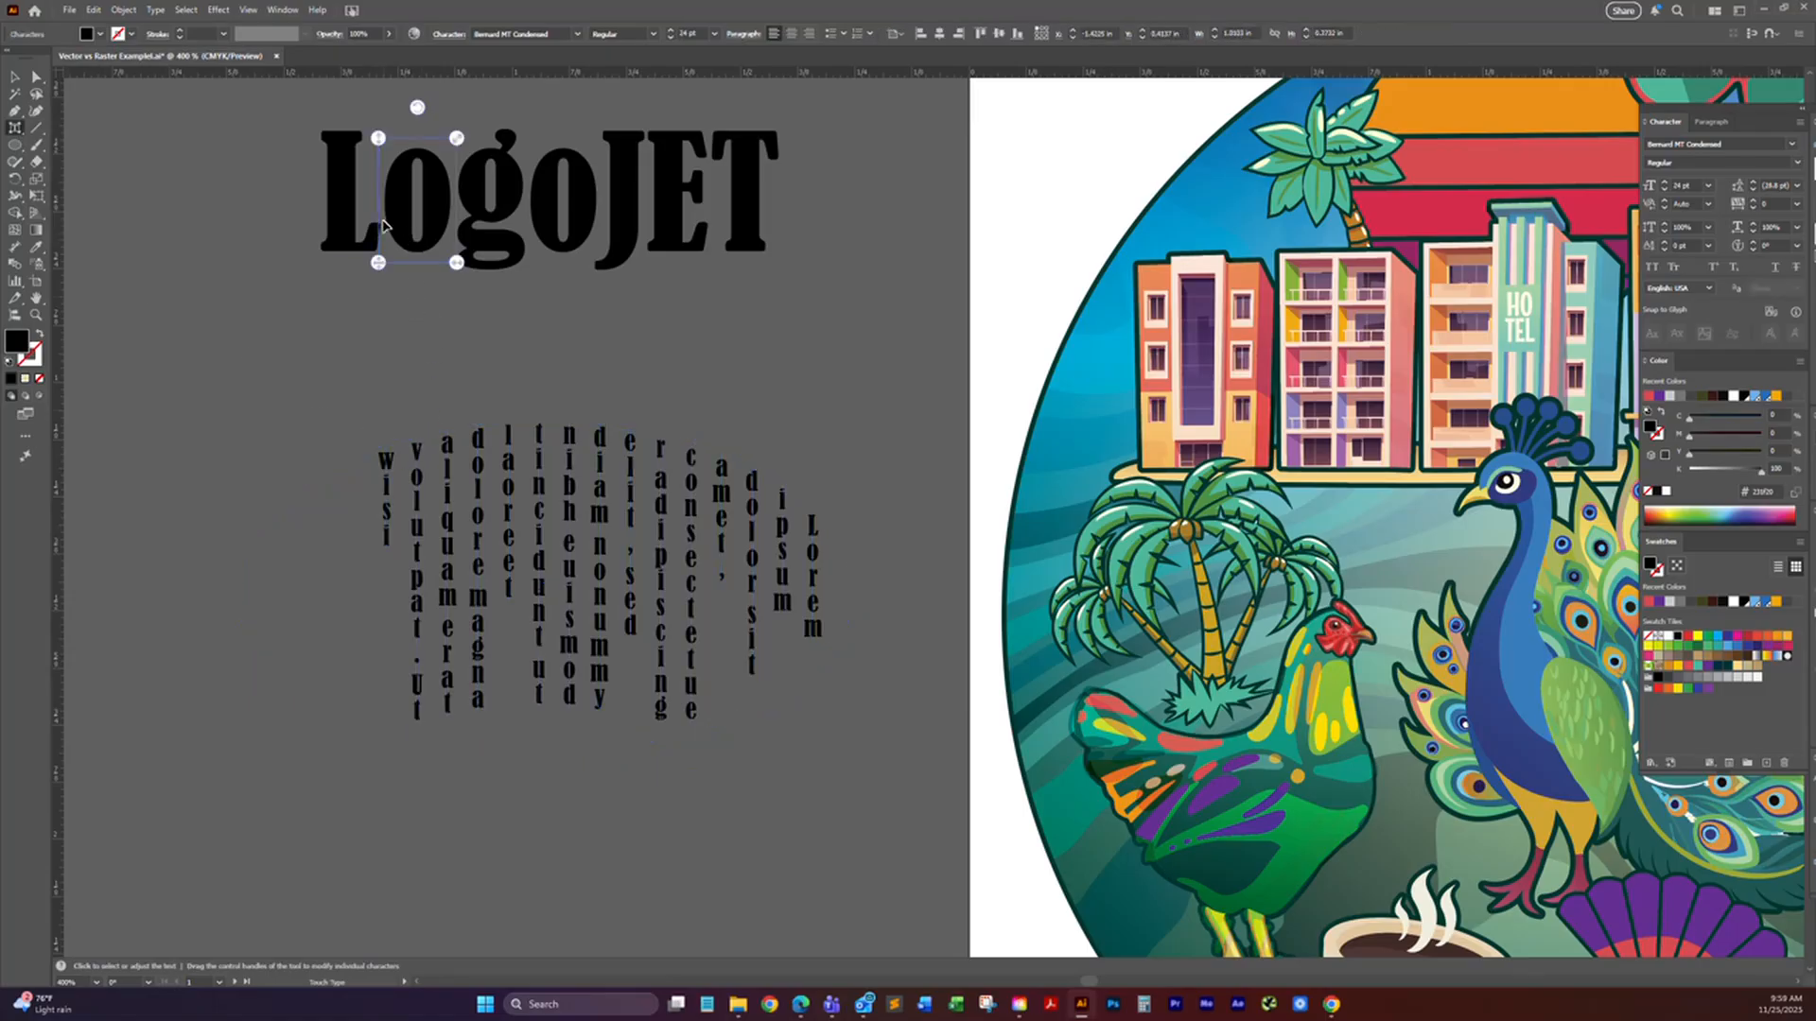
drag(410, 214, 403, 171)
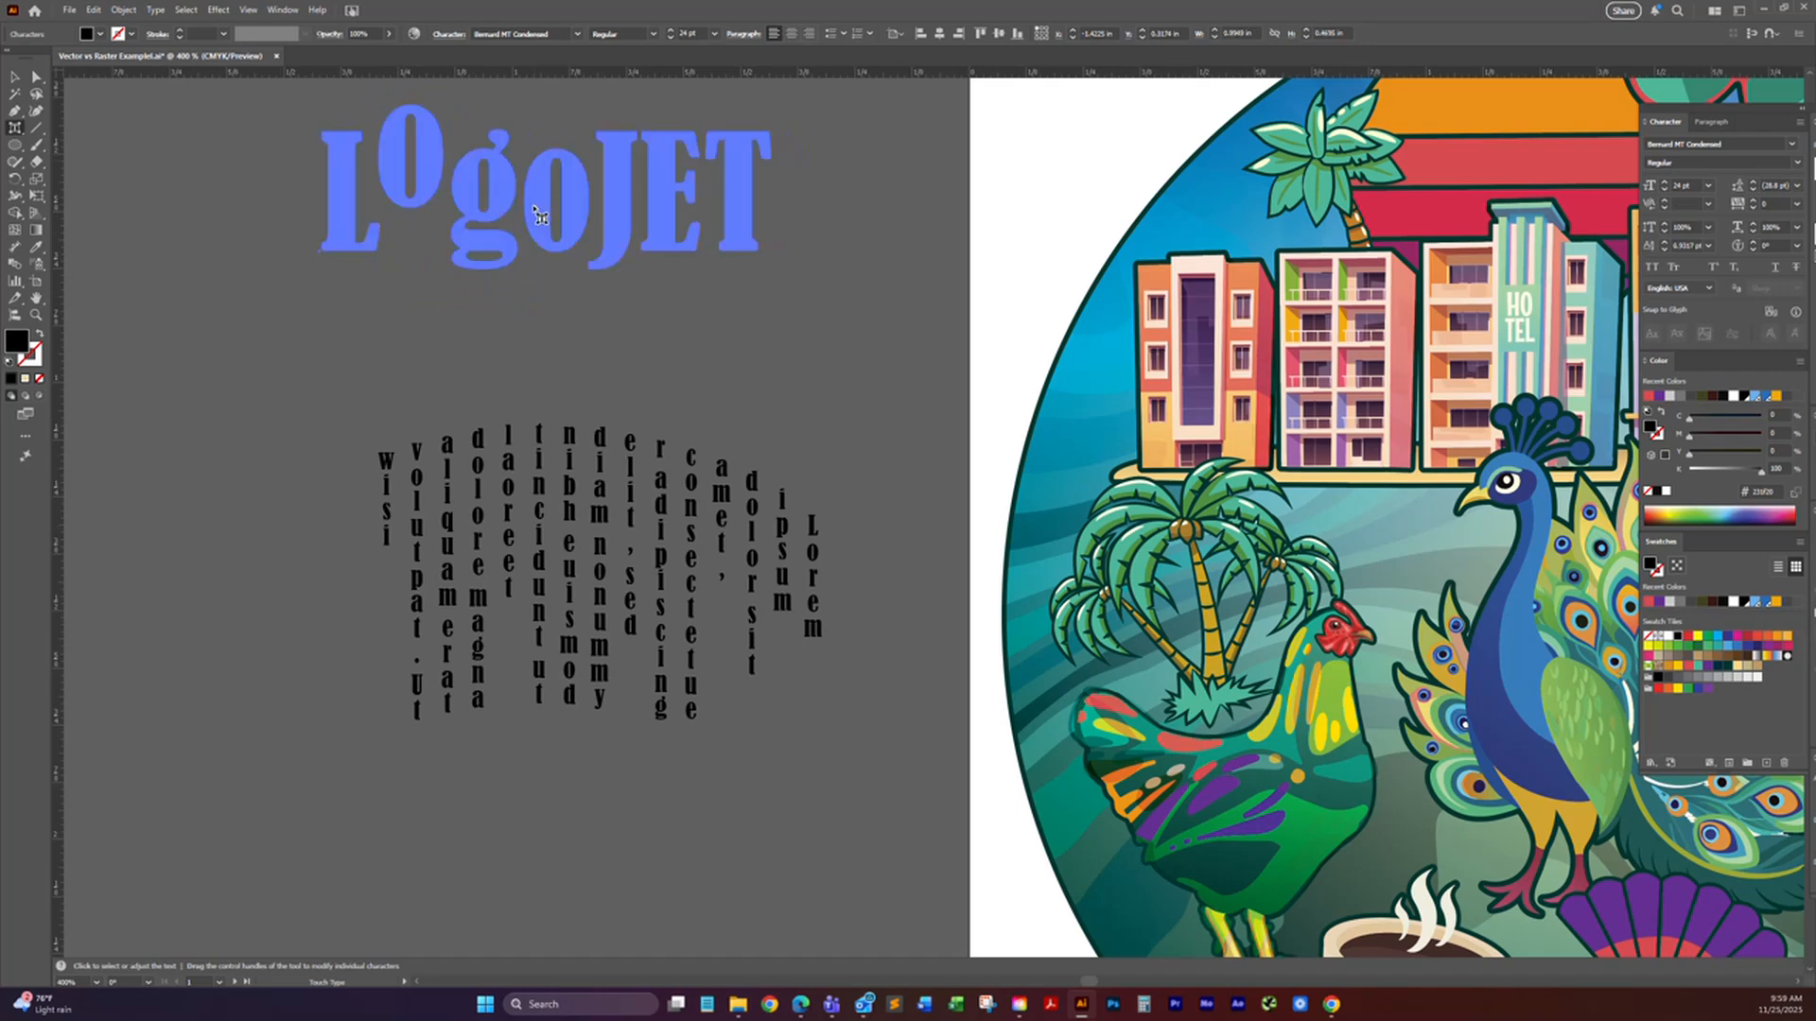
click(539, 195)
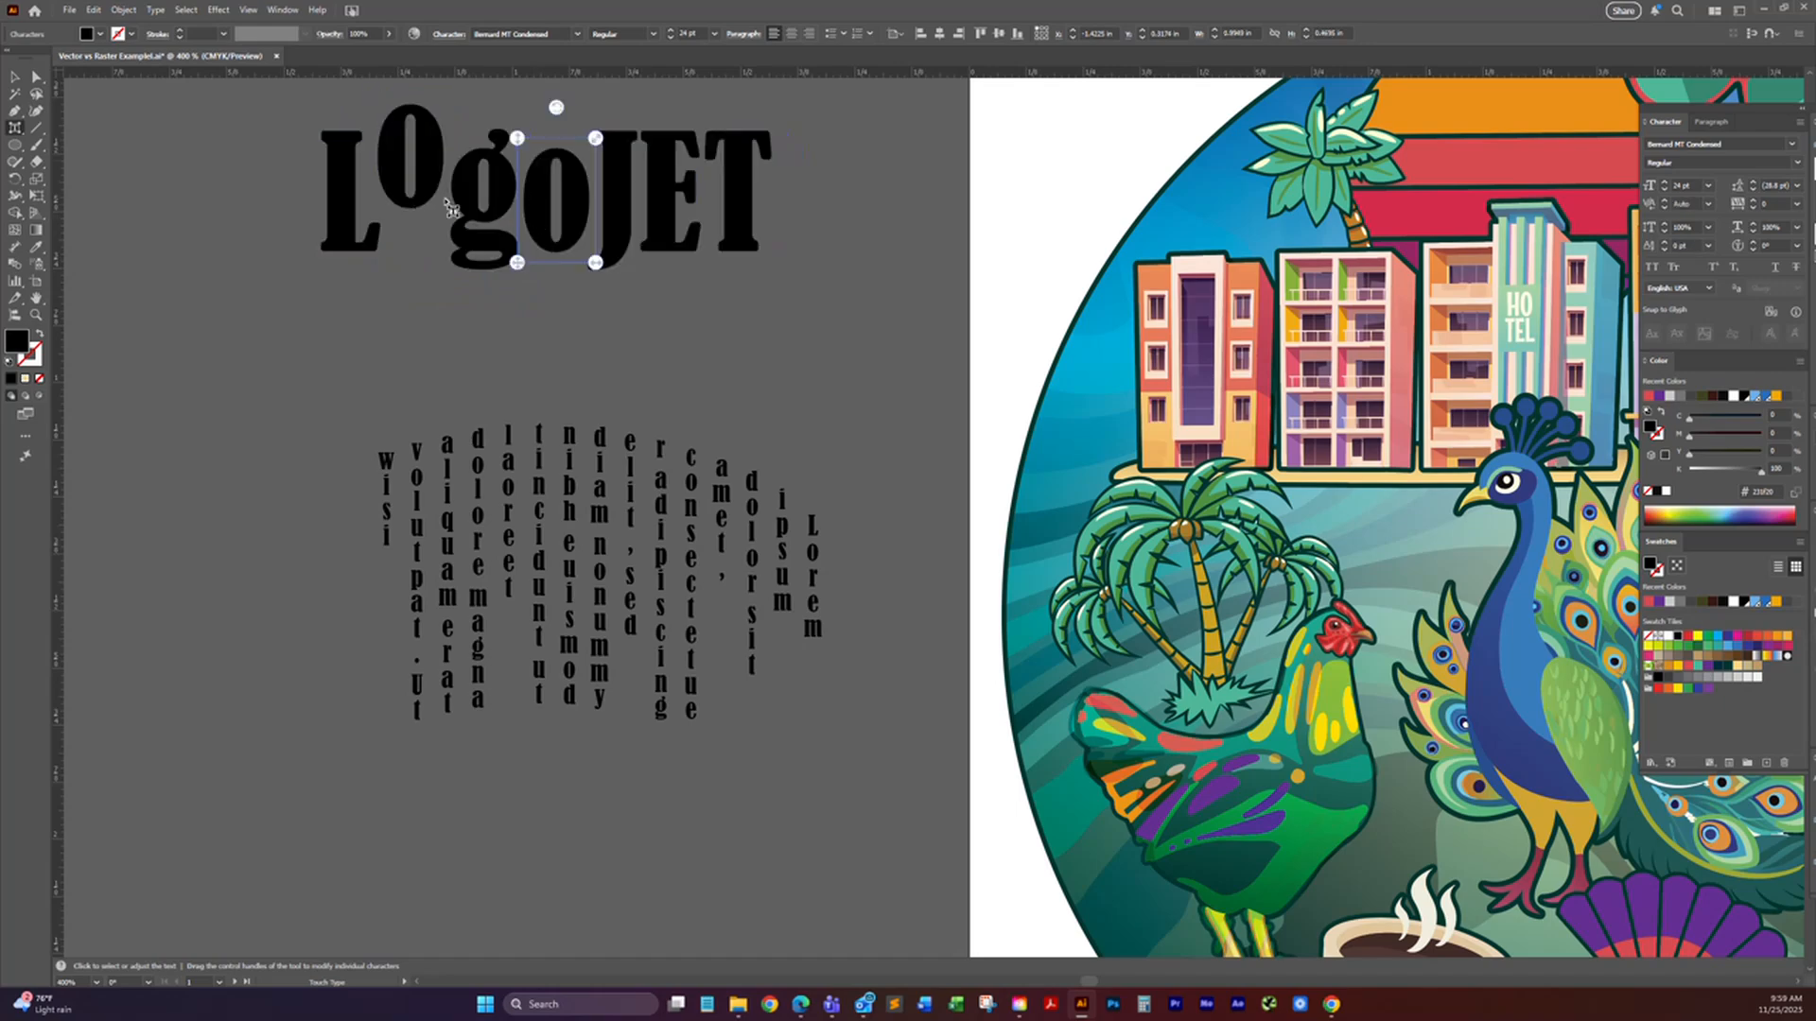
drag(536, 215, 535, 172)
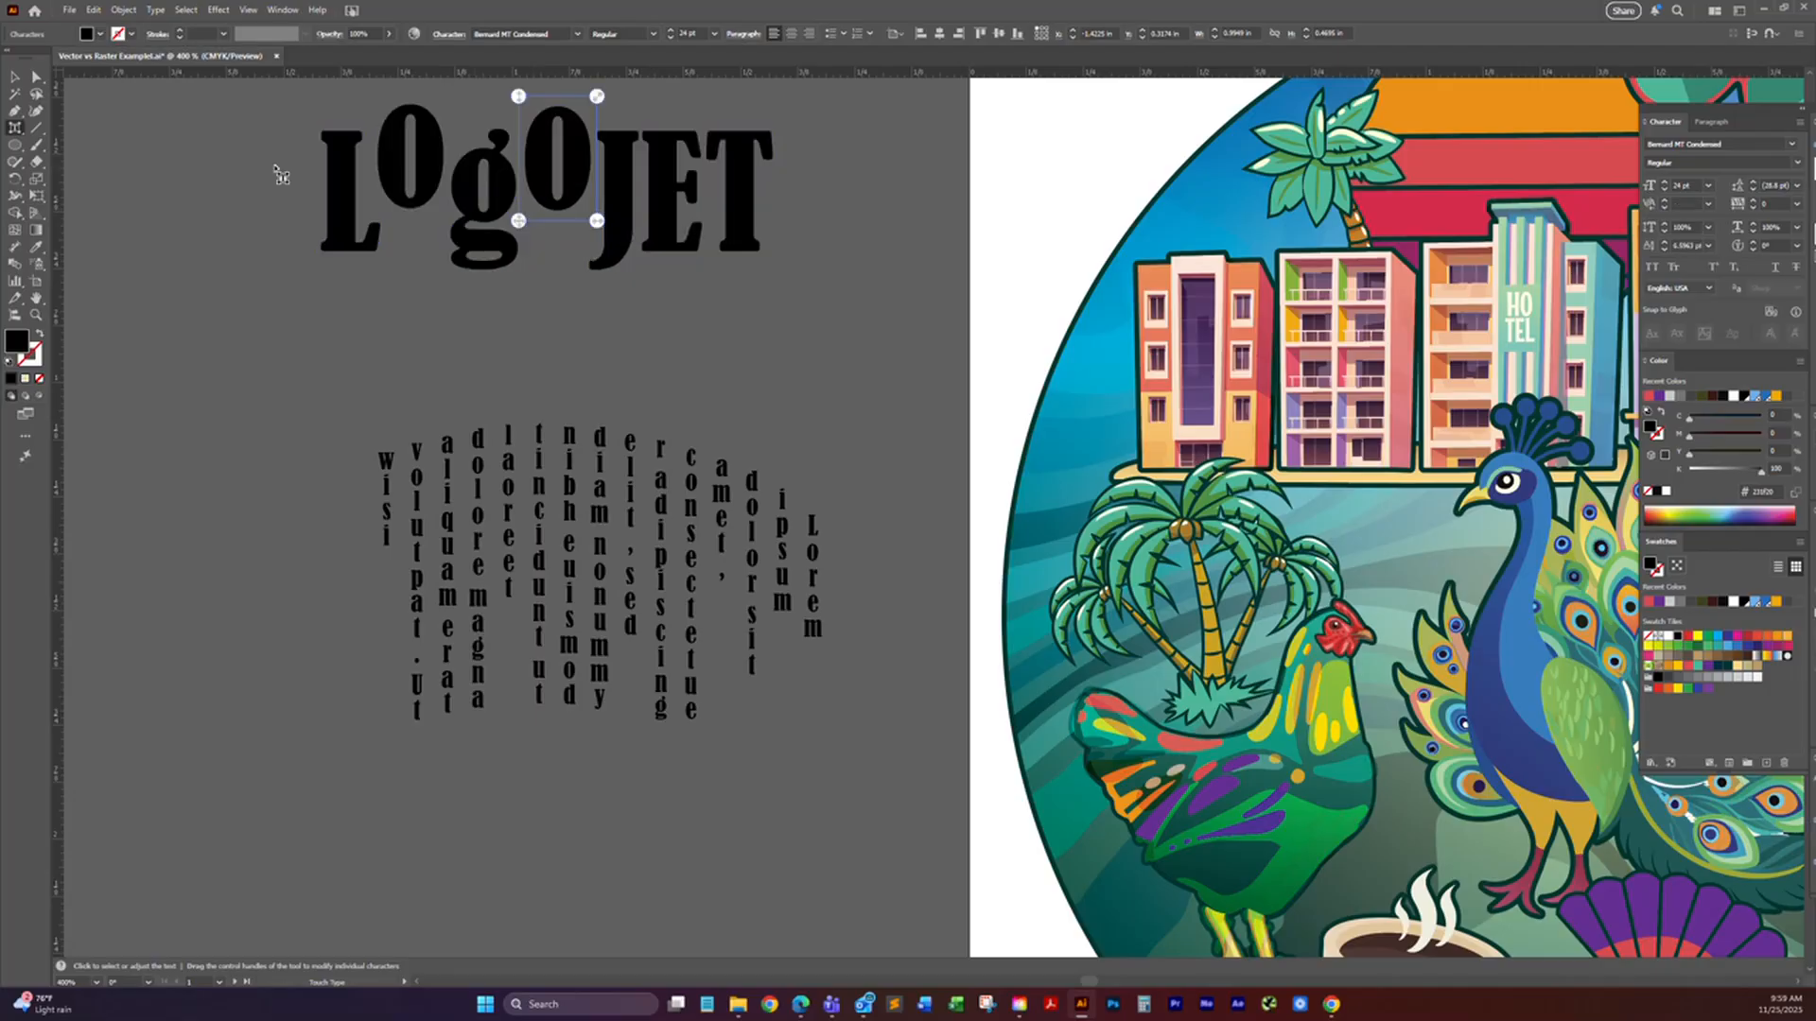
Step: Replace the first "o" in "LogoJET" with the letter "A" and undo the replacement
click(15, 131)
click(94, 127)
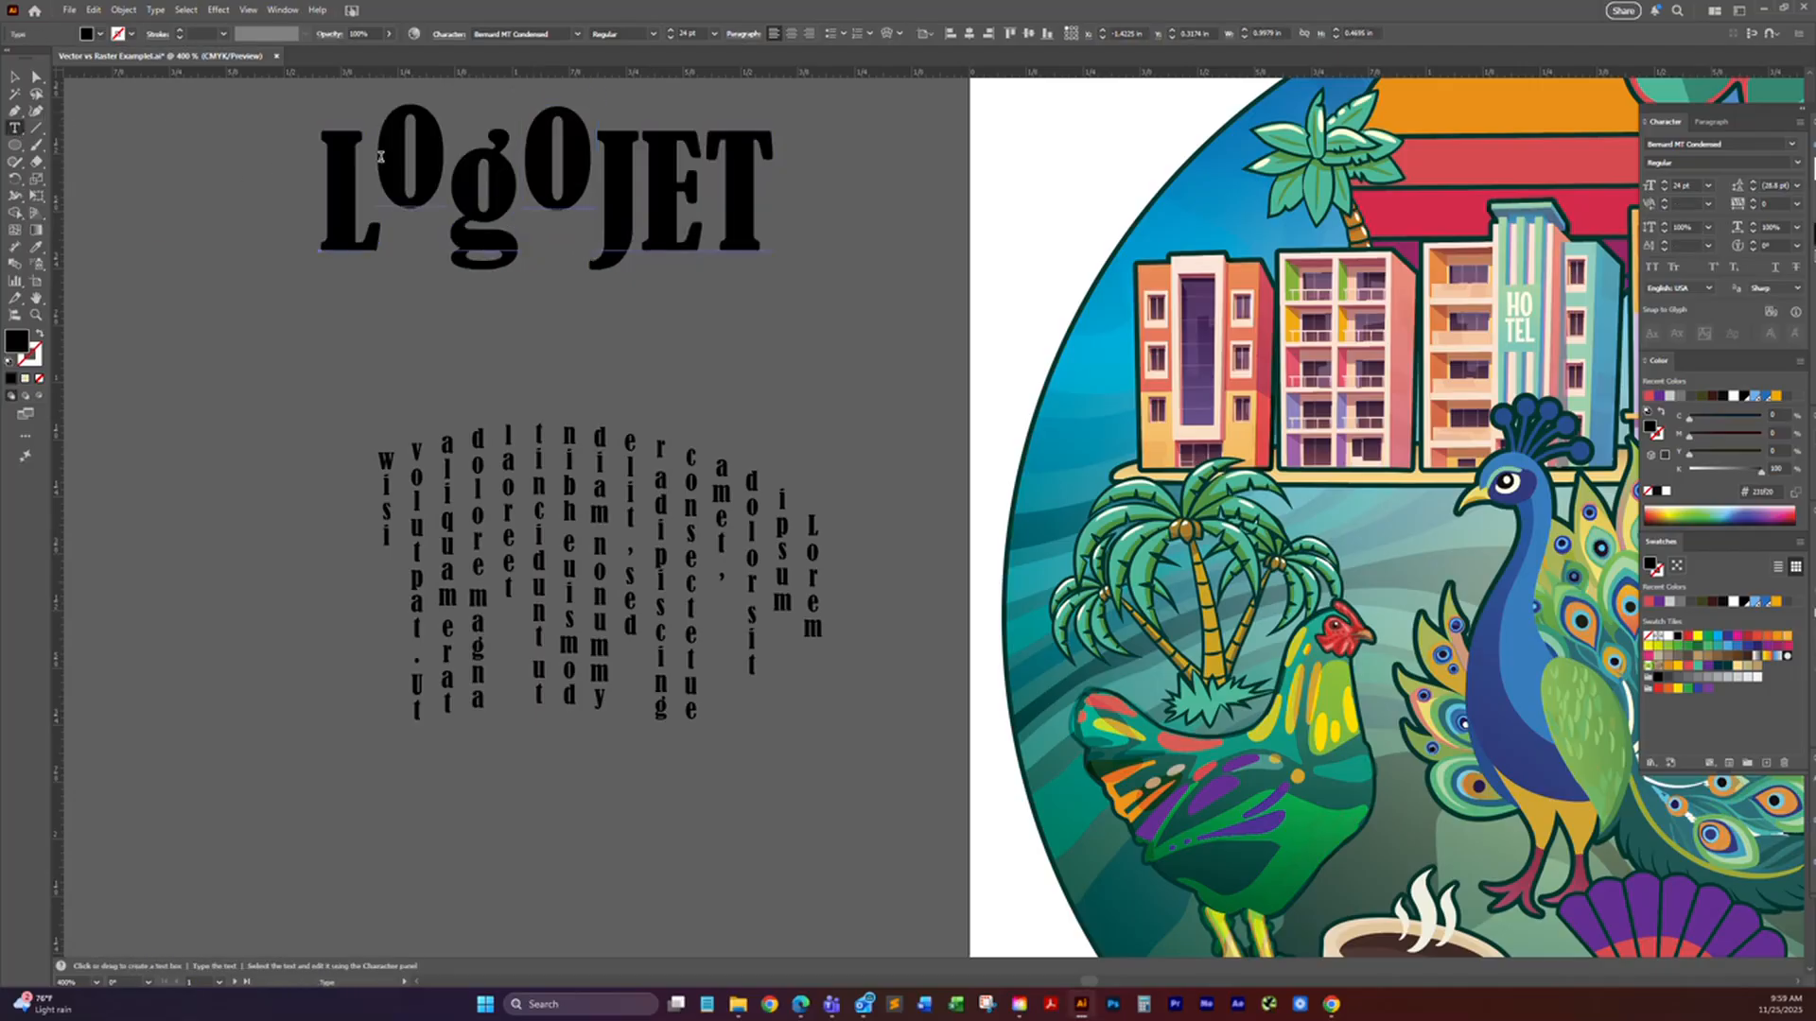
drag(381, 157, 424, 169)
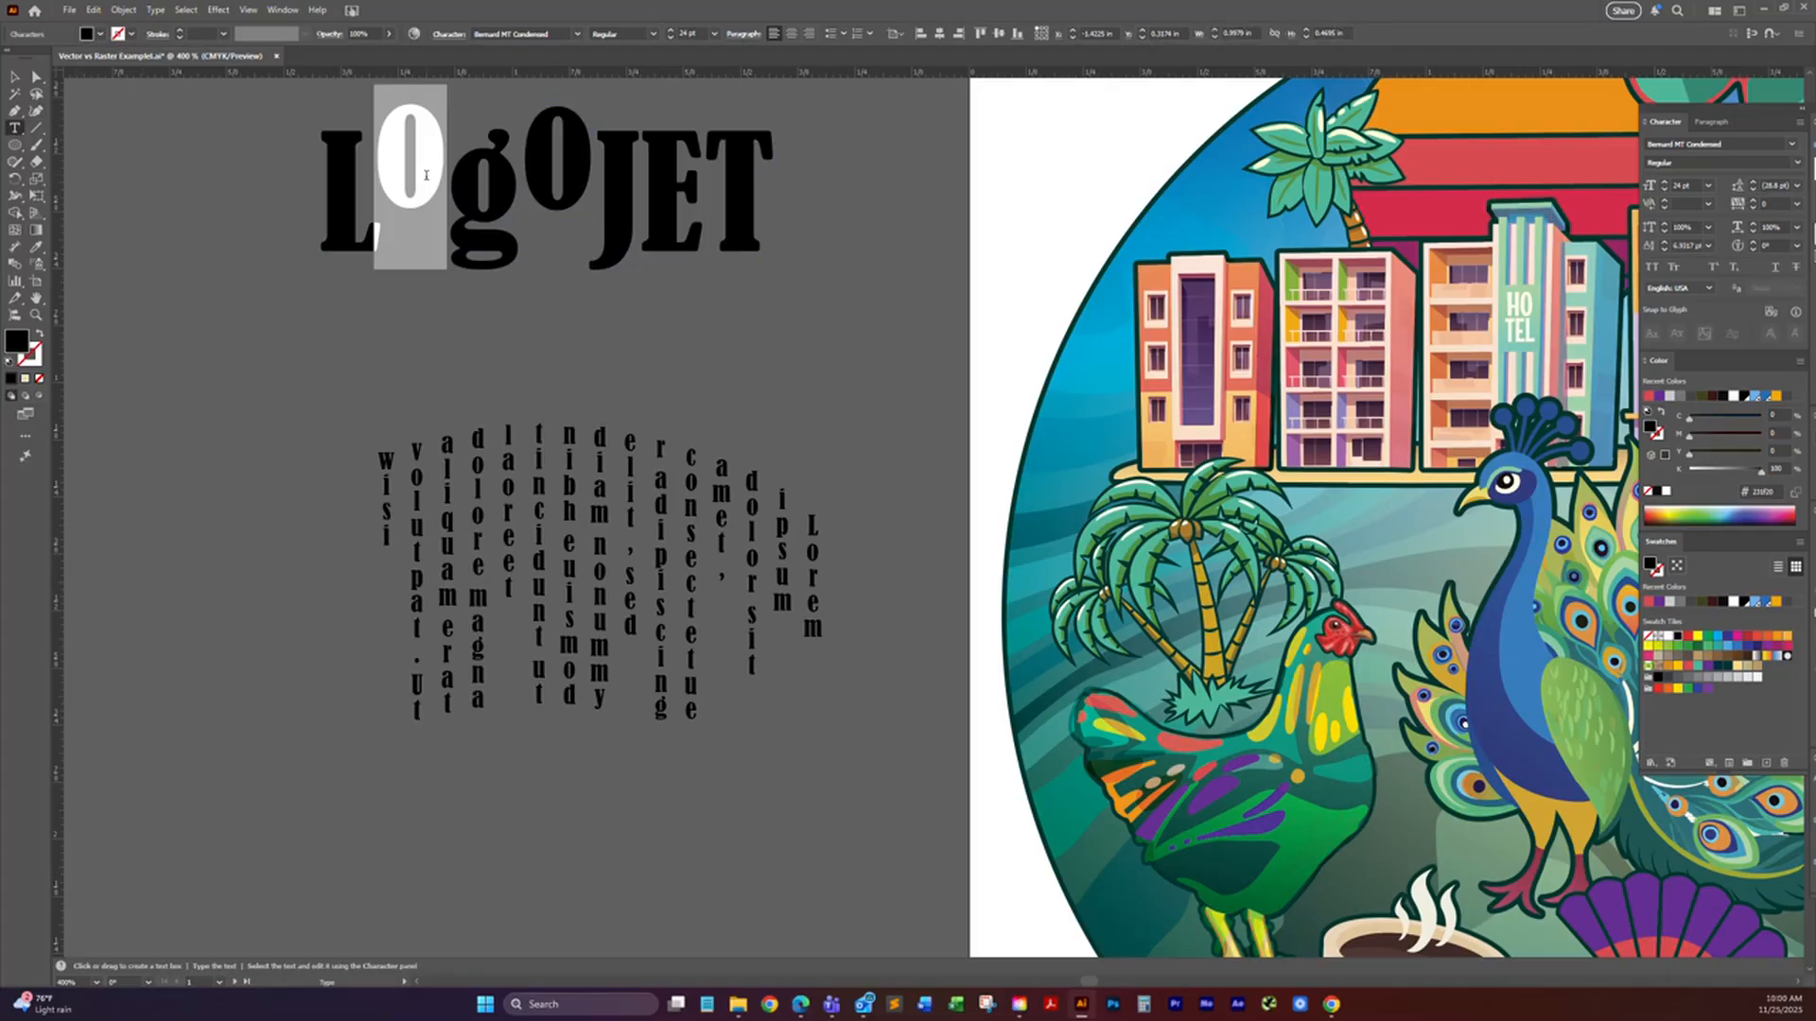
text(A)
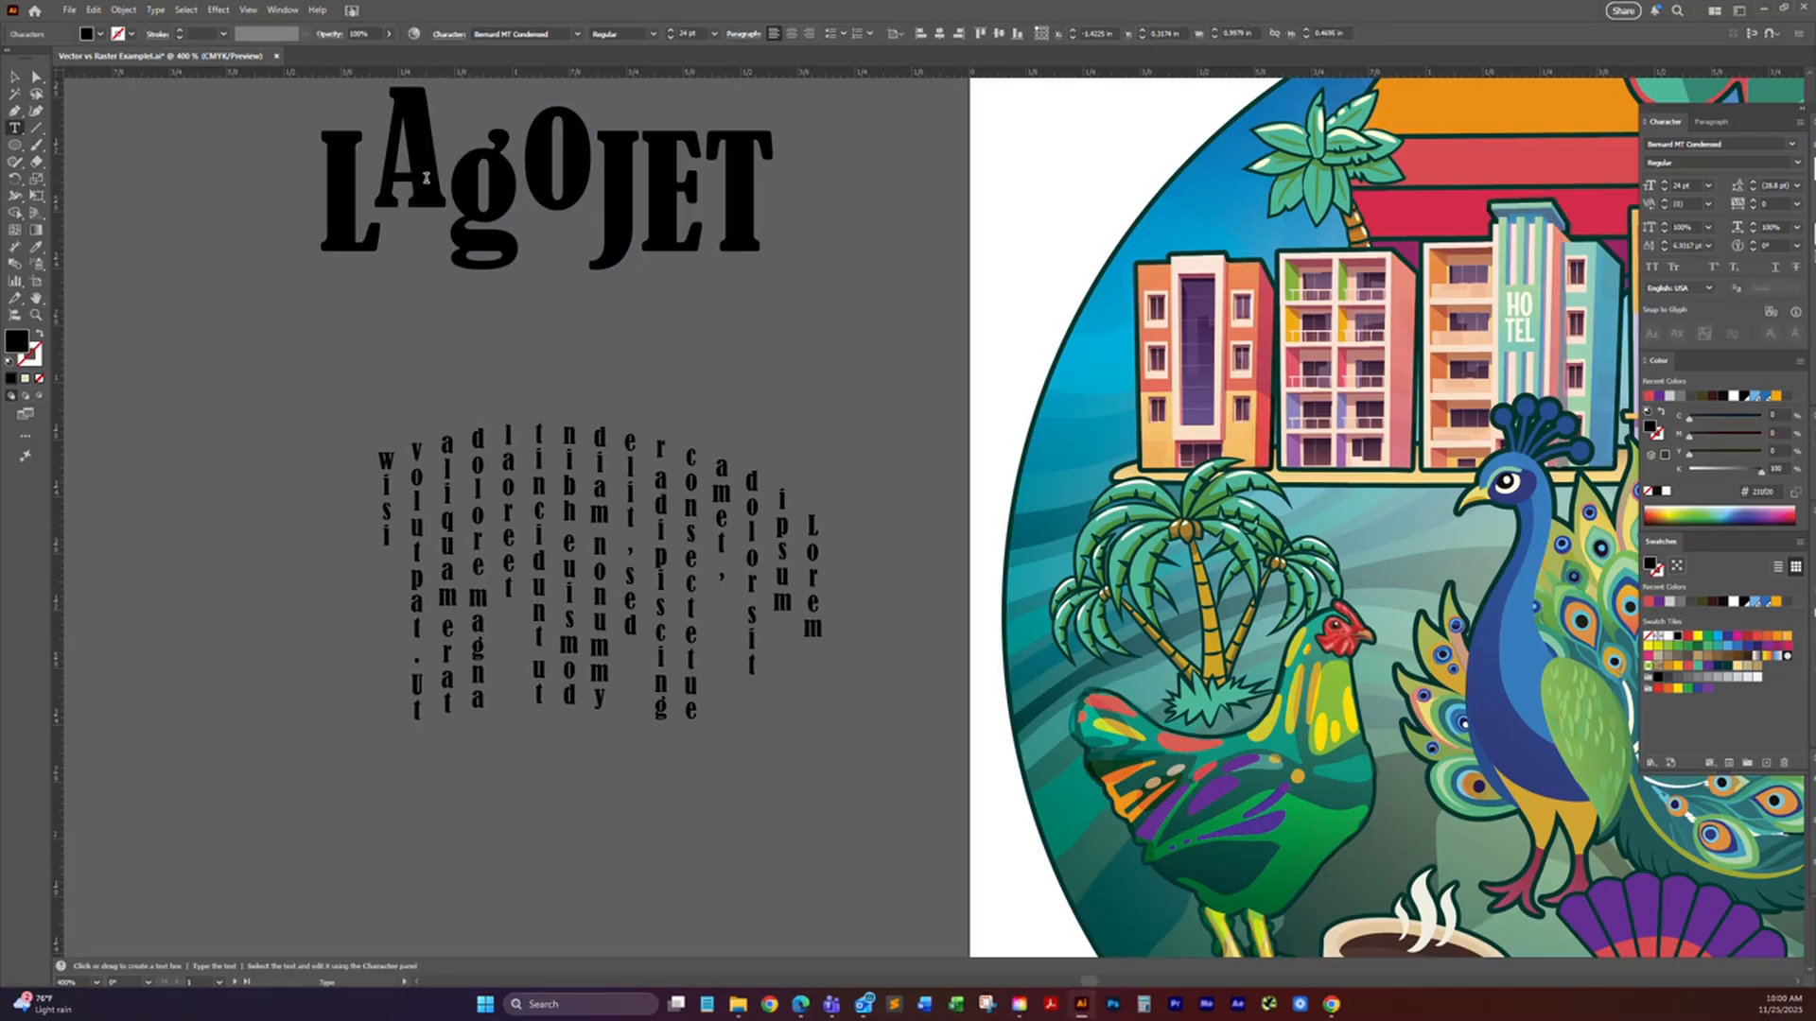
key(BackSpace)
key(ctrl+z)
key(ctrl+z)
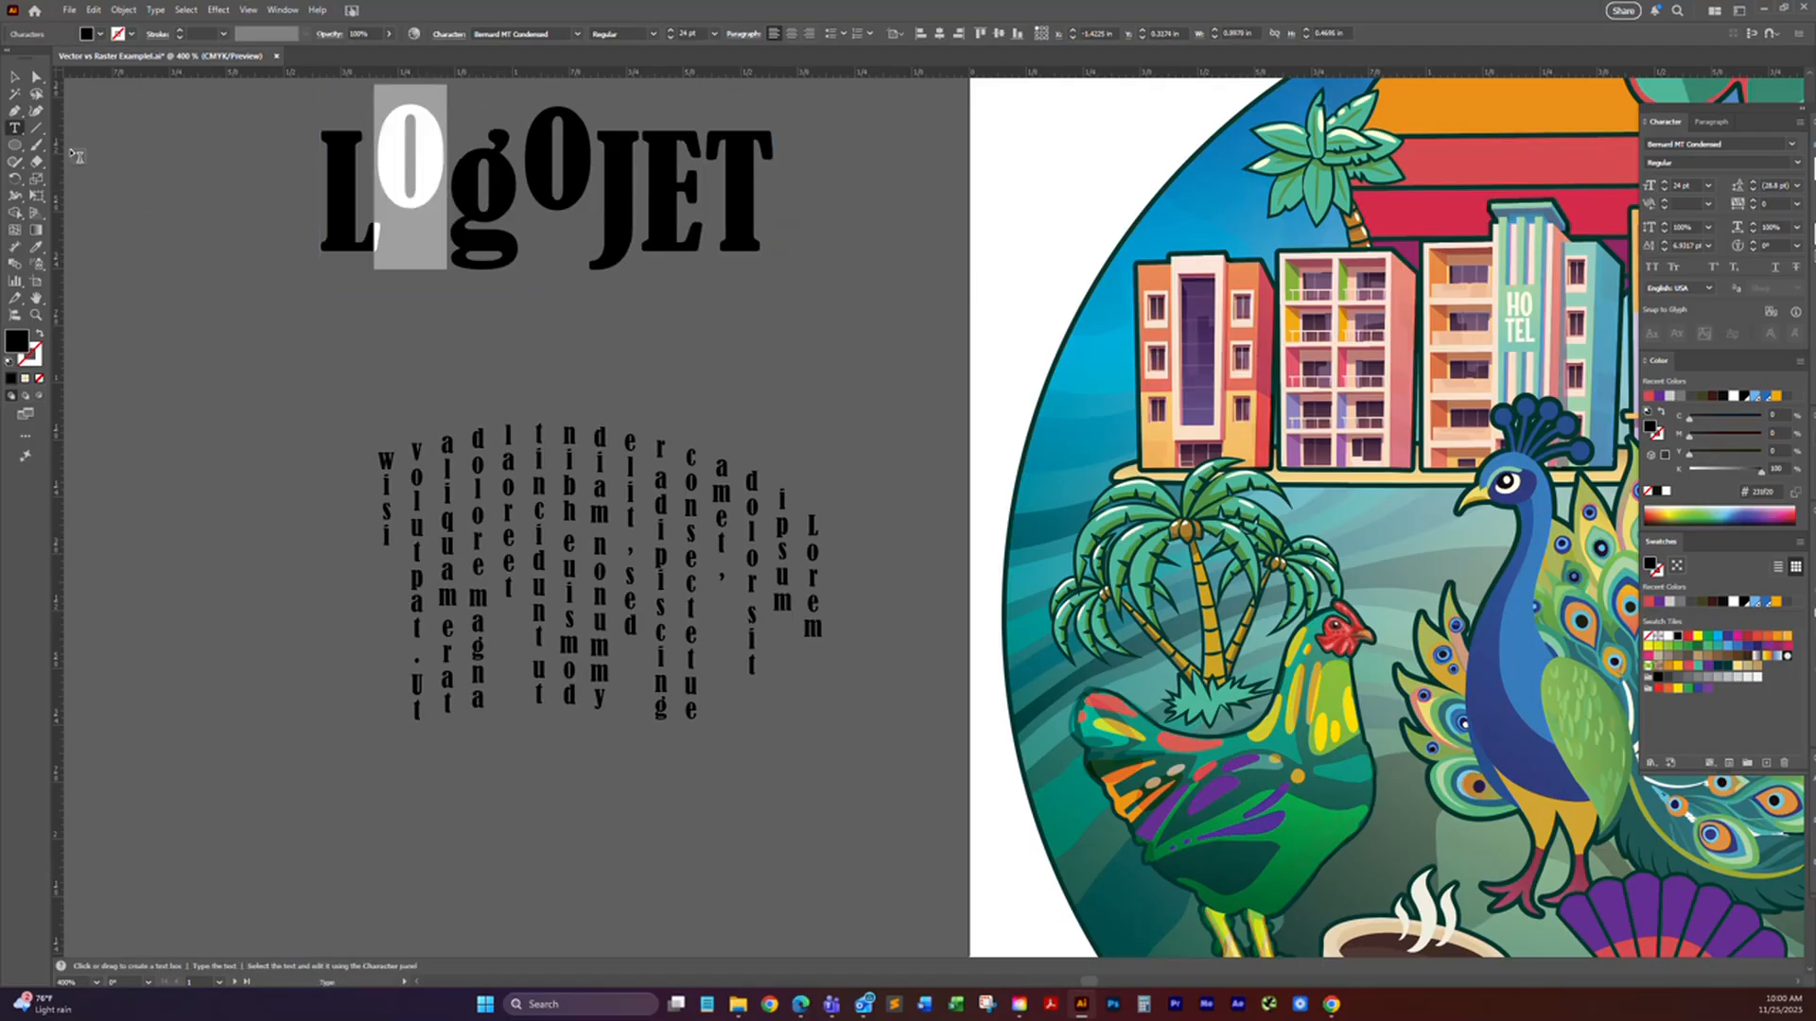
Step: Duplicate the "LogoJET" text so that a copy sits directly above the original
click(15, 79)
key(space)
drag(599, 358, 682, 534)
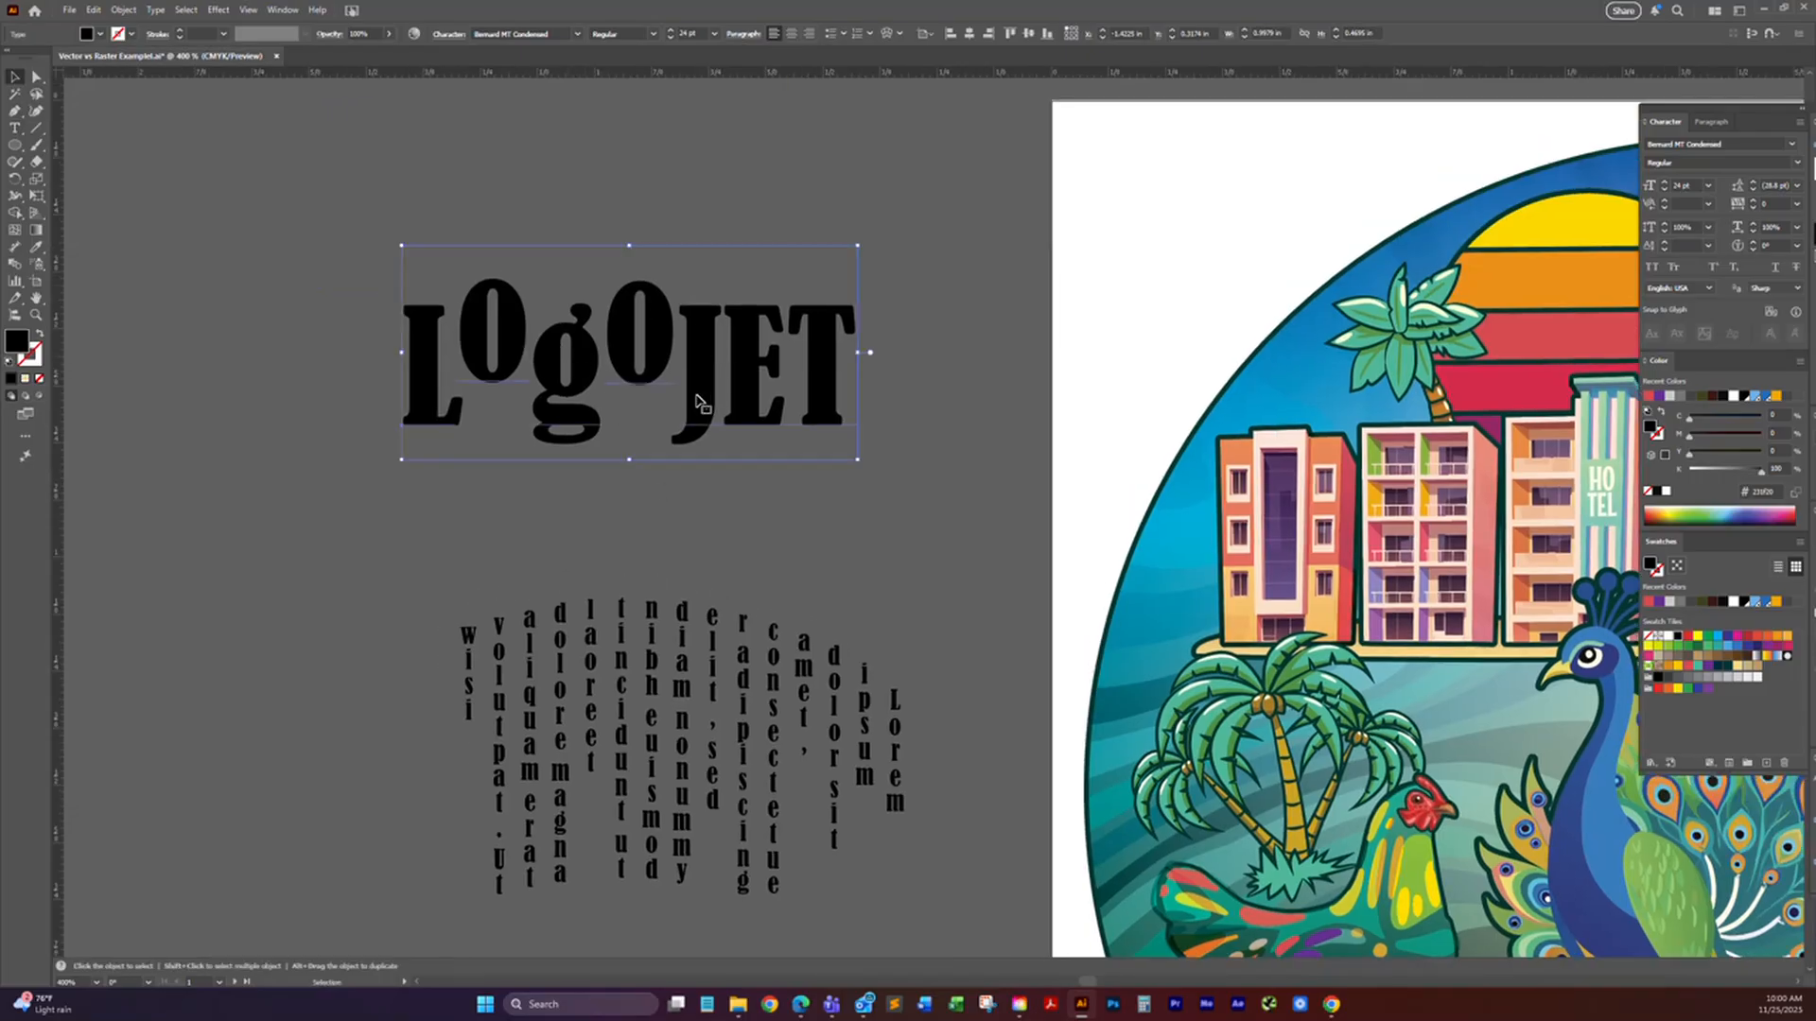
key(space)
drag(705, 452, 686, 250)
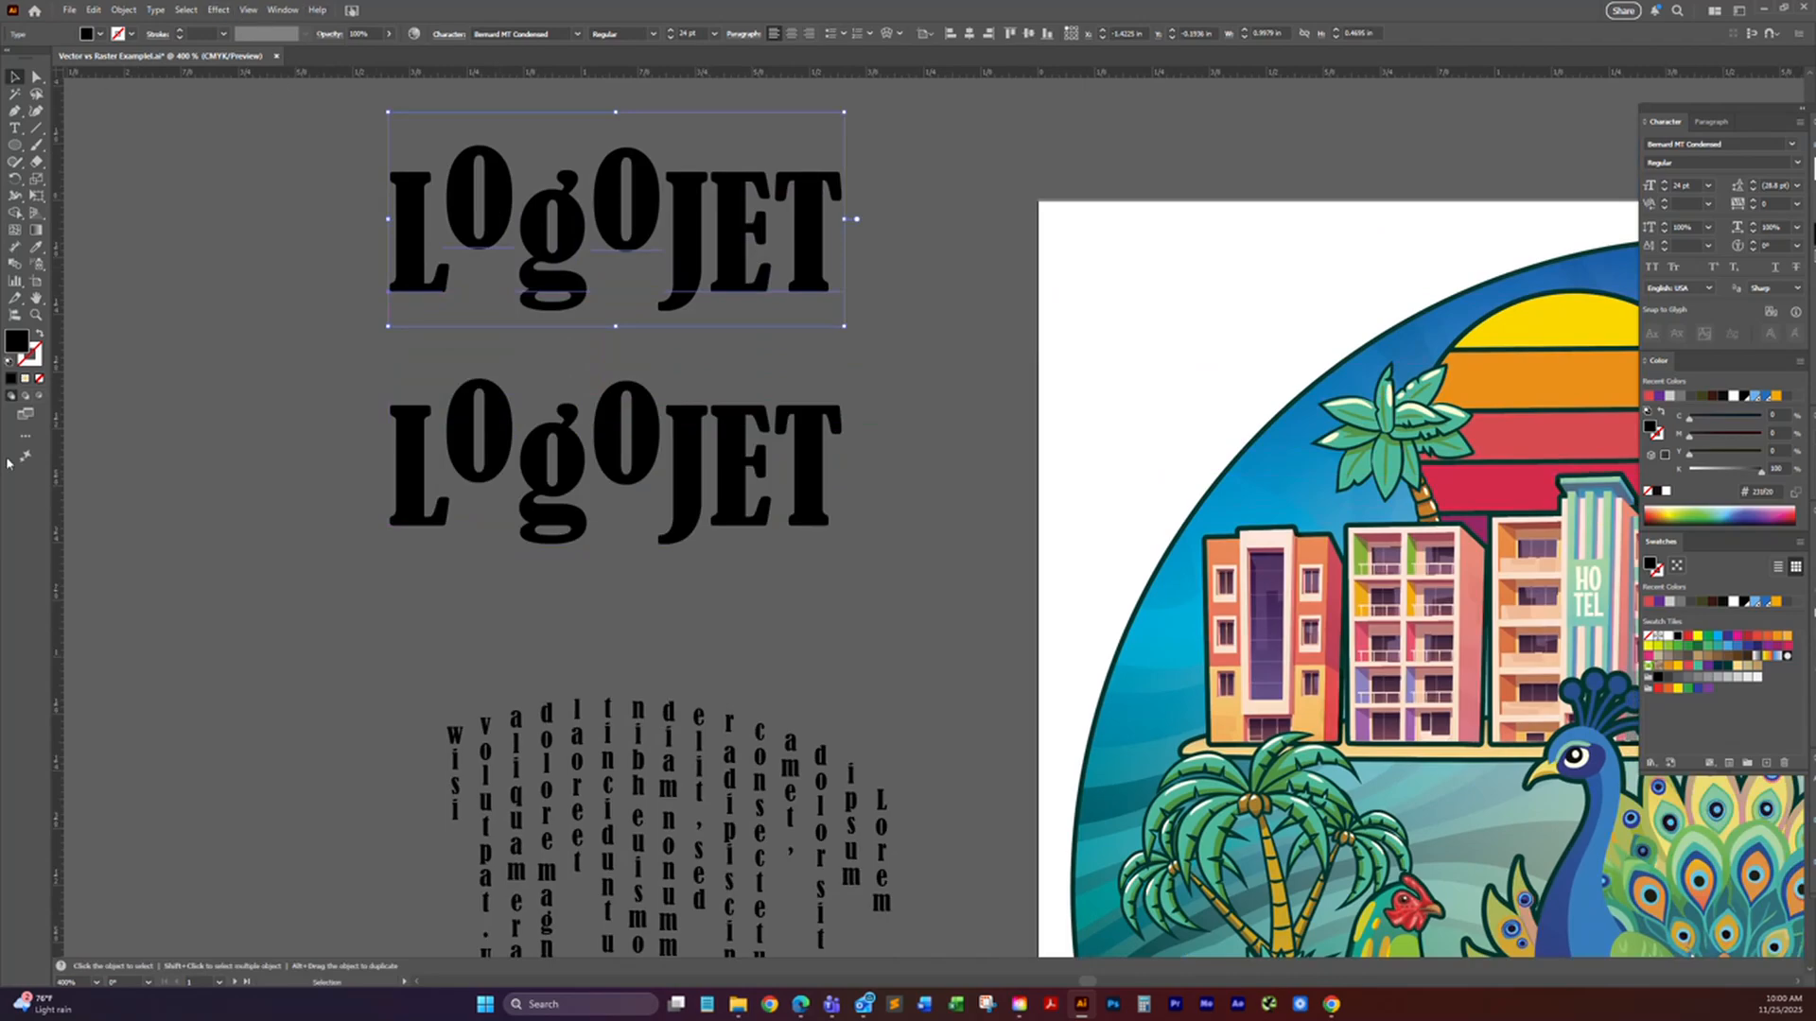
Step: Convert the upper "LogoJET" copy to outlines
click(188, 10)
mouse_move(159, 13)
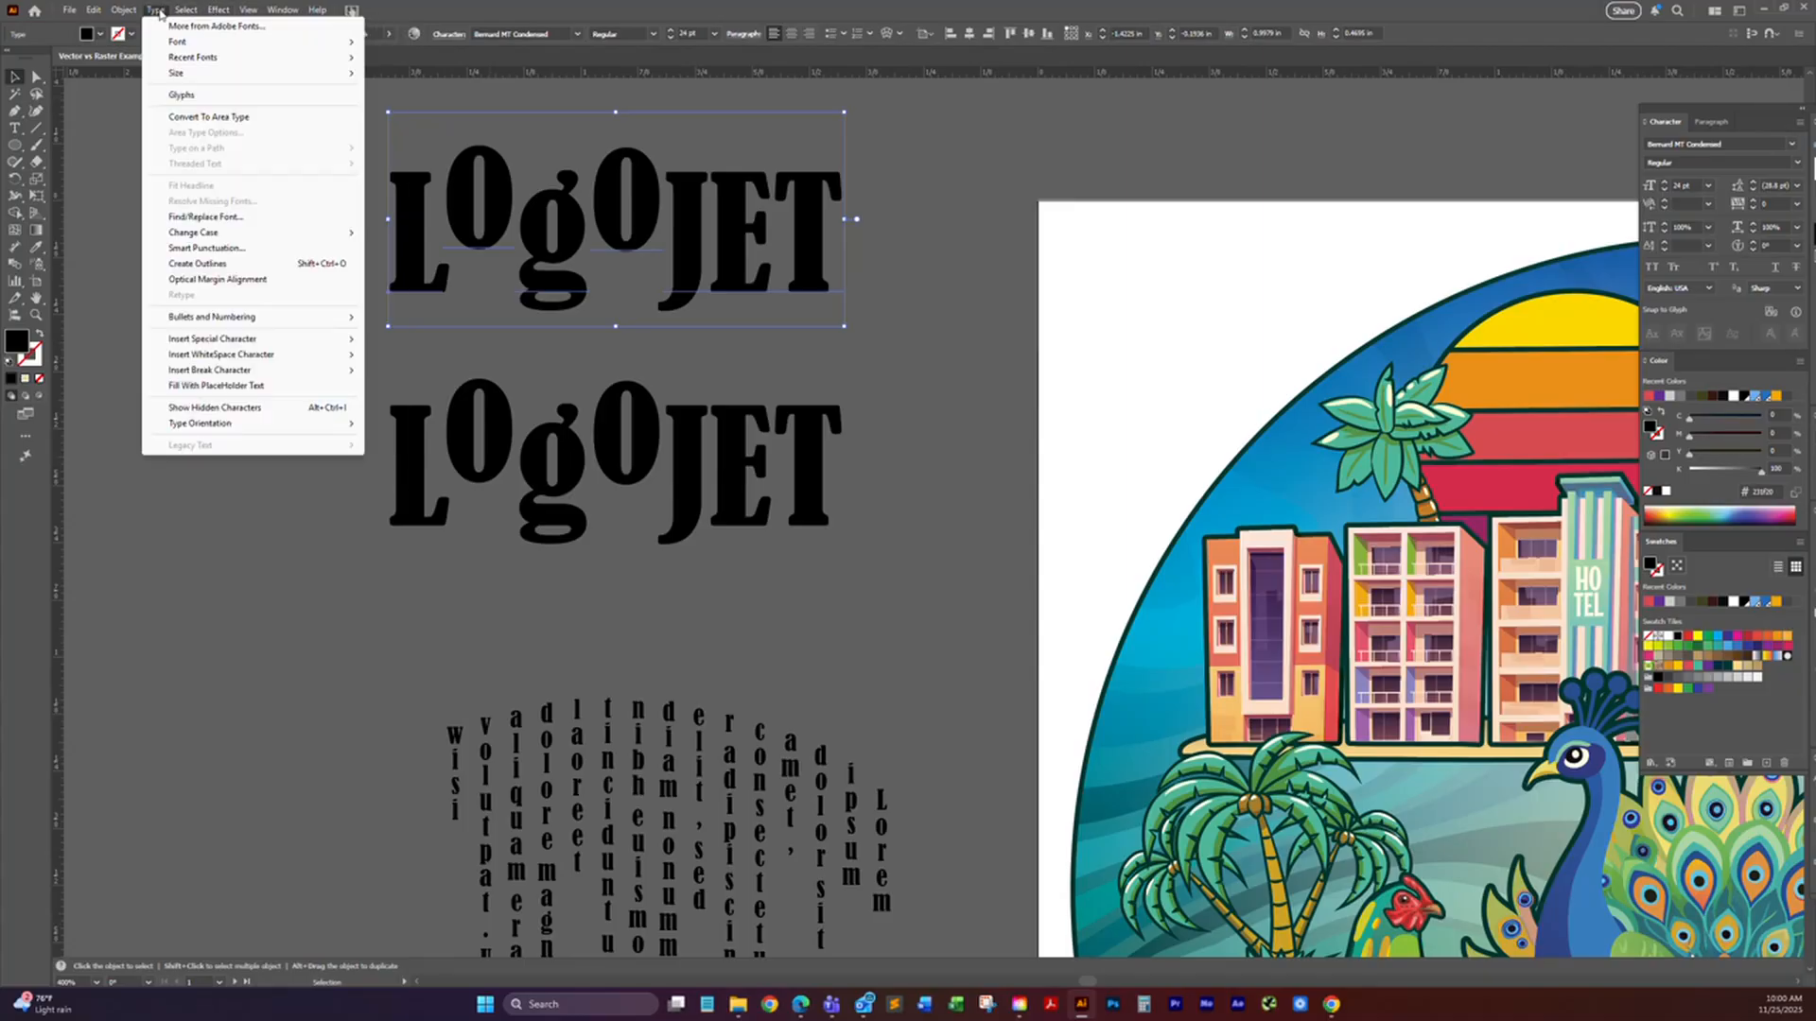
click(217, 268)
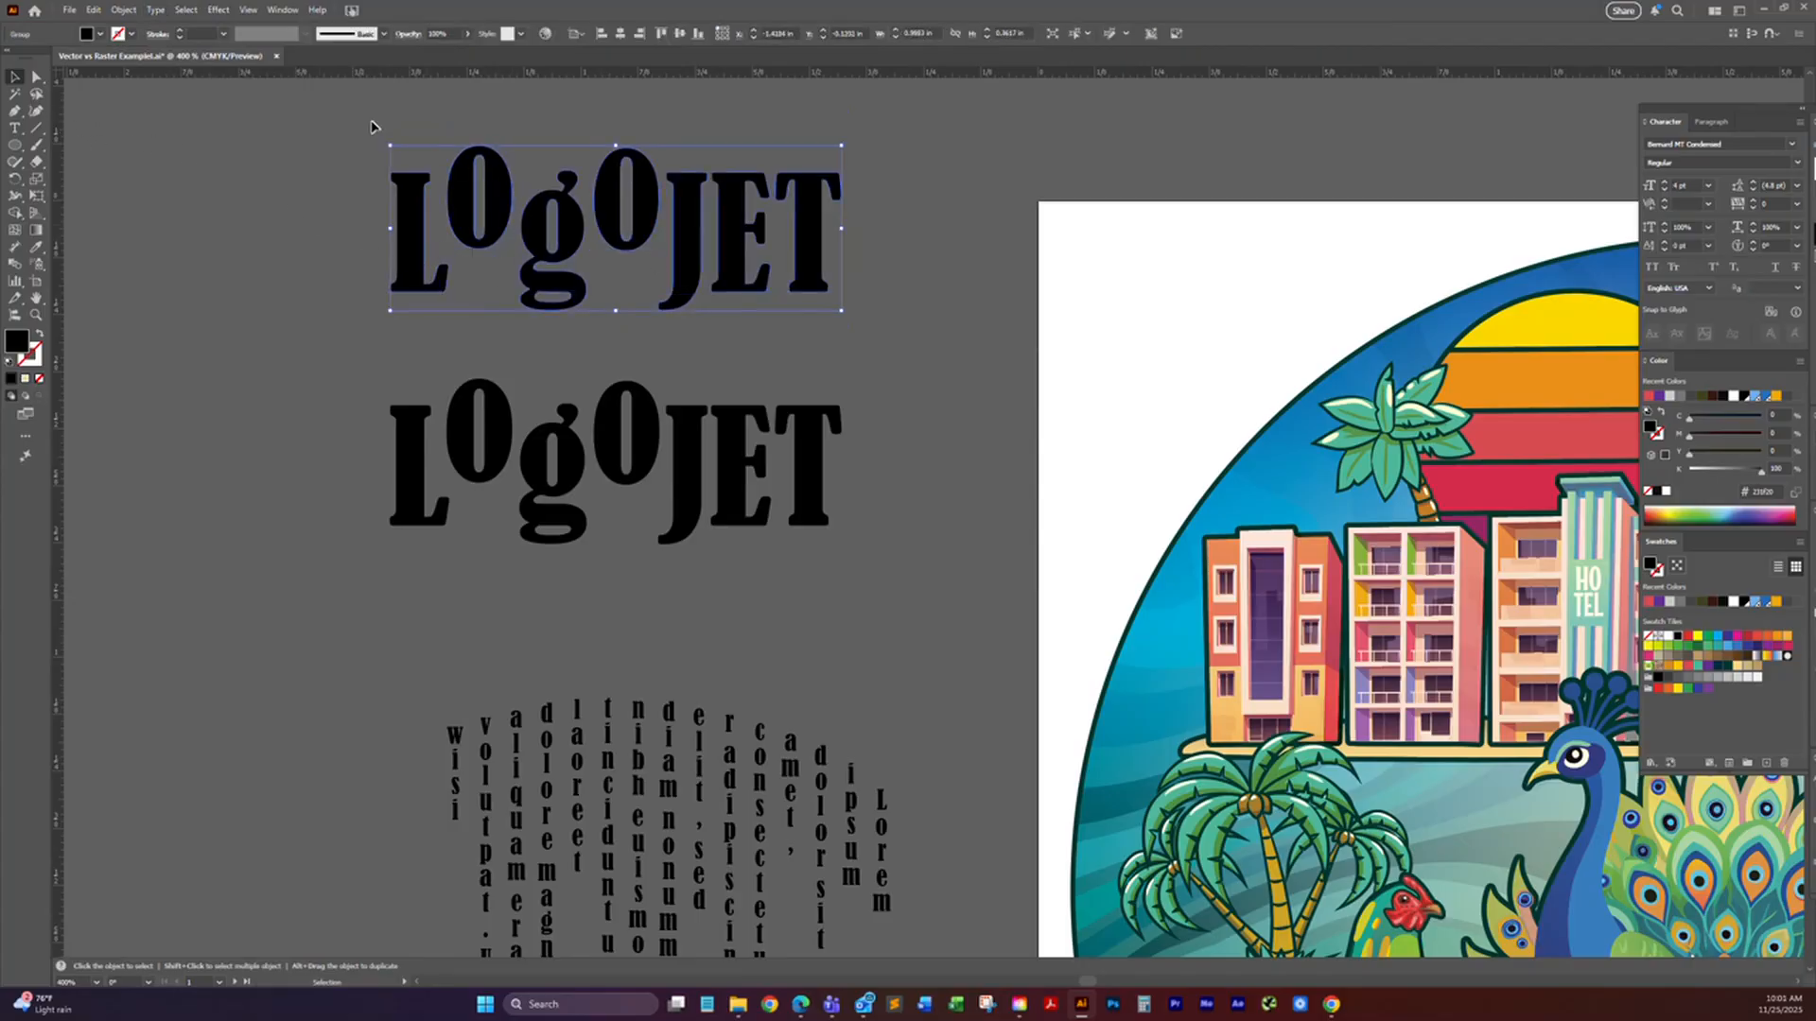
Step: Reposition single letters in the outlined "LogoJET": raise both letters "o" slightly and shift the "g" a little down and right
click(36, 76)
click(479, 251)
drag(499, 232, 498, 263)
drag(649, 237, 652, 267)
drag(651, 268, 651, 212)
drag(502, 208, 502, 155)
drag(573, 243, 543, 278)
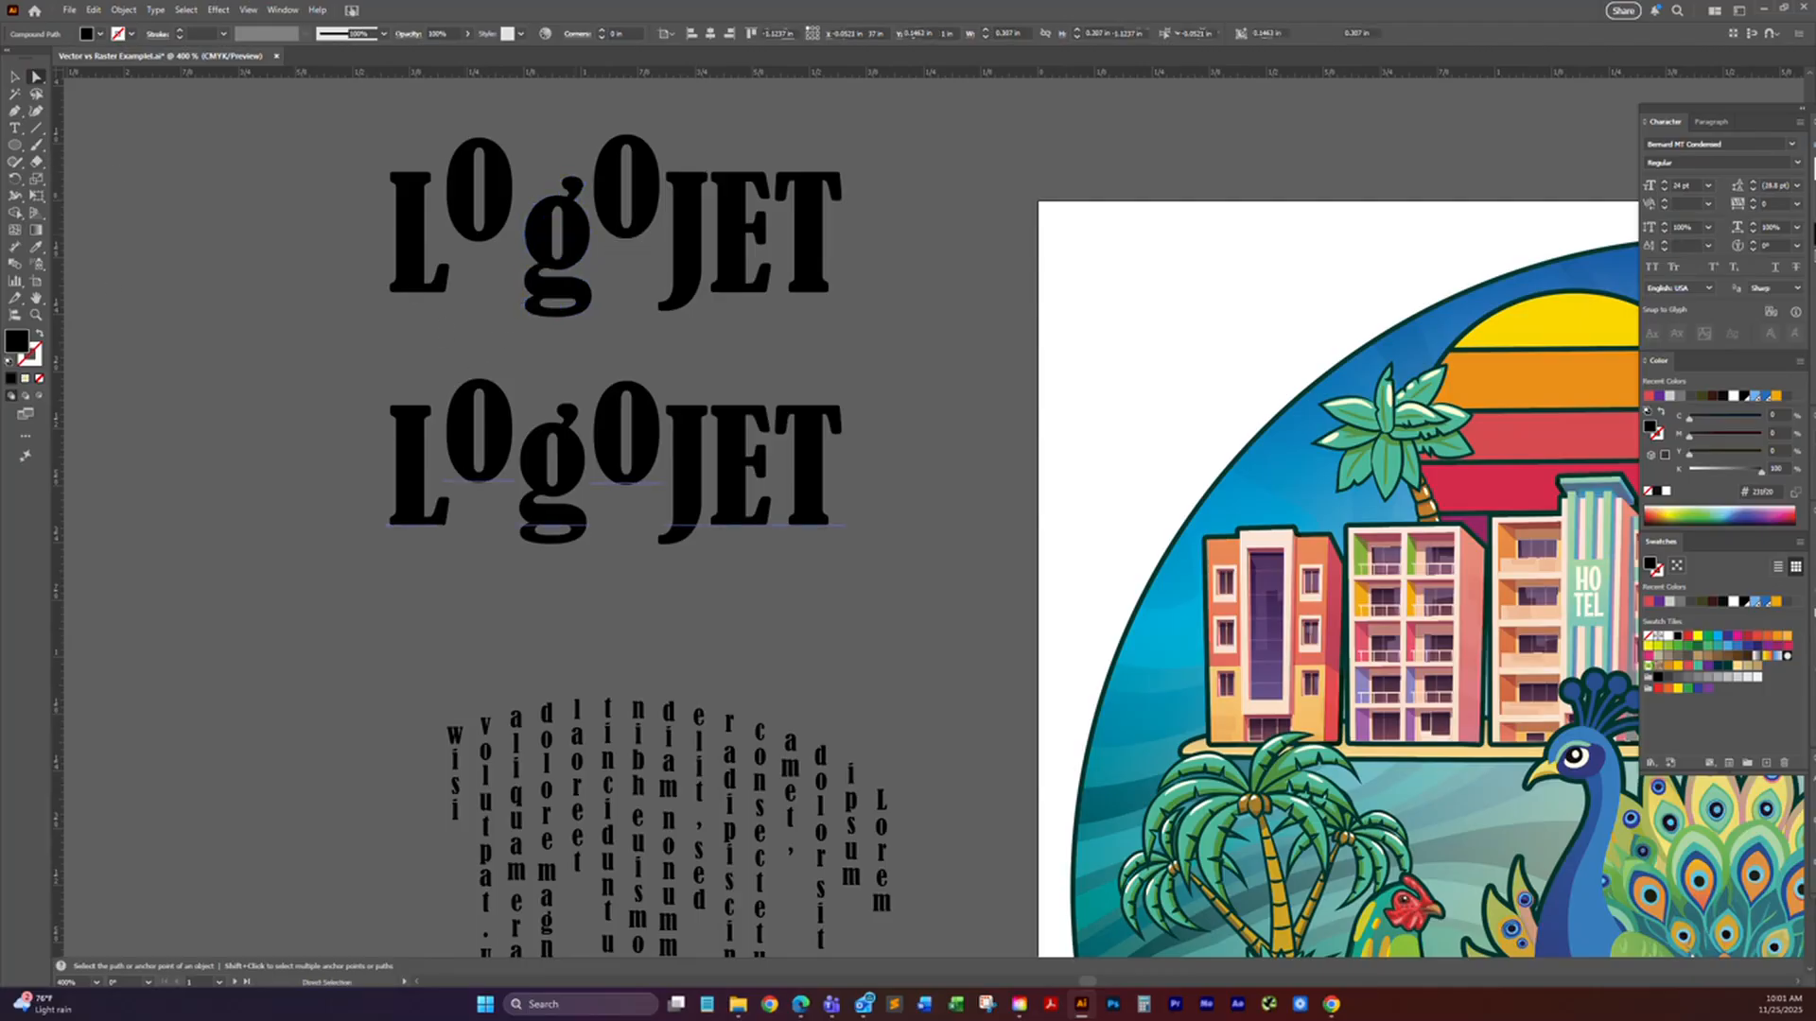
Step: Widen the "E" in the lower "LogoJET" to about 150% with Touch Type and rotate it about 16° counterclockwise
drag(14, 127, 88, 229)
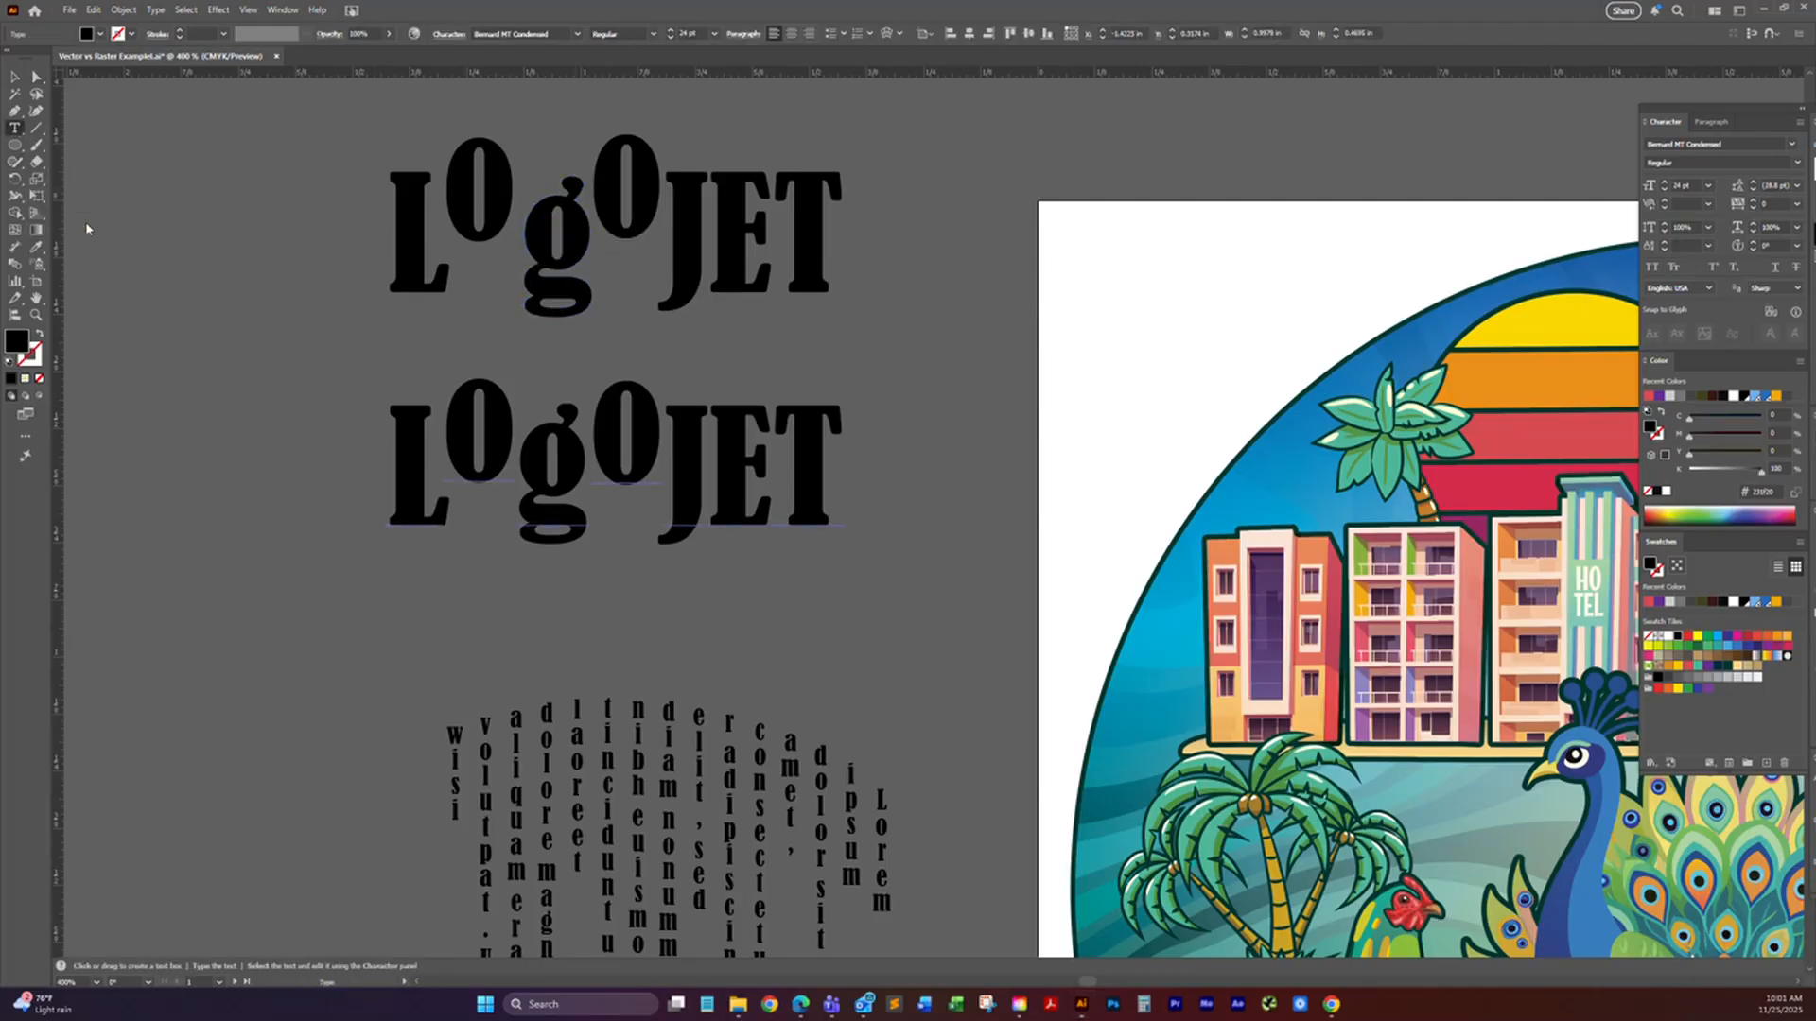
click(736, 494)
drag(736, 494, 848, 535)
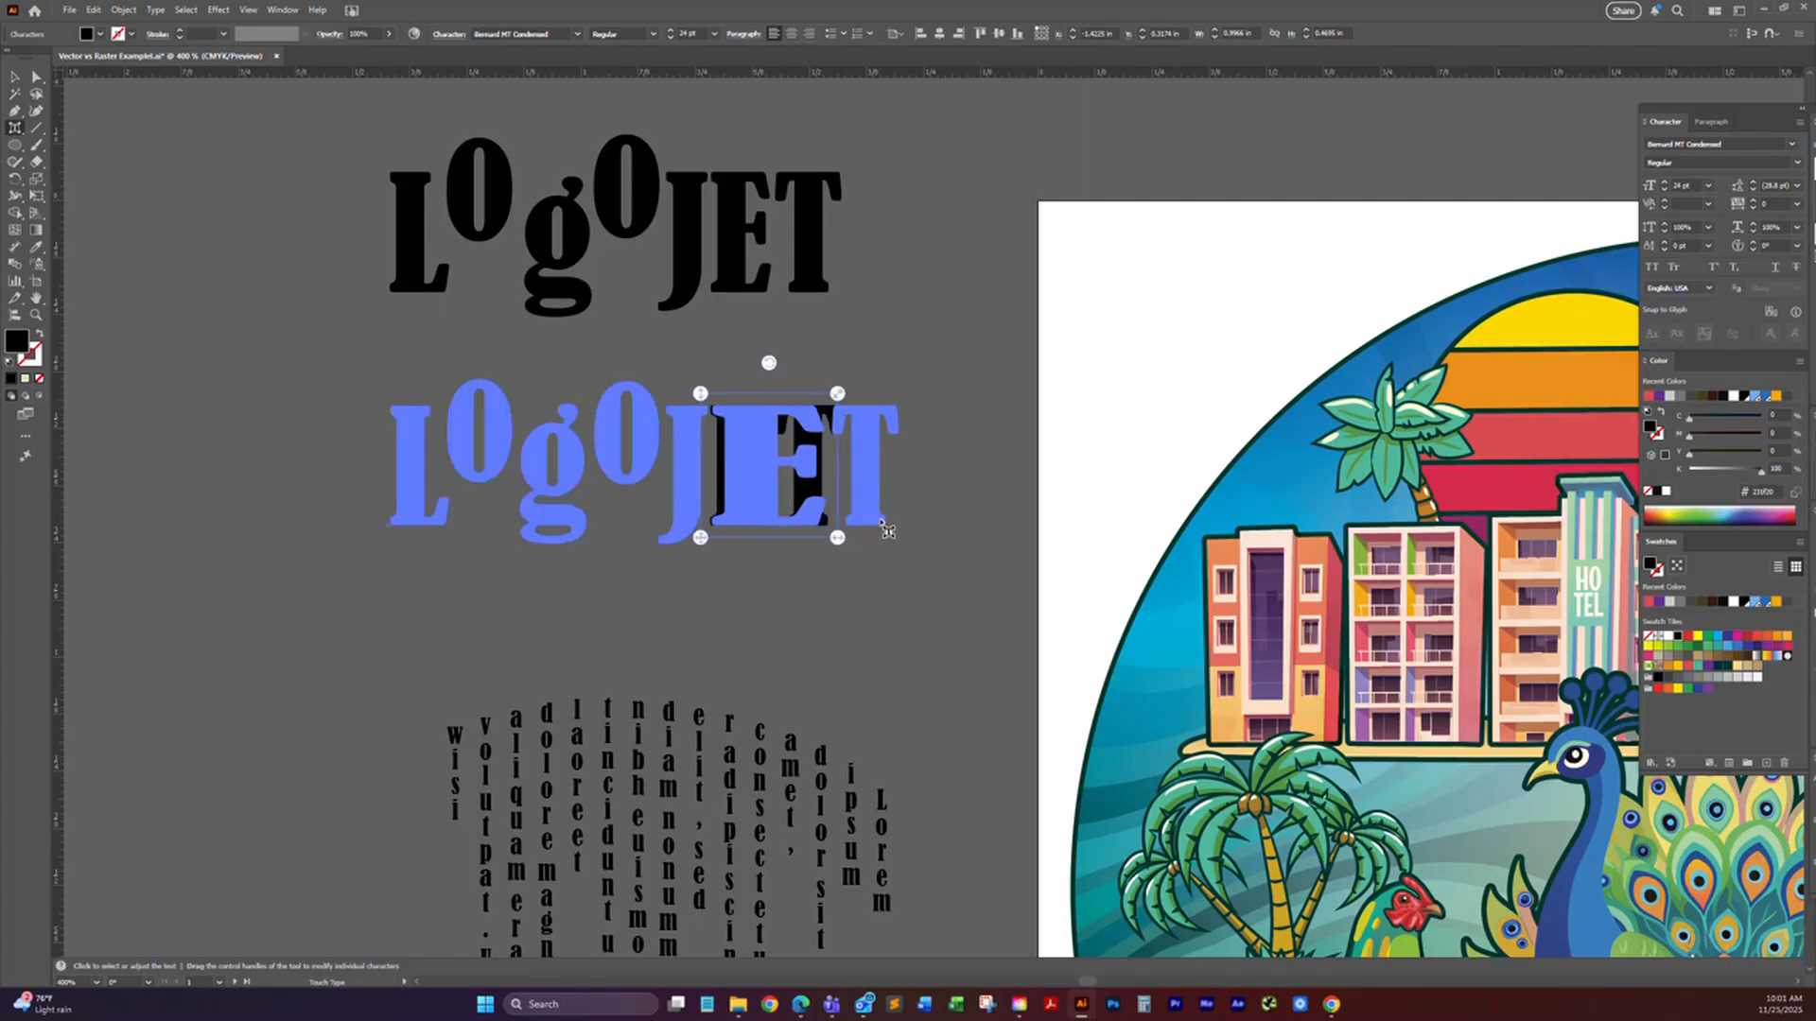
mouse_move(768, 363)
mouse_down()
mouse_move(728, 357)
mouse_move(742, 370)
mouse_up()
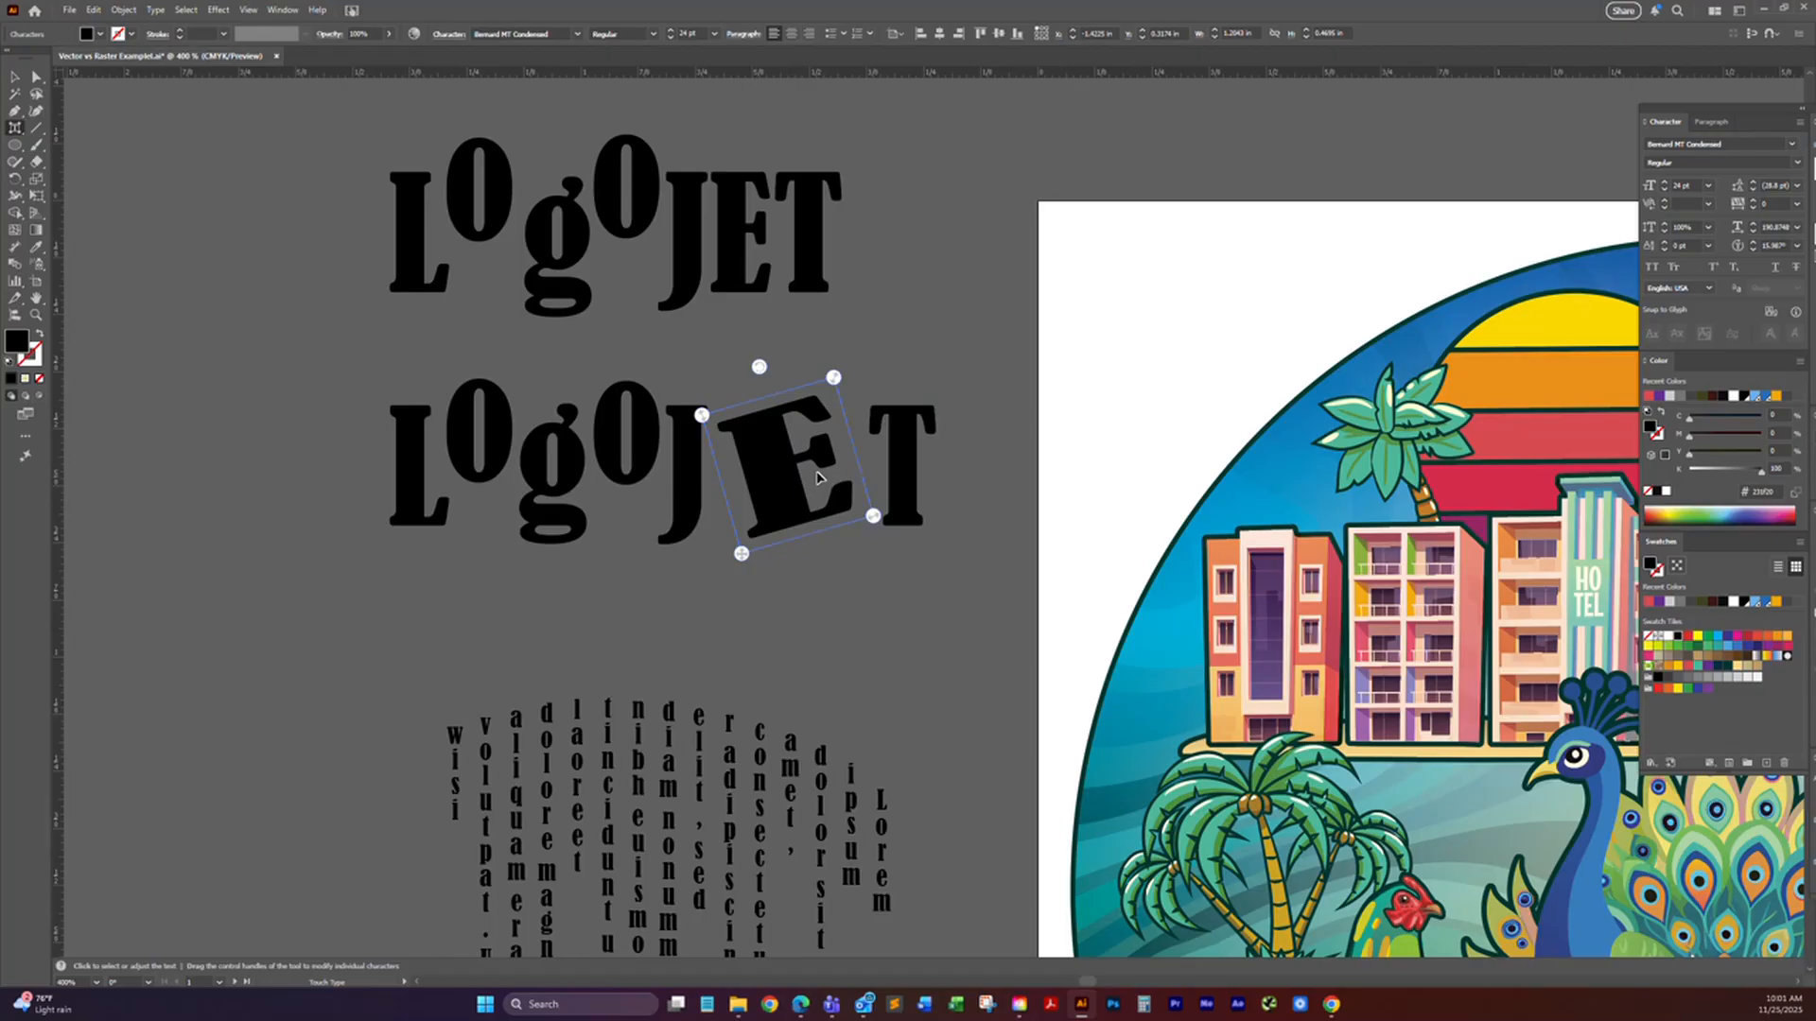
mouse_move(821, 491)
mouse_down()
mouse_move(738, 479)
mouse_move(809, 480)
mouse_up()
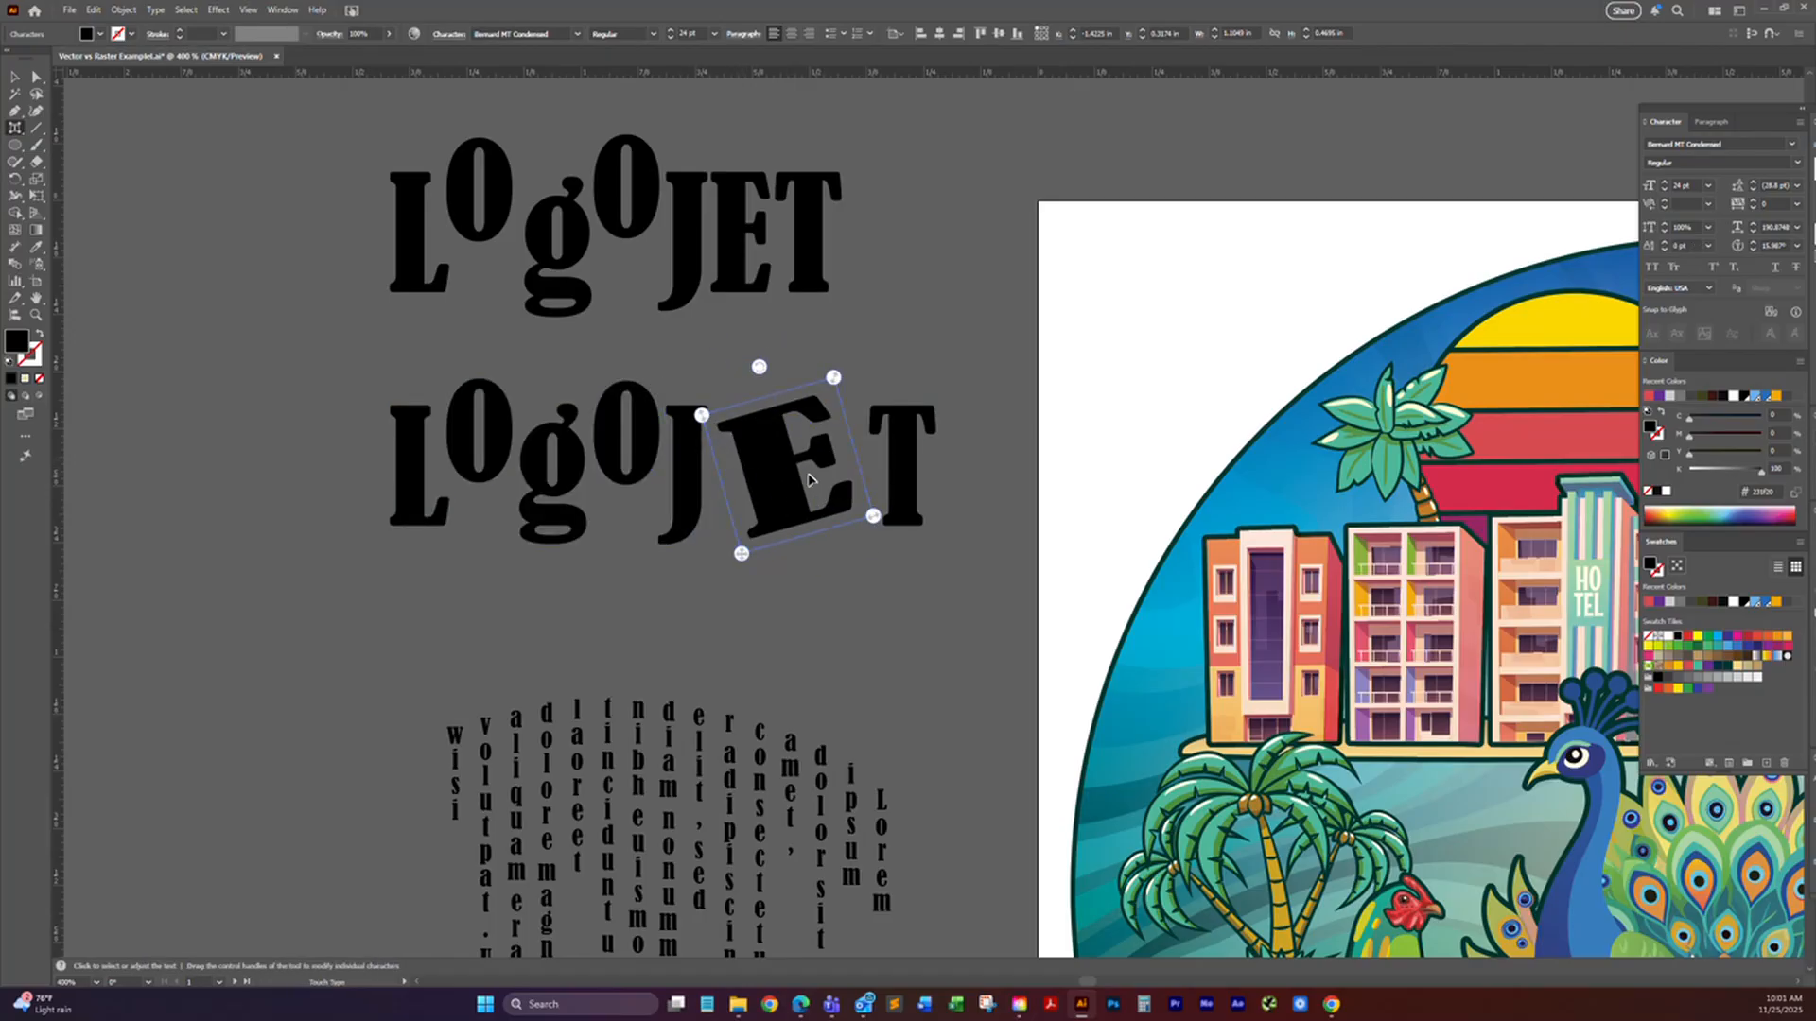
click(16, 130)
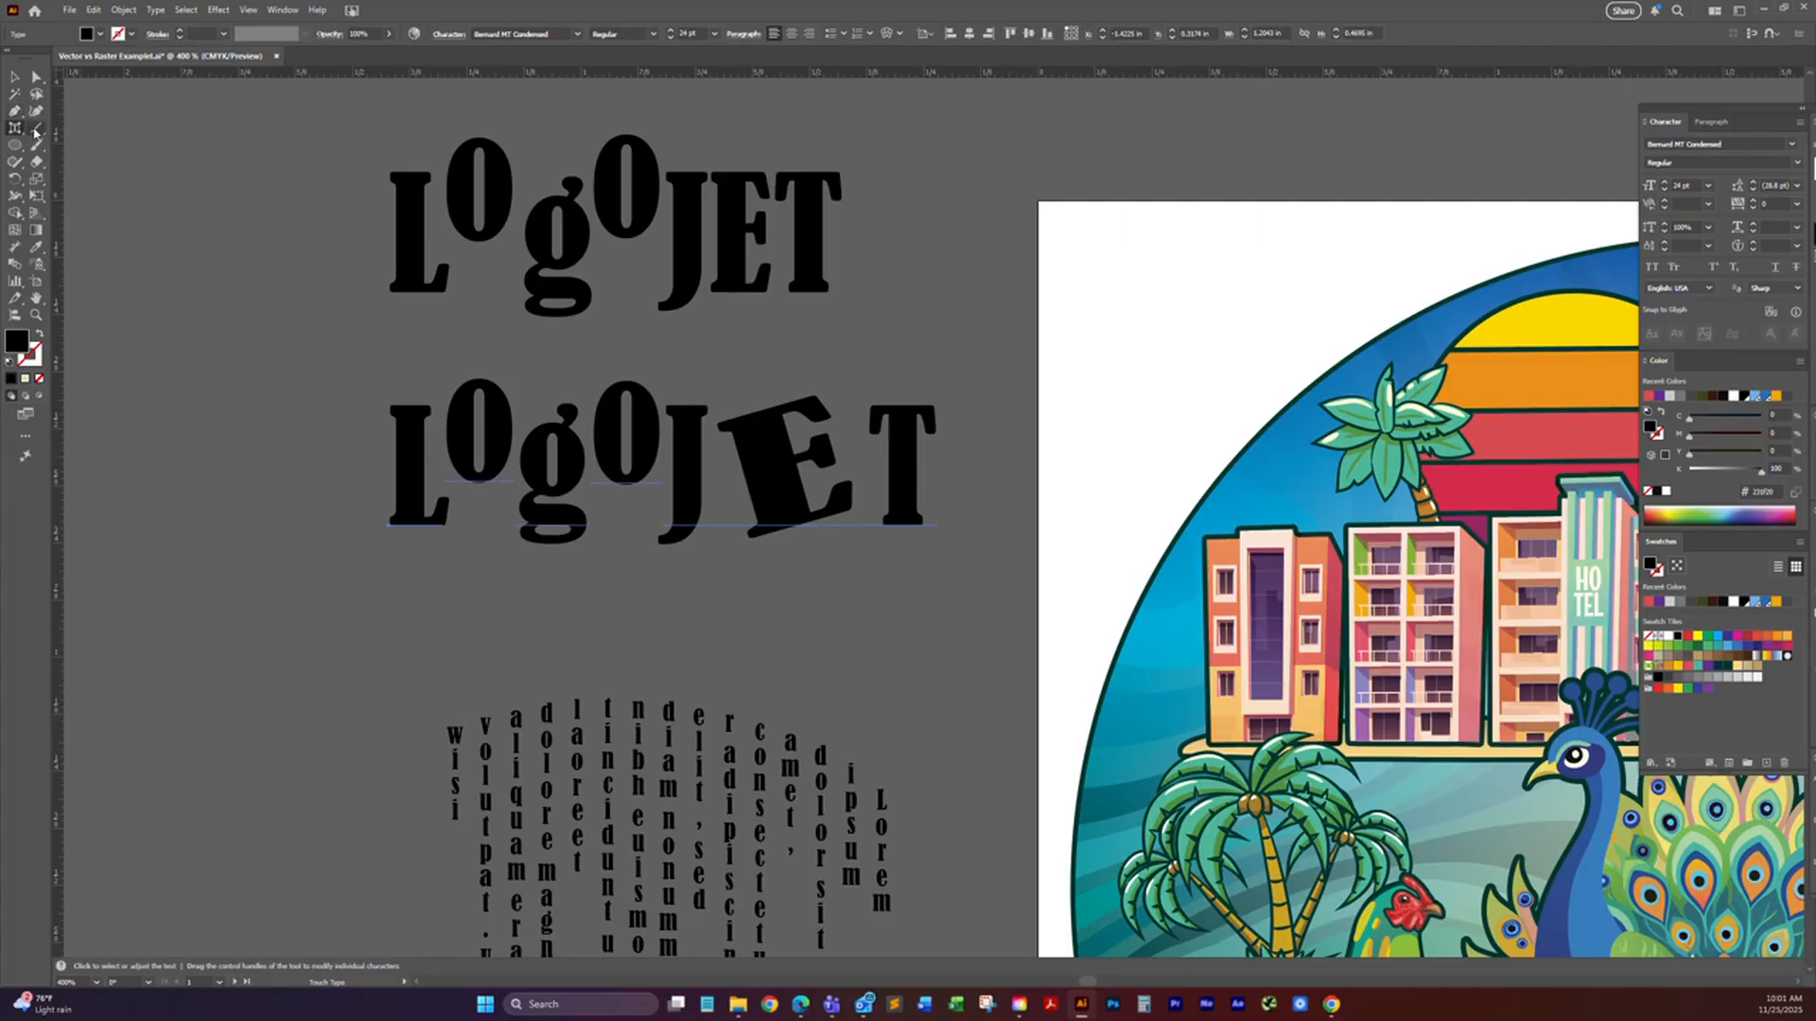
Step: Draw a straight line about 0.43 in wide, rising slightly to the right, between "LogoJET" and the vertical text
click(36, 130)
key(space)
drag(800, 543, 825, 303)
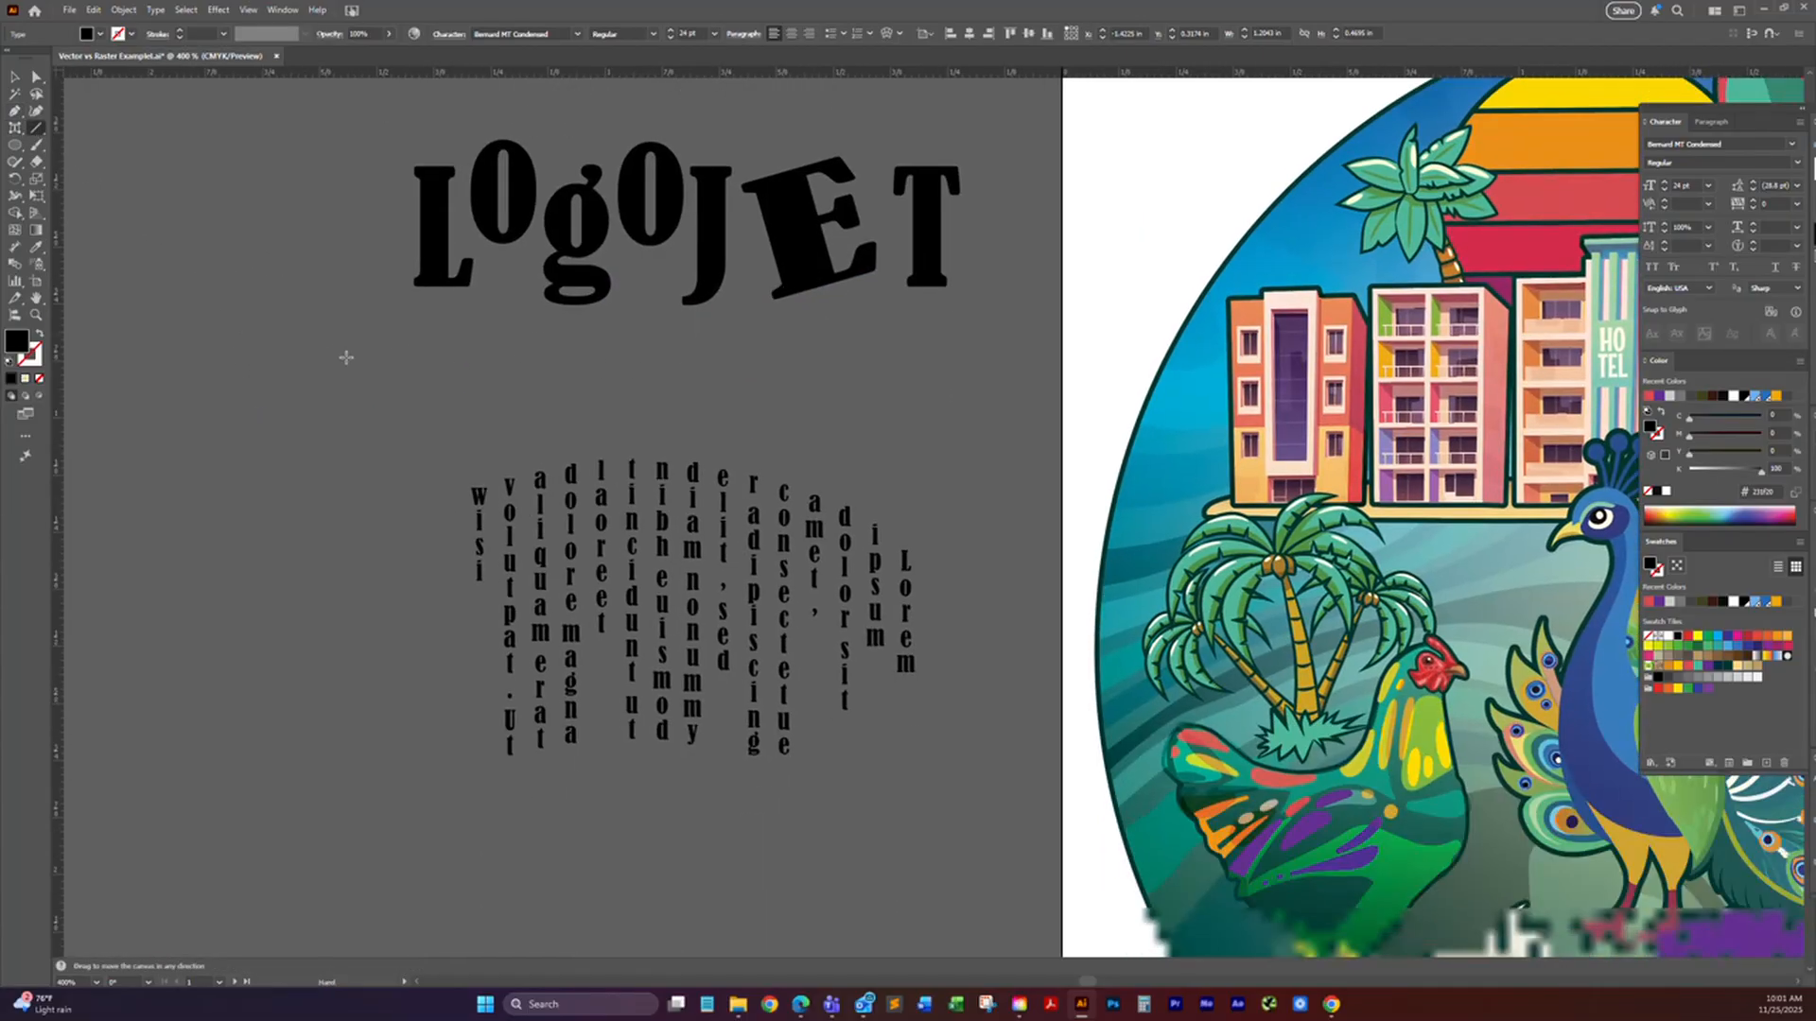
drag(300, 333, 304, 352)
mouse_move(315, 448)
mouse_down()
mouse_move(371, 457)
mouse_move(620, 392)
mouse_up()
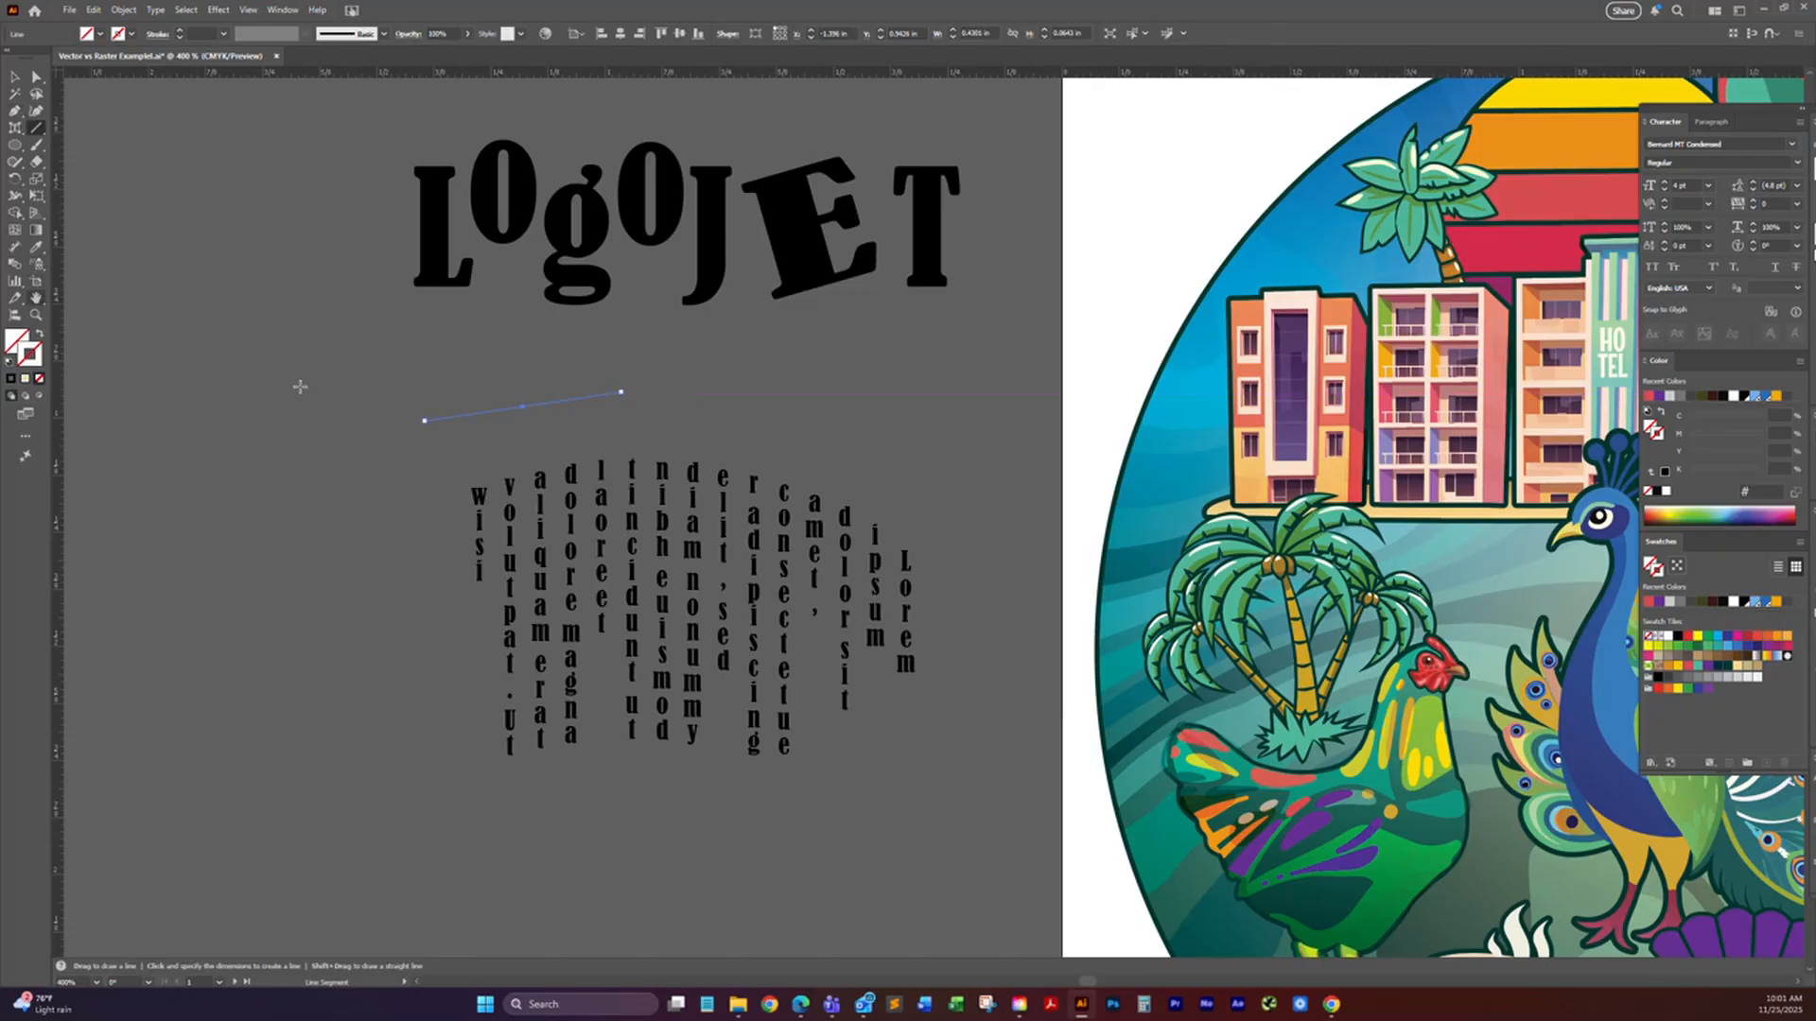
key(a)
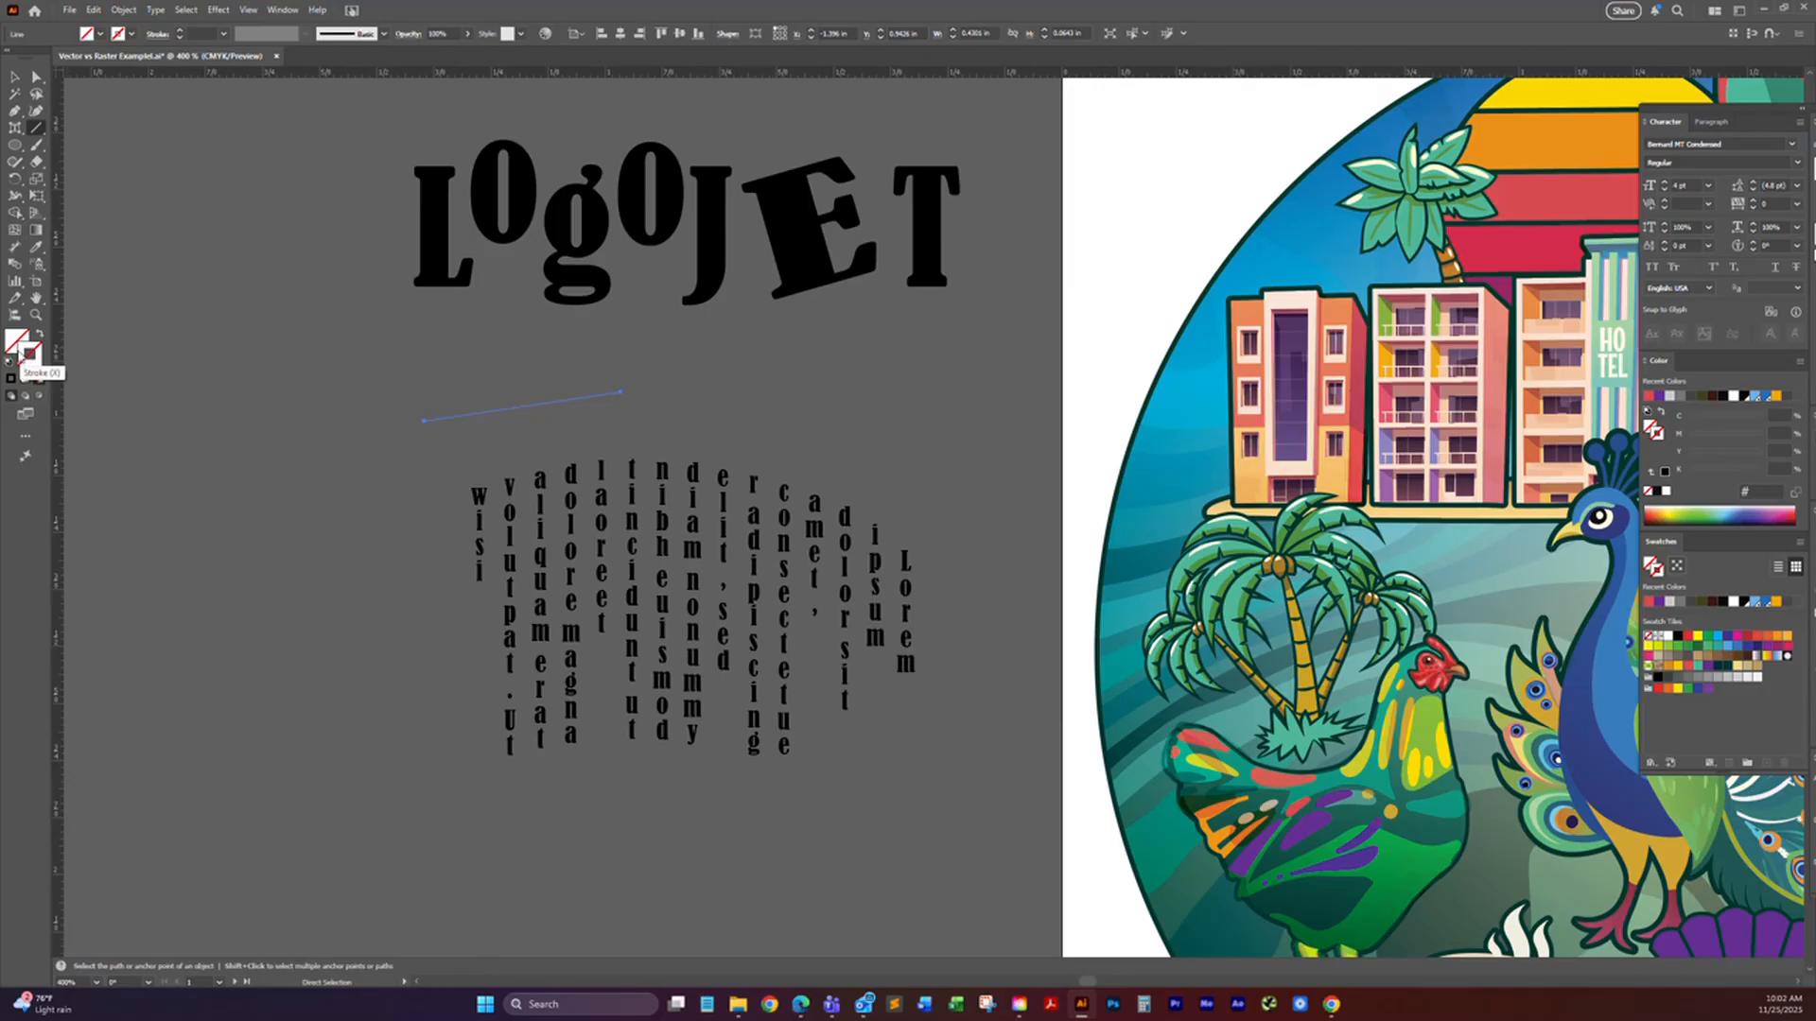
Step: Give the line a dark green stroke from the swatches and move it slightly up and to the left
click(29, 354)
key(backslash)
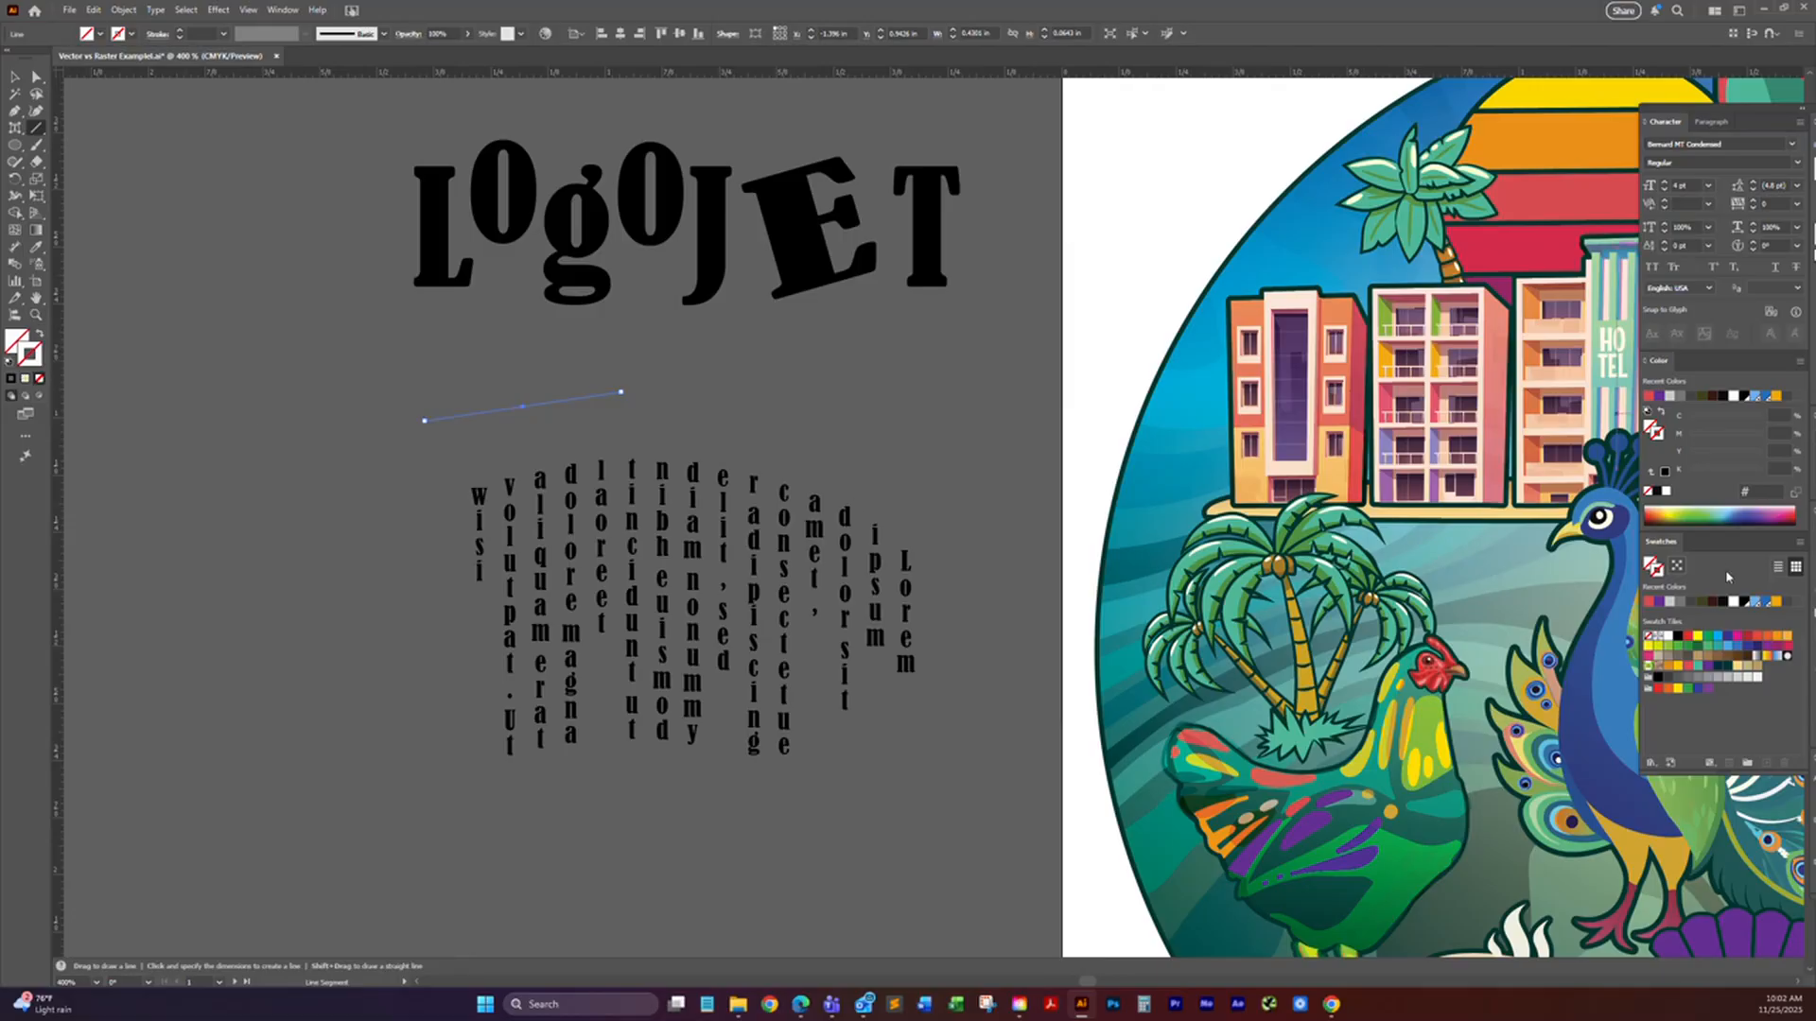
click(1727, 666)
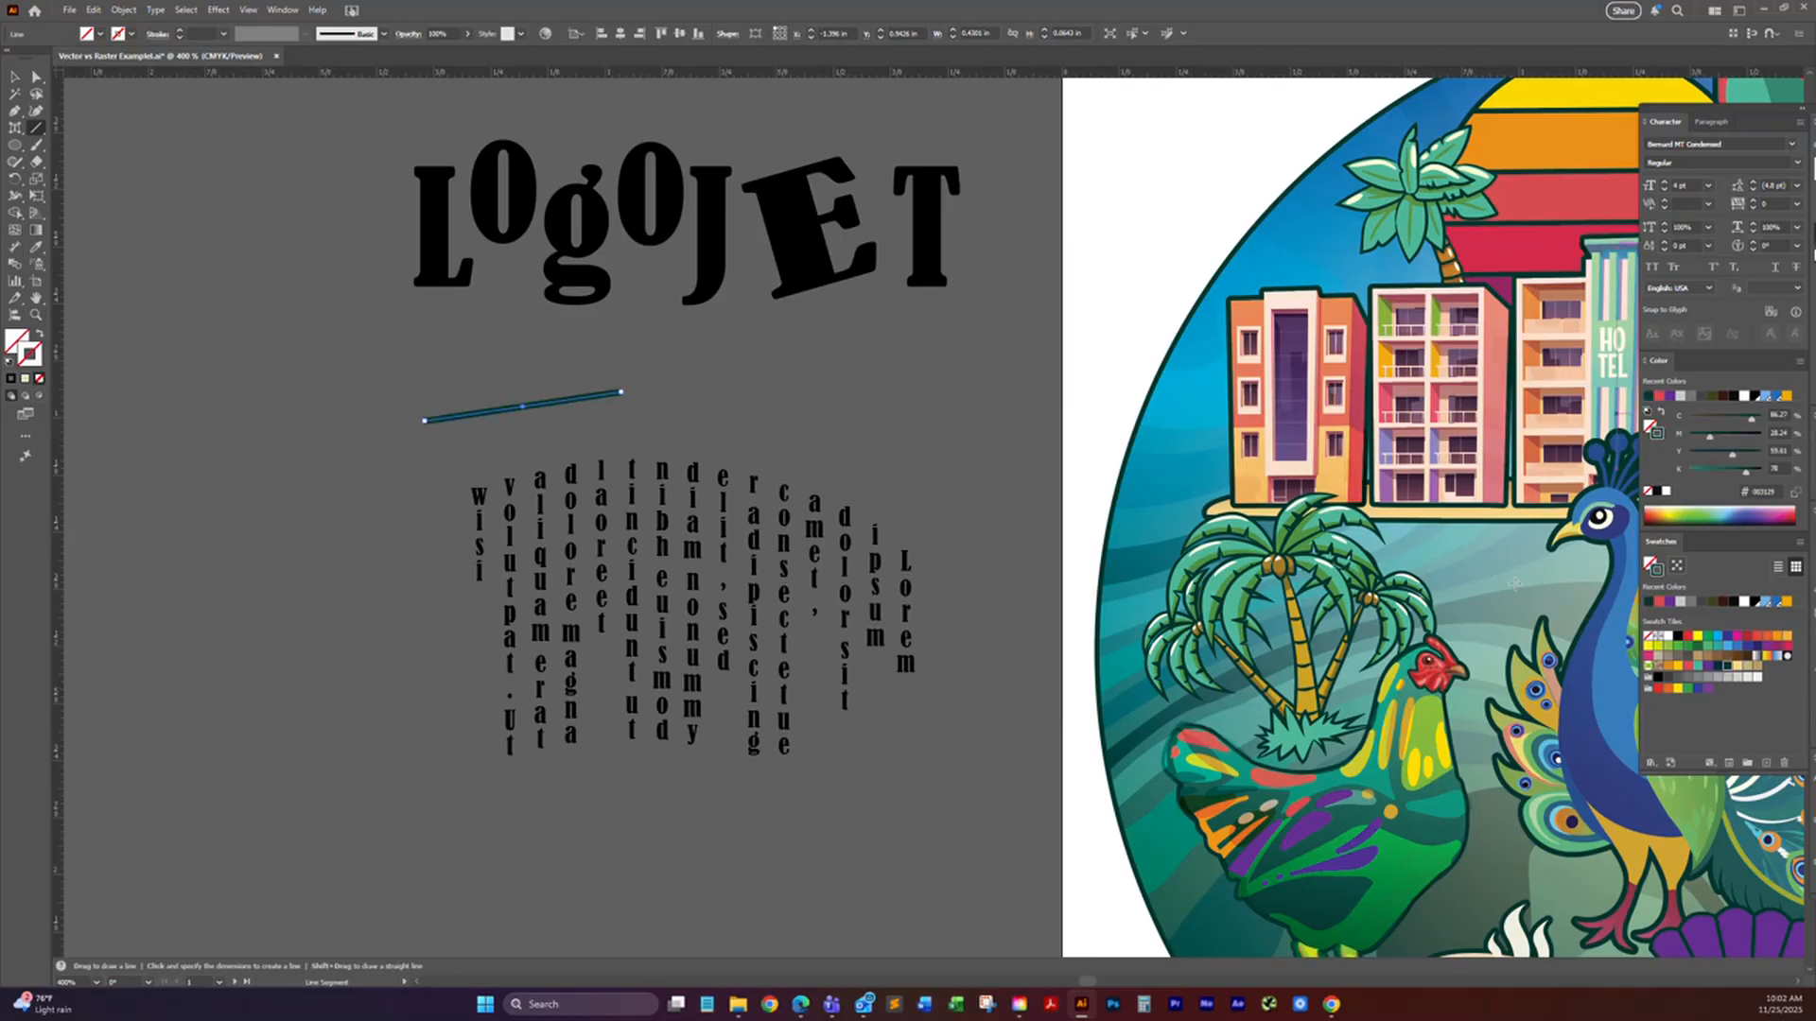
click(14, 76)
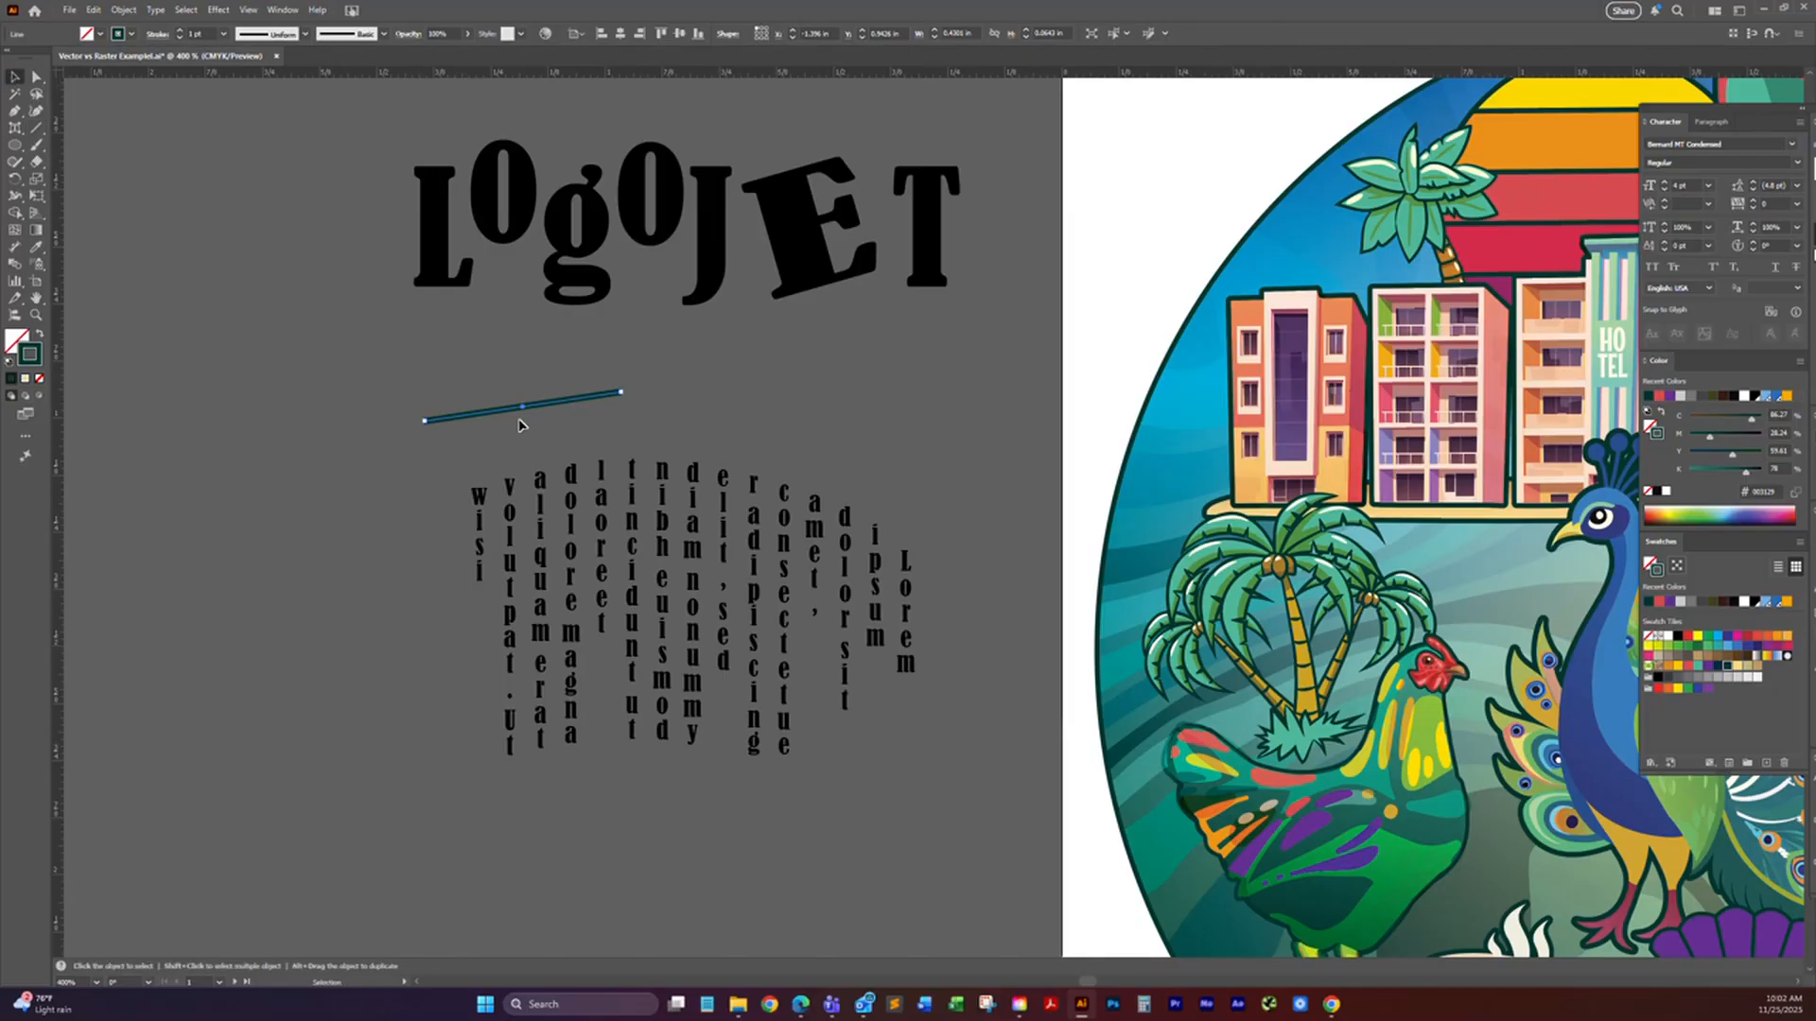
click(430, 379)
drag(475, 413, 434, 375)
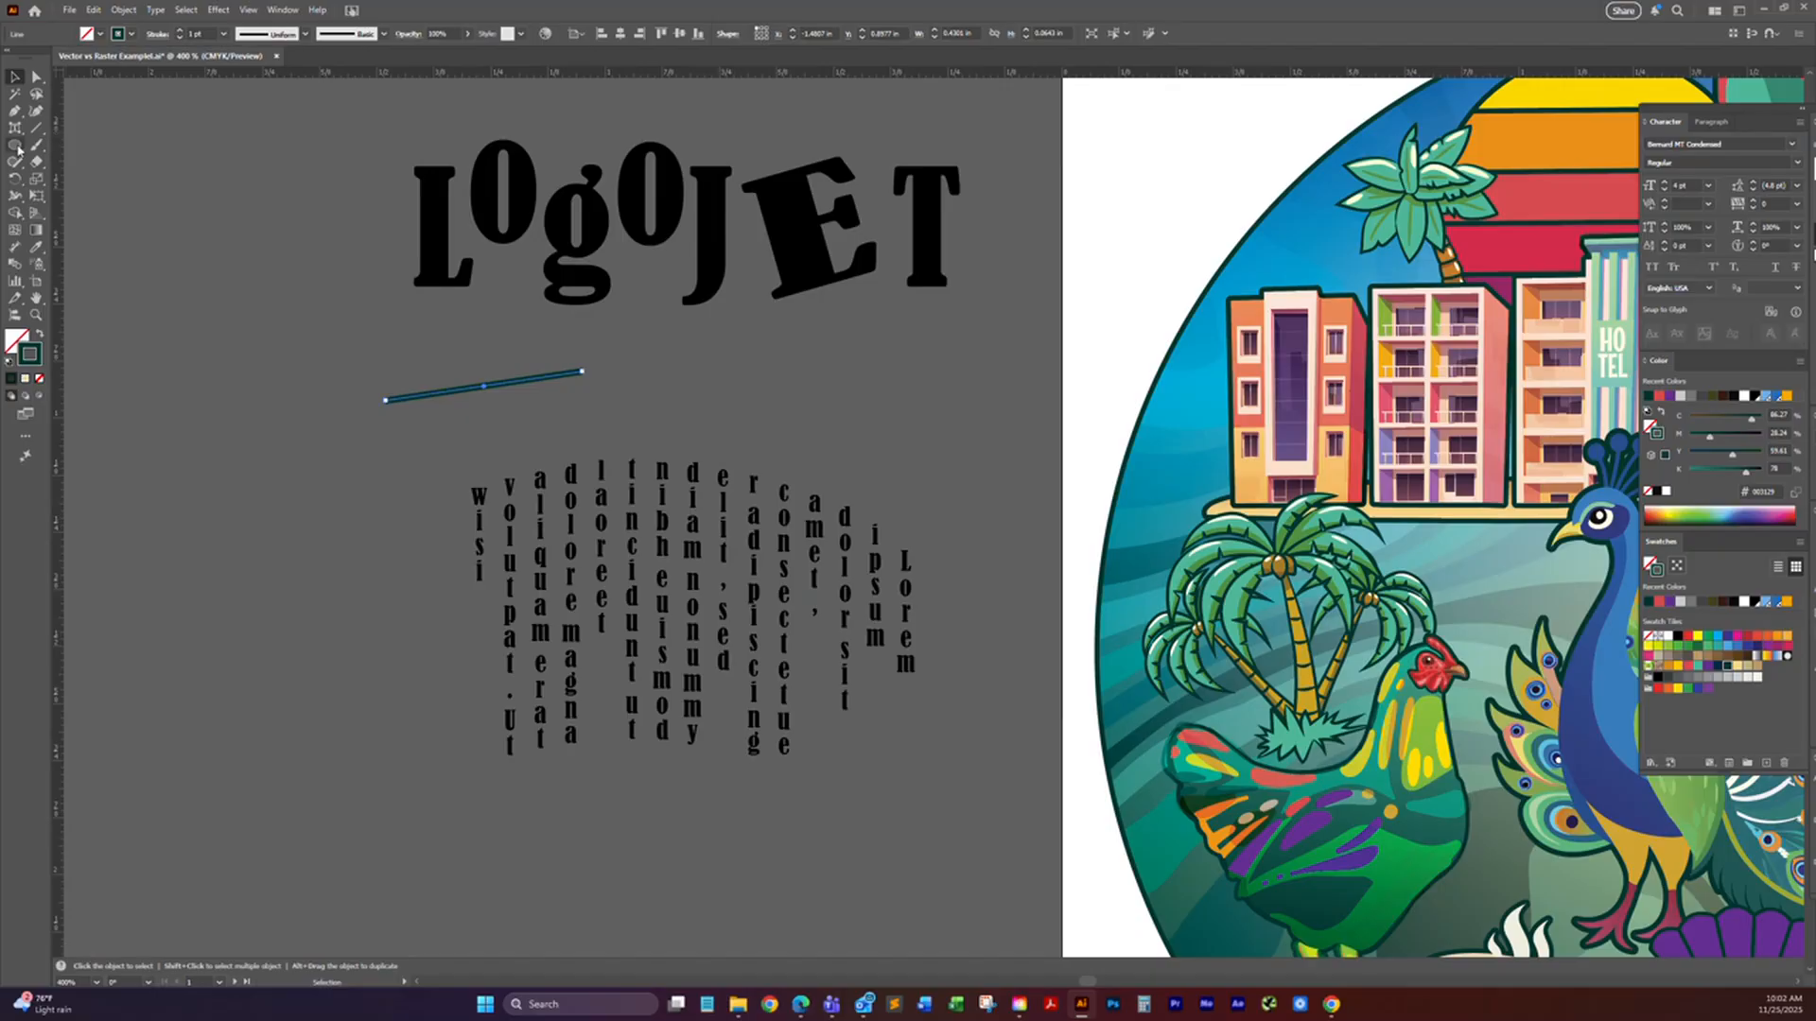
Step: Delete everything beside the artwork: both "LogoJET" words, the line and the vertical text
click(17, 150)
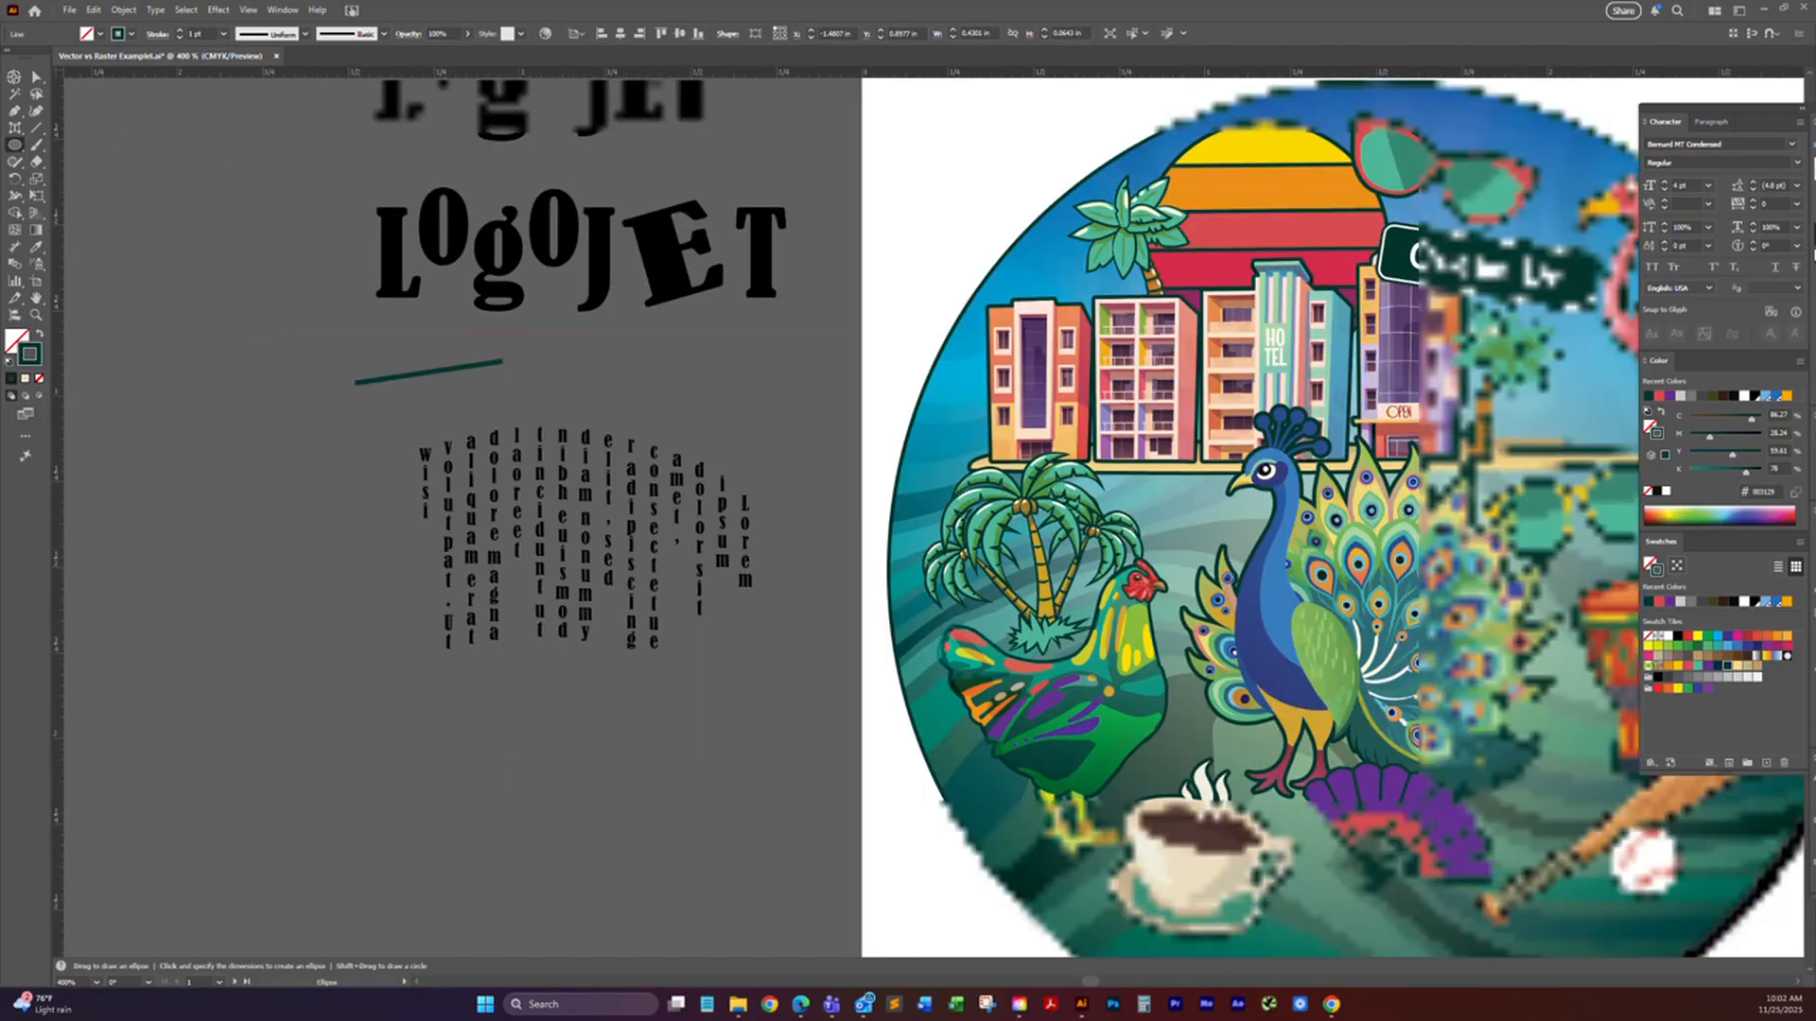
click(14, 78)
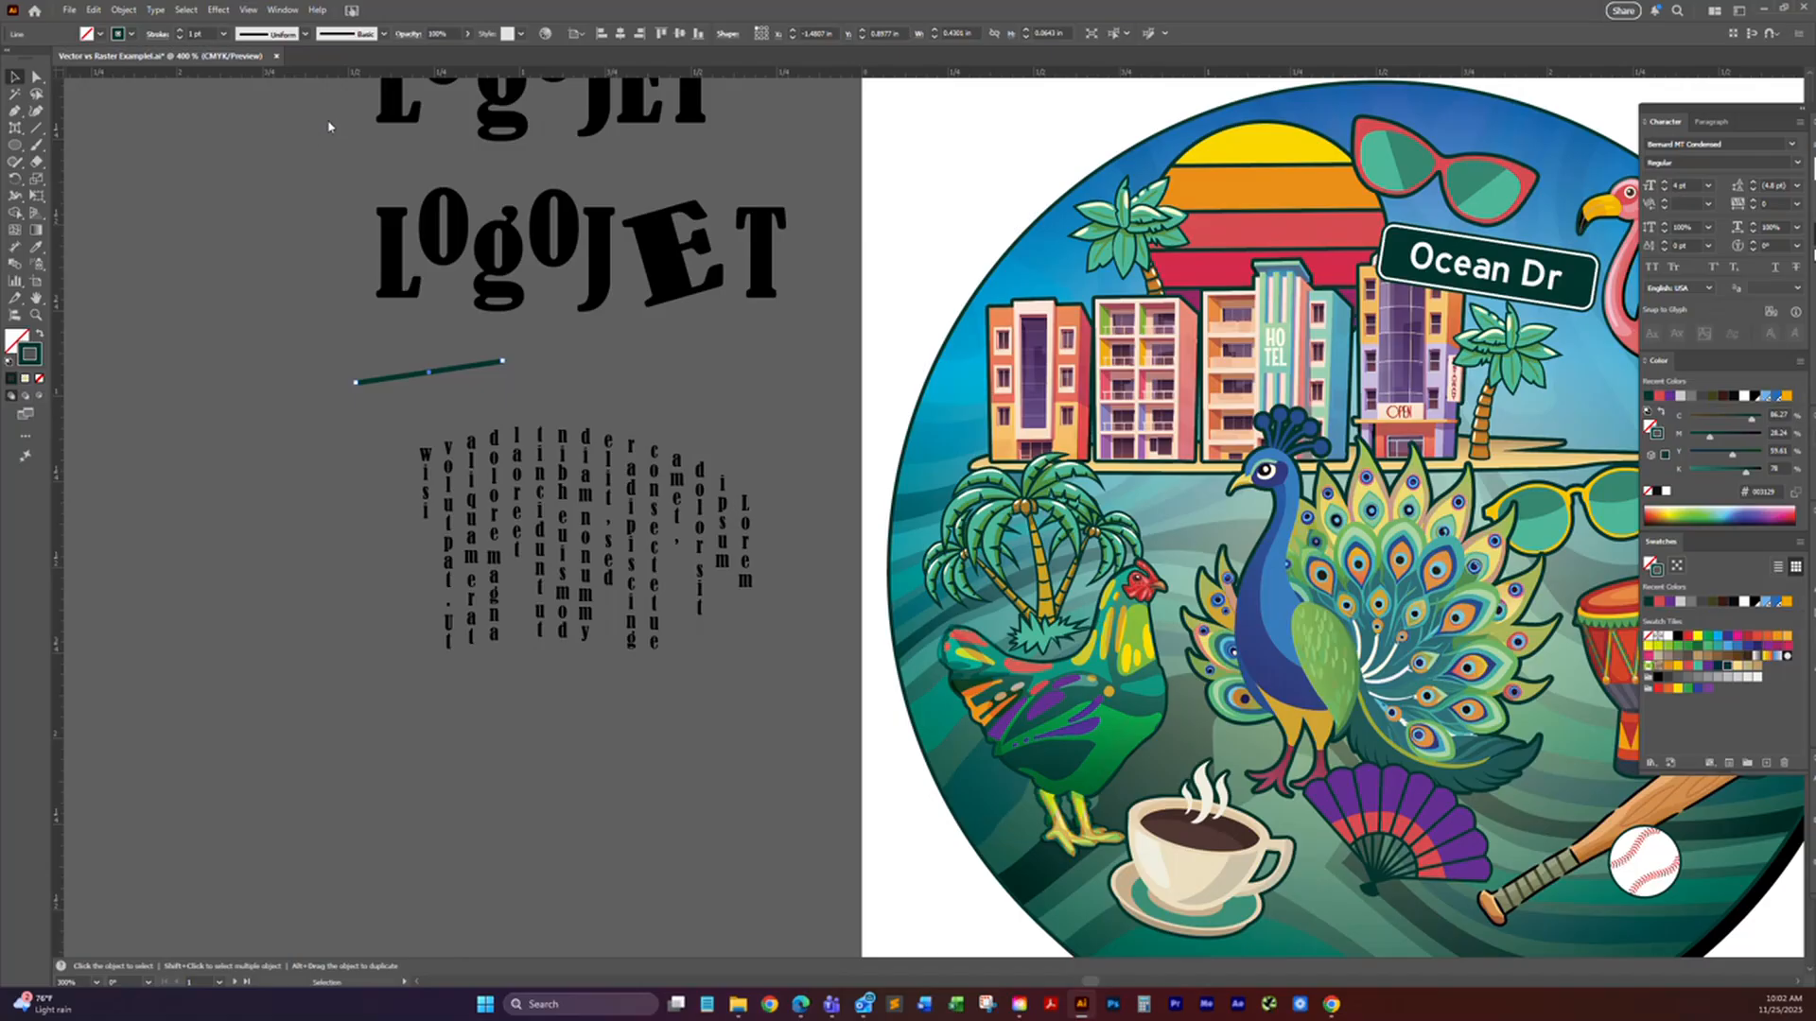
click(659, 662)
drag(322, 125, 606, 451)
key(Delete)
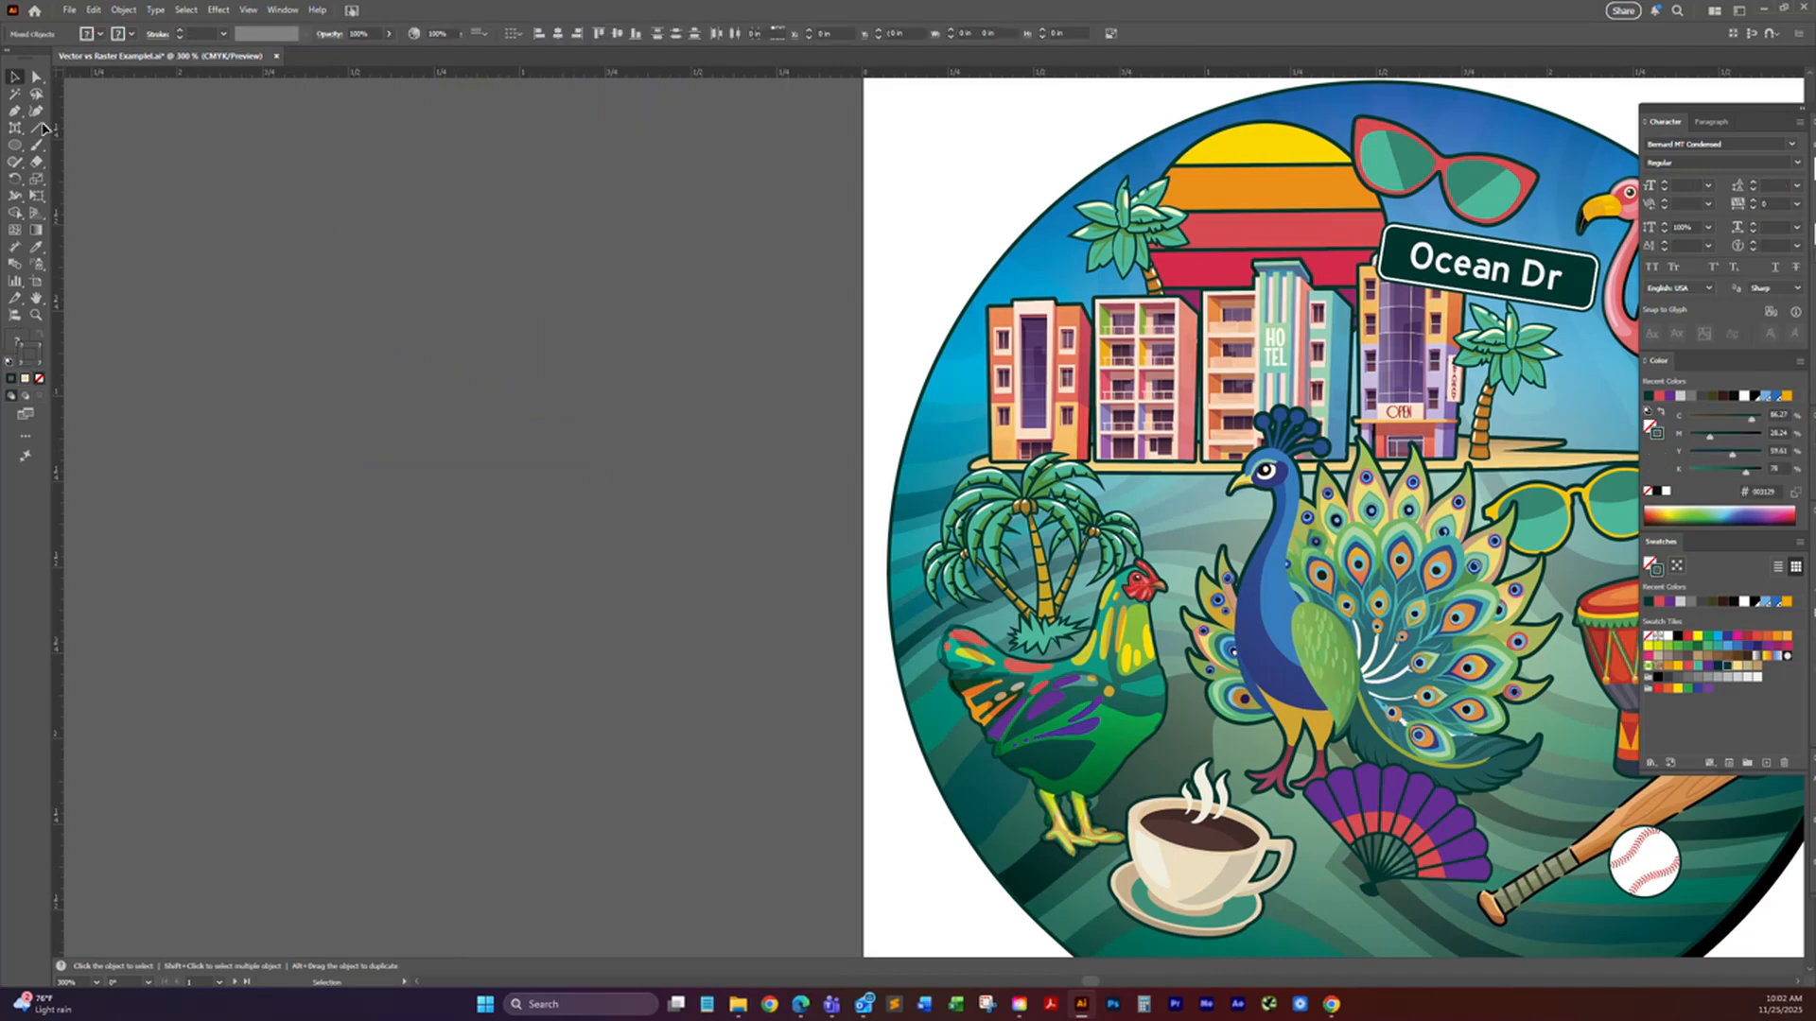
Step: Draw a rectangle about 1.28 in wide and 0.80 in high in the empty area beside the artwork
drag(15, 144, 76, 154)
drag(281, 289, 717, 562)
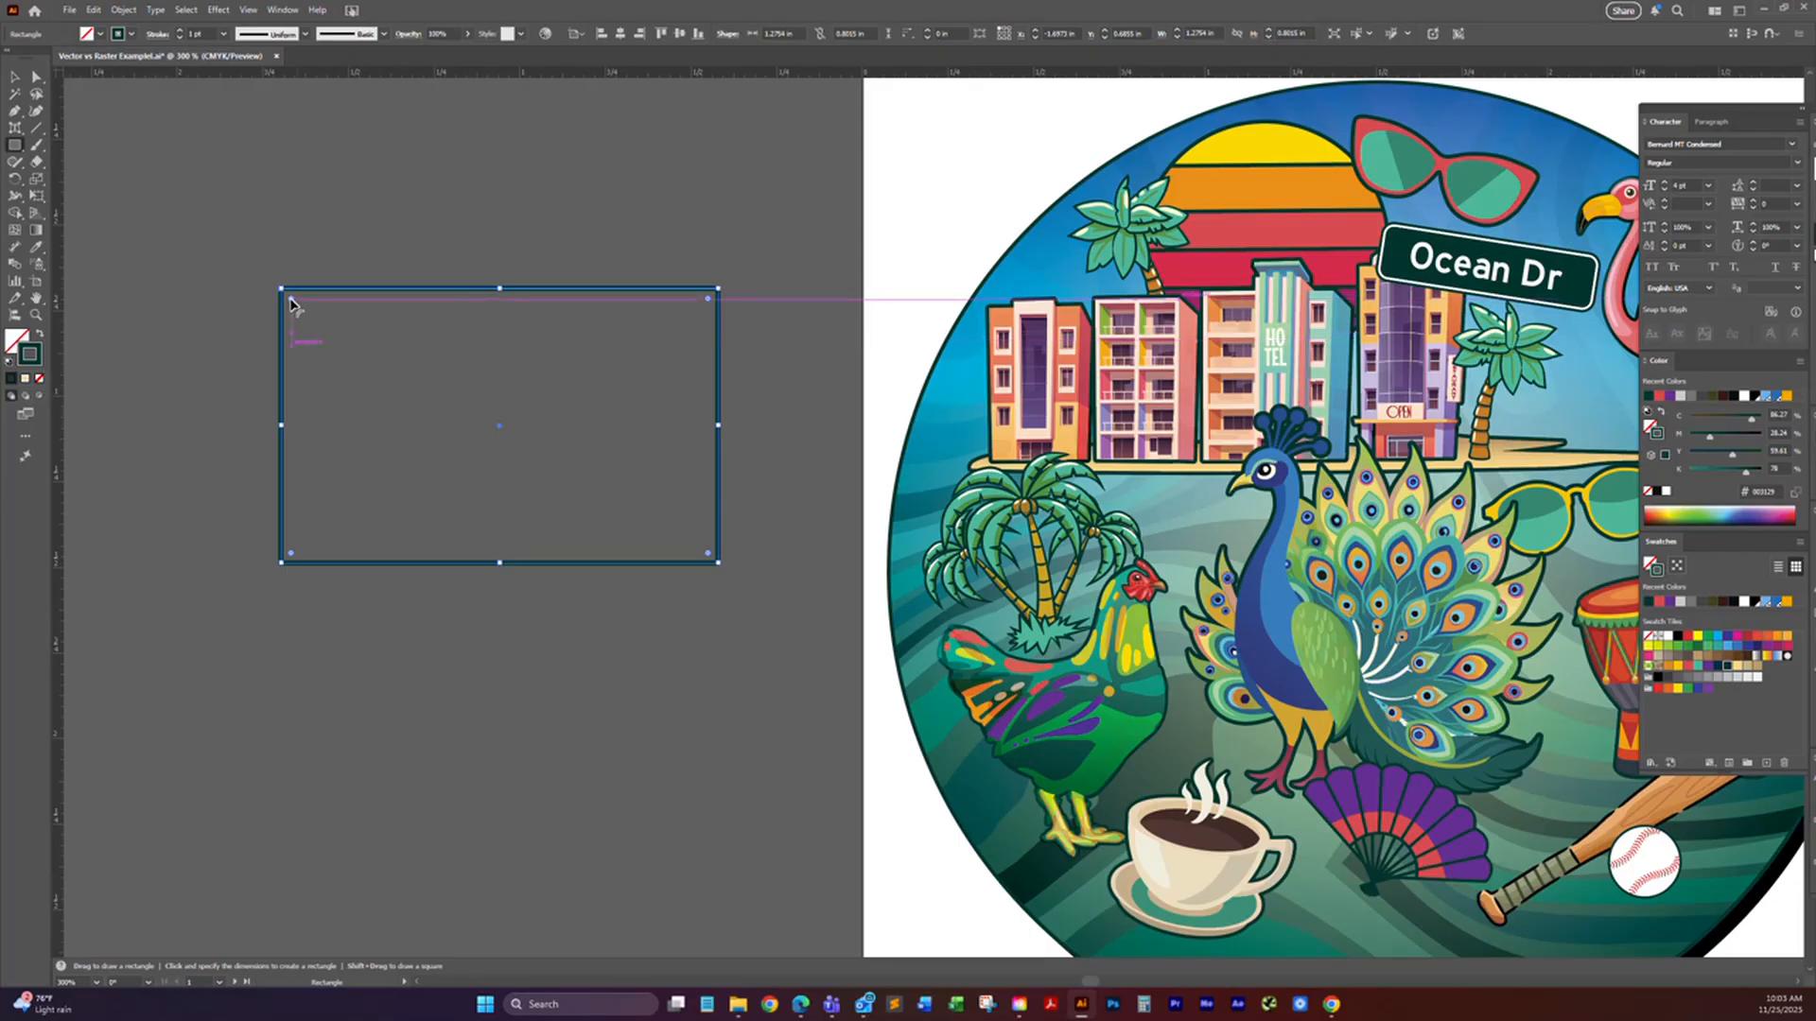
Step: Round the rectangle's upper-left corner to about 0.15 in and its lower-right corner to a slightly smaller radius
scroll(293, 305, up, 1)
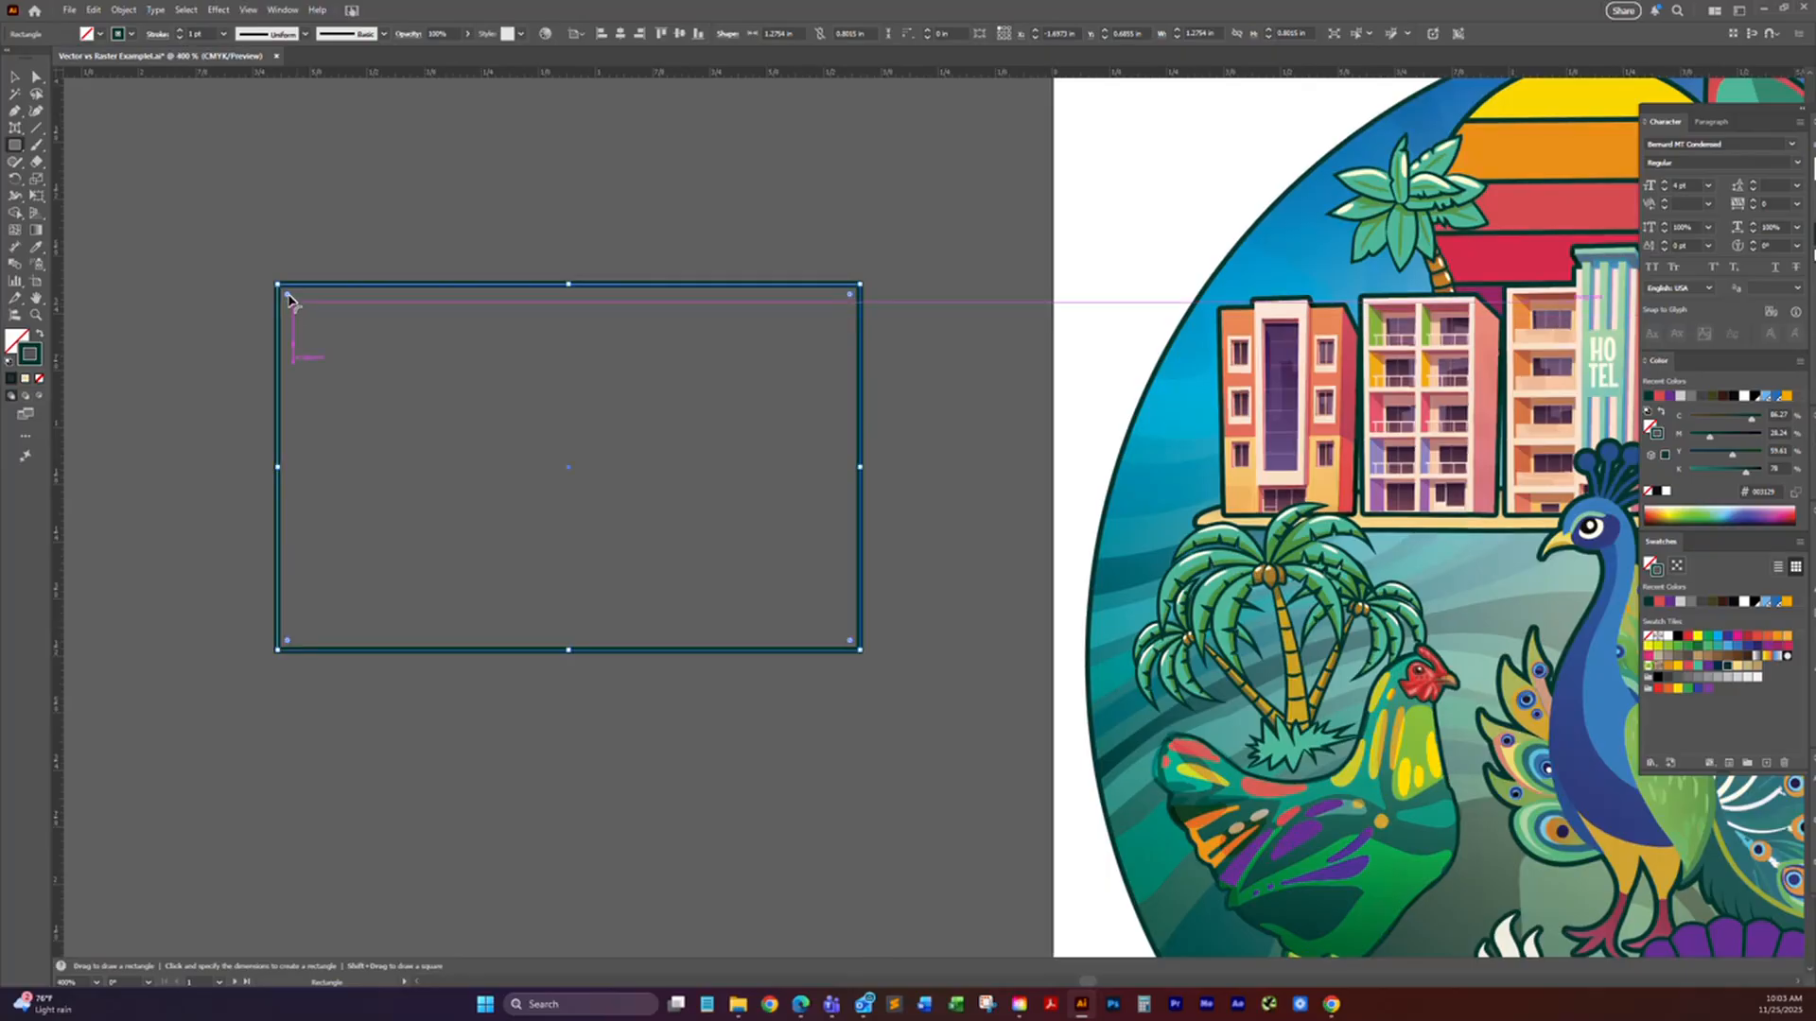
drag(289, 295, 240, 251)
key(m)
key(a)
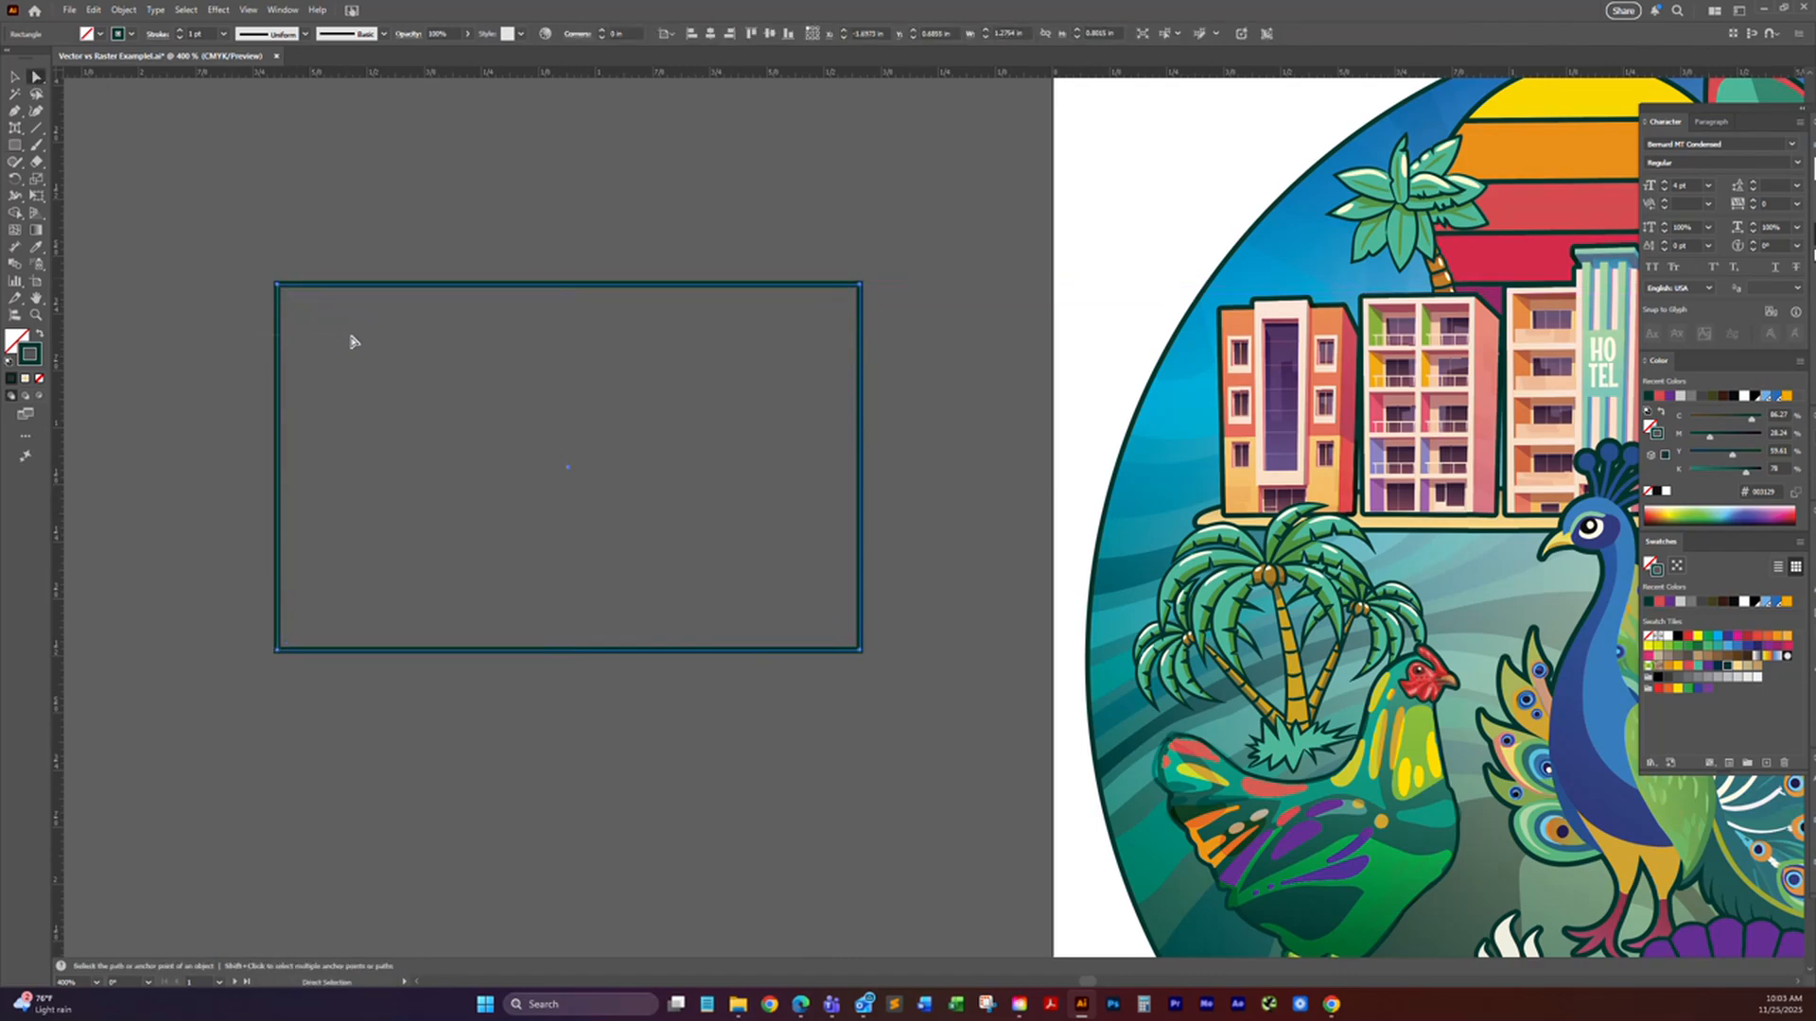
click(278, 285)
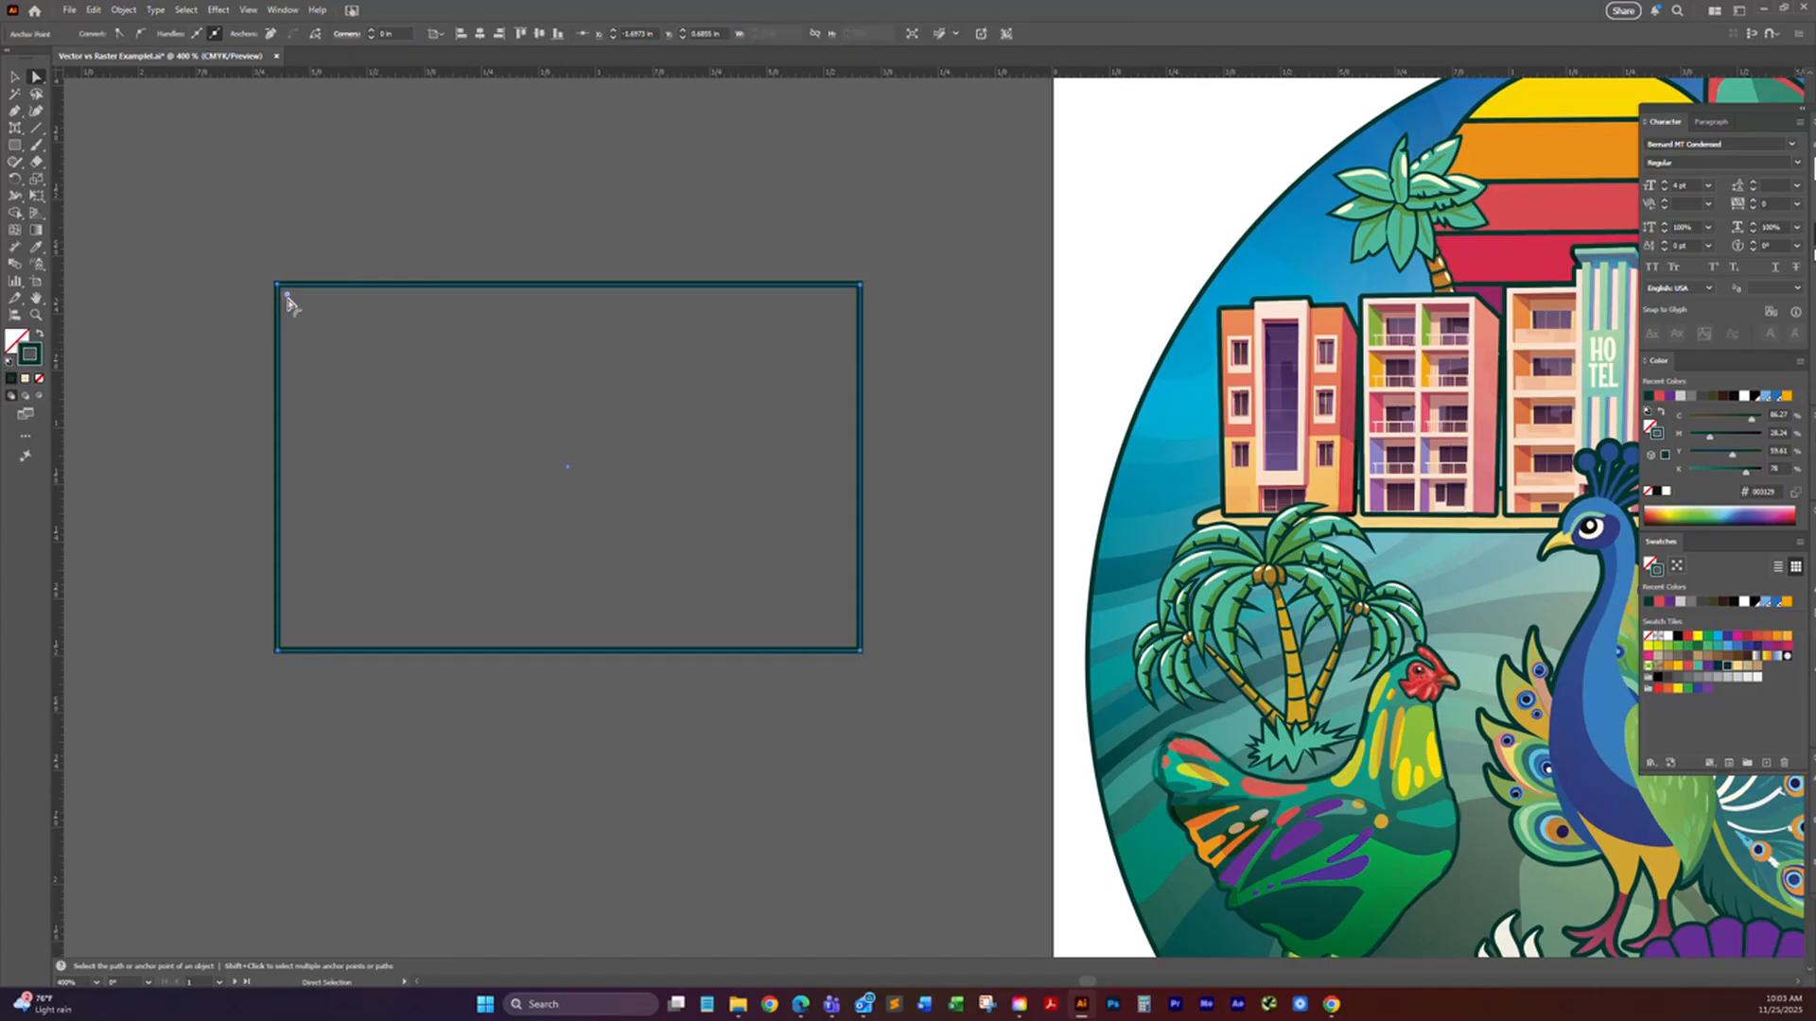
drag(287, 294, 357, 344)
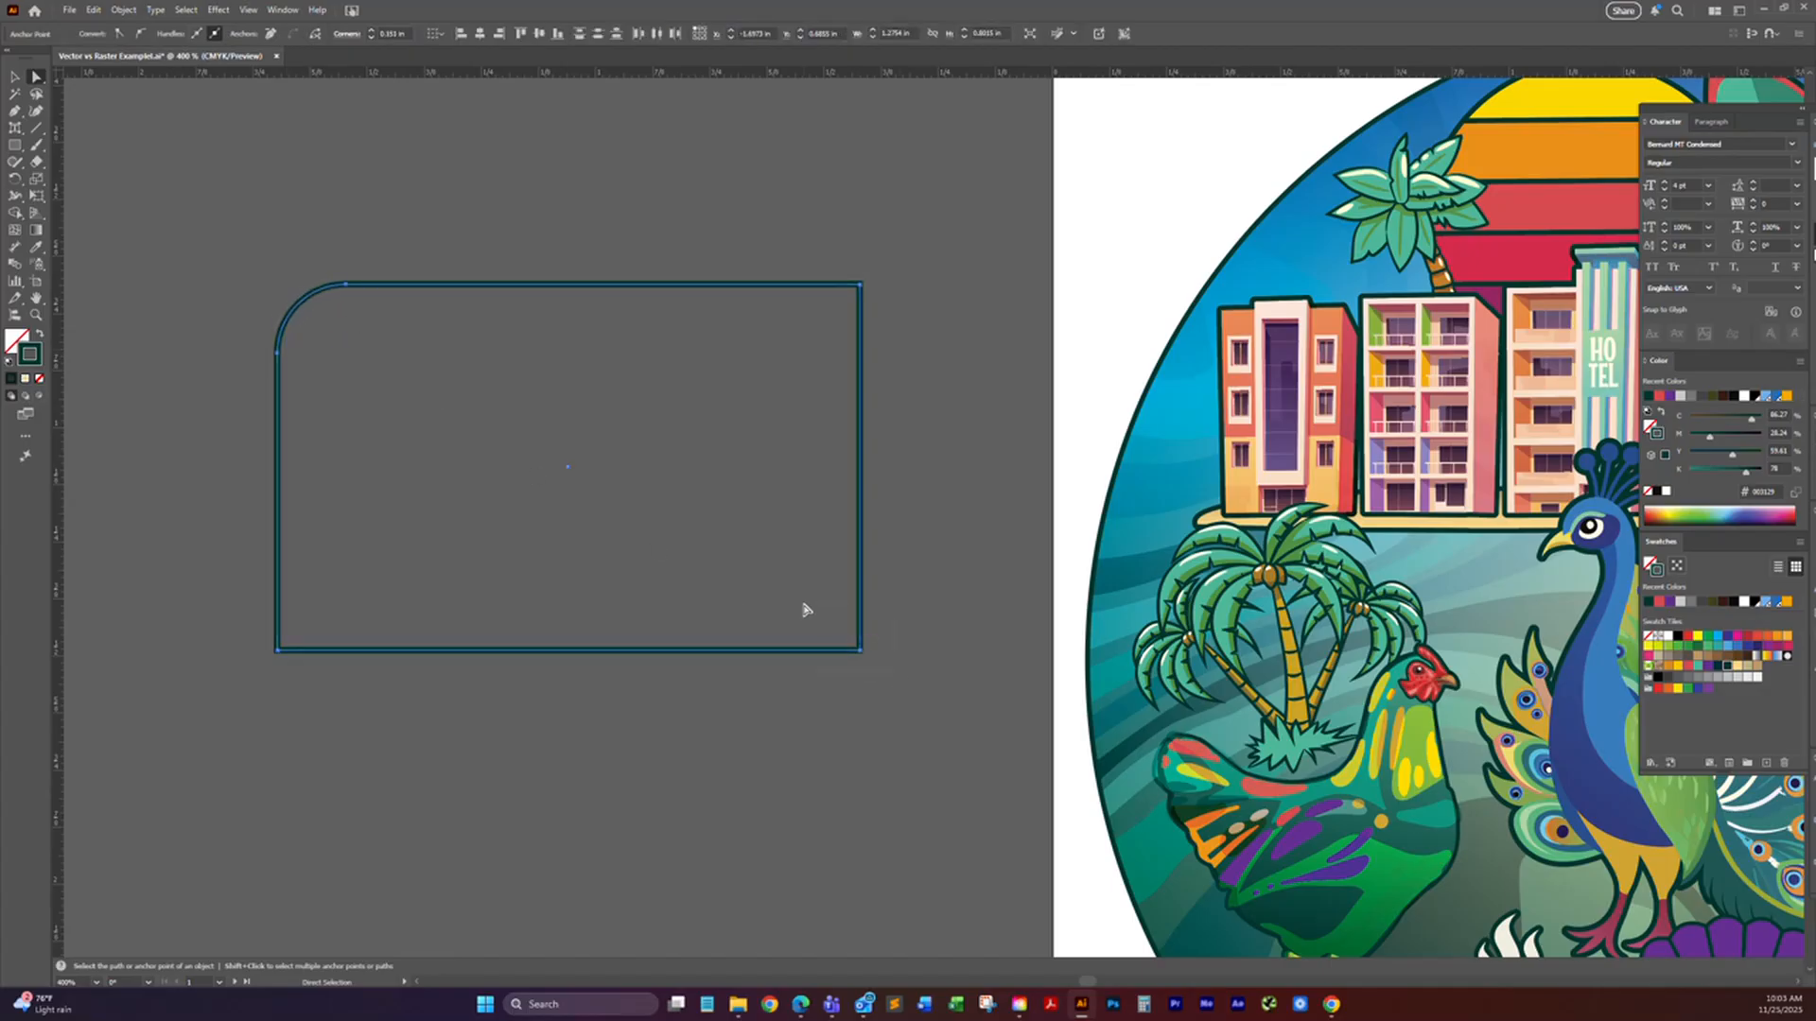
drag(854, 648, 797, 613)
Step: Pull the curve handles of the two rounded corners outward so both corners bulge beyond the rectangle
click(279, 354)
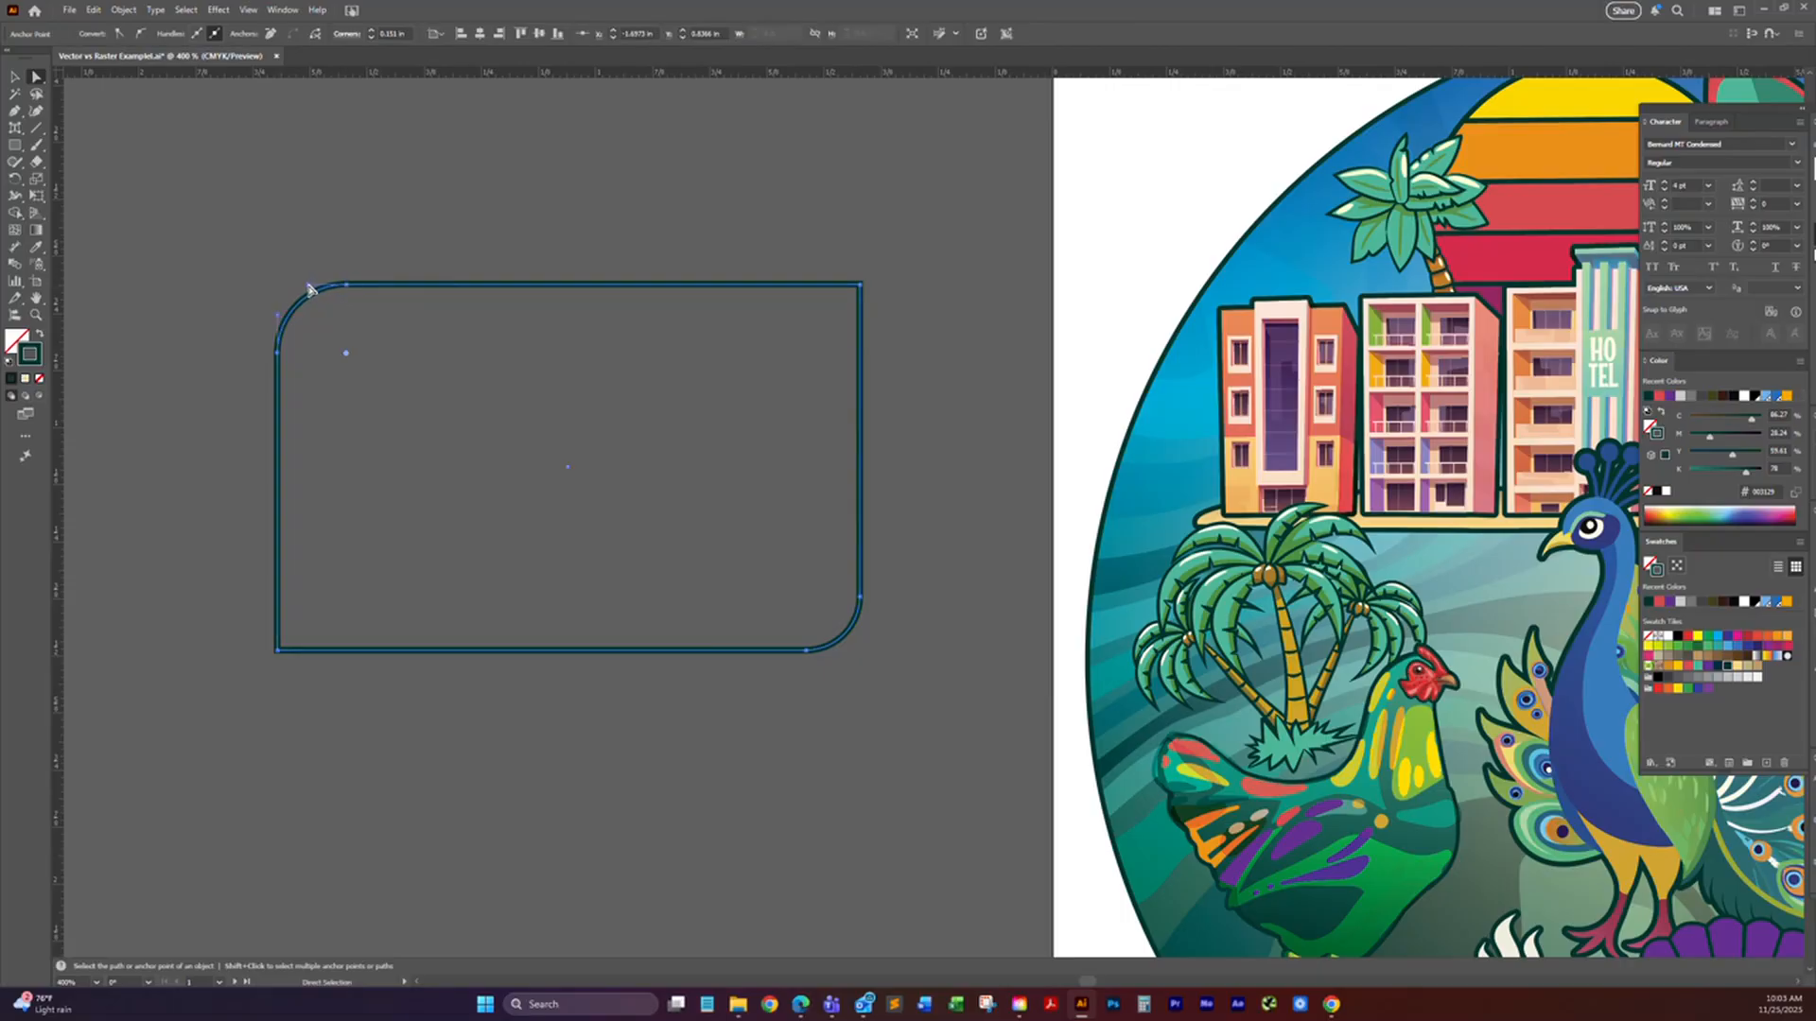
drag(307, 288, 291, 235)
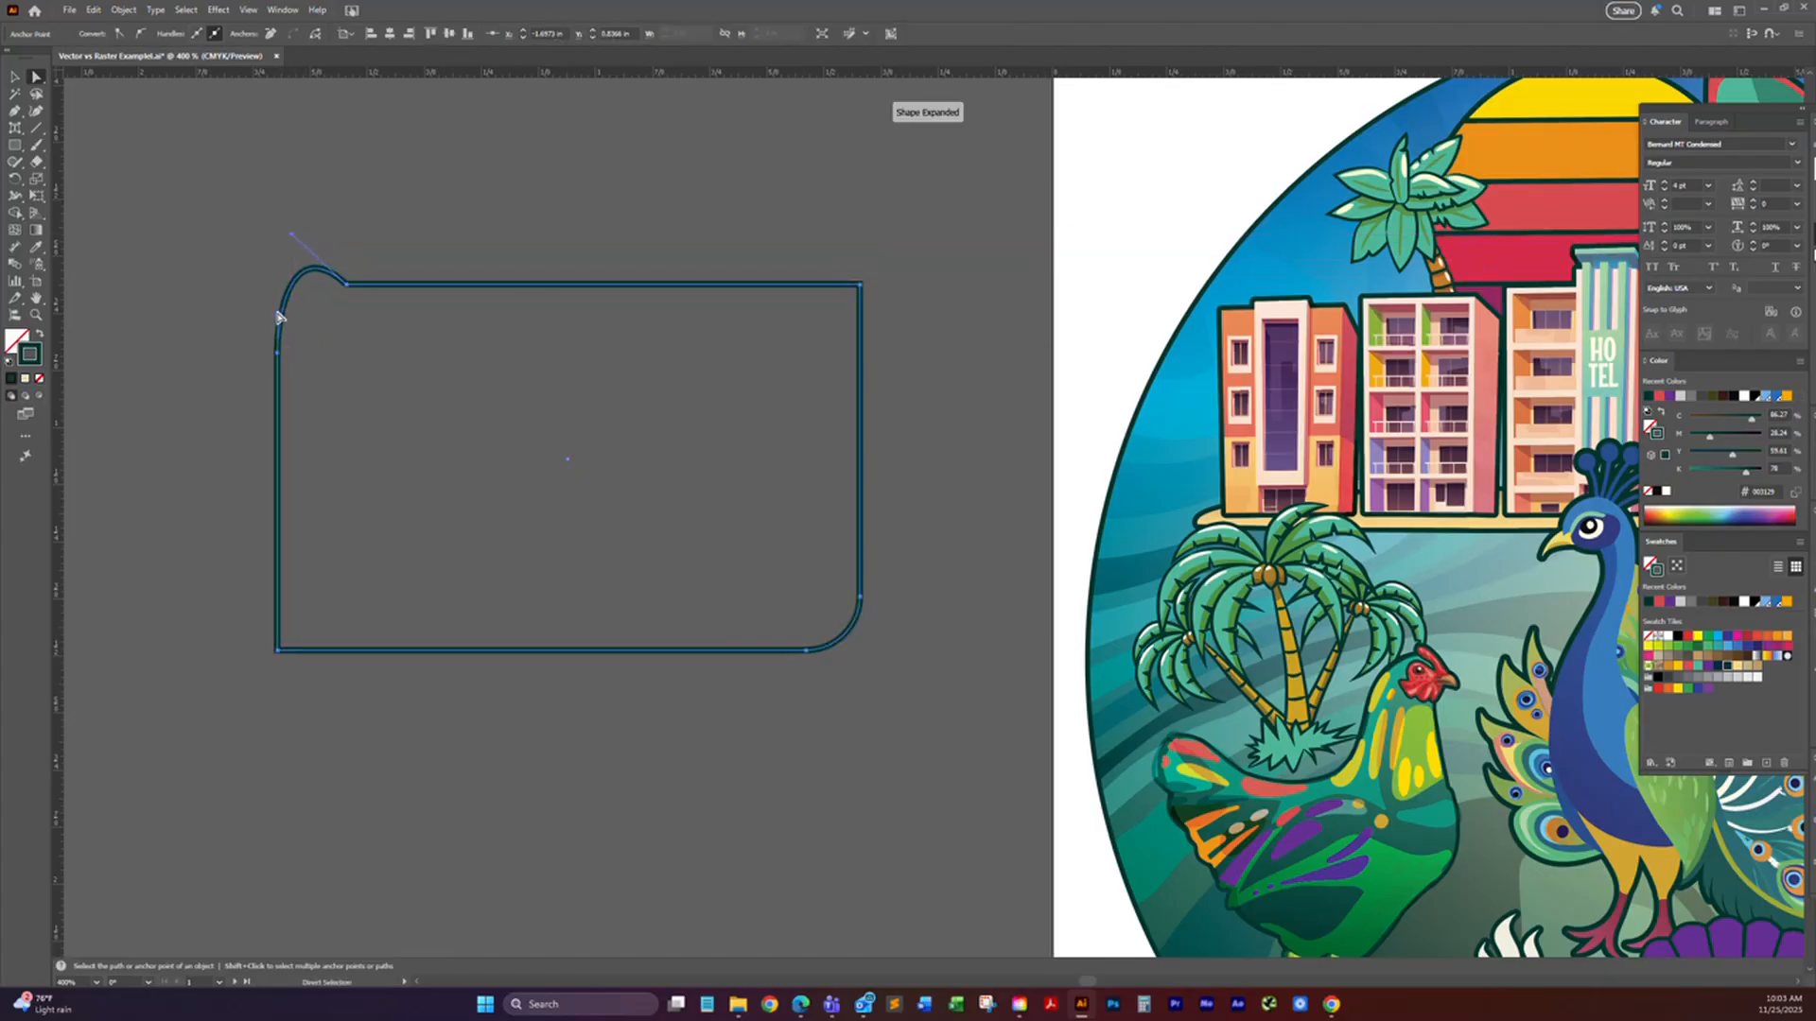
drag(282, 314, 241, 309)
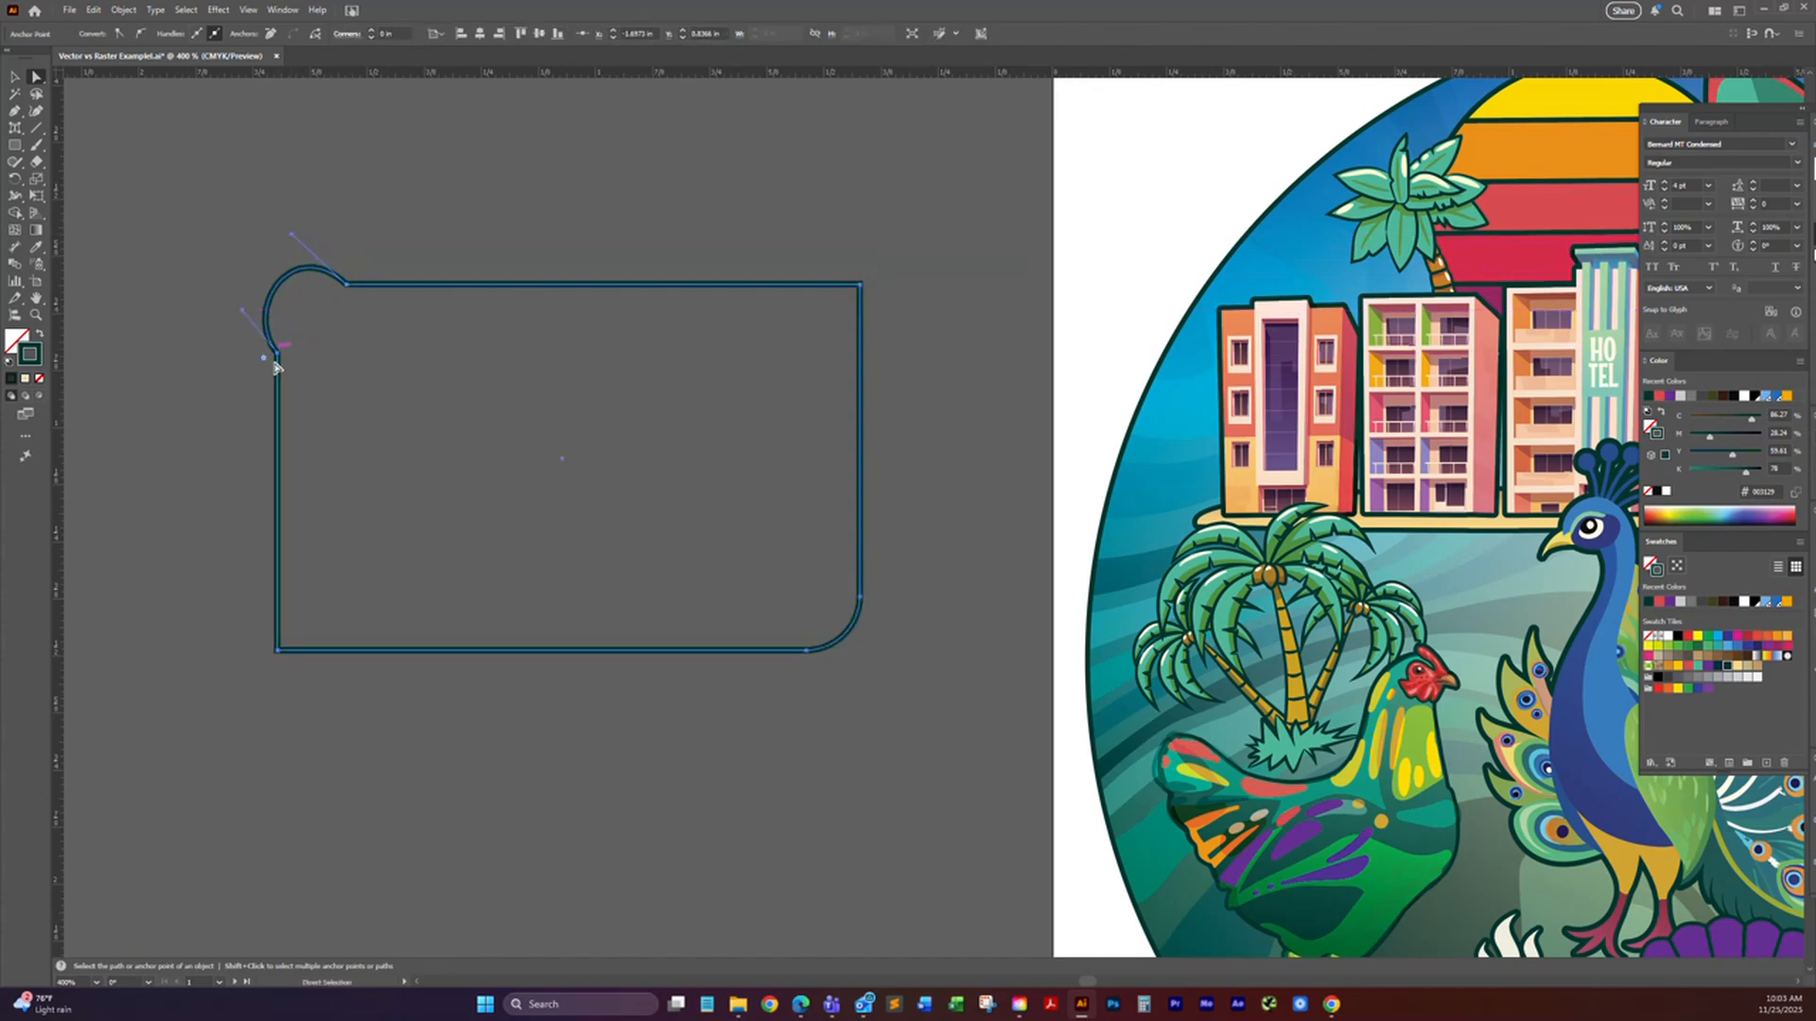
click(806, 651)
drag(836, 655, 836, 702)
drag(860, 632, 922, 635)
Step: Draw a wide ellipse below the bulged rectangle outline and undo it
click(15, 144)
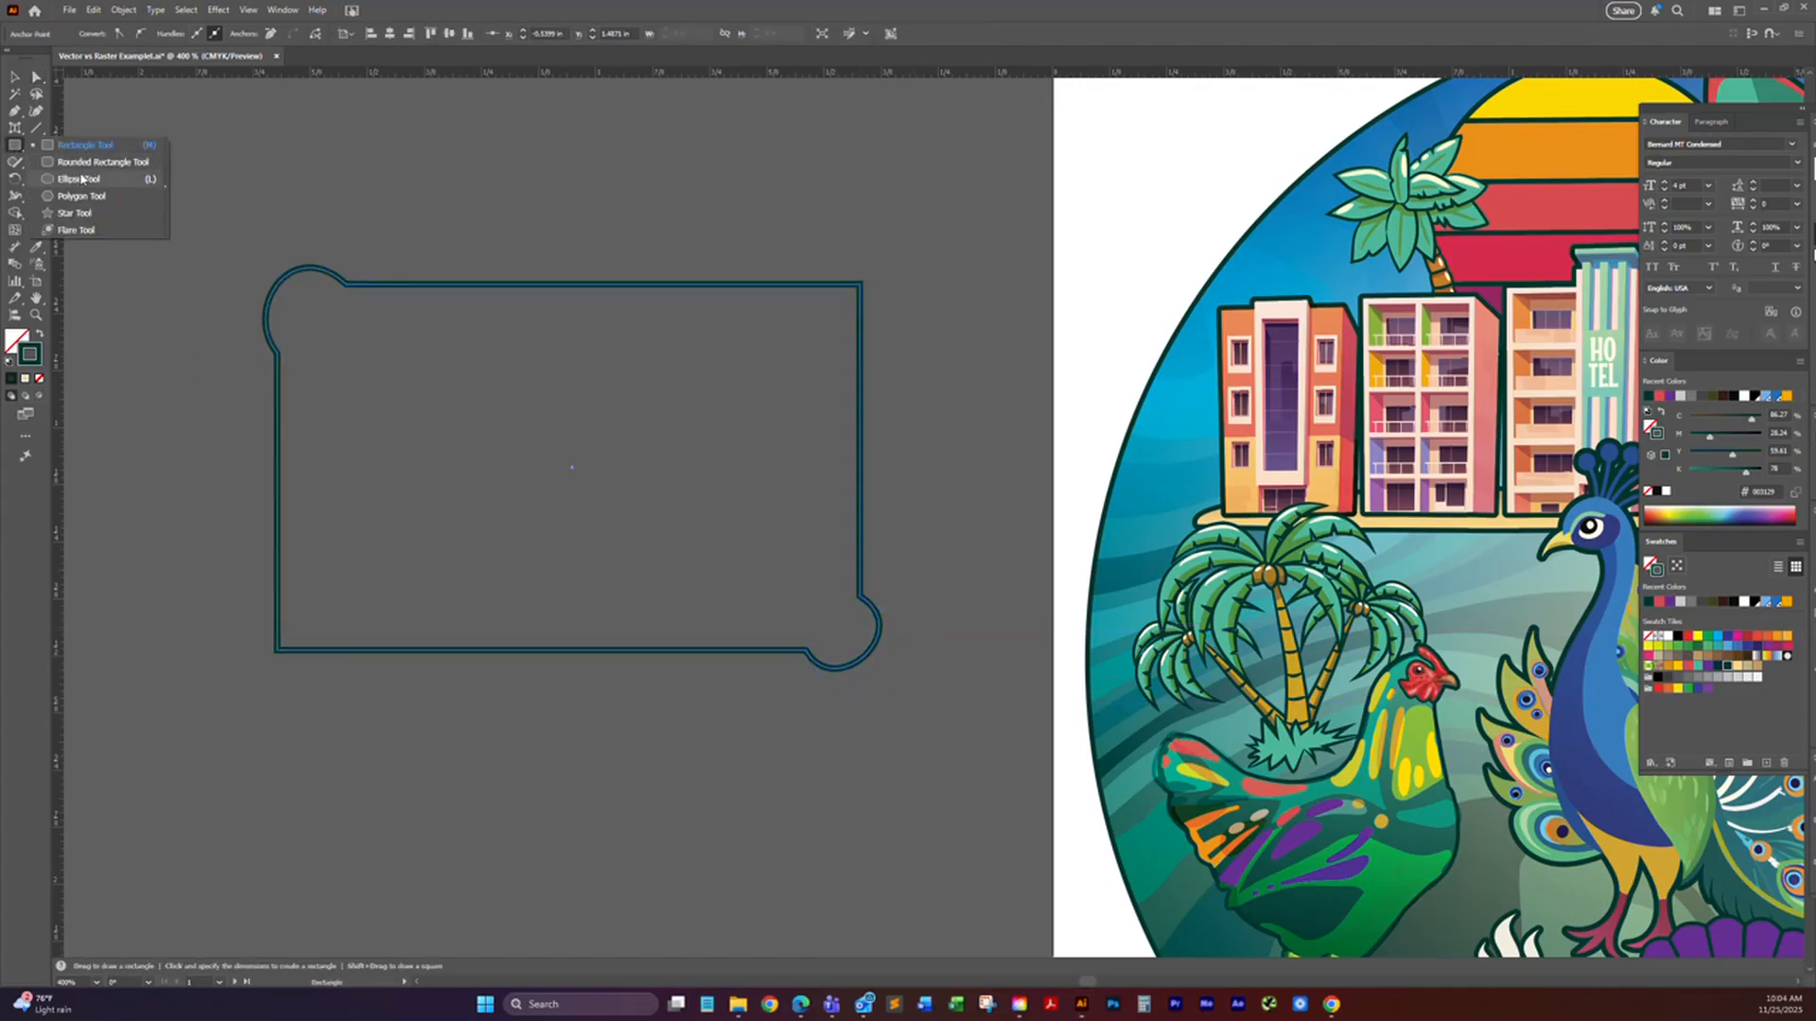
click(78, 178)
drag(464, 684, 503, 387)
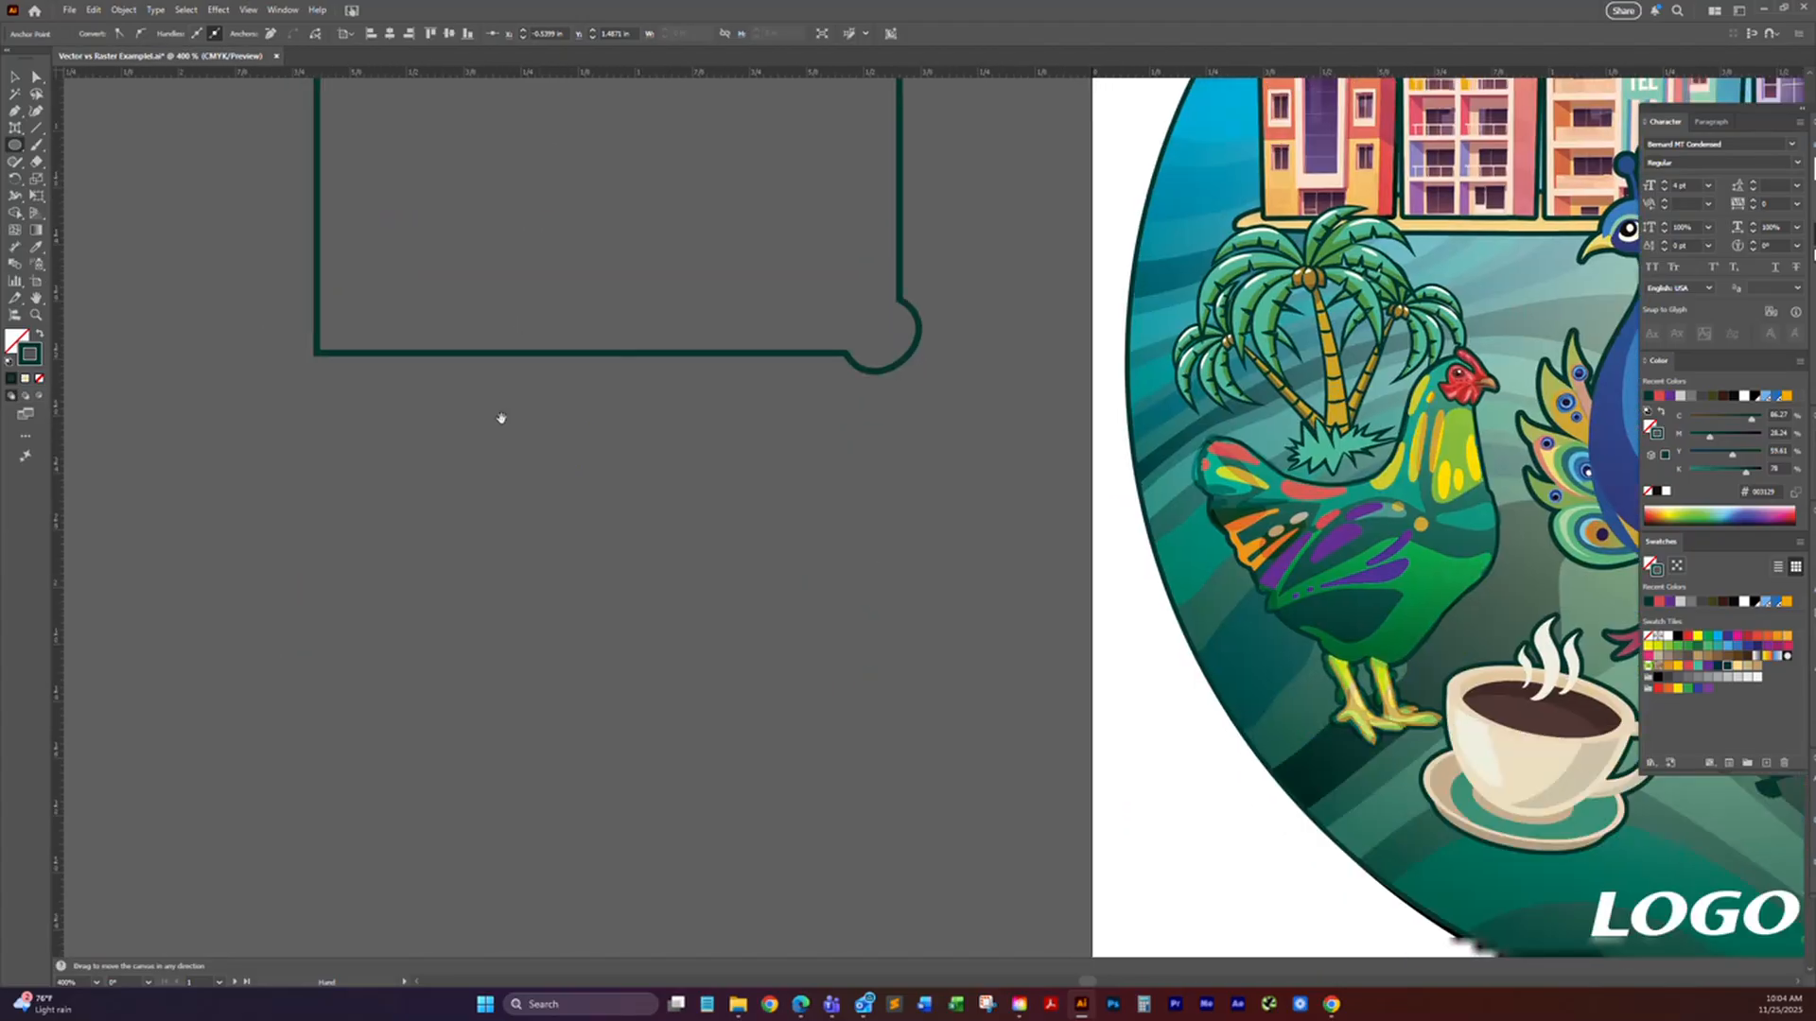
drag(393, 463, 722, 681)
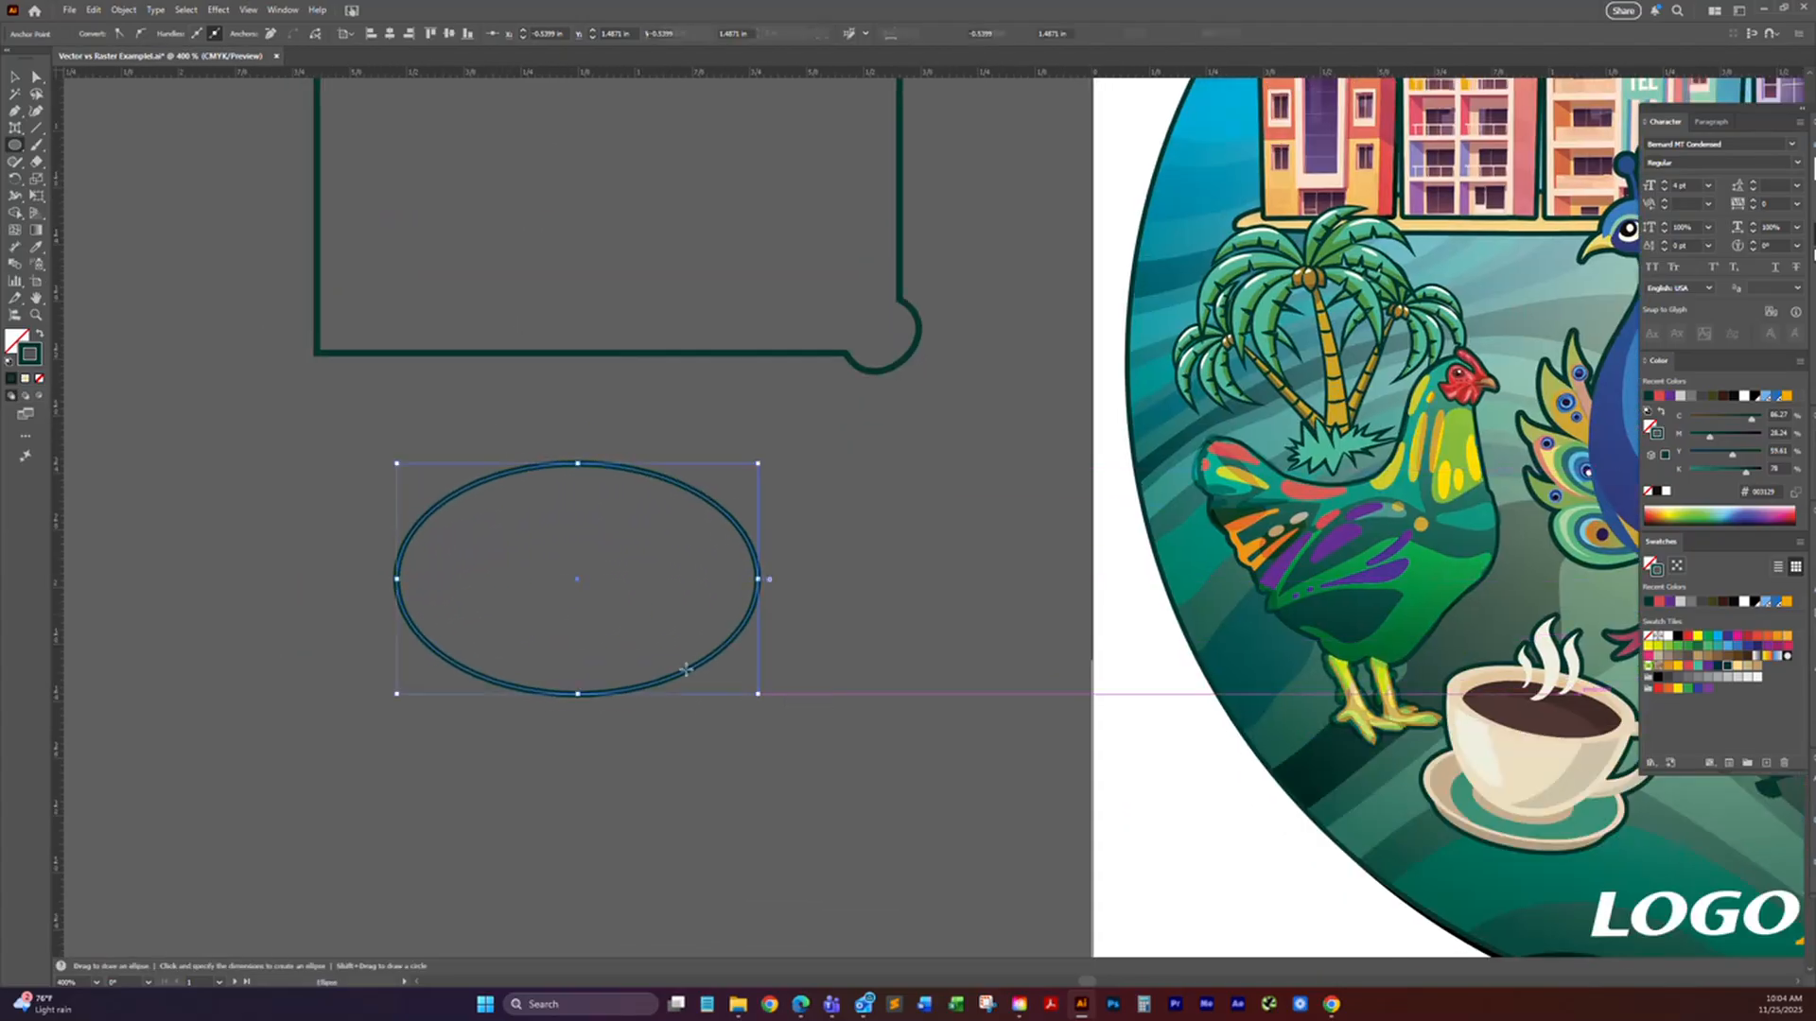
key(ctrl+z)
Step: Create a rectangle 2 in wide and 2 in high below the bulged outline from exact dimensions, and delete it
drag(15, 145, 95, 143)
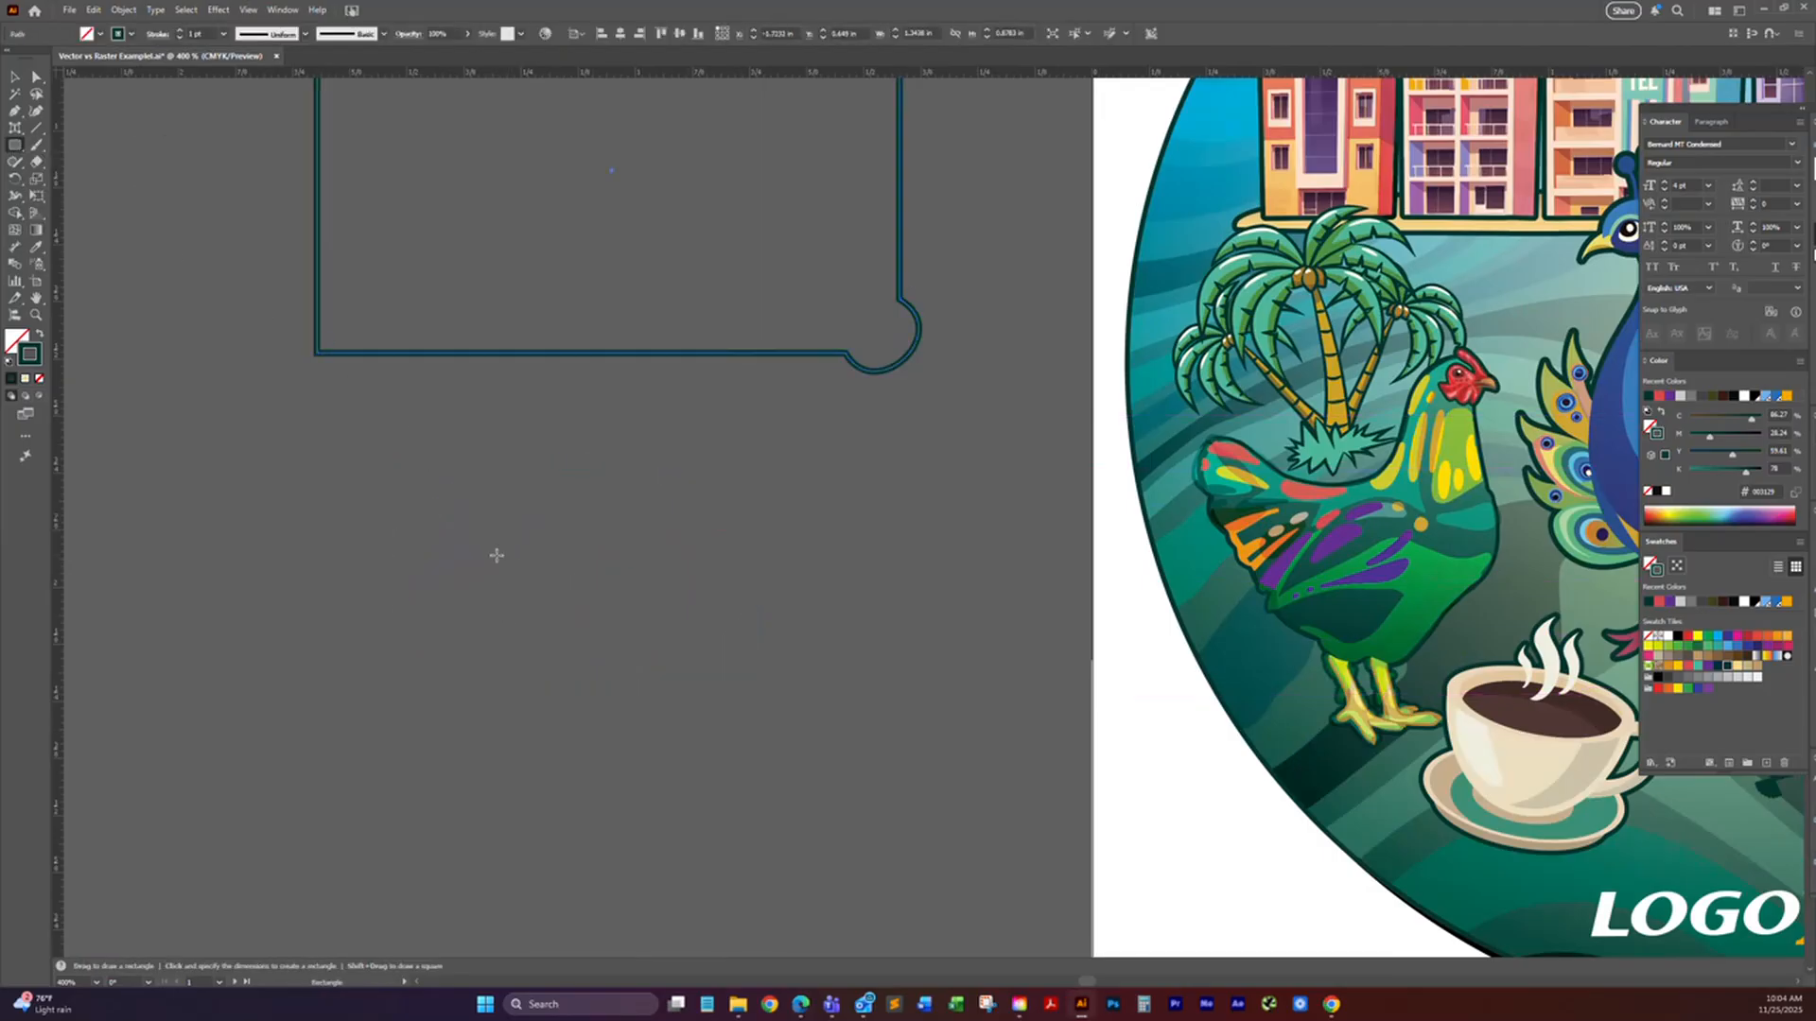
click(397, 455)
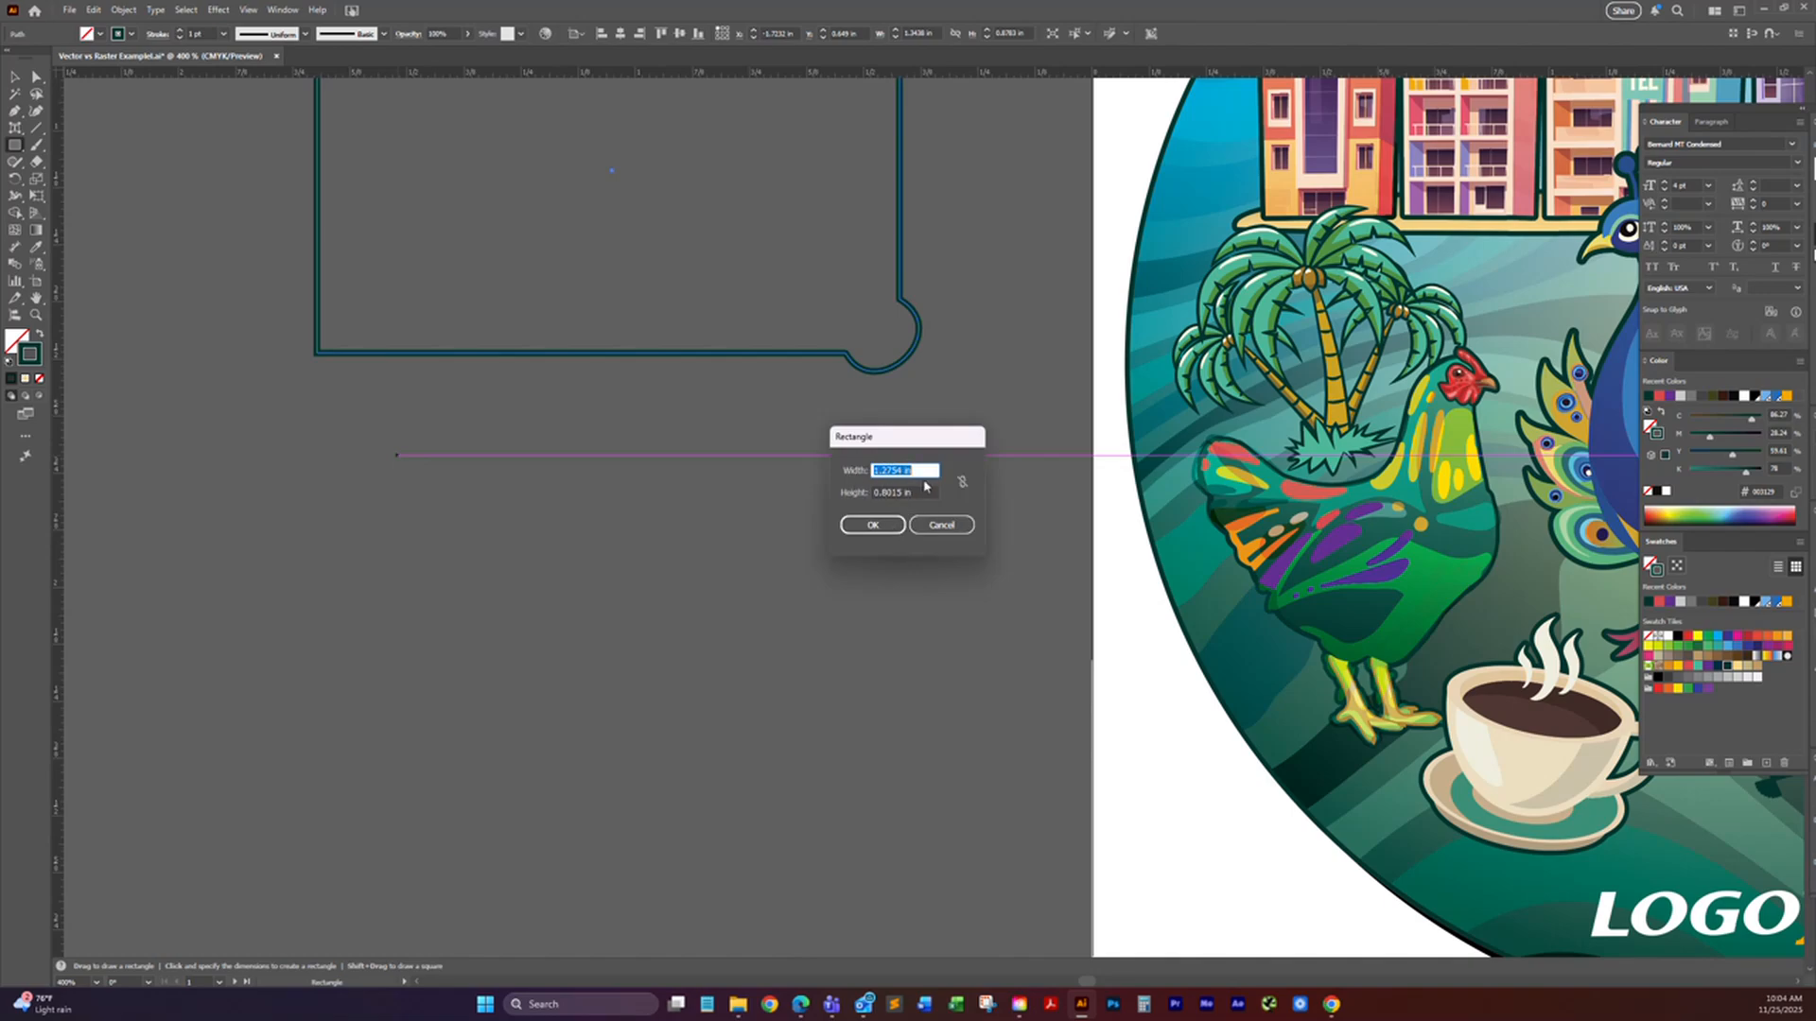
text(2)
key(Tab)
text(2)
click(876, 528)
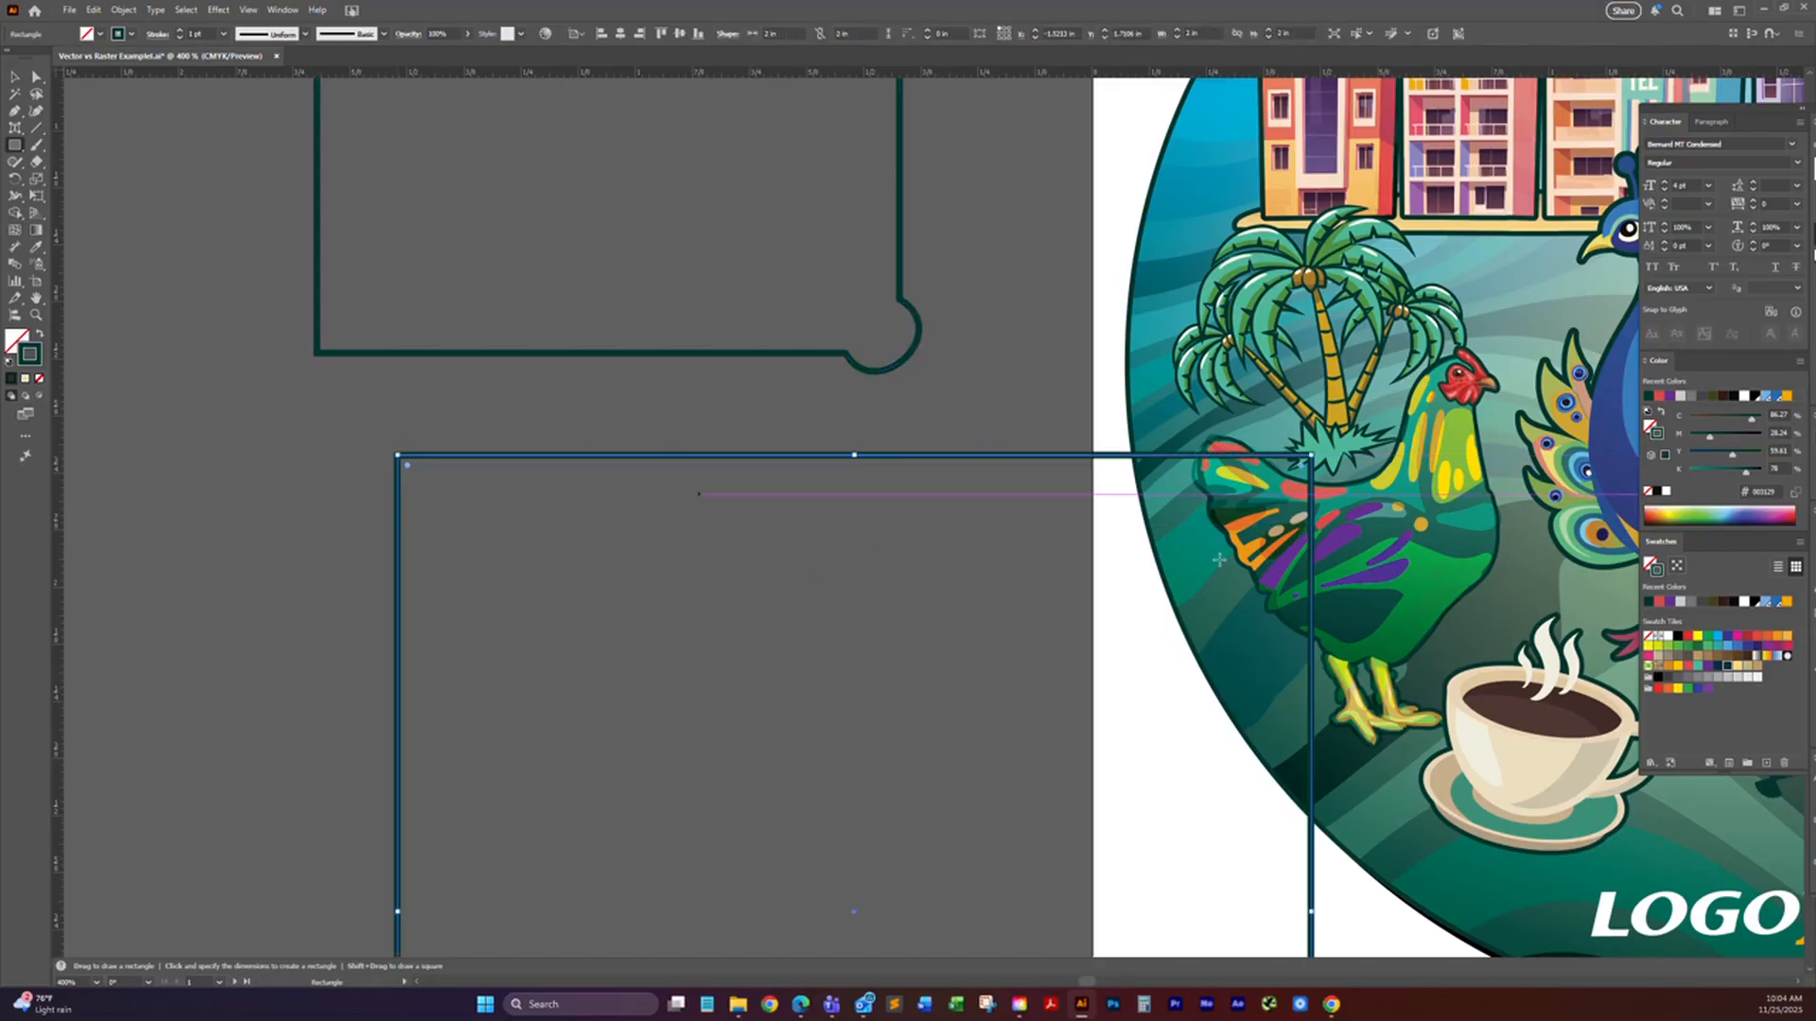
click(16, 79)
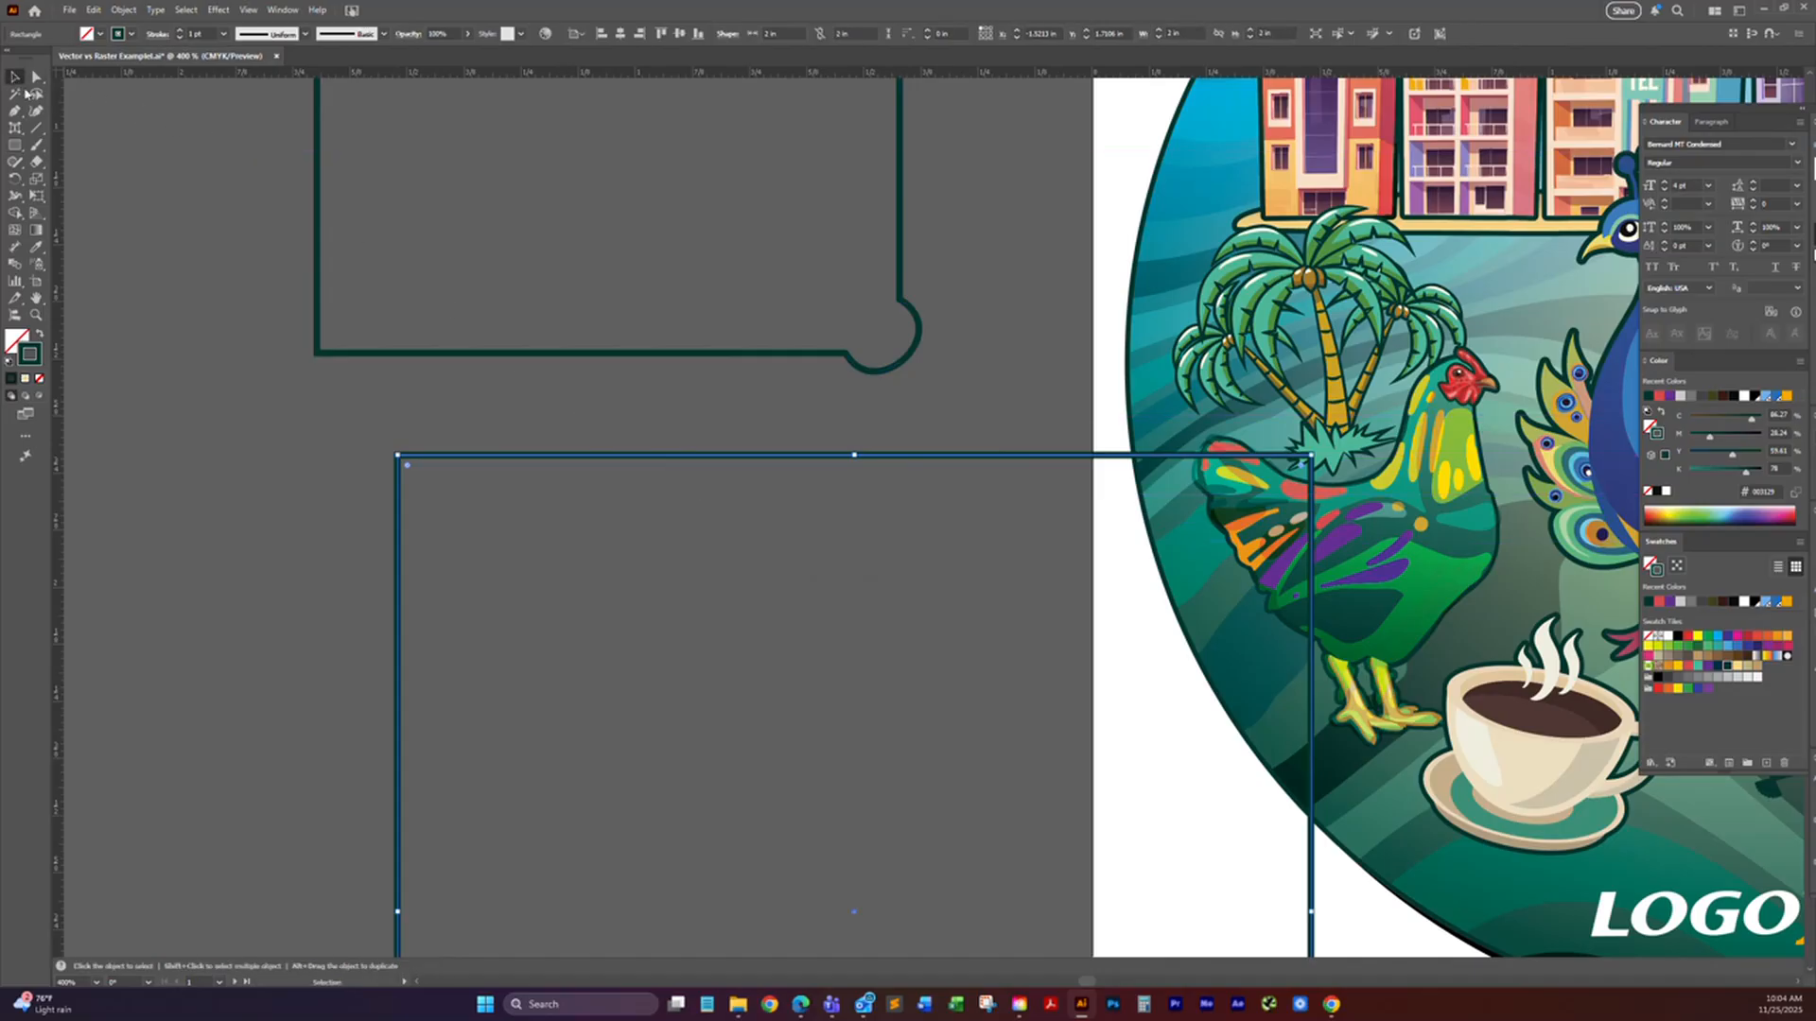
key(Delete)
Step: Create a 16-sided polygon with a radius of 0.6944 in over the outline's lower-left area, and delete it
click(17, 148)
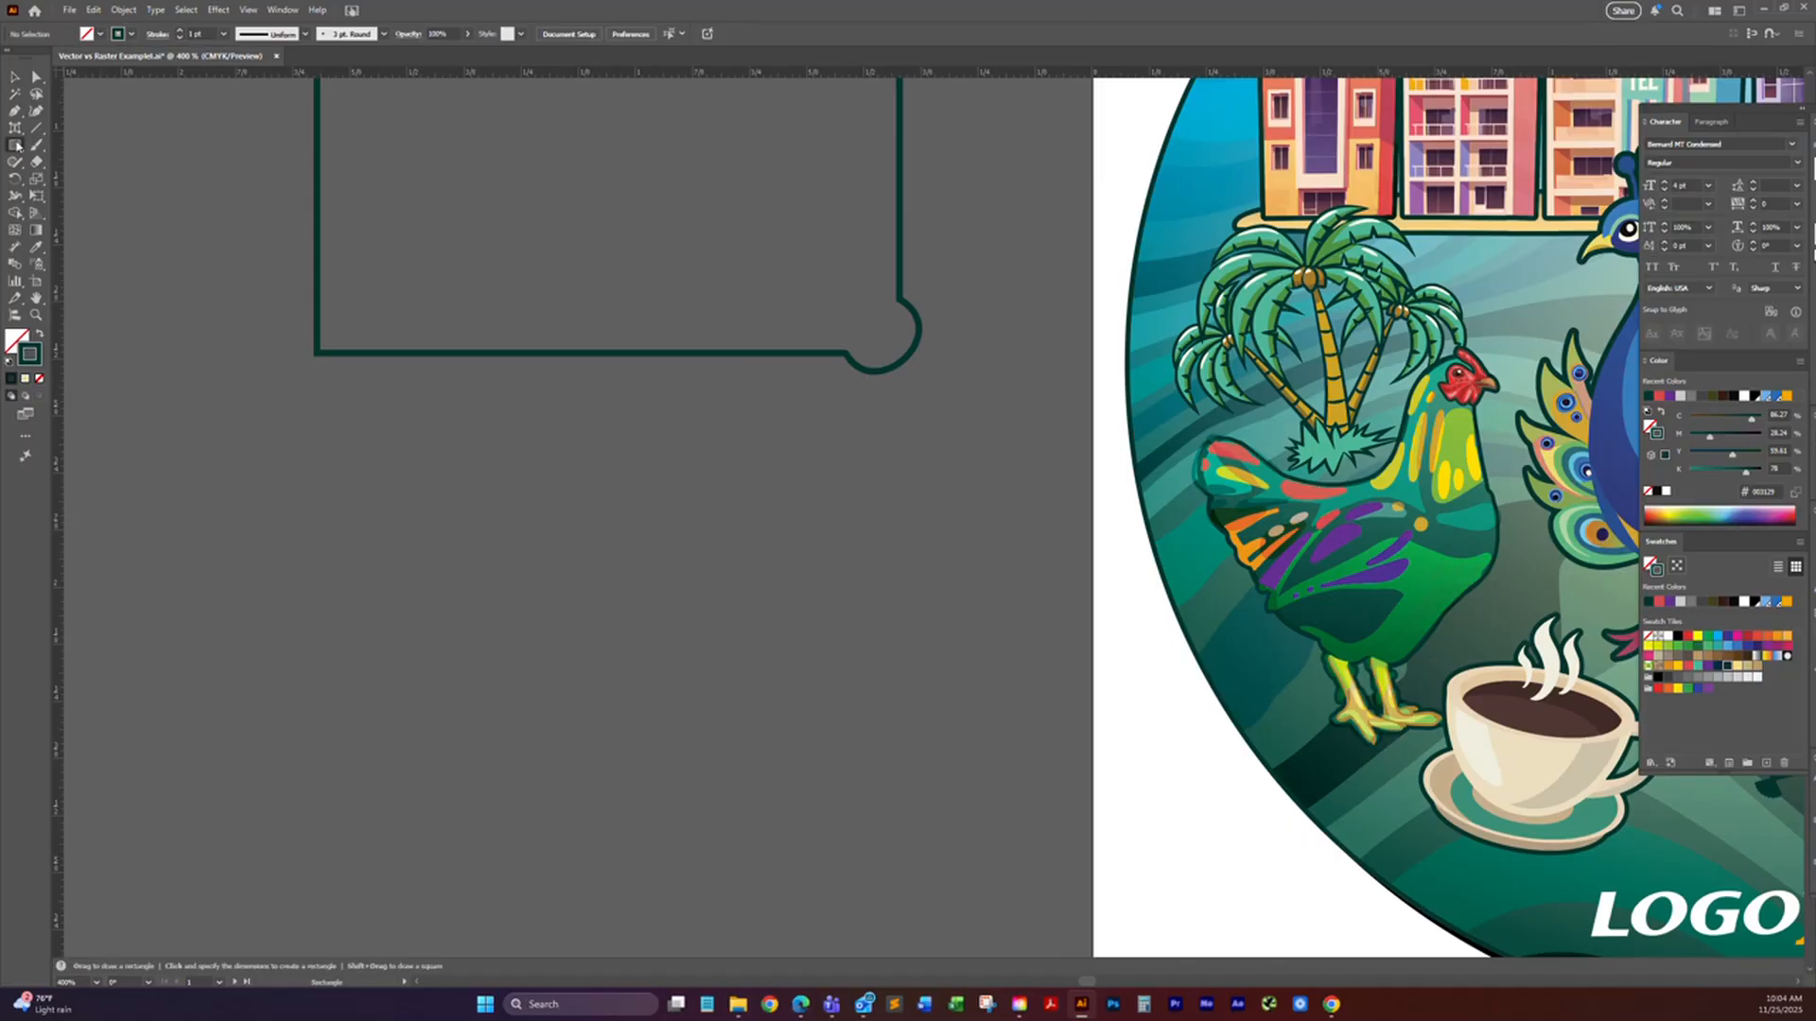
click(17, 149)
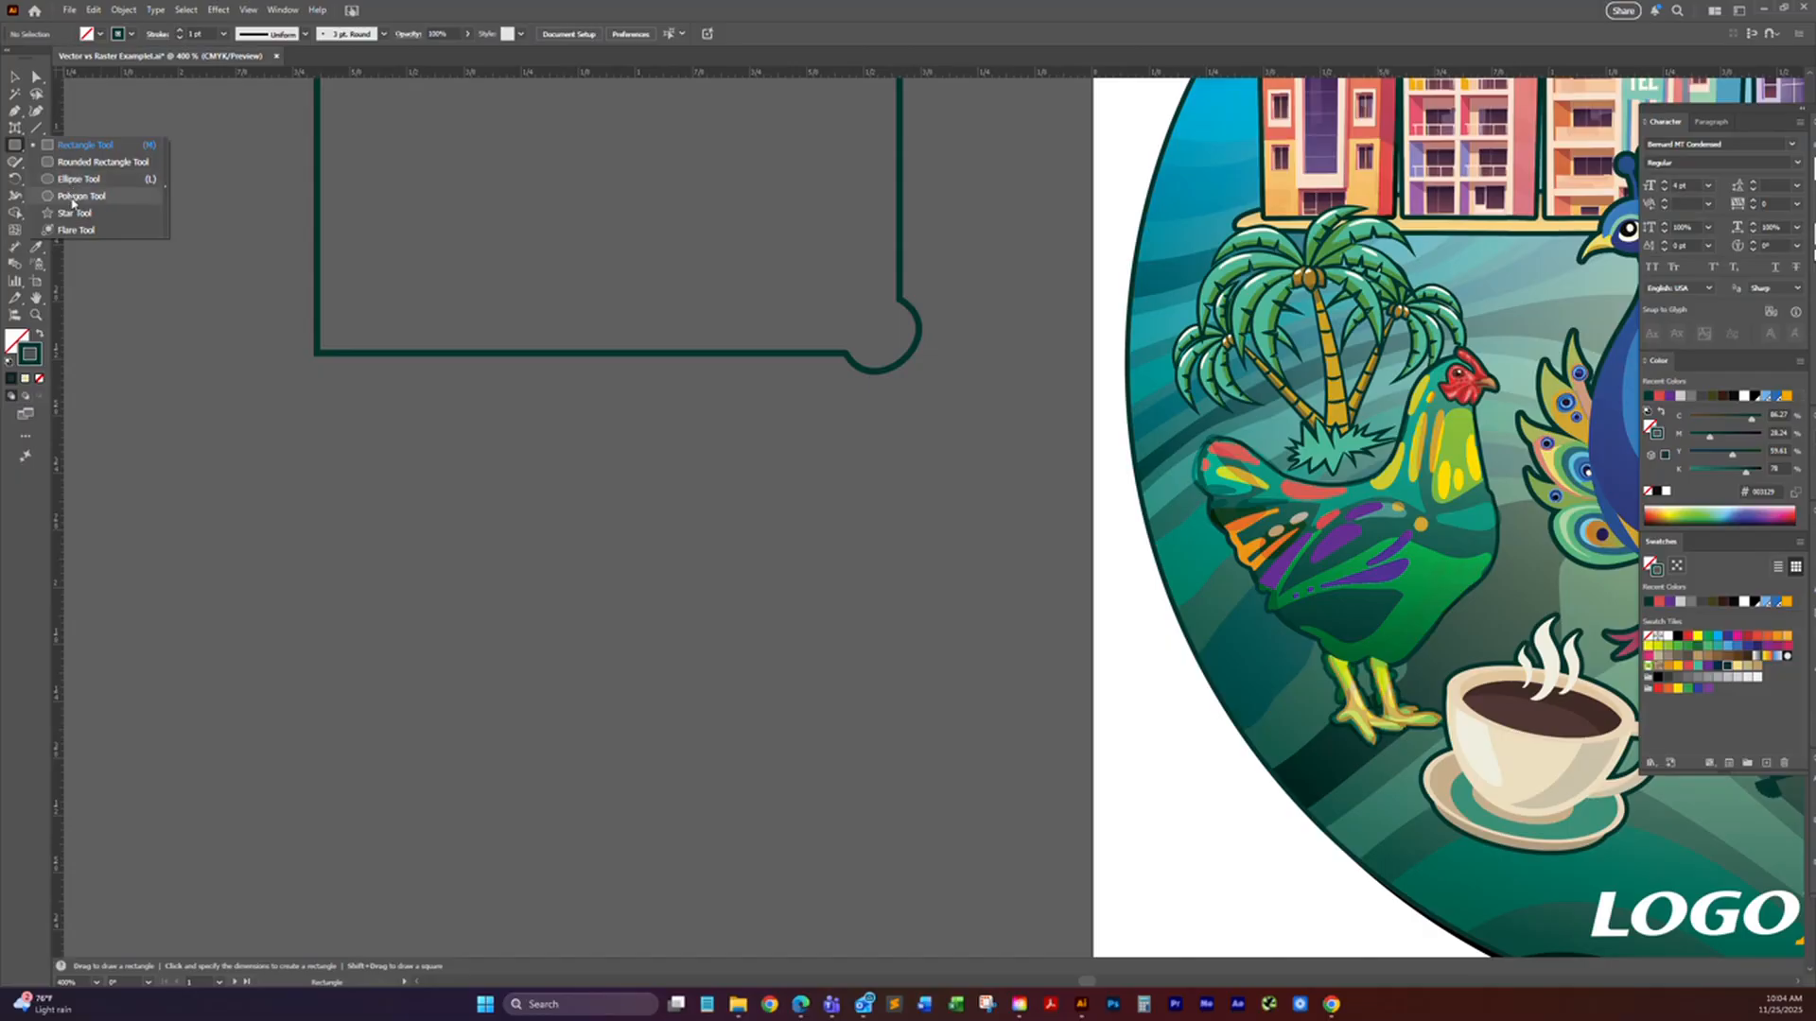
click(76, 196)
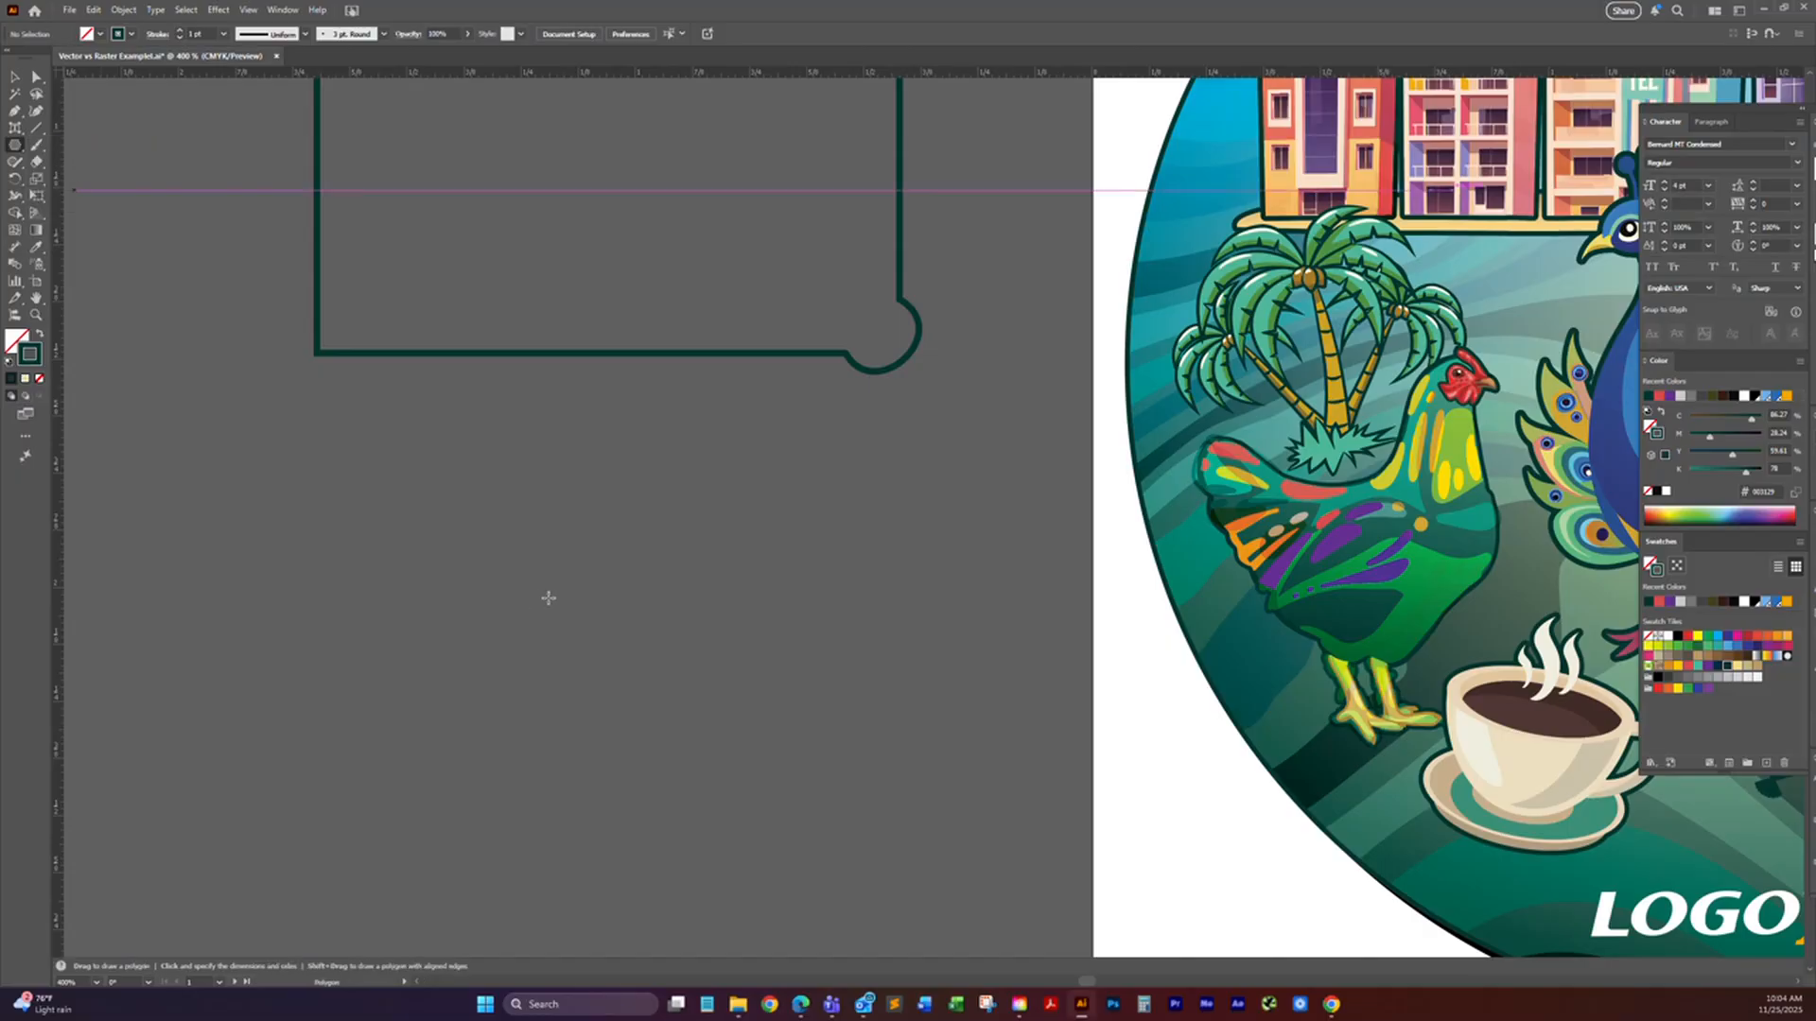
click(378, 441)
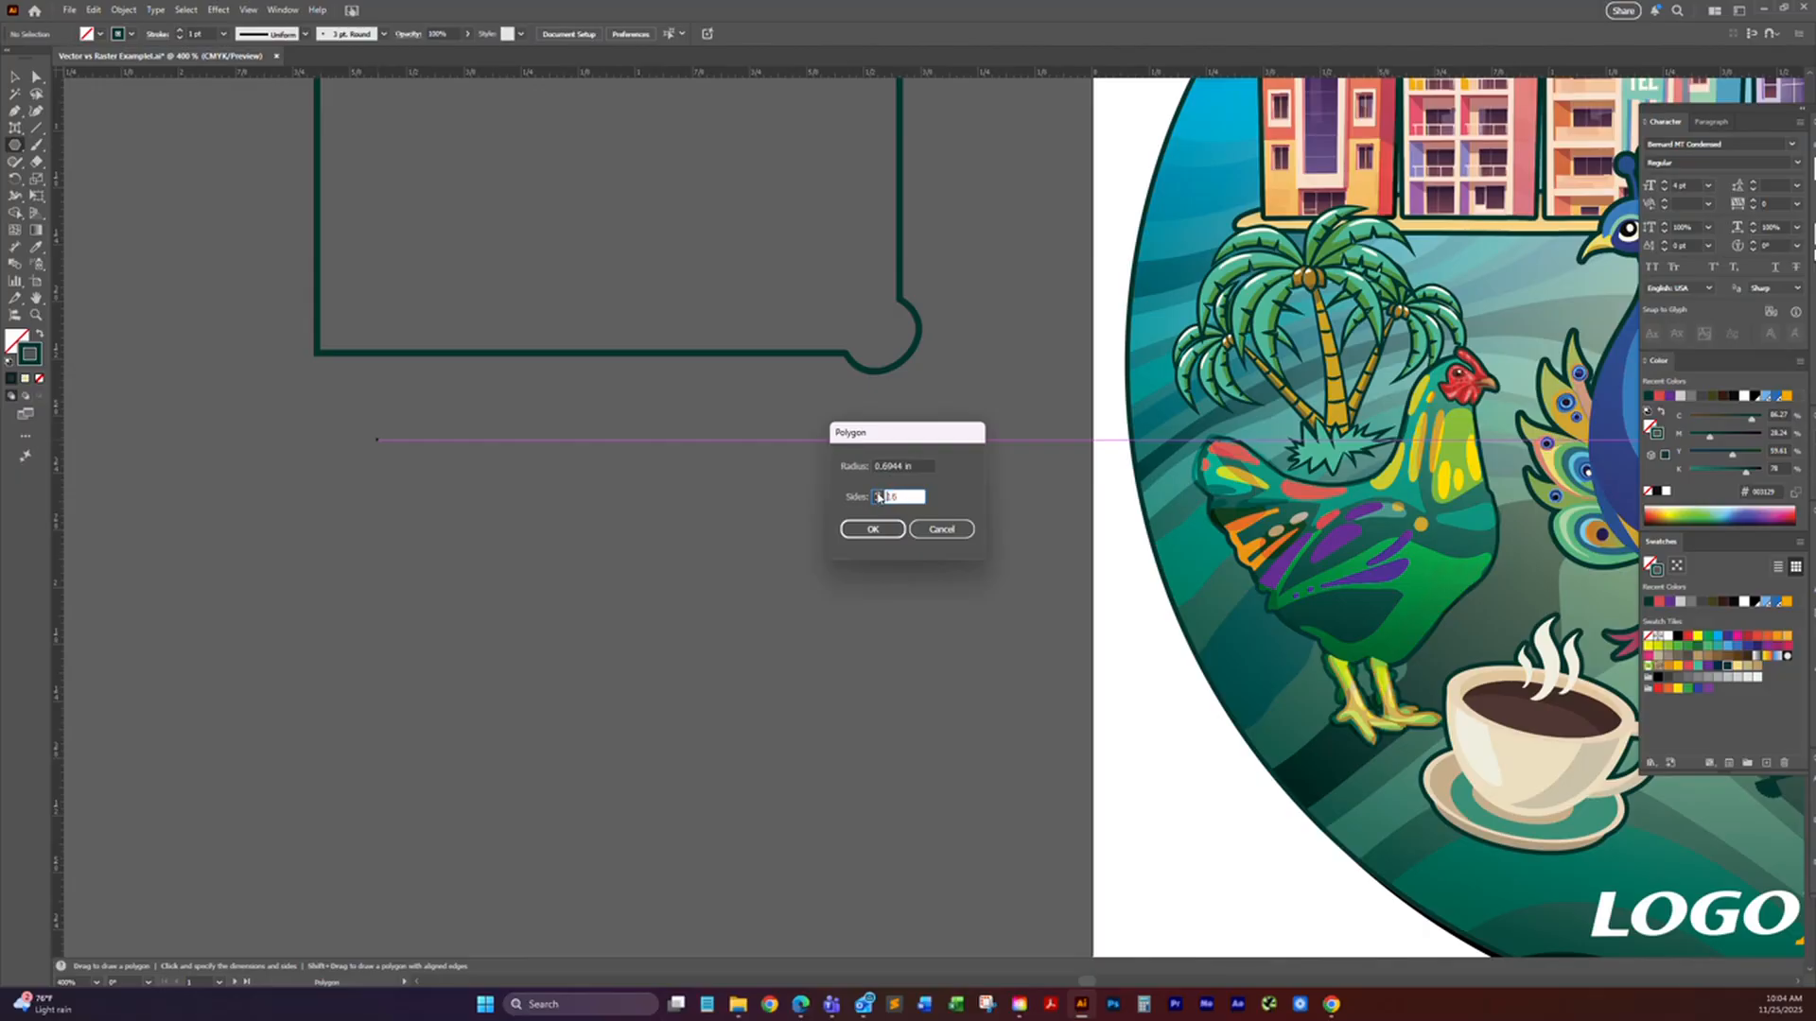
click(873, 528)
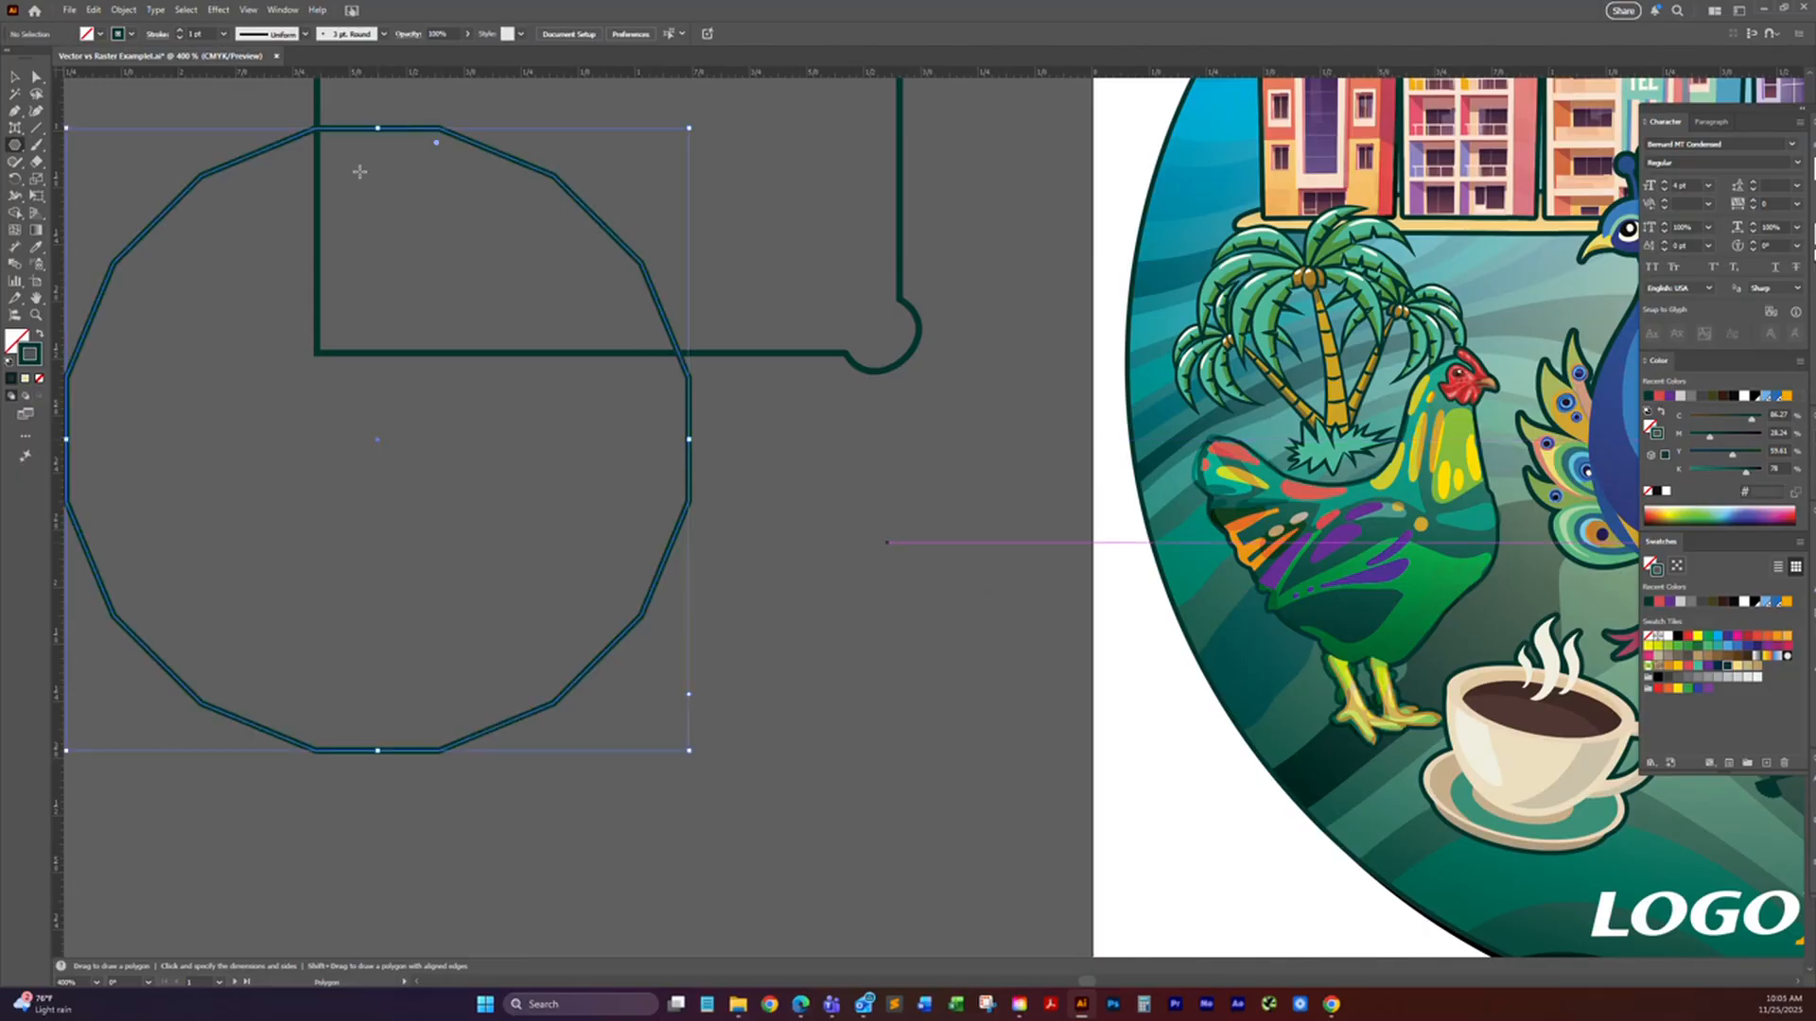
click(14, 76)
drag(190, 292, 334, 225)
click(288, 273)
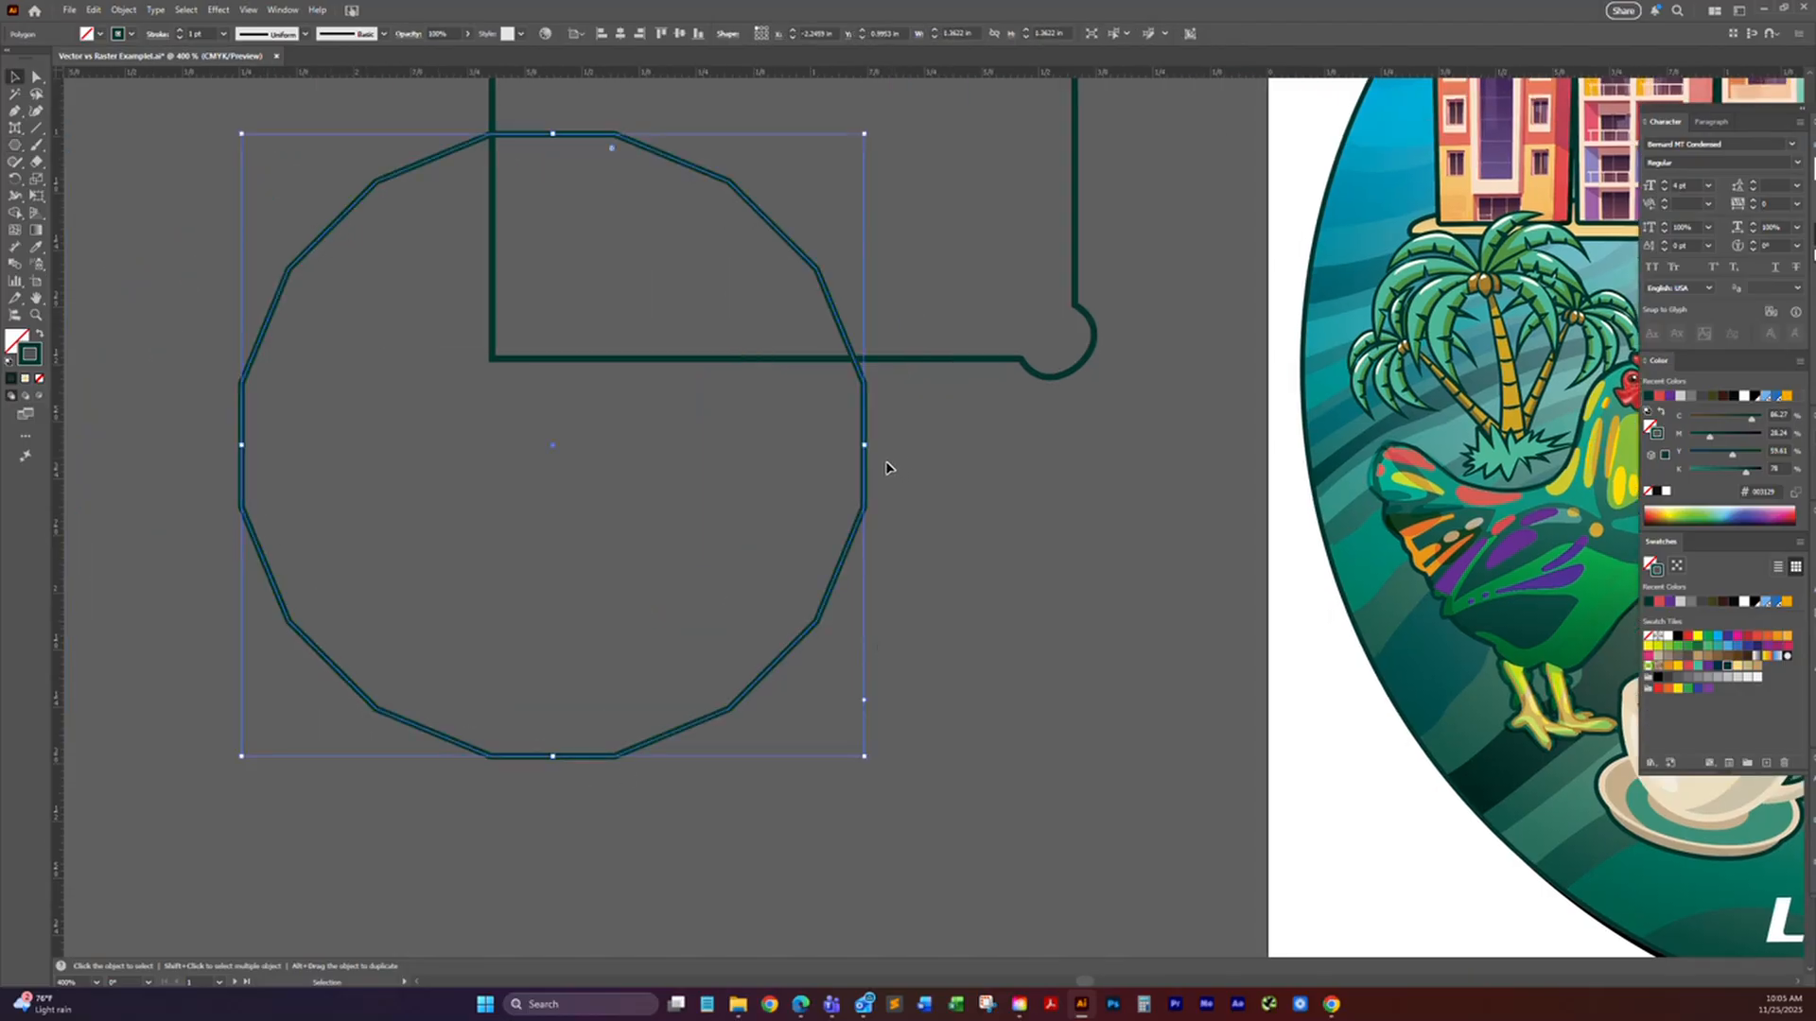
key(Delete)
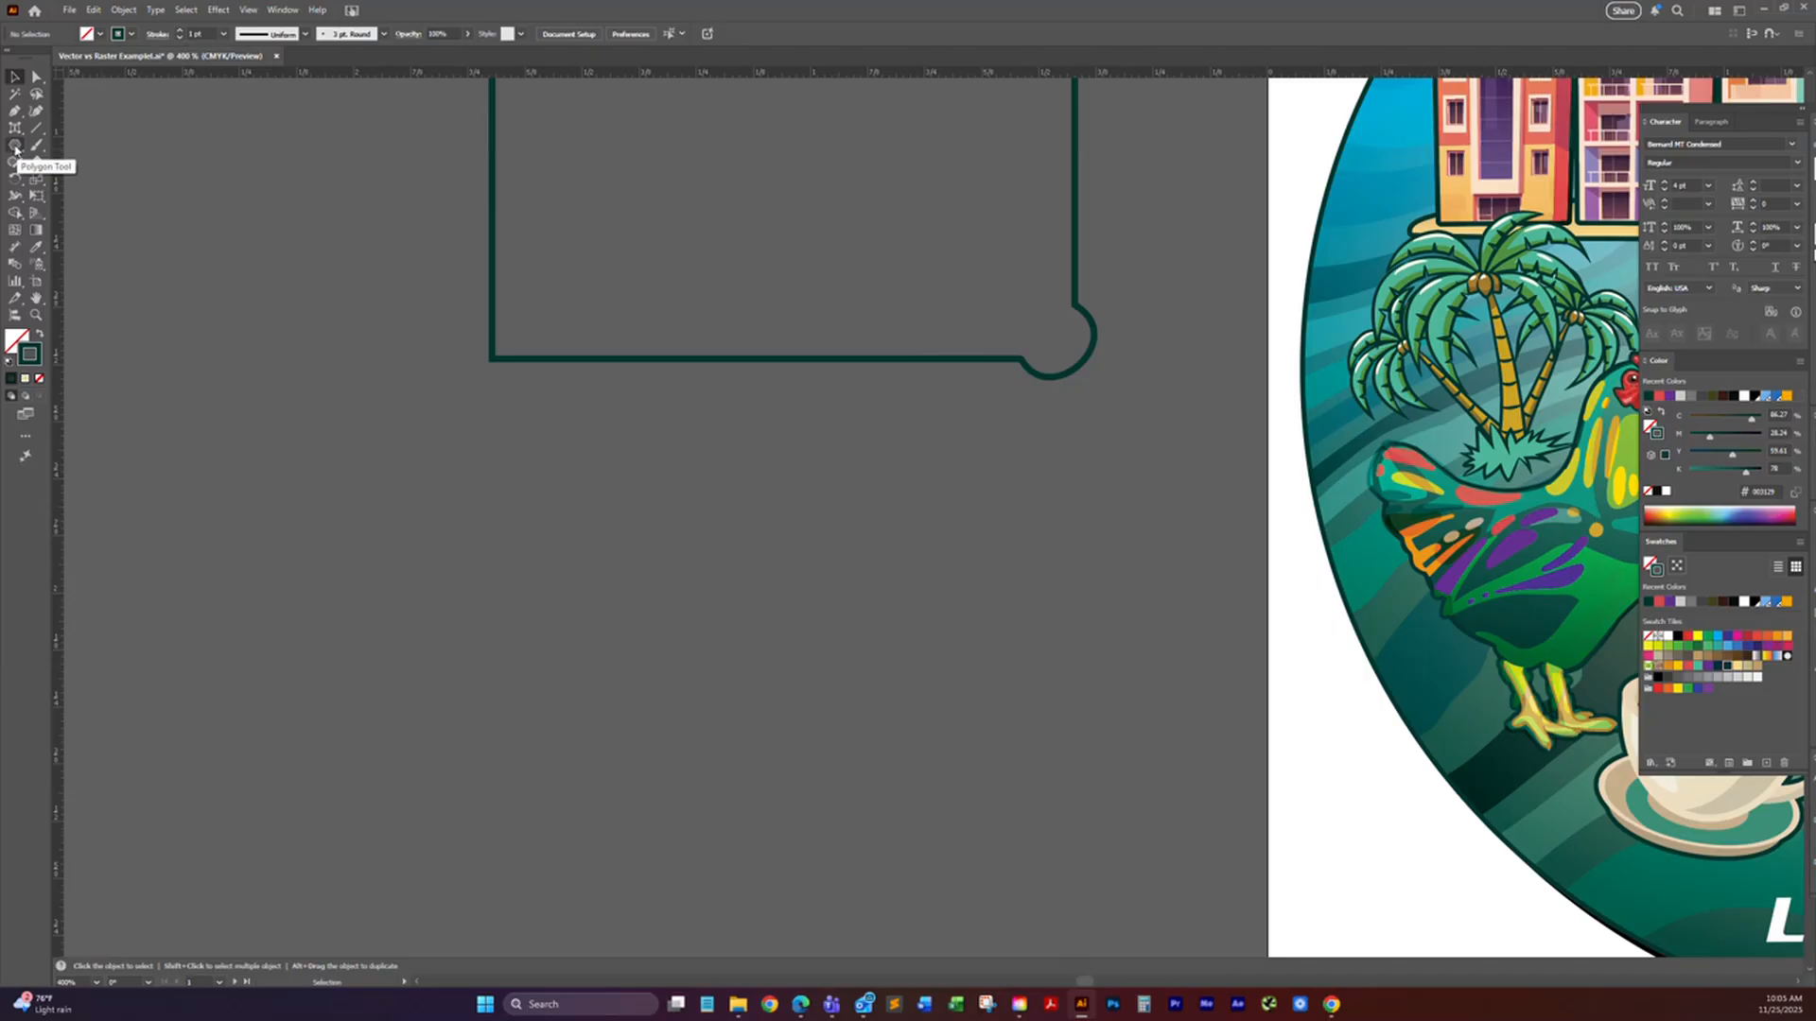
Step: Create a 10-point star with radii of 0.2653 in and 0.6944 in, and move it below the bulged rectangle outline
drag(15, 149, 56, 209)
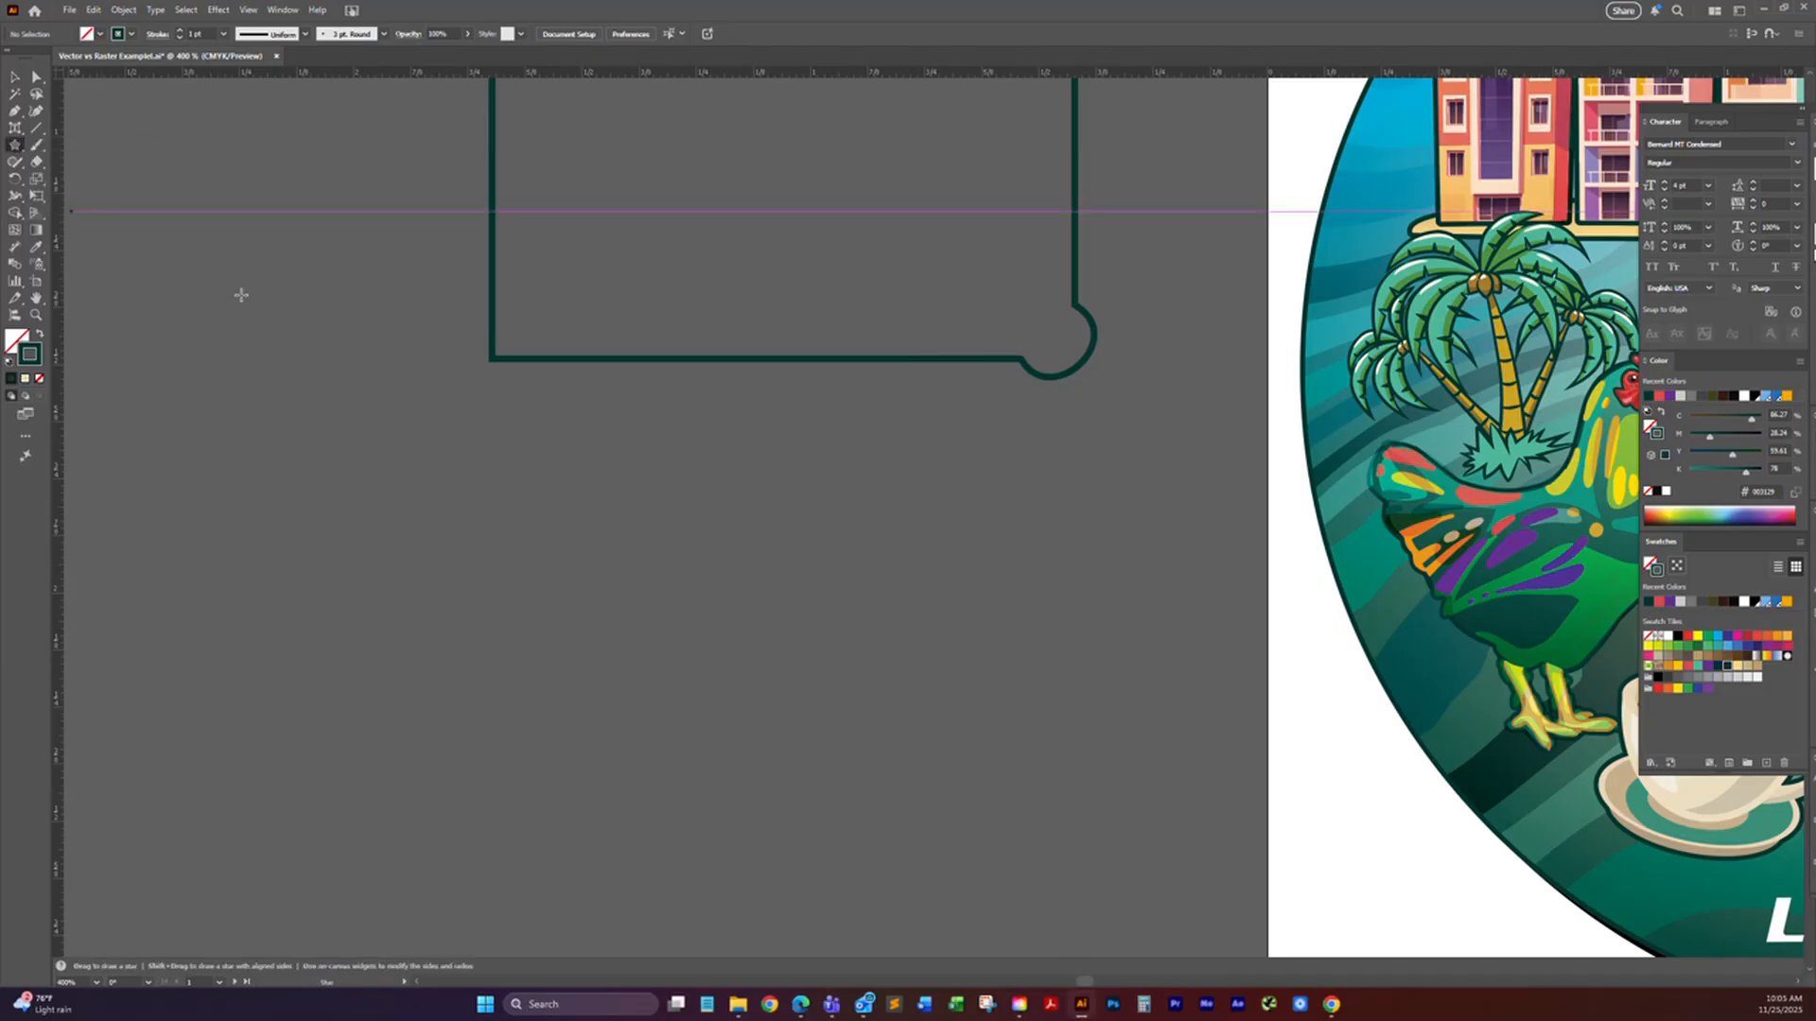
click(553, 473)
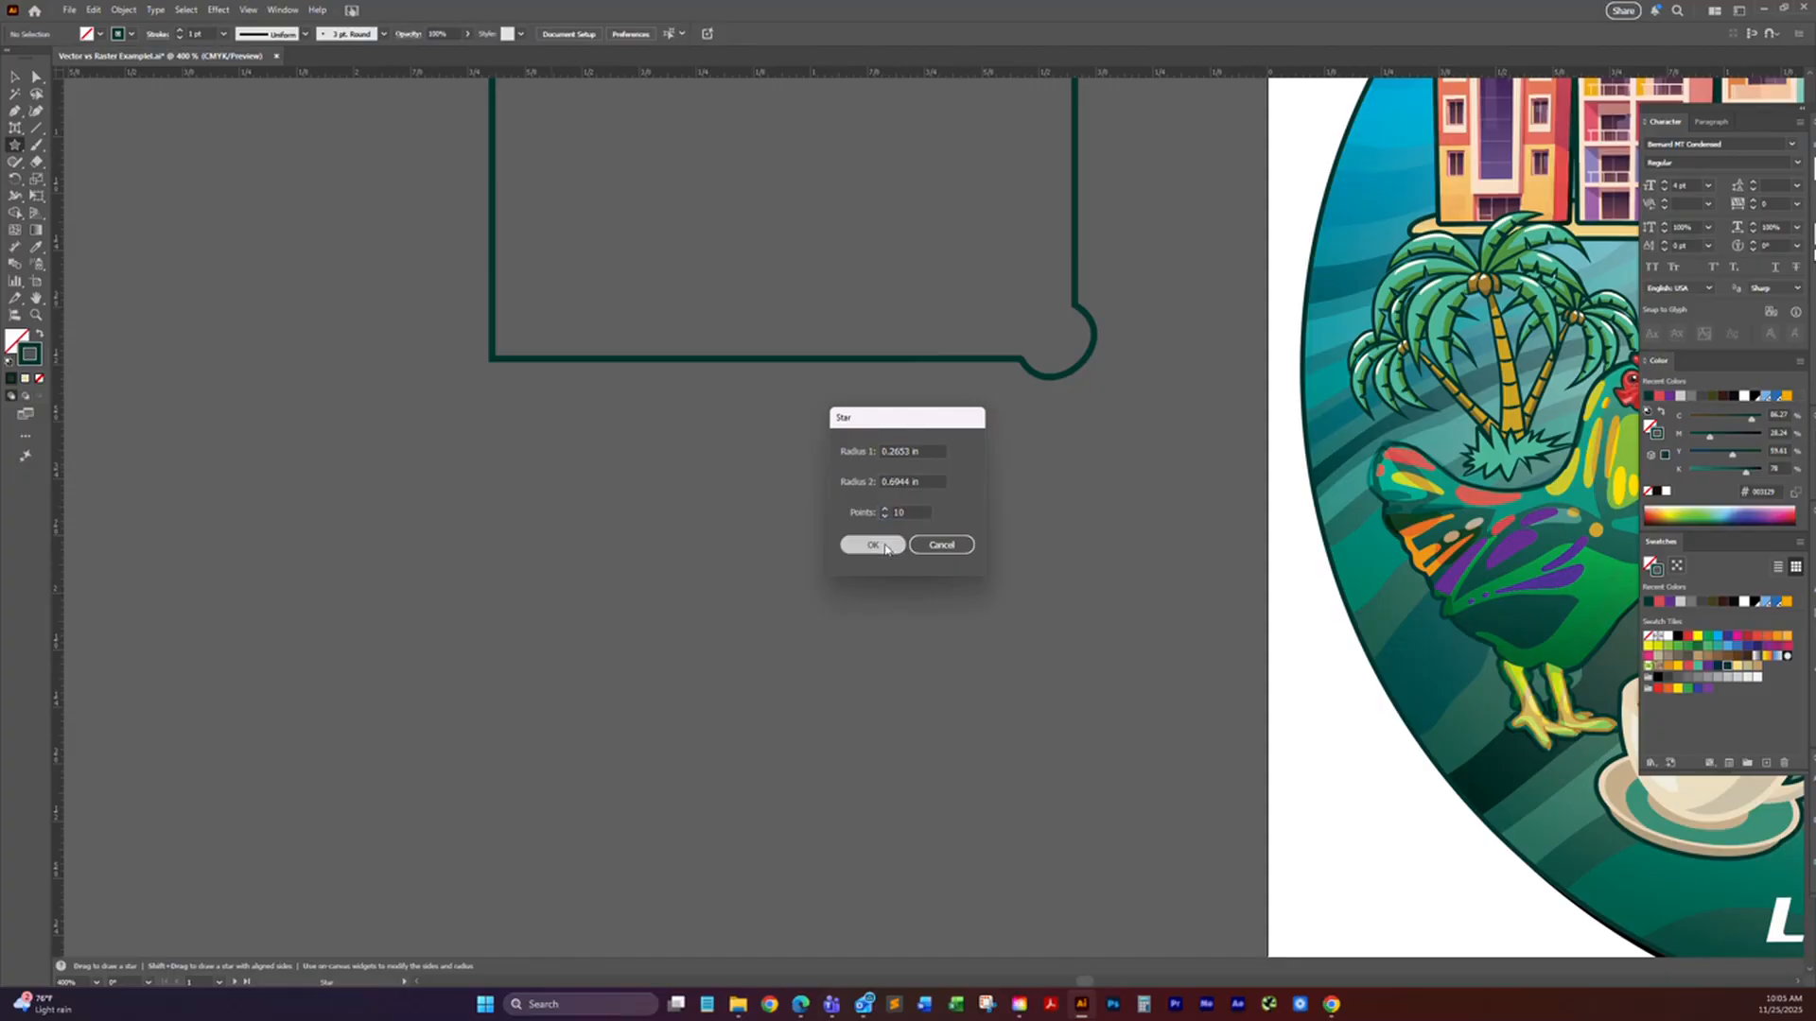
click(872, 545)
click(14, 76)
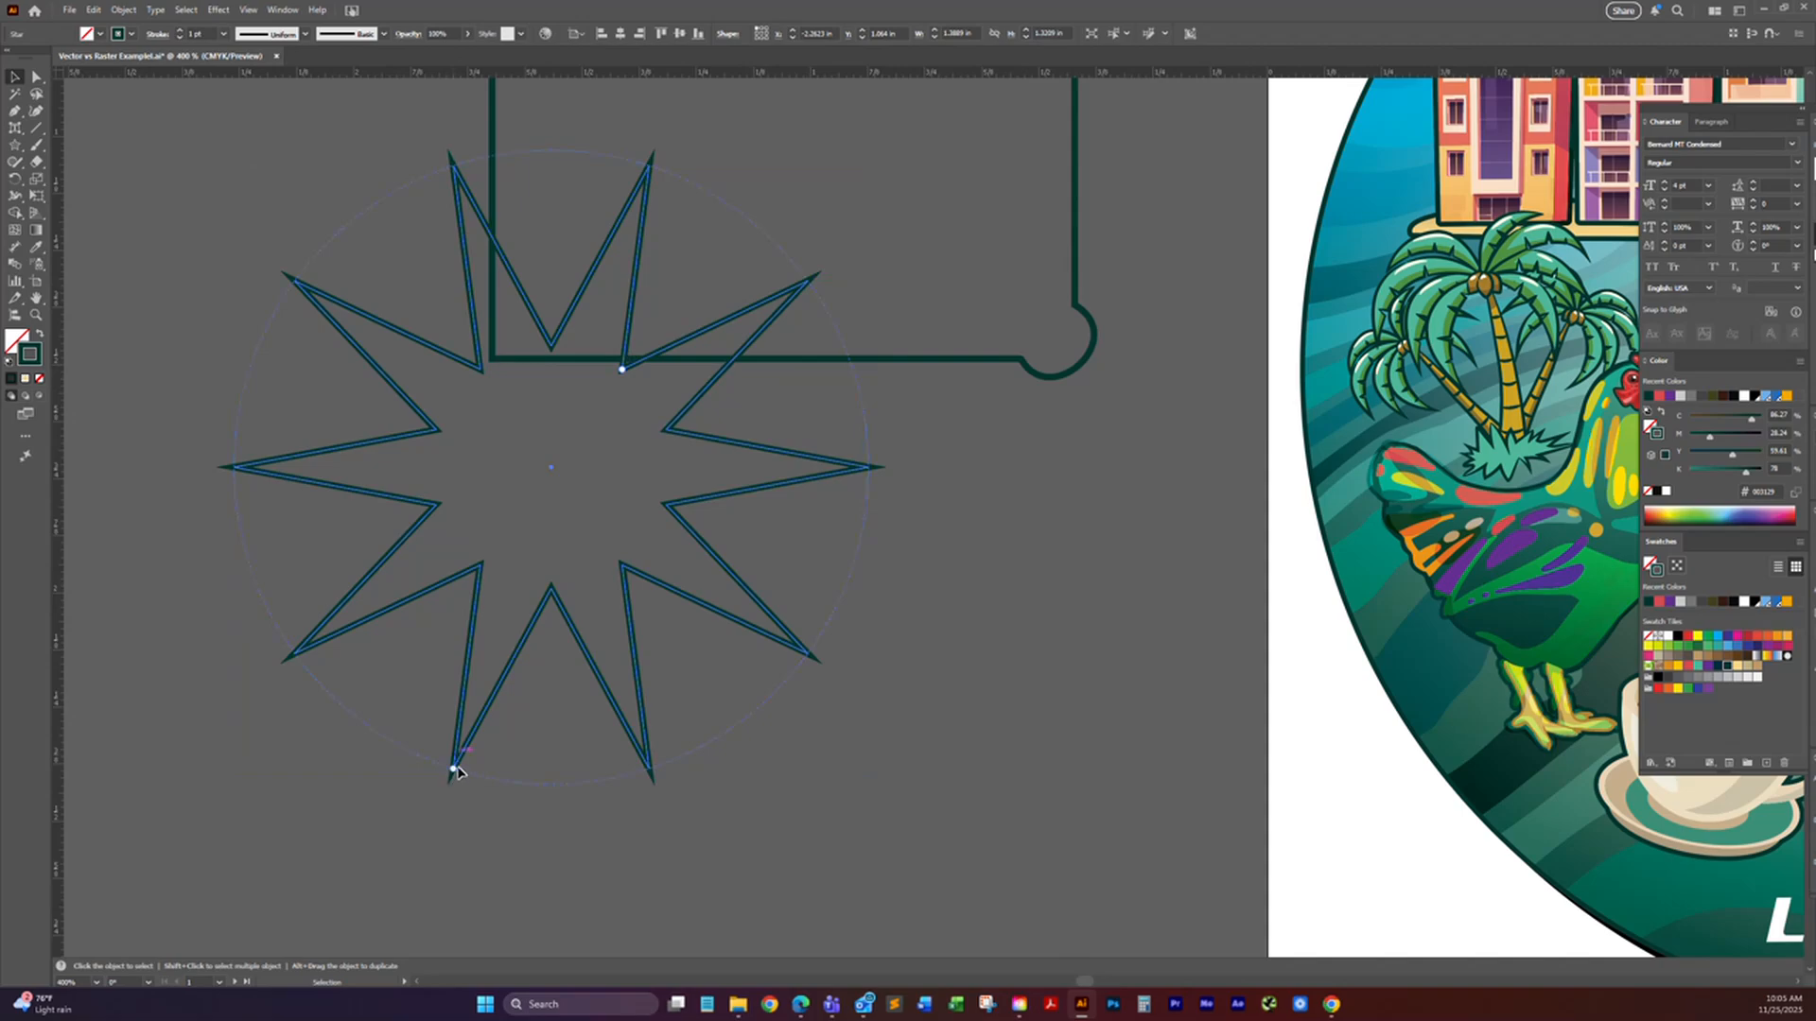
drag(453, 769, 454, 768)
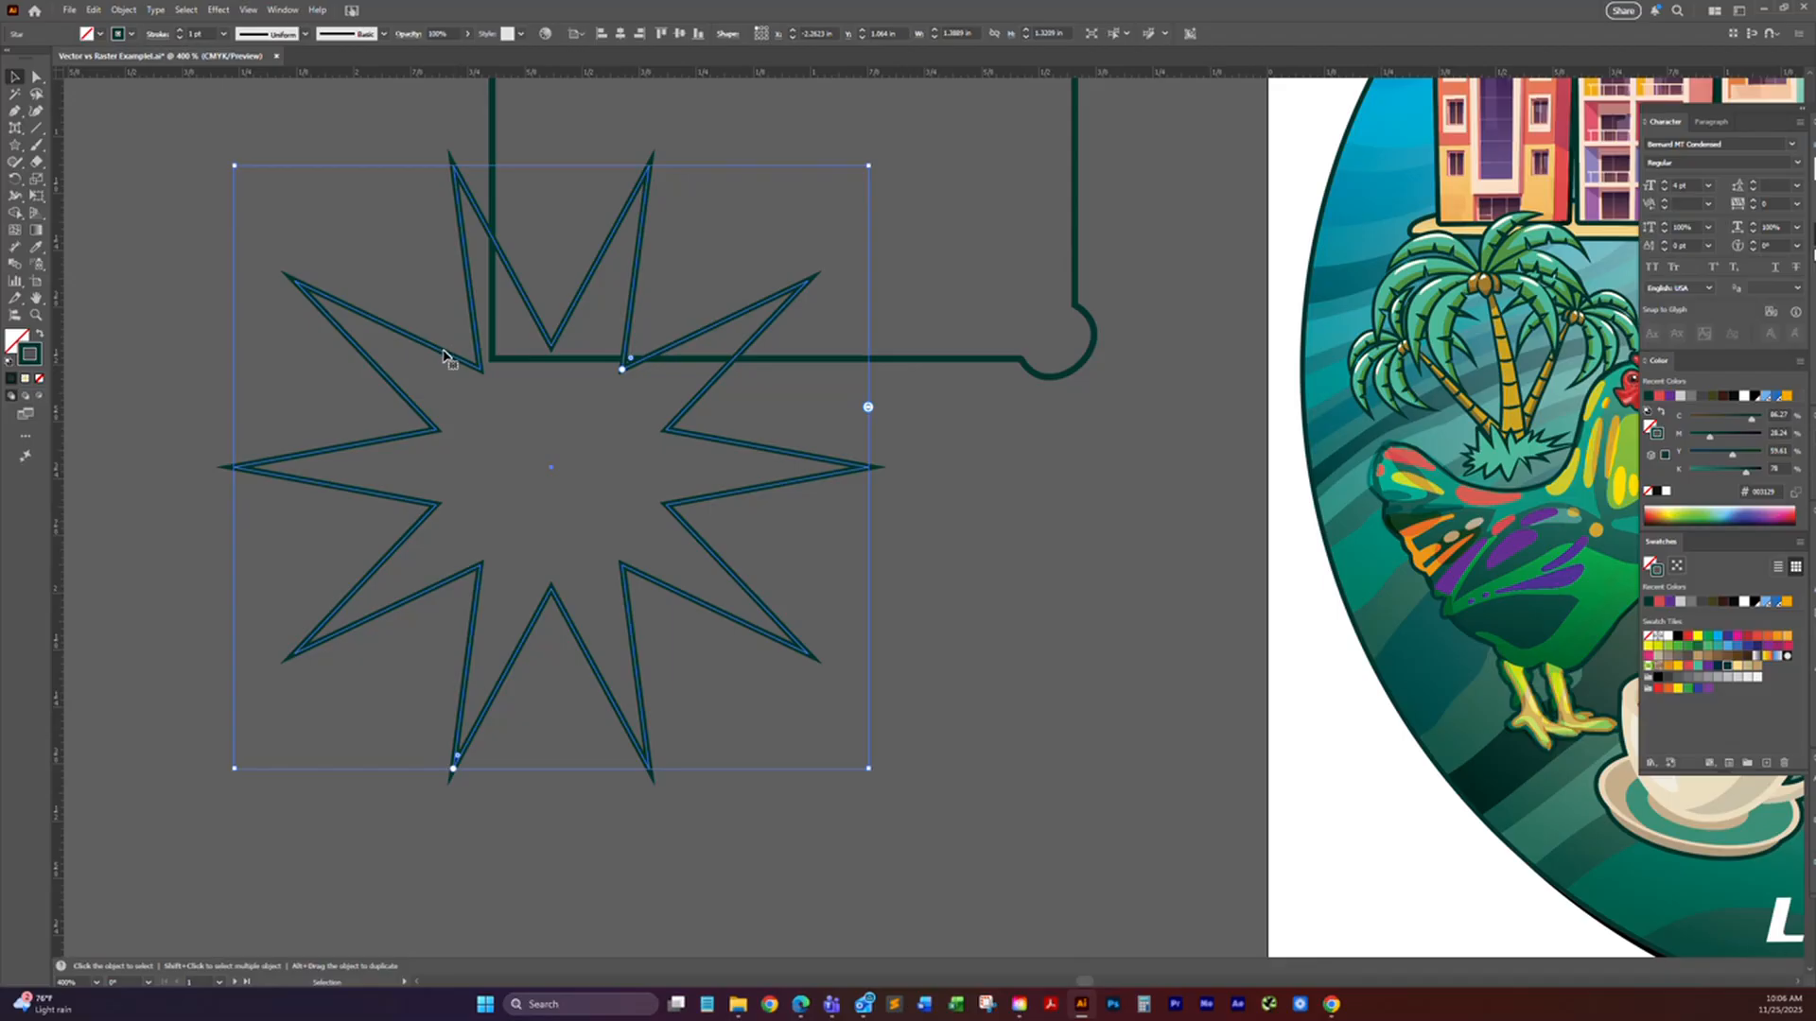
drag(451, 369, 580, 612)
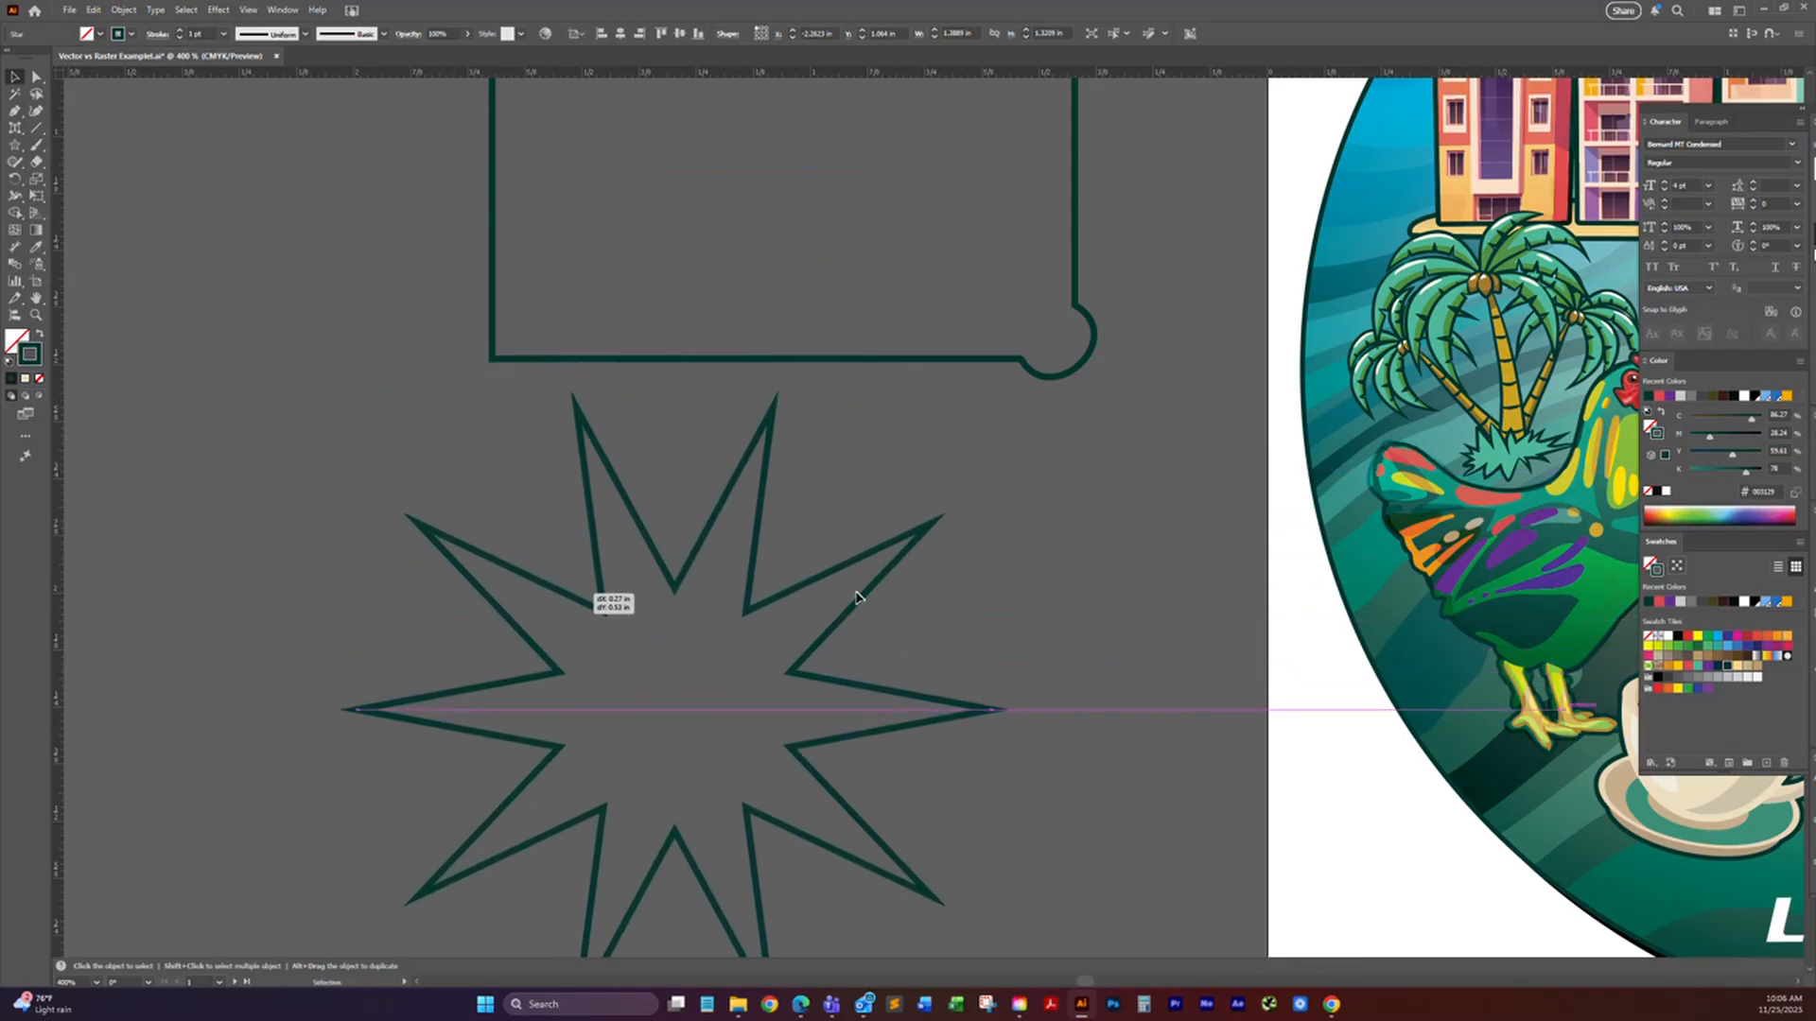
scroll(918, 558, down, 3)
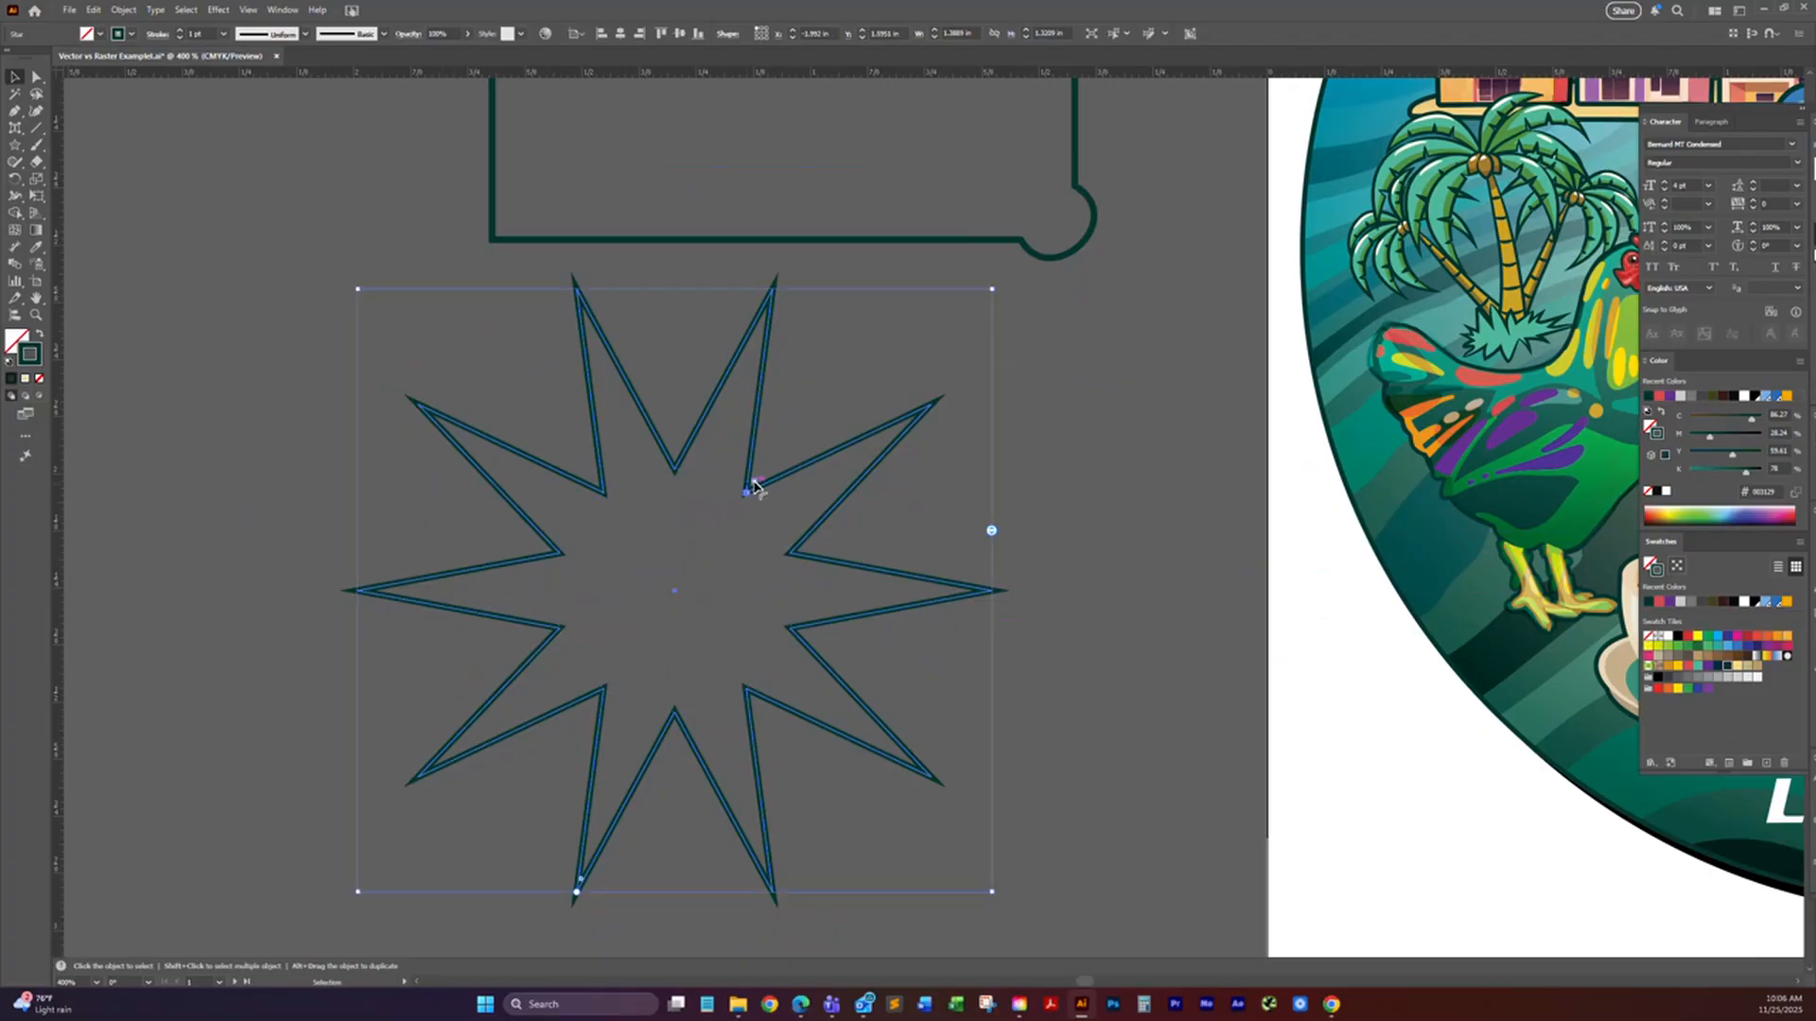
Step: Slightly round the star's inner and outer corners, and enlarge both its inner and outer radii
mouse_move(754, 485)
mouse_down()
mouse_move(849, 405)
mouse_move(794, 429)
mouse_move(762, 474)
mouse_up()
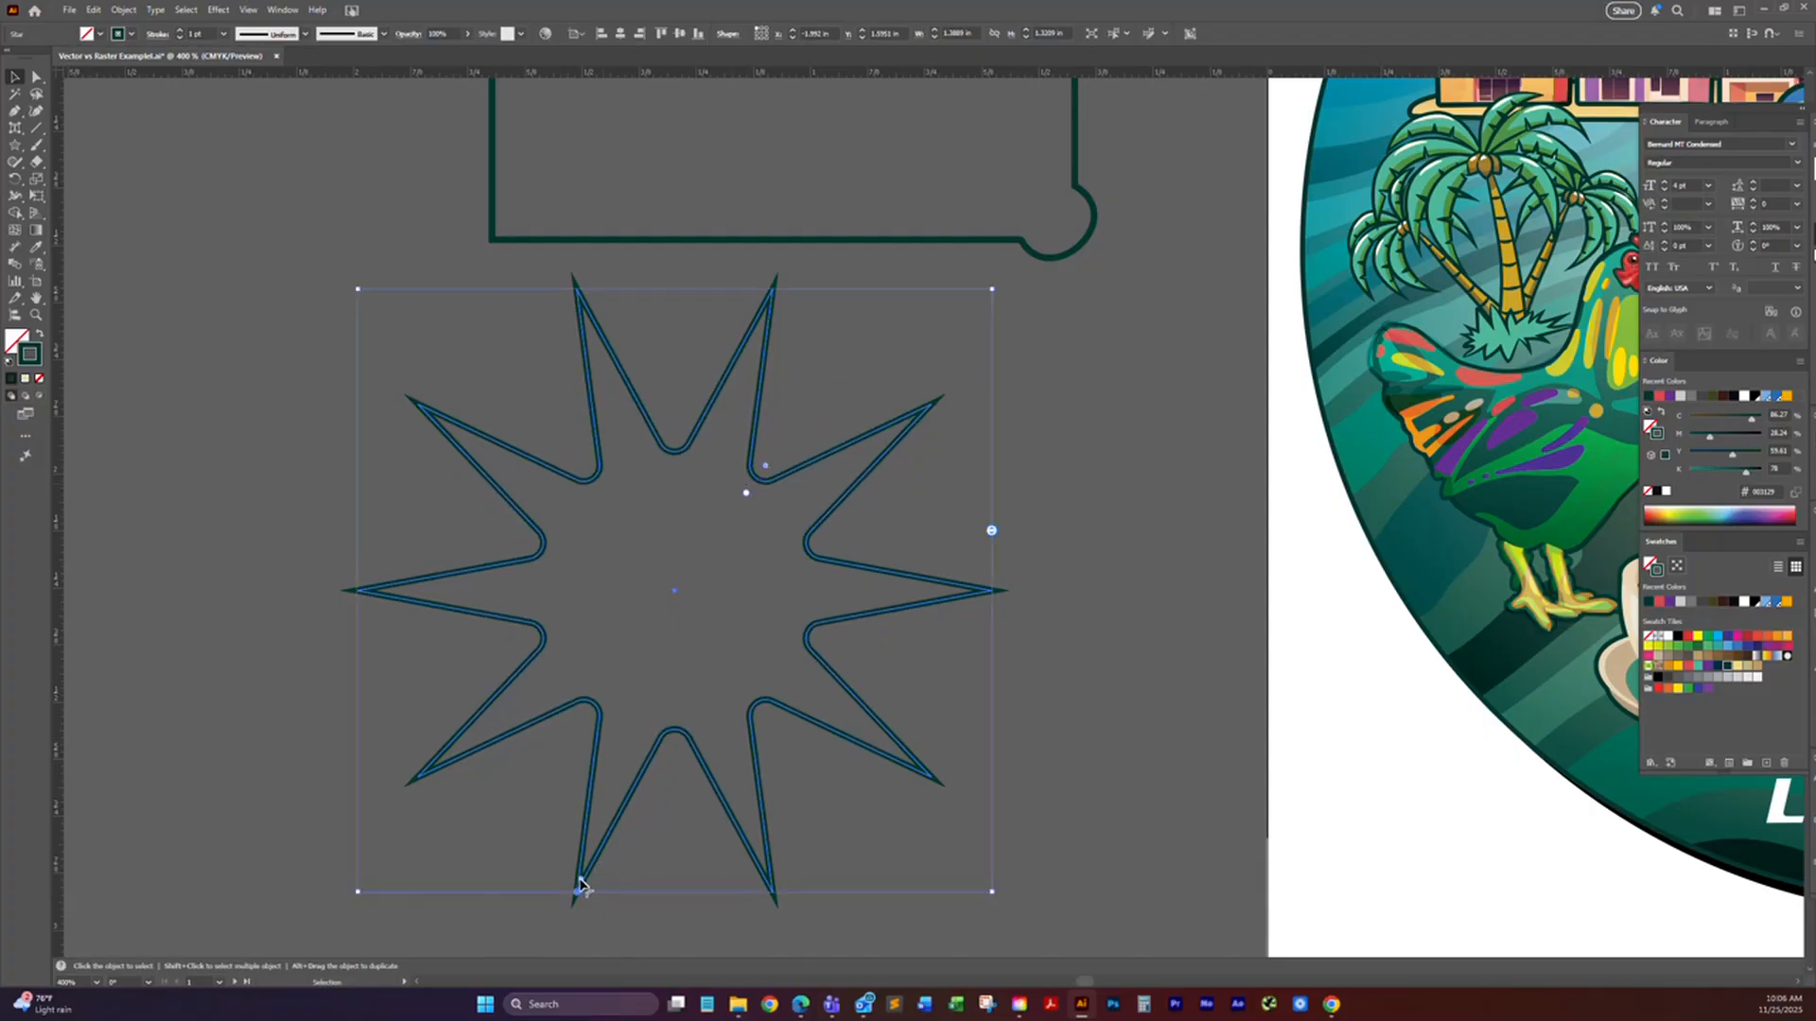
mouse_move(580, 887)
mouse_down()
mouse_move(599, 822)
mouse_move(584, 865)
mouse_up()
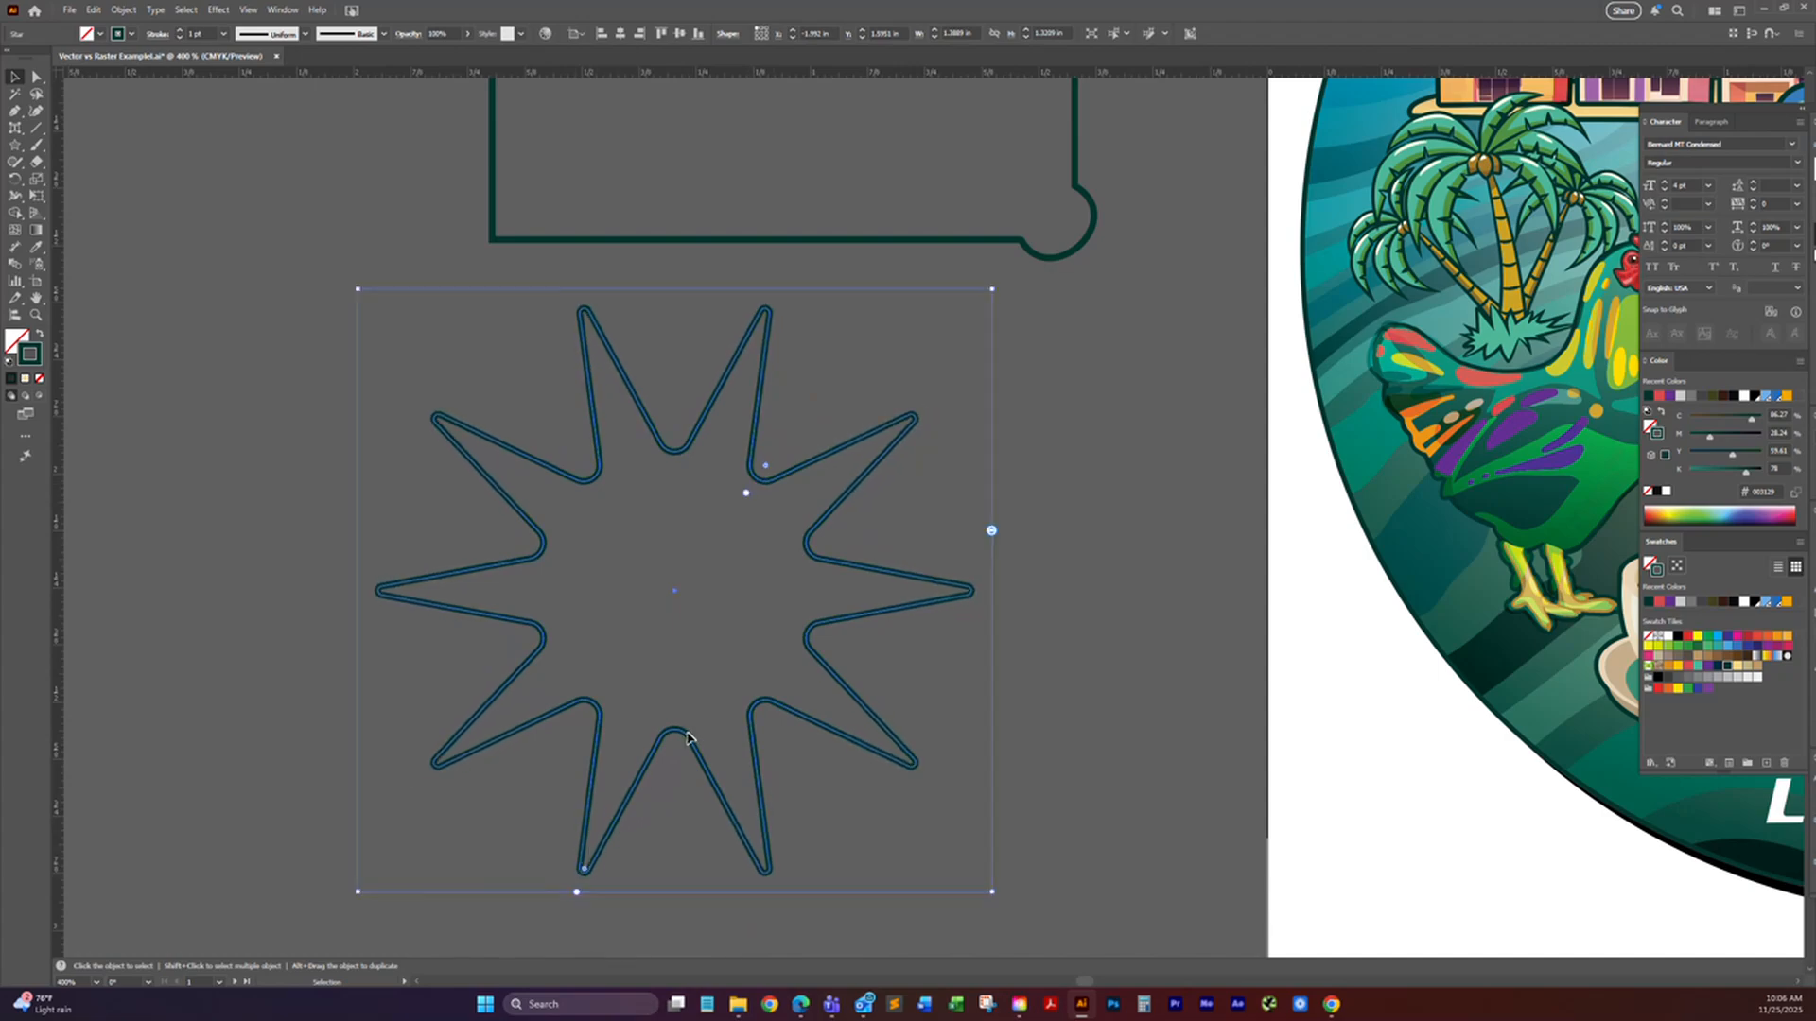
drag(747, 497, 803, 406)
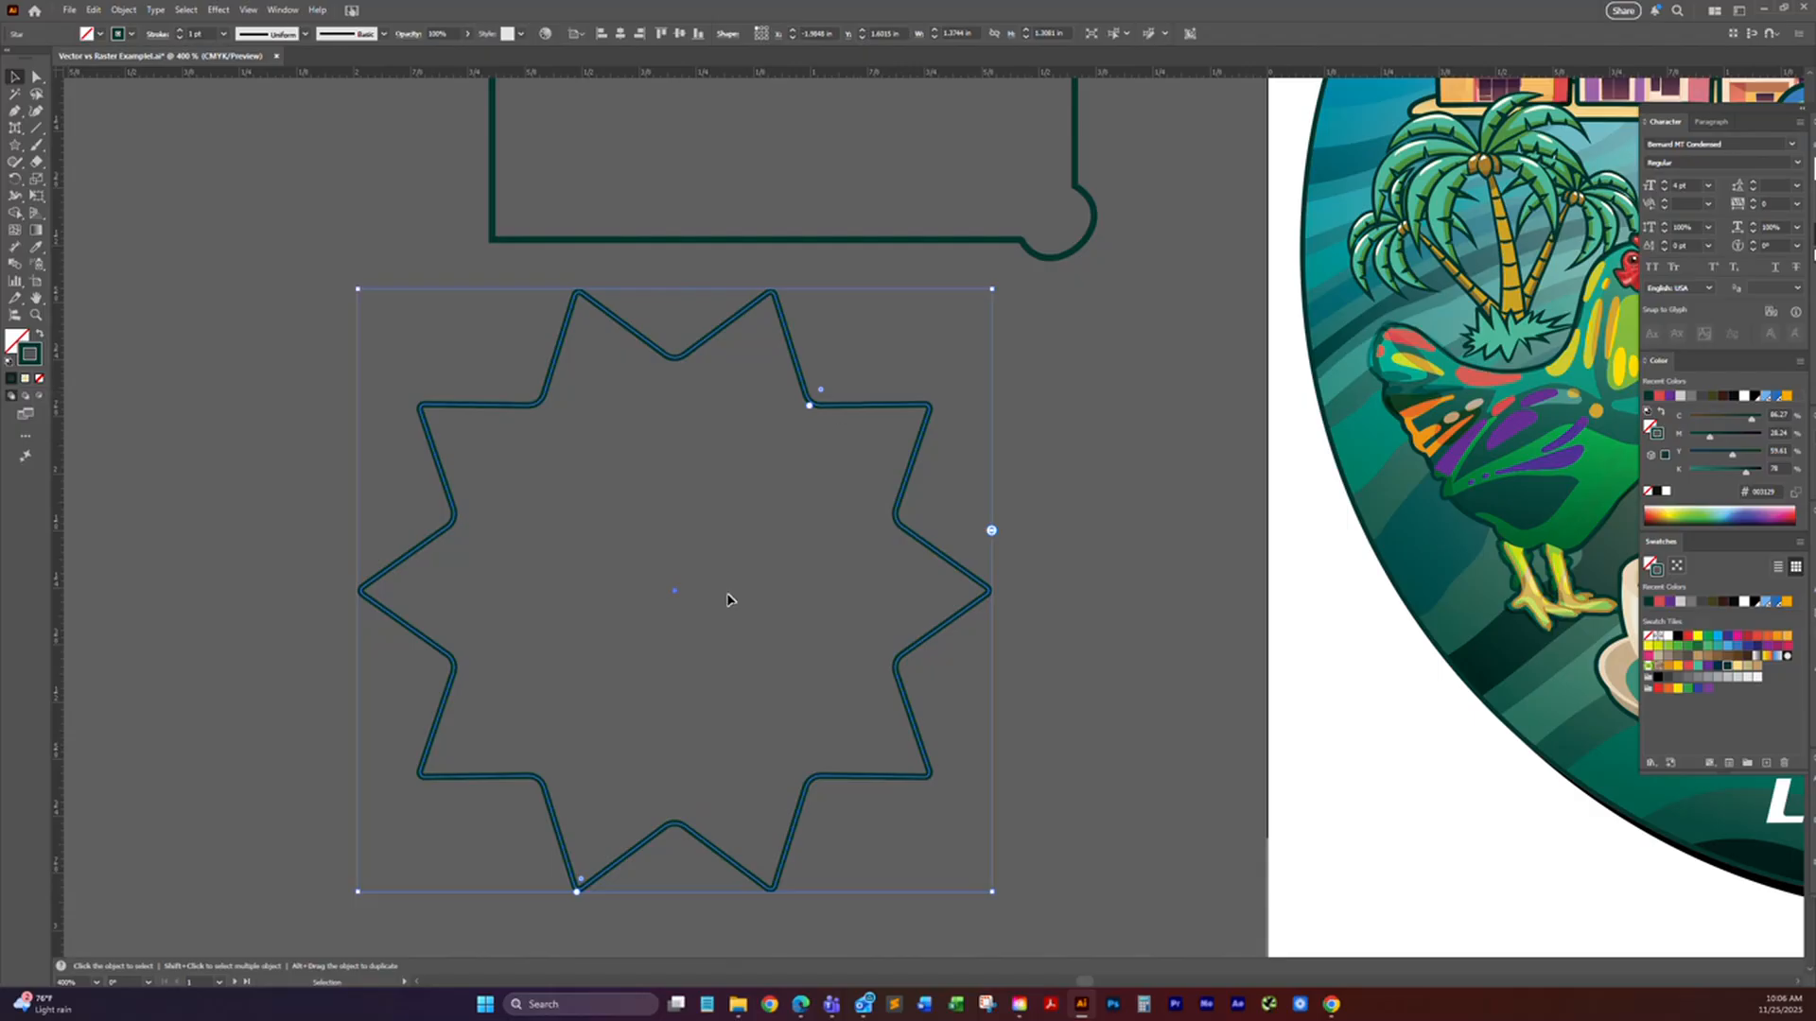
drag(578, 891, 534, 947)
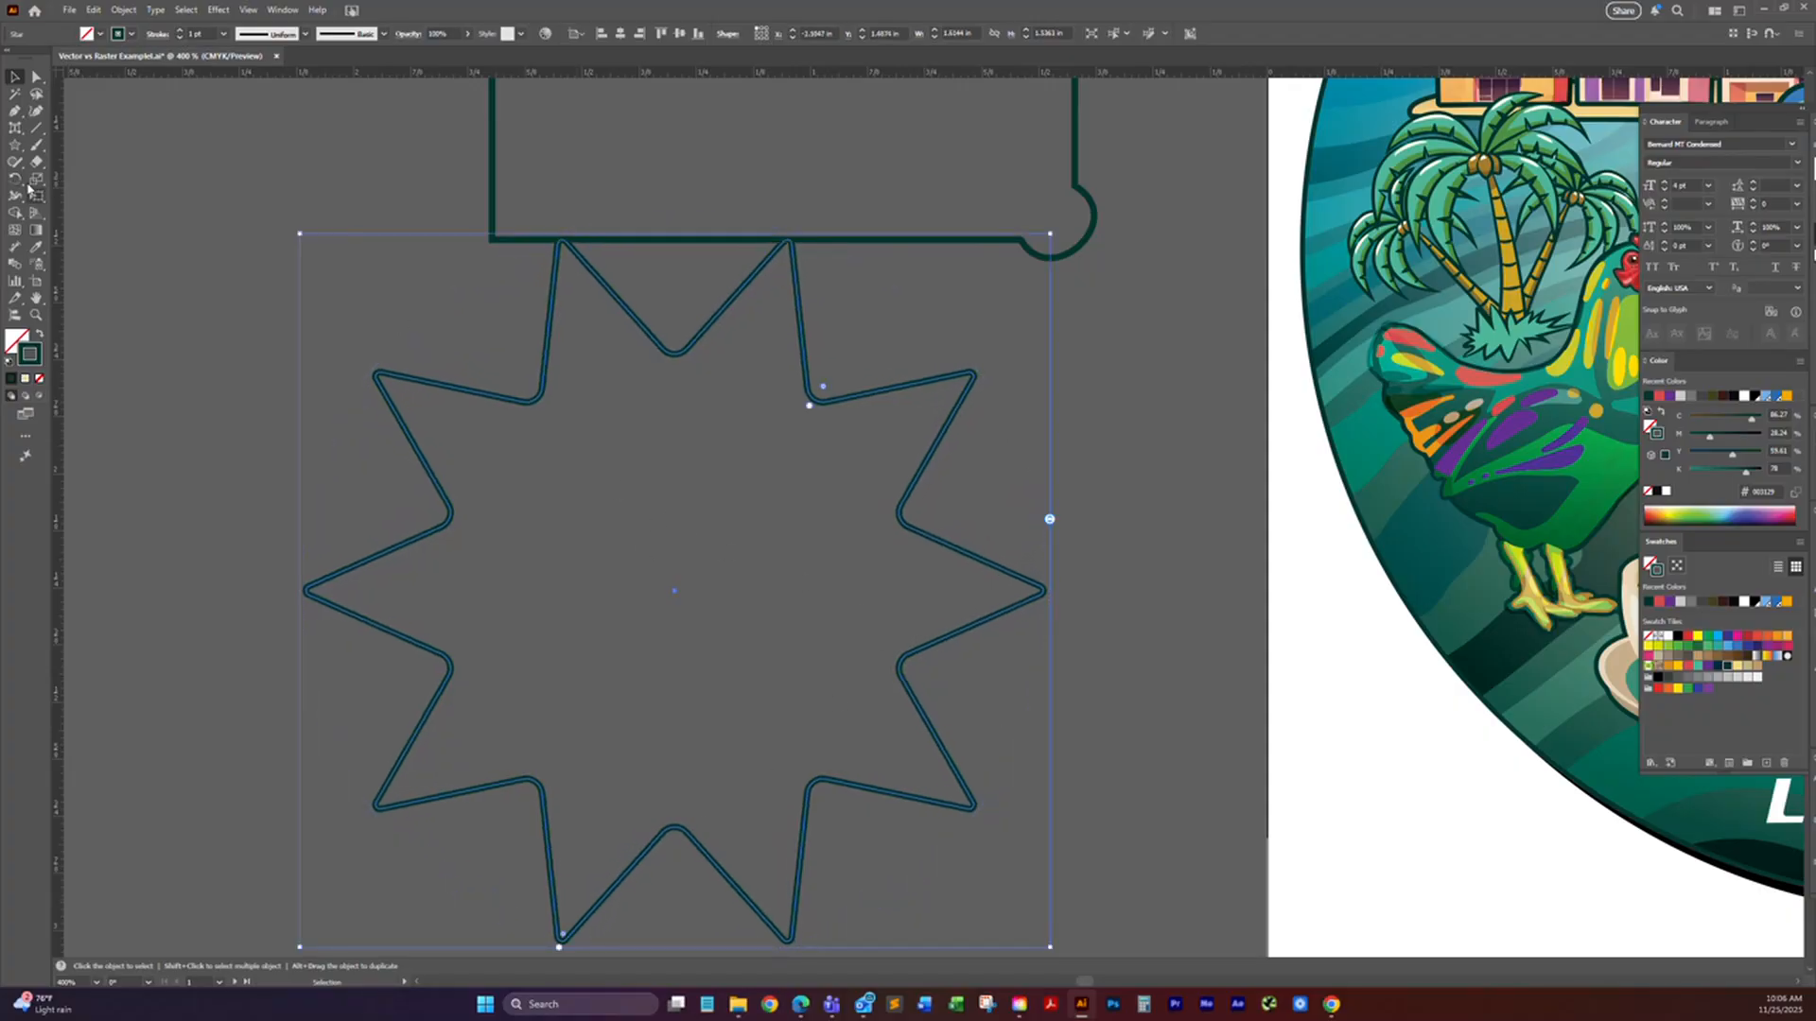
Step: Draw a lens flare over the star's upper-left area and move it onto the rooster's neck in the artwork
click(13, 143)
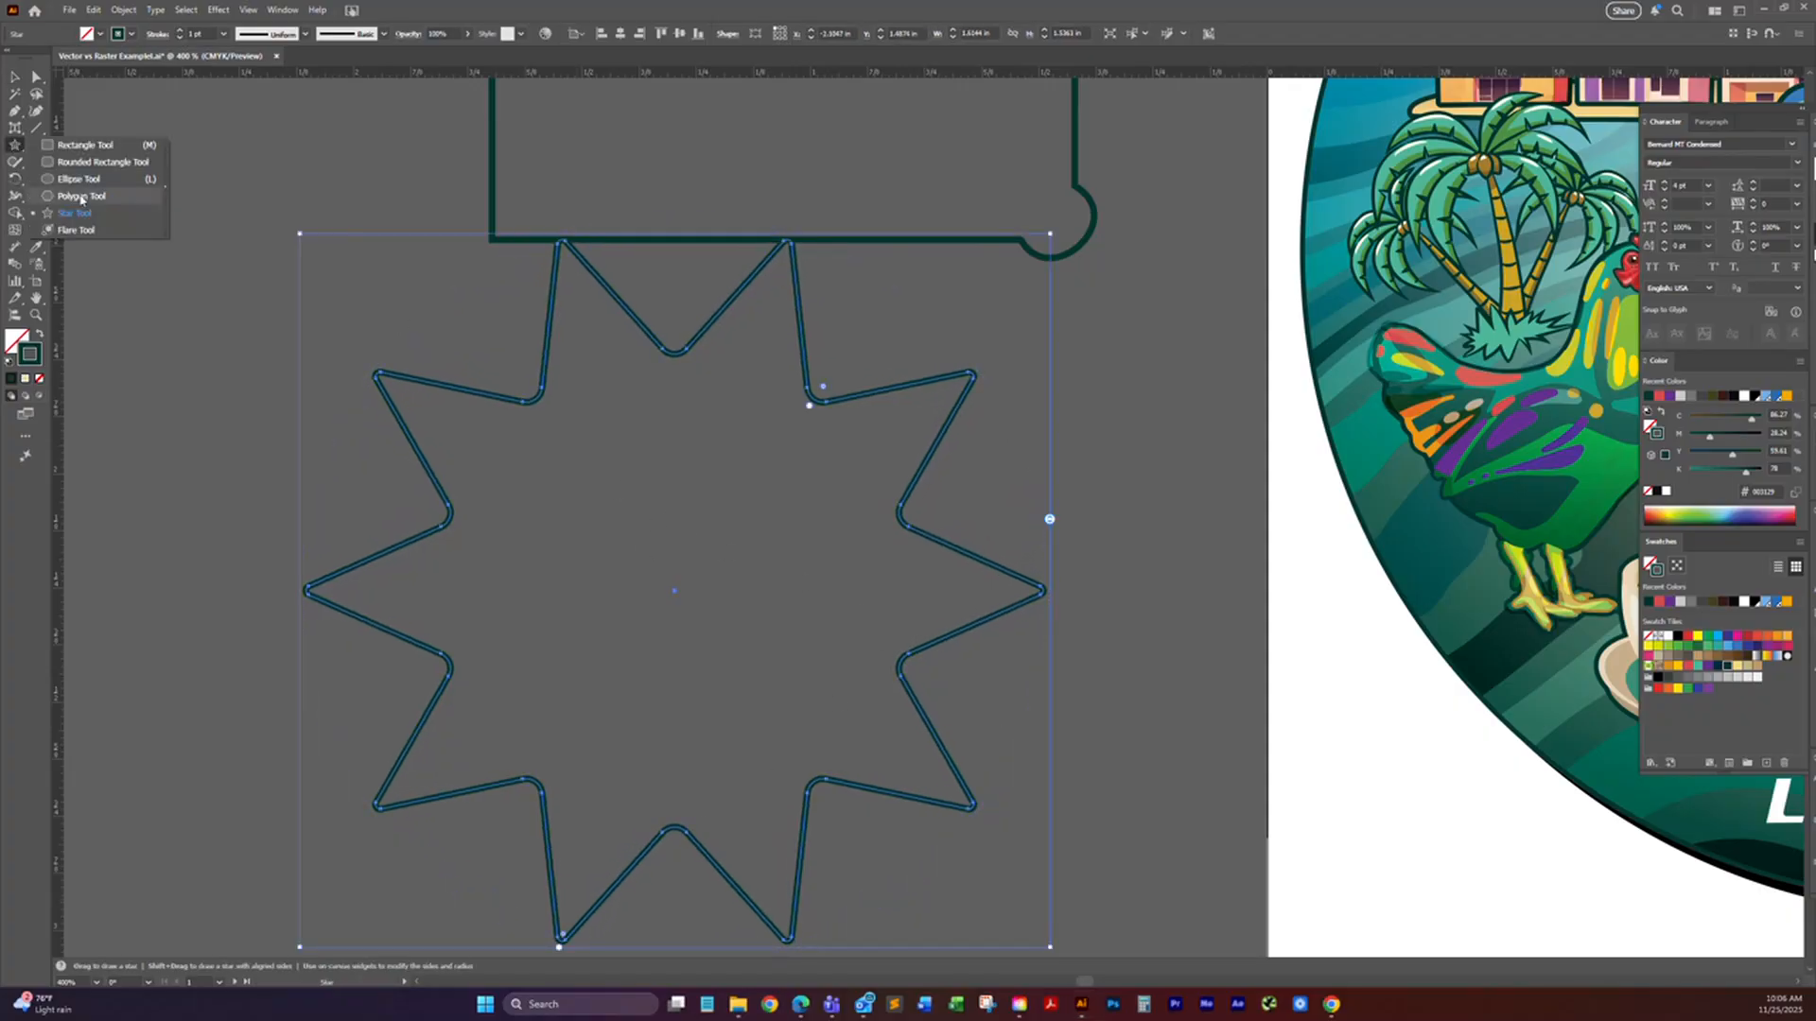
click(80, 230)
mouse_move(320, 290)
mouse_down()
mouse_move(373, 324)
mouse_move(416, 397)
mouse_up()
click(14, 77)
drag(412, 318, 1549, 406)
key(space)
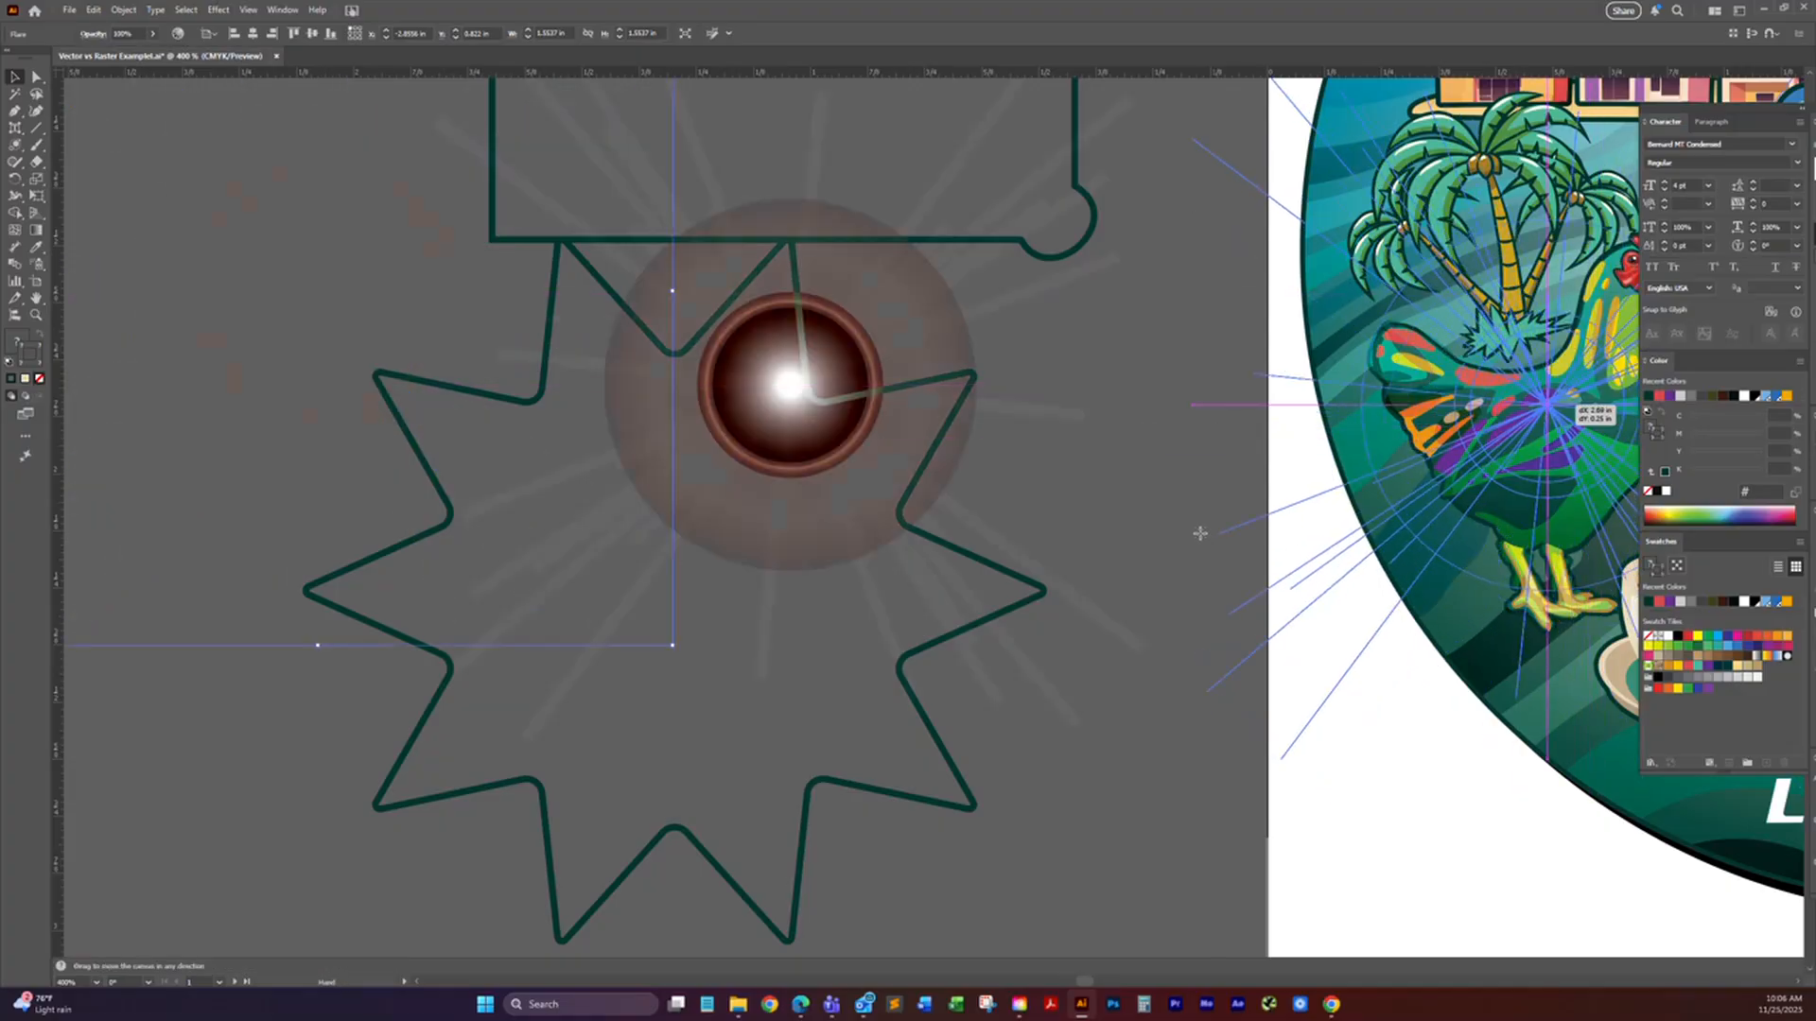
drag(1199, 518, 859, 530)
click(1207, 423)
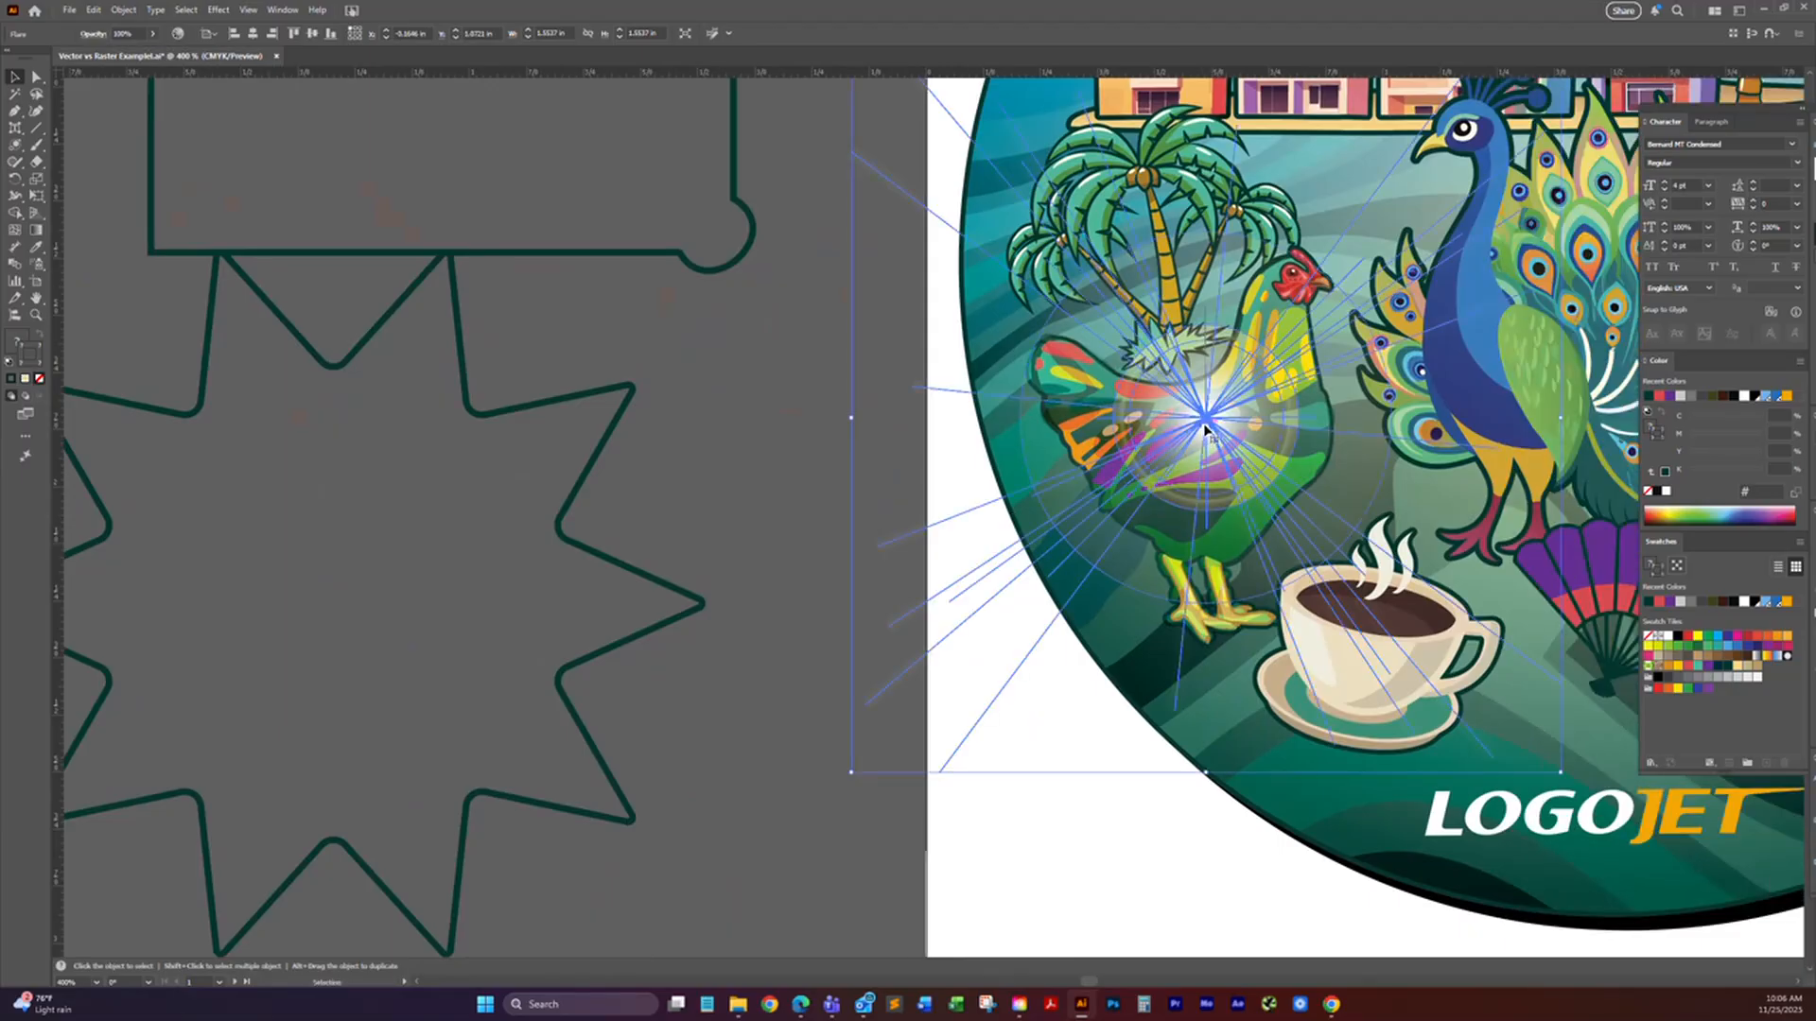
drag(1206, 421, 1276, 367)
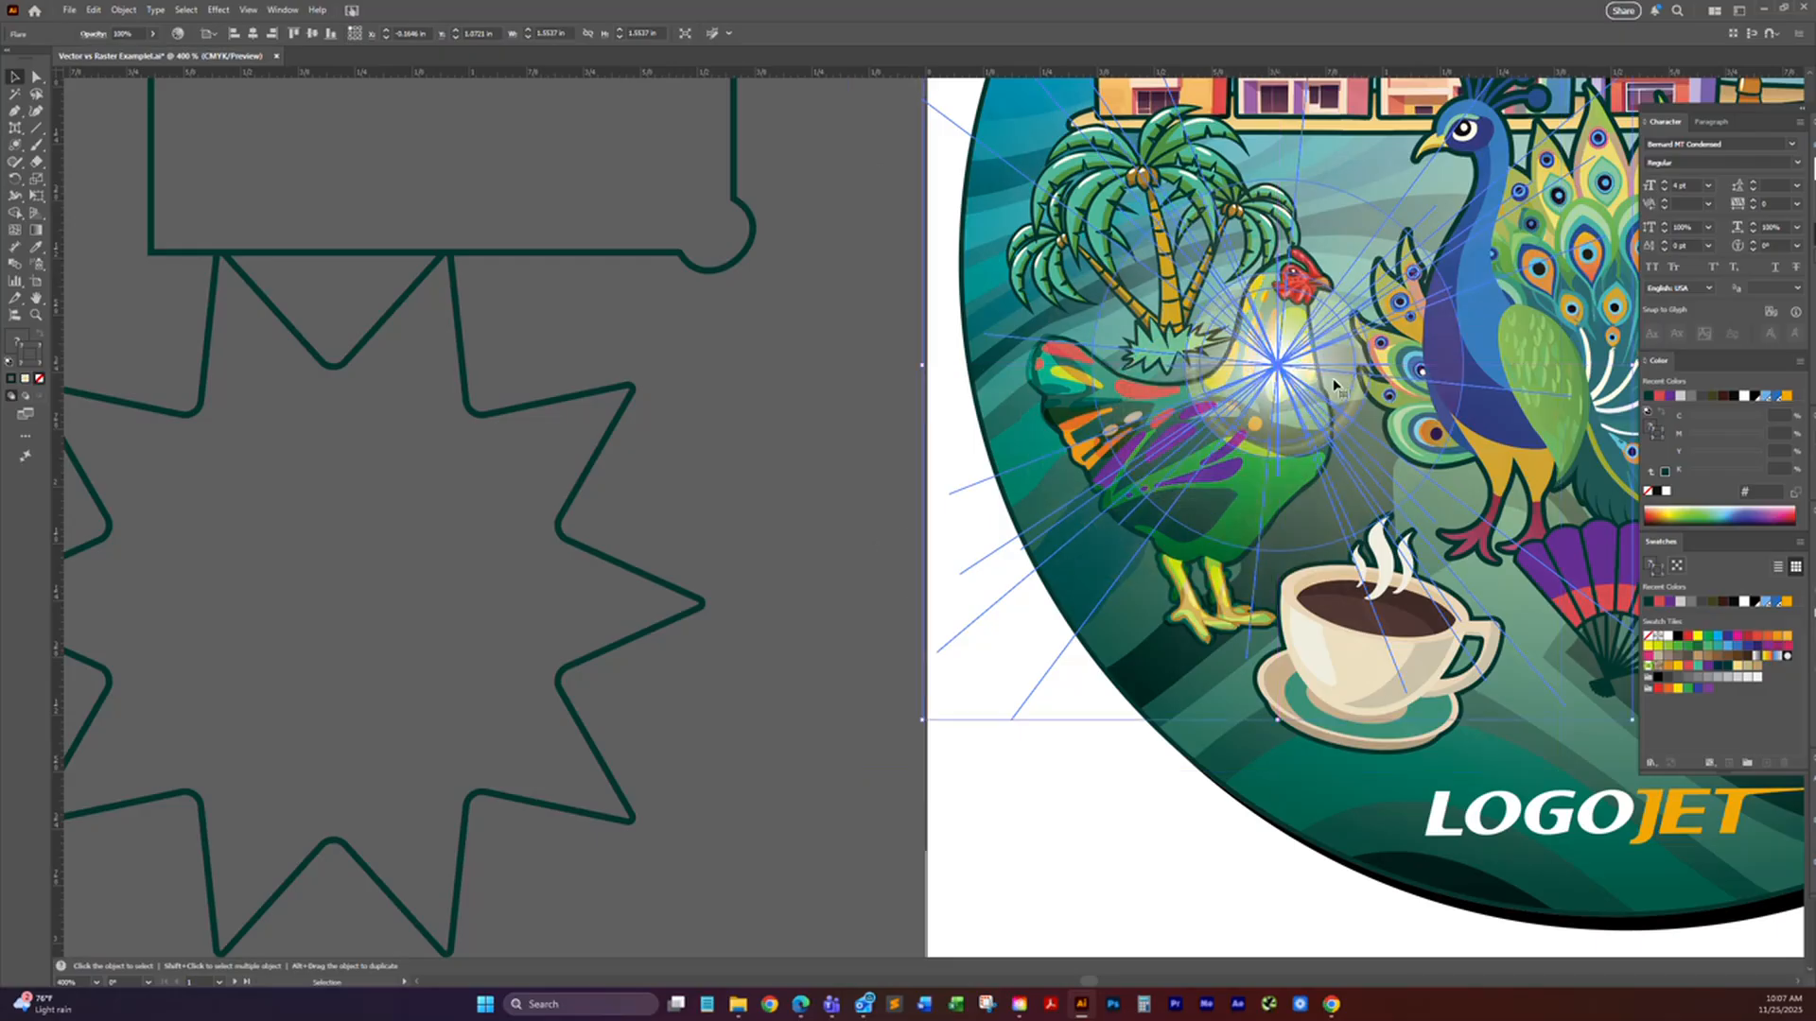
Step: Select the lens flare on the rooster and delete it
click(815, 468)
click(1275, 375)
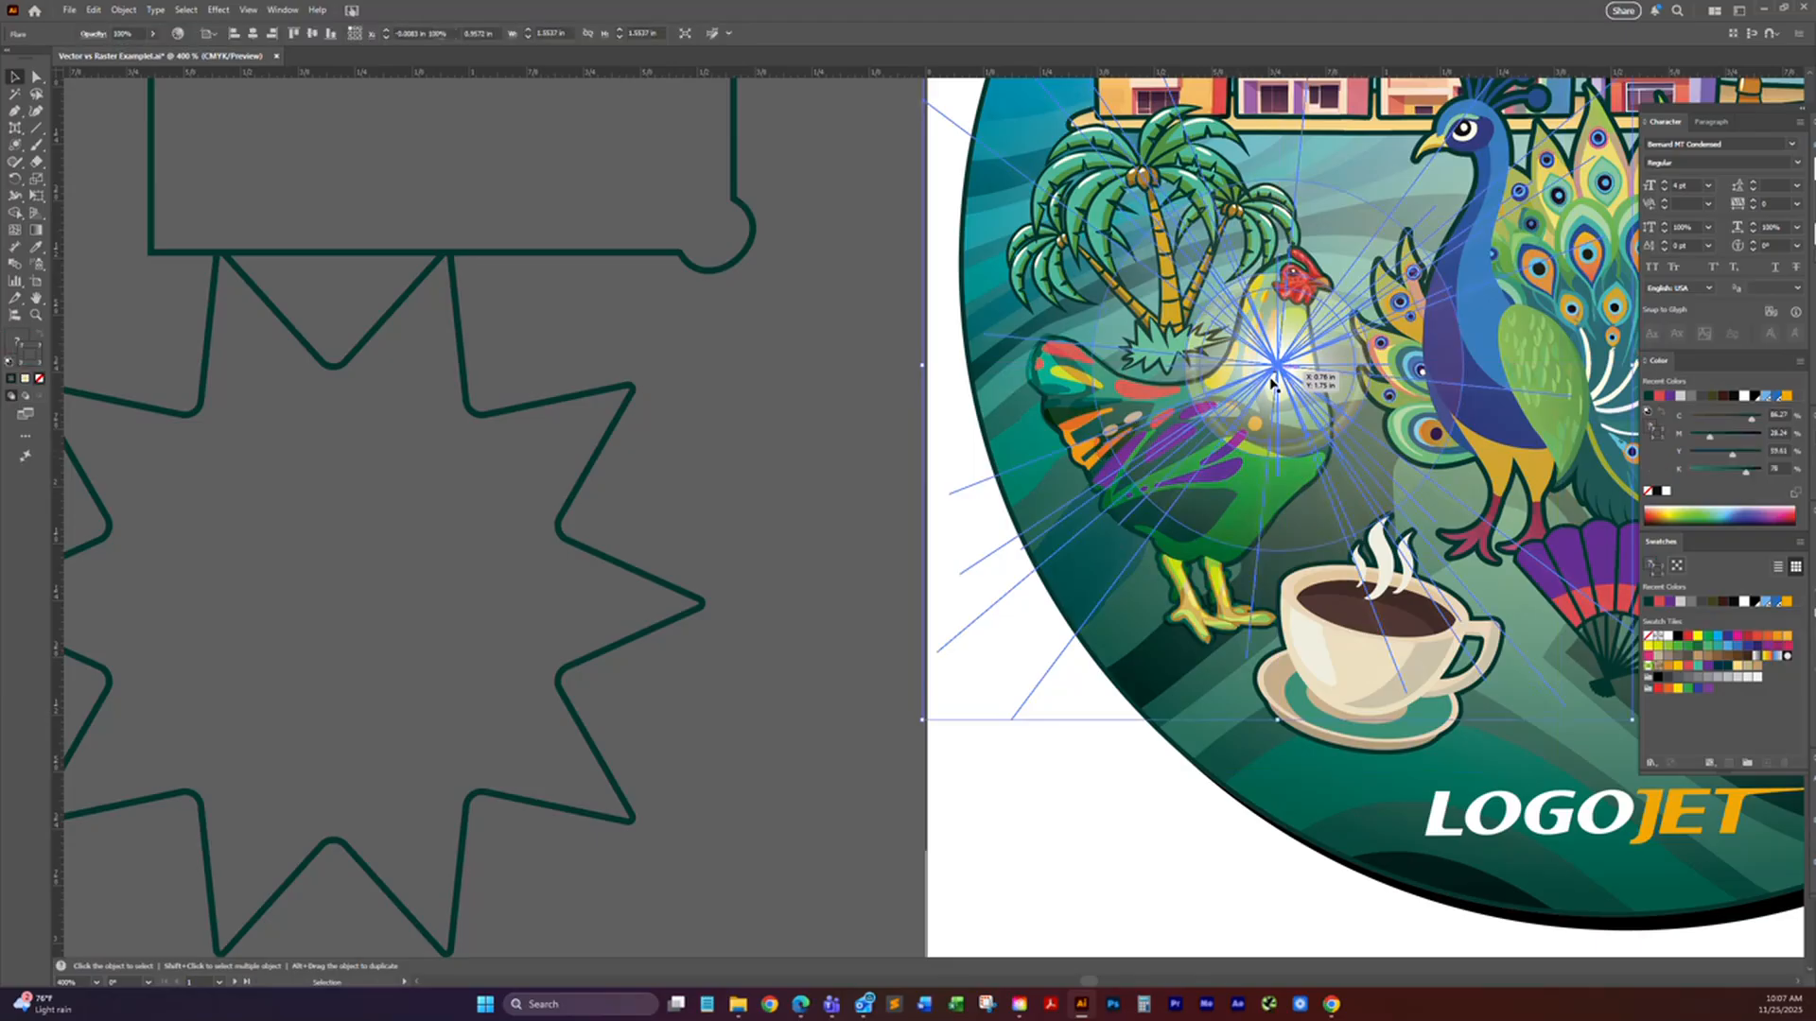
key(Delete)
Step: Paint a thick round loop around the star's upper notch with the Paintbrush tool
drag(371, 367, 594, 374)
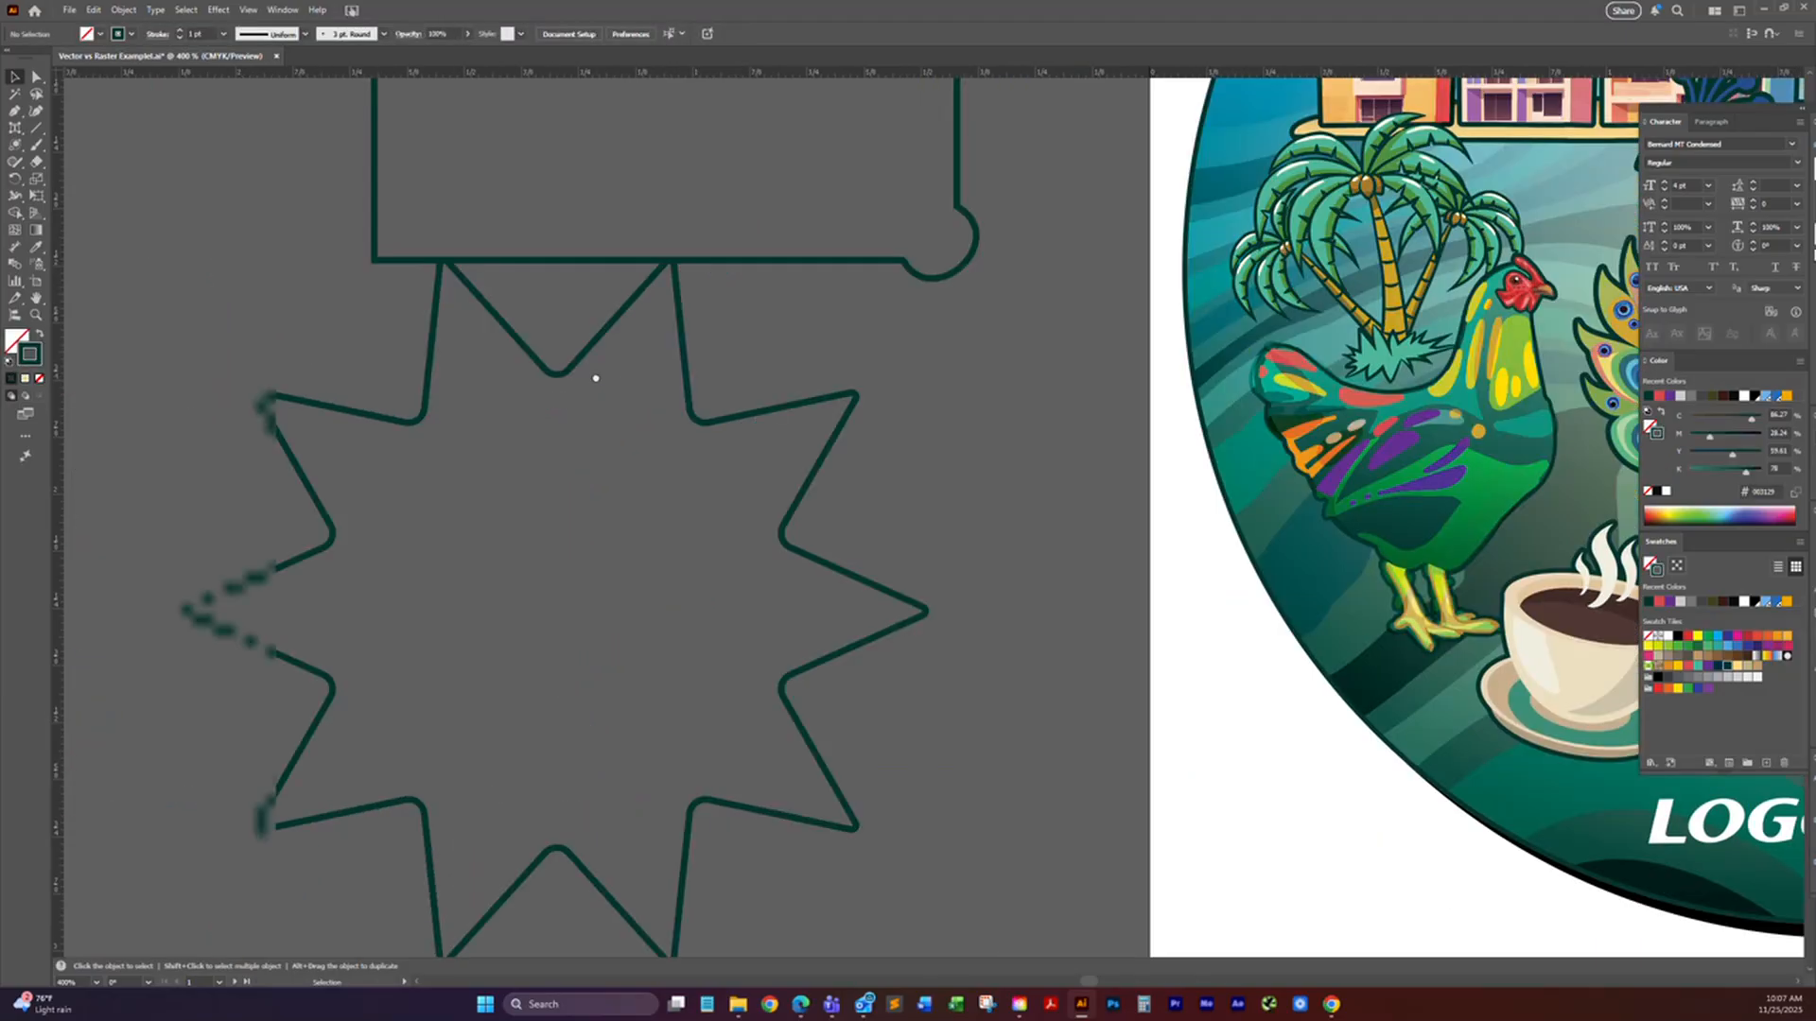
click(35, 146)
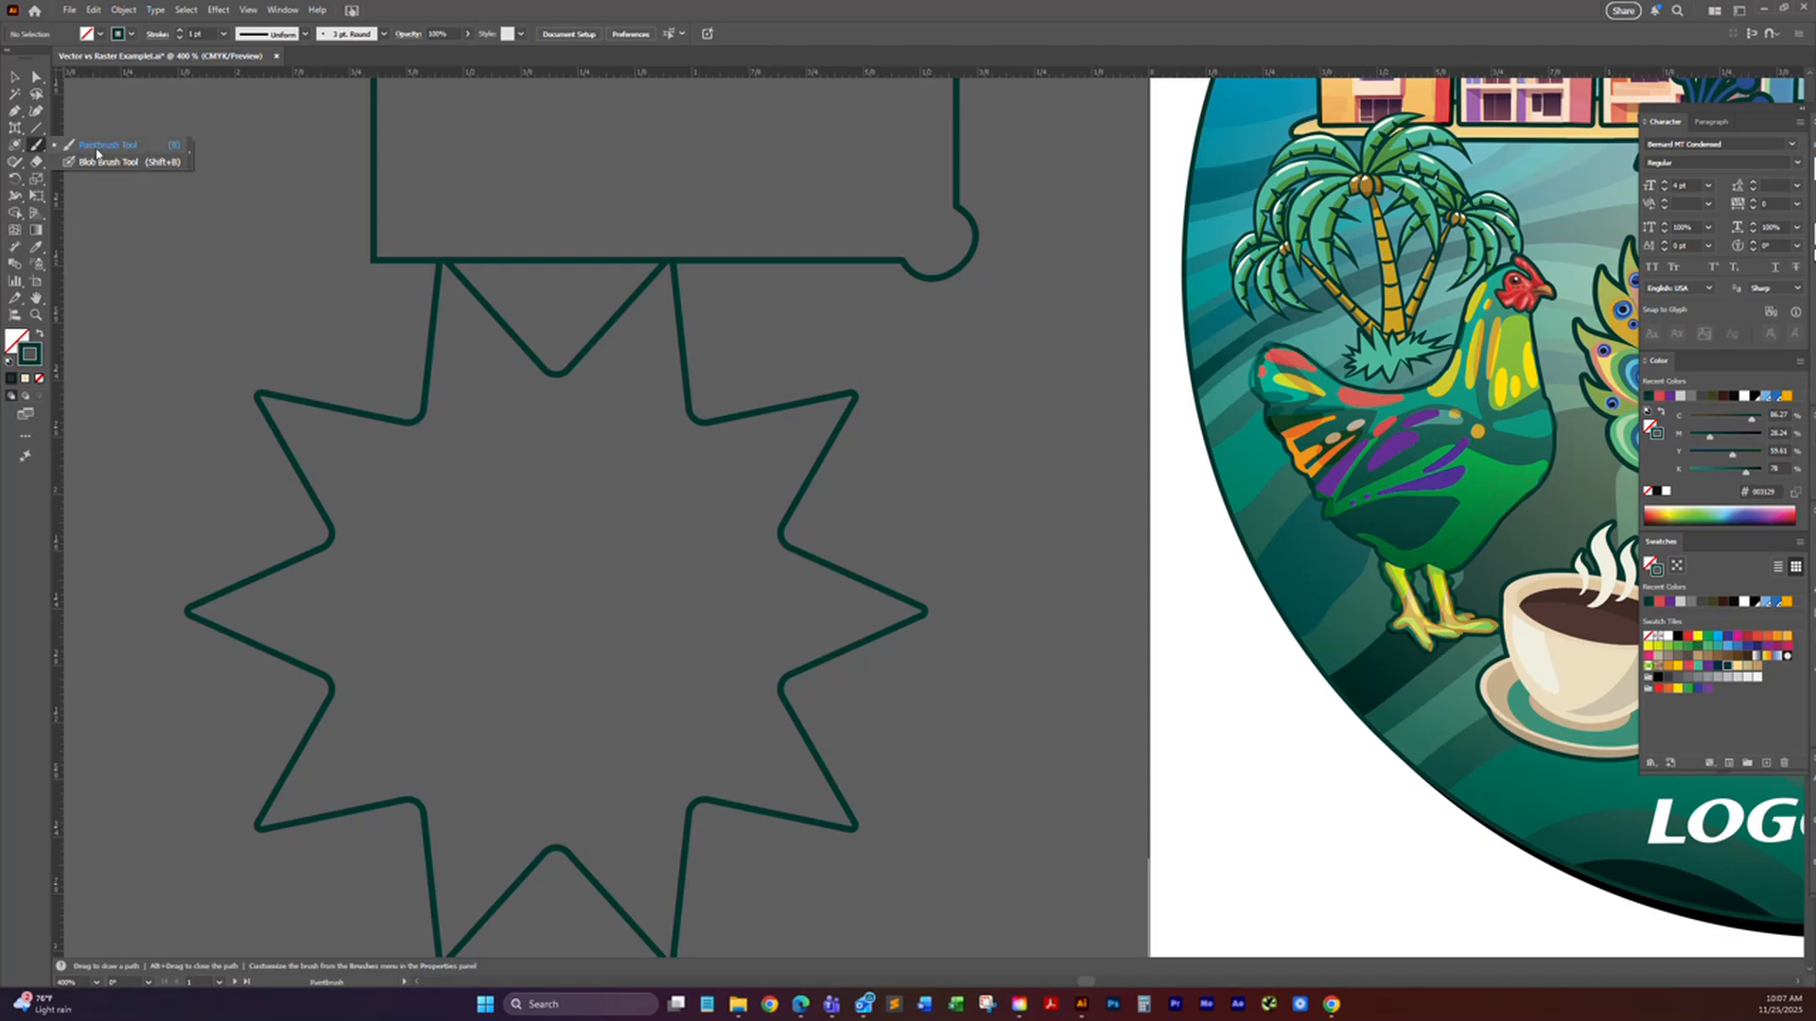
click(96, 147)
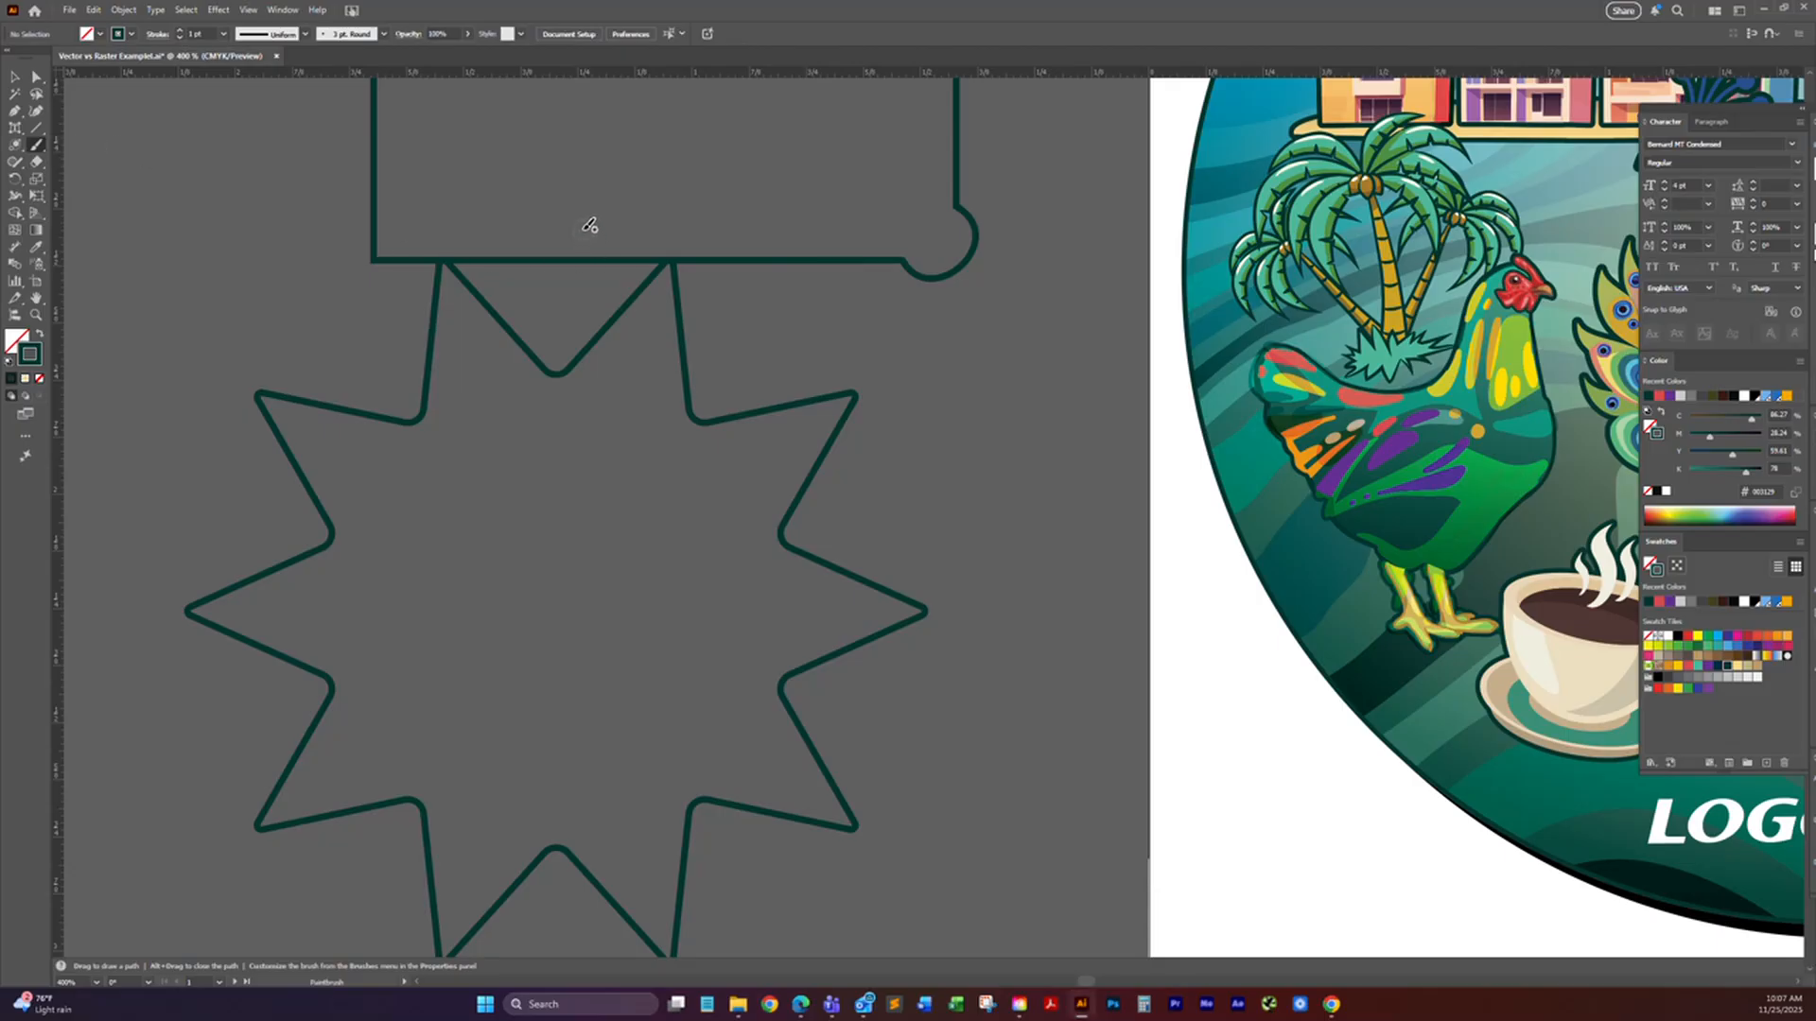
drag(586, 224, 523, 223)
drag(523, 374, 560, 385)
drag(612, 239, 594, 221)
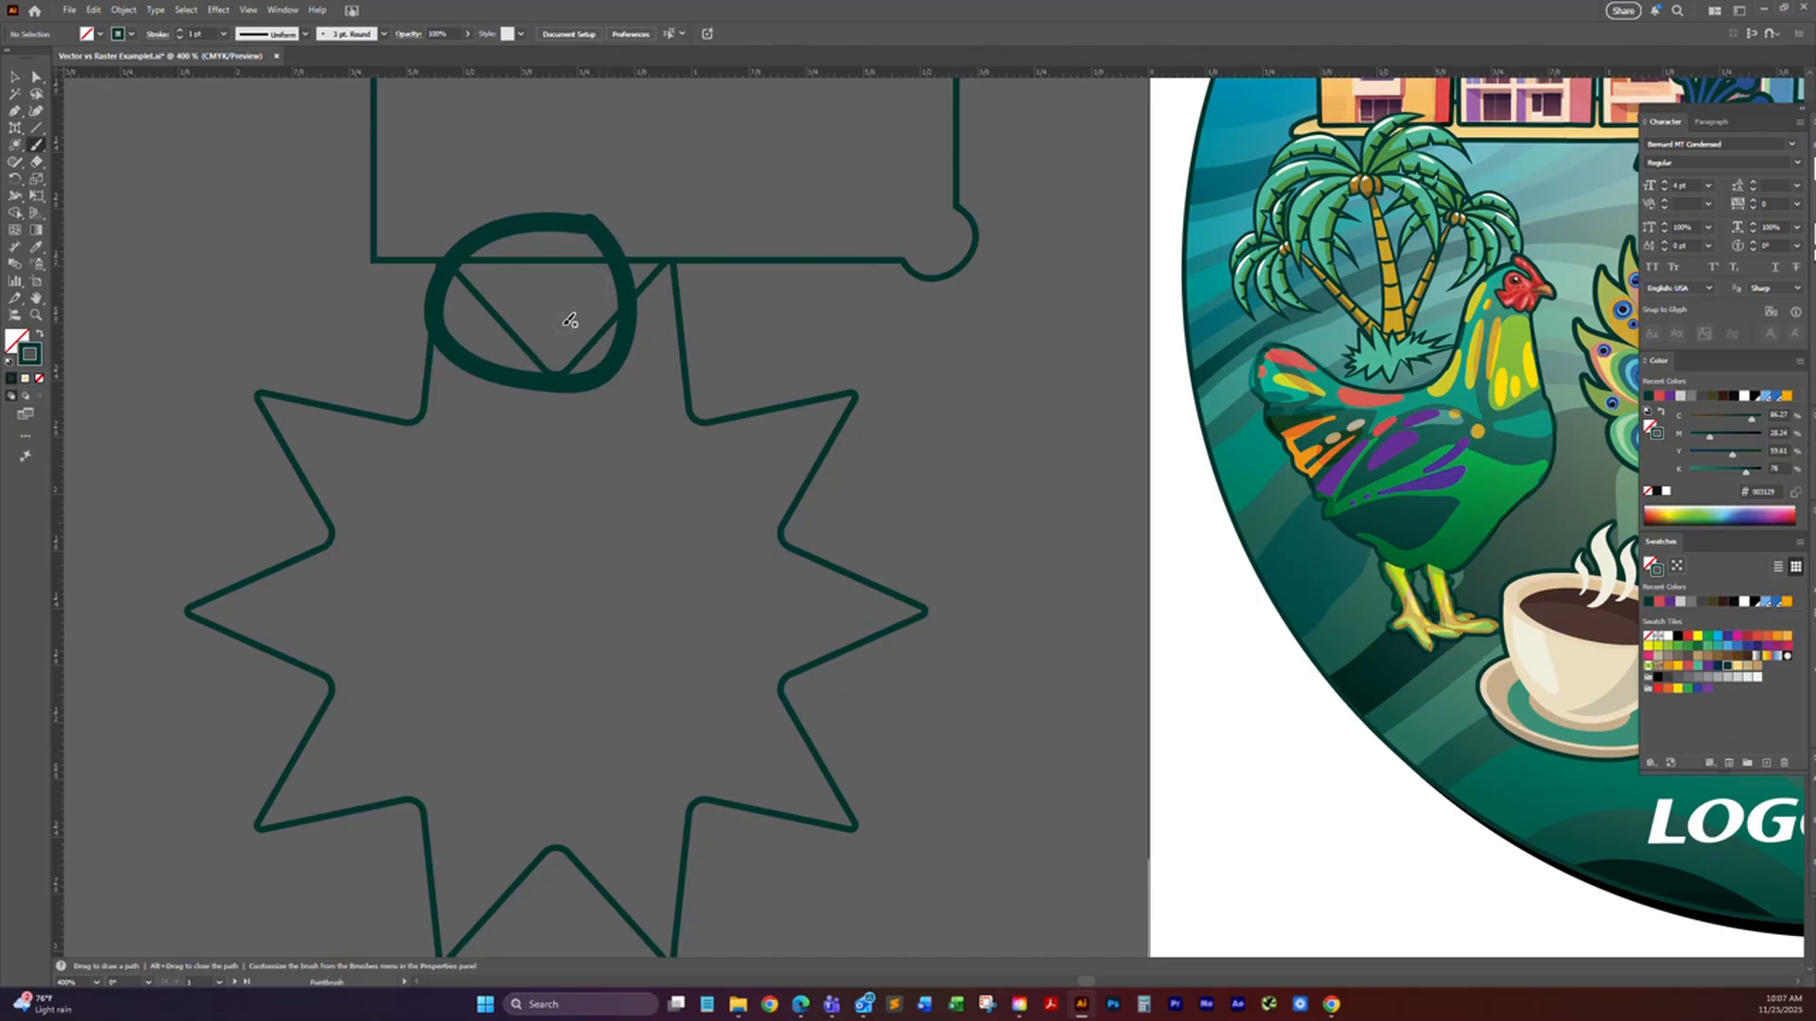
key(v)
Step: Scribble a small filled shape inside the star, below the painted loop, with the Blob Brush tool
click(39, 147)
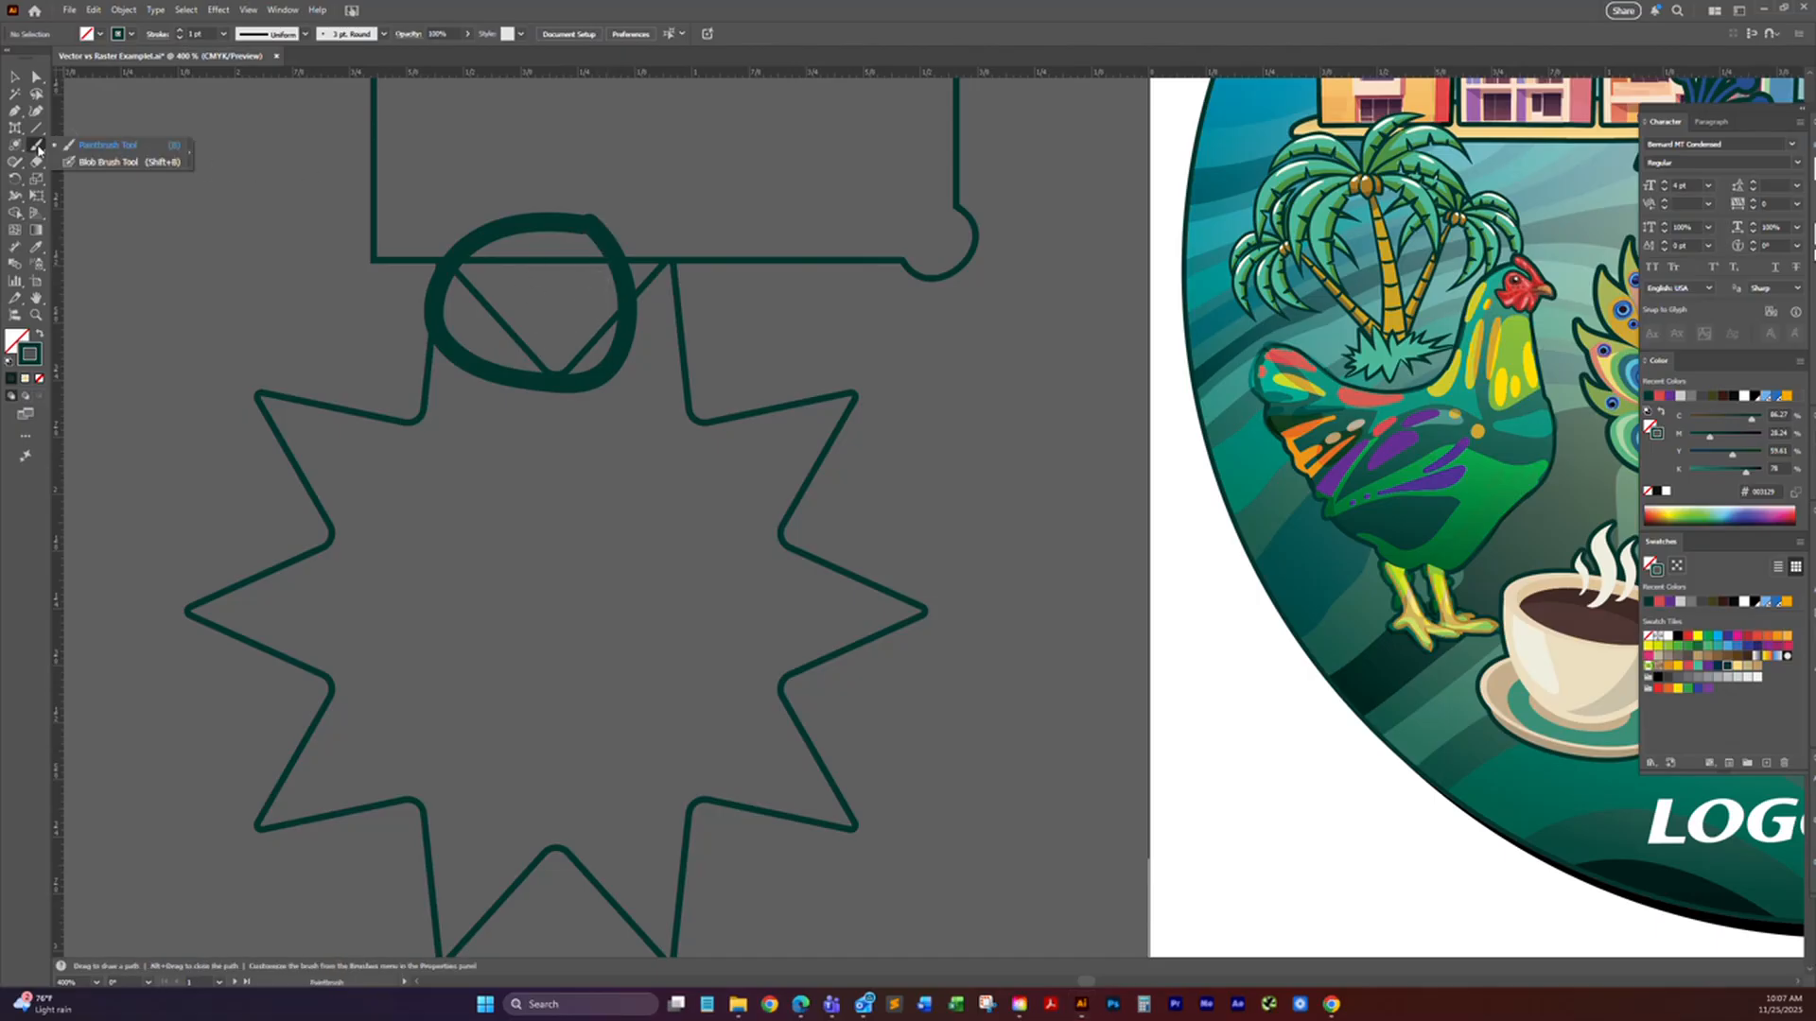
click(90, 163)
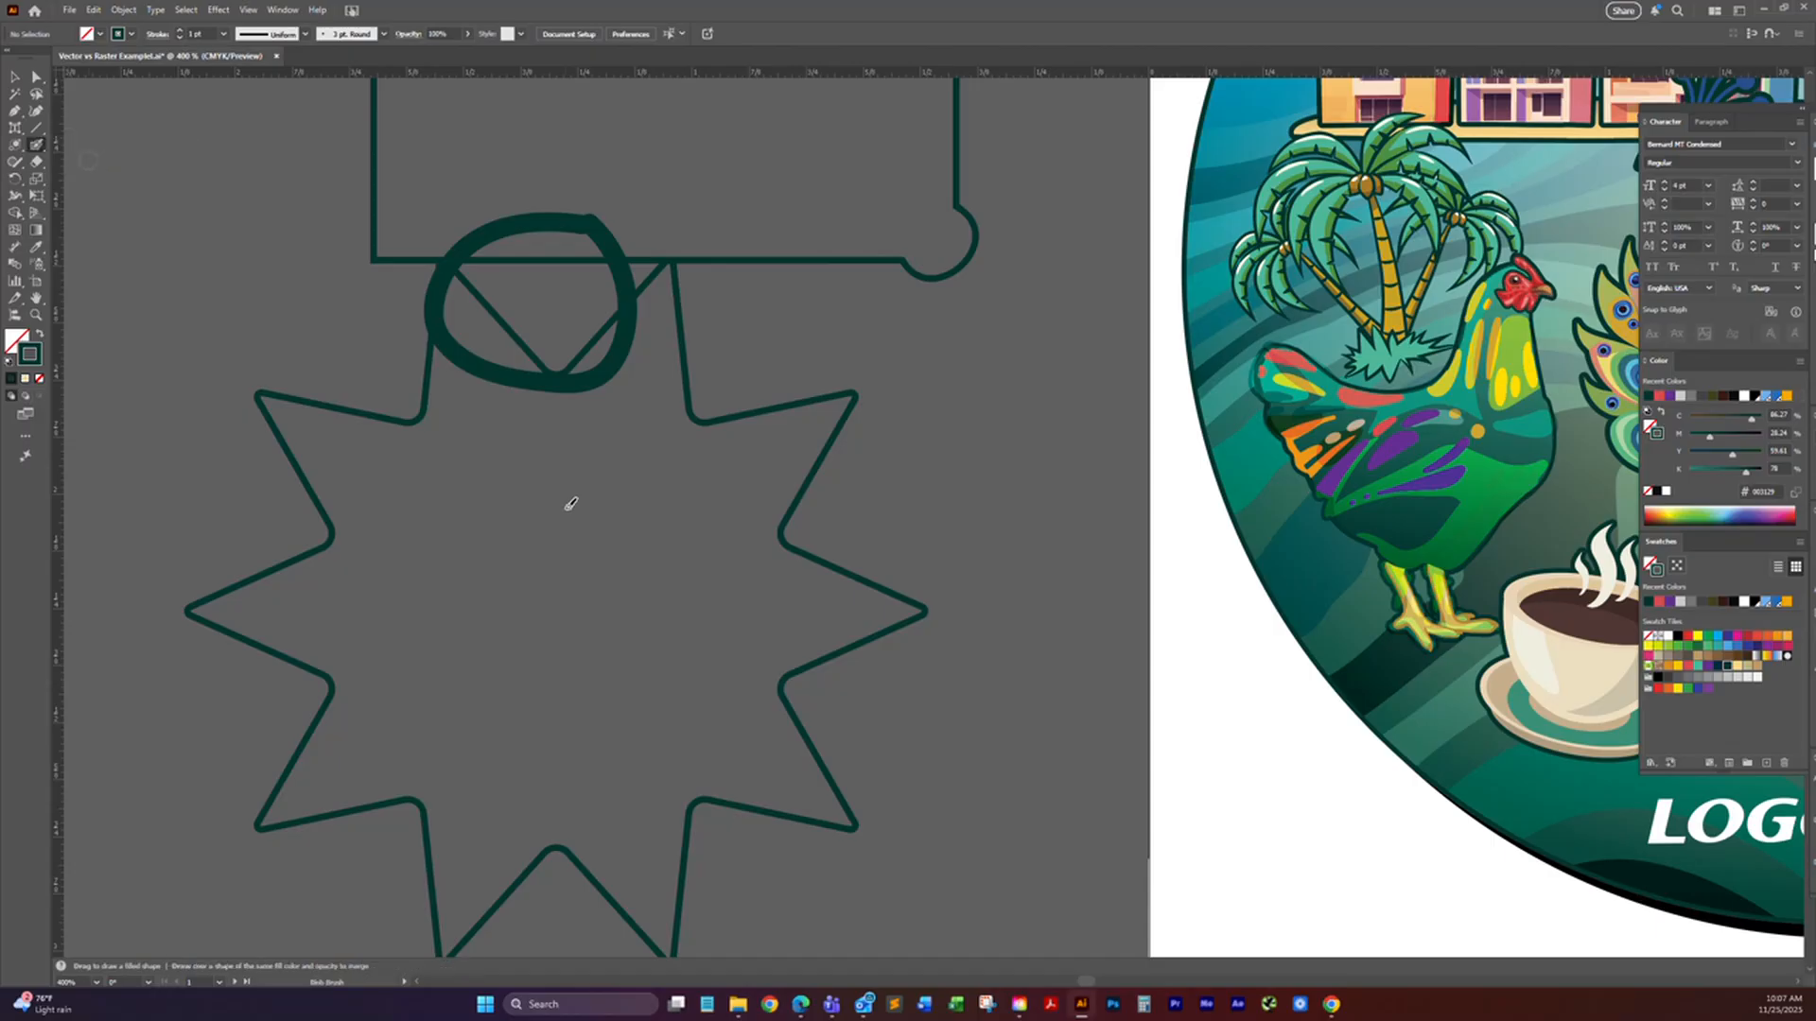
mouse_move(567, 457)
mouse_down()
mouse_move(512, 467)
mouse_move(513, 503)
mouse_move(533, 469)
mouse_move(554, 473)
mouse_move(500, 482)
mouse_move(503, 501)
mouse_move(569, 511)
mouse_move(508, 547)
mouse_move(561, 536)
mouse_move(537, 493)
mouse_move(522, 533)
mouse_move(558, 549)
mouse_move(534, 517)
mouse_move(553, 526)
mouse_move(626, 477)
mouse_move(558, 463)
mouse_move(622, 428)
mouse_move(635, 542)
mouse_move(579, 500)
mouse_move(594, 544)
mouse_up()
Step: Directly select the blob-brush scribble and the painted loop in turn to compare their path structure and anchor points
click(37, 78)
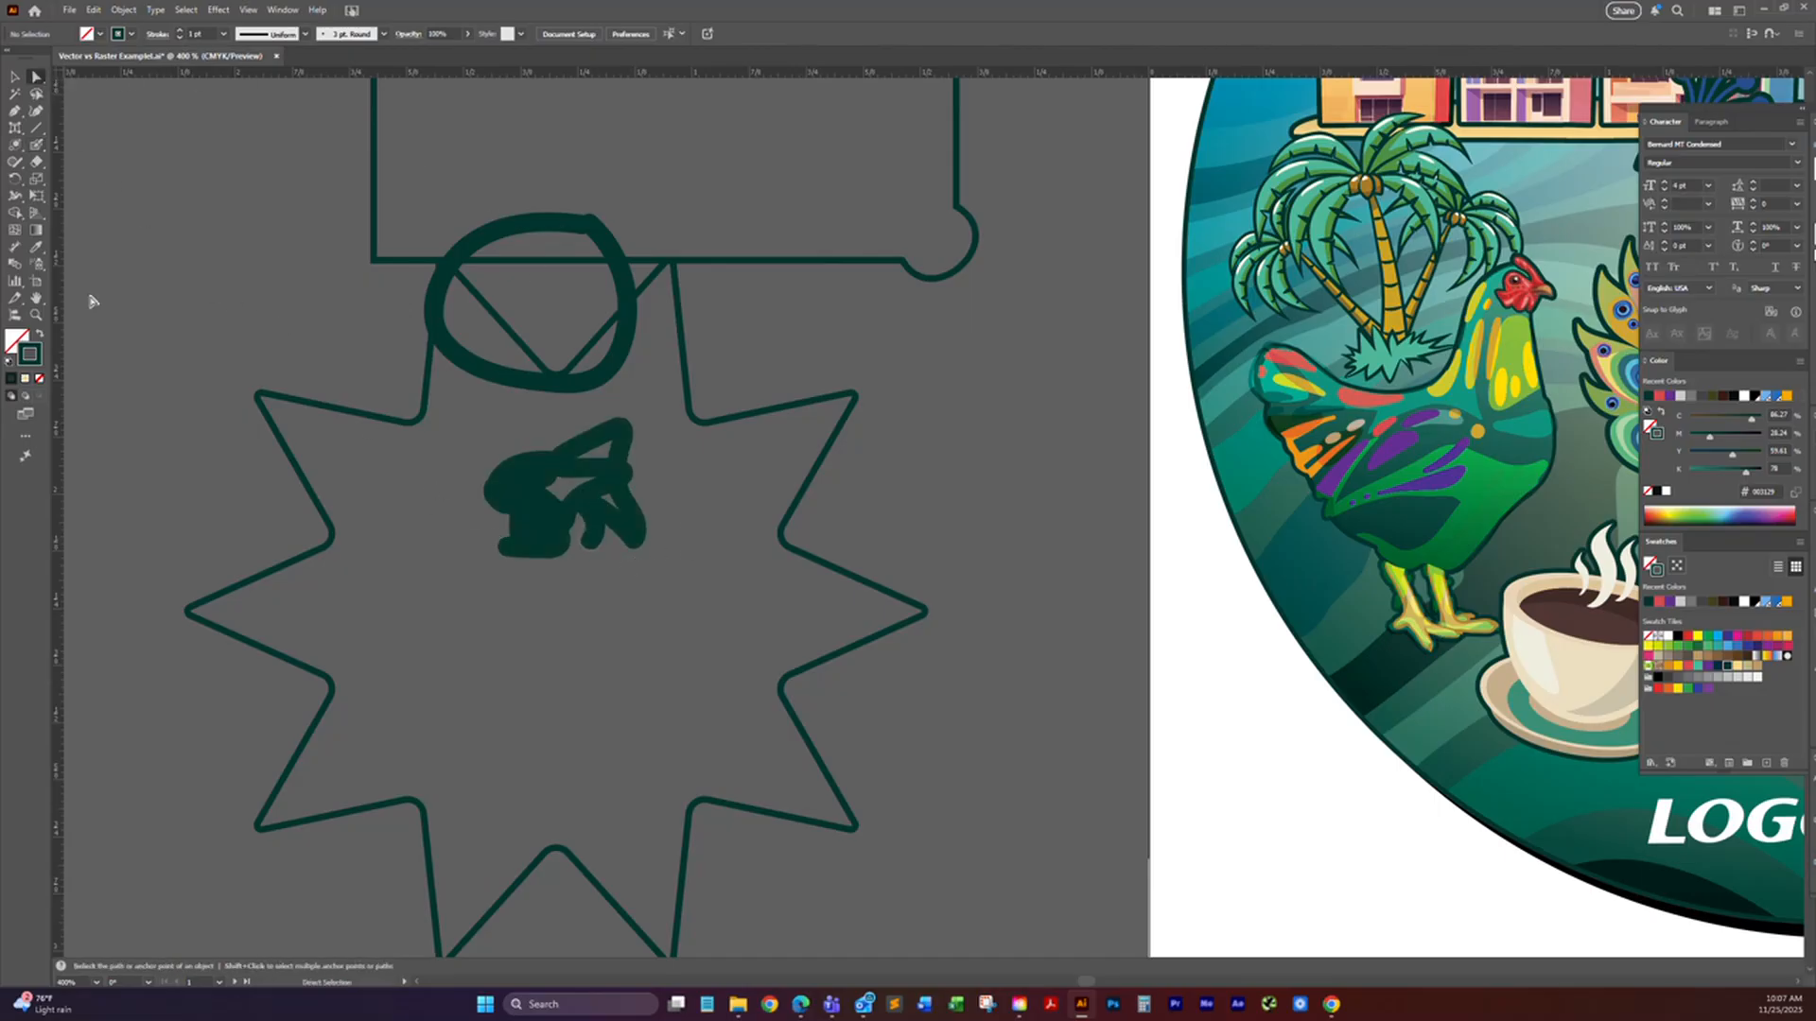
click(535, 521)
click(535, 522)
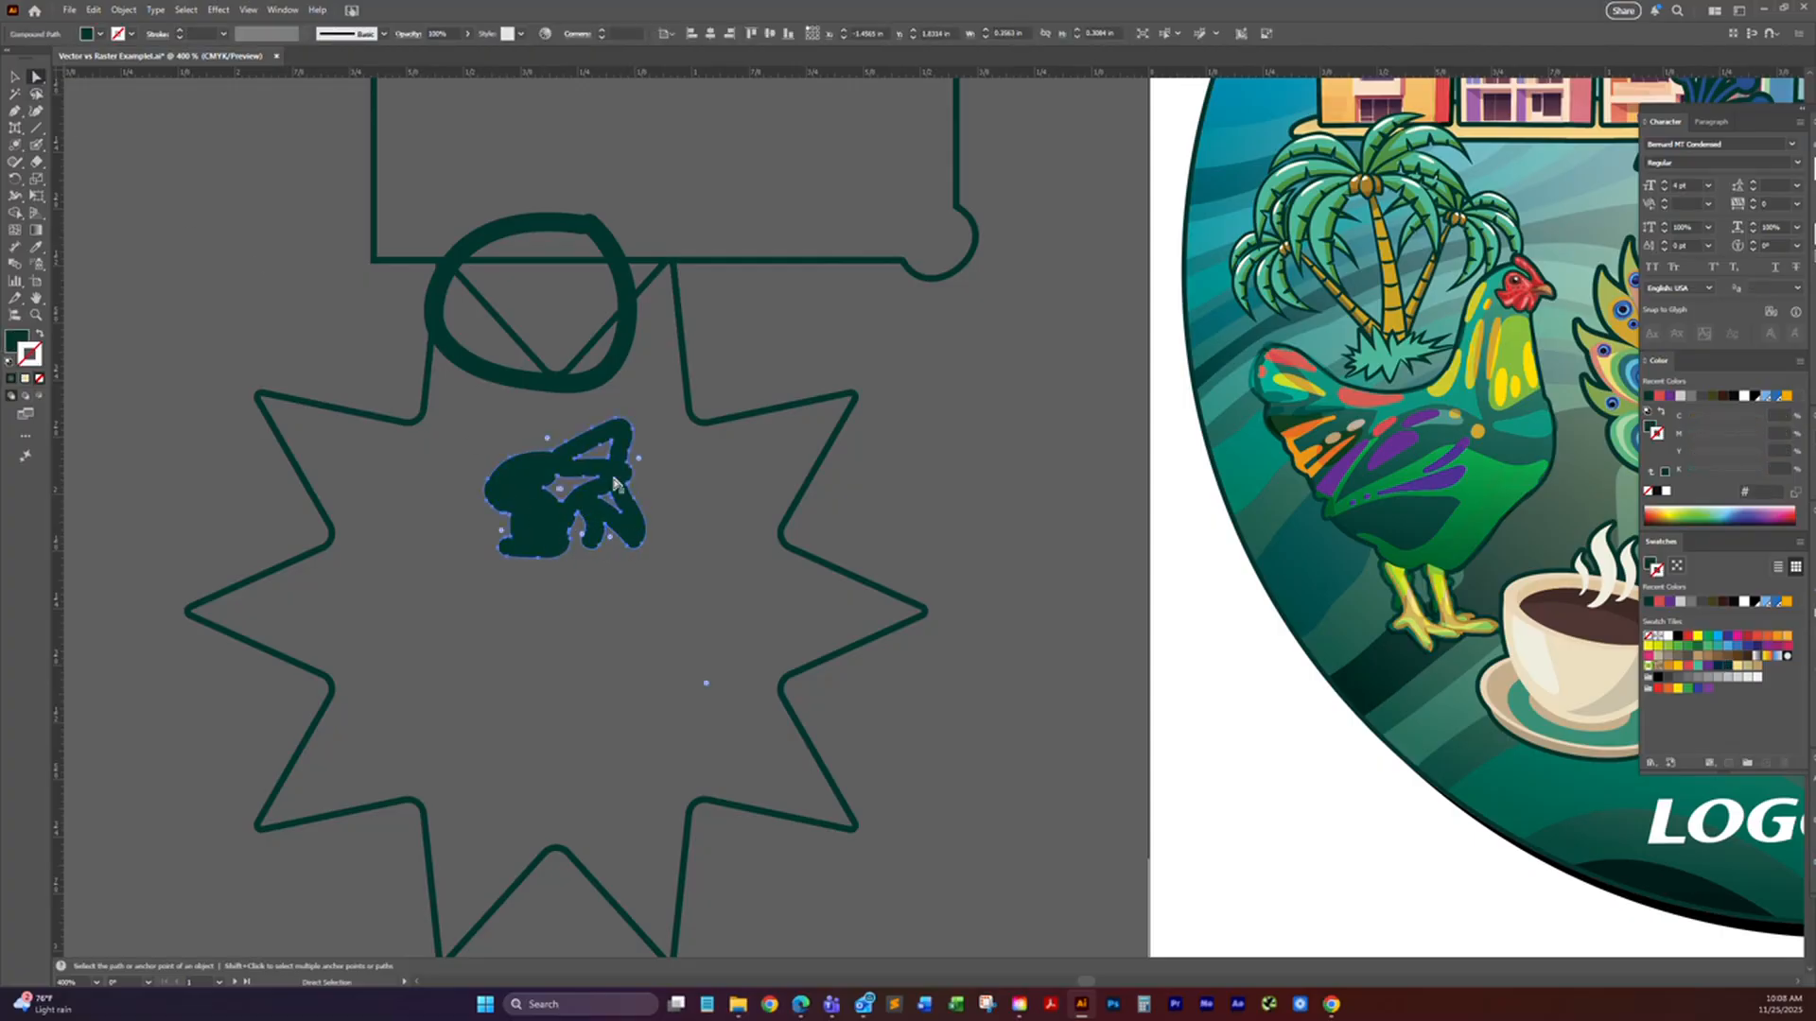
click(580, 385)
click(528, 380)
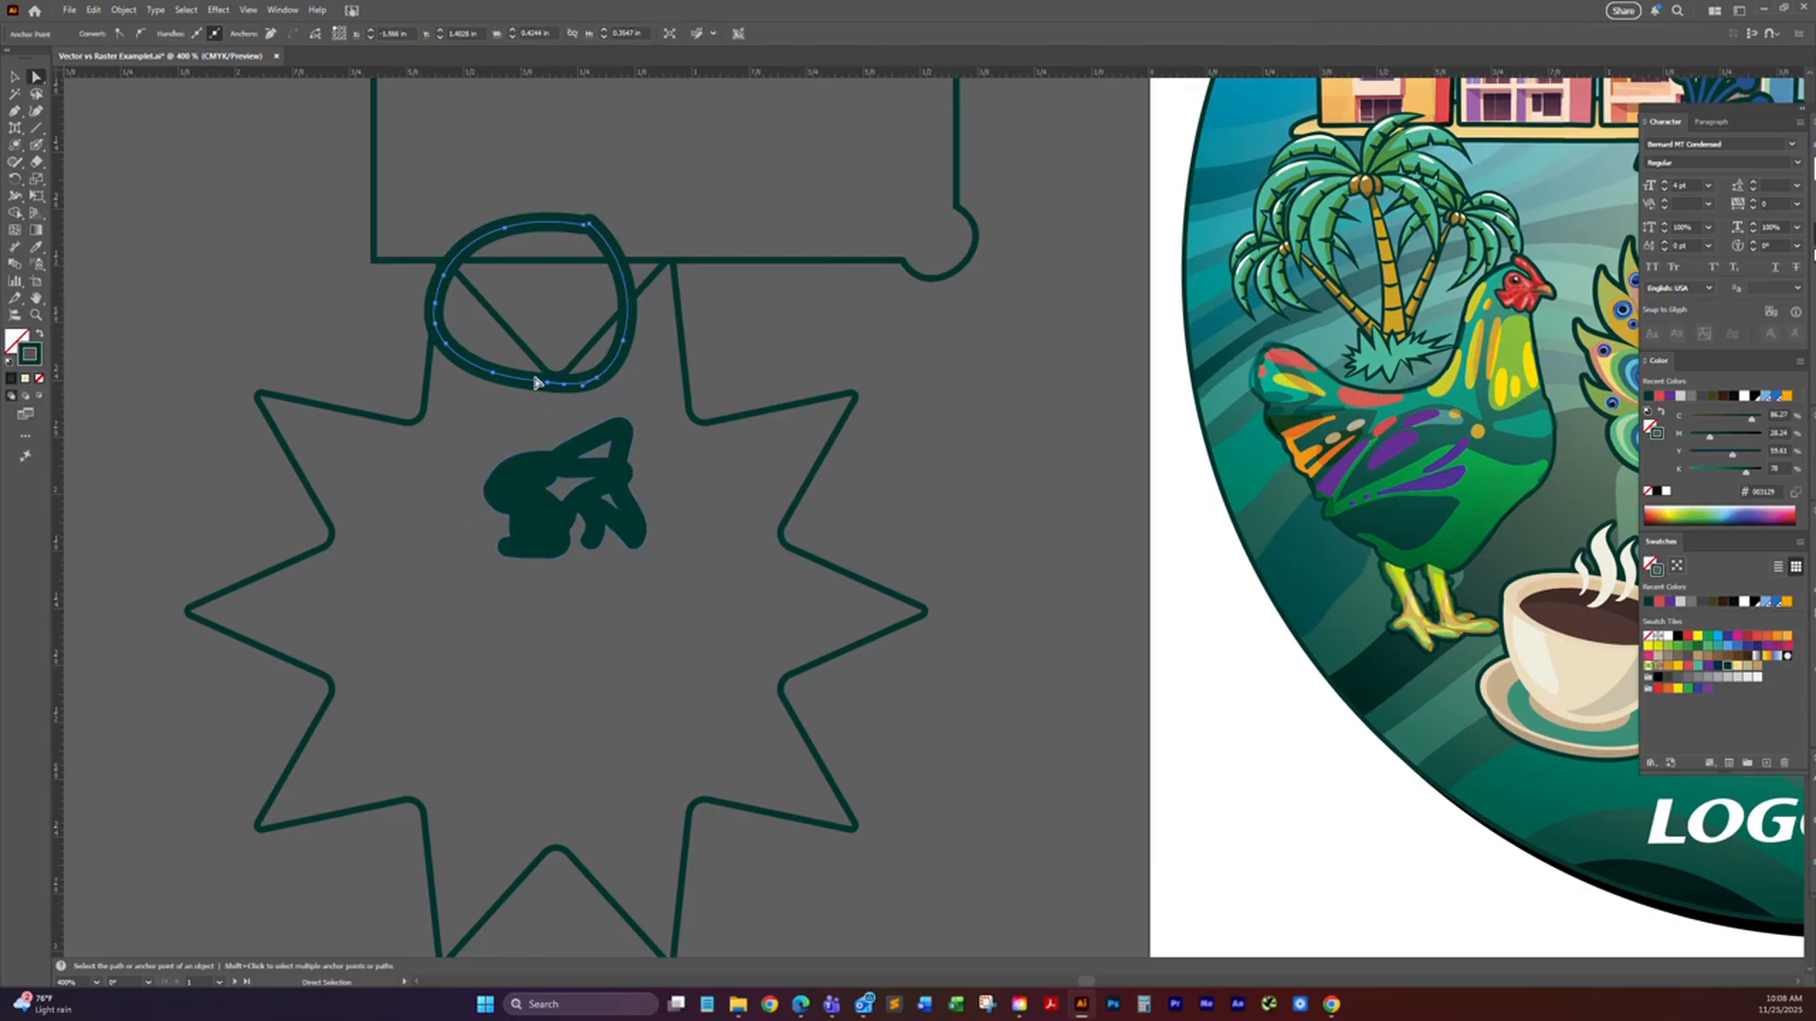
Step: Shift the blob-brush scribble slightly to the left inside the star, and directly select the painted loop for comparison
click(516, 474)
mouse_move(515, 474)
mouse_down()
mouse_move(503, 460)
mouse_move(487, 474)
mouse_up()
click(530, 470)
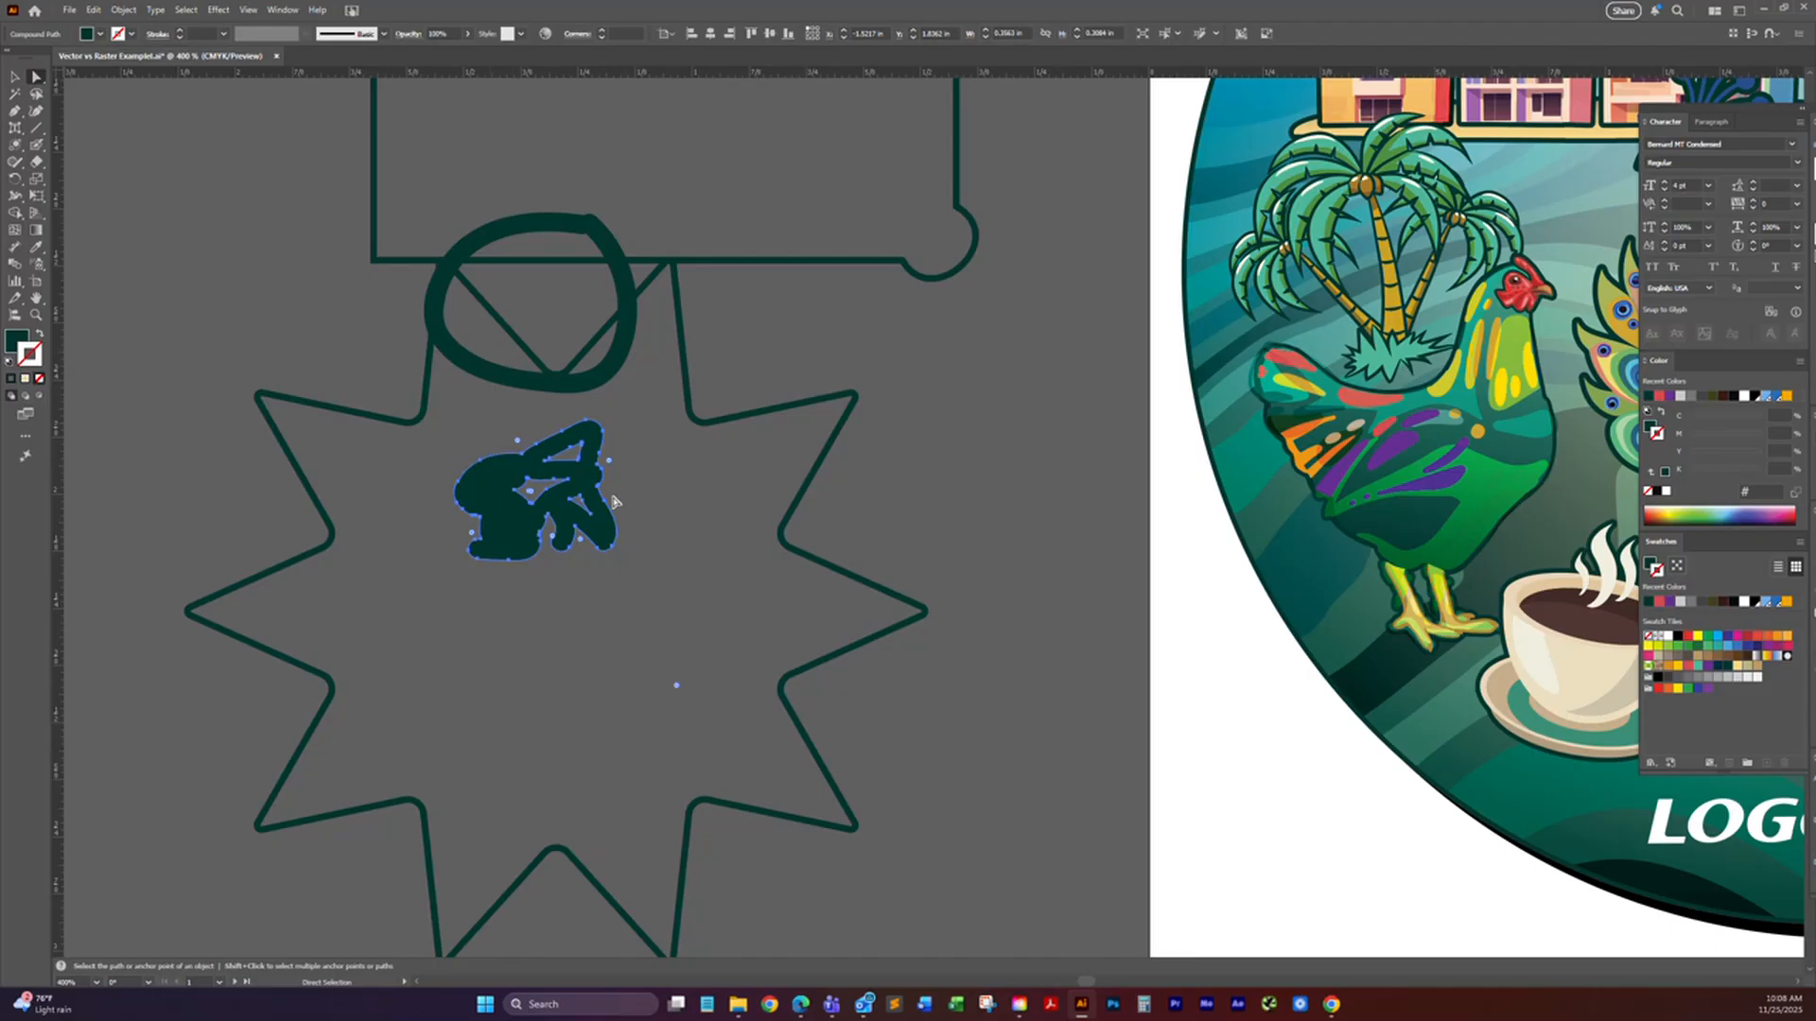
click(484, 375)
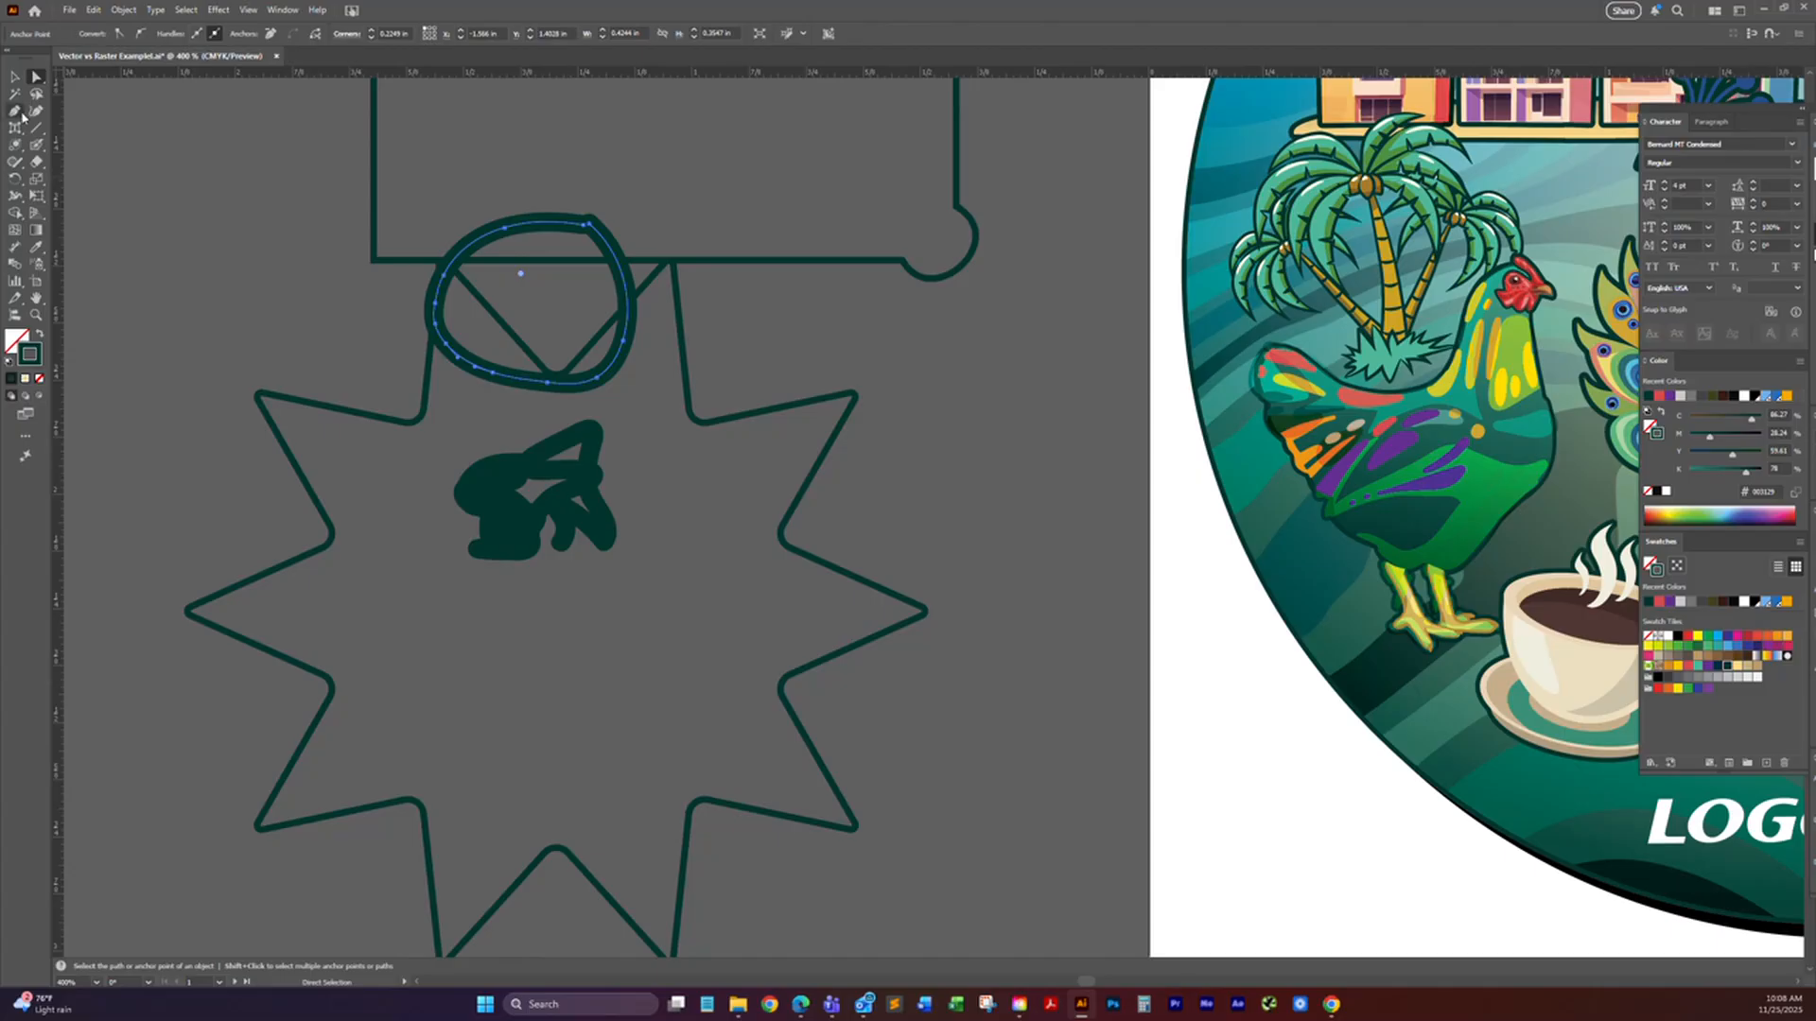
Step: Select all the practice shapes beside the artwork and delete them
click(14, 77)
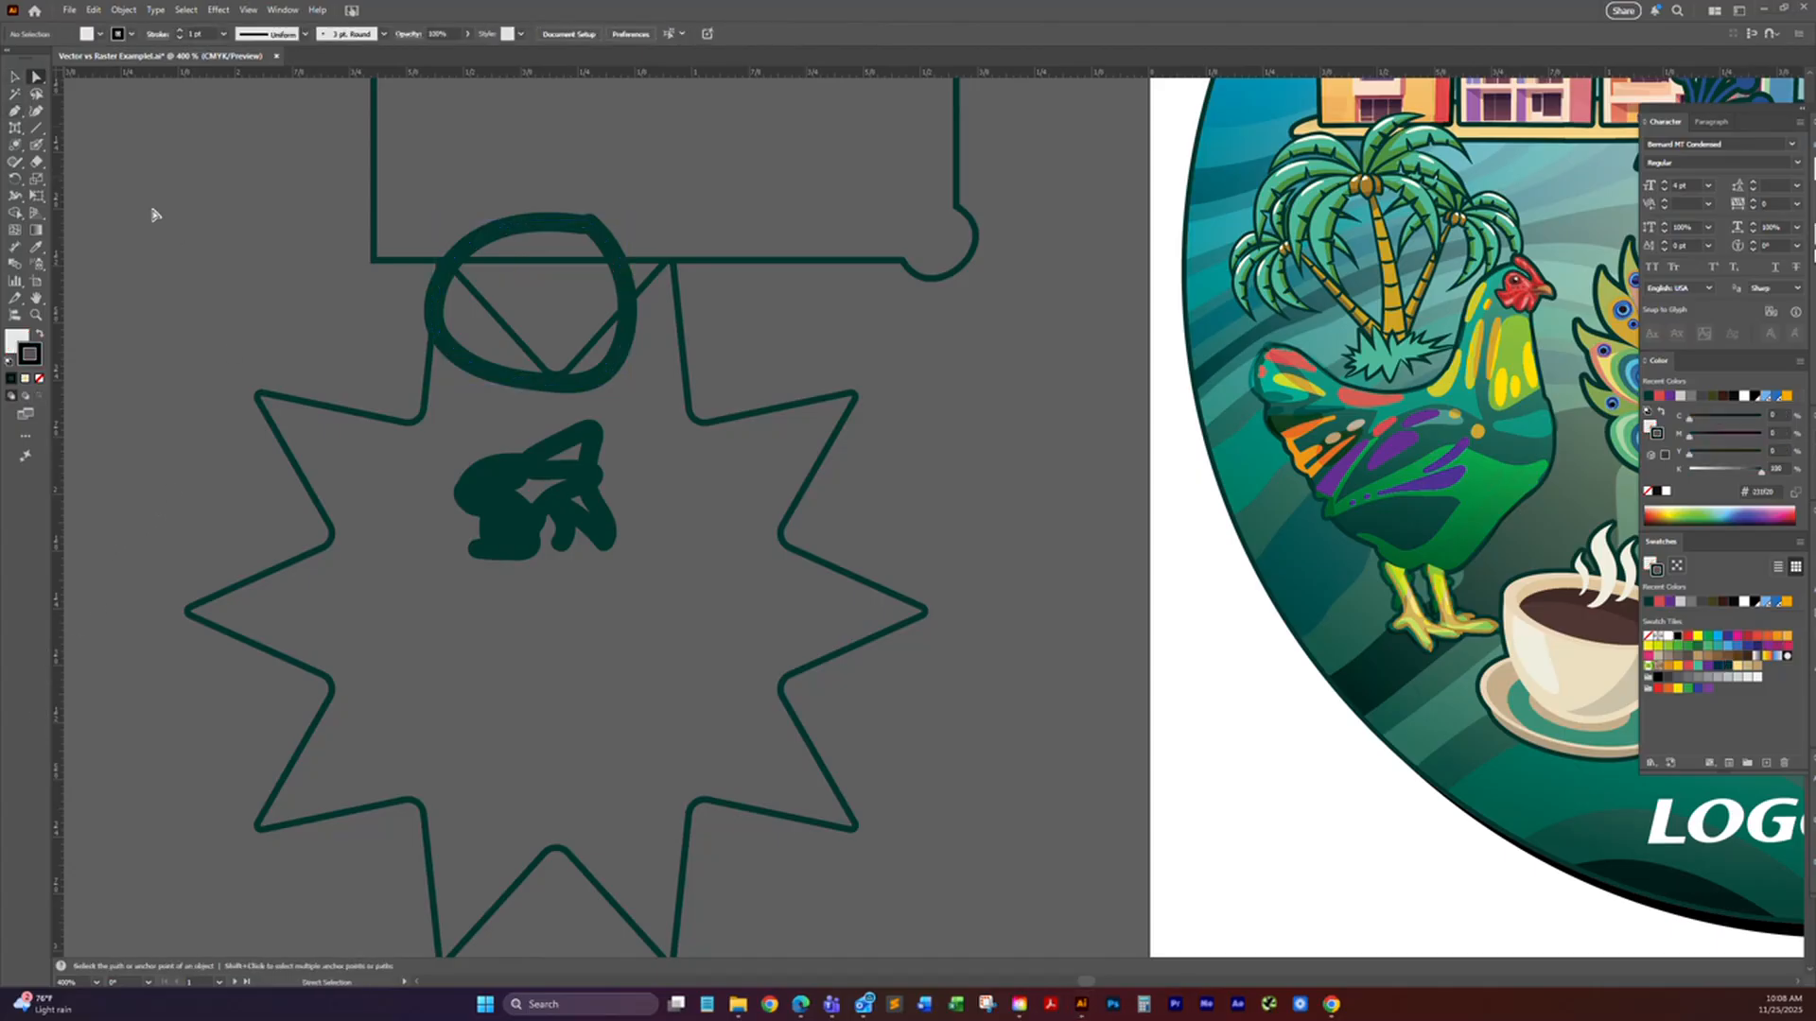
click(14, 76)
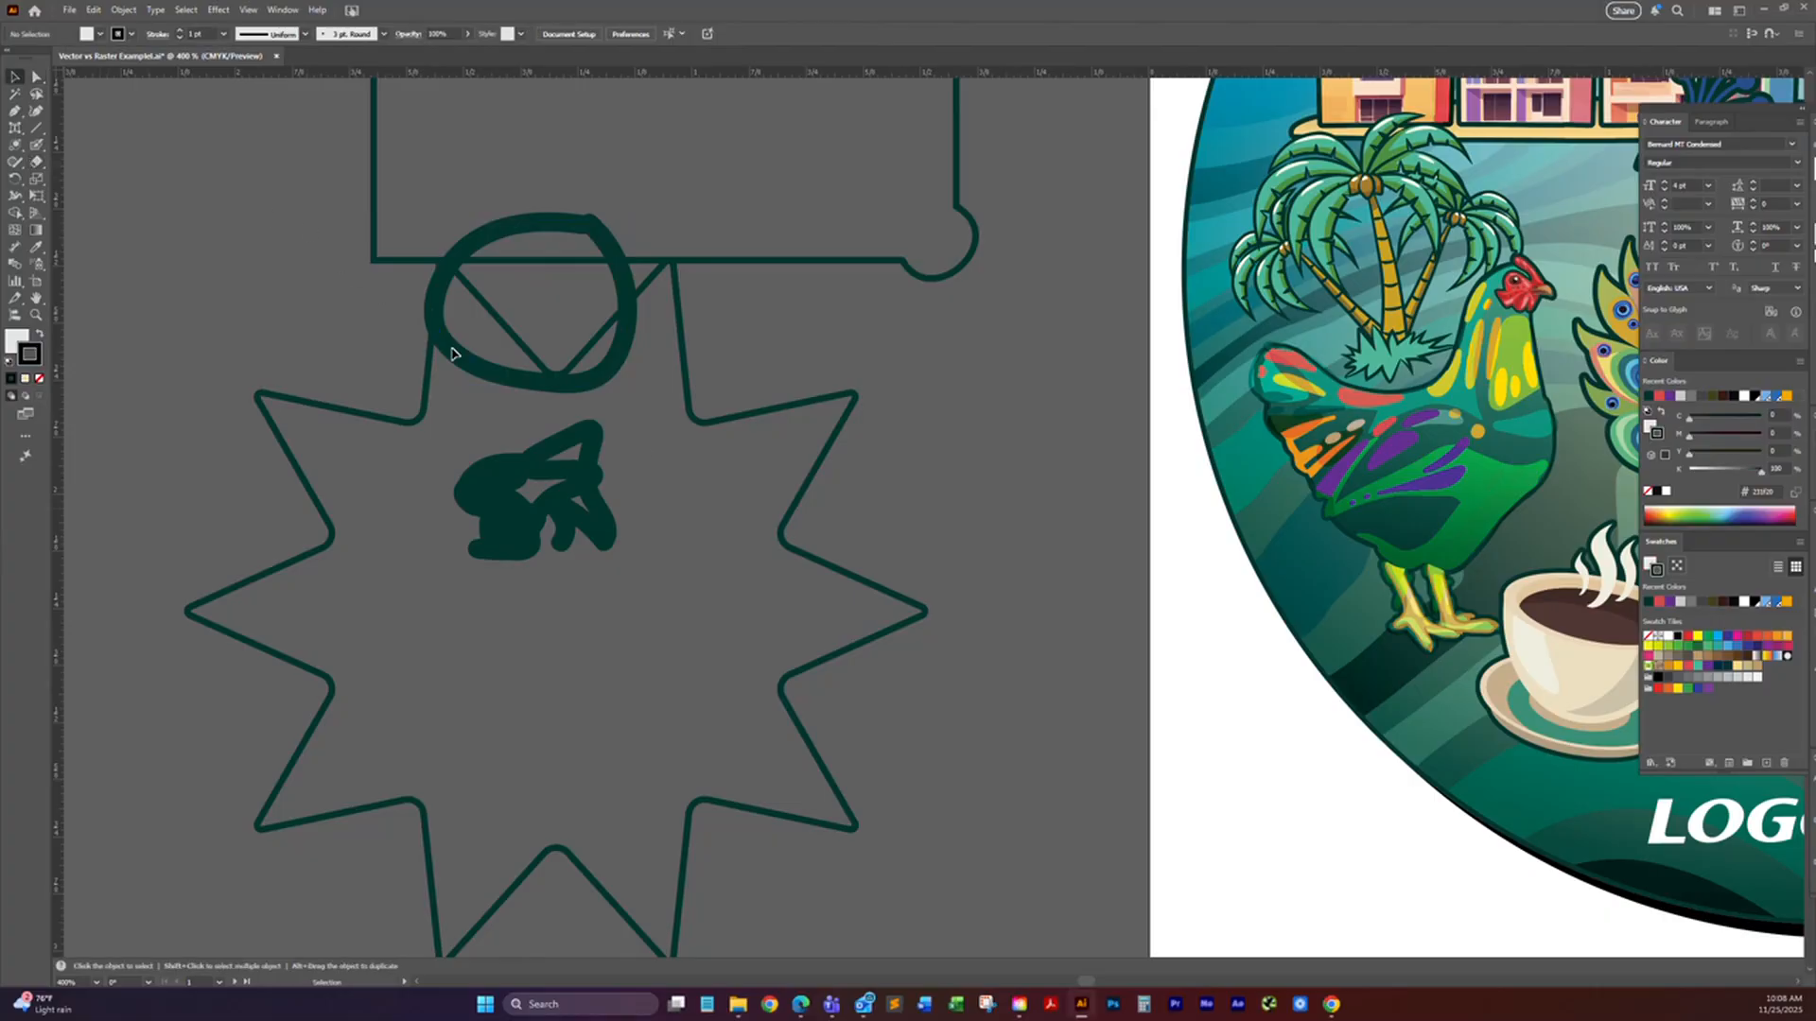
key(ctrl+a)
key(Delete)
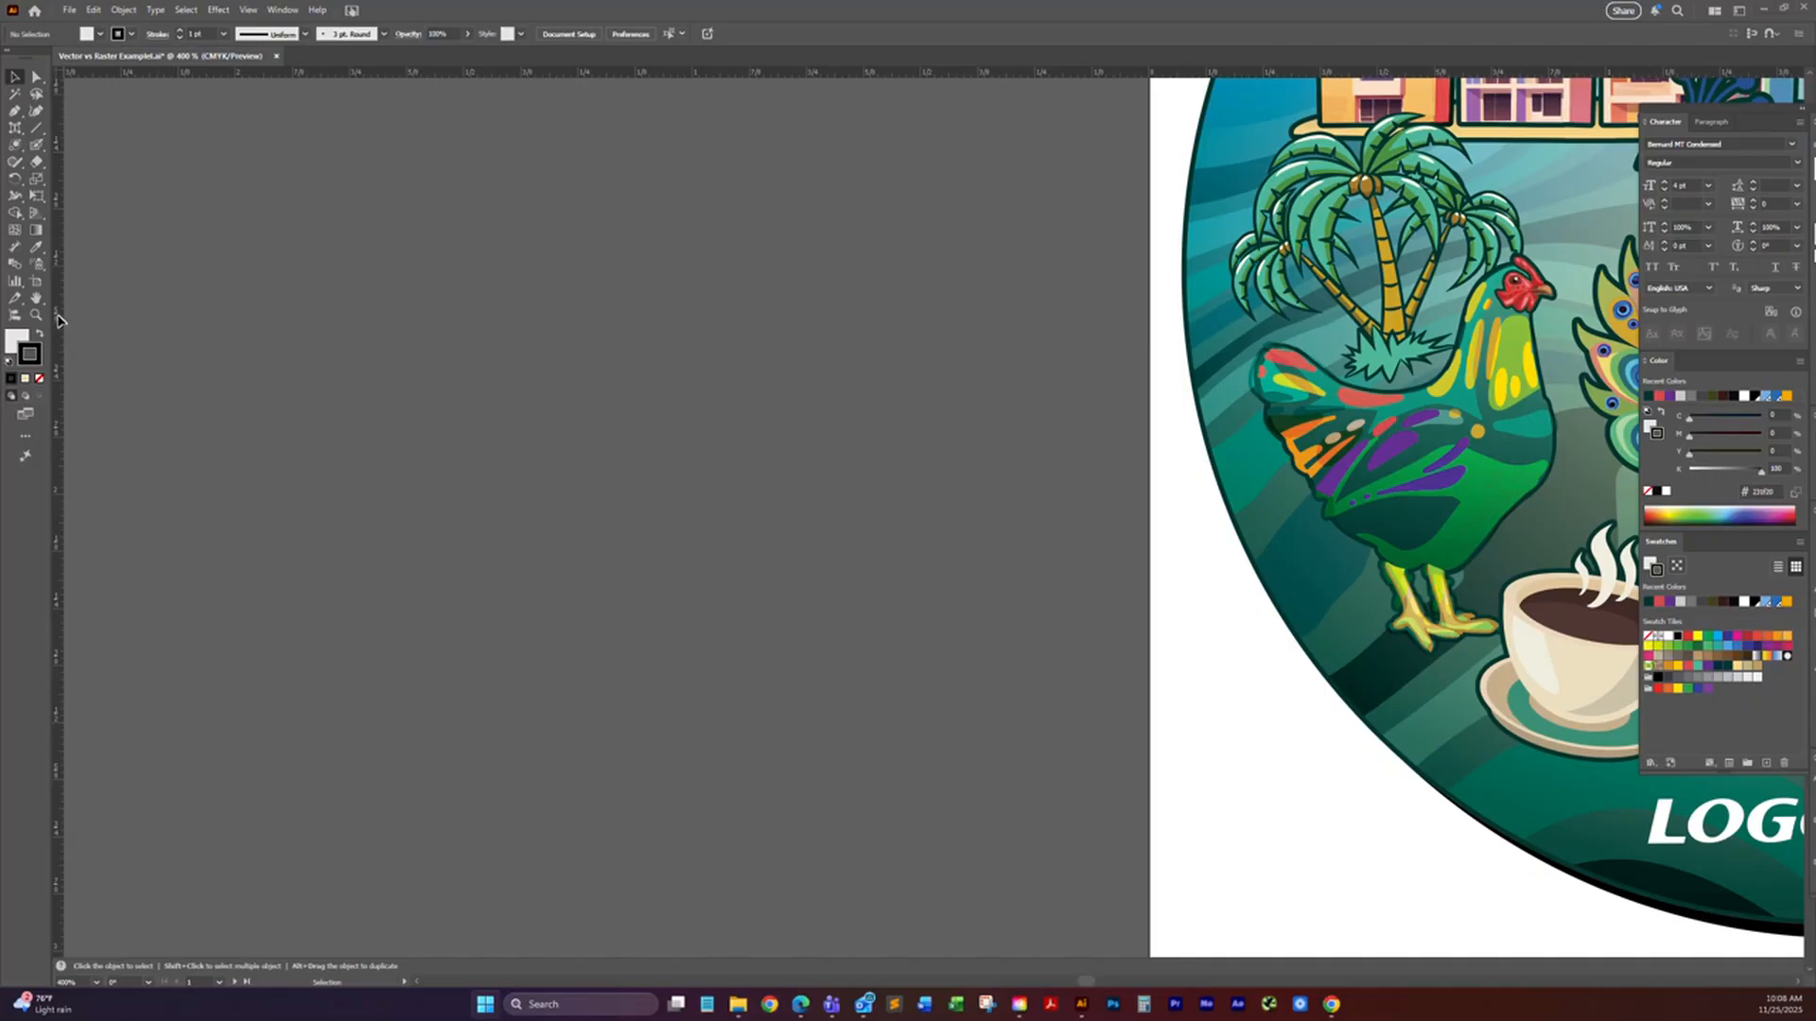
Step: Draw an ellipse and a larger rectangle beside the artwork with the Shaper tool, and try sketching a rough five-pointed star above them
scroll(728, 379, down, 1)
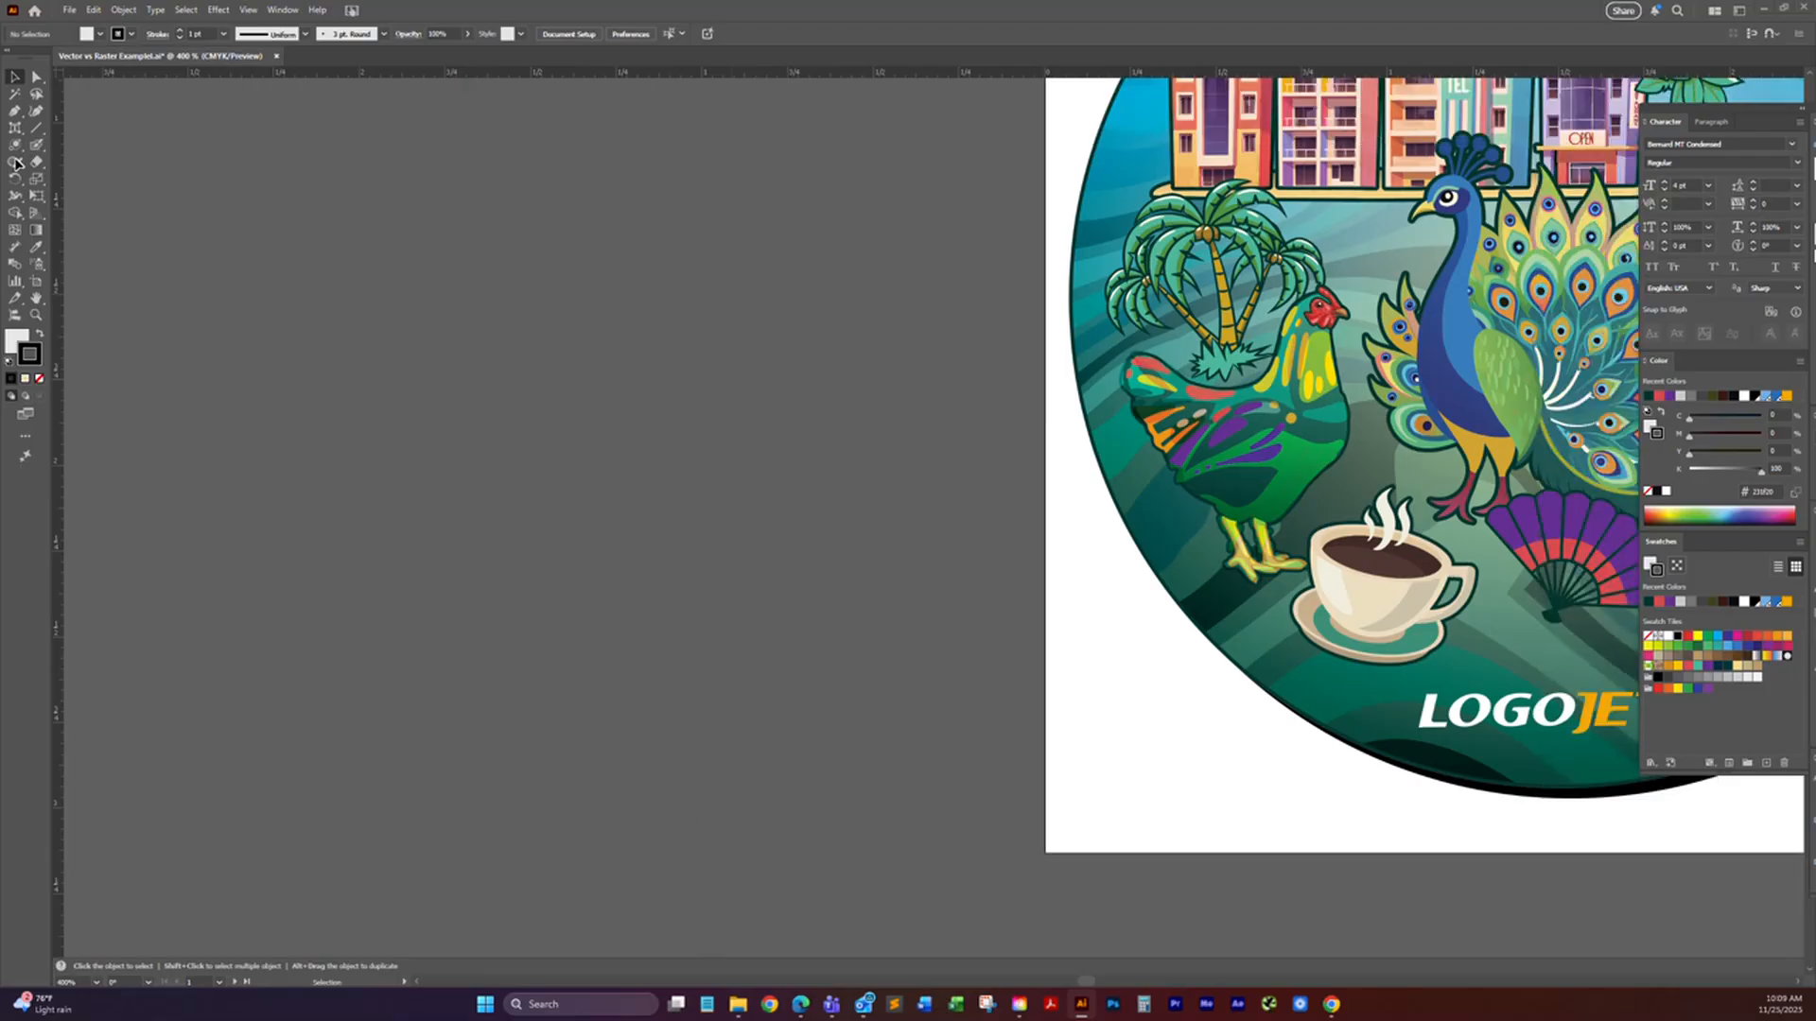
click(16, 163)
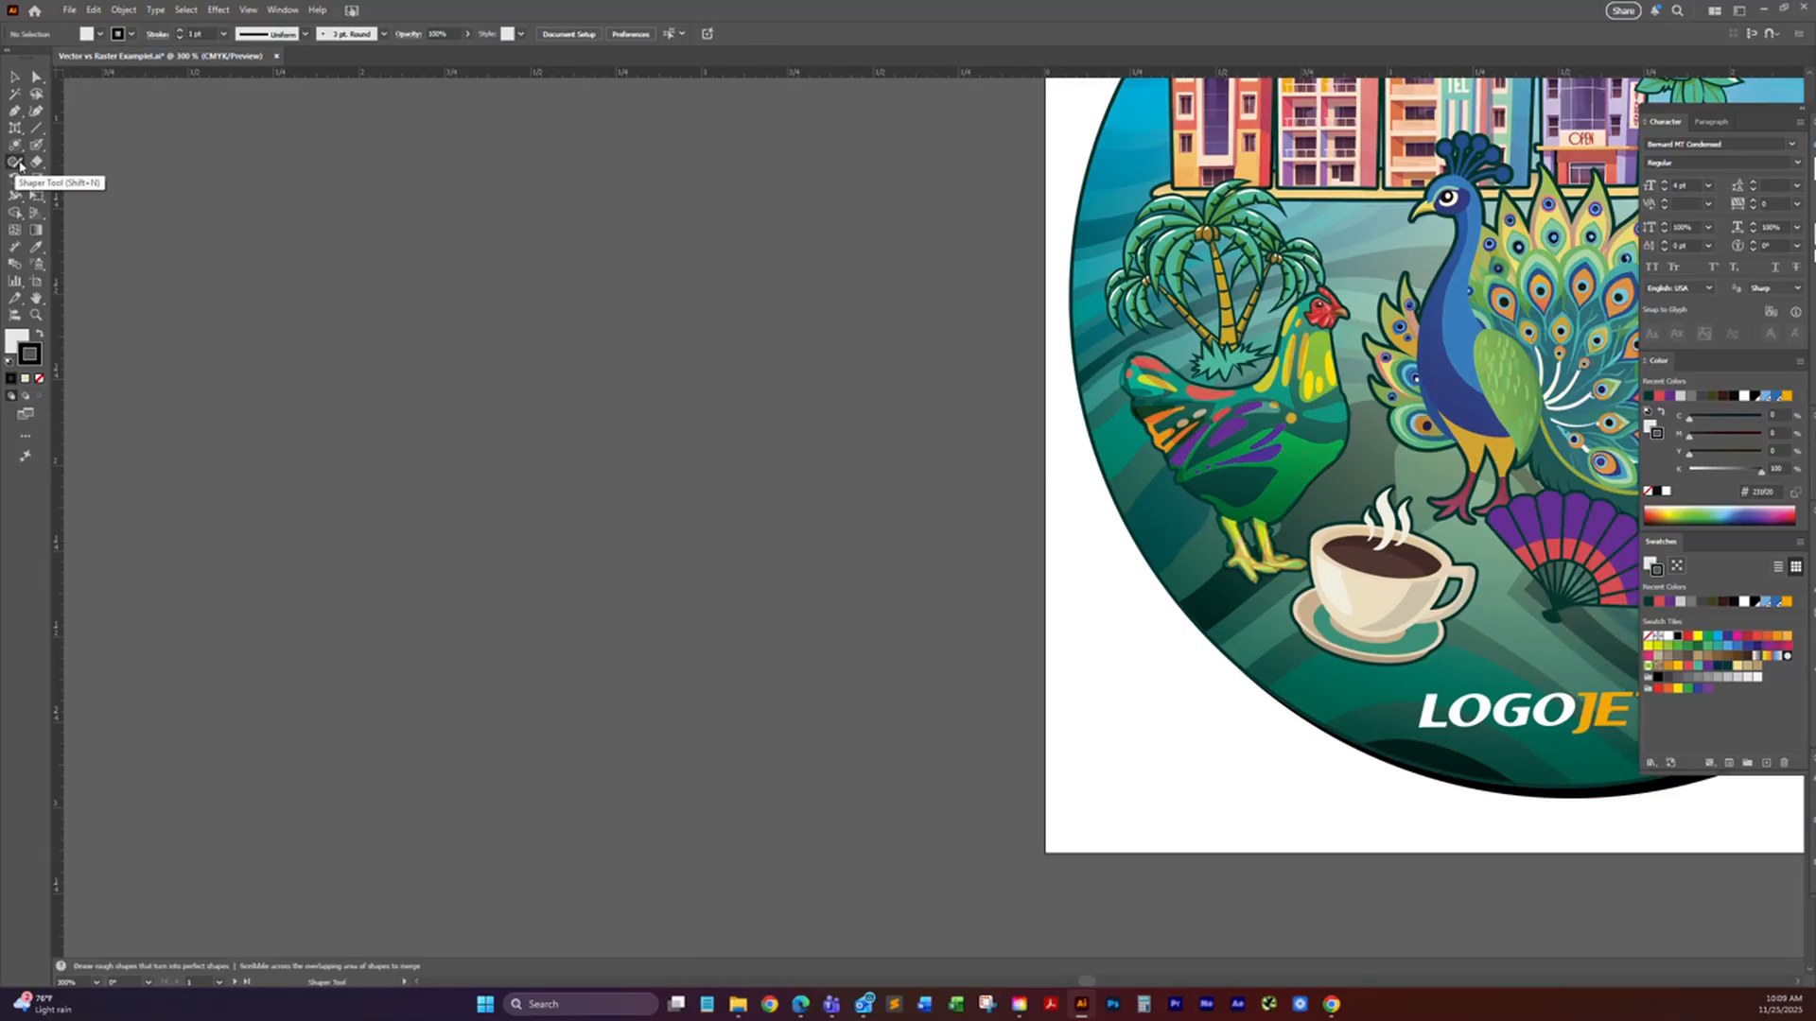
drag(19, 146, 49, 147)
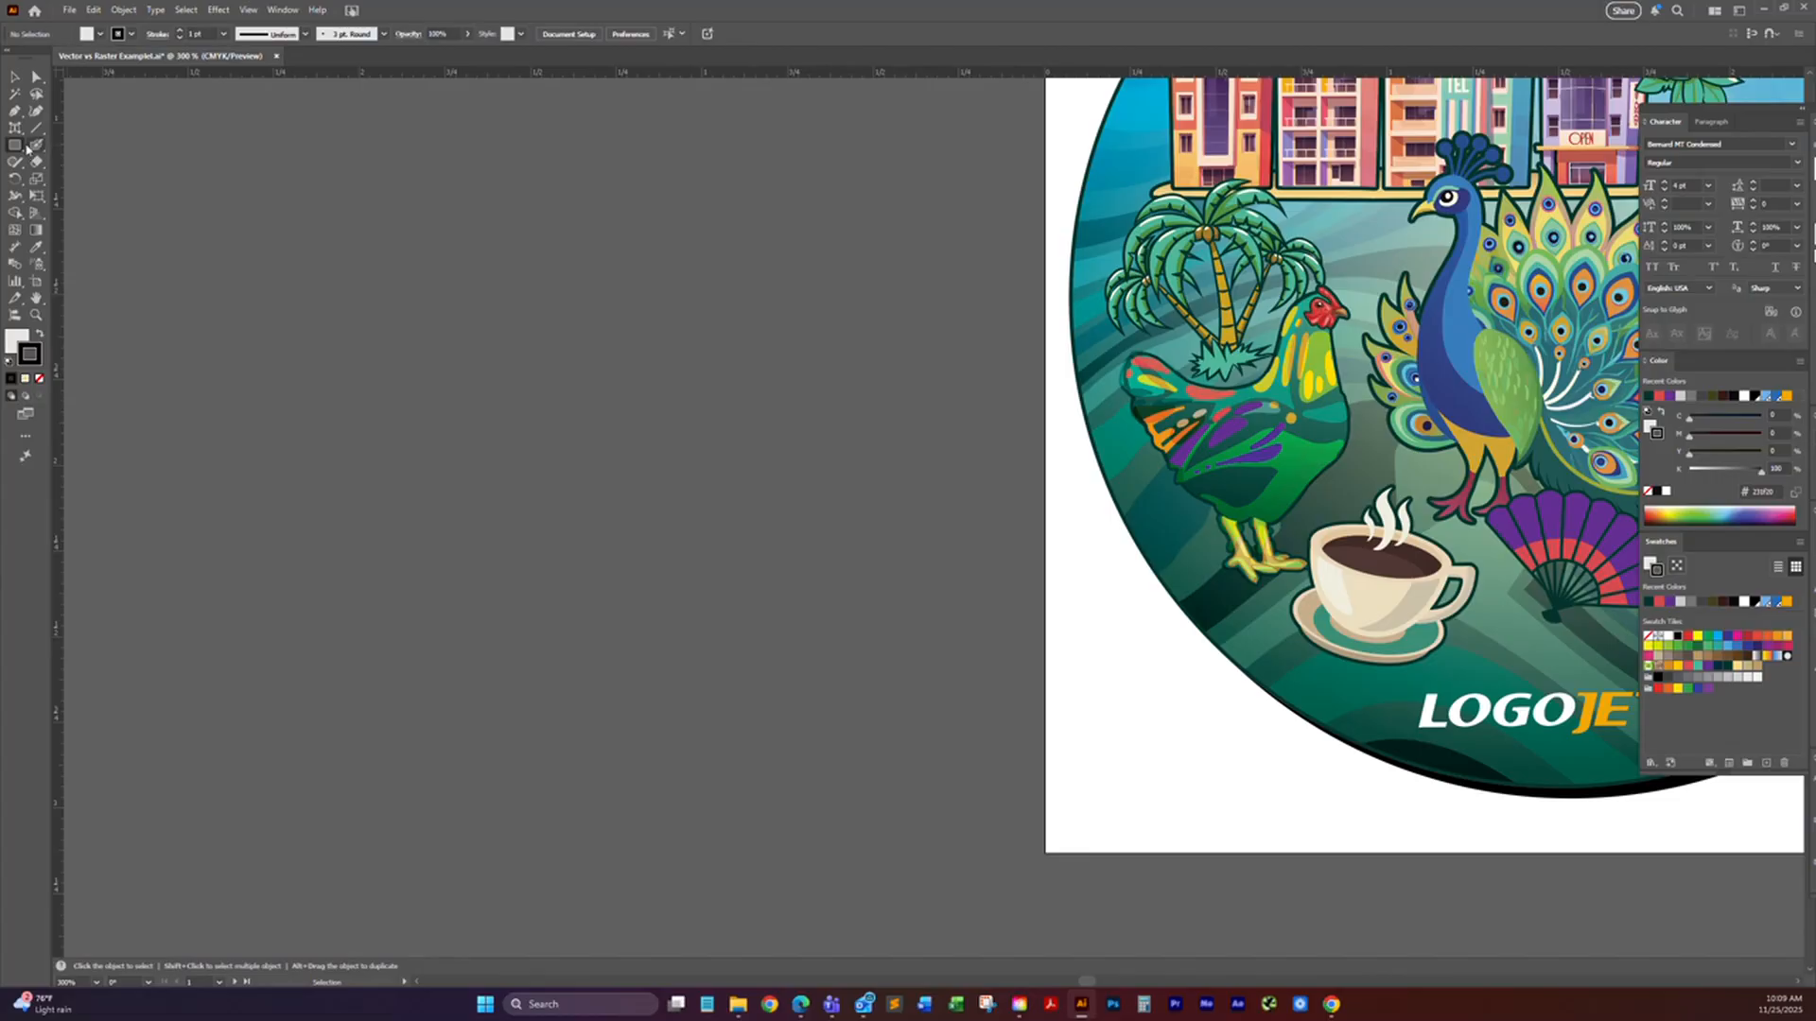
click(14, 161)
mouse_move(420, 222)
mouse_down()
mouse_move(352, 299)
mouse_move(435, 390)
mouse_move(576, 361)
mouse_move(519, 252)
mouse_move(404, 228)
mouse_up()
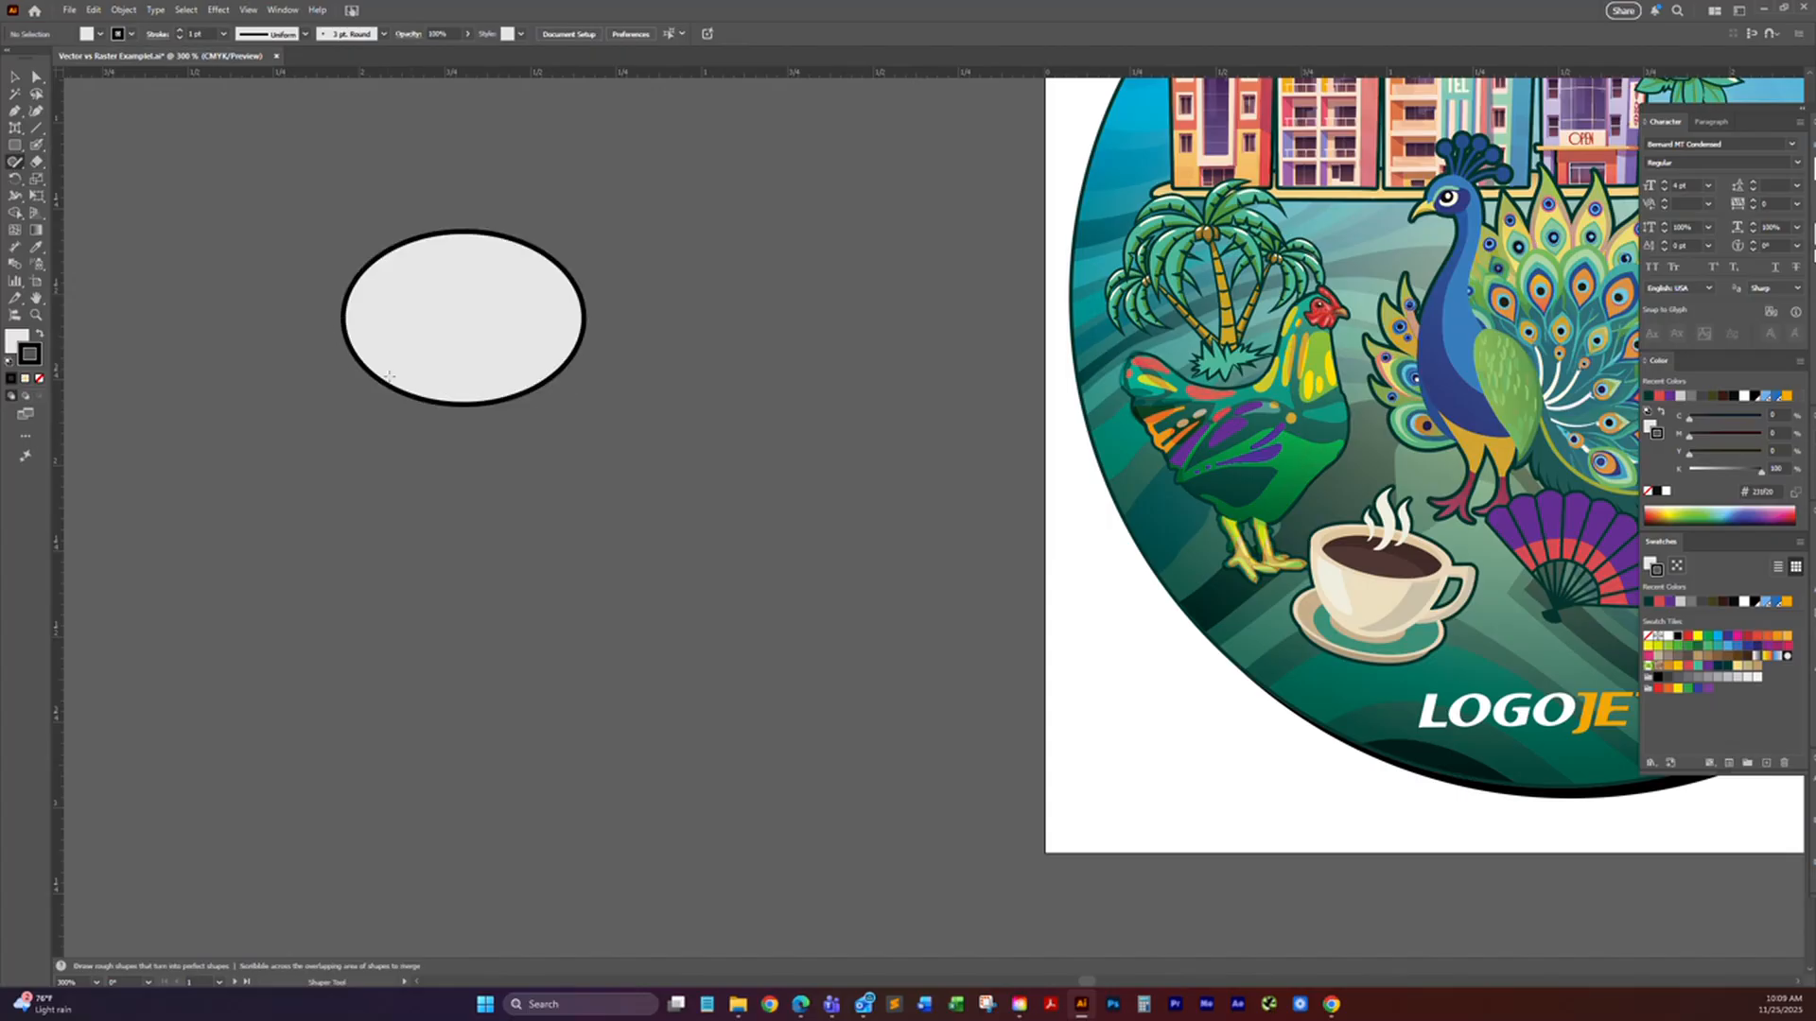
mouse_move(504, 464)
mouse_down()
mouse_move(558, 653)
mouse_move(891, 659)
mouse_move(867, 465)
mouse_move(673, 404)
mouse_up()
drag(501, 413, 505, 450)
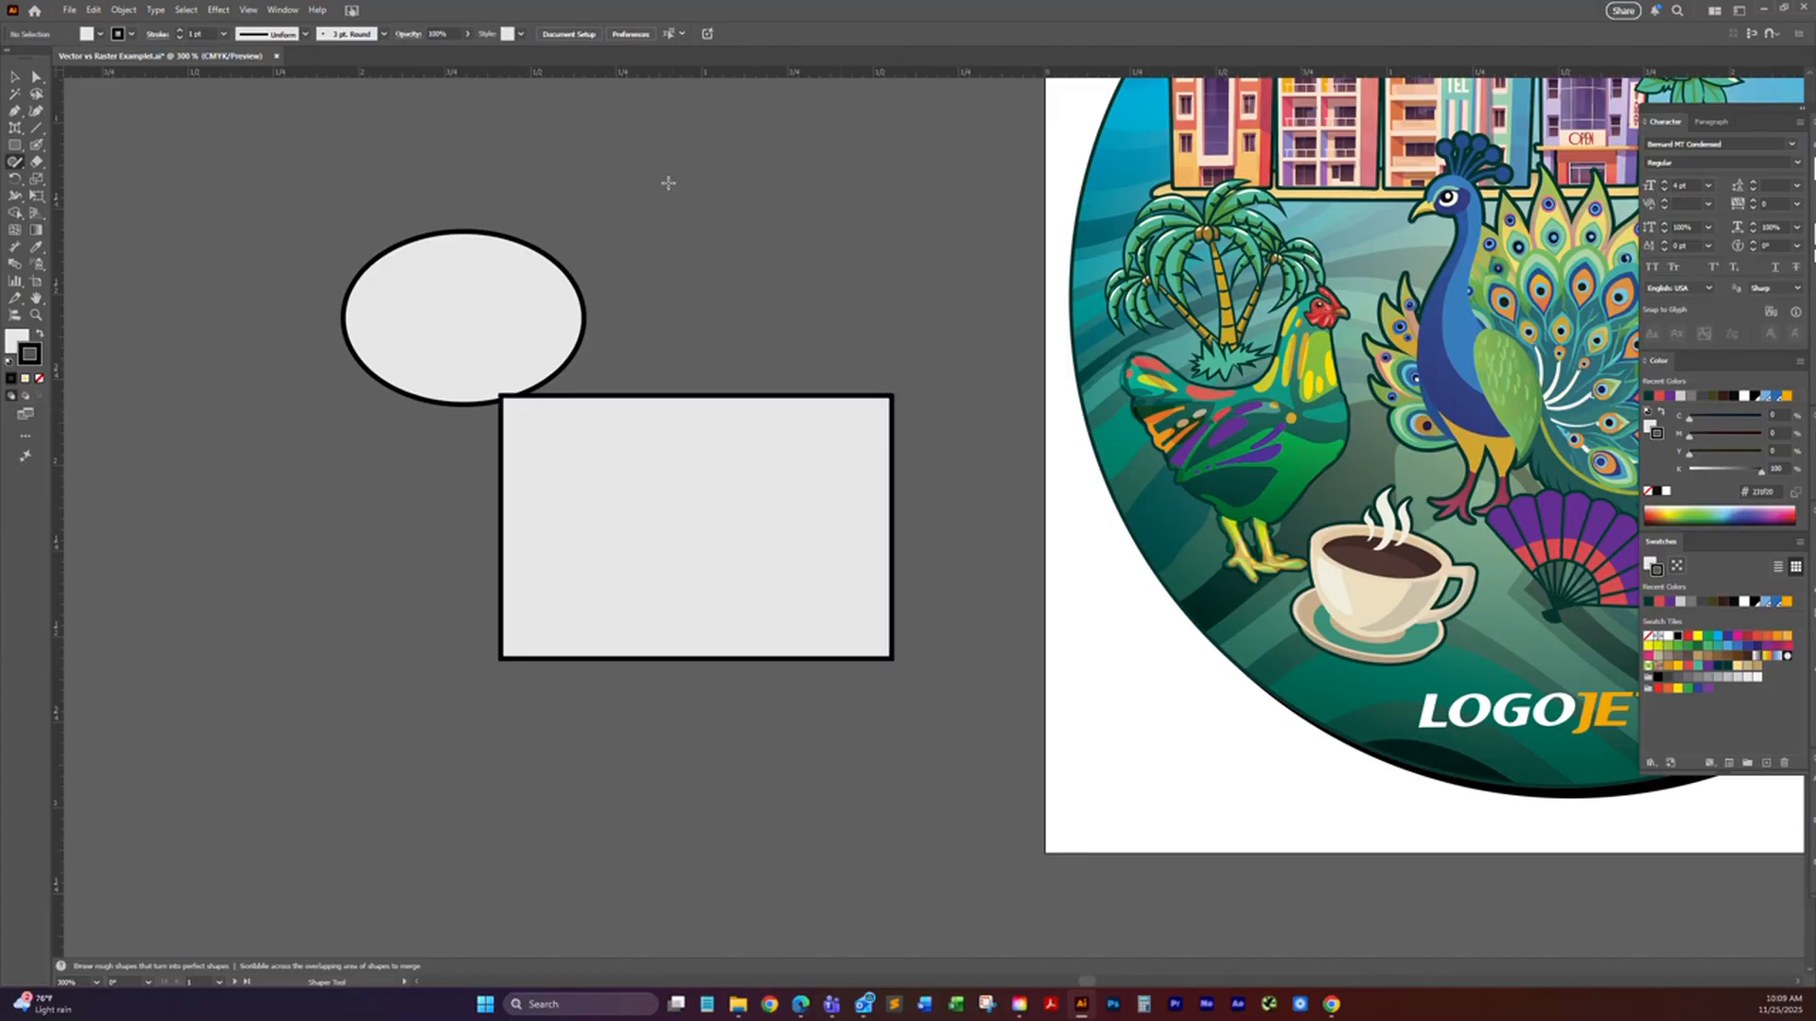
mouse_move(748, 120)
mouse_down()
mouse_move(750, 177)
mouse_move(661, 193)
mouse_move(728, 247)
mouse_move(737, 334)
mouse_move(771, 261)
mouse_move(864, 313)
mouse_move(813, 249)
mouse_move(869, 191)
mouse_move(797, 200)
mouse_move(748, 123)
mouse_up()
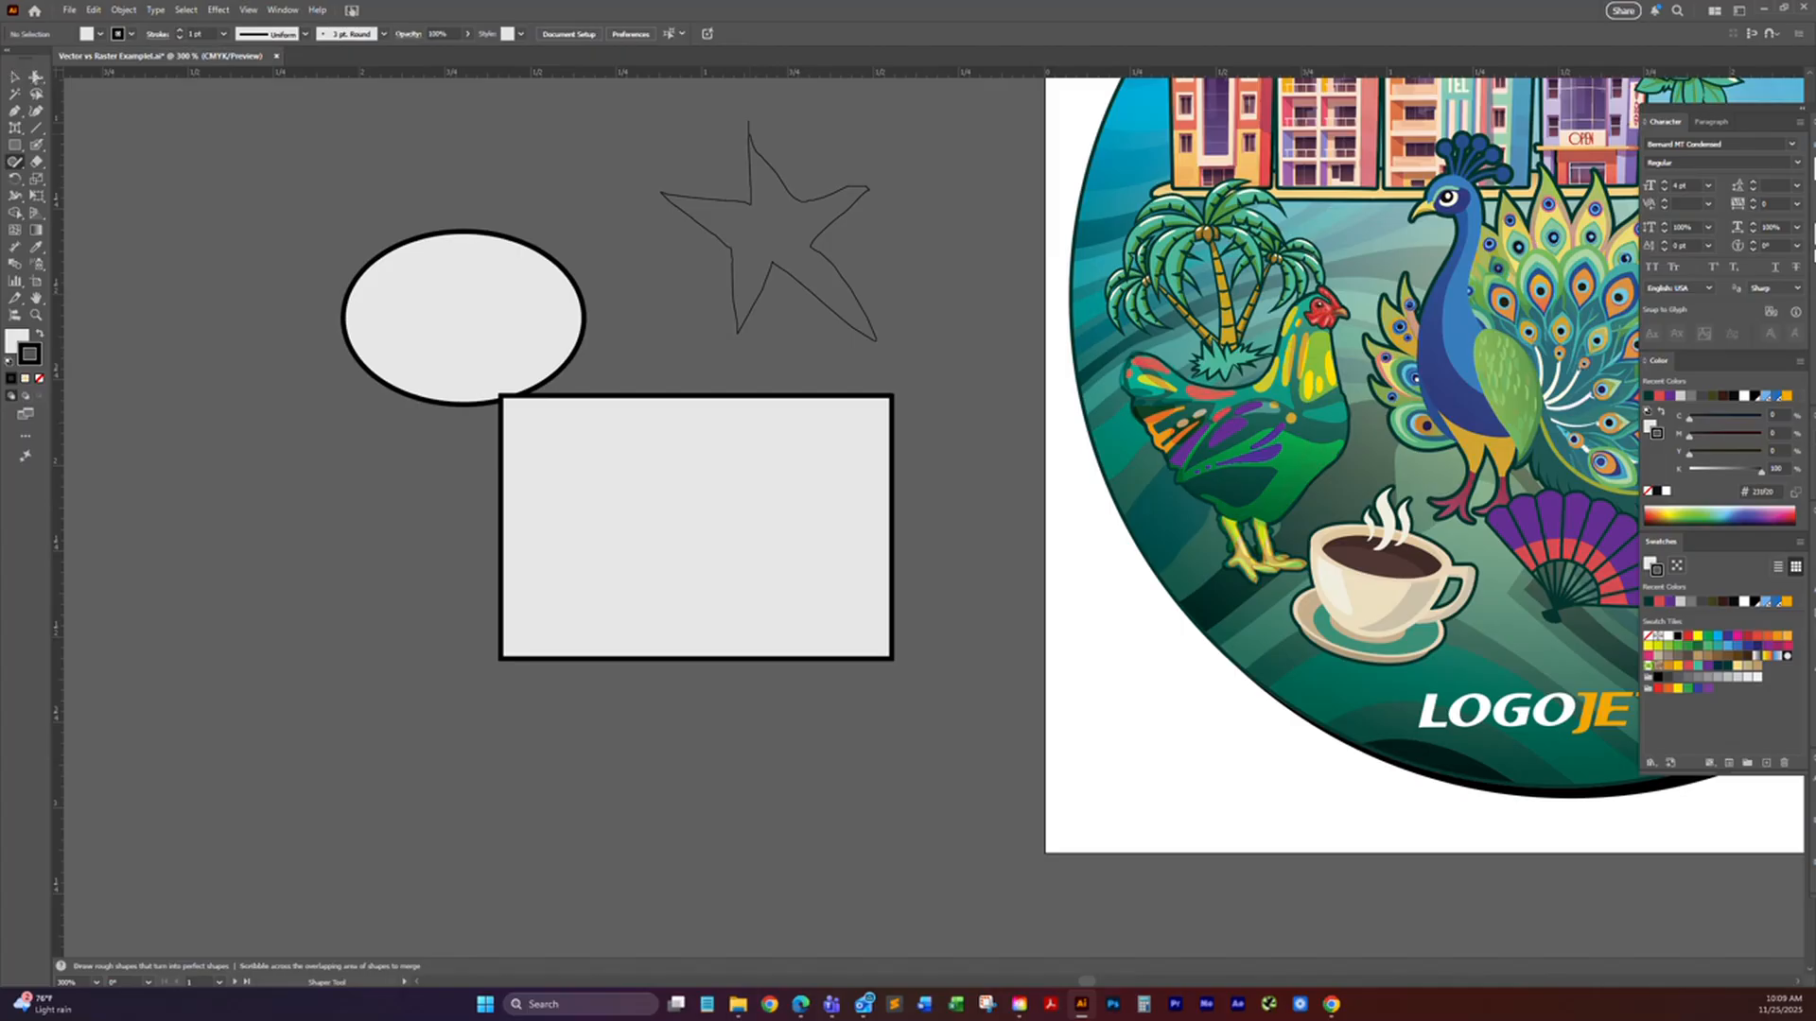
click(35, 78)
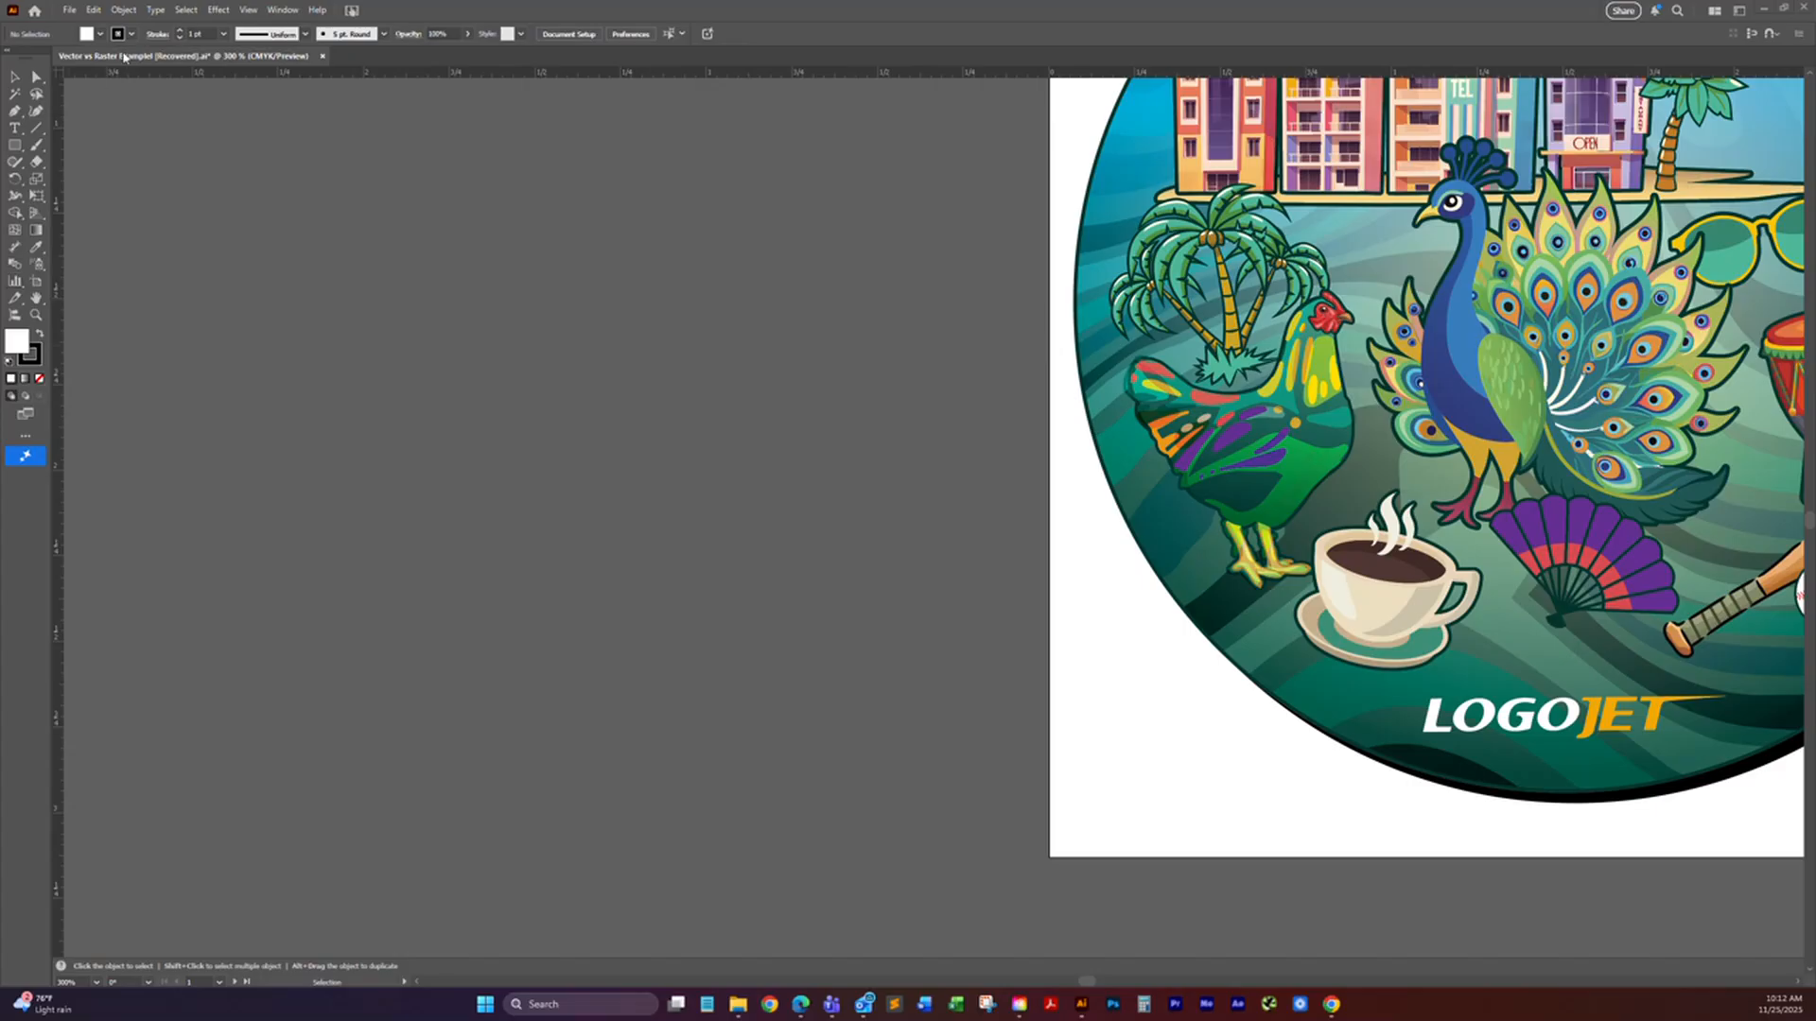
click(38, 164)
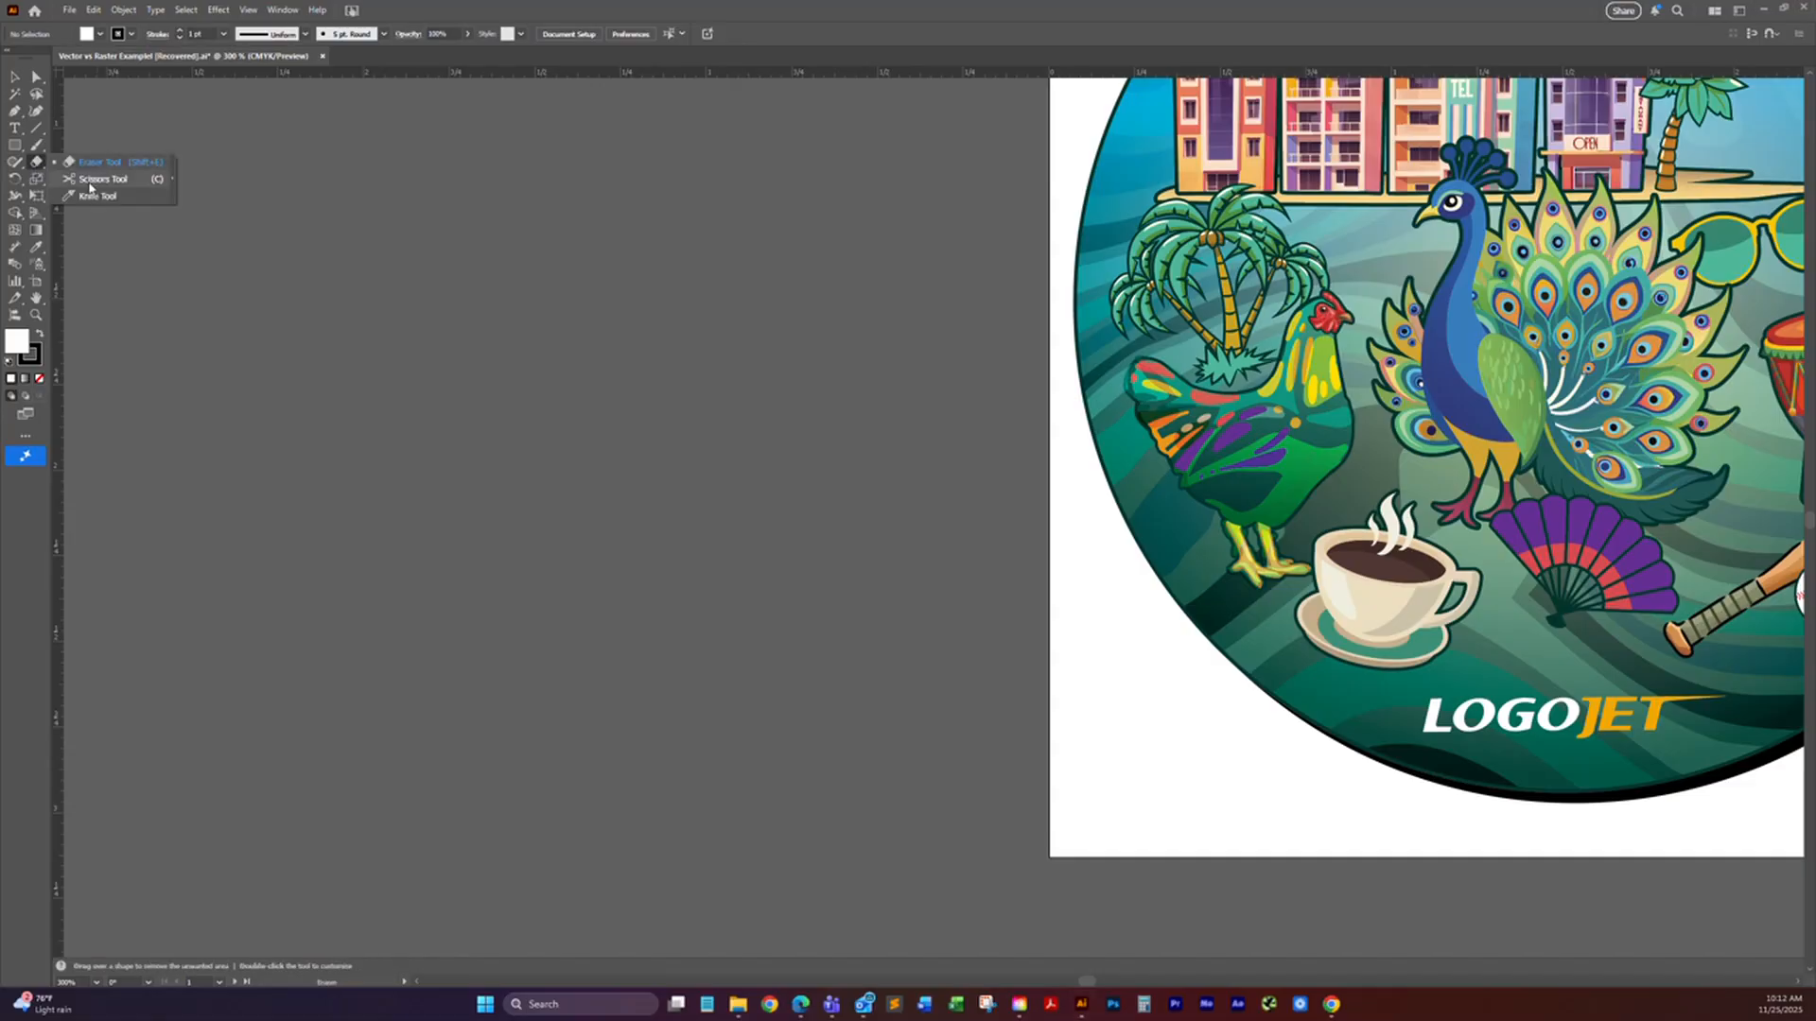
click(409, 251)
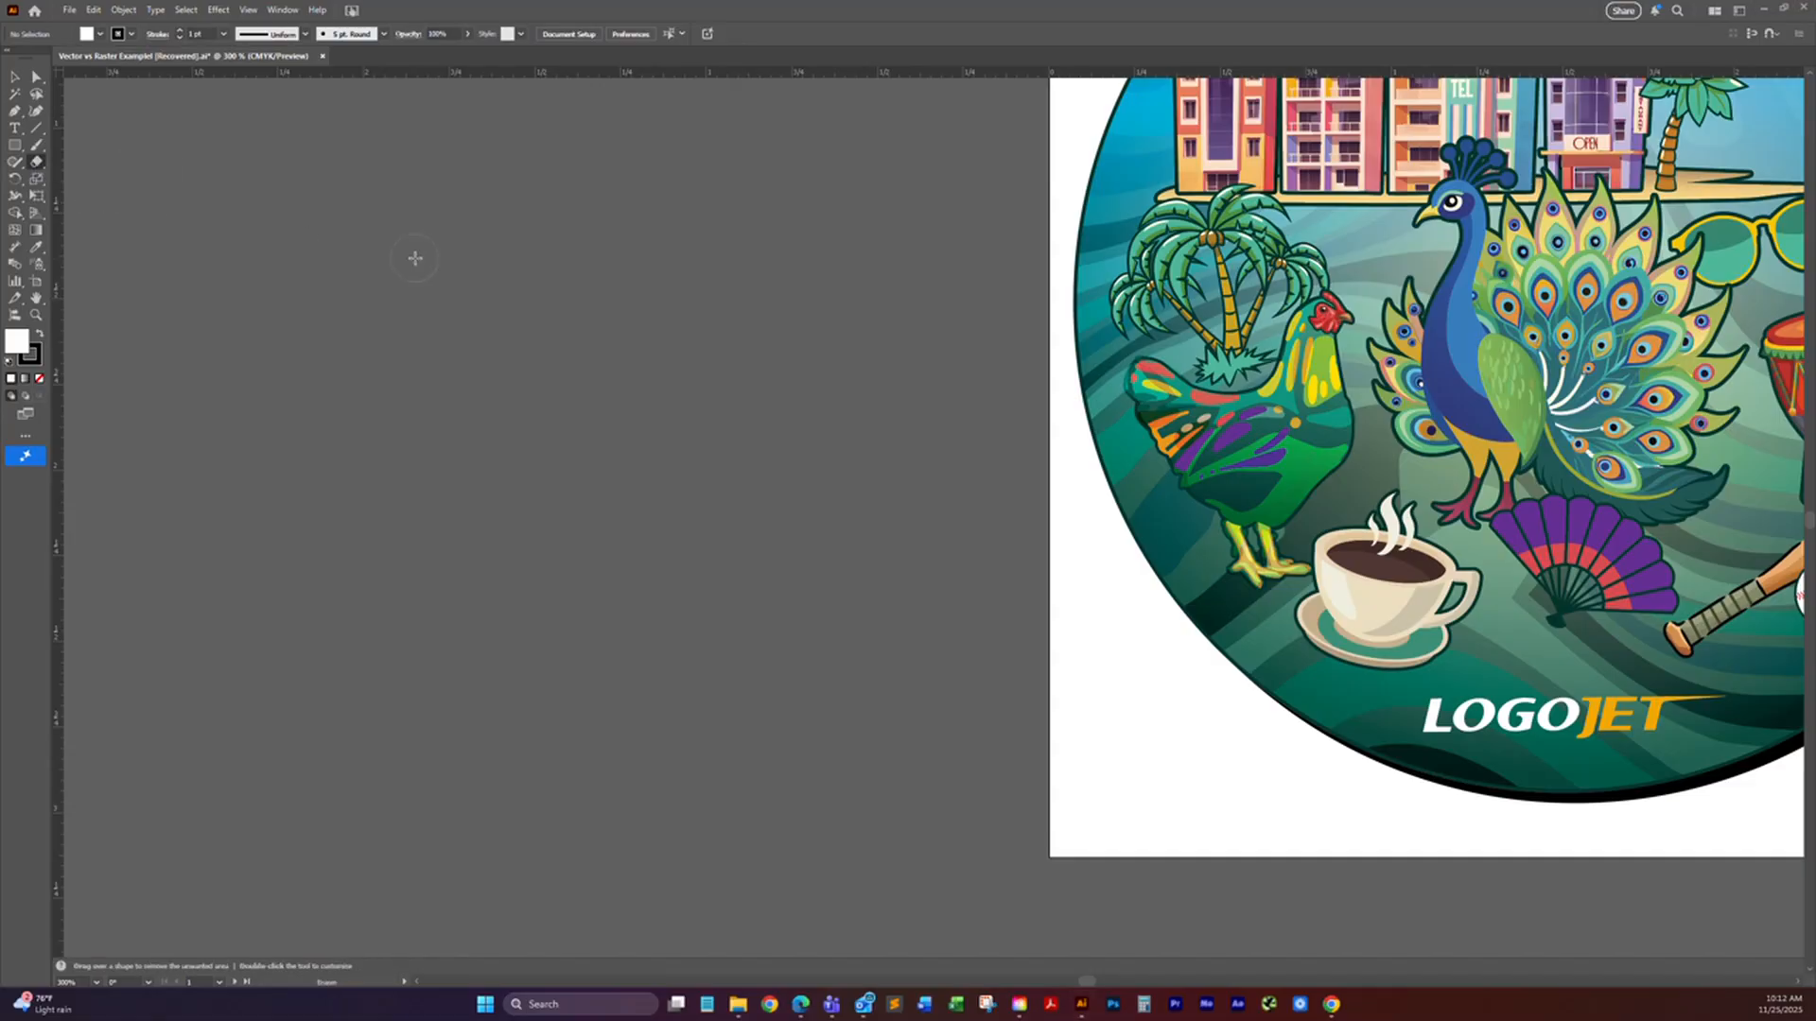
key(v)
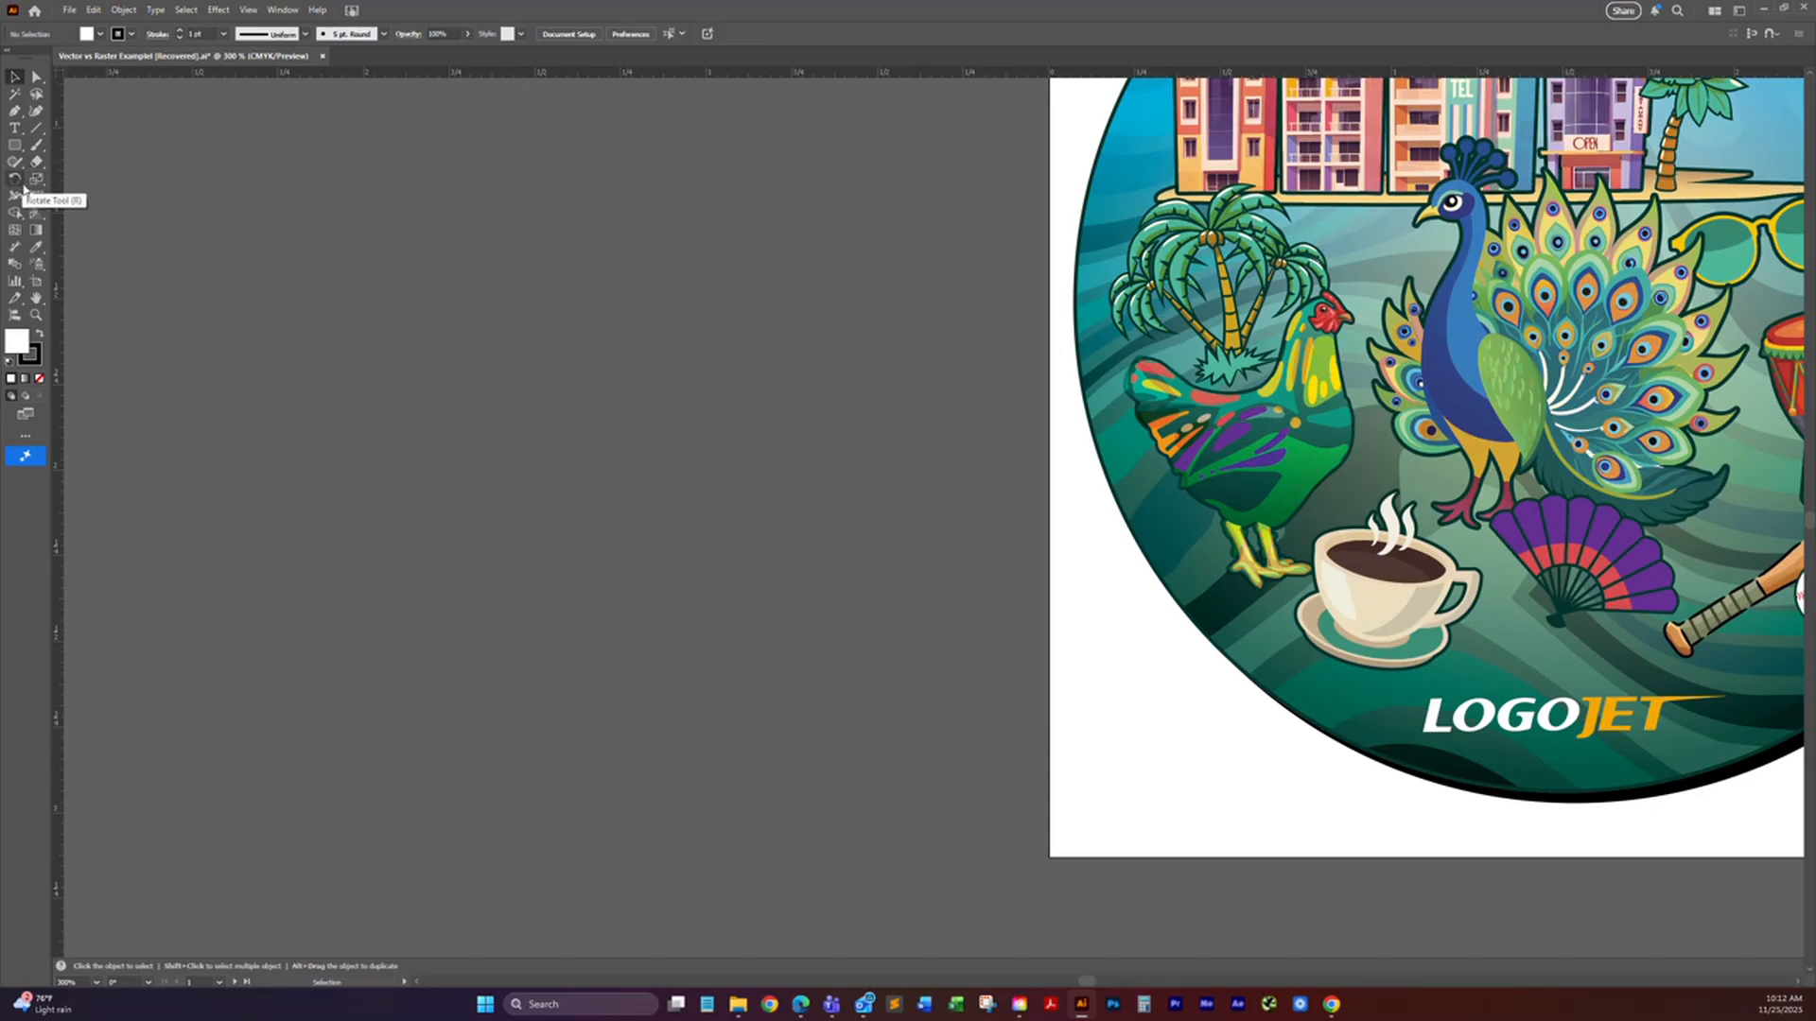
drag(16, 182, 67, 197)
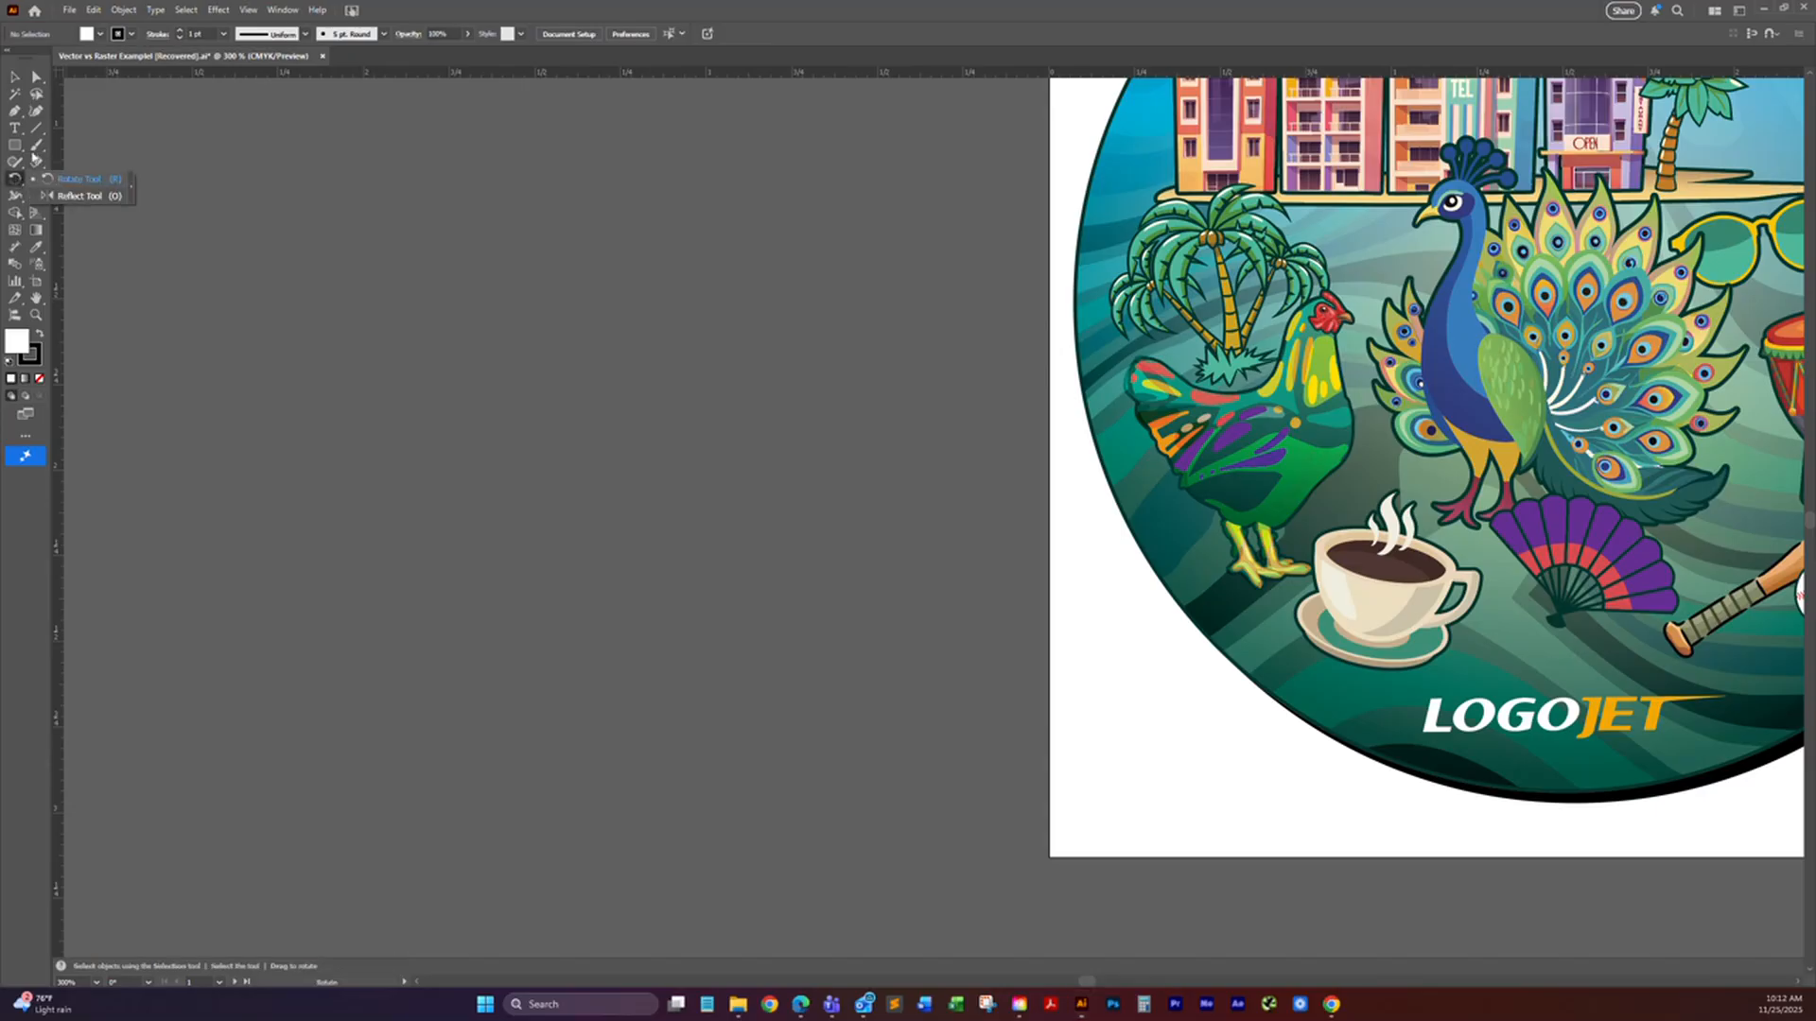
click(14, 77)
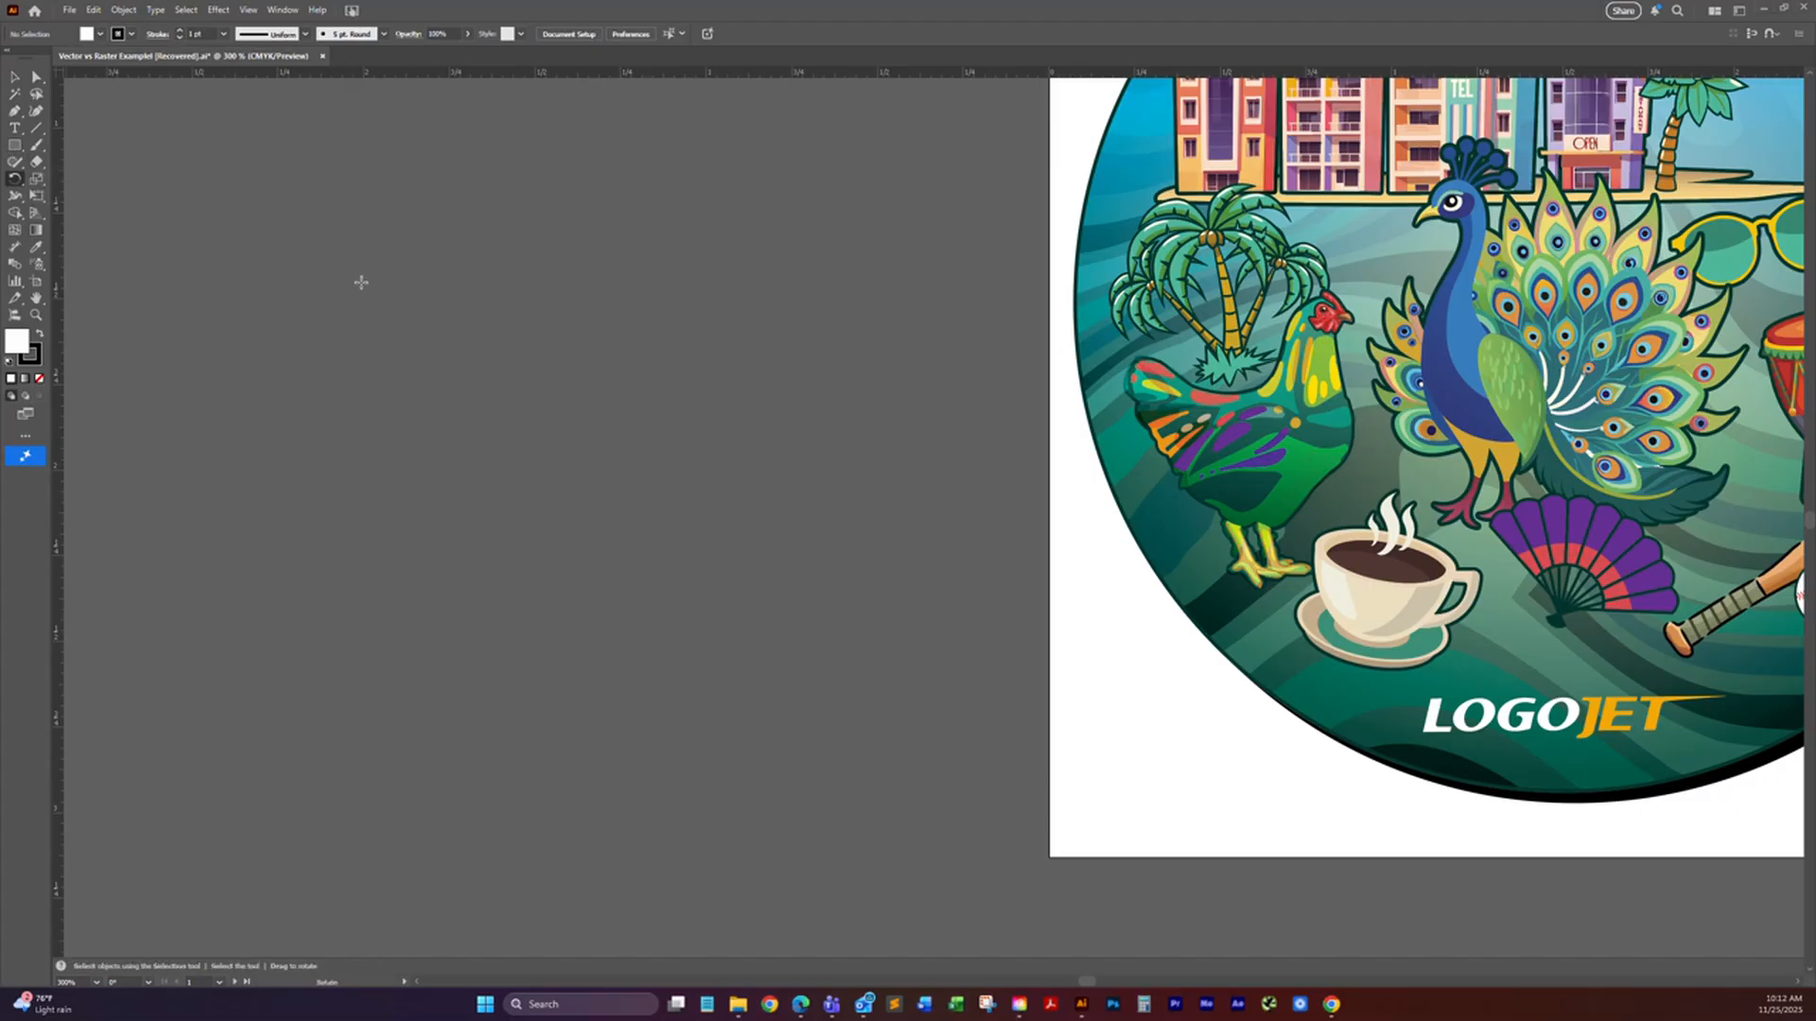
Step: Draw a five-pointed star about 1.32 by 1.26 in with one point facing down, and move it closer to the artwork
click(14, 146)
drag(15, 146, 85, 210)
click(706, 420)
click(872, 545)
key(v)
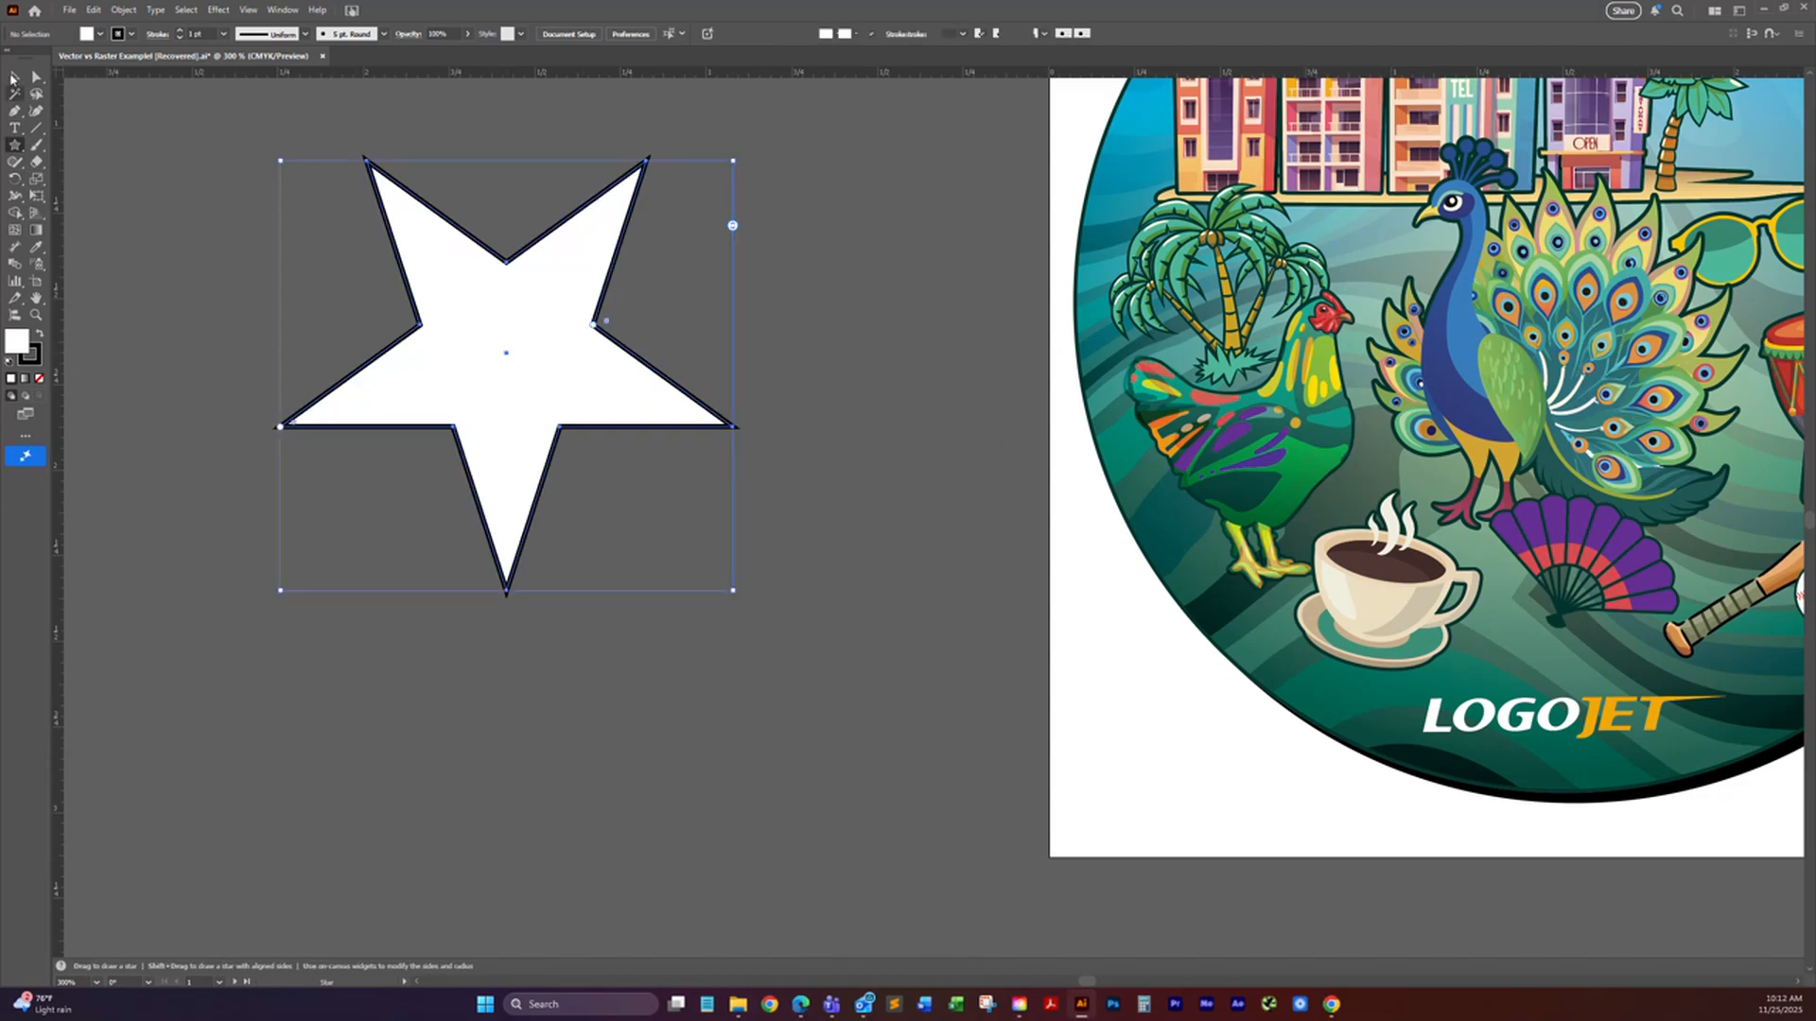
drag(457, 353, 613, 362)
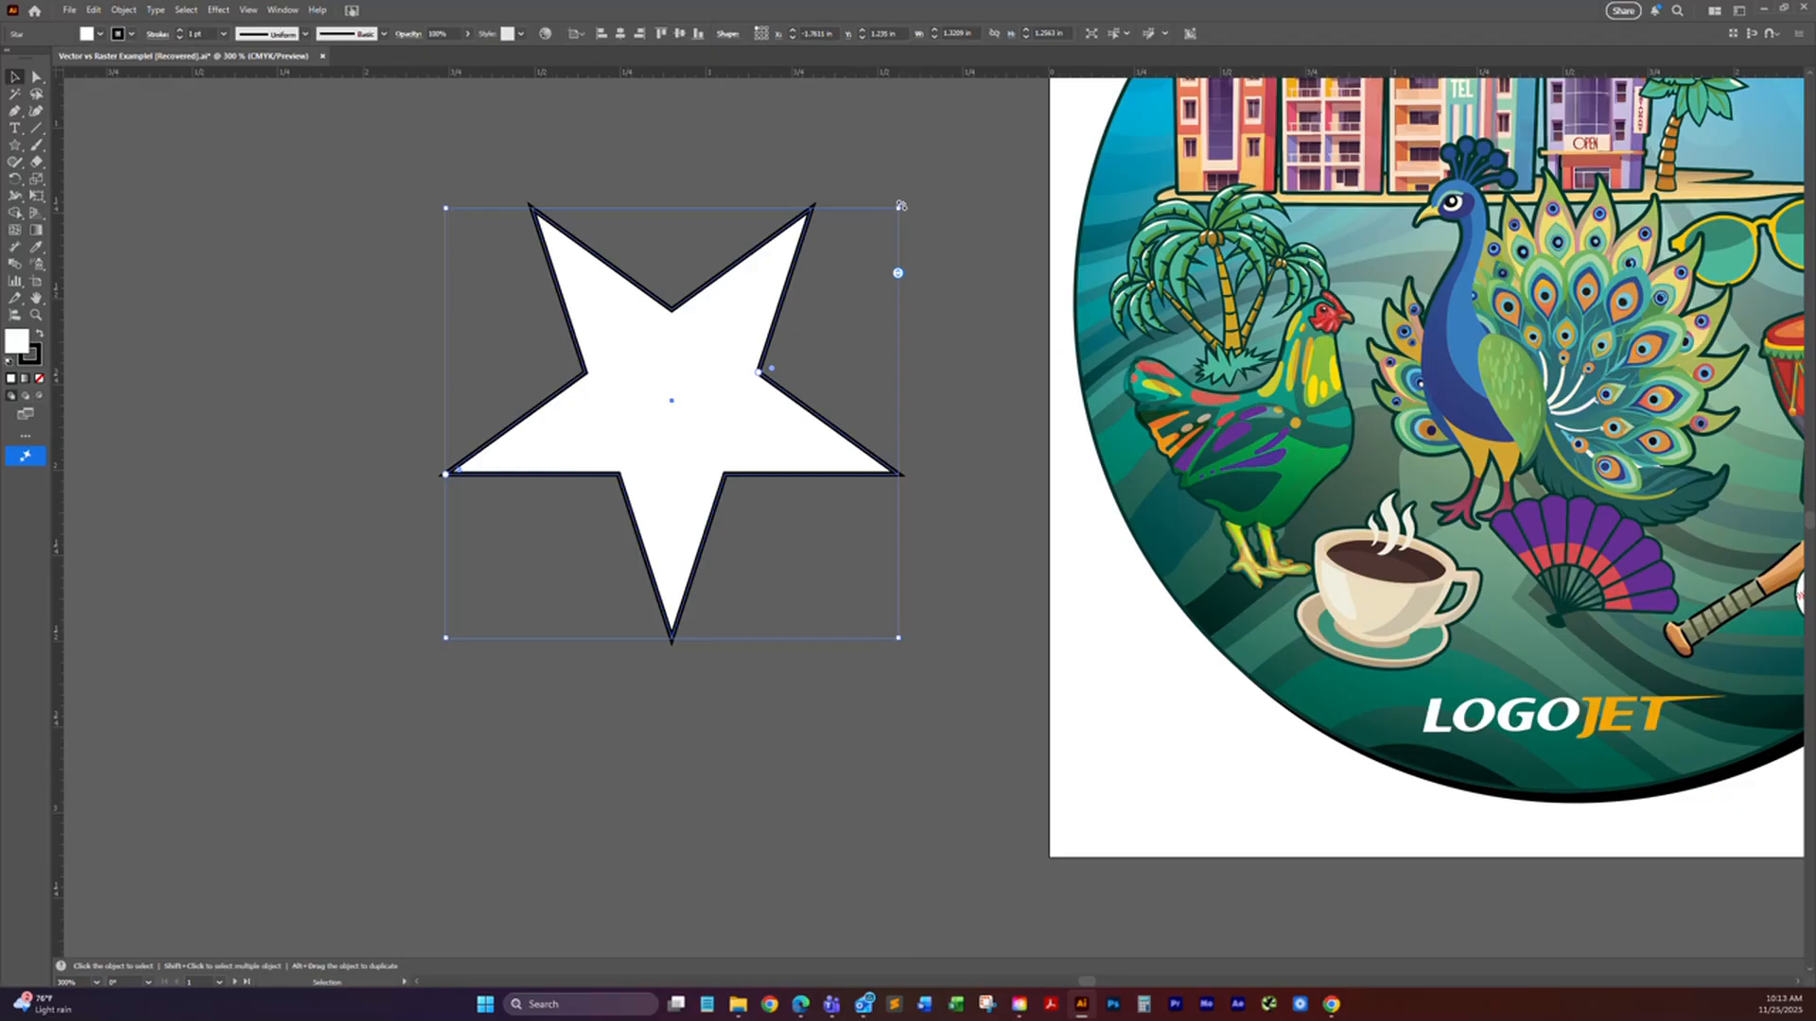
Step: Try rotating the star freehand and by an exact angle of 90 degrees, undoing each rotation
mouse_move(900, 205)
mouse_down()
mouse_move(940, 395)
mouse_move(929, 212)
mouse_up()
key(ctrl+z)
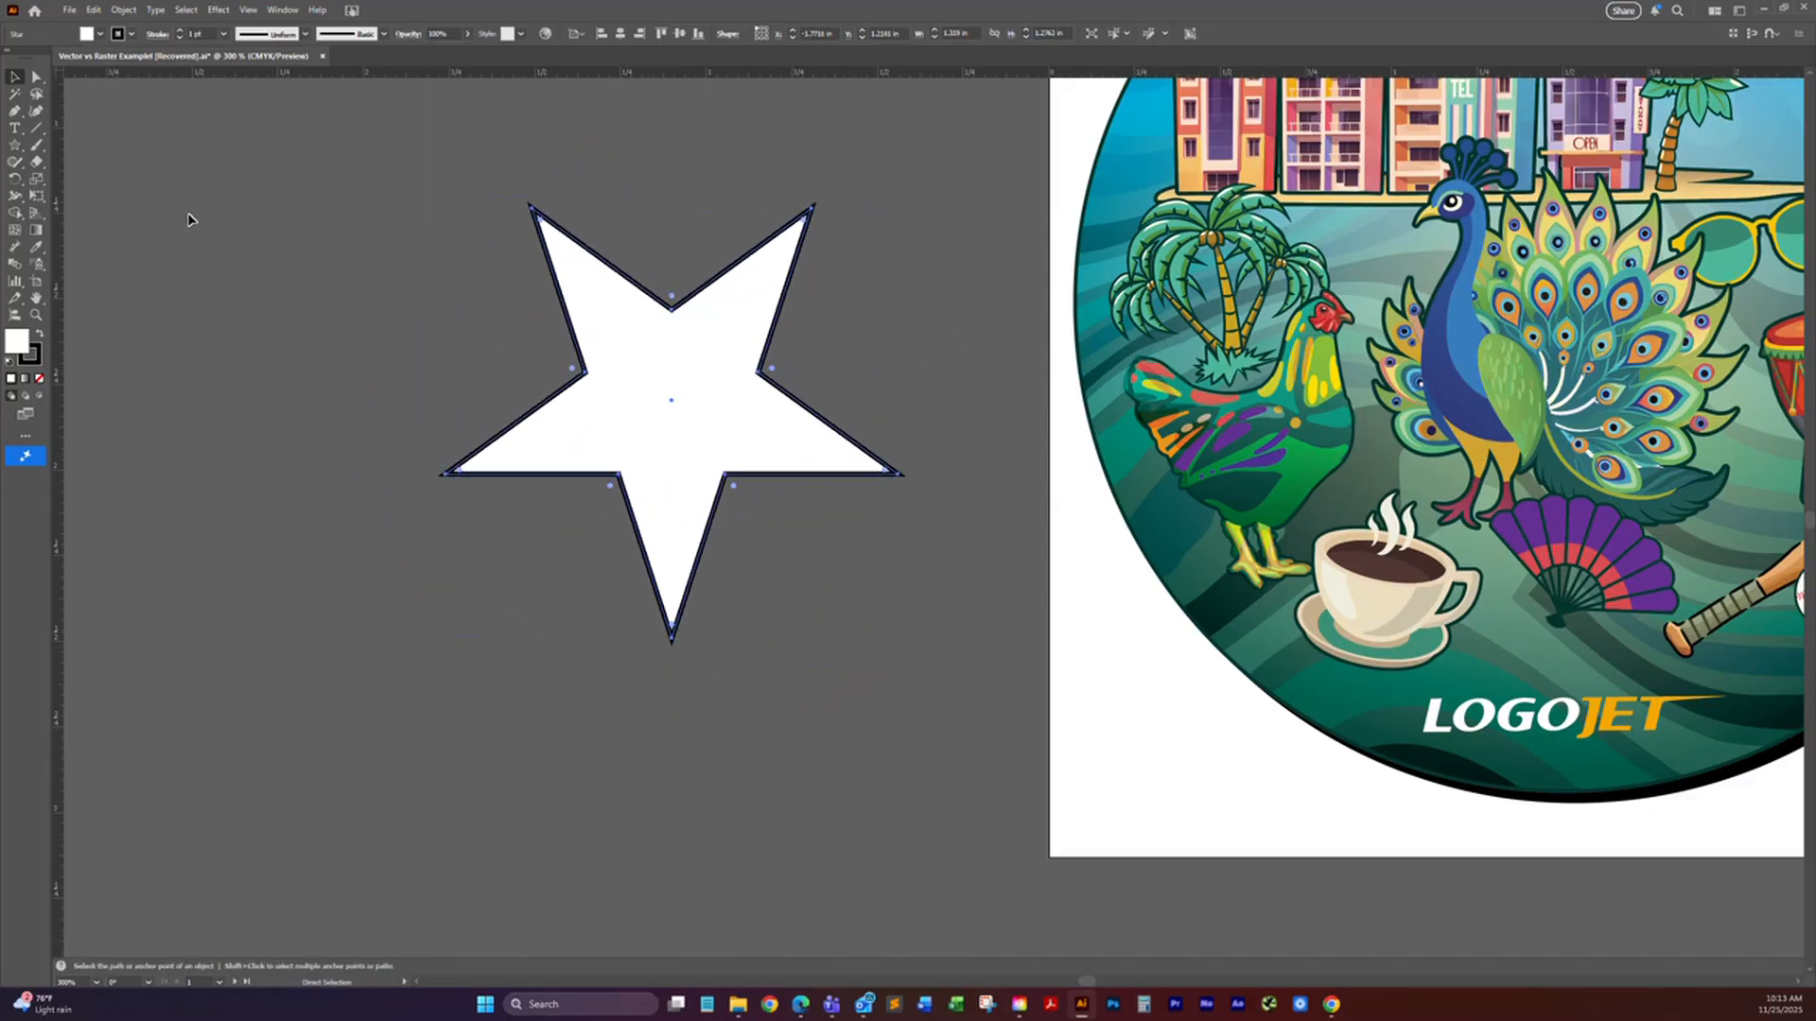
click(16, 180)
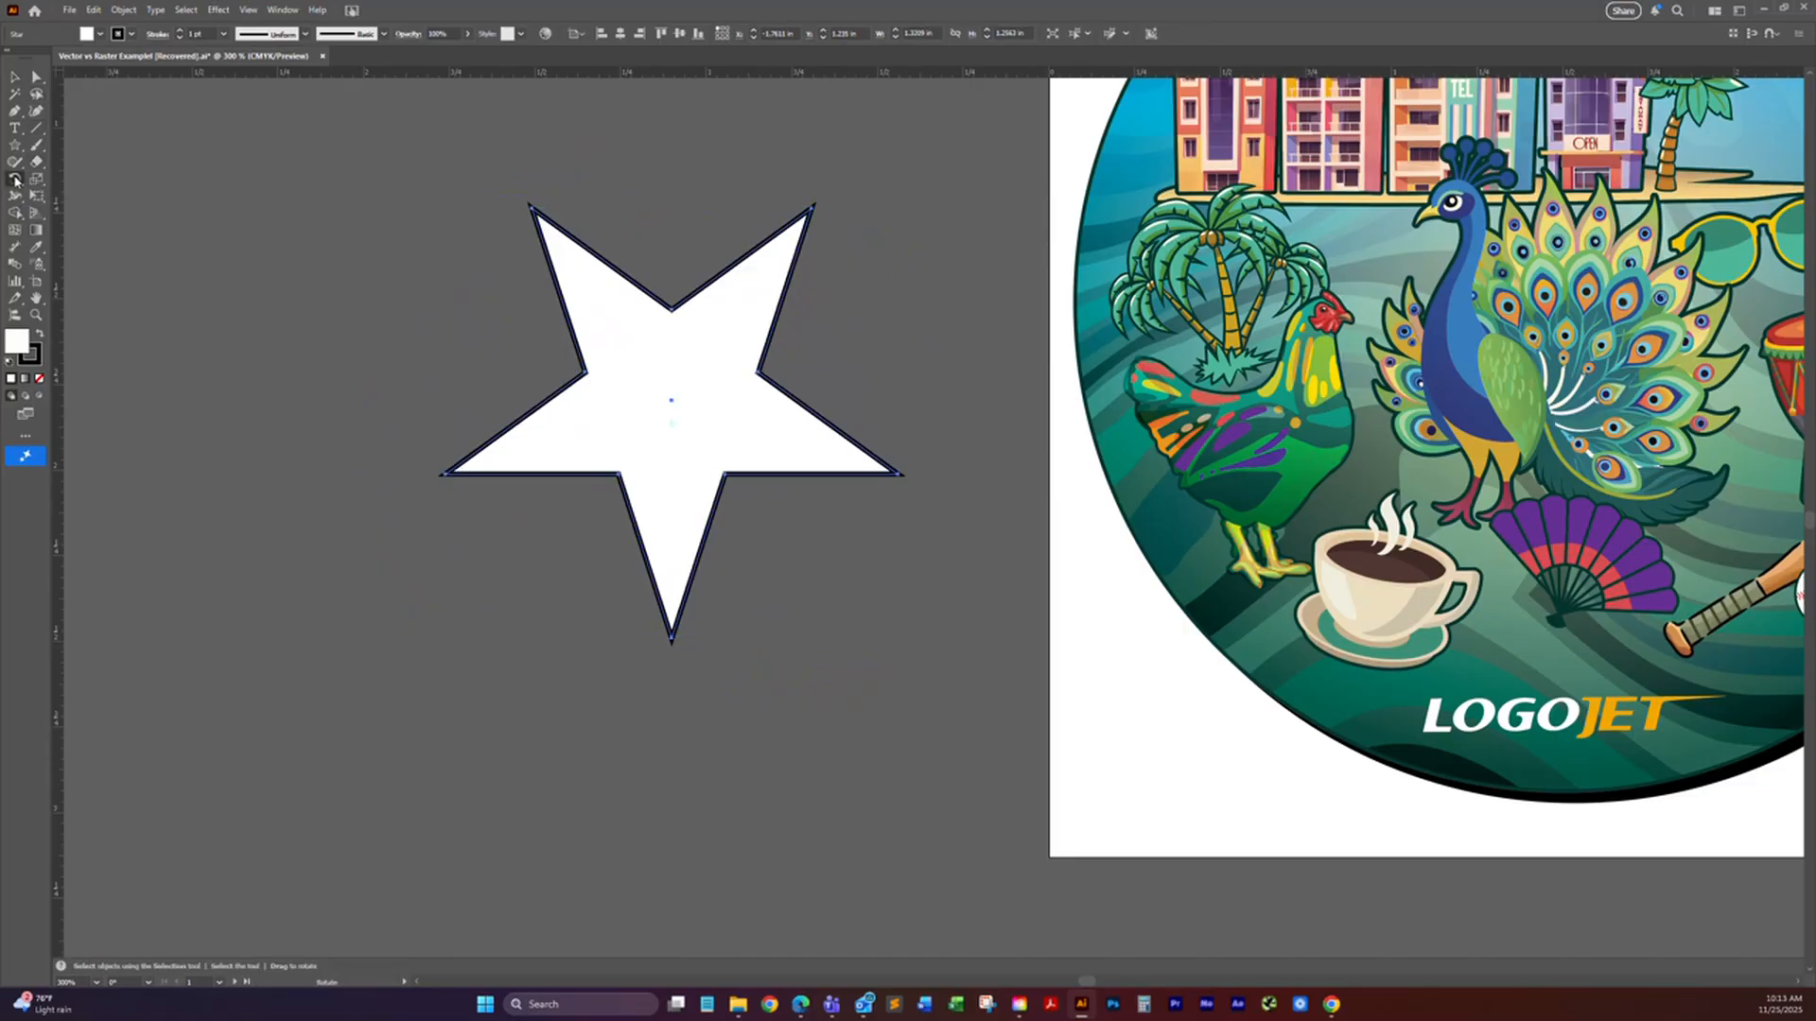
double_click(16, 180)
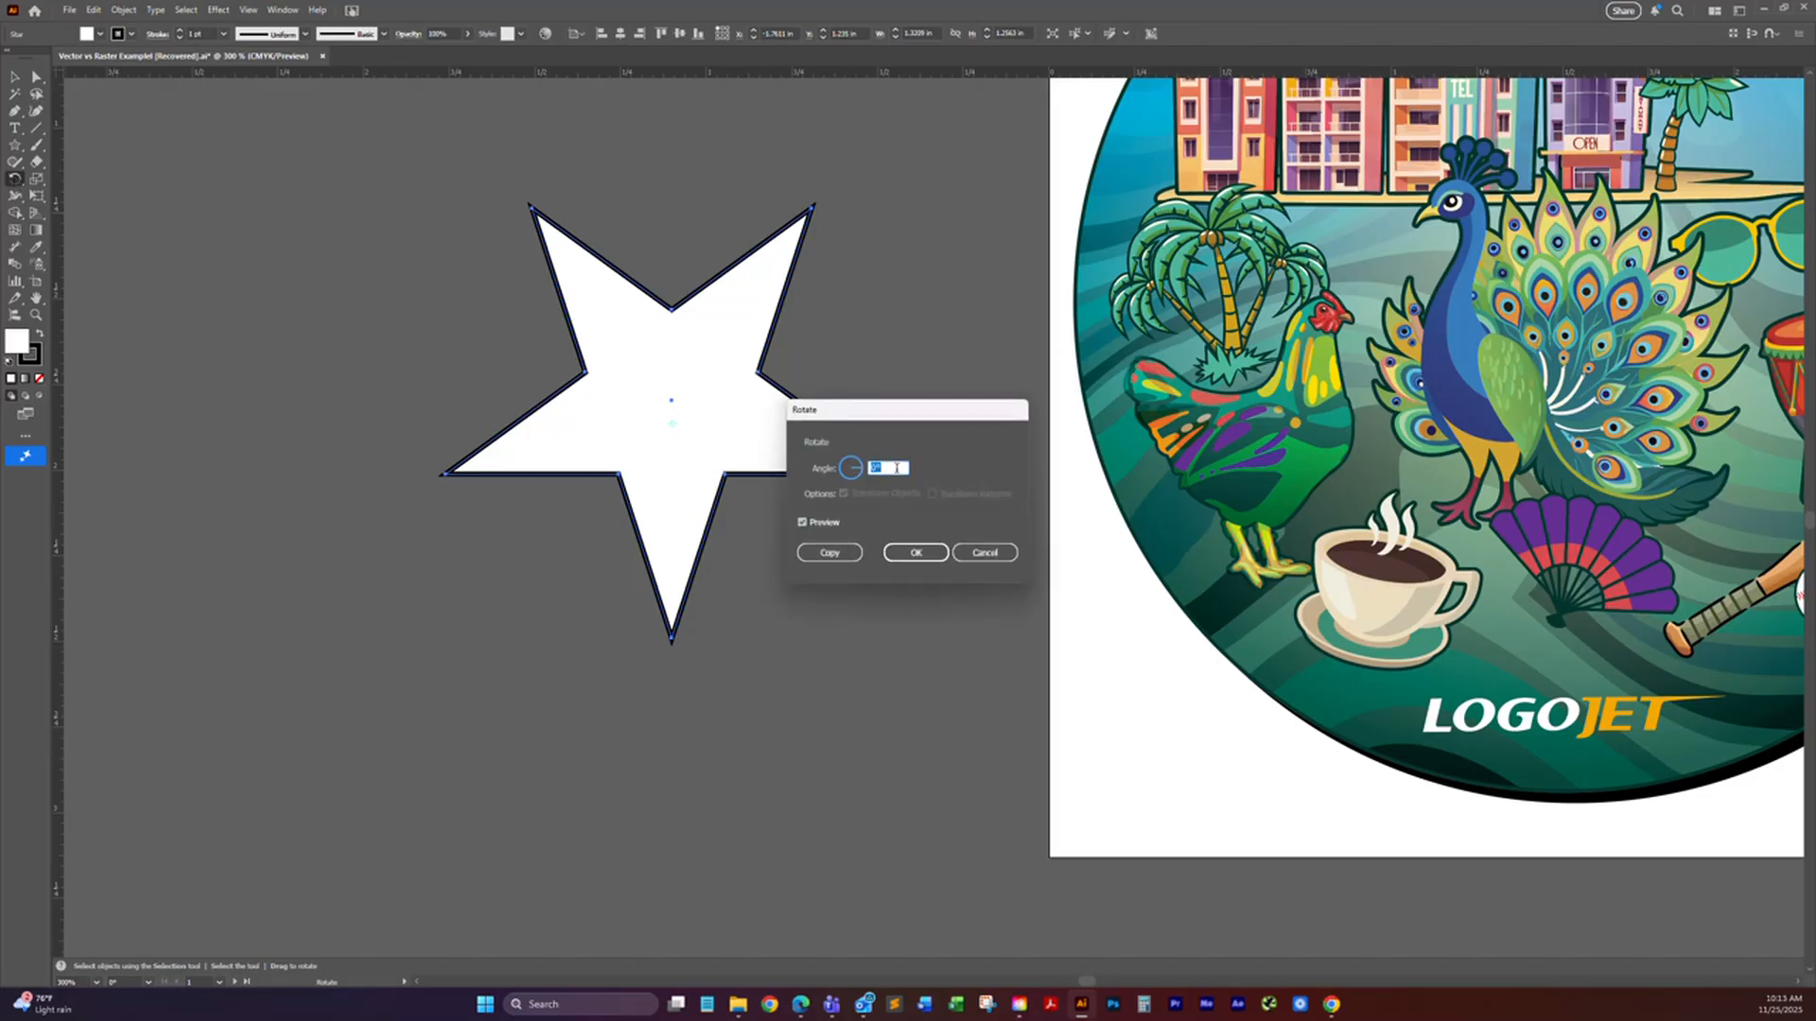
text(90)
click(916, 552)
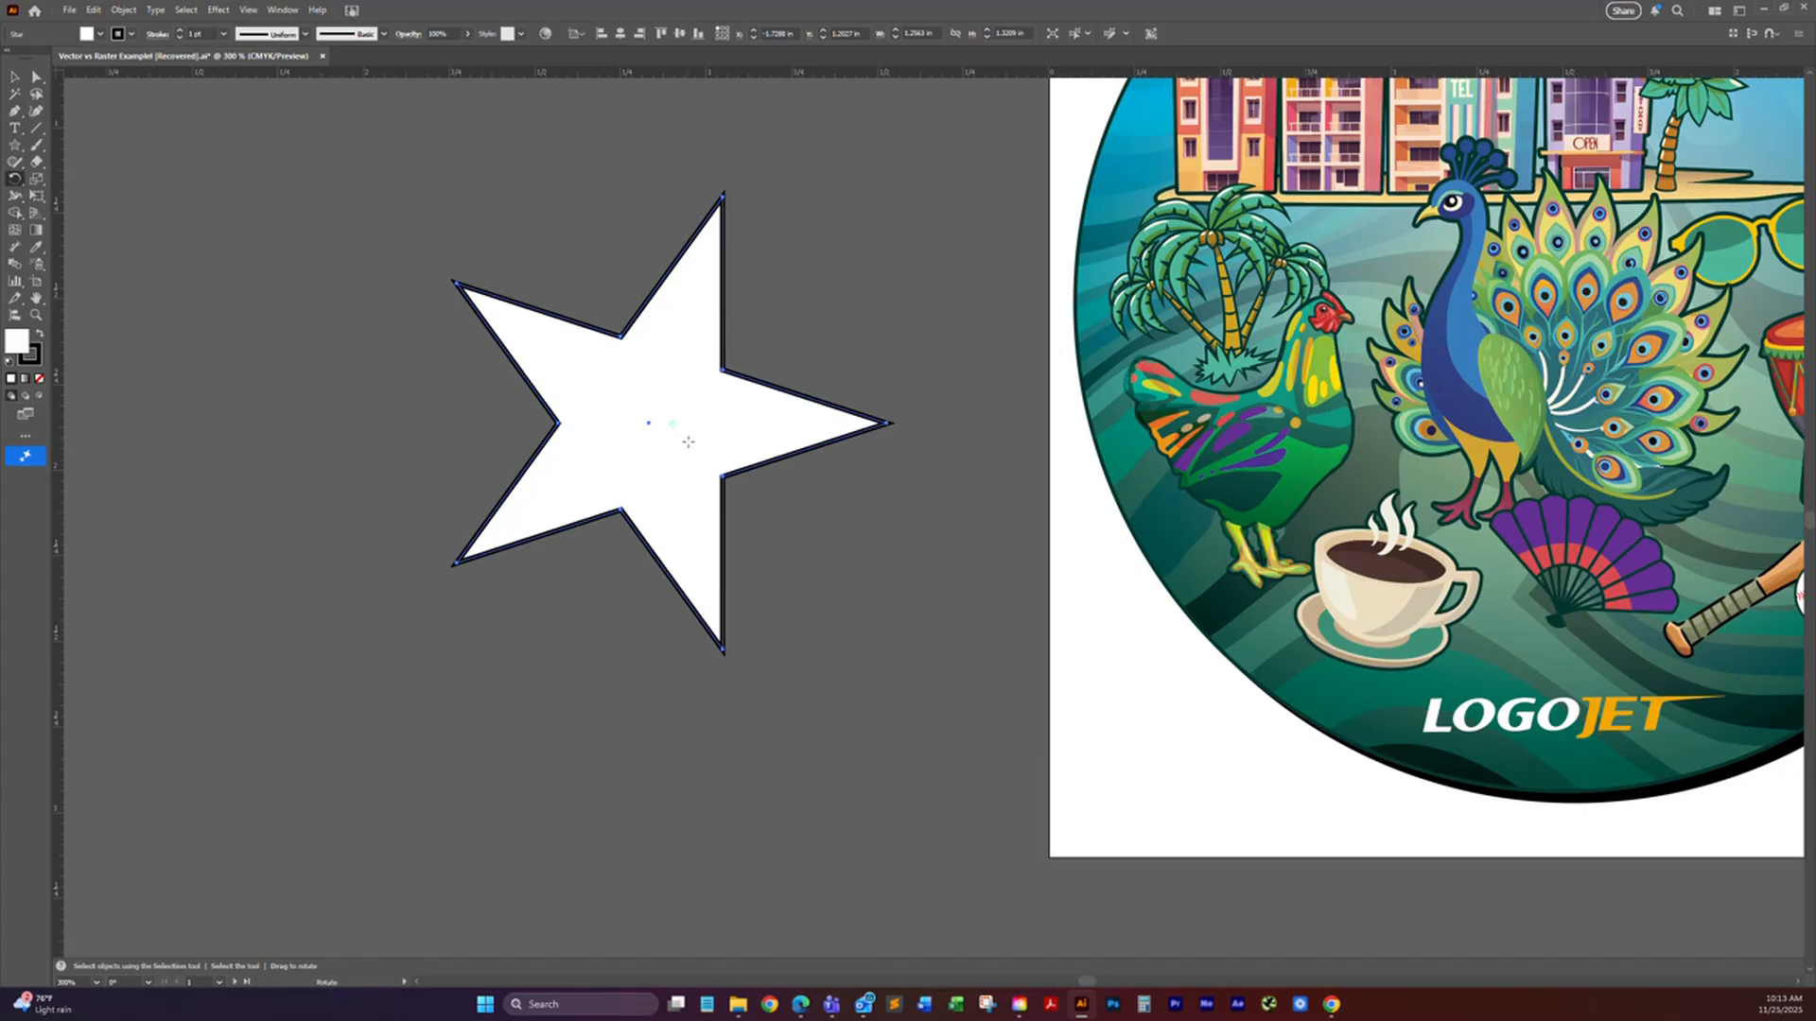
key(ctrl+z)
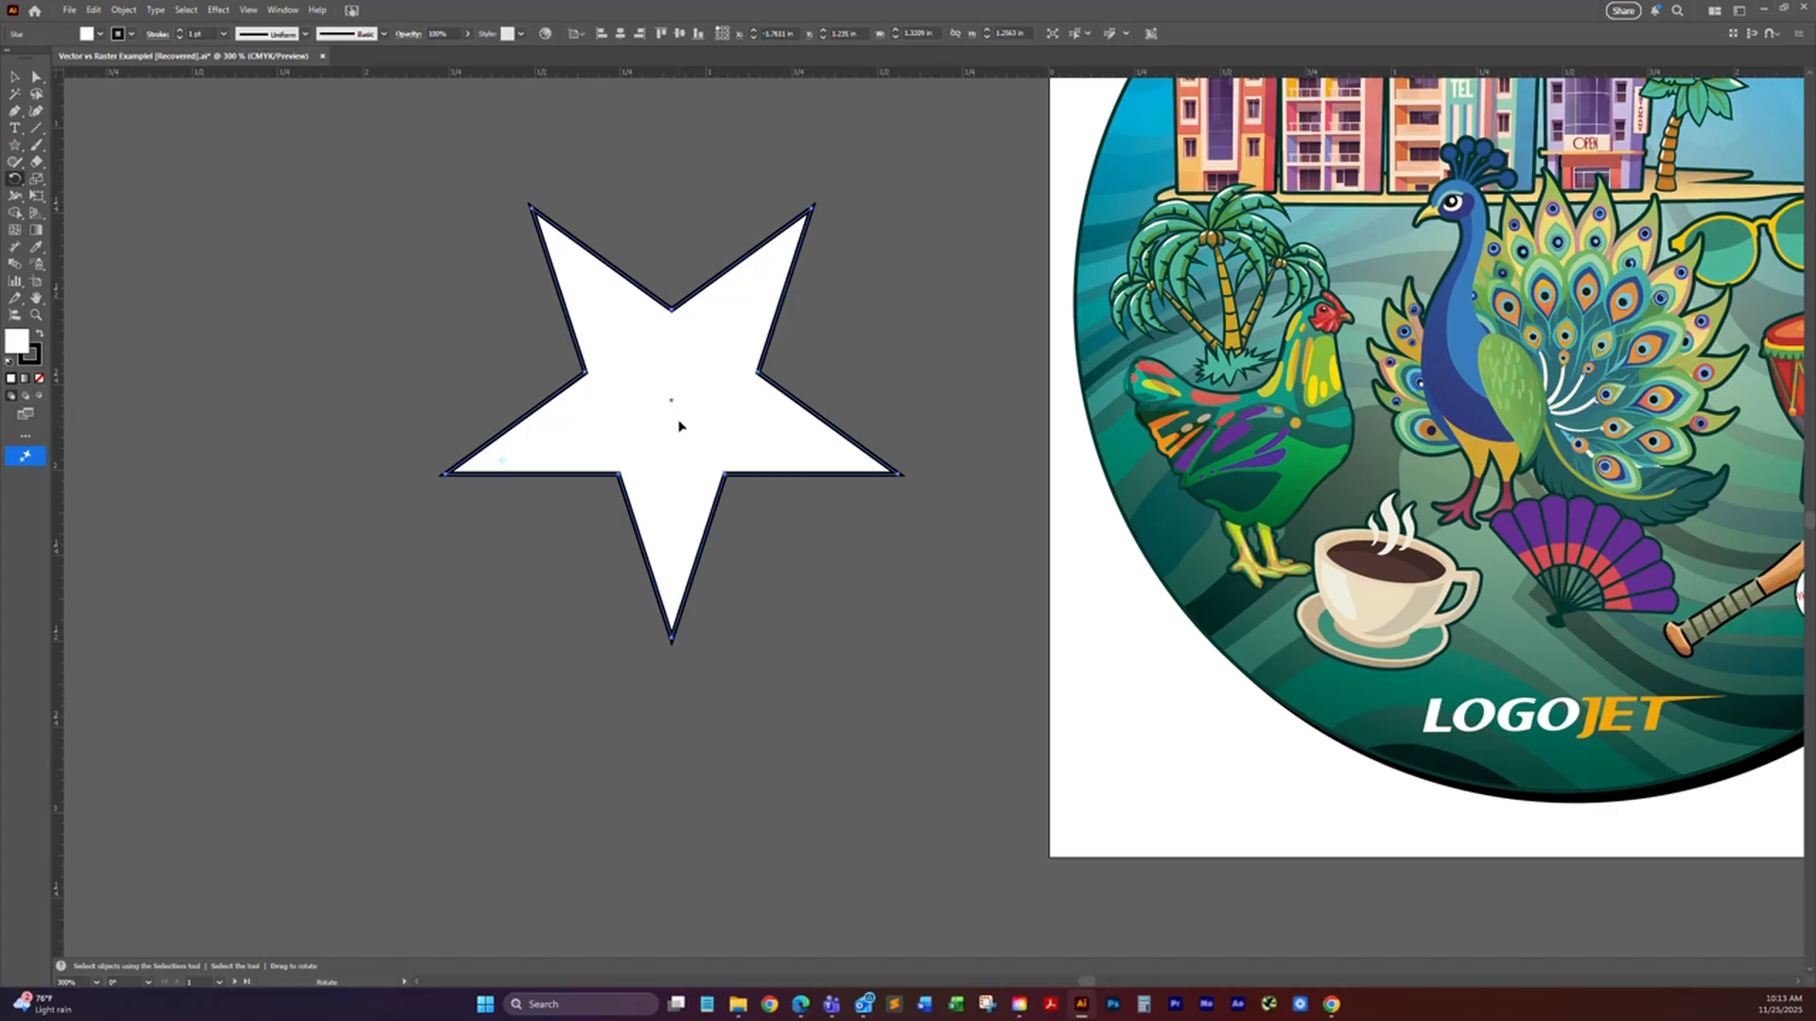
Step: Move the rooster out of the circular artwork to the empty area beside the five-pointed star
click(14, 179)
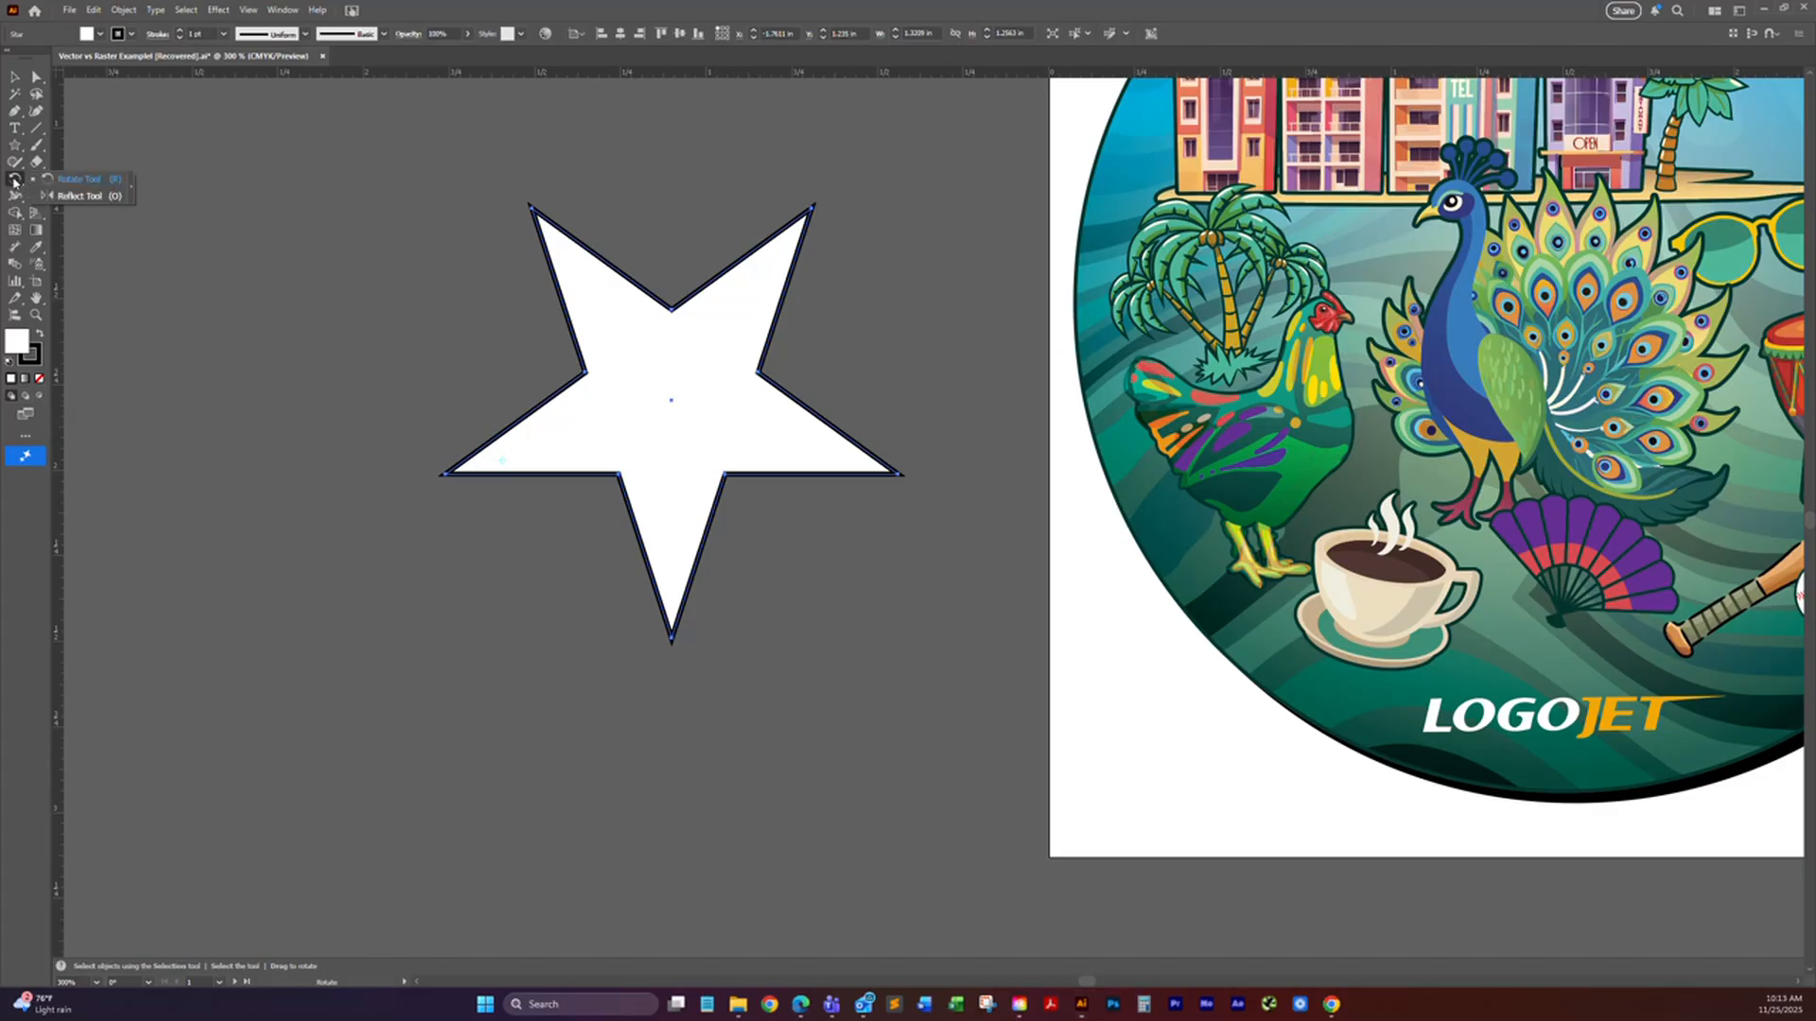
click(76, 197)
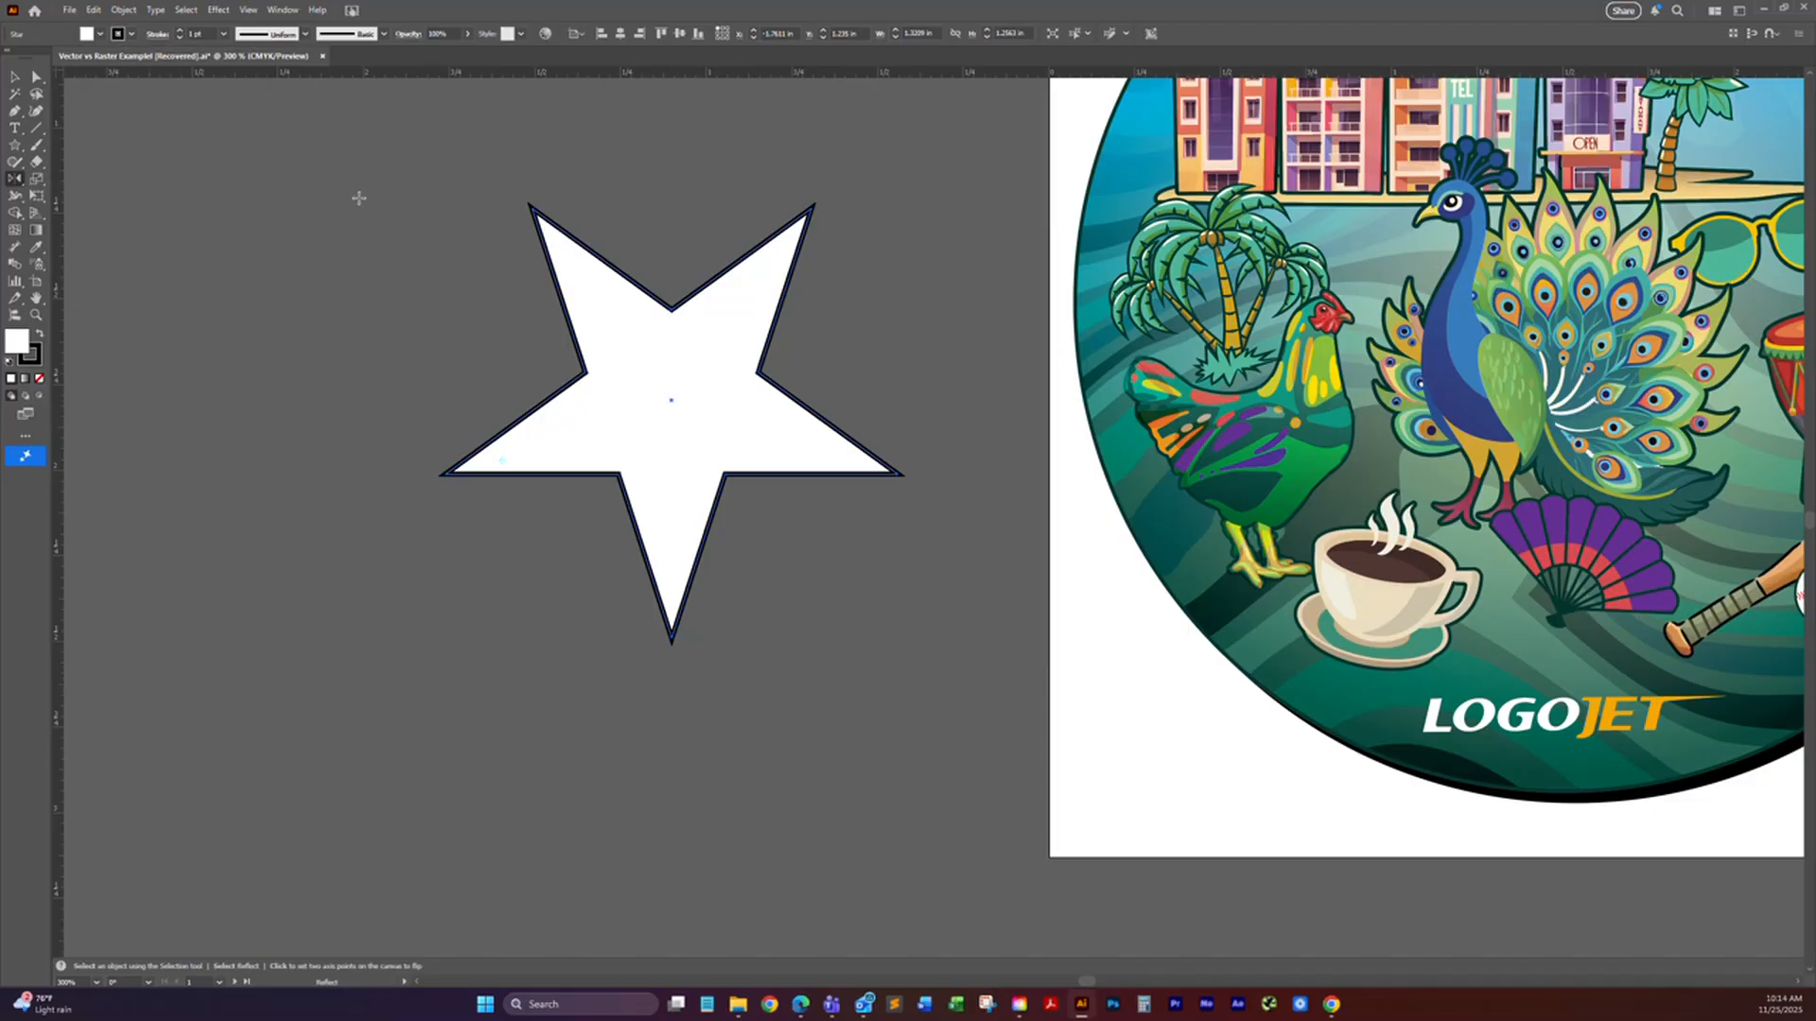
click(14, 76)
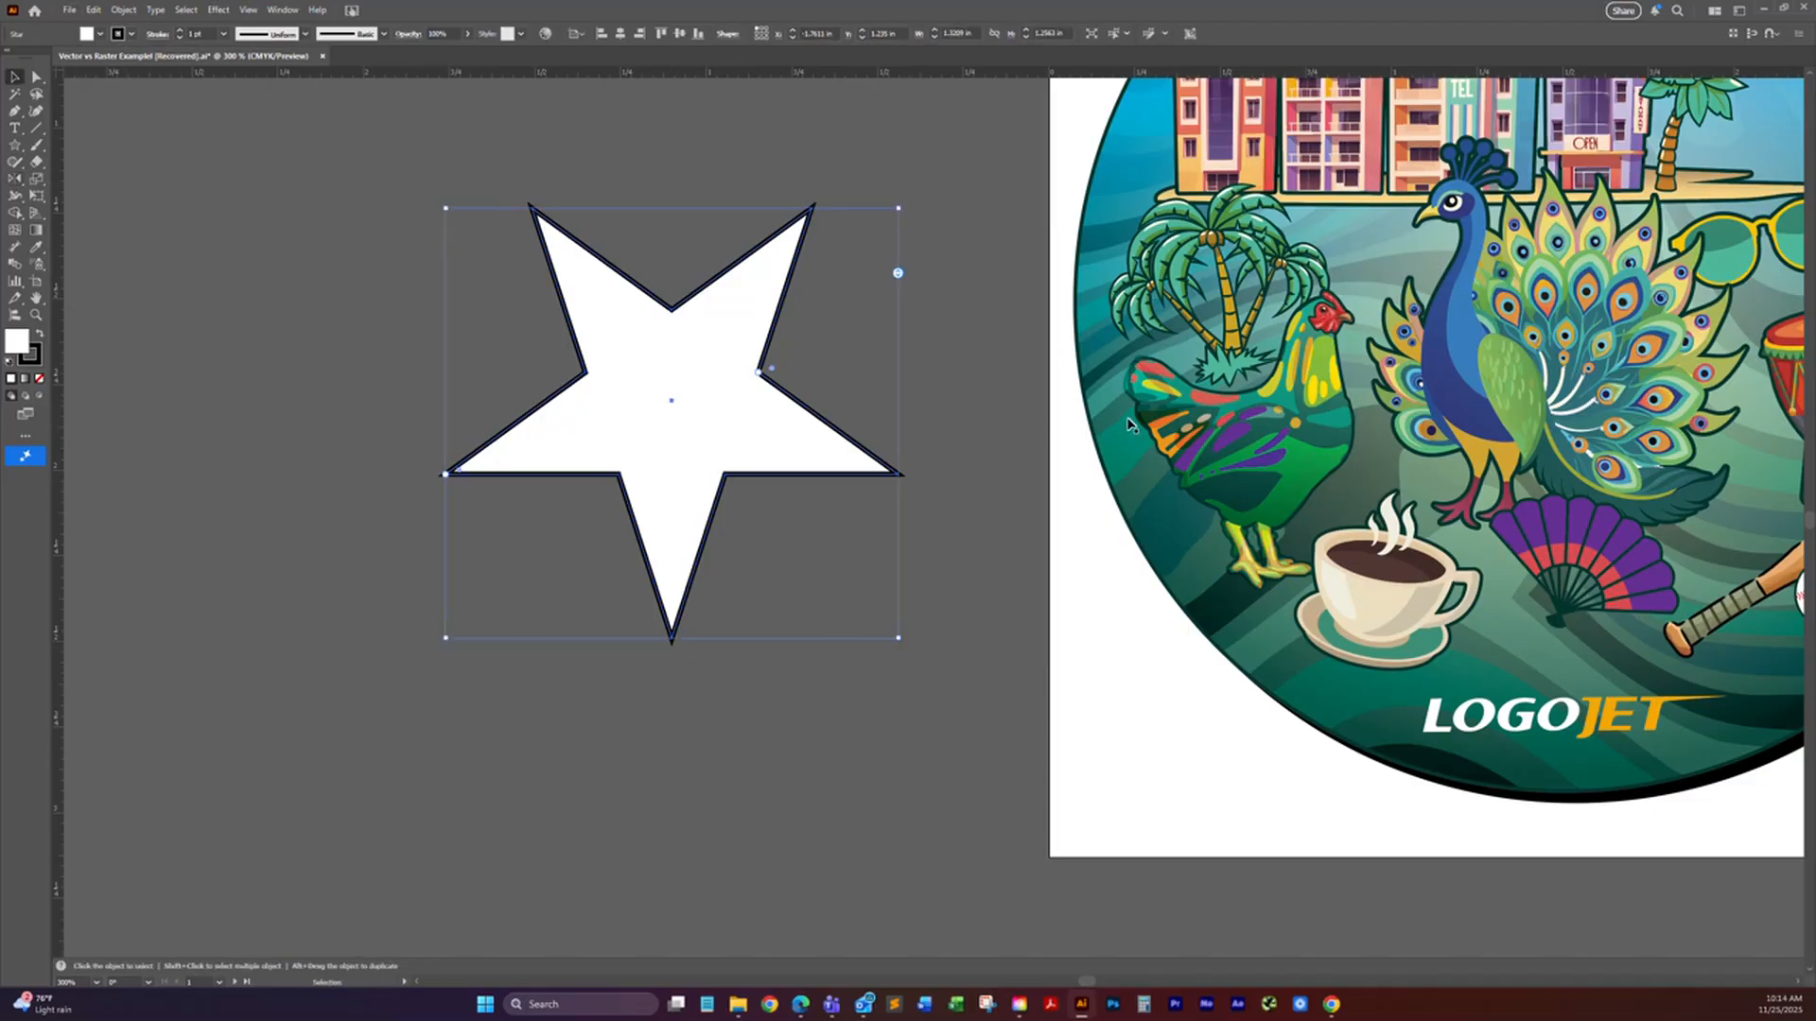
click(1248, 433)
drag(1274, 442, 305, 364)
drag(426, 397, 585, 395)
scroll(577, 406, right, 3)
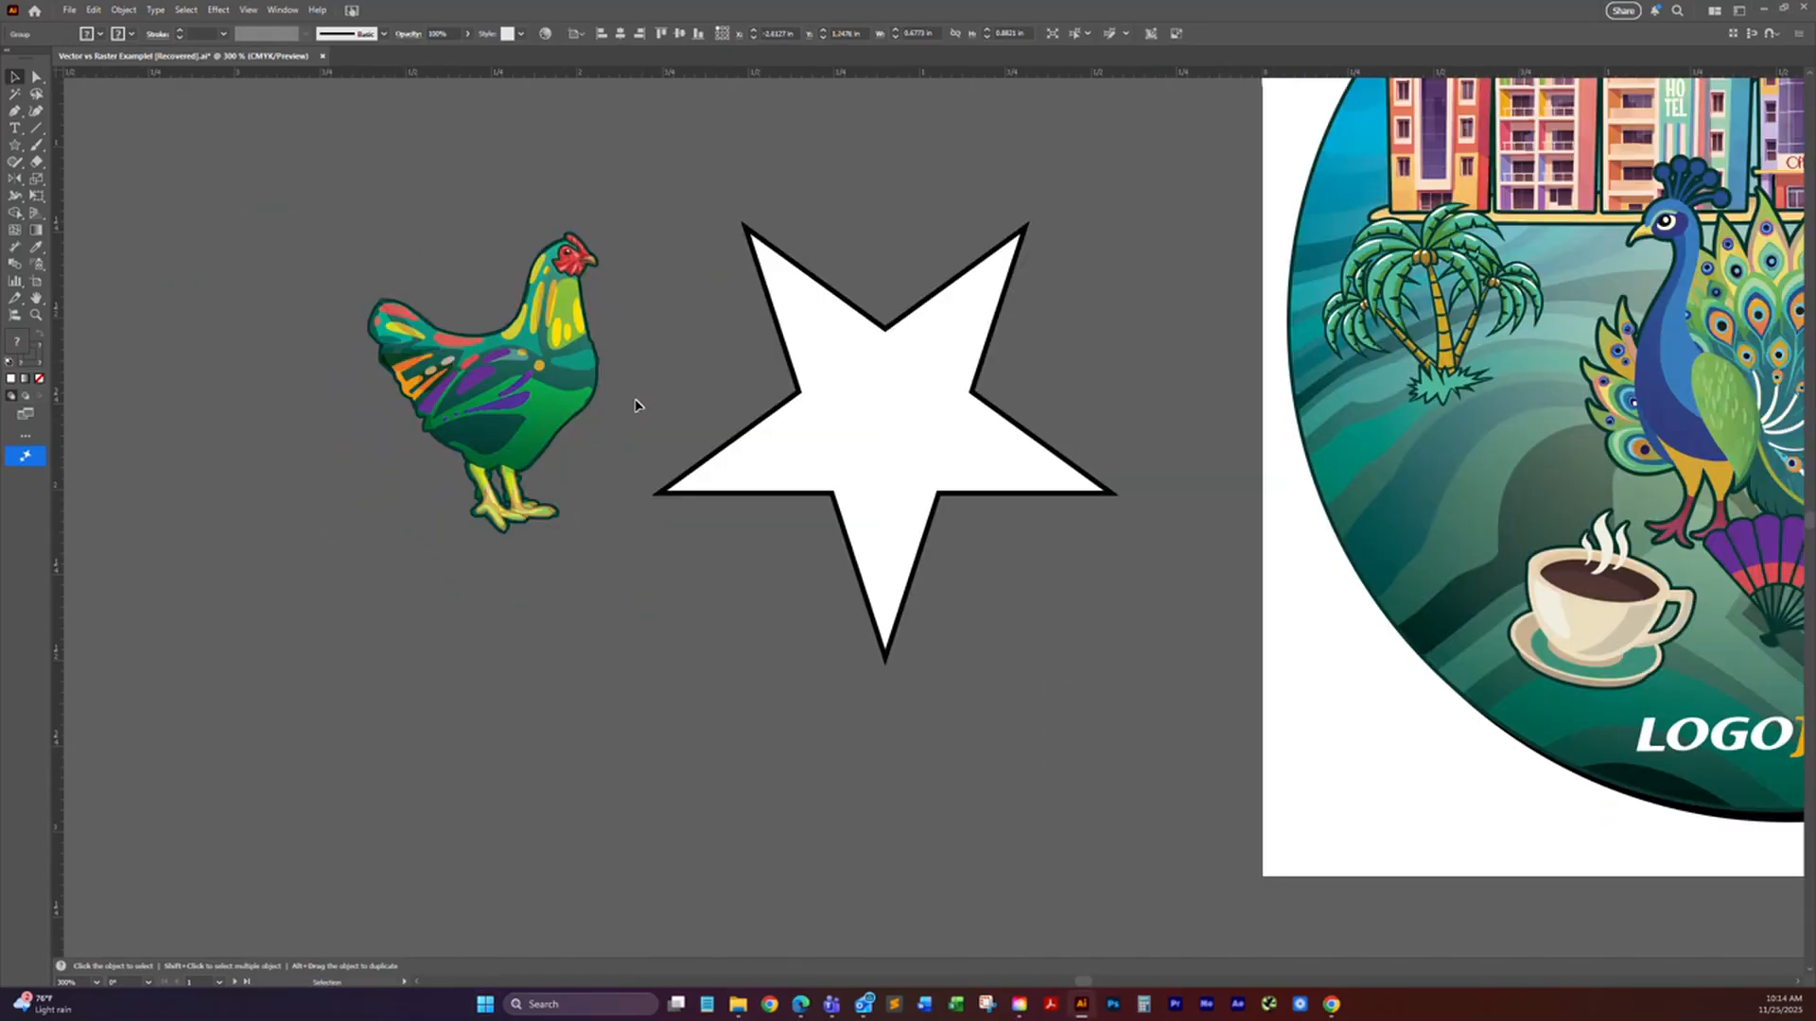
Step: Try flipping the rooster sideways by pulling its bounding box across itself, and undo the distortion
click(497, 399)
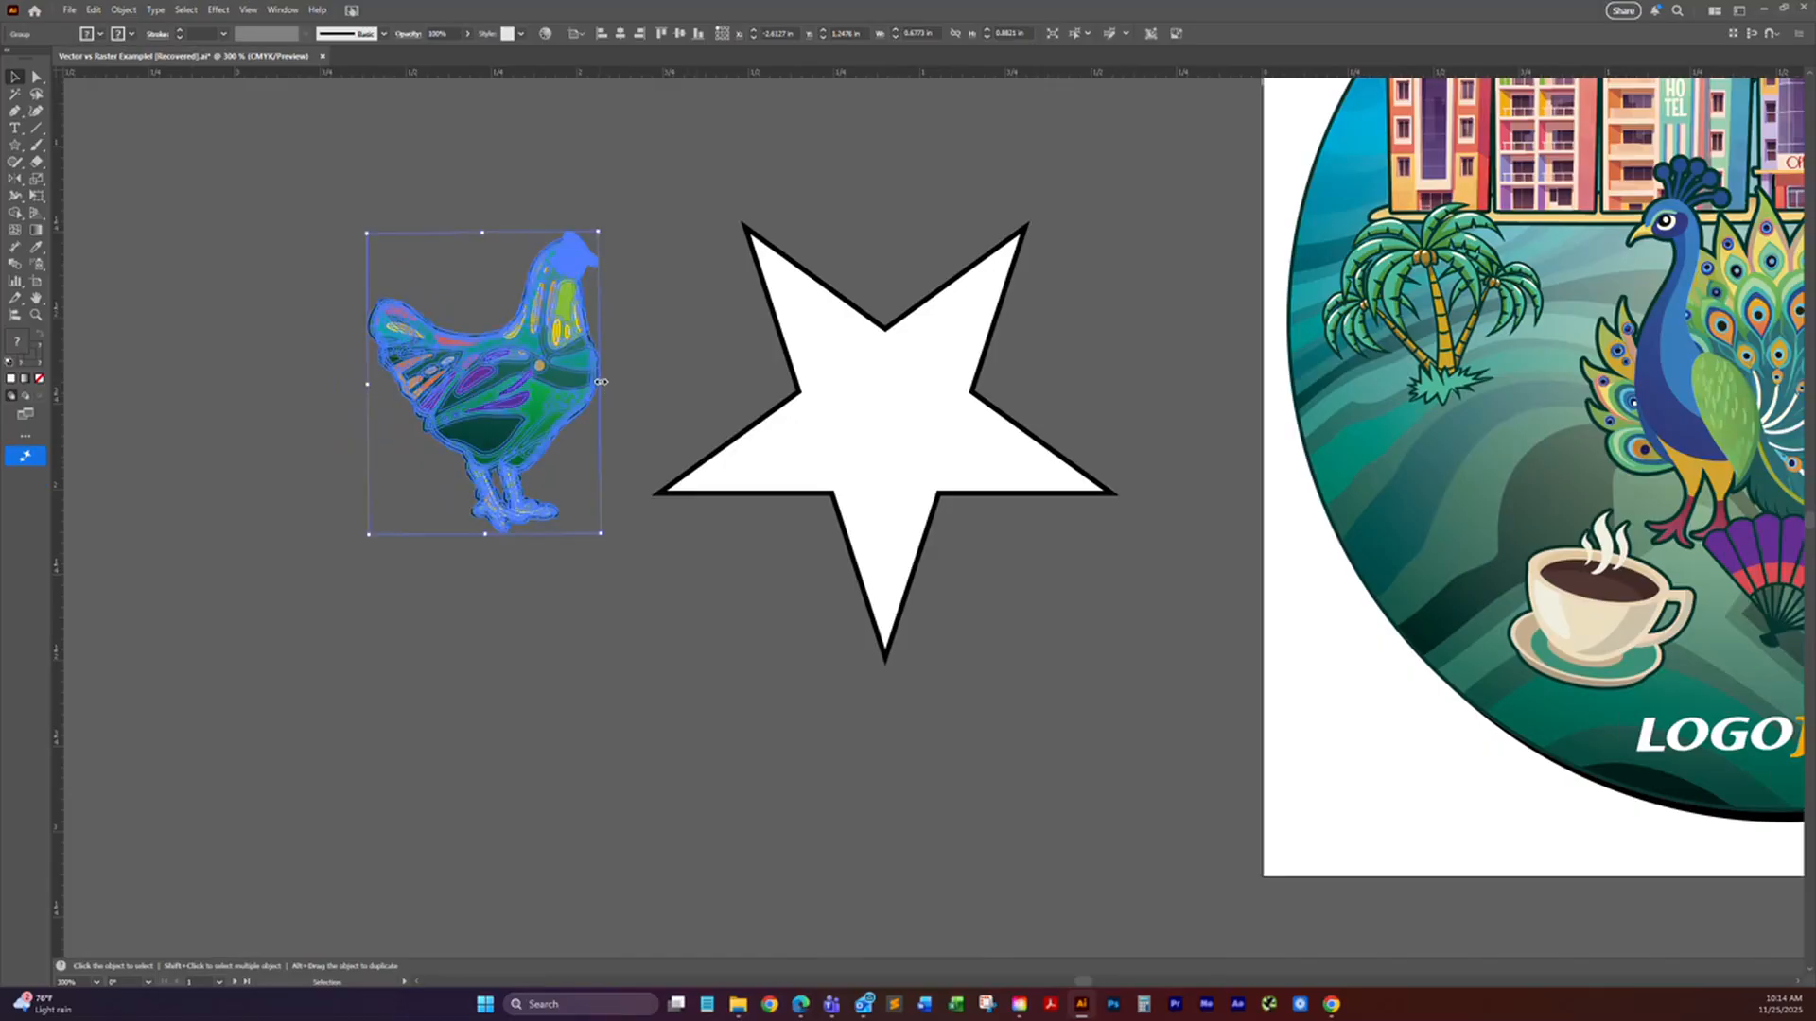
drag(599, 383, 151, 384)
key(ctrl+z)
Step: Preview reflecting the rooster across the horizontal, vertical and custom-angle axes, and cancel the reflection
double_click(16, 182)
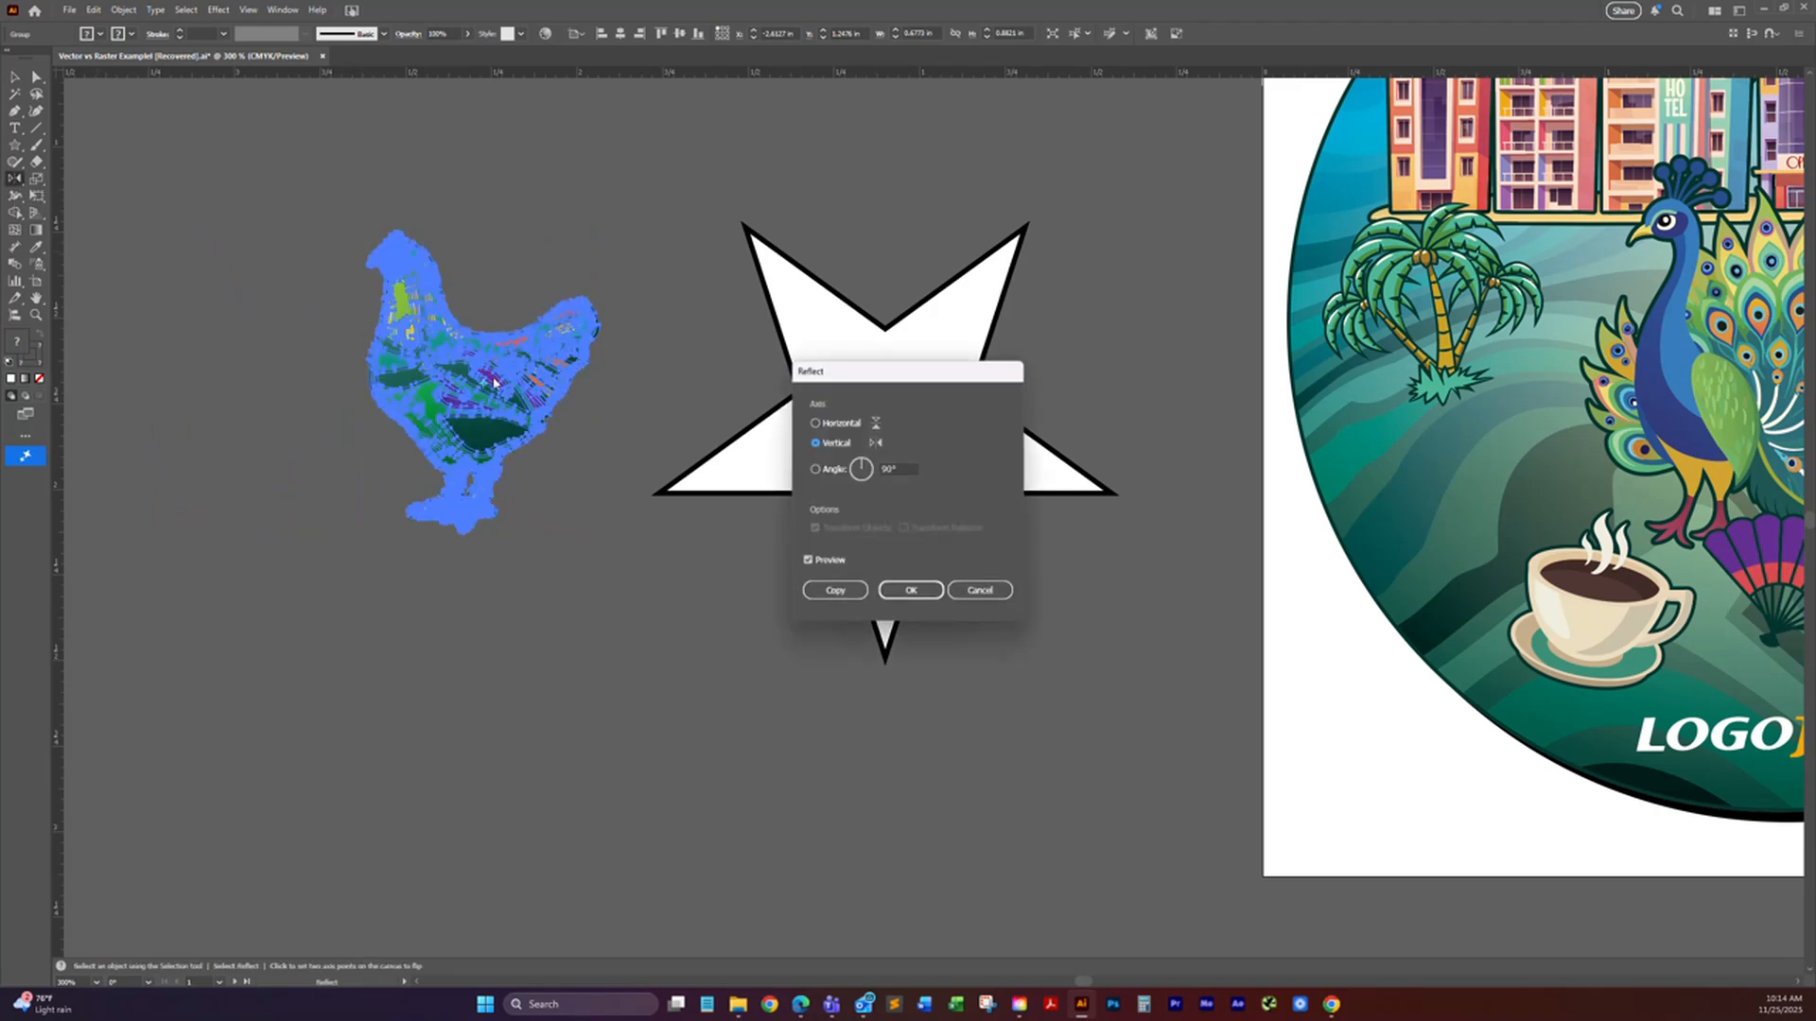
click(816, 423)
click(832, 449)
click(816, 471)
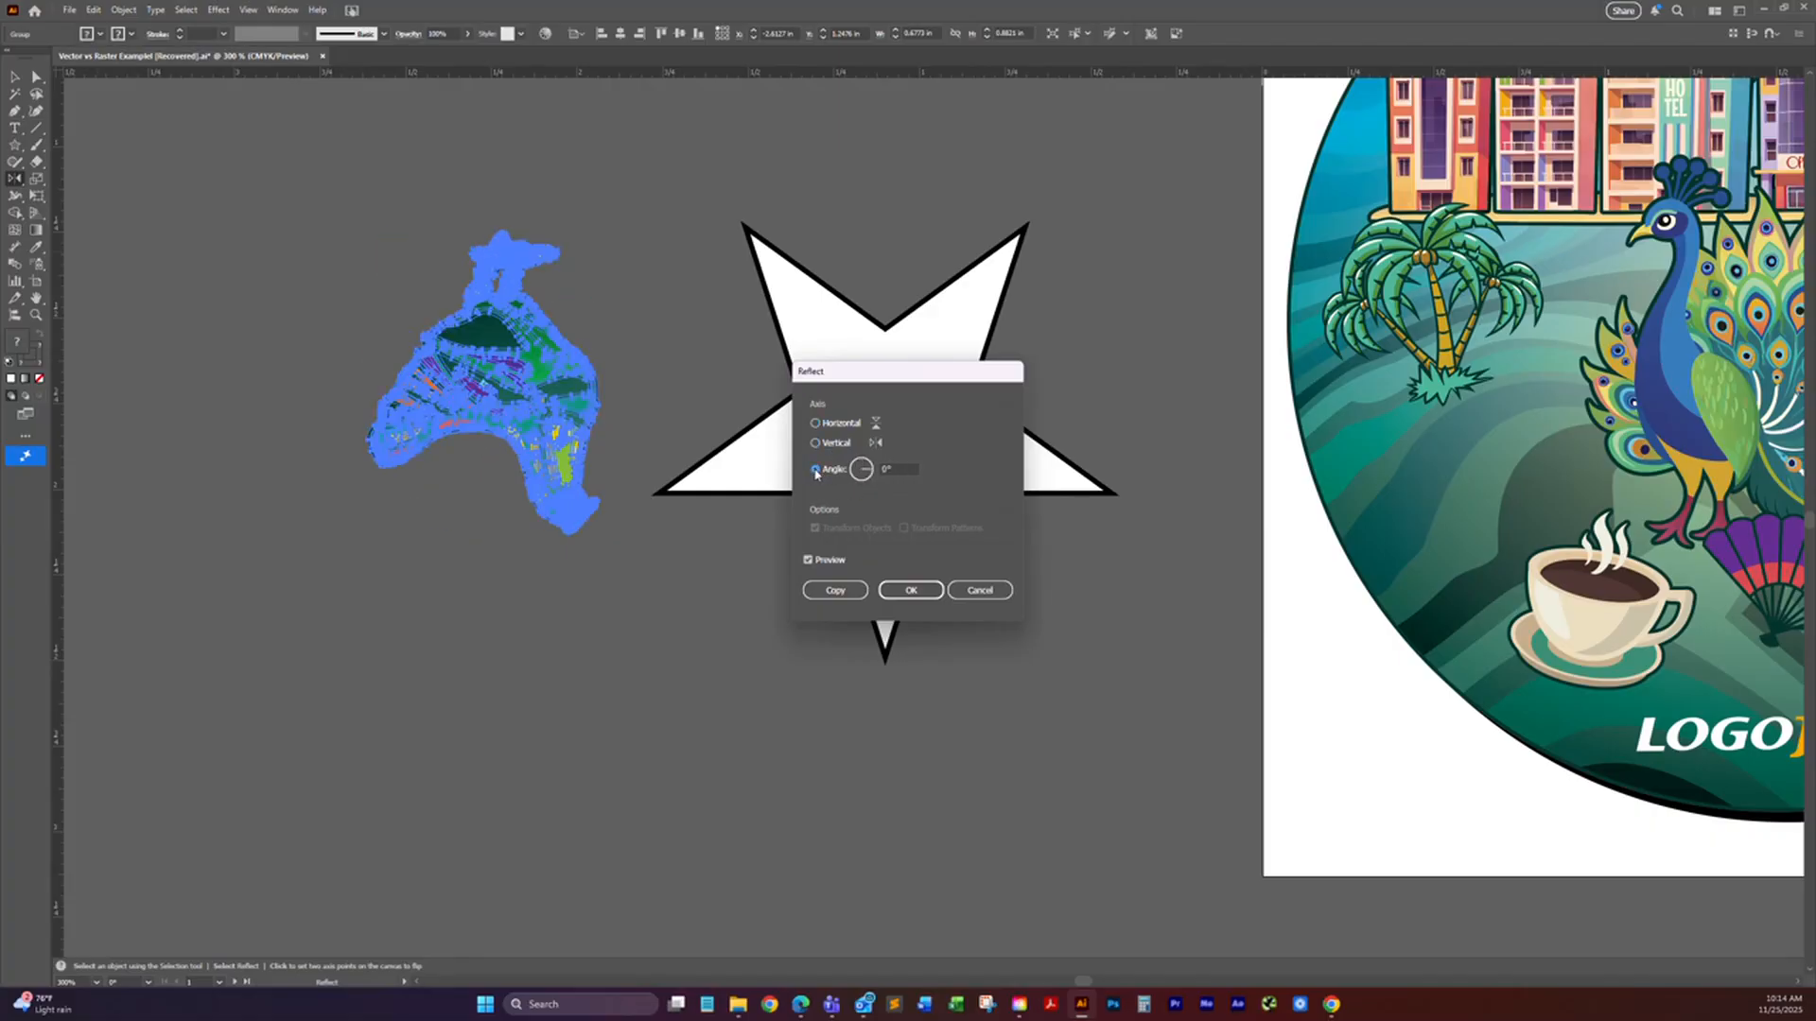
drag(868, 473, 857, 460)
click(814, 443)
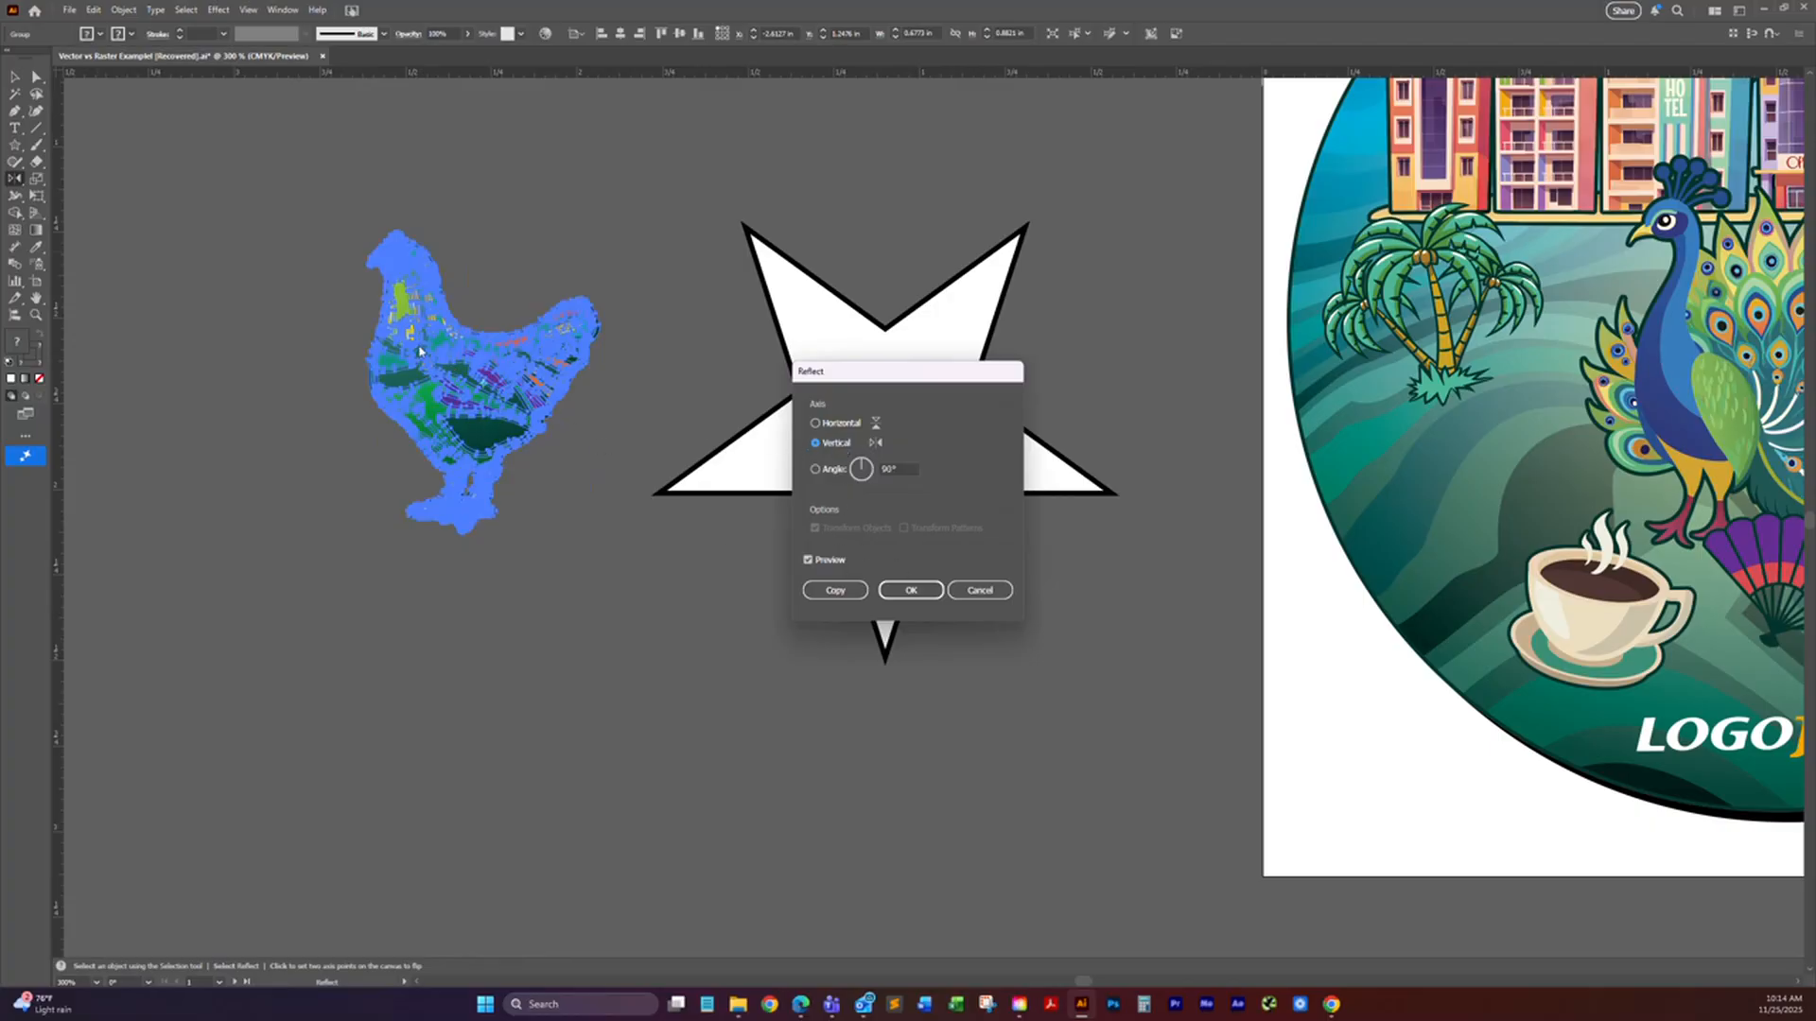
click(1007, 594)
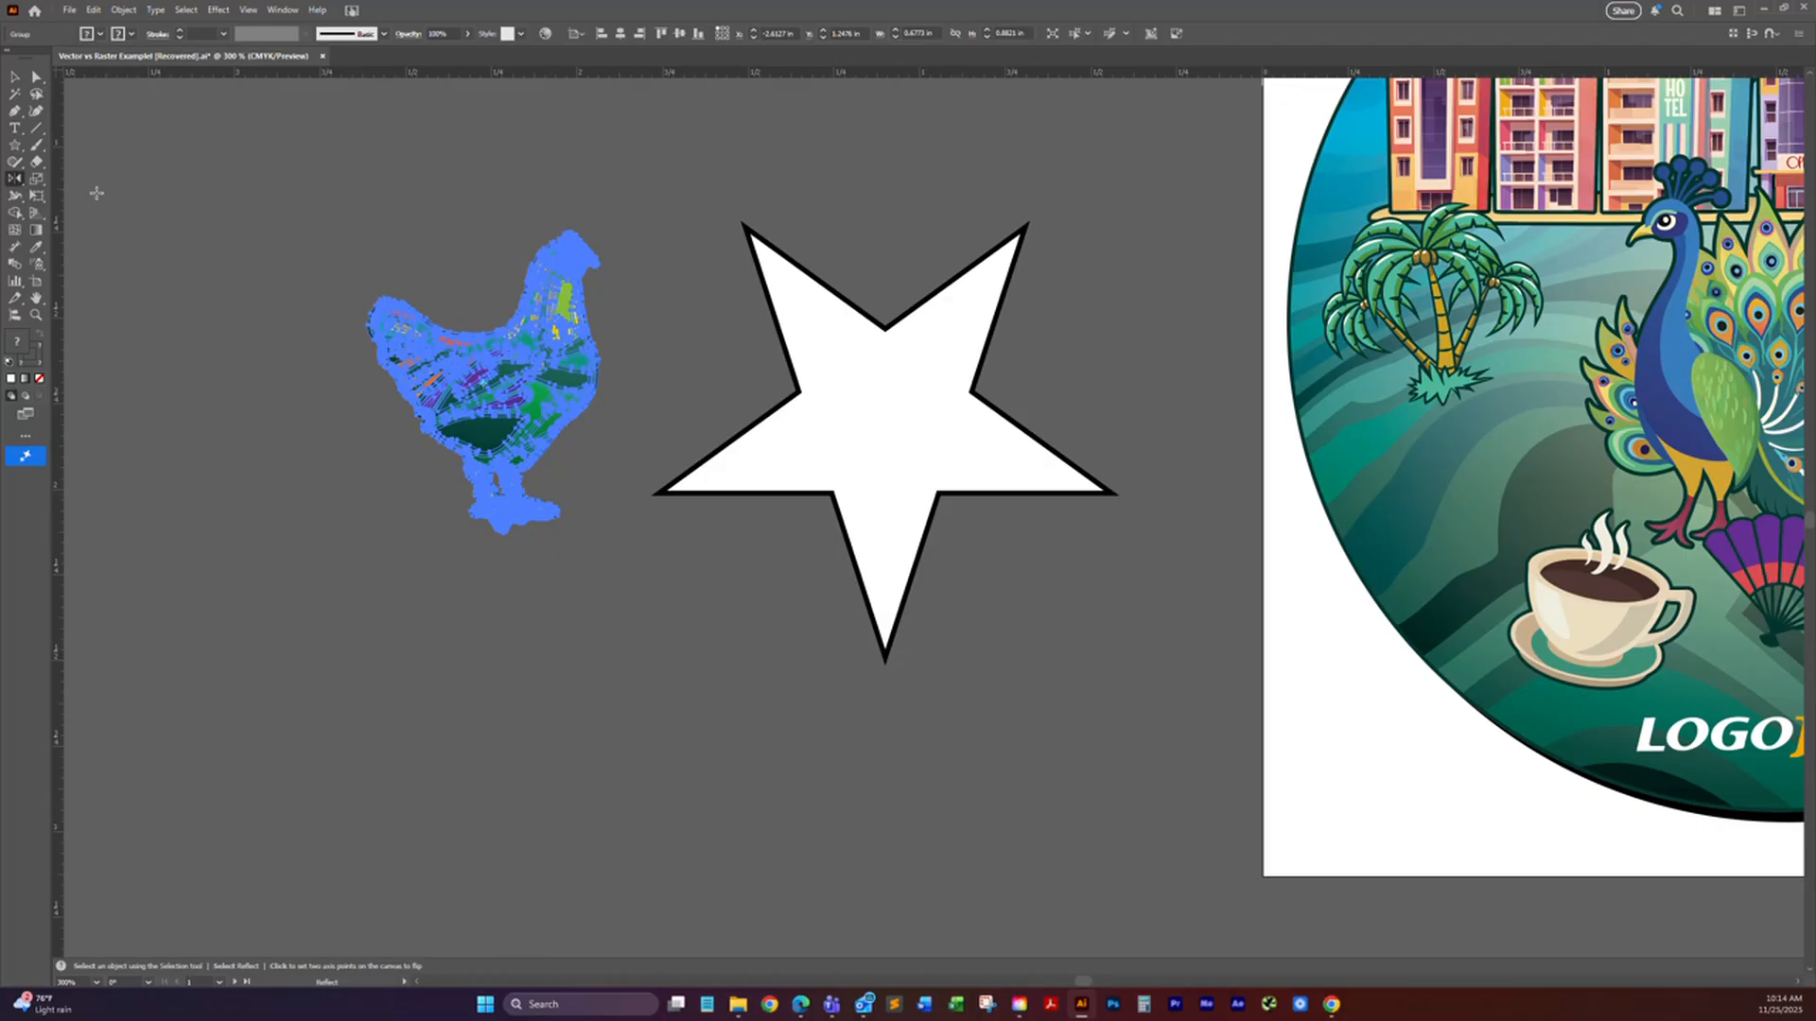
Step: Scale the rooster freehand with the Scale tool, and resize it by its bounding box to about 0.9 in tall
click(36, 179)
key(v)
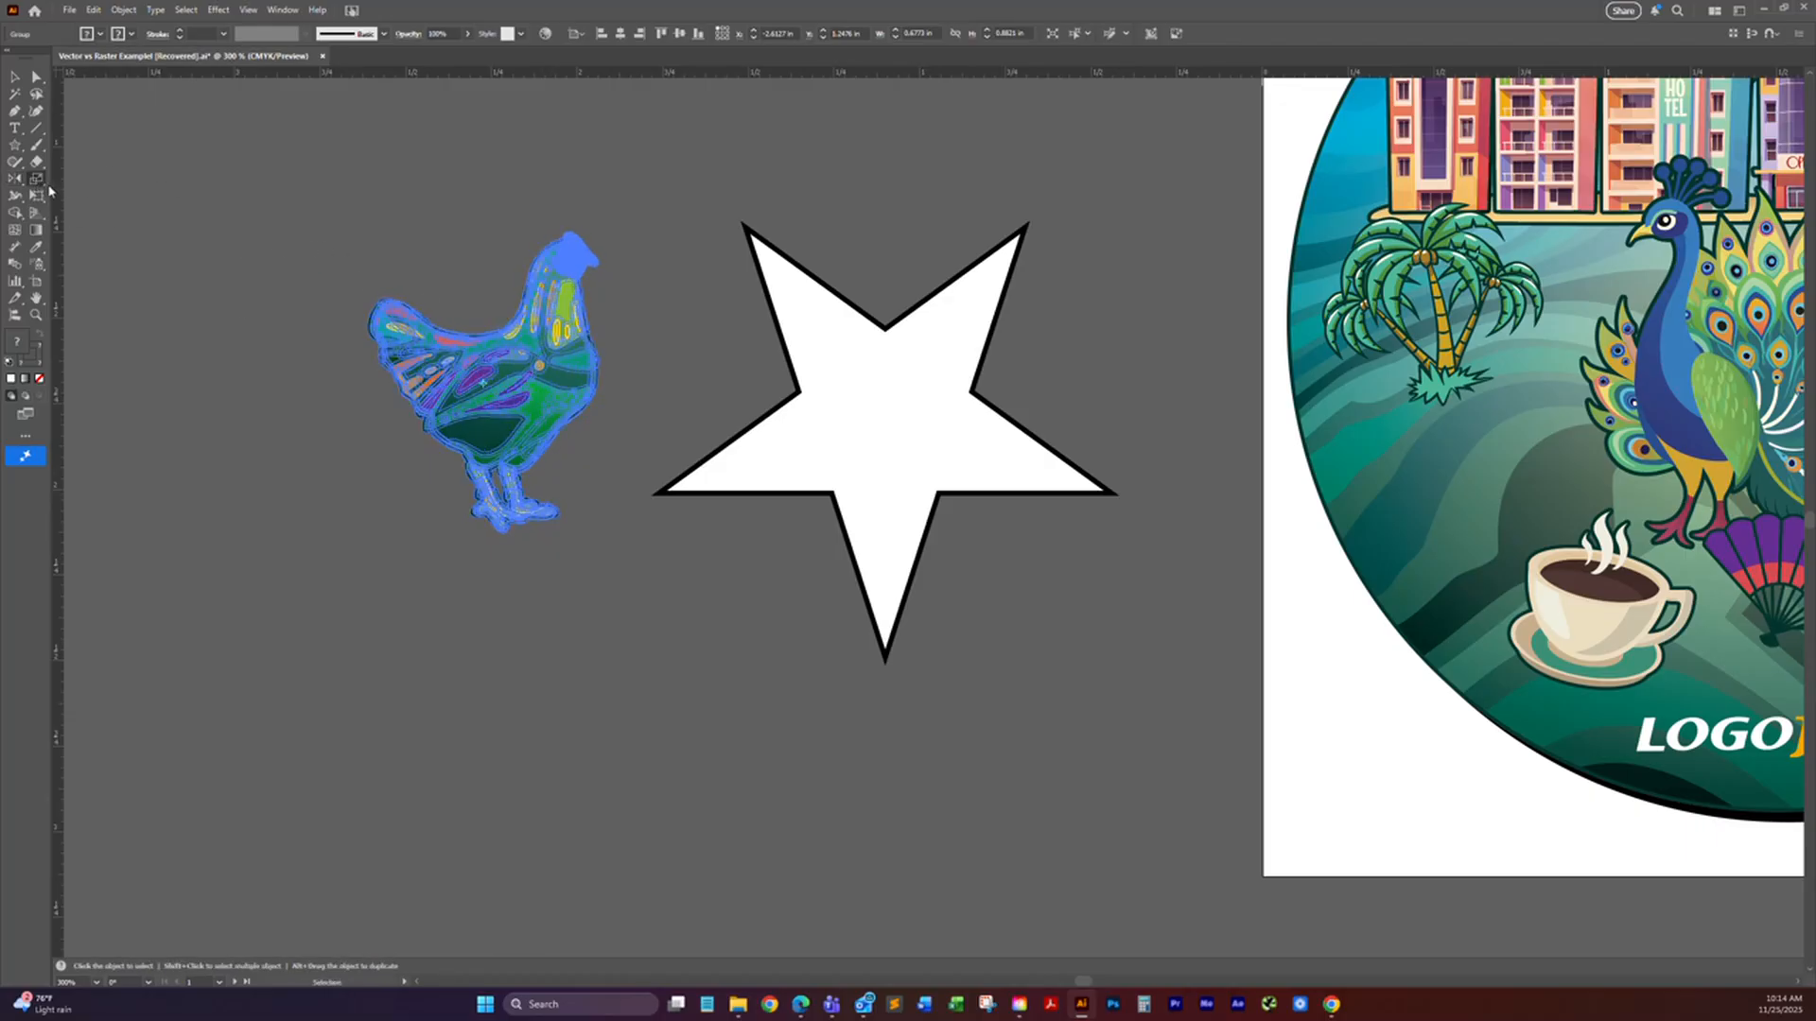
key(s)
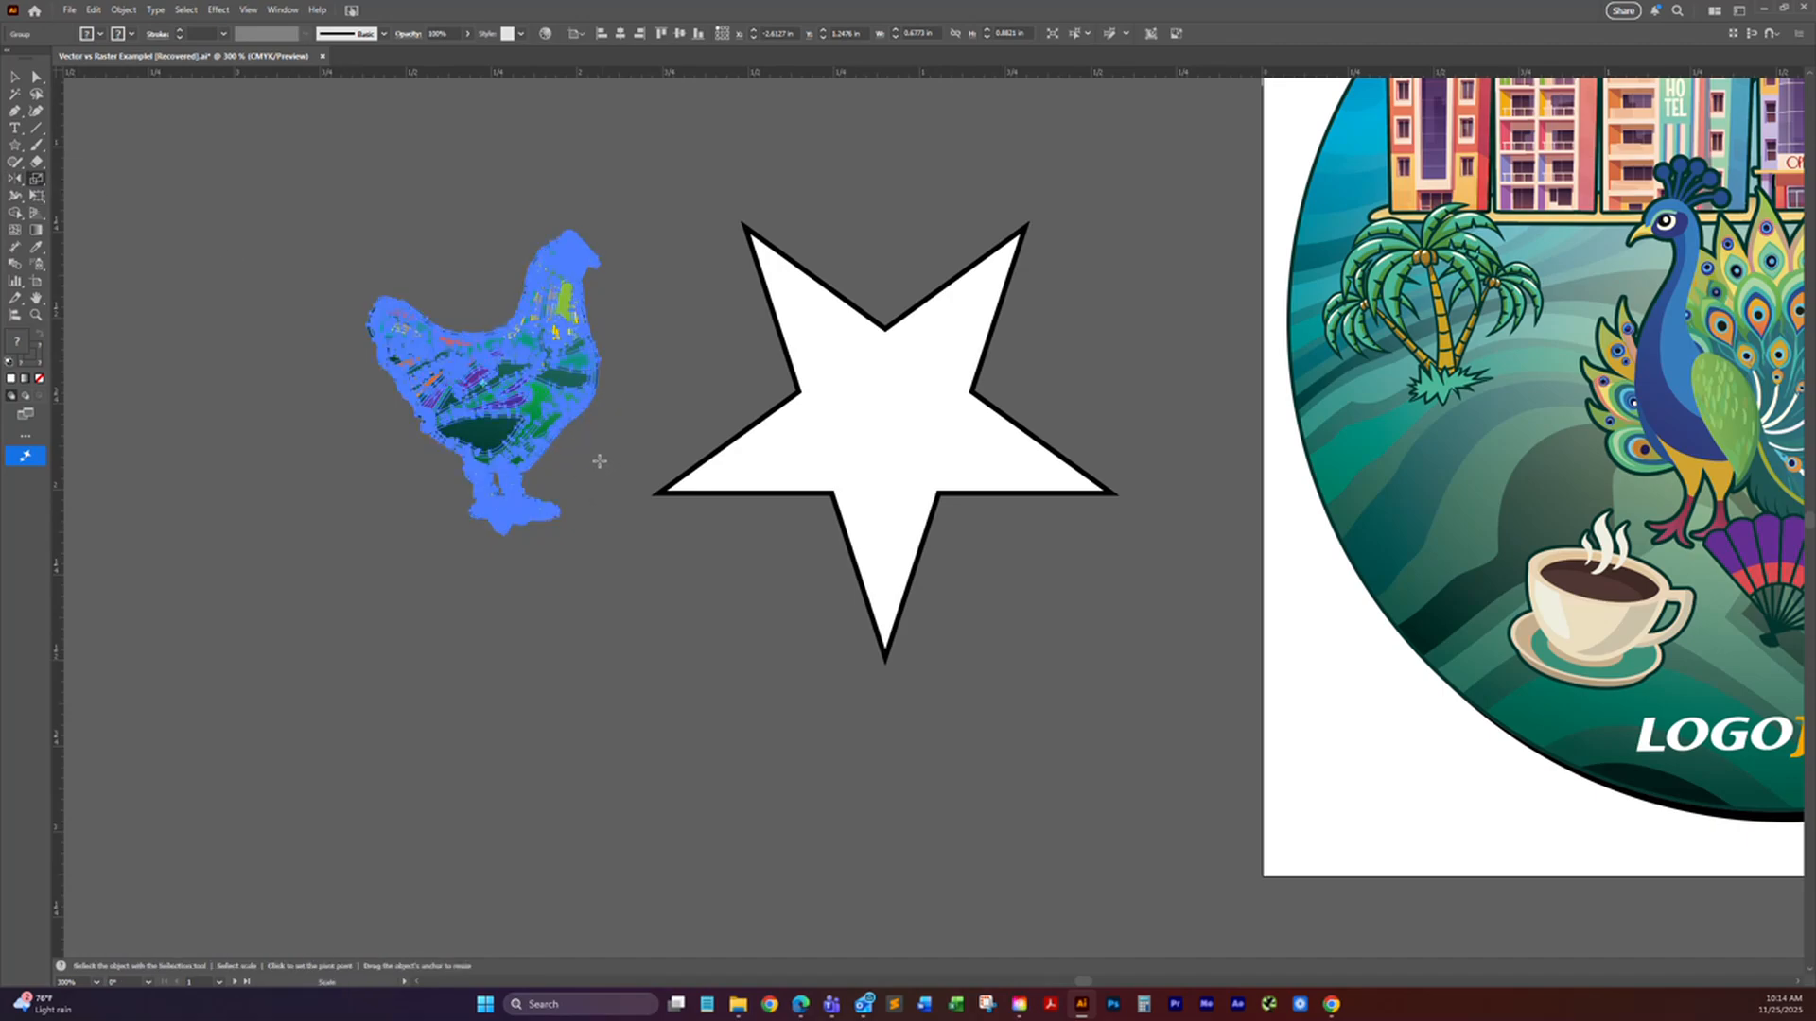
key(v)
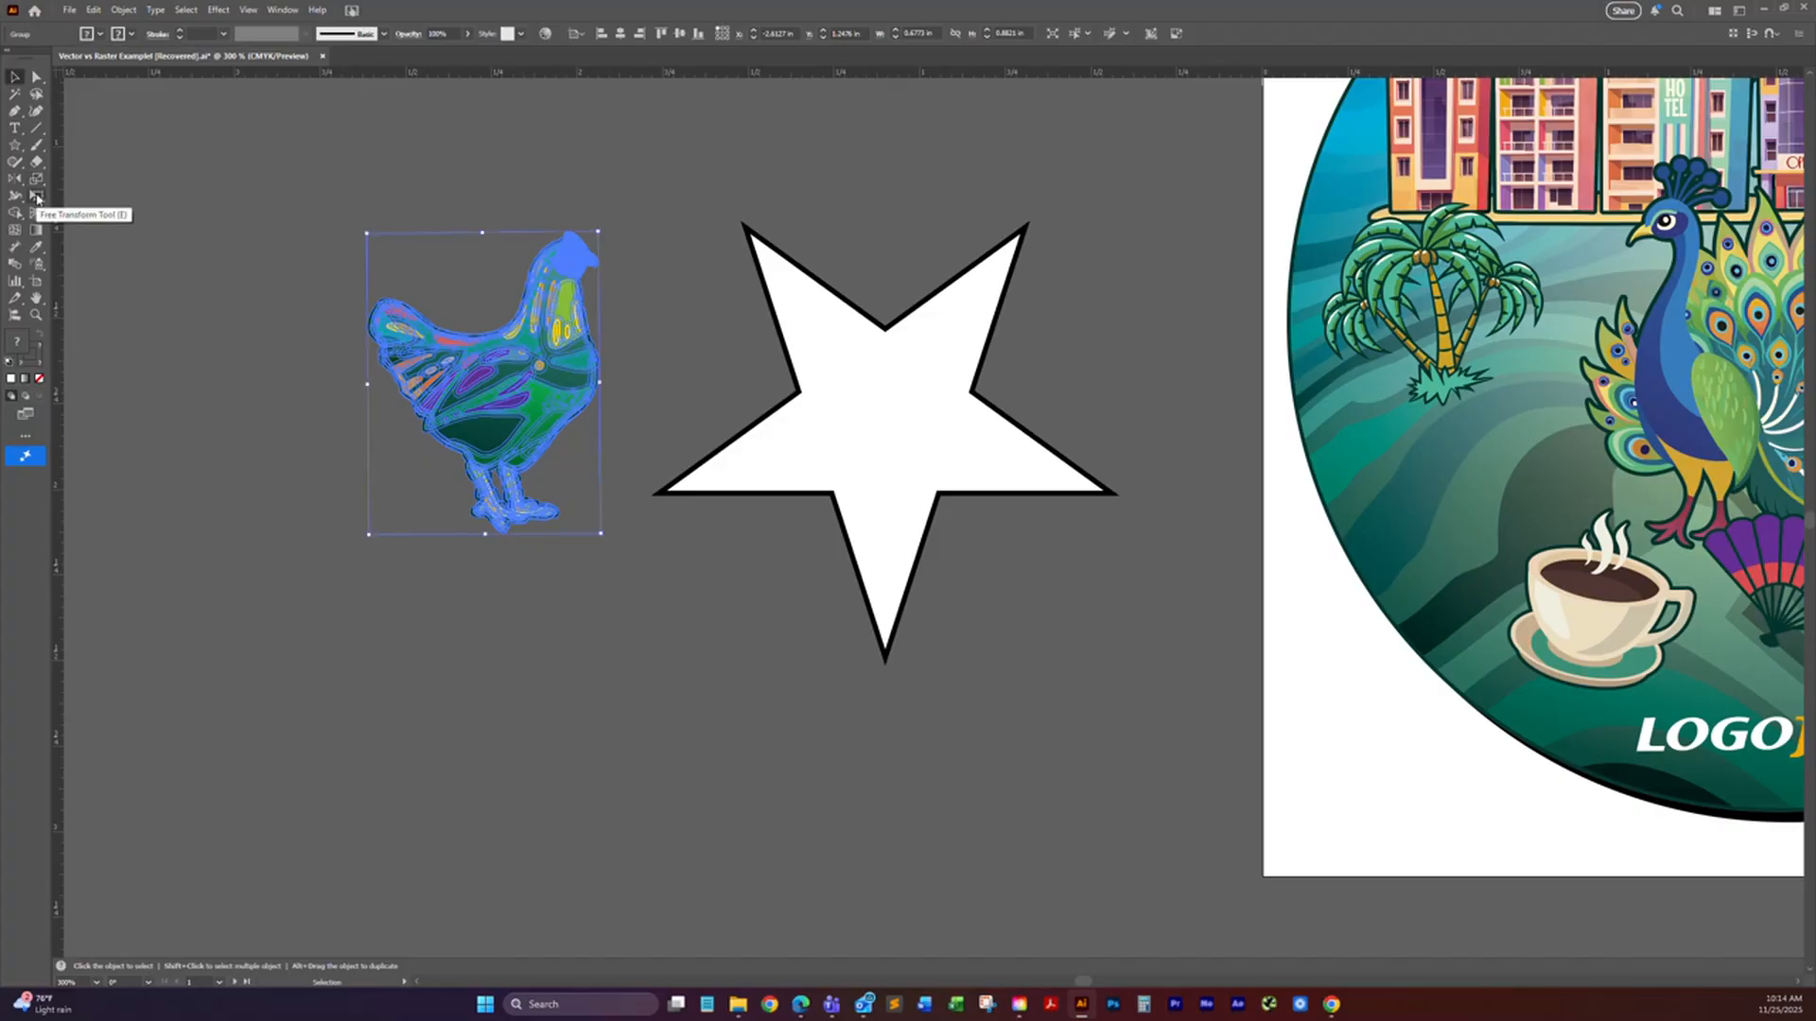
click(37, 180)
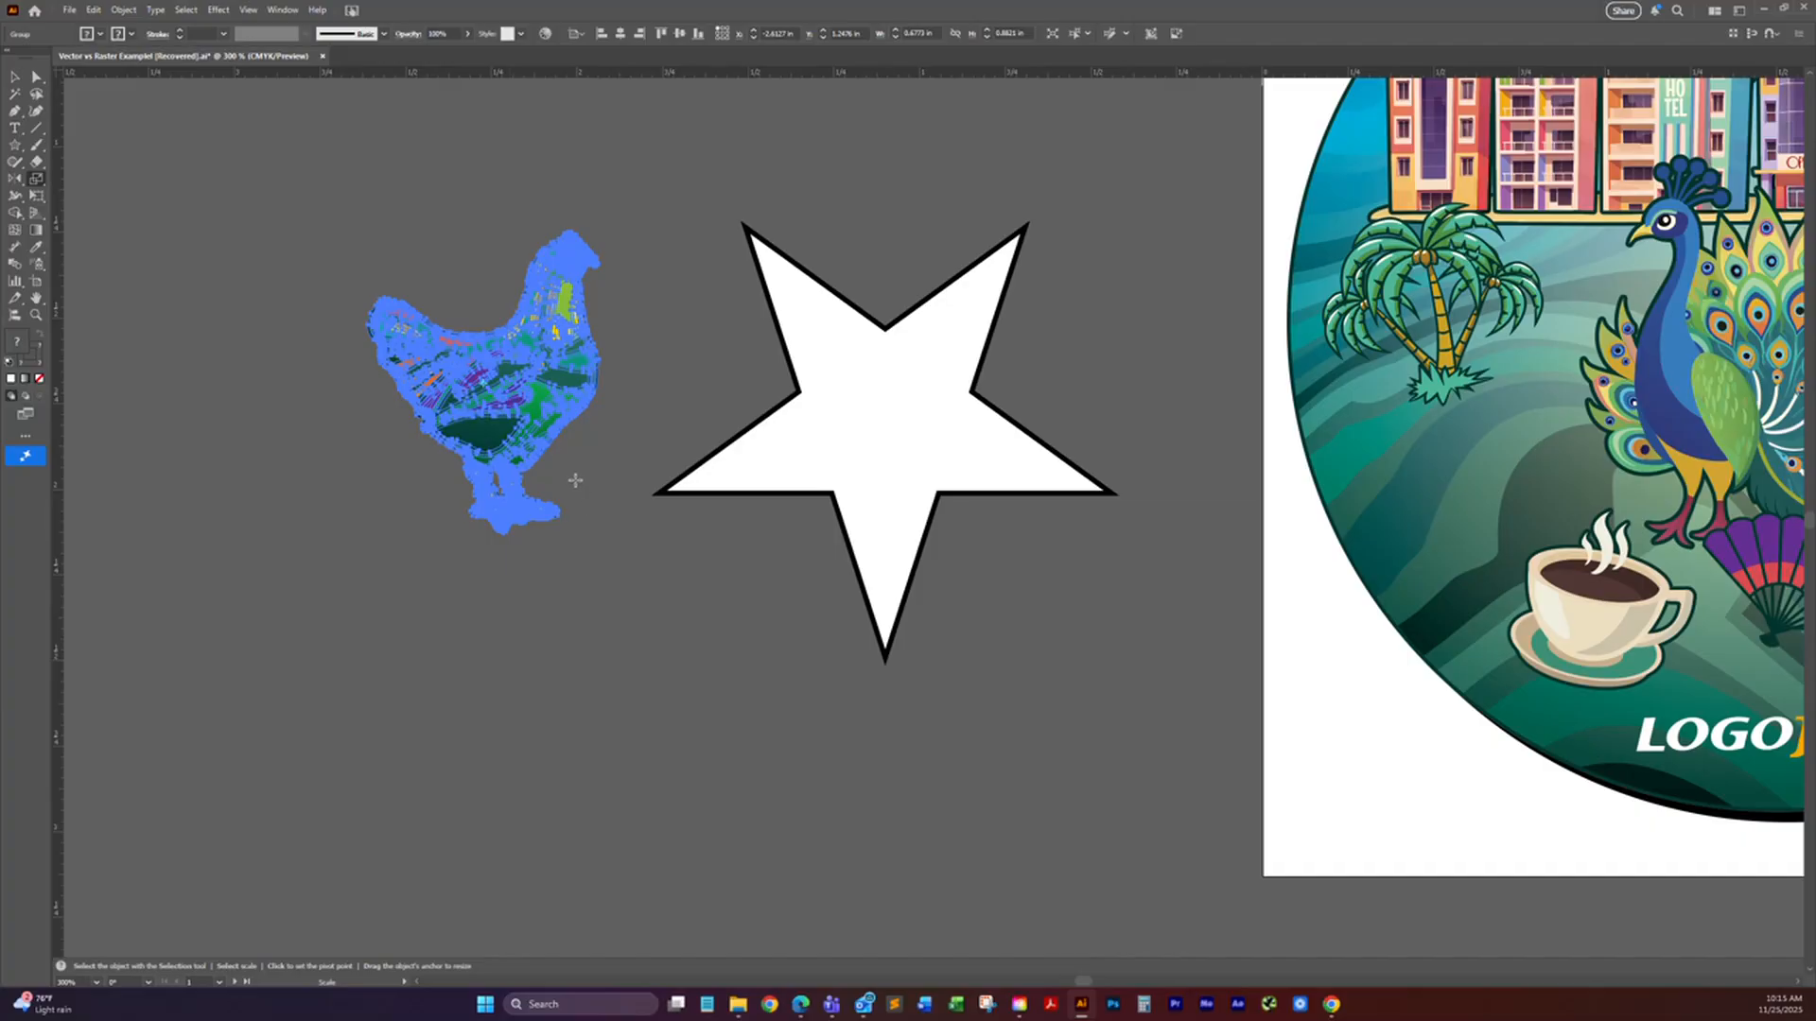
drag(603, 501, 572, 451)
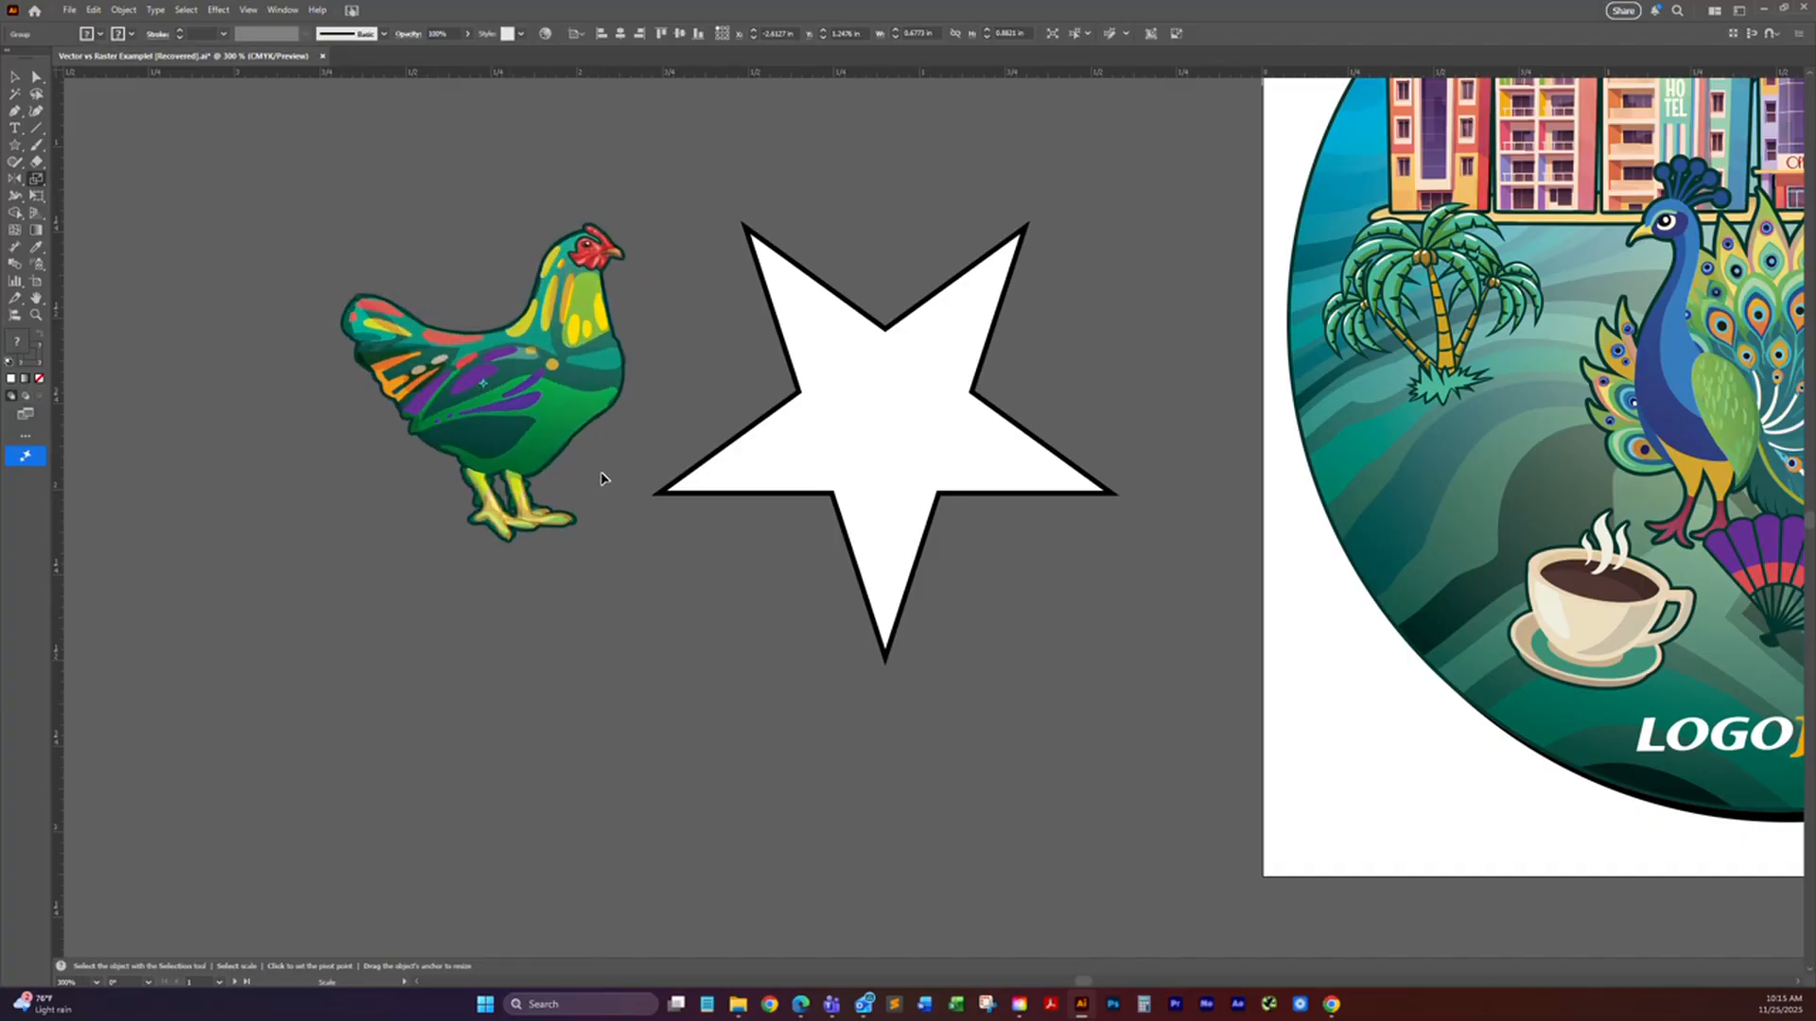
mouse_move(578, 519)
mouse_down()
mouse_move(539, 508)
mouse_move(567, 497)
mouse_up()
key(v)
key(s)
drag(603, 488, 597, 490)
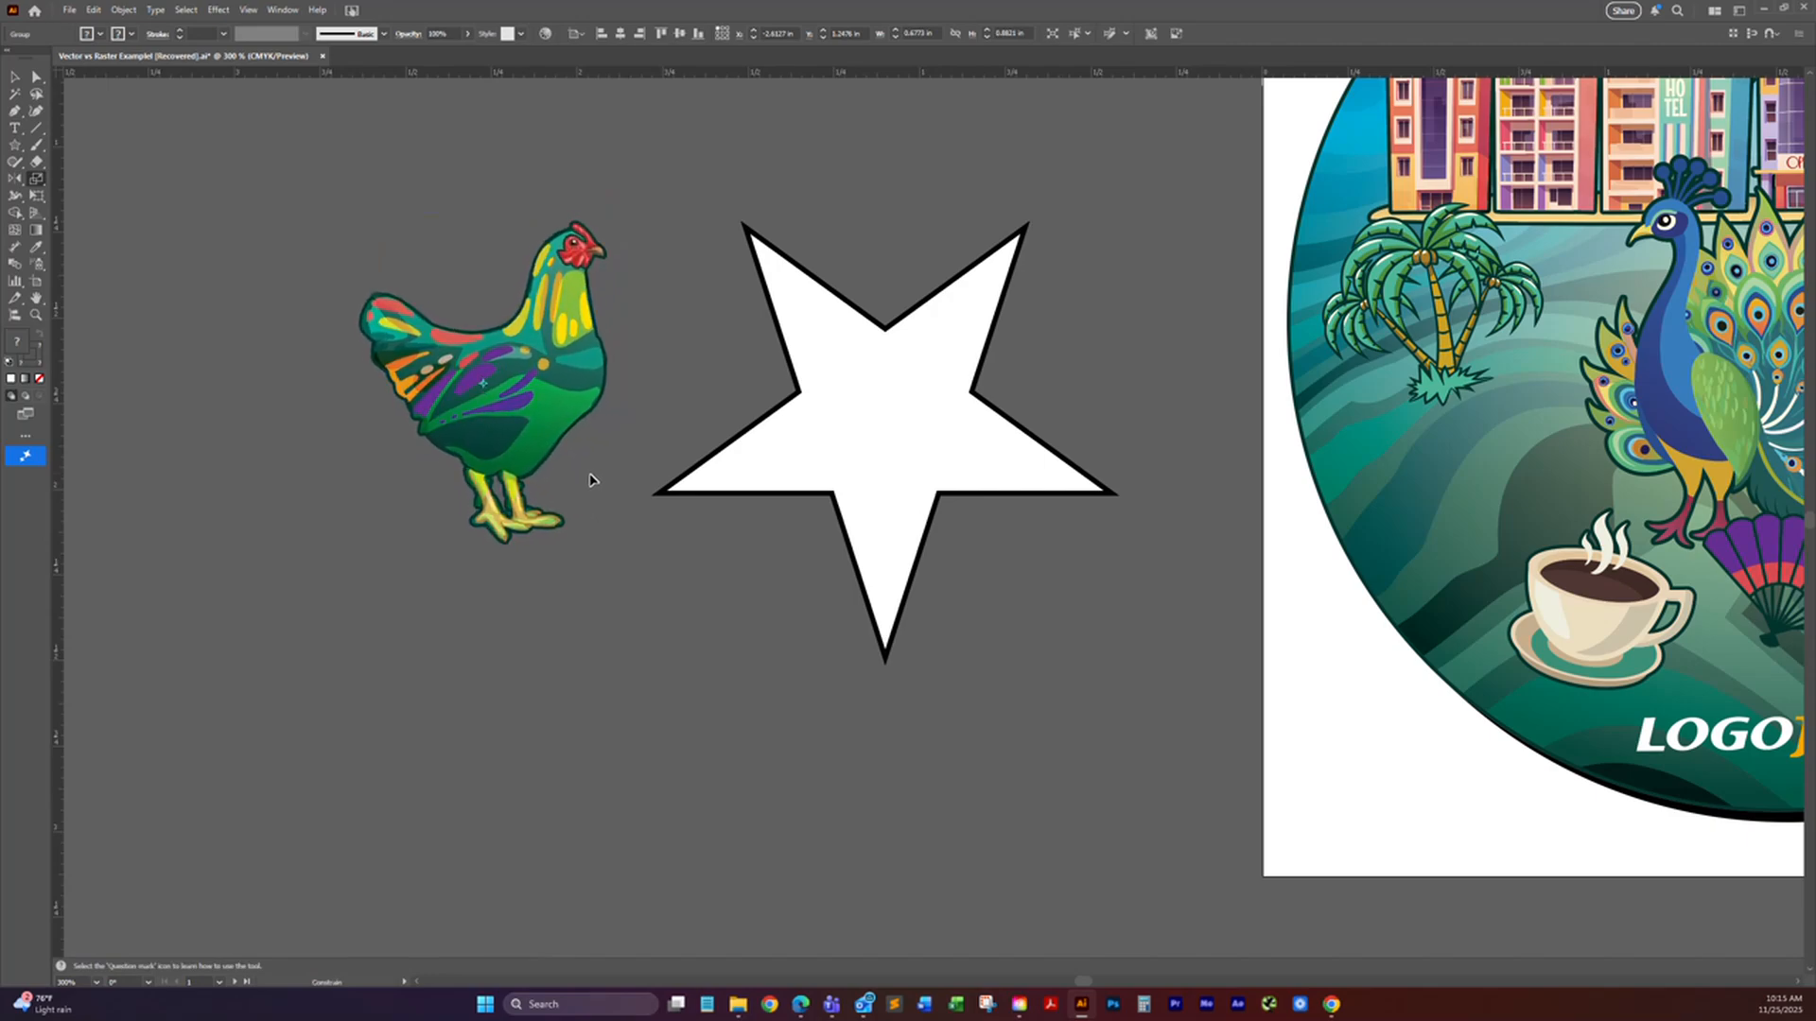
drag(636, 498, 601, 469)
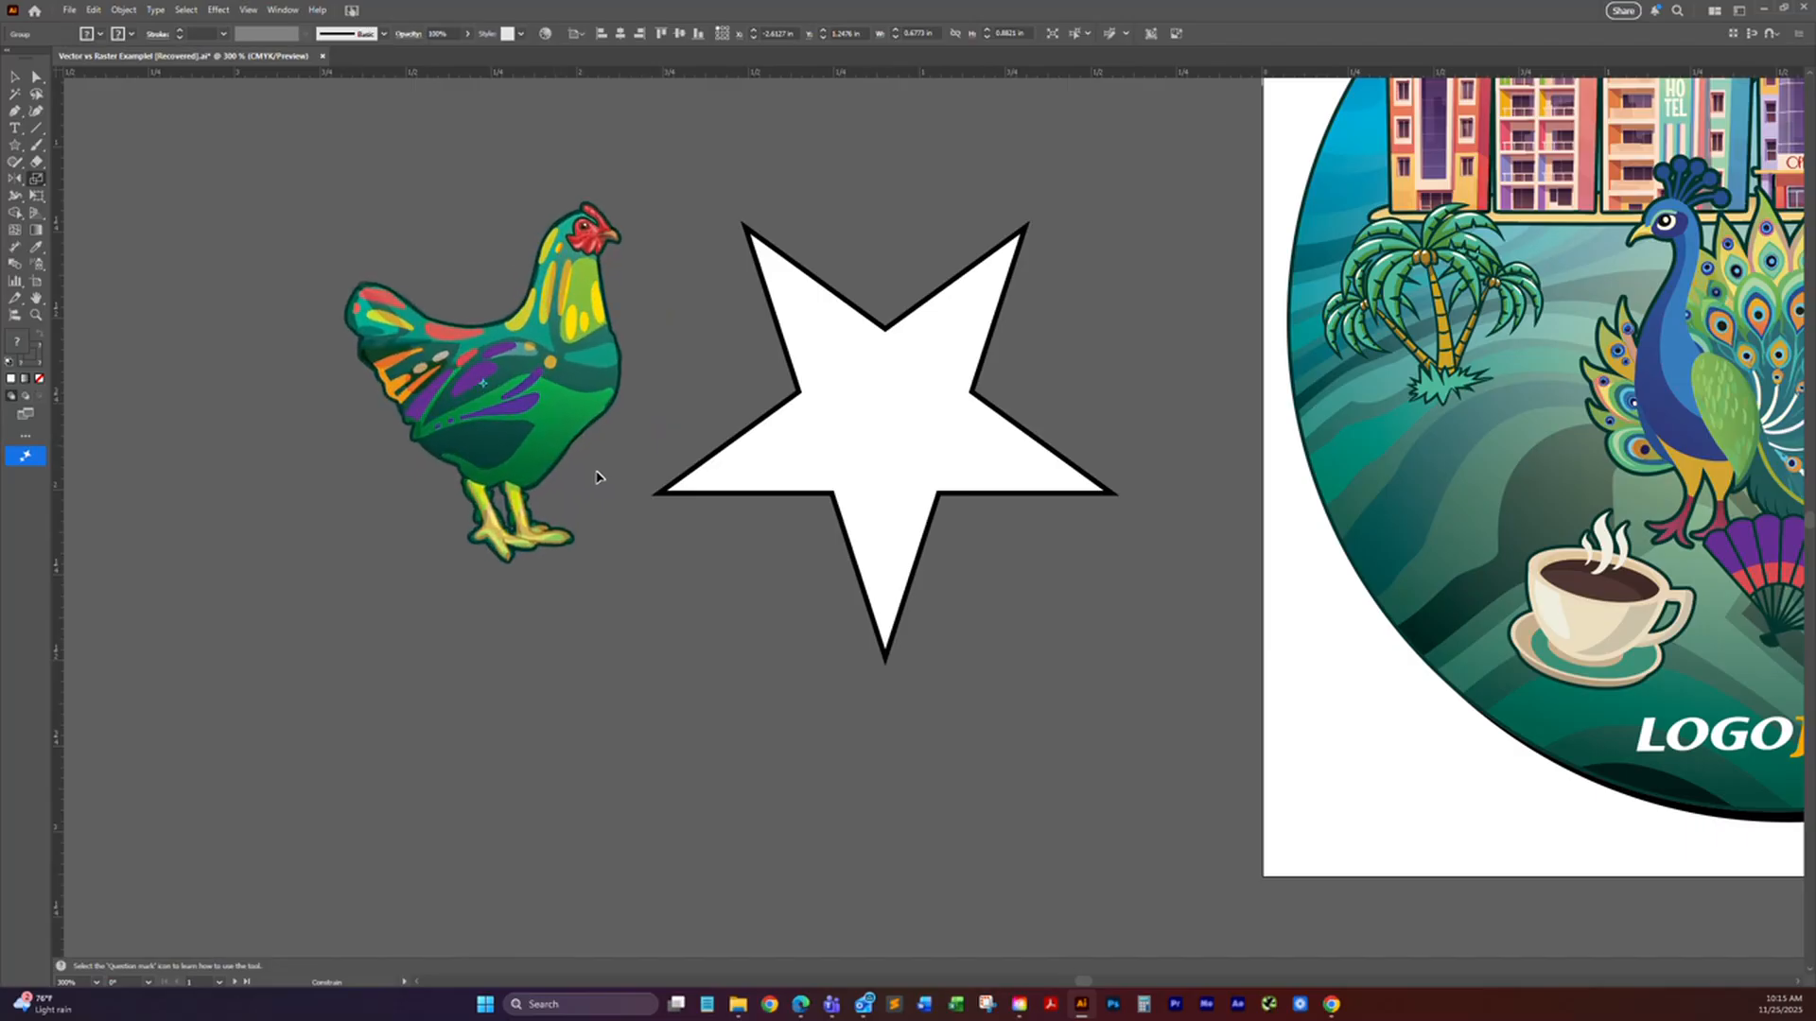
drag(582, 470, 583, 474)
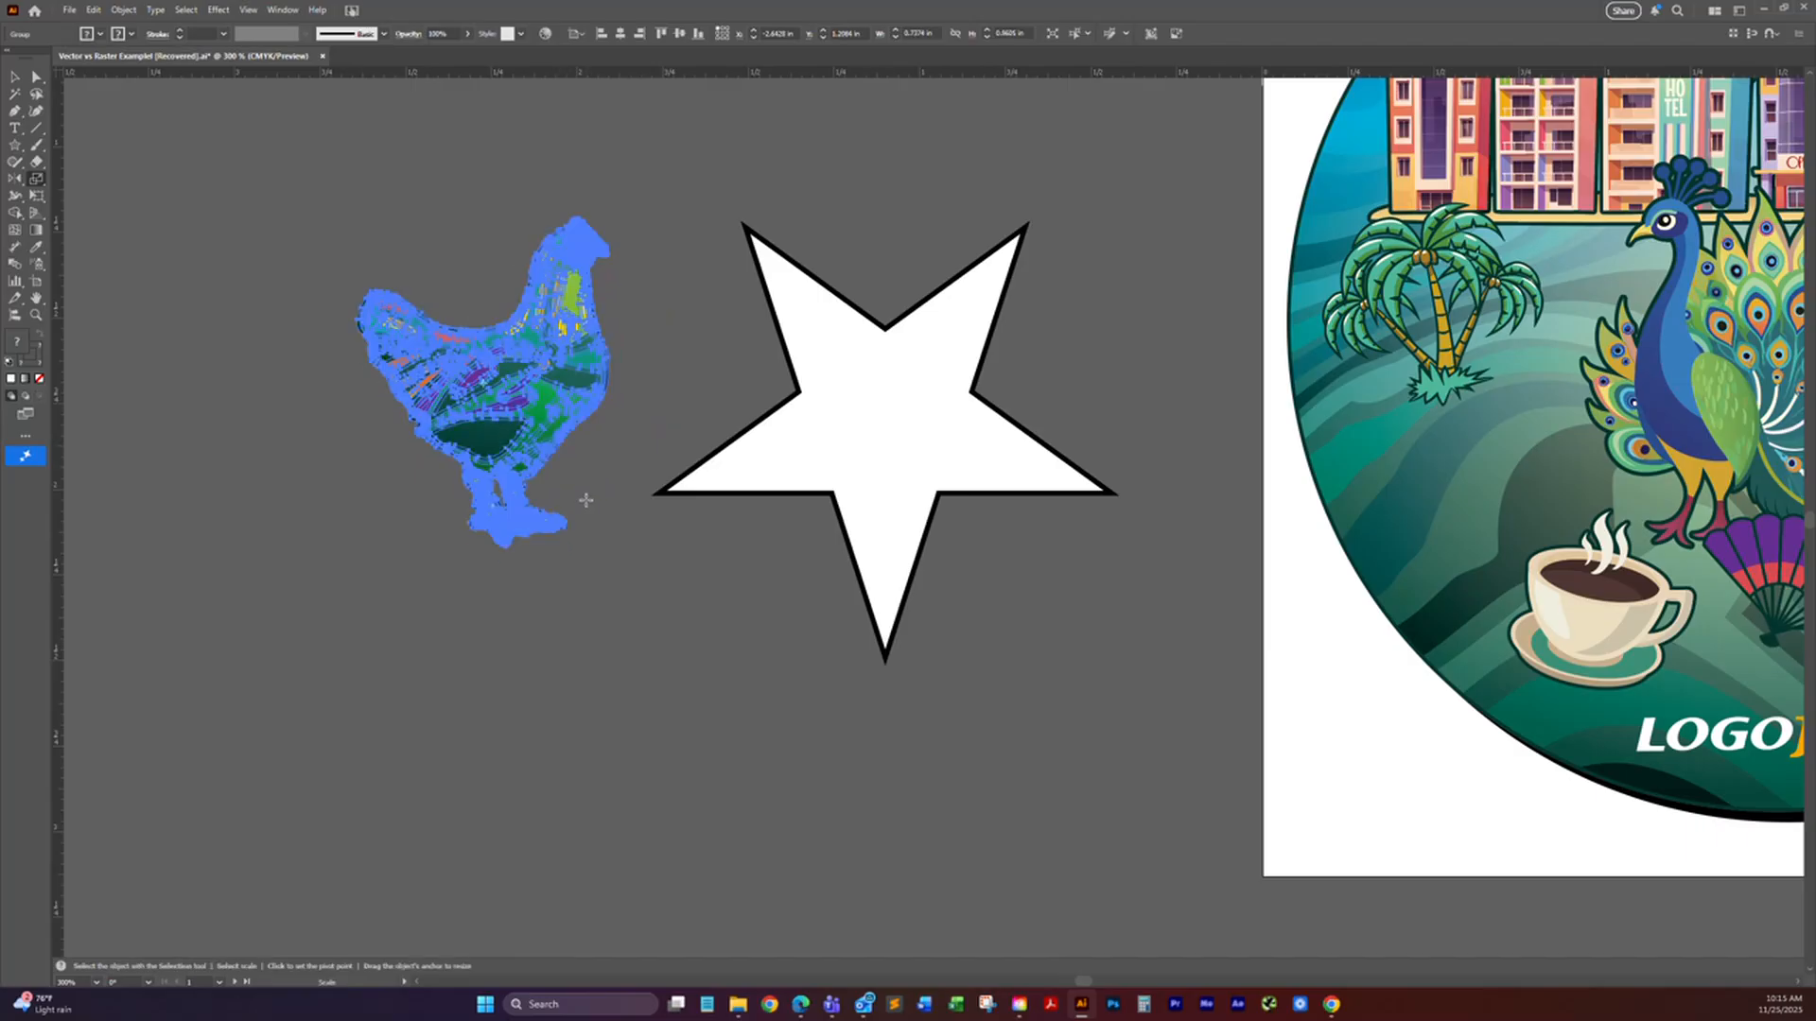
click(16, 80)
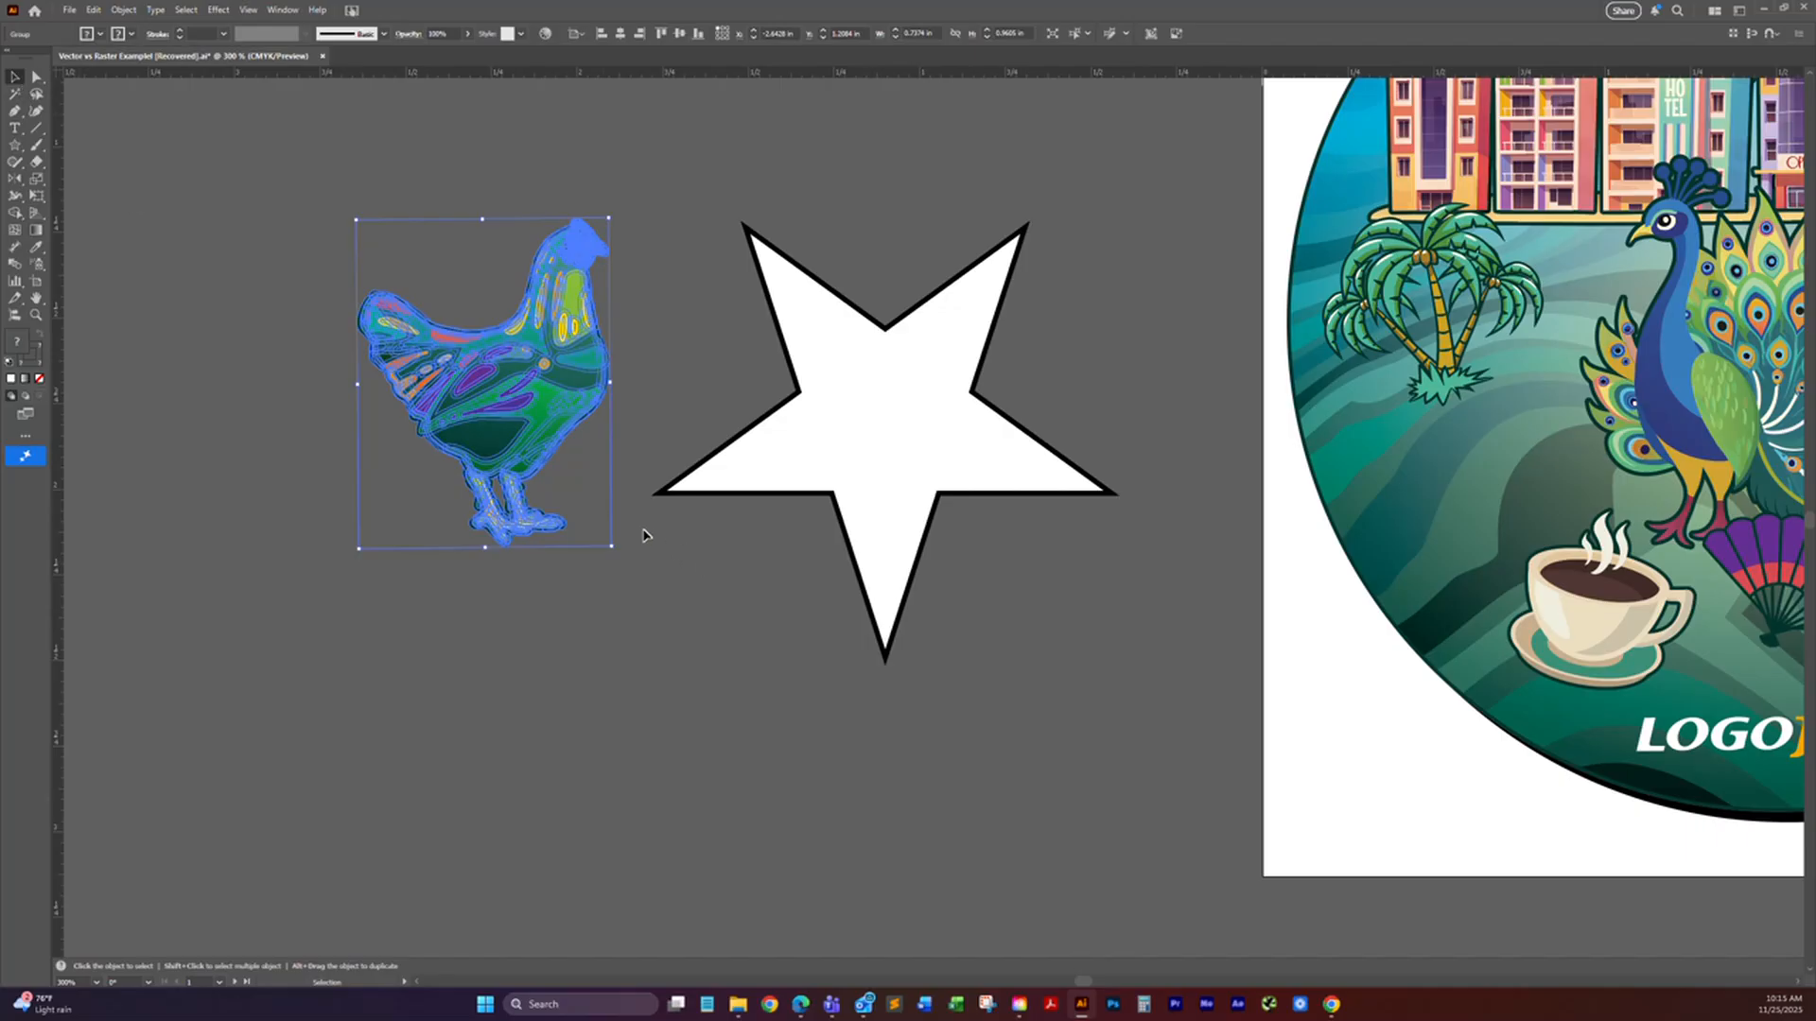
mouse_move(612, 548)
mouse_down()
mouse_move(652, 587)
mouse_move(640, 507)
mouse_move(673, 580)
mouse_move(596, 454)
mouse_move(661, 510)
mouse_move(580, 535)
mouse_move(492, 474)
mouse_move(567, 539)
mouse_move(507, 502)
mouse_move(542, 542)
mouse_move(594, 572)
mouse_up()
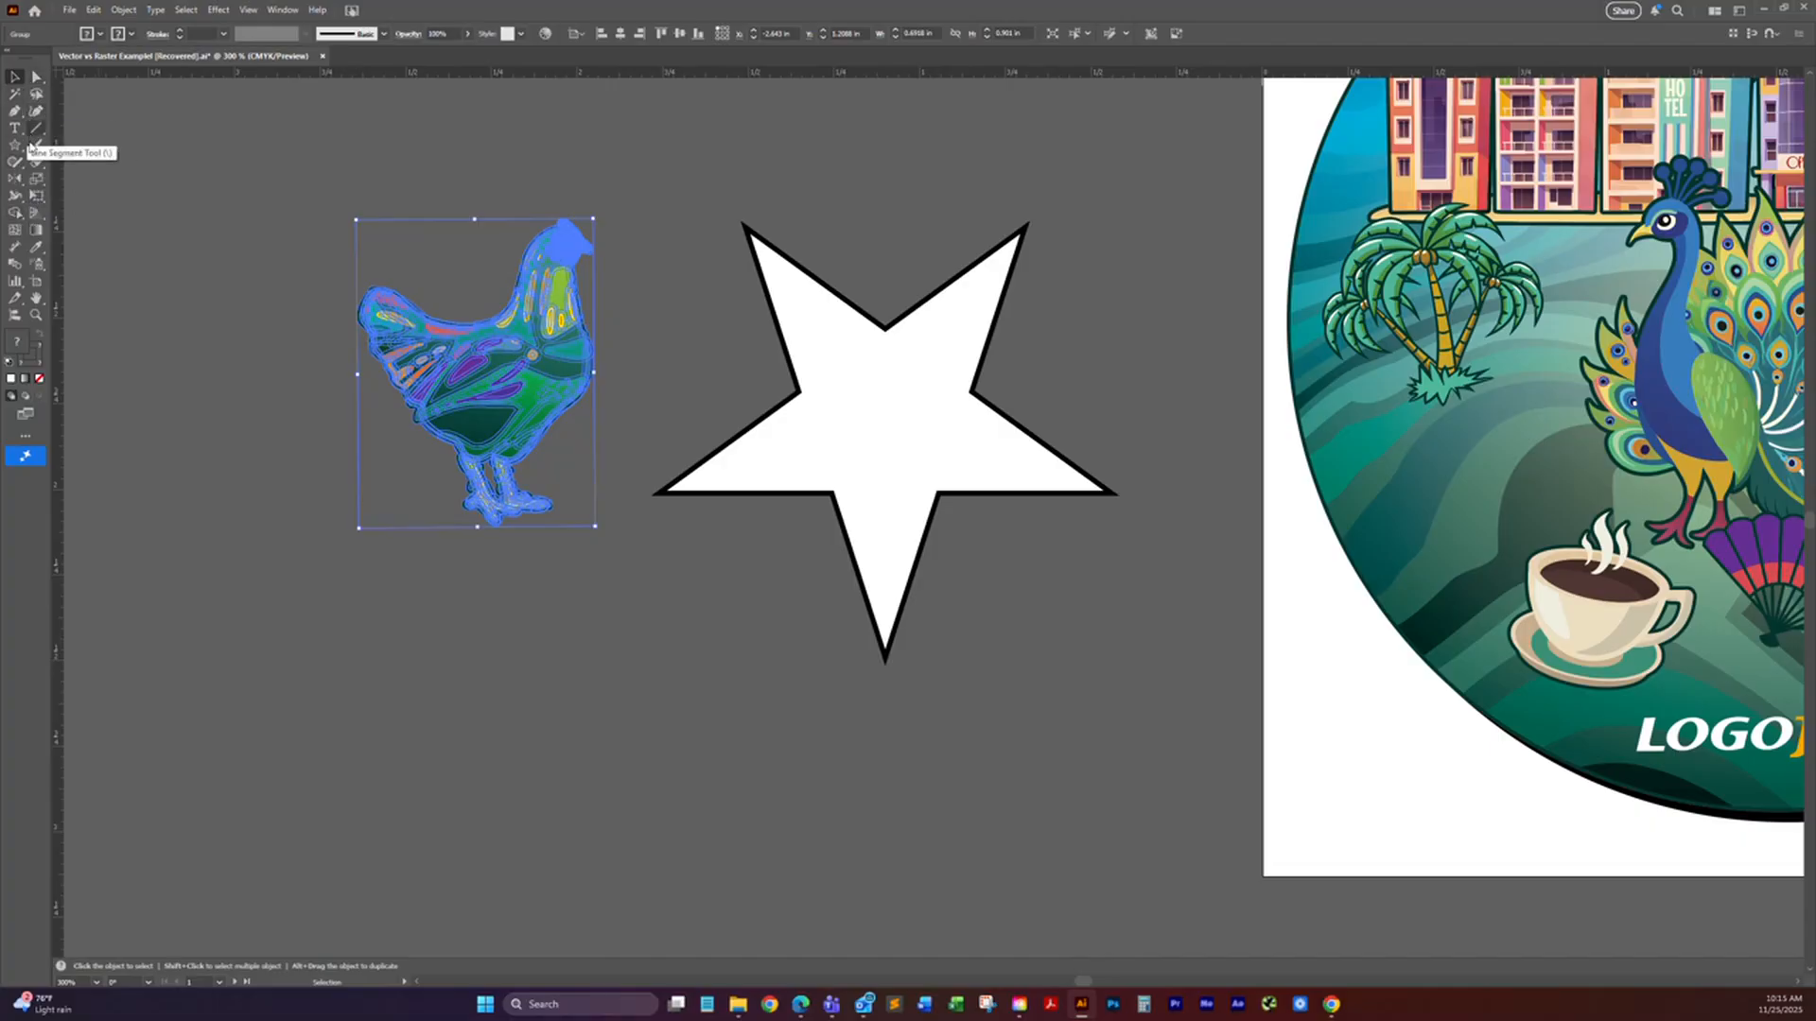
Step: Draw a rectangle about 0.93 by 0.50 in over the lower point of the star
click(15, 214)
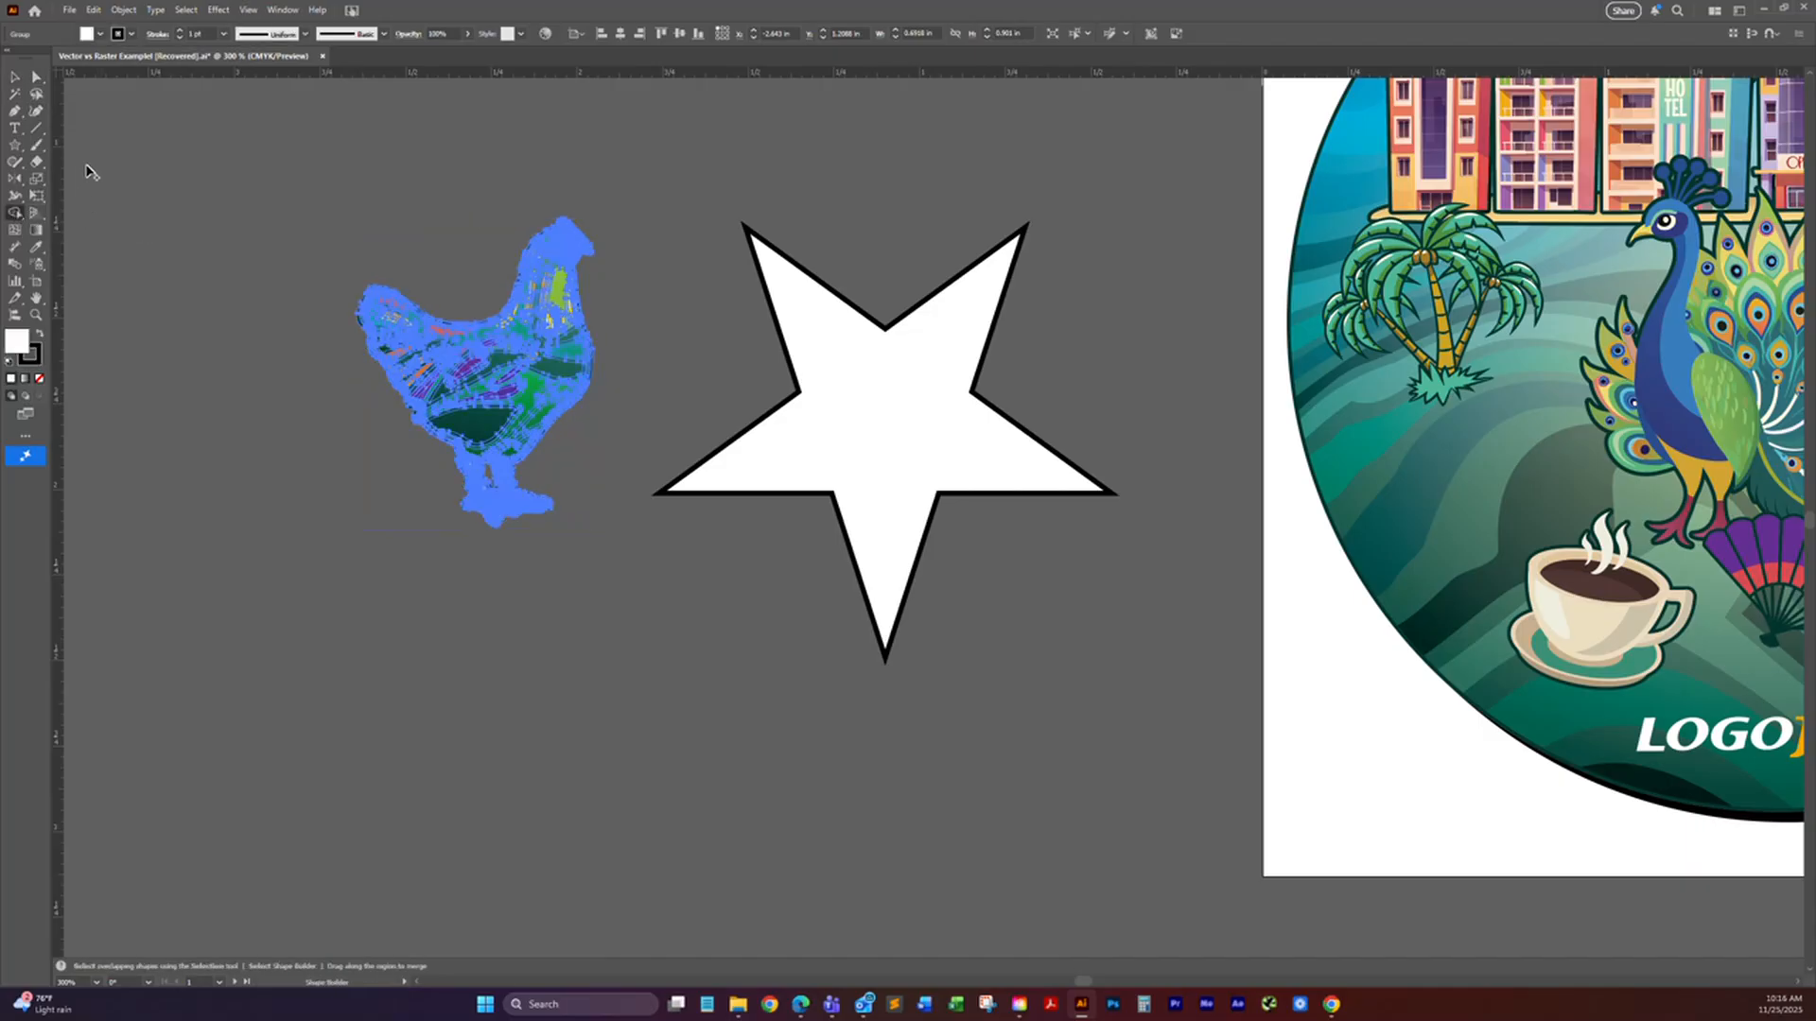
click(15, 147)
drag(15, 147, 85, 153)
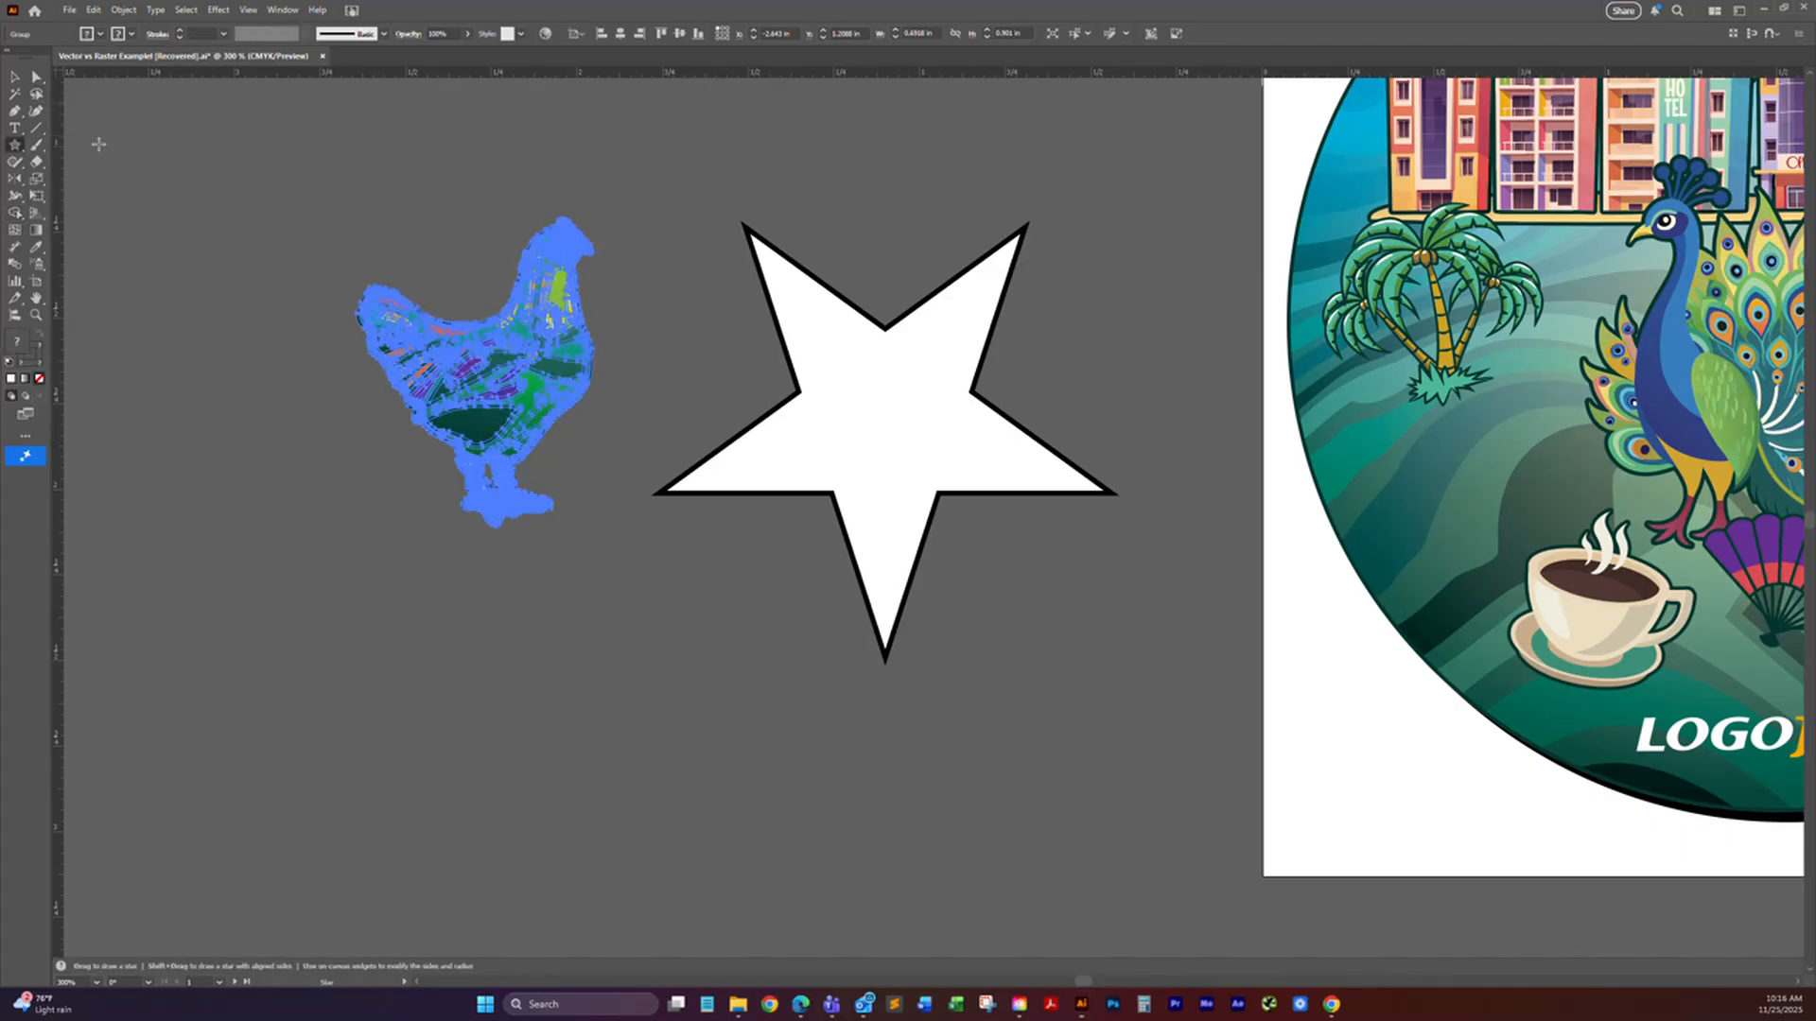
drag(1000, 724, 681, 551)
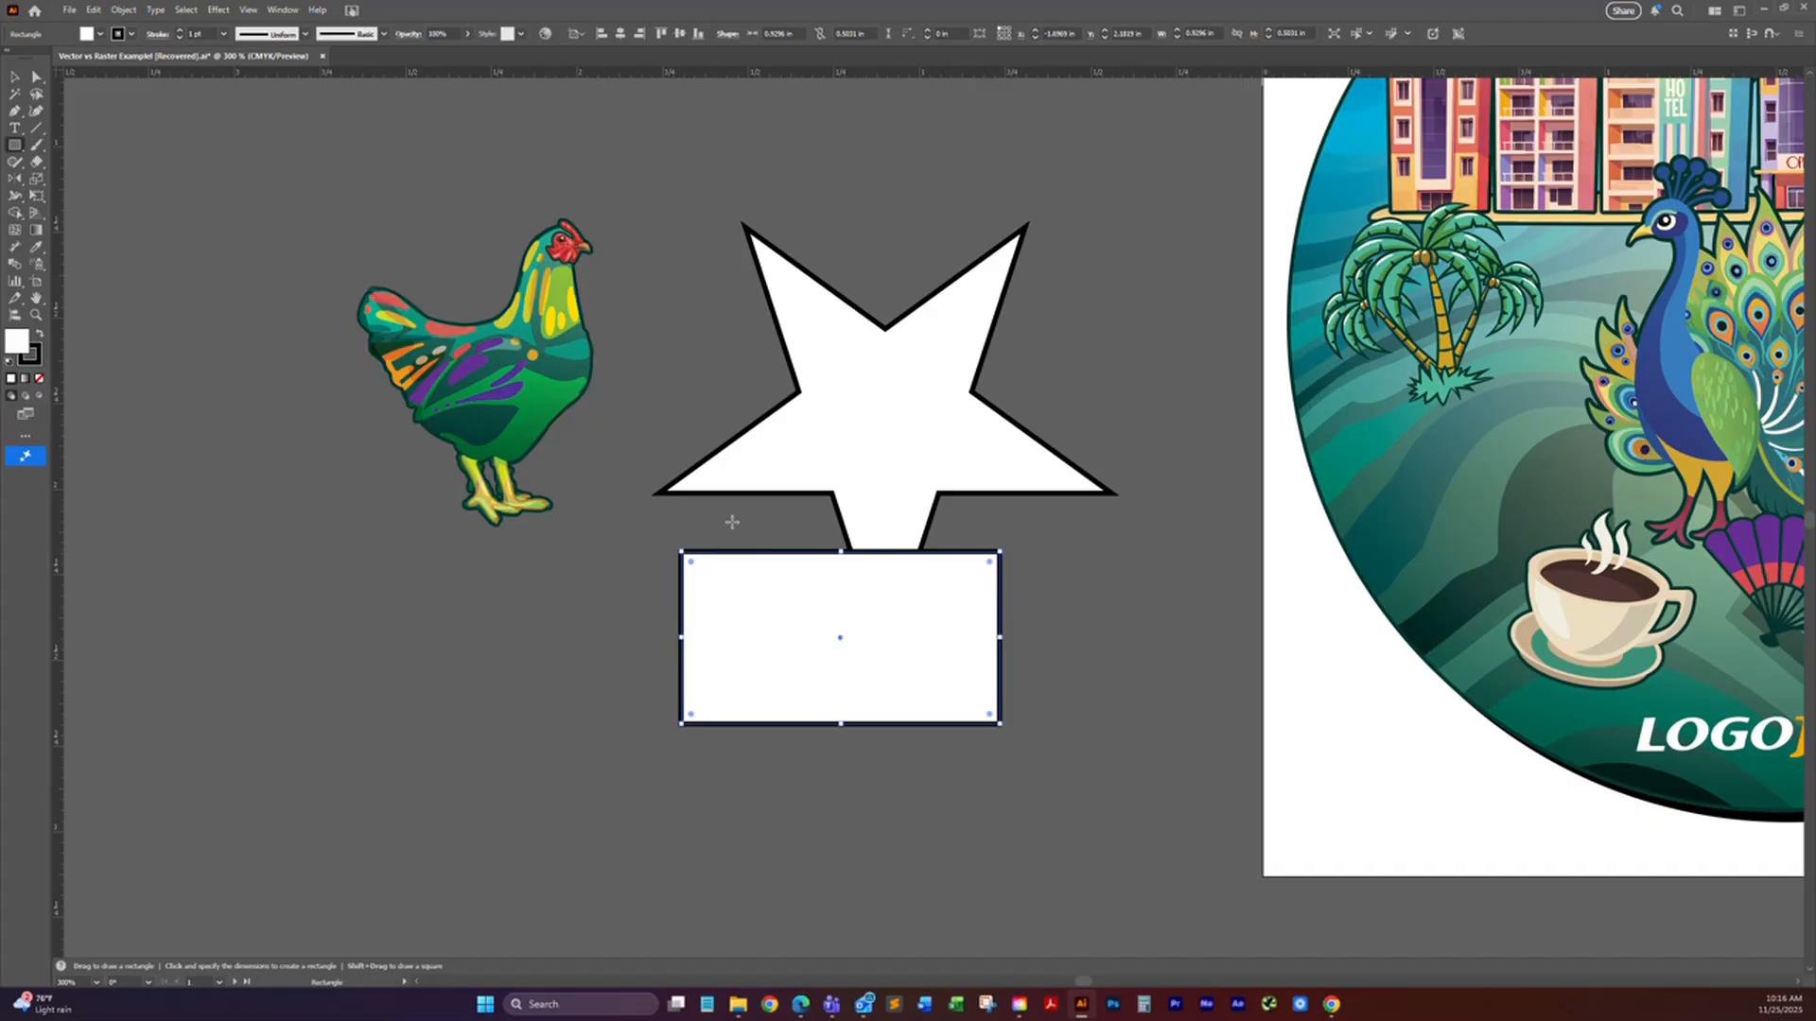
Step: Draw a second, tilted five-pointed star about 1.5 in across, and move it to overlap the first star and the rectangle
click(16, 80)
click(15, 144)
drag(18, 148, 71, 215)
drag(1108, 624, 1383, 613)
key(v)
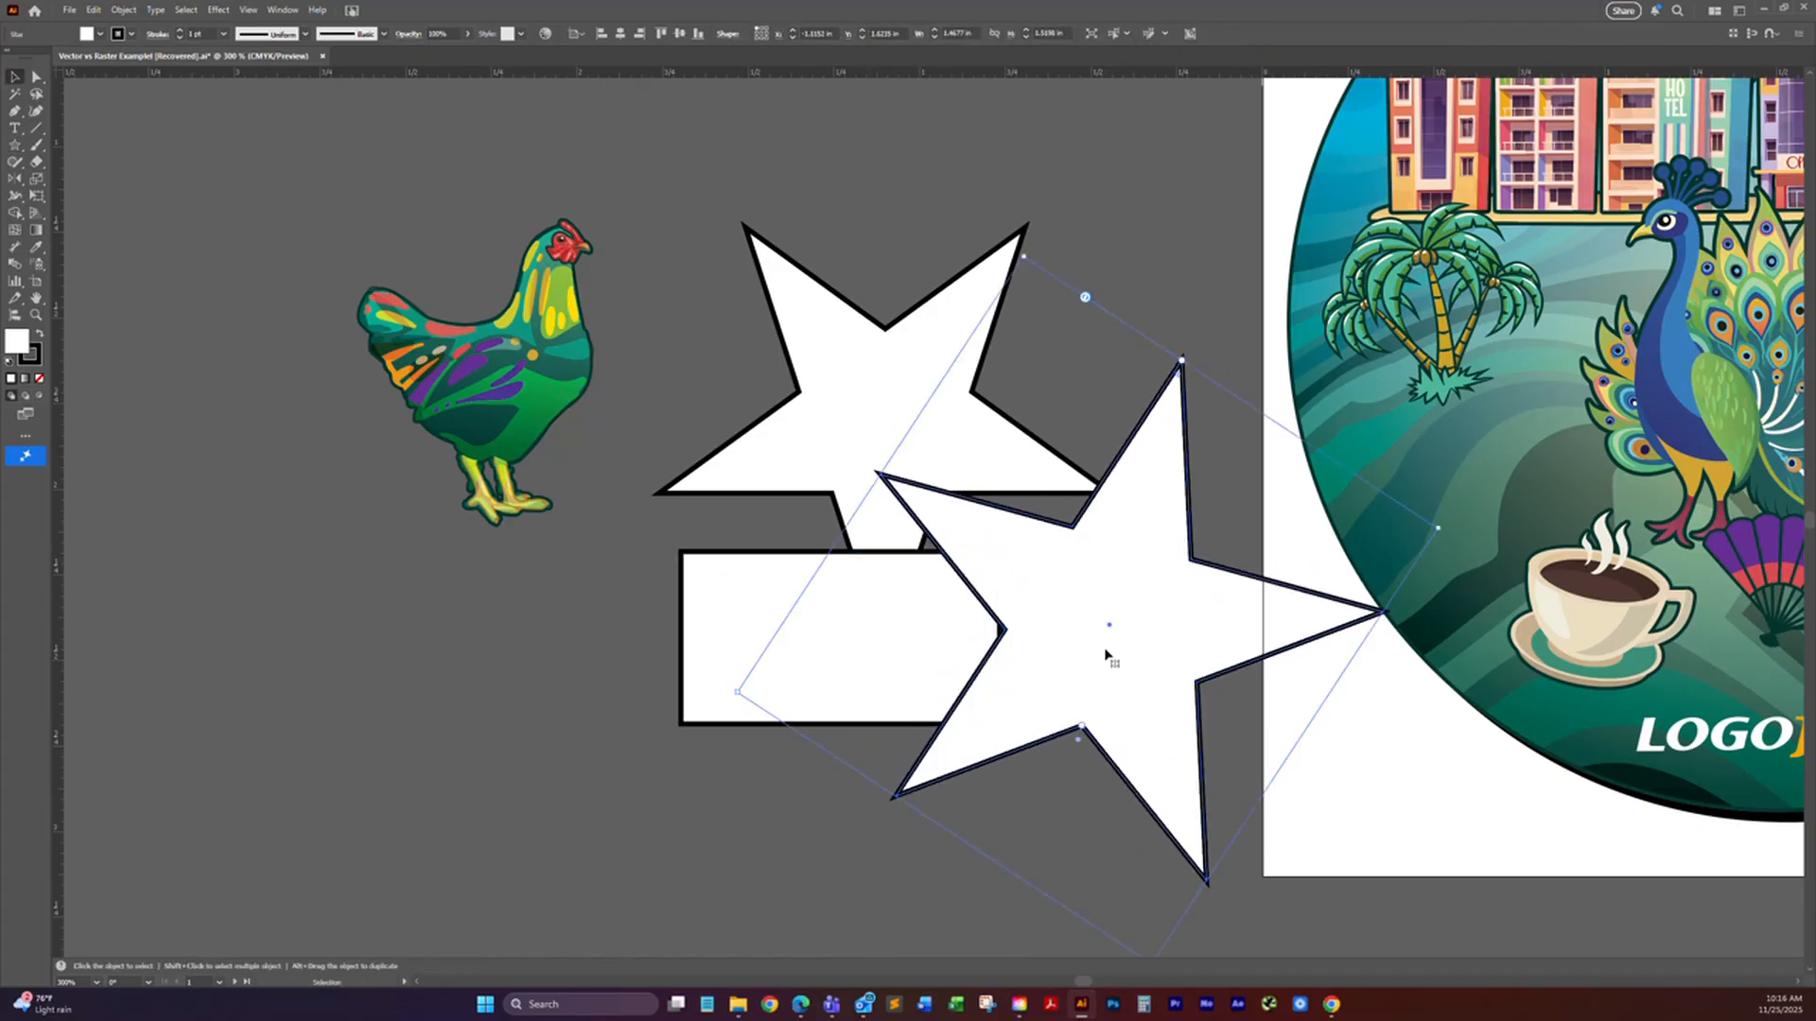
drag(1104, 631, 1062, 579)
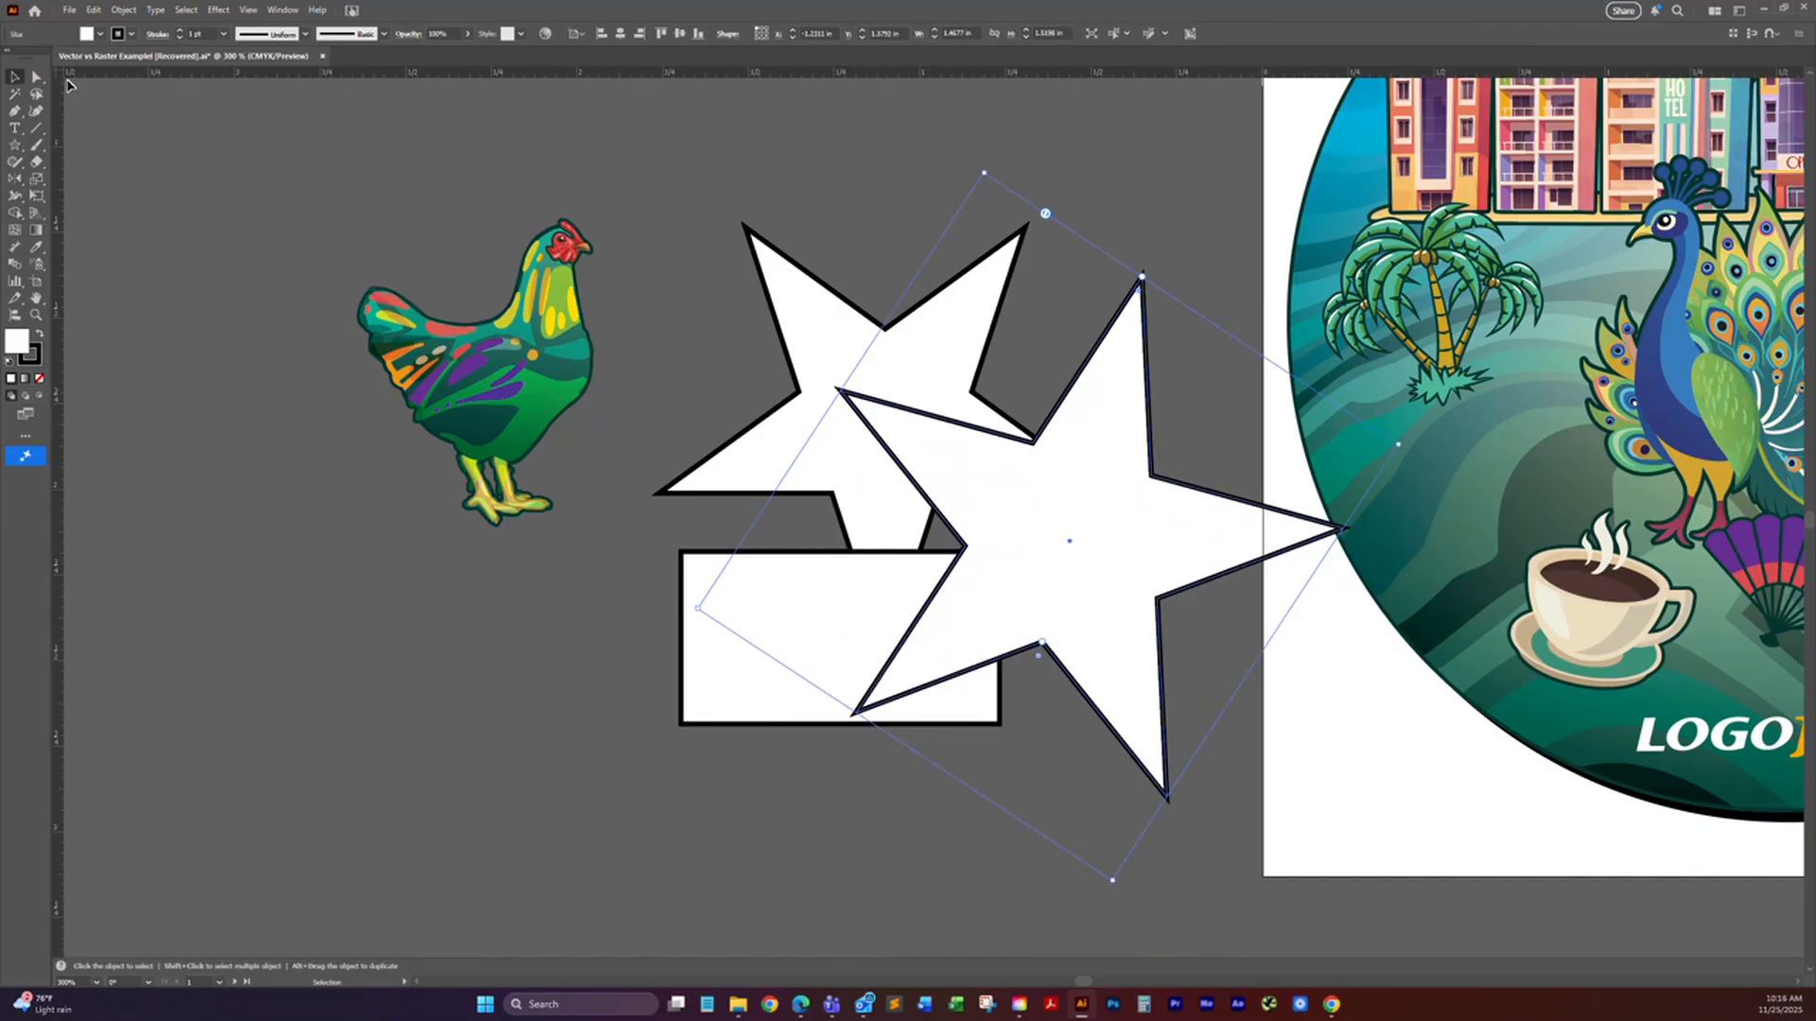
Step: Merge the two stars and the rectangle into one shape with the Shape Builder tool
key(ctrl+a)
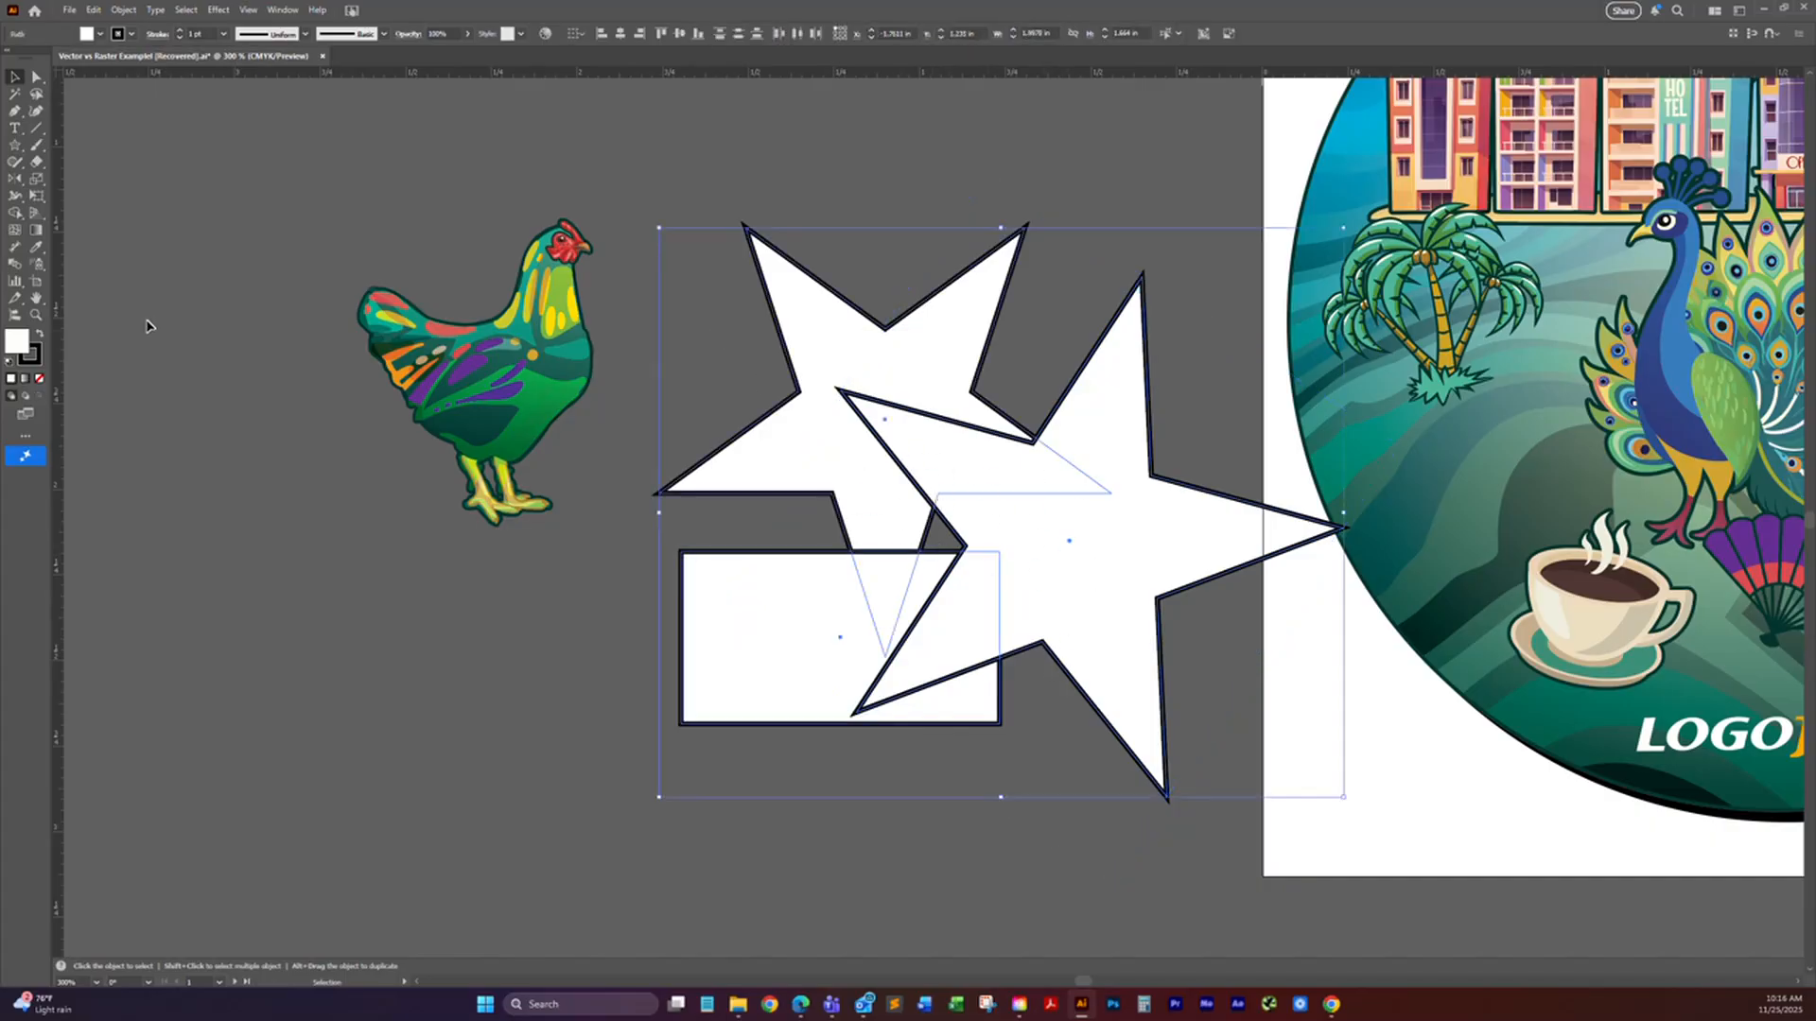
click(15, 212)
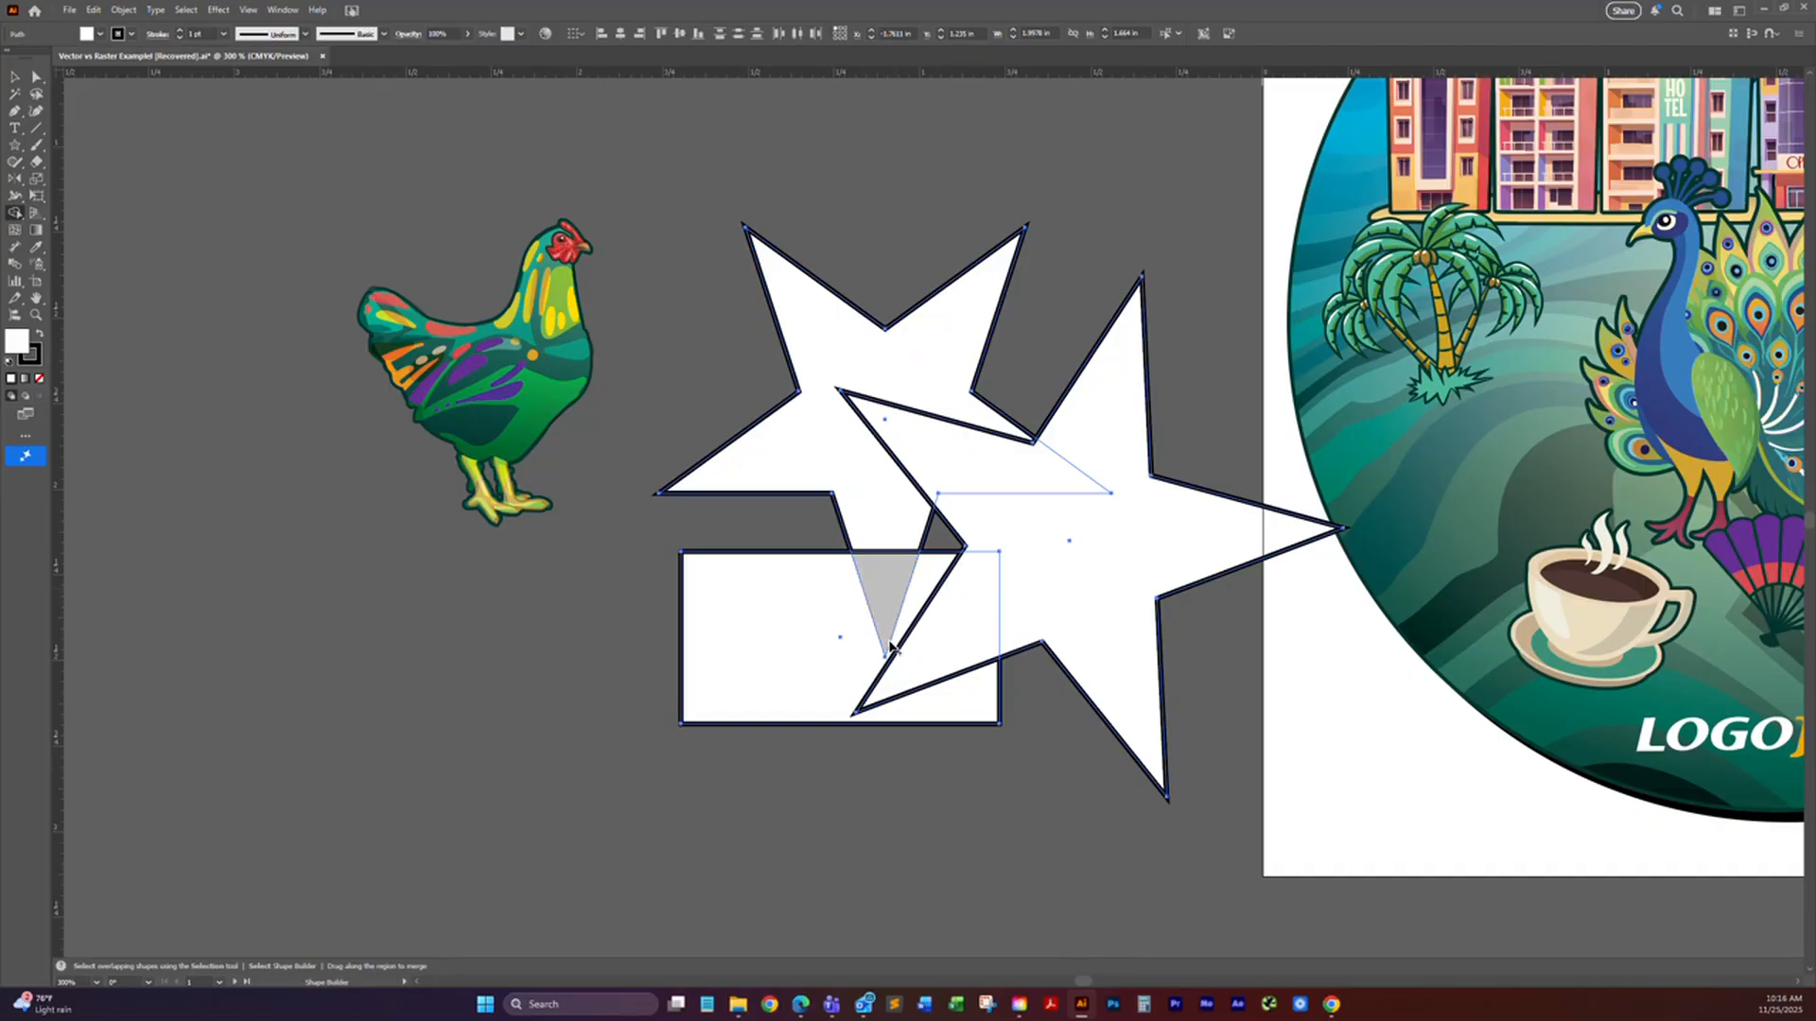
mouse_move(827, 670)
mouse_down()
mouse_move(930, 679)
mouse_move(918, 630)
mouse_move(871, 603)
mouse_move(876, 570)
mouse_move(877, 599)
mouse_move(1037, 612)
mouse_up()
drag(984, 484, 1013, 526)
Step: Move the merged shape toward the rooster, and delete it
key(v)
drag(1010, 498, 917, 541)
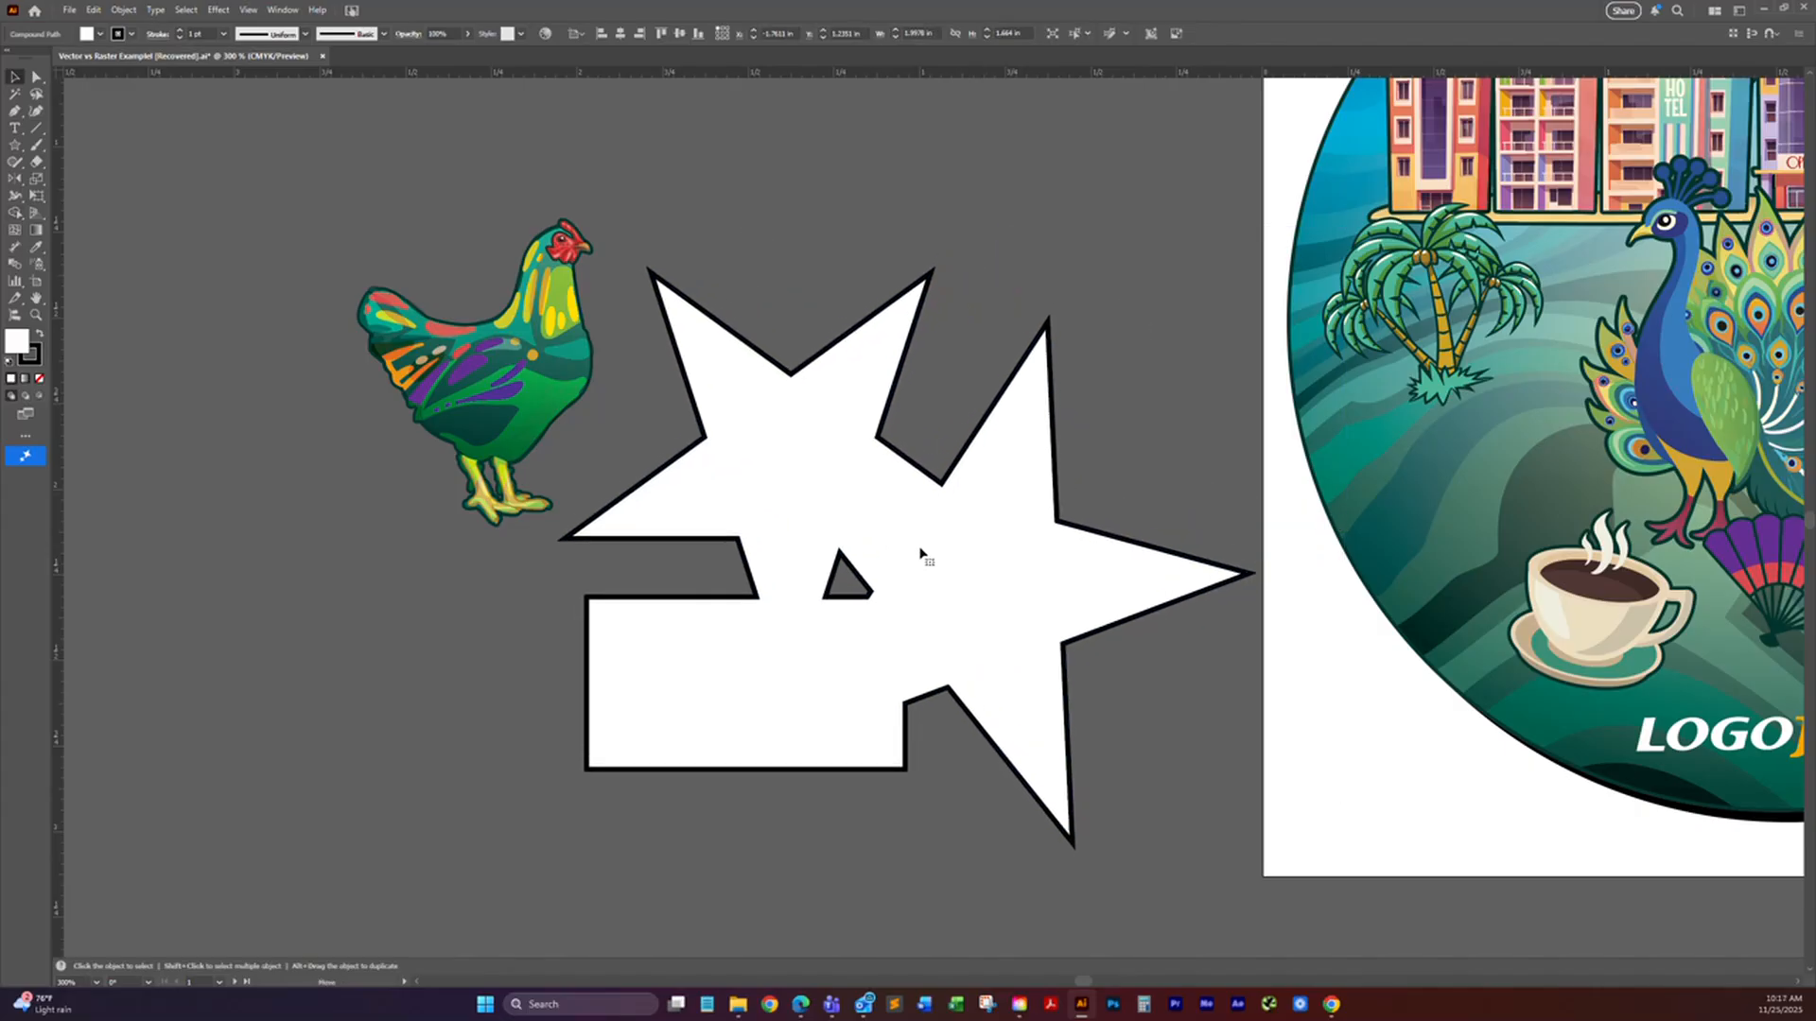
click(929, 601)
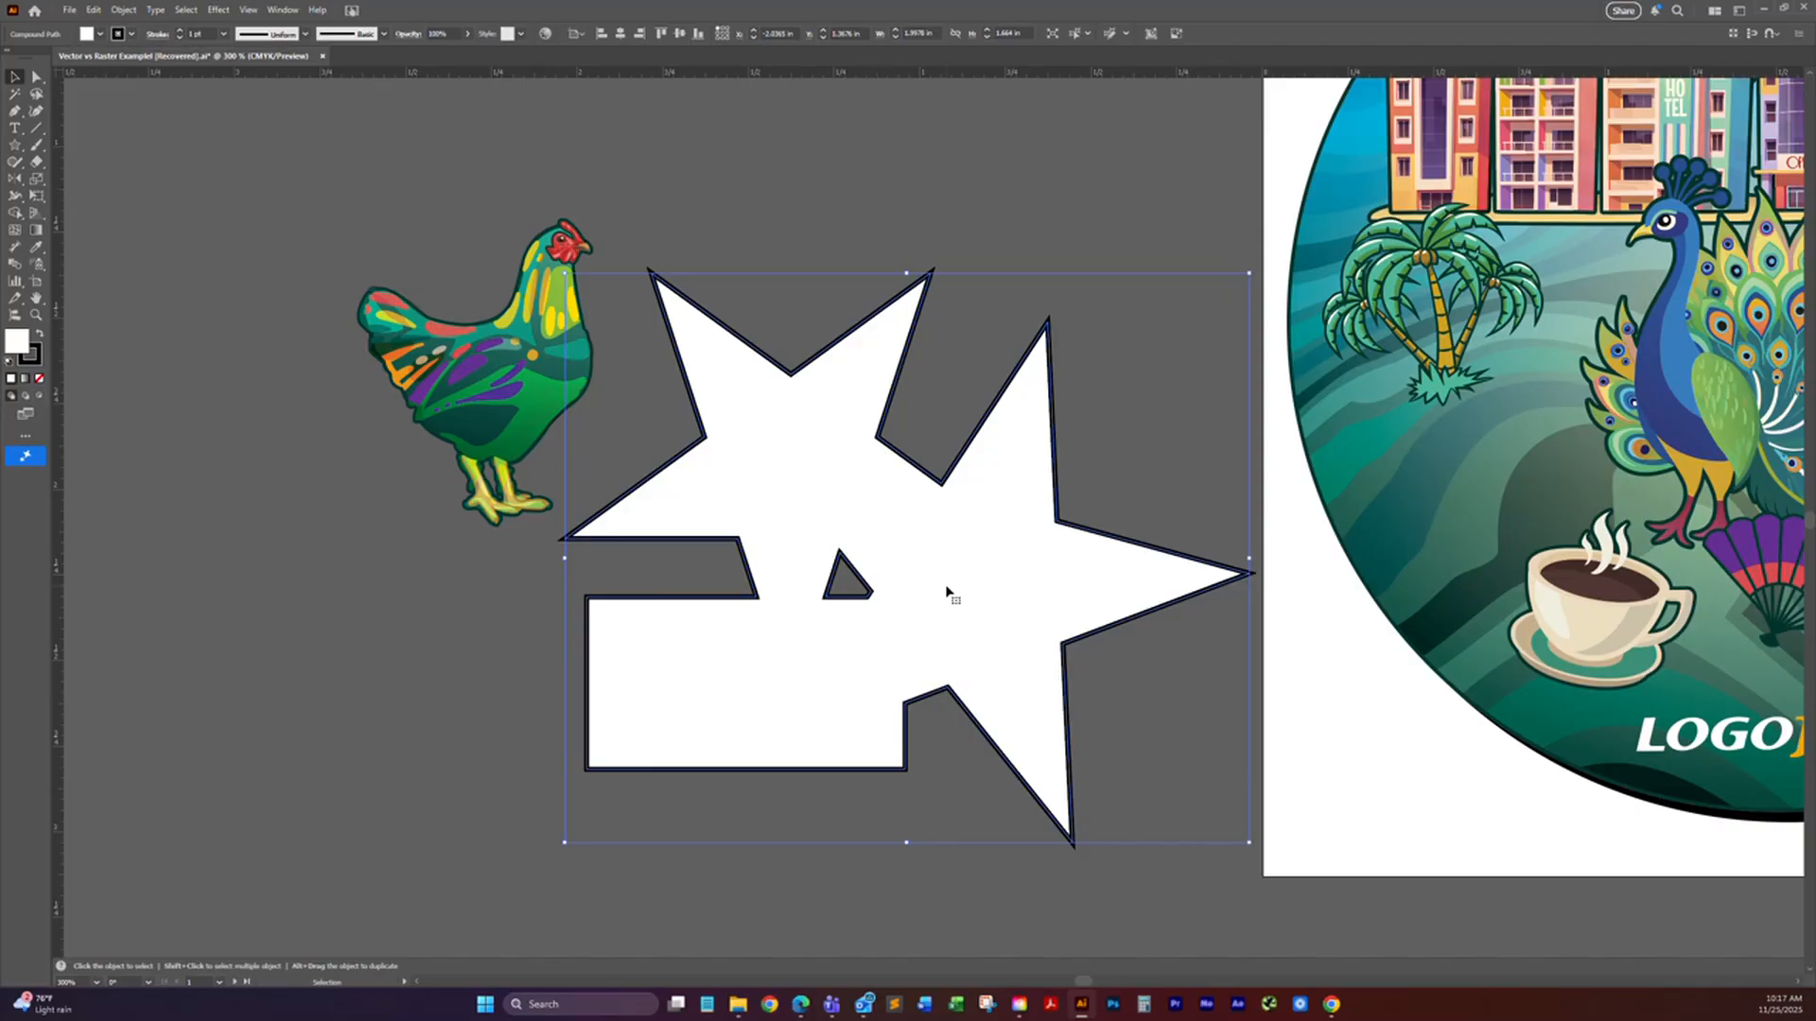
key(Delete)
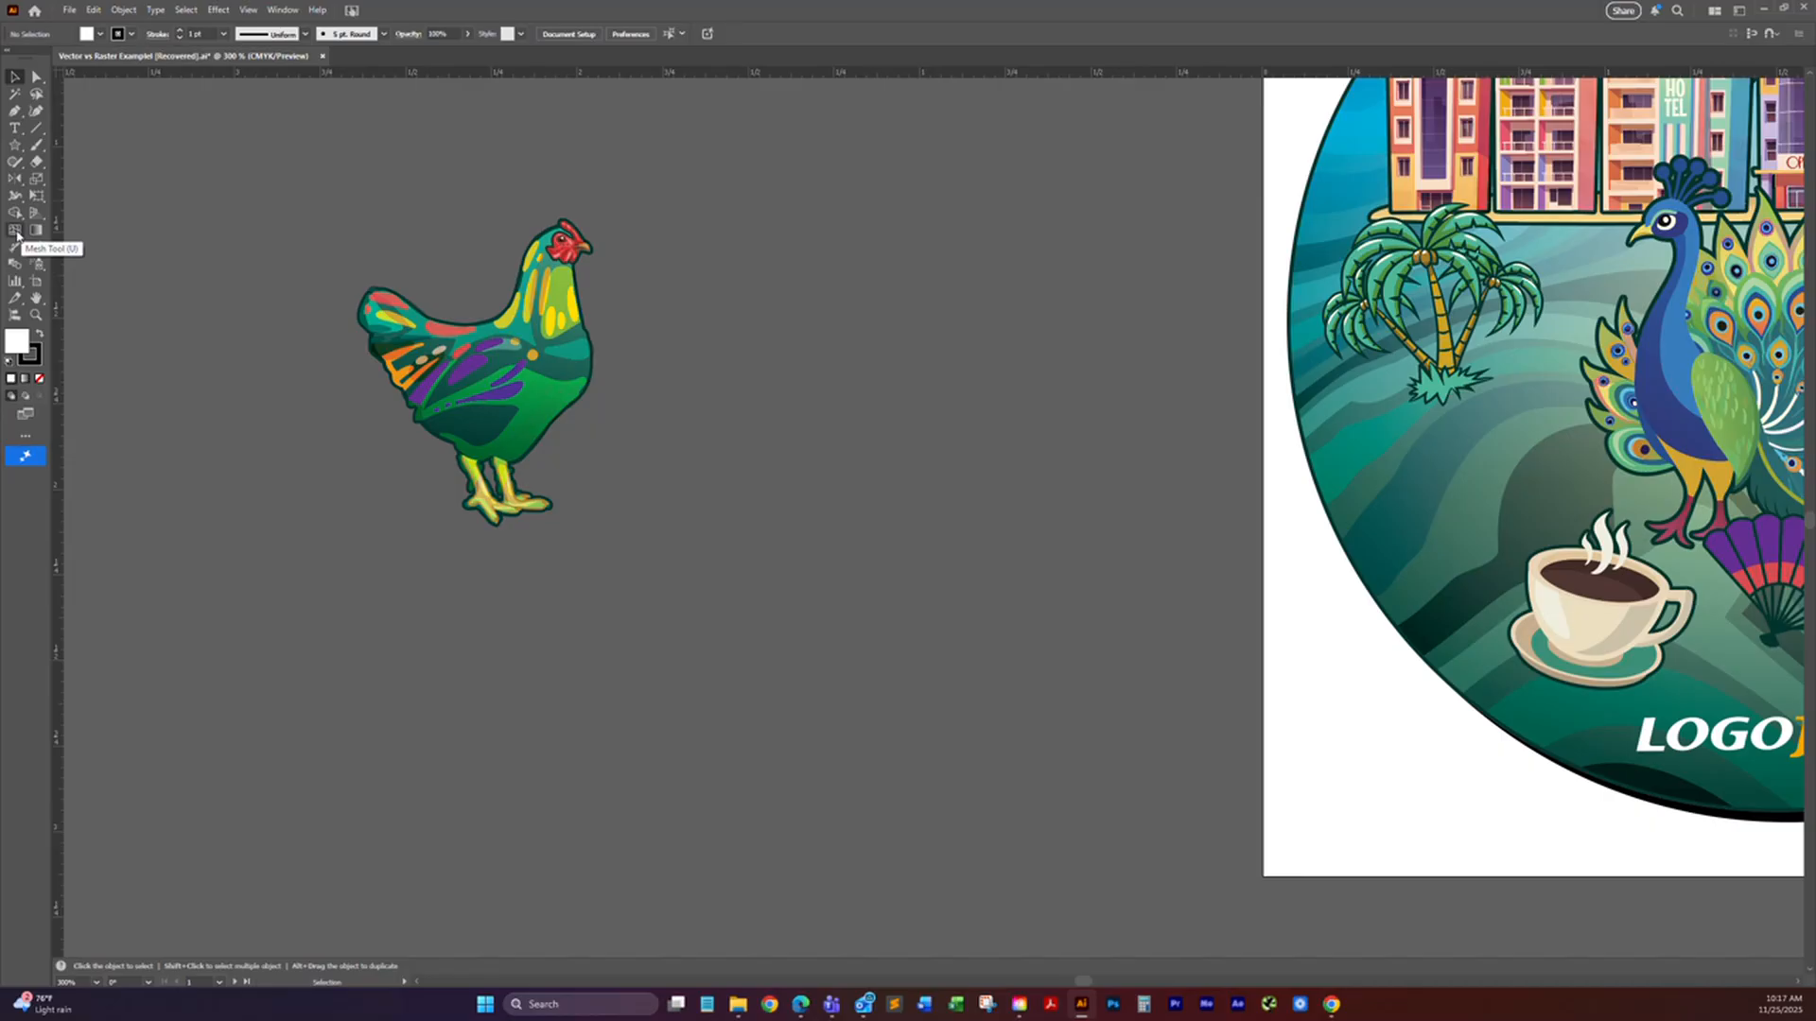
Step: Try adding gradient mesh points to the rooster's green body with the Mesh tool
drag(332, 272, 478, 267)
click(664, 401)
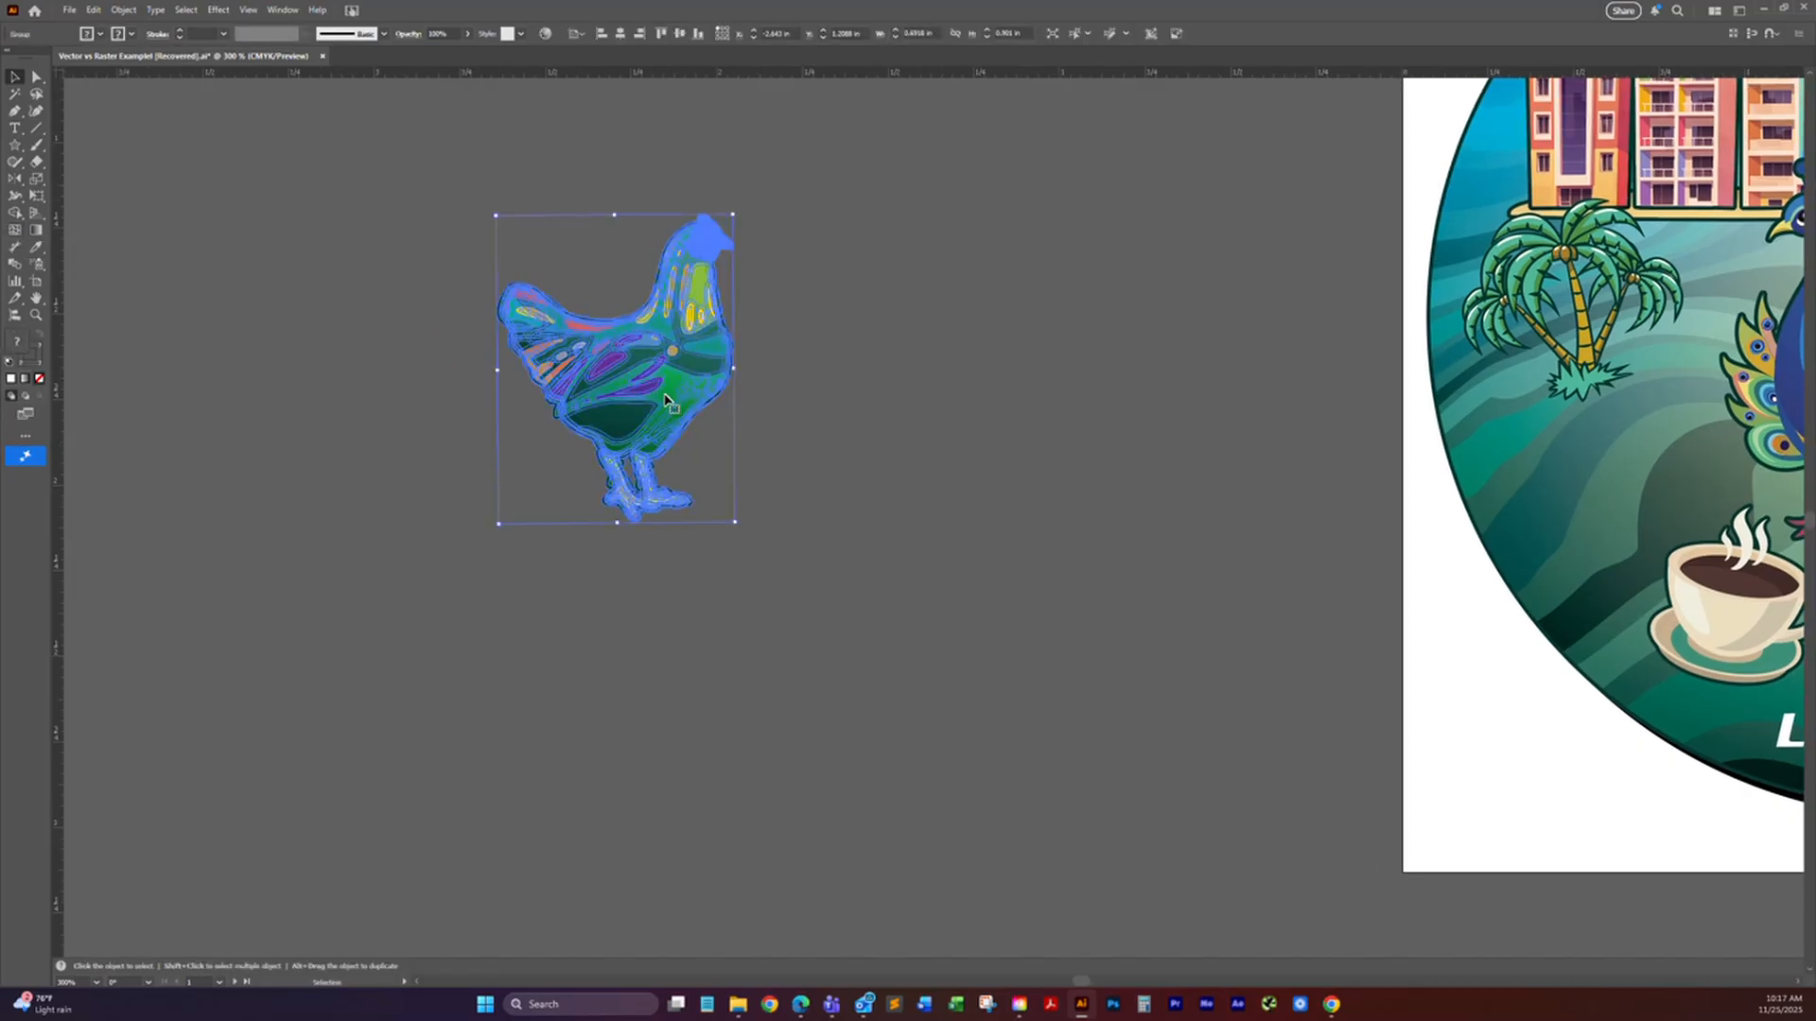
click(15, 230)
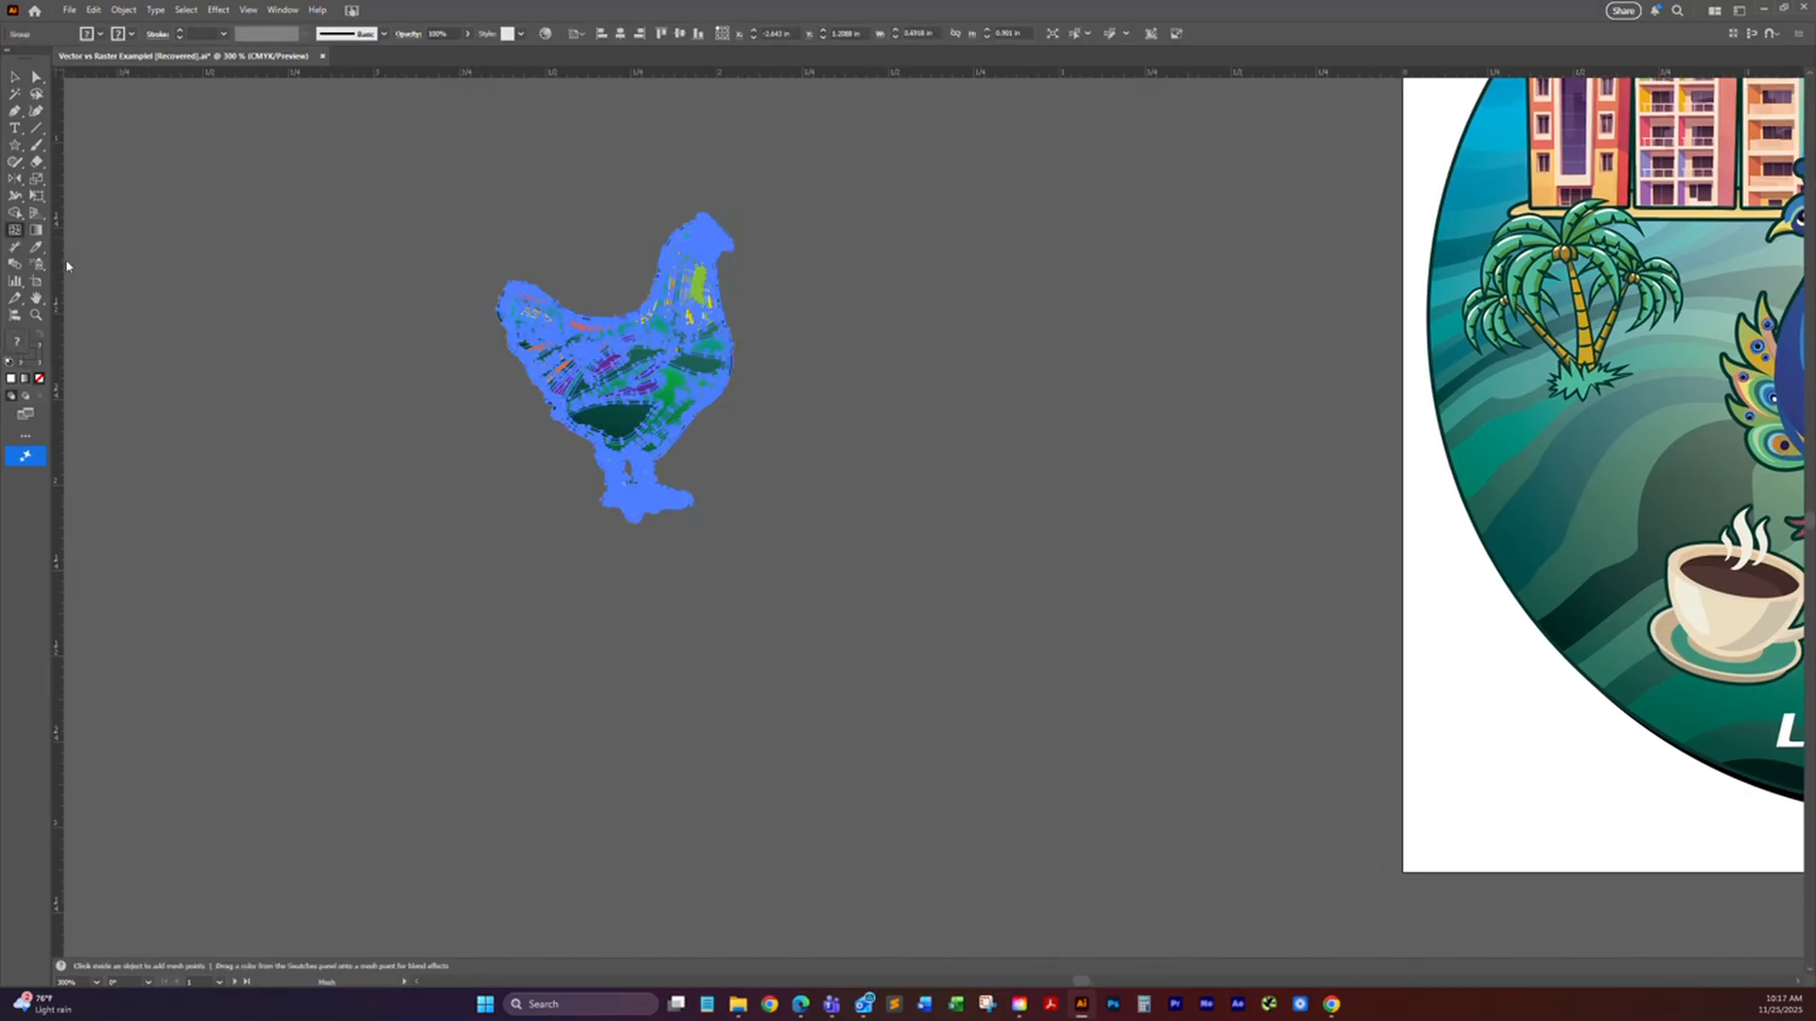
scroll(666, 406, up, 4)
click(668, 393)
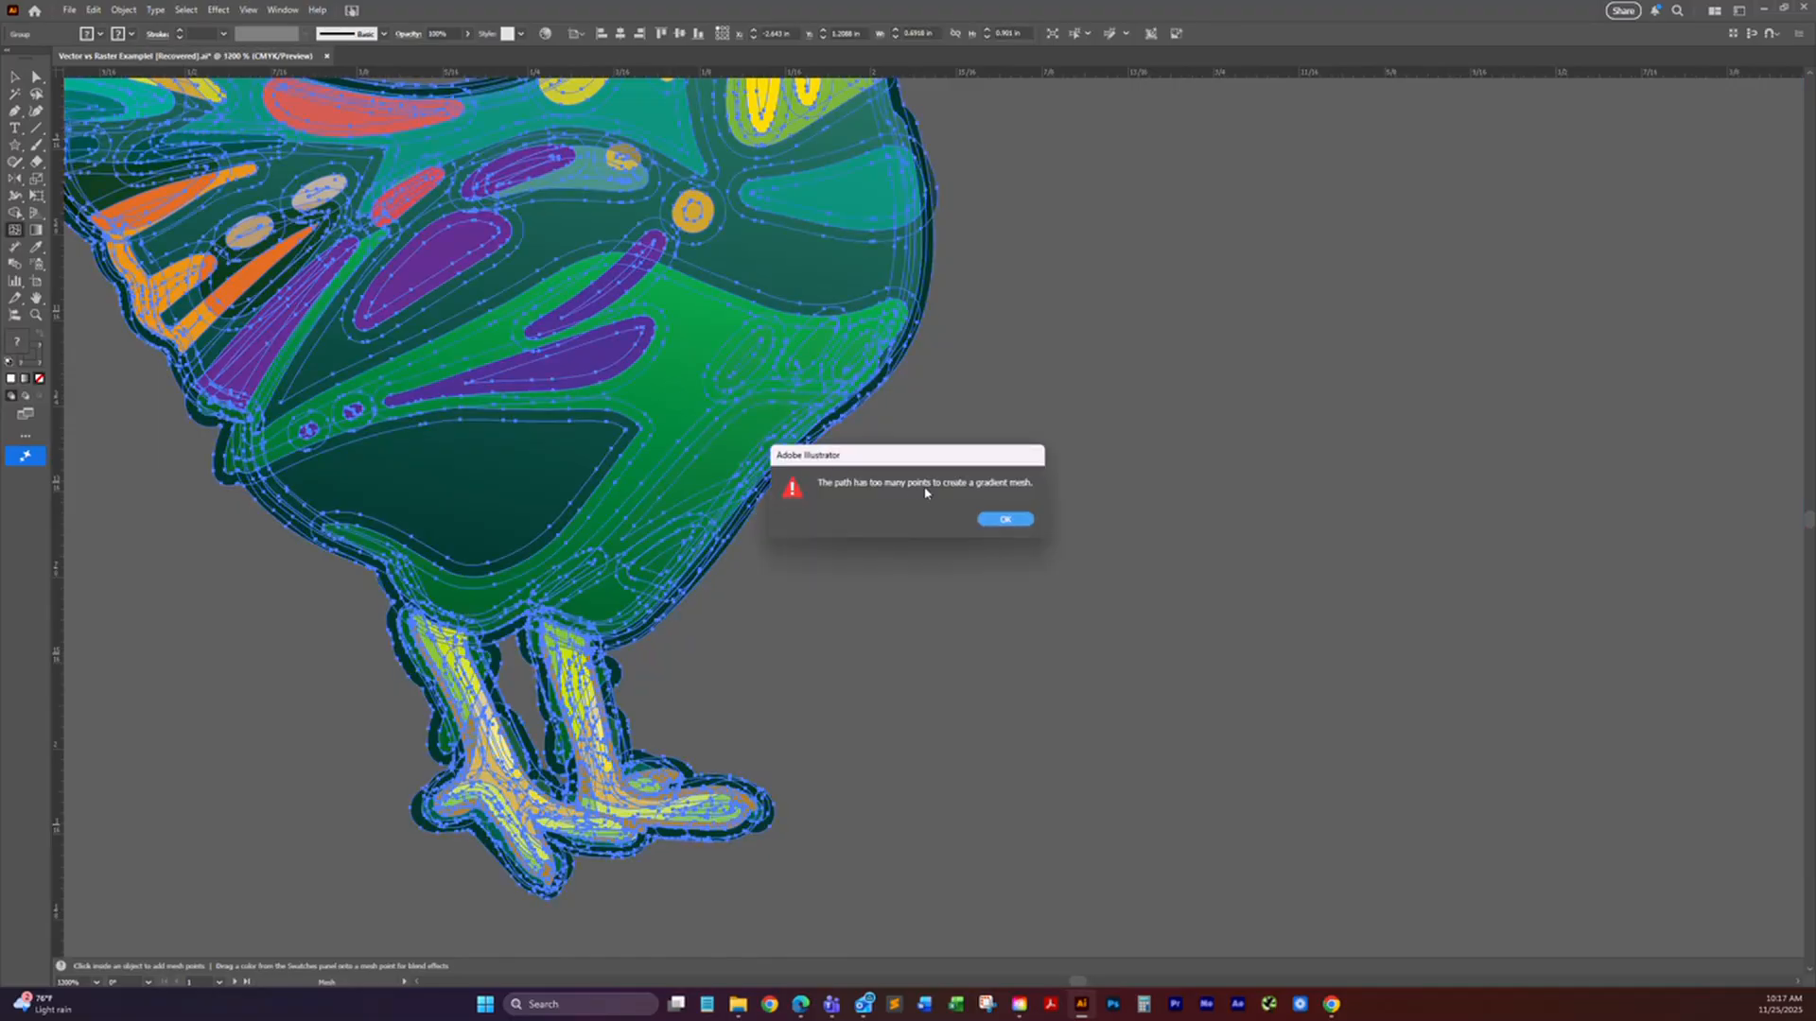
click(993, 520)
click(720, 487)
click(1000, 519)
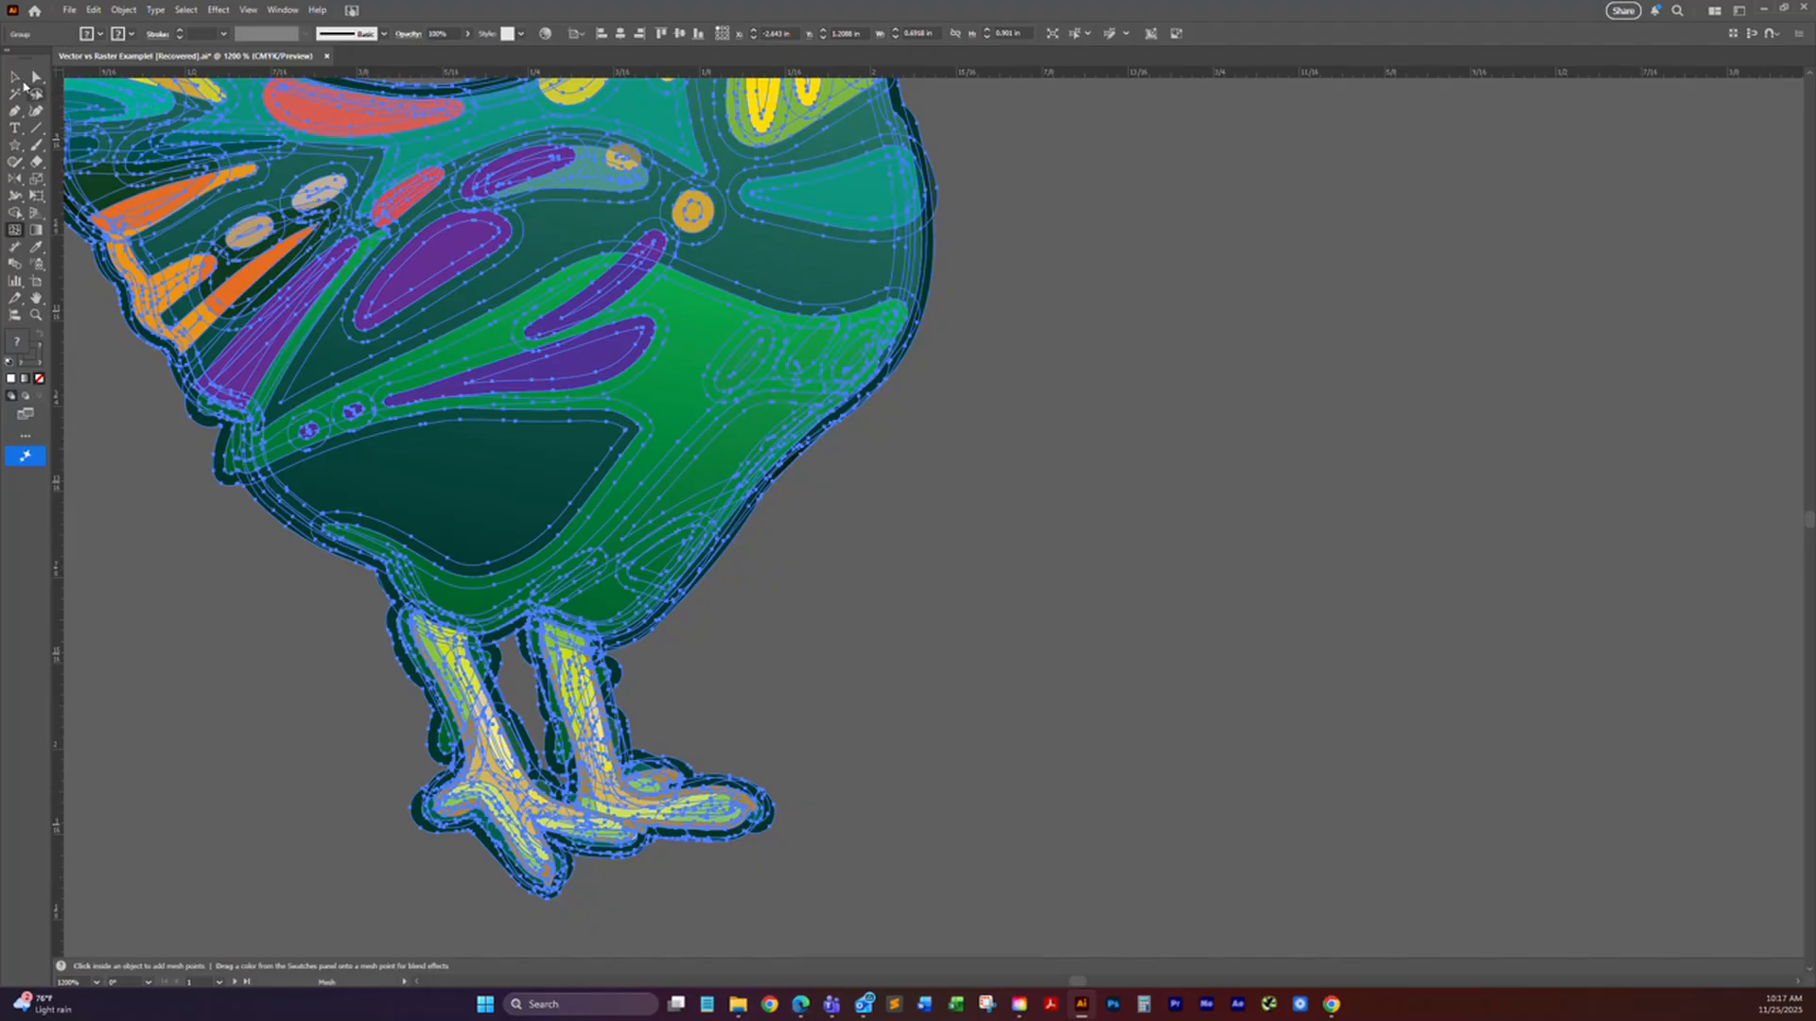
click(36, 76)
key(ctrl+minus)
key(ctrl+minus)
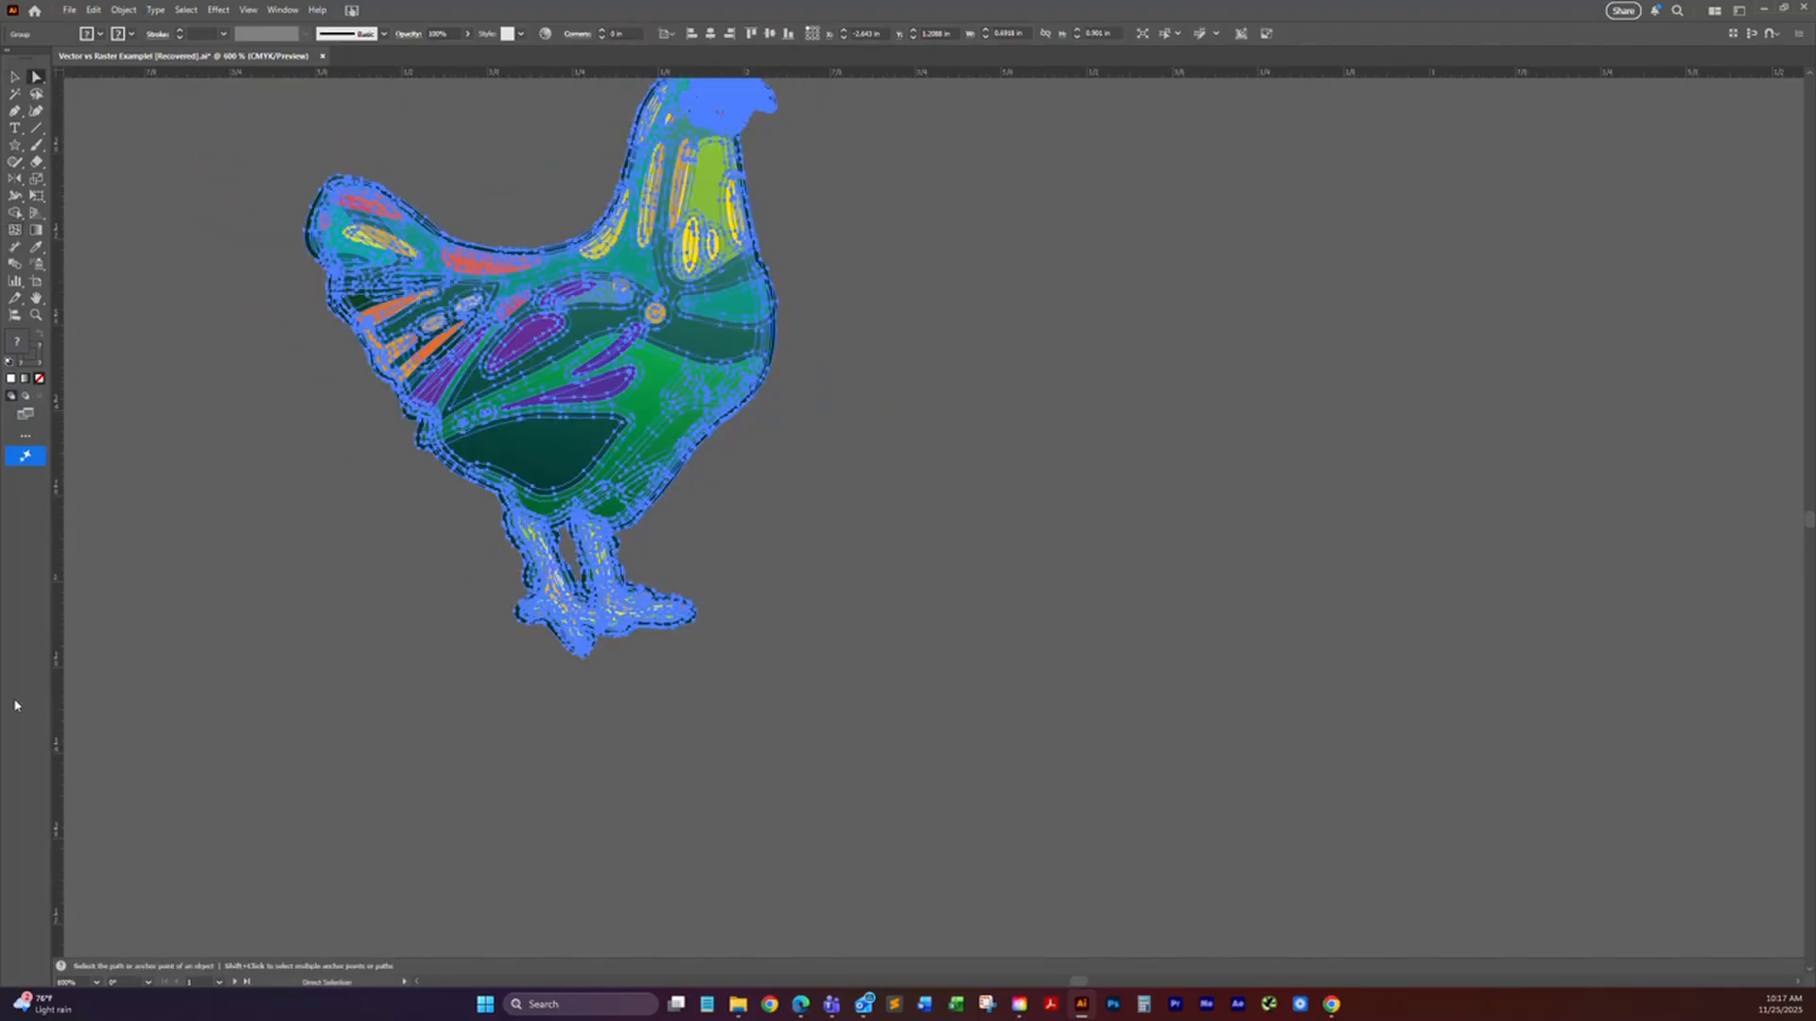
drag(185, 597, 36, 655)
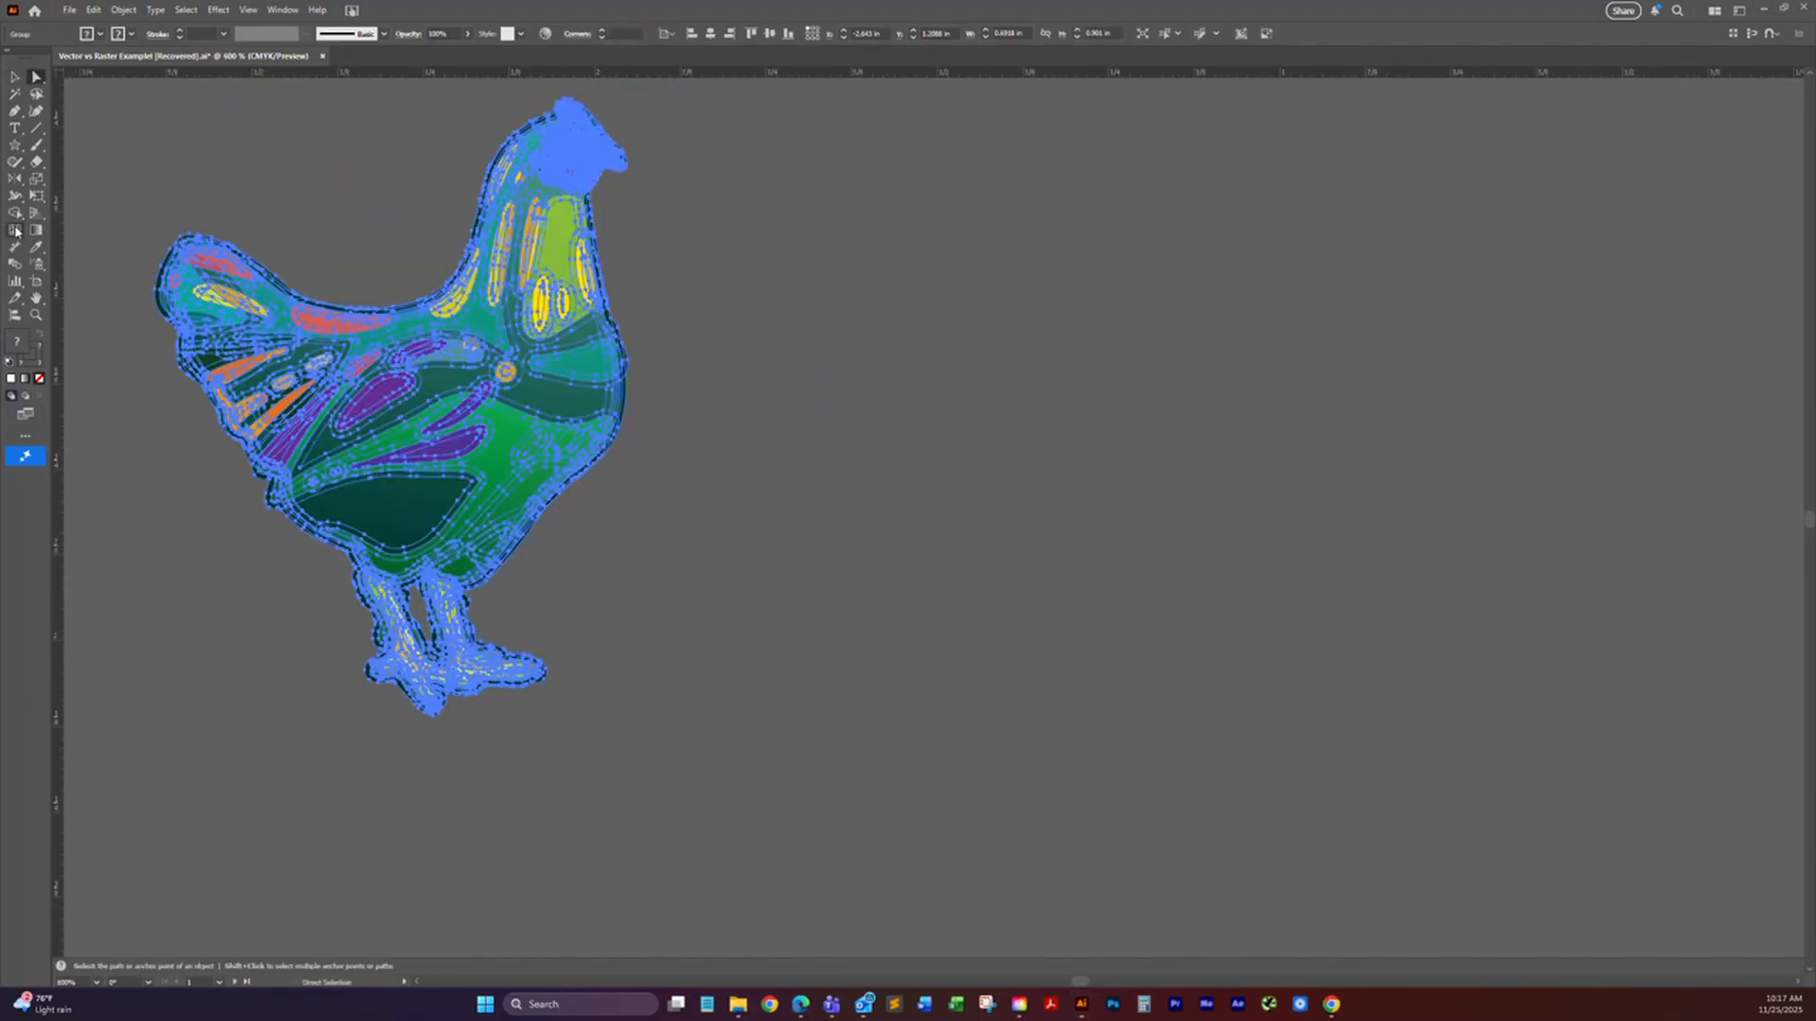
Step: Draw a white rectangle with a black outline, about 0.79 by 0.87 in, beside the rooster
click(15, 145)
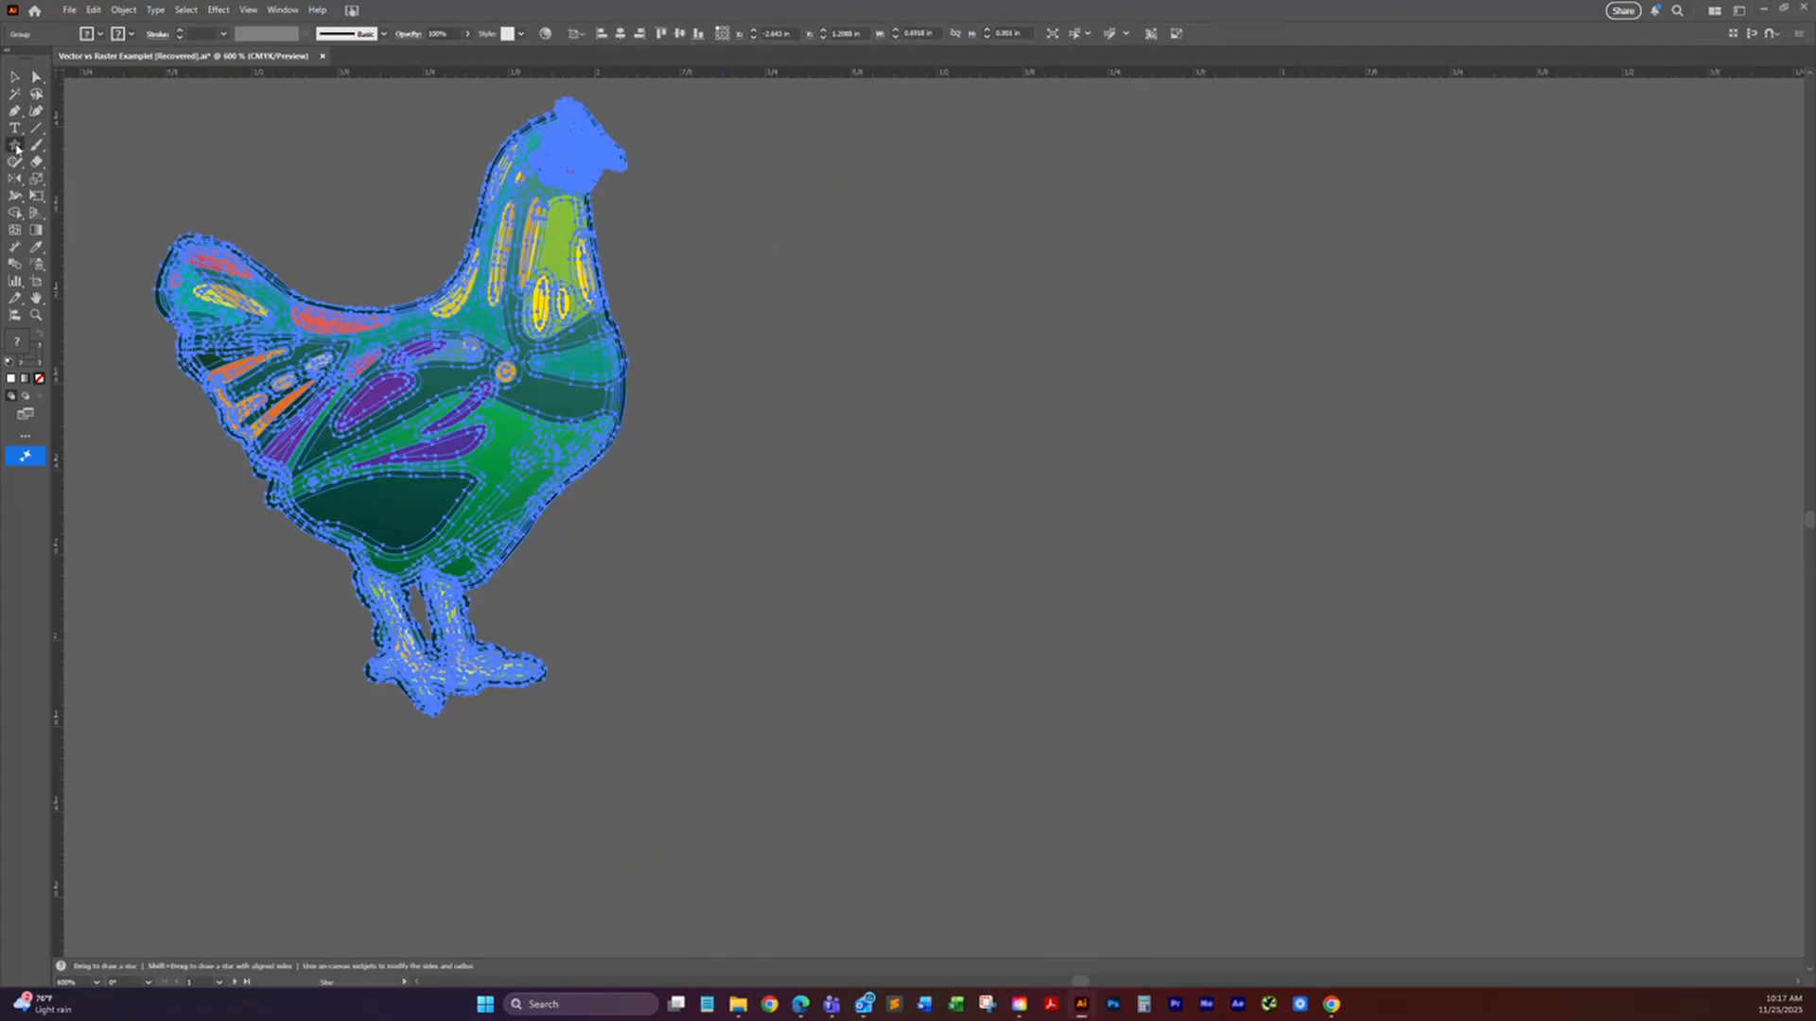
click(79, 147)
drag(845, 204, 1387, 802)
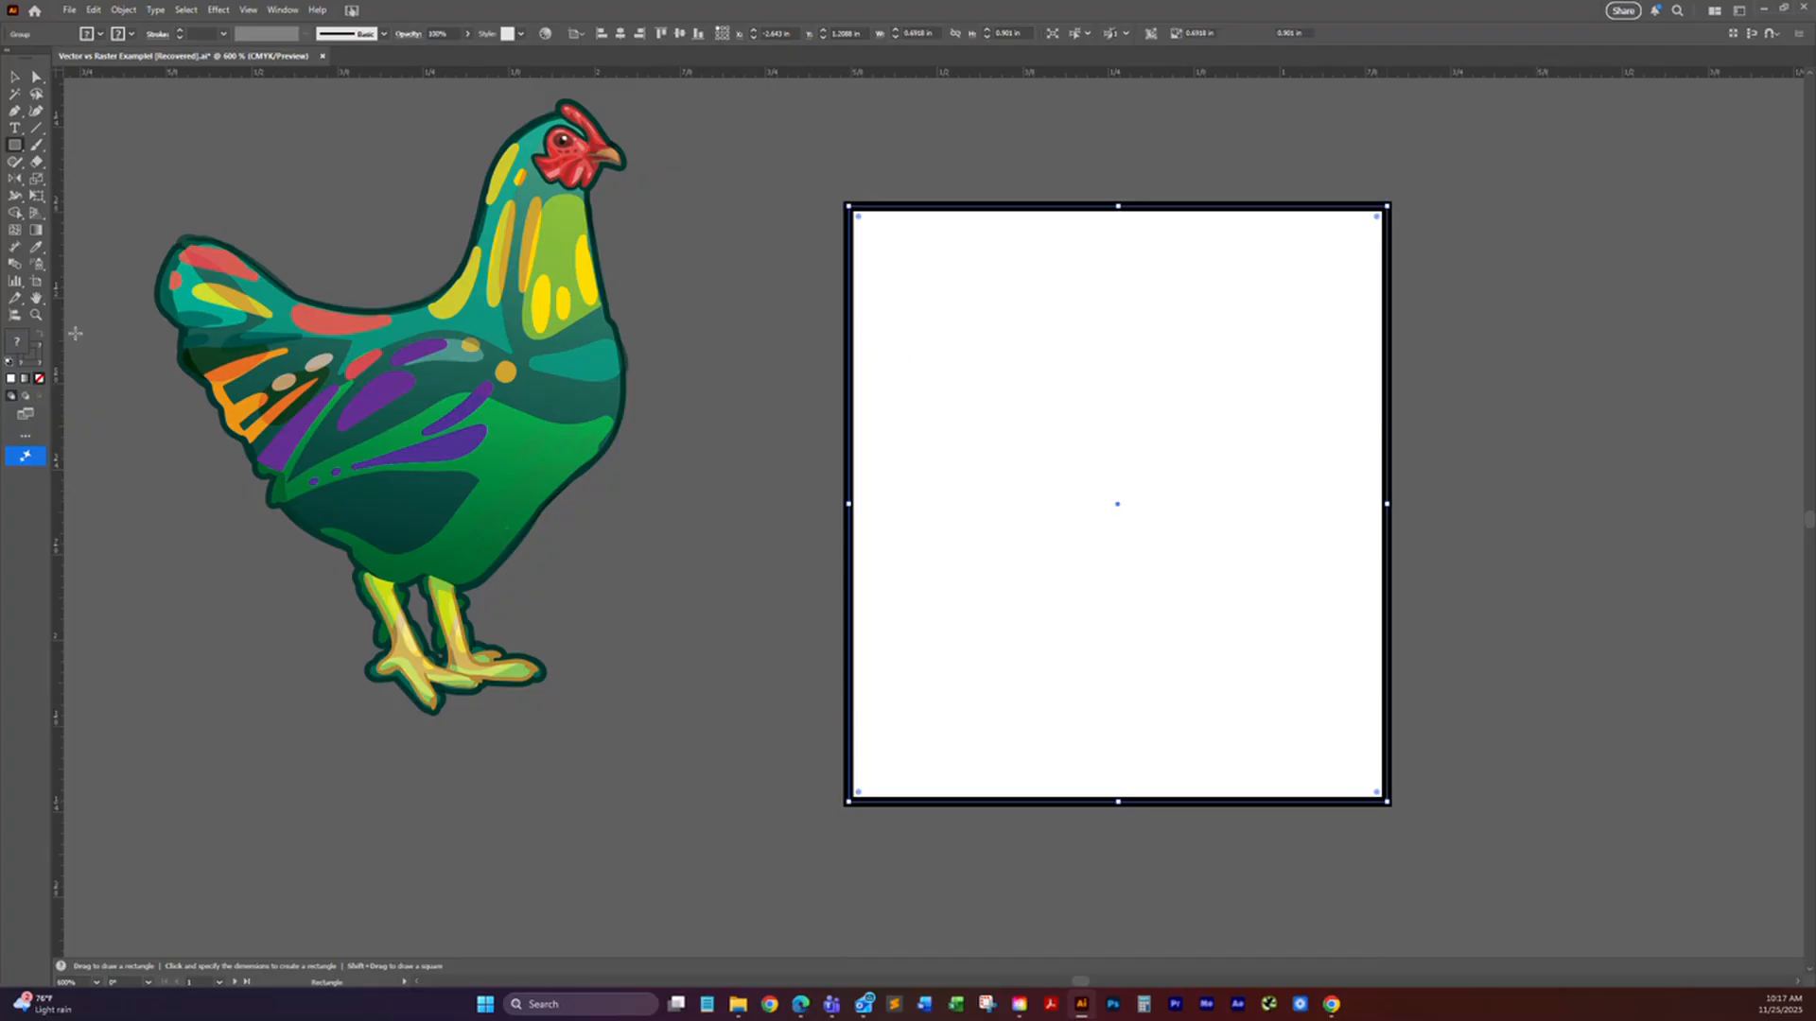
Step: Add five gradient mesh points across the rectangle, coloured teal, red, yellow, red-orange and orange
click(15, 231)
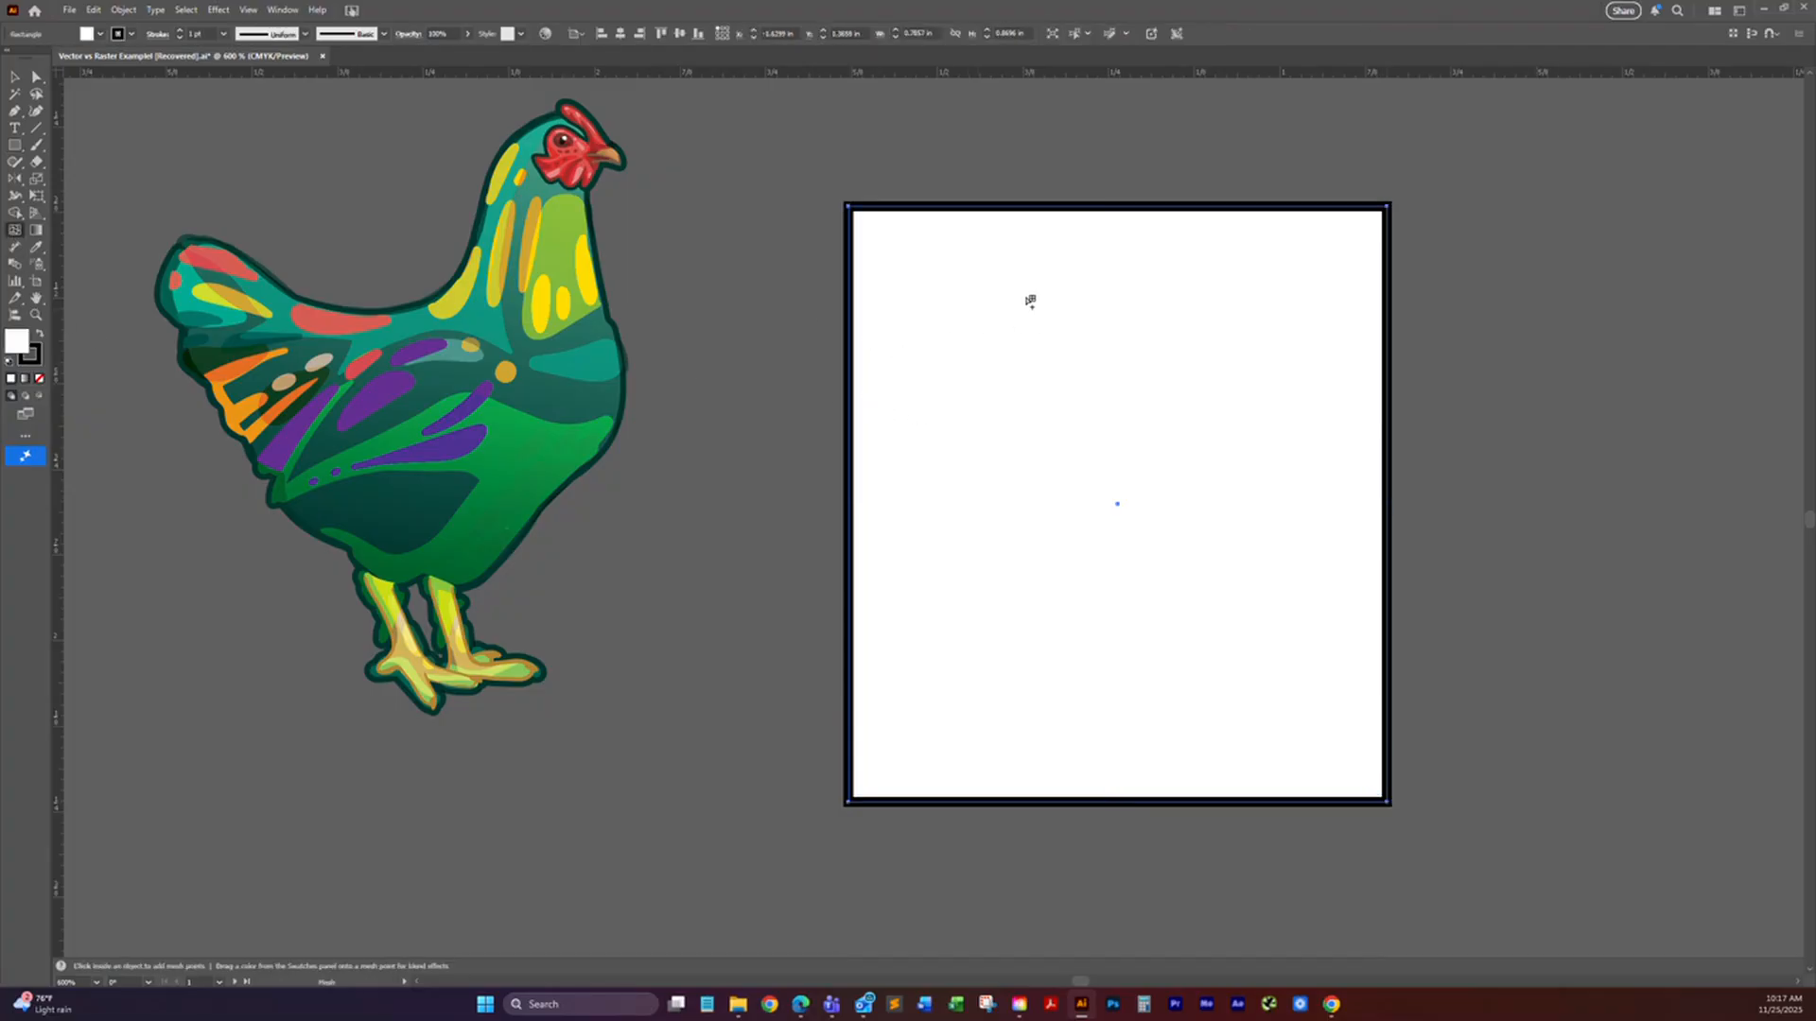
click(980, 332)
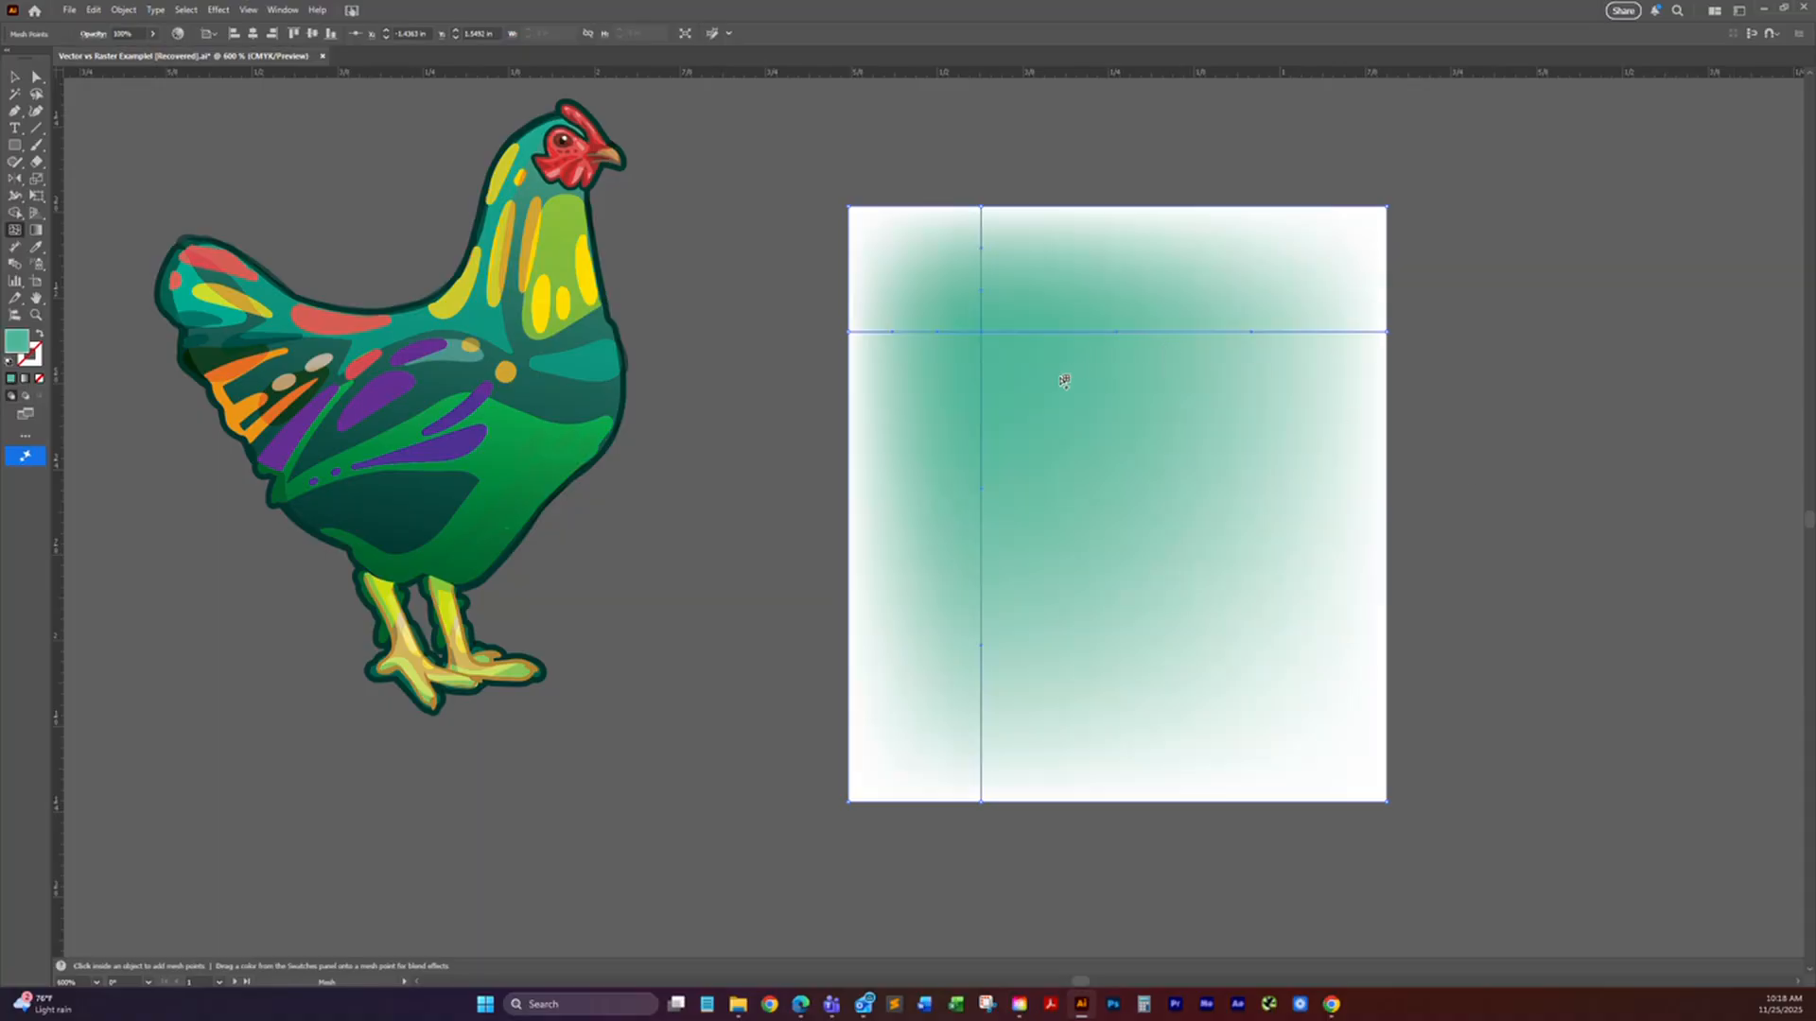
click(948, 544)
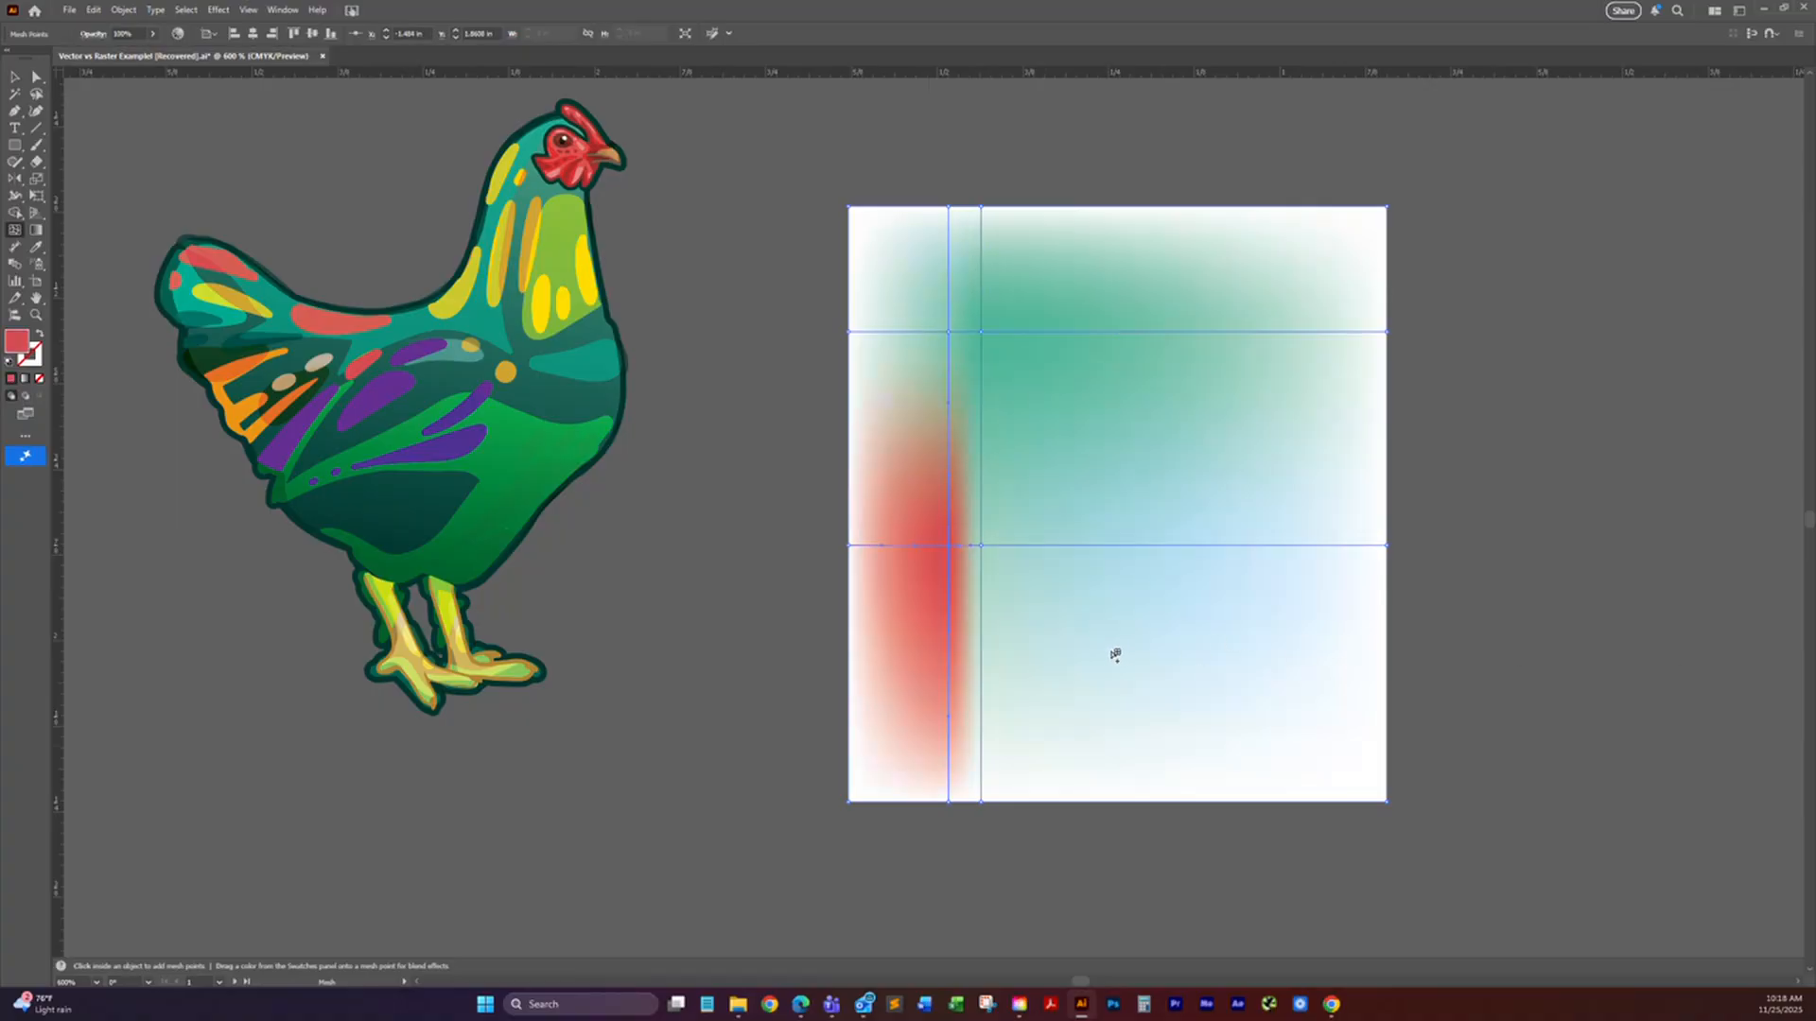
click(996, 607)
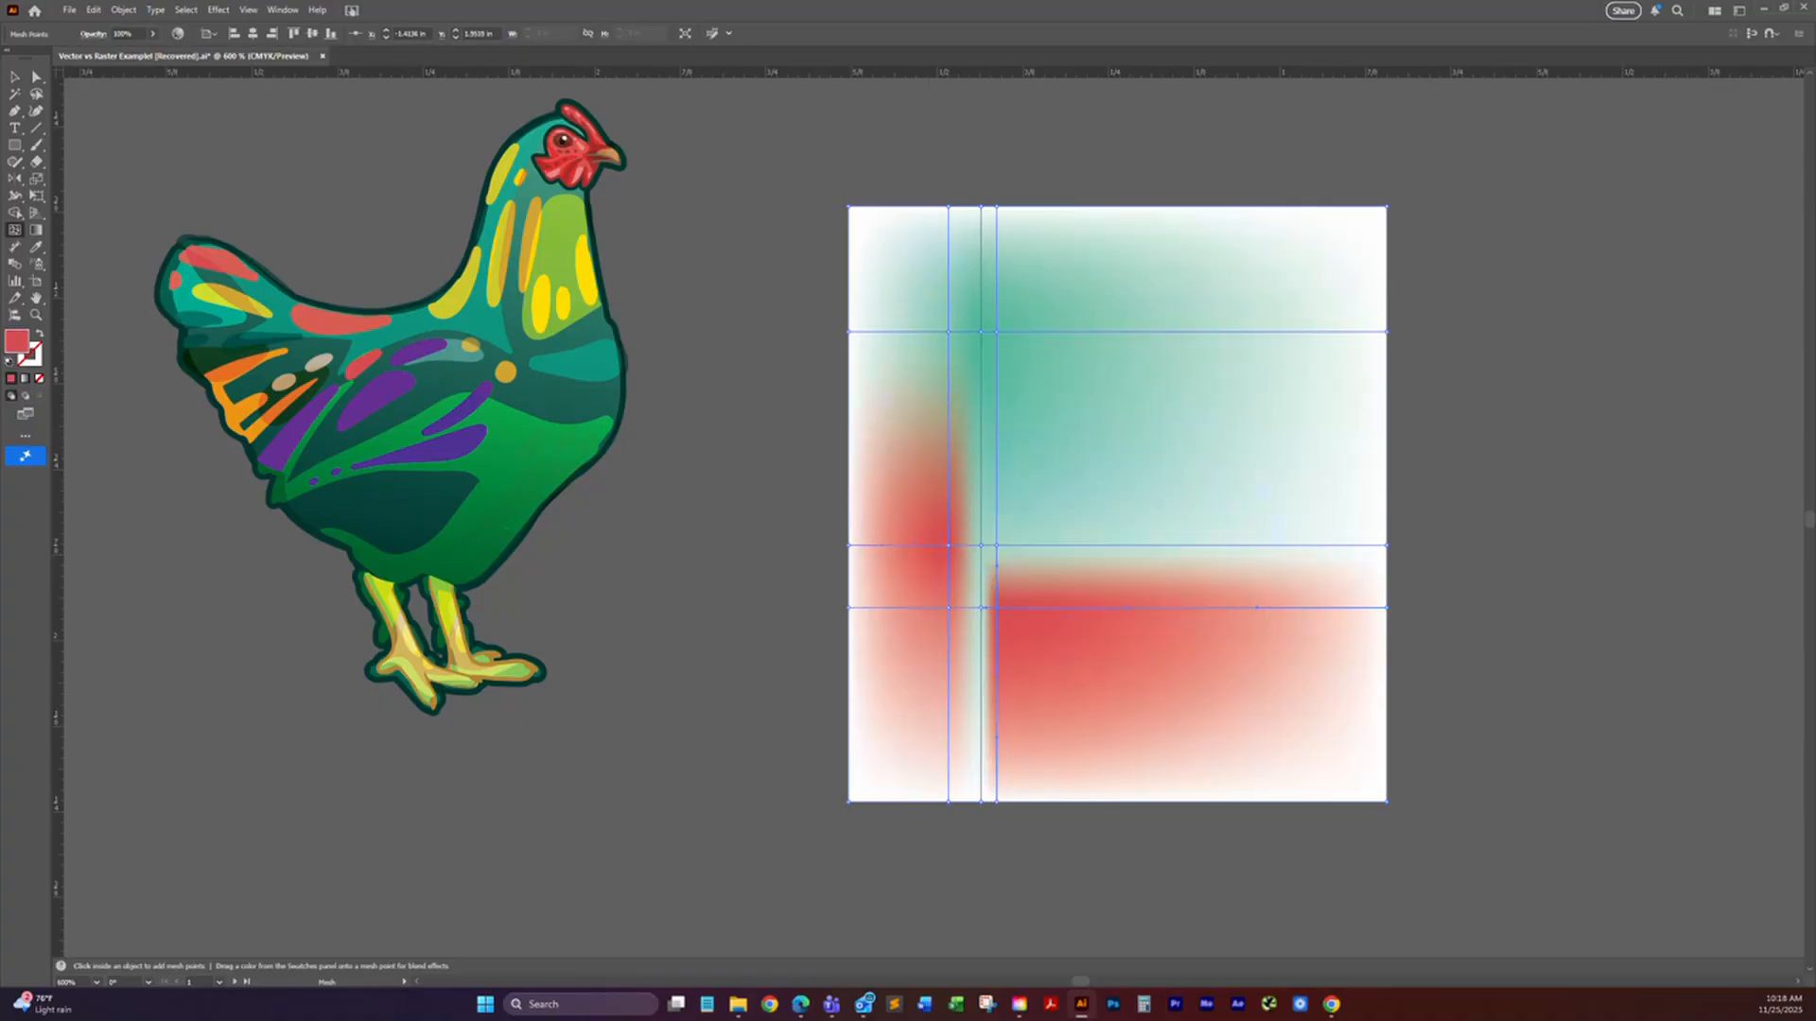
click(1246, 392)
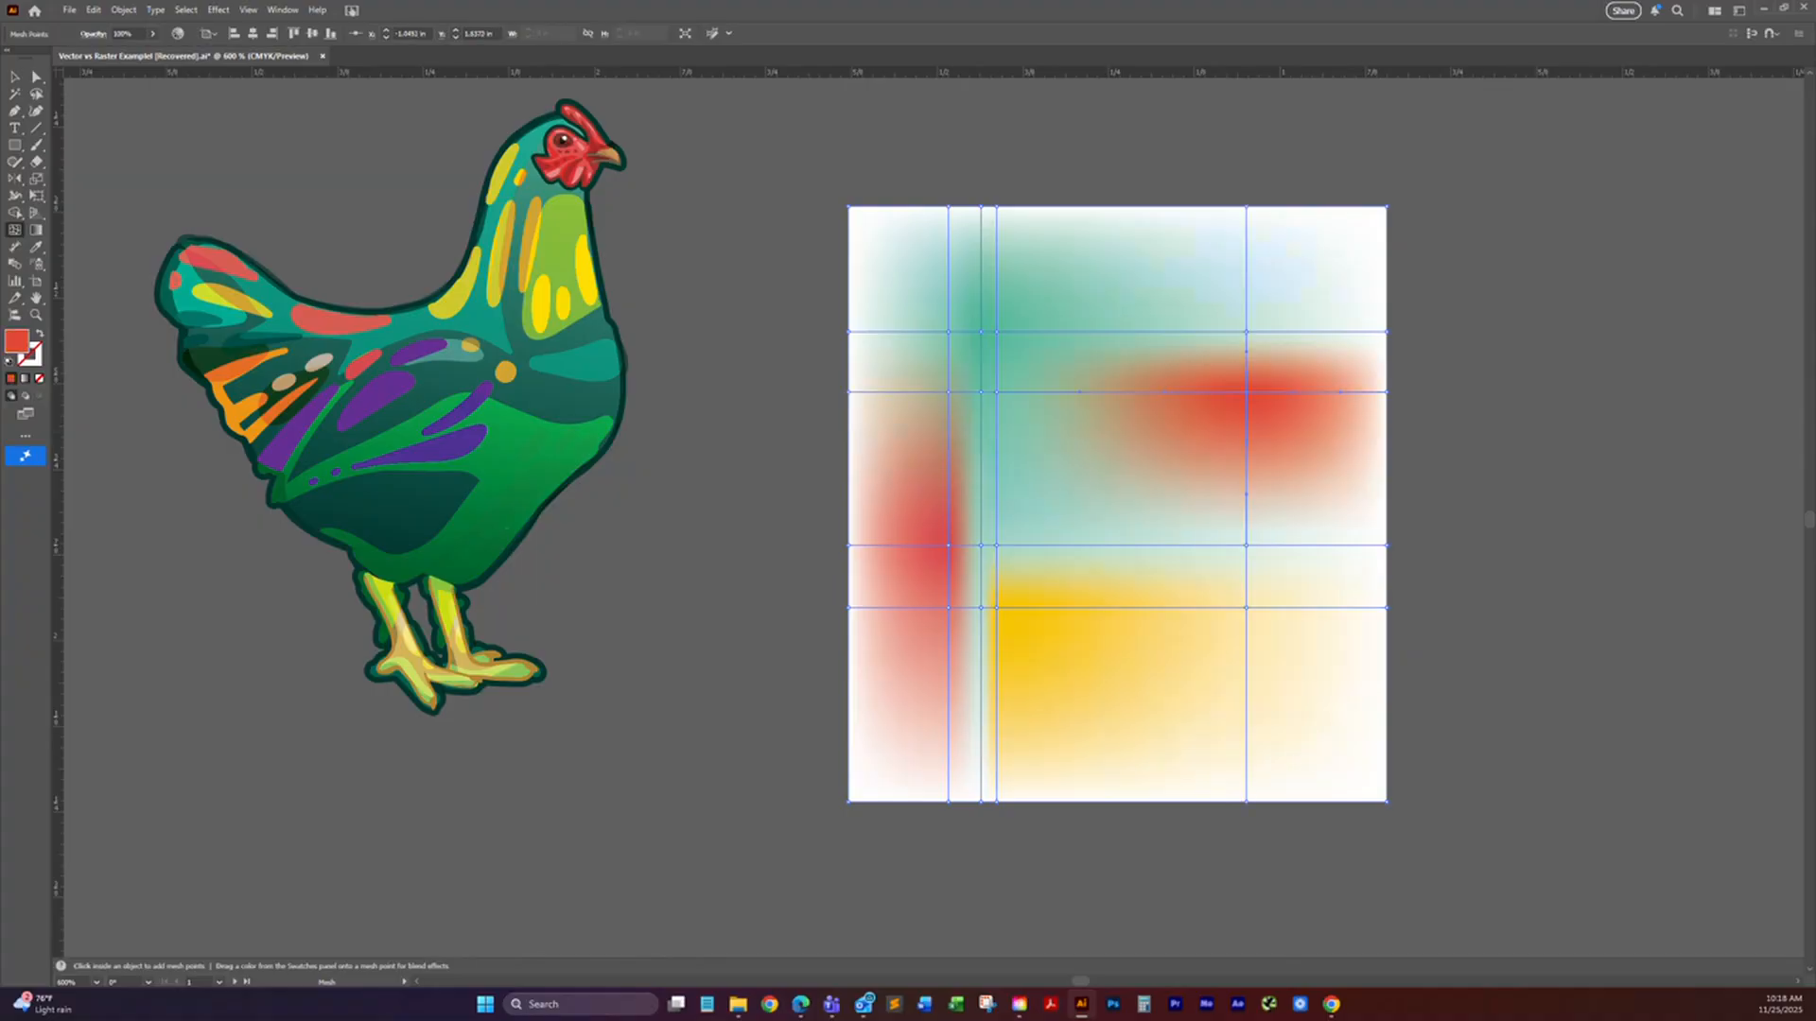
click(1288, 267)
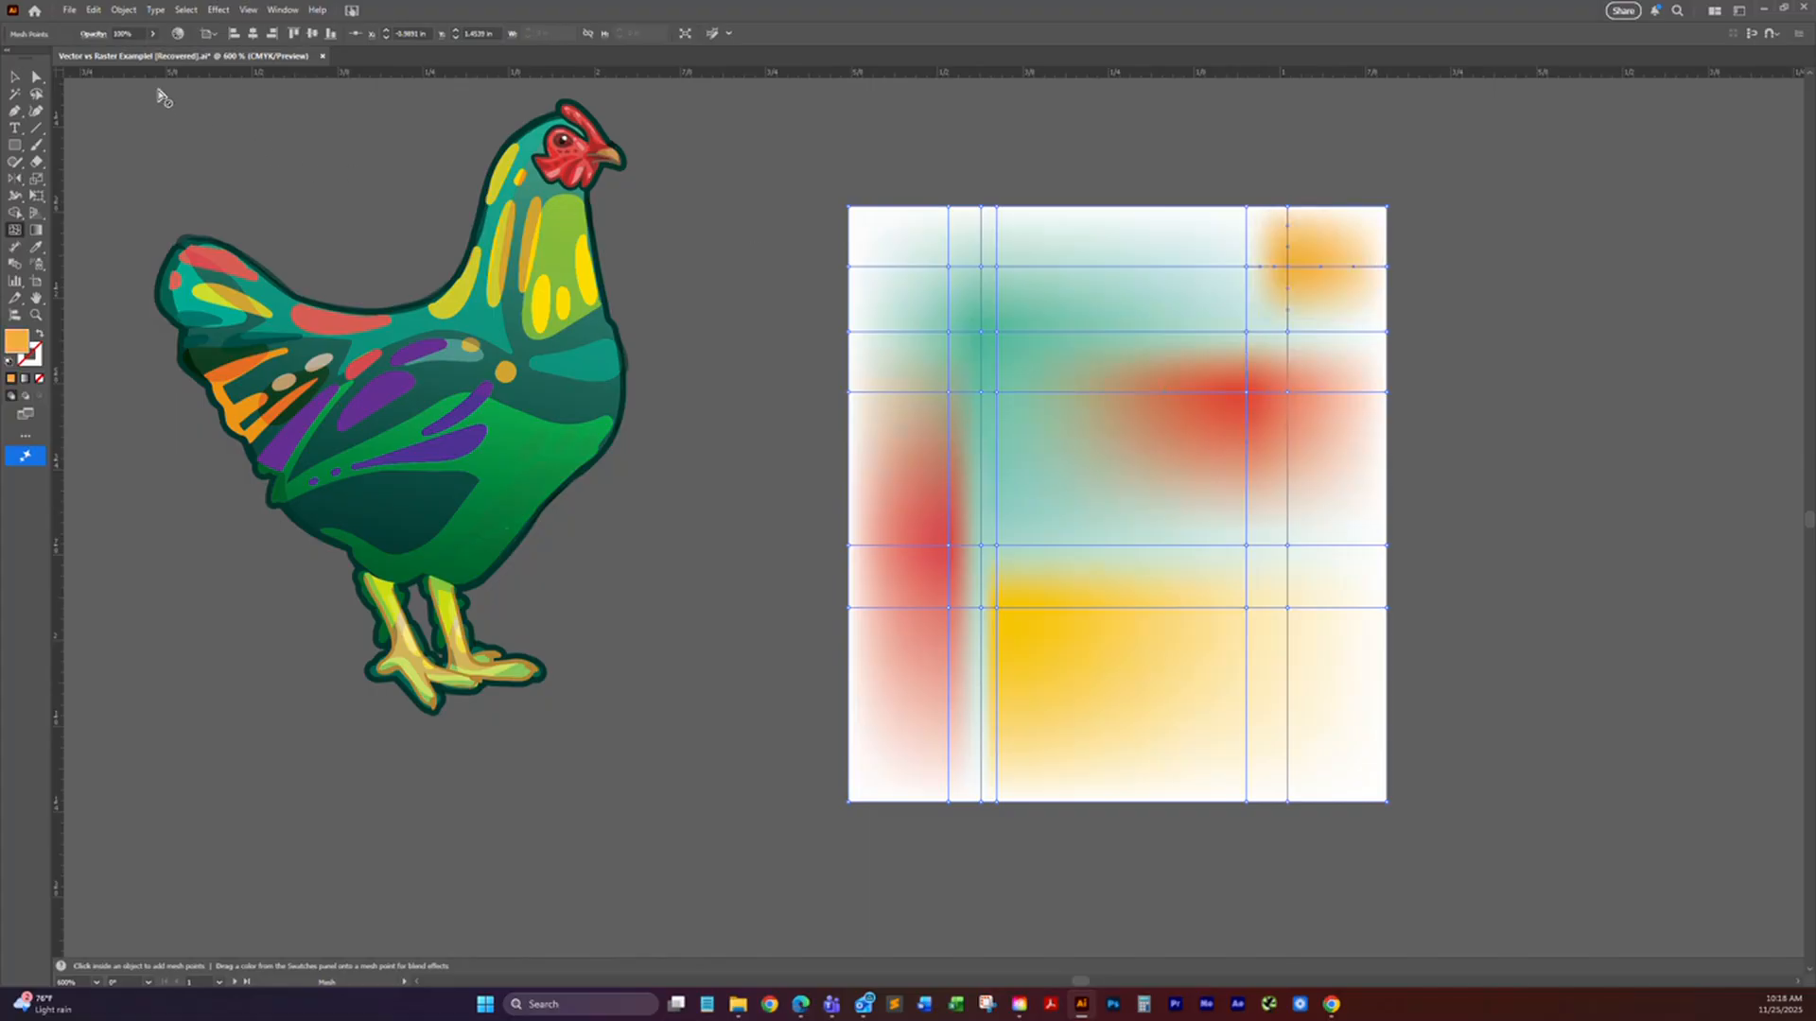
Step: Bend the mesh lines at the orange point and the red-orange point by reshaping their direction handles
click(36, 77)
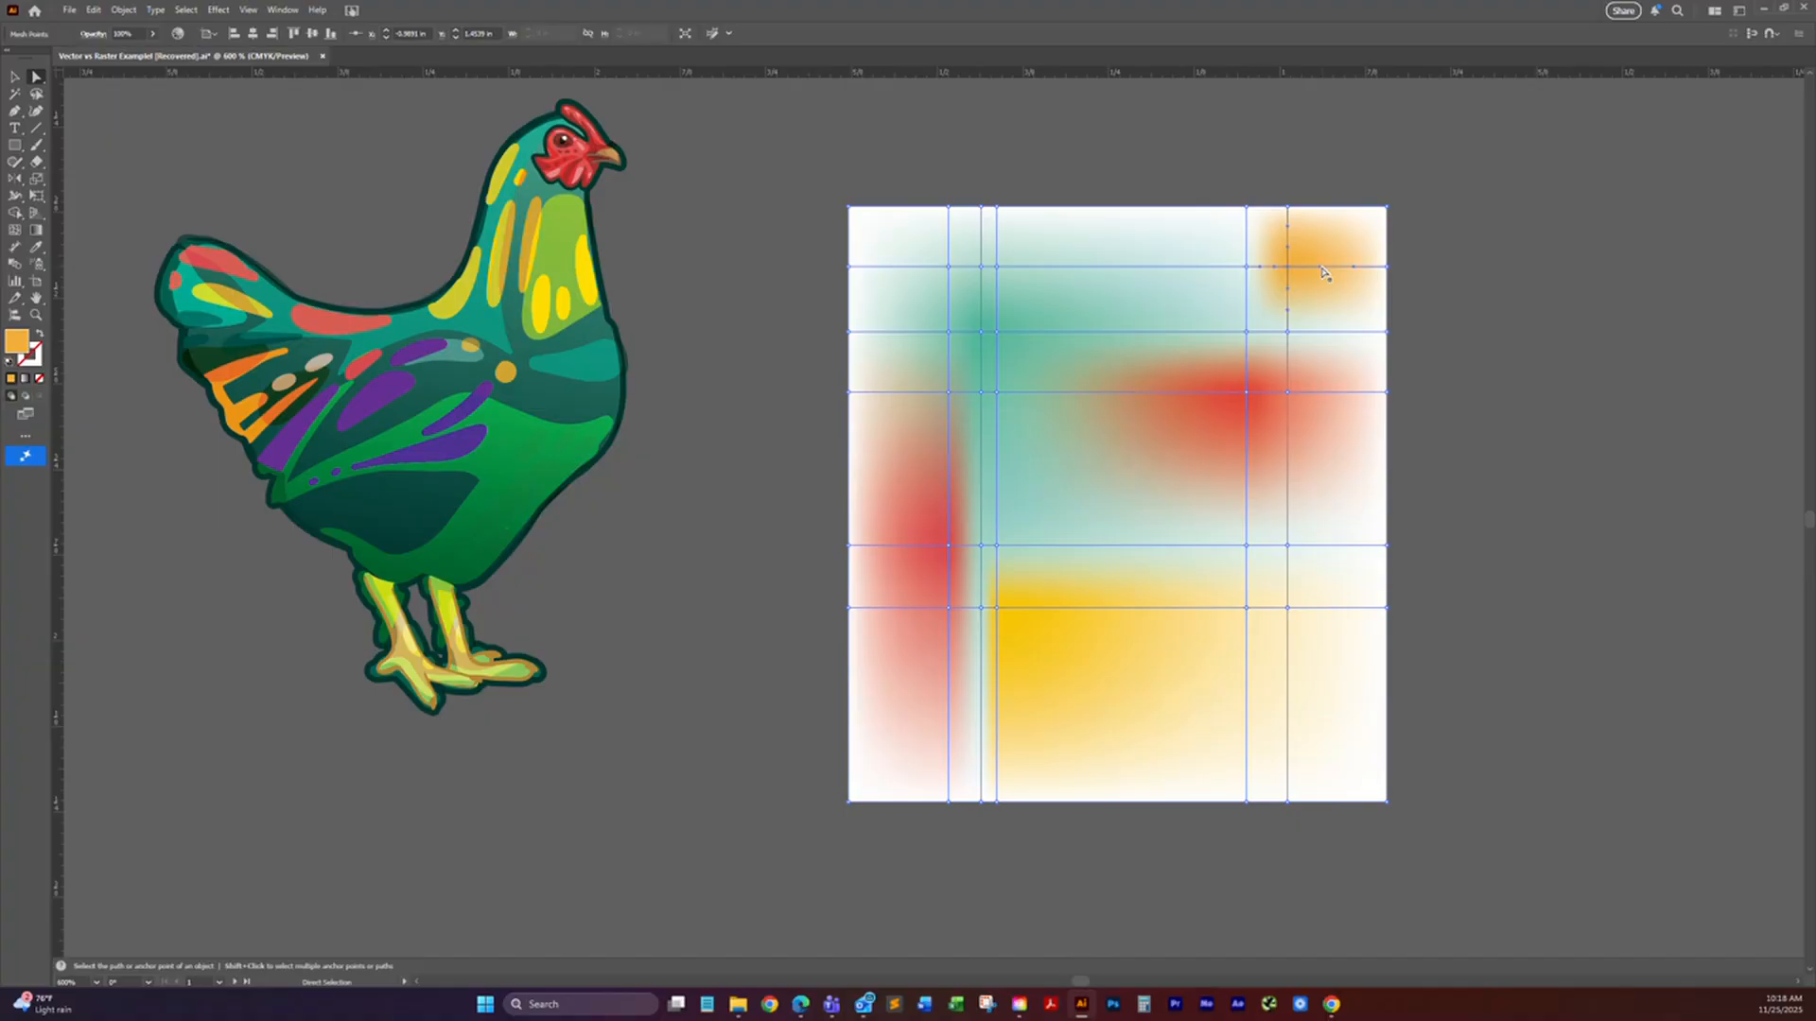
drag(1321, 273, 1354, 304)
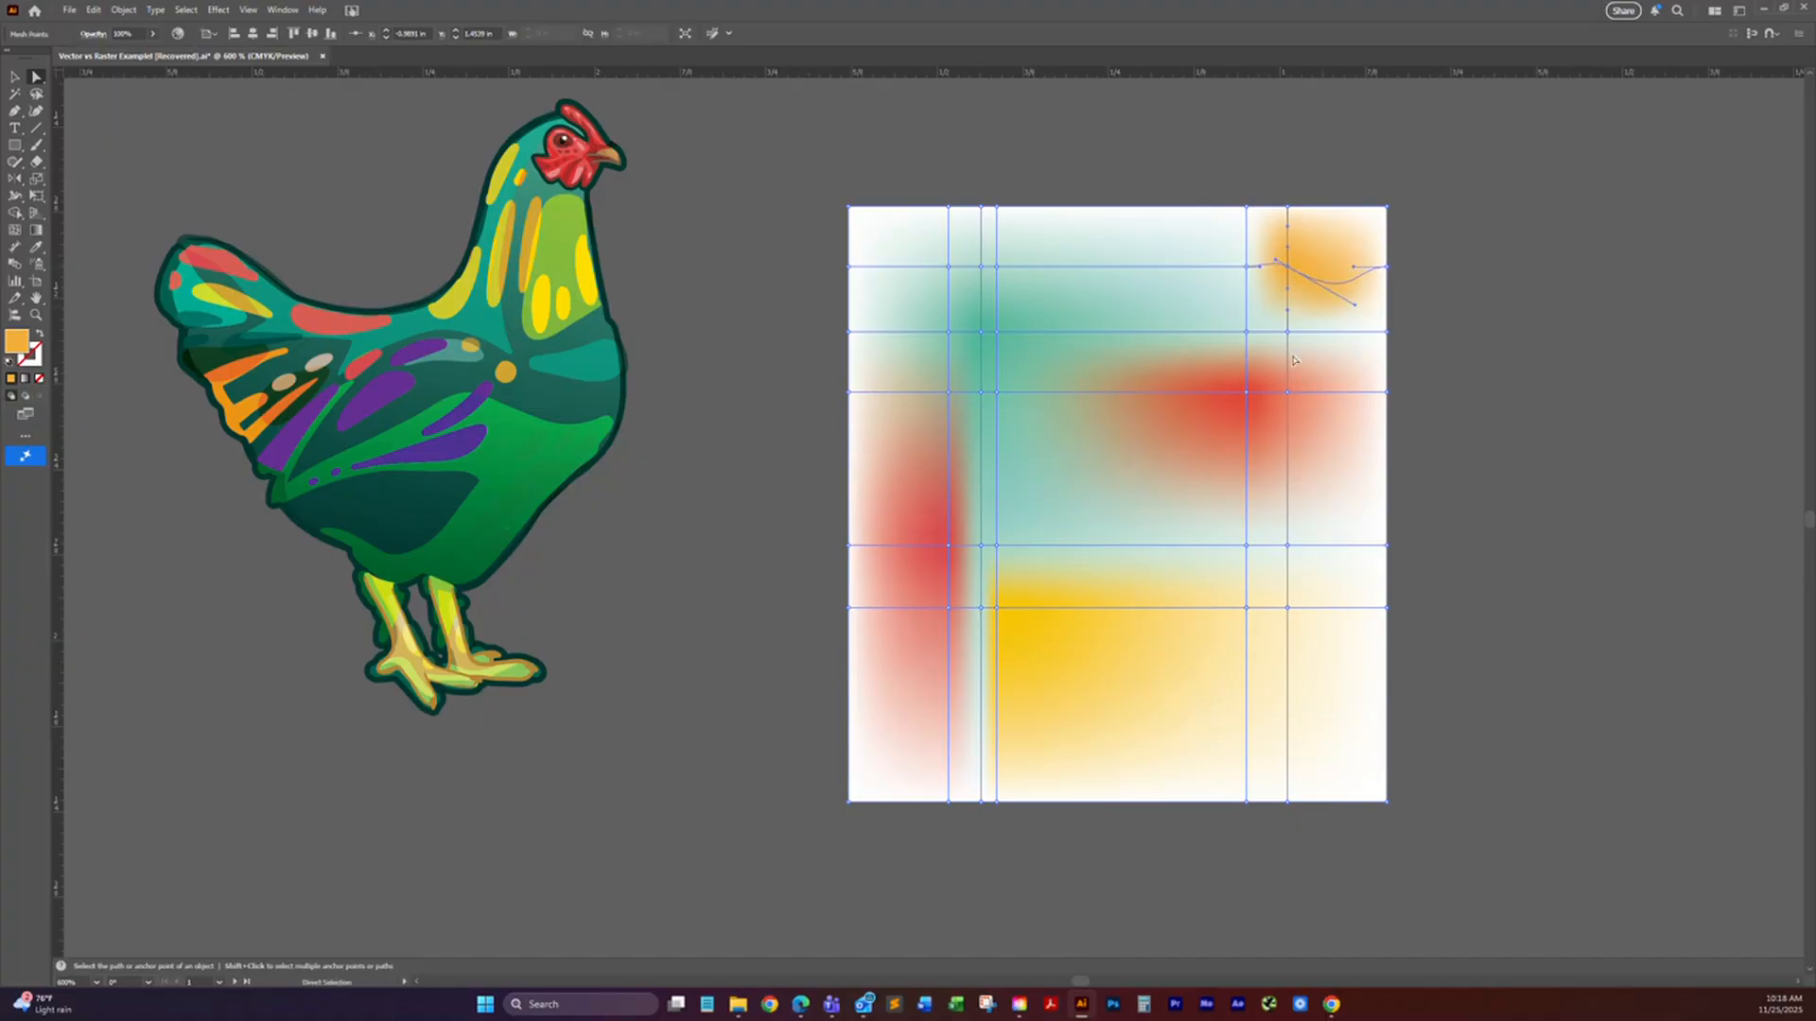
click(1246, 392)
key(ctrl+shift+a)
click(1233, 410)
click(1246, 392)
drag(1165, 396, 1114, 519)
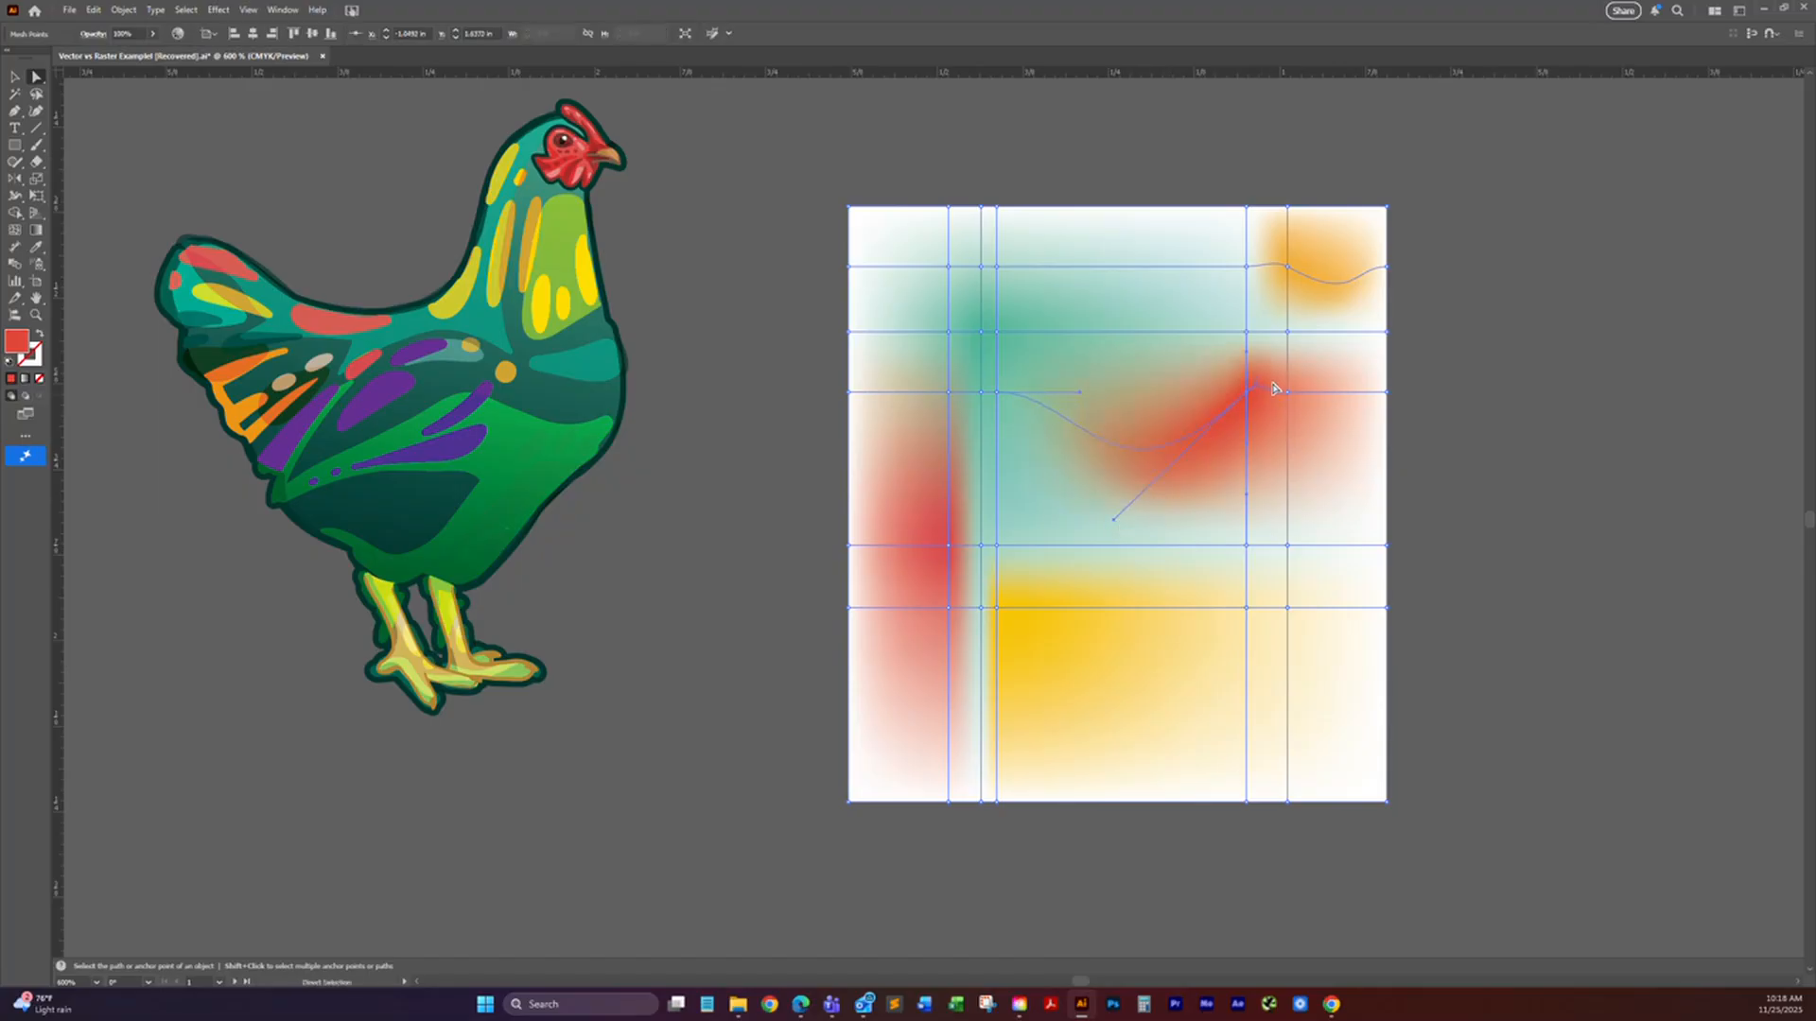
click(1287, 393)
drag(1416, 436, 1289, 409)
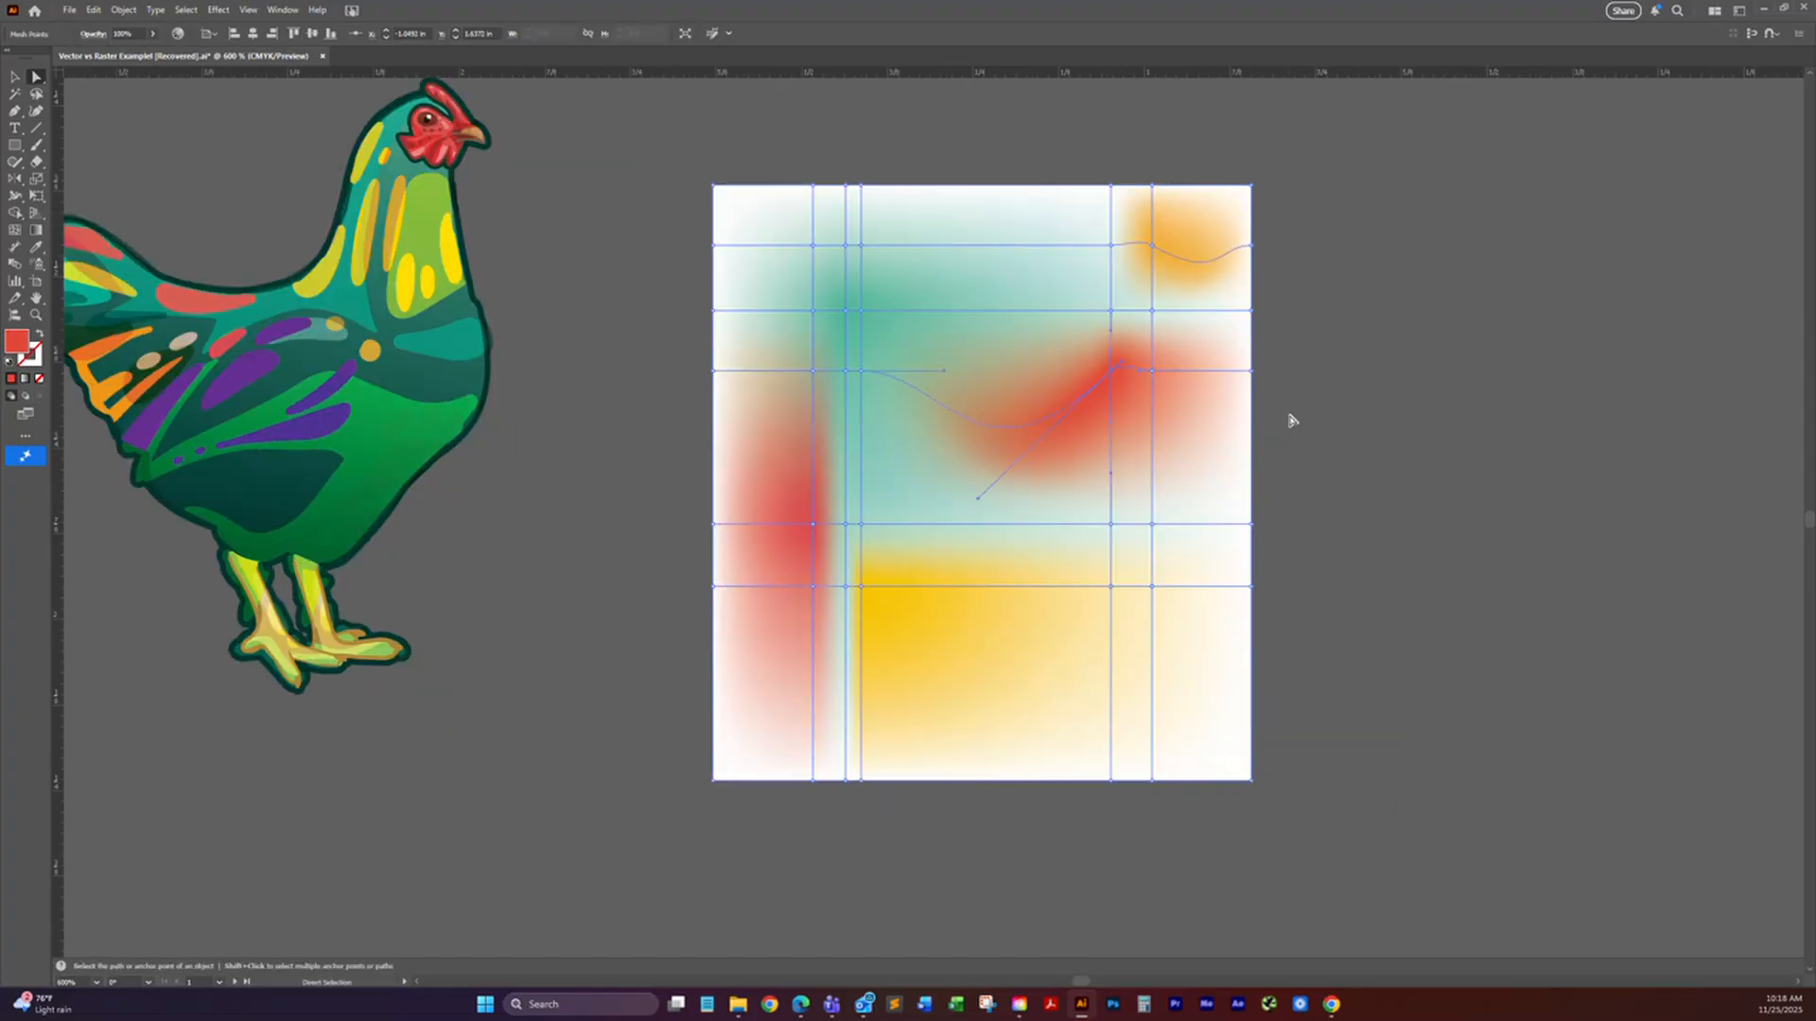
Step: Move the pale teal mesh point above the yellow area outward, and shift the red mesh point slightly
click(867, 531)
key(ctrl+h)
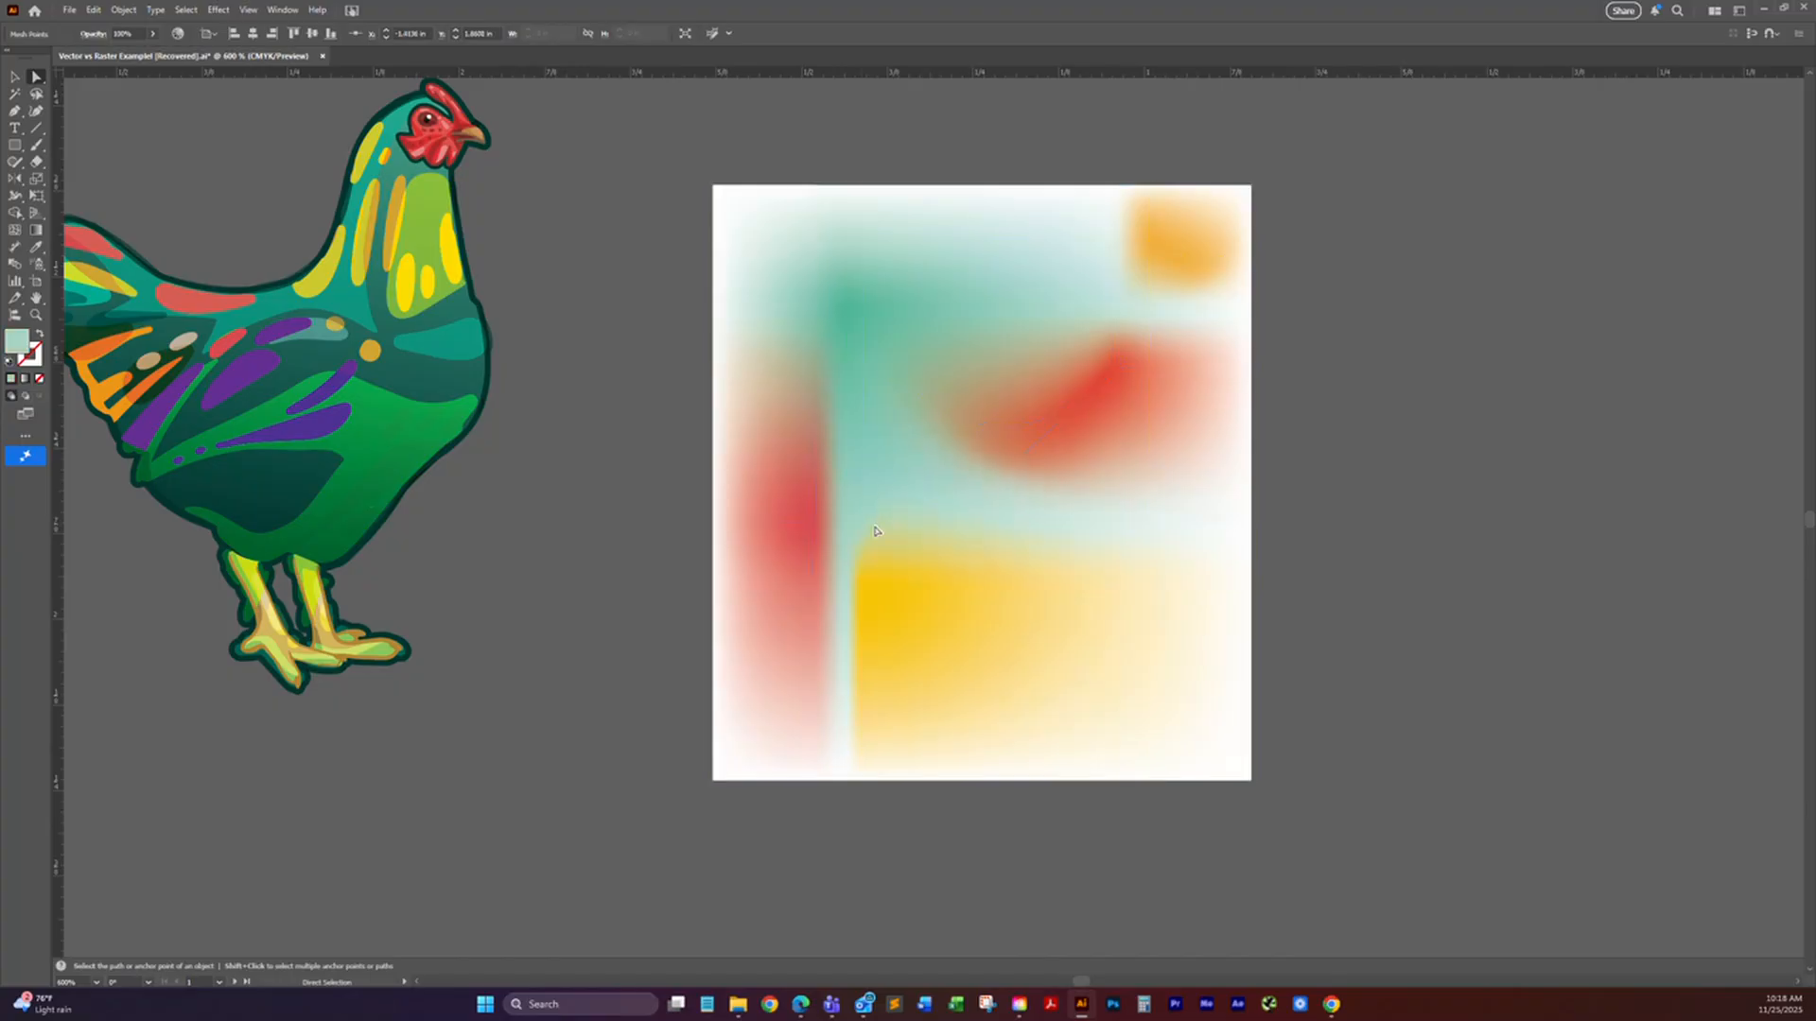
key(ctrl+h)
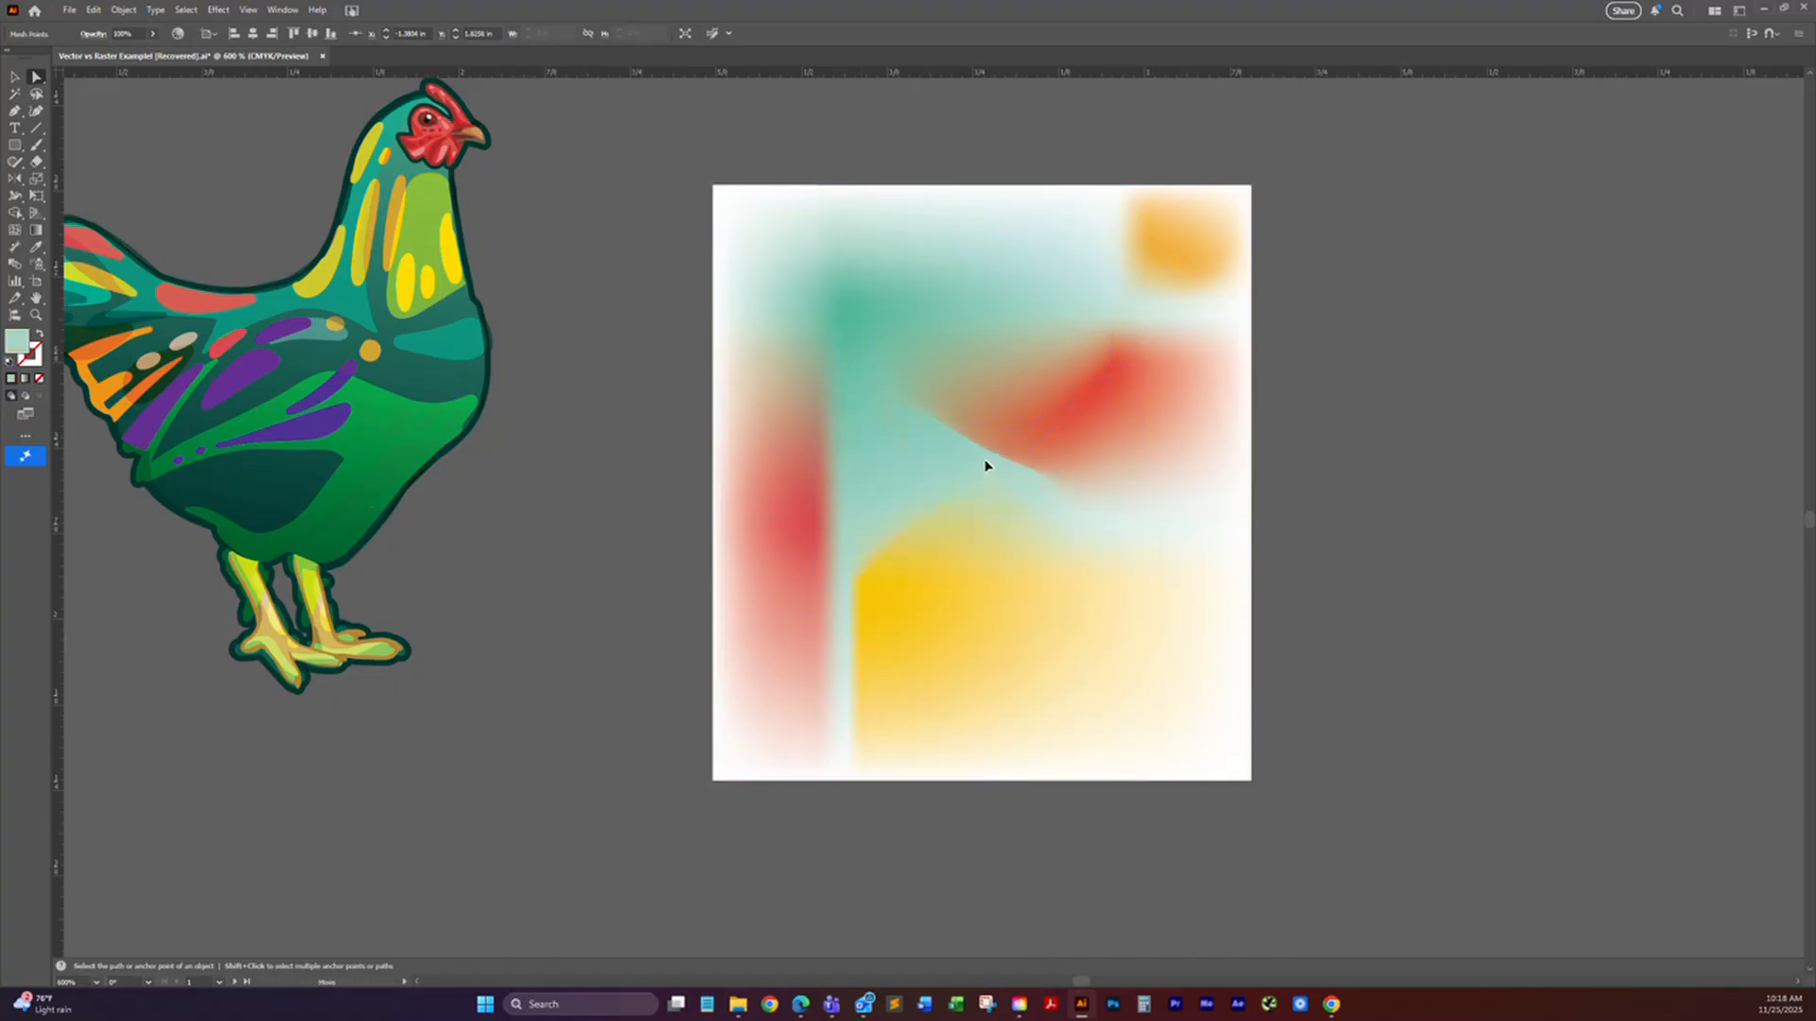
drag(950, 575, 929, 525)
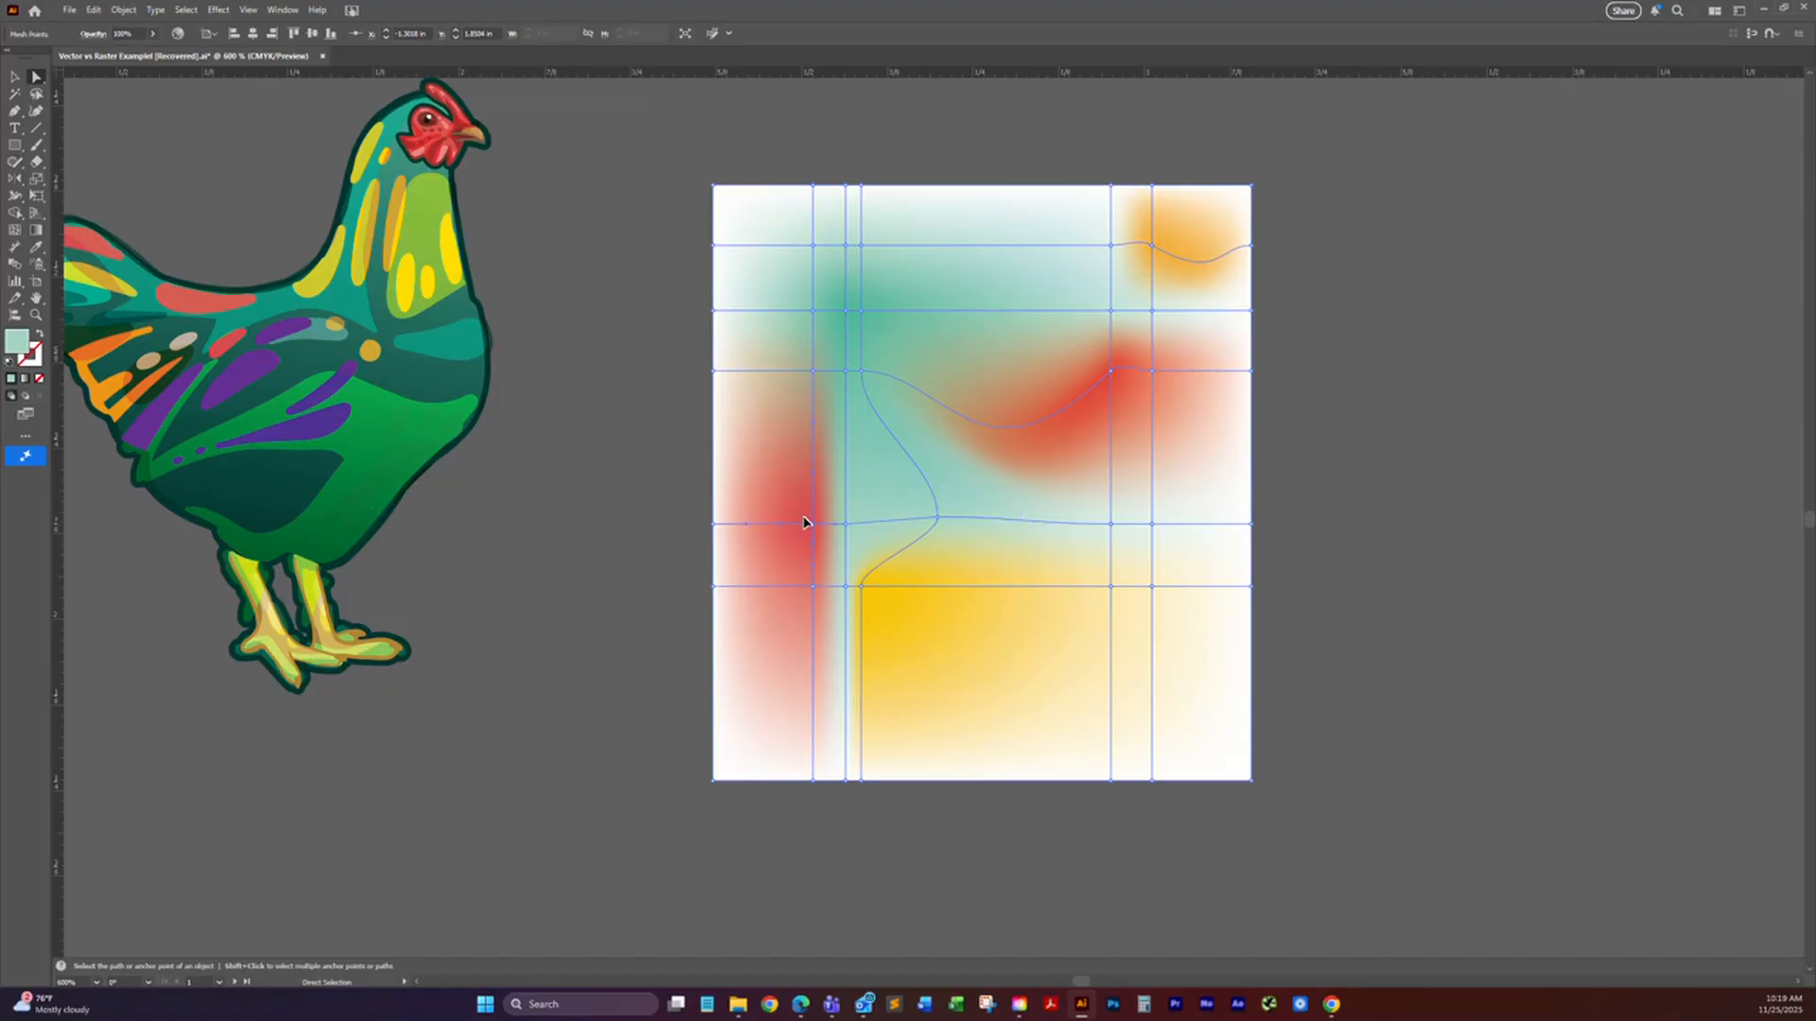
key(ctrl+h)
drag(795, 516, 796, 517)
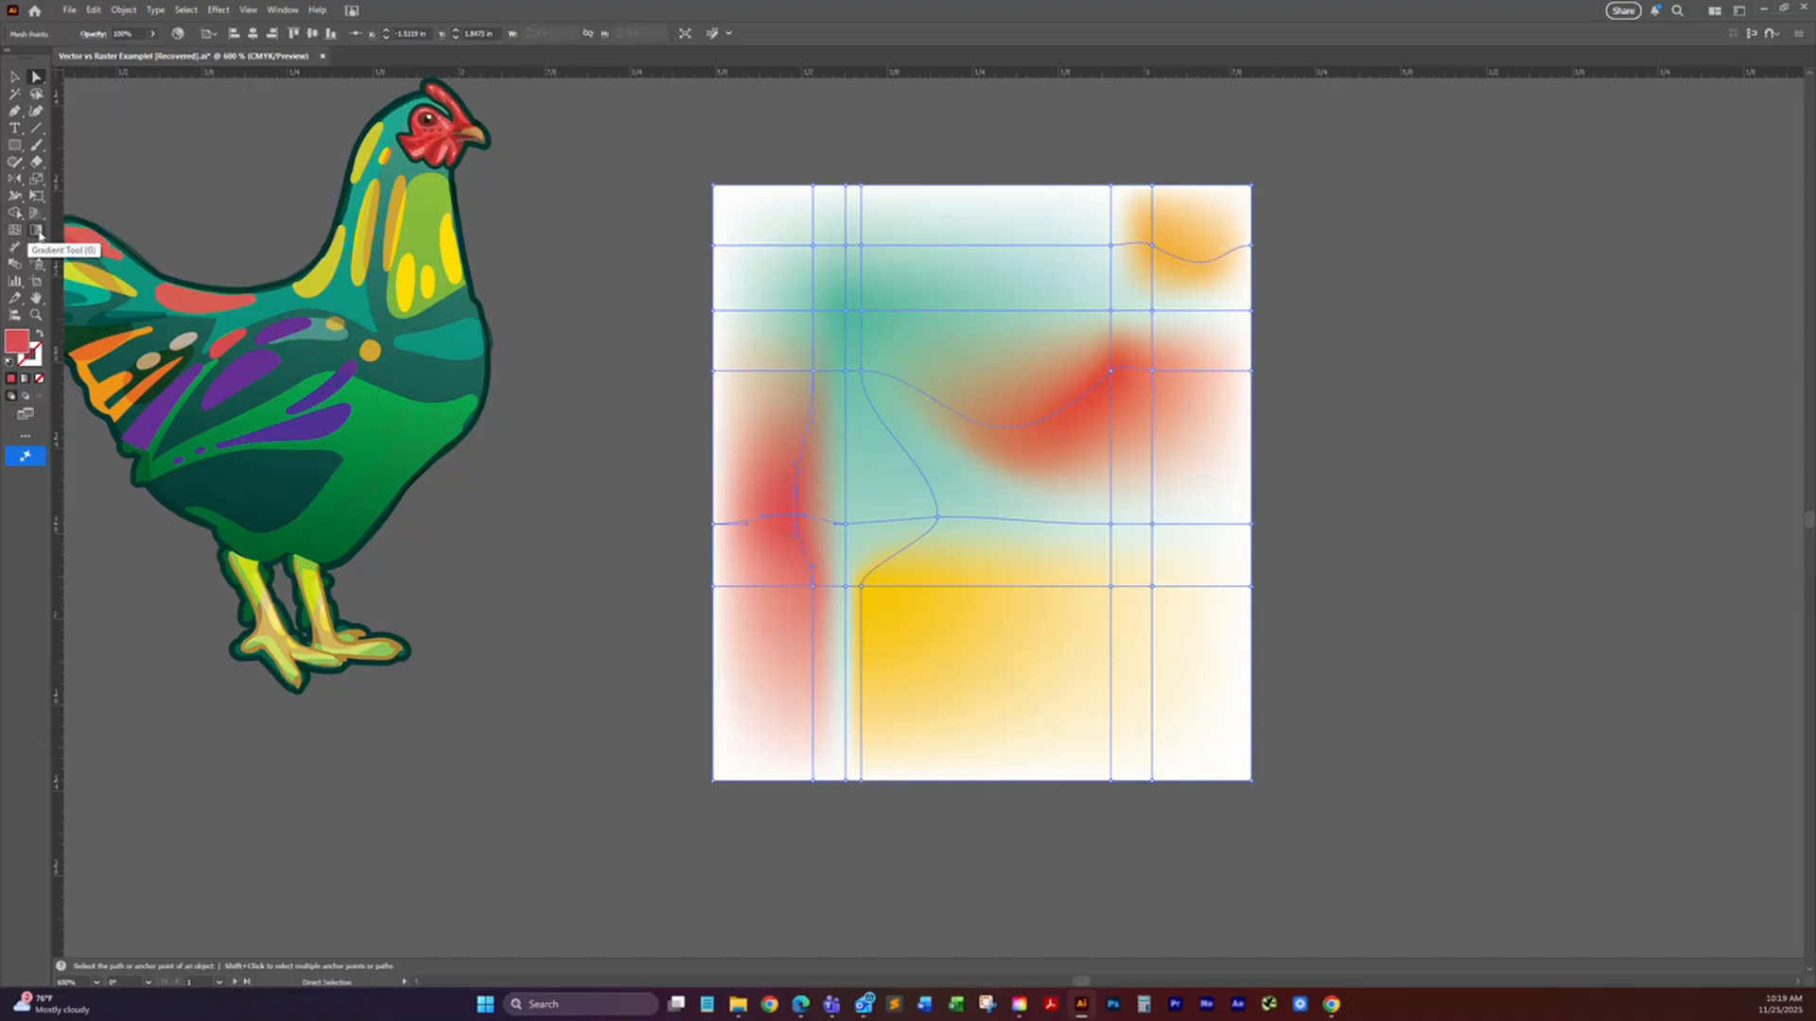
Step: Examine the gradient shading in the buildings, palm trees and background of the circular artwork
click(37, 231)
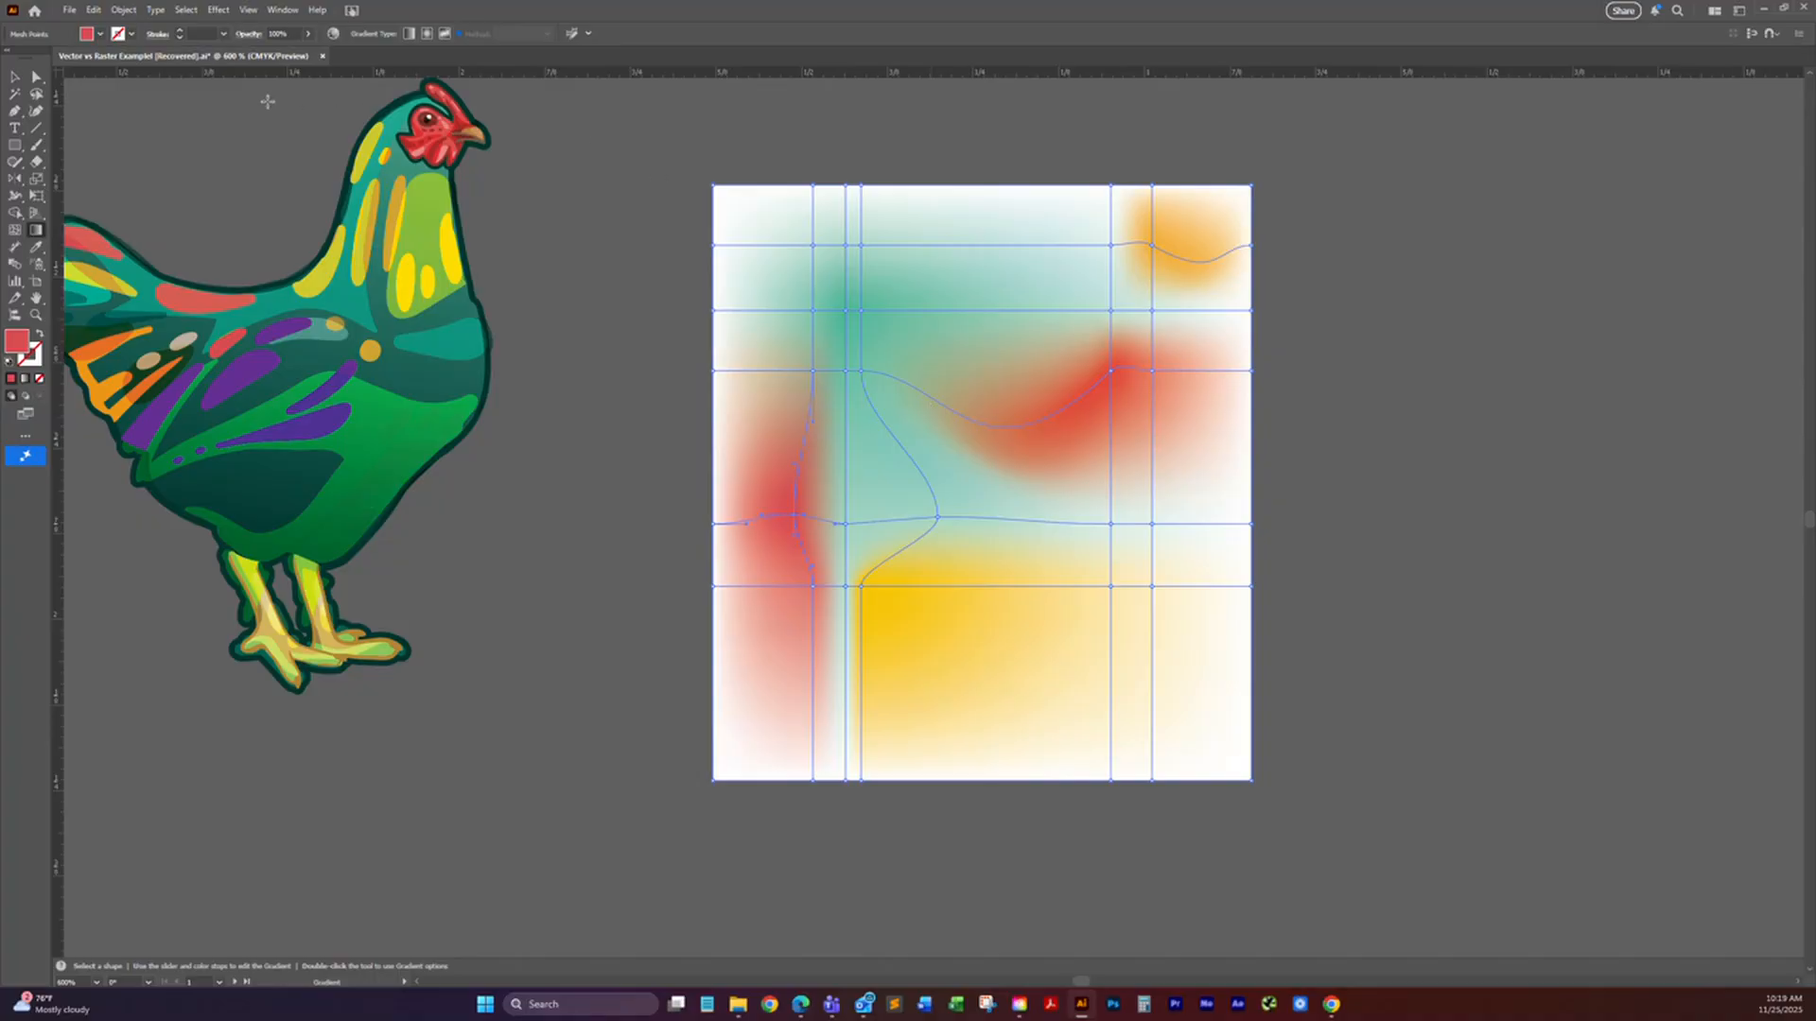
click(15, 78)
drag(861, 634, 477, 483)
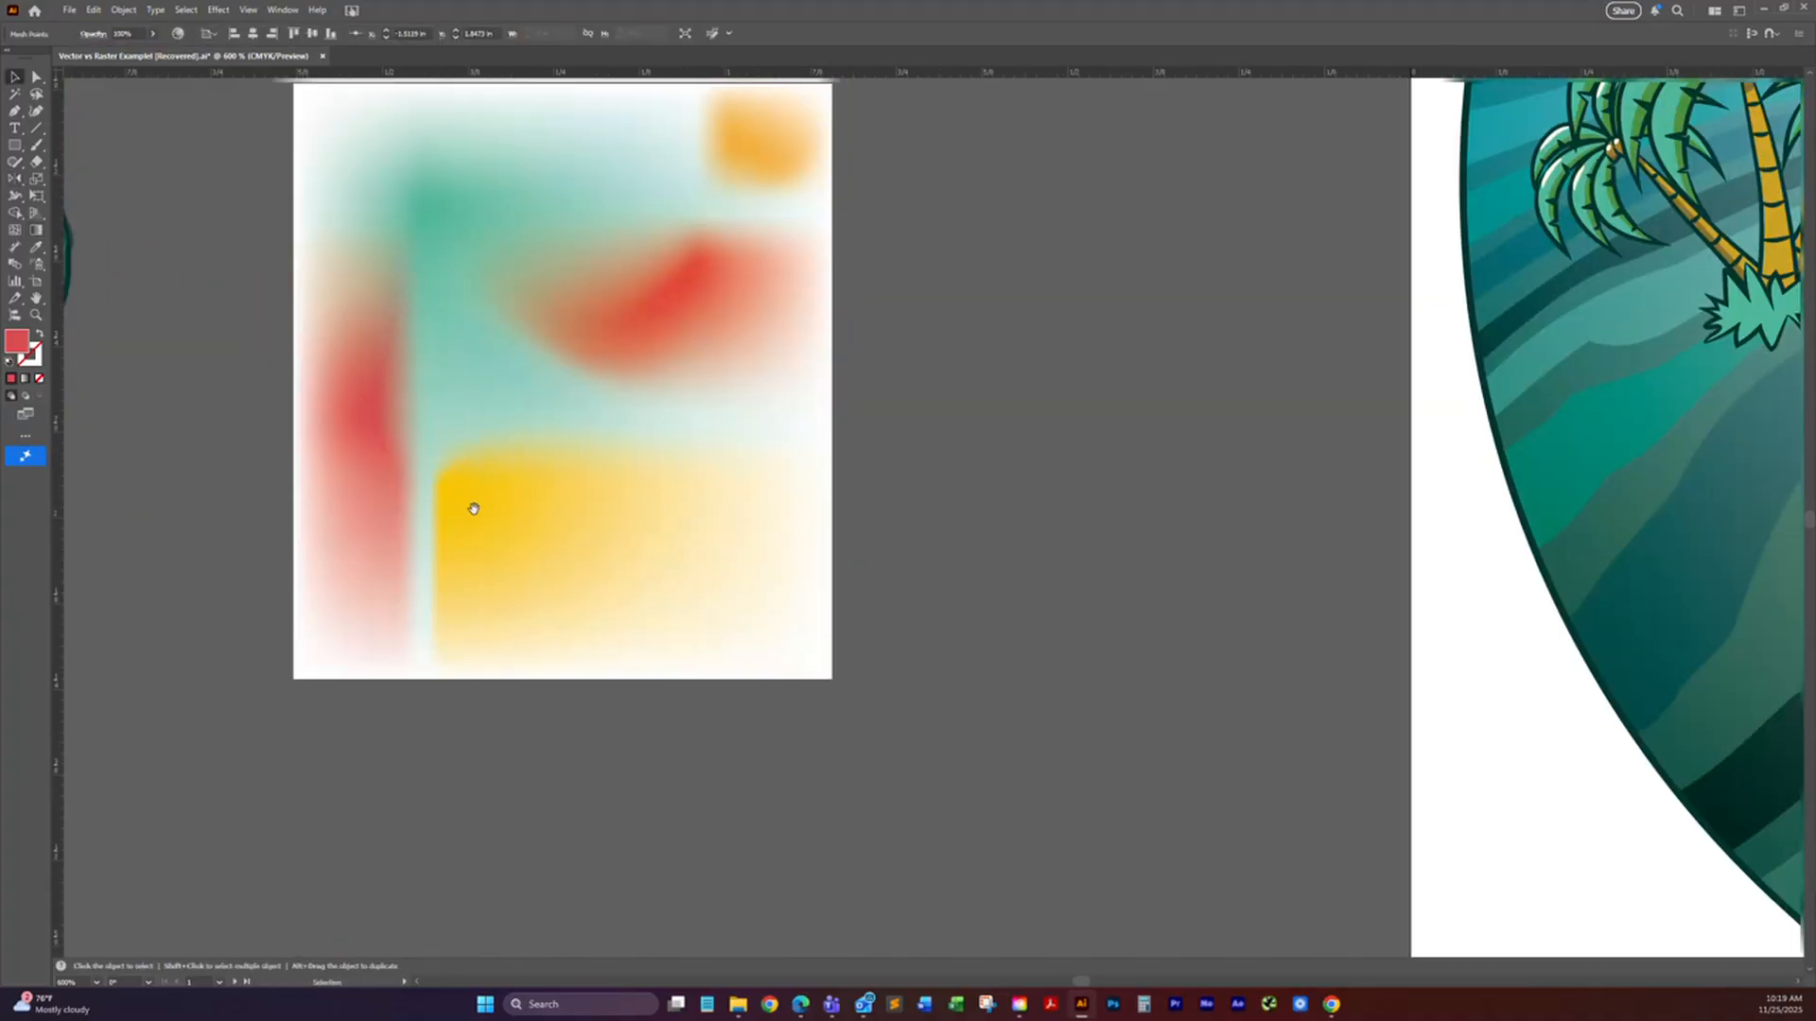
drag(1147, 409, 803, 479)
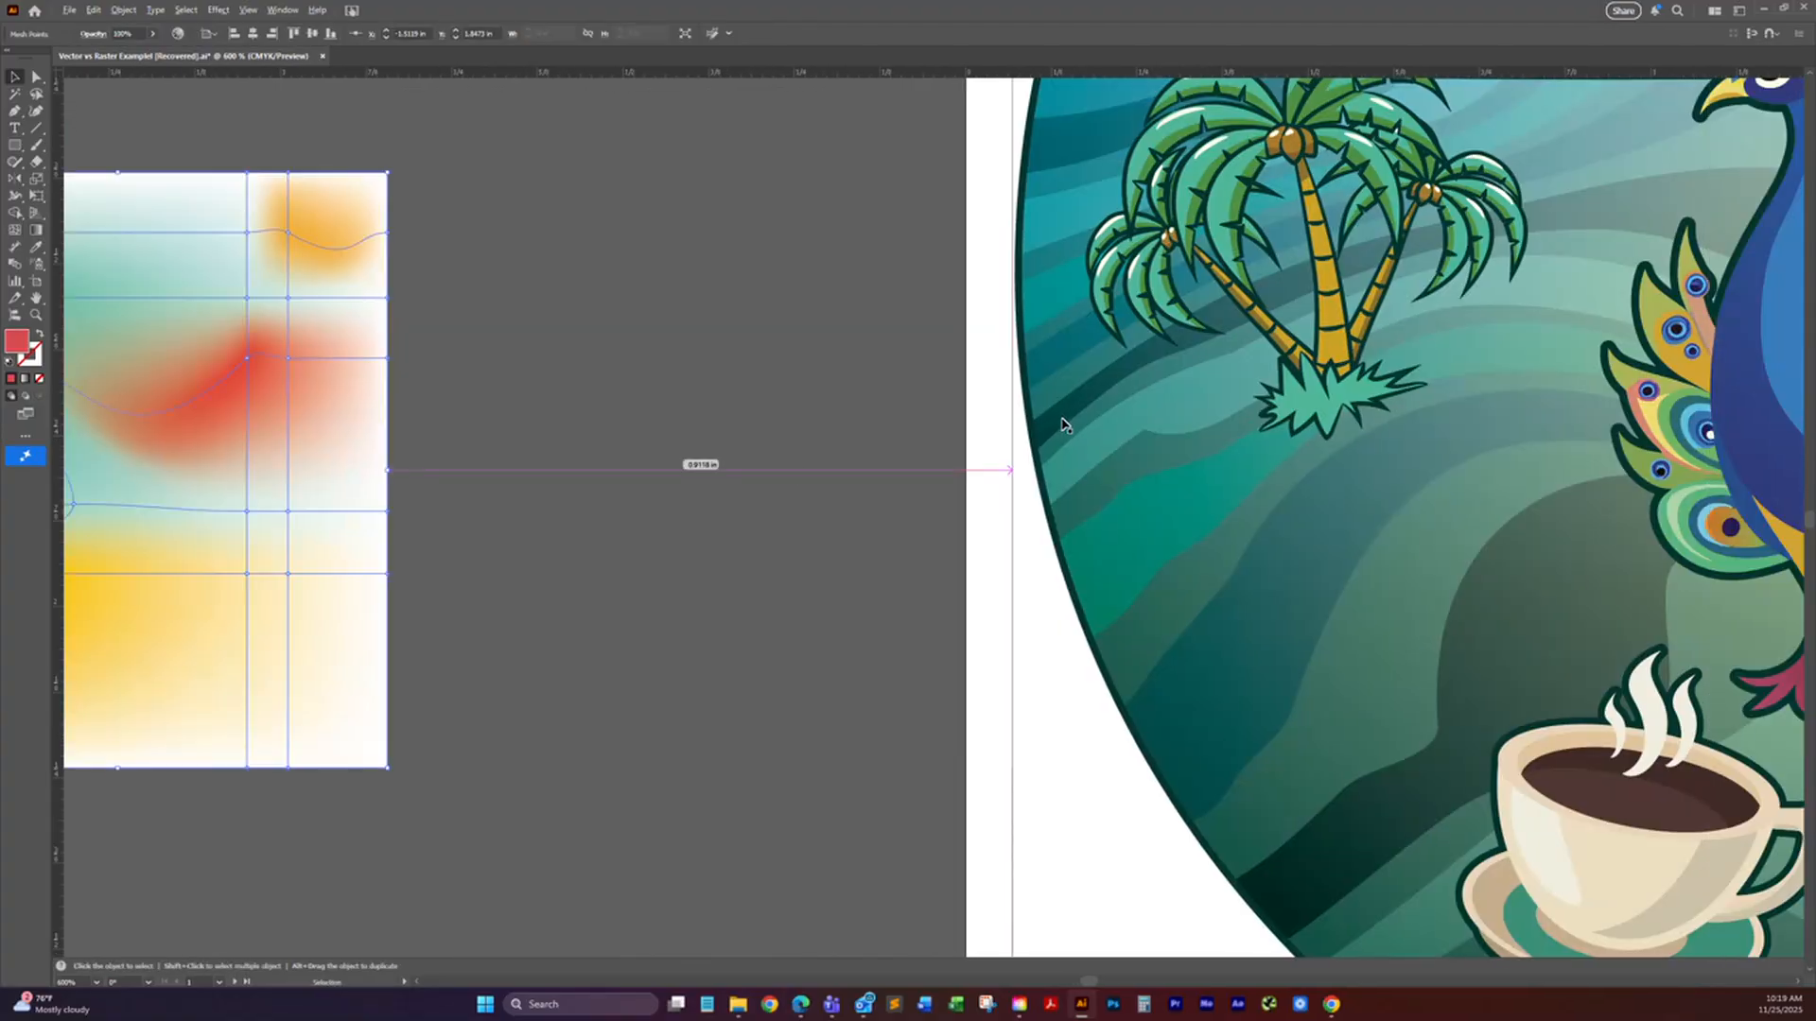
scroll(1059, 426, down, 2)
drag(1237, 374, 1003, 419)
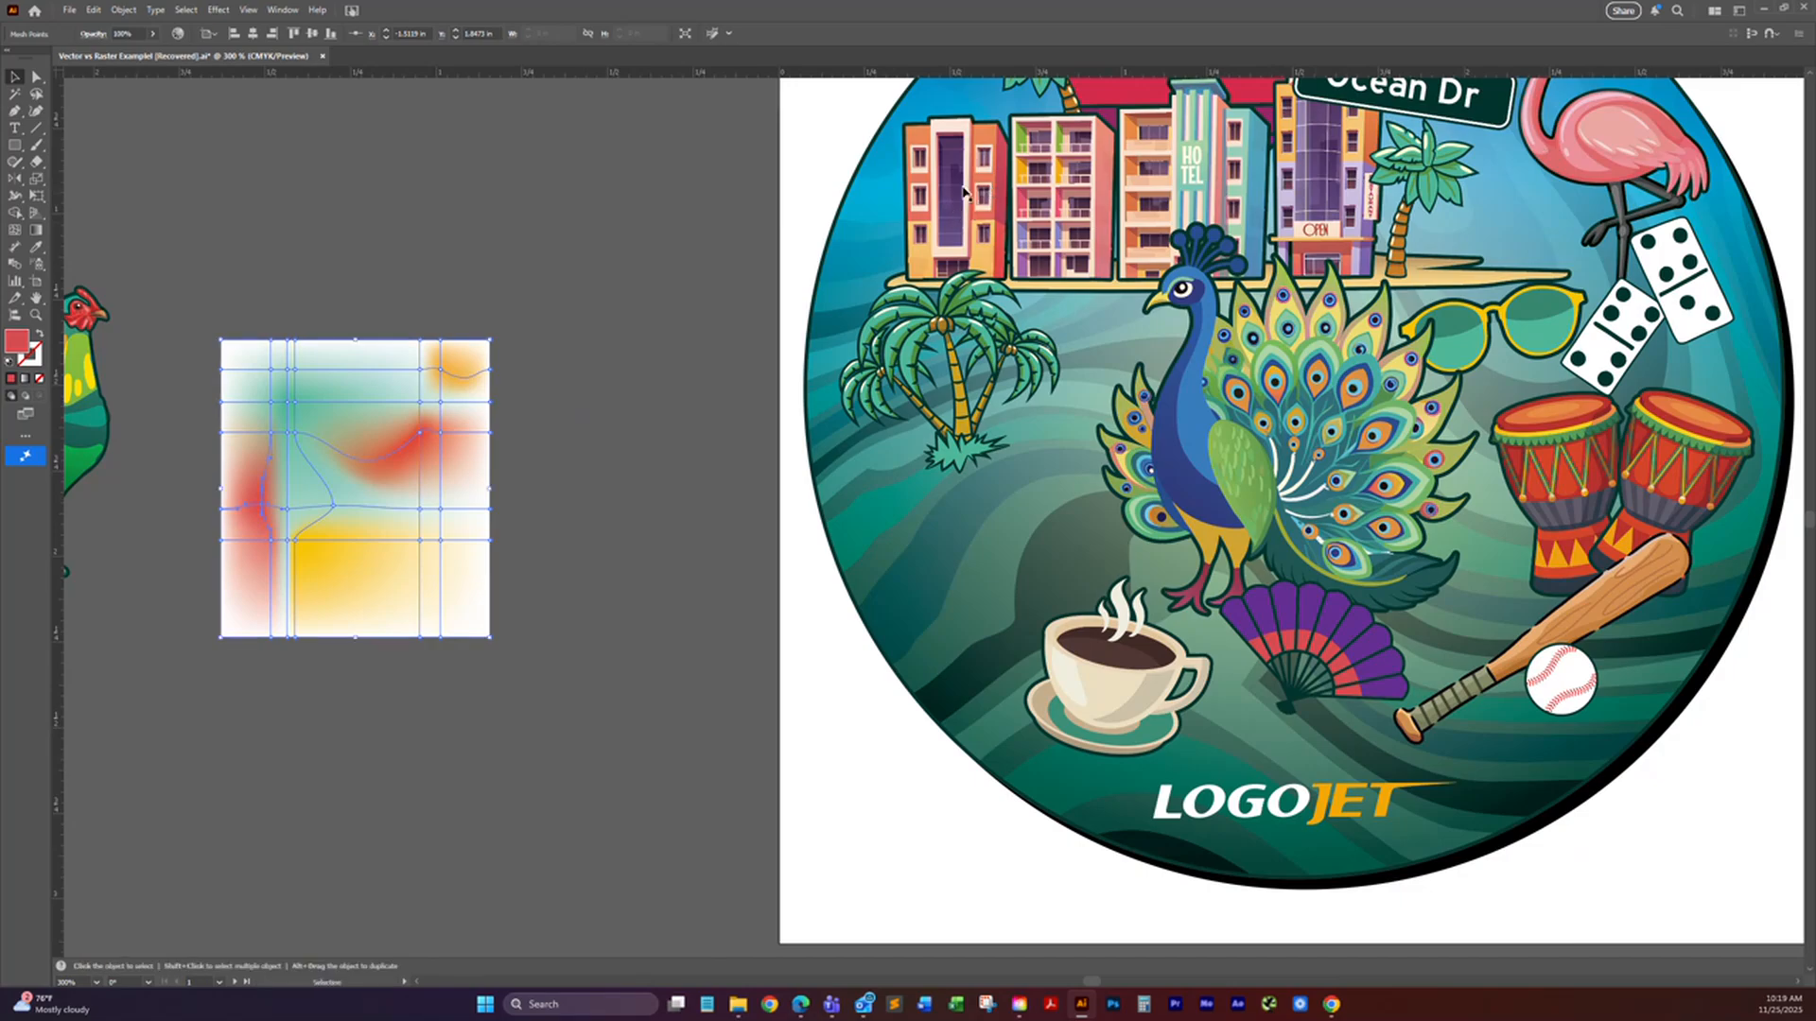
drag(959, 333, 1165, 488)
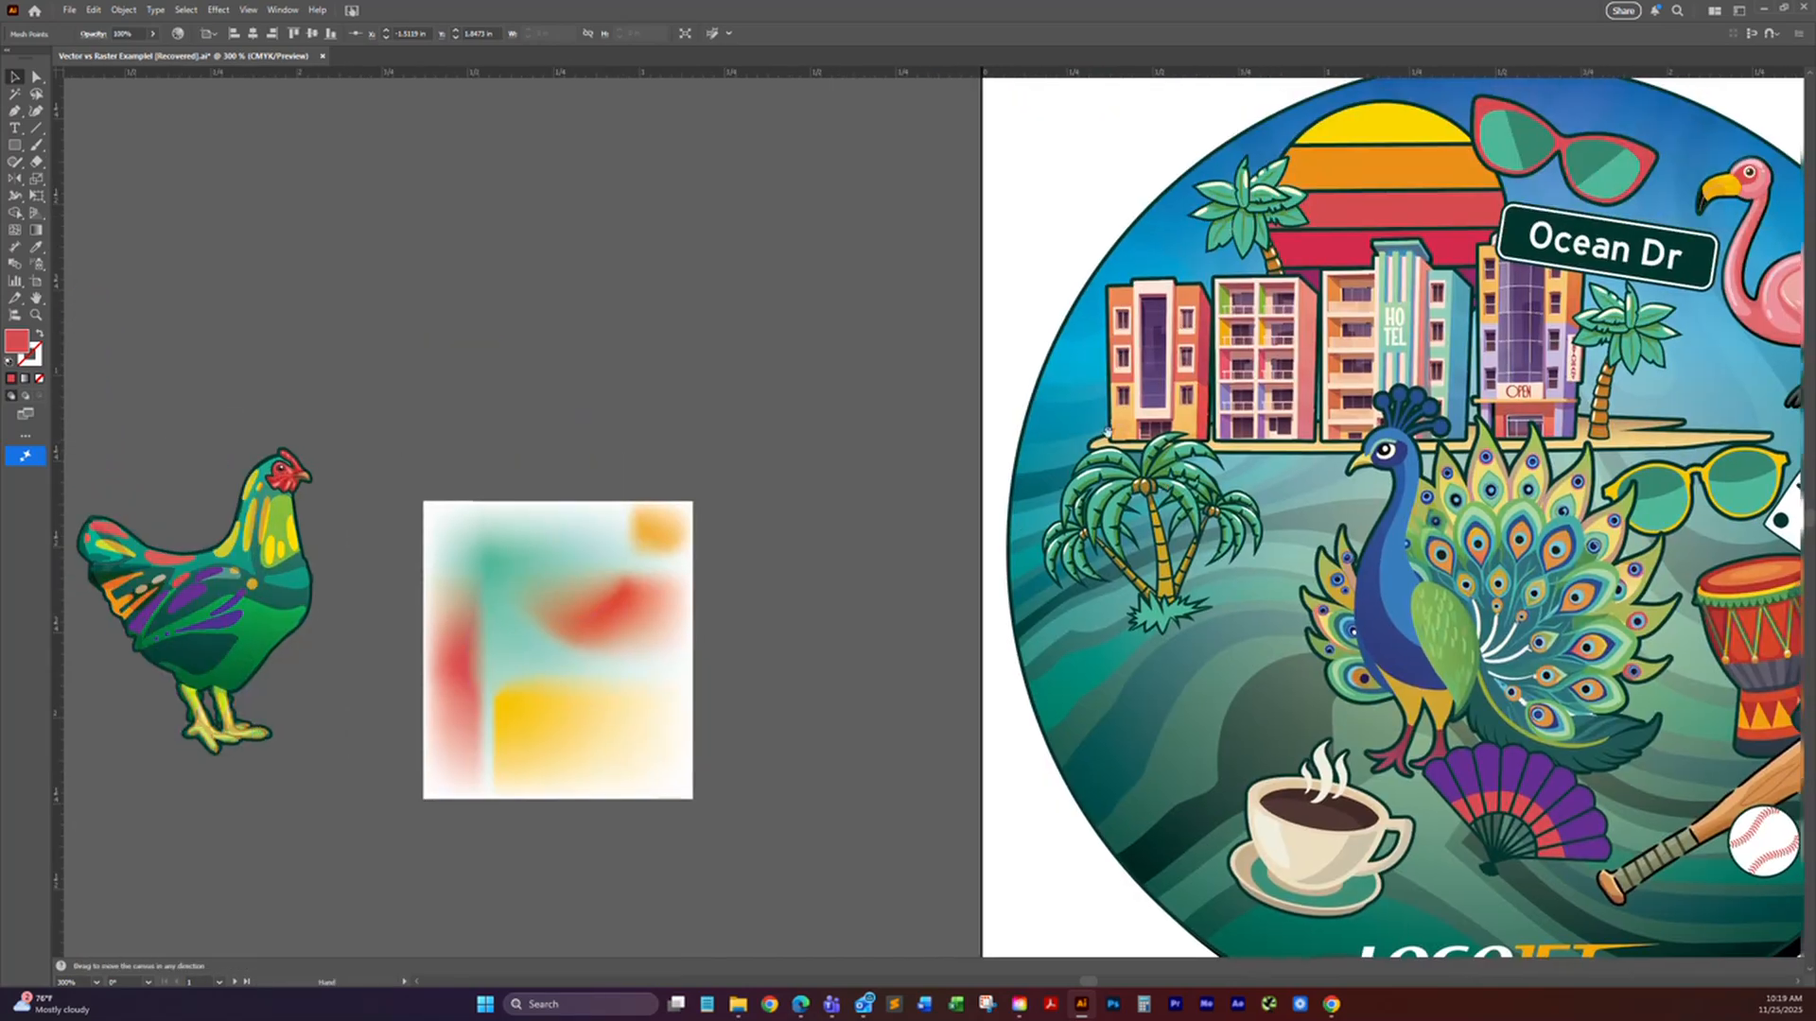
Step: Draw a red rectangle about 0.71 by 0.63 in above the mesh rectangle and fill it with a red-to-black linear gradient
click(15, 145)
drag(551, 181, 795, 393)
key(v)
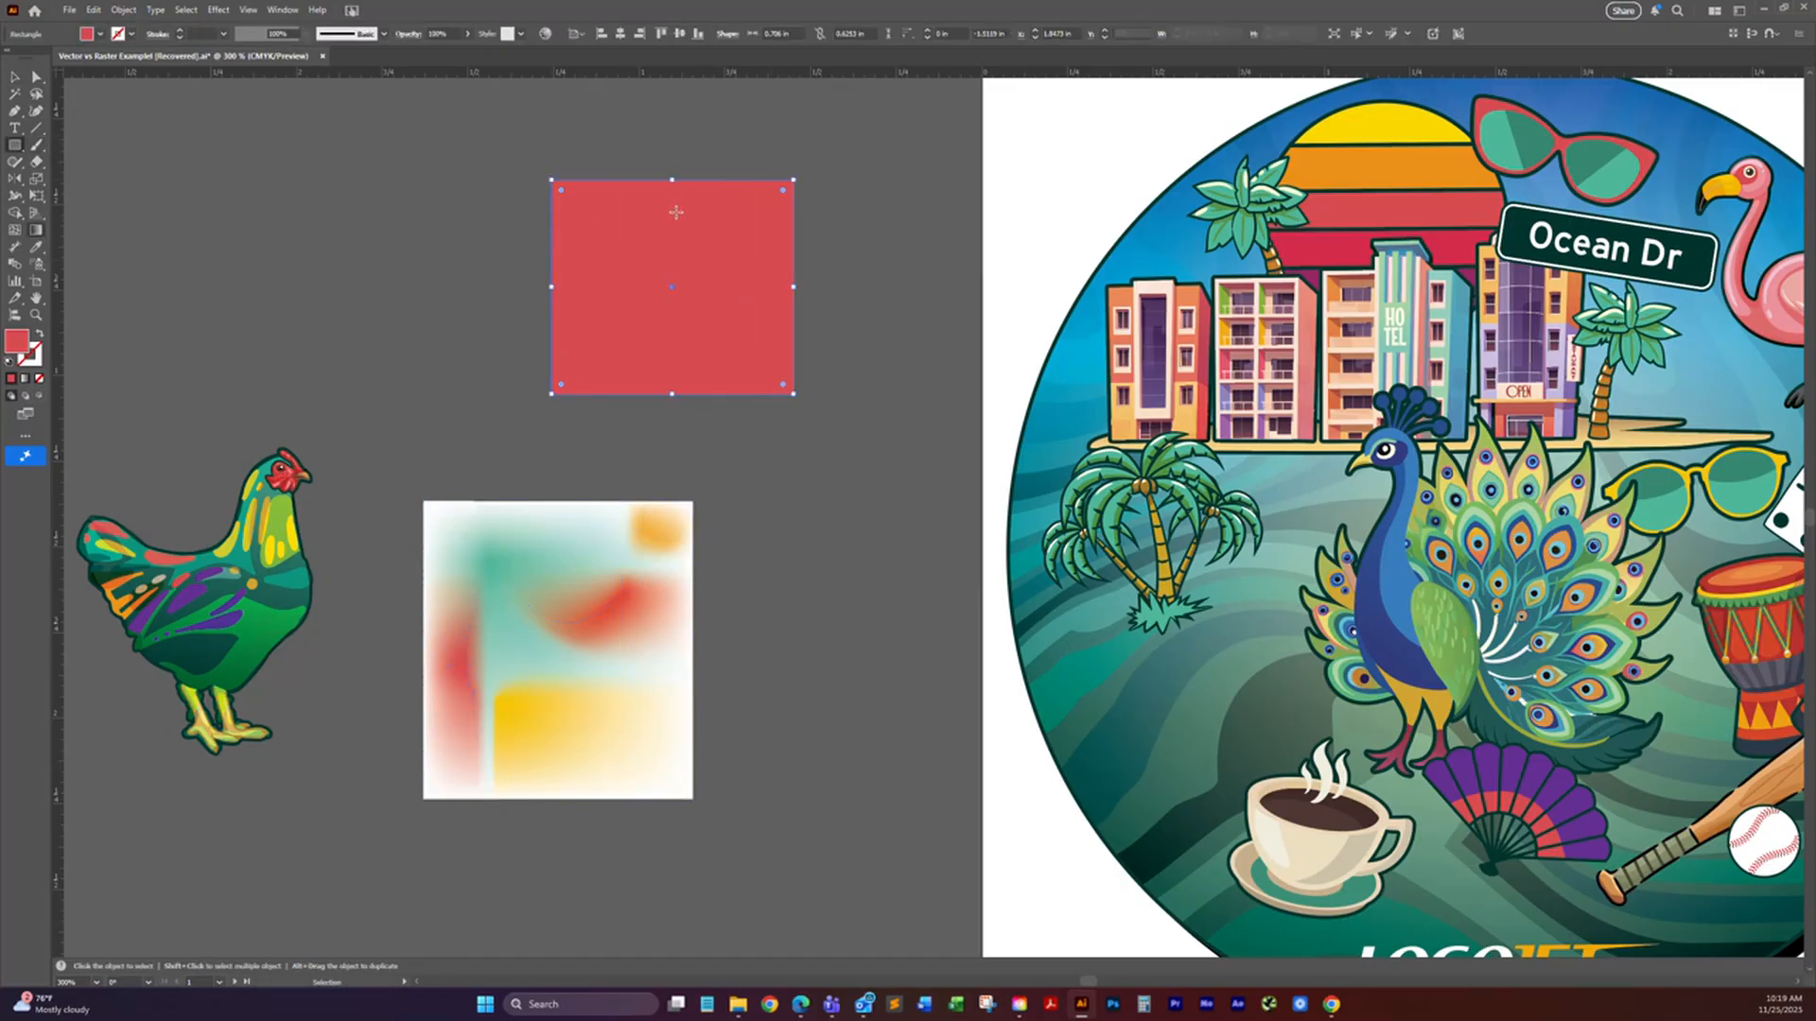
key(g)
click(670, 325)
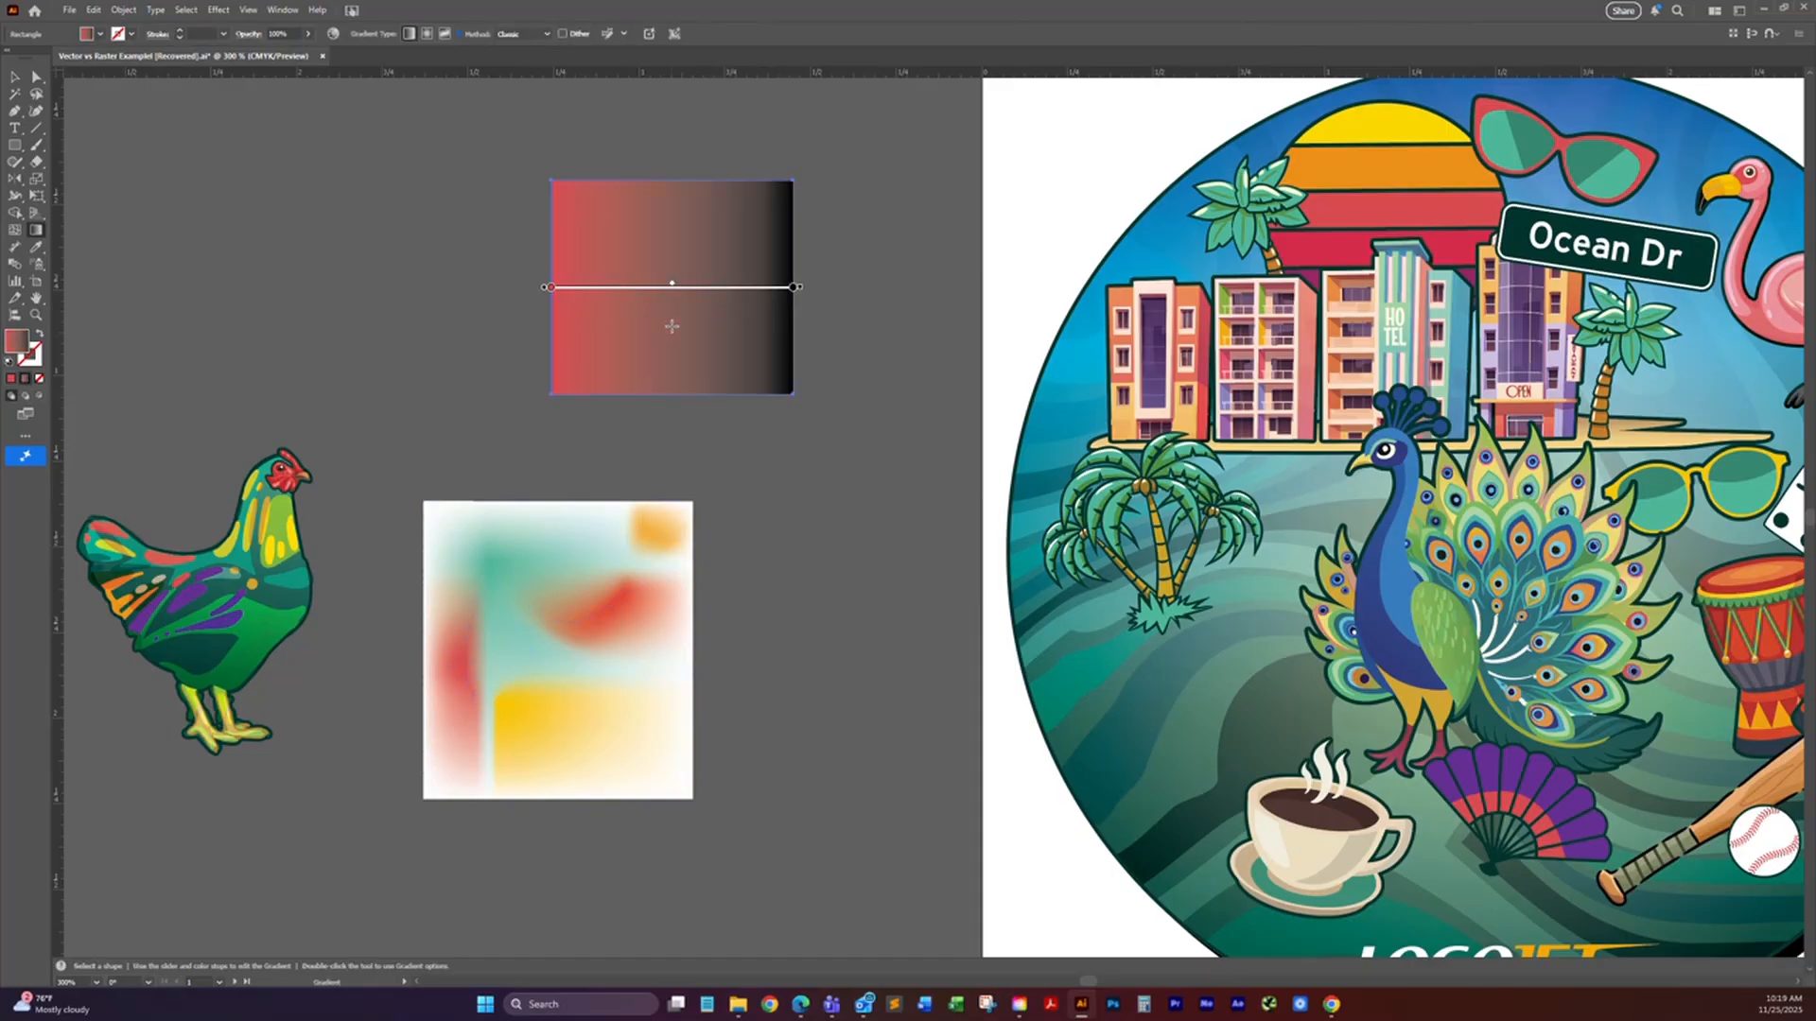
Step: Replace the gradient's black end stop with the teal swatch, and adjust the gradient midpoint to about 51.4%
key(v)
drag(1814, 181, 1617, 131)
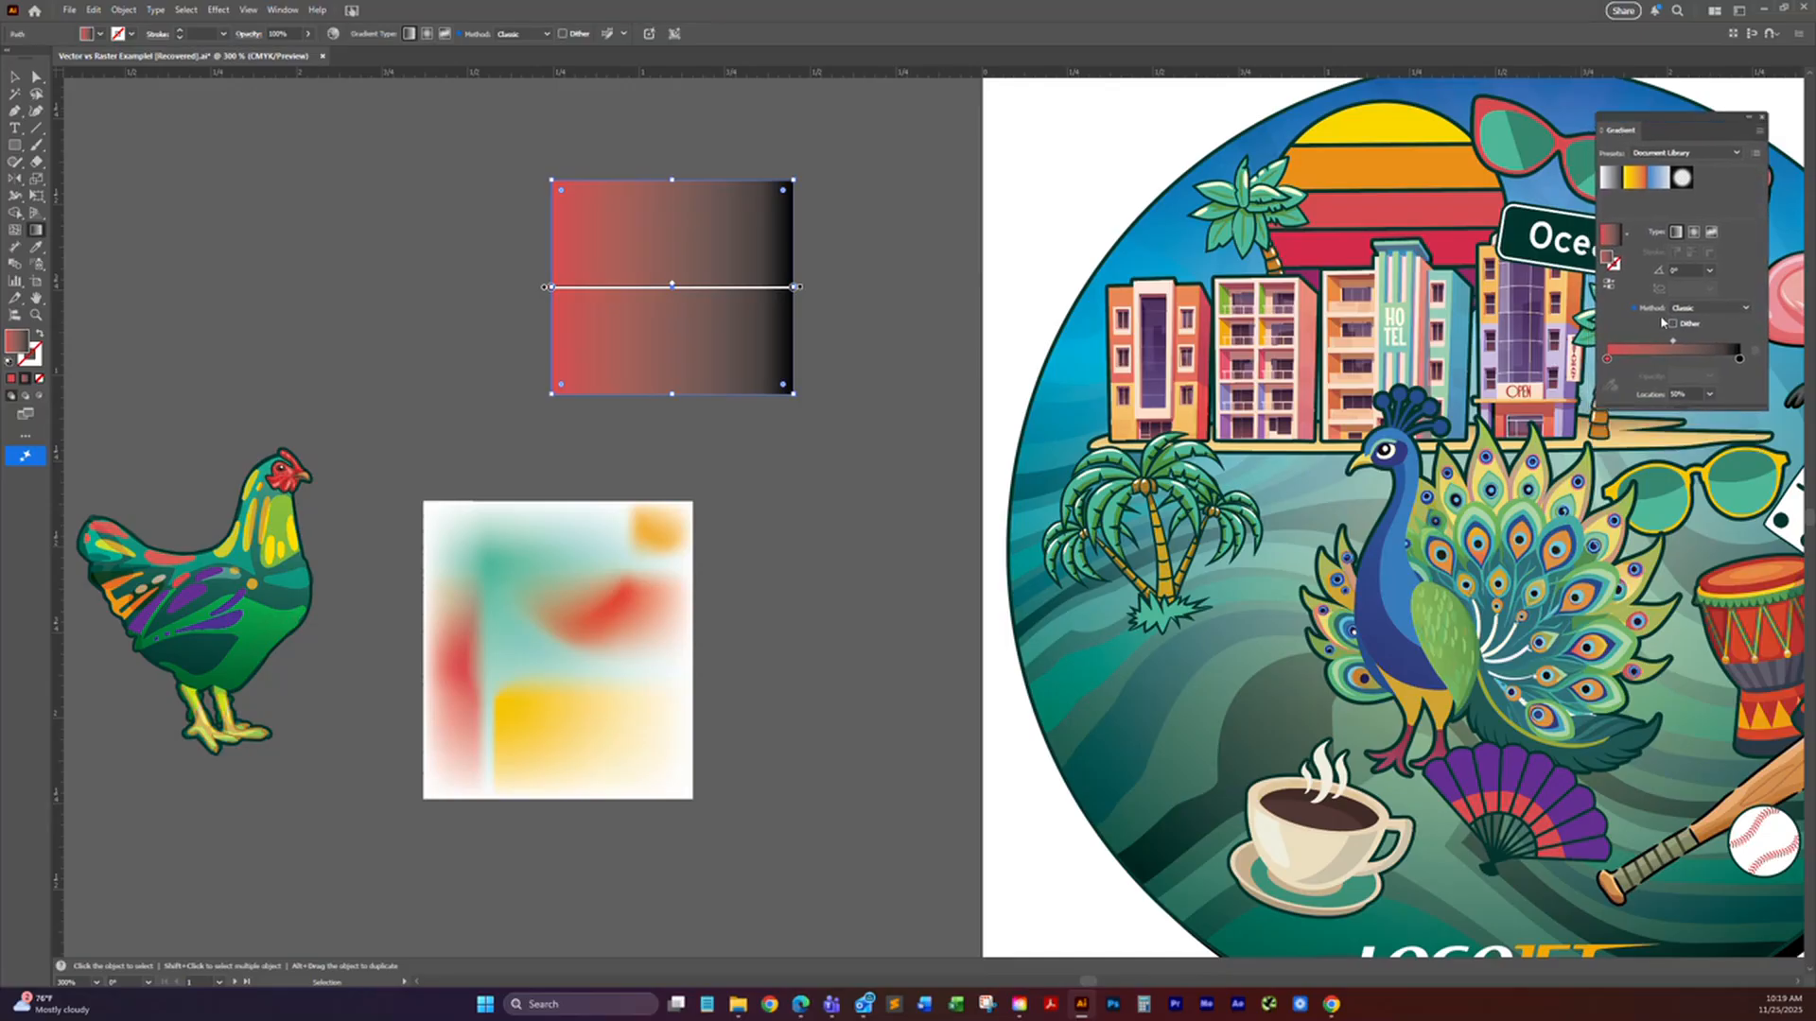
key(g)
drag(1815, 477, 1630, 451)
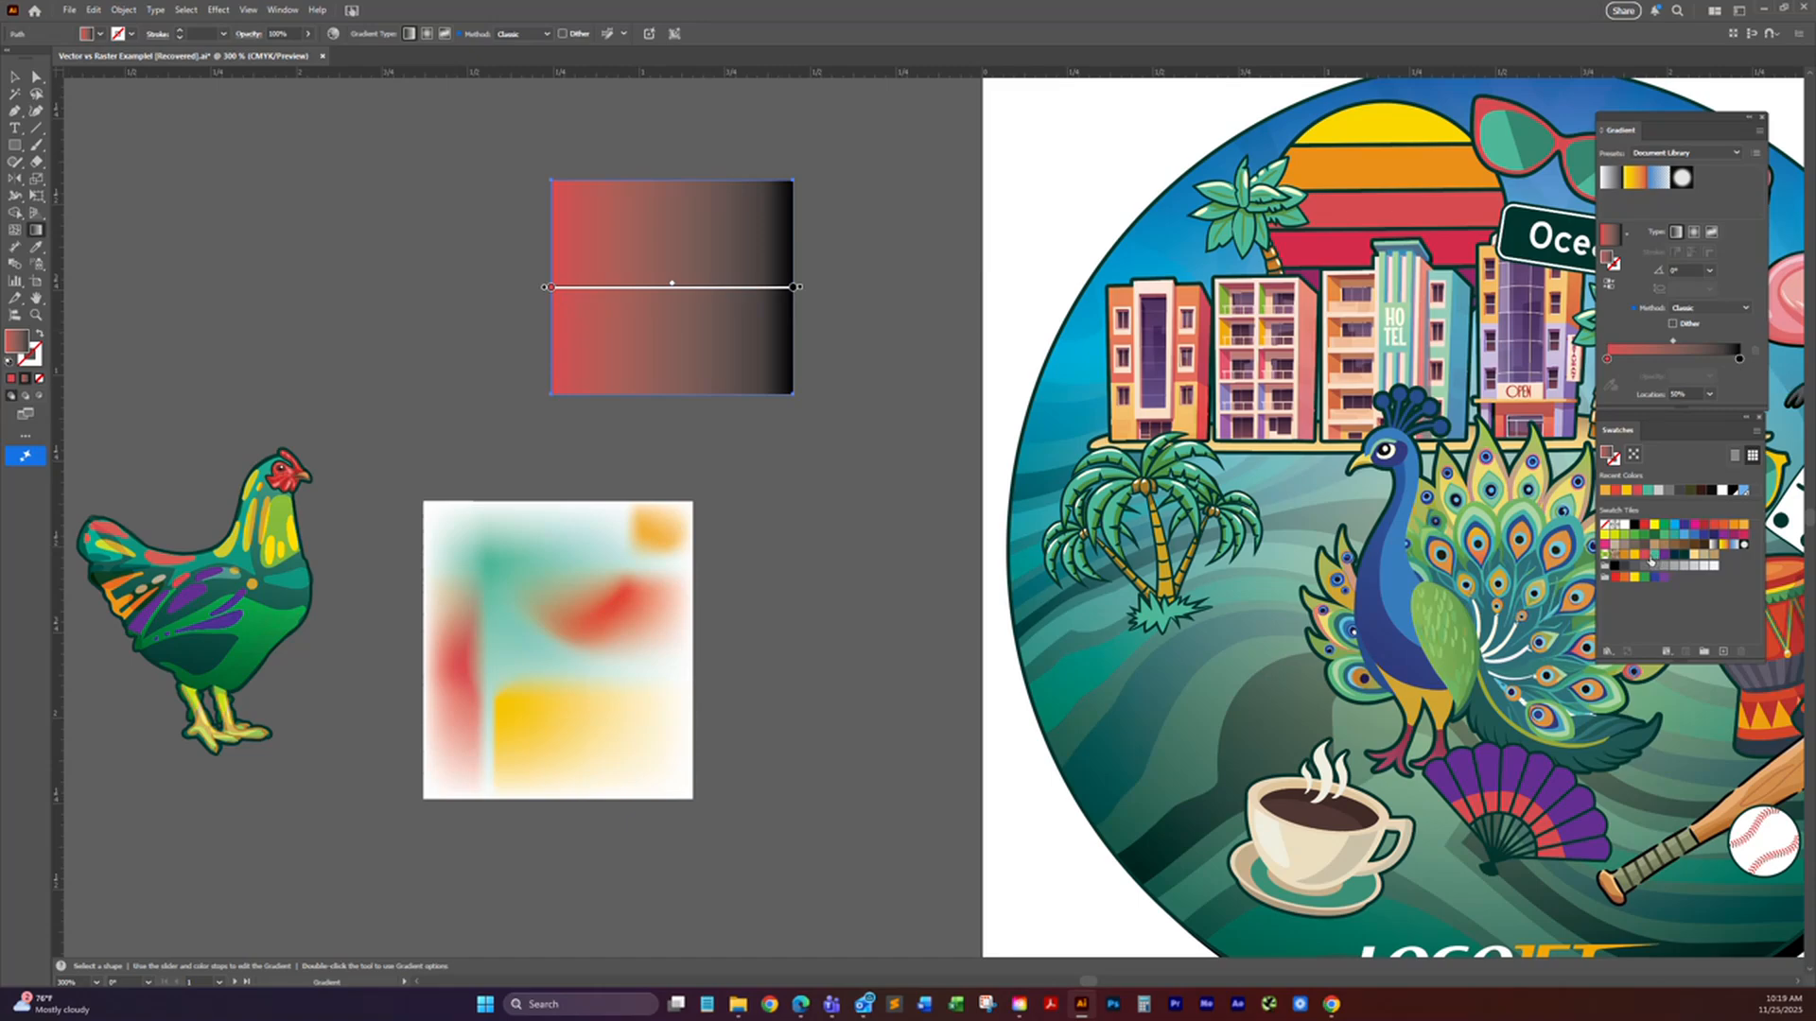
drag(1654, 557, 1739, 361)
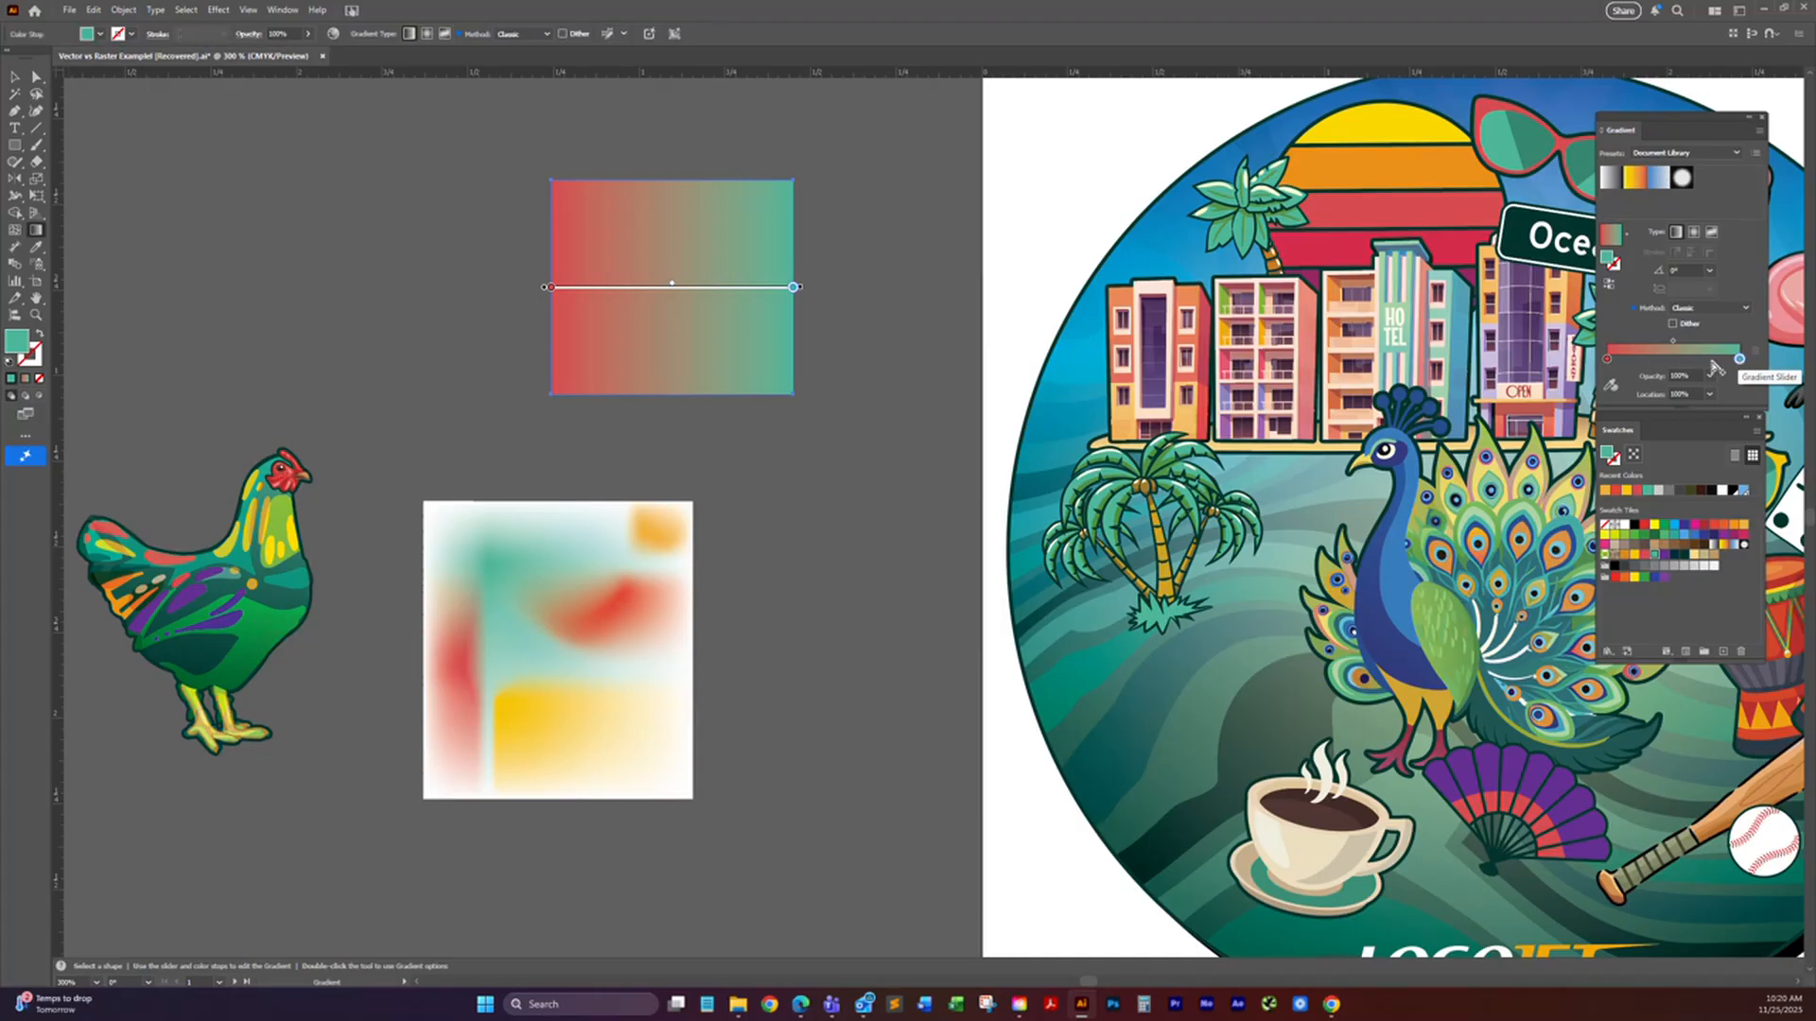
drag(1739, 361, 1672, 342)
key(ctrl+z)
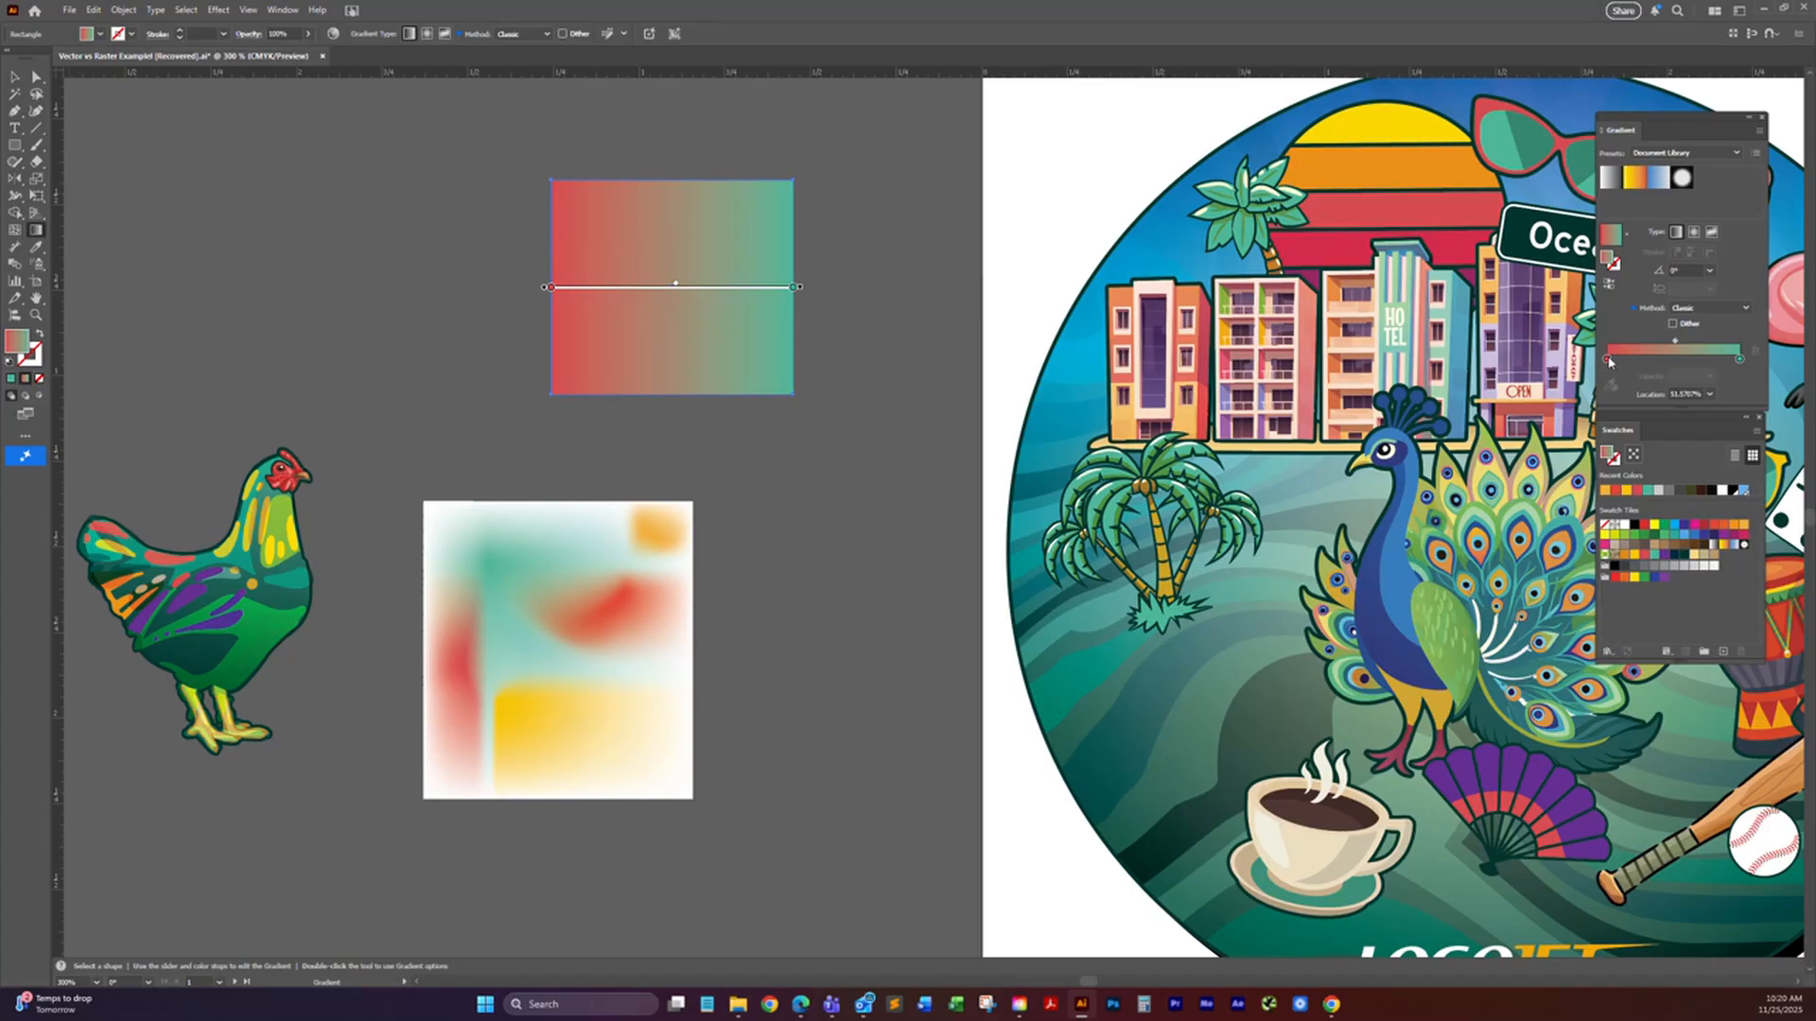
Step: Lower the opacity of the gradient's red stop, and move the rectangle to overlap the mesh rectangle's upper corner
click(1608, 359)
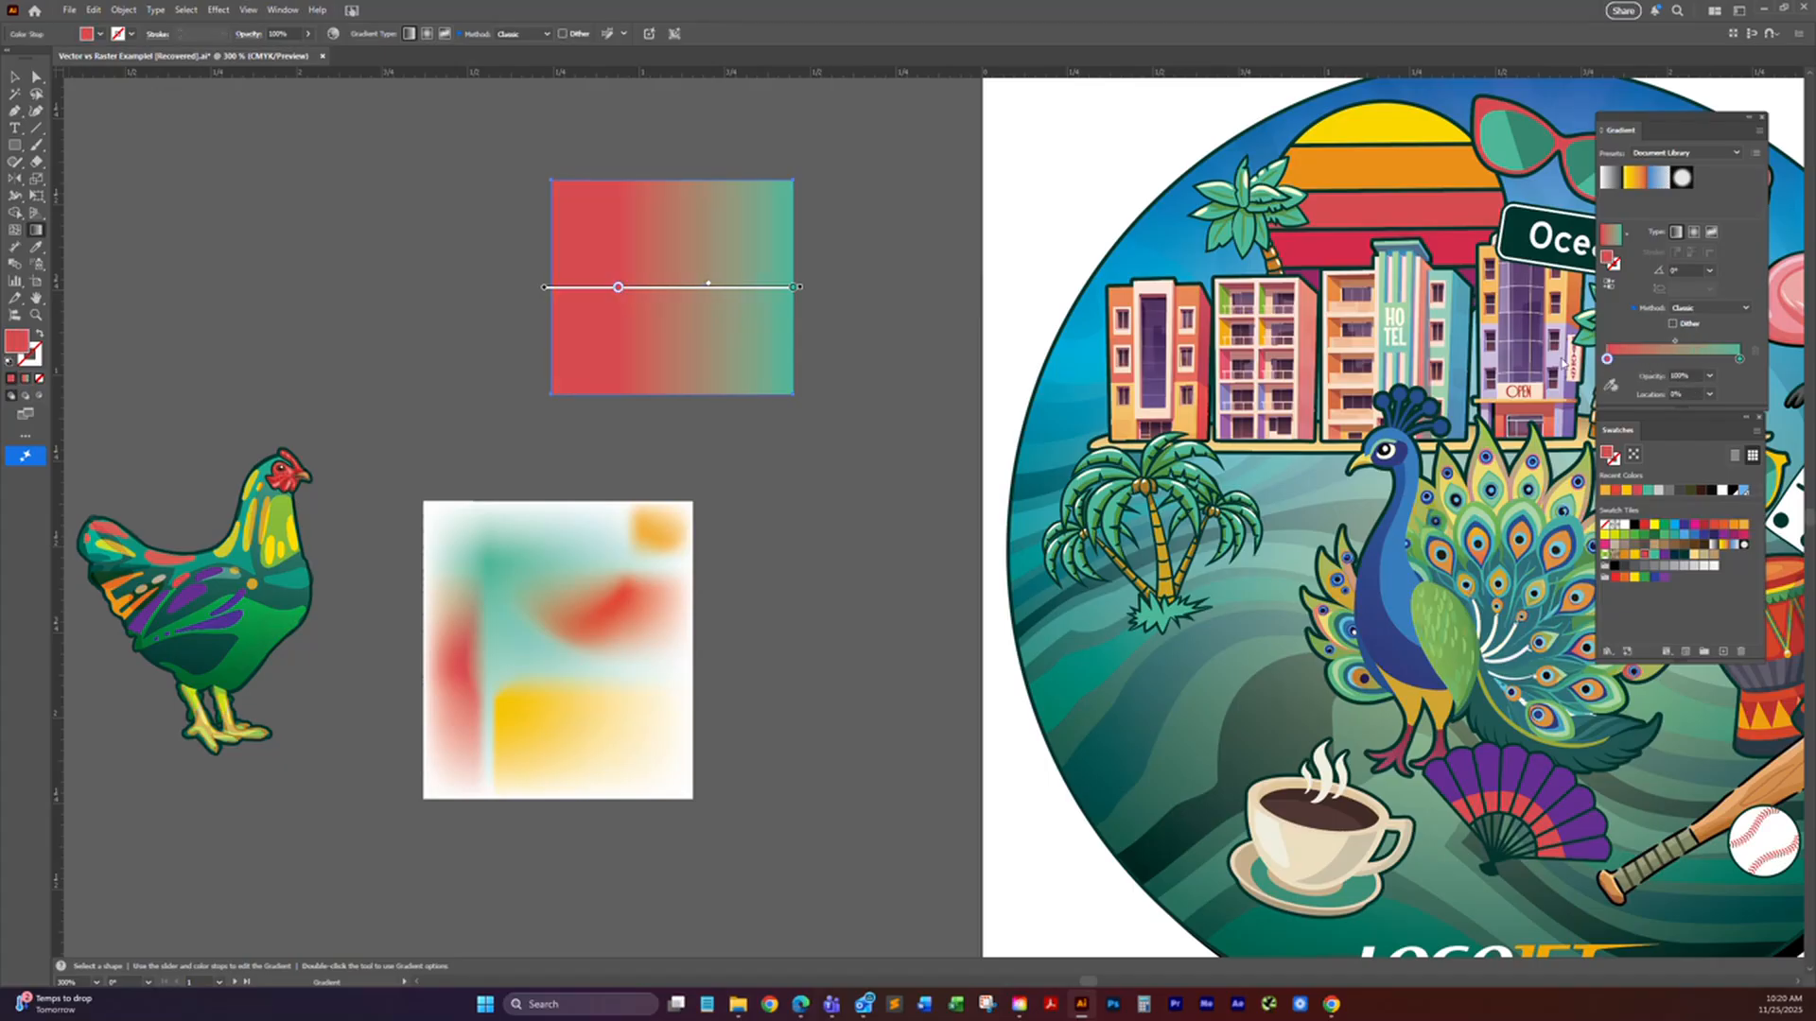
click(1709, 377)
click(1721, 423)
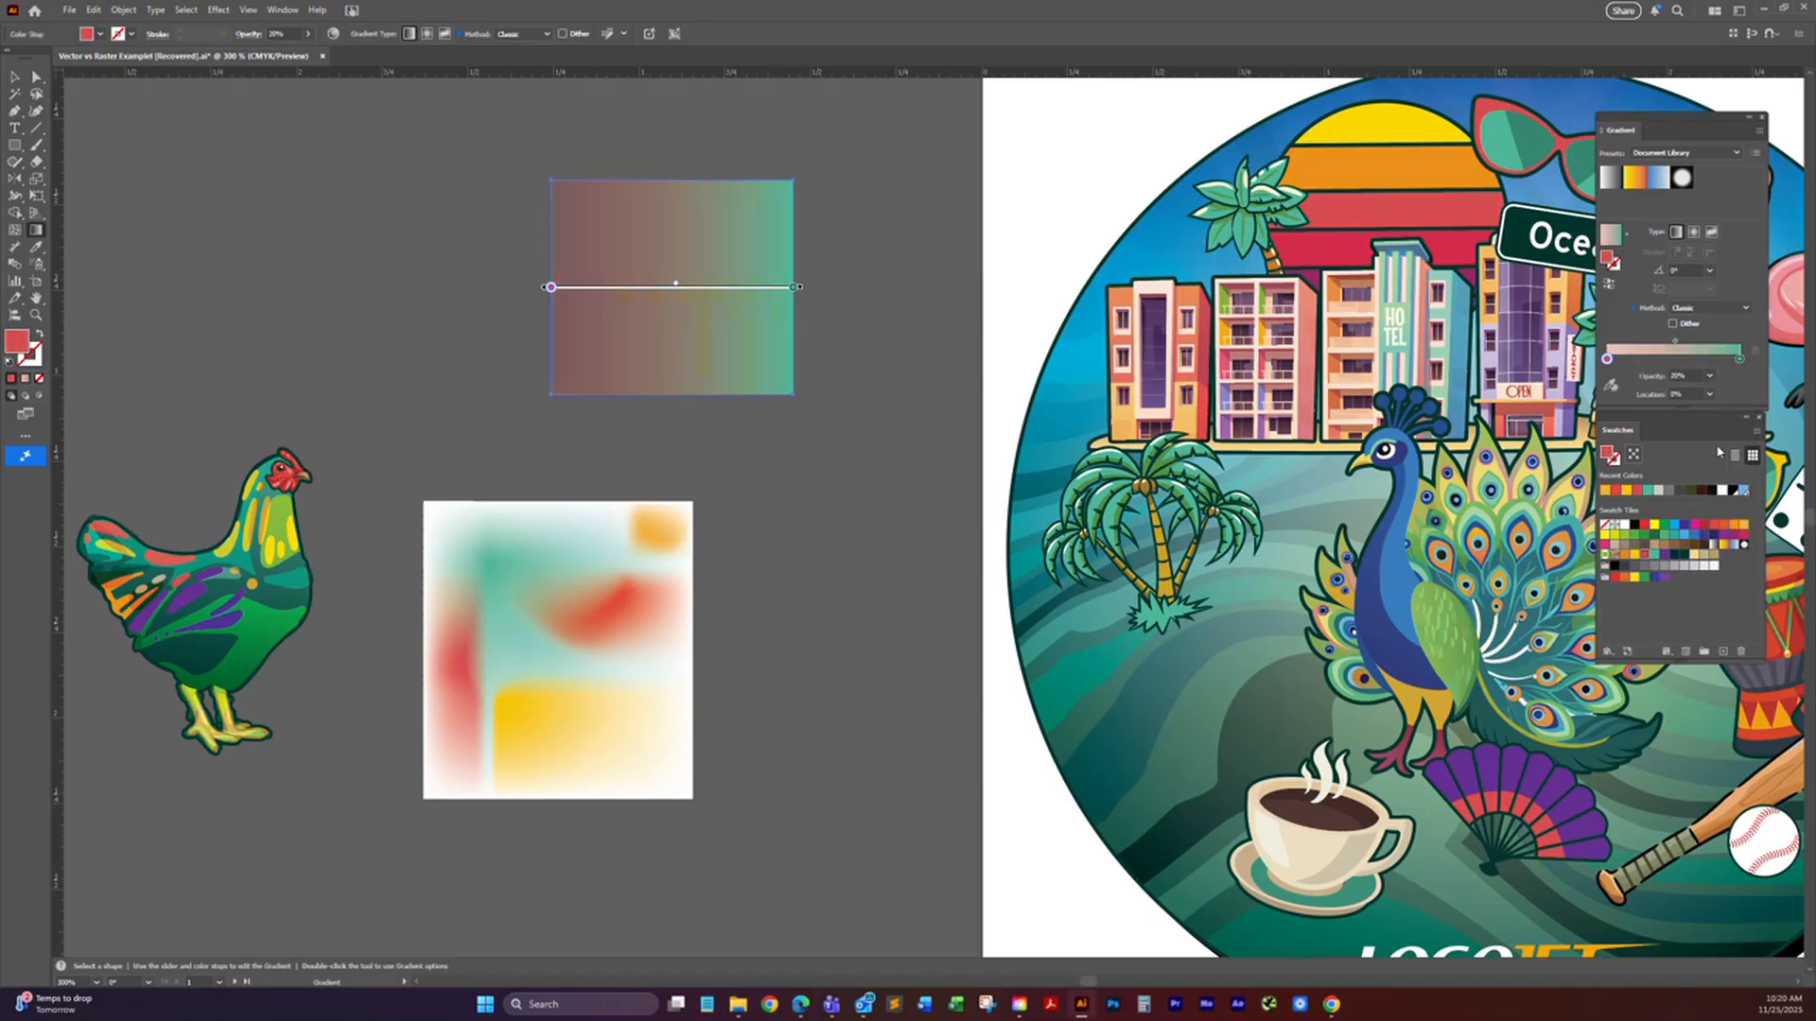
key(v)
drag(742, 398, 730, 501)
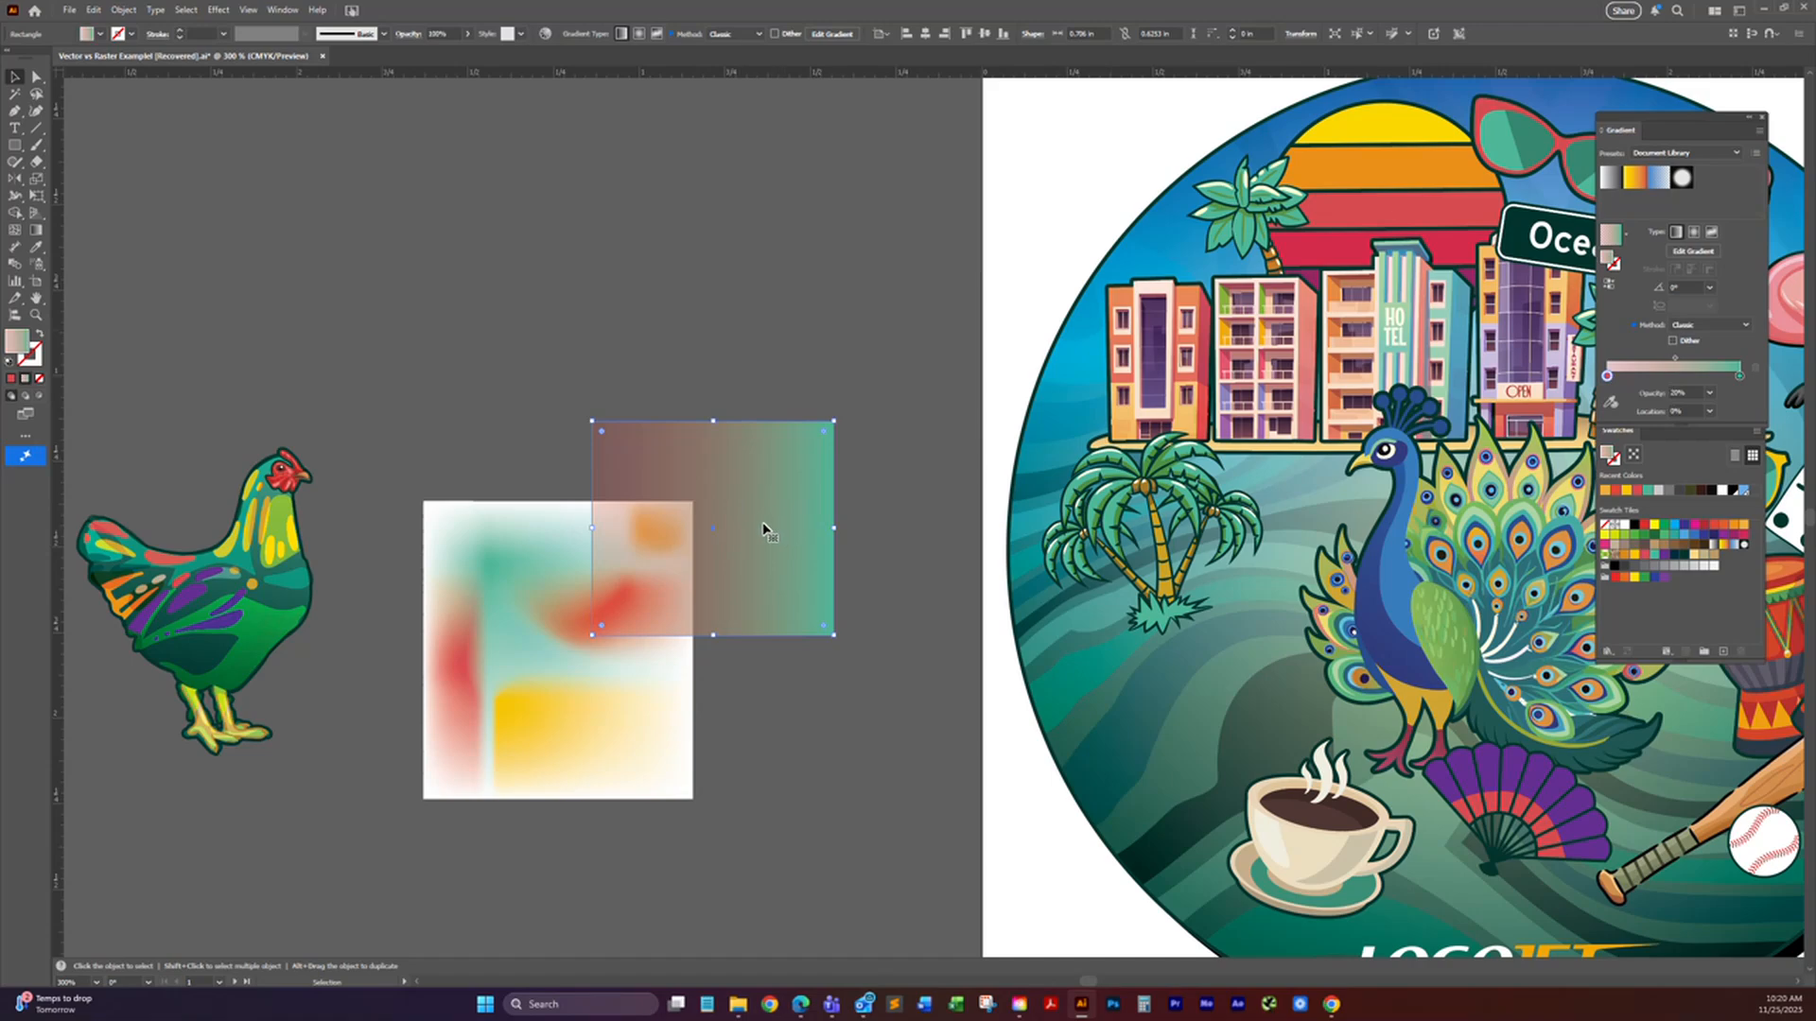
Step: Select the gradient-filled ellipse behind the peacock and coffee cup to examine its semi-transparent gradient
drag(1301, 695, 1071, 549)
key(a)
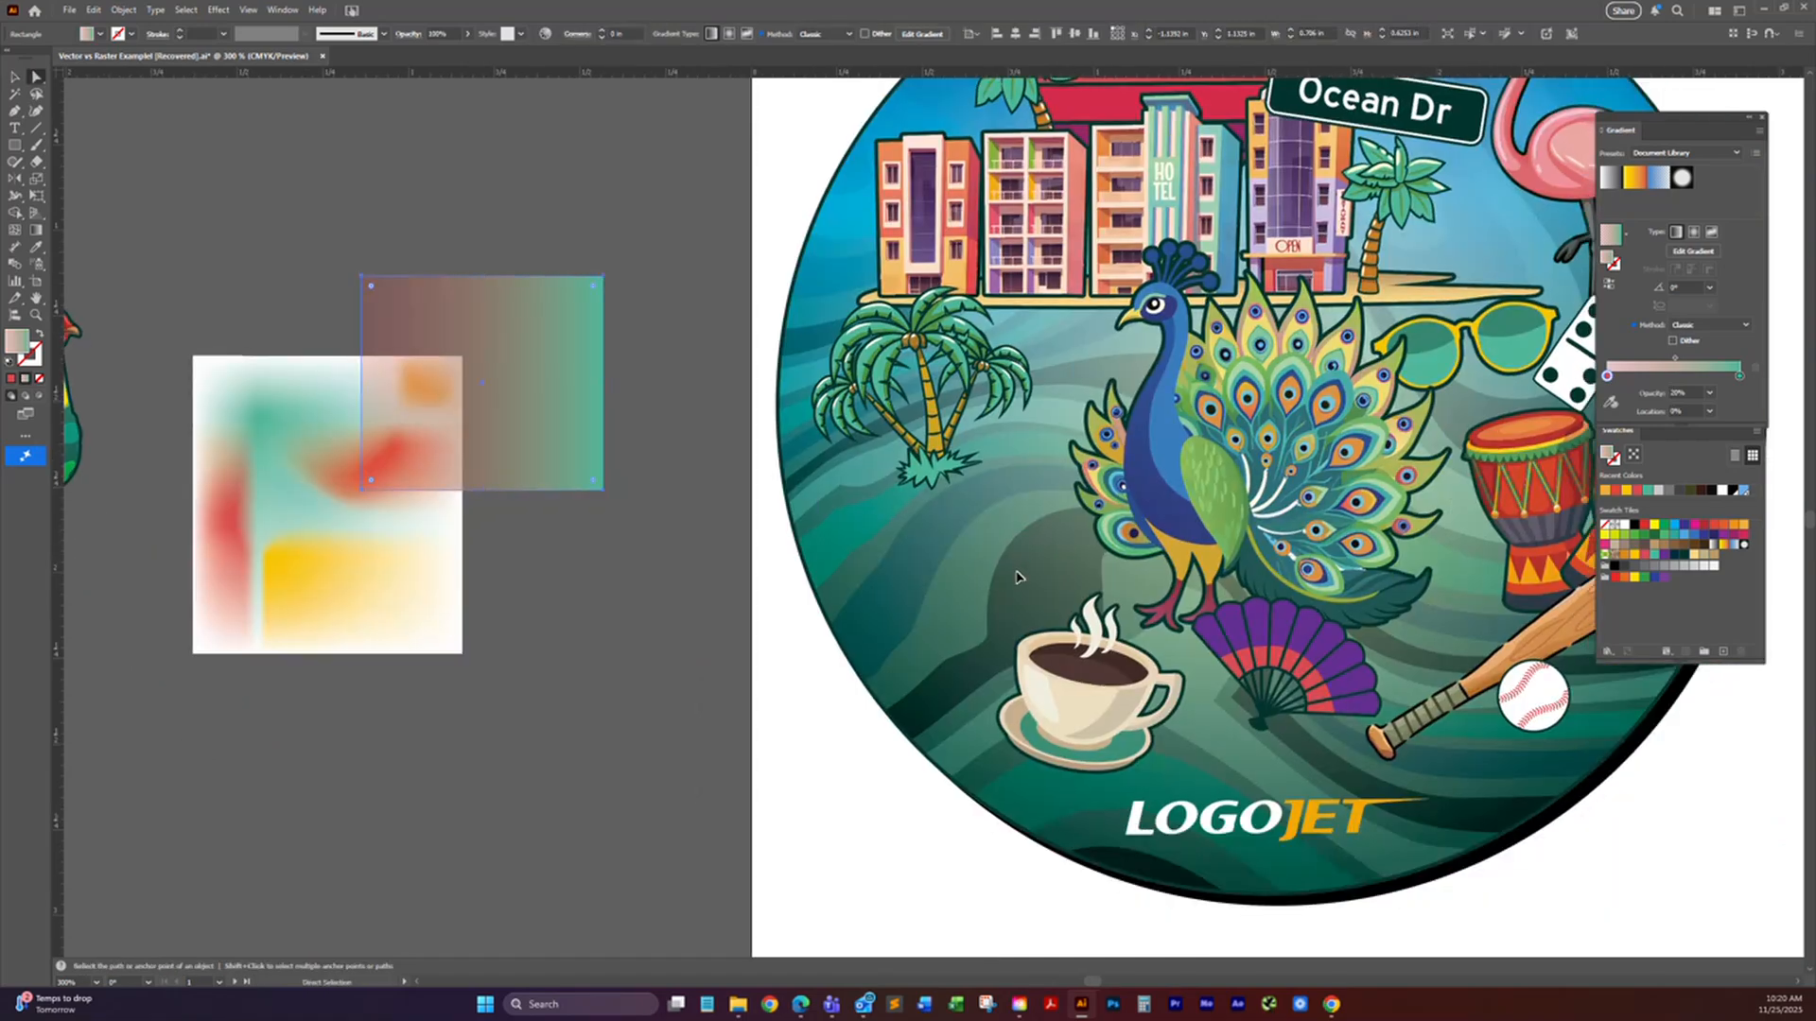
click(1017, 577)
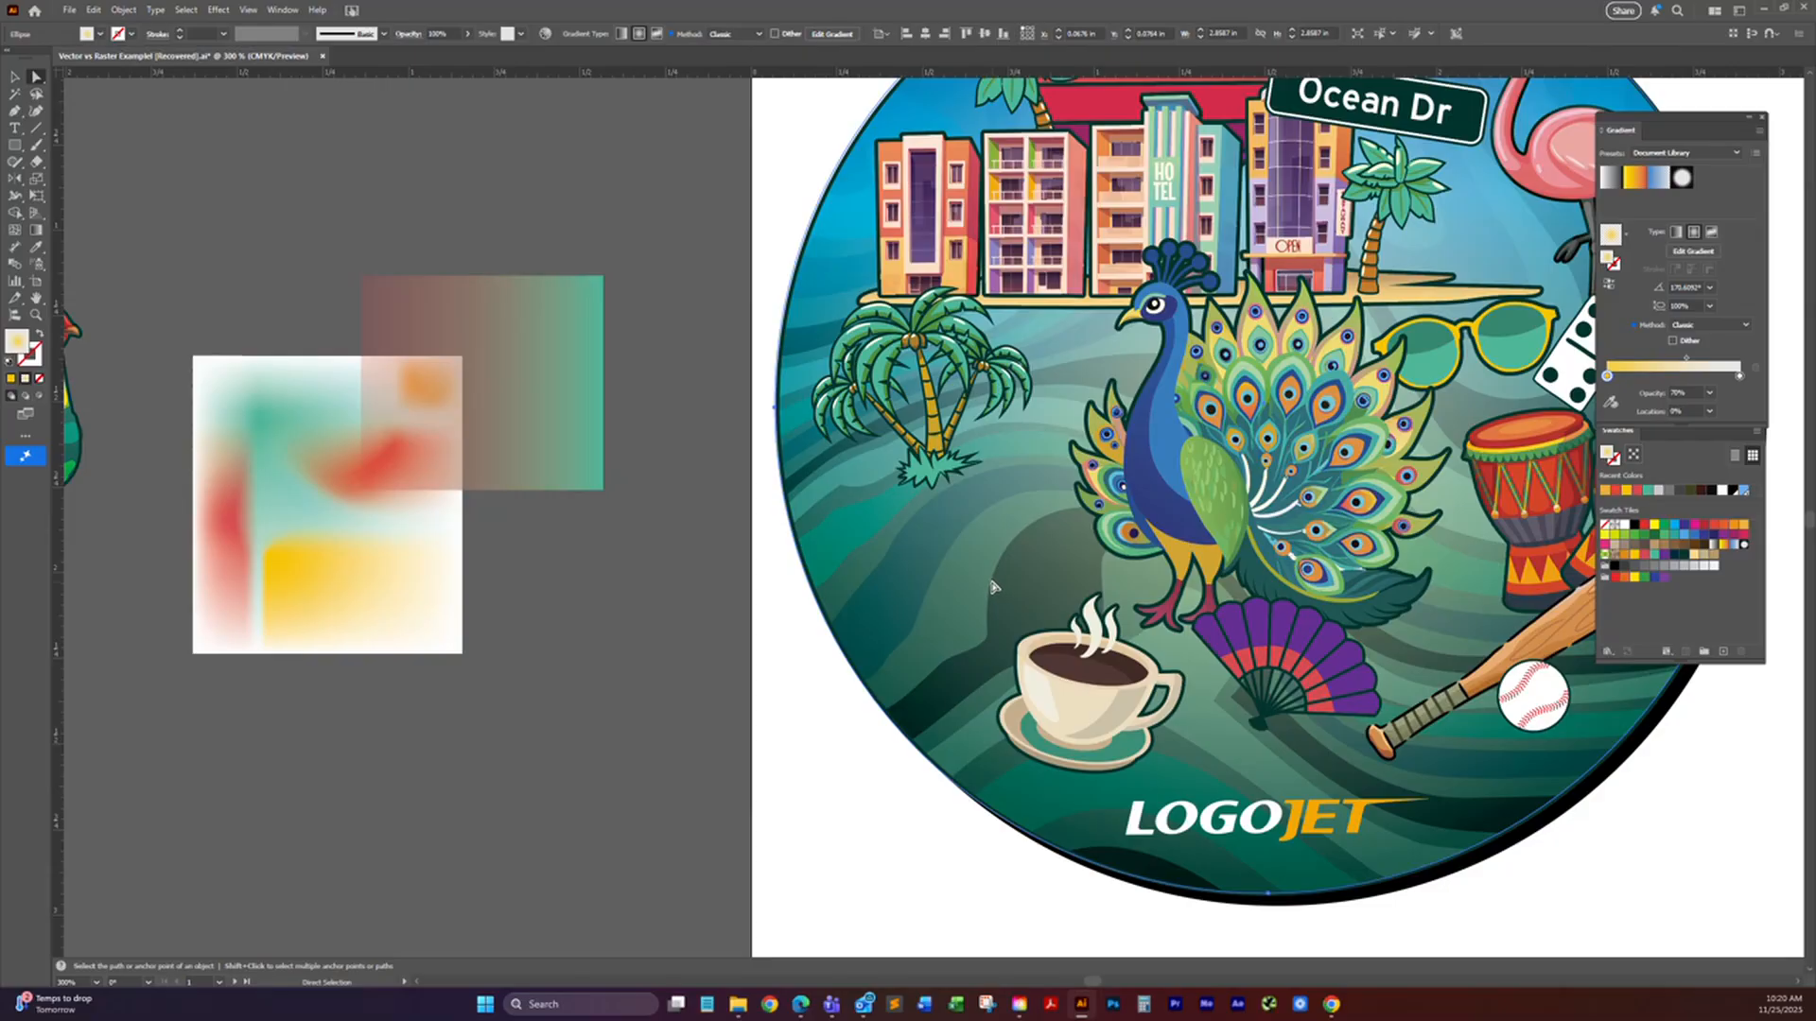
drag(1012, 579, 1151, 619)
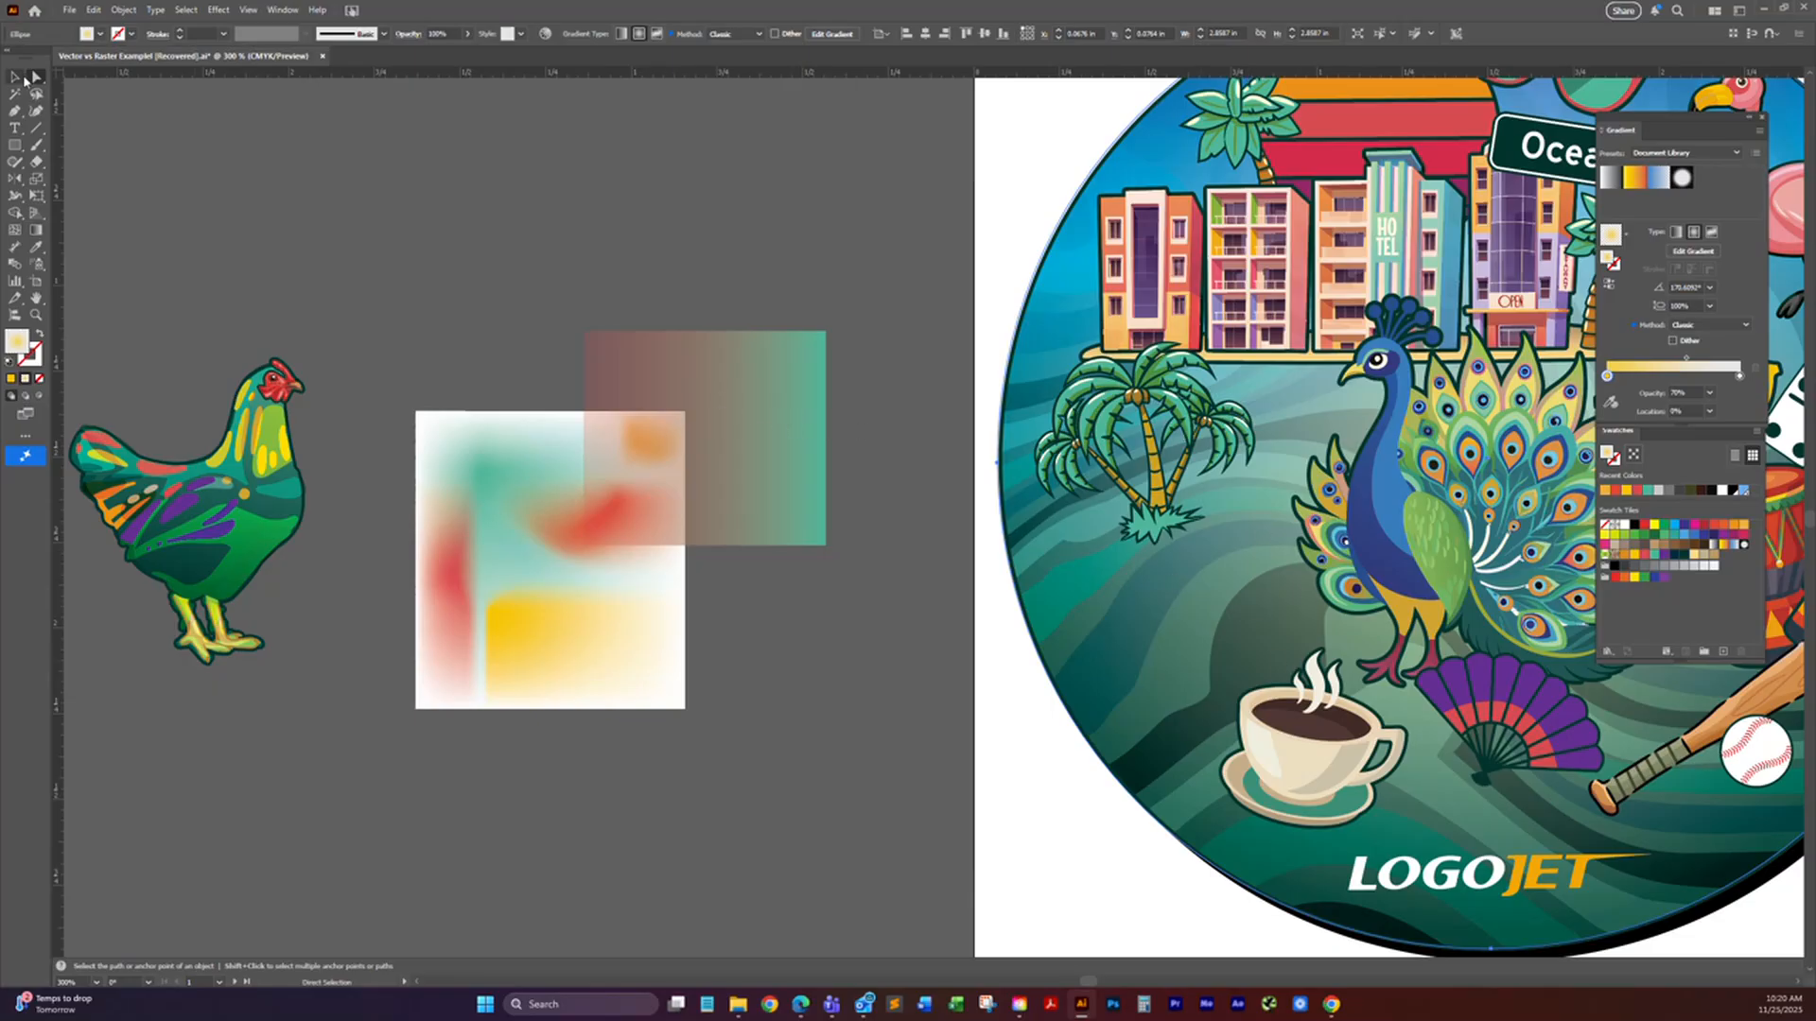
Step: Move the gradient rectangle further over the mesh rectangle, and try the Dimension tool along its upper edge
click(697, 377)
mouse_move(753, 422)
mouse_down()
mouse_move(604, 458)
mouse_move(733, 446)
mouse_up()
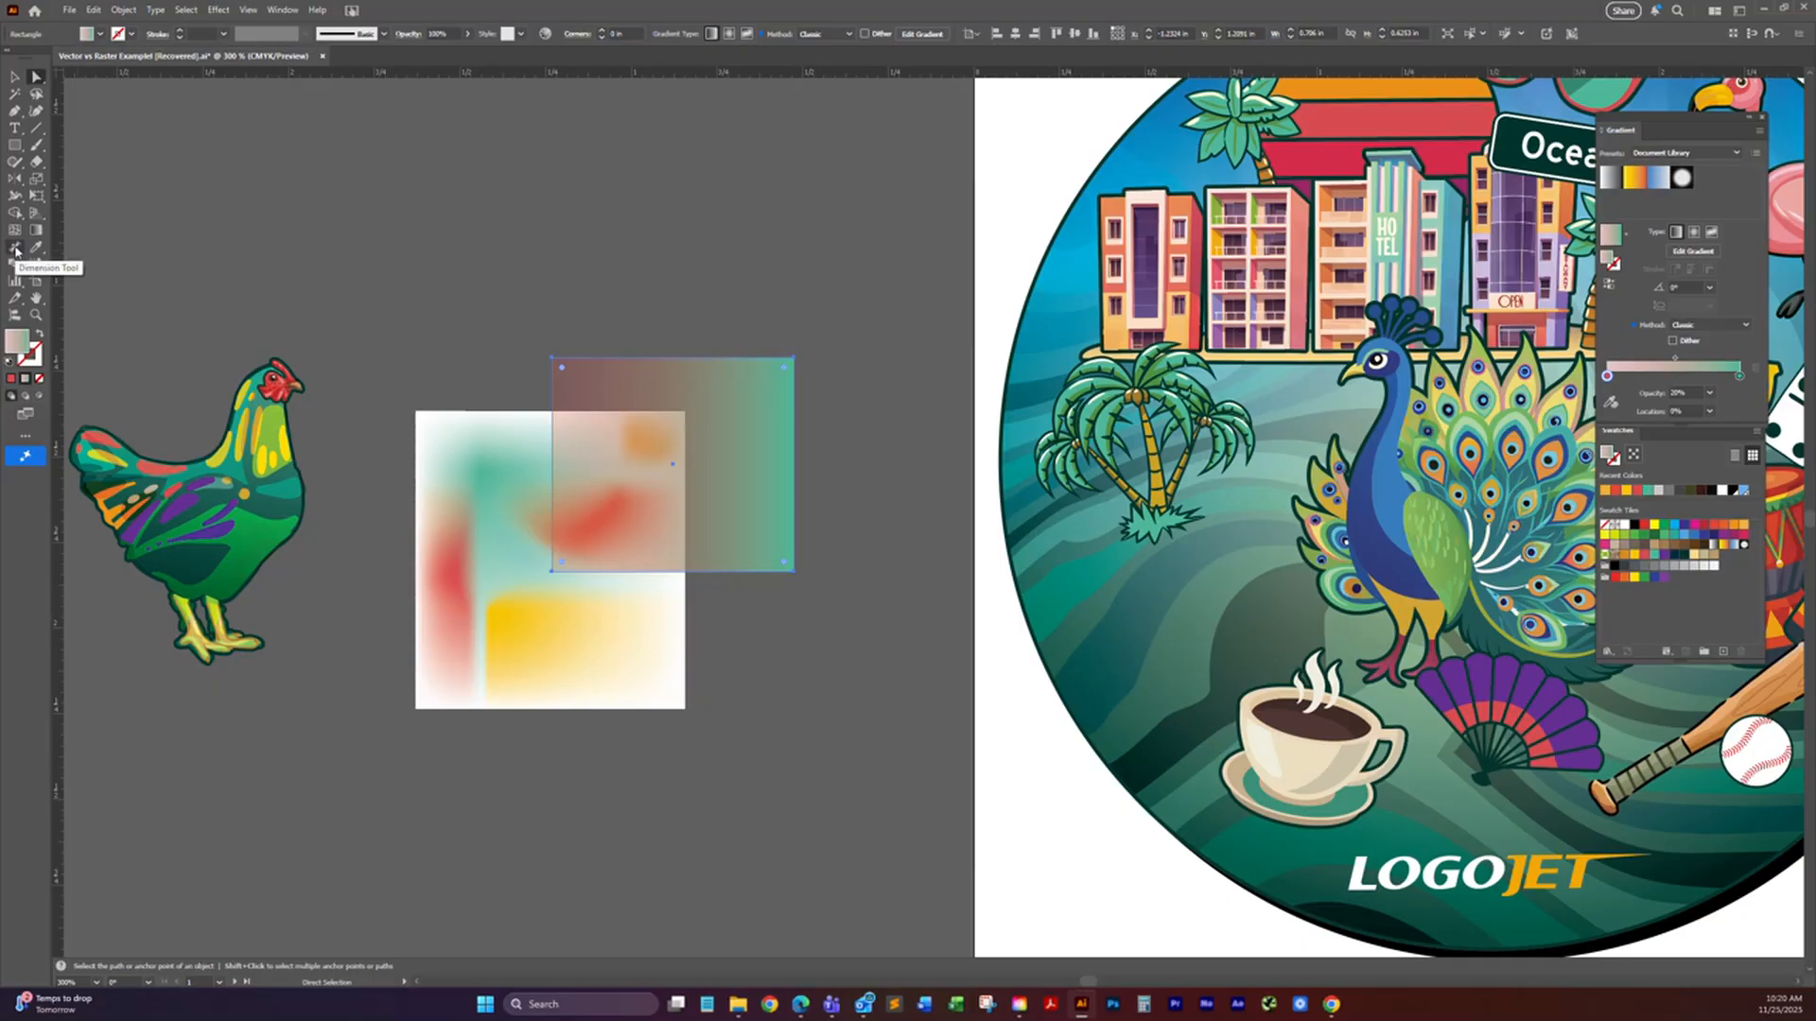
click(15, 250)
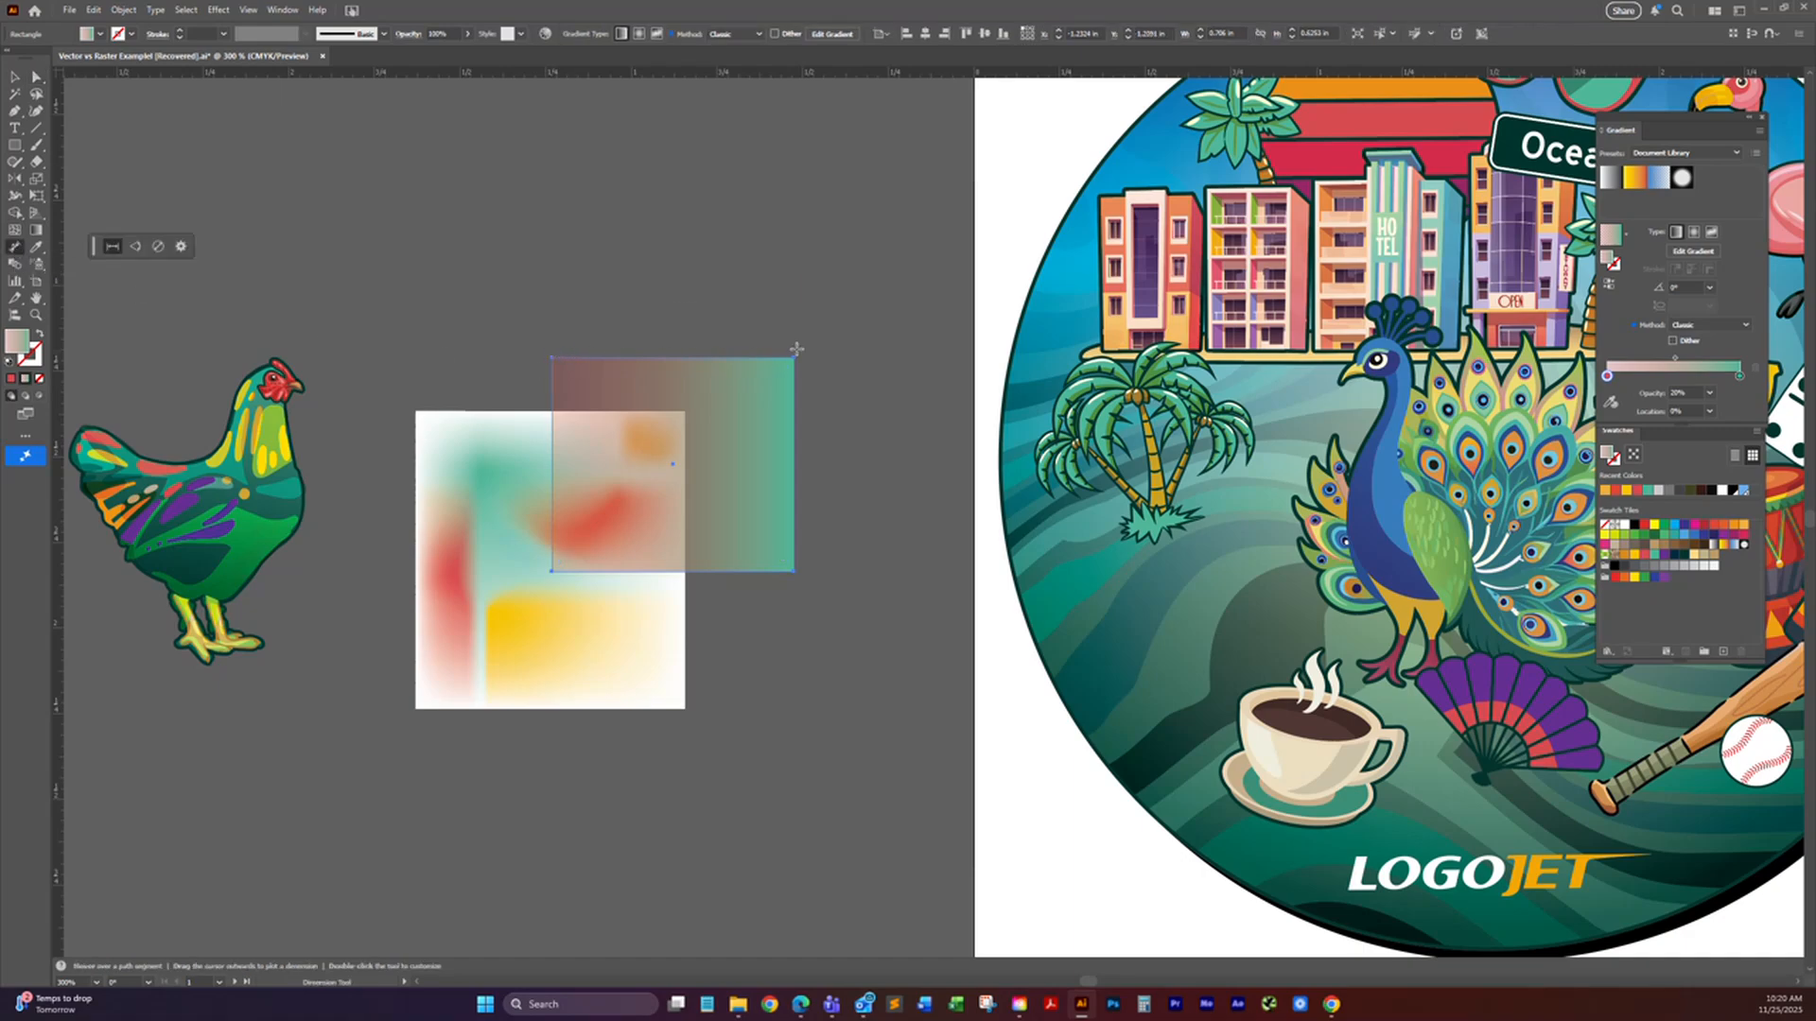
drag(665, 337, 705, 344)
click(15, 77)
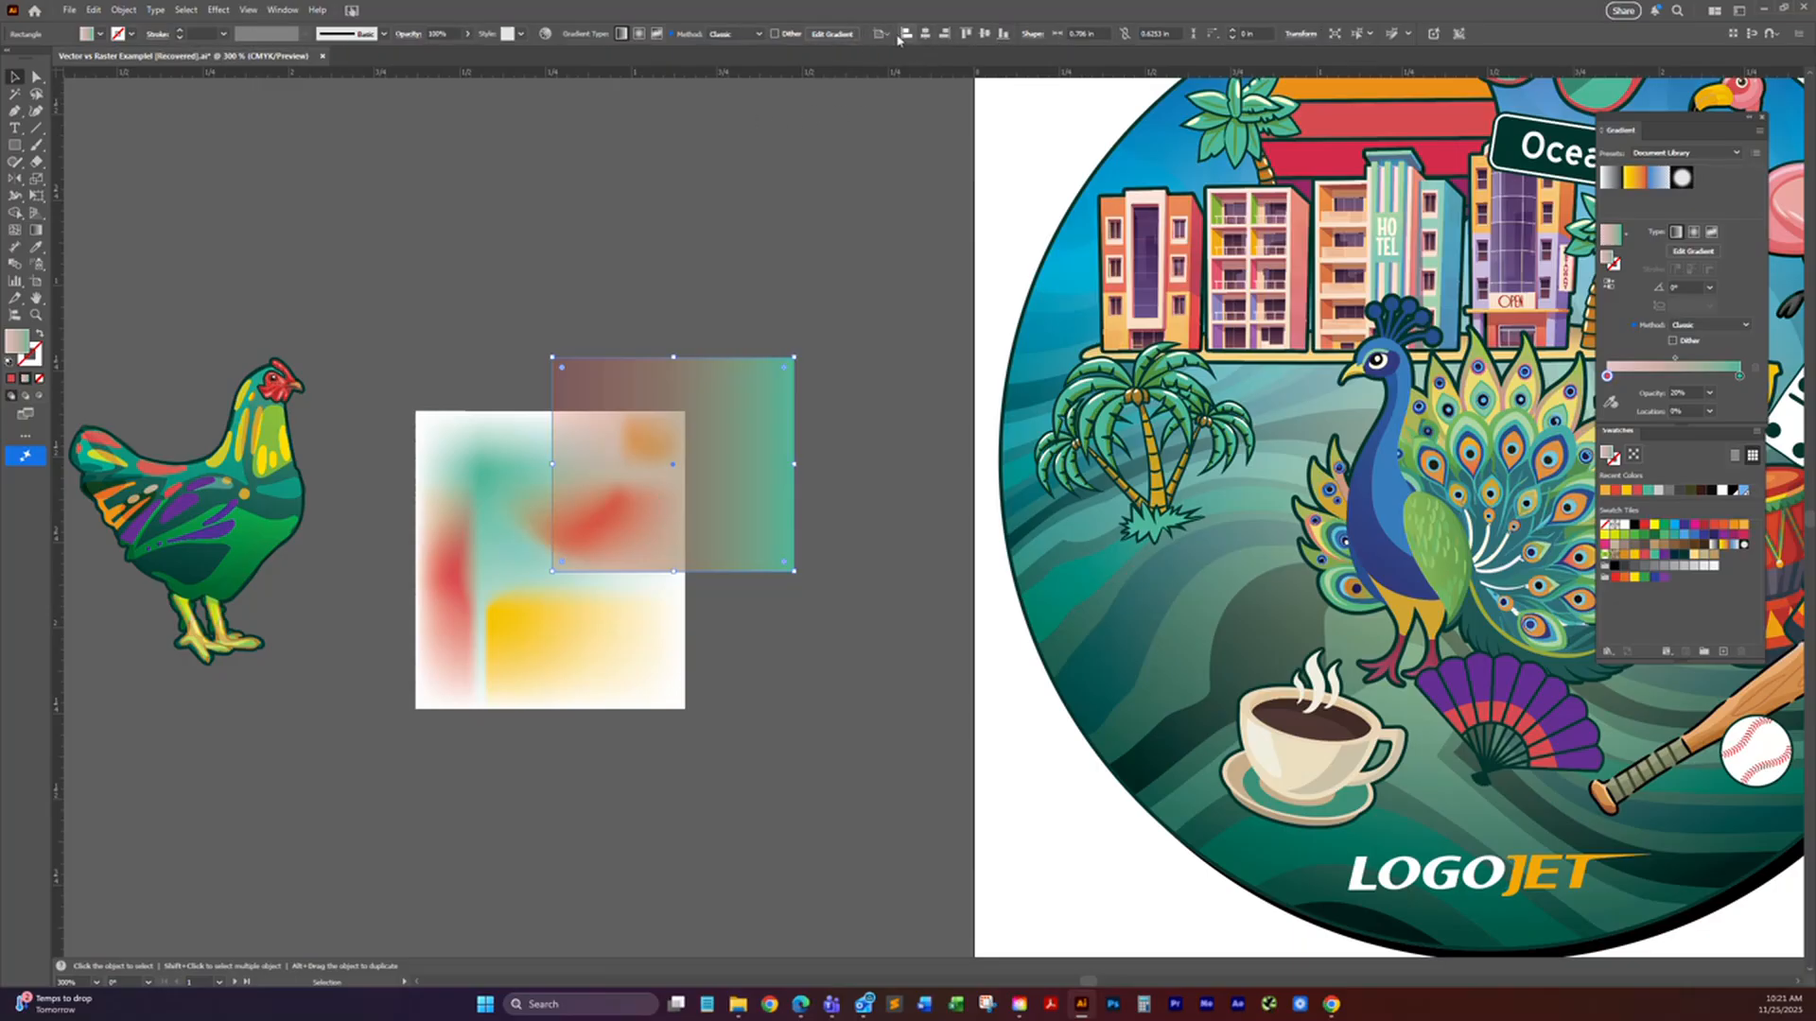
Step: Lock the gradient rectangle's width and height proportions, and enlarge it slightly from its lower corner
click(494, 441)
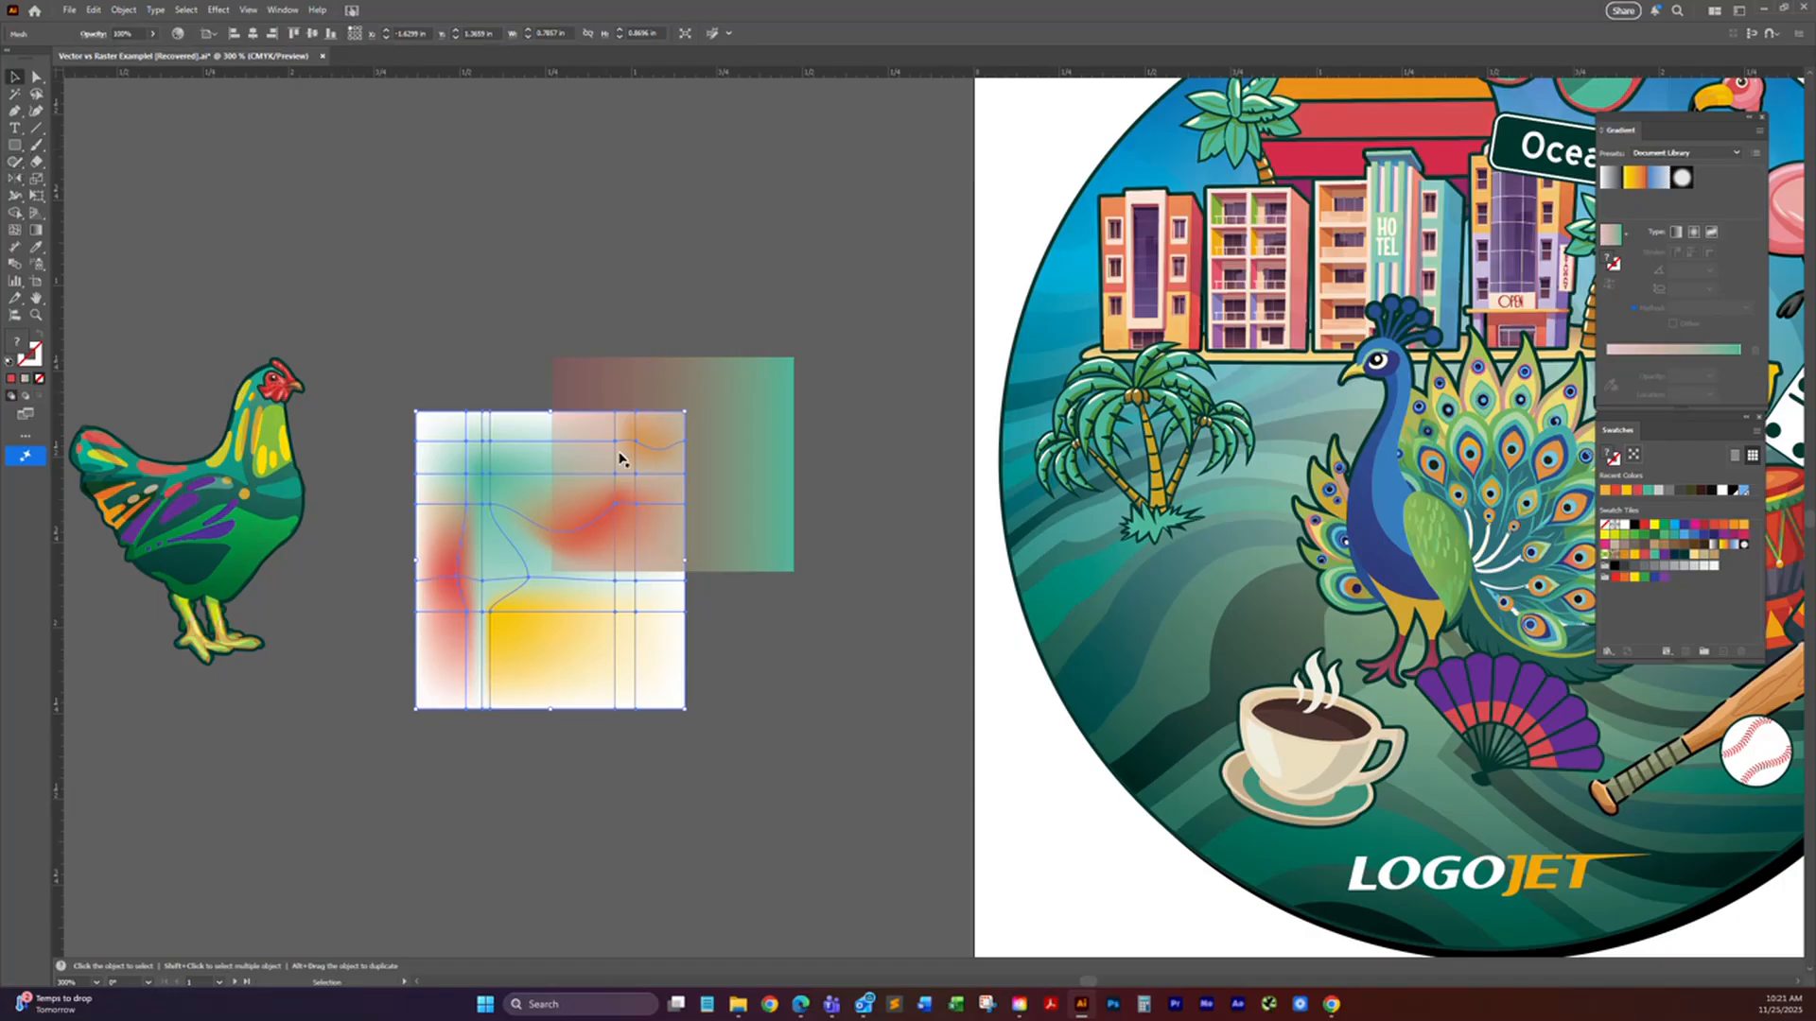
click(744, 457)
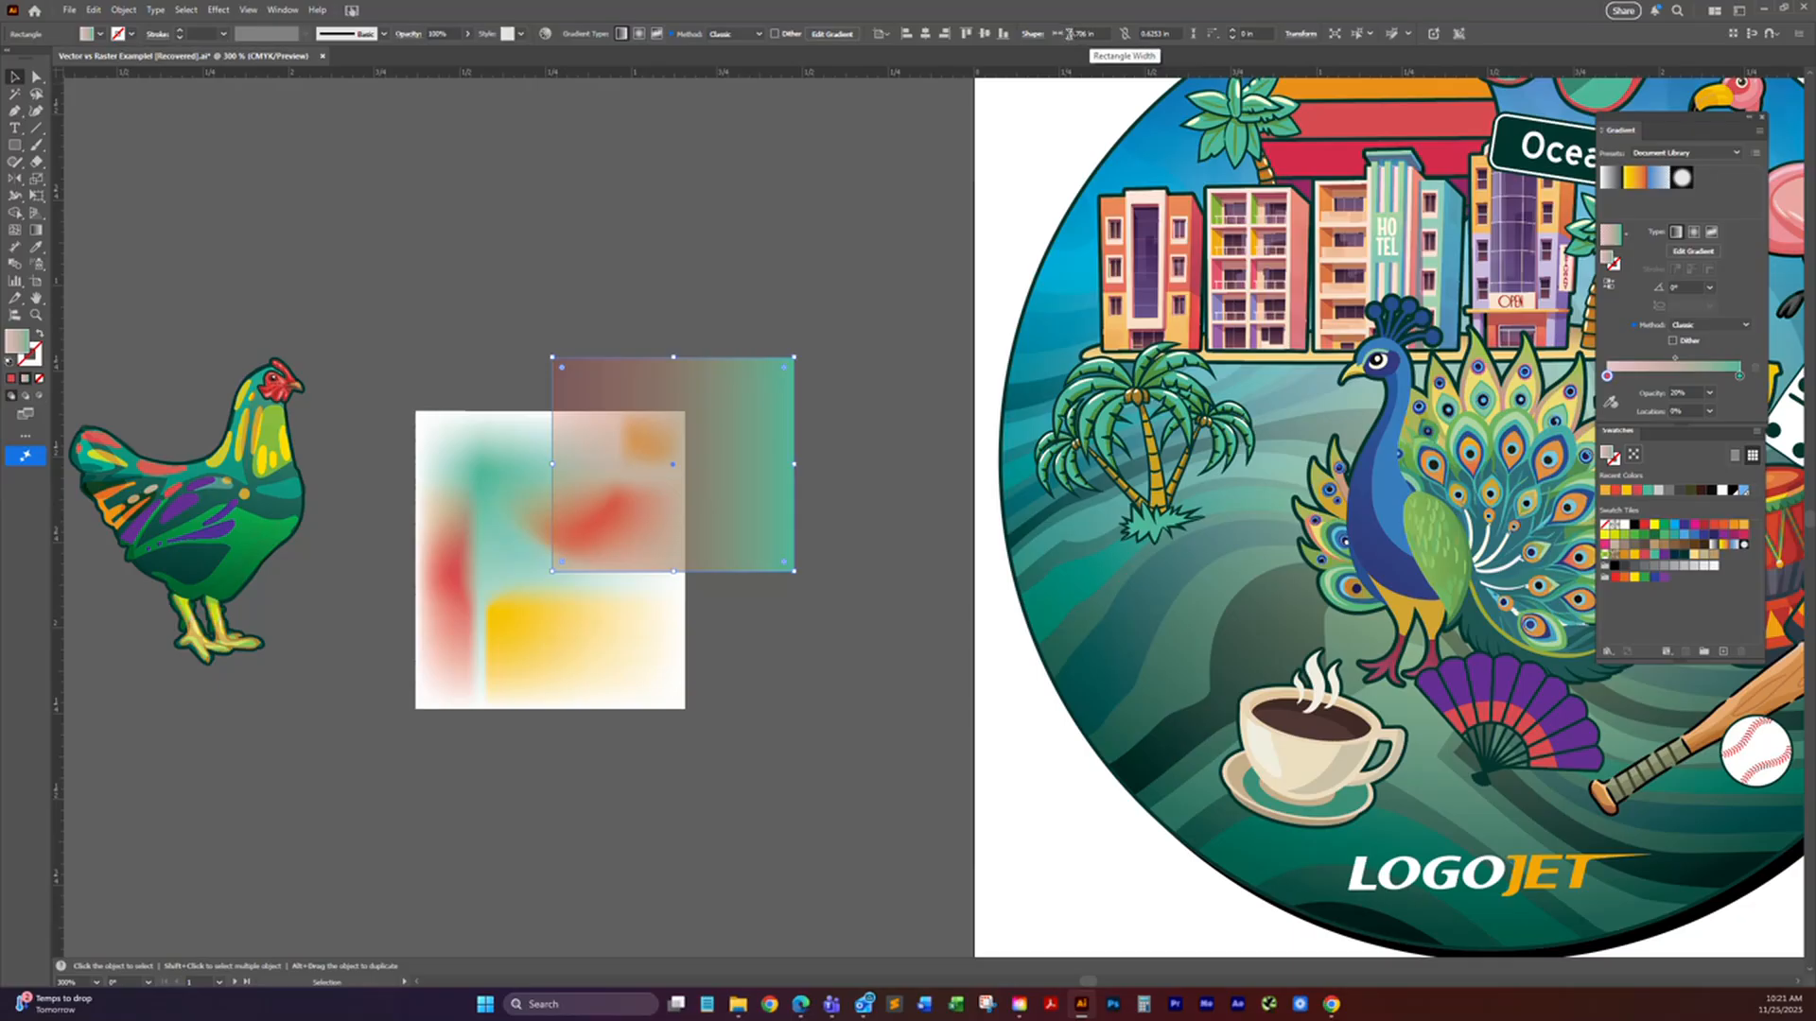
click(1126, 36)
mouse_move(794, 572)
mouse_down()
mouse_move(852, 589)
mouse_move(811, 518)
mouse_move(820, 570)
mouse_move(799, 575)
mouse_up()
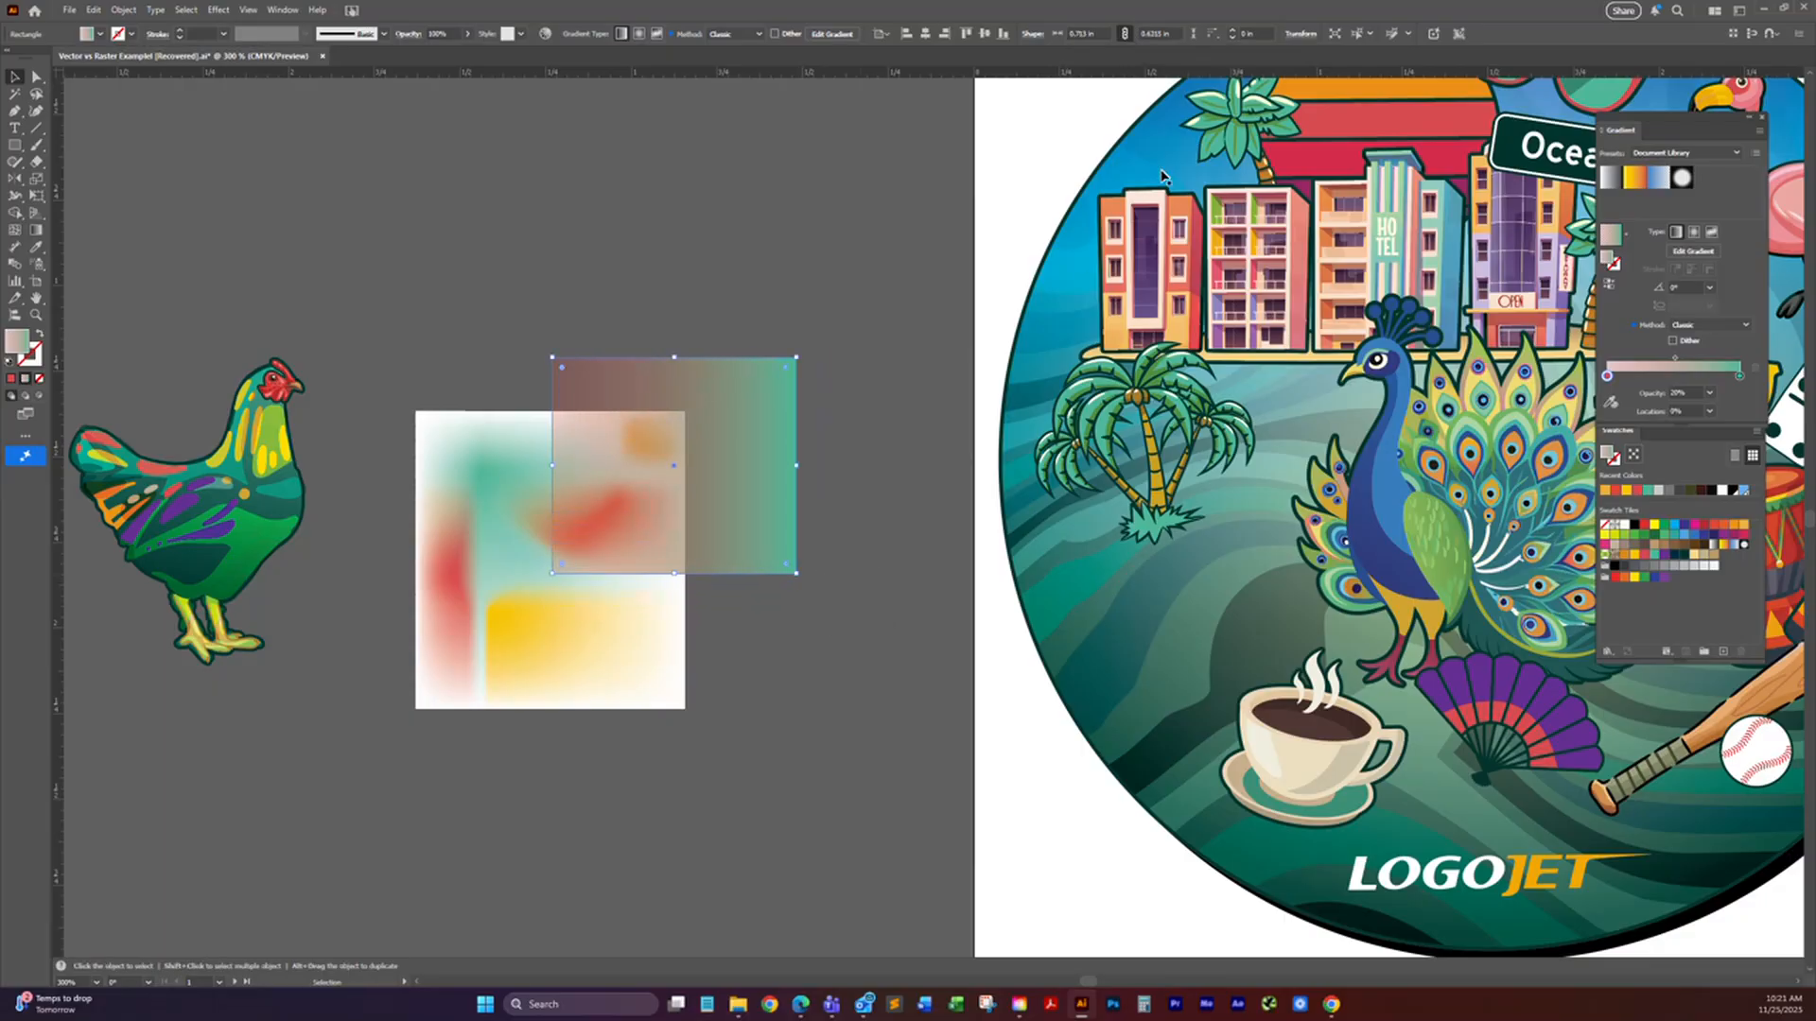
click(1087, 31)
Step: Select the rooster's yellow neck feather and purple wing shapes individually with Direct Selection to examine their fills
drag(389, 264, 545, 251)
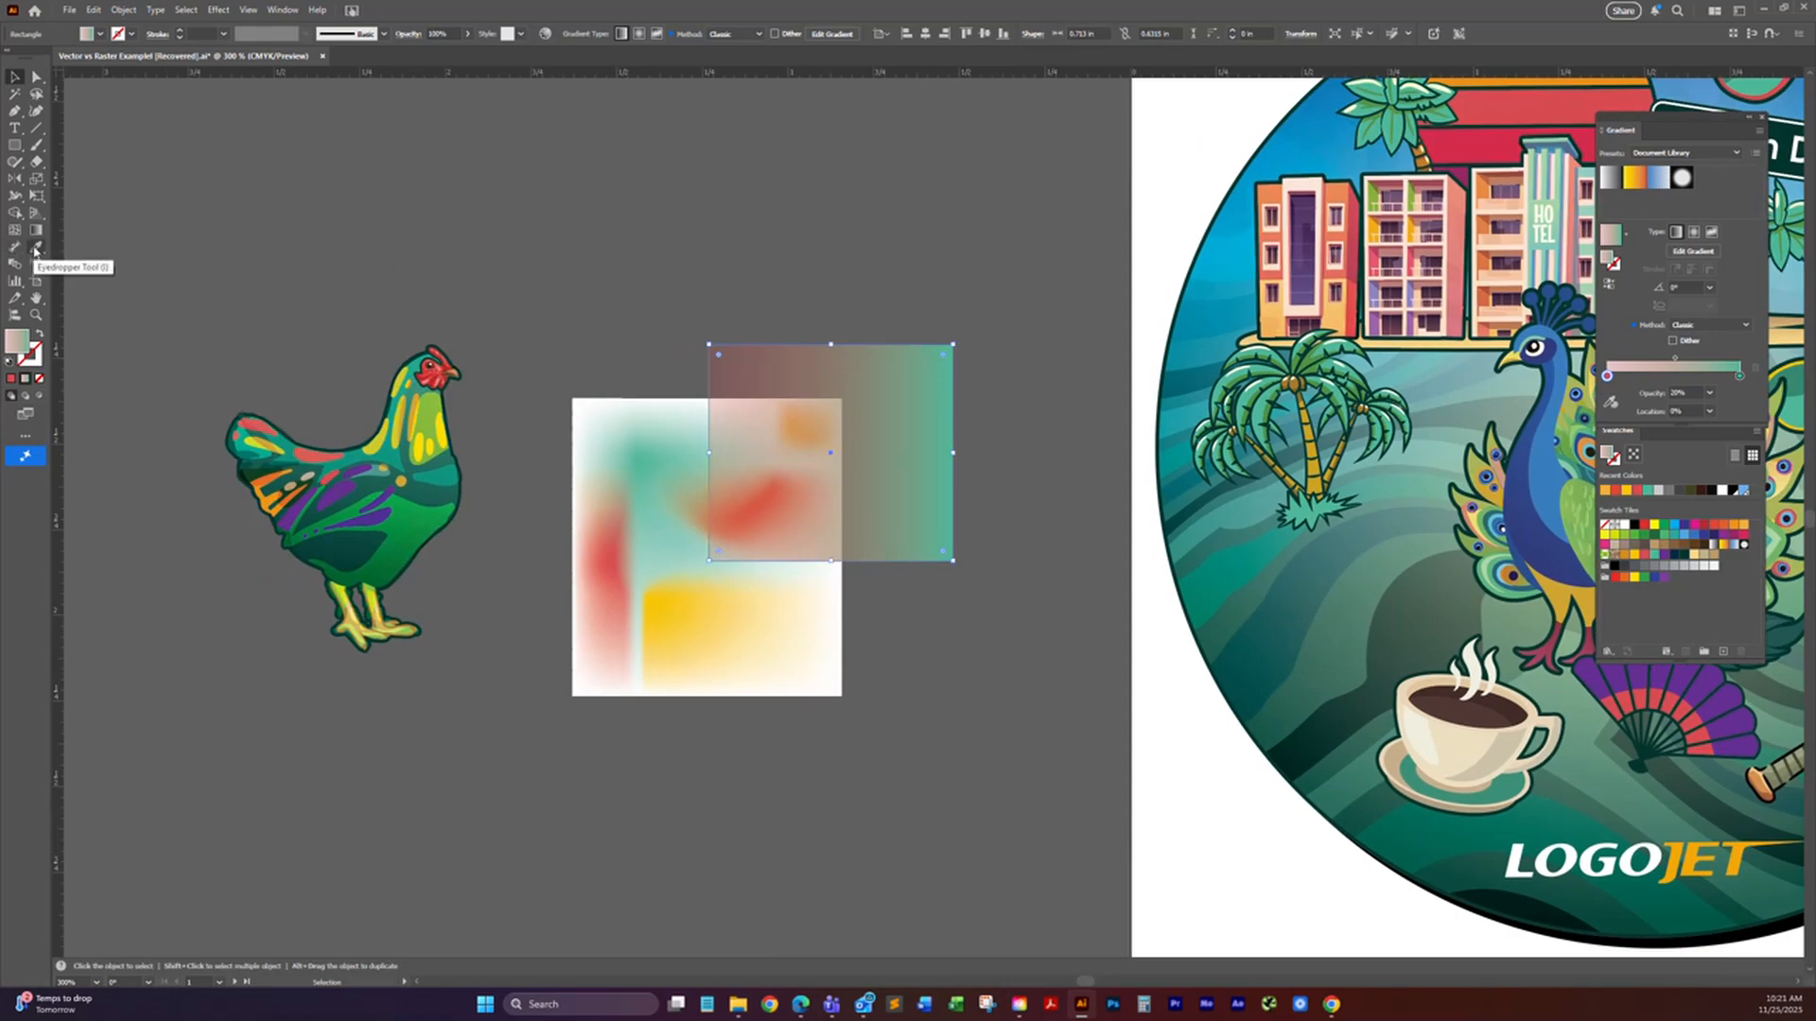
click(36, 77)
click(514, 341)
drag(513, 341, 567, 291)
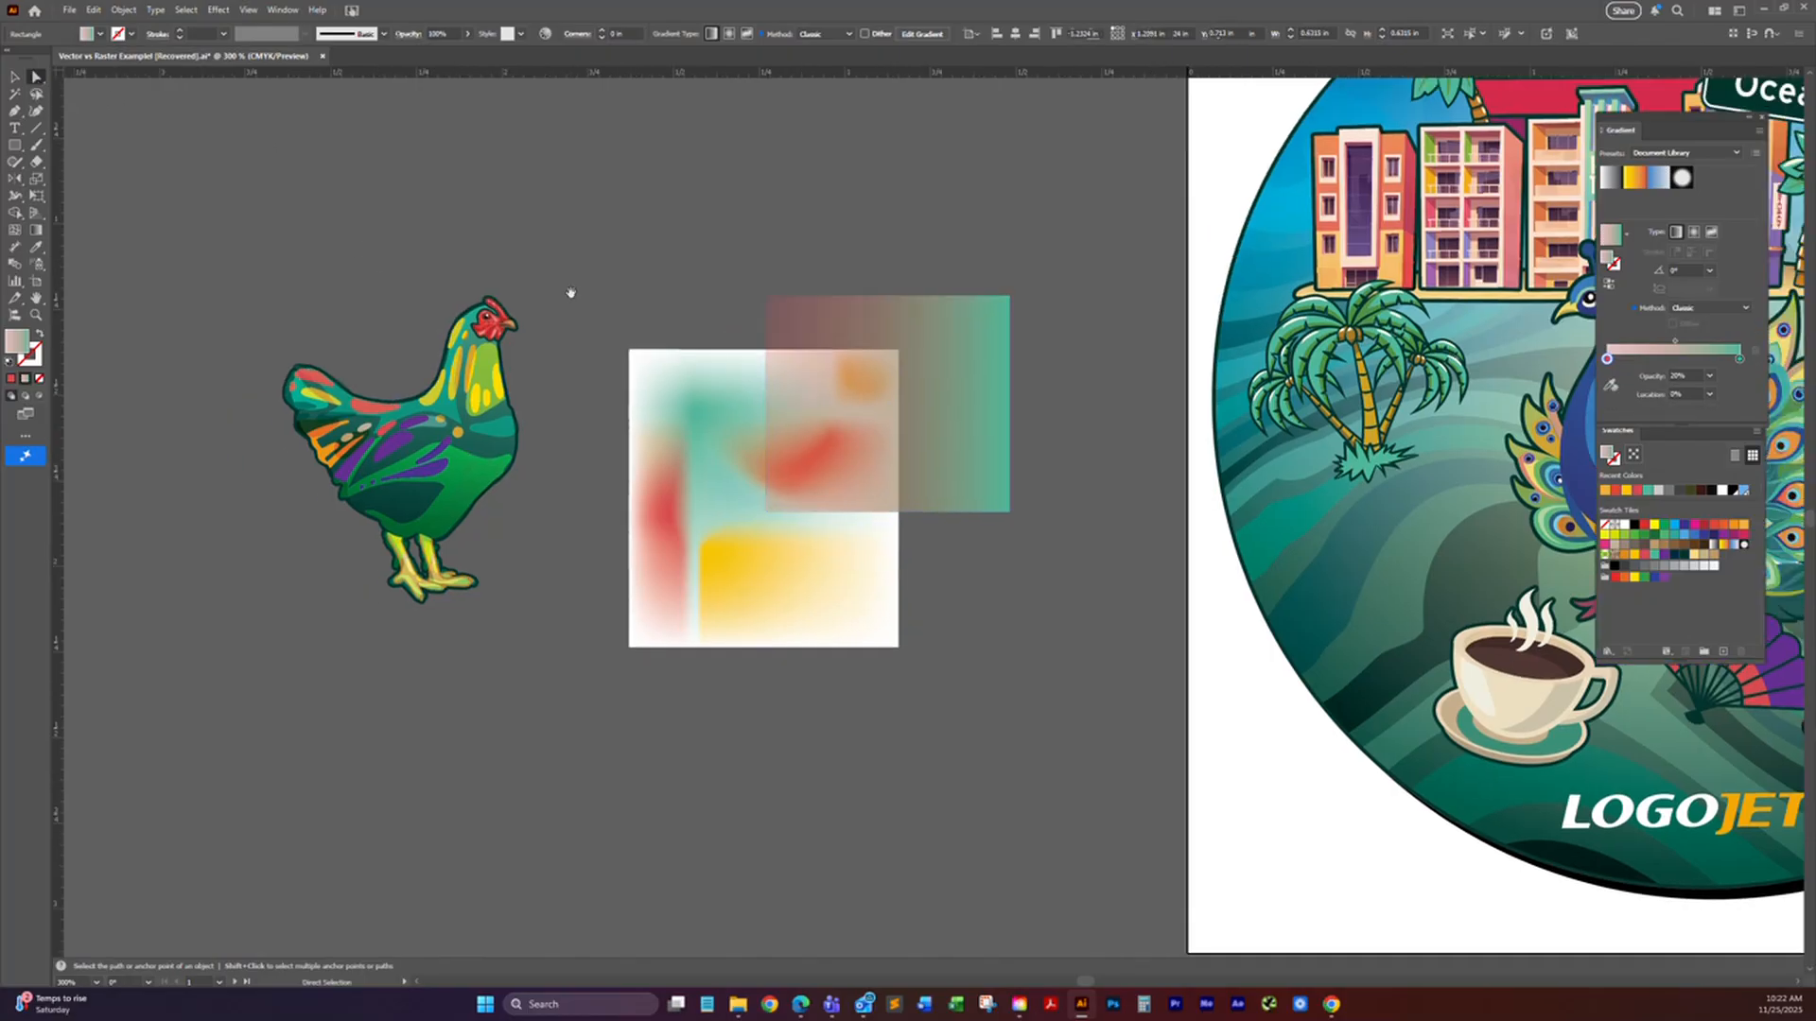
click(501, 393)
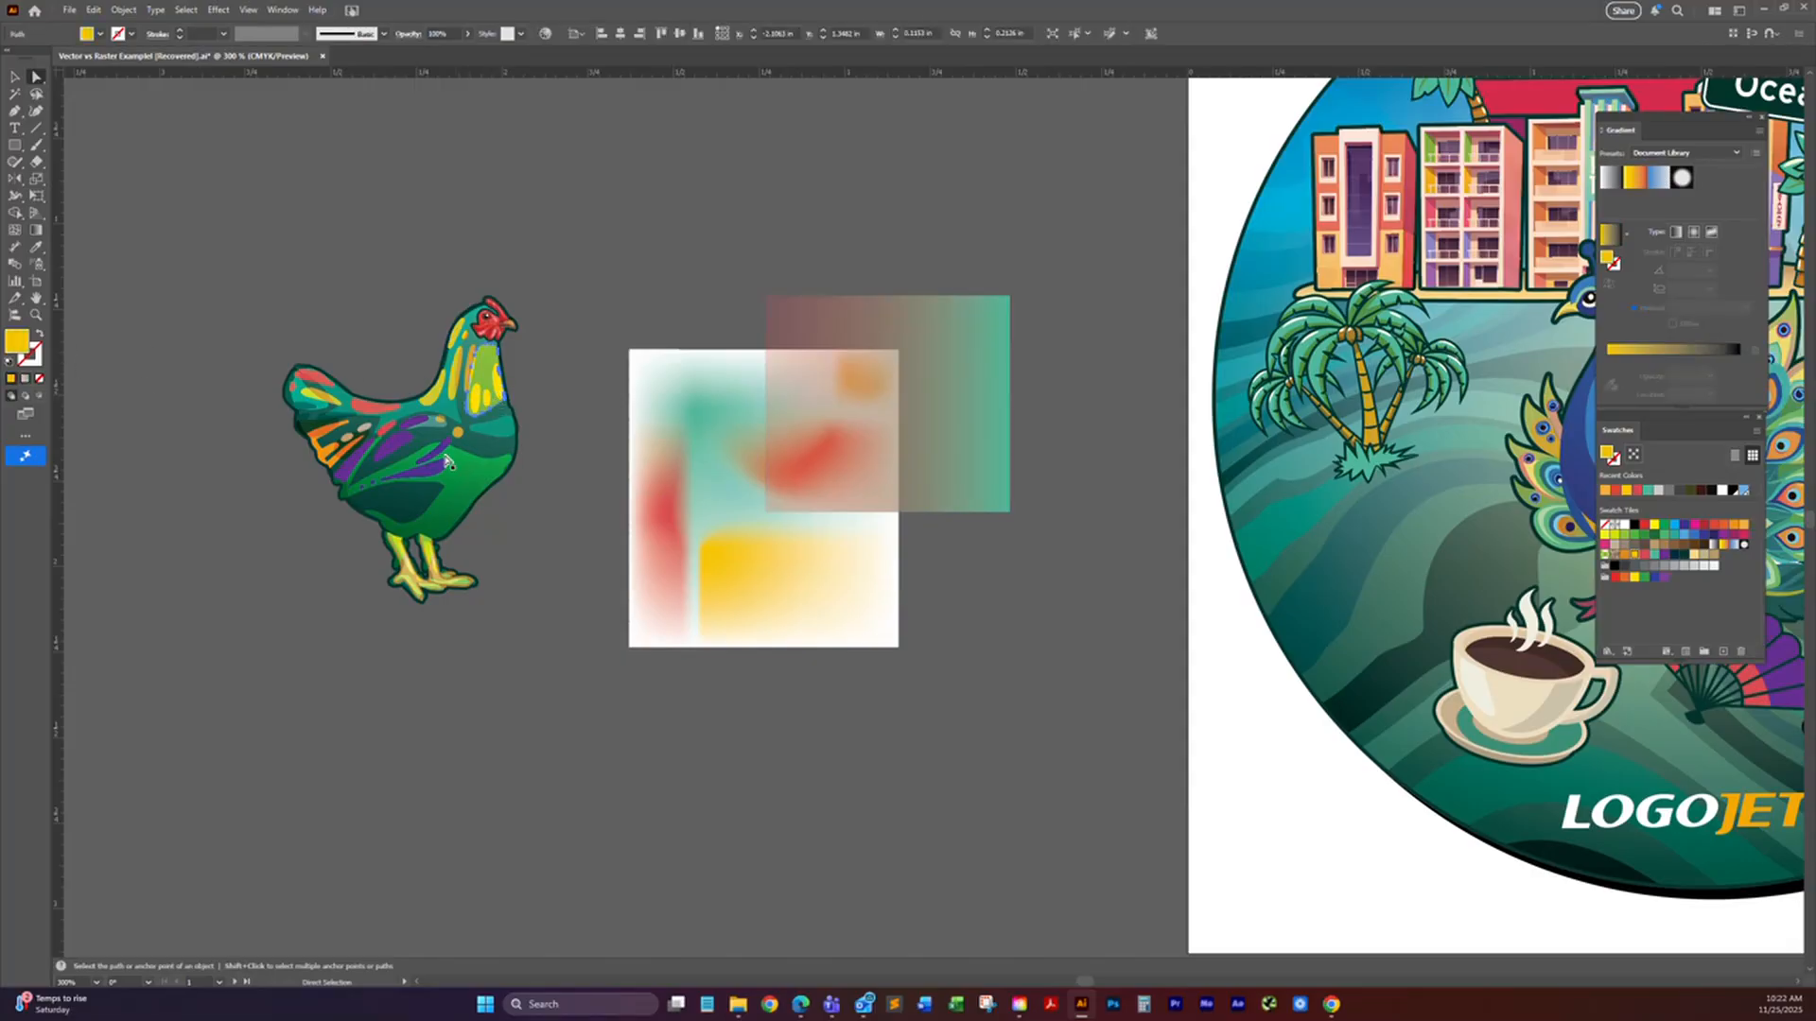
click(441, 456)
click(394, 444)
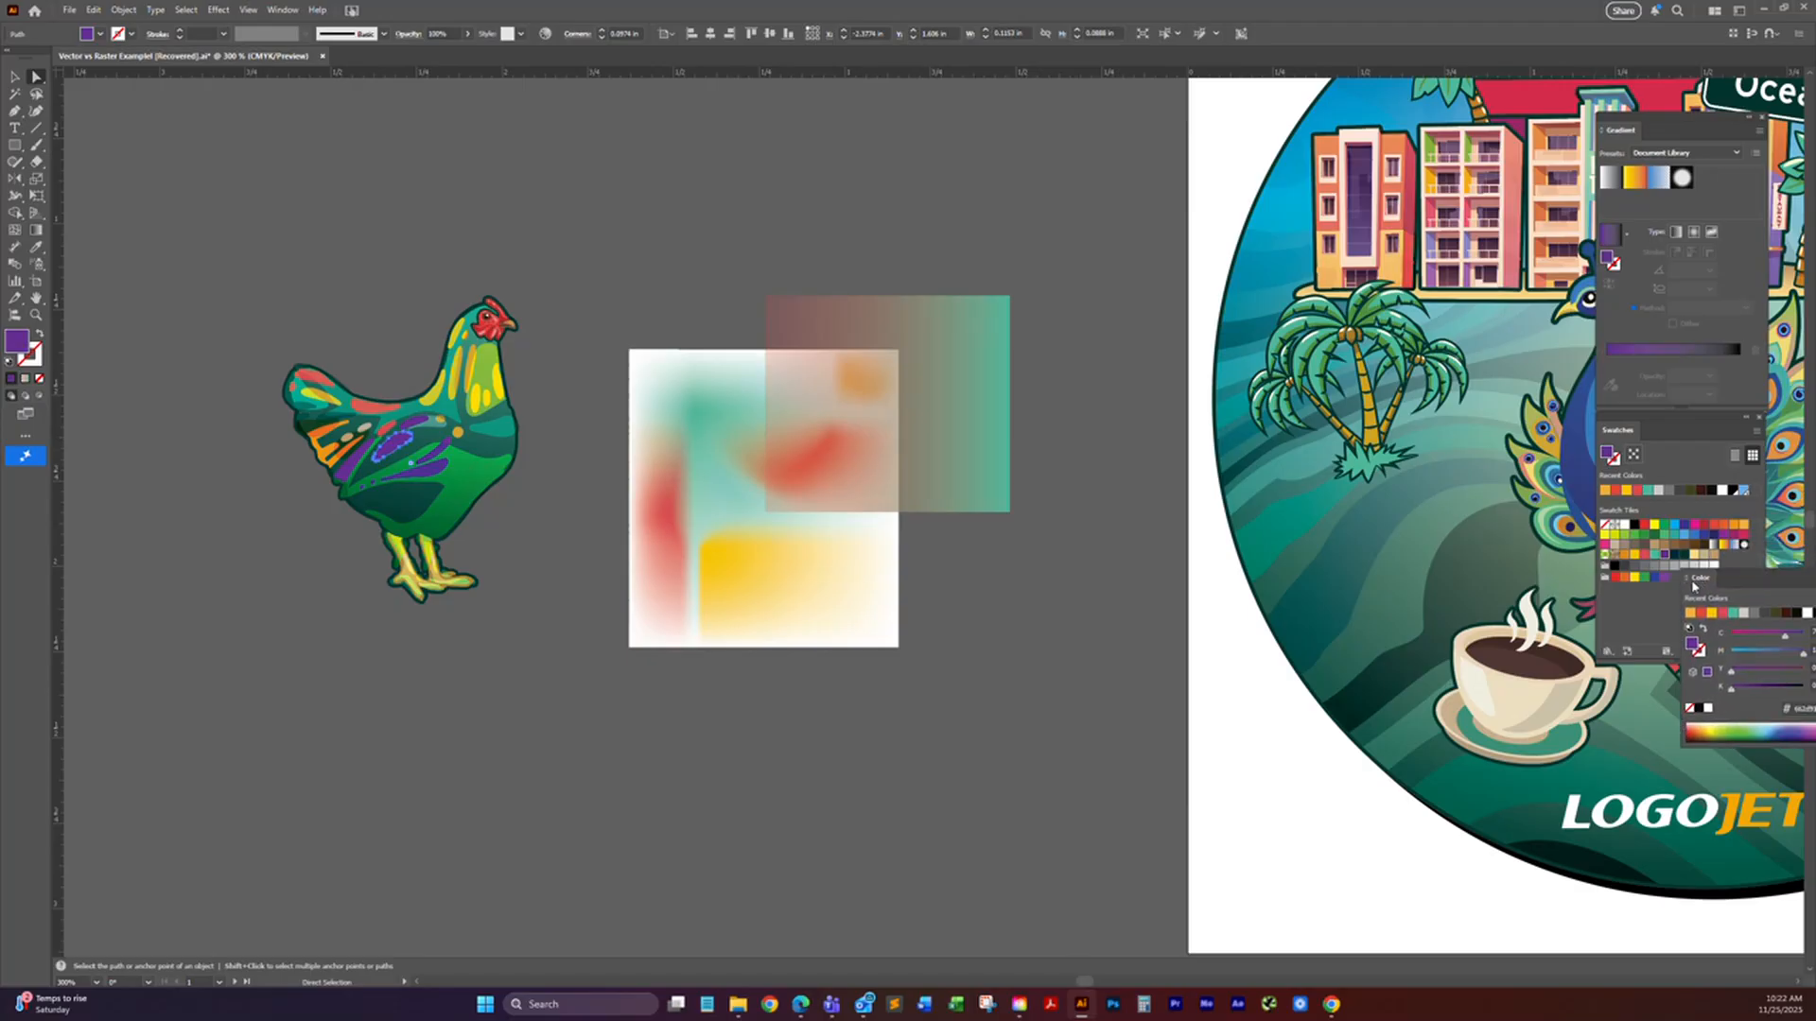
Step: Show the color sliders for the purple wing shape, switch them to RGB, and highlight its hex code
key(F6)
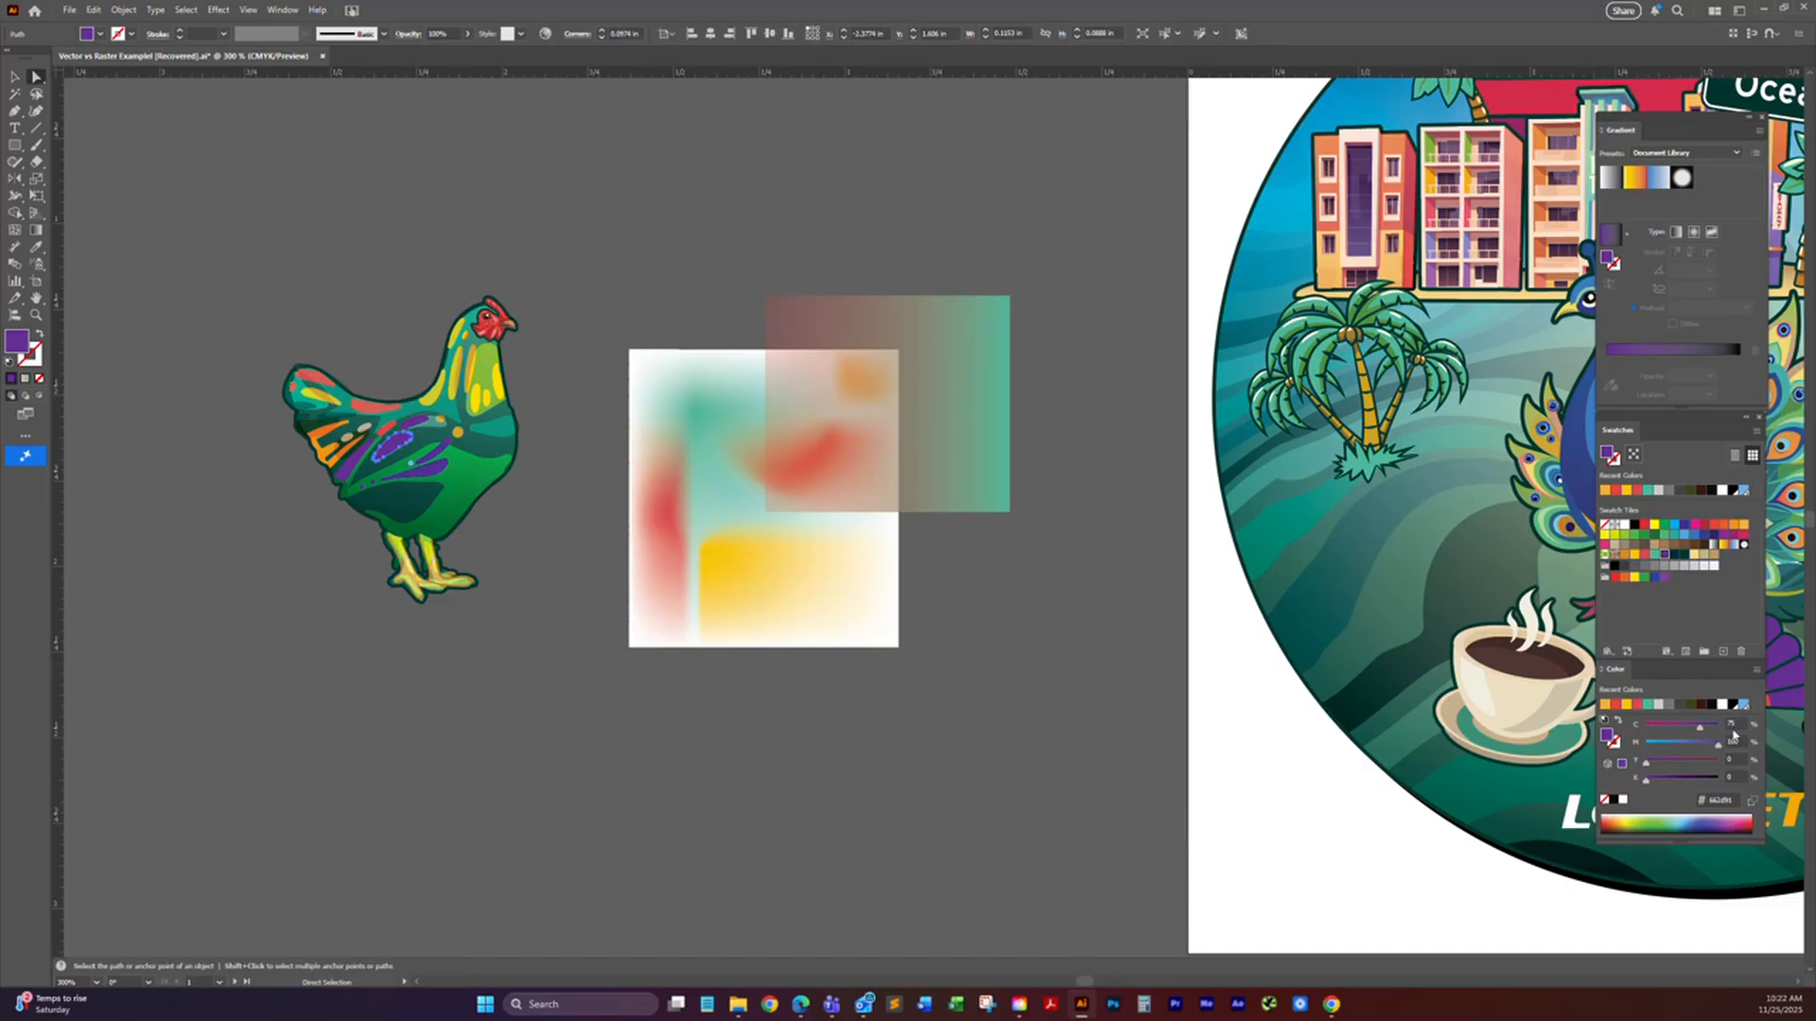
click(1756, 673)
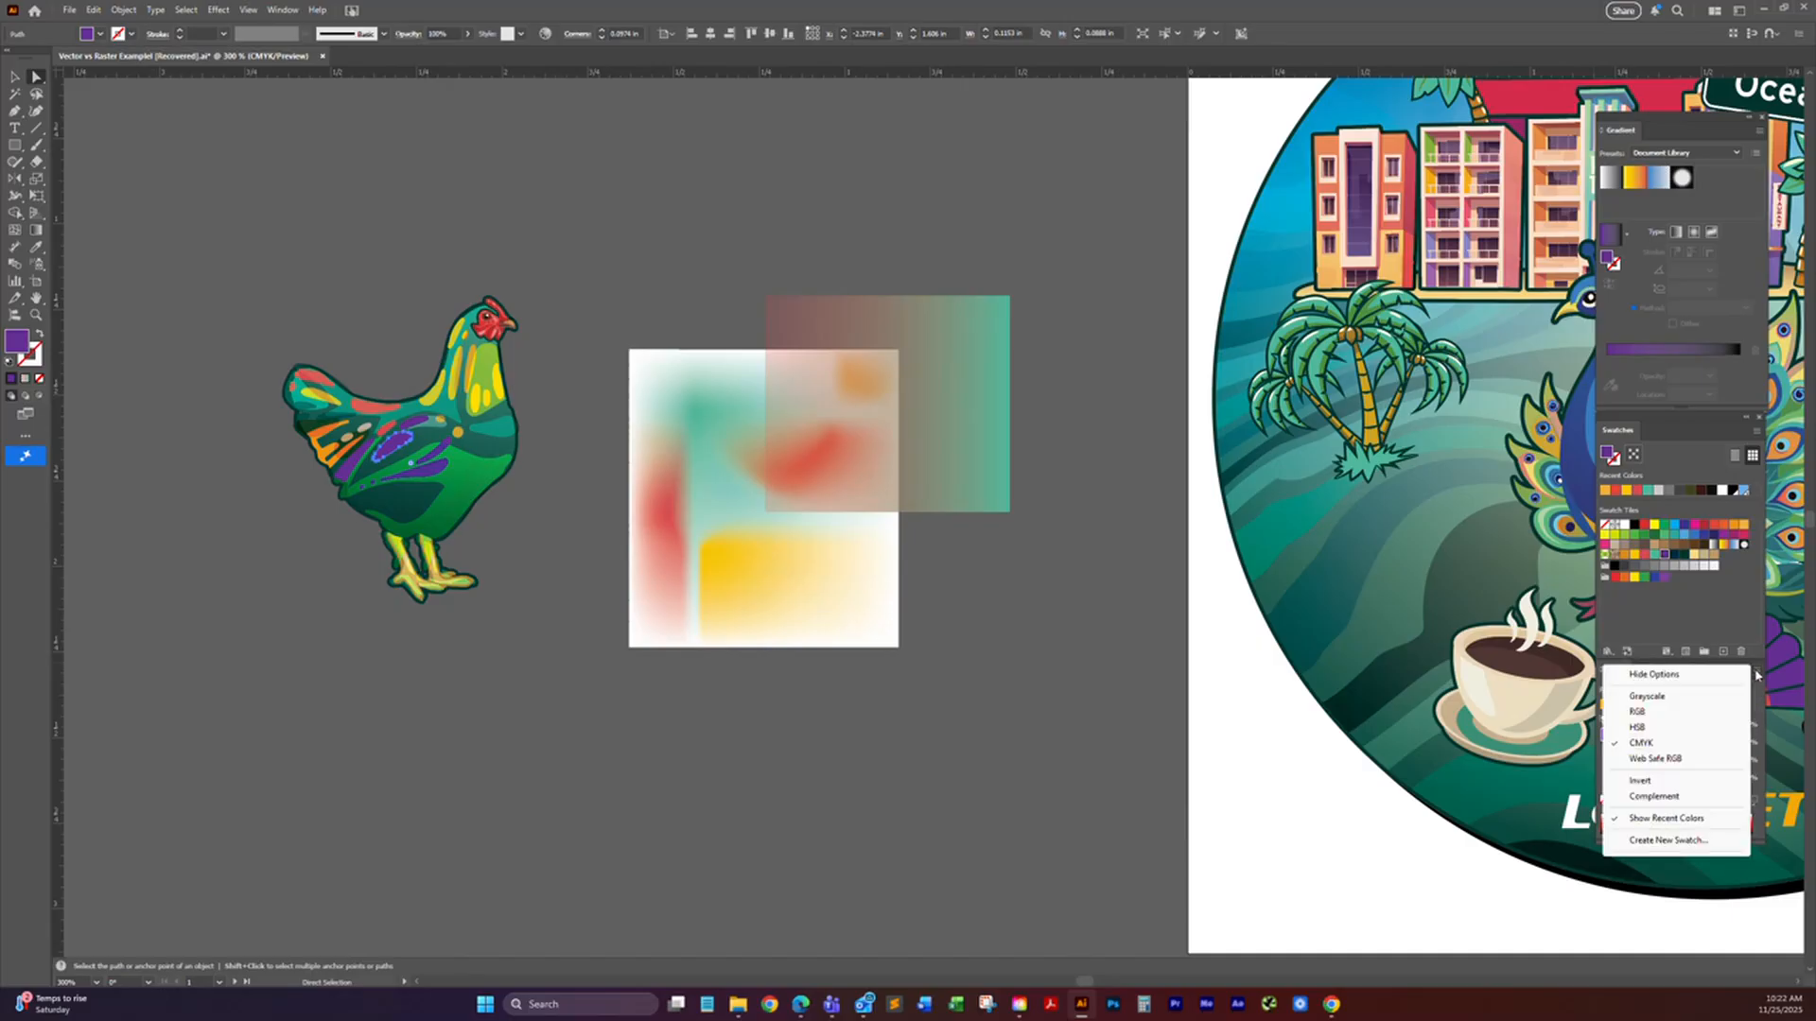
click(1697, 716)
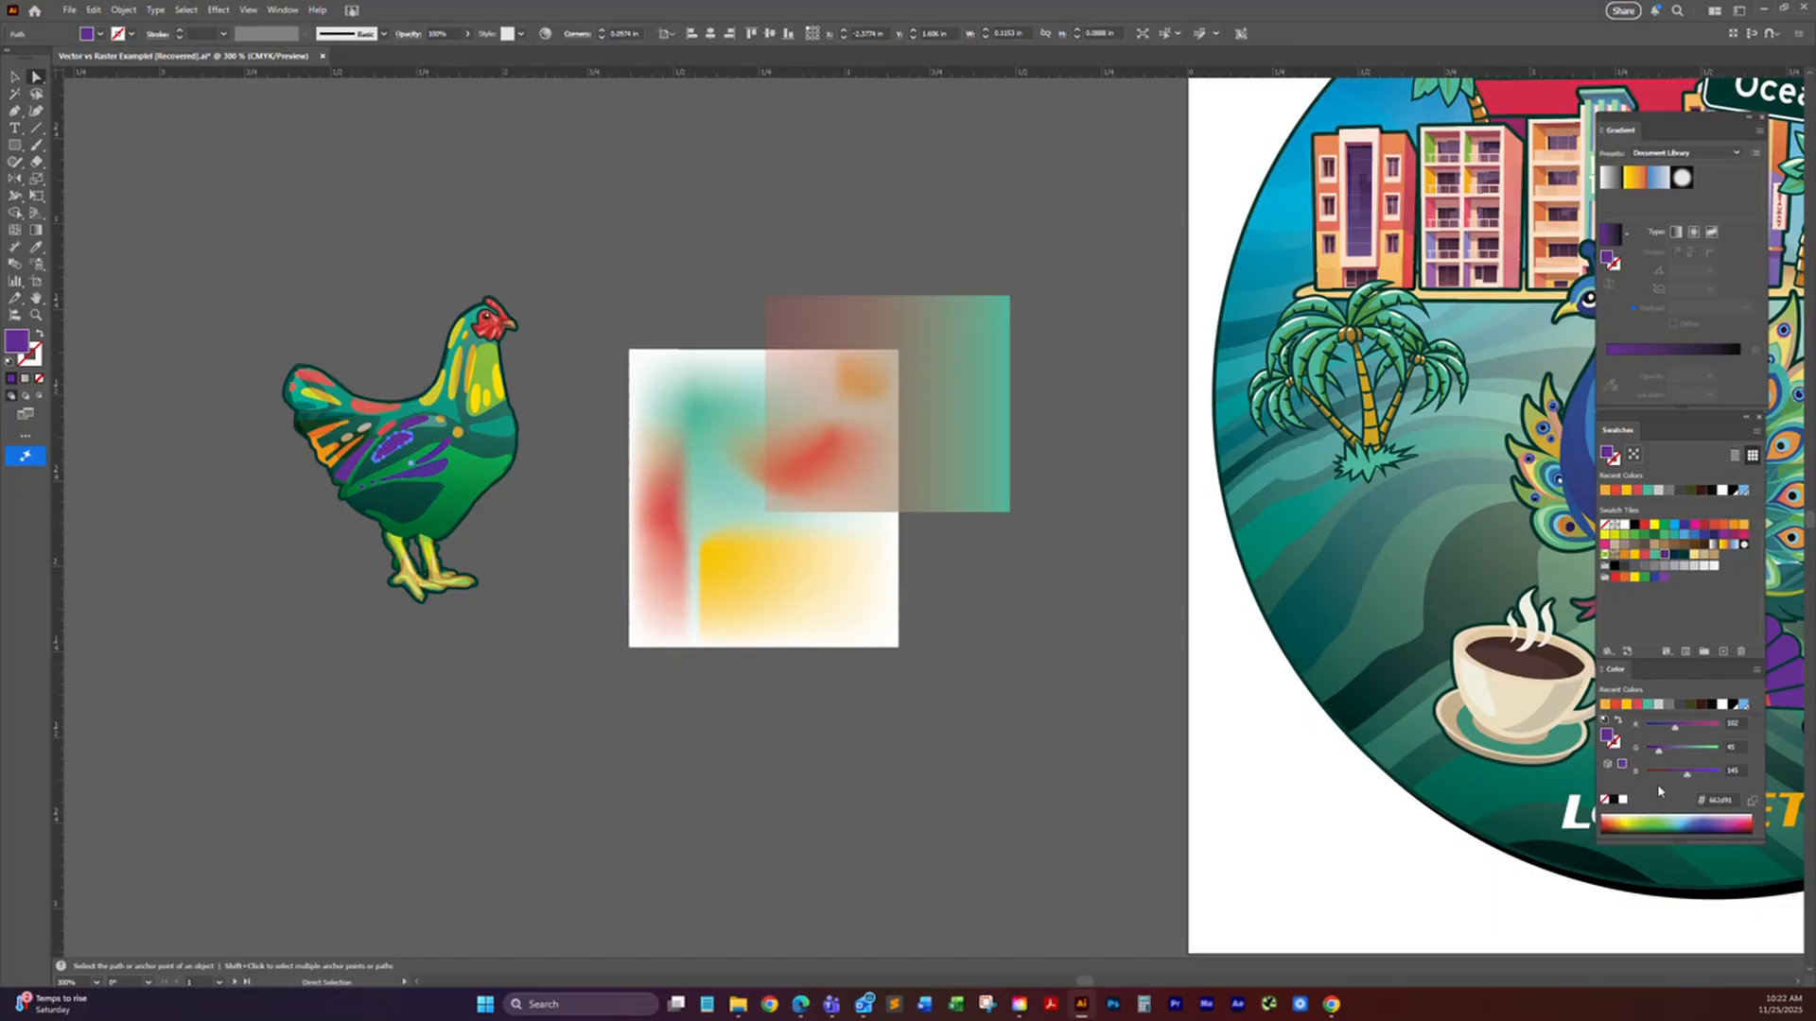
double_click(1715, 800)
Step: Draw two purple squares above the rooster, the first about 0.36 in wide and the second about 0.24 in
click(14, 145)
drag(234, 133, 357, 254)
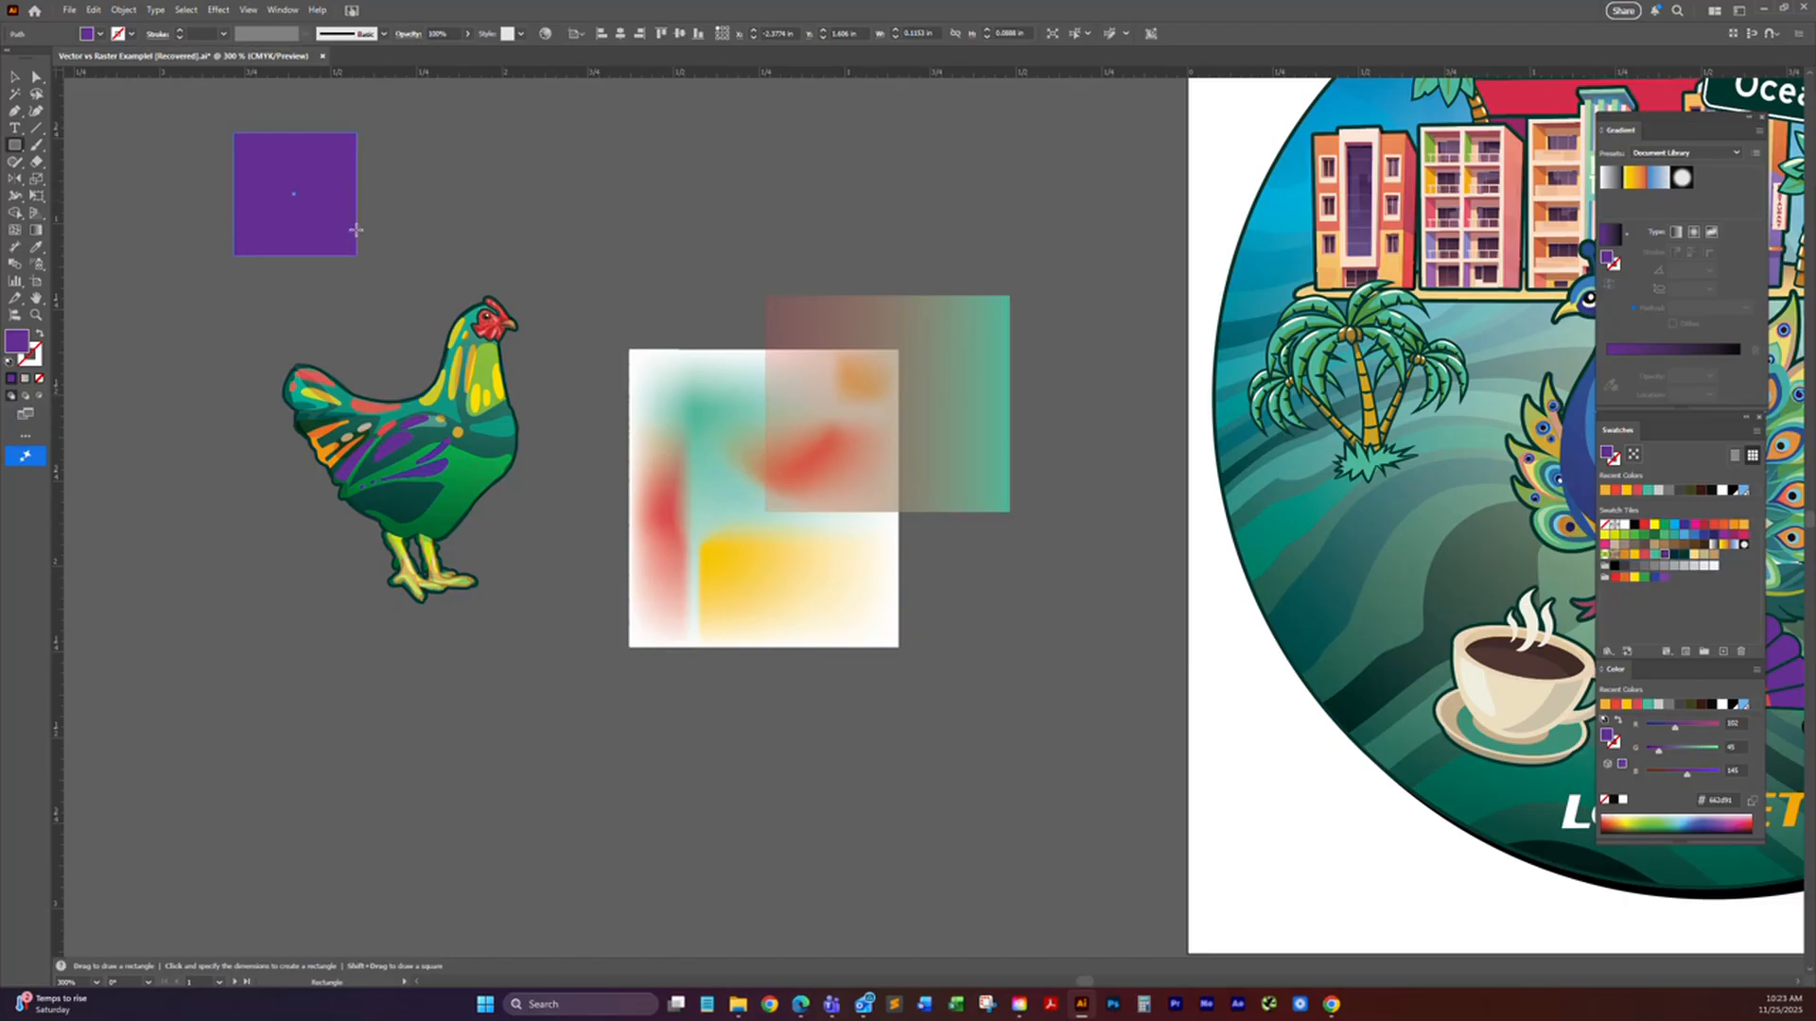
drag(488, 144, 567, 224)
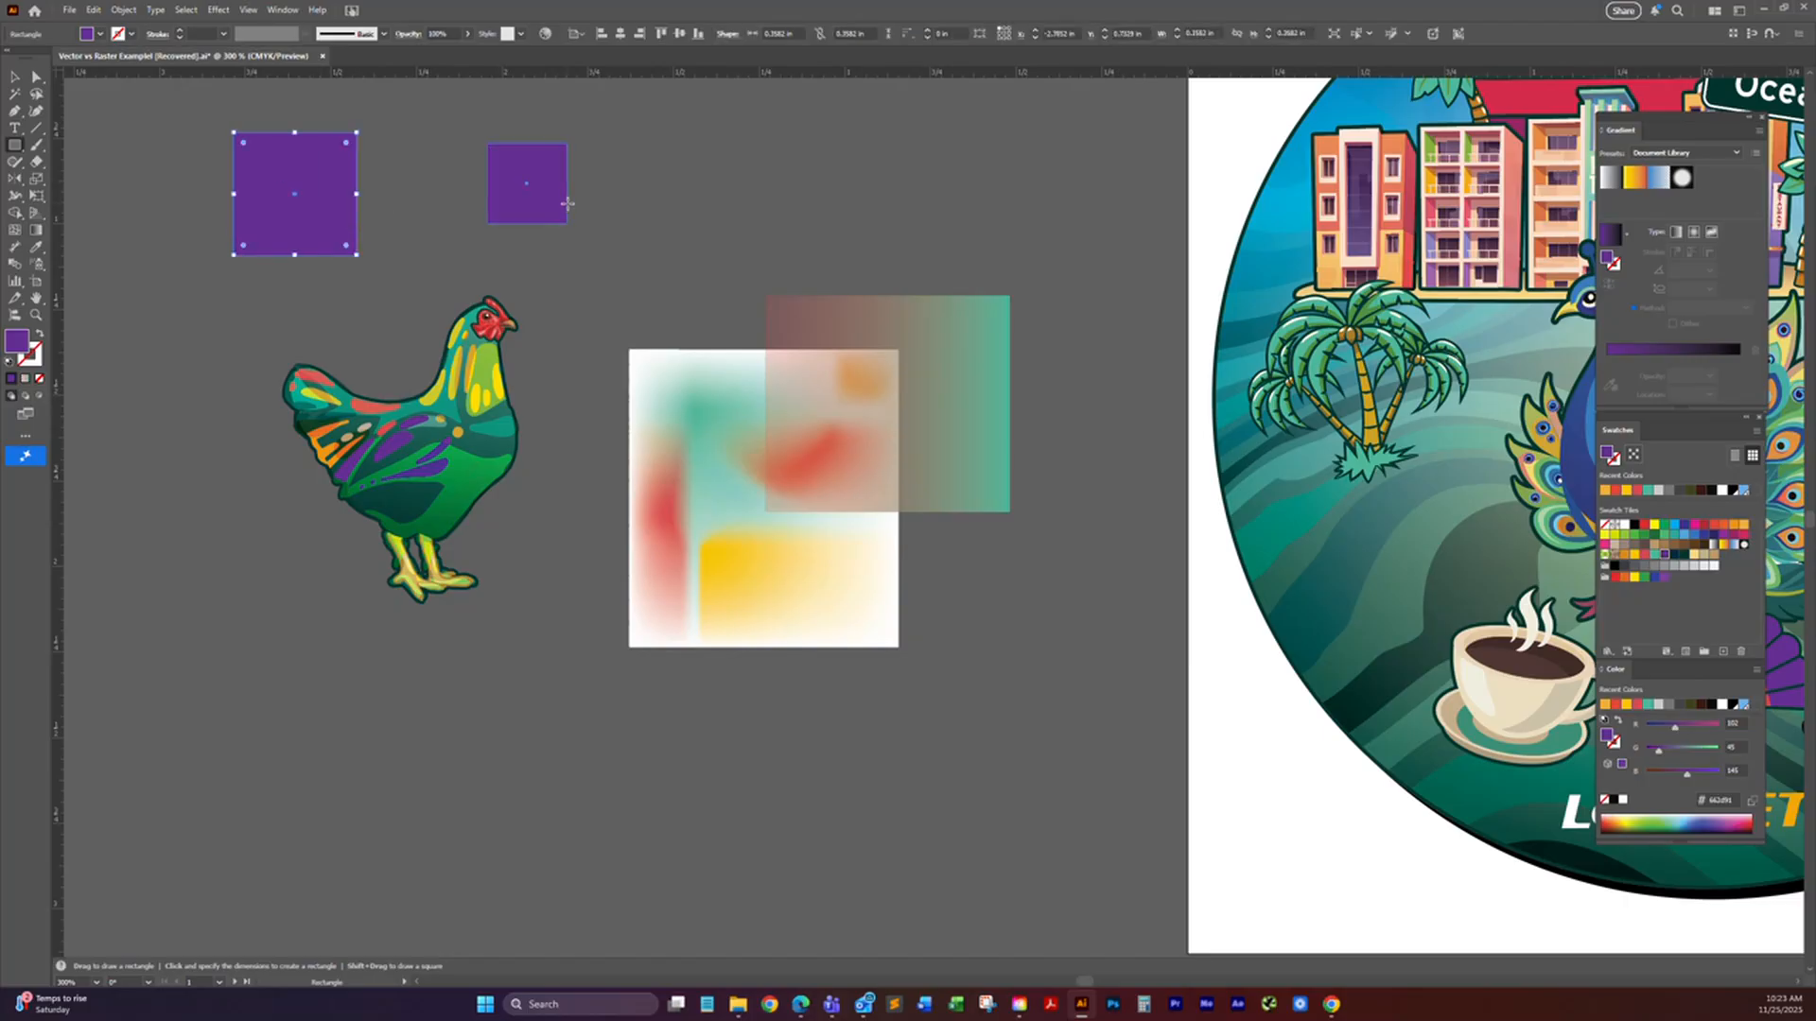
click(567, 204)
click(939, 529)
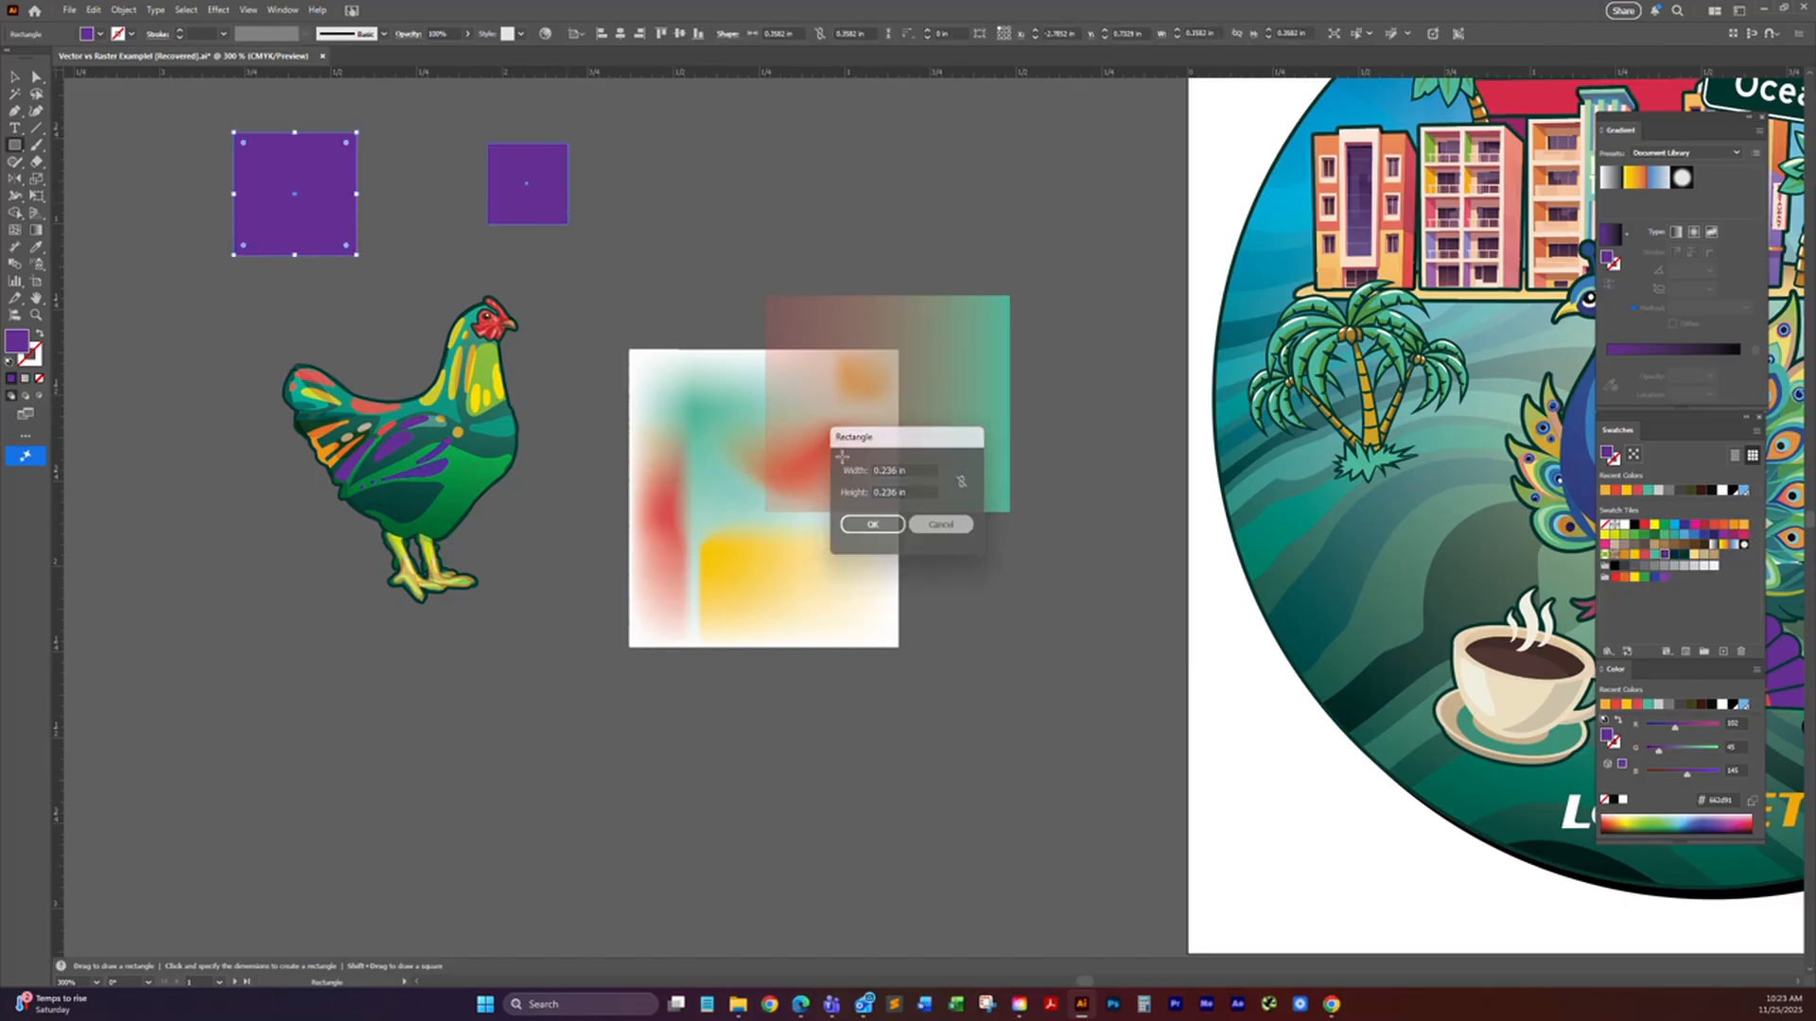
Step: Round the smaller square's corners fully to form a circle, and fill it with the green swatch
click(36, 79)
click(19, 78)
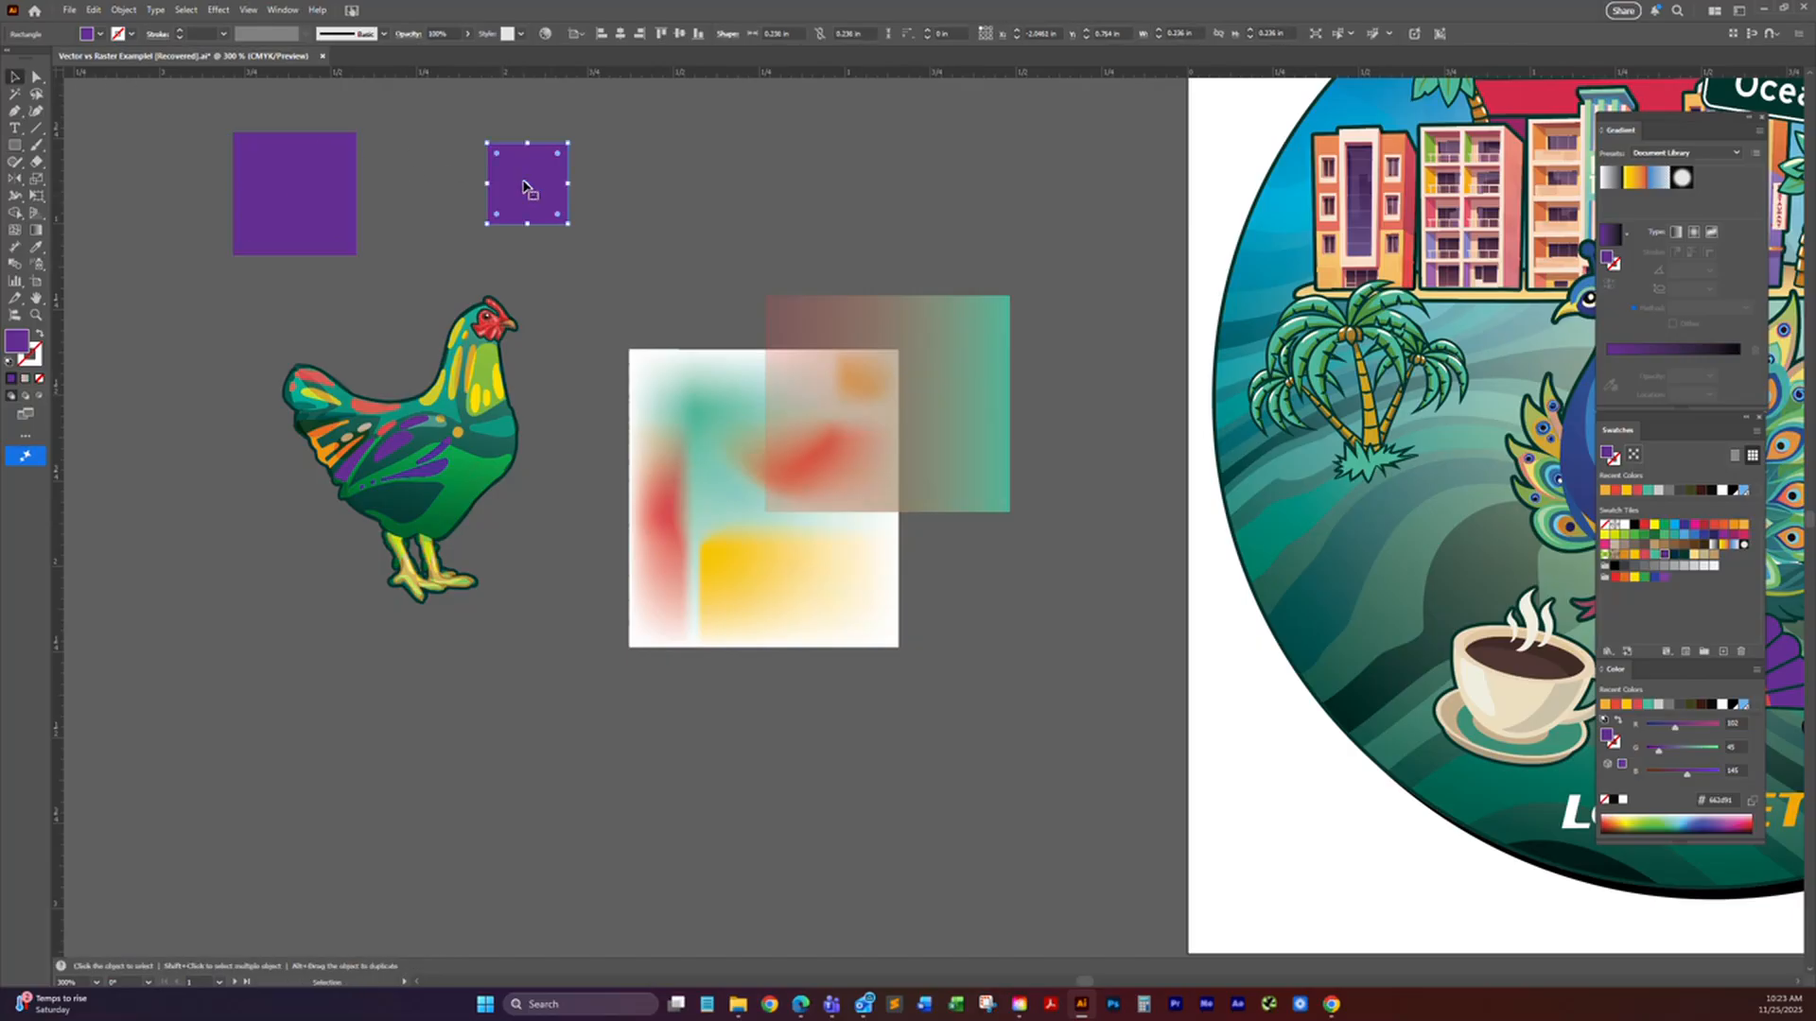
drag(504, 163, 600, 227)
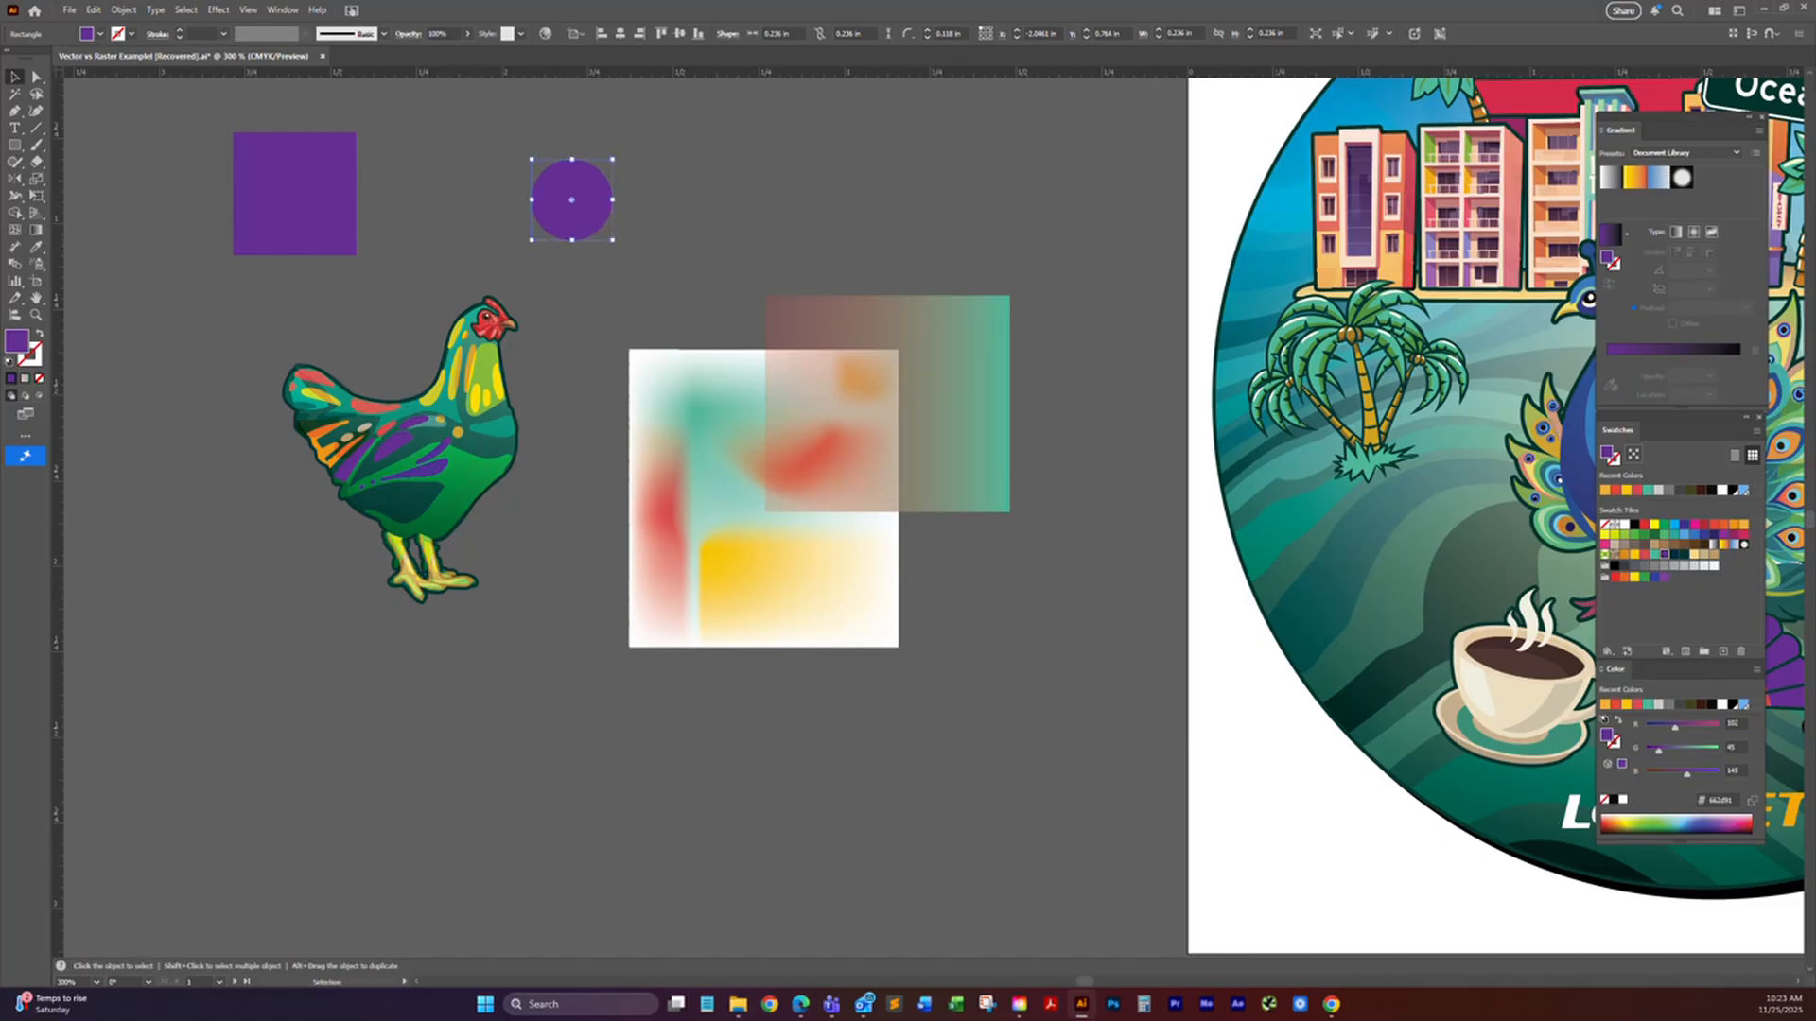
click(1646, 535)
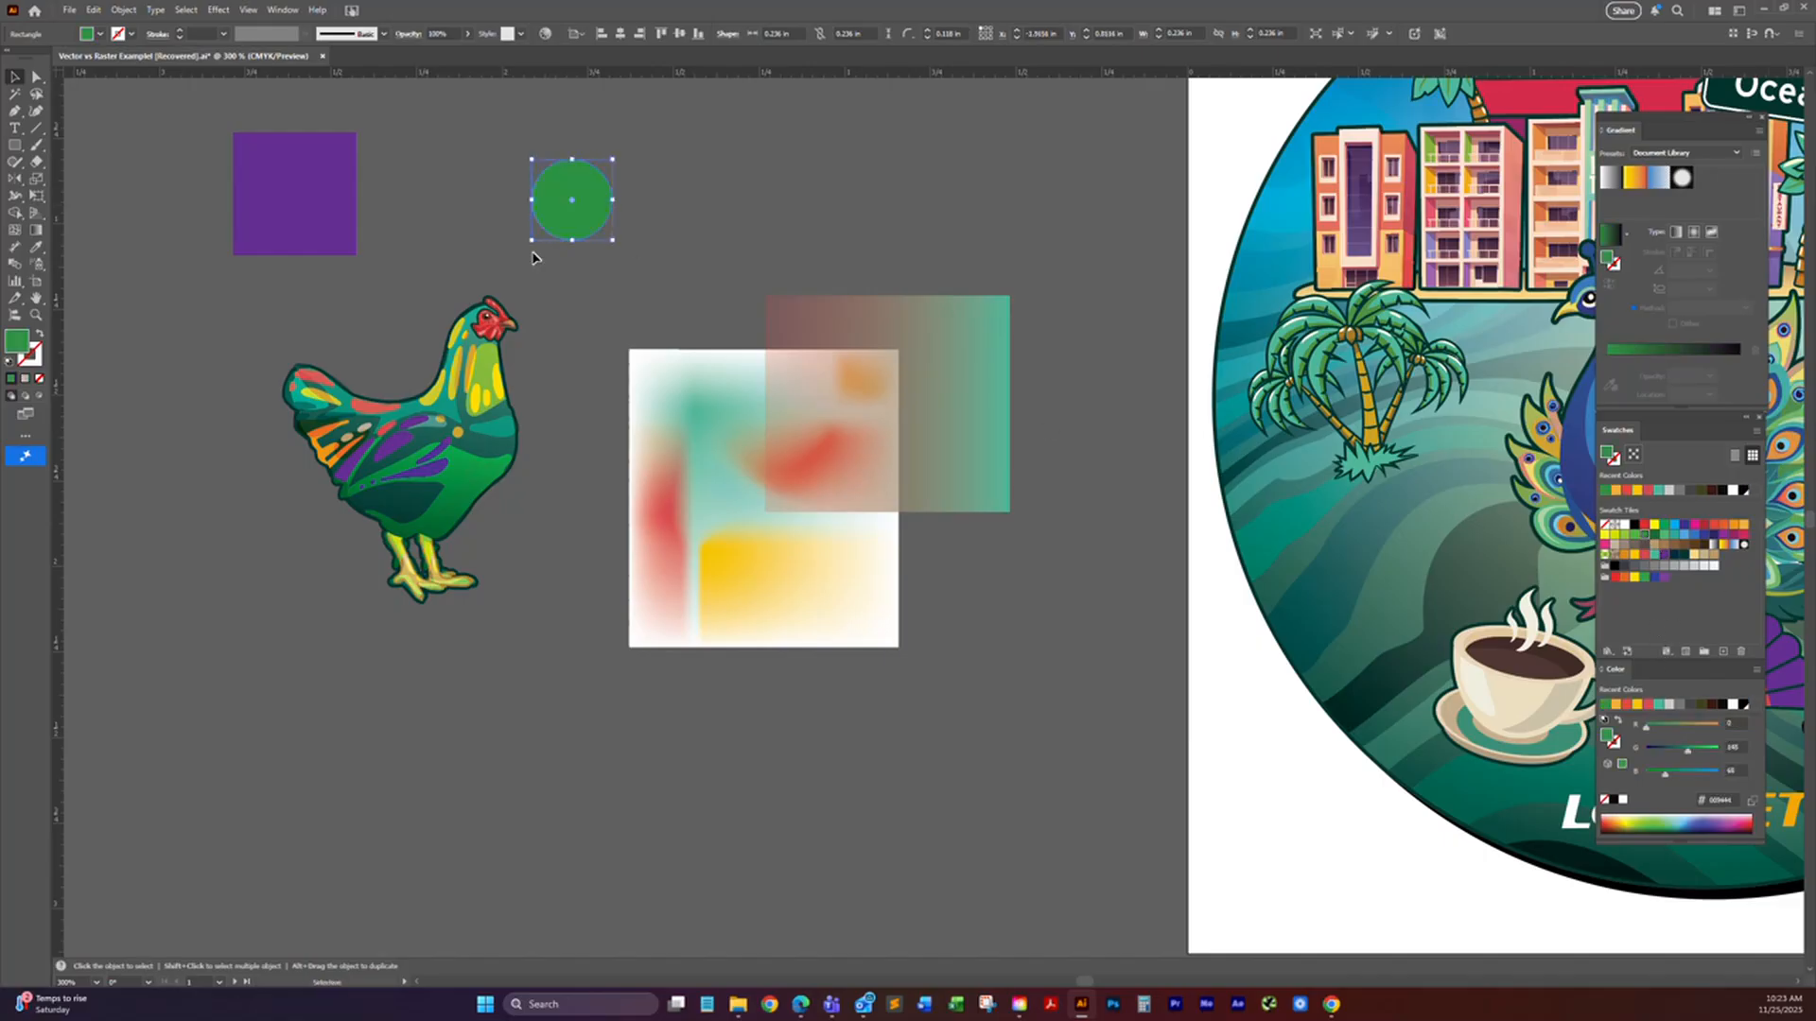
Step: Blend the purple square into the green circle with the Blend tool
shift+click(345, 198)
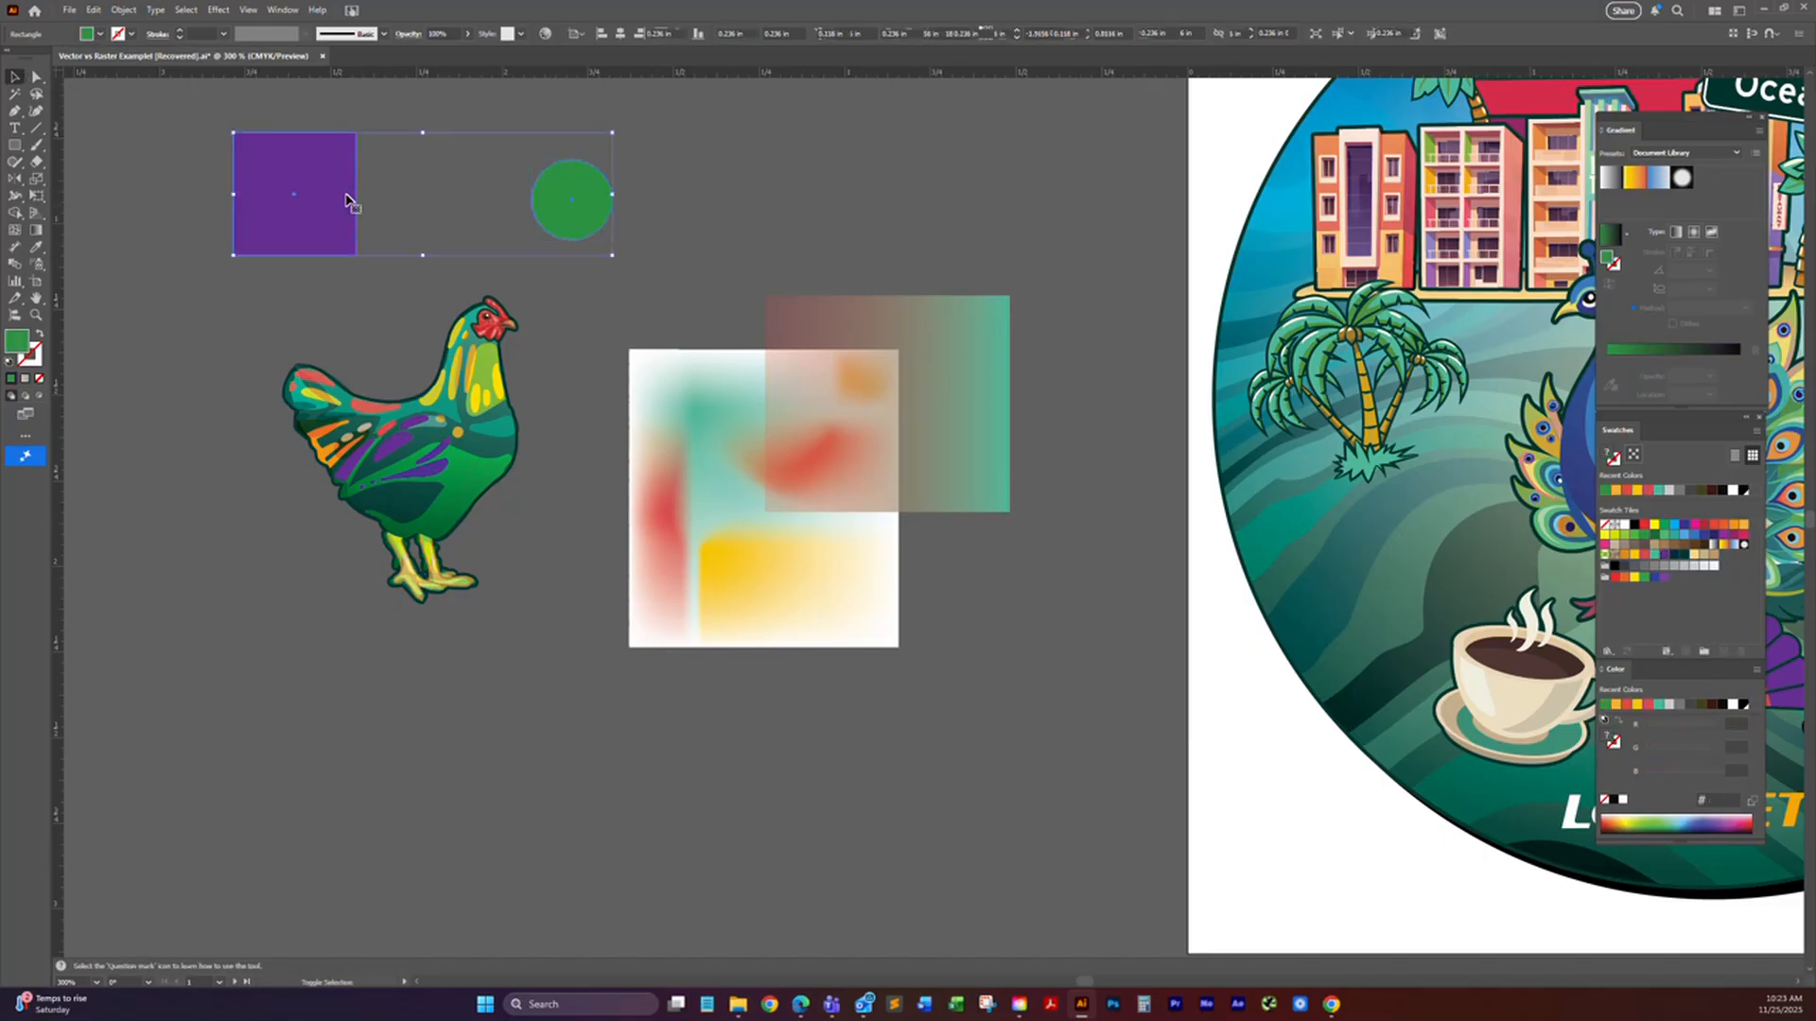
click(13, 267)
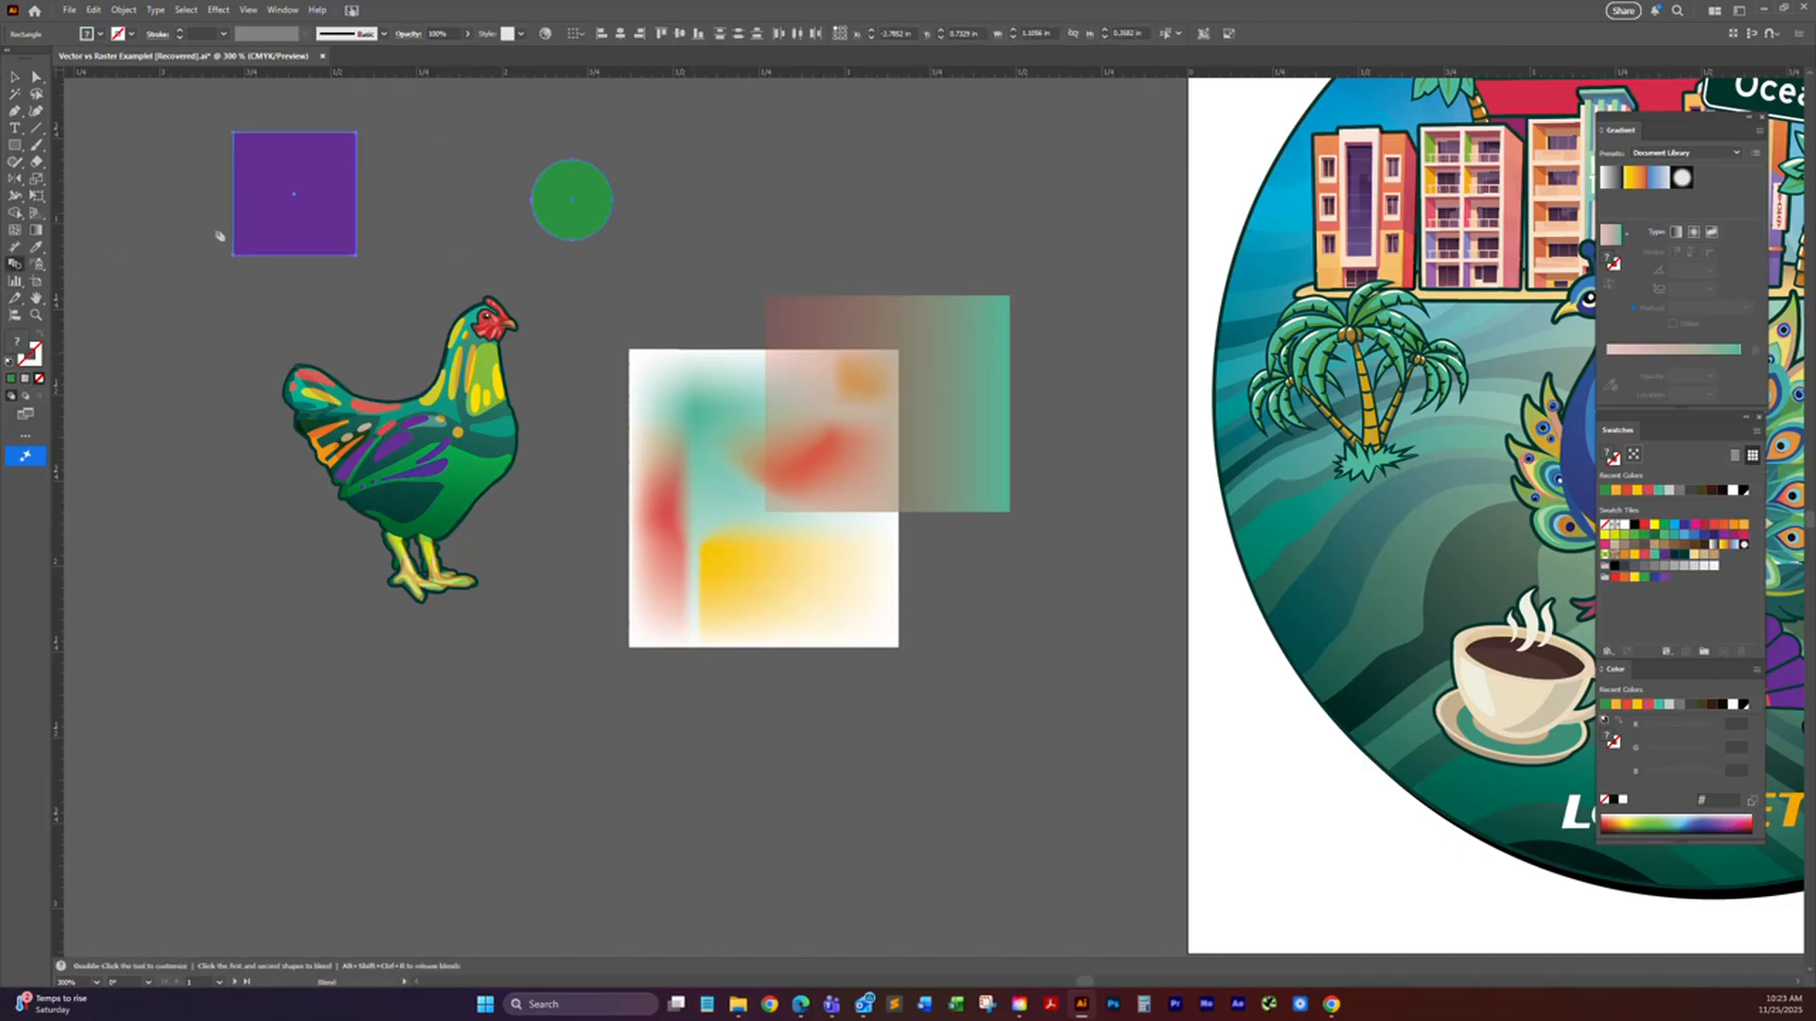
key(v)
key(w)
click(333, 149)
click(554, 201)
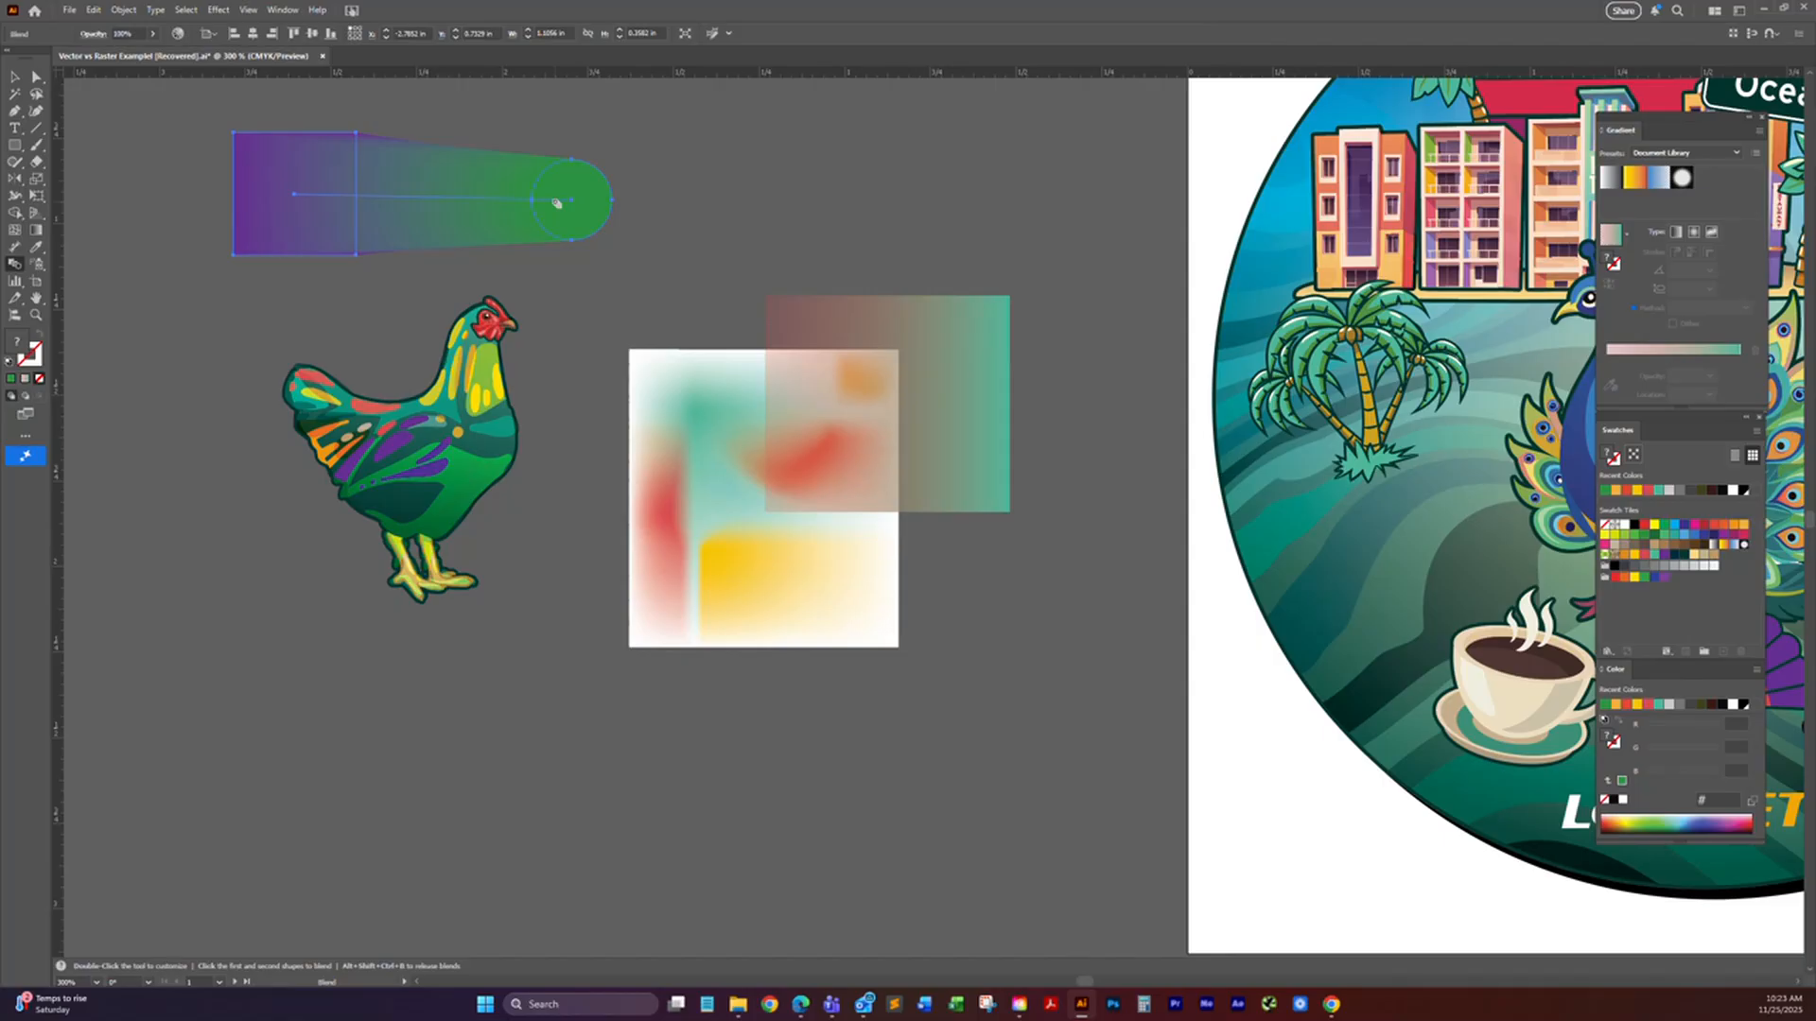
Step: Move the green circle's end of the blend spine slightly down and left with Direct Selection
key(a)
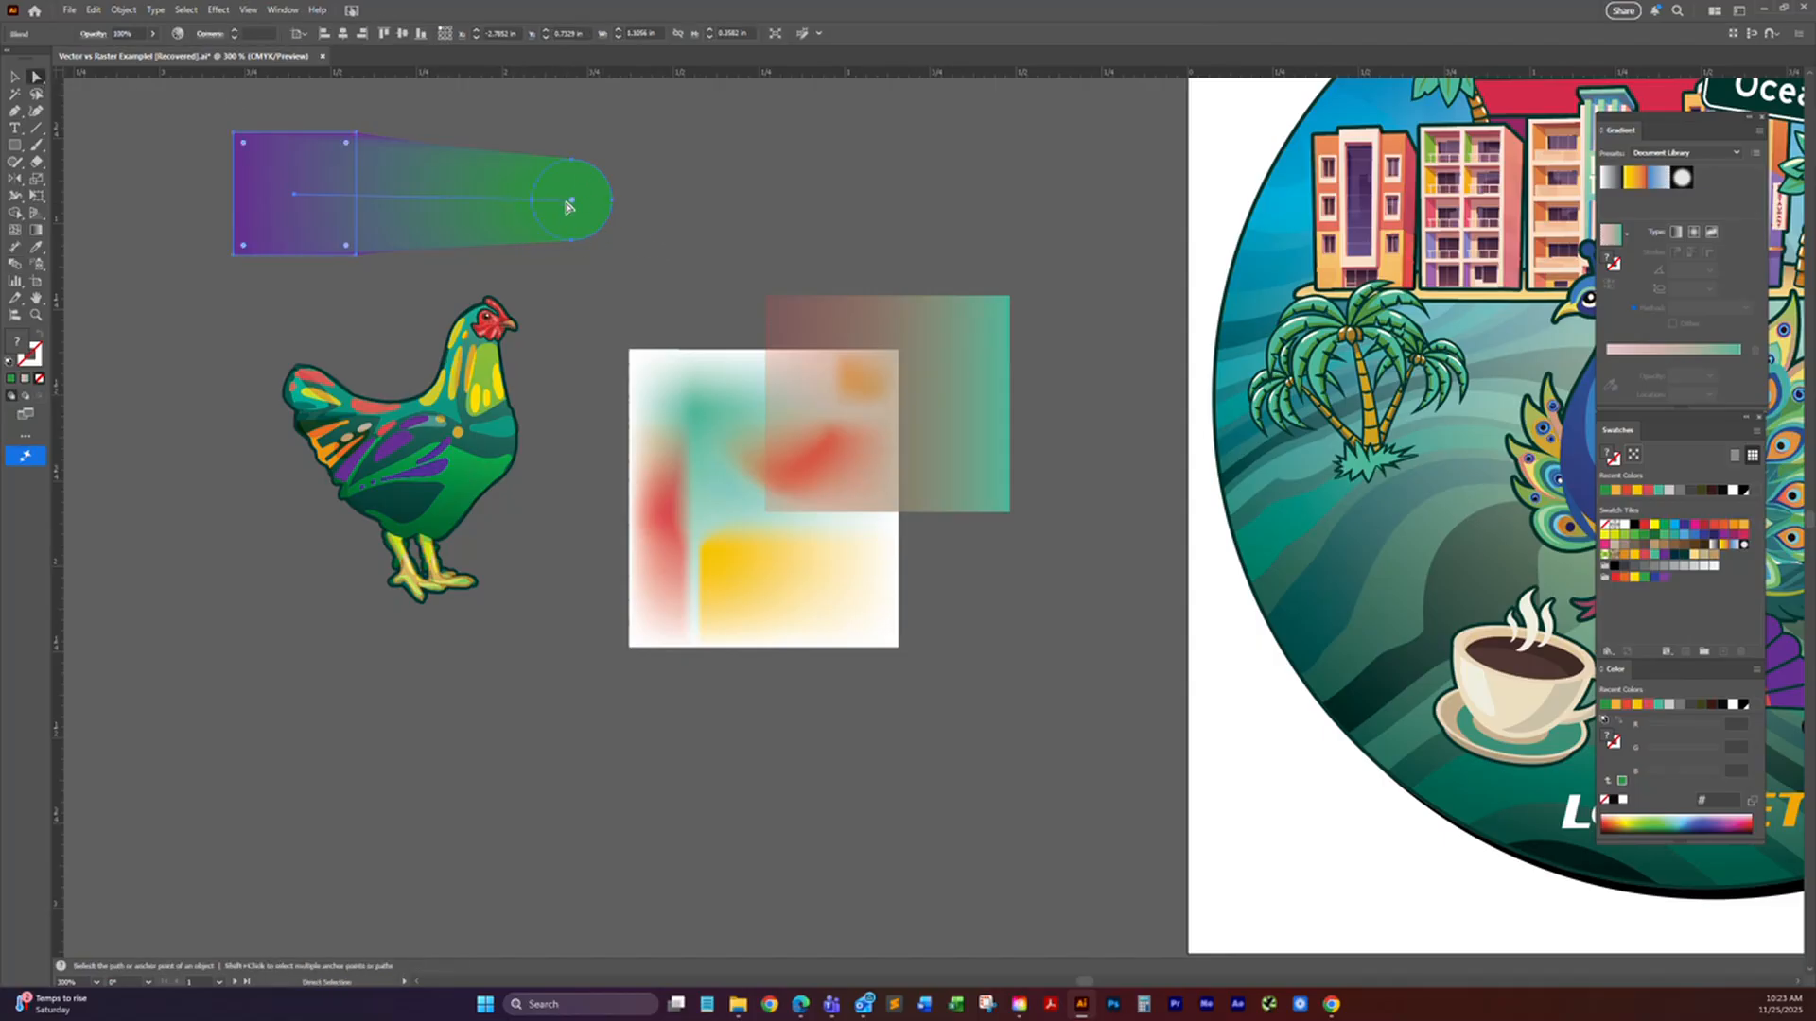
click(683, 243)
click(571, 200)
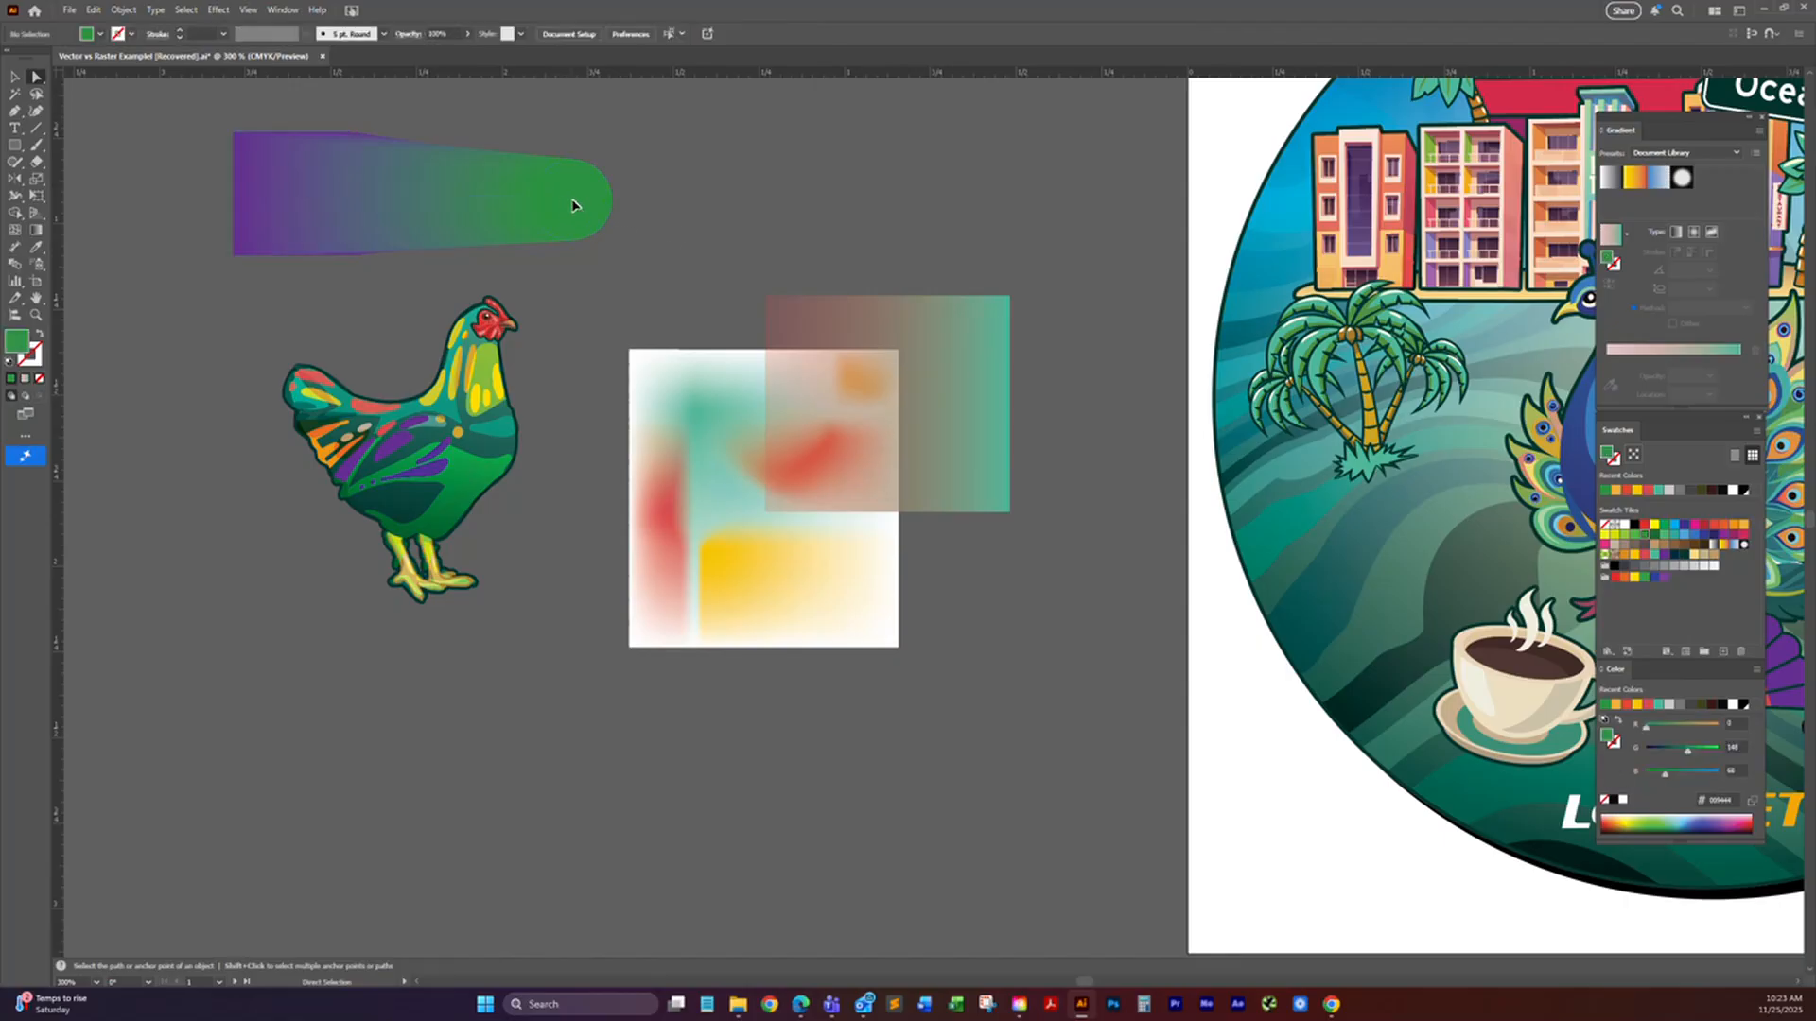
mouse_move(572, 203)
mouse_down()
mouse_move(507, 184)
mouse_move(567, 207)
mouse_up()
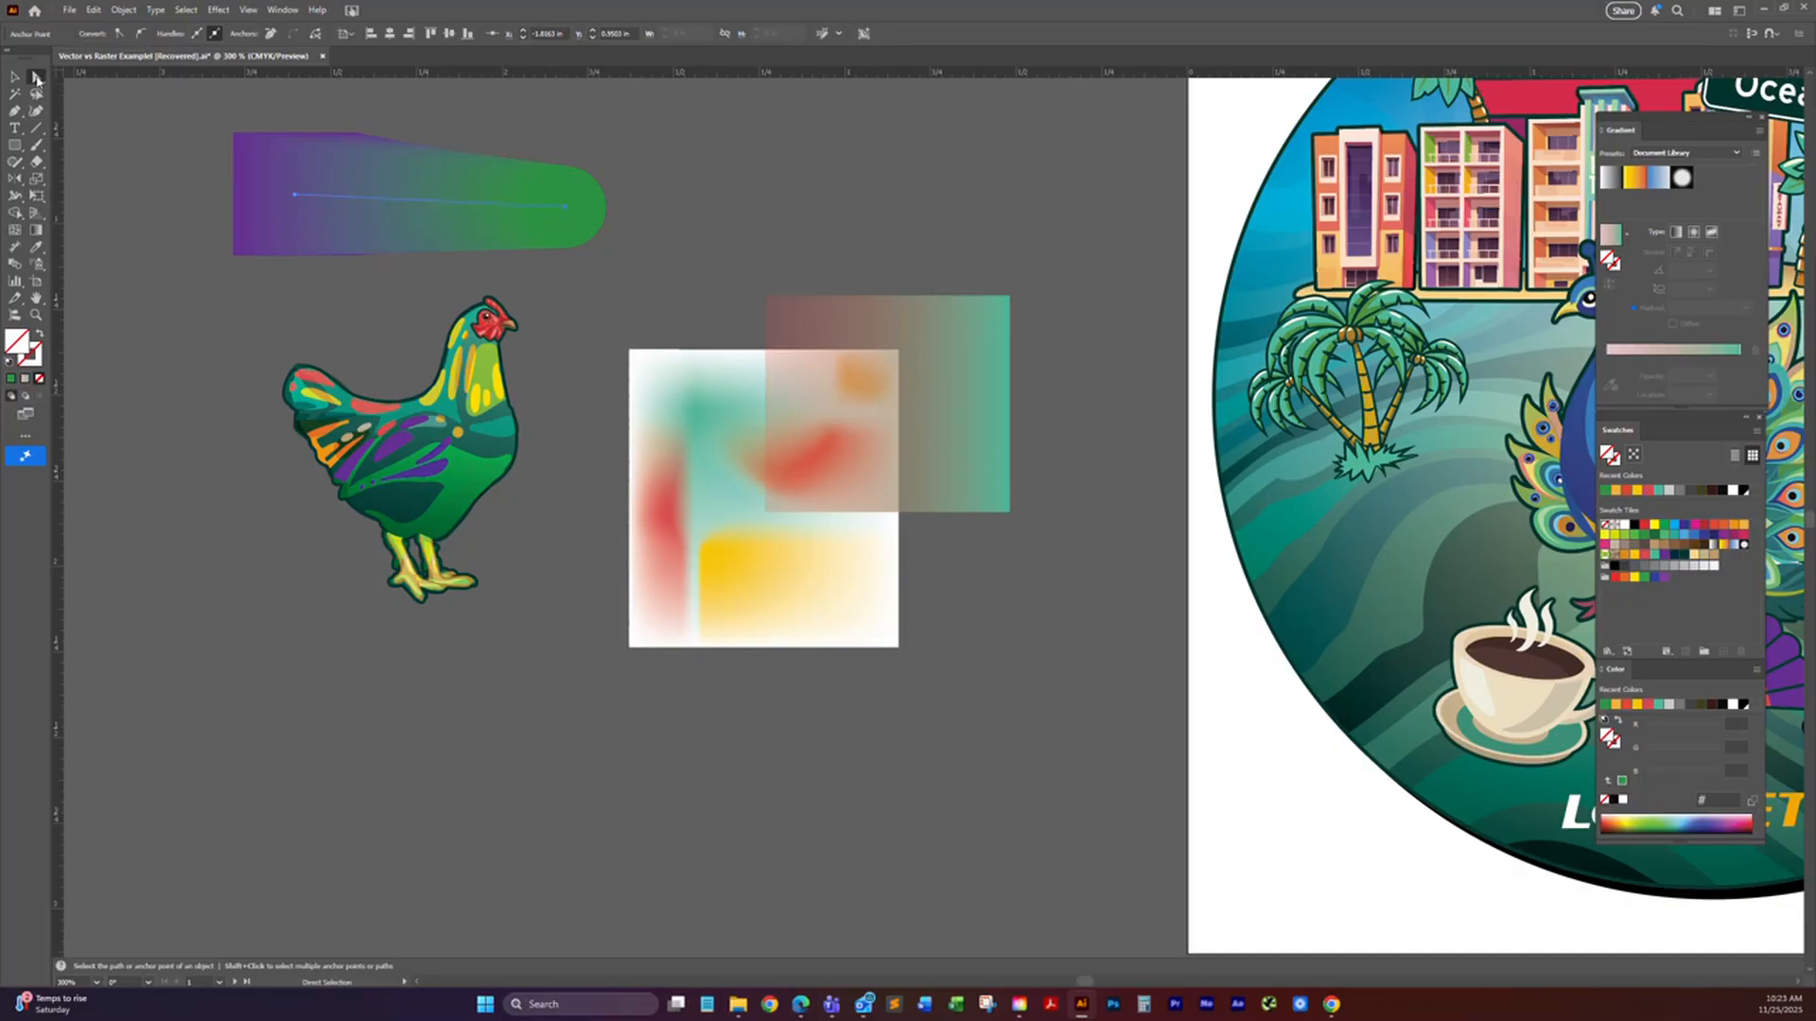
Step: Delete the whole purple-to-green blend above the rooster
click(390, 182)
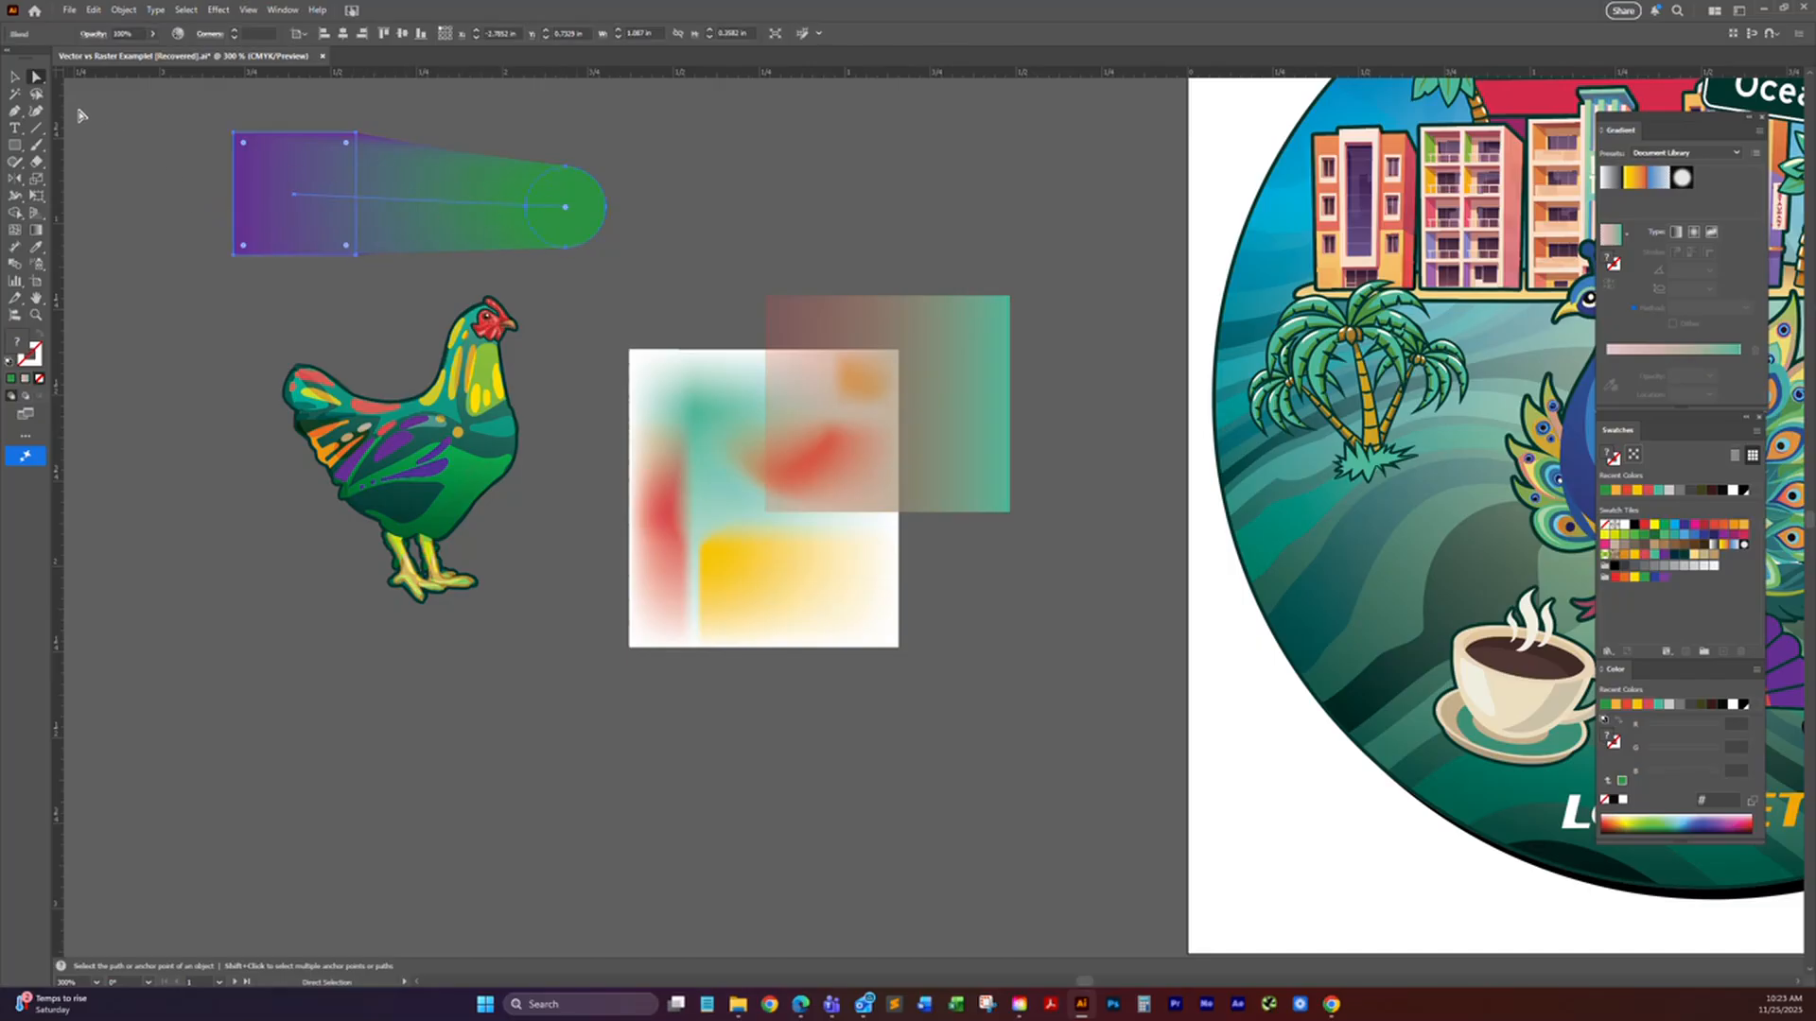
click(14, 77)
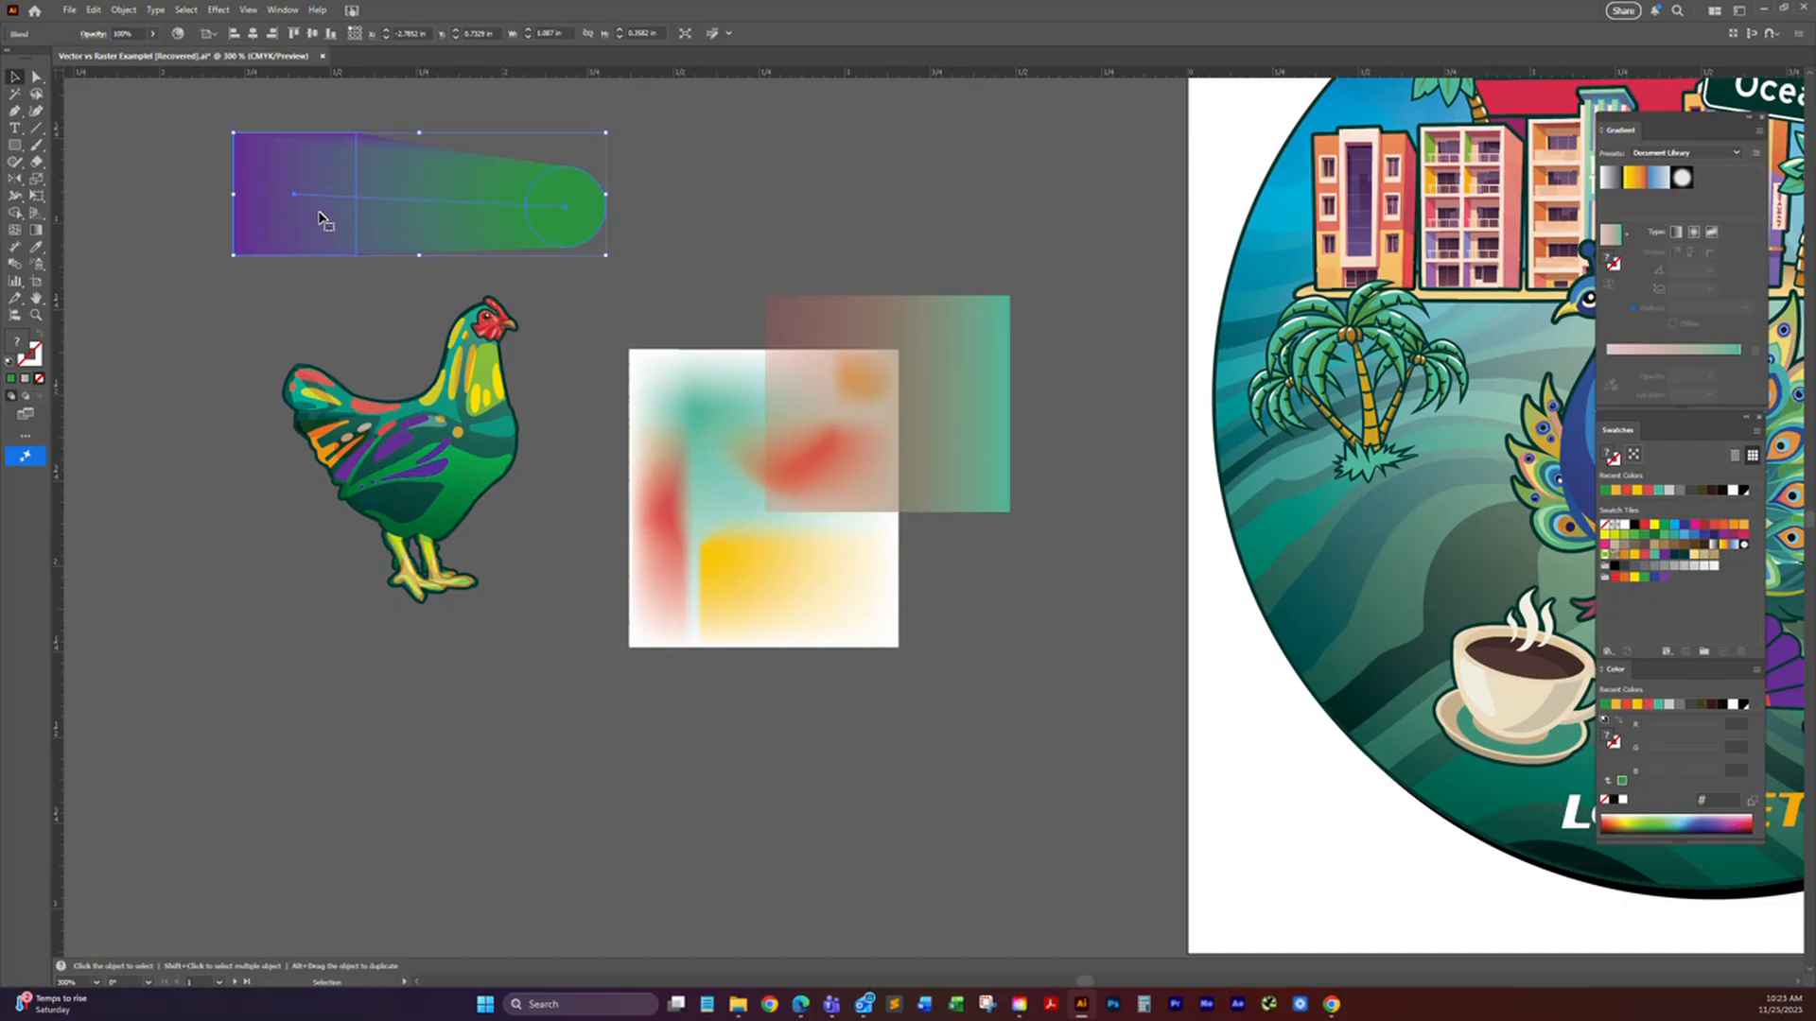
key(Delete)
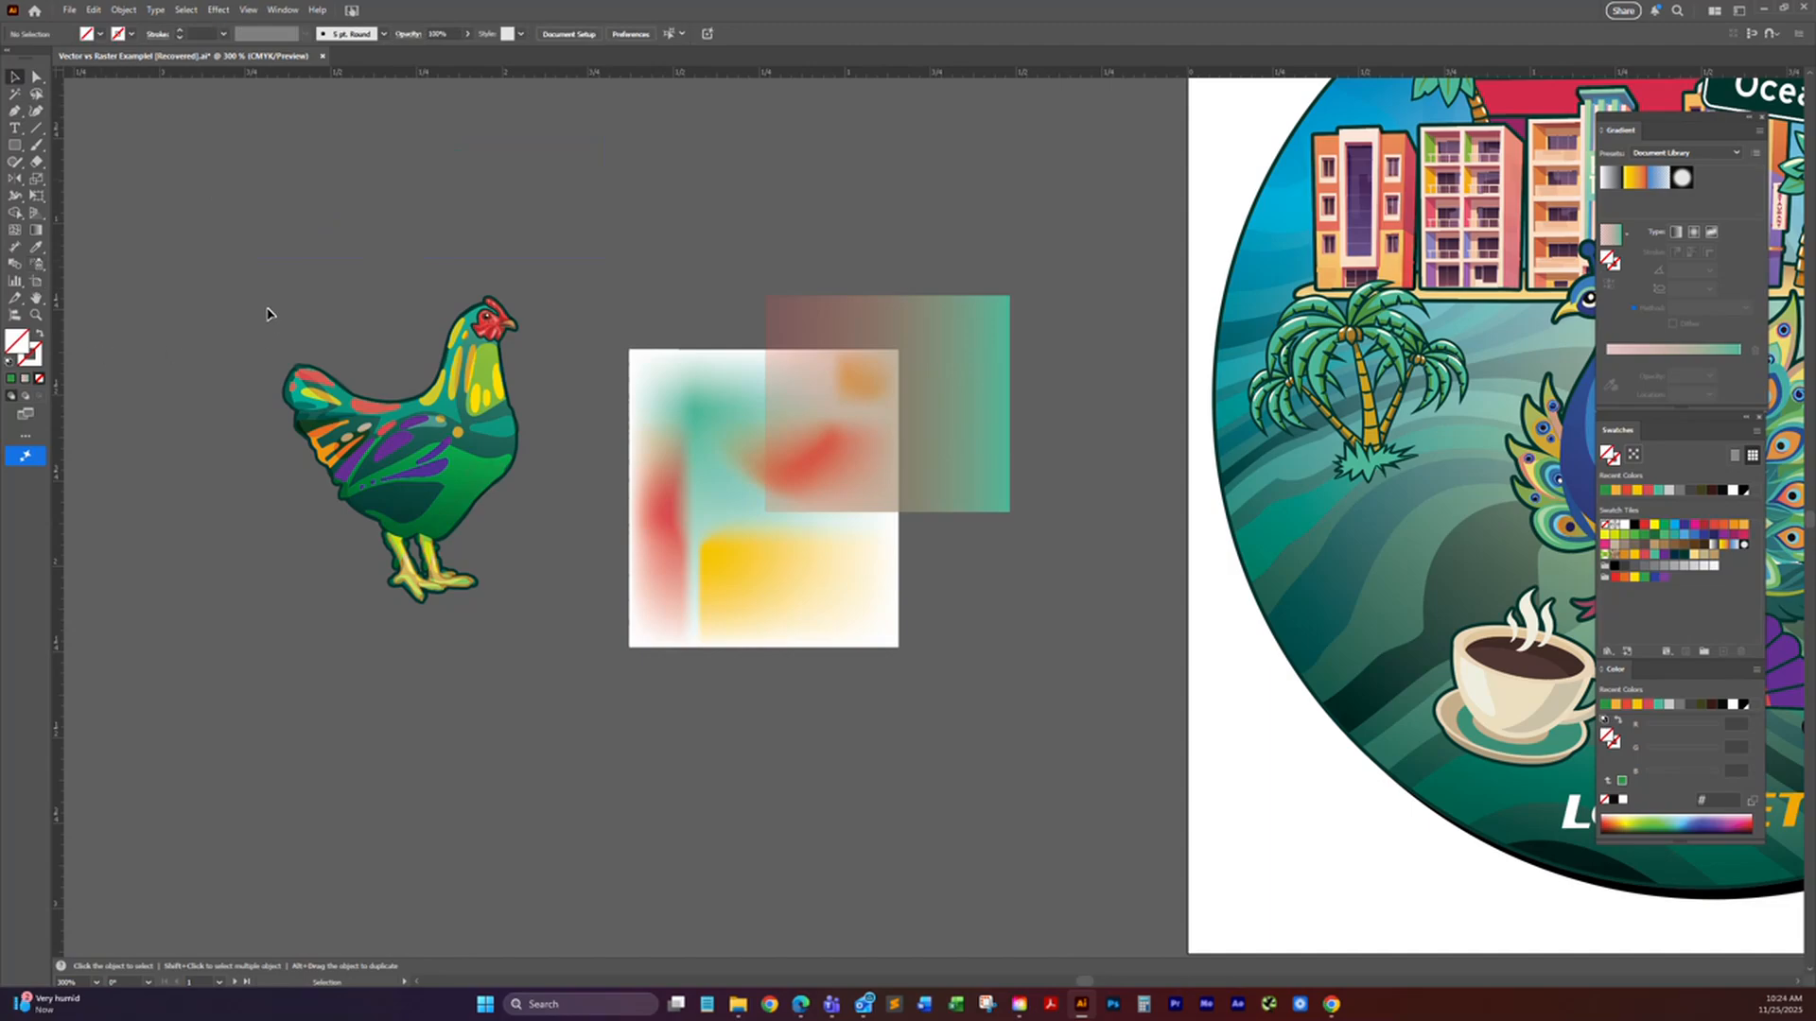
Step: Bring up the symbol collection, place it beside the circular artwork, and activate the Symbol Sprayer
click(37, 267)
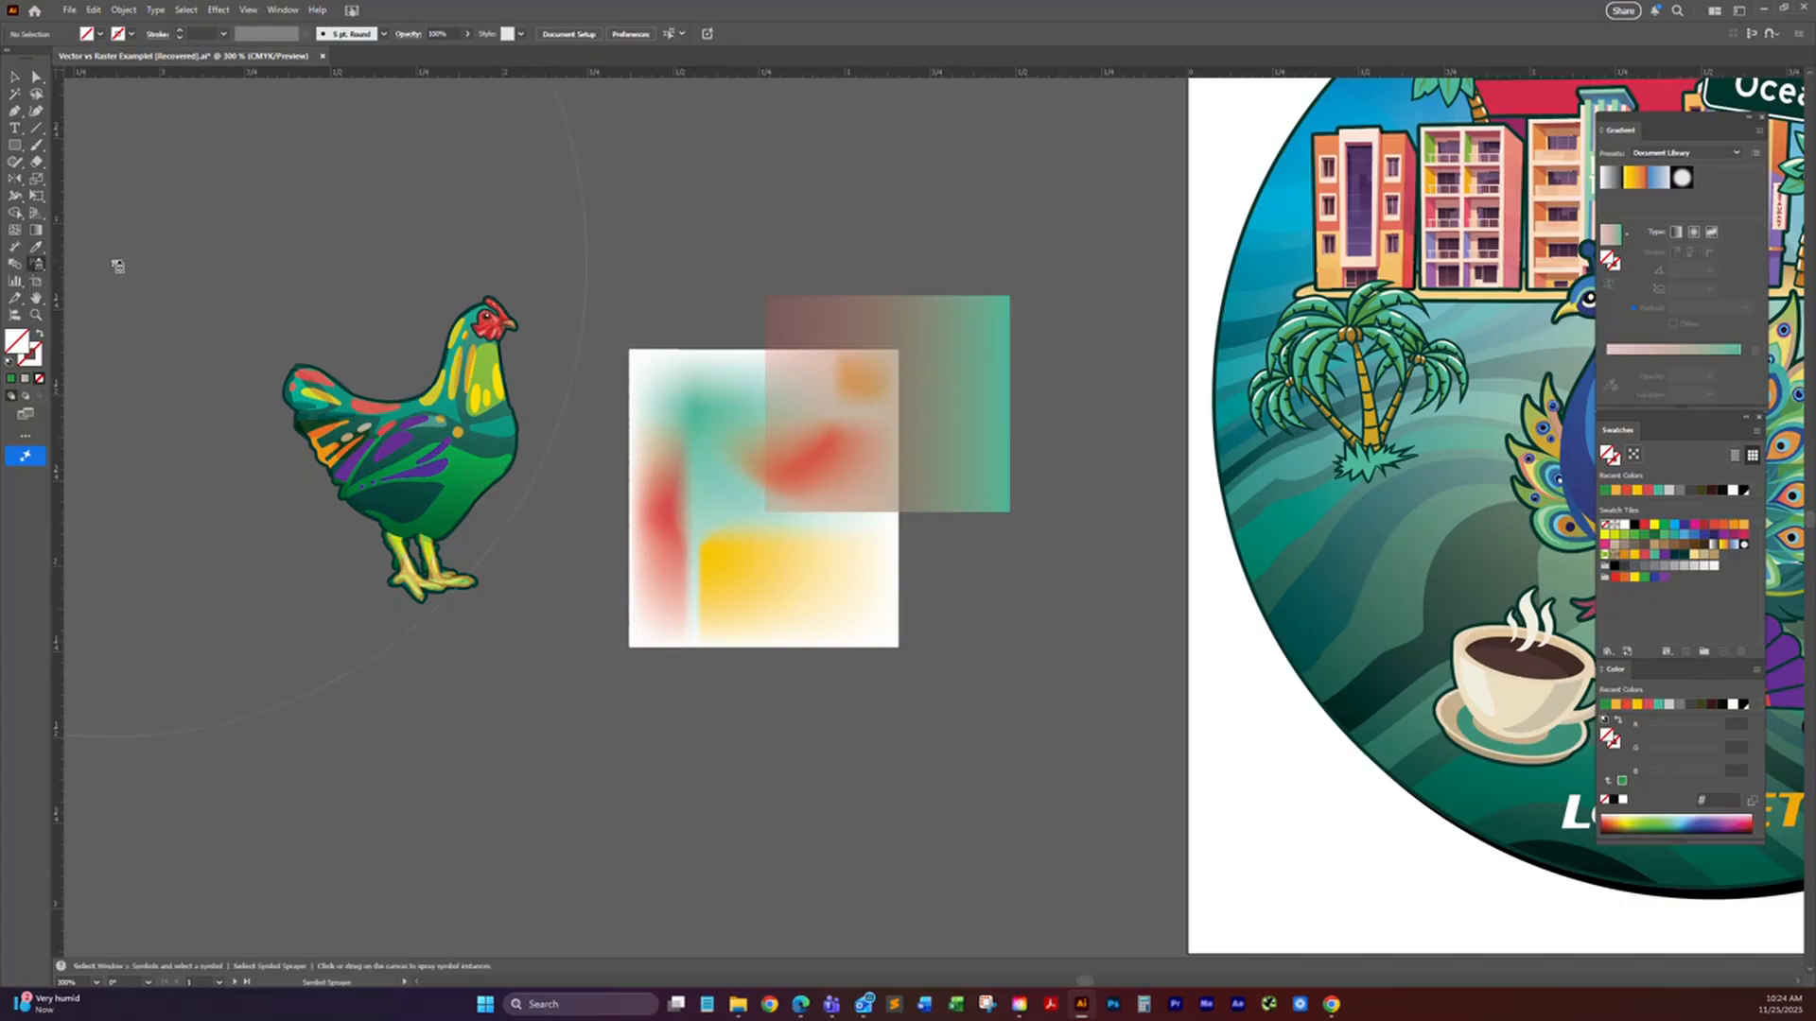
key(v)
key(ctrl+shift+F11)
drag(1186, 272, 1401, 294)
key(shift+s)
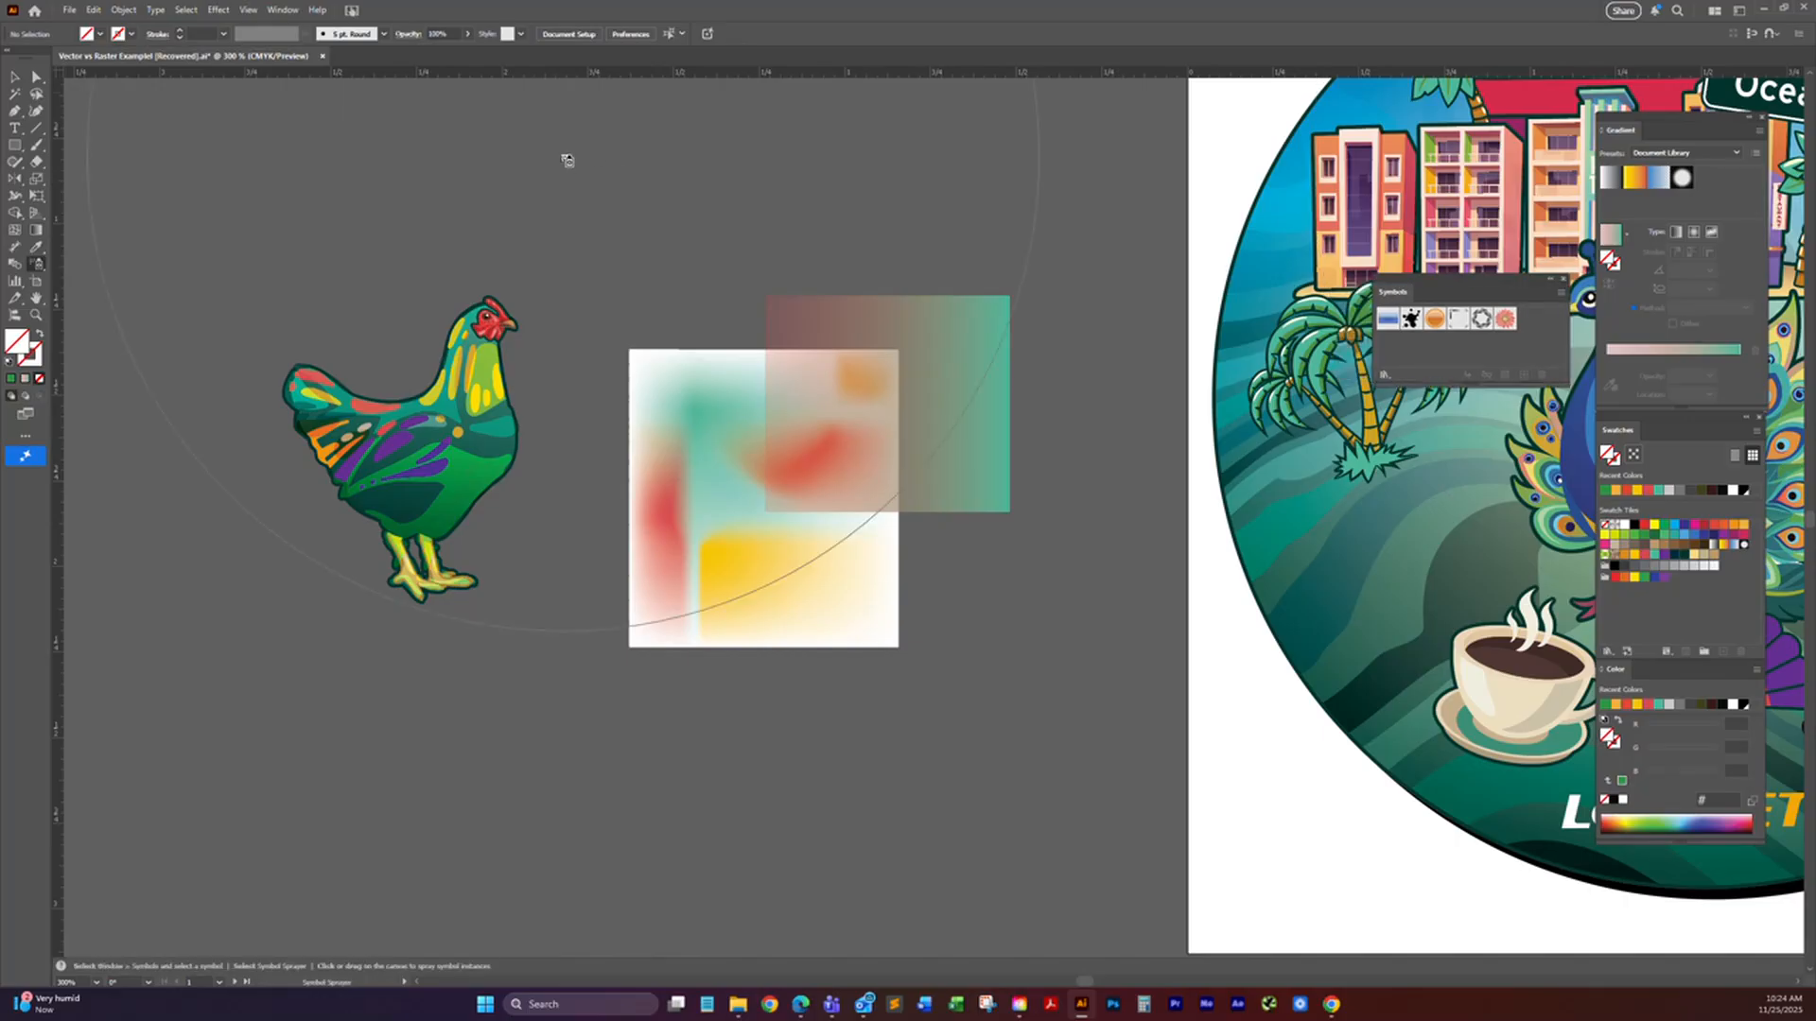
Step: Choose the black ink splatter symbol and spray it over the mesh rectangle
right_click(640, 318)
click(570, 283)
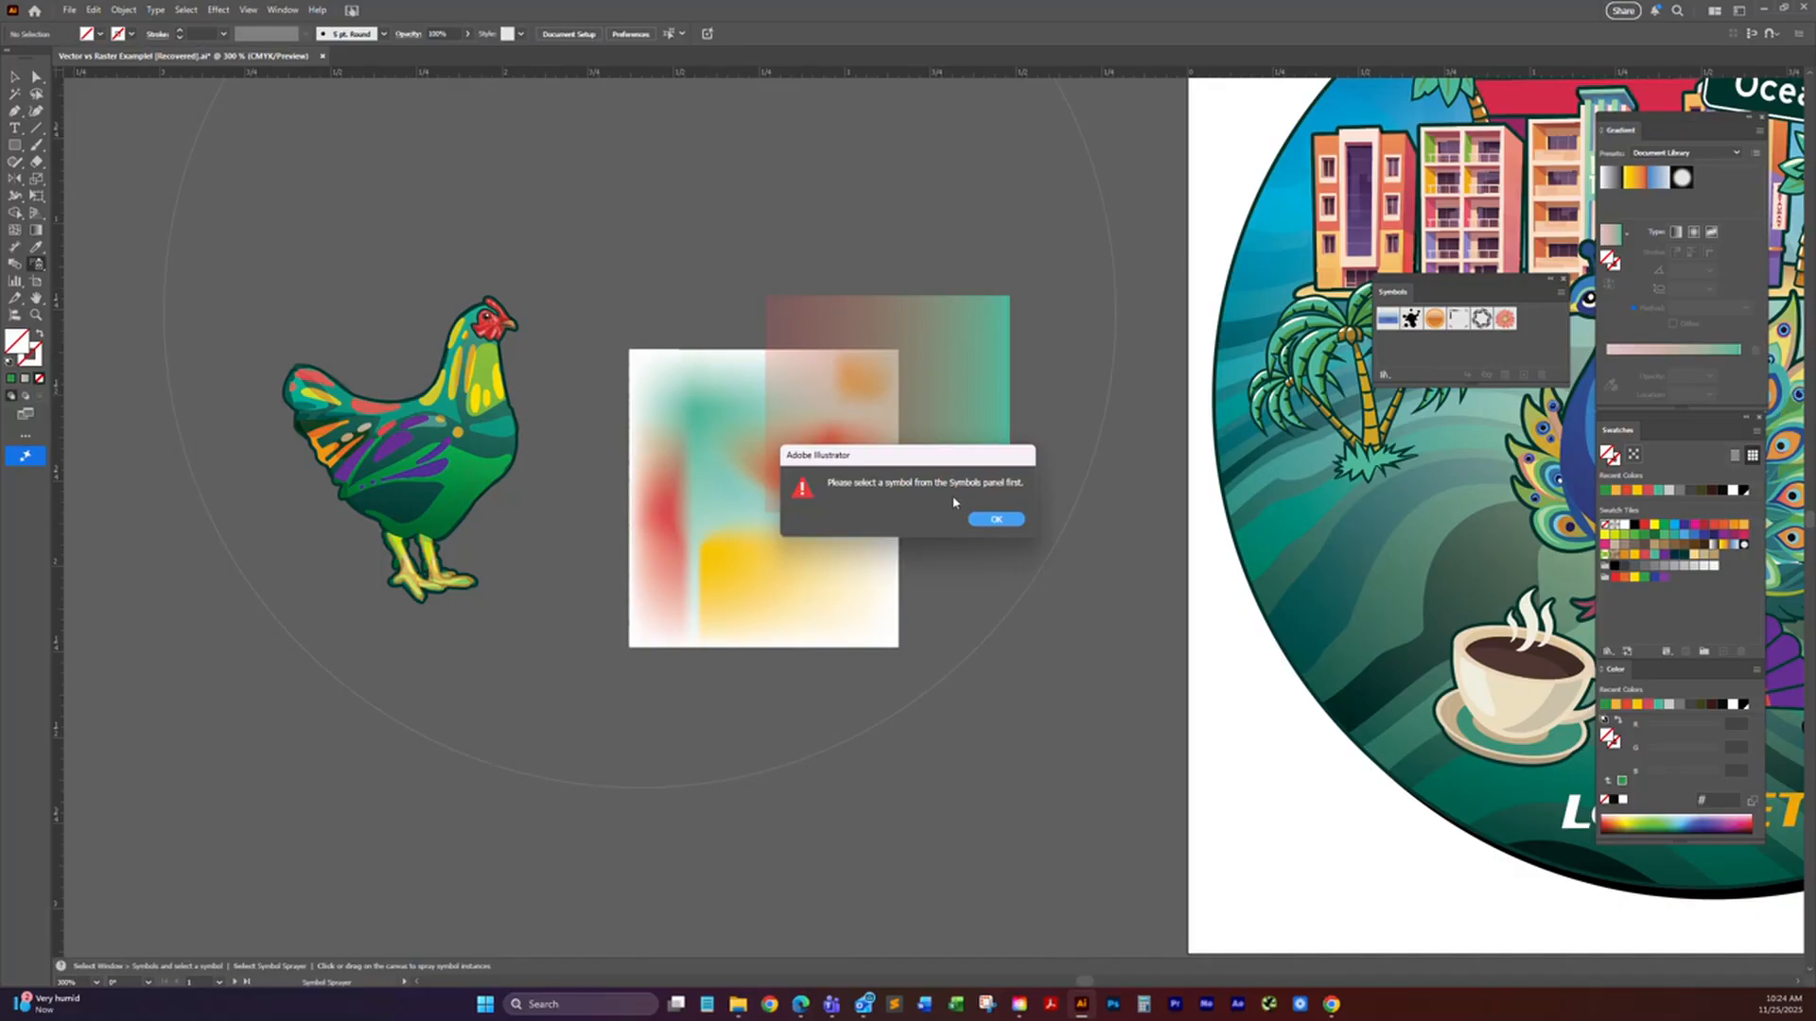
click(995, 519)
click(1410, 319)
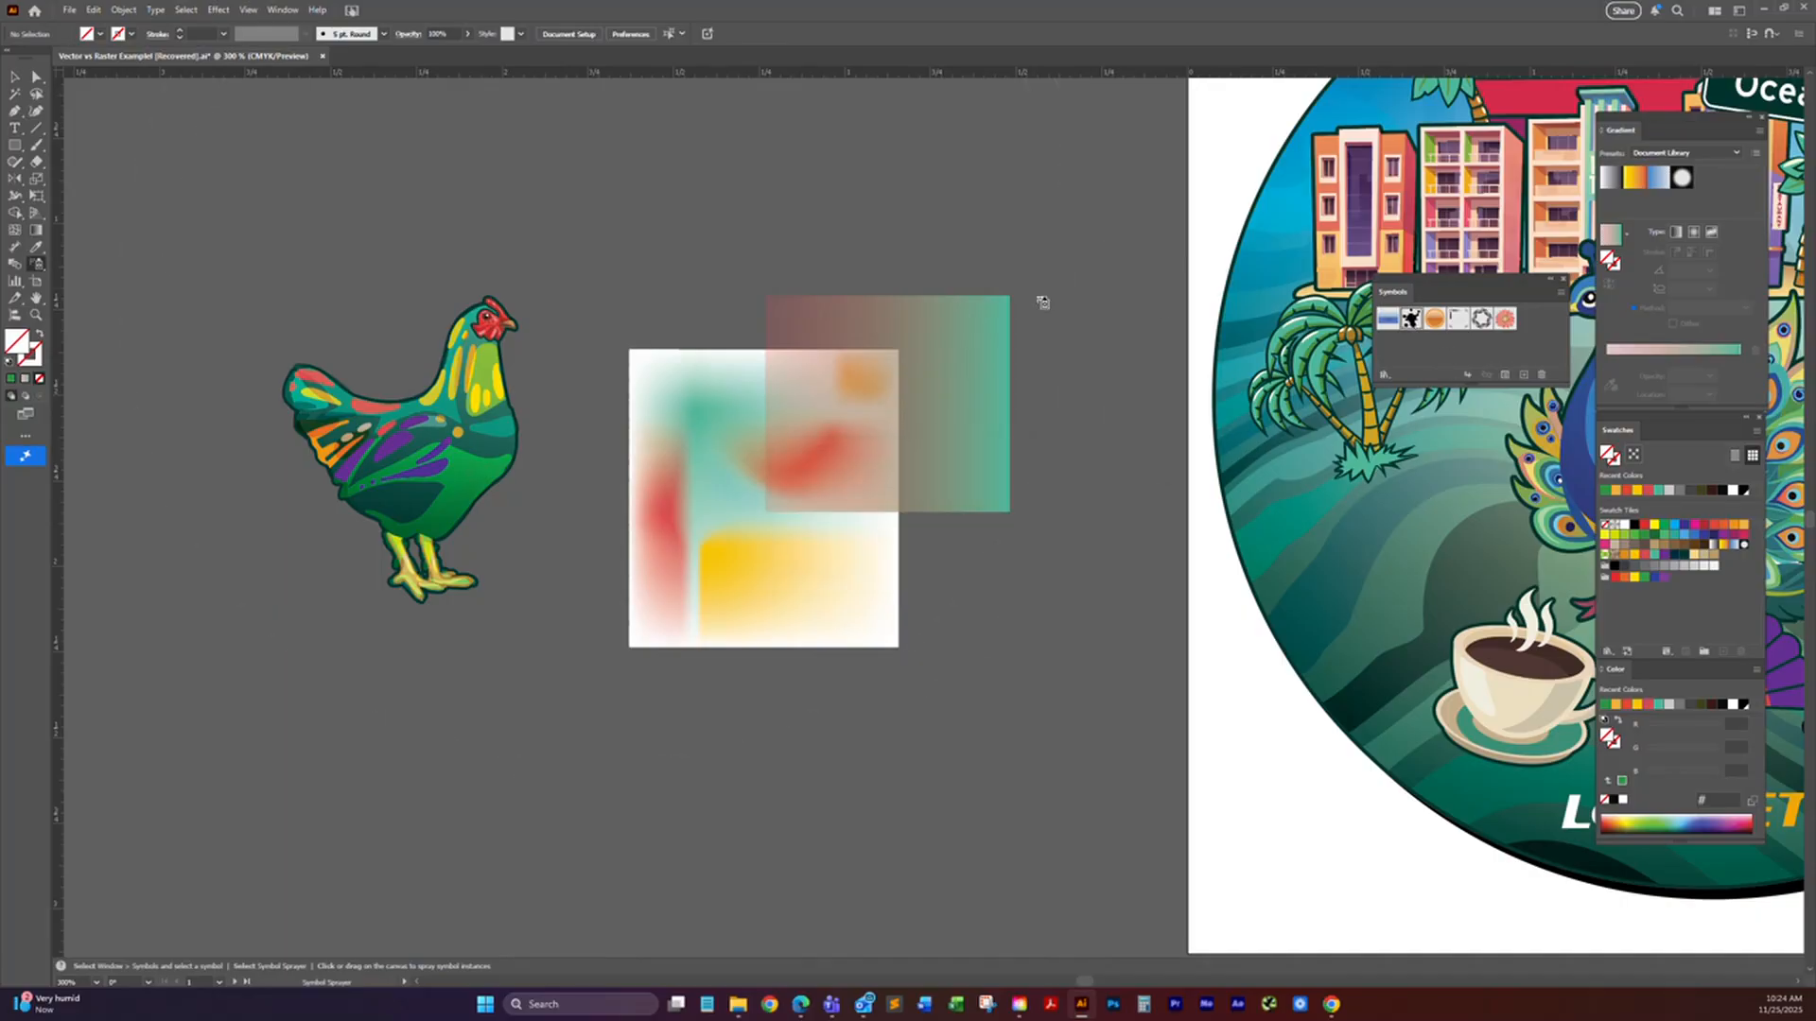
mouse_move(729, 267)
mouse_down()
mouse_move(636, 358)
mouse_move(695, 492)
mouse_move(714, 386)
mouse_up()
scroll(730, 386, down, 5)
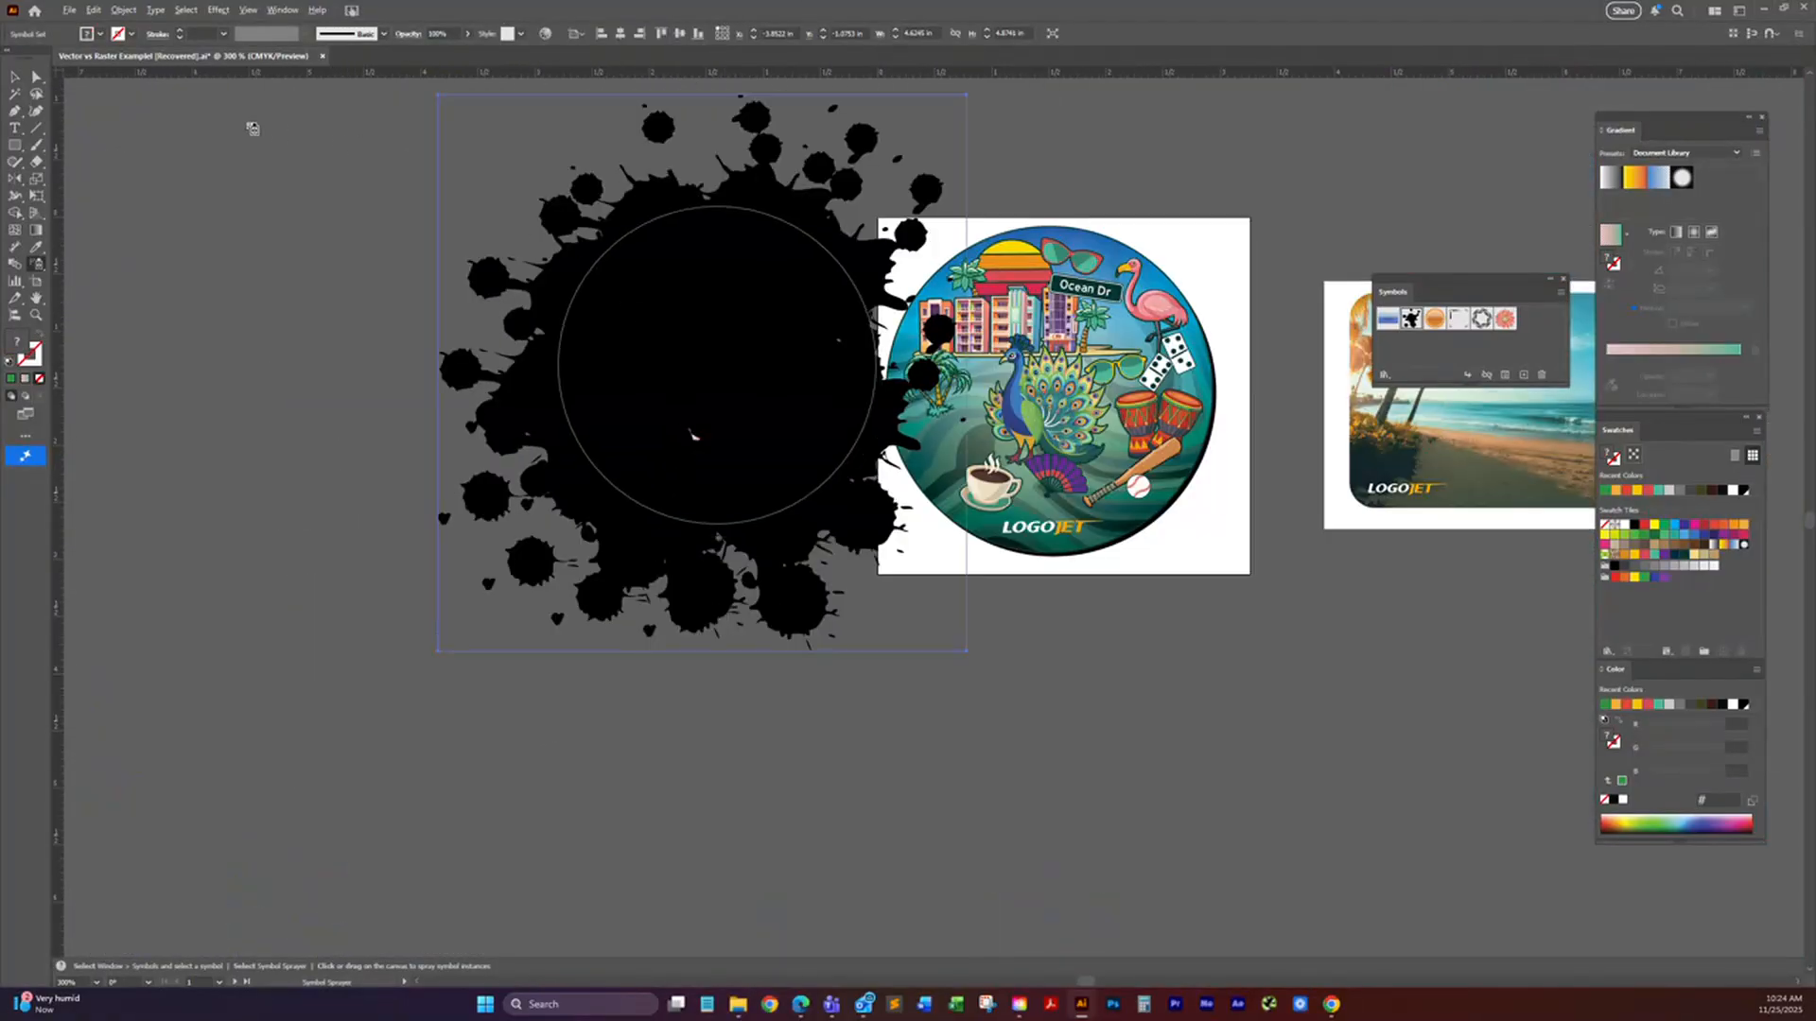
Step: Delete the sprayed ink splatter symbols and close the symbol collection
click(16, 76)
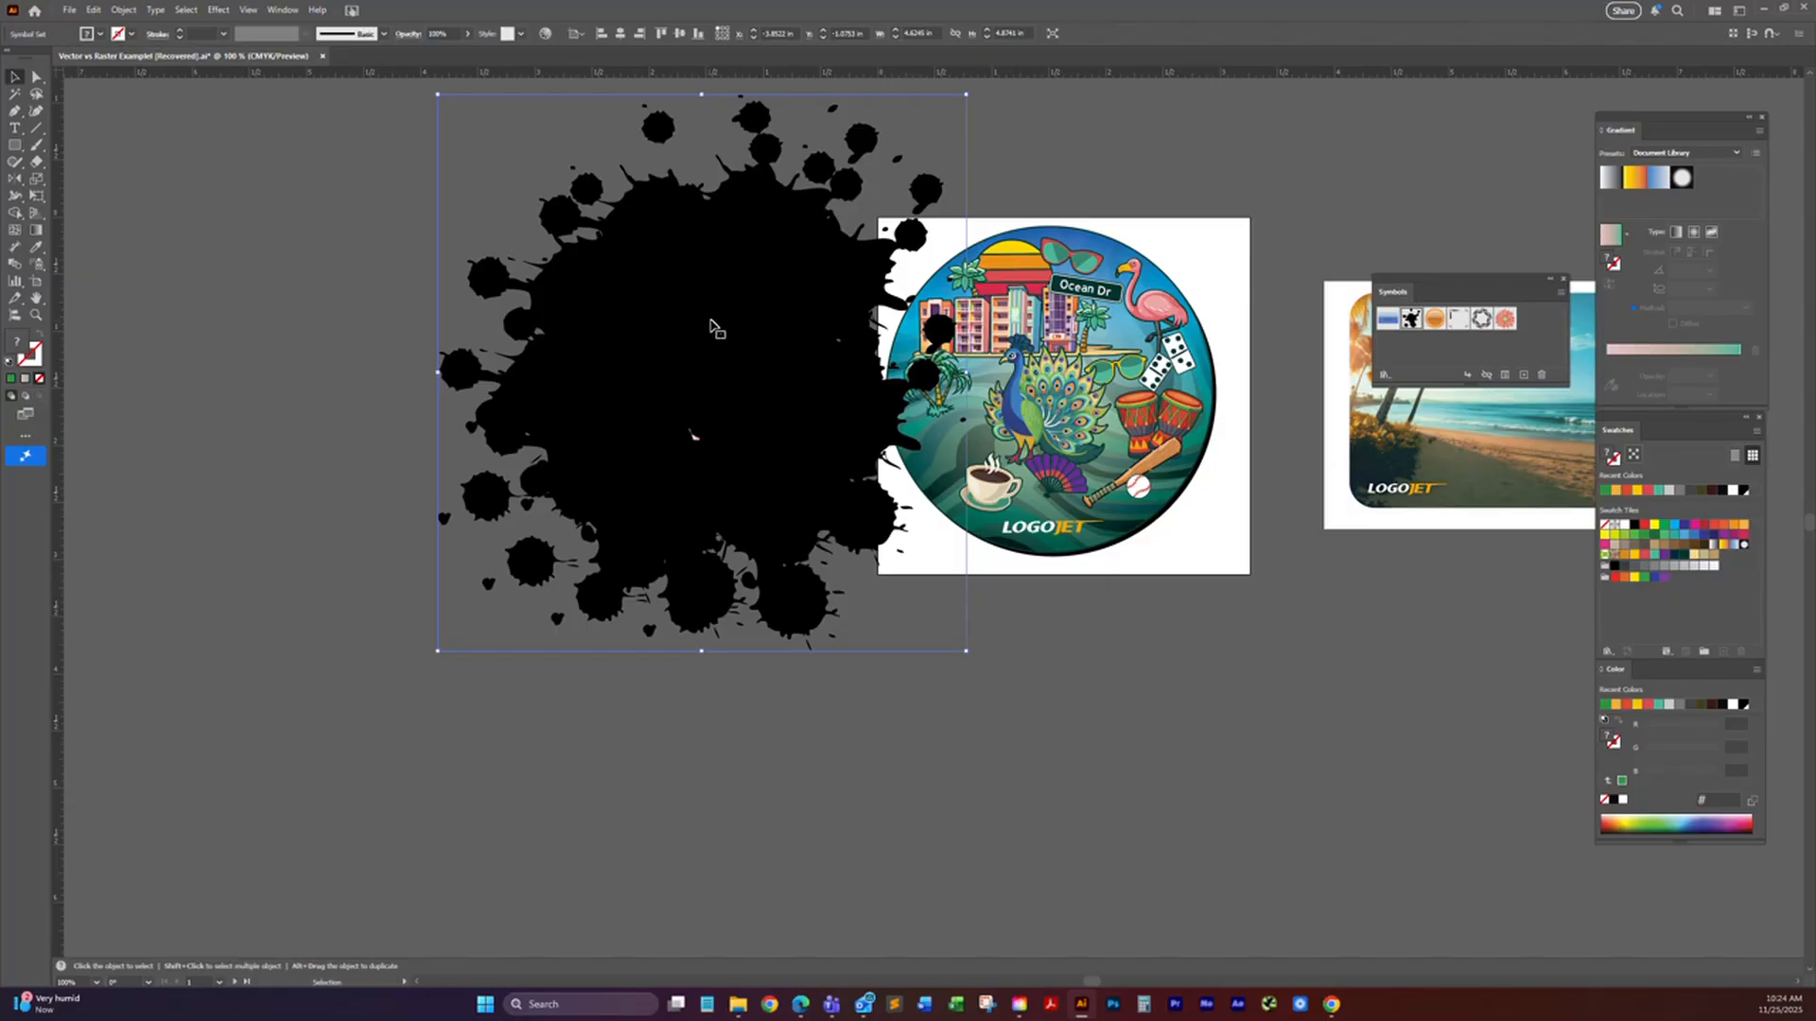
key(Delete)
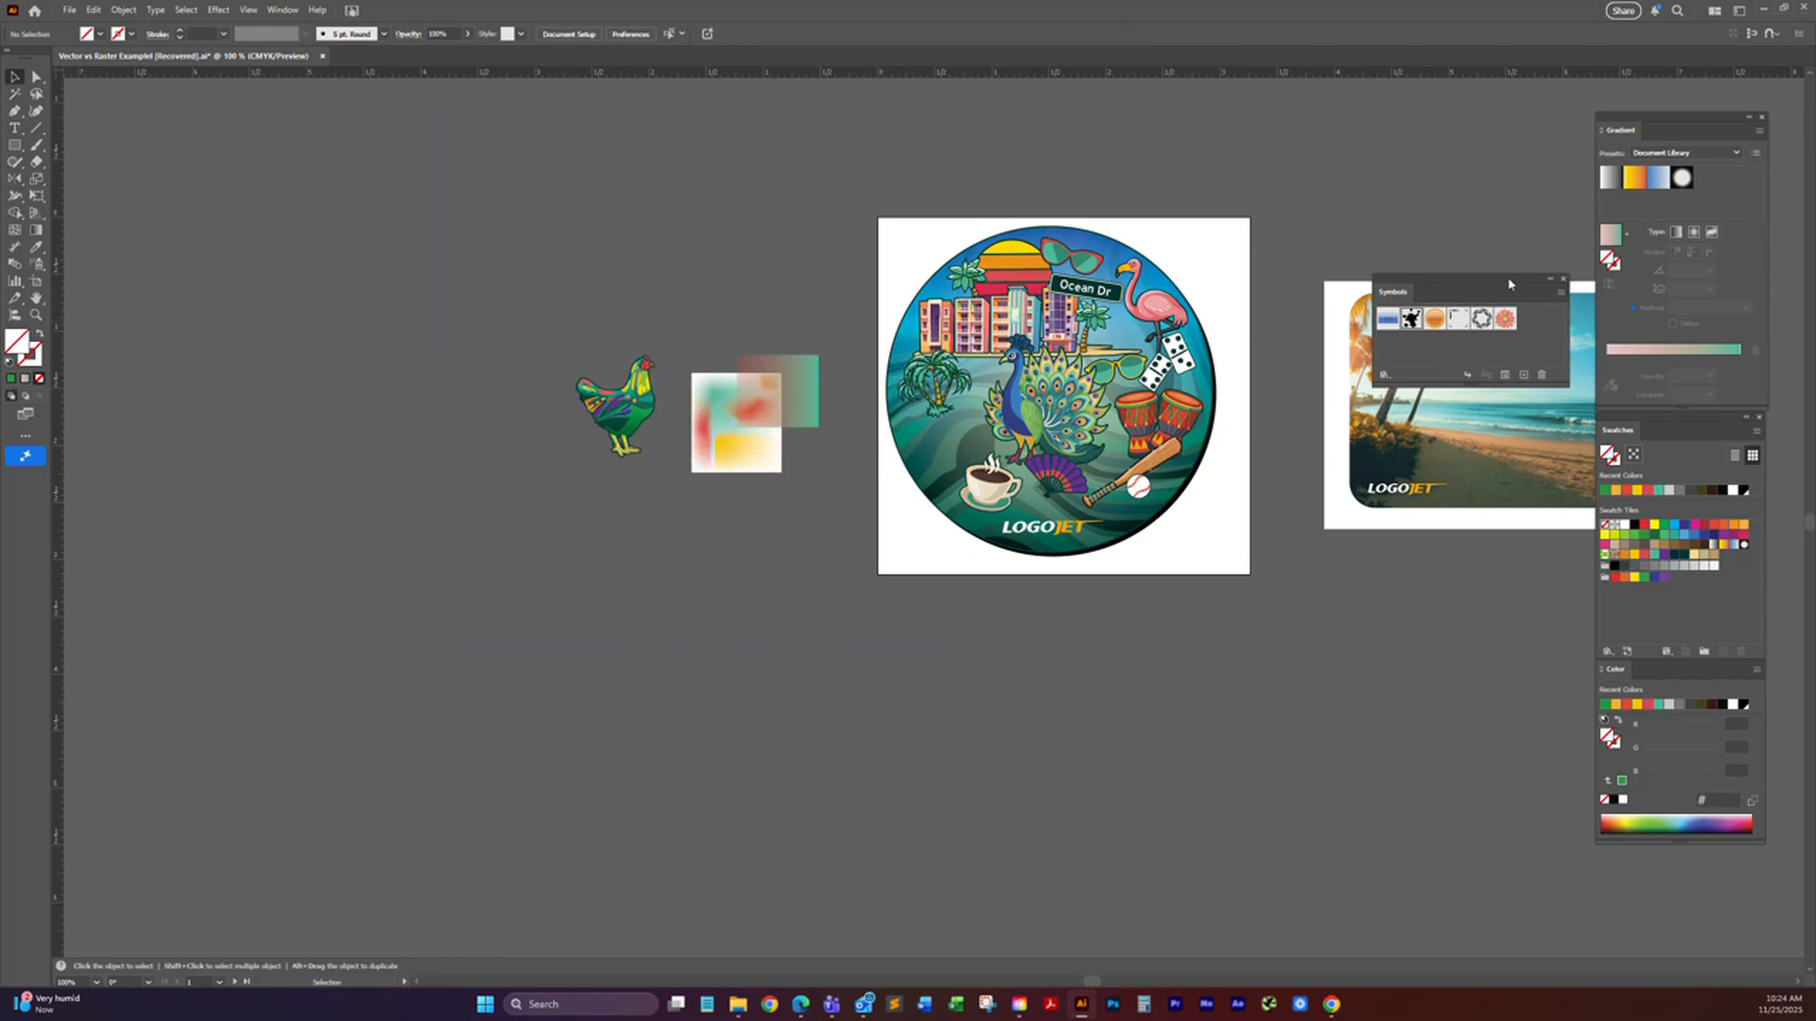
click(1563, 279)
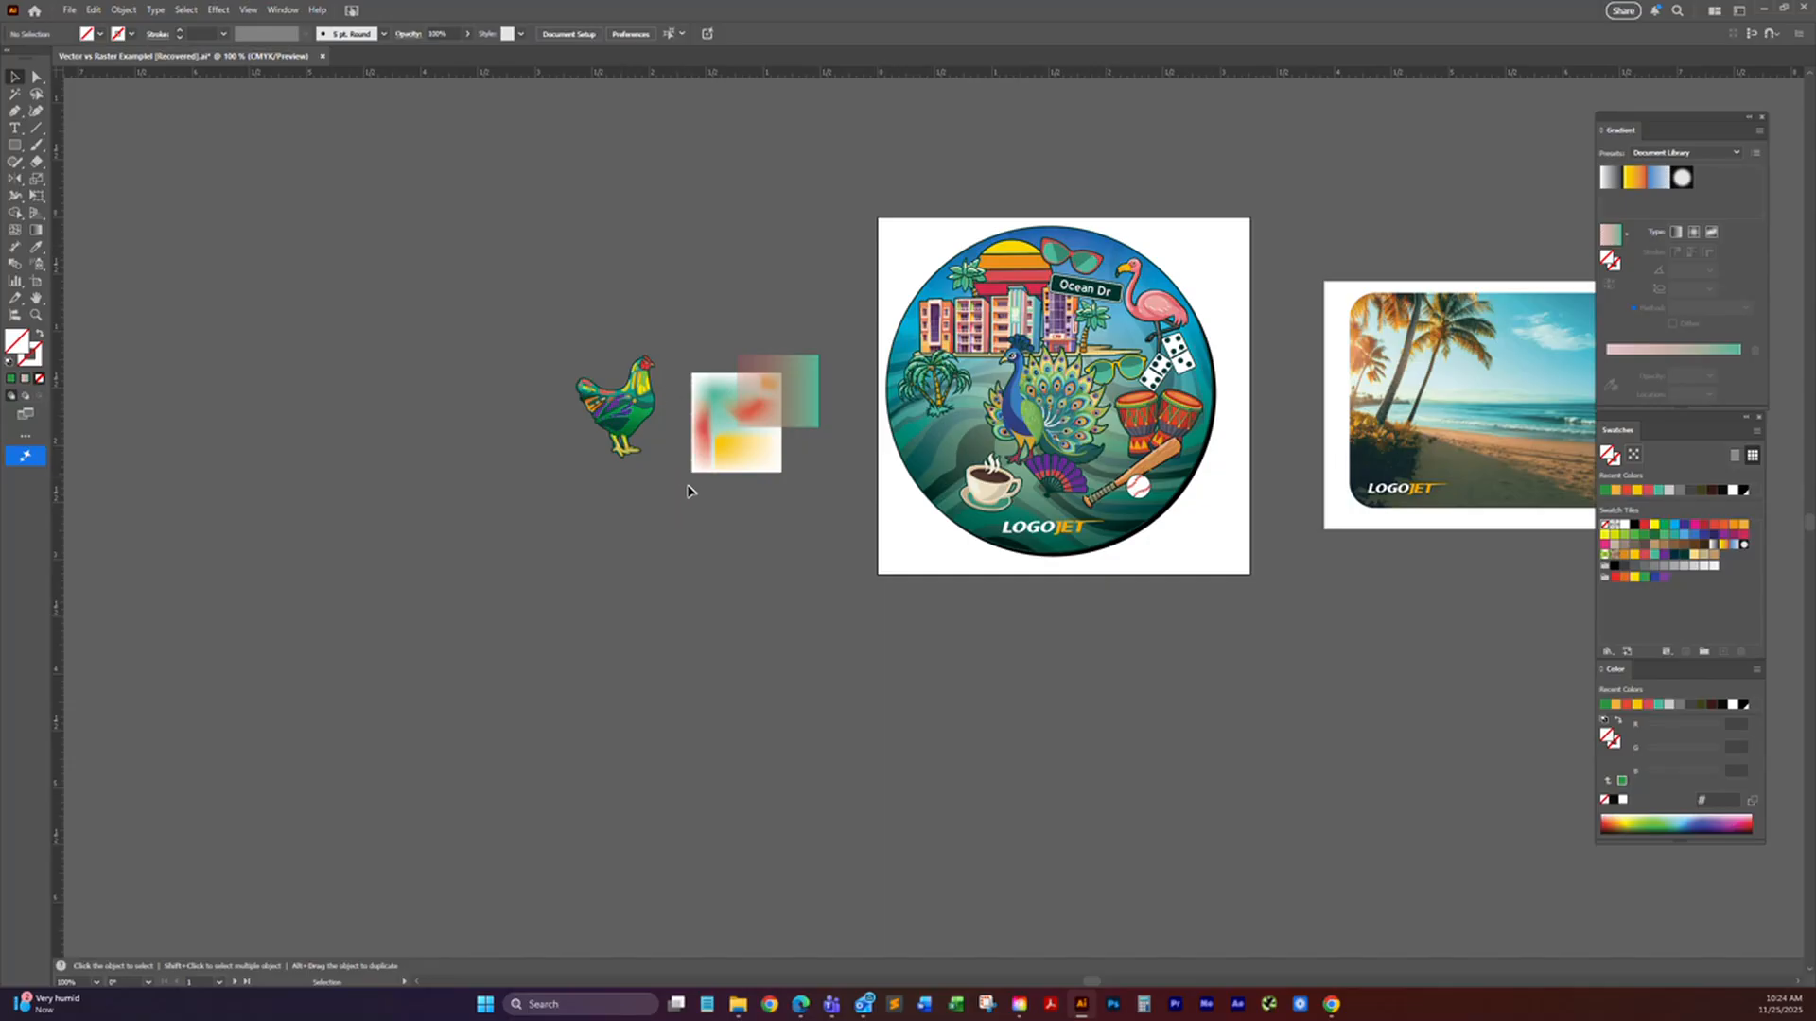
Step: Activate the Artboard tool and place a vertical guide just inside the edge of Artboard 1
click(37, 283)
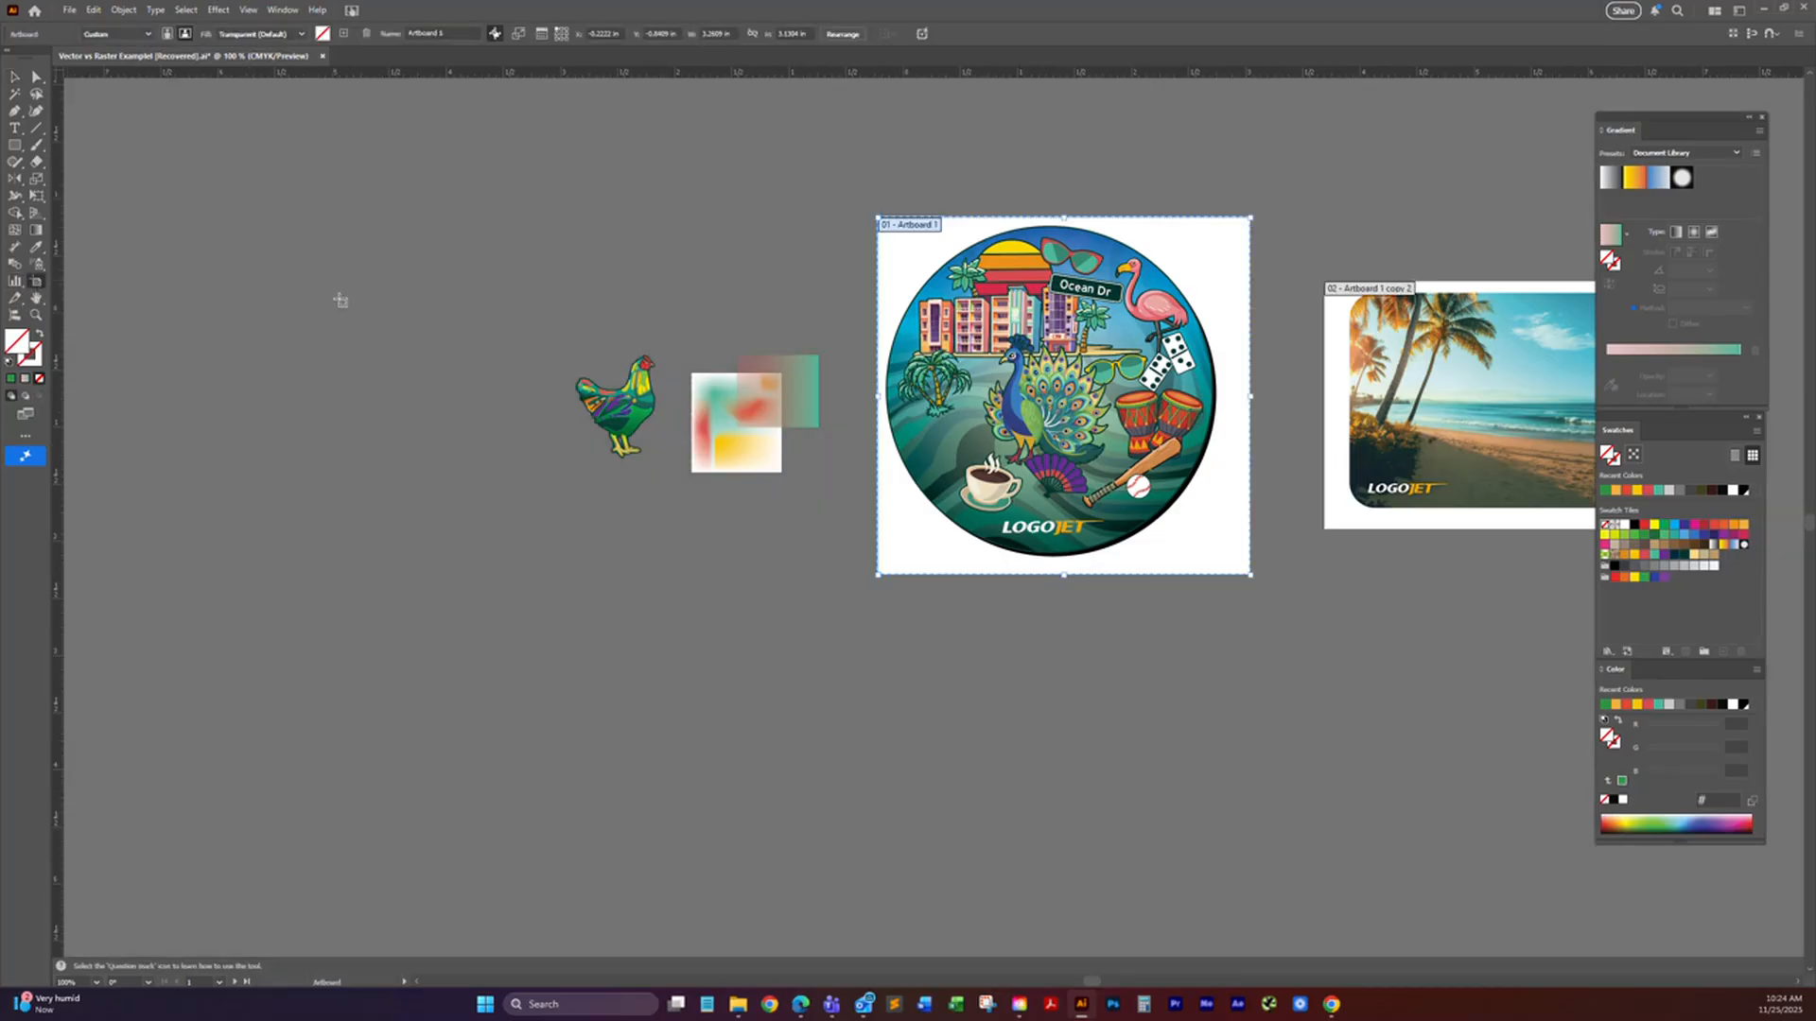
drag(620, 312, 356, 336)
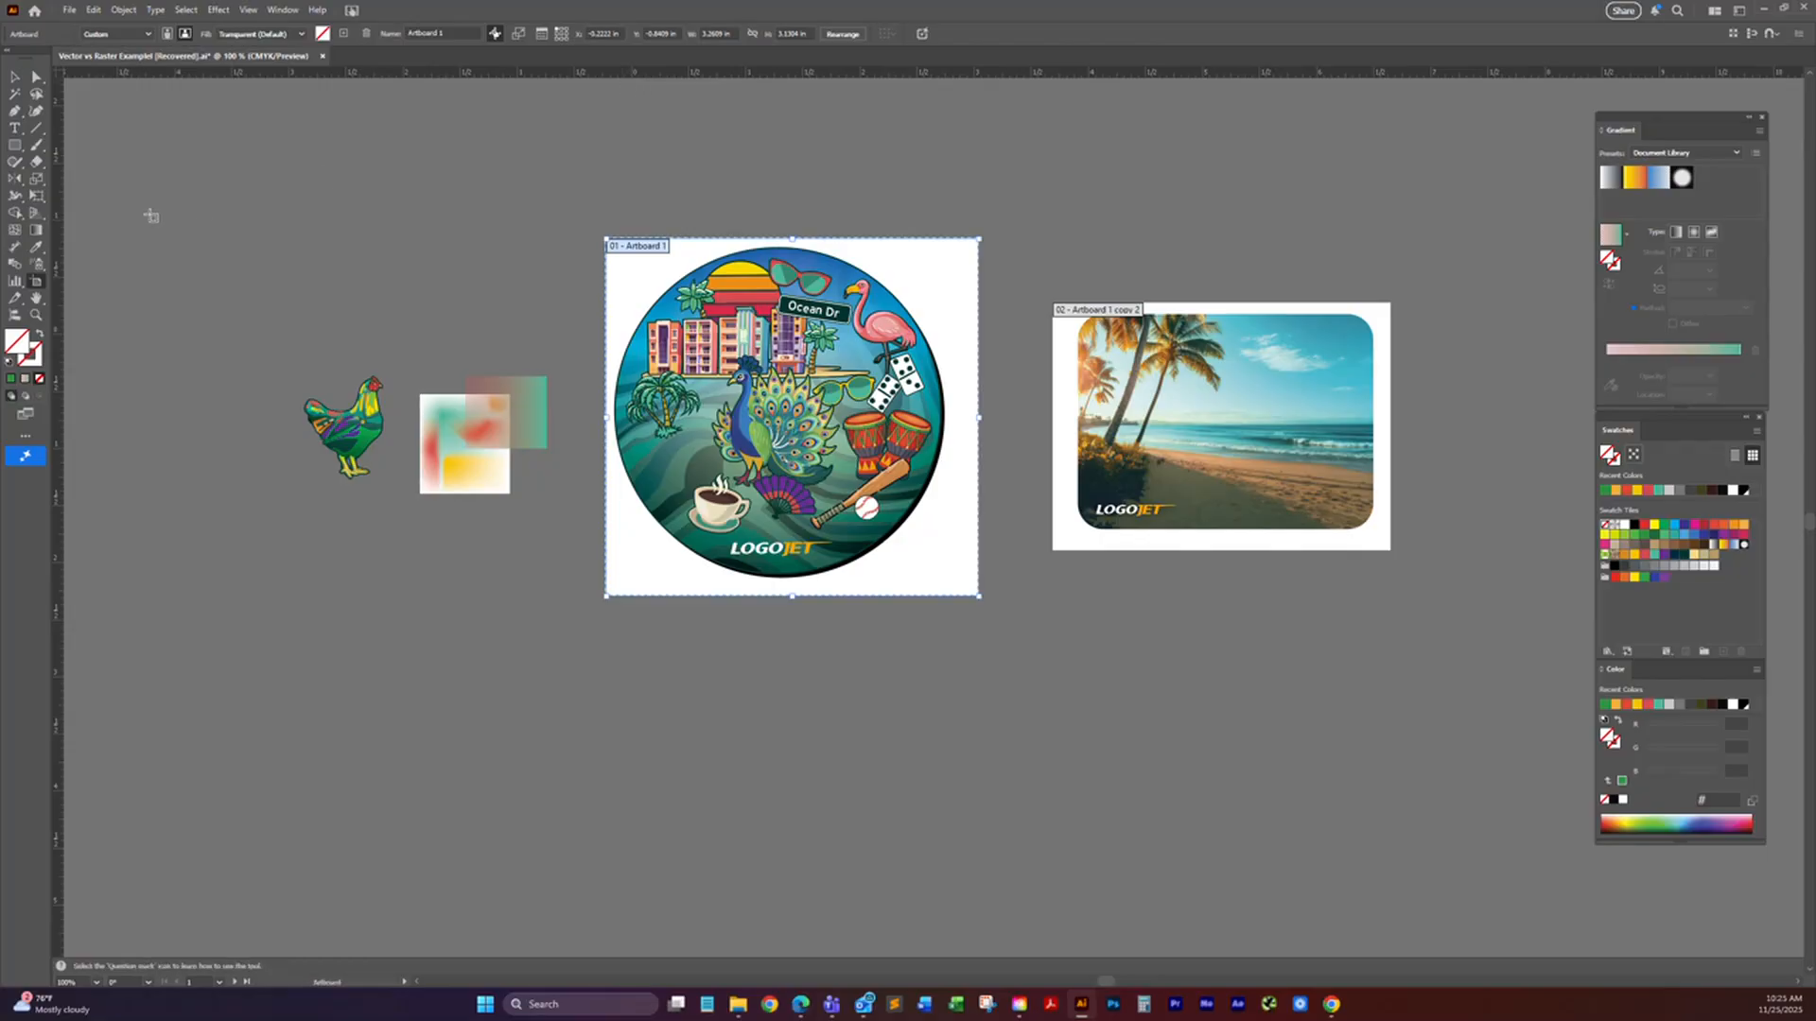
drag(328, 205, 631, 165)
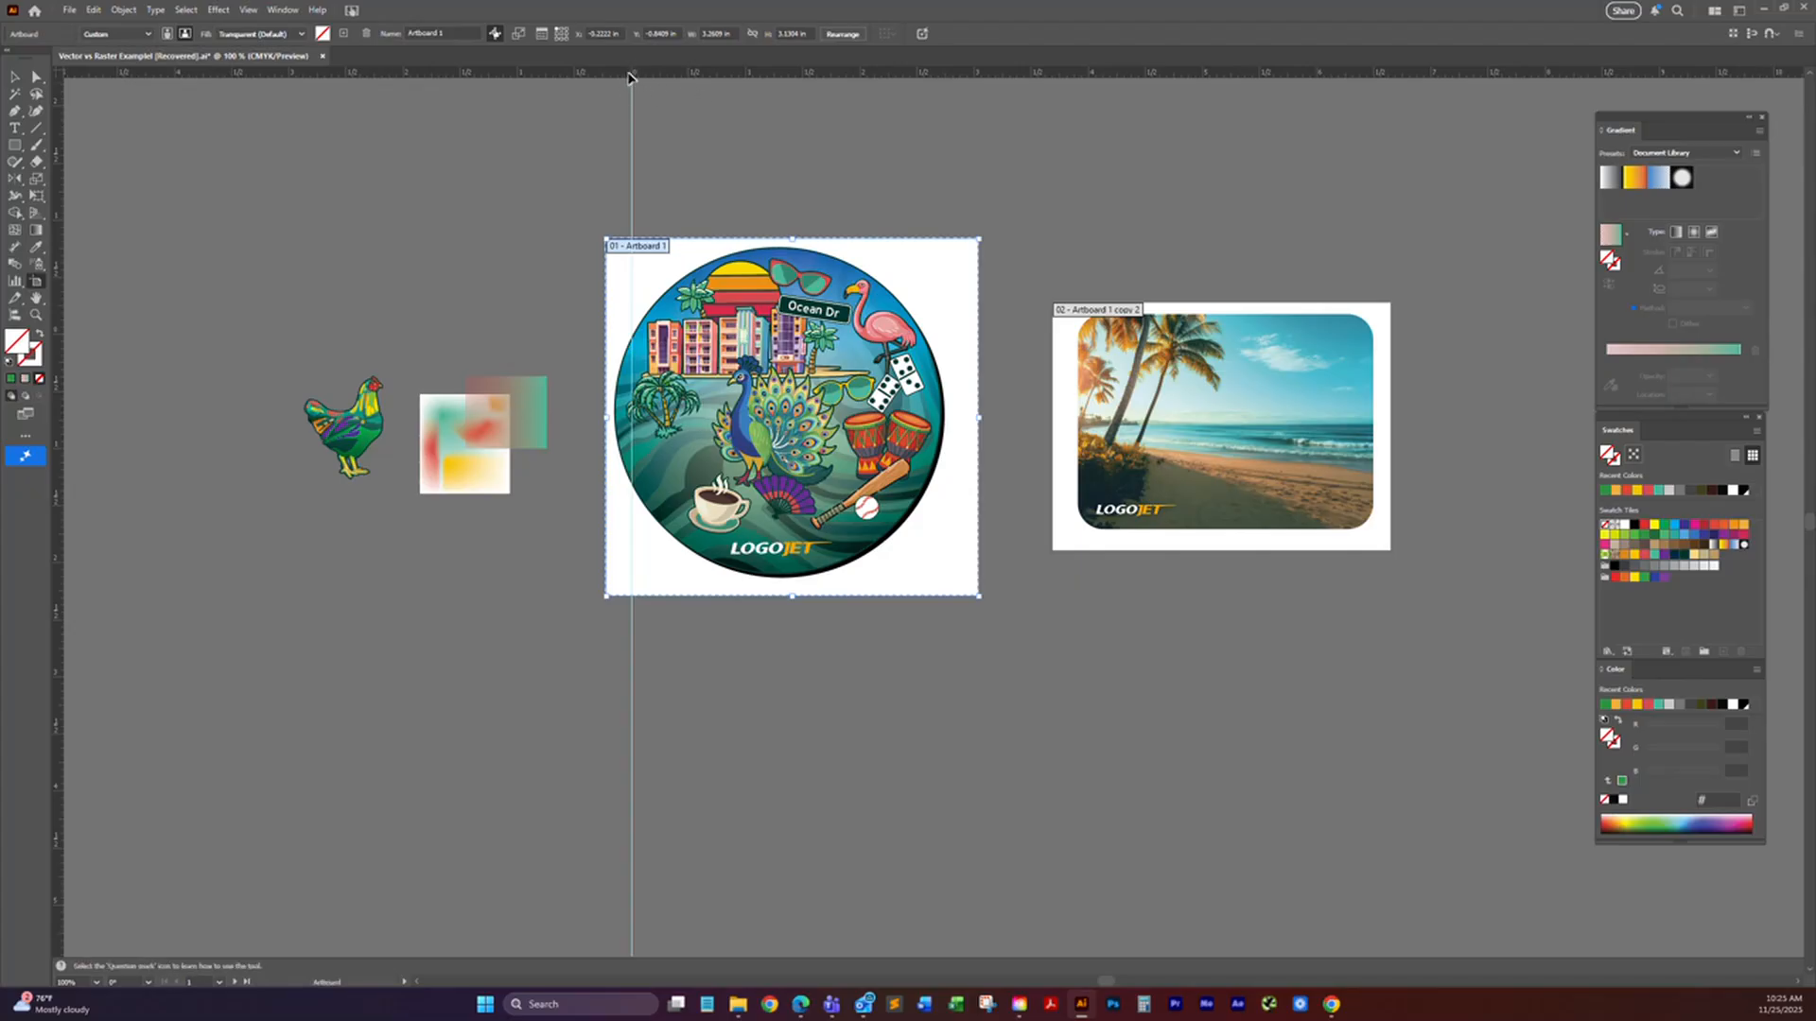
Step: Disable moving artwork with the artboard, try shifting Artboard 1 alone, and undo the move
click(493, 35)
drag(641, 281, 695, 308)
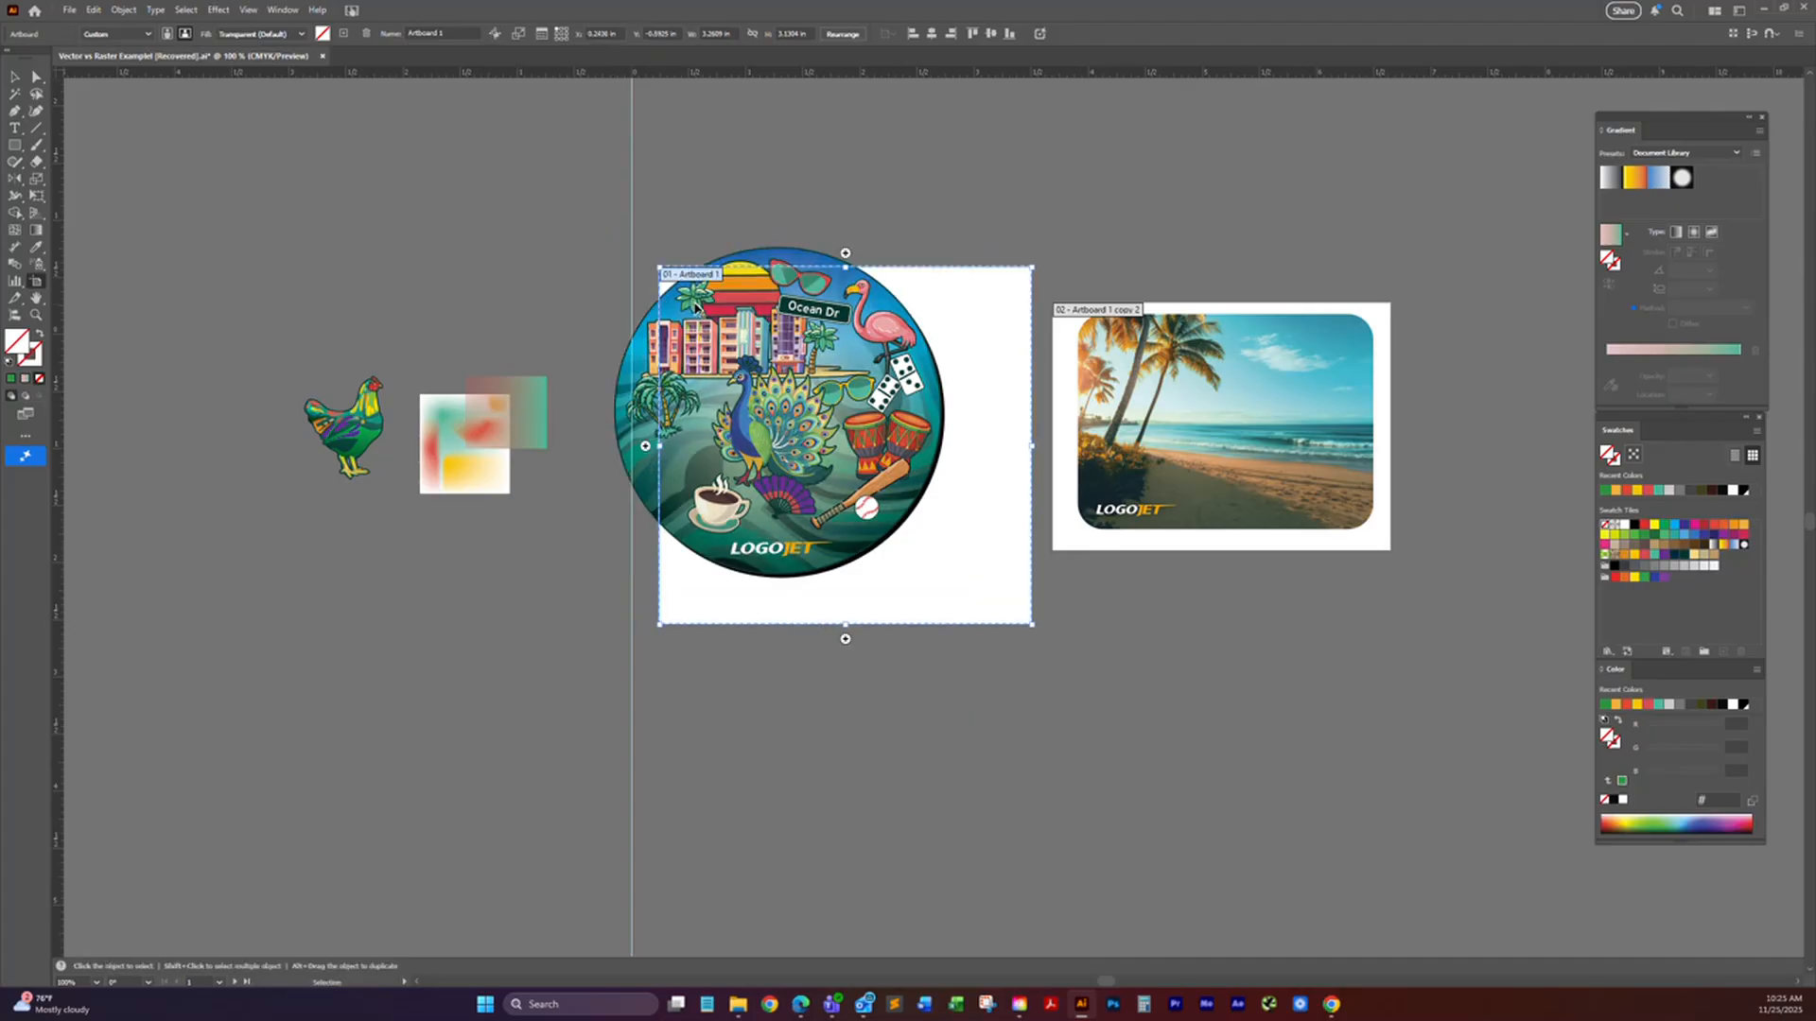
key(ctrl+z)
Step: Re-enable moving artwork with the artboard, try shifting Artboard 1 together with its circular artwork, and undo the move
click(494, 35)
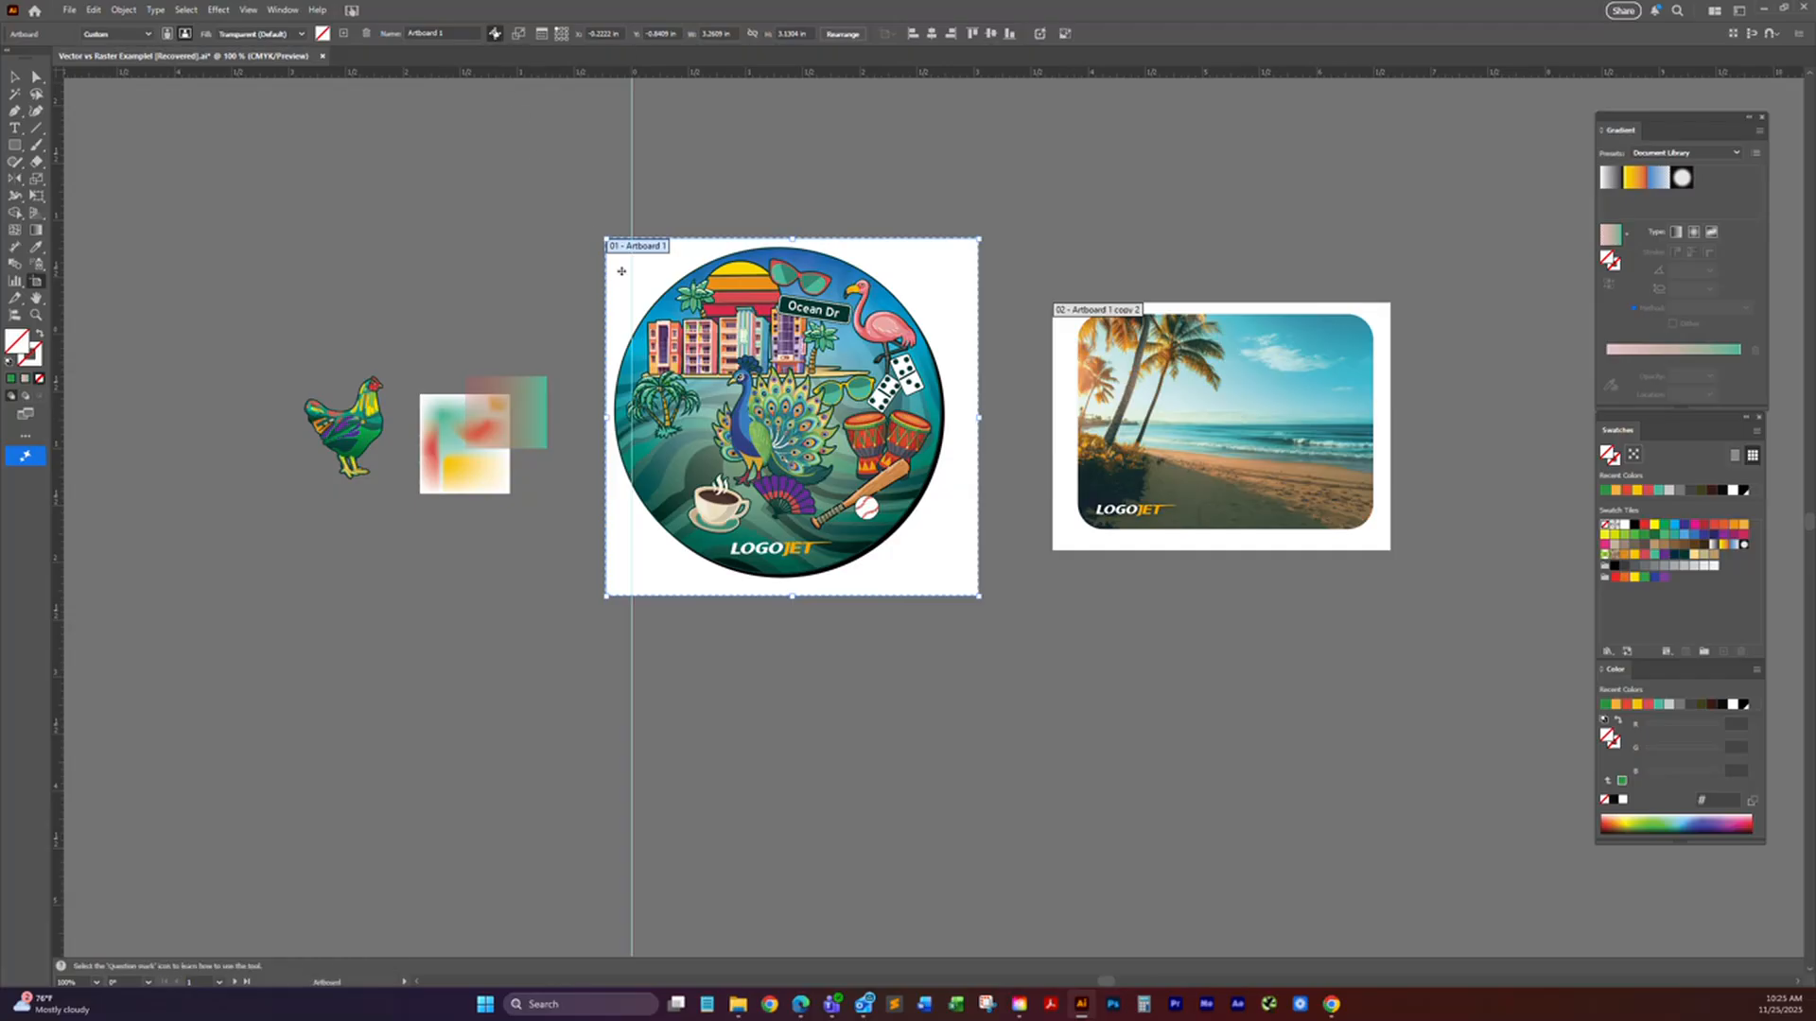
mouse_move(634, 266)
mouse_down()
mouse_move(661, 266)
mouse_move(652, 252)
mouse_up()
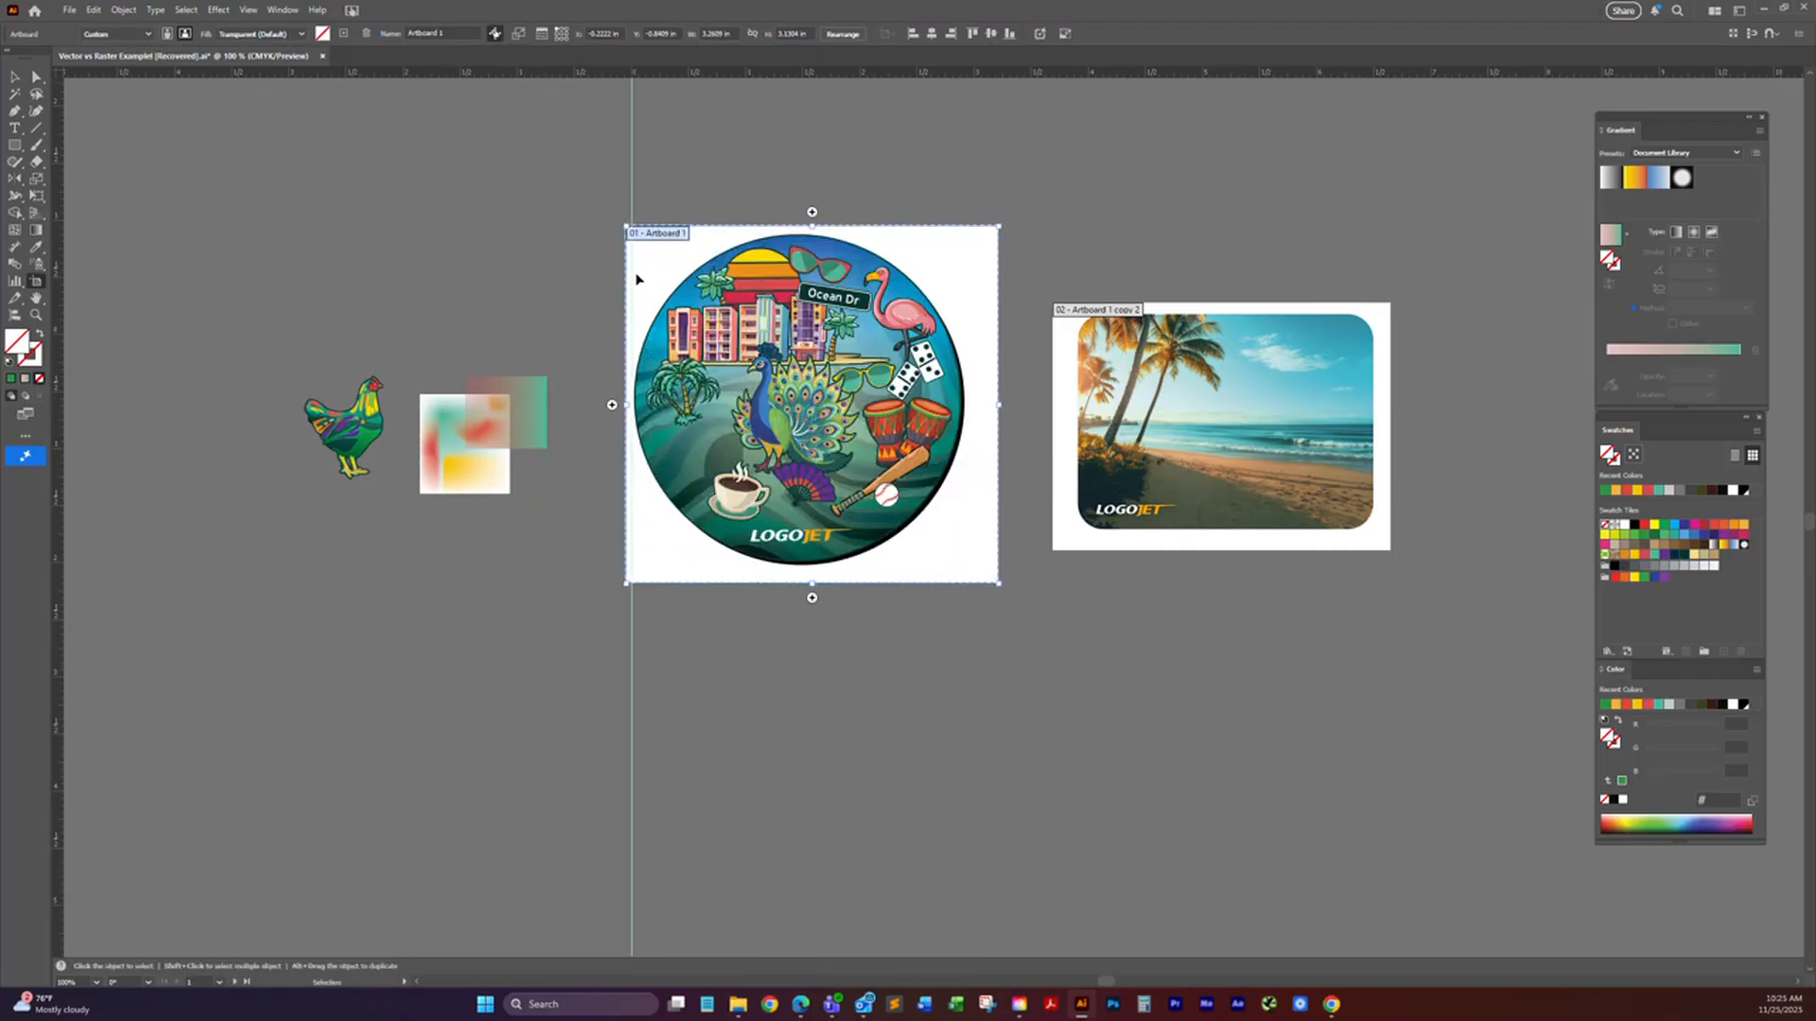
key(ctrl+z)
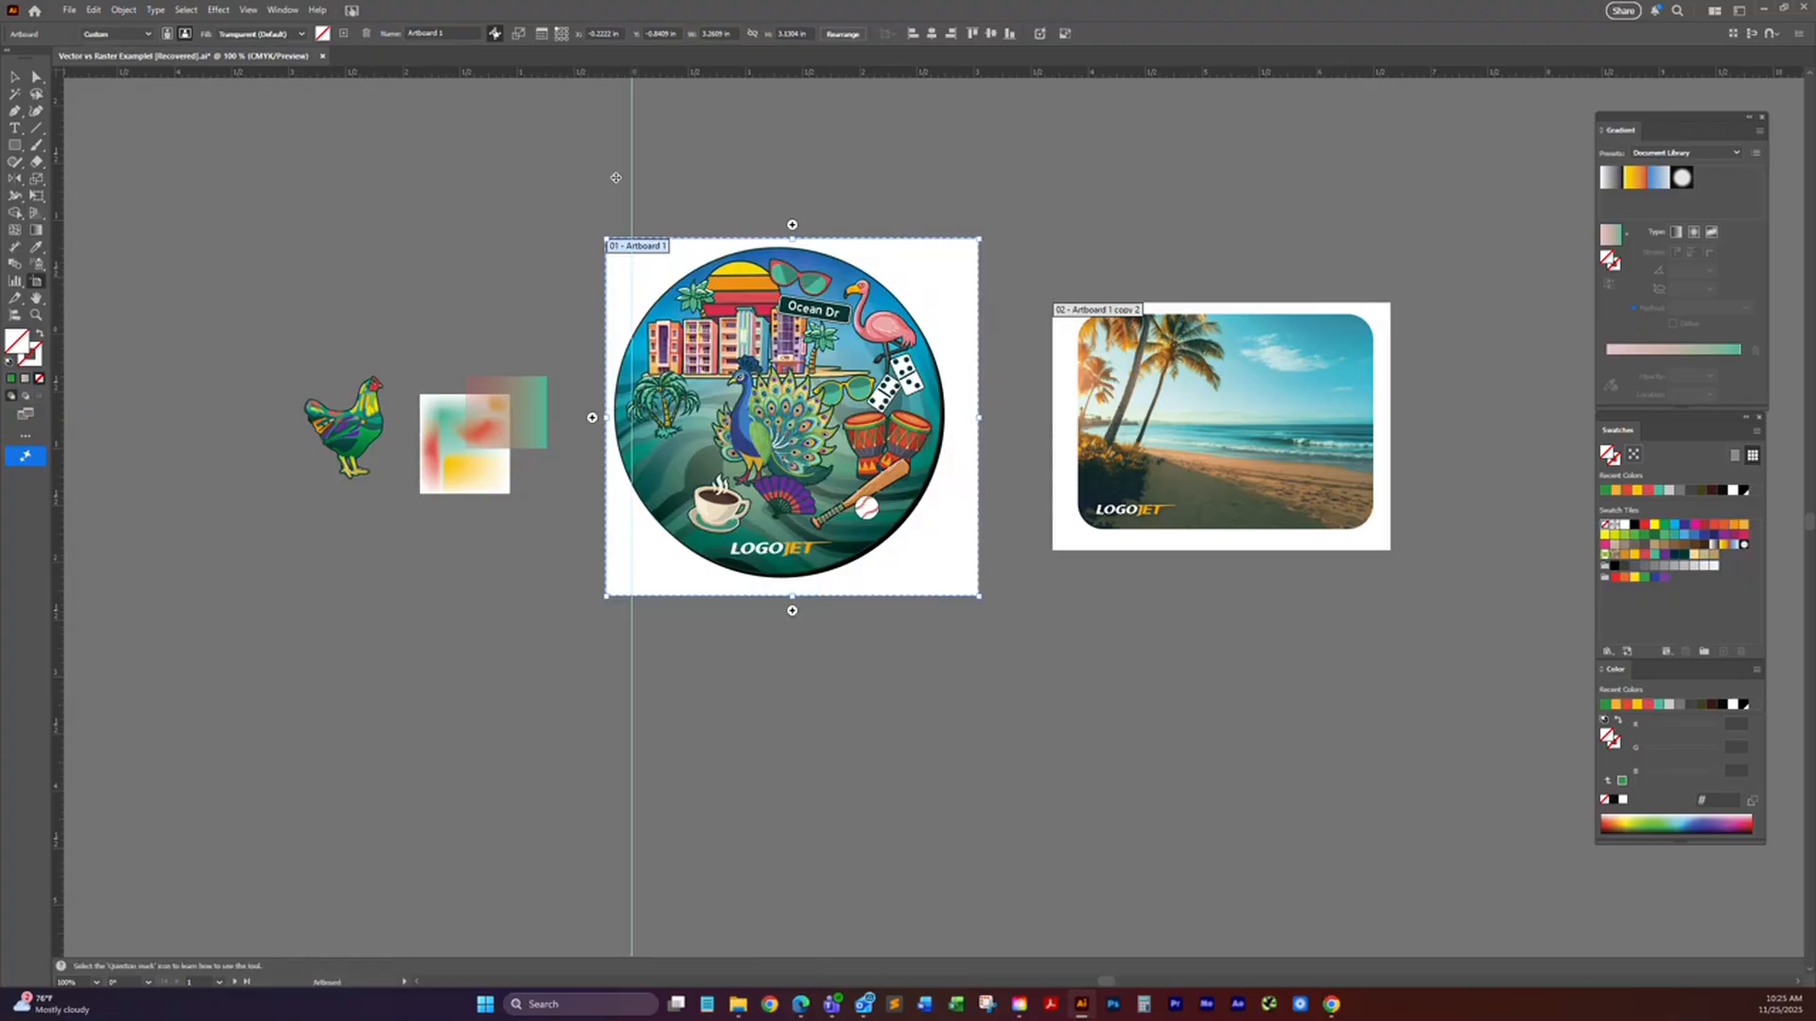
click(495, 35)
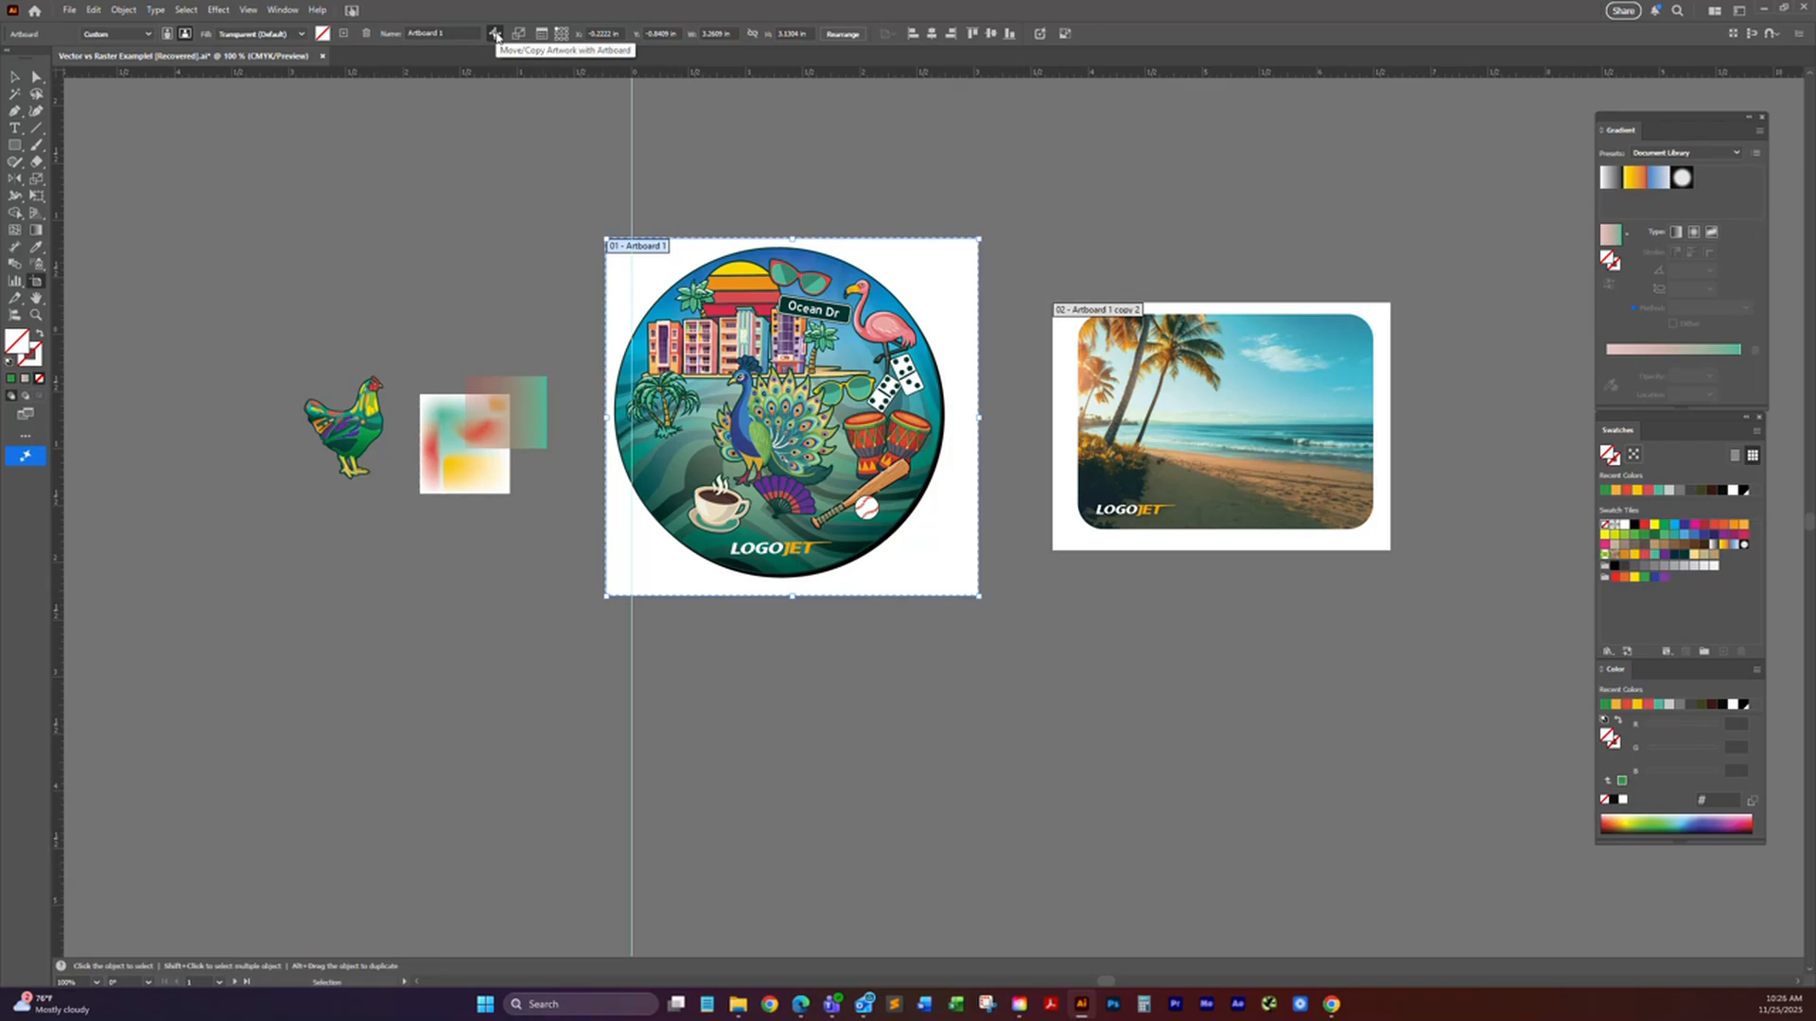
Step: Set both the X and Y position of Artboard 1 to 0 in
click(605, 33)
text(0)
key(Tab)
text(0)
key(Return)
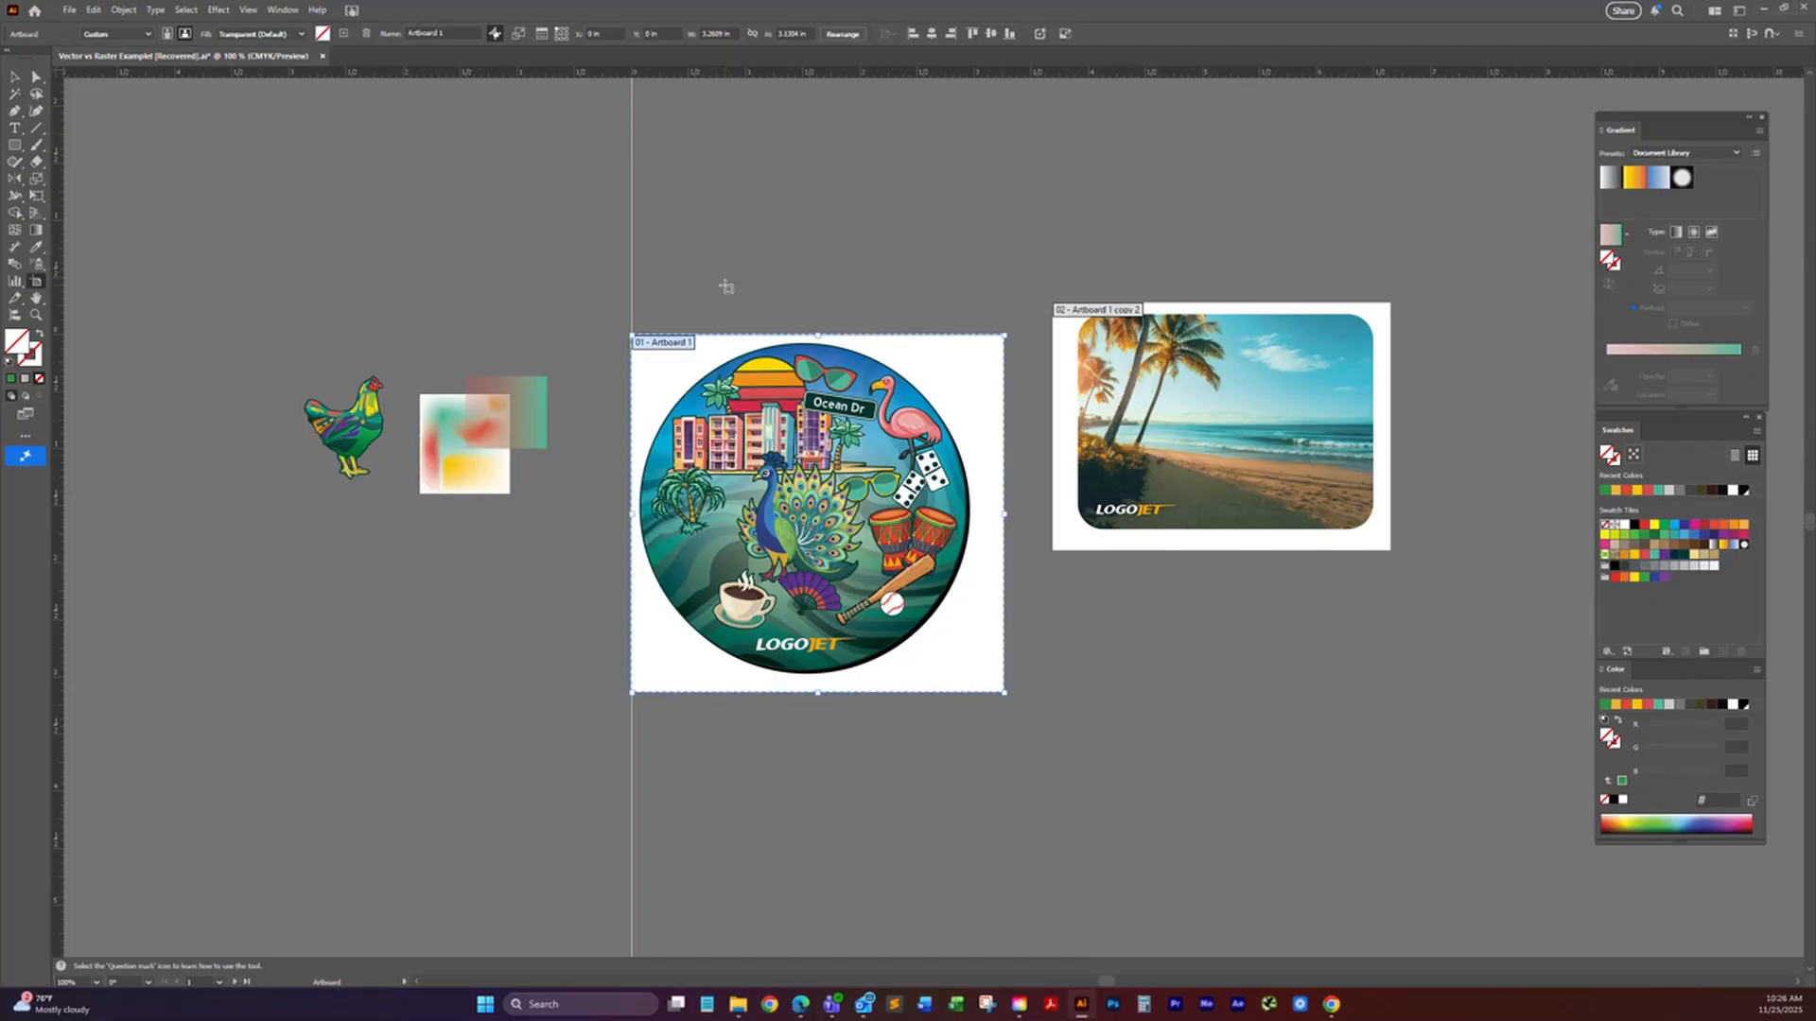
Step: Resize Artboard 1 to 3 in wide and 3 in high
click(18, 80)
click(794, 34)
click(718, 34)
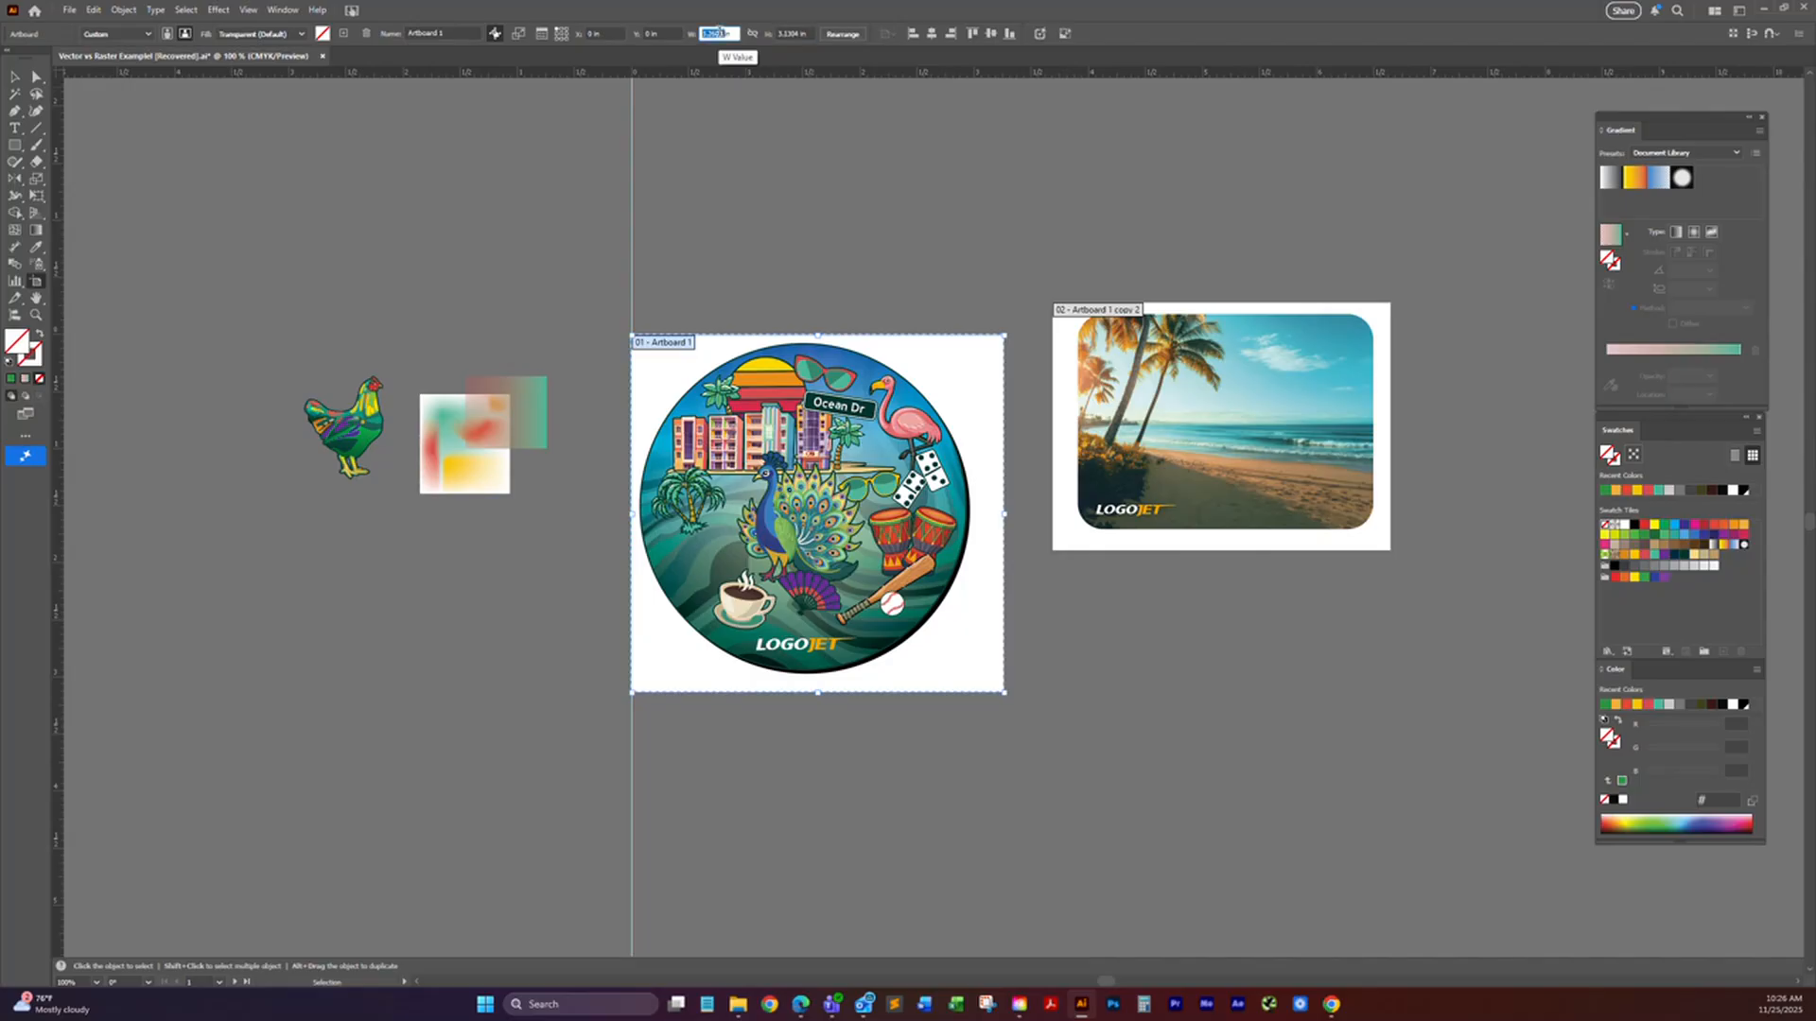
text(3)
key(Tab)
text(3)
key(Return)
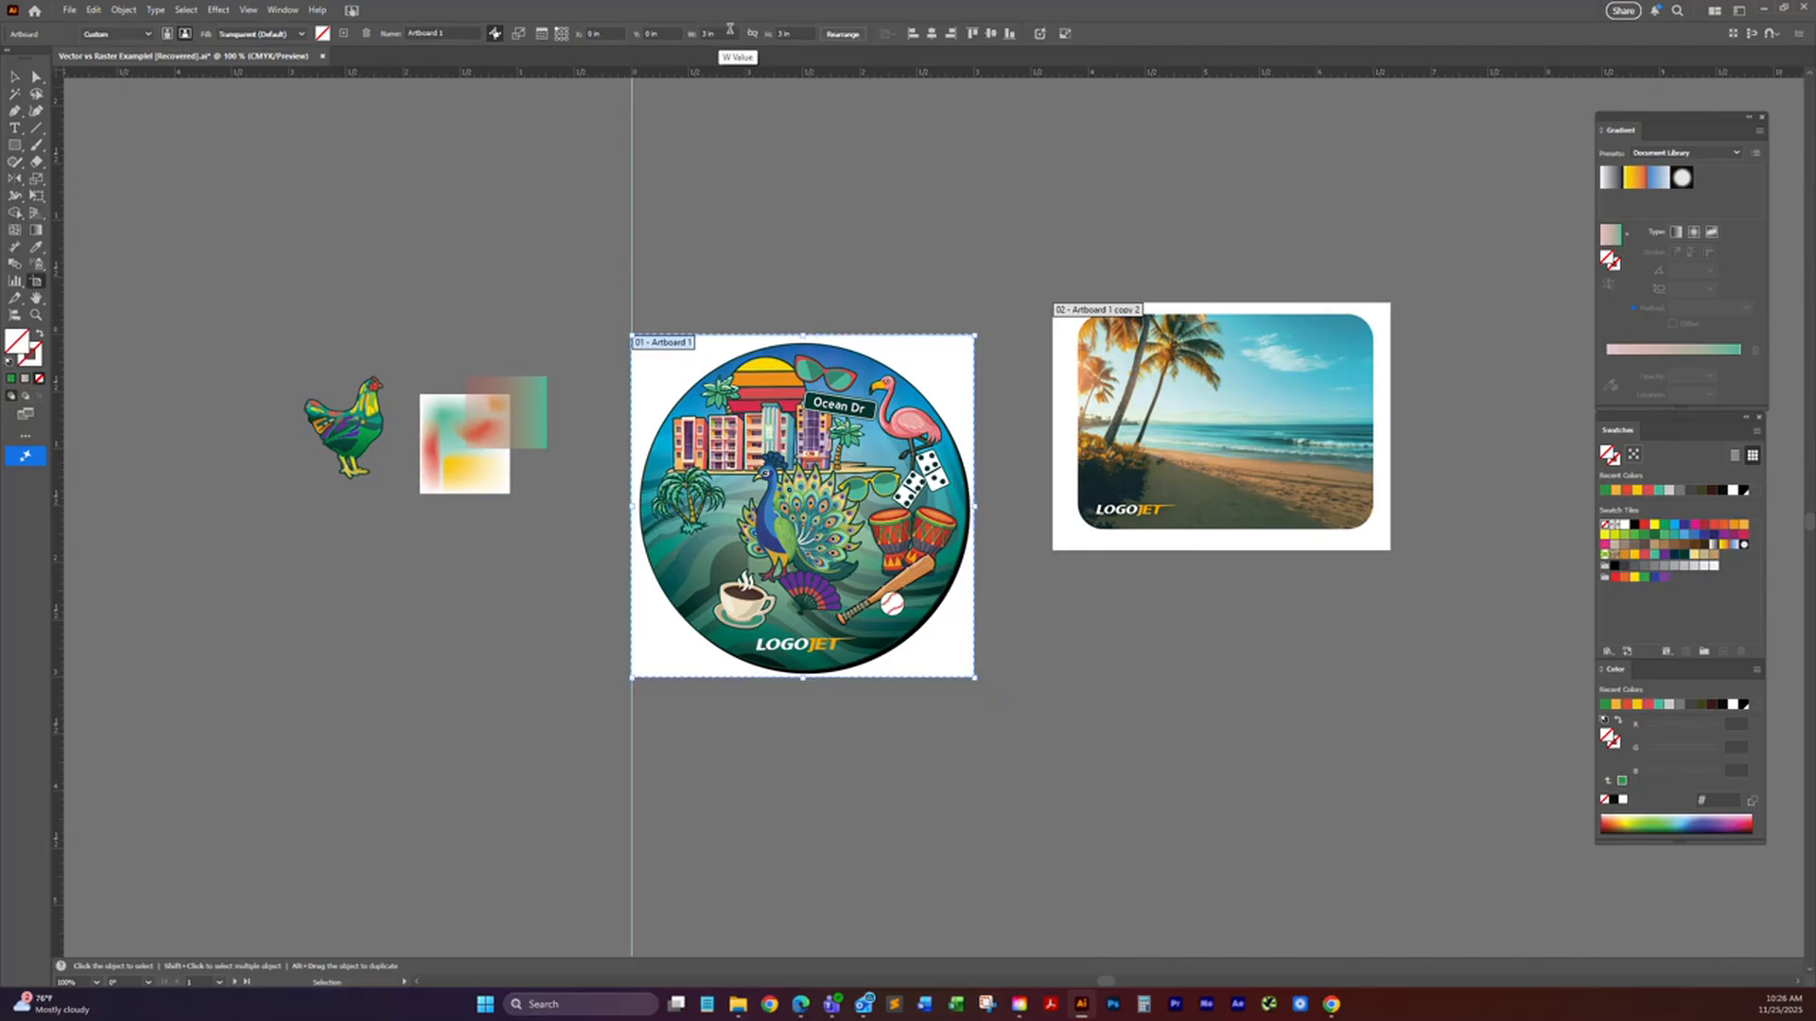
Step: Set the height of Artboard 1 to 5 in
click(777, 34)
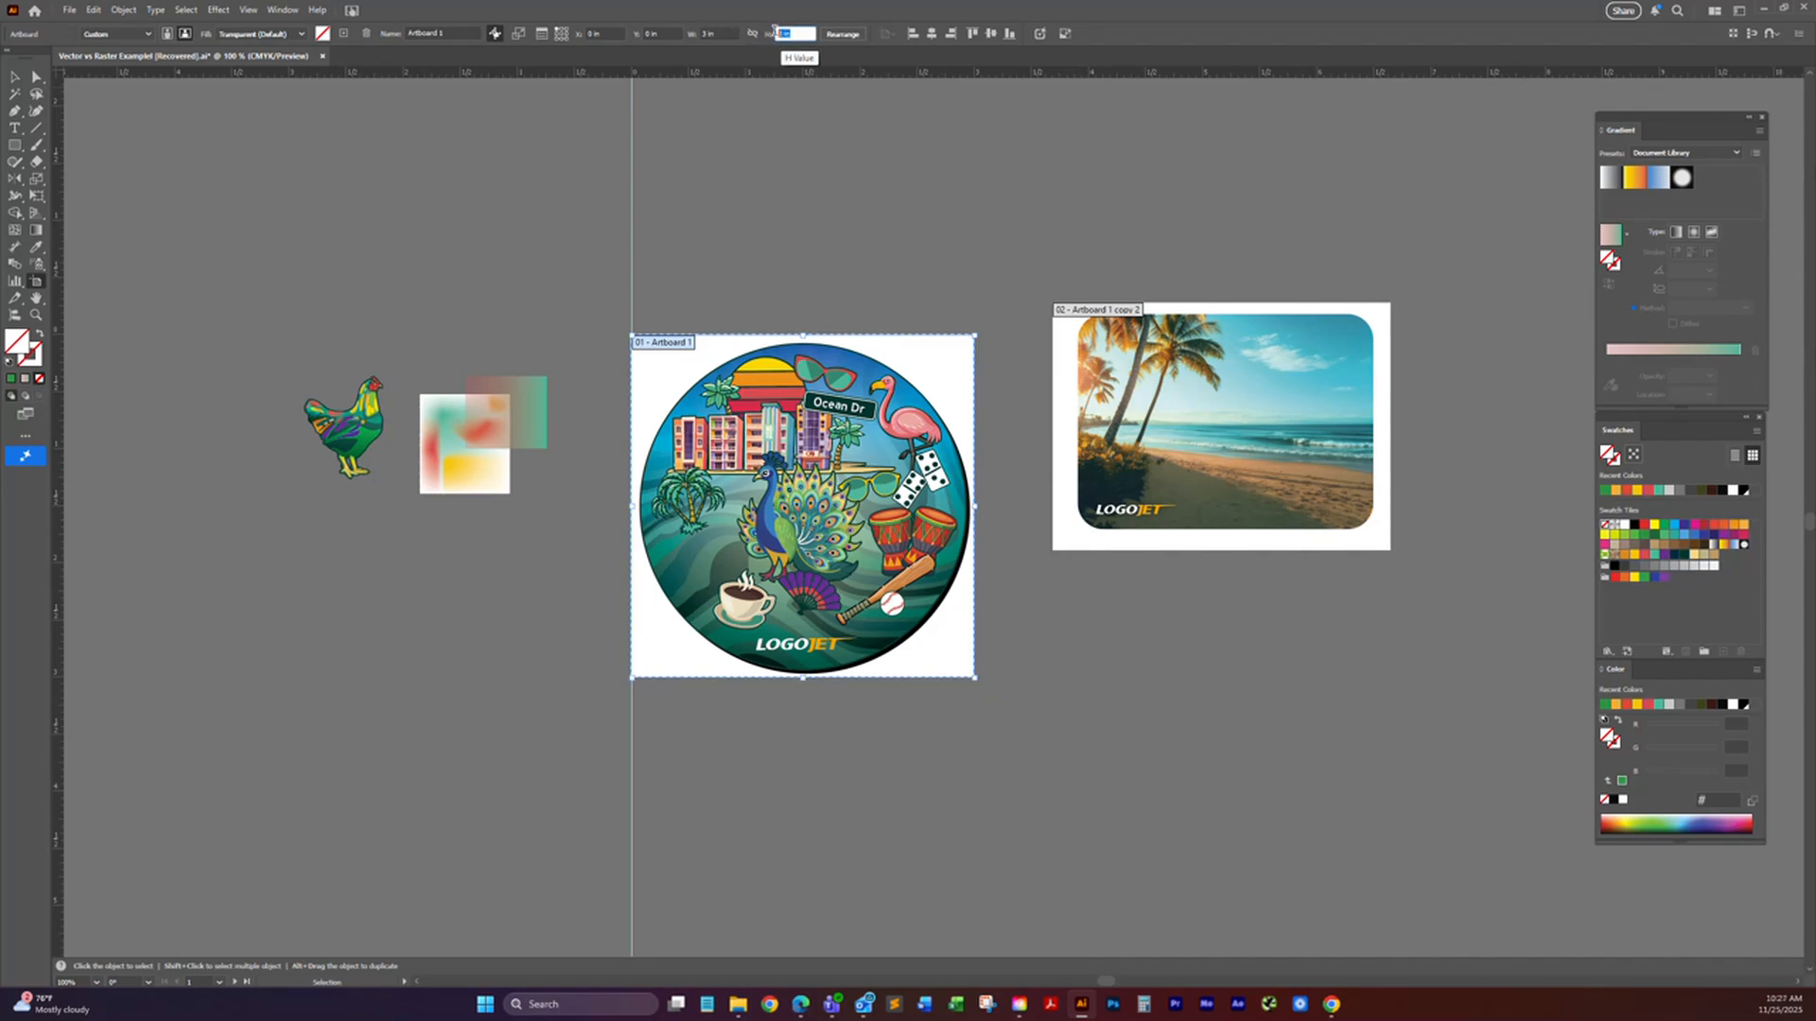
text(5)
key(Return)
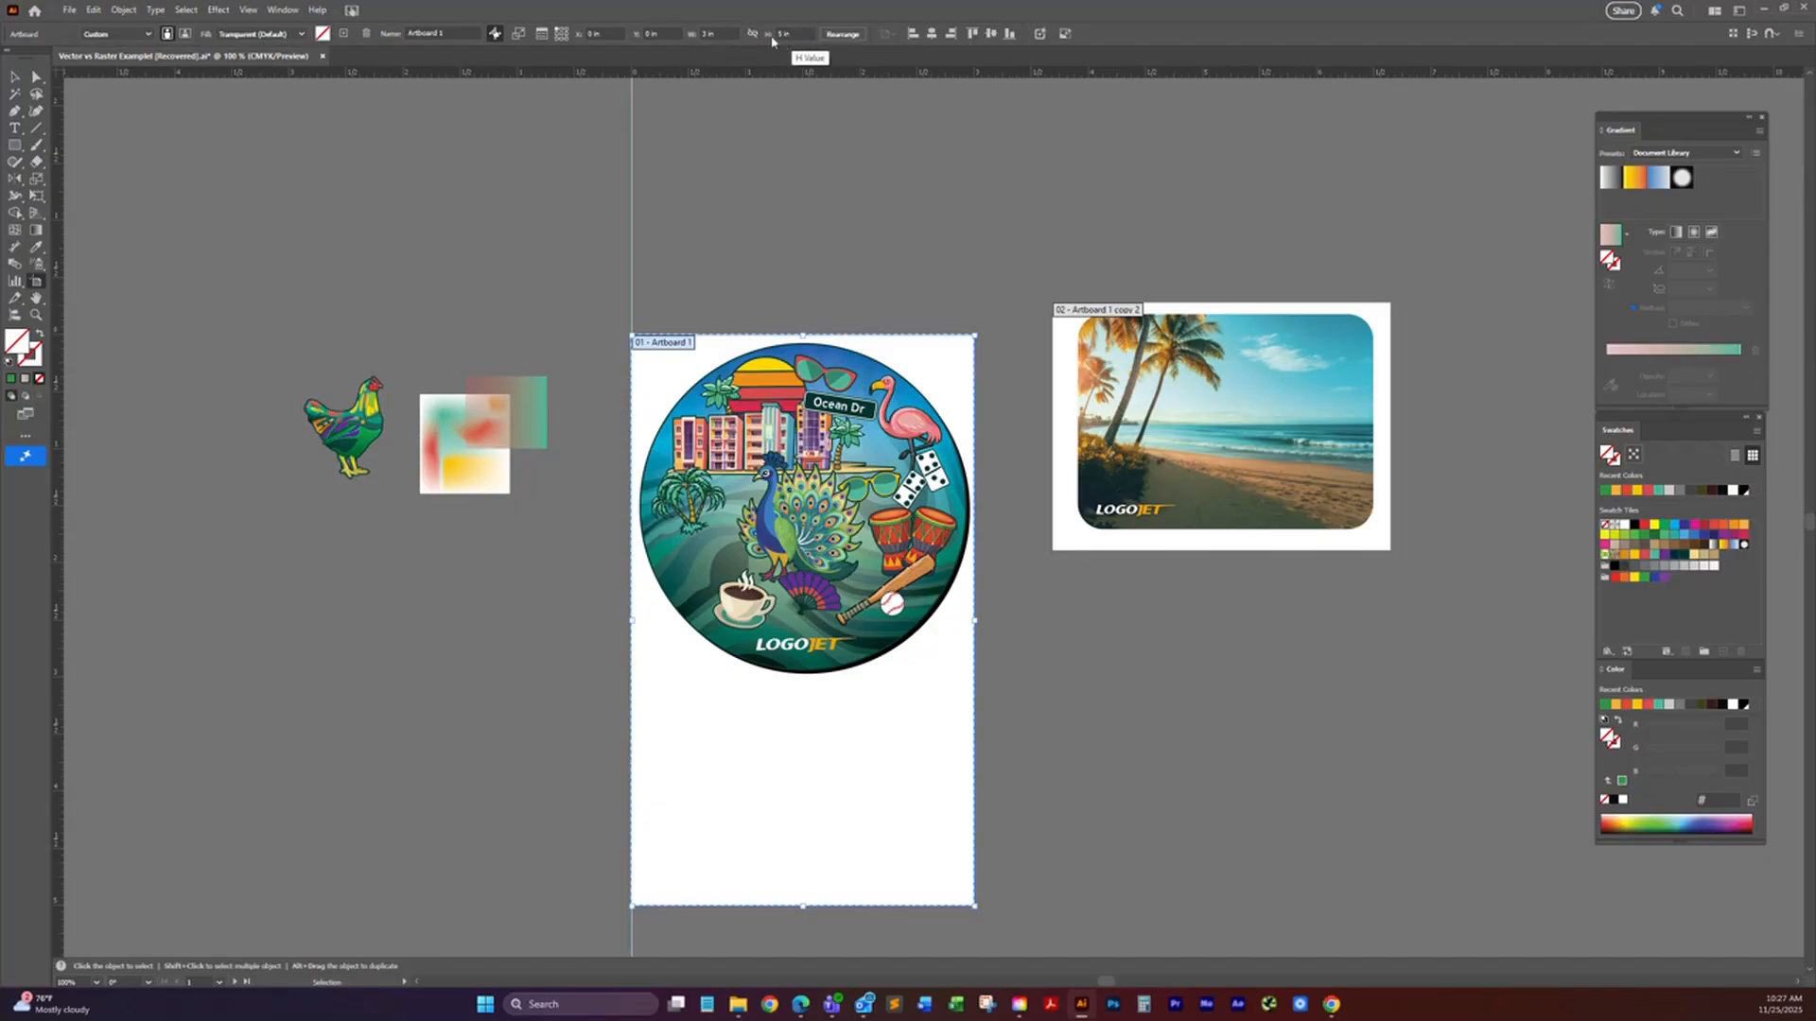
Step: Constrain the artboard's width and height proportions and set the width of Artboard 1 to 4 in
click(752, 35)
click(709, 33)
text(4)
key(Return)
drag(1104, 520, 1067, 338)
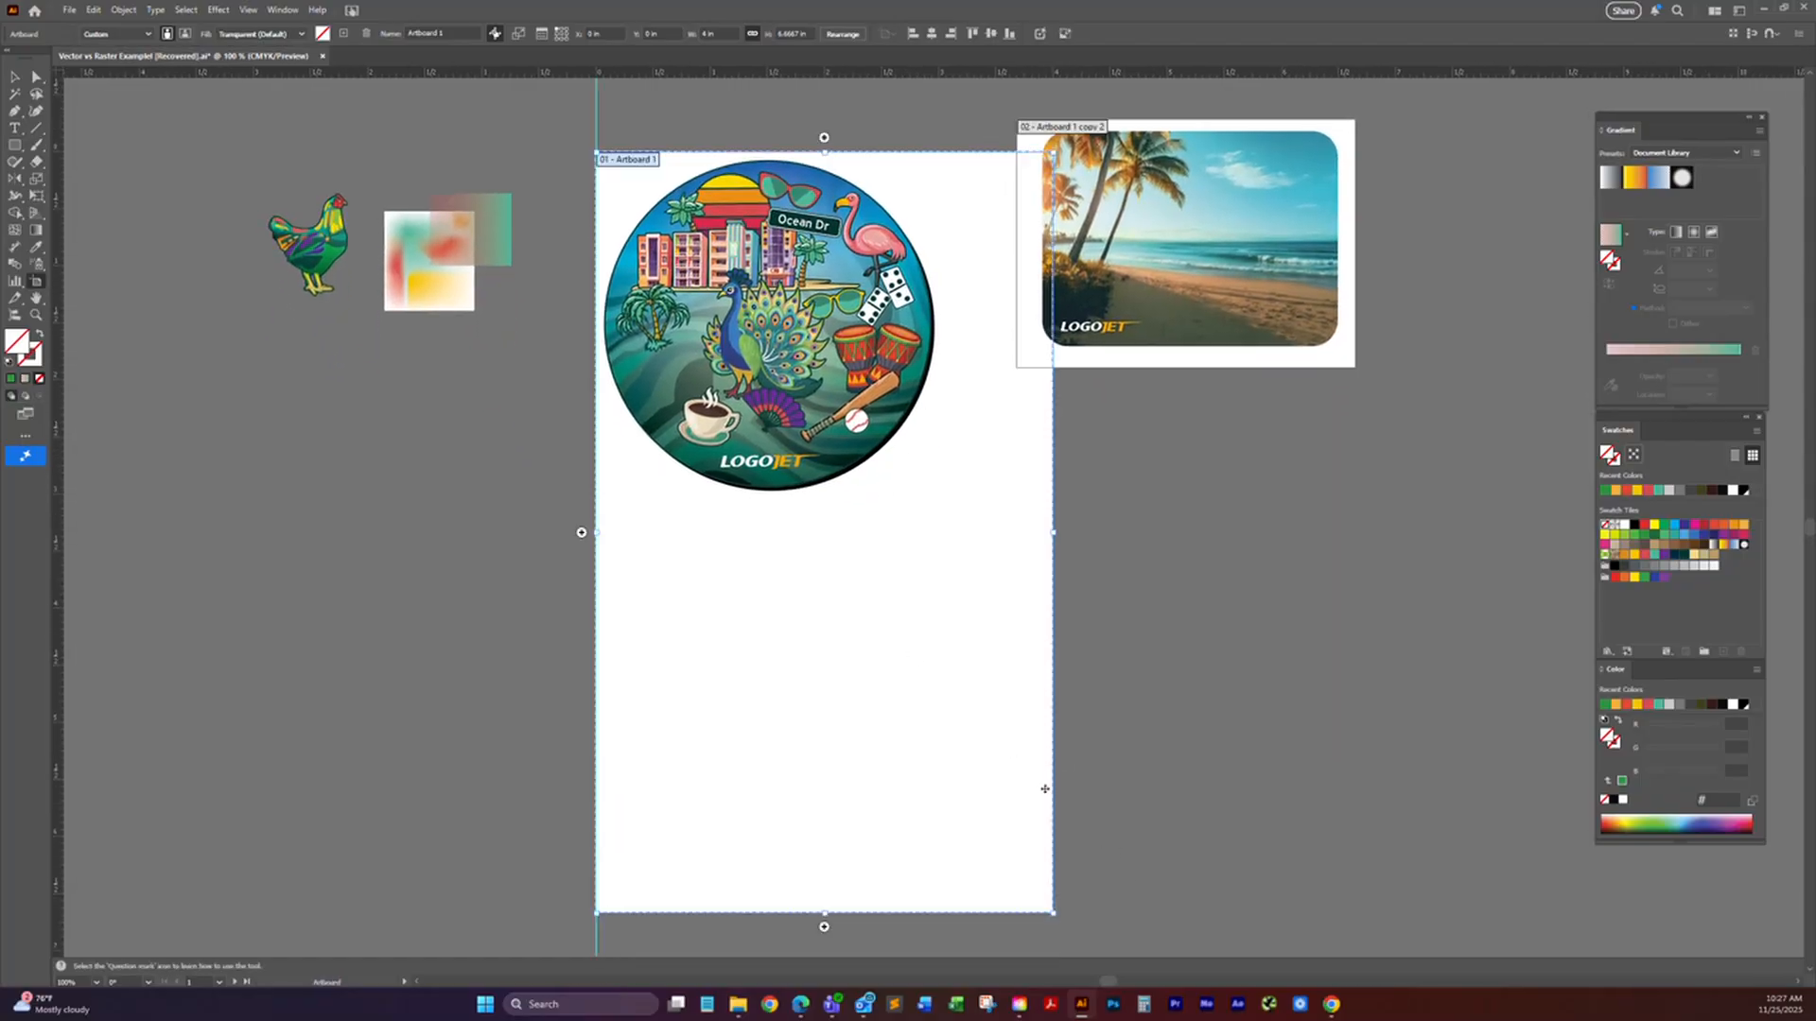
drag(797, 490, 857, 518)
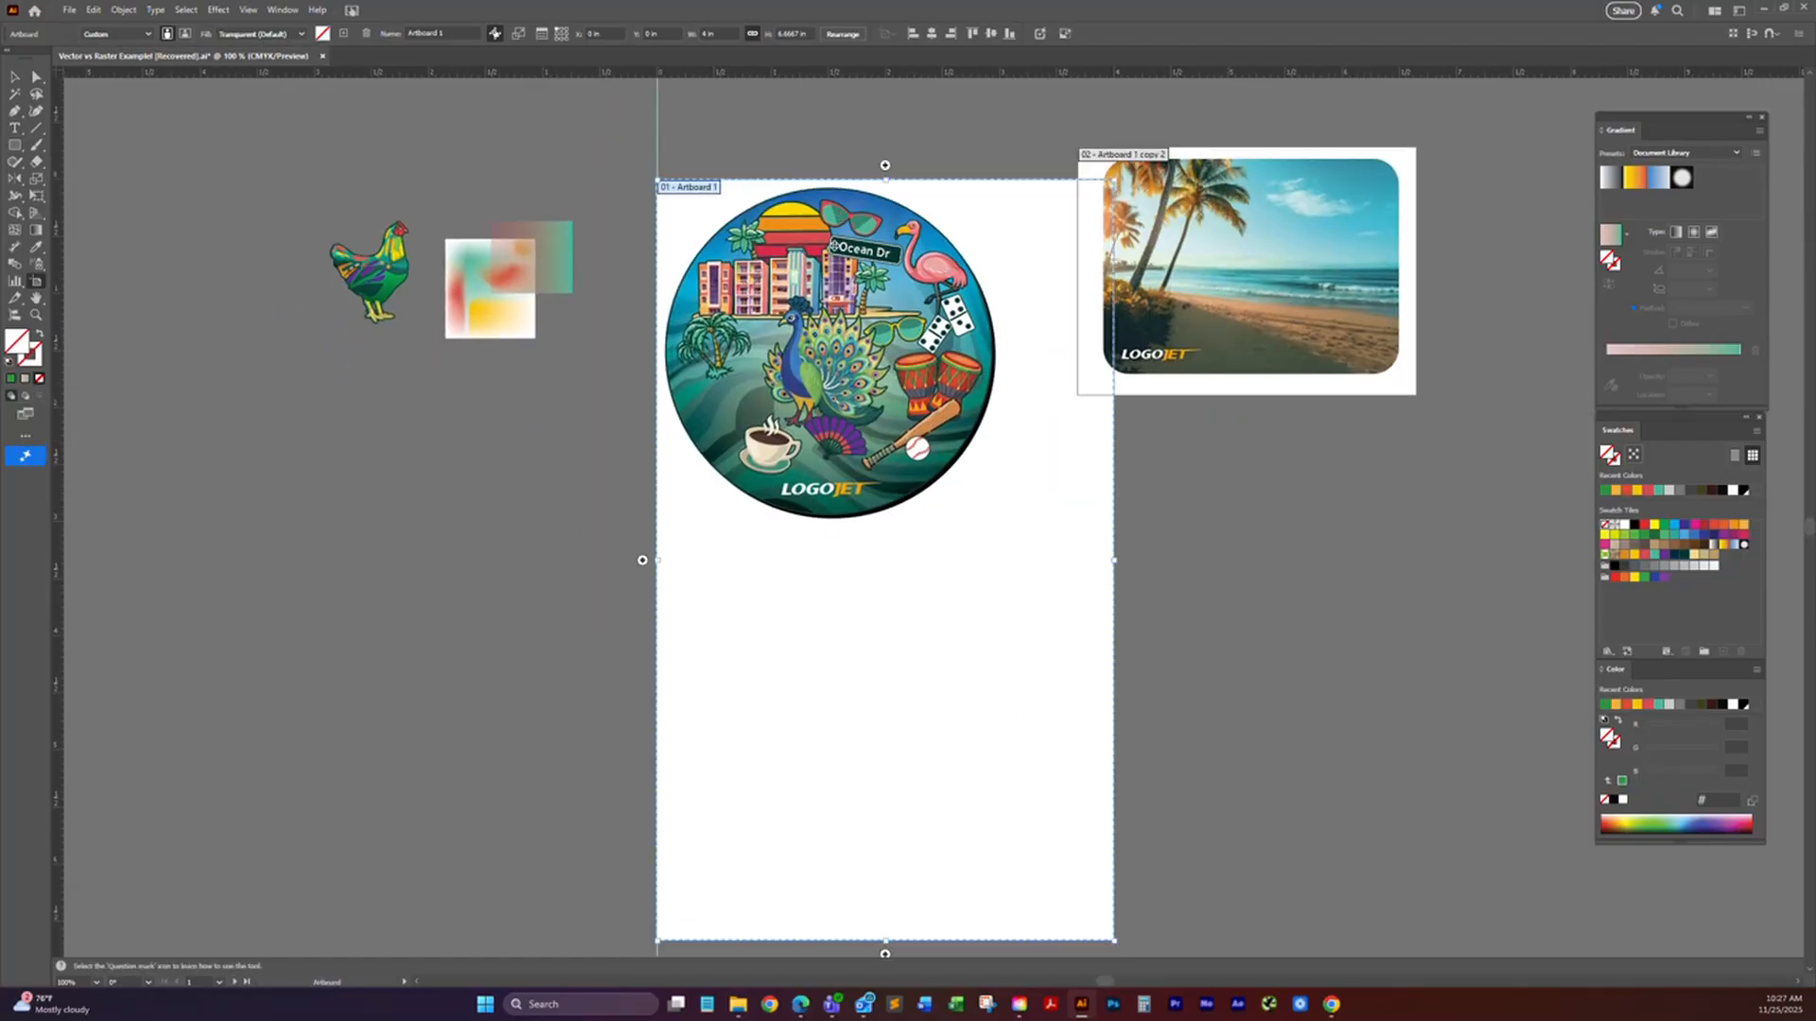
Step: Release the proportion constraint and undo the last two size changes to Artboard 1
click(752, 35)
key(ctrl+z)
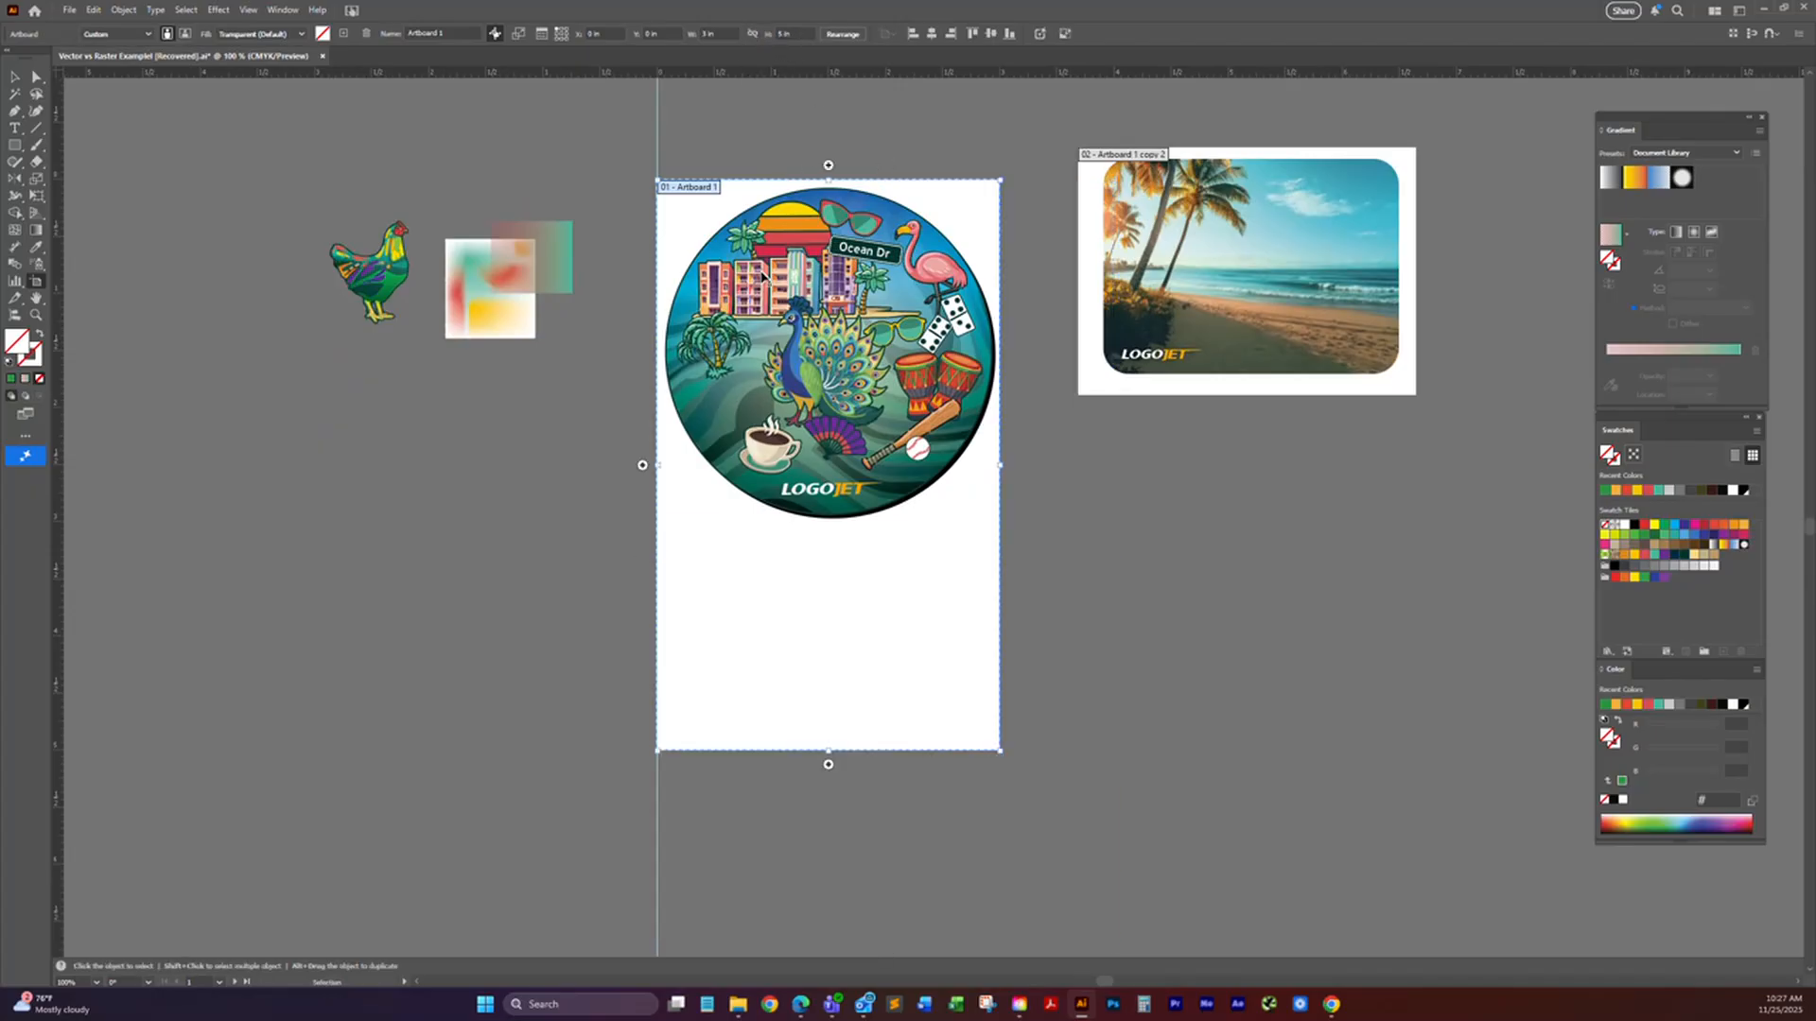
key(ctrl+z)
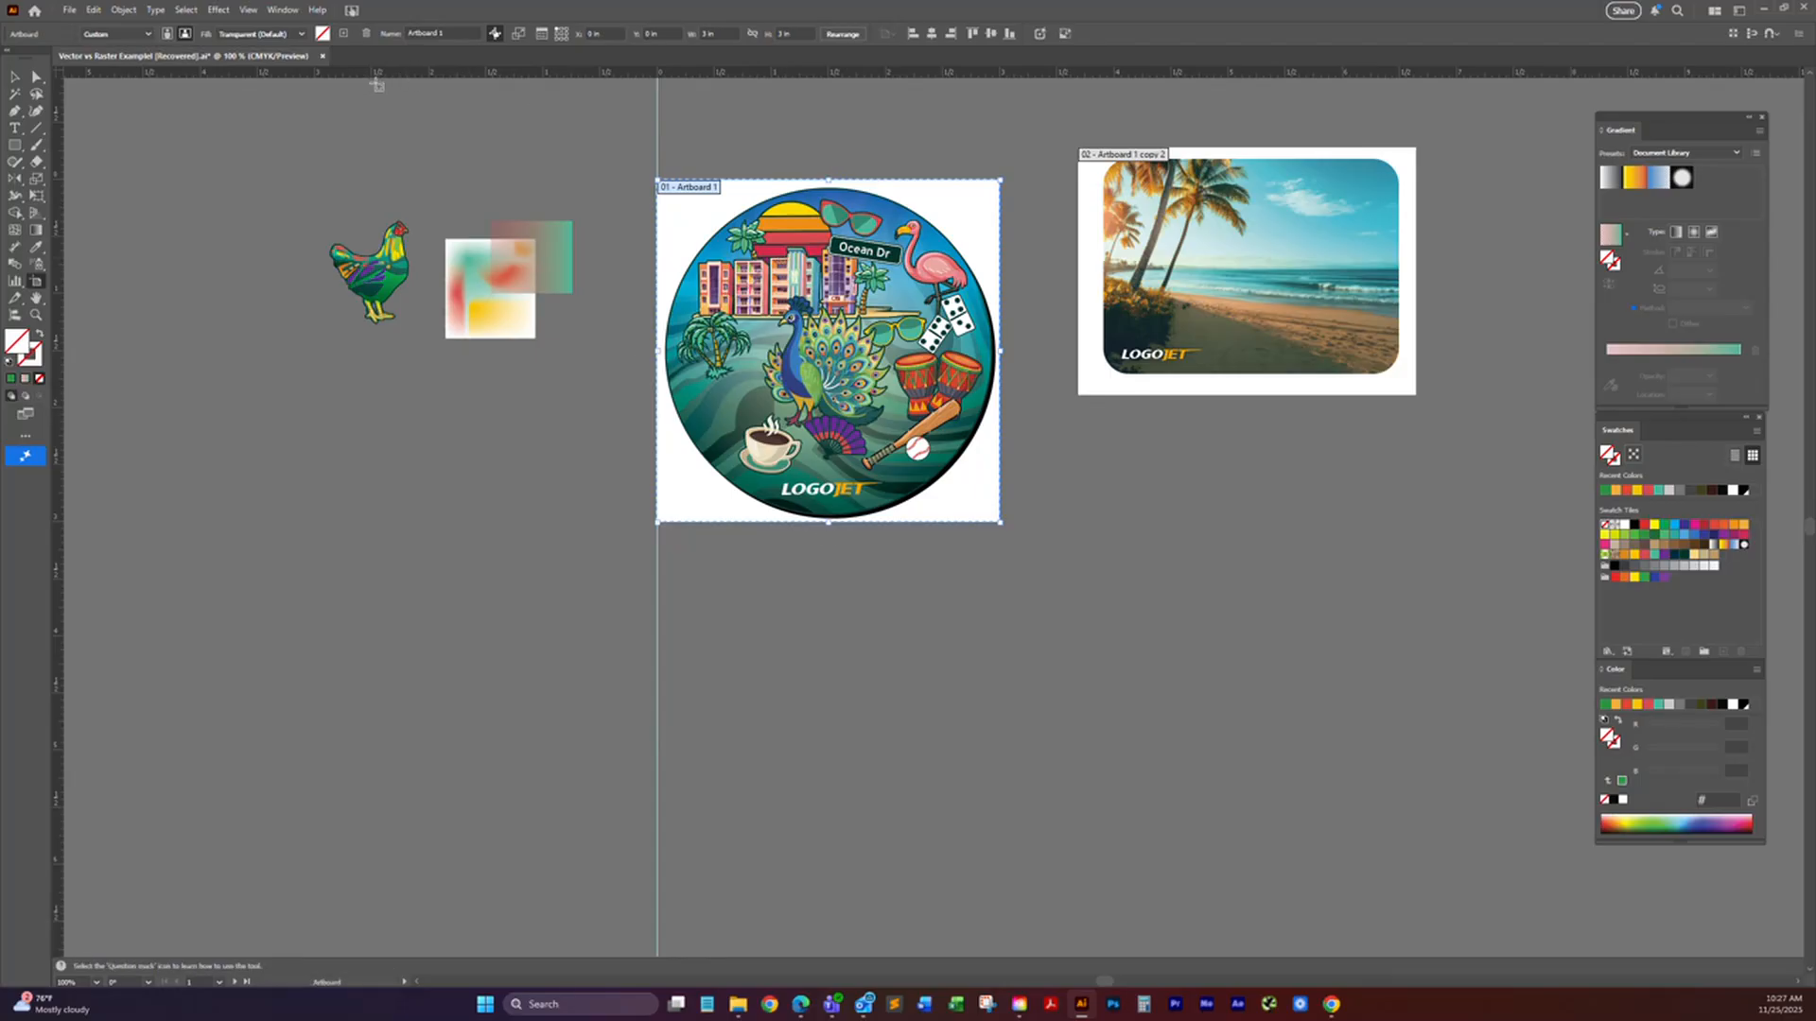
Step: Select the beach photo's artboard with the Artboard tool
click(36, 282)
click(1108, 166)
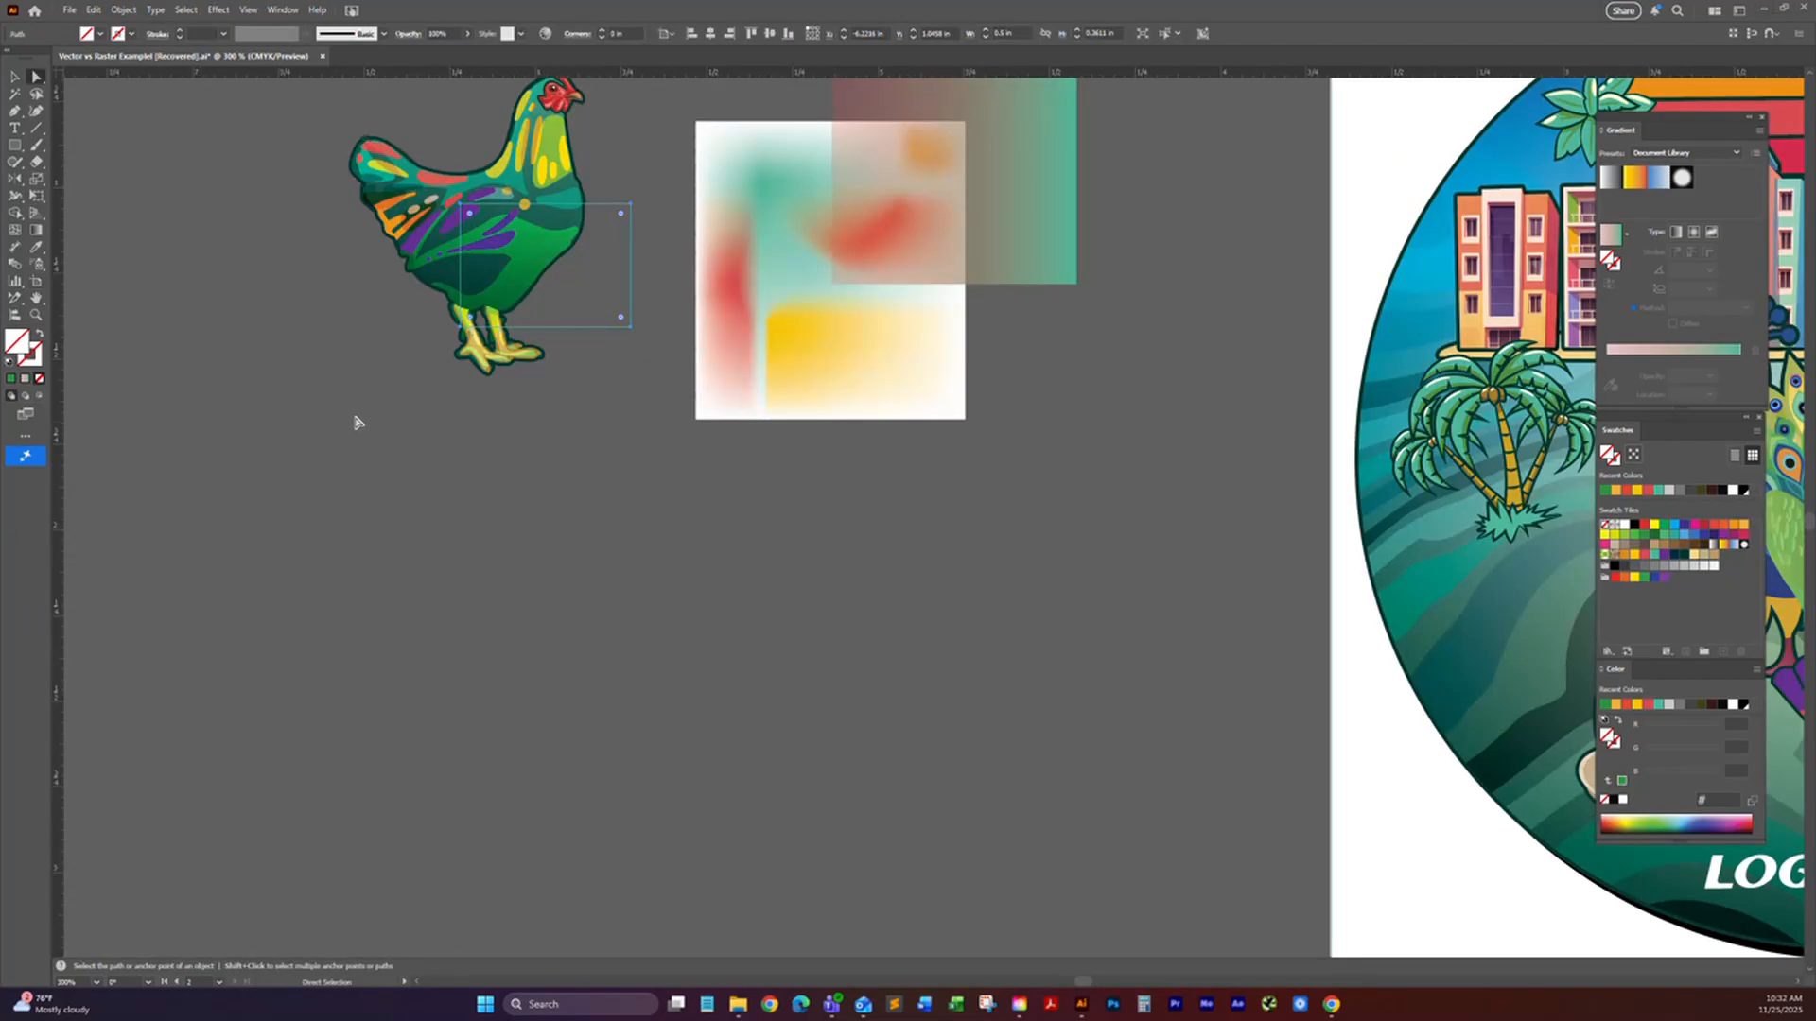
Step: Zoom in on the rooster, activate the Slice Selection tool, and try it across the rooster
drag(357, 417, 376, 466)
click(520, 297)
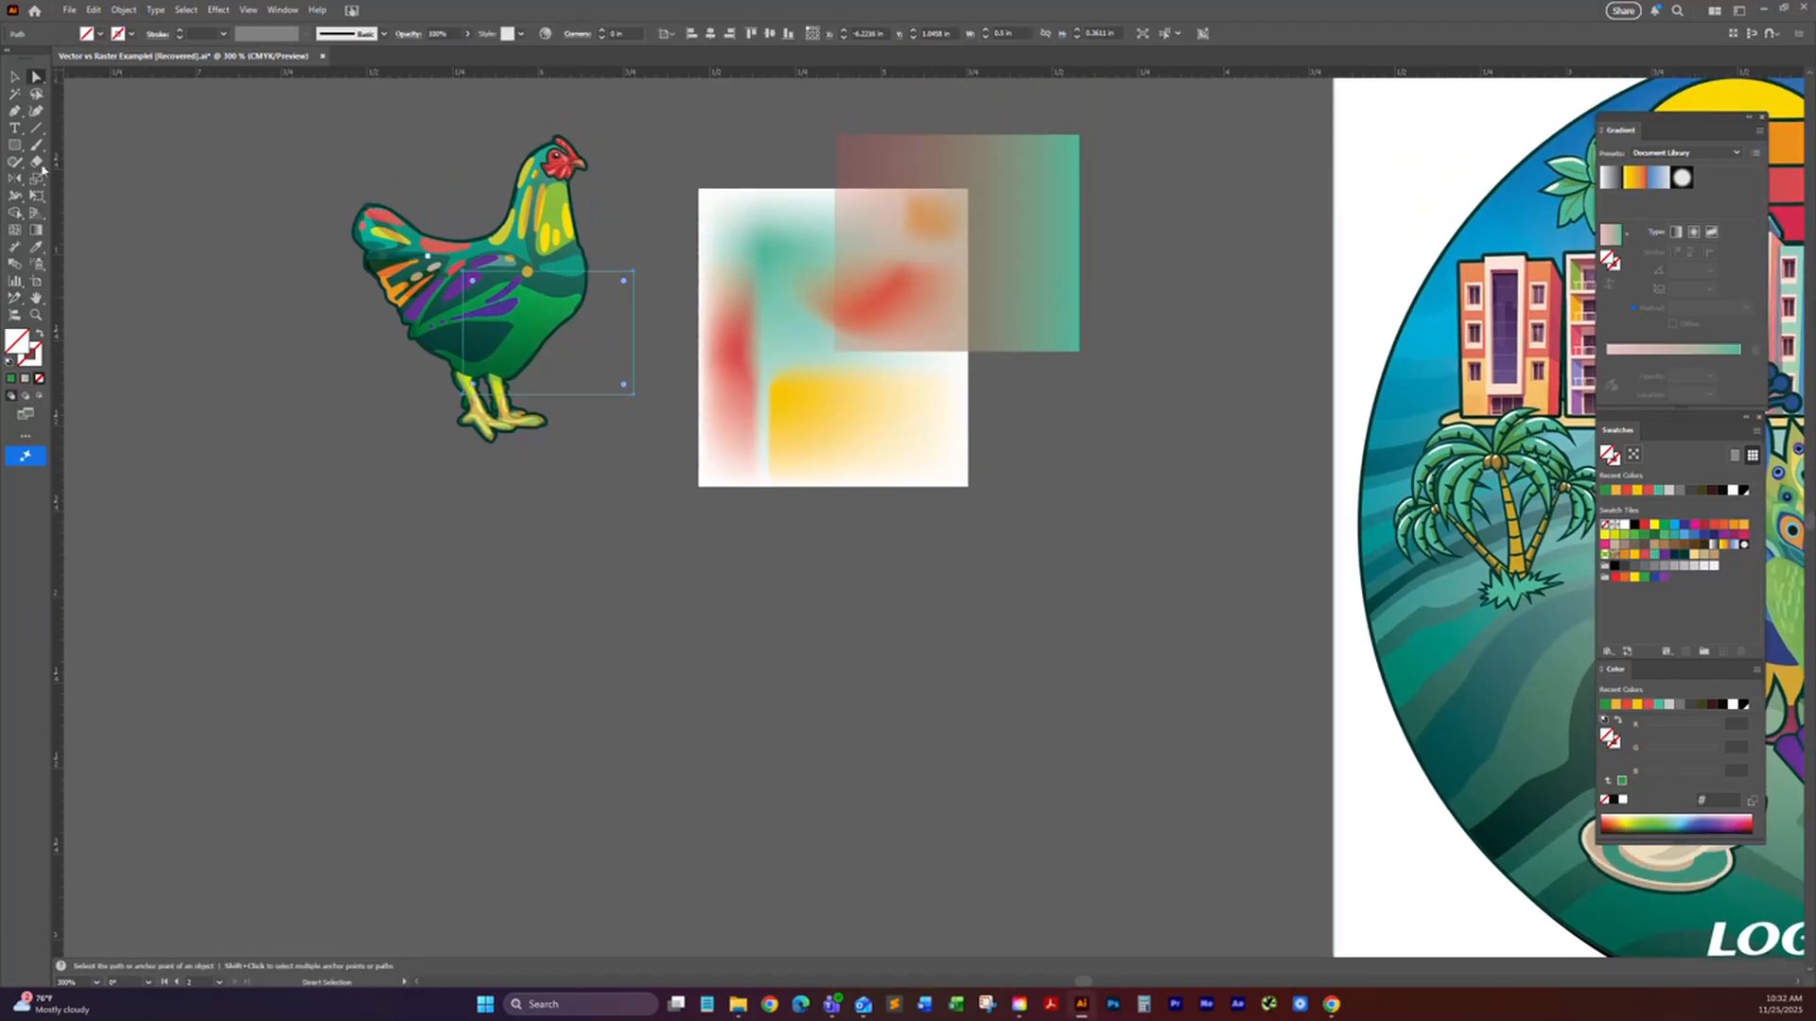
click(14, 300)
click(15, 303)
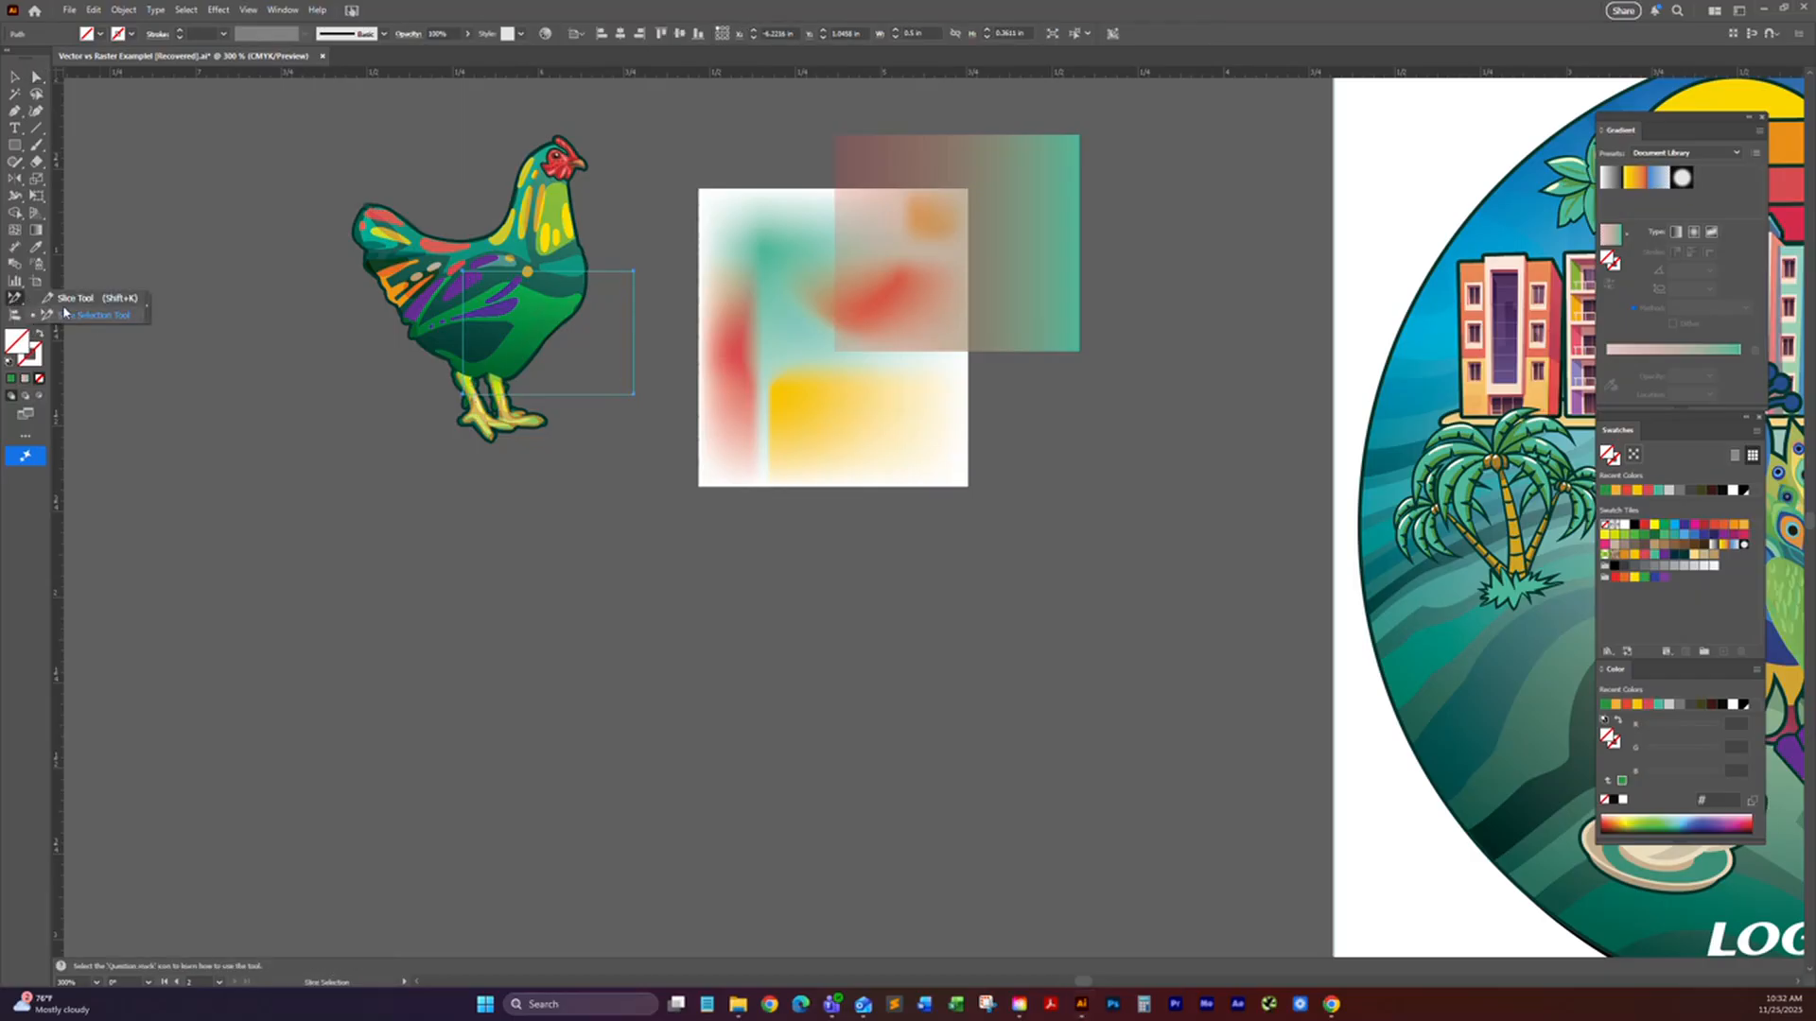
drag(396, 124, 611, 265)
drag(473, 163, 642, 277)
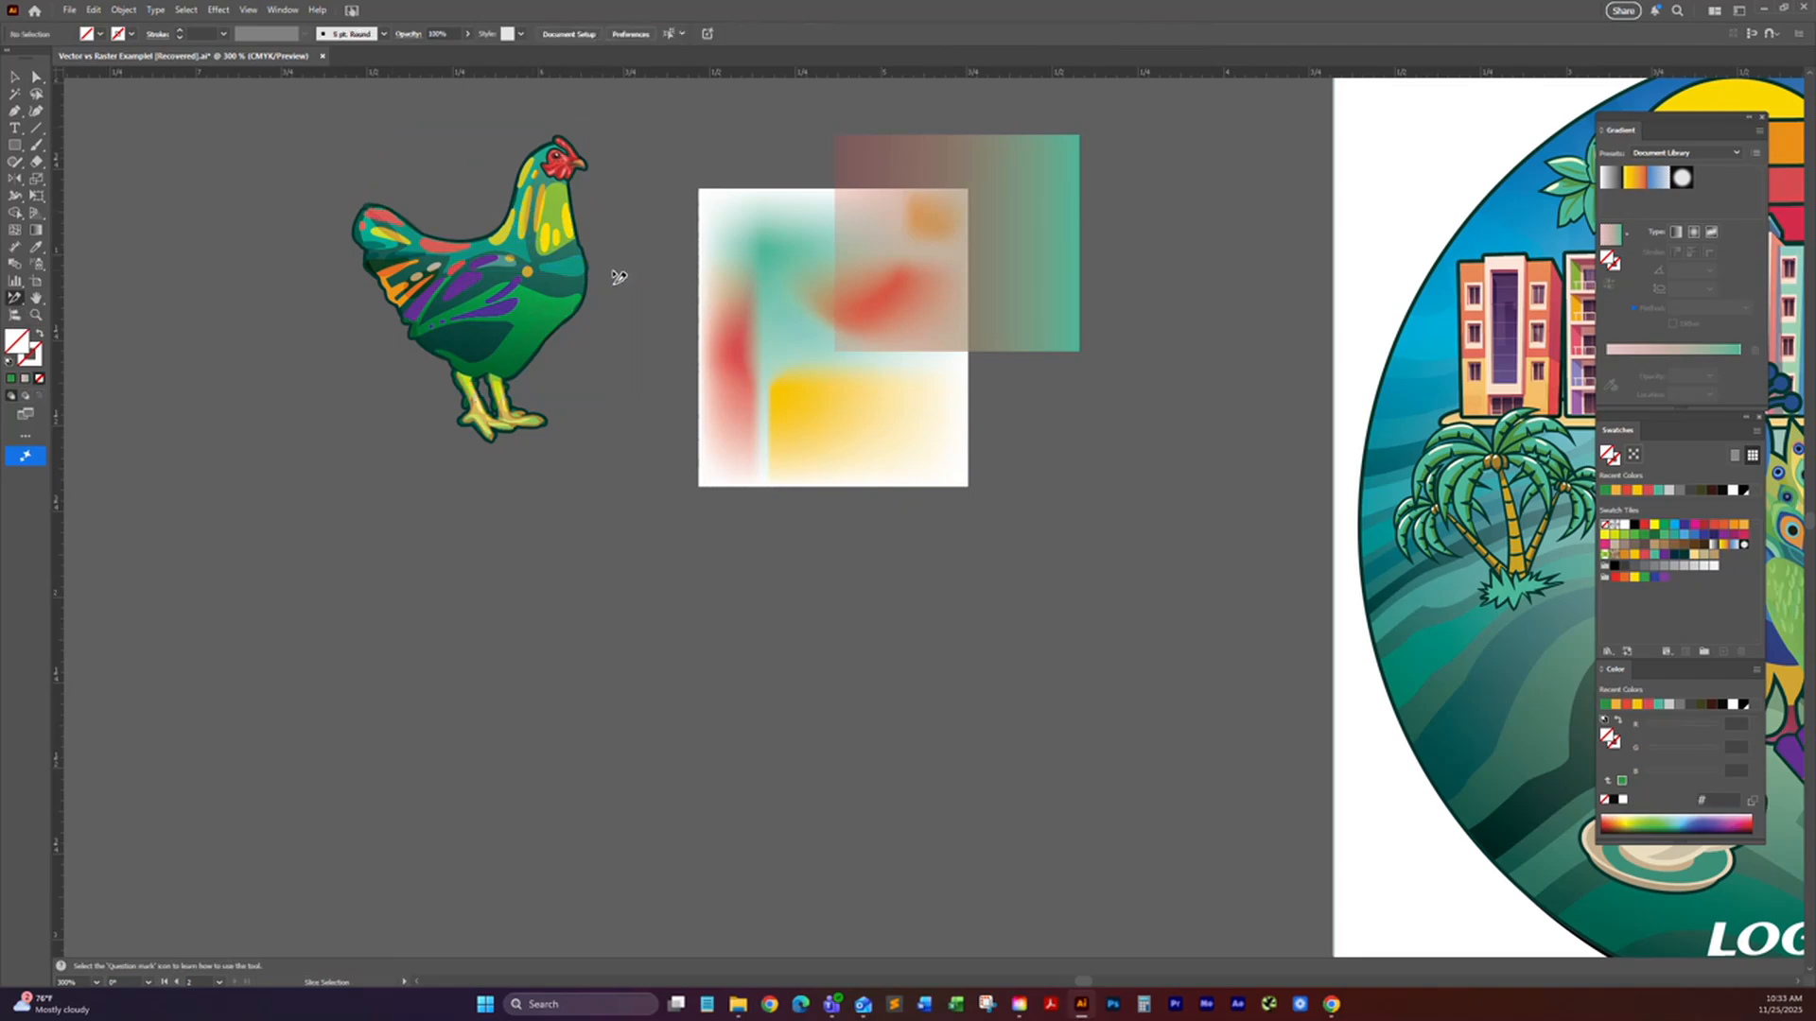
Step: Select the whole rooster with the Selection tool
key(v)
drag(413, 130, 634, 262)
scroll(533, 295, up, 1)
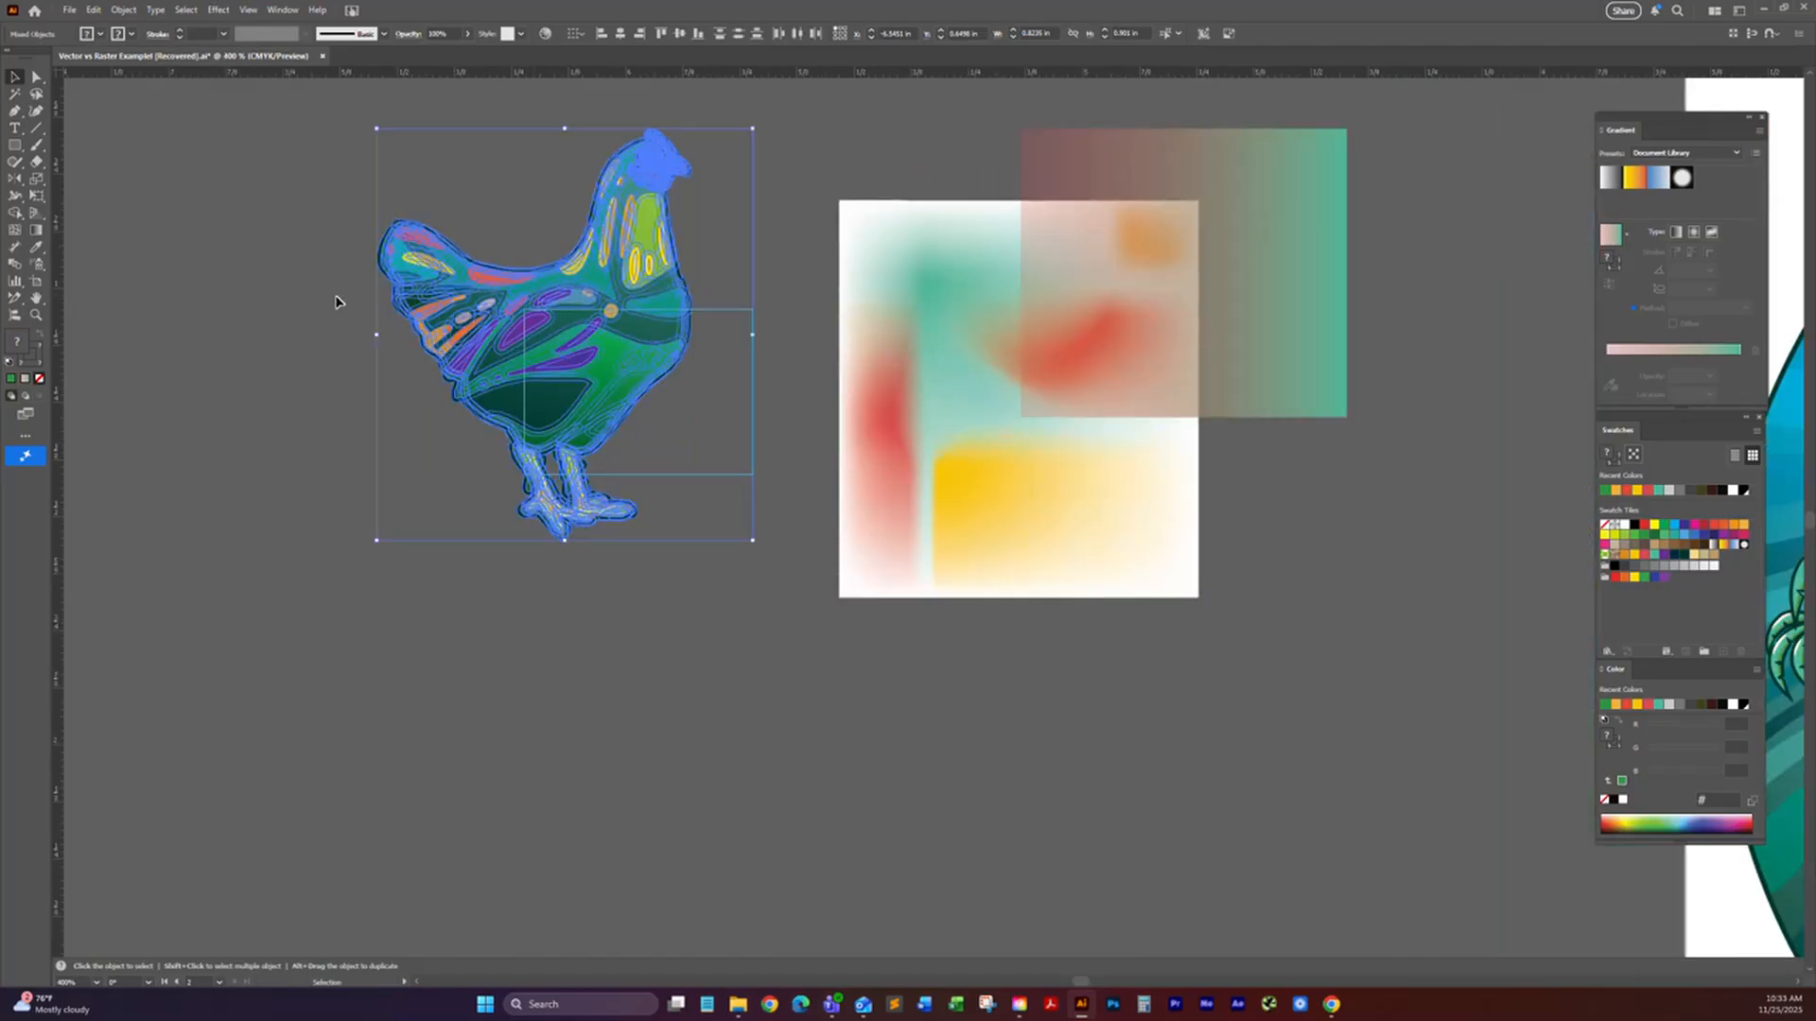
Step: Pan the canvas with the Hand tool, return to the Selection tool, and pan again using the temporary hand
click(14, 301)
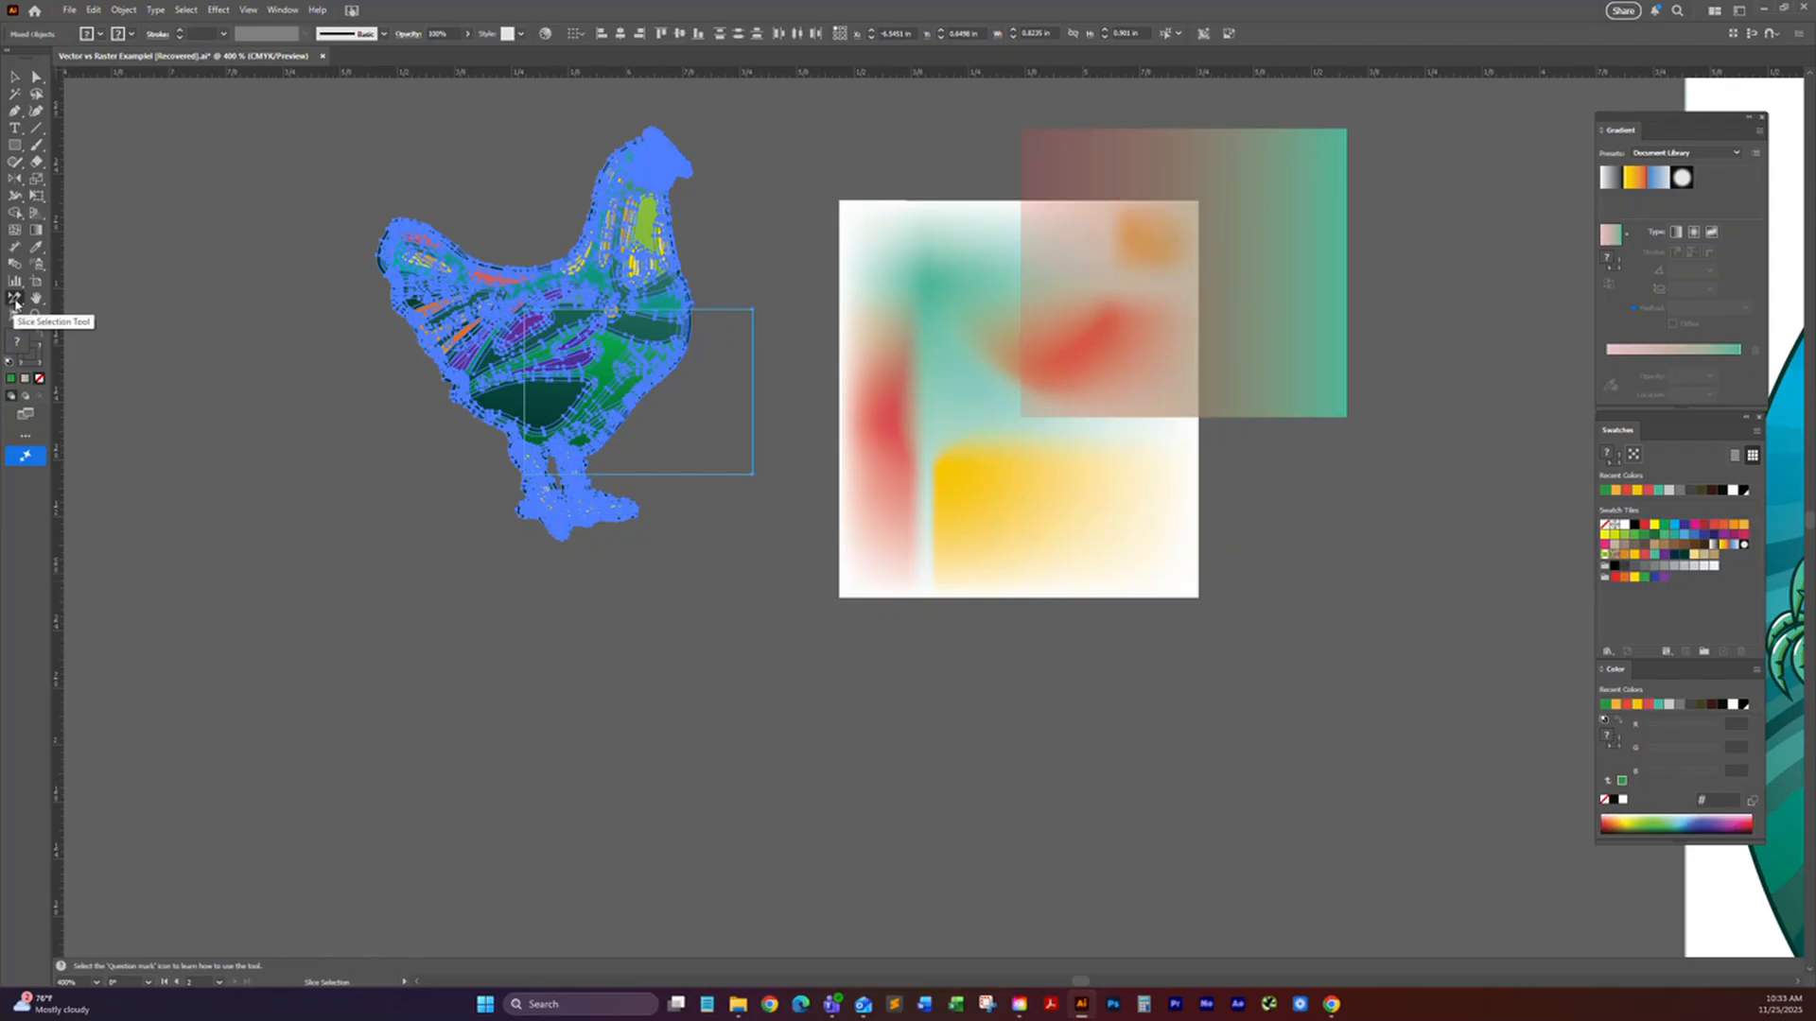
click(36, 297)
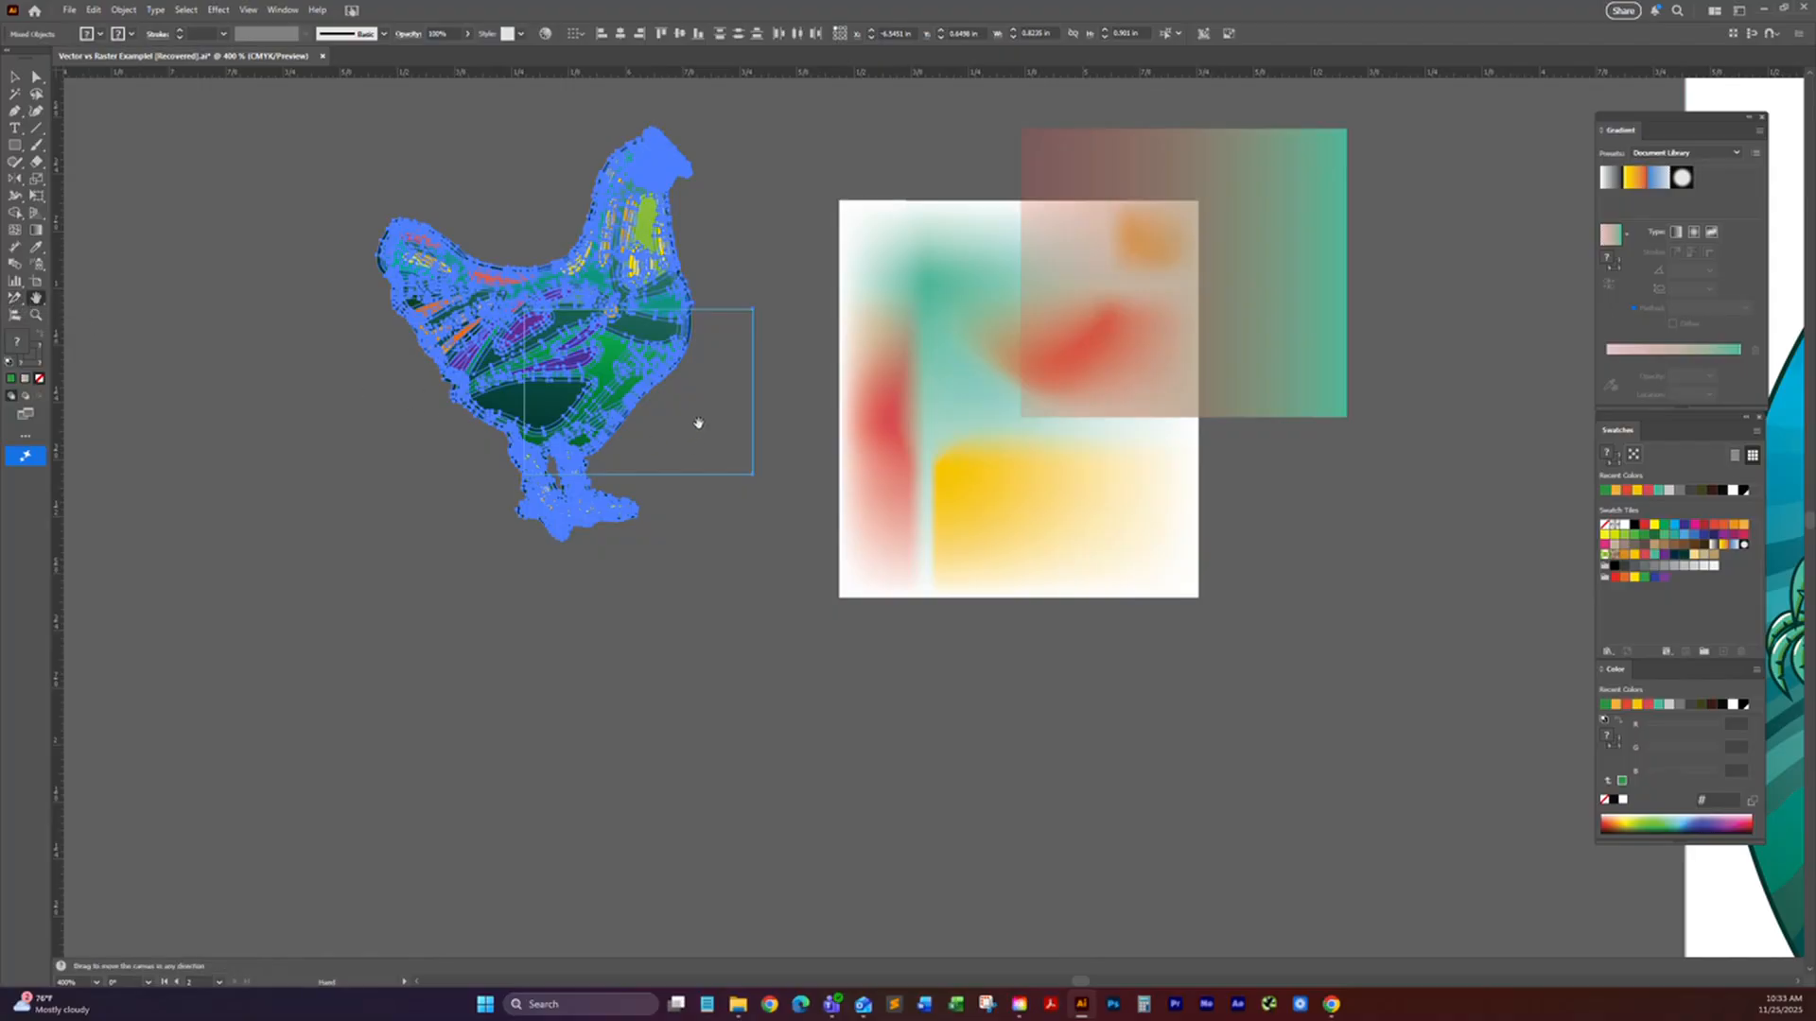
drag(707, 408, 528, 504)
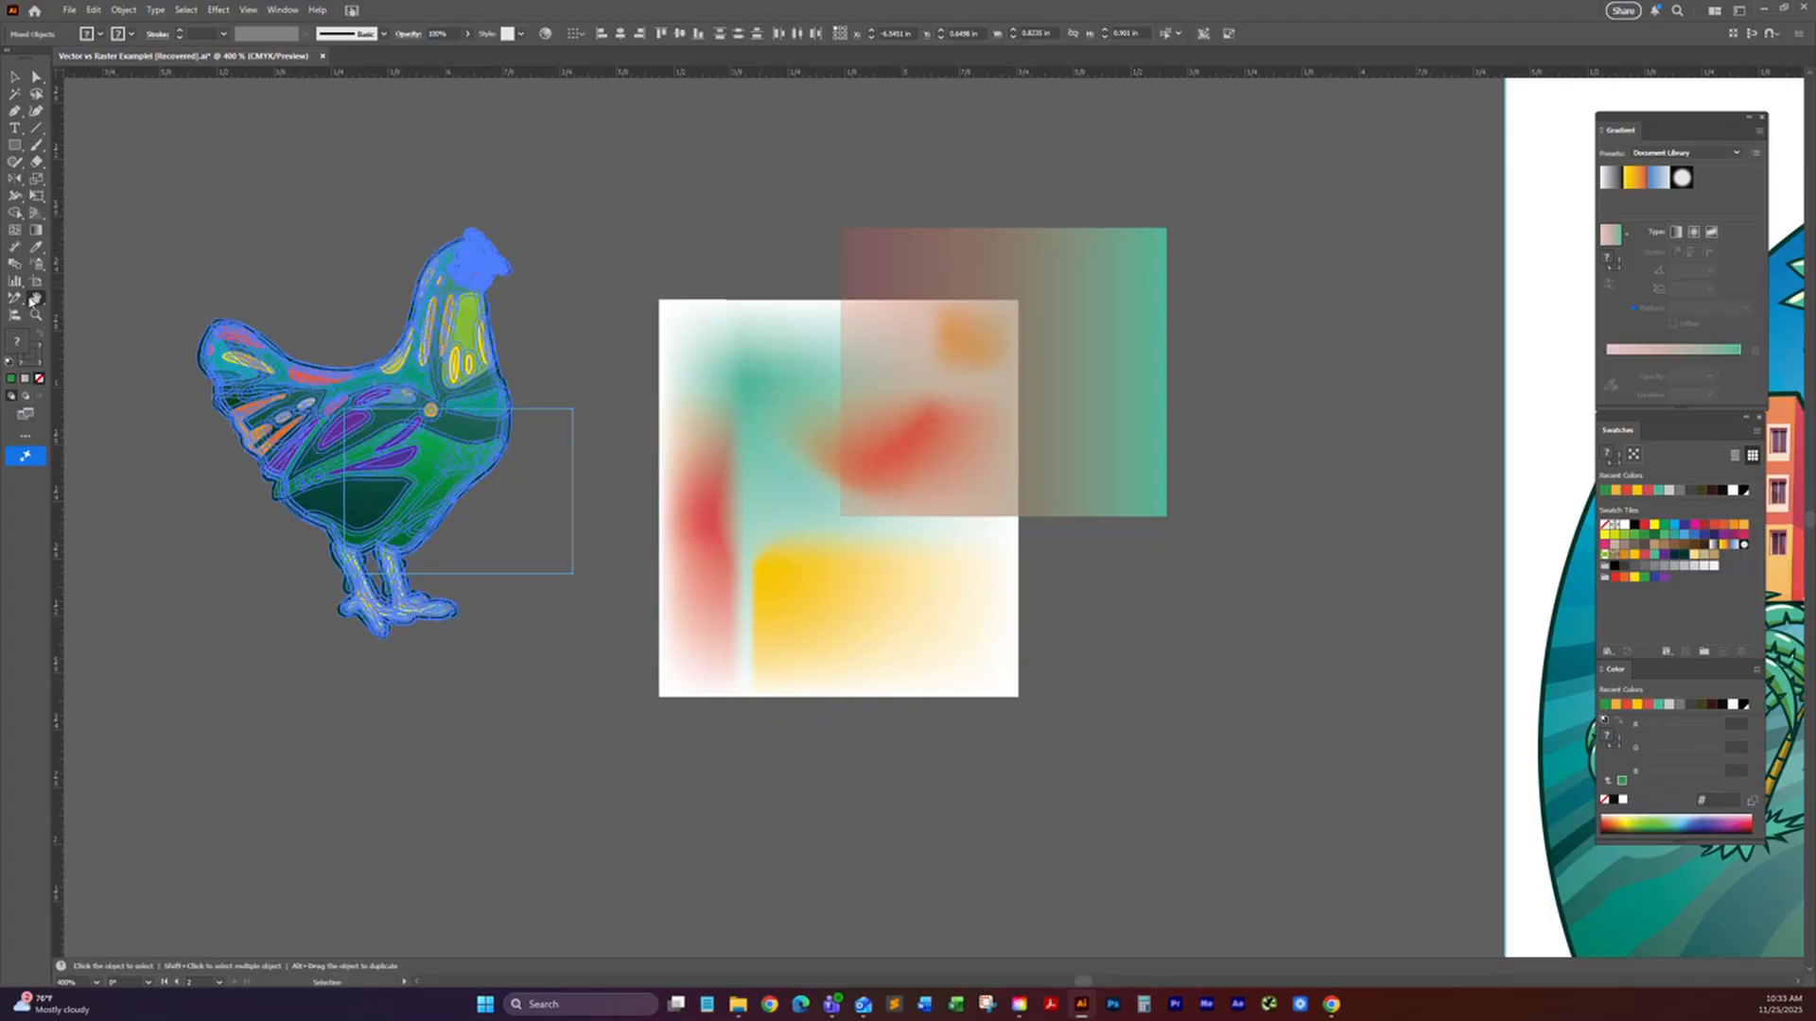
click(15, 77)
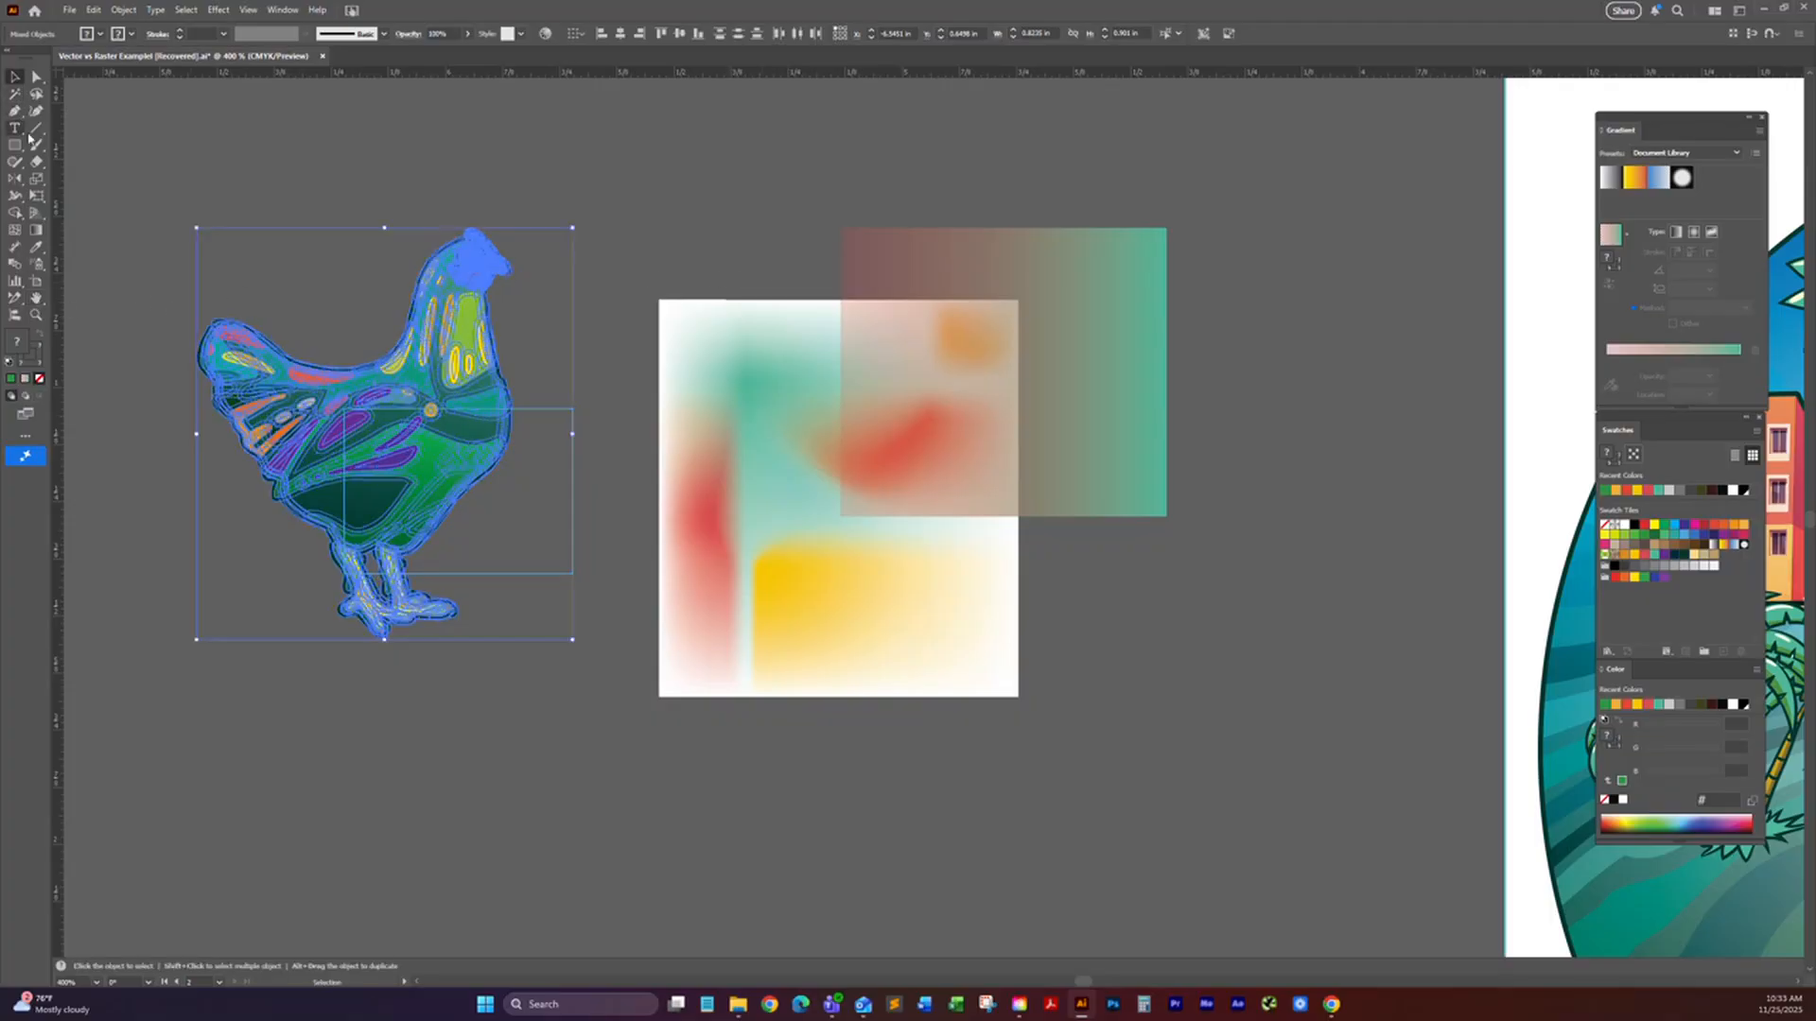
key(space)
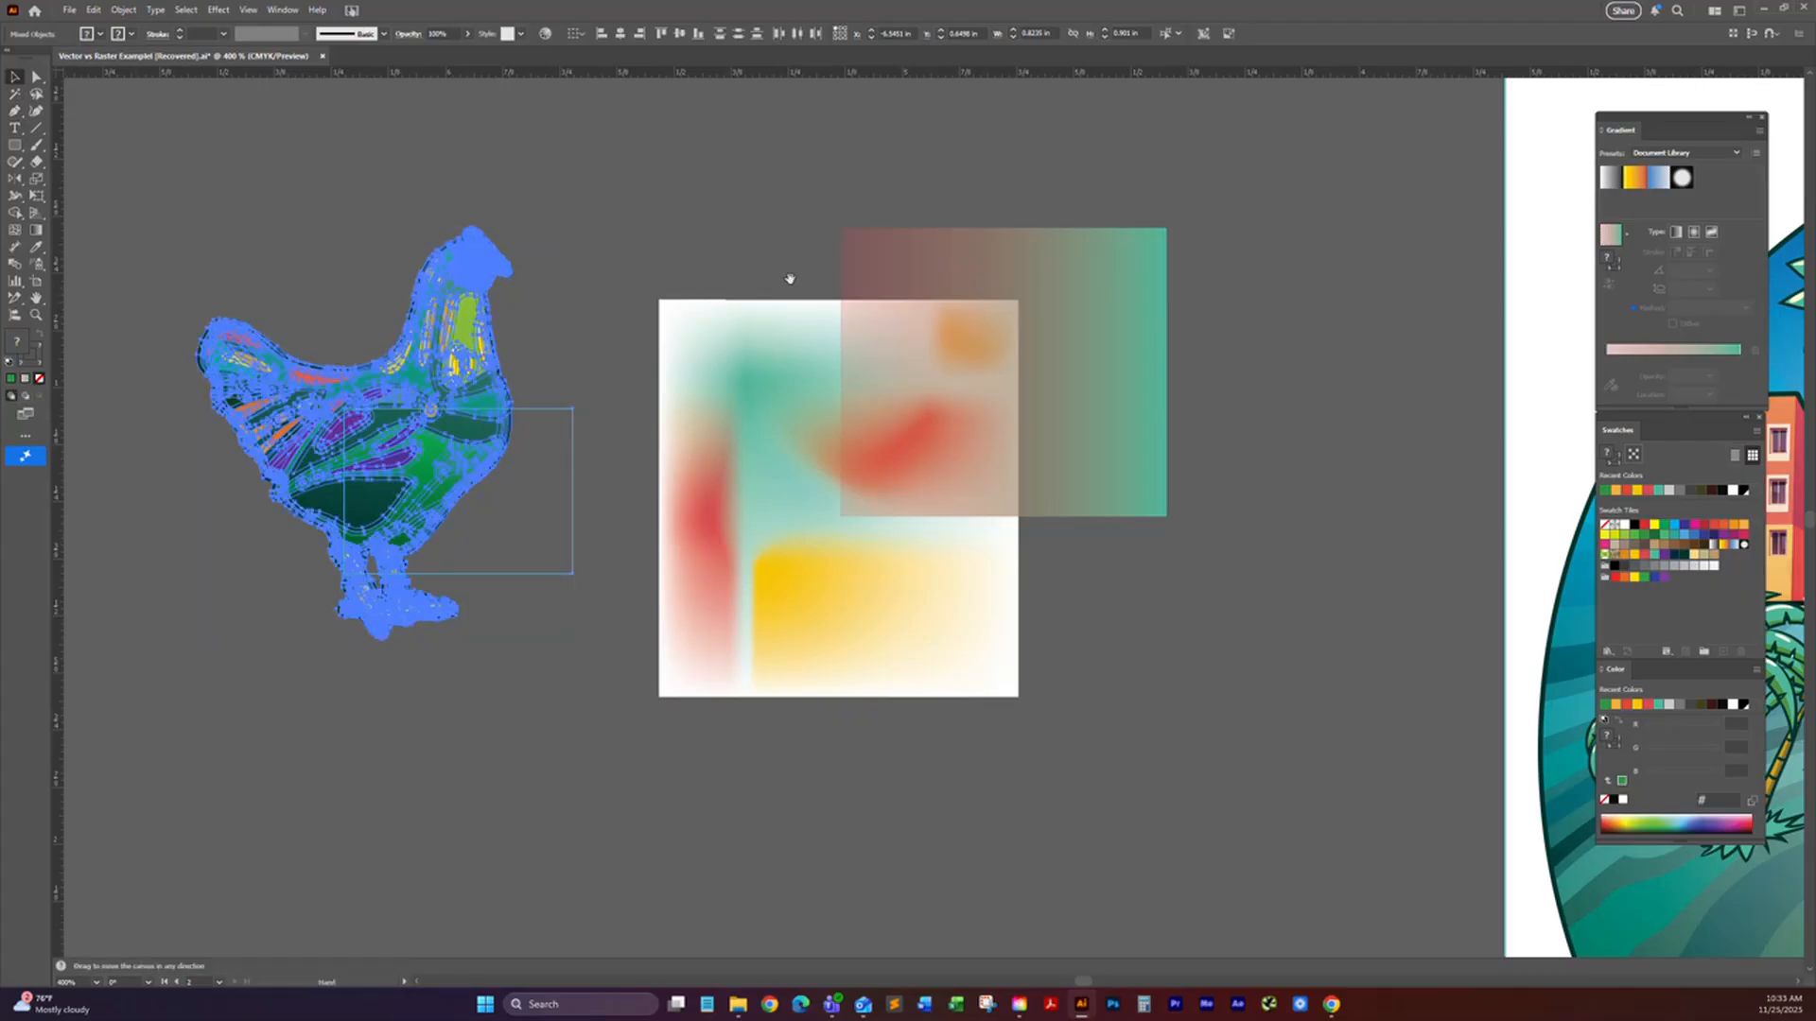
drag(803, 287, 707, 235)
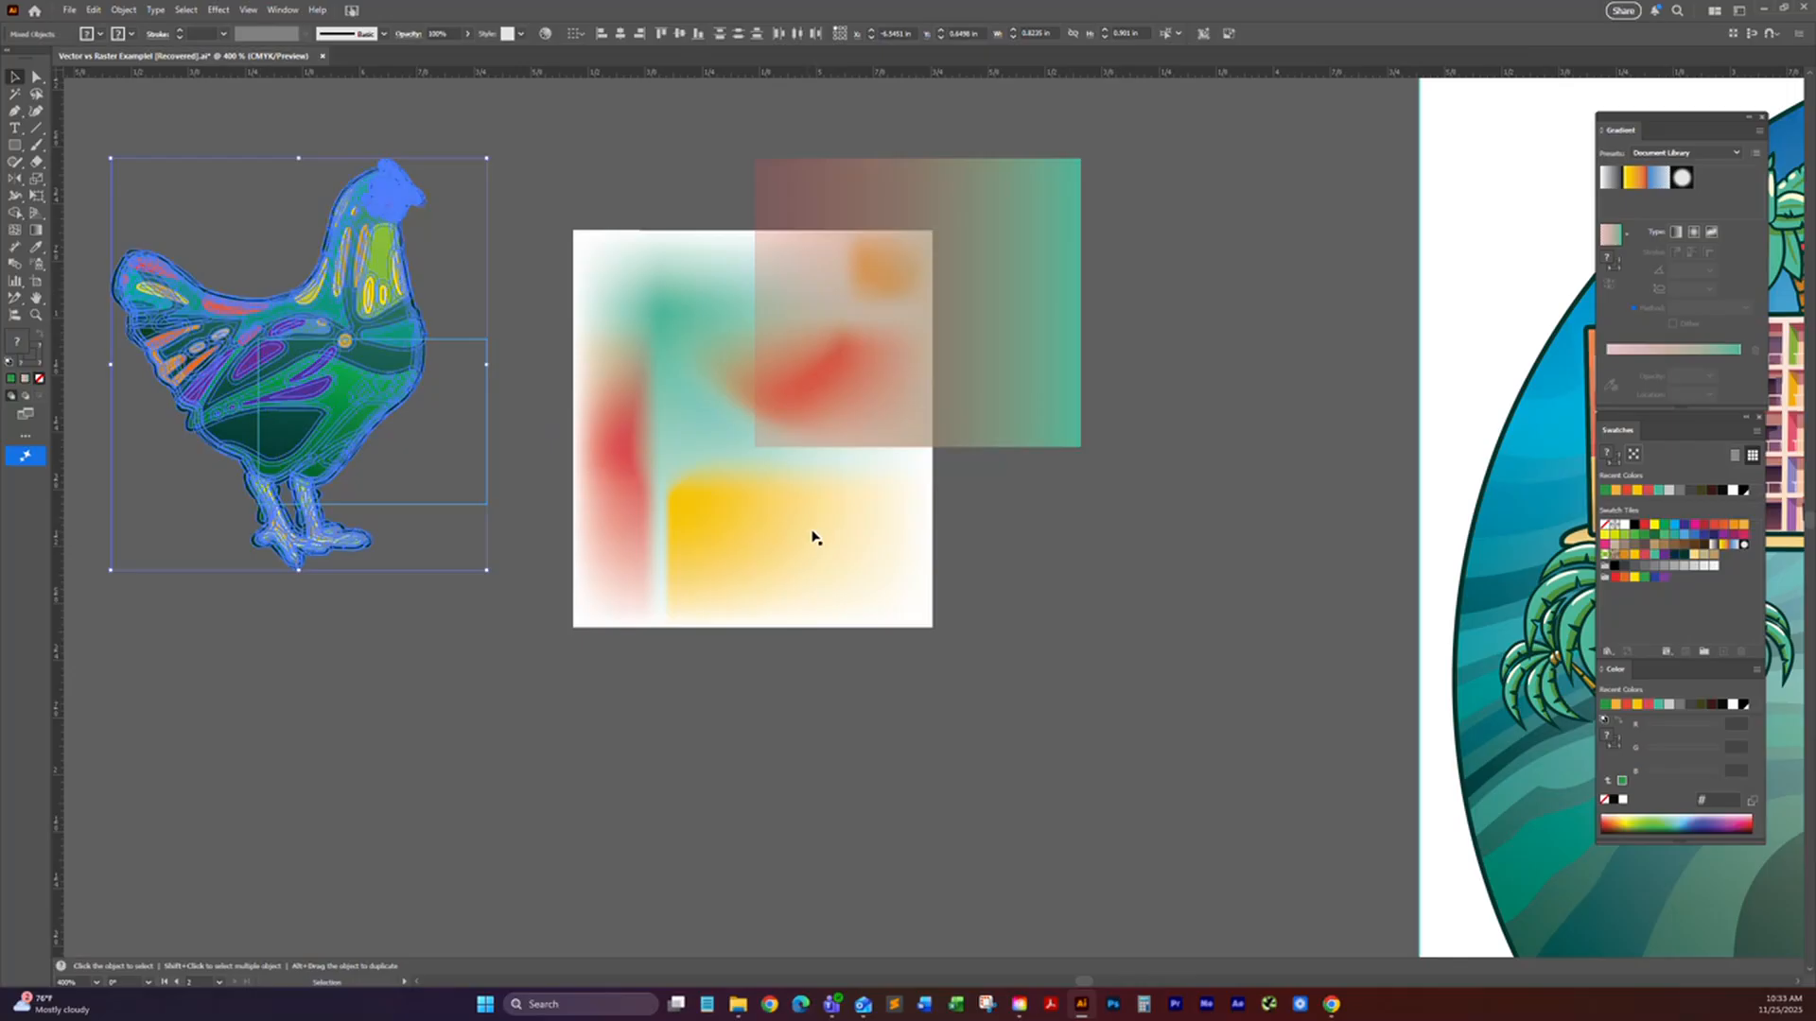
Step: Zoom out and in around the mesh rectangle and recenter the view on it and the rooster
scroll(819, 527, down, 1)
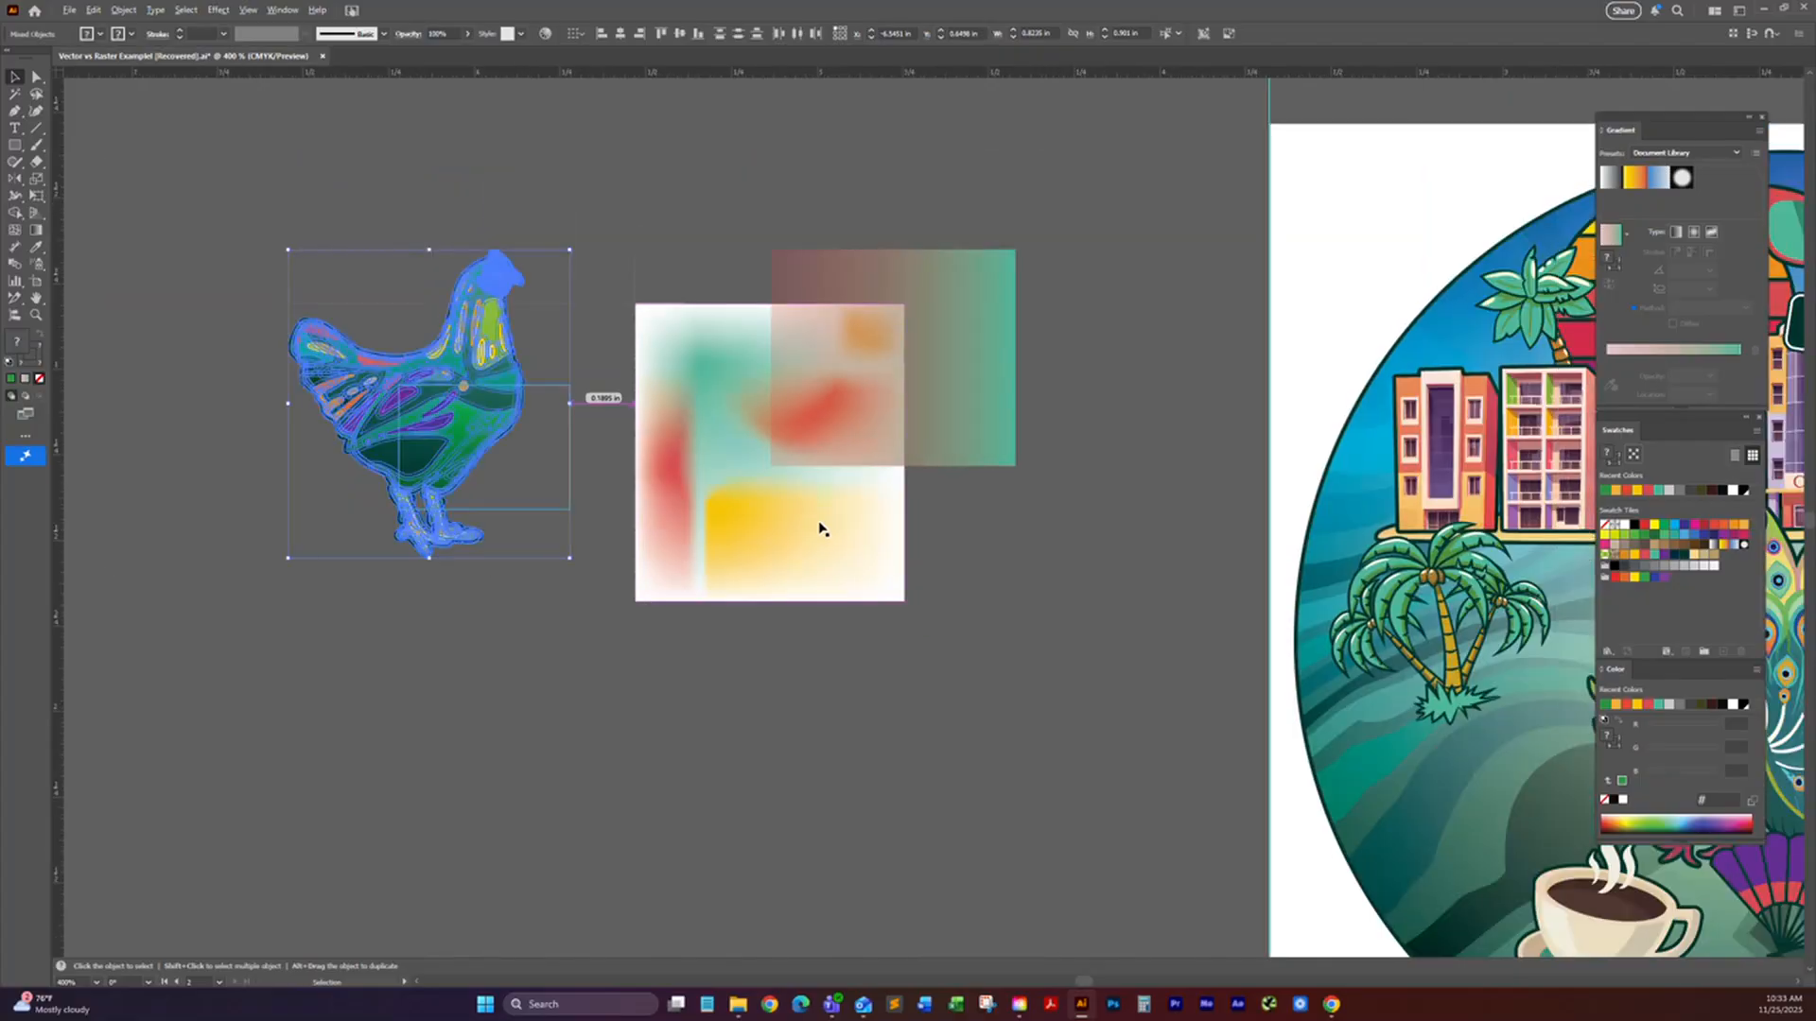
scroll(819, 528, up, 1)
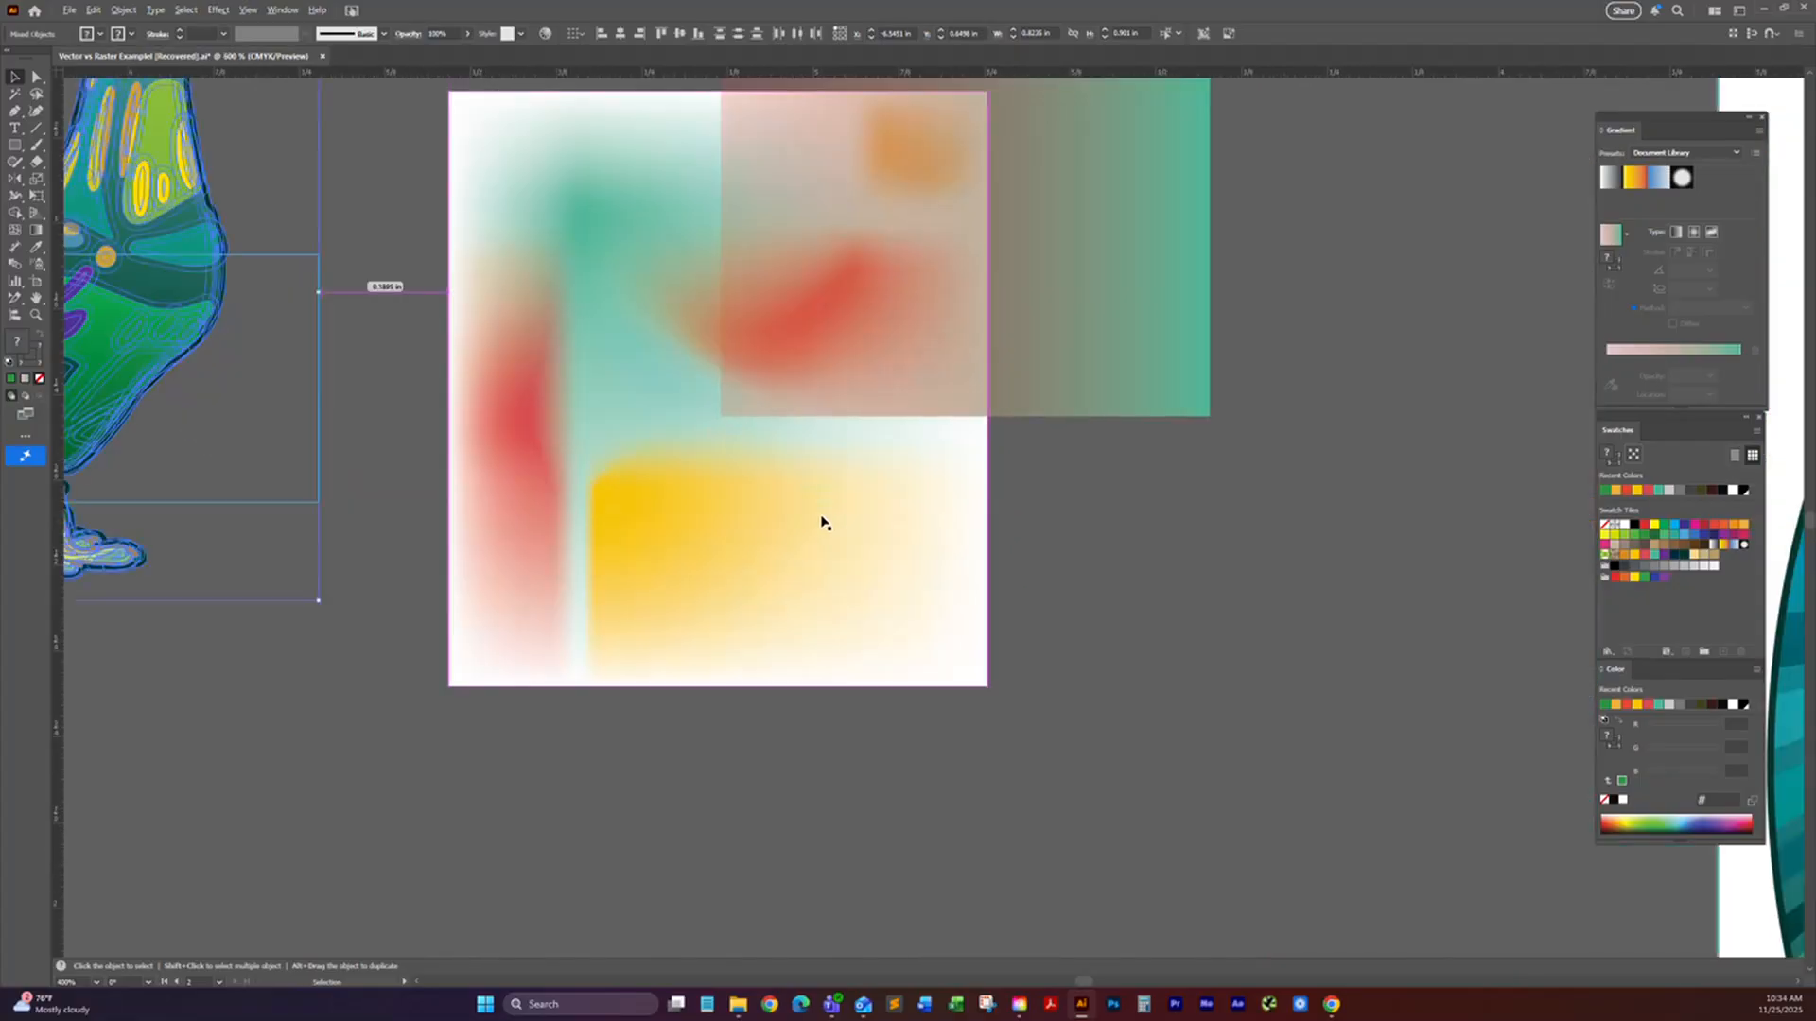
scroll(821, 523, down, 1)
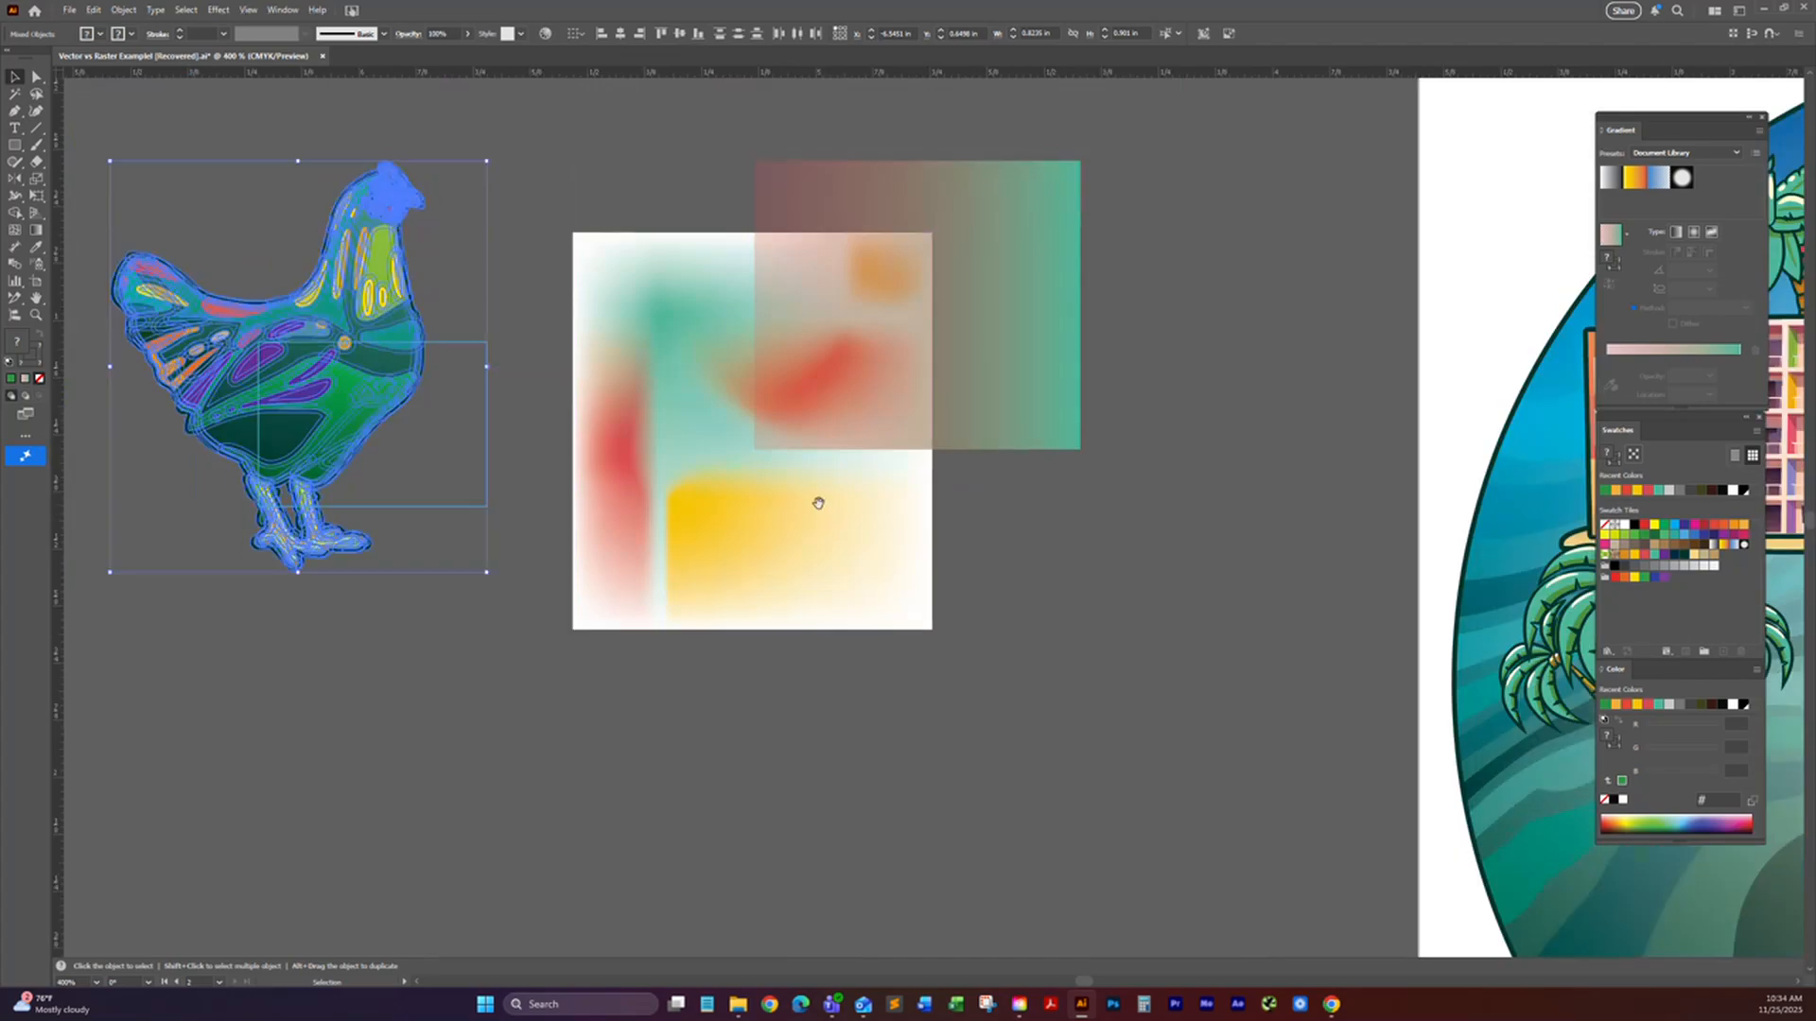
drag(823, 526, 858, 580)
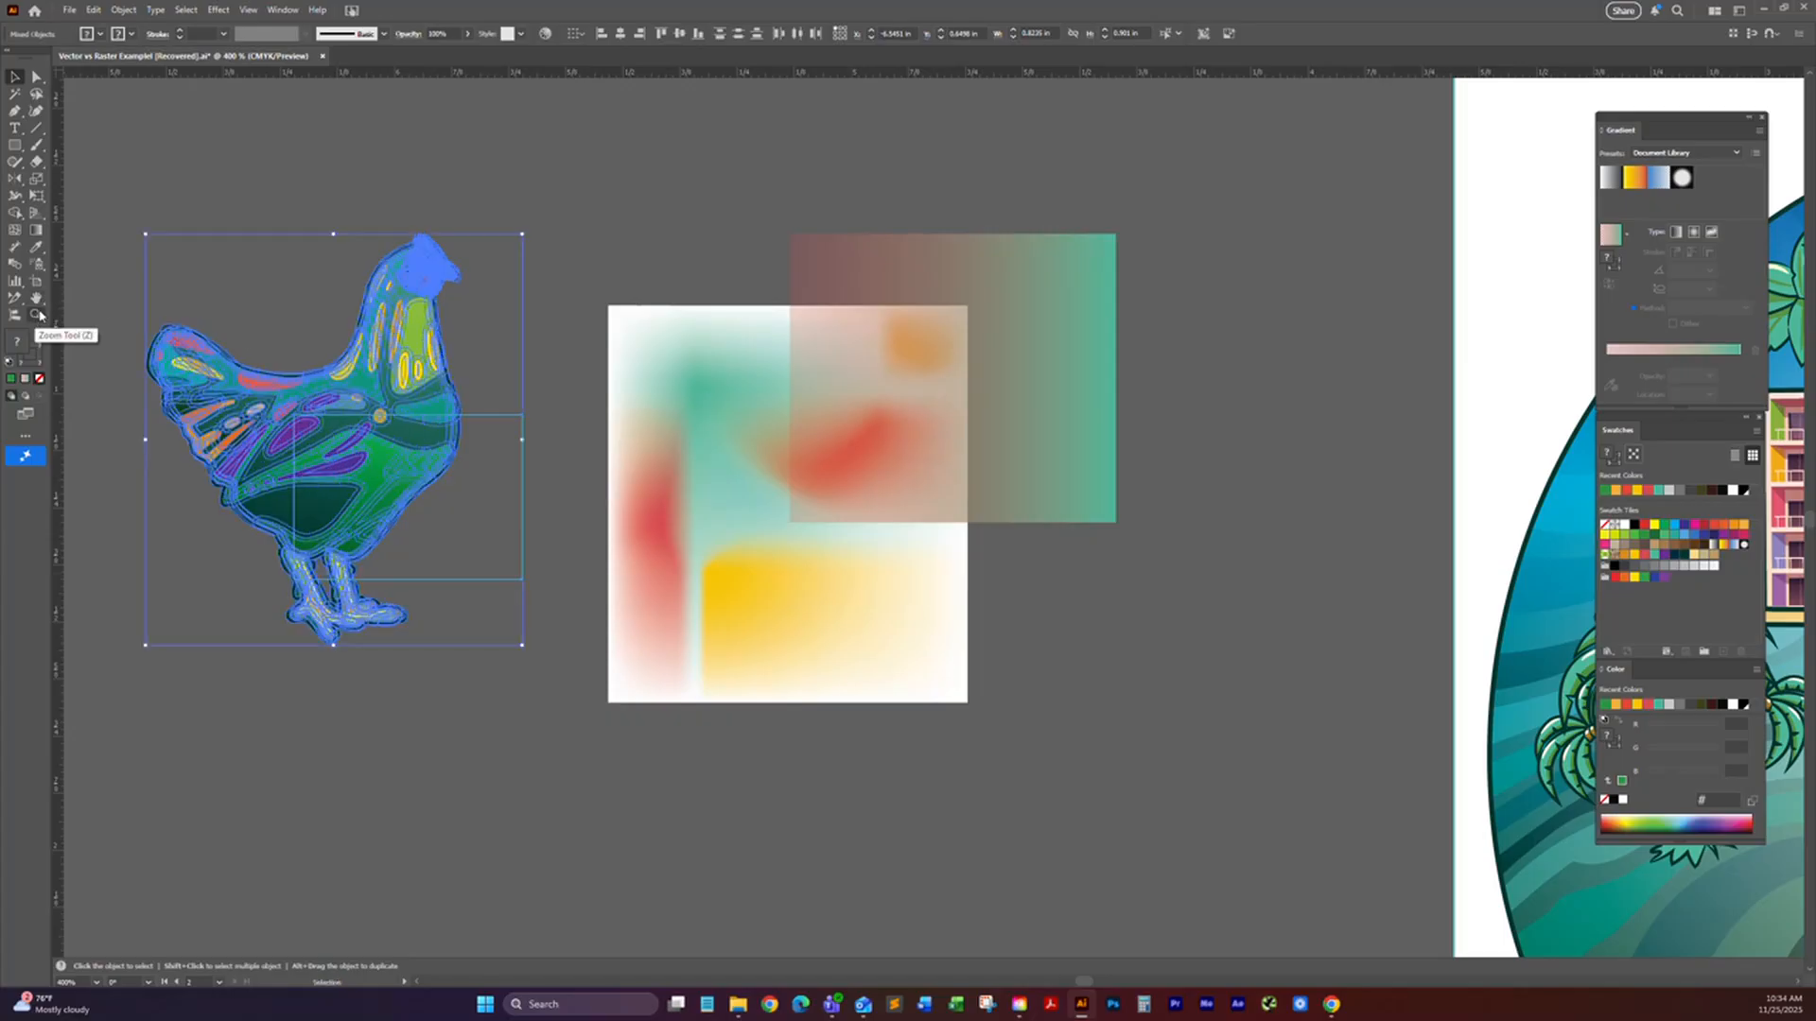
Step: Switch to the Zoom tool and return to the Selection tool with the rooster still selected
click(36, 315)
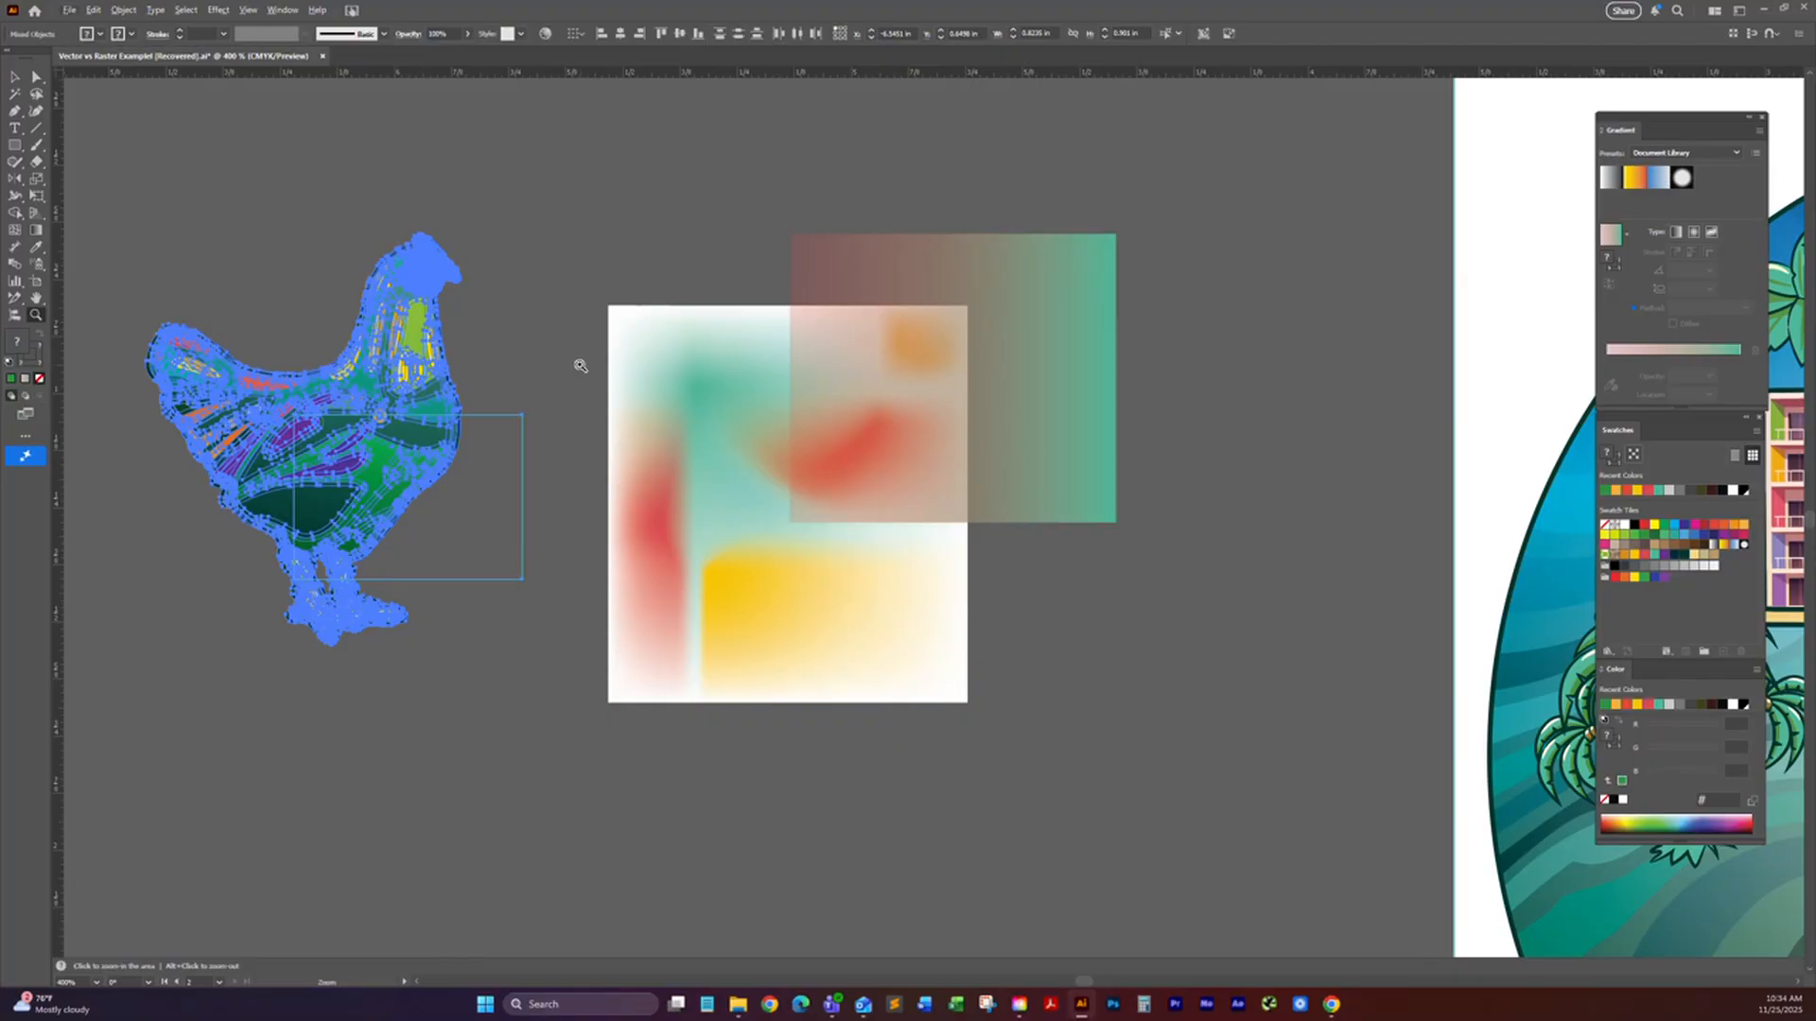
key(v)
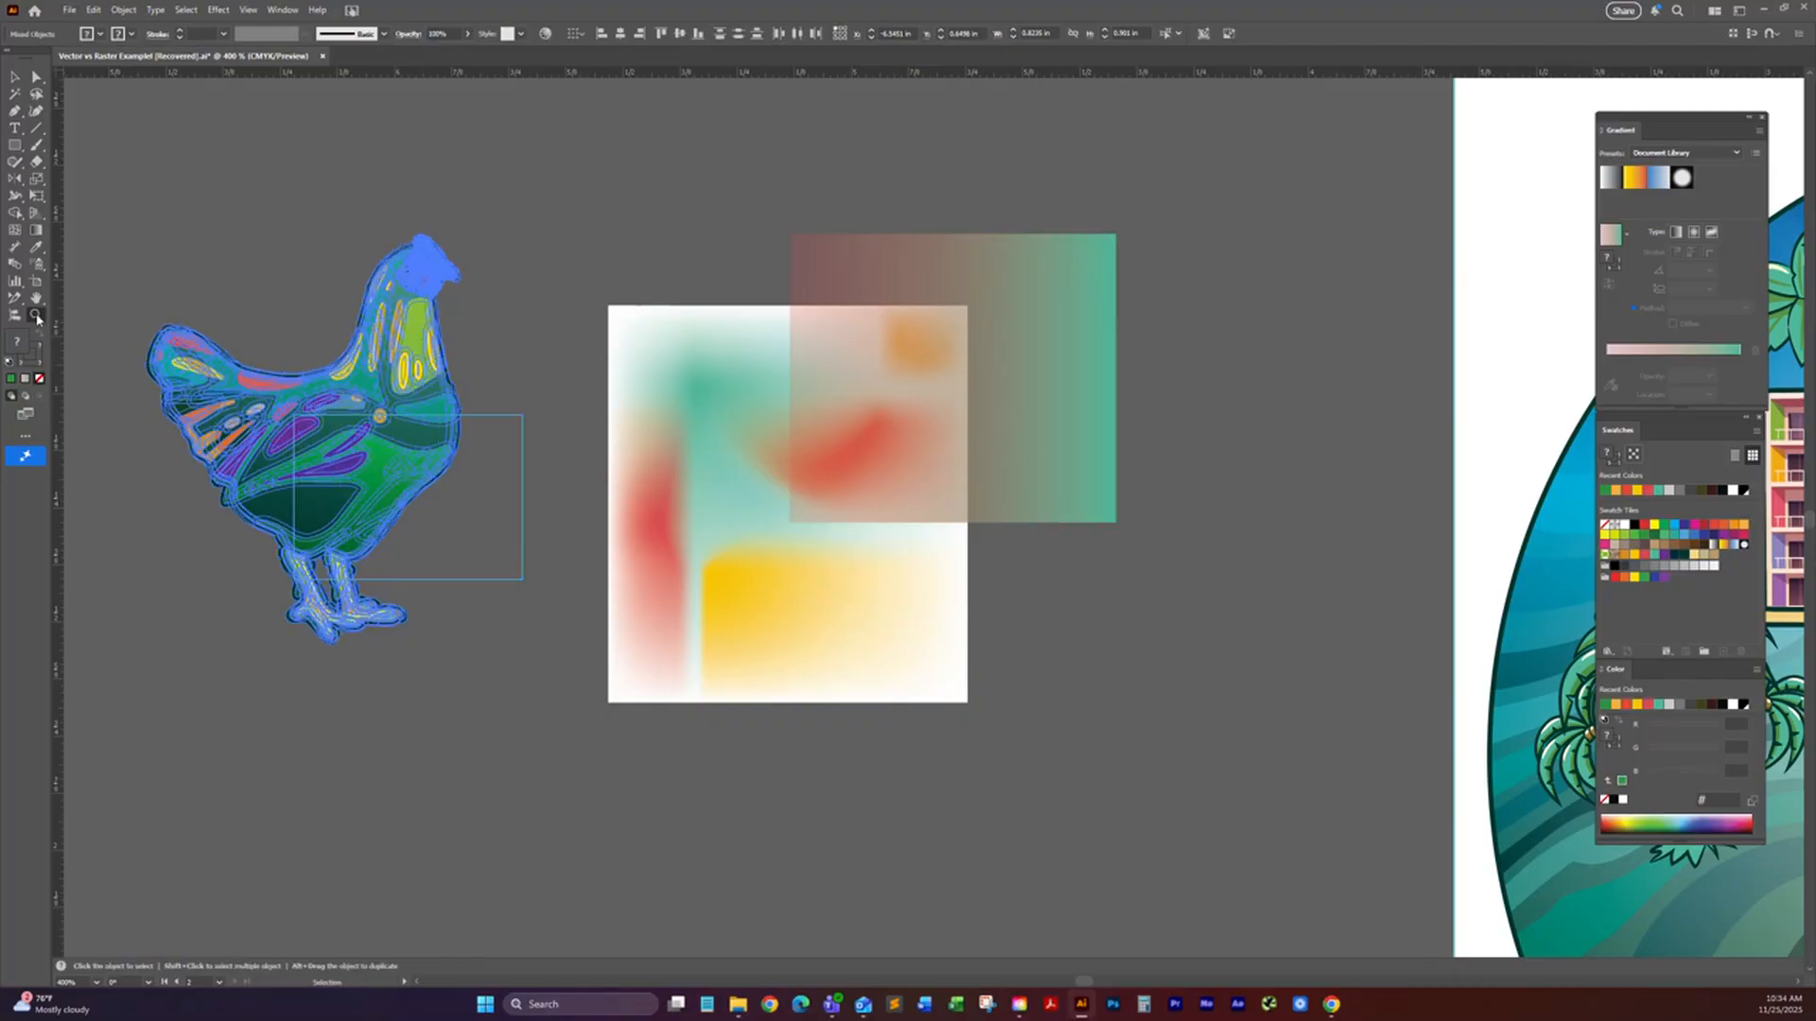
click(14, 77)
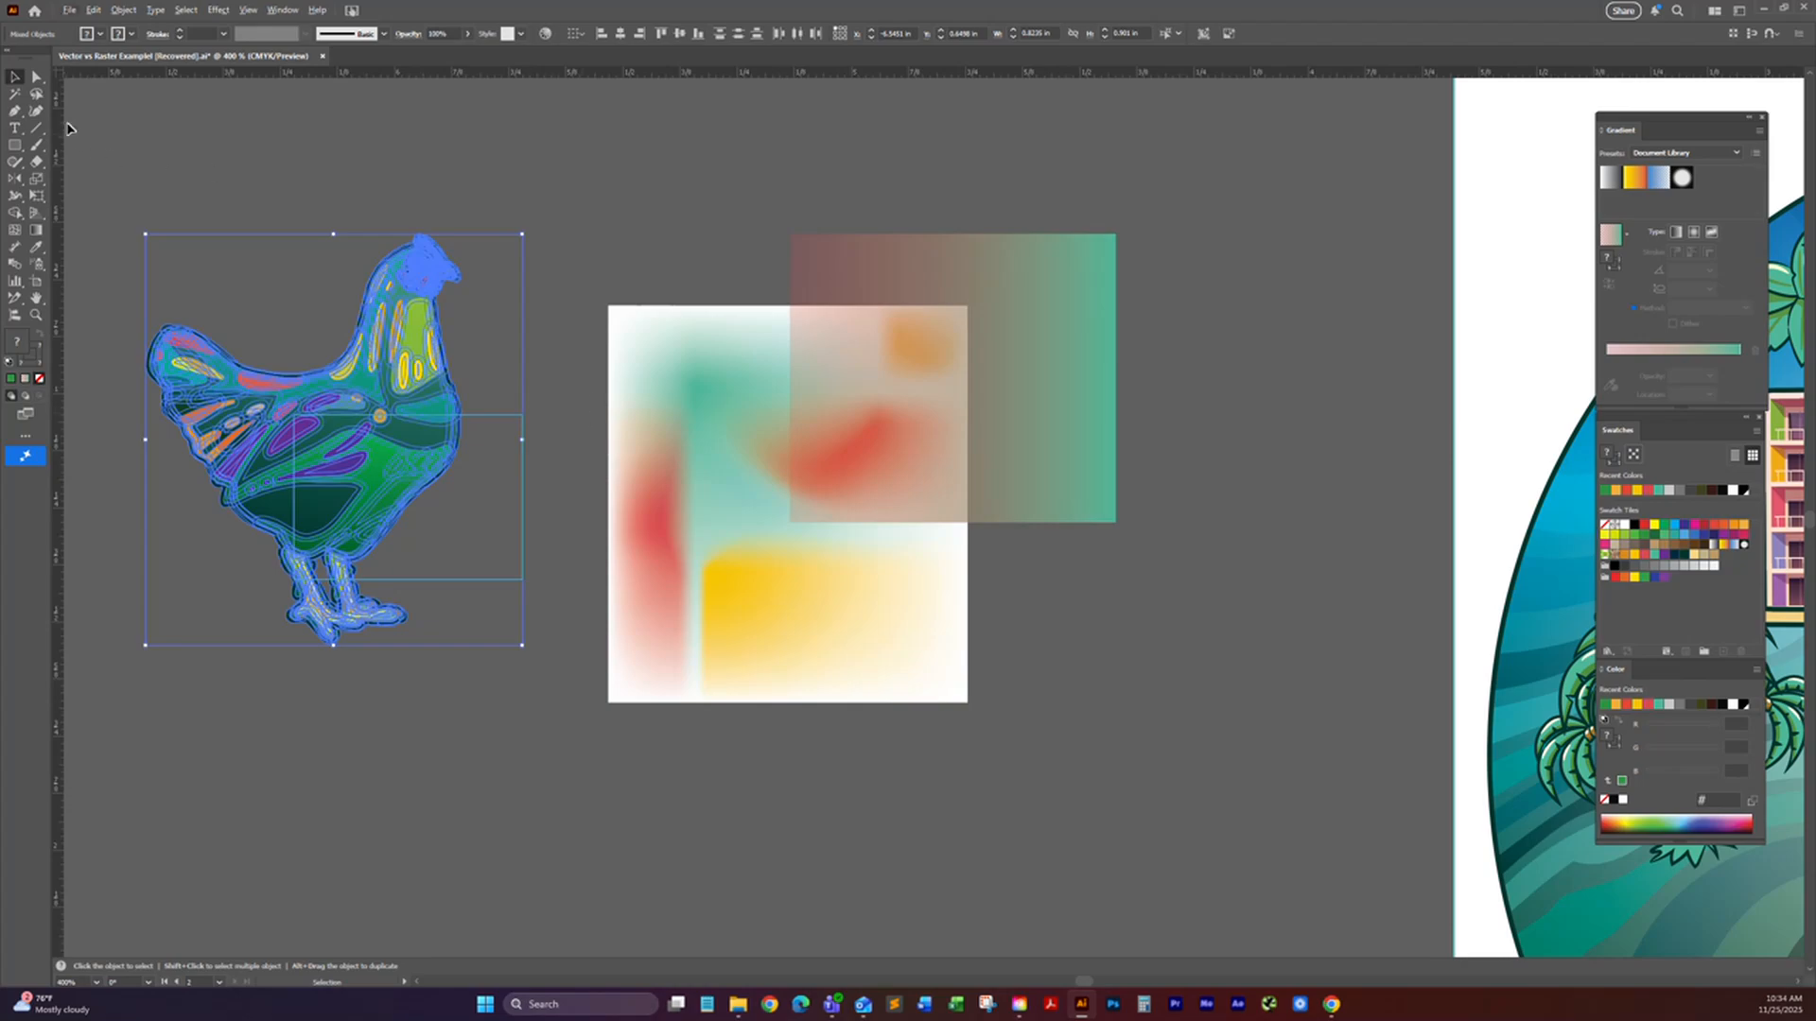
Step: Rotate the canvas view a few degrees with the Rotate View tool, and reset the view rotation
scroll(76, 138, up, 1)
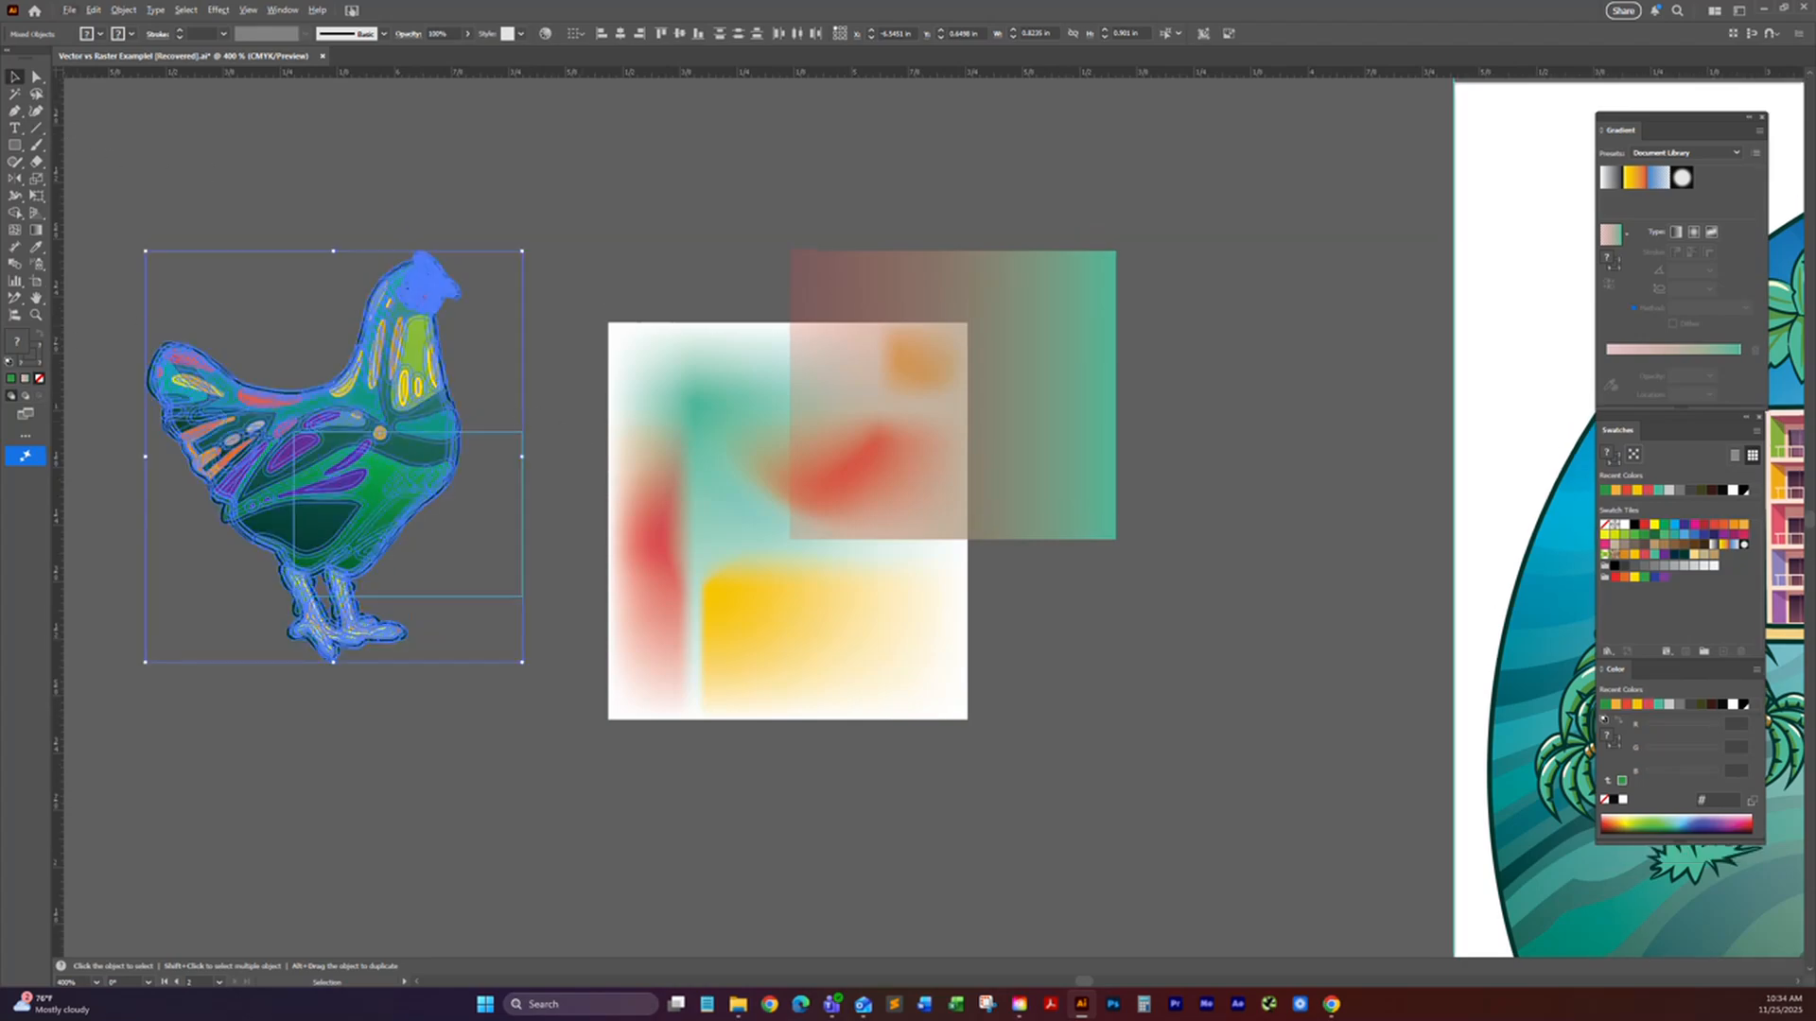
click(35, 299)
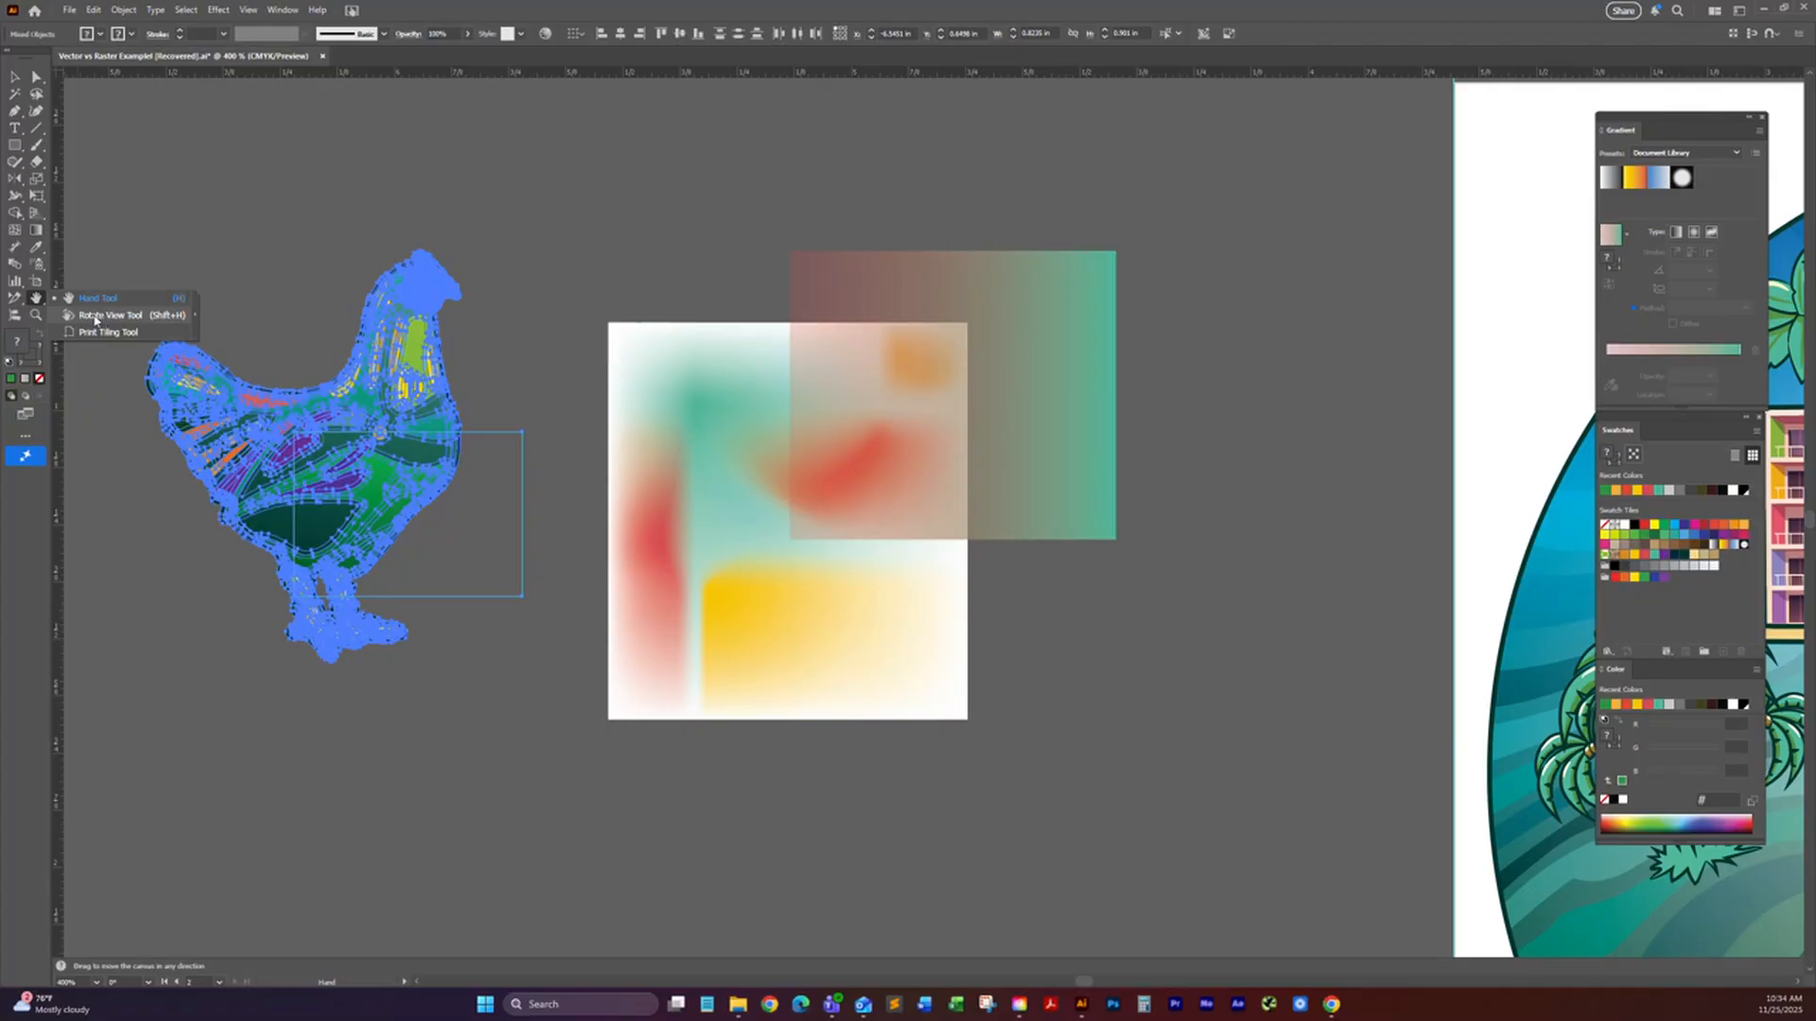
click(93, 319)
drag(445, 514, 464, 473)
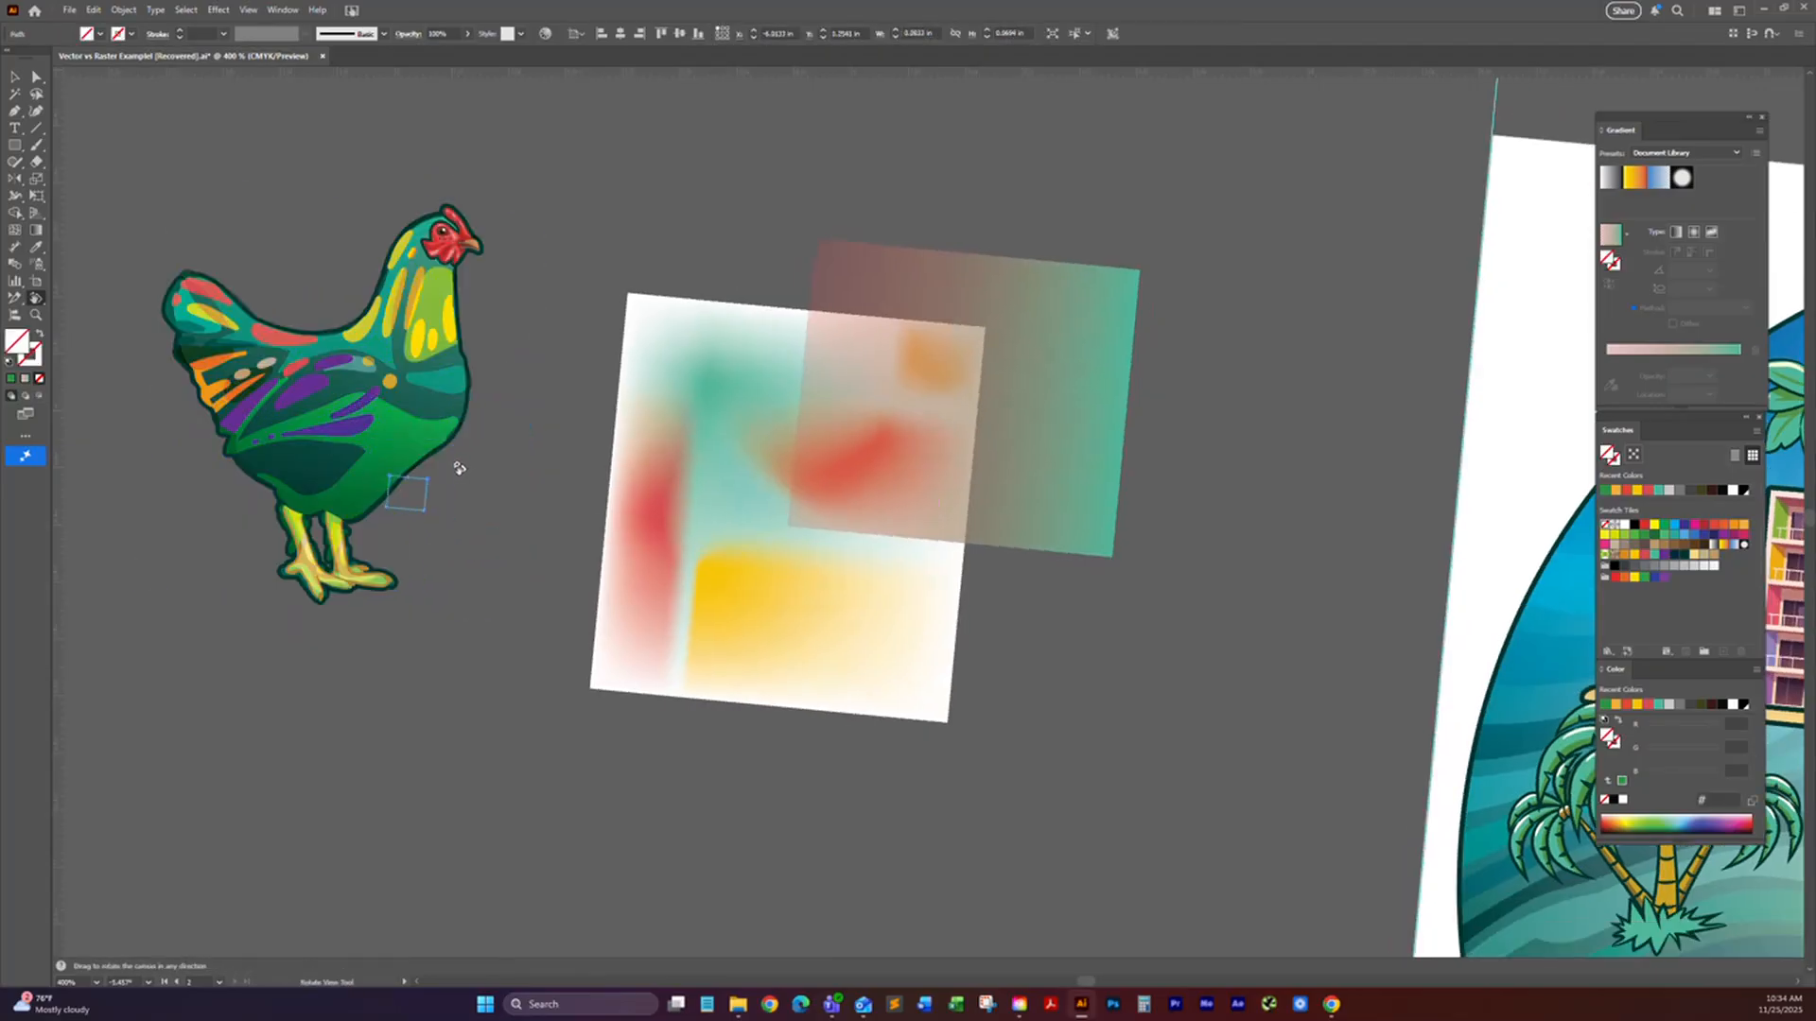
double_click(35, 299)
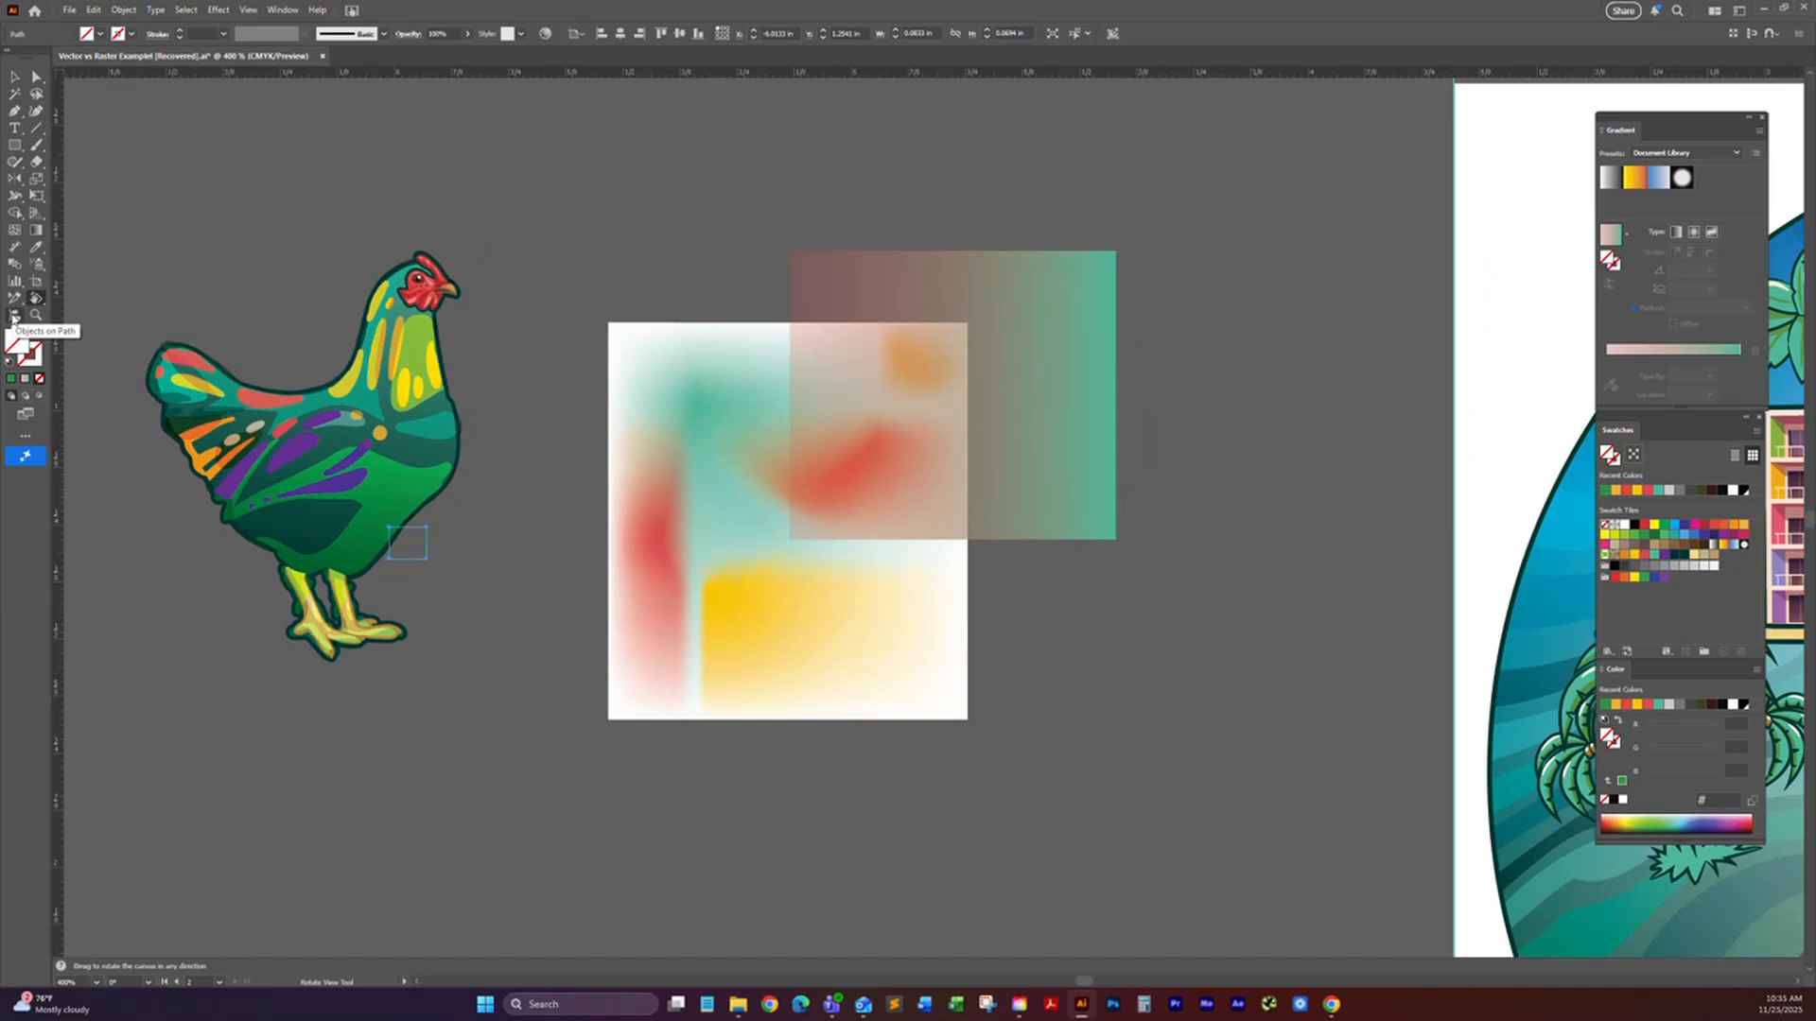
Step: Switch between the Selection and Rotate View tools, and shift the canvas sideways with the Hand tool
key(v)
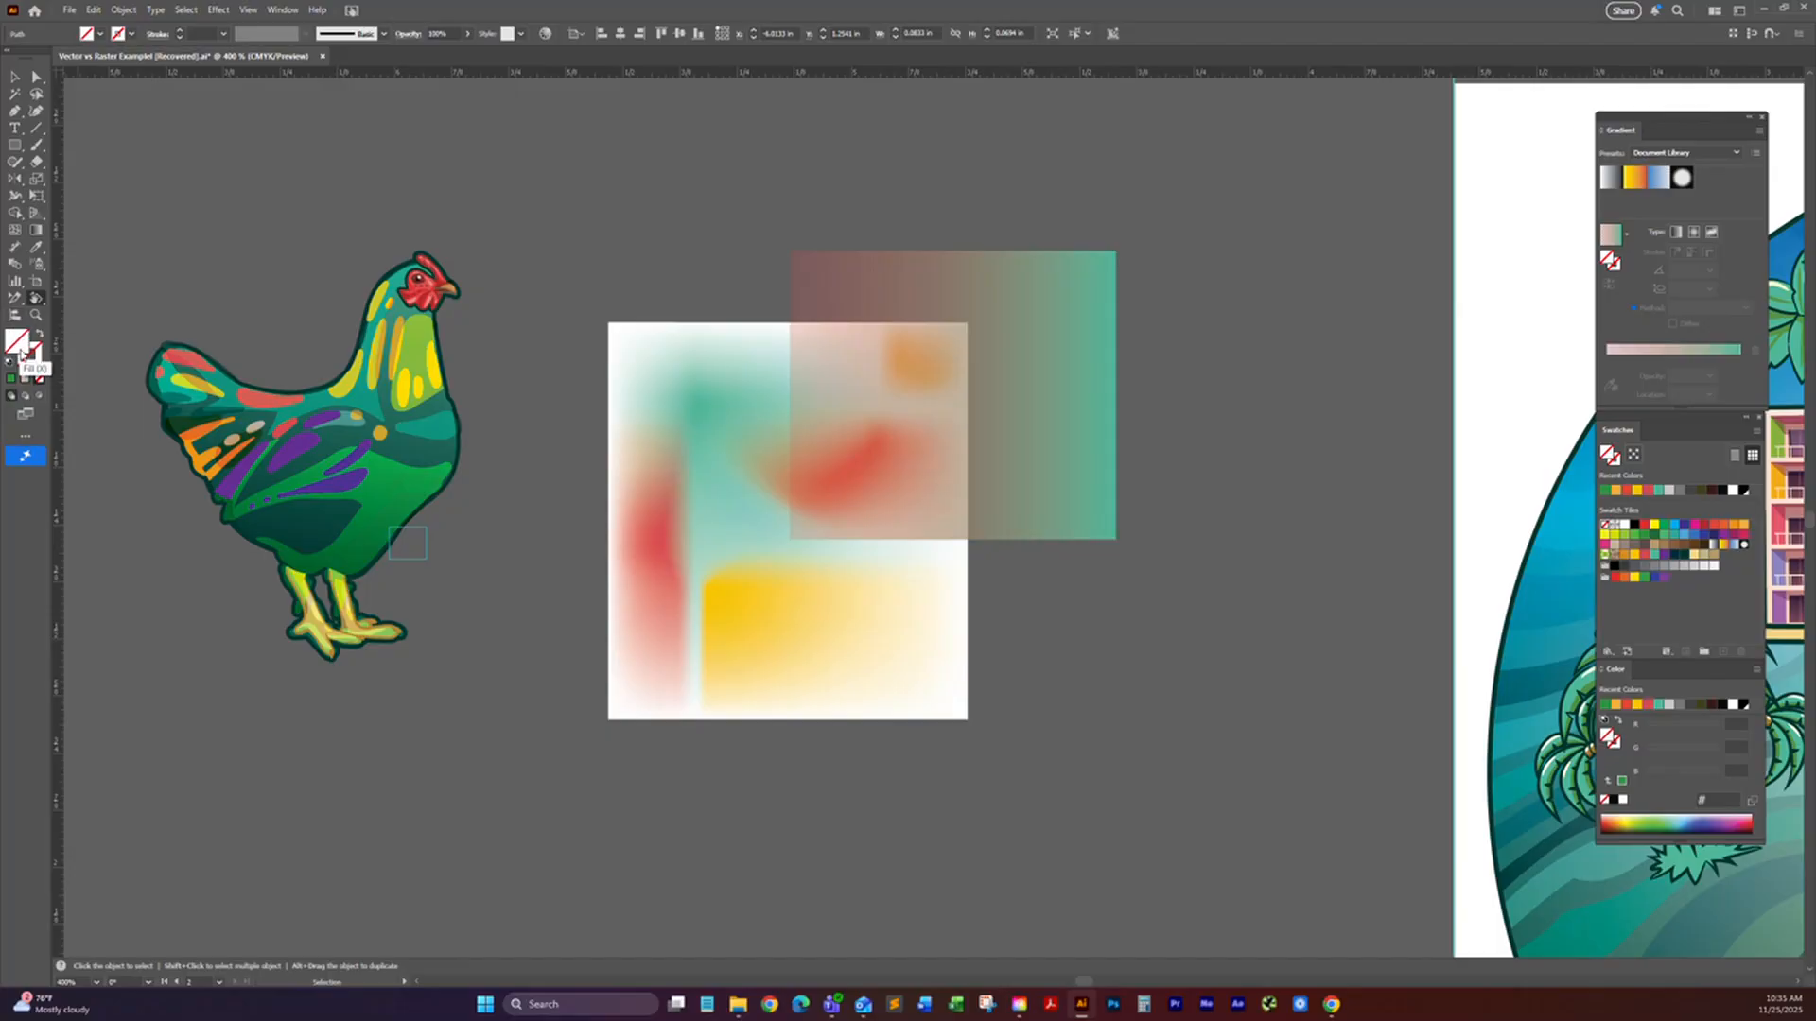
key(shift+h)
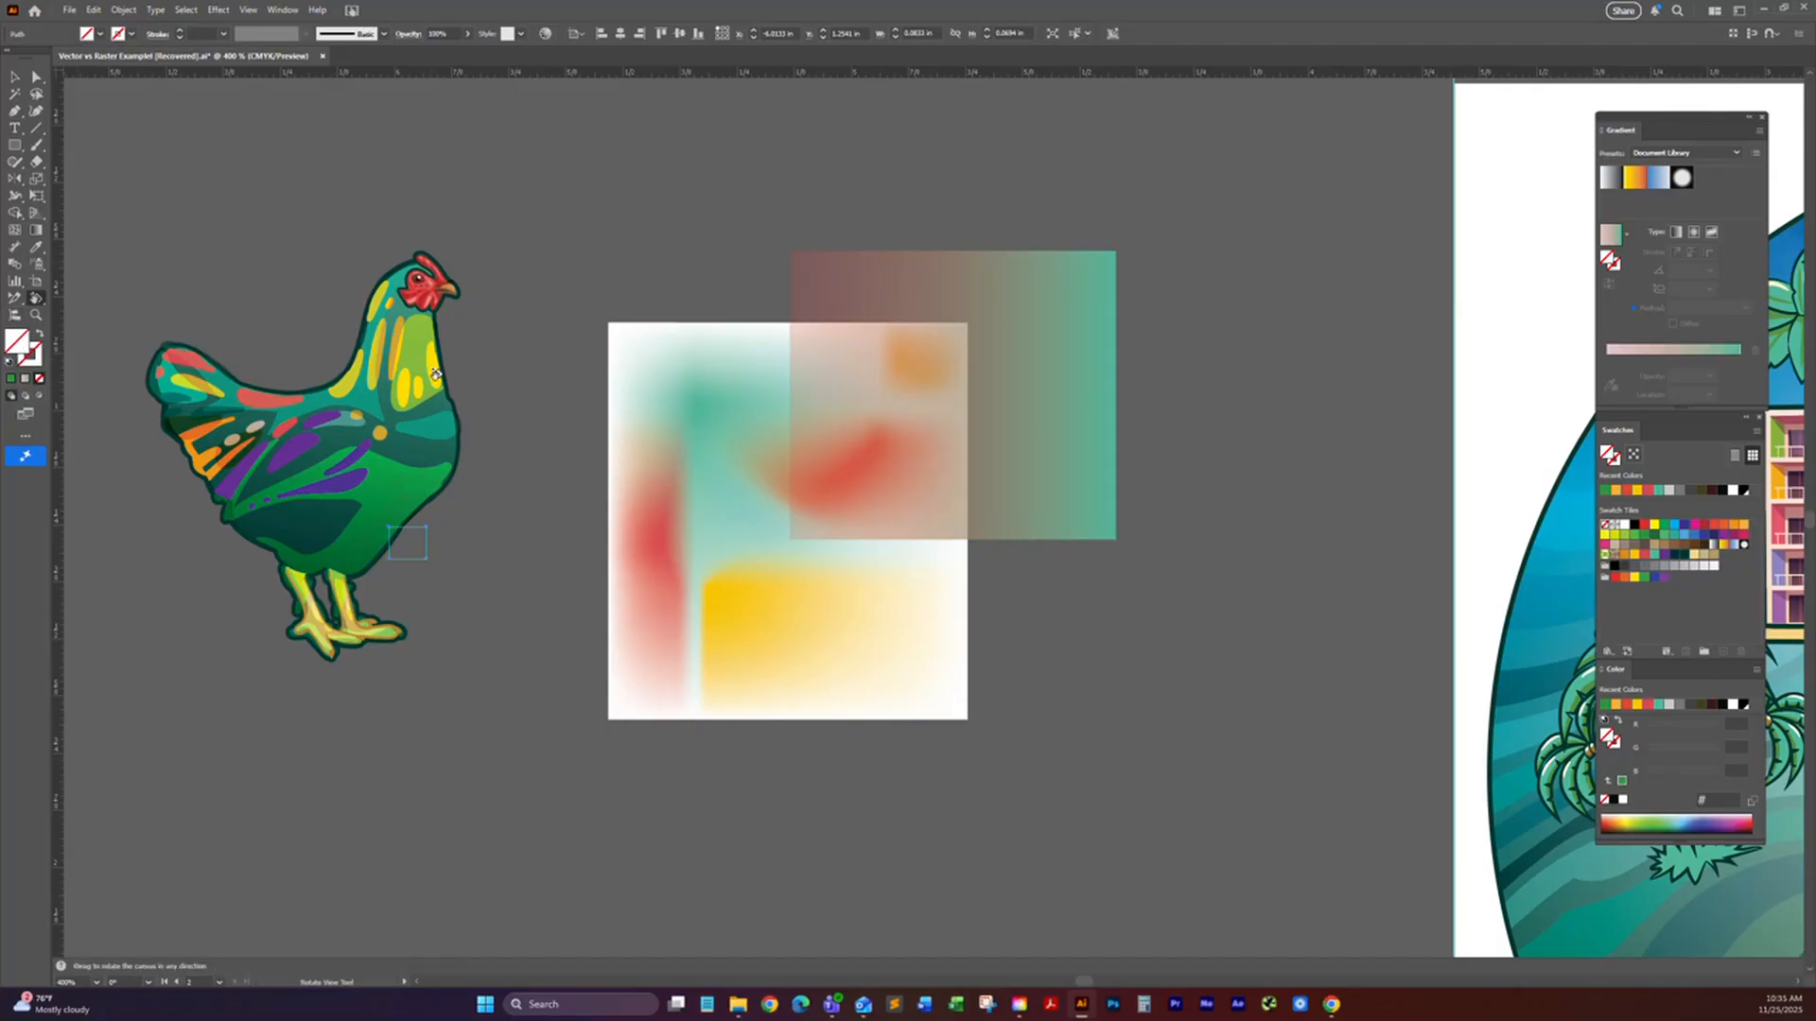
key(h)
drag(348, 325, 476, 300)
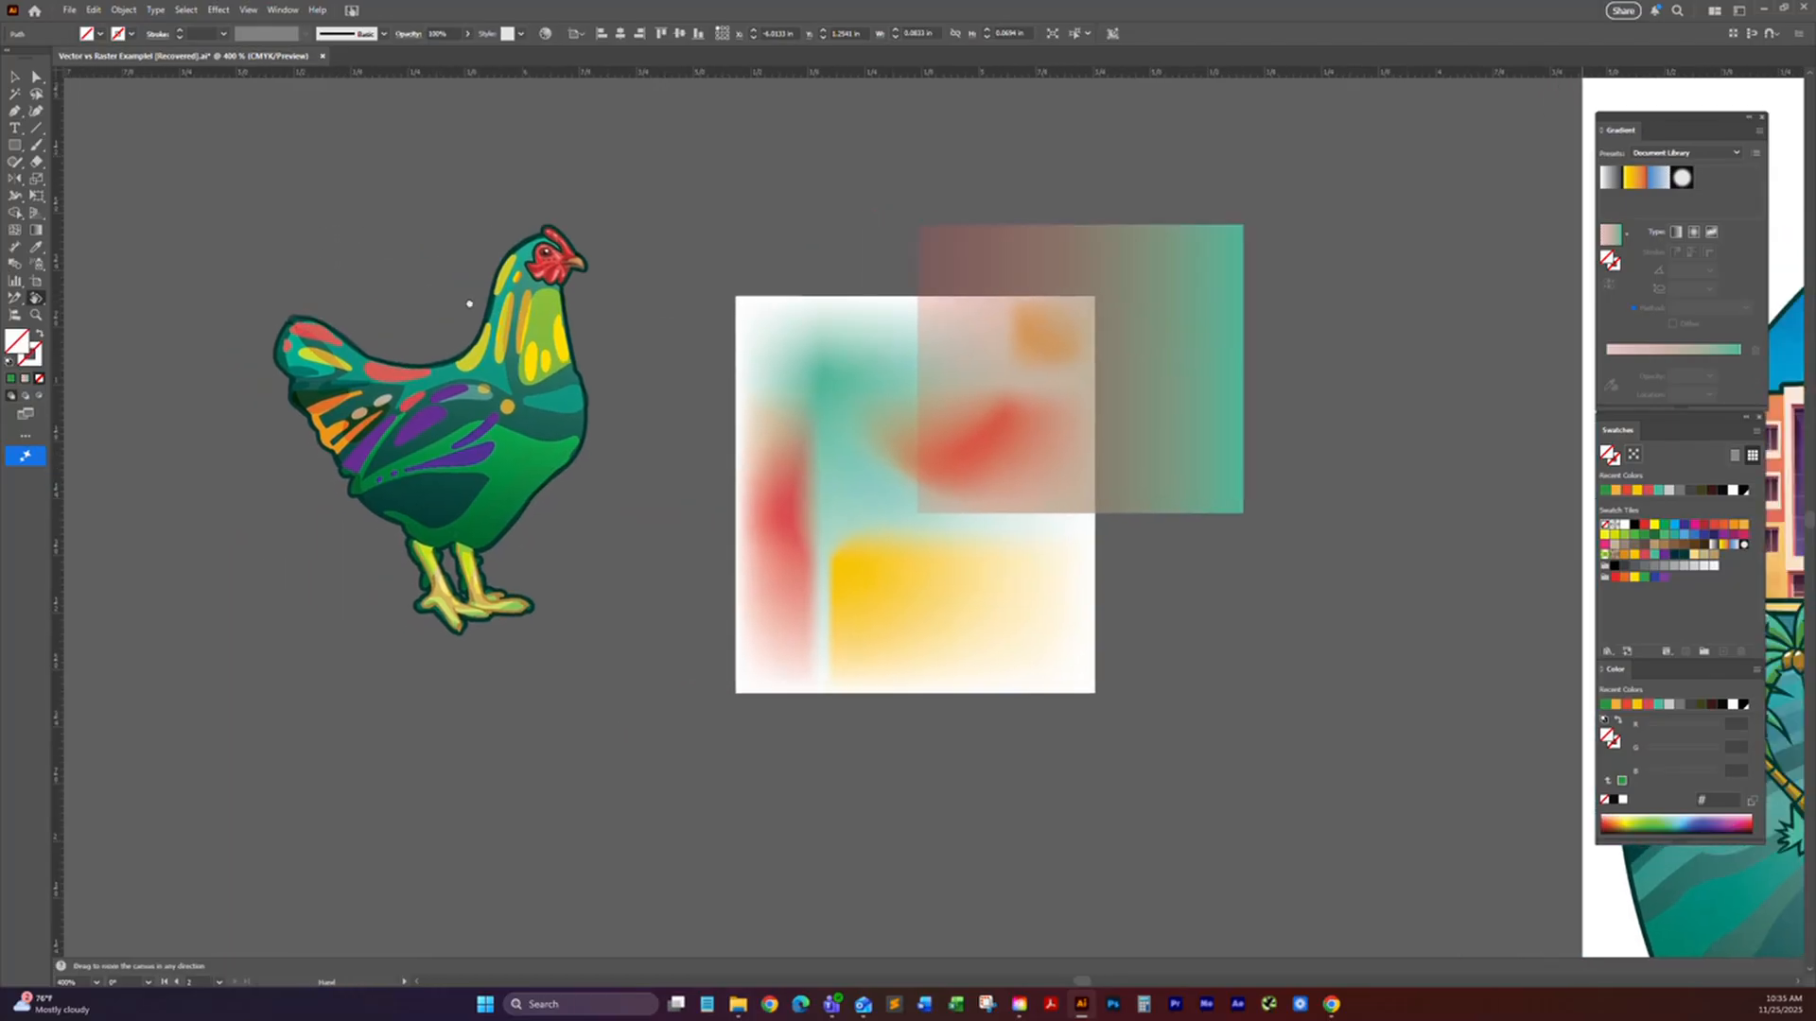
key(v)
Step: Clear the small path's selection on empty canvas and select the whole rooster group with the Selection tool
click(37, 80)
click(395, 224)
scroll(500, 341, up, 1)
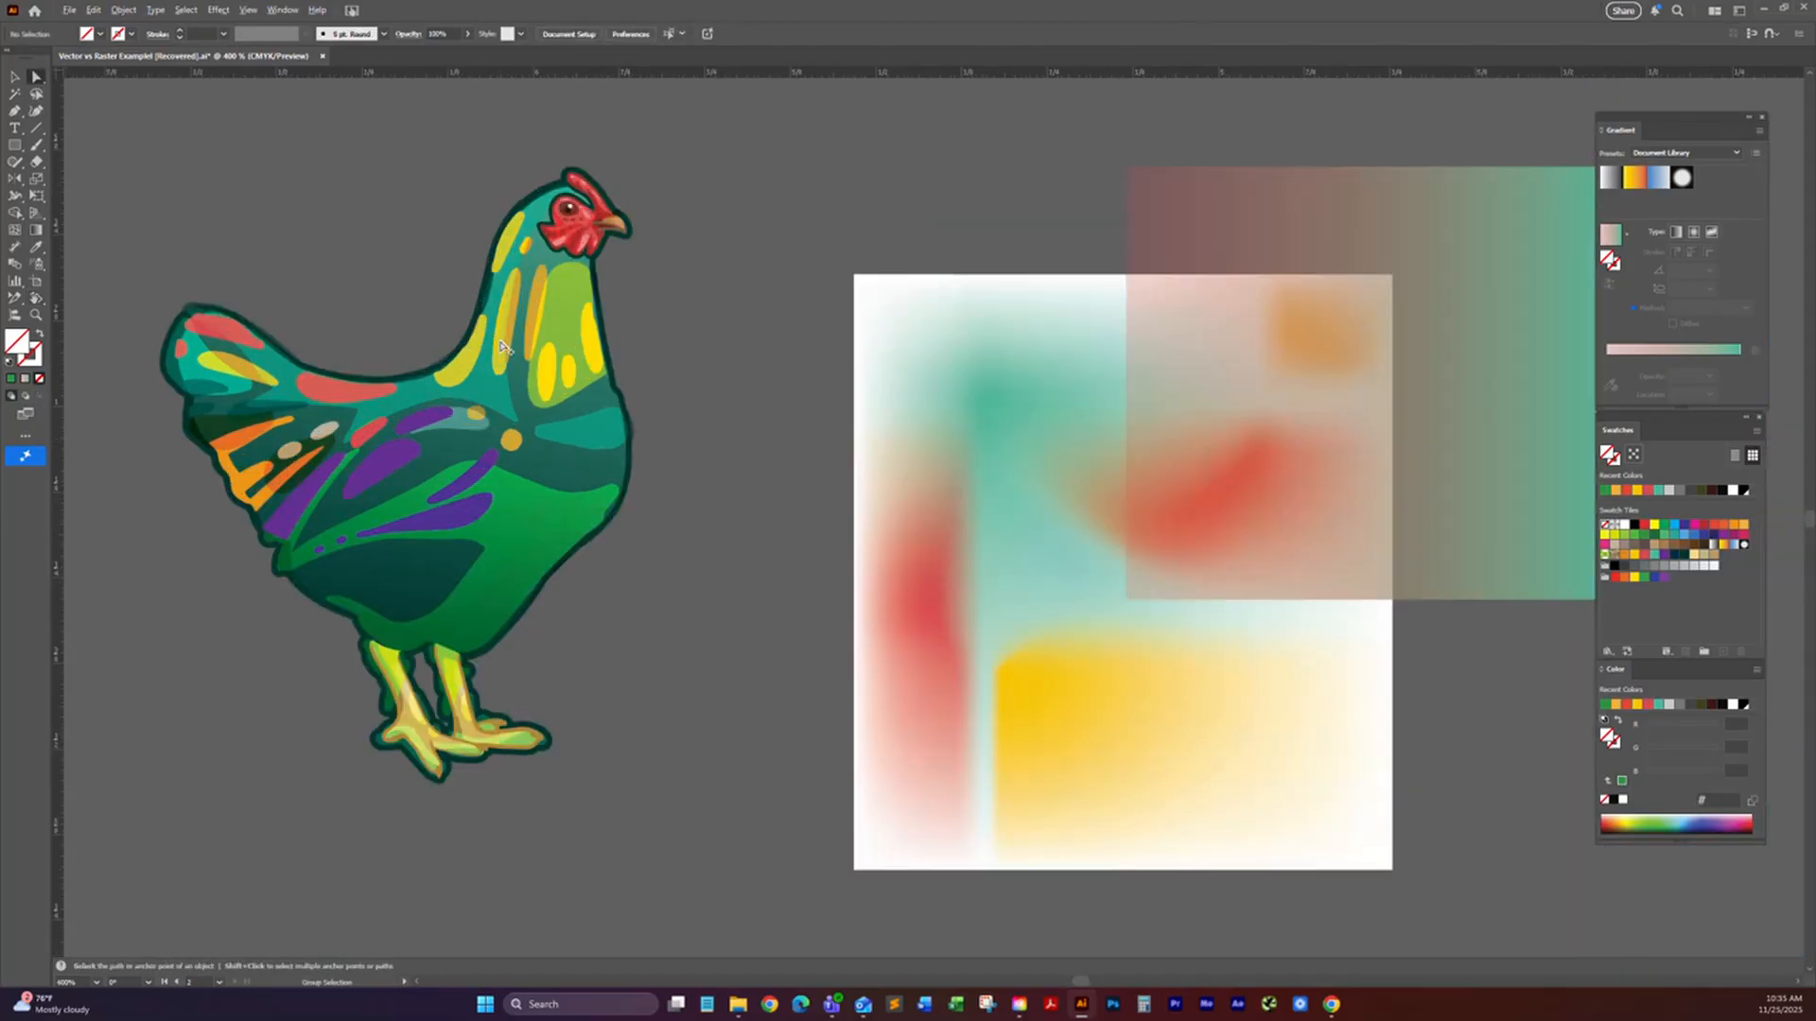
click(15, 144)
key(v)
click(624, 379)
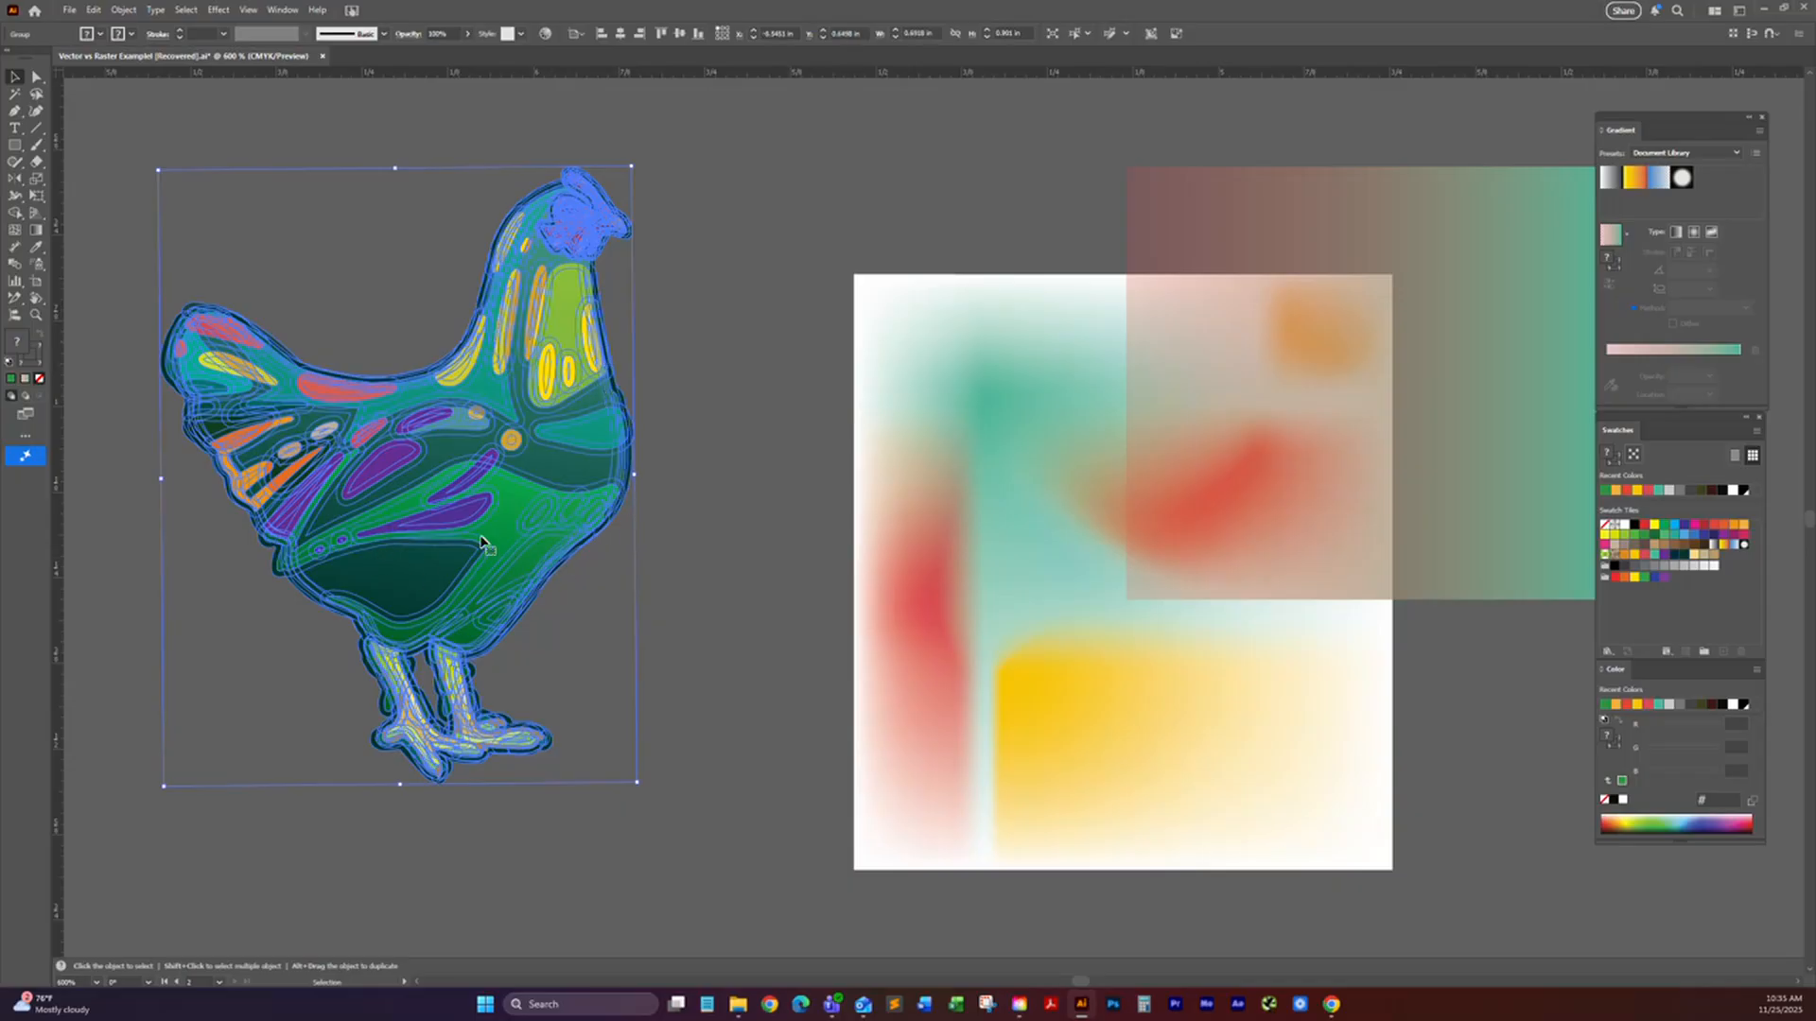
Step: Draw a square about 0.28 in wide between the rooster and the mesh artwork, and round its corners to about 0.1 in
scroll(283, 129, right, 1)
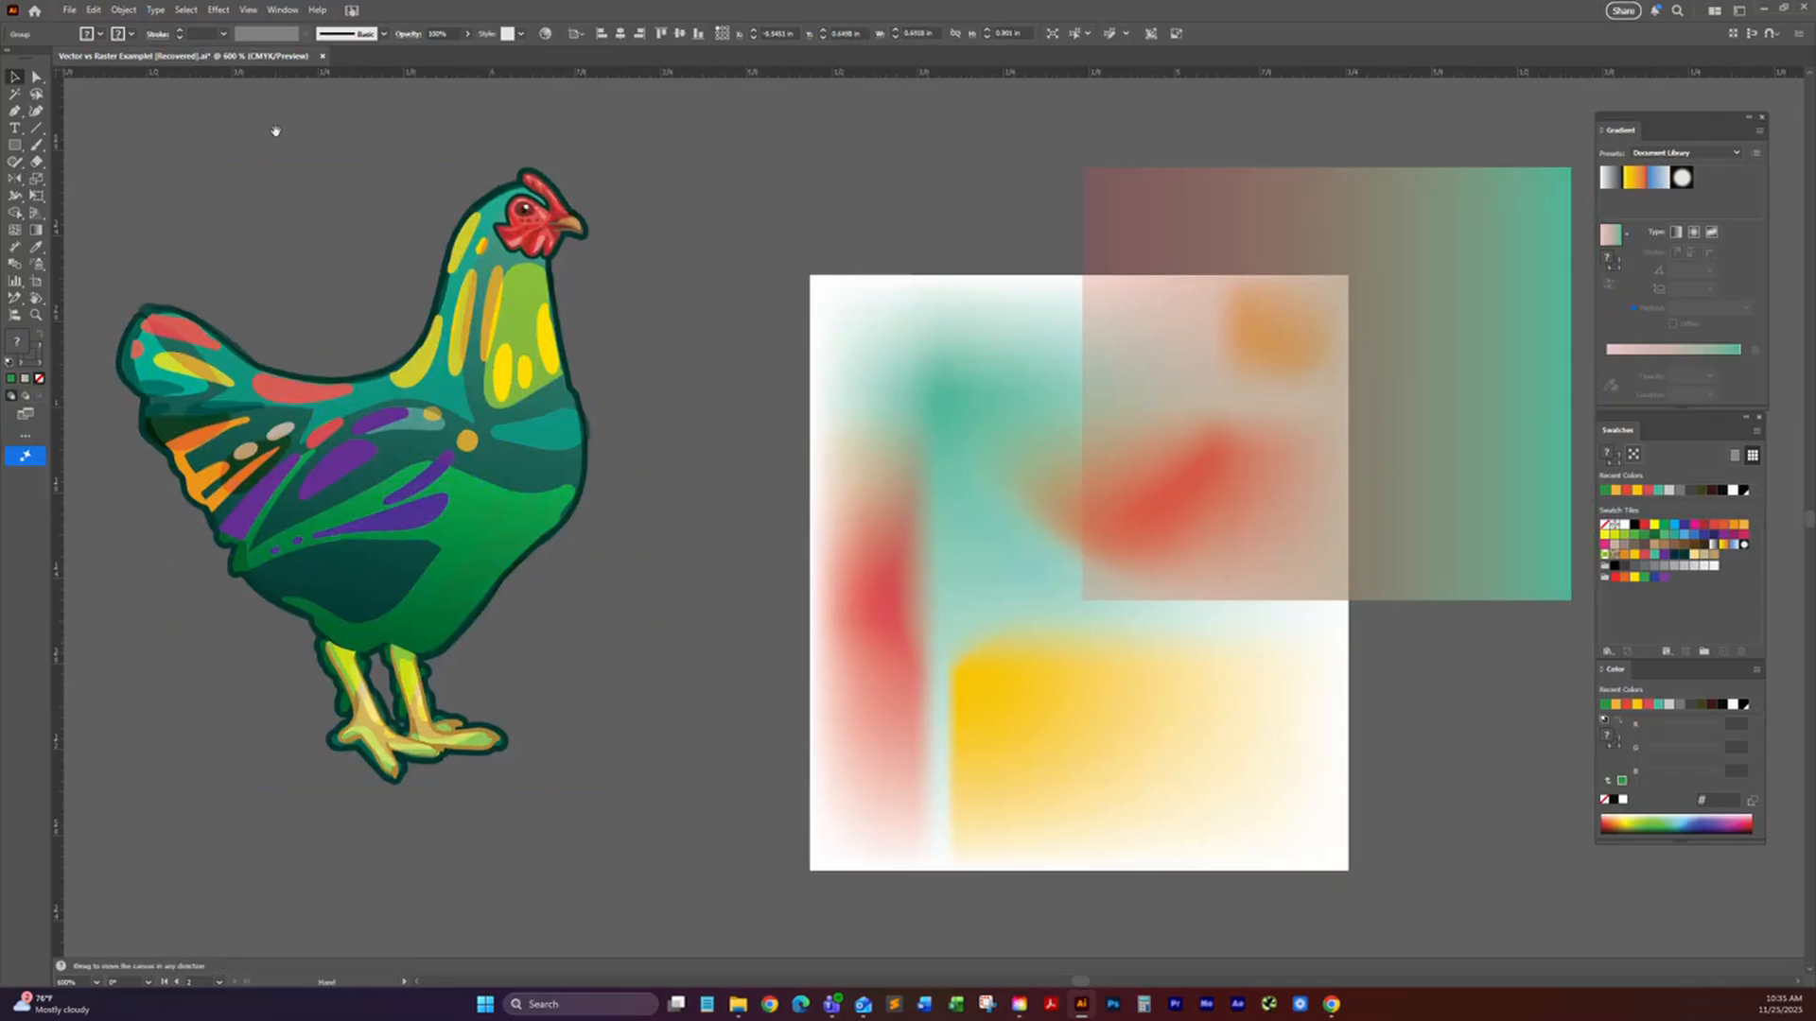
click(14, 144)
drag(669, 165, 861, 356)
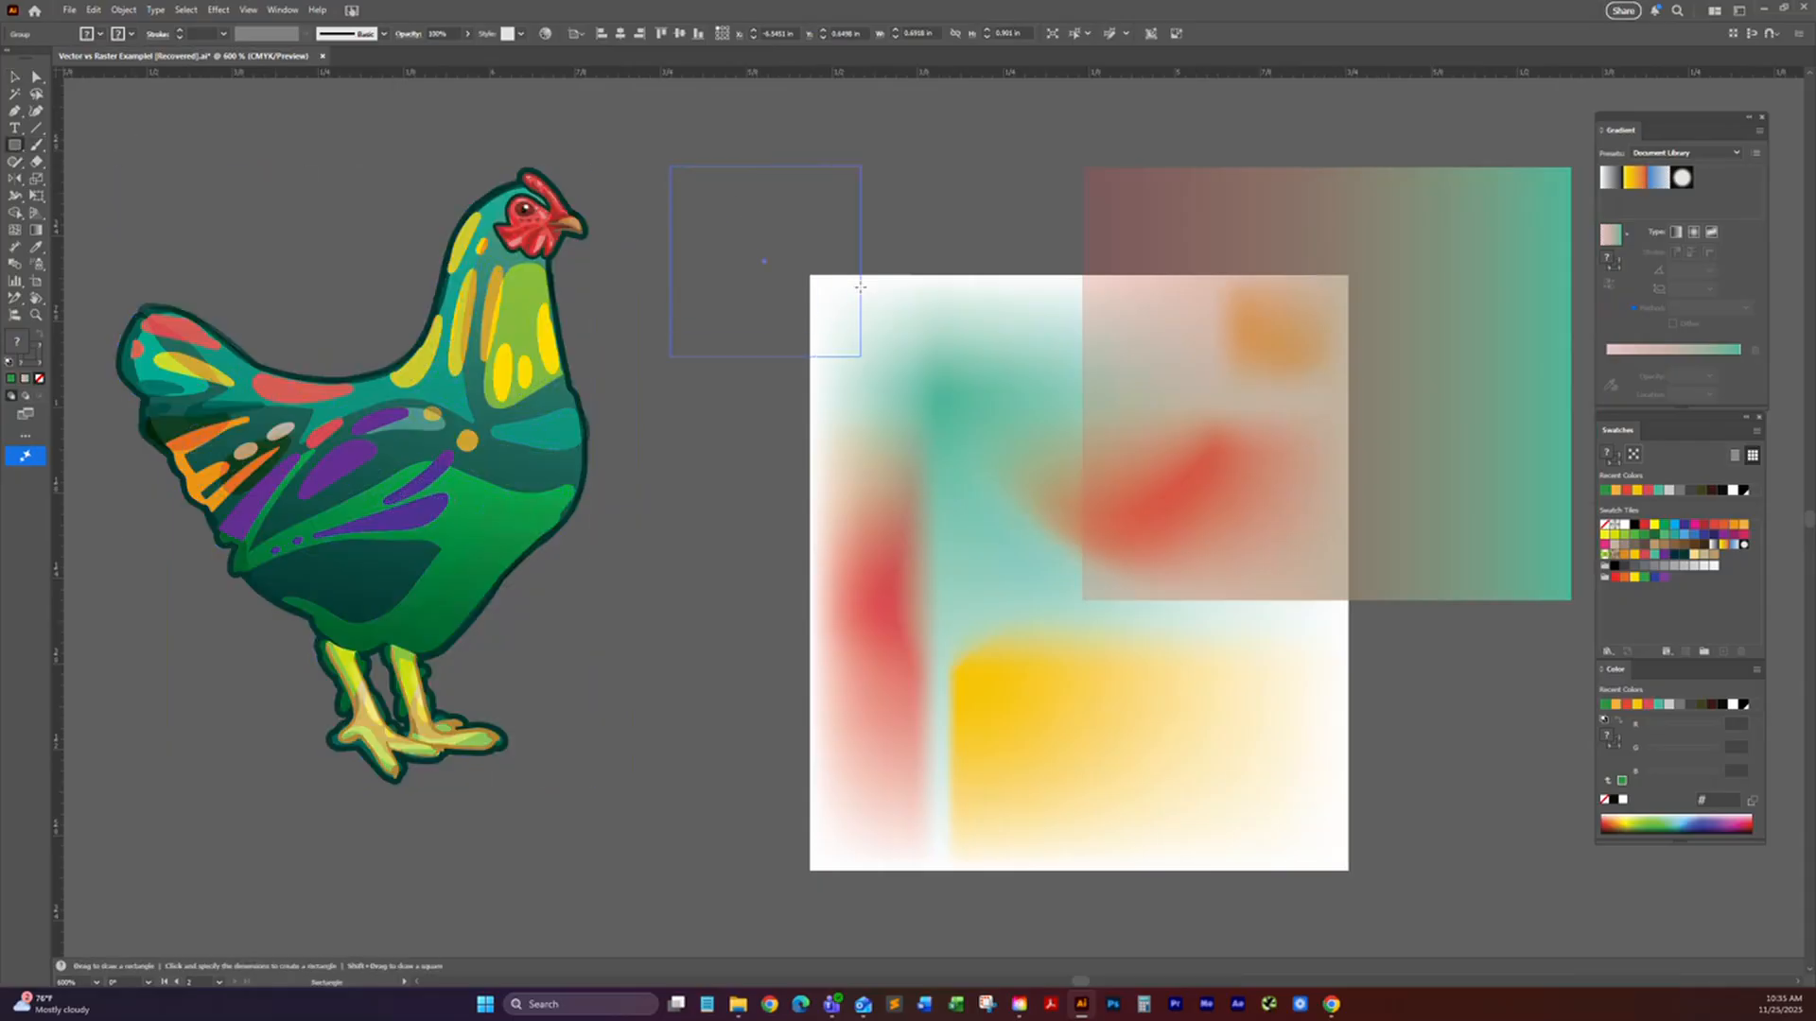
drag(679, 178, 741, 243)
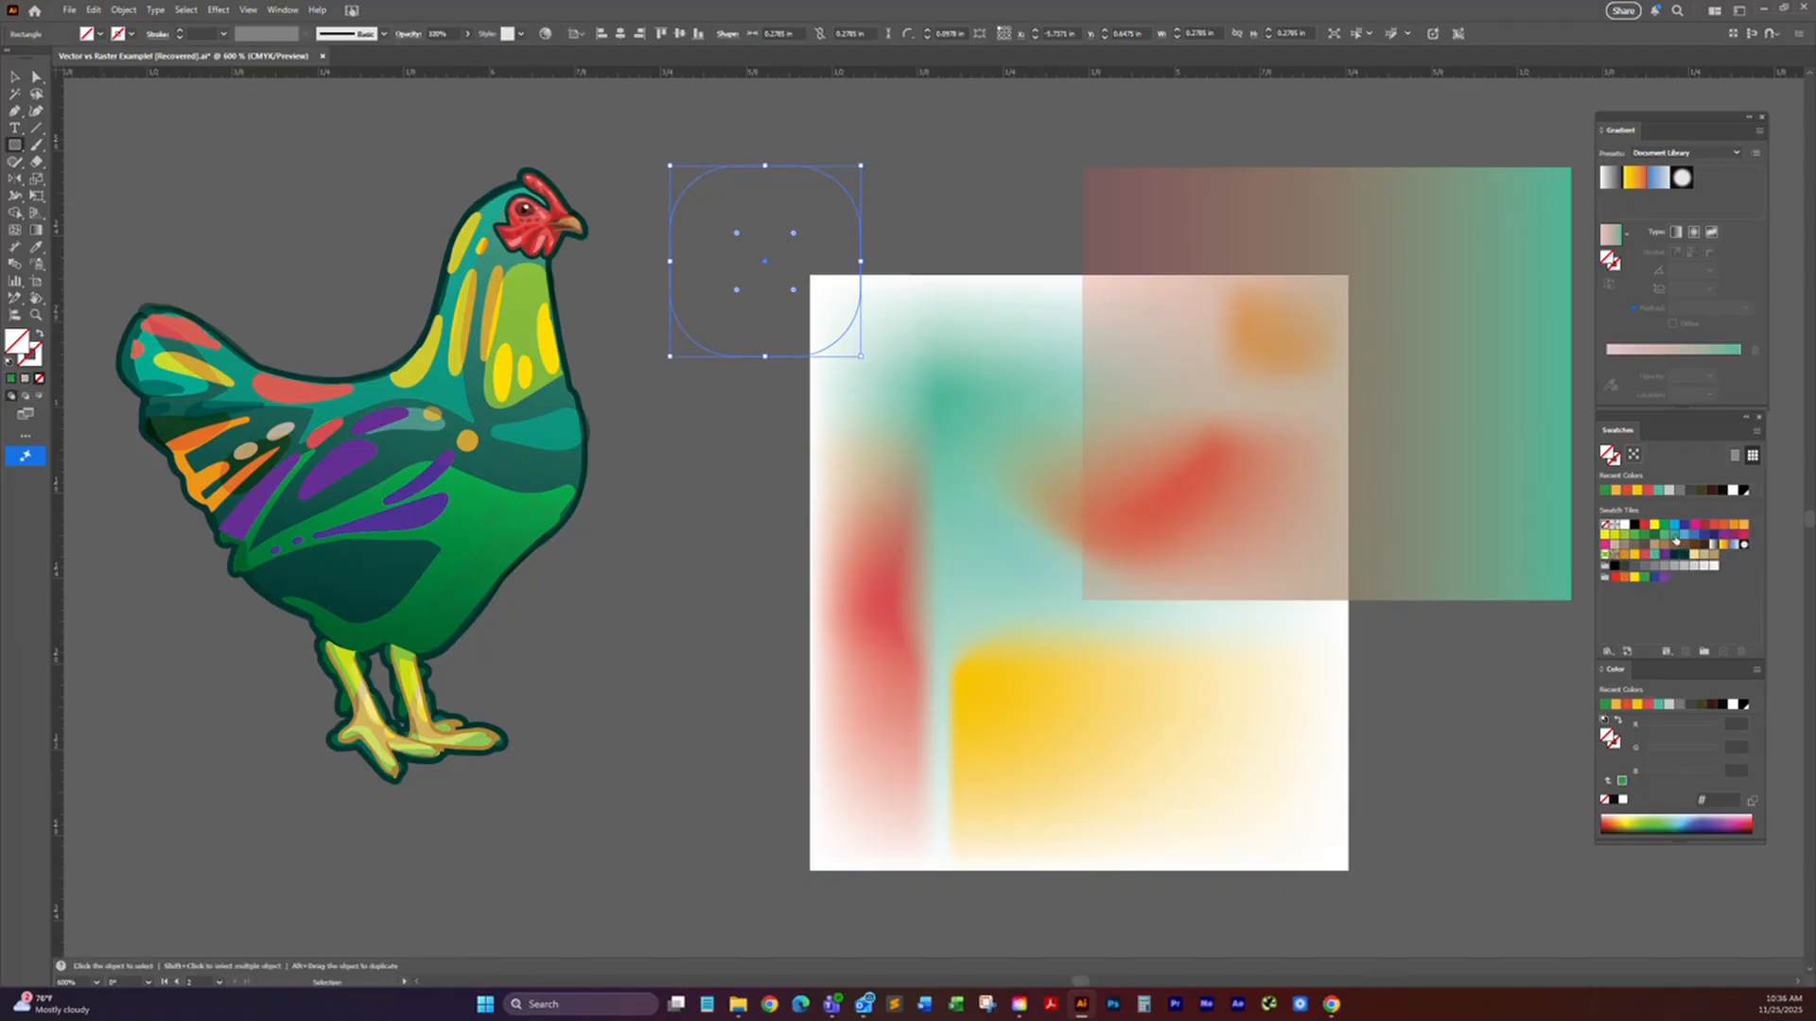
Step: Apply a teal swatch to the rounded square and swap its fill and stroke so only the outline is teal
click(1674, 536)
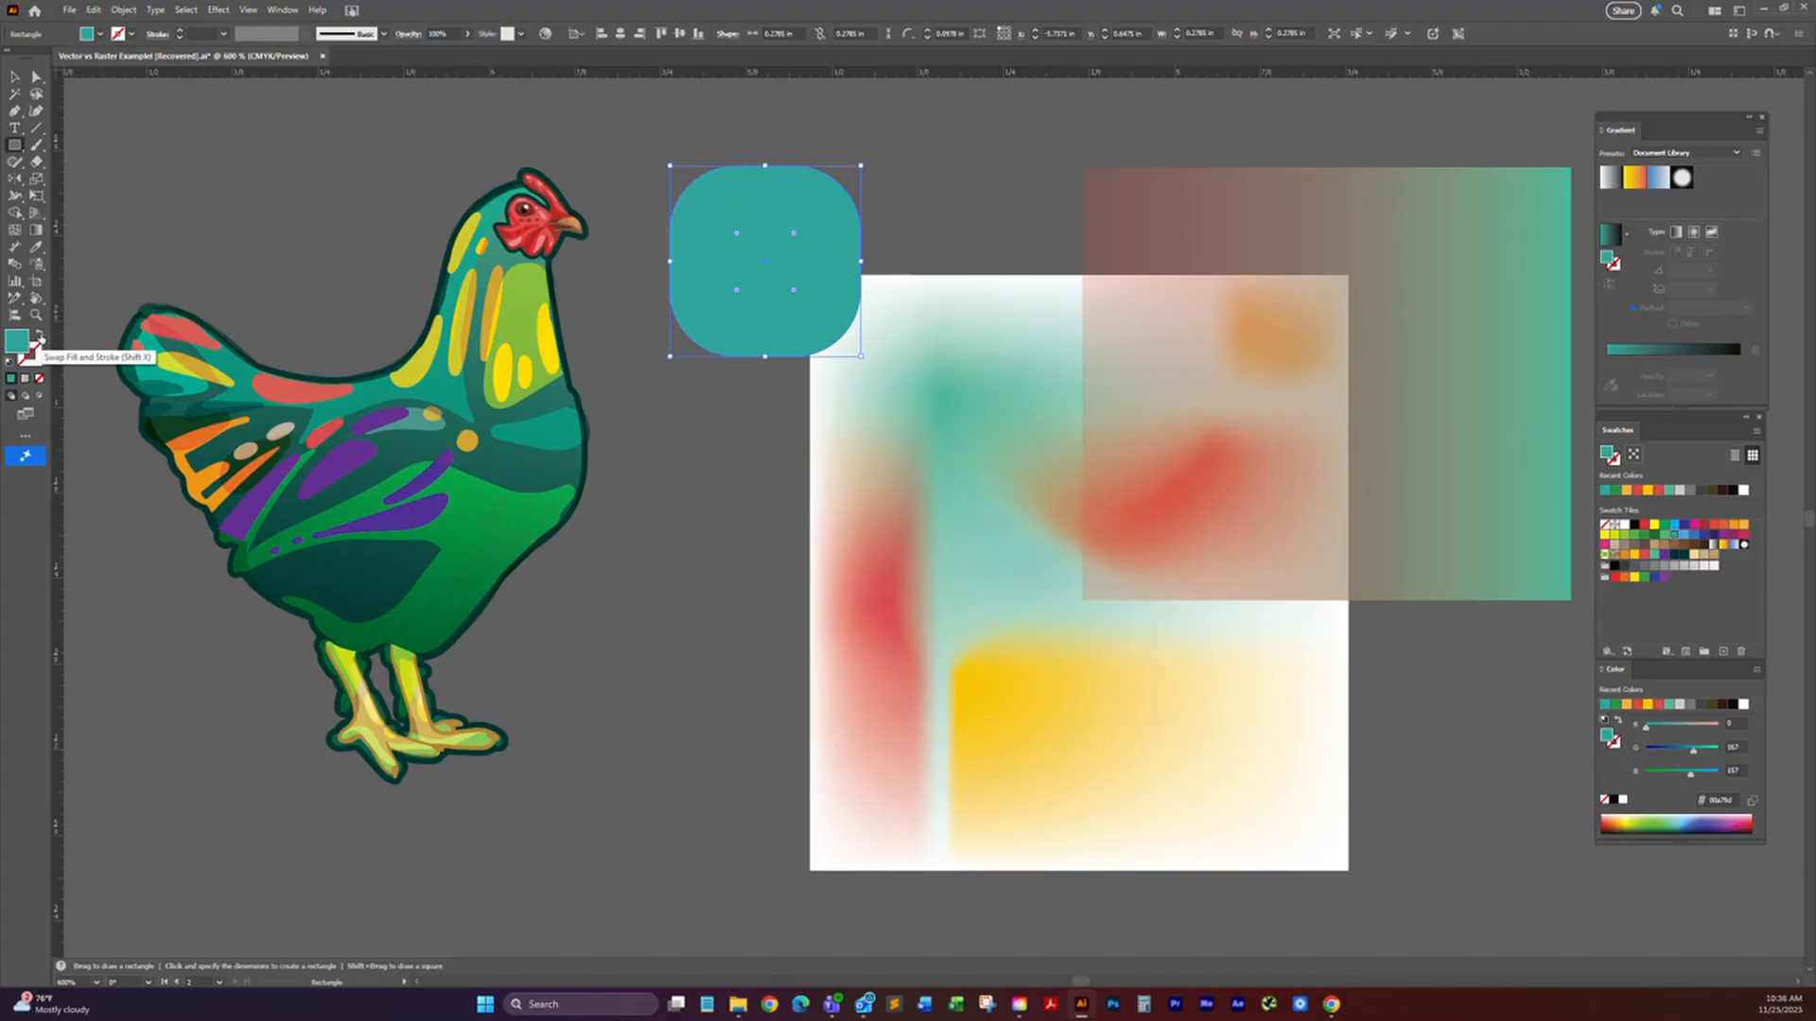
click(39, 337)
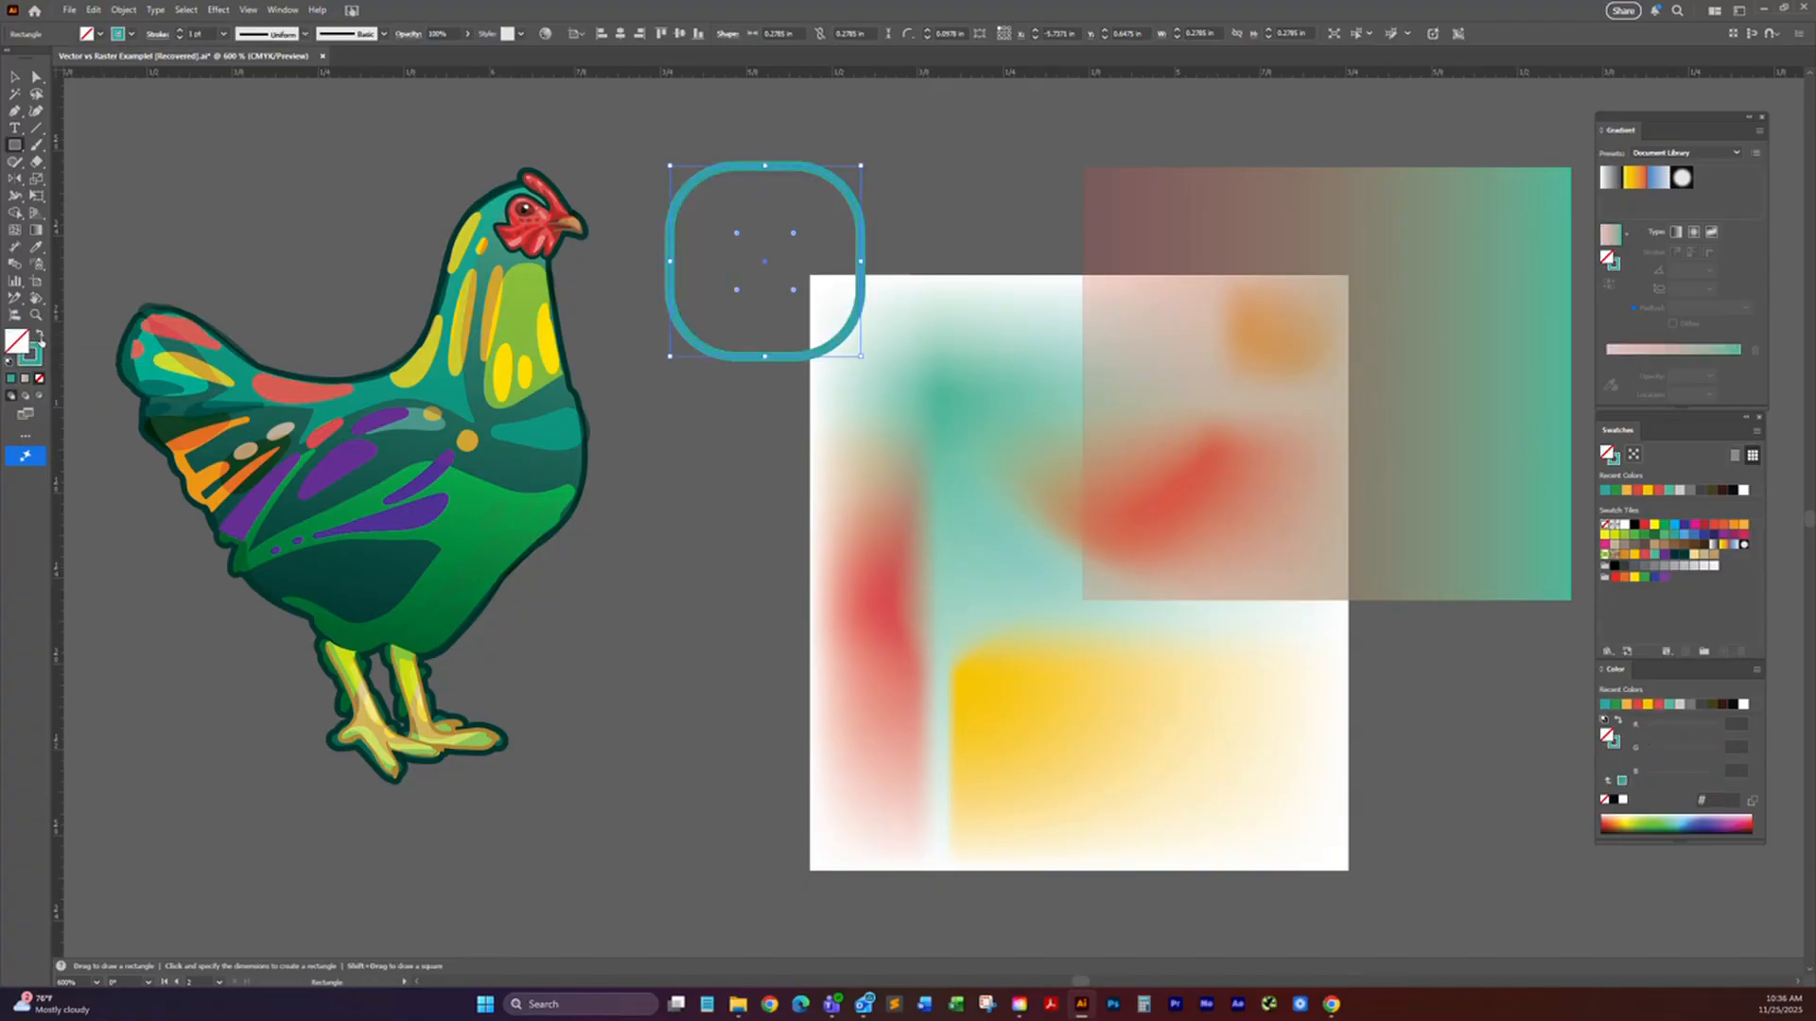
key(v)
key(m)
key(v)
Step: Bring up the stroke settings and step the rounded square's stroke weight up and down, ending at 1 pt
key(ctrl+F10)
drag(1669, 330, 1439, 241)
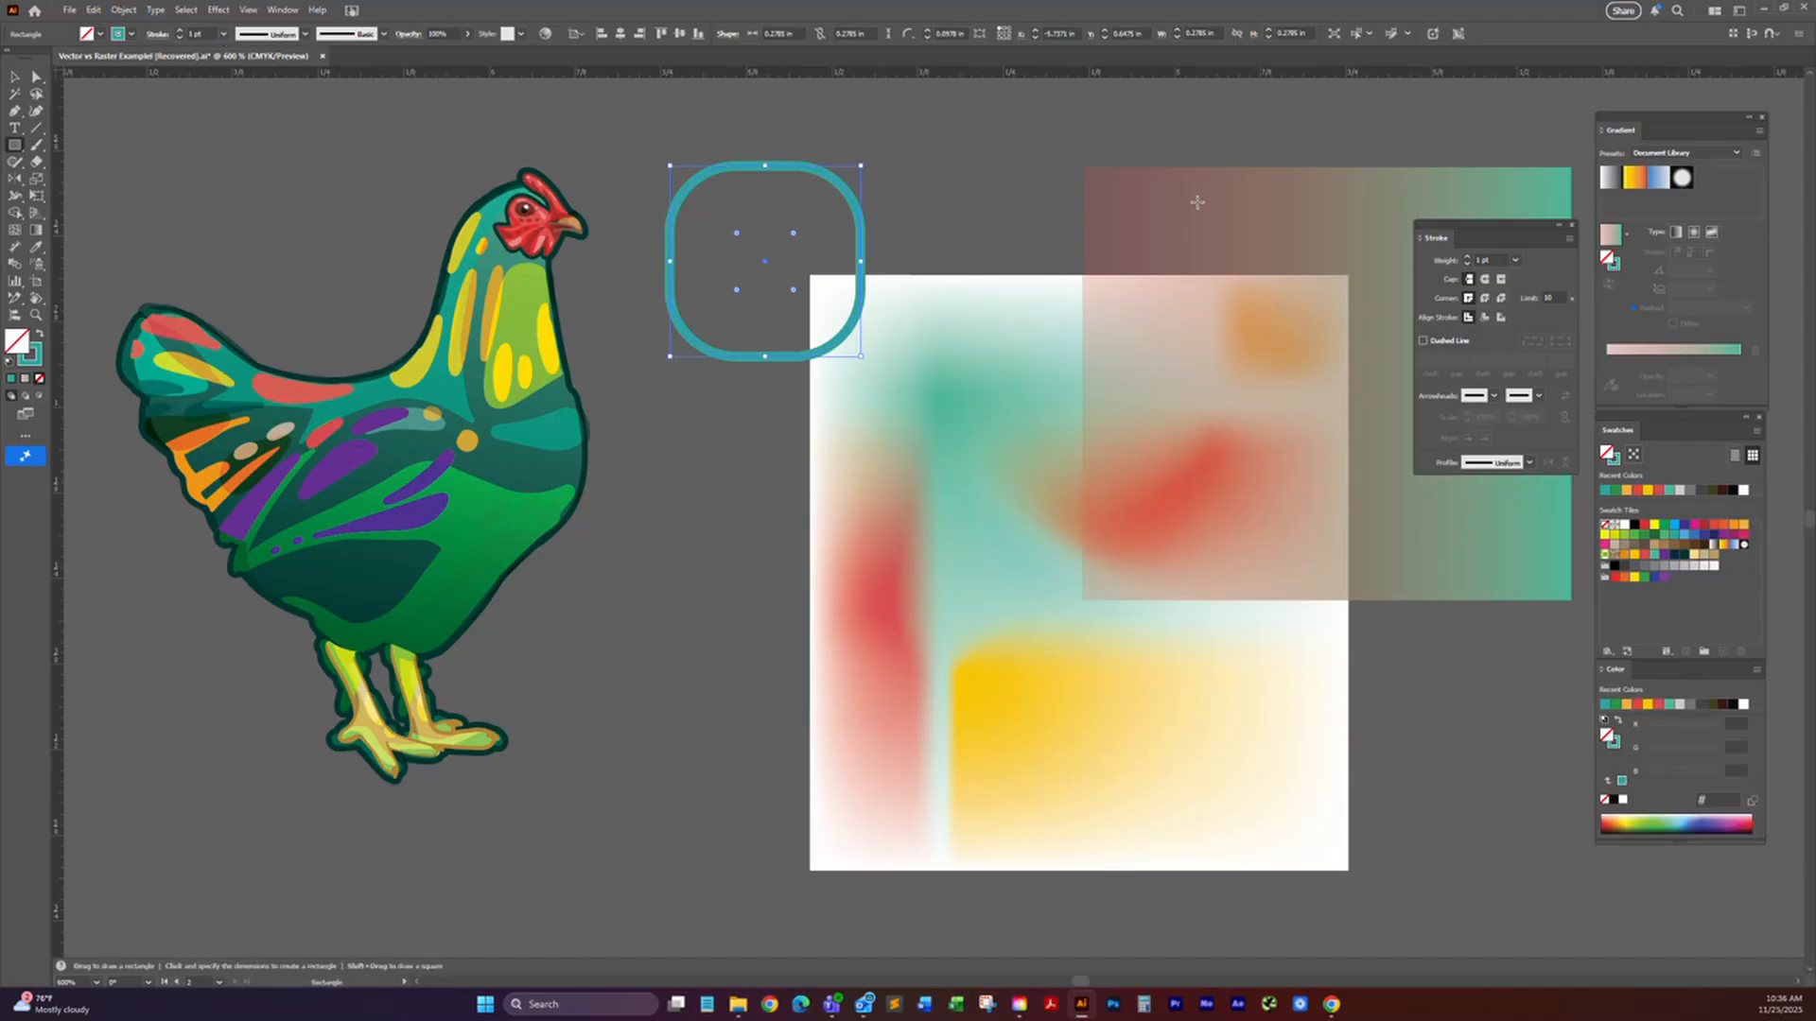
click(1466, 257)
click(1466, 264)
Step: Draw a five-pointed star about 0.27 in wide below the rounded square and move it clear of the rooster
click(16, 112)
key(a)
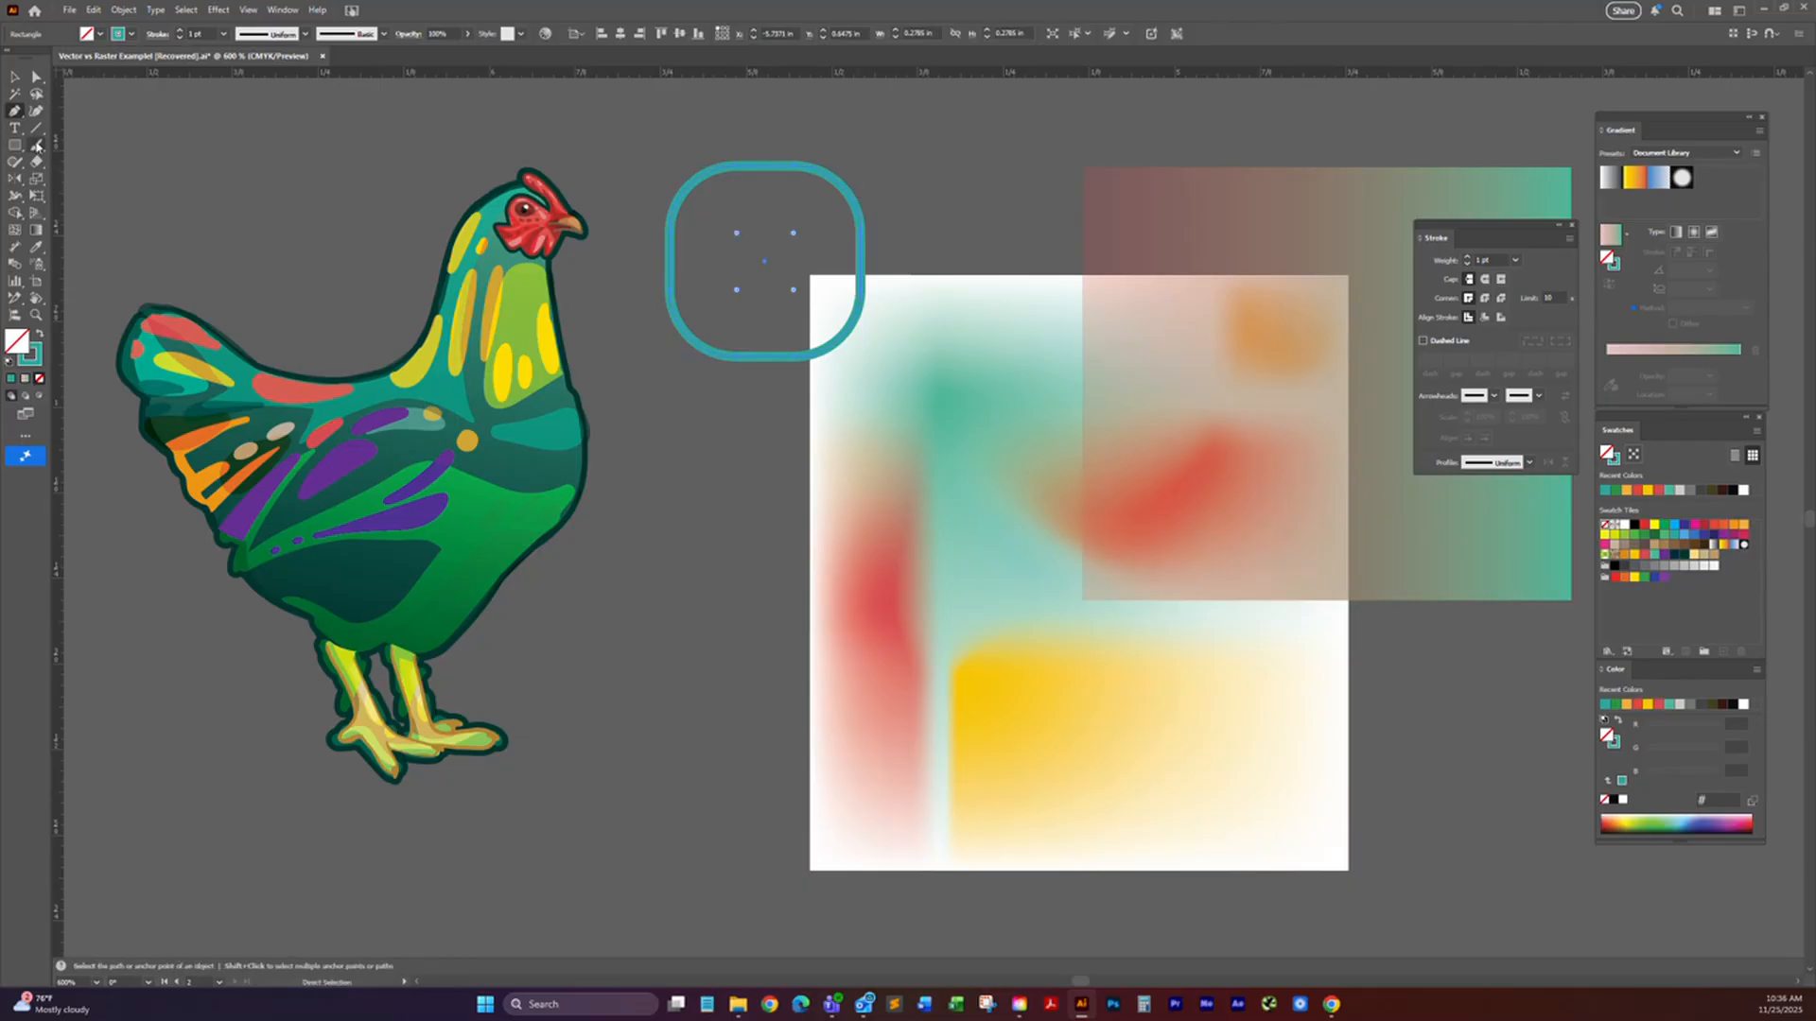
drag(16, 149, 58, 213)
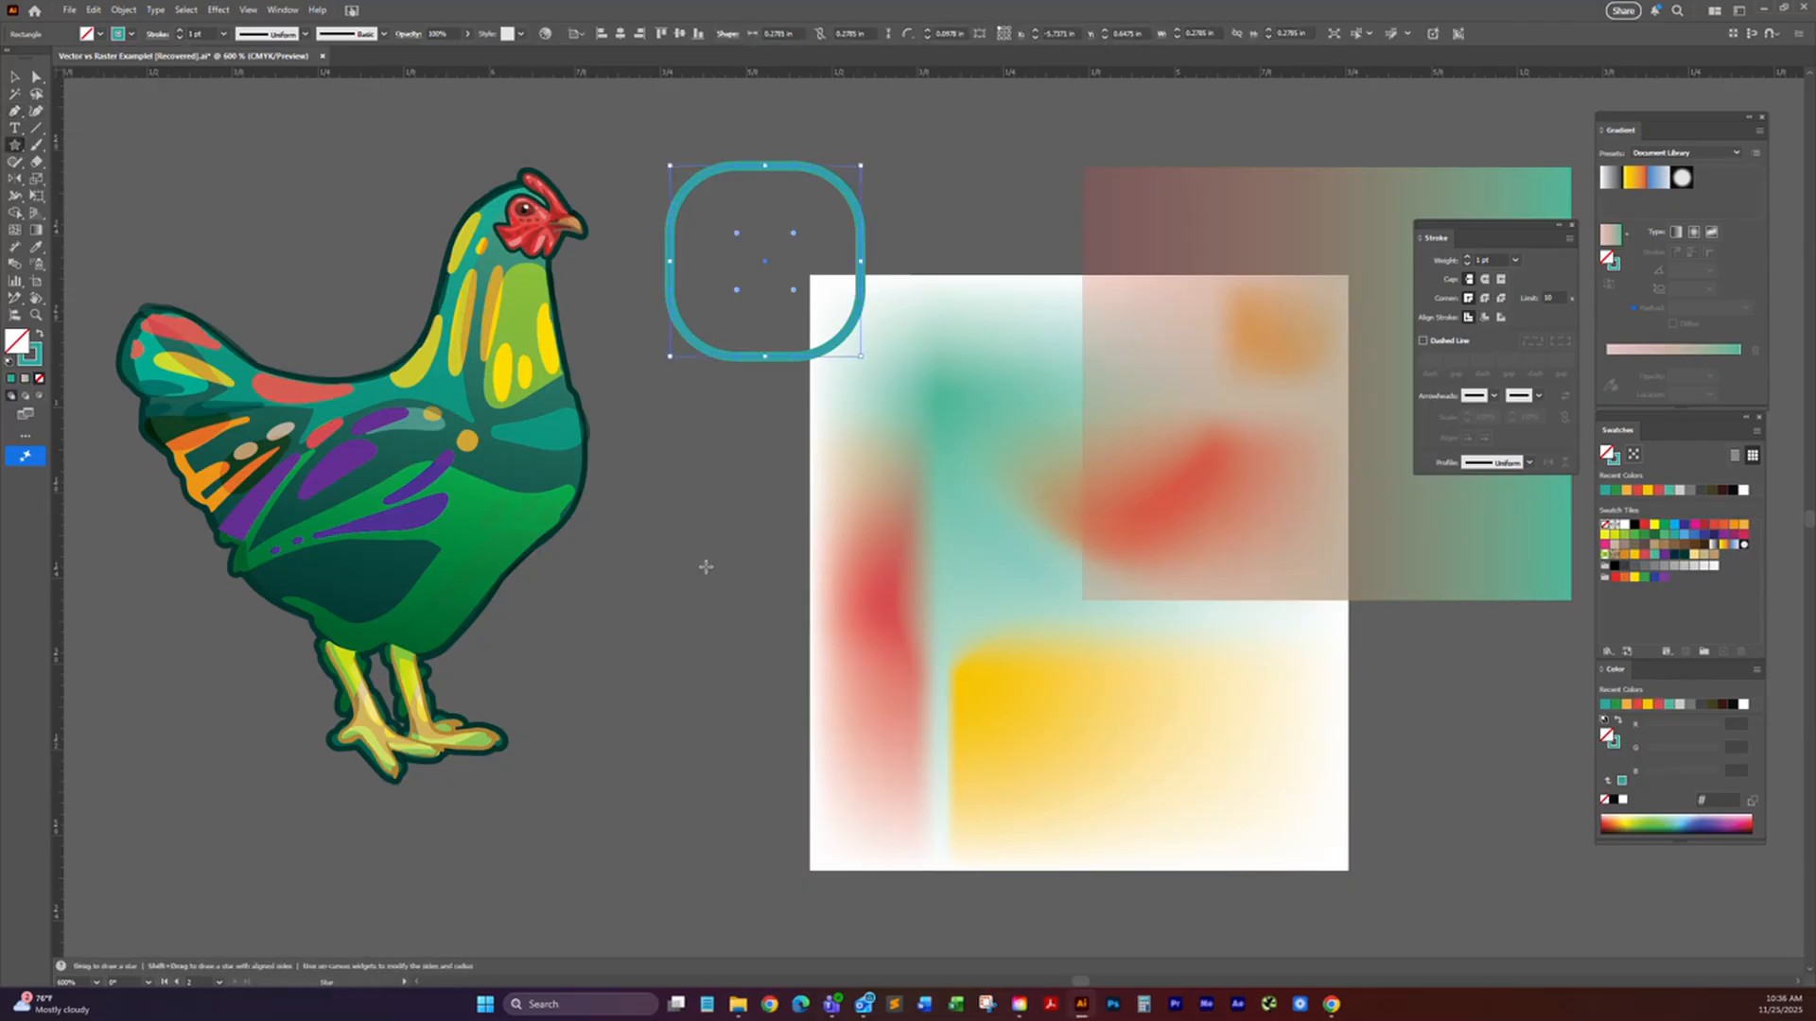
drag(669, 507, 730, 570)
drag(721, 588, 728, 592)
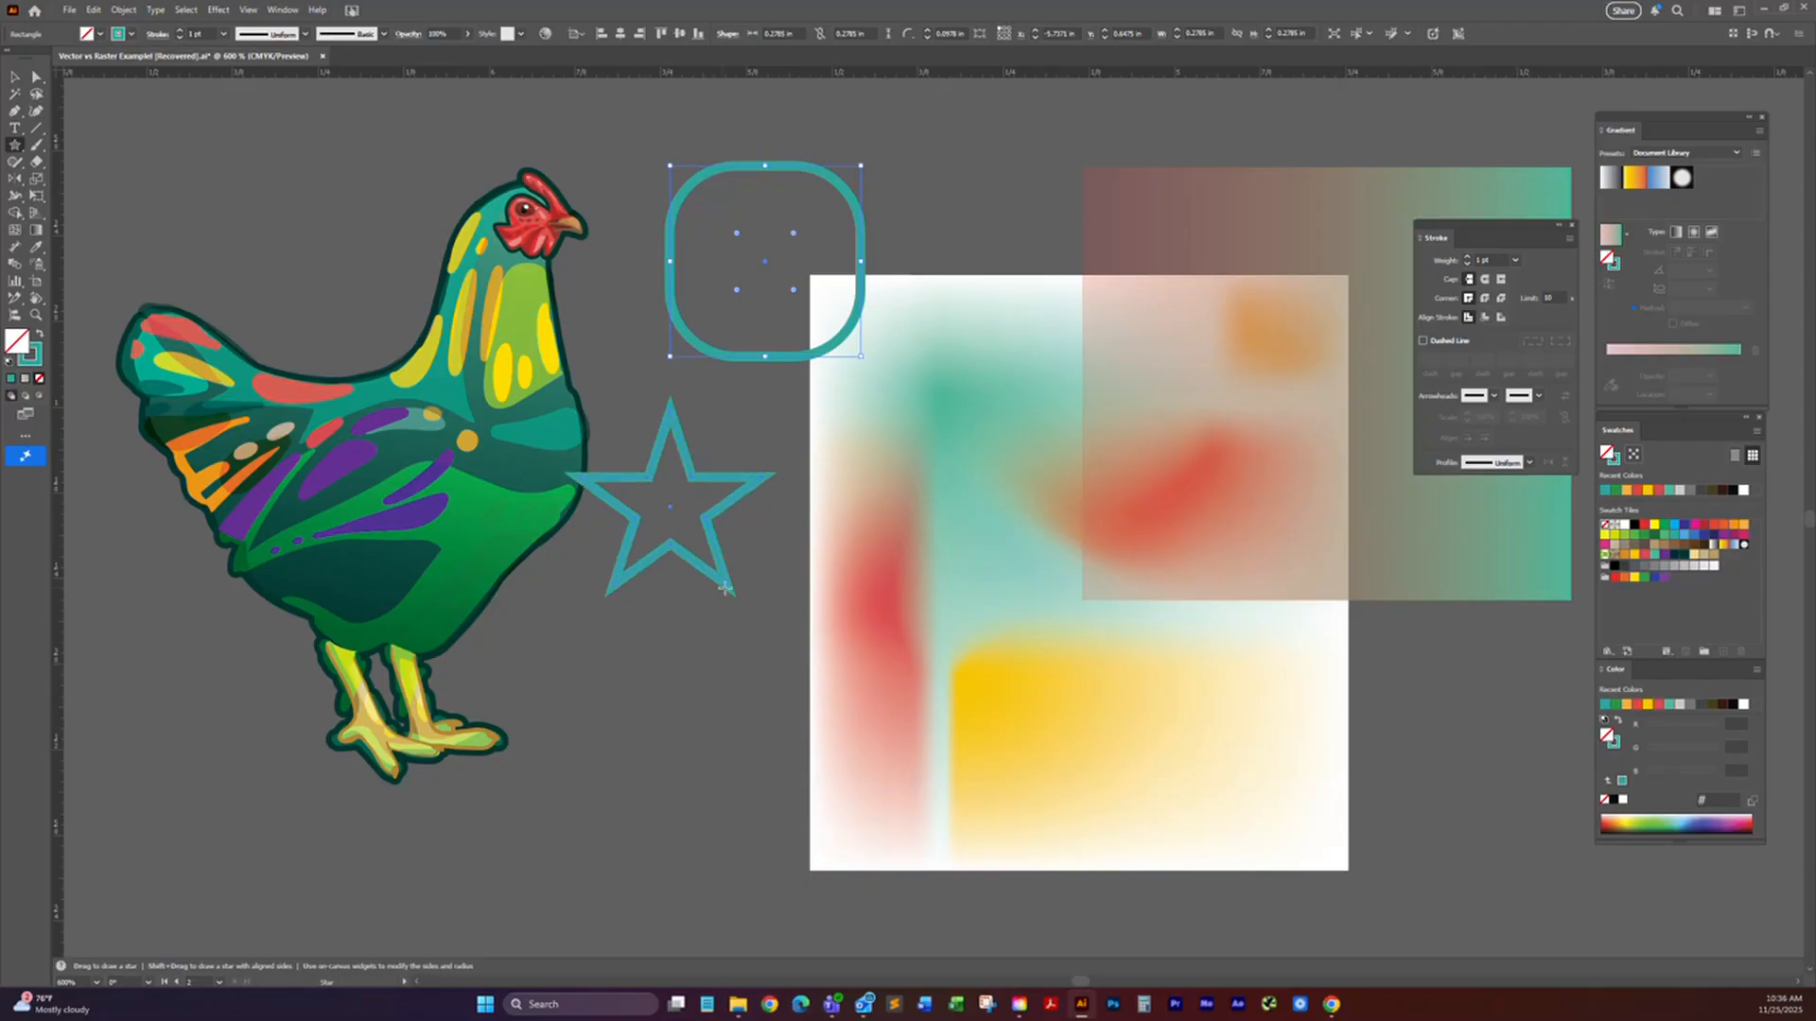
click(15, 77)
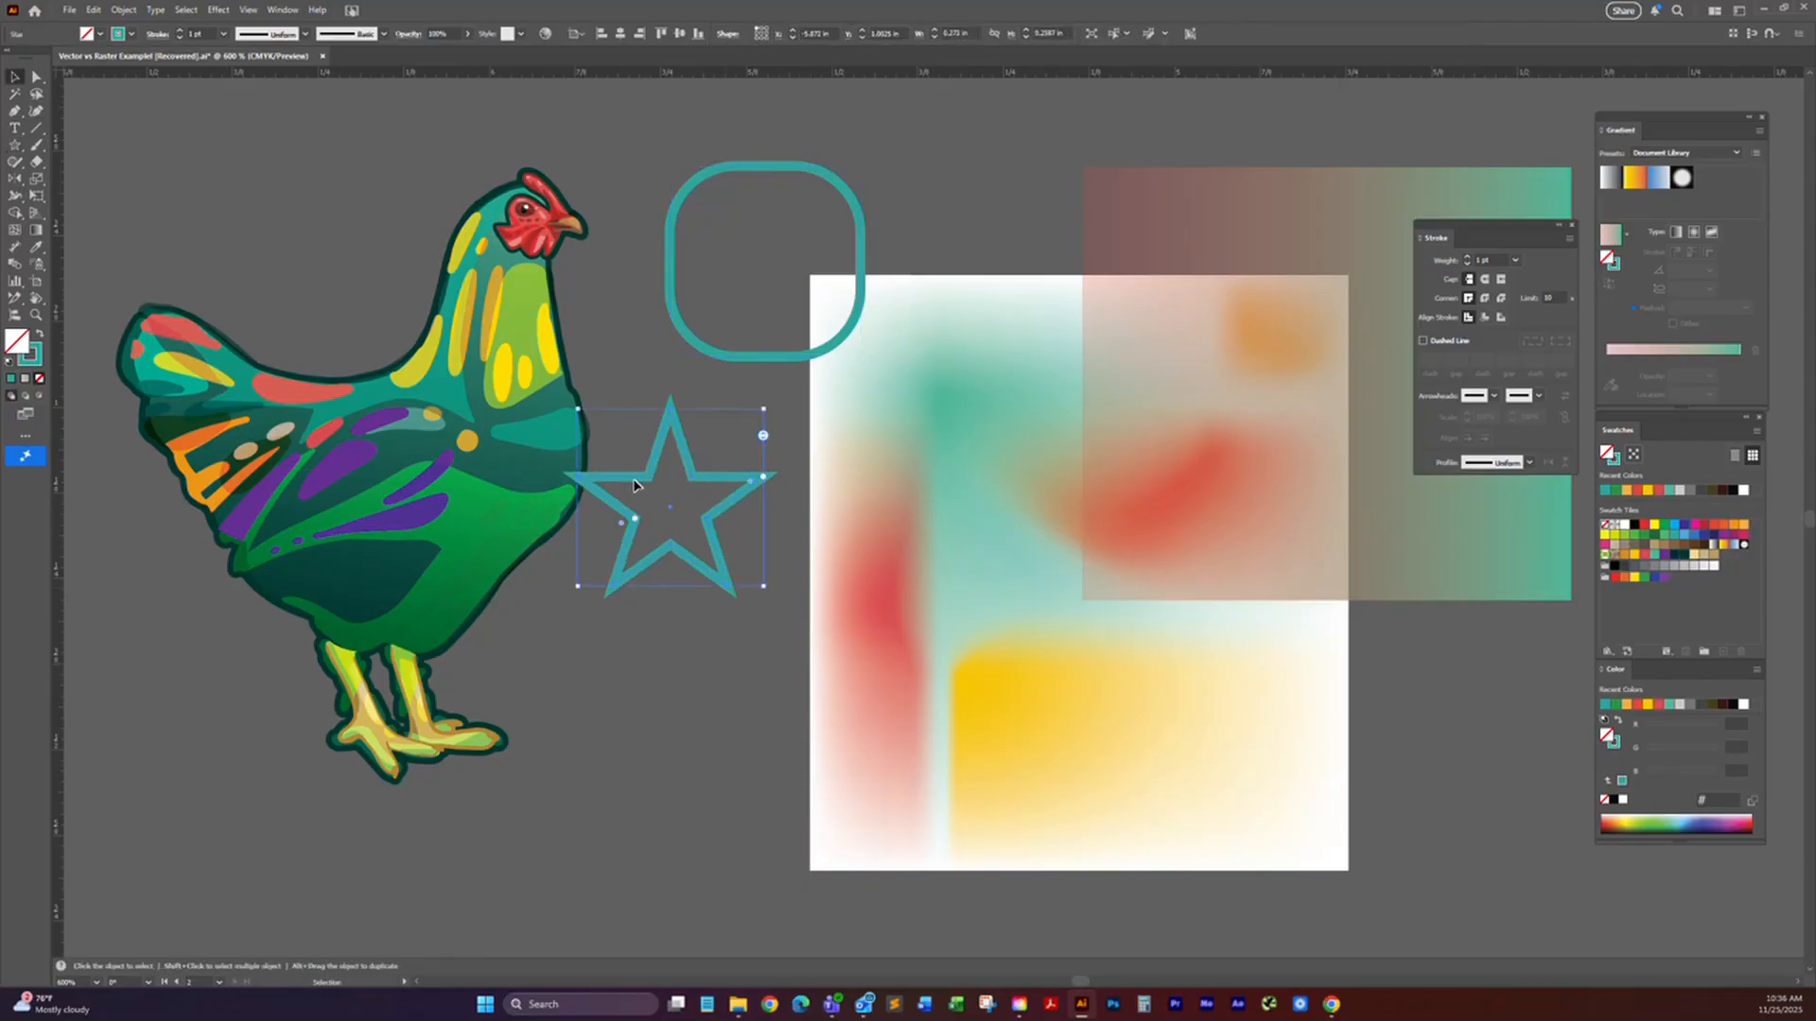
drag(716, 486, 814, 487)
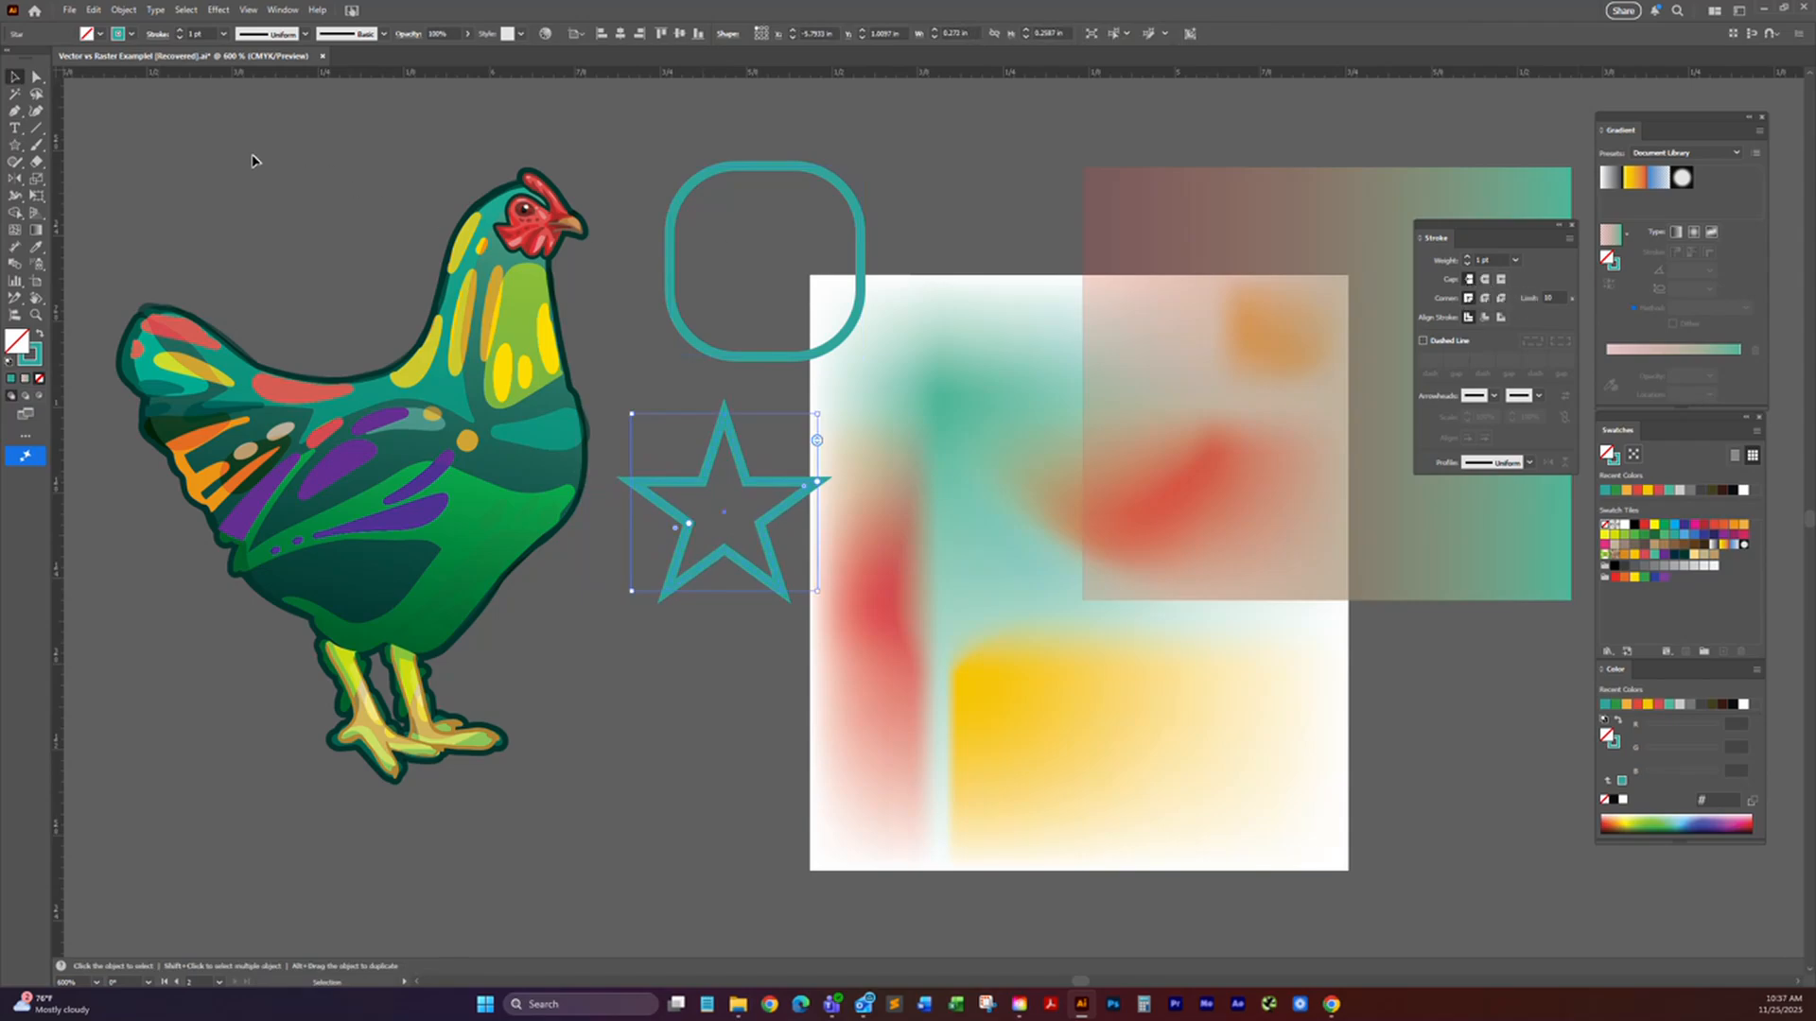
Step: Draw a horizontal line about 0.26 in long above the rounded square and try round and projecting caps, ending with the butt cap
click(39, 127)
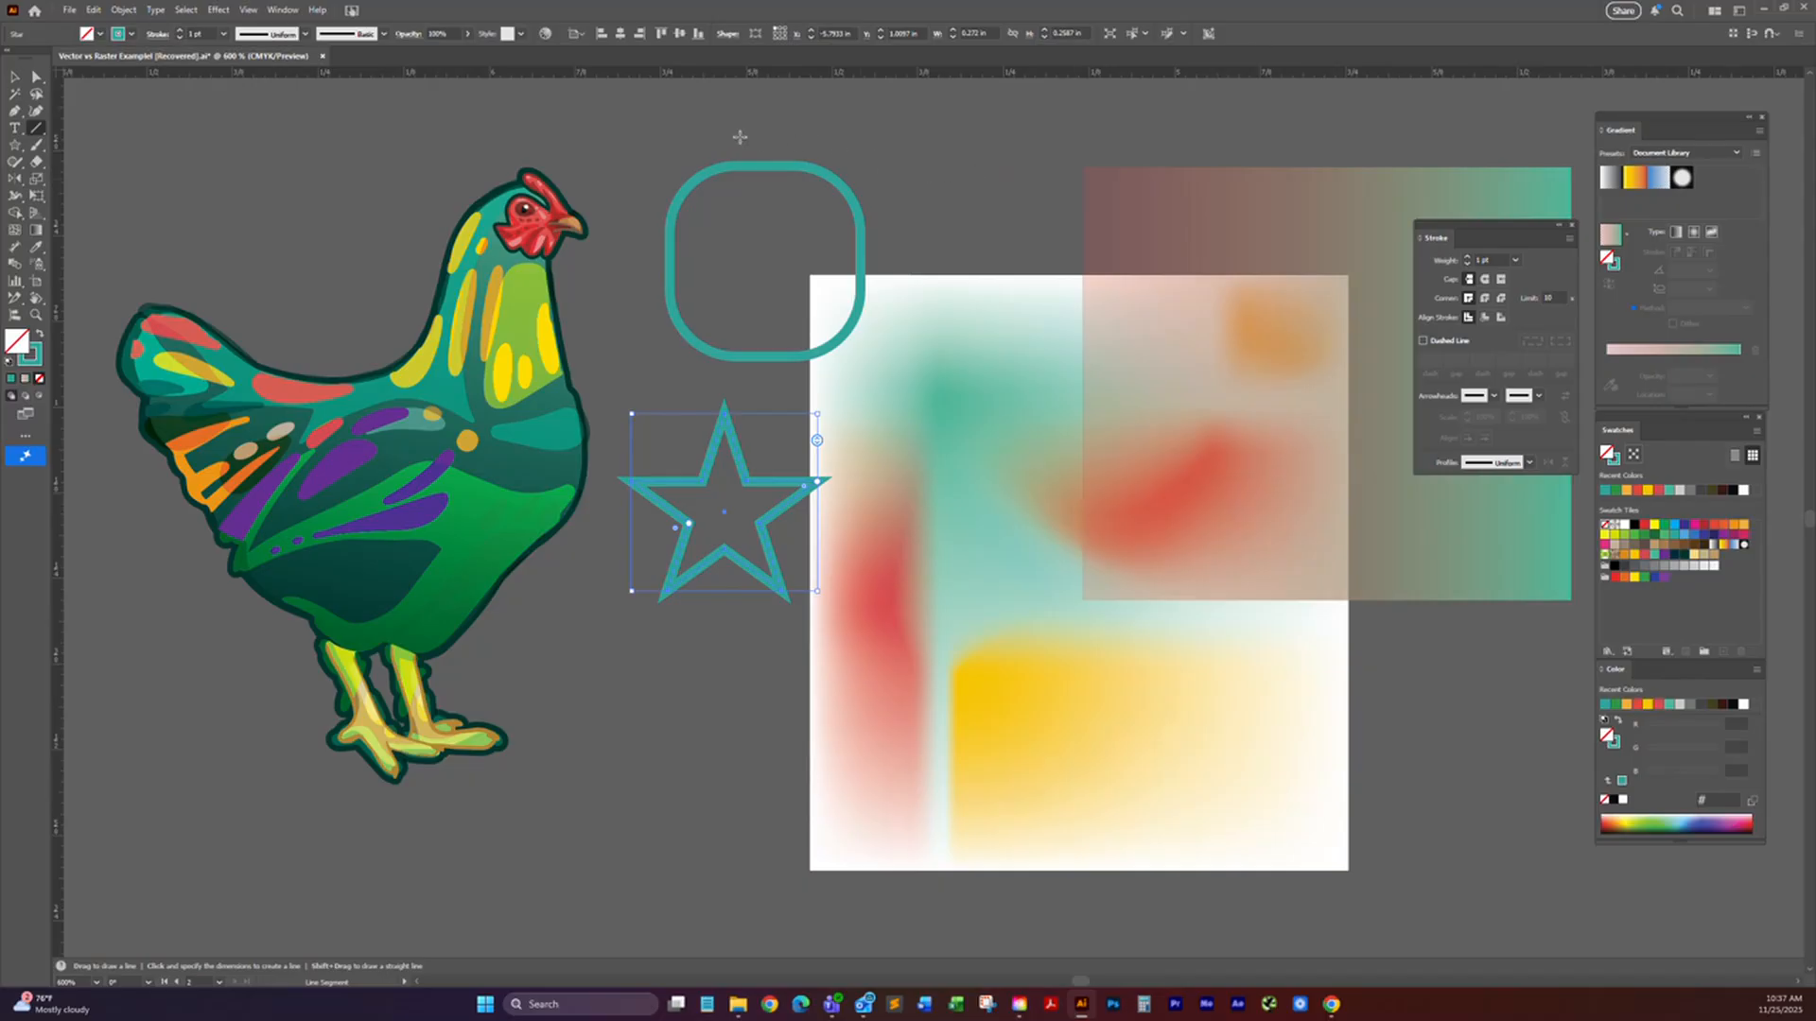
drag(695, 134, 870, 133)
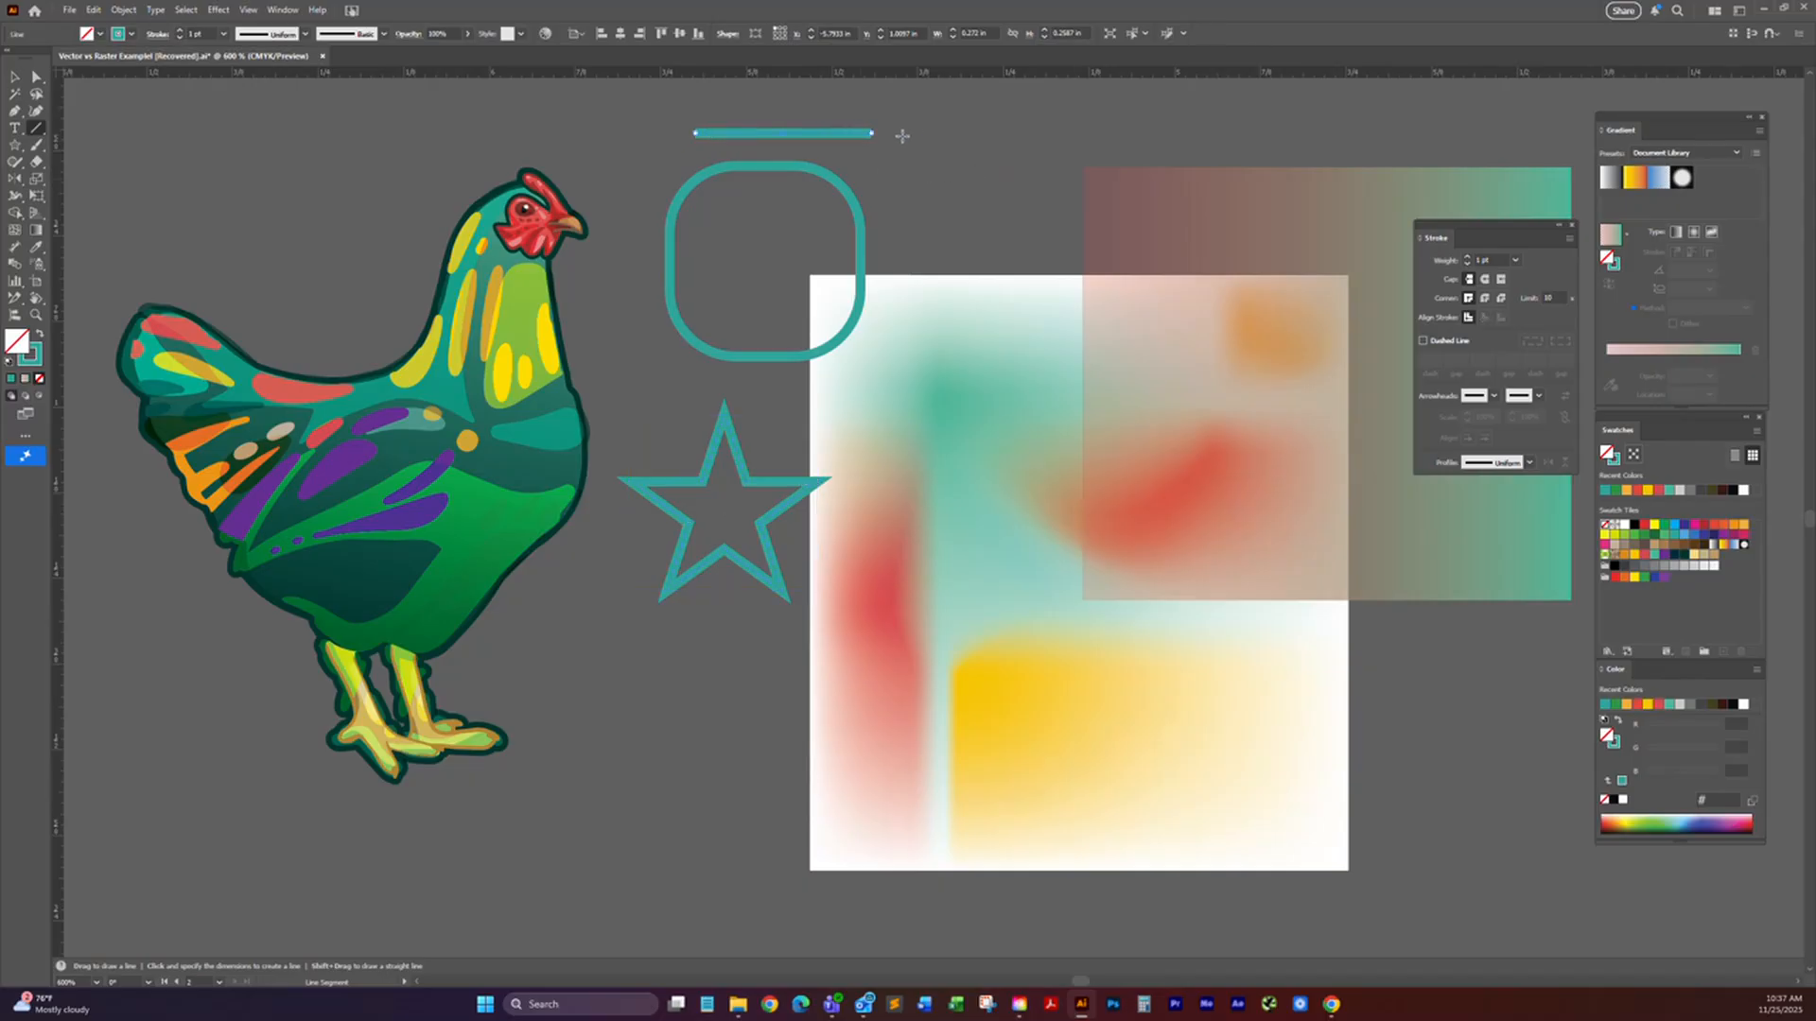
scroll(879, 132, up, 3)
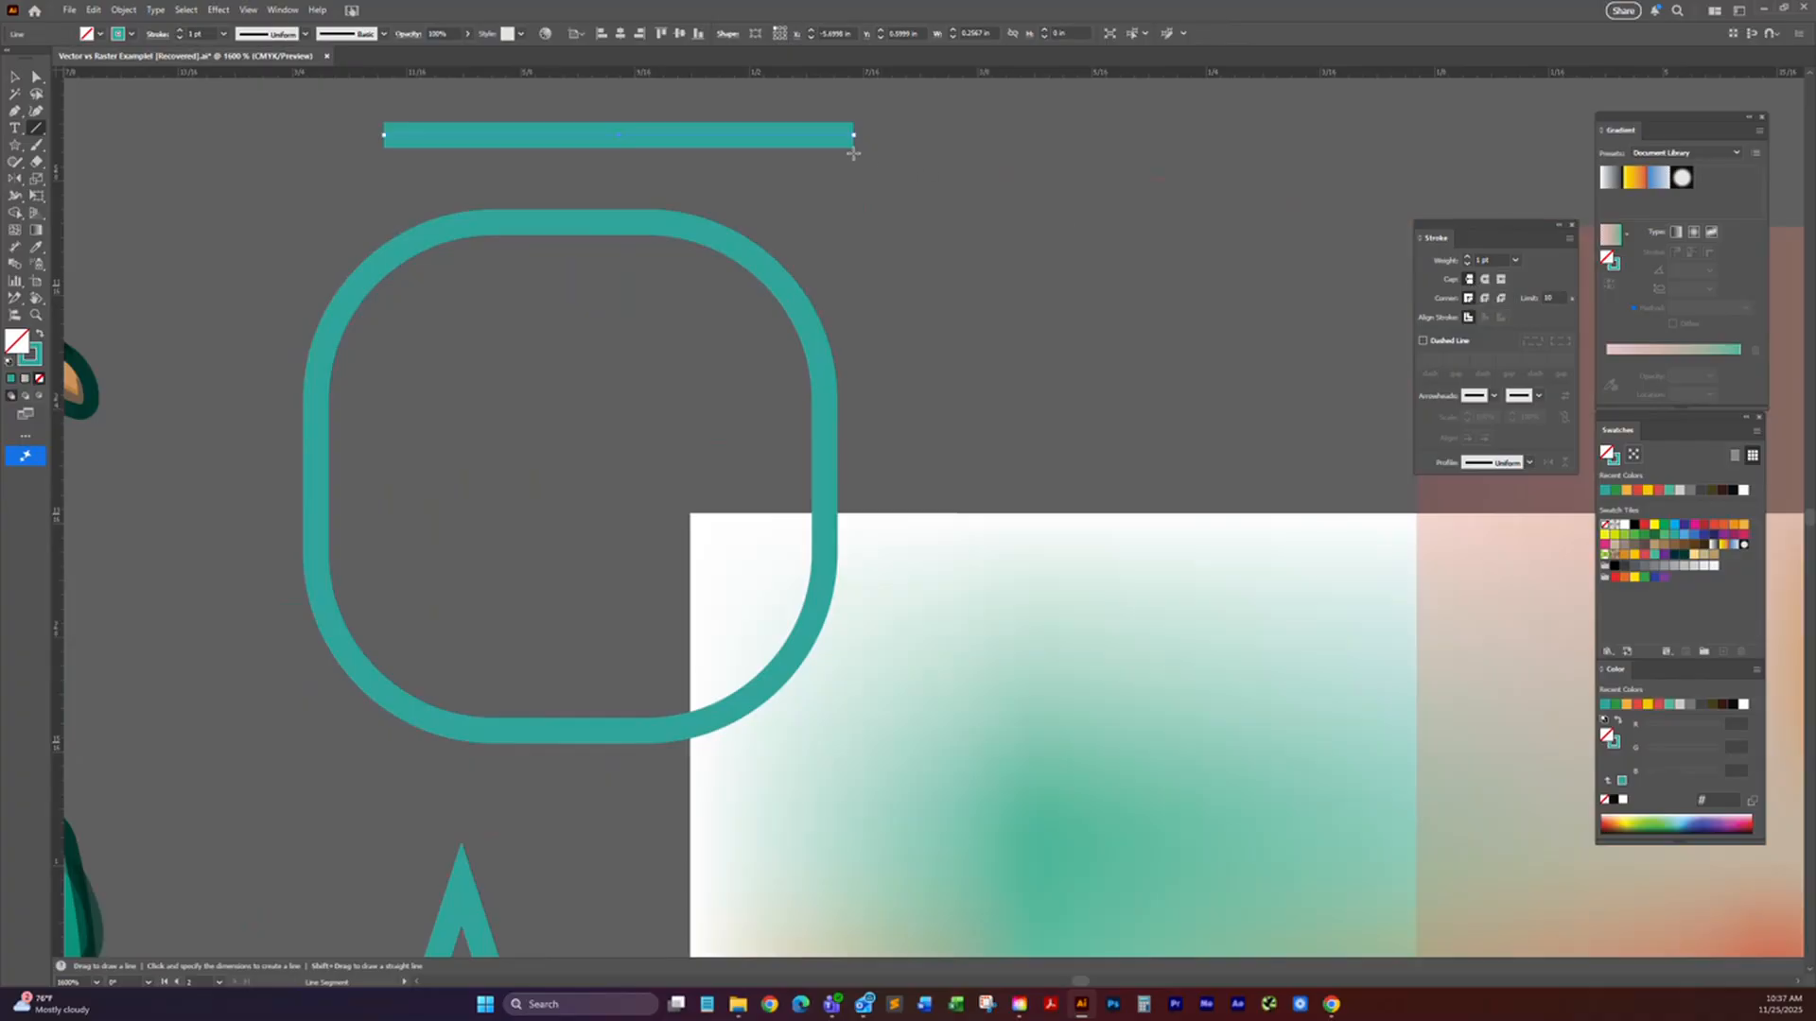
click(1485, 280)
click(1500, 281)
click(1467, 280)
Step: Select the star with the Direct Selection tool and compare round and bevel joins on its stroke, ending with bevel
drag(1223, 471, 1264, 184)
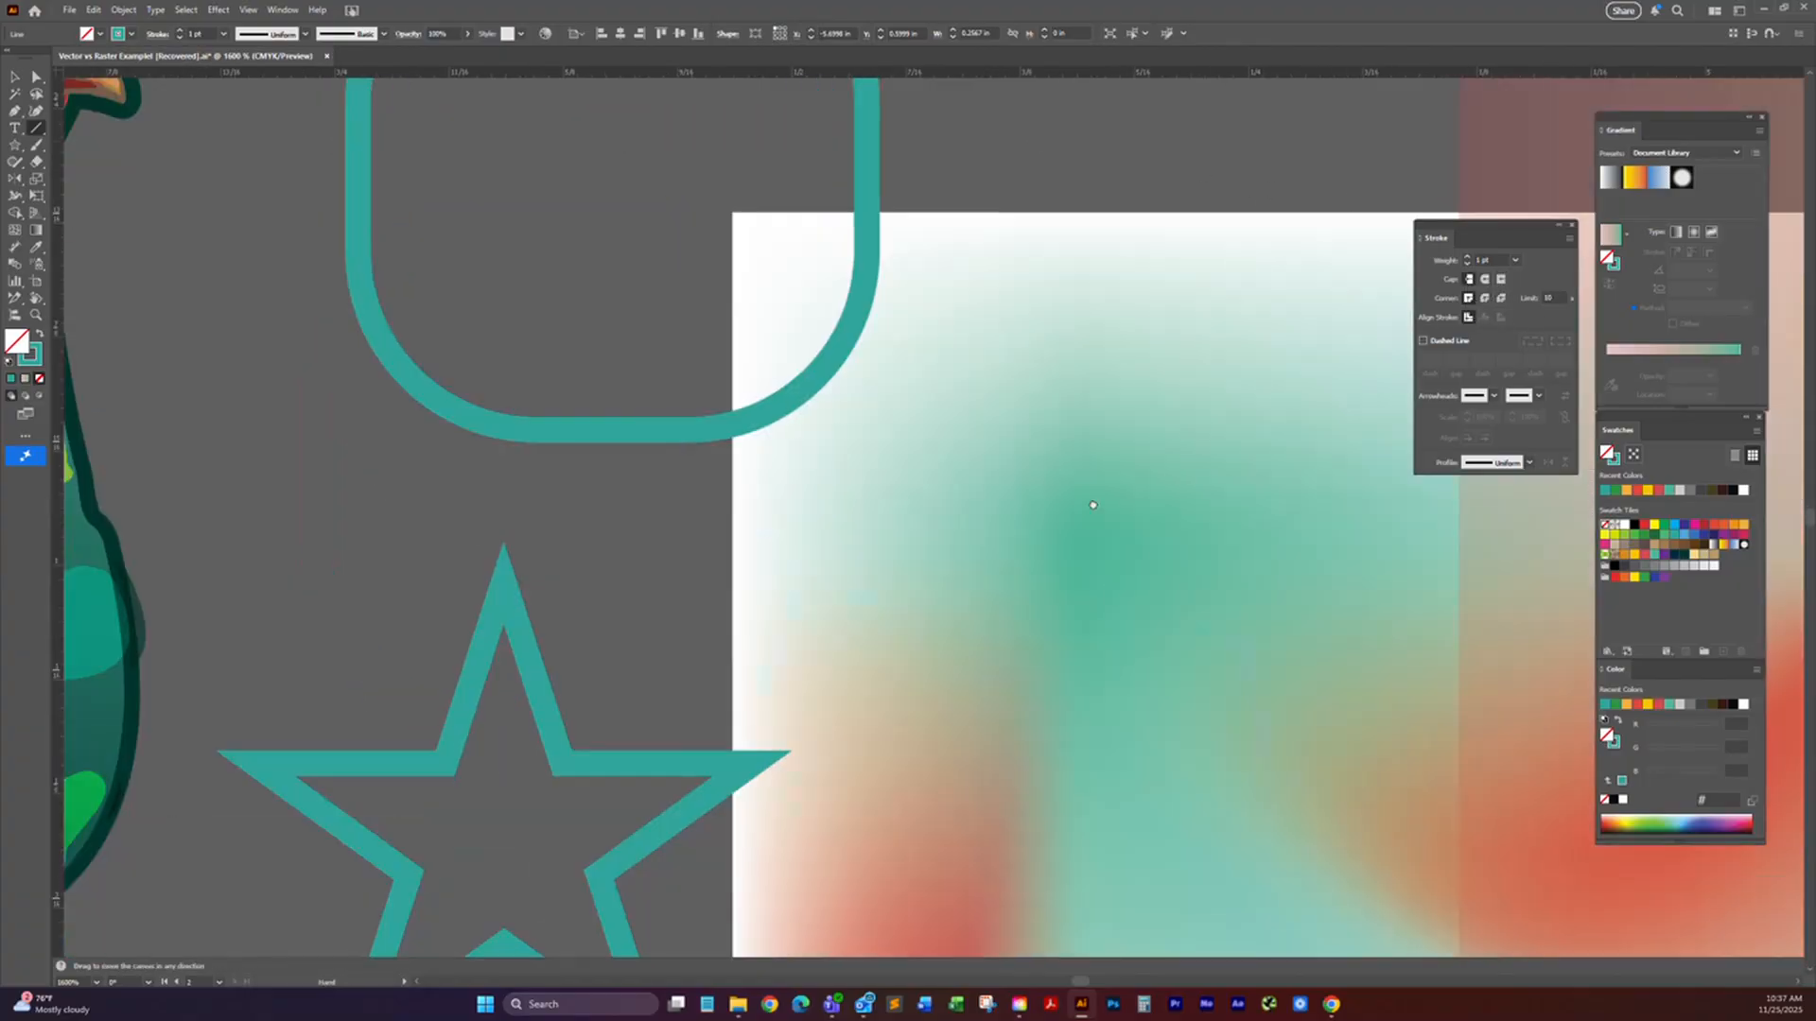
drag(1087, 608, 1127, 348)
key(a)
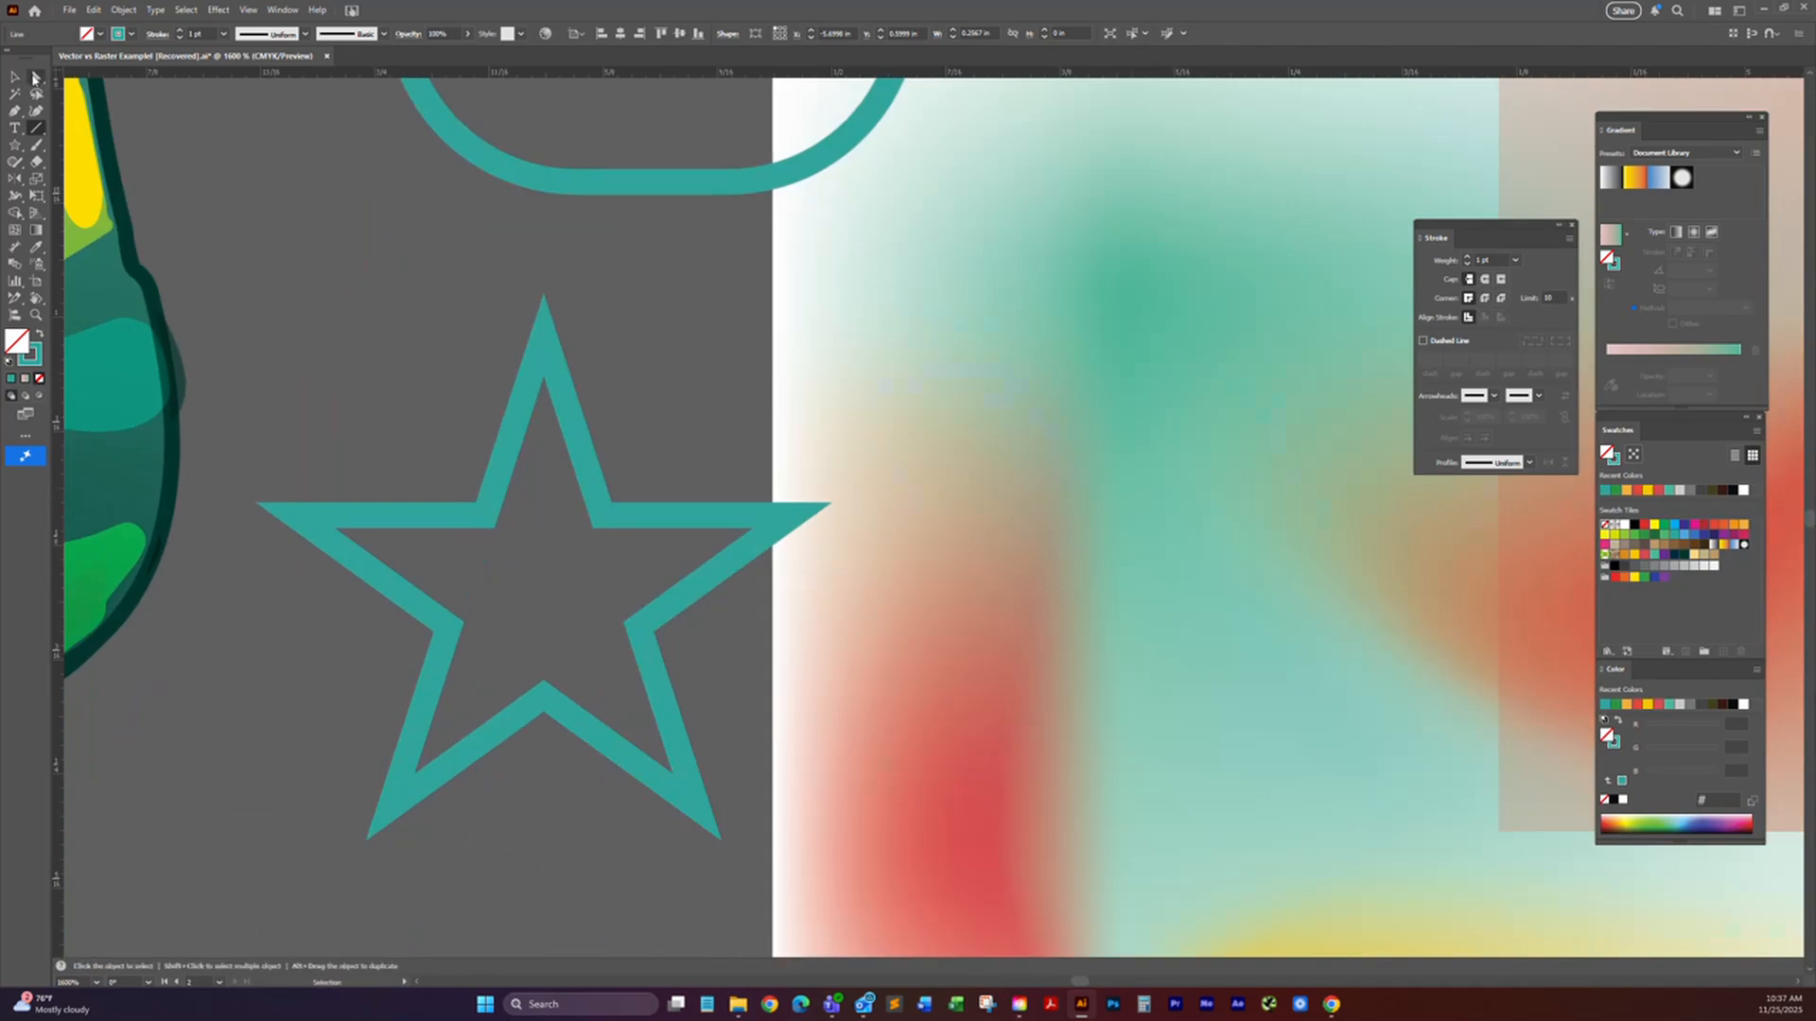
click(605, 473)
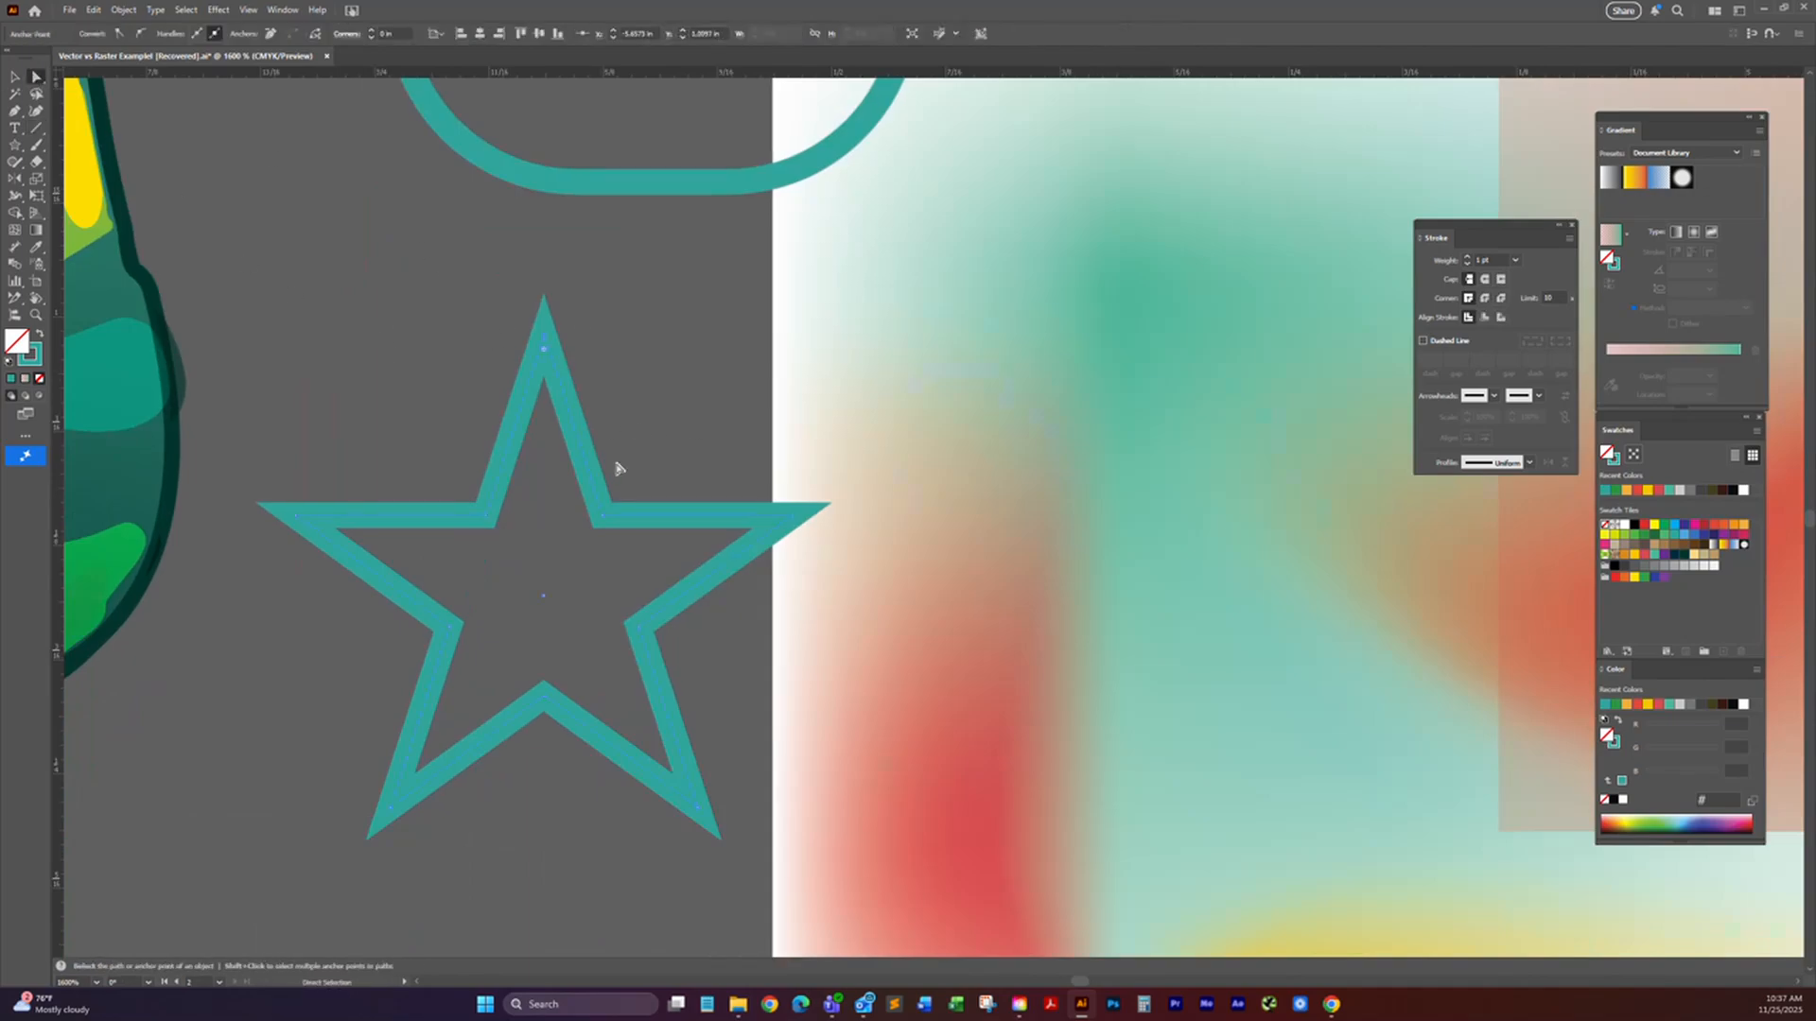
click(1484, 300)
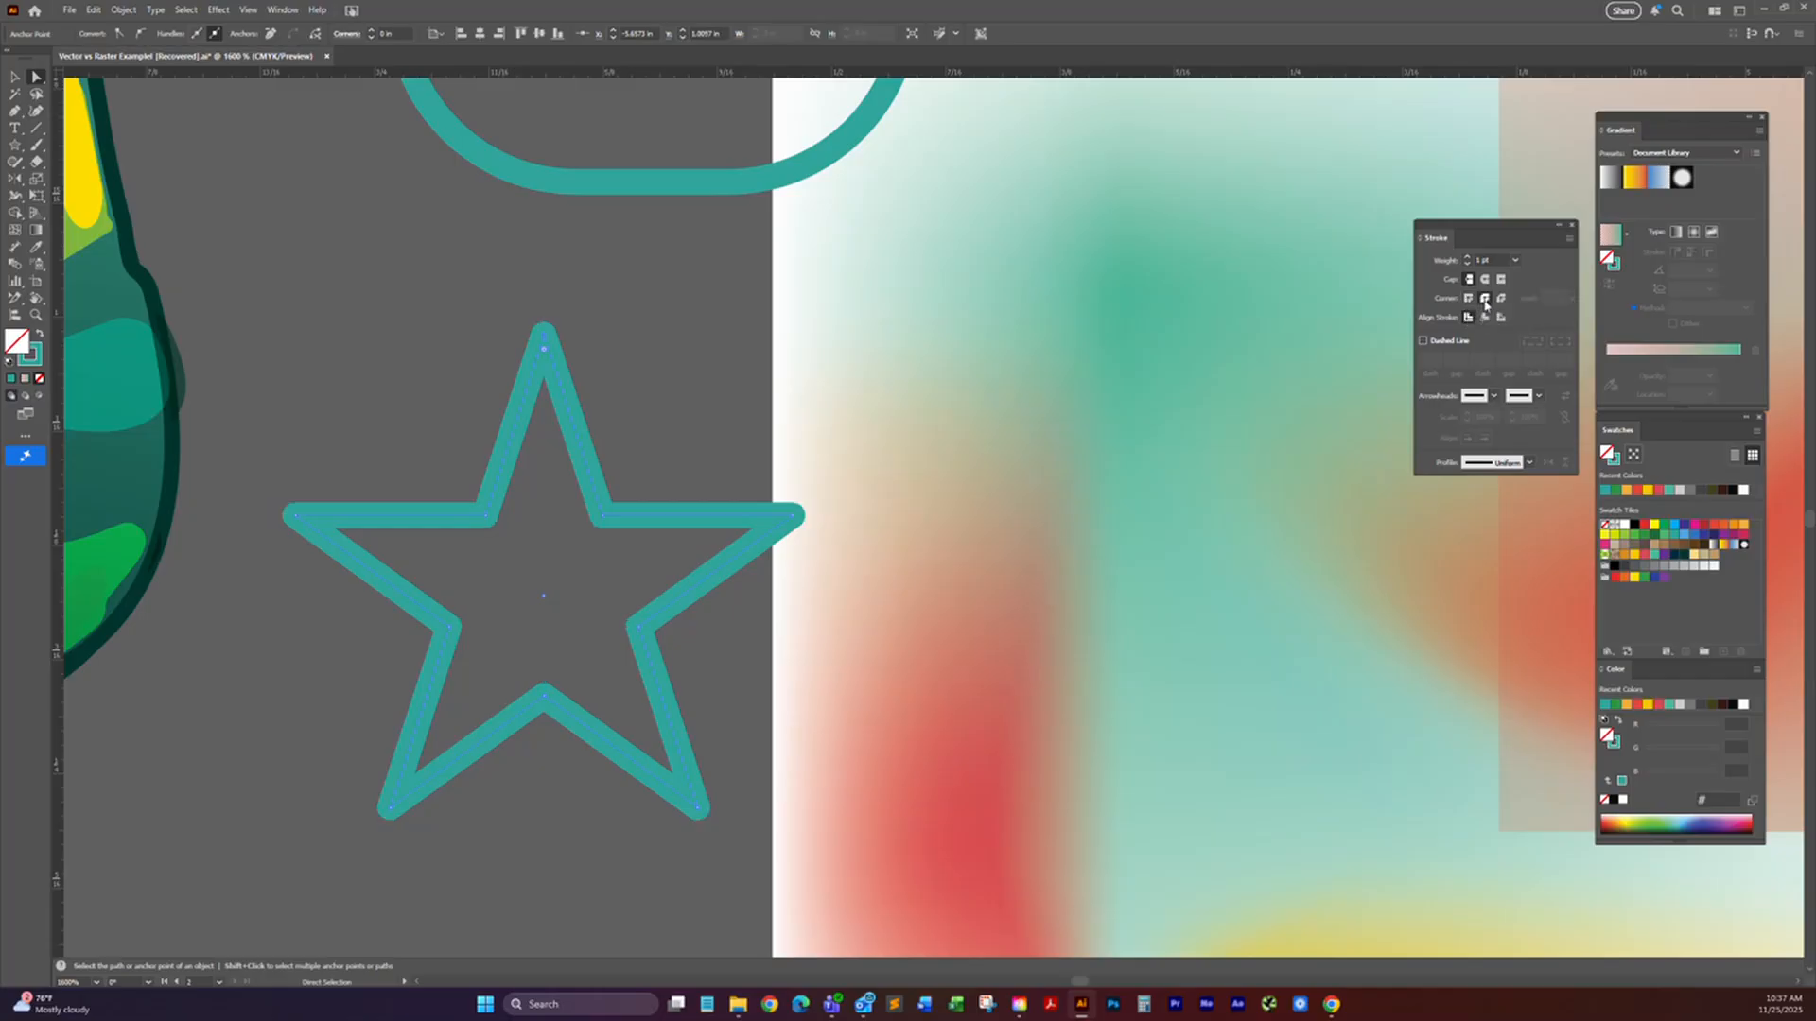
click(1500, 298)
click(1483, 301)
click(1501, 301)
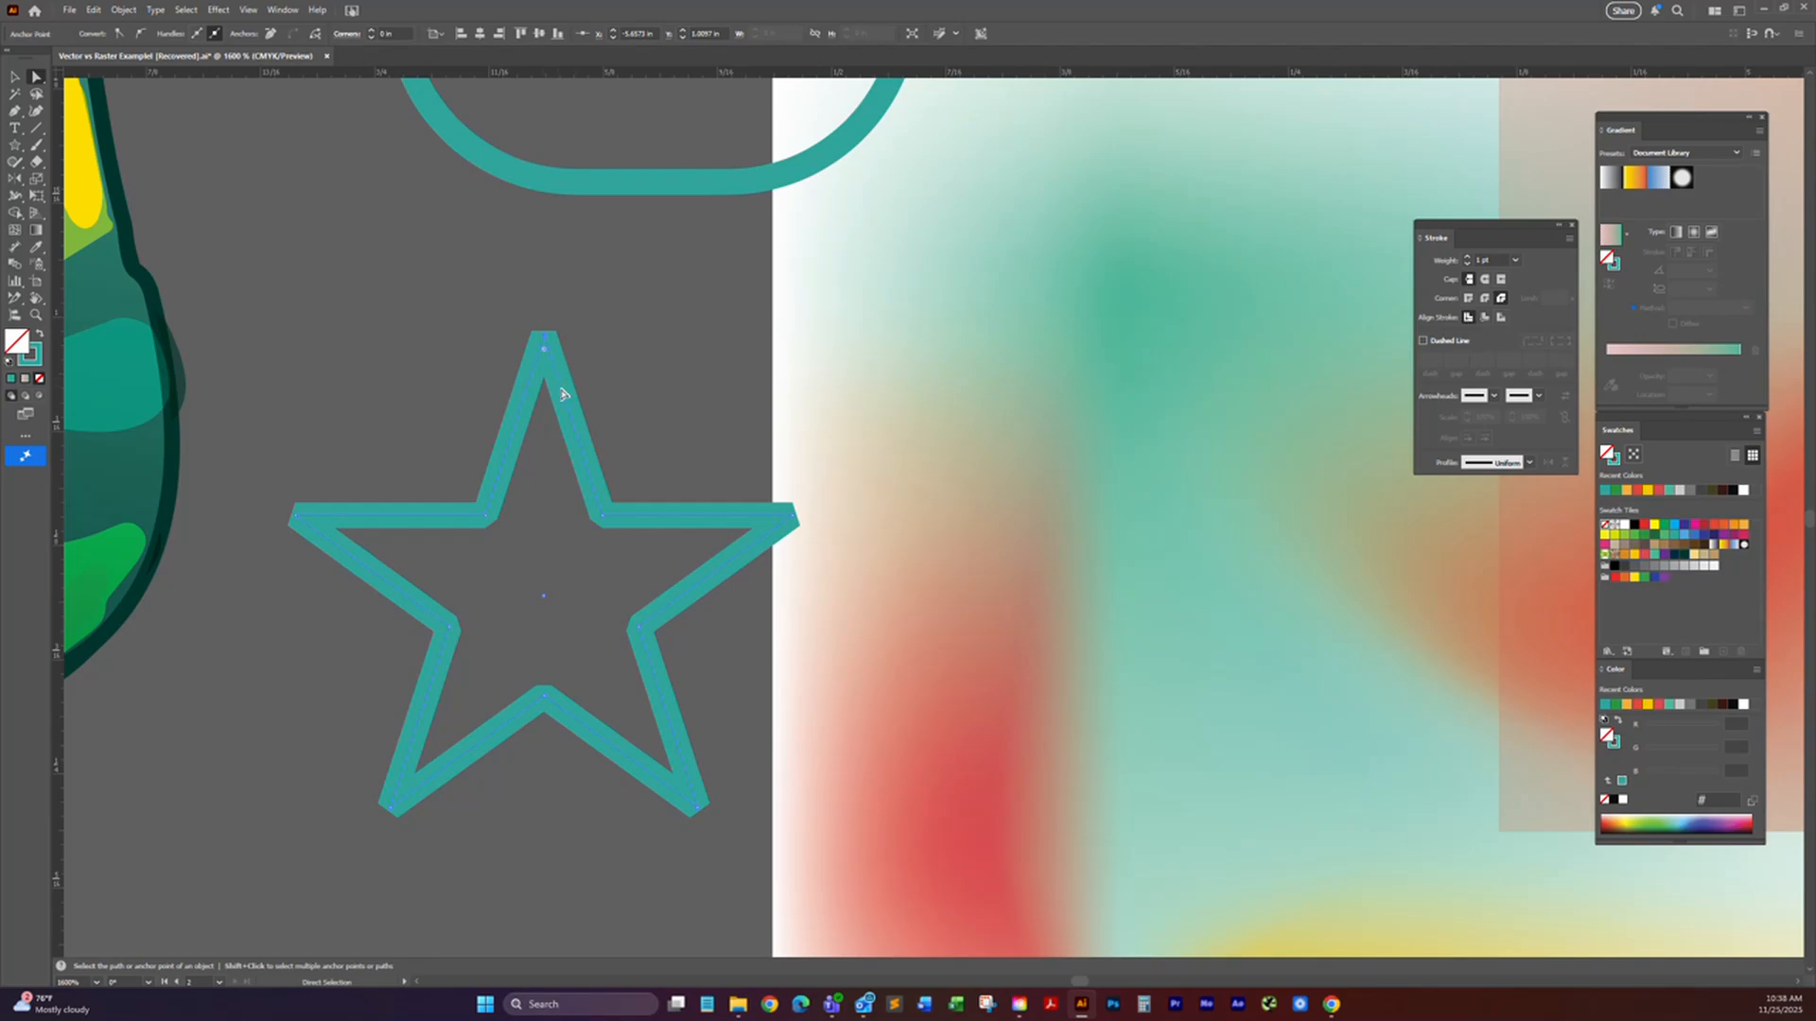
Step: Compare inside and outside stroke alignment on the star with bevel and round joins, ending with a round join and center alignment
click(1484, 318)
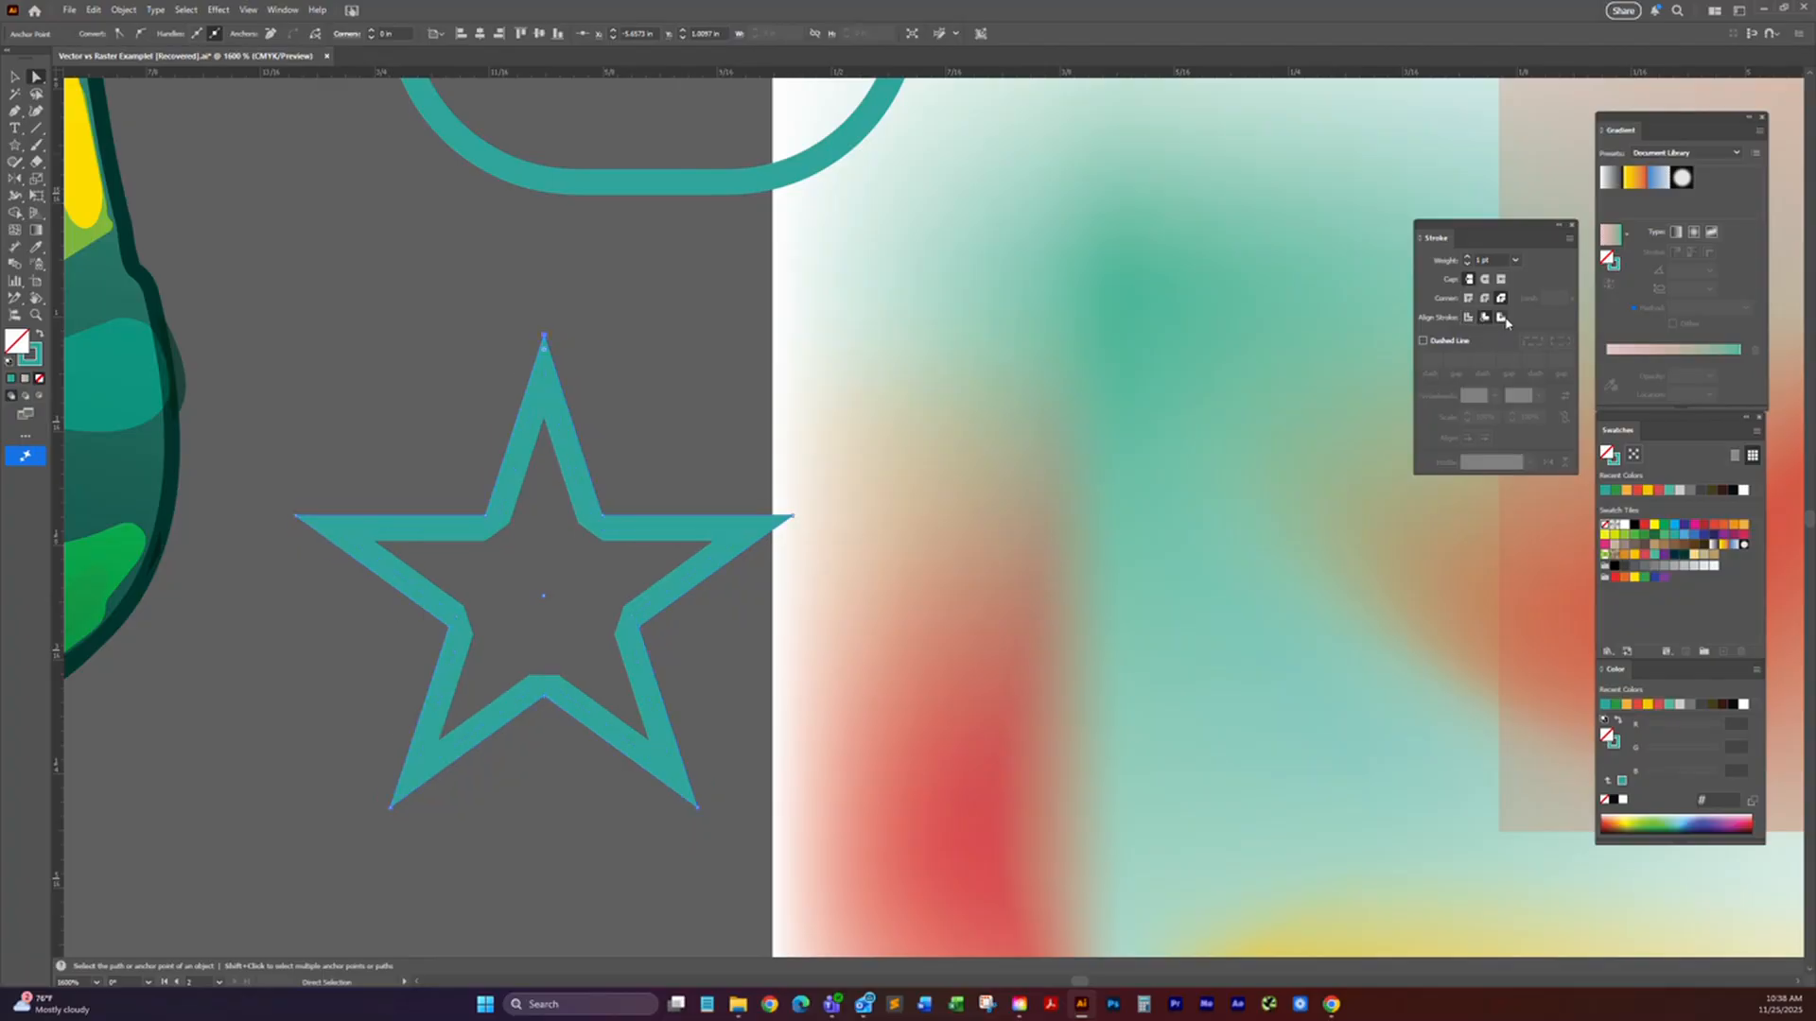
click(1500, 318)
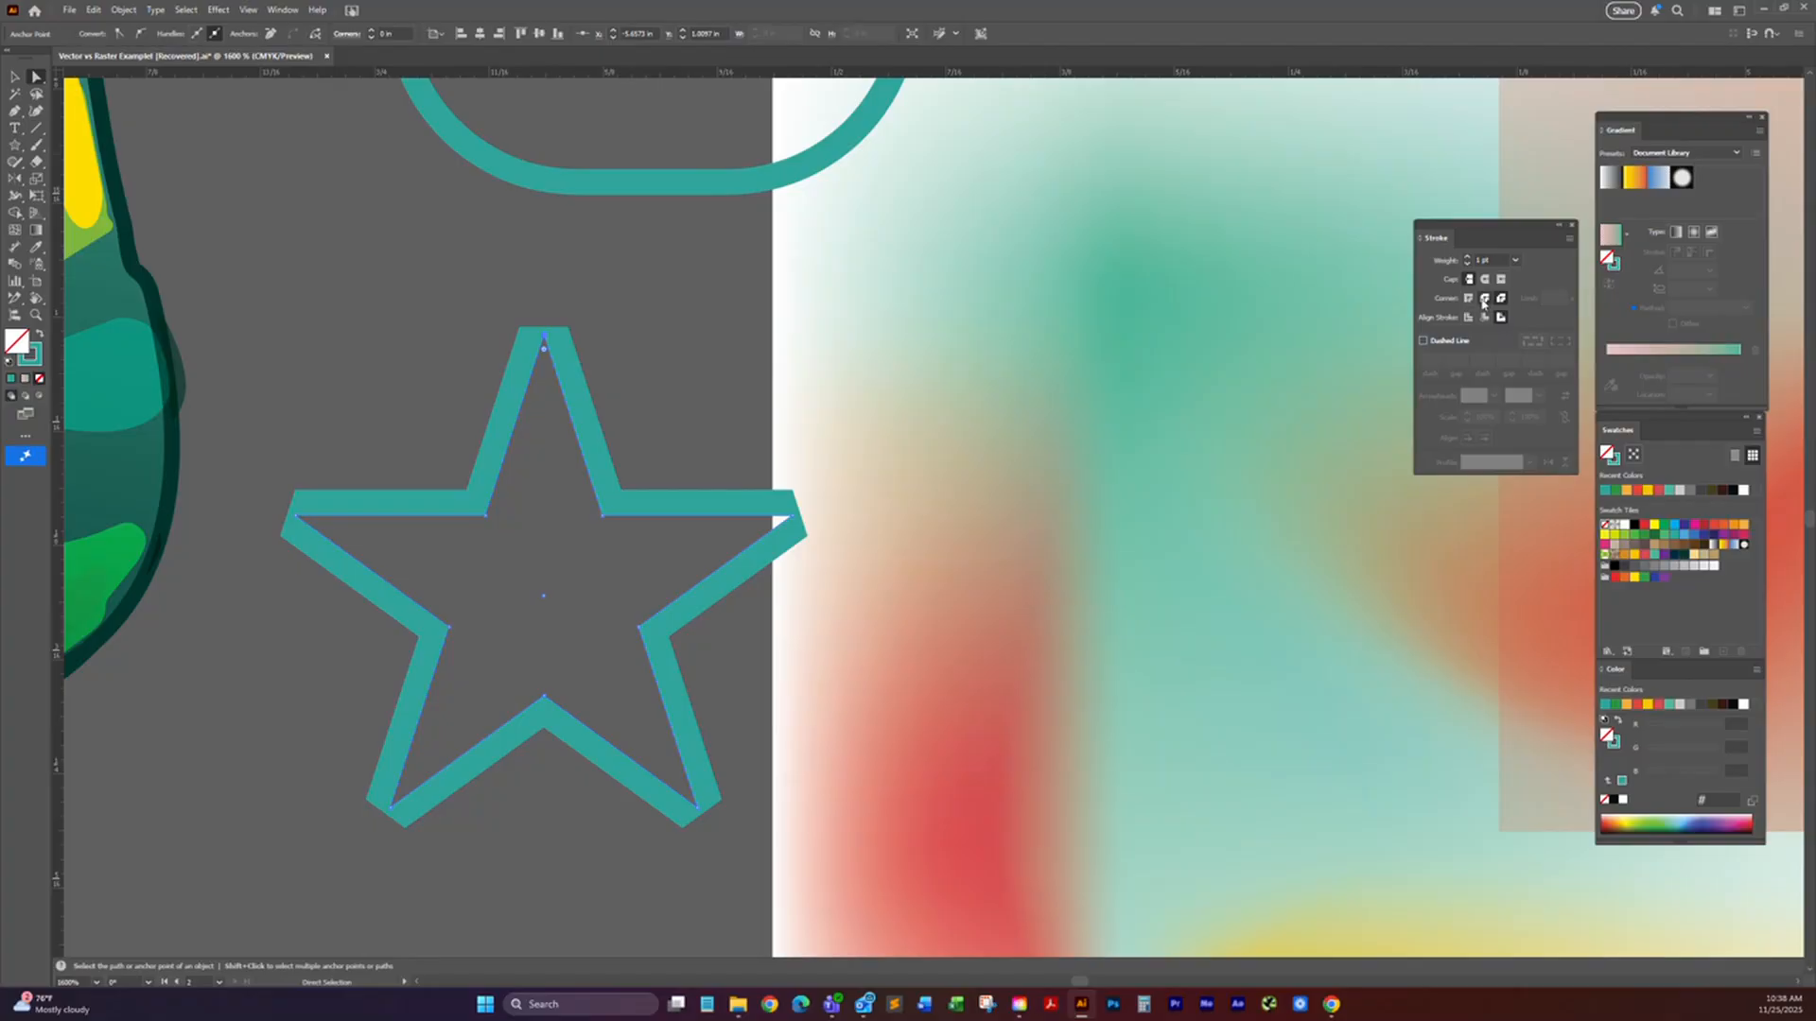
click(1484, 298)
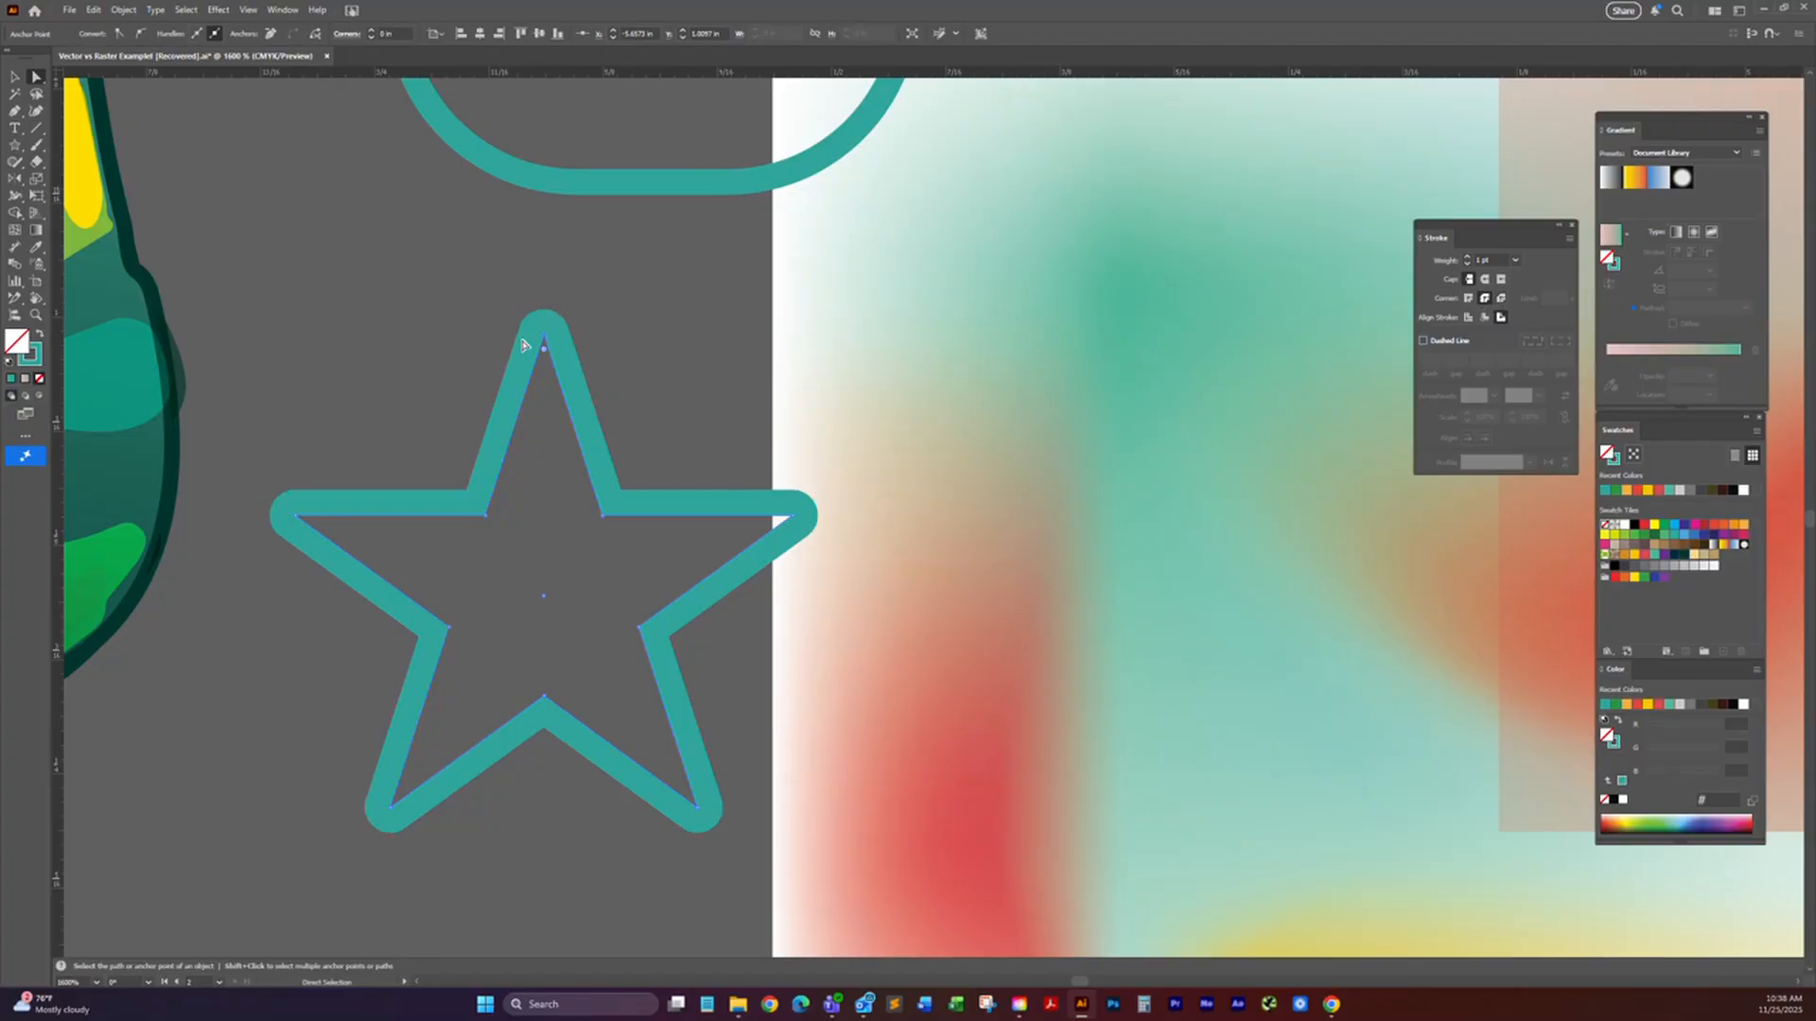
click(1485, 319)
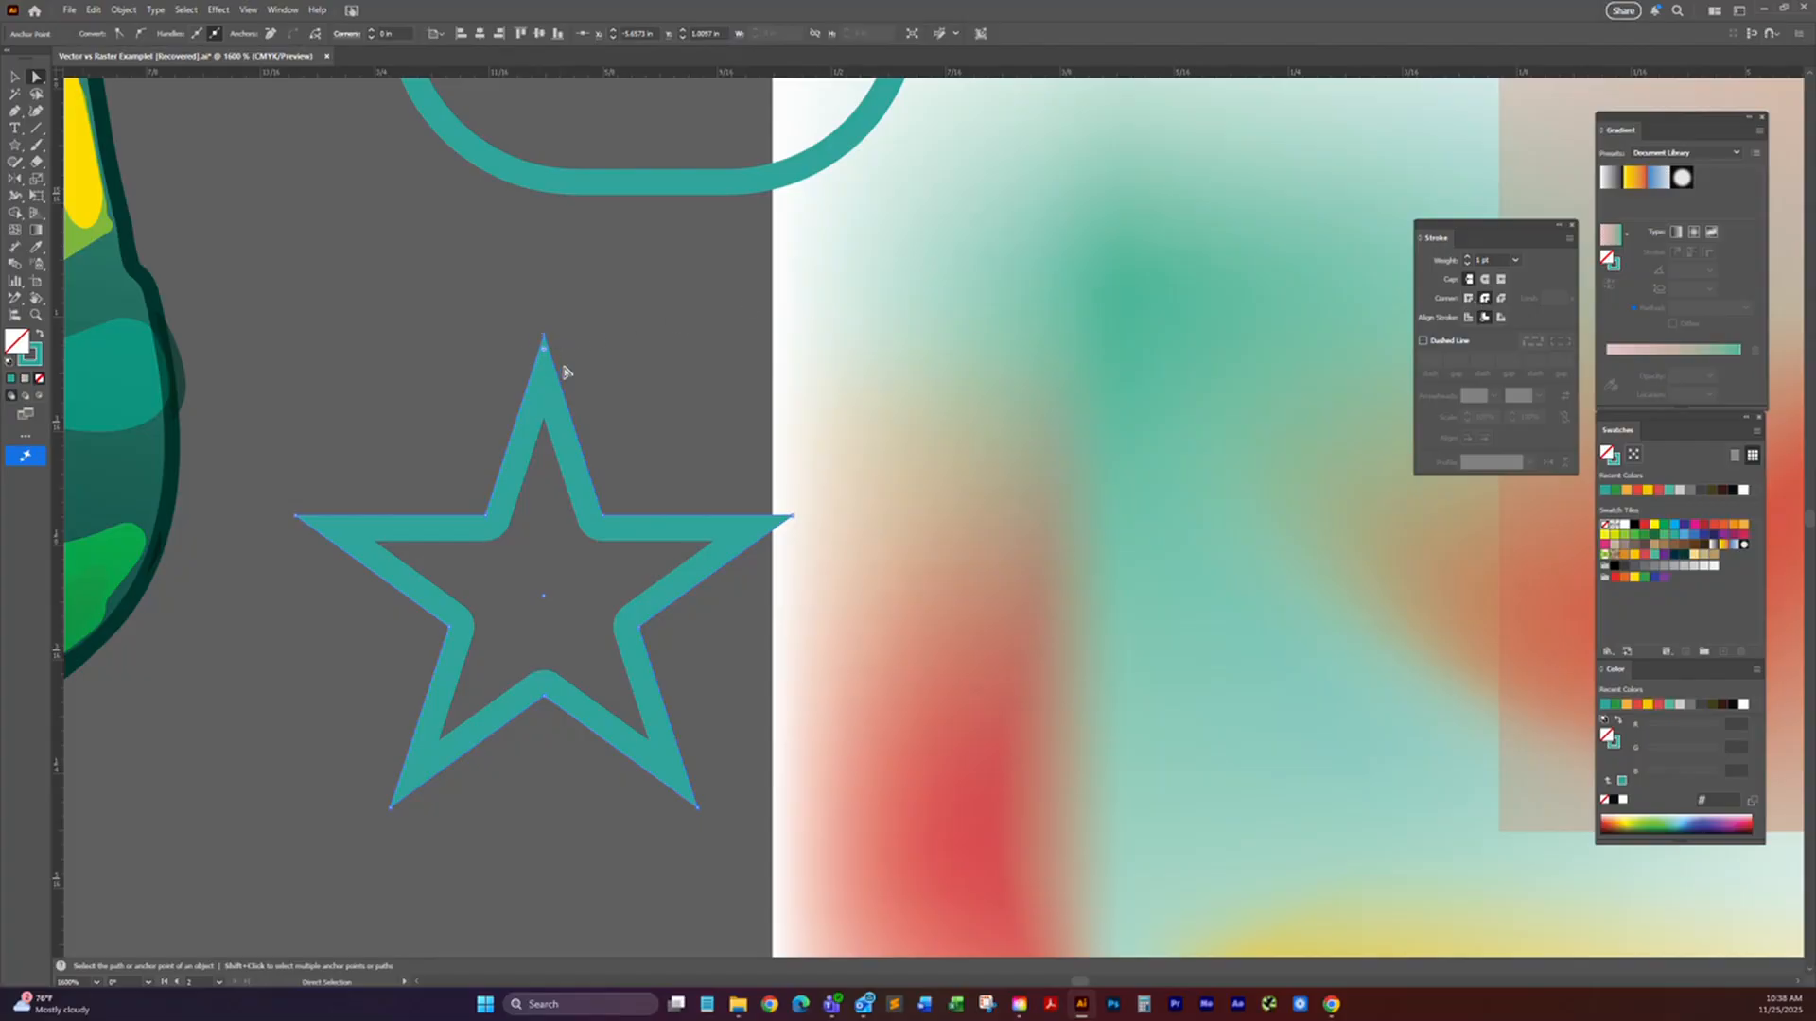
click(1466, 317)
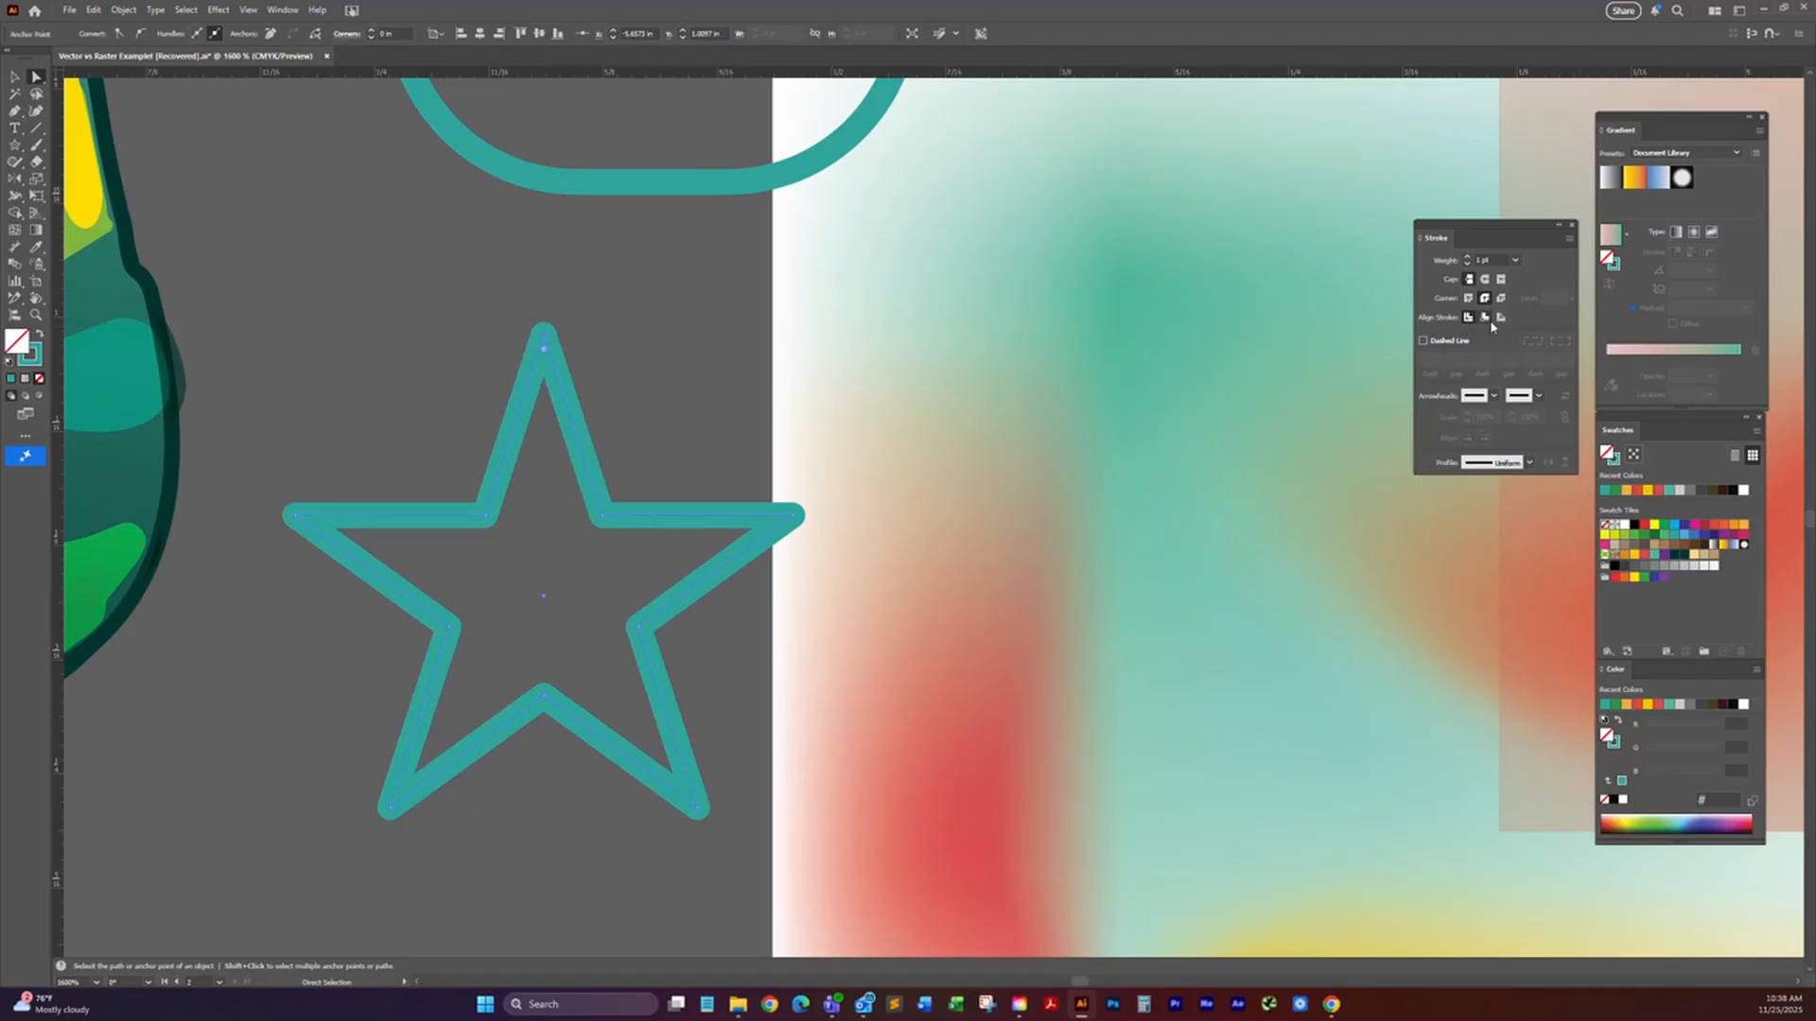
Step: Browse the start-of-path arrowhead styles for the star's stroke and close the list without choosing one
click(1493, 397)
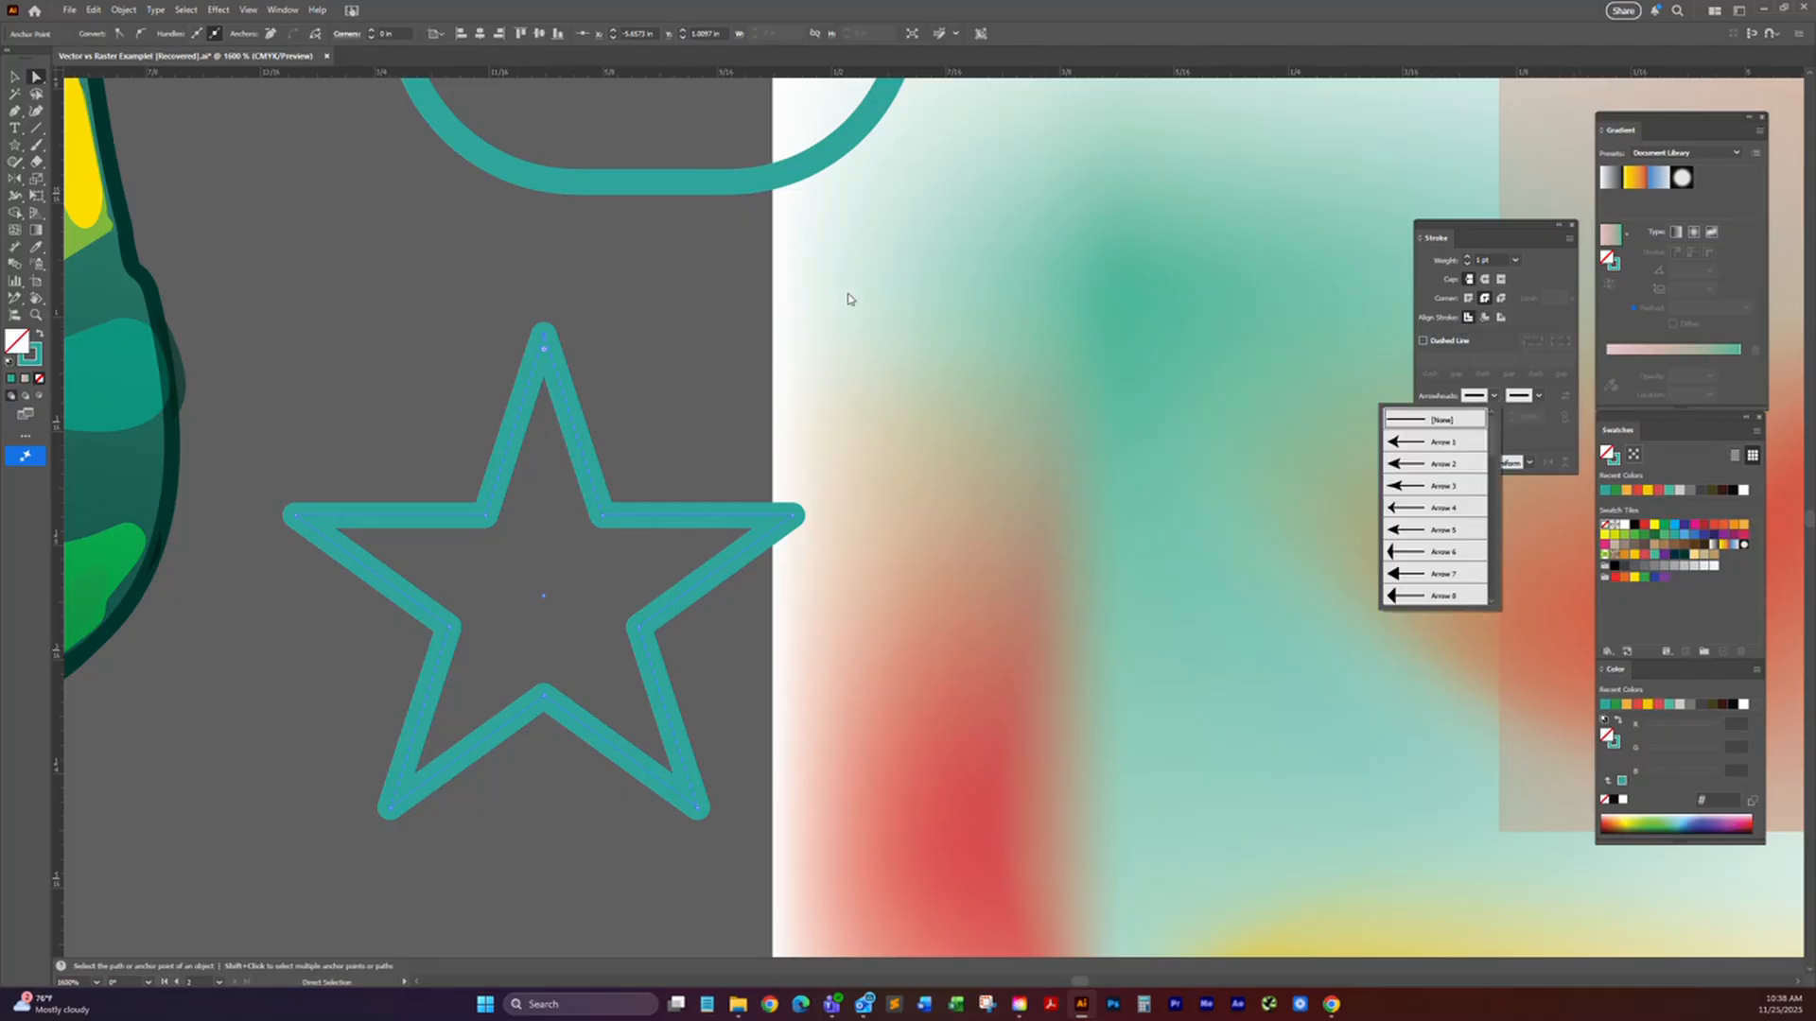
click(928, 320)
key(space)
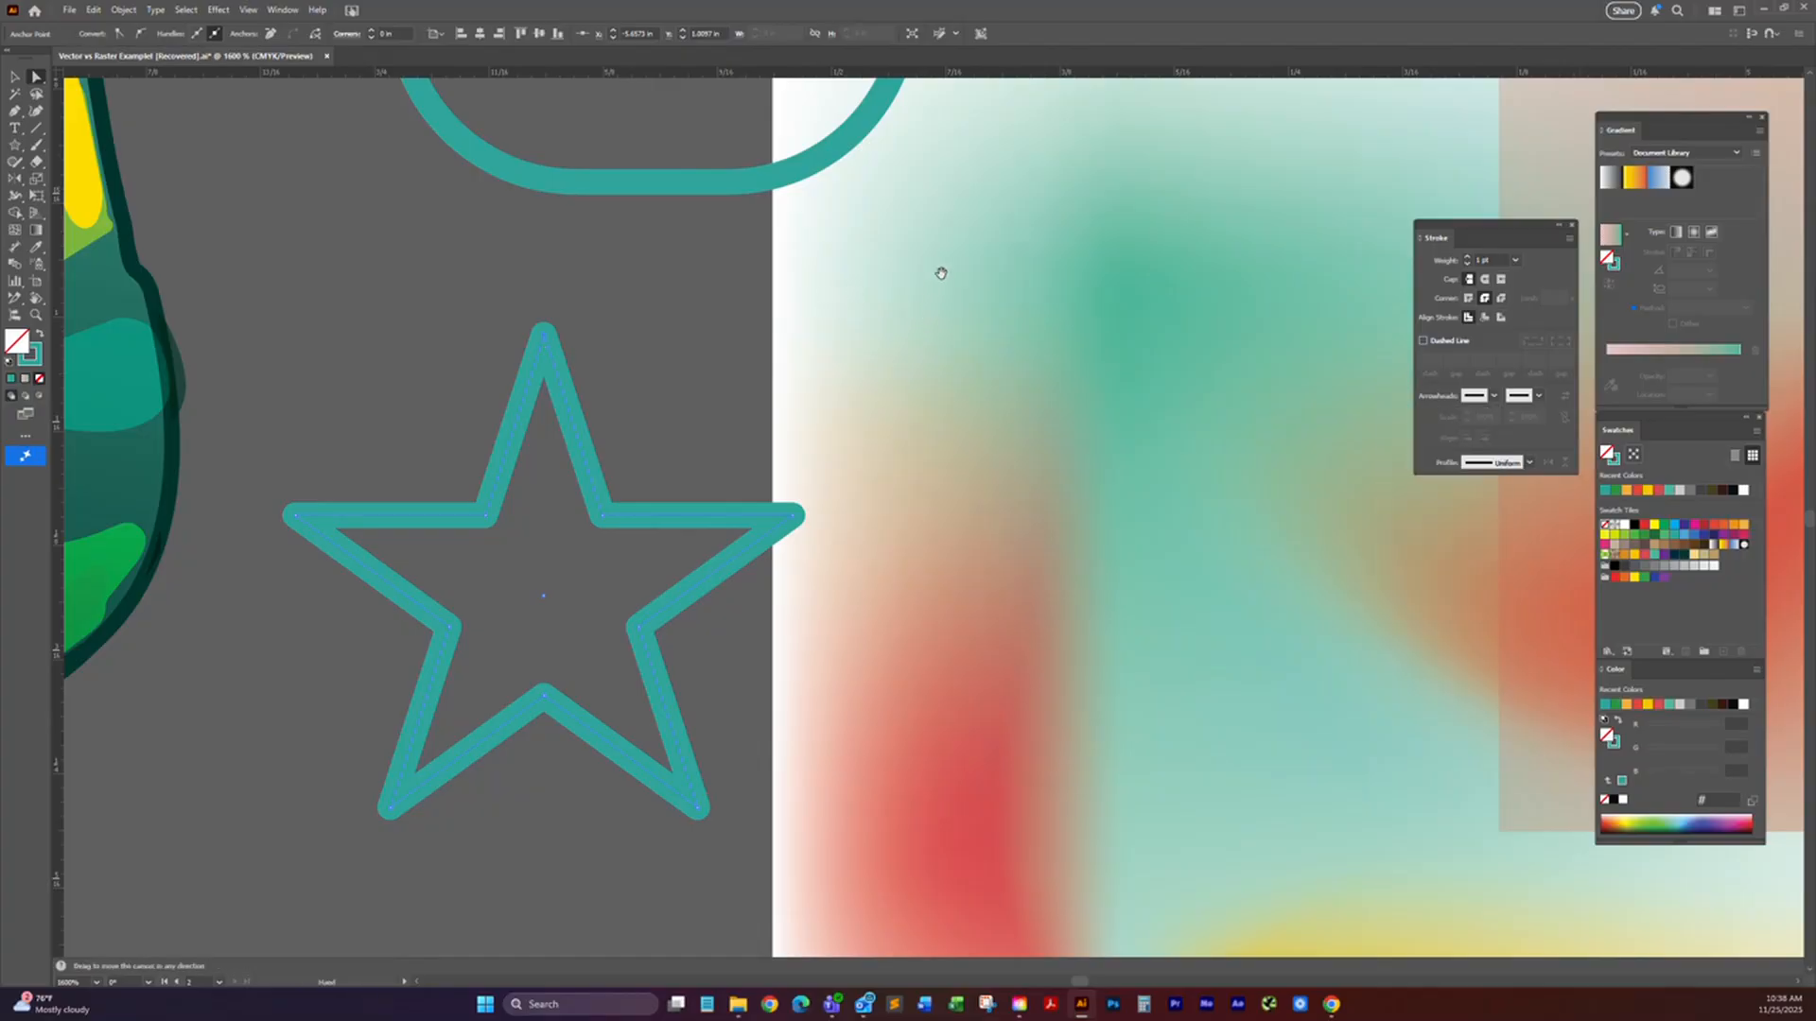
Step: Select the horizontal line above the rounded square and apply the Arrow 1 arrowhead to the start of its path
drag(944, 303, 892, 611)
drag(1007, 170, 949, 470)
drag(989, 317, 967, 401)
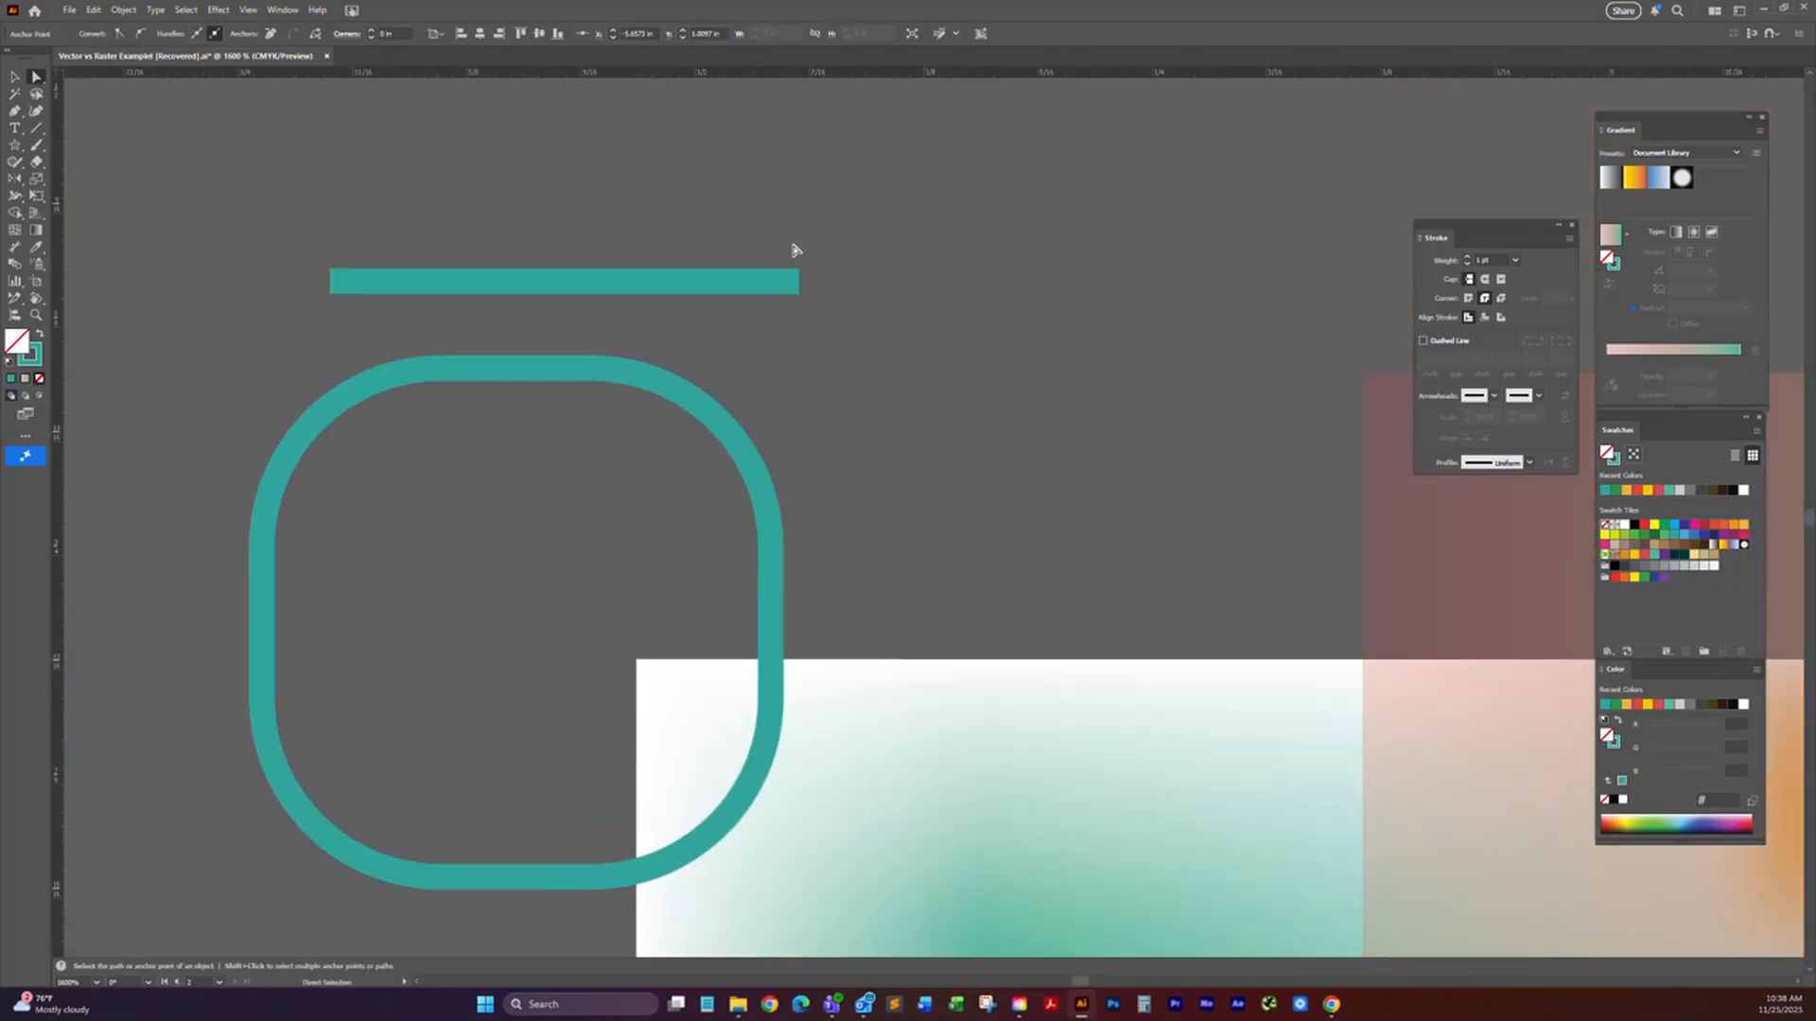
click(15, 78)
drag(779, 243, 818, 329)
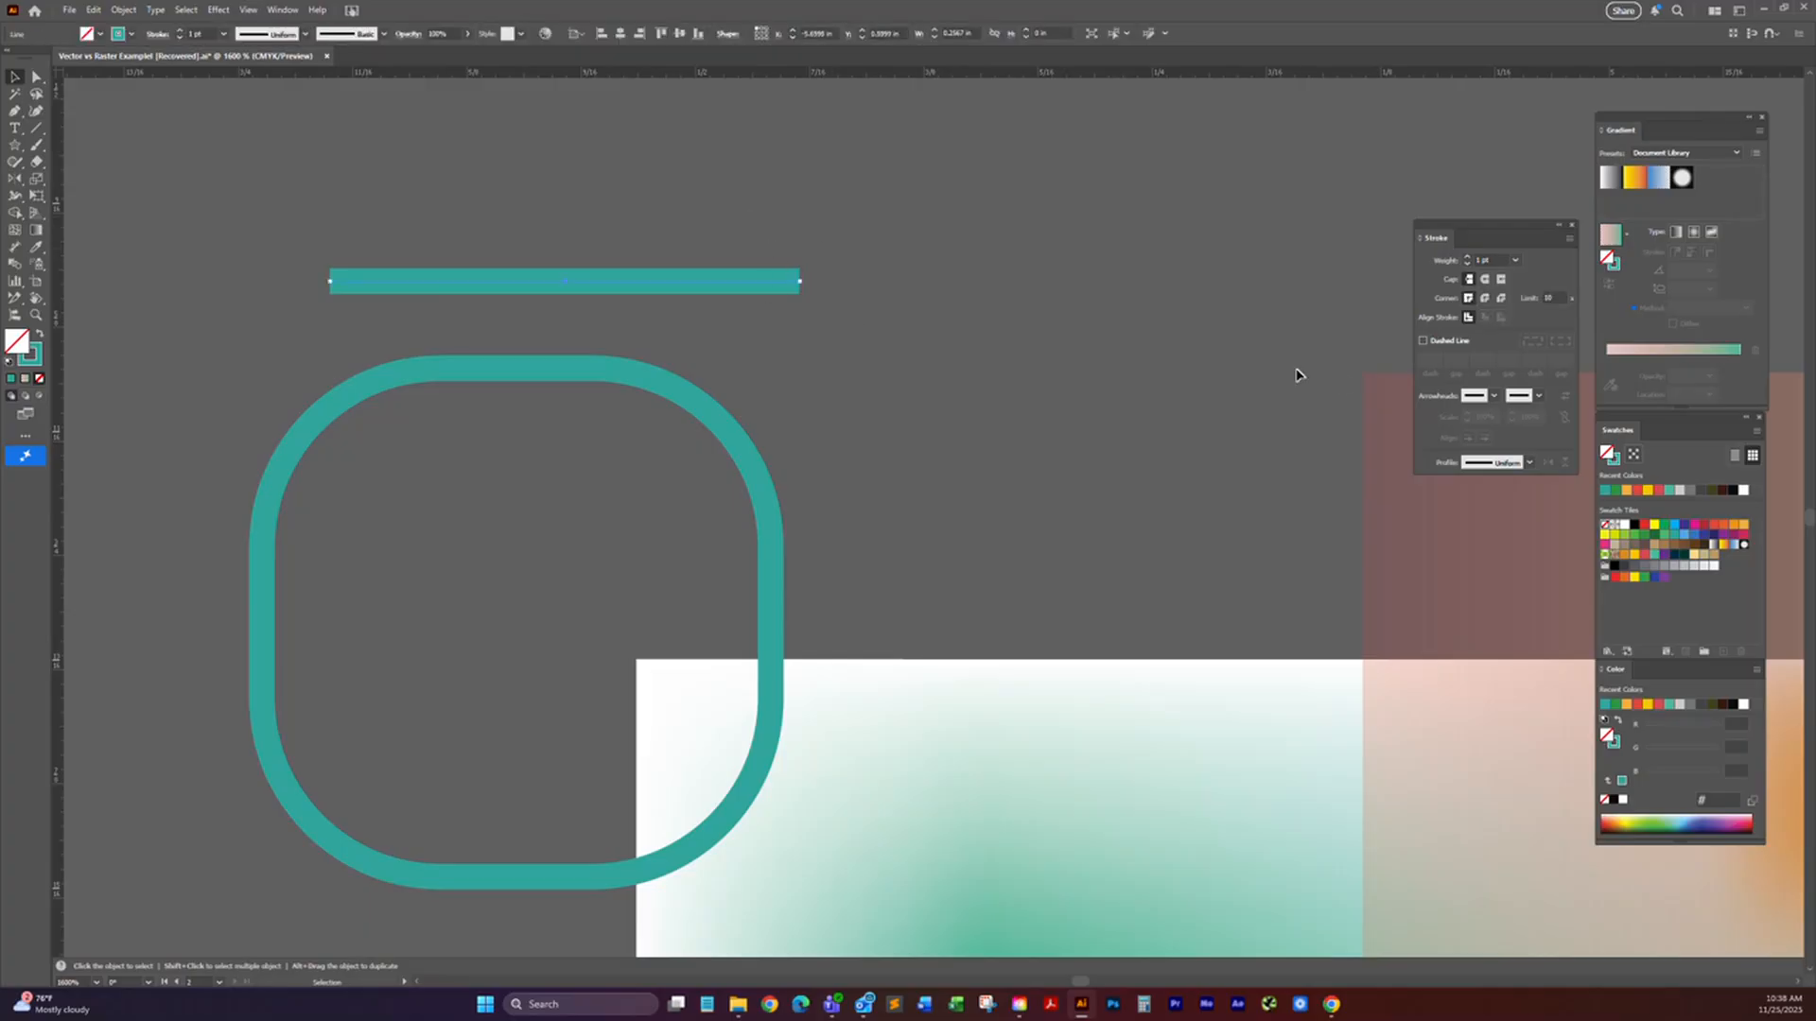
click(1492, 396)
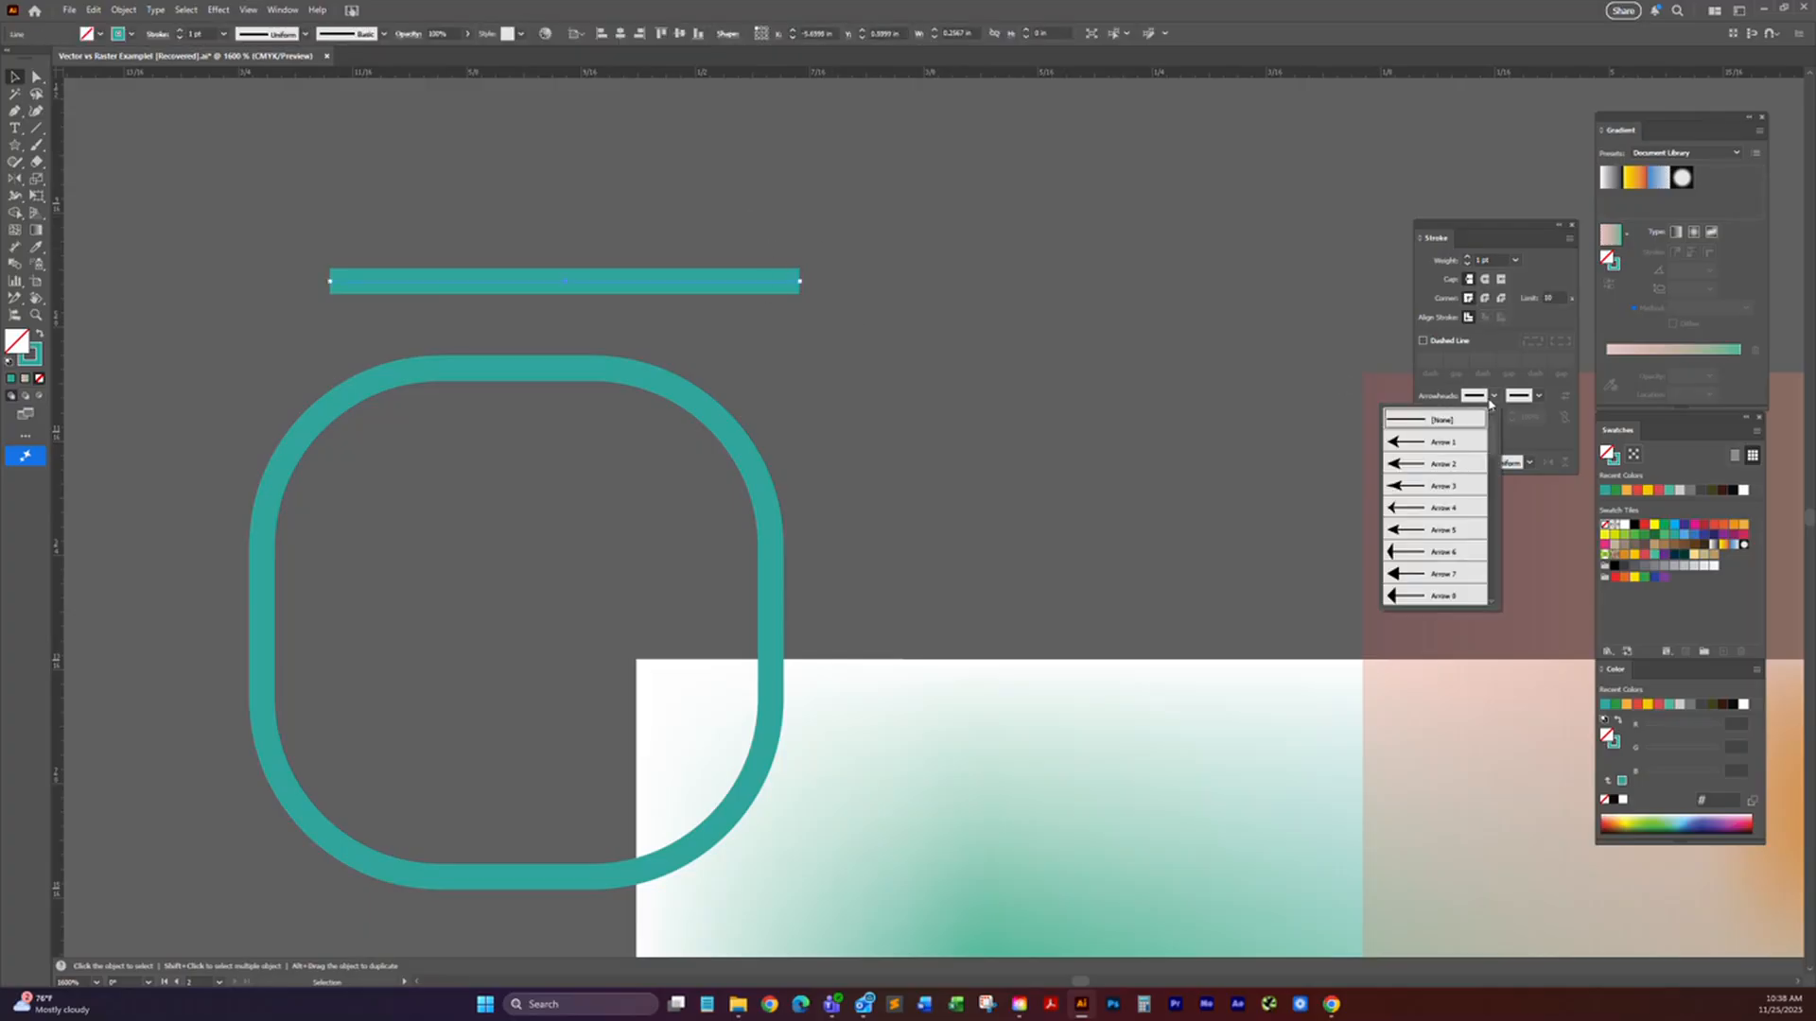
click(1422, 448)
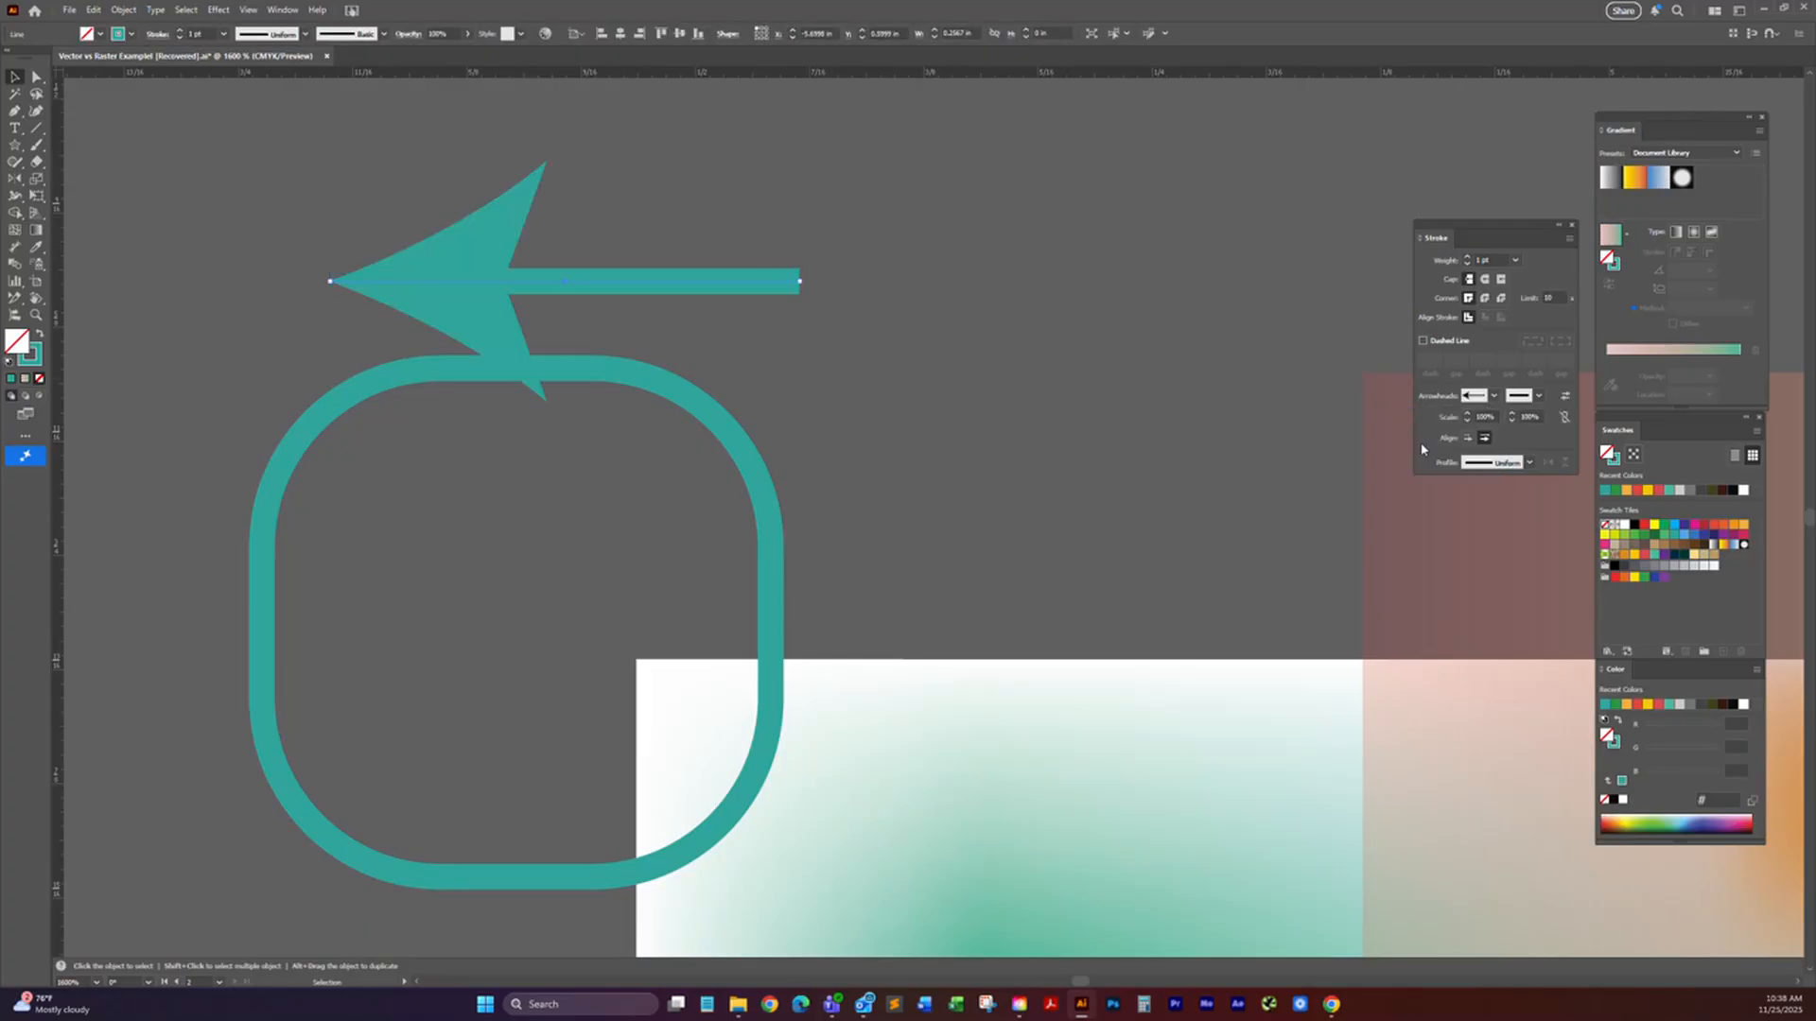
Step: Browse the start and end arrowhead styles for the line without choosing another one, and collapse the Stroke panel
click(1493, 400)
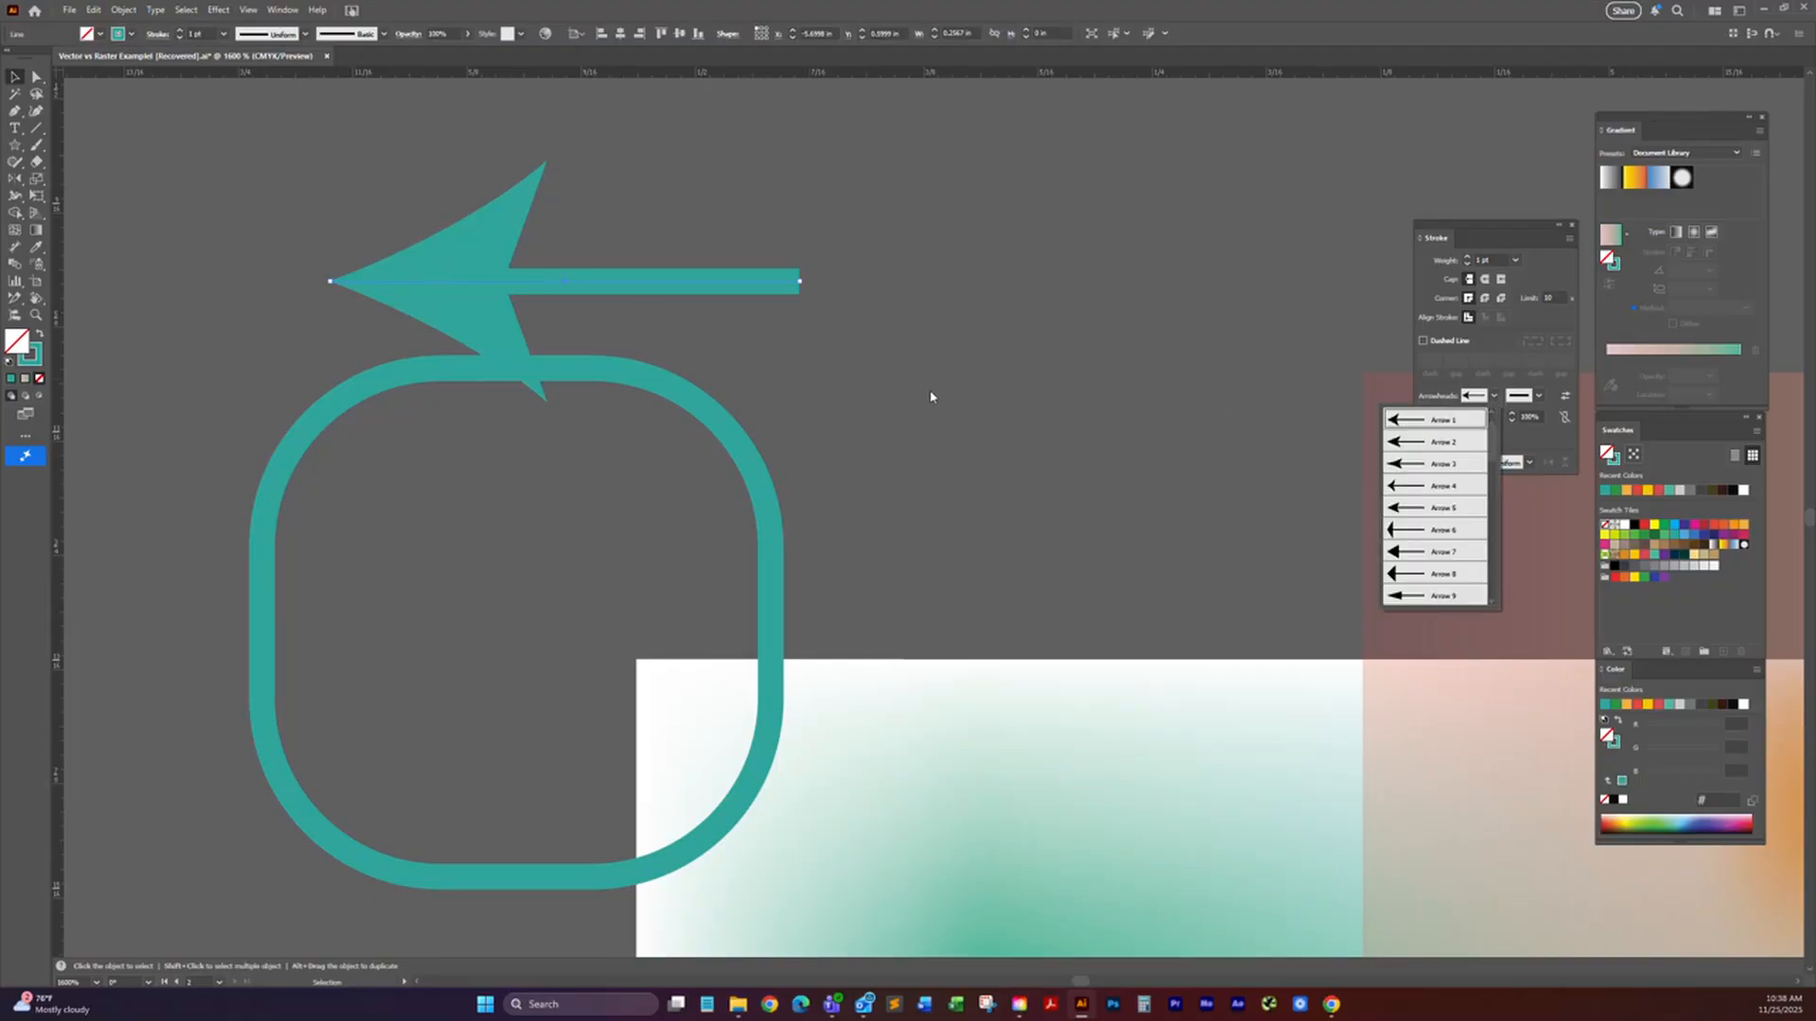
click(12, 80)
click(1527, 452)
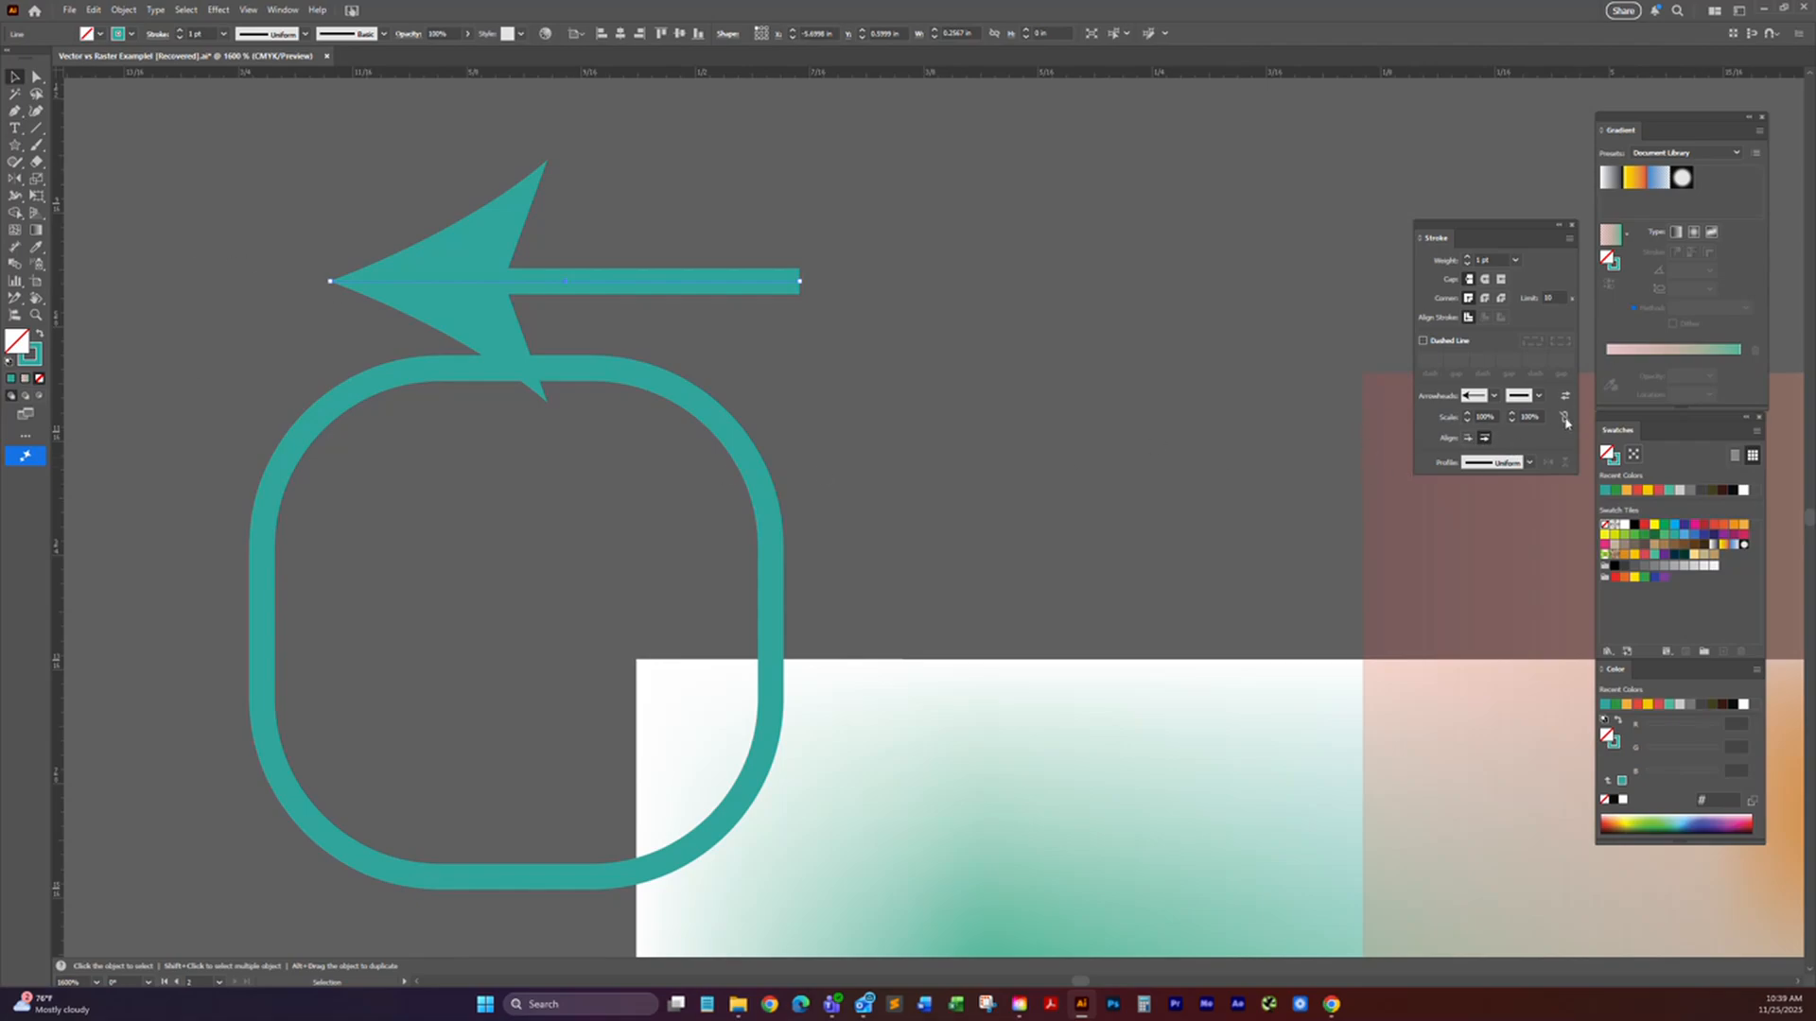
click(1494, 397)
click(1538, 396)
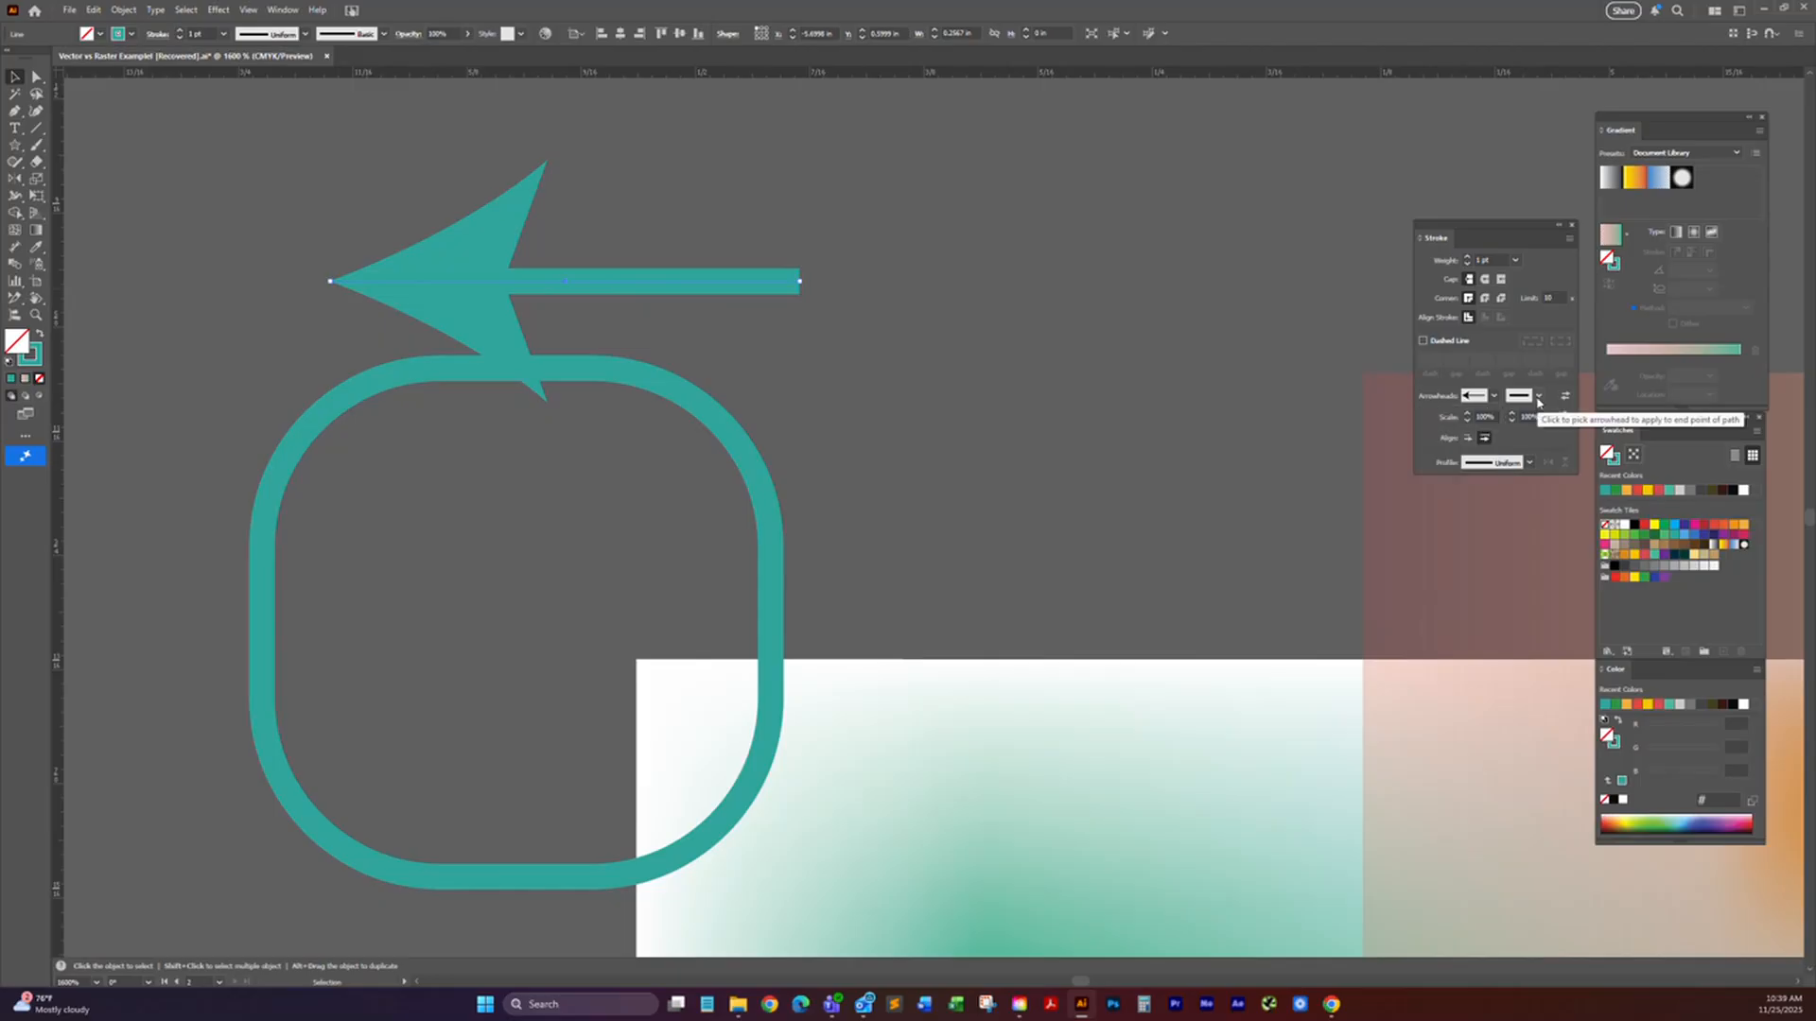
click(1539, 396)
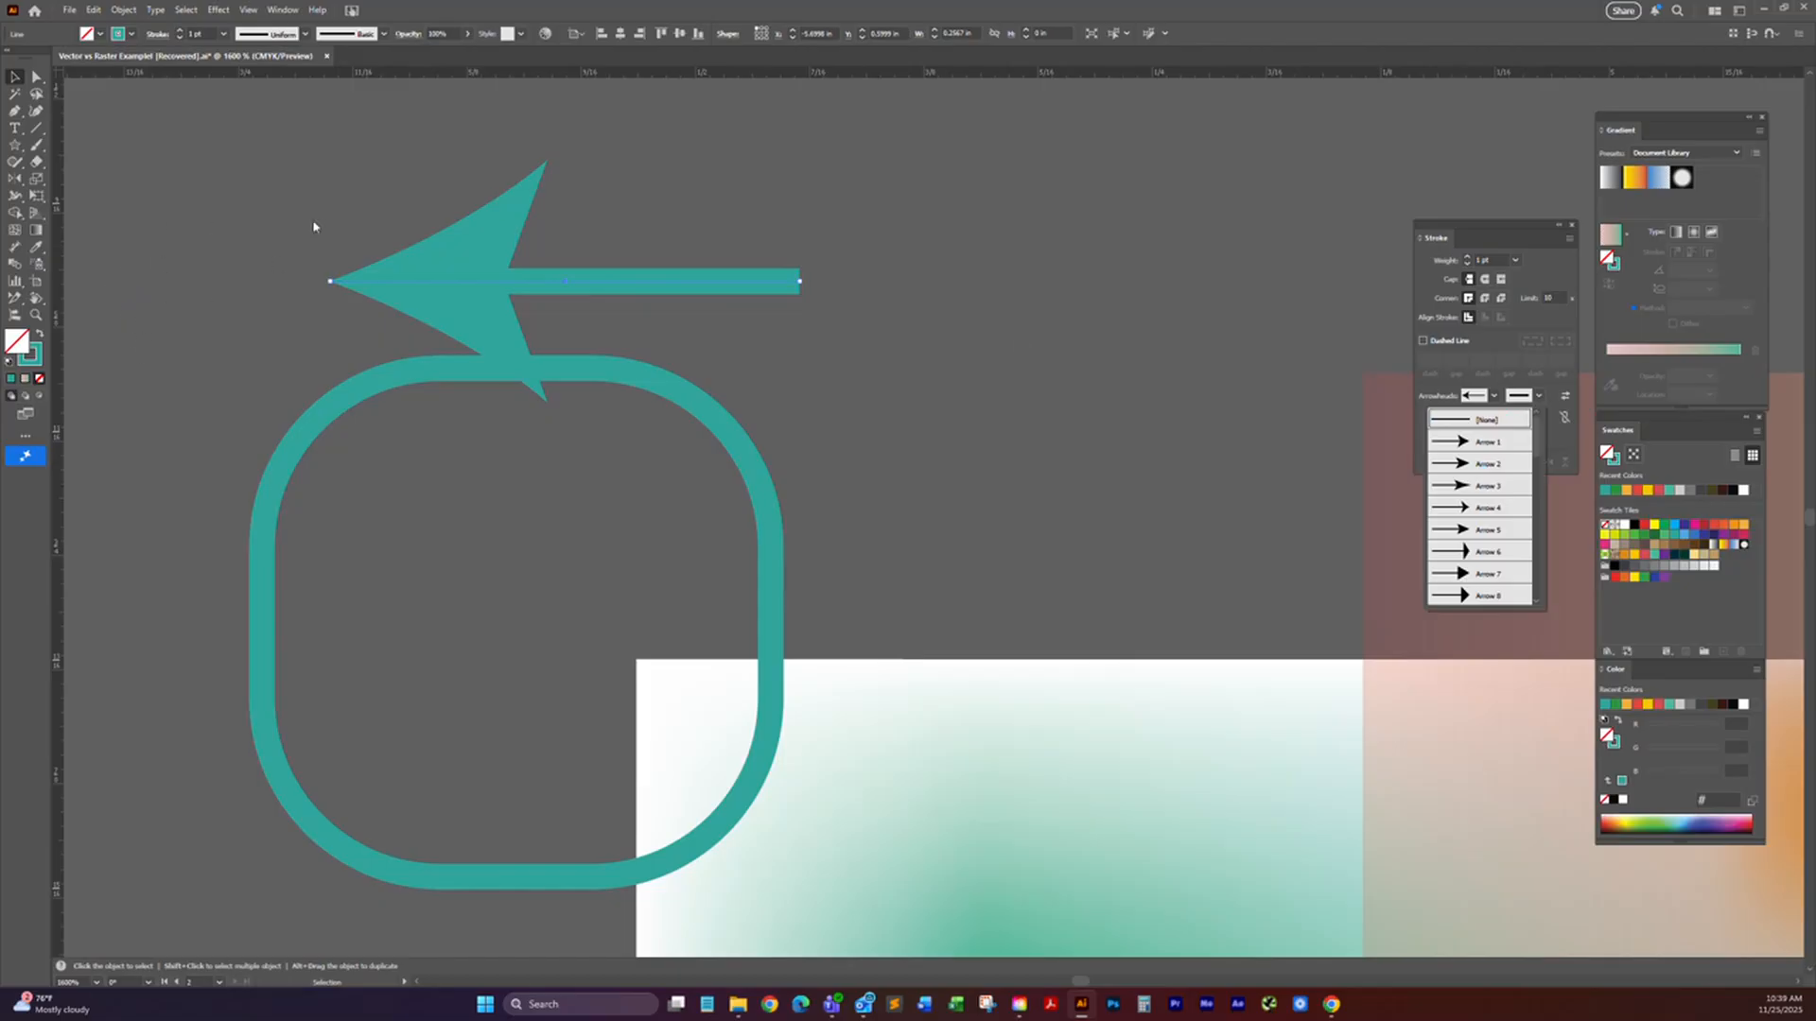
click(1431, 231)
double_click(1432, 231)
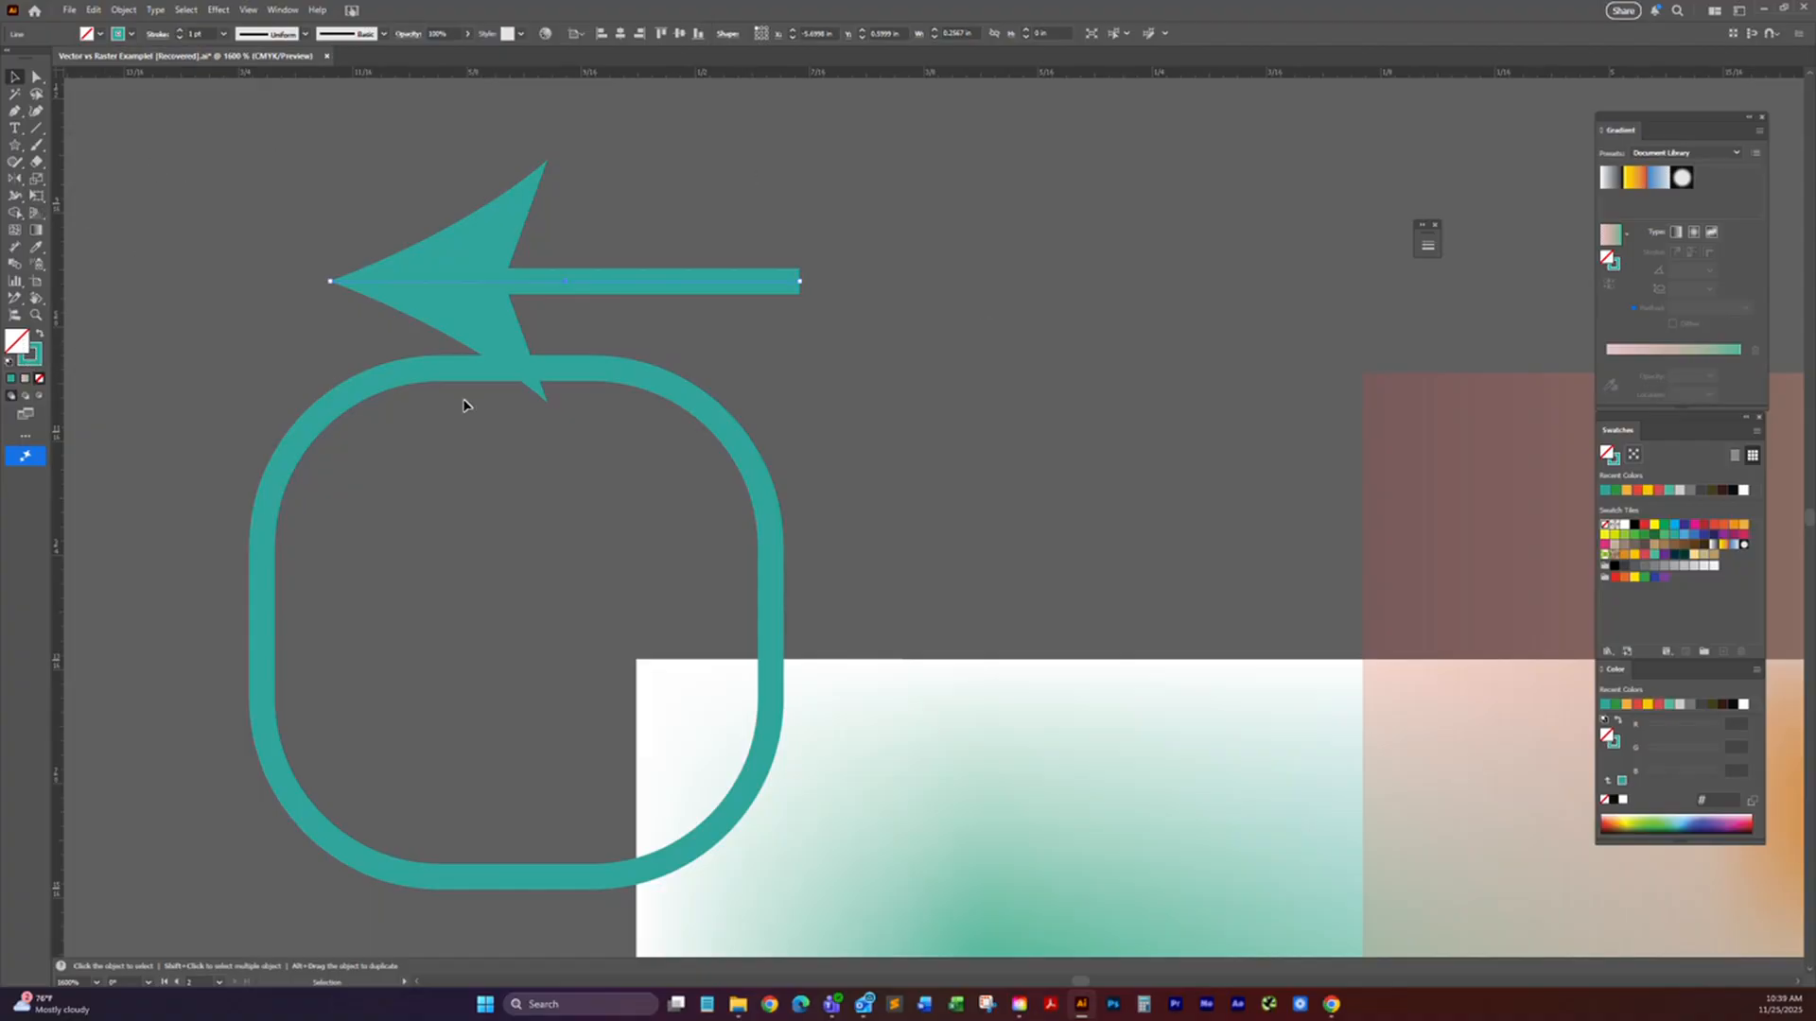
Step: Fill the rounded square with the white-to-black linear gradient swatch and set the gradient angle to 90°
scroll(785, 472, down, 2)
drag(875, 507, 851, 243)
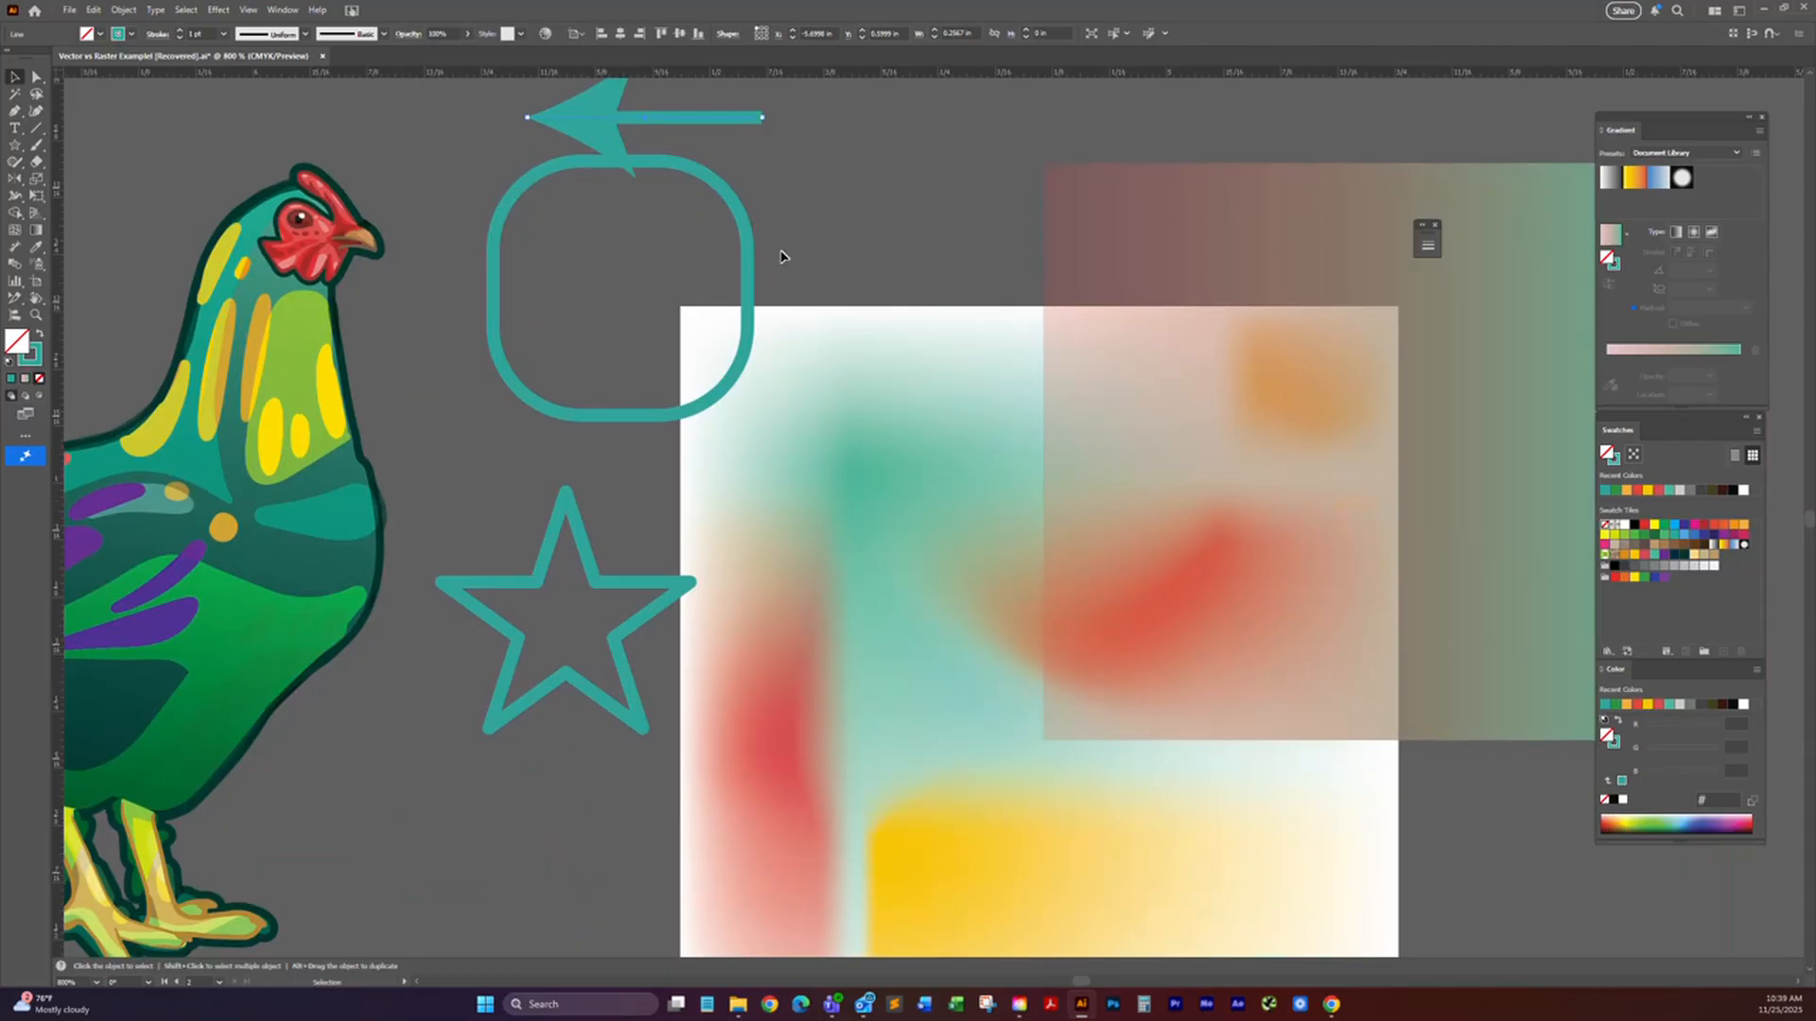
click(697, 269)
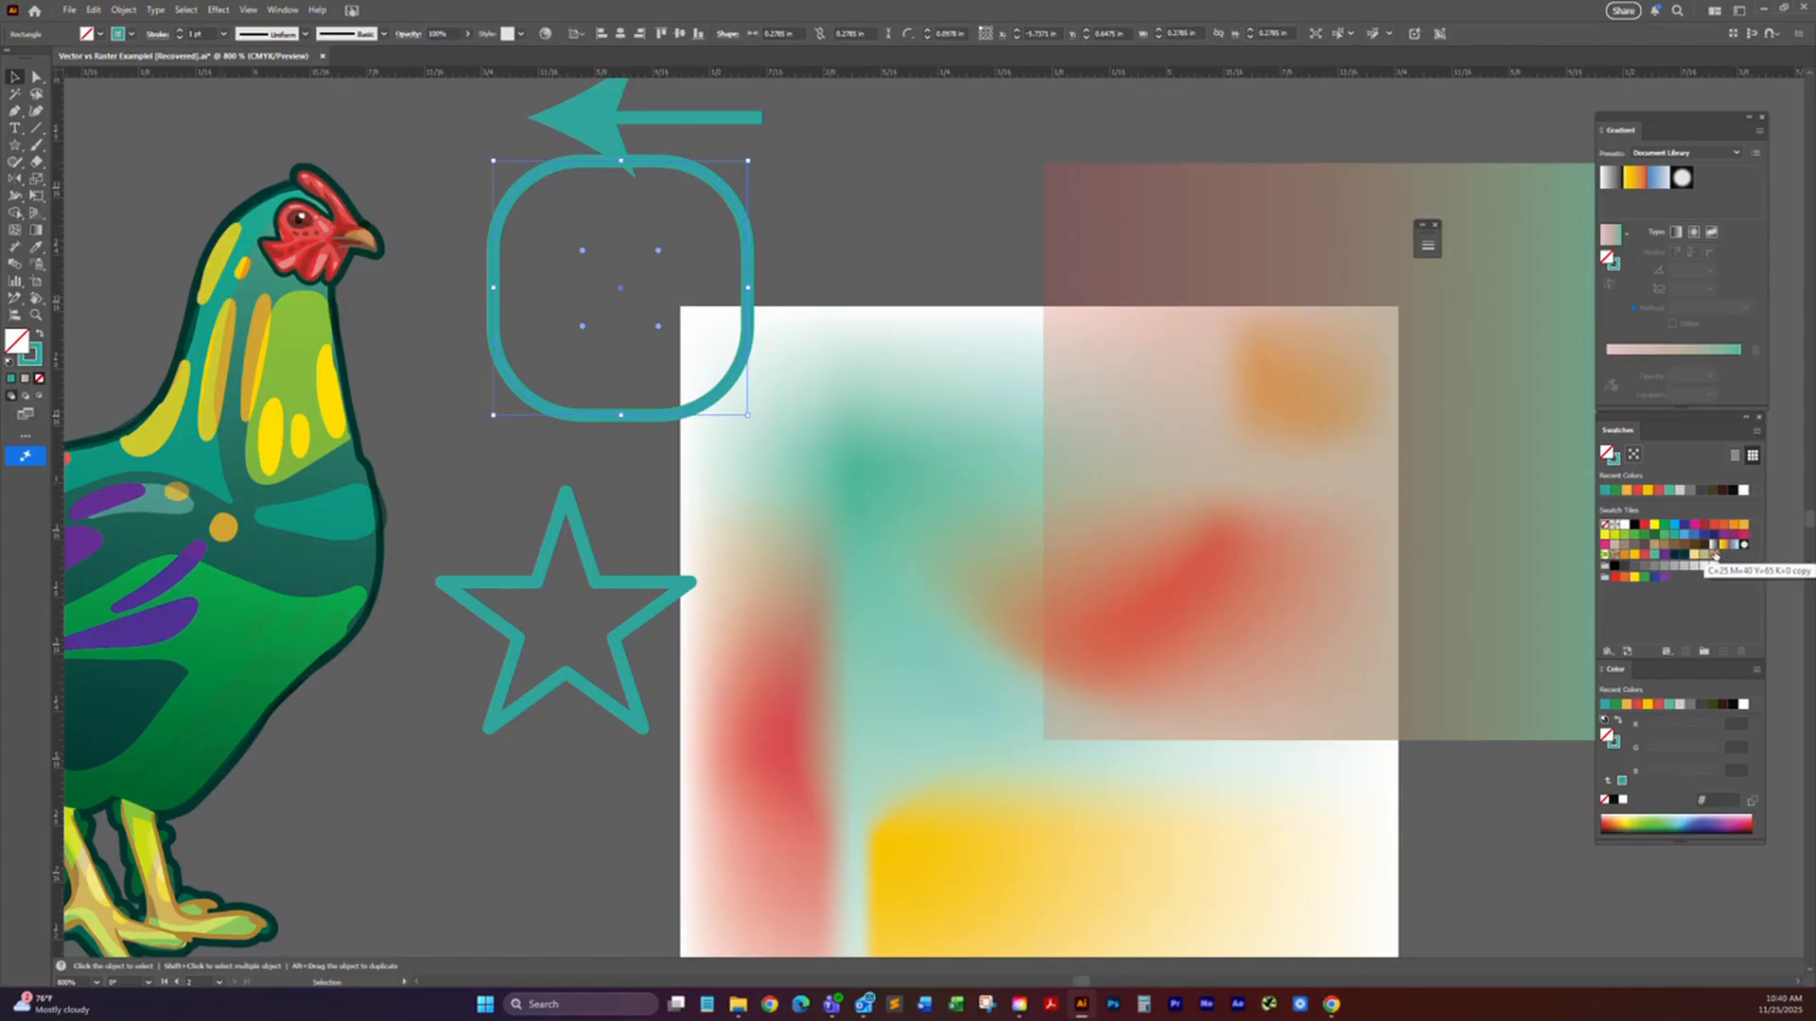
click(1713, 545)
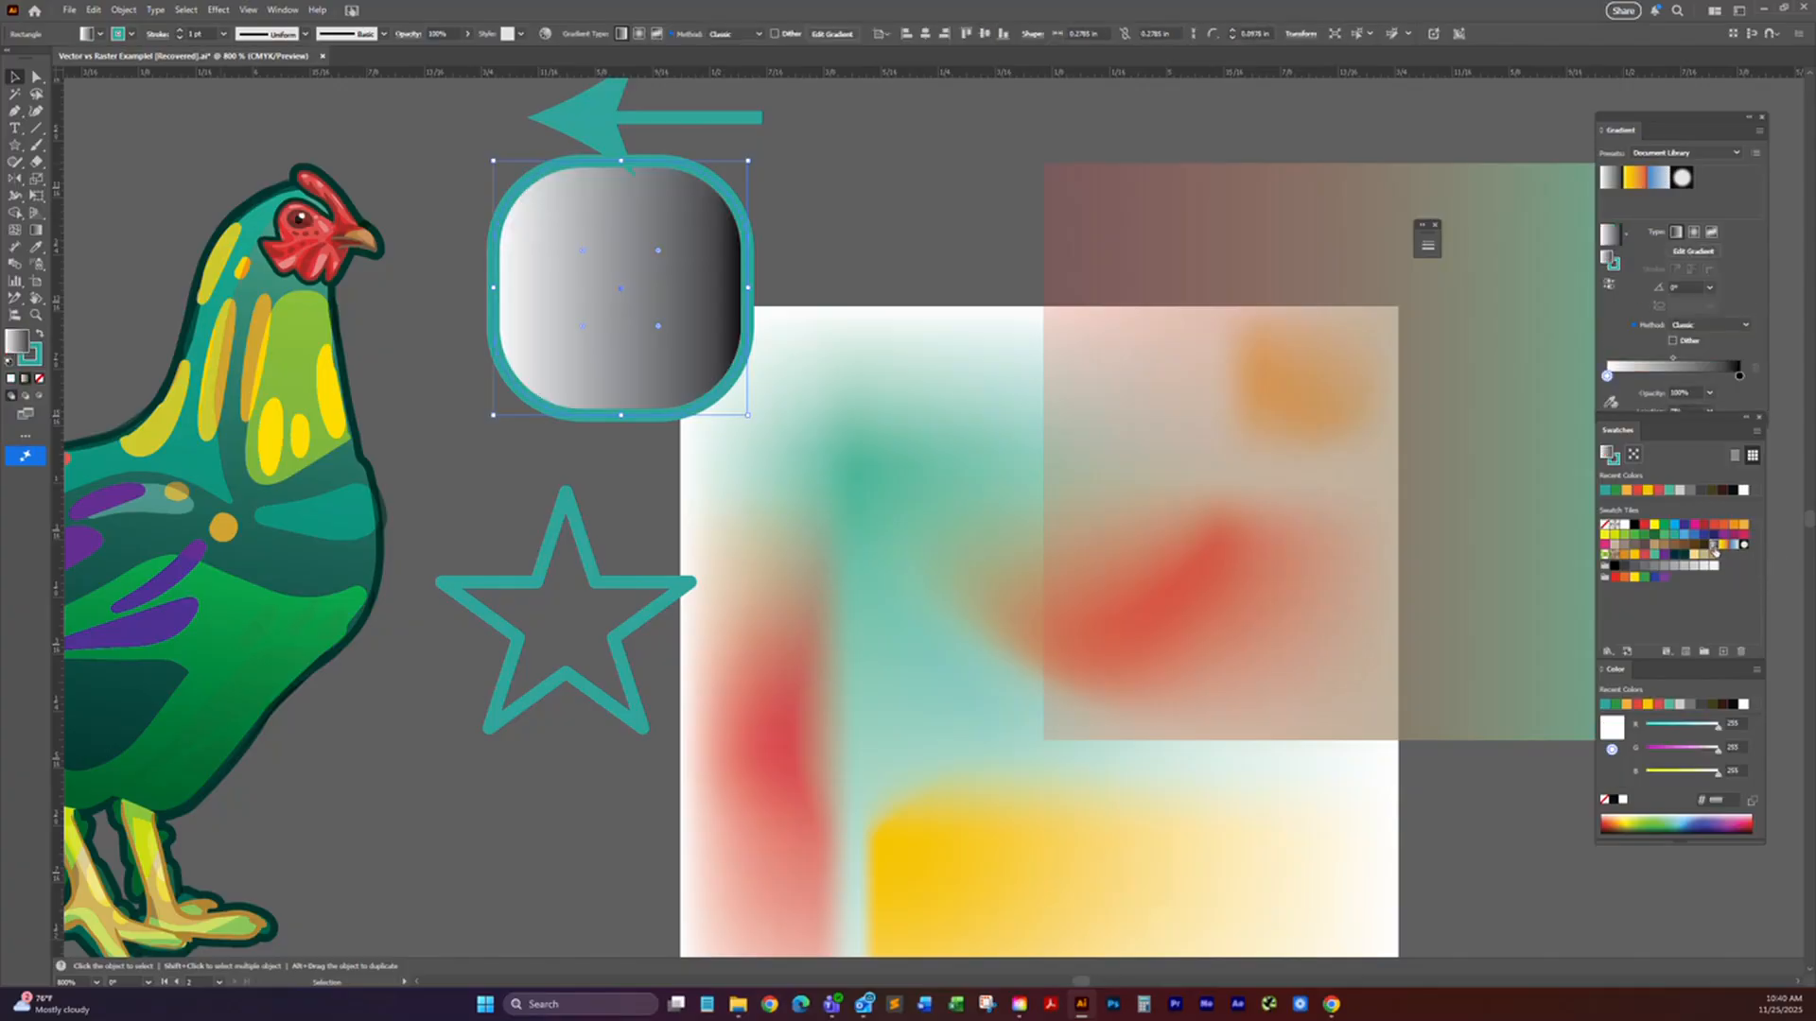
click(1739, 376)
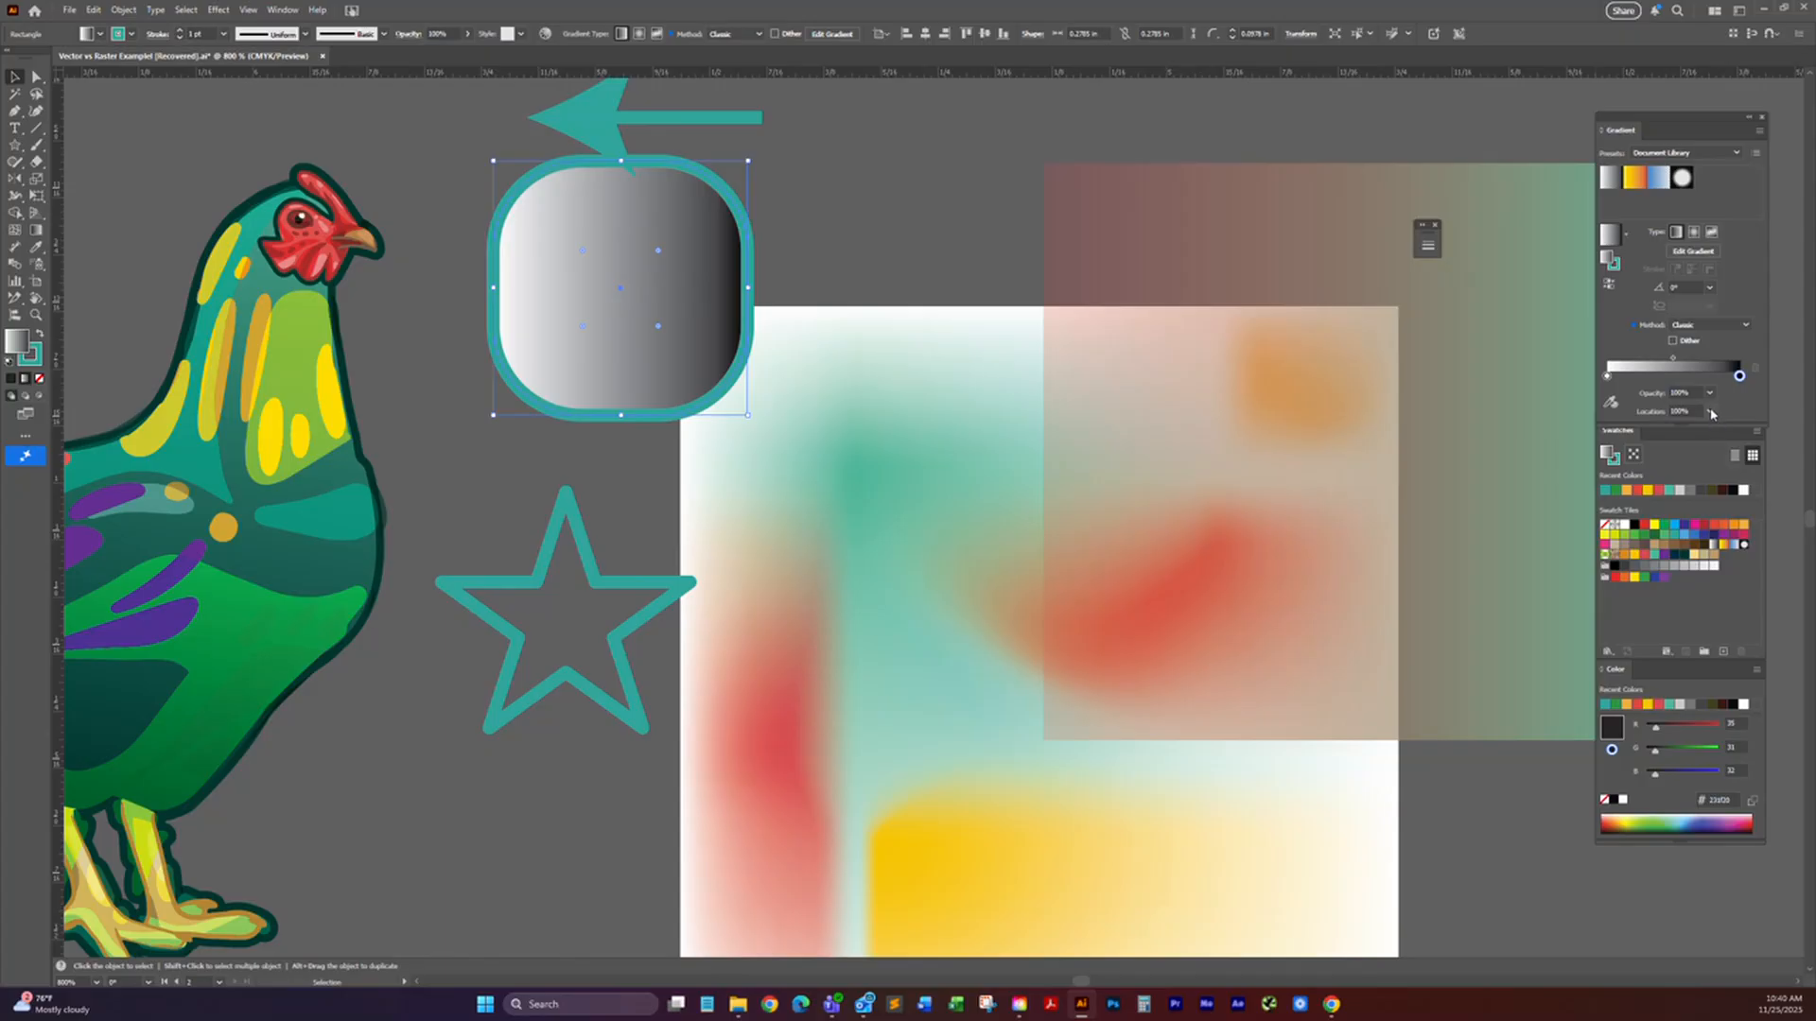
click(1687, 286)
text(90)
key(Return)
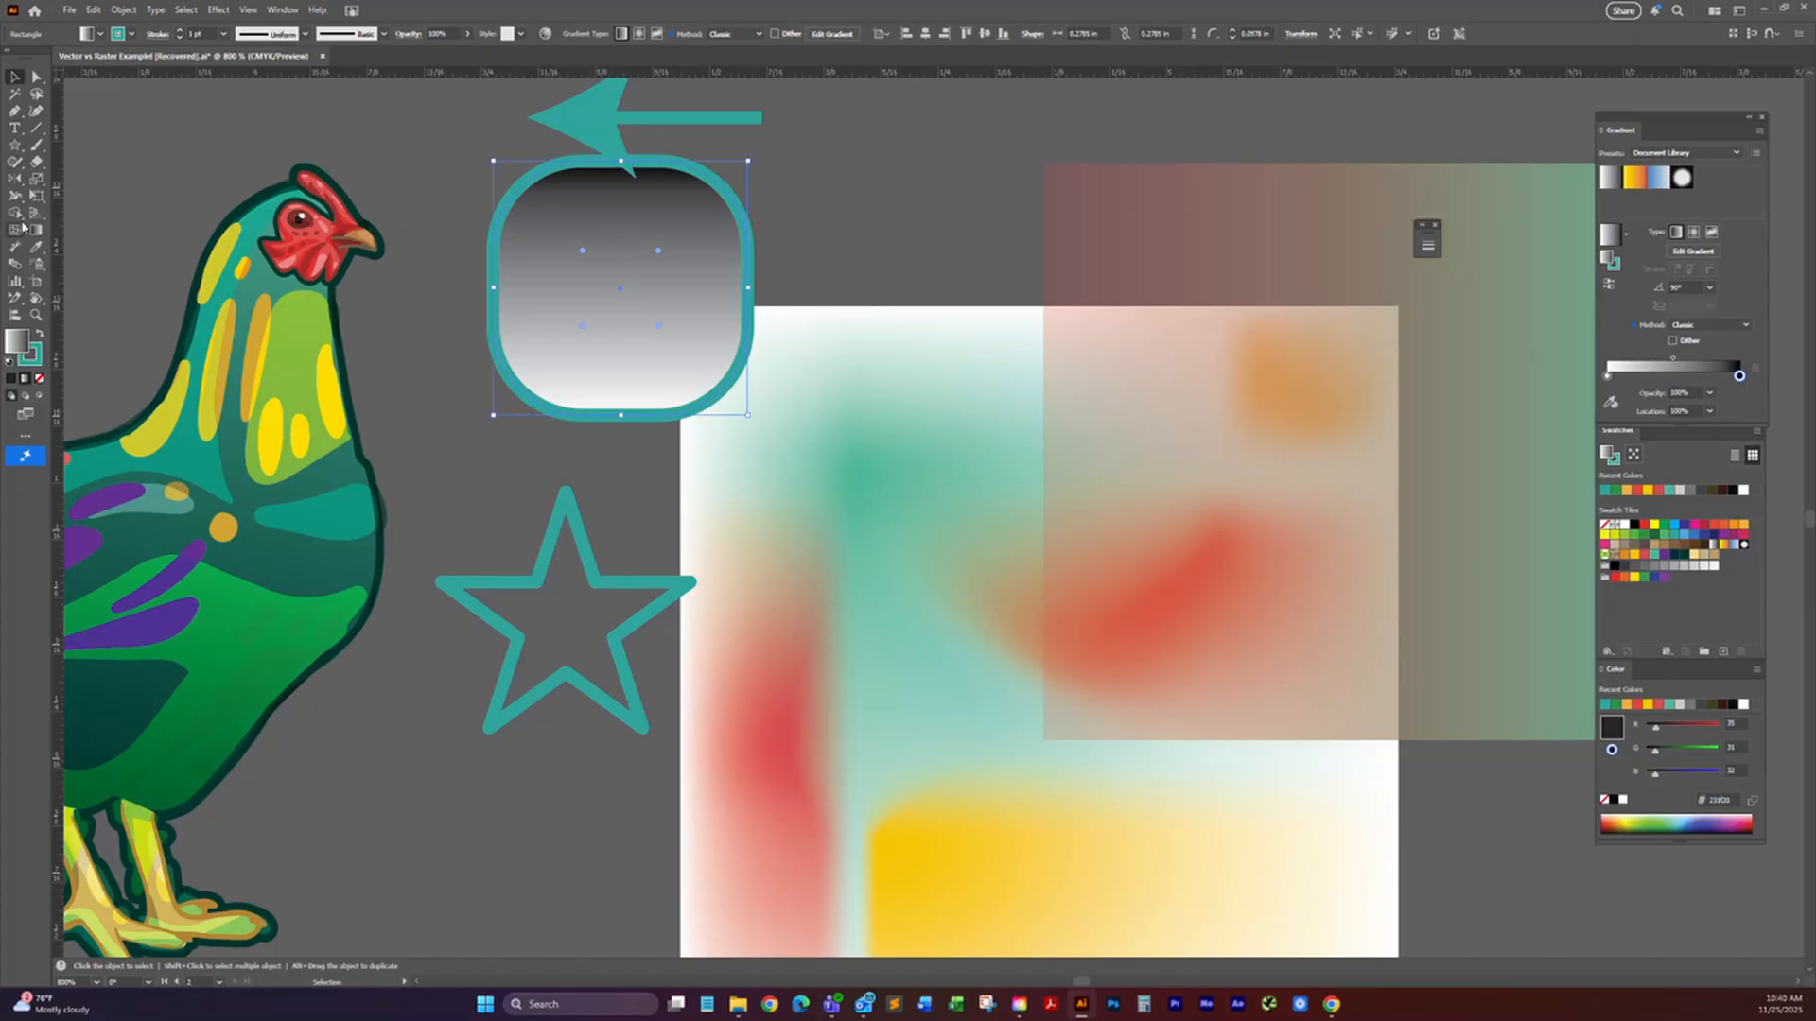
Step: Redraw the rounded square's gradient diagonally with the Gradient tool, ending with black at its lower-left corner, and adjust the midpoint slightly
click(38, 231)
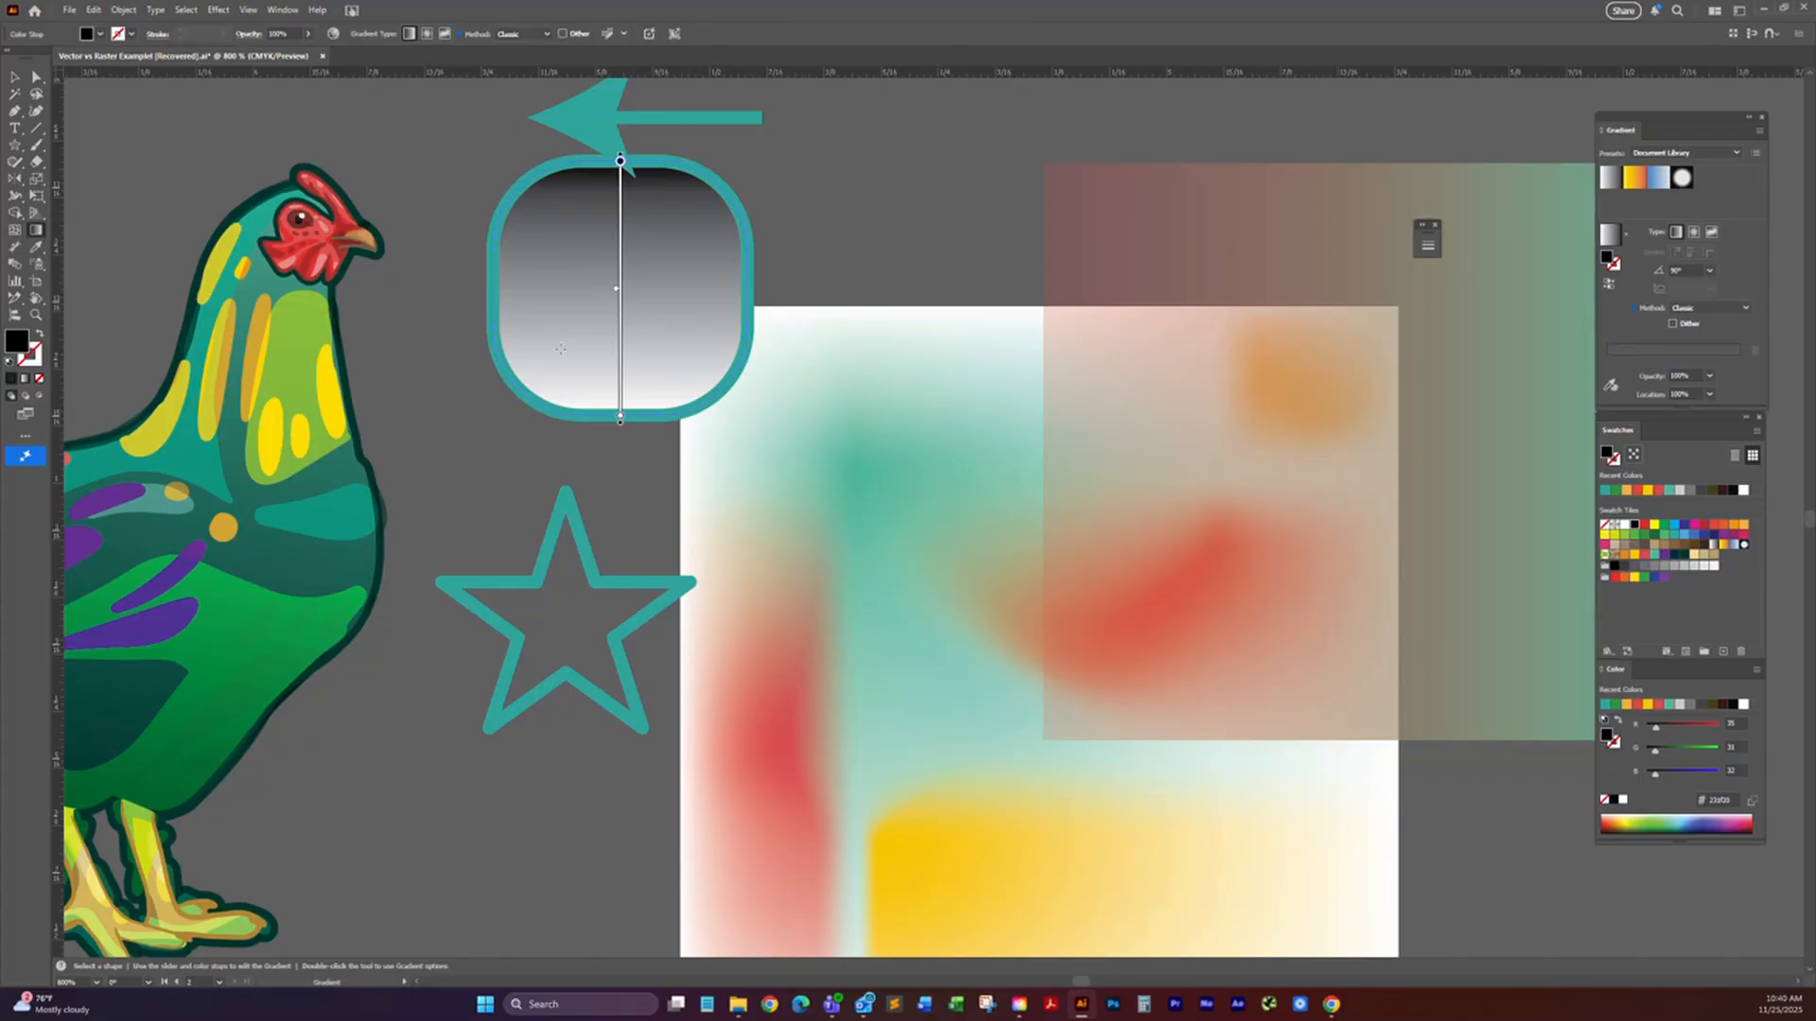
drag(507, 413, 680, 250)
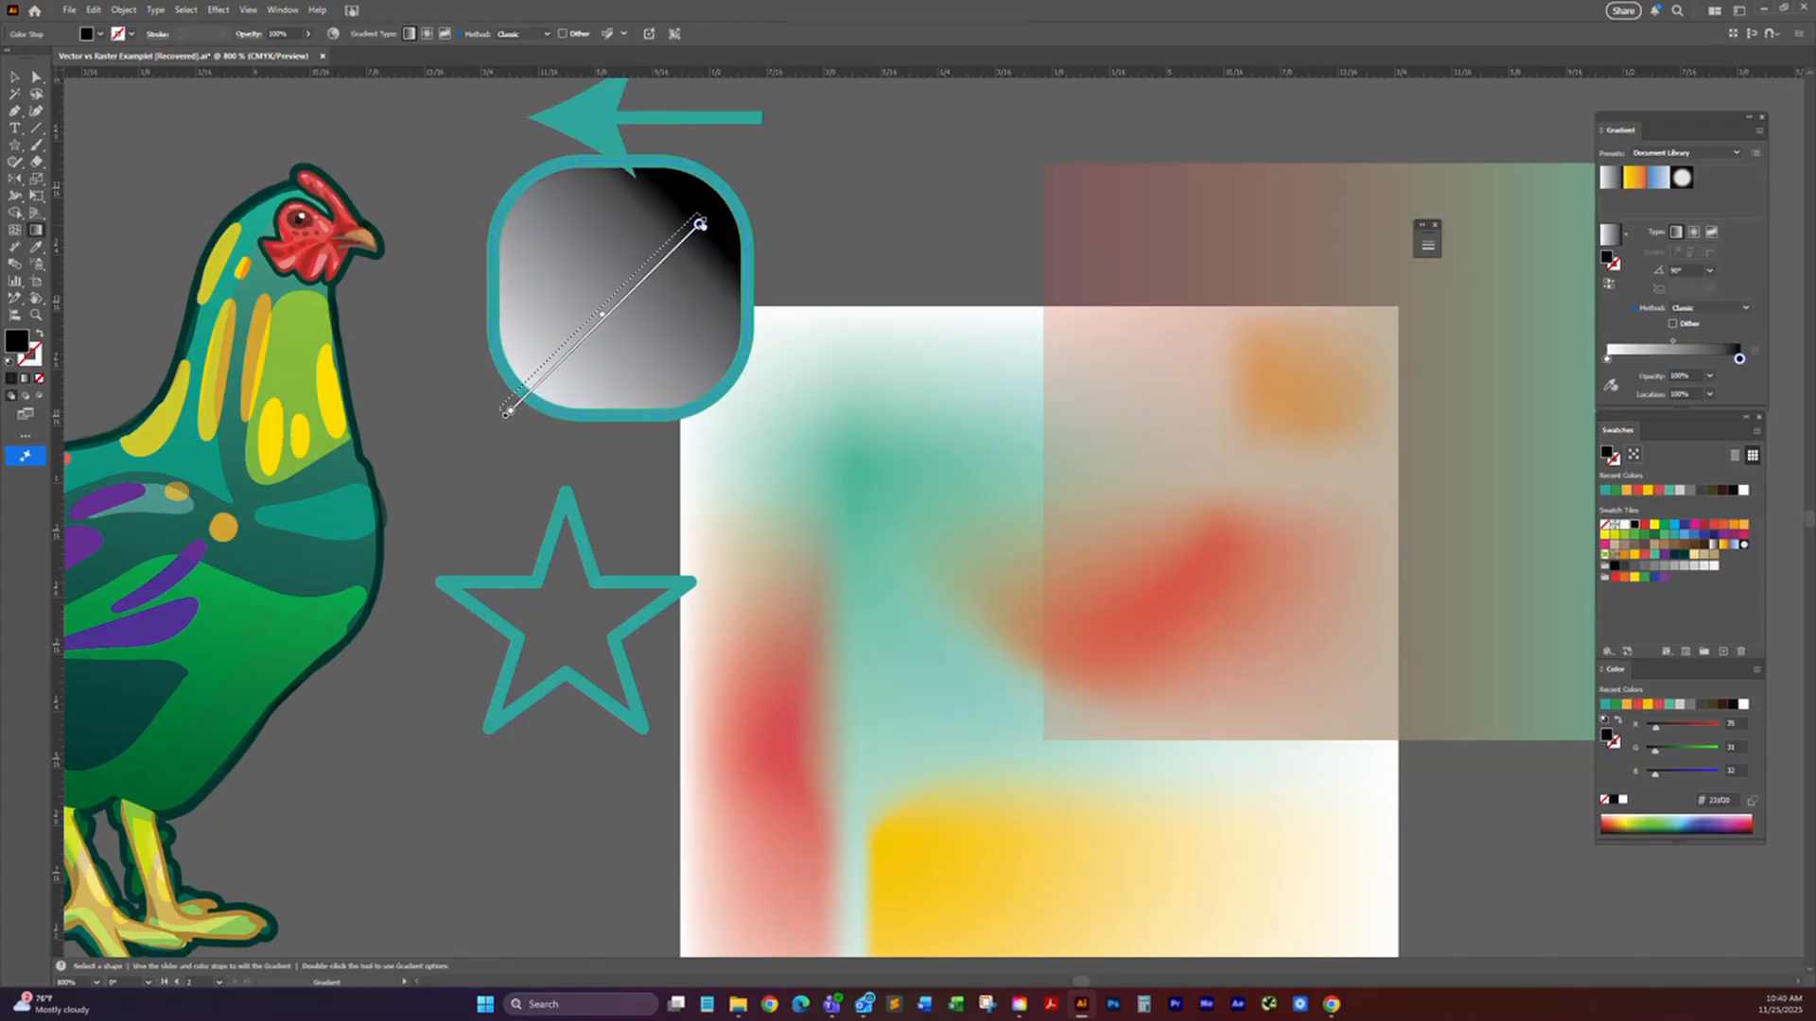
drag(716, 177, 519, 396)
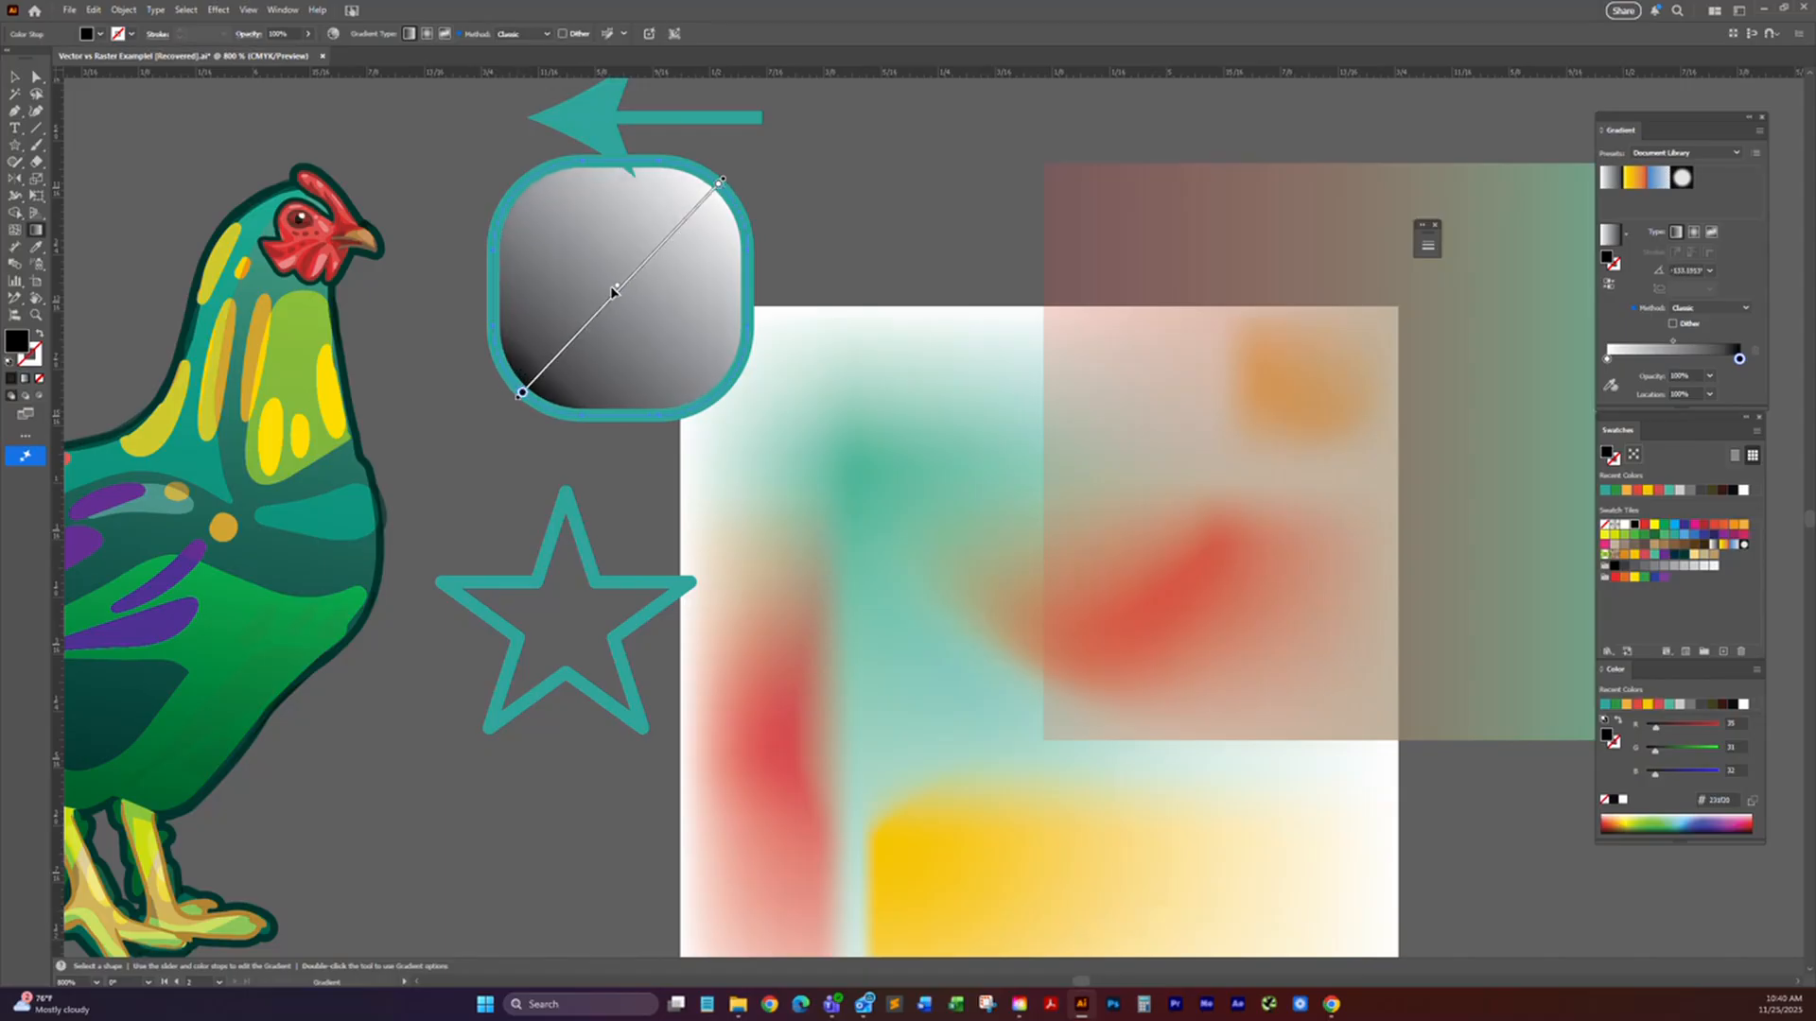
mouse_move(618, 291)
mouse_down()
mouse_move(645, 310)
mouse_move(662, 237)
mouse_move(624, 227)
mouse_move(568, 369)
mouse_move(676, 216)
mouse_move(577, 345)
mouse_move(689, 233)
mouse_move(581, 327)
mouse_move(622, 280)
mouse_up()
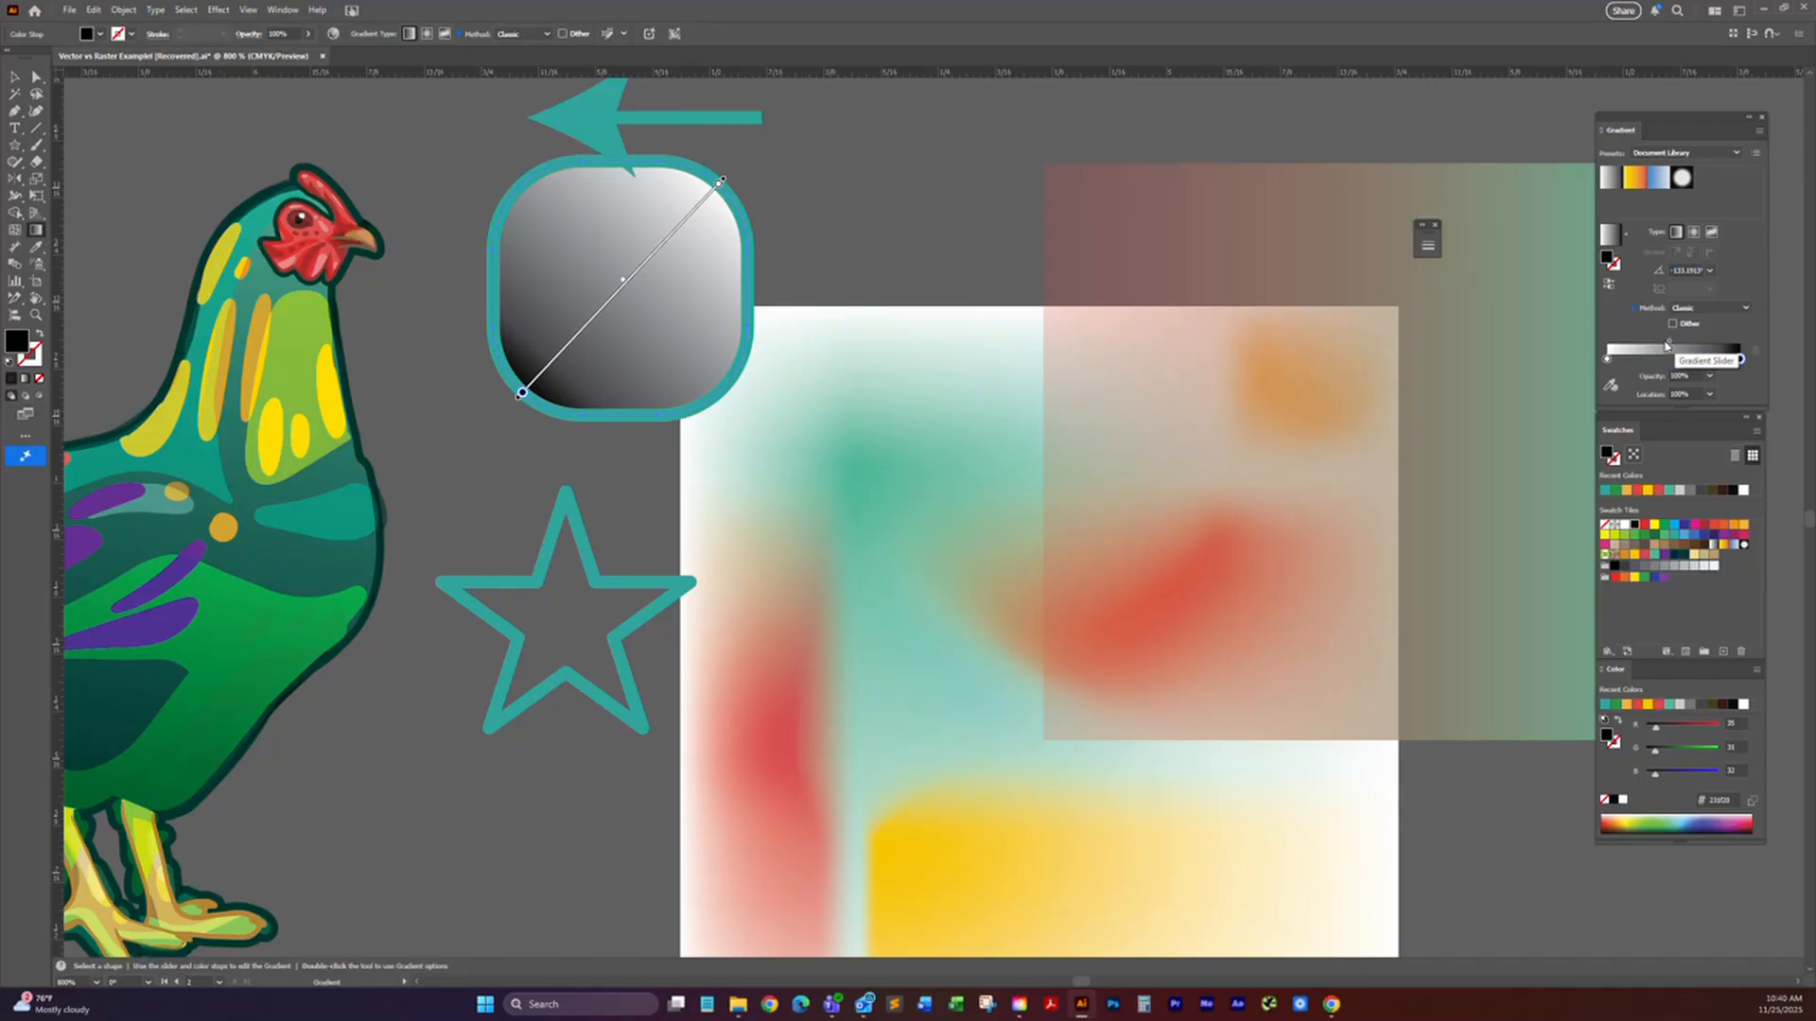
click(721, 183)
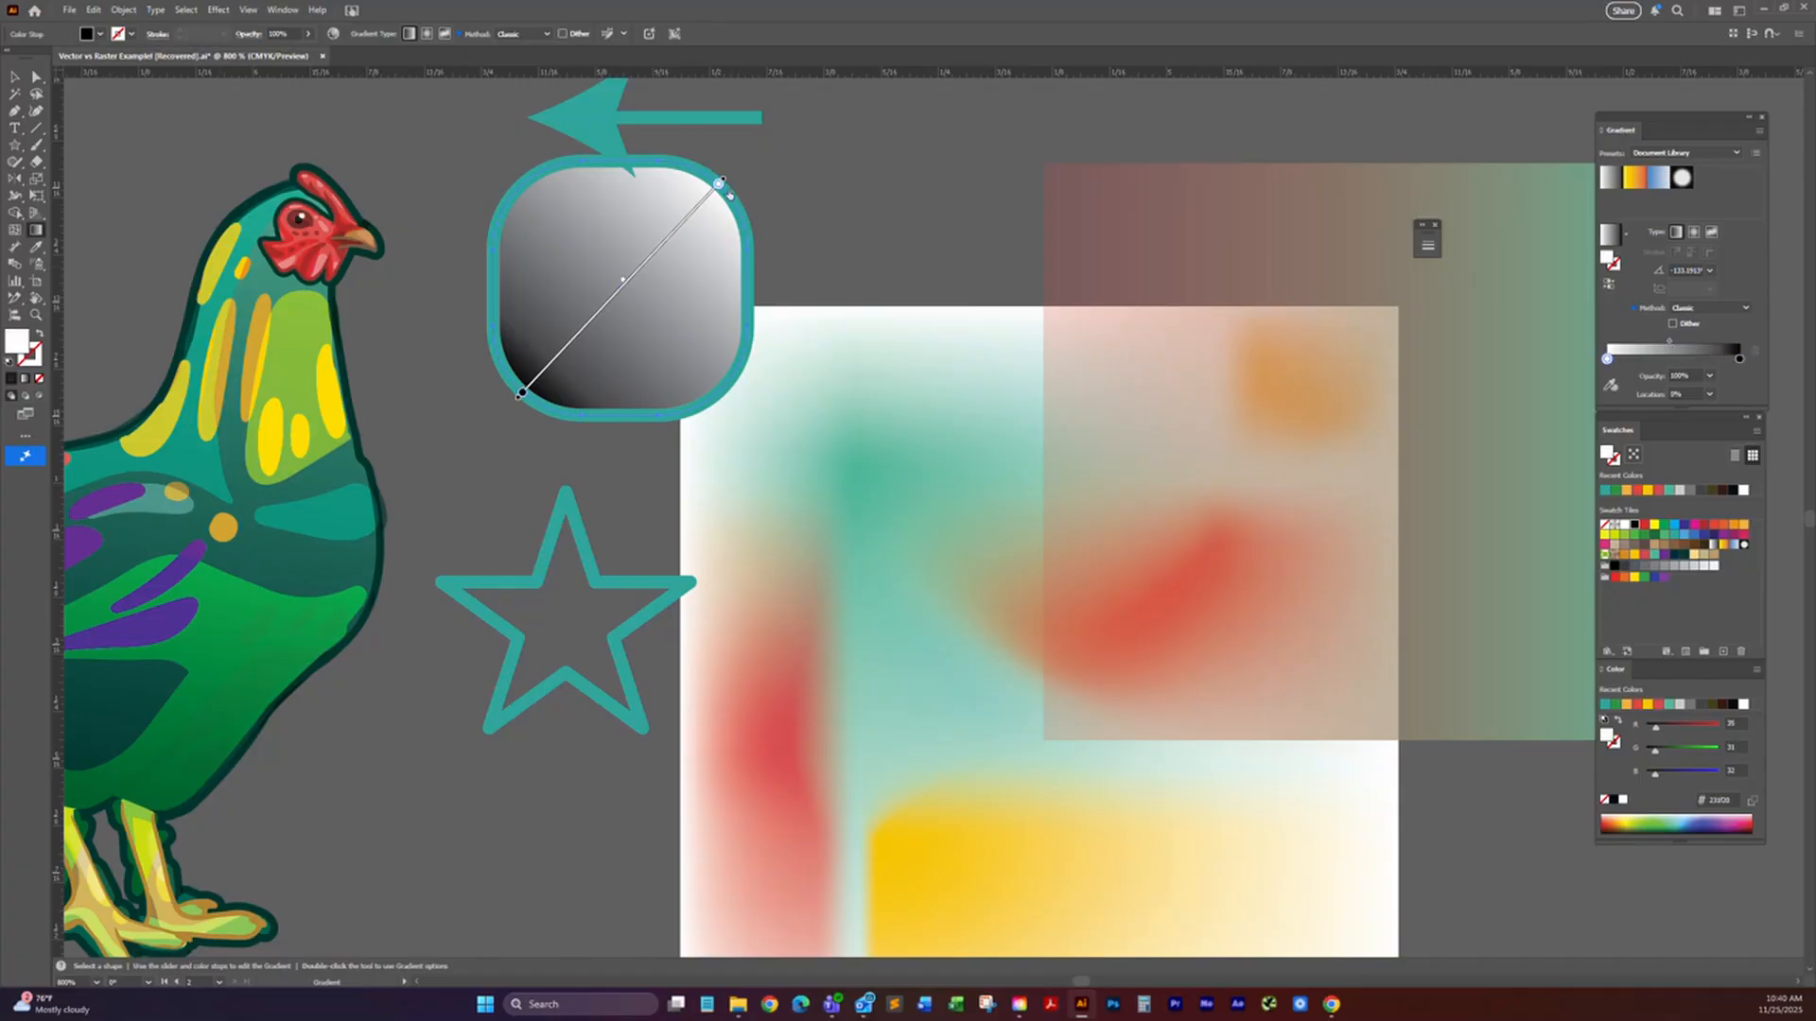
mouse_move(720, 184)
mouse_down()
mouse_move(662, 230)
mouse_move(720, 182)
mouse_up()
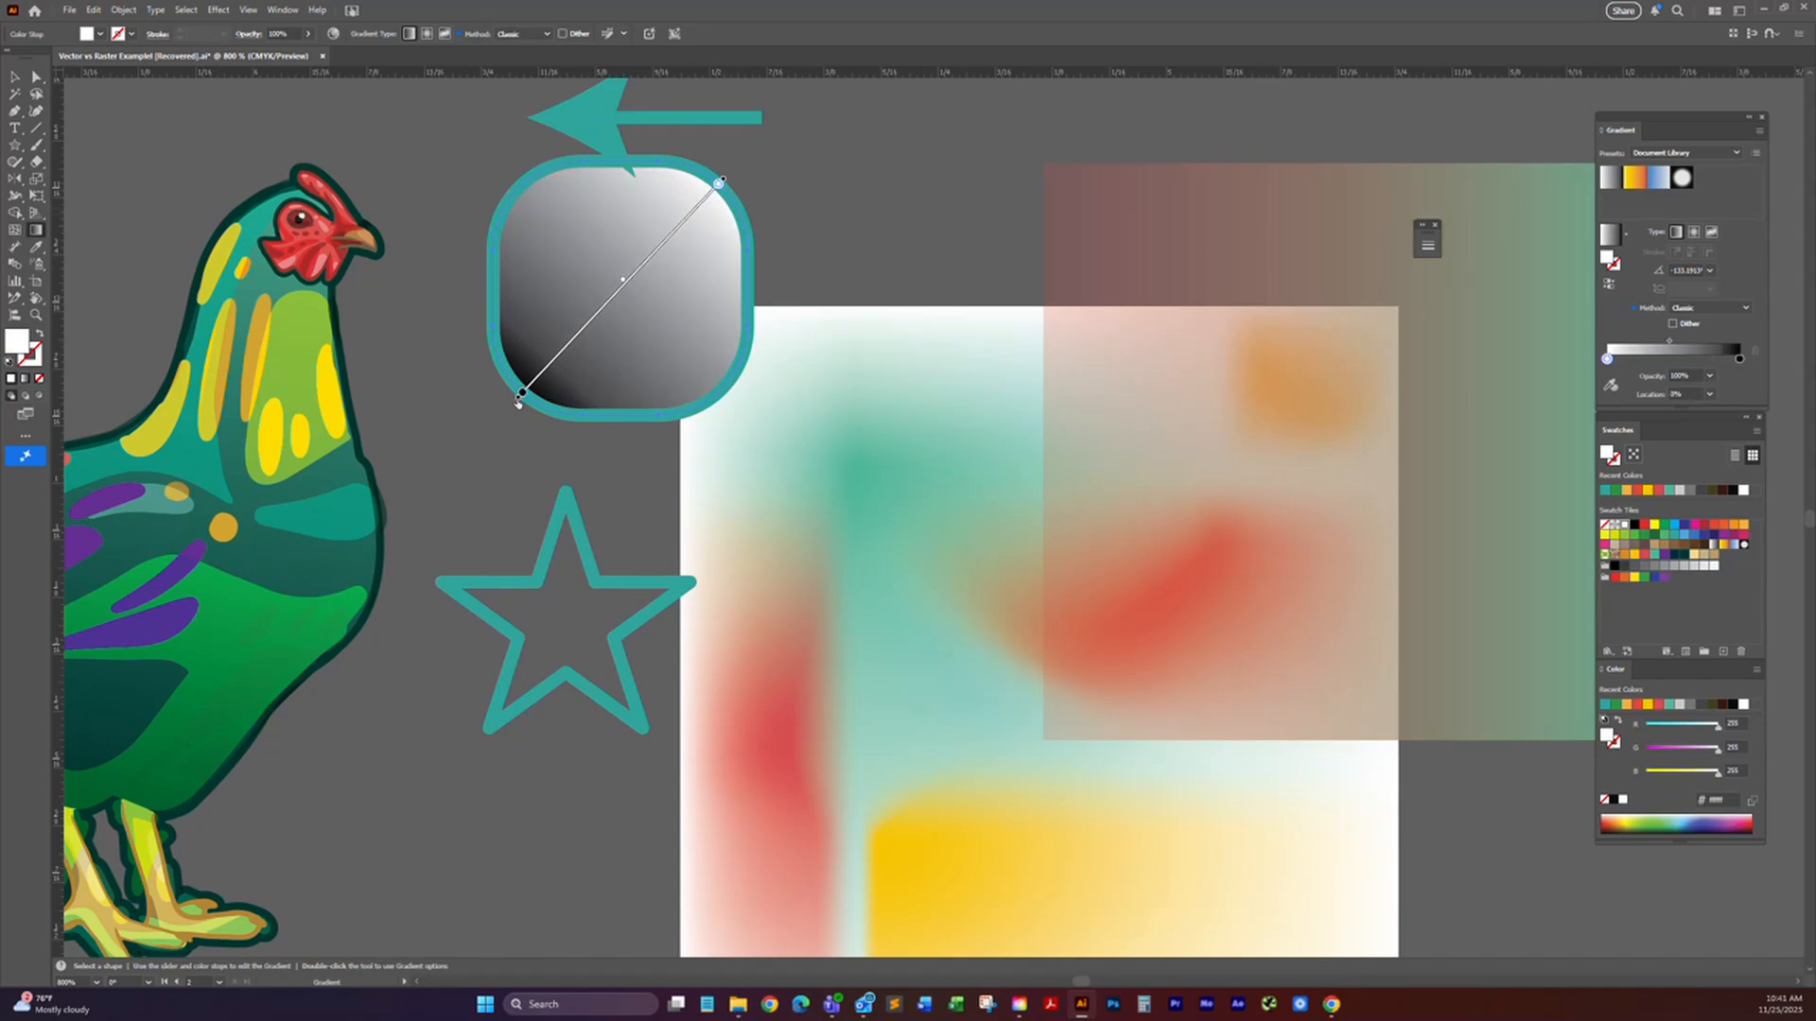
click(521, 393)
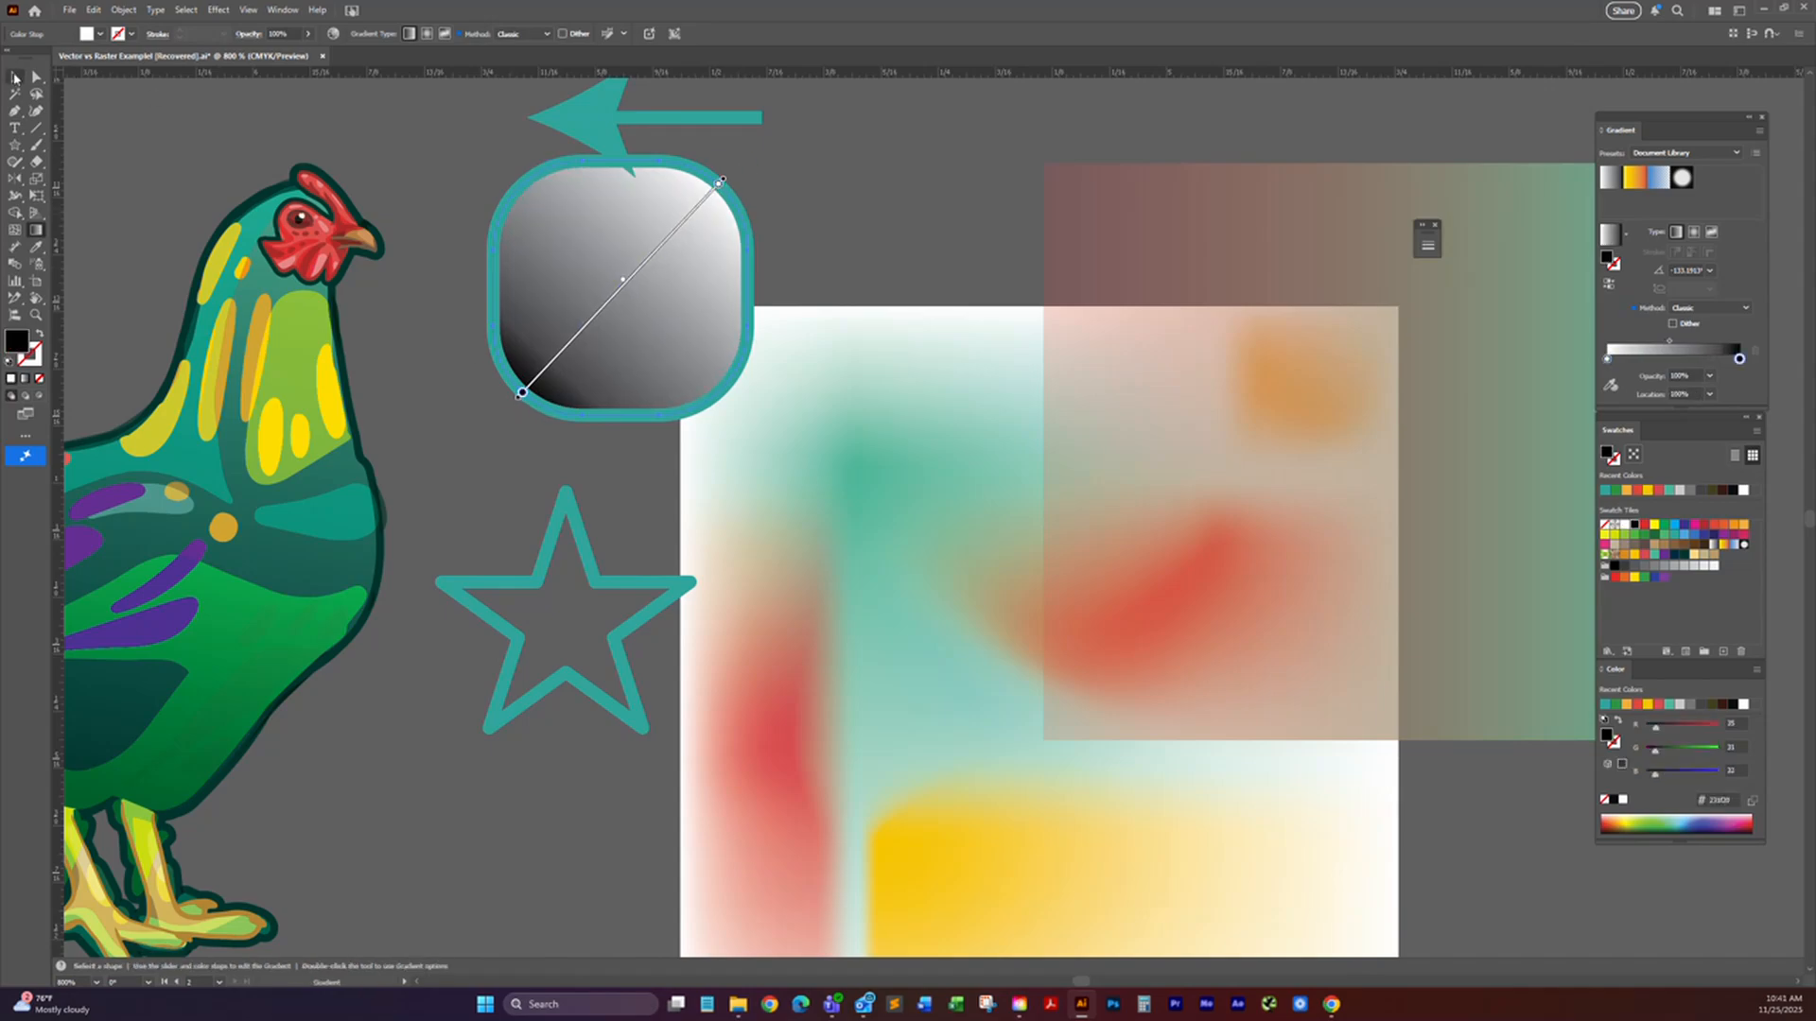
key(v)
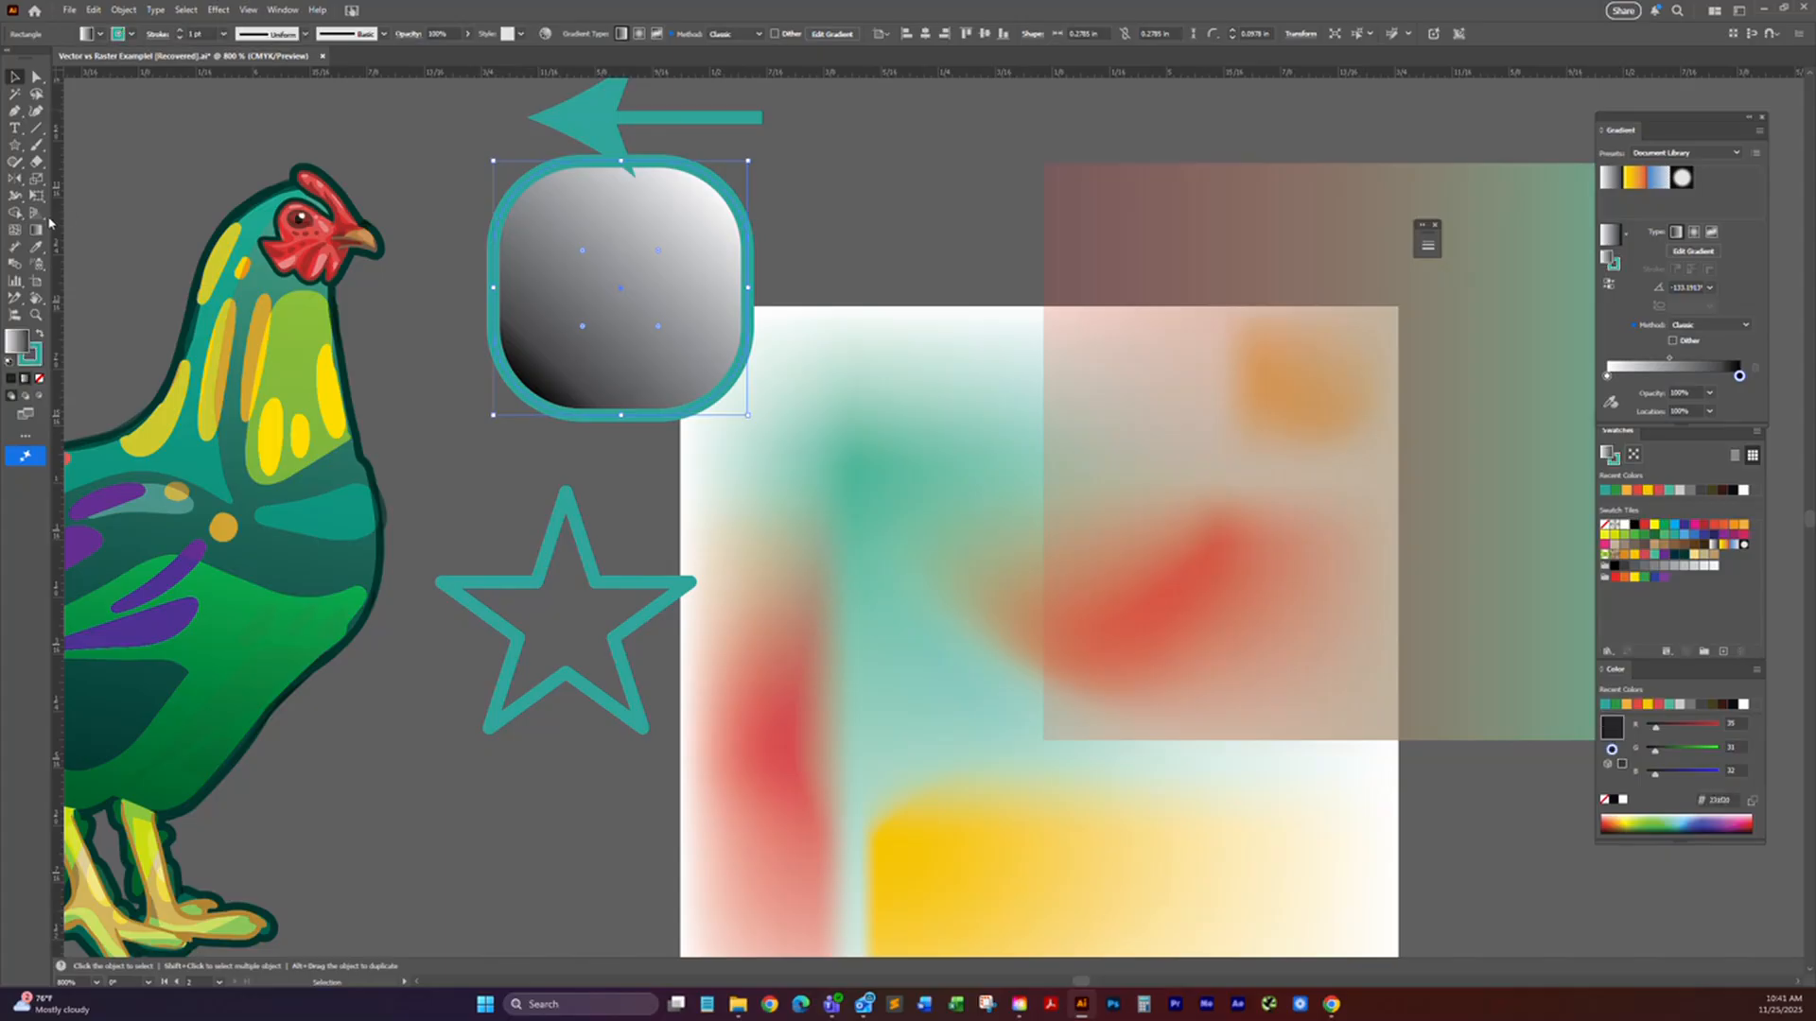
Step: Redraw the rounded square's gradient from lower left to upper right and rotate it to an angle of about 17°
key(g)
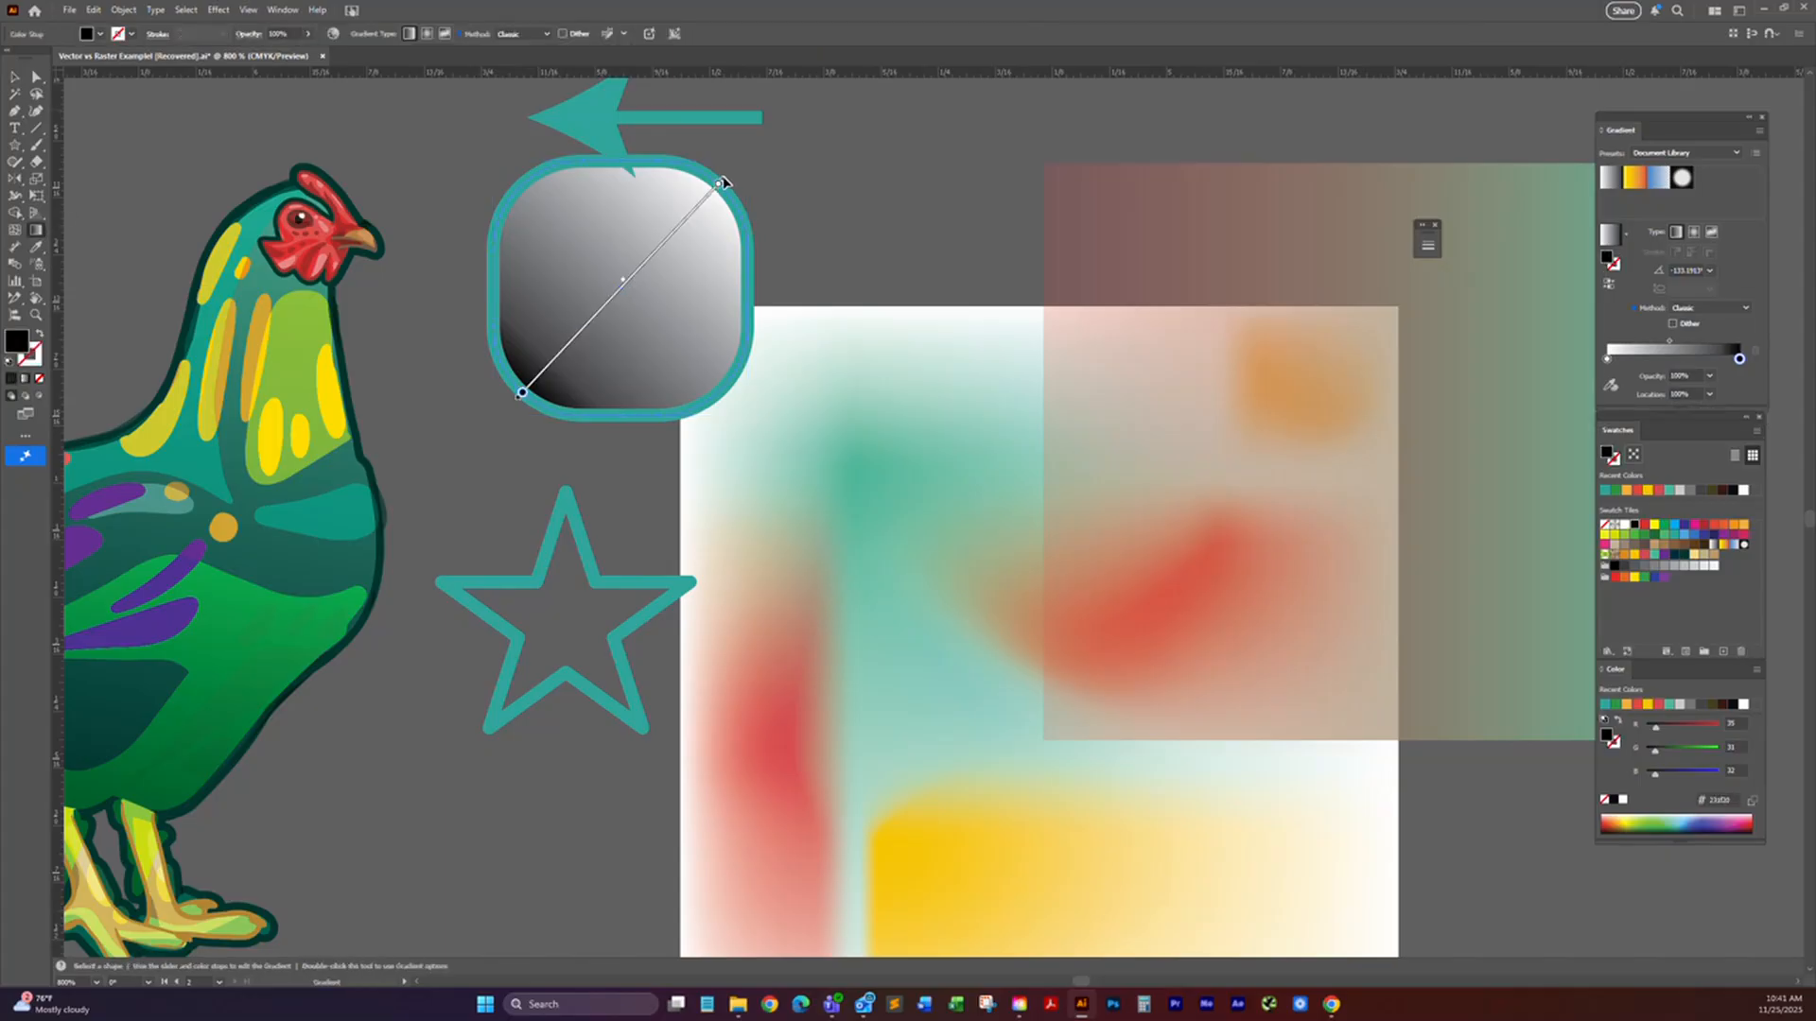
drag(503, 424, 745, 173)
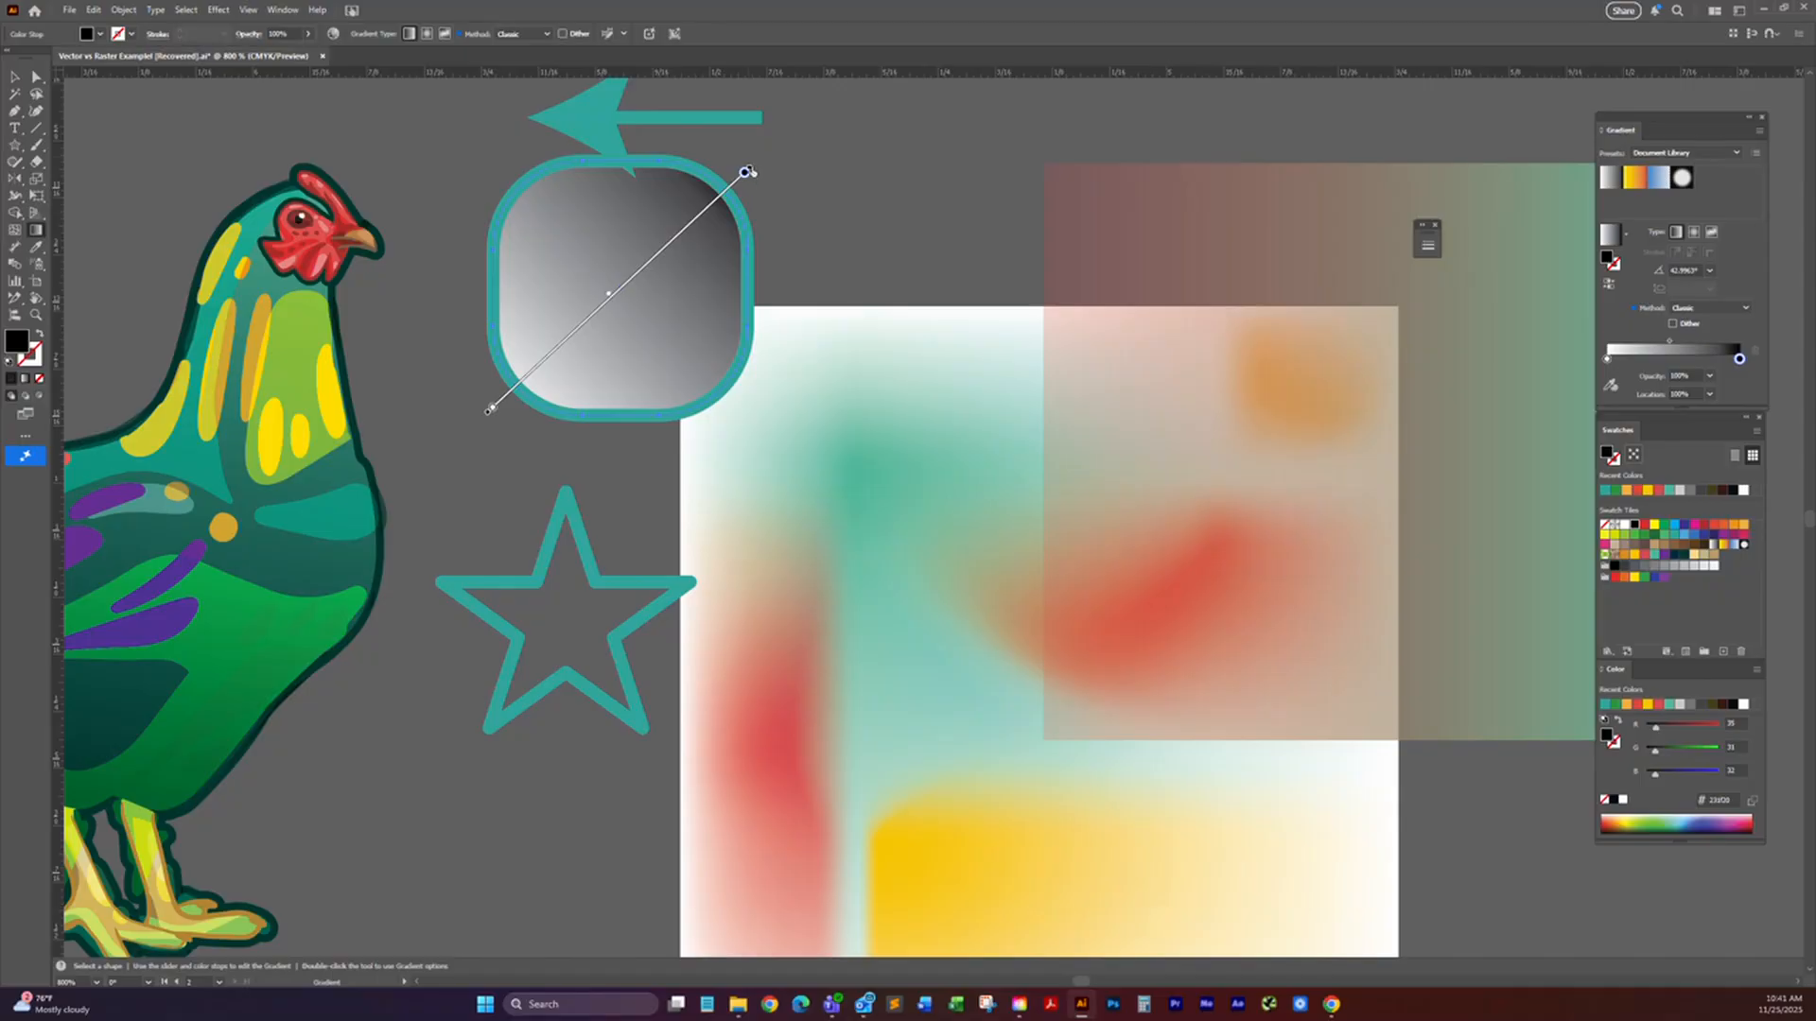
mouse_move(752, 161)
mouse_down()
mouse_move(811, 296)
mouse_move(731, 150)
mouse_move(748, 174)
mouse_up()
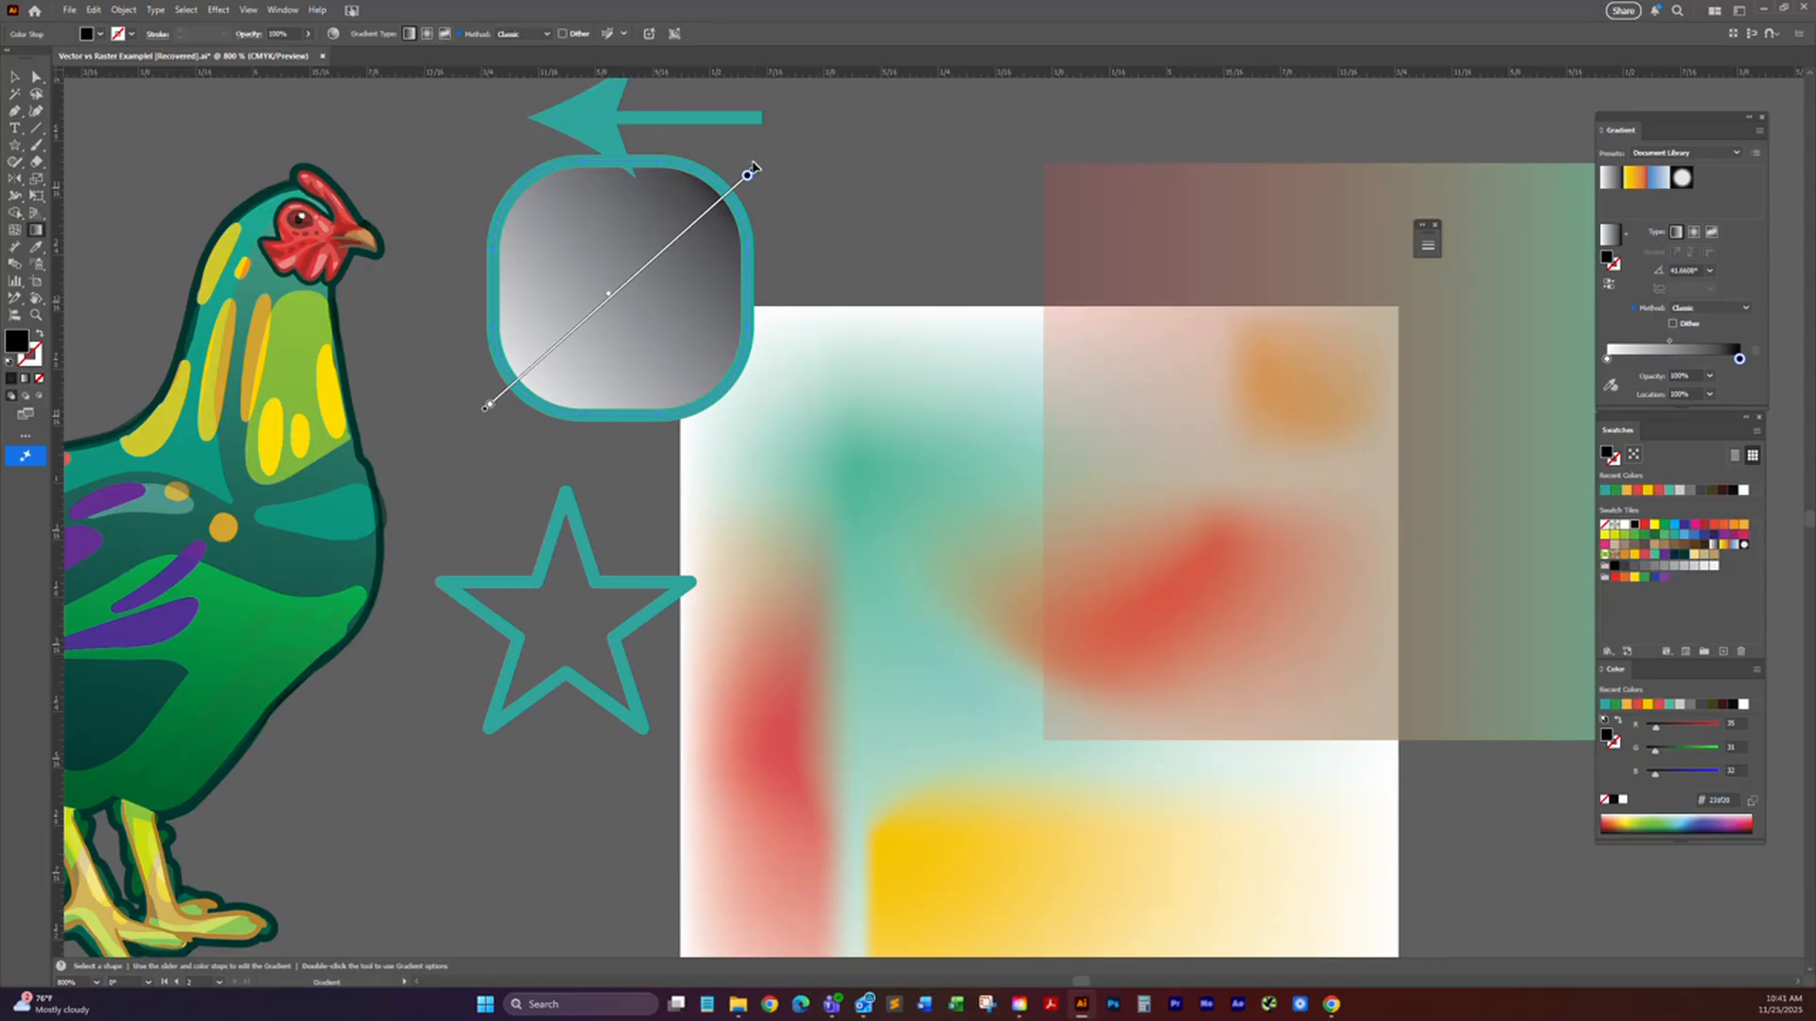
mouse_move(754, 167)
mouse_down()
mouse_move(785, 198)
mouse_move(811, 292)
mouse_up()
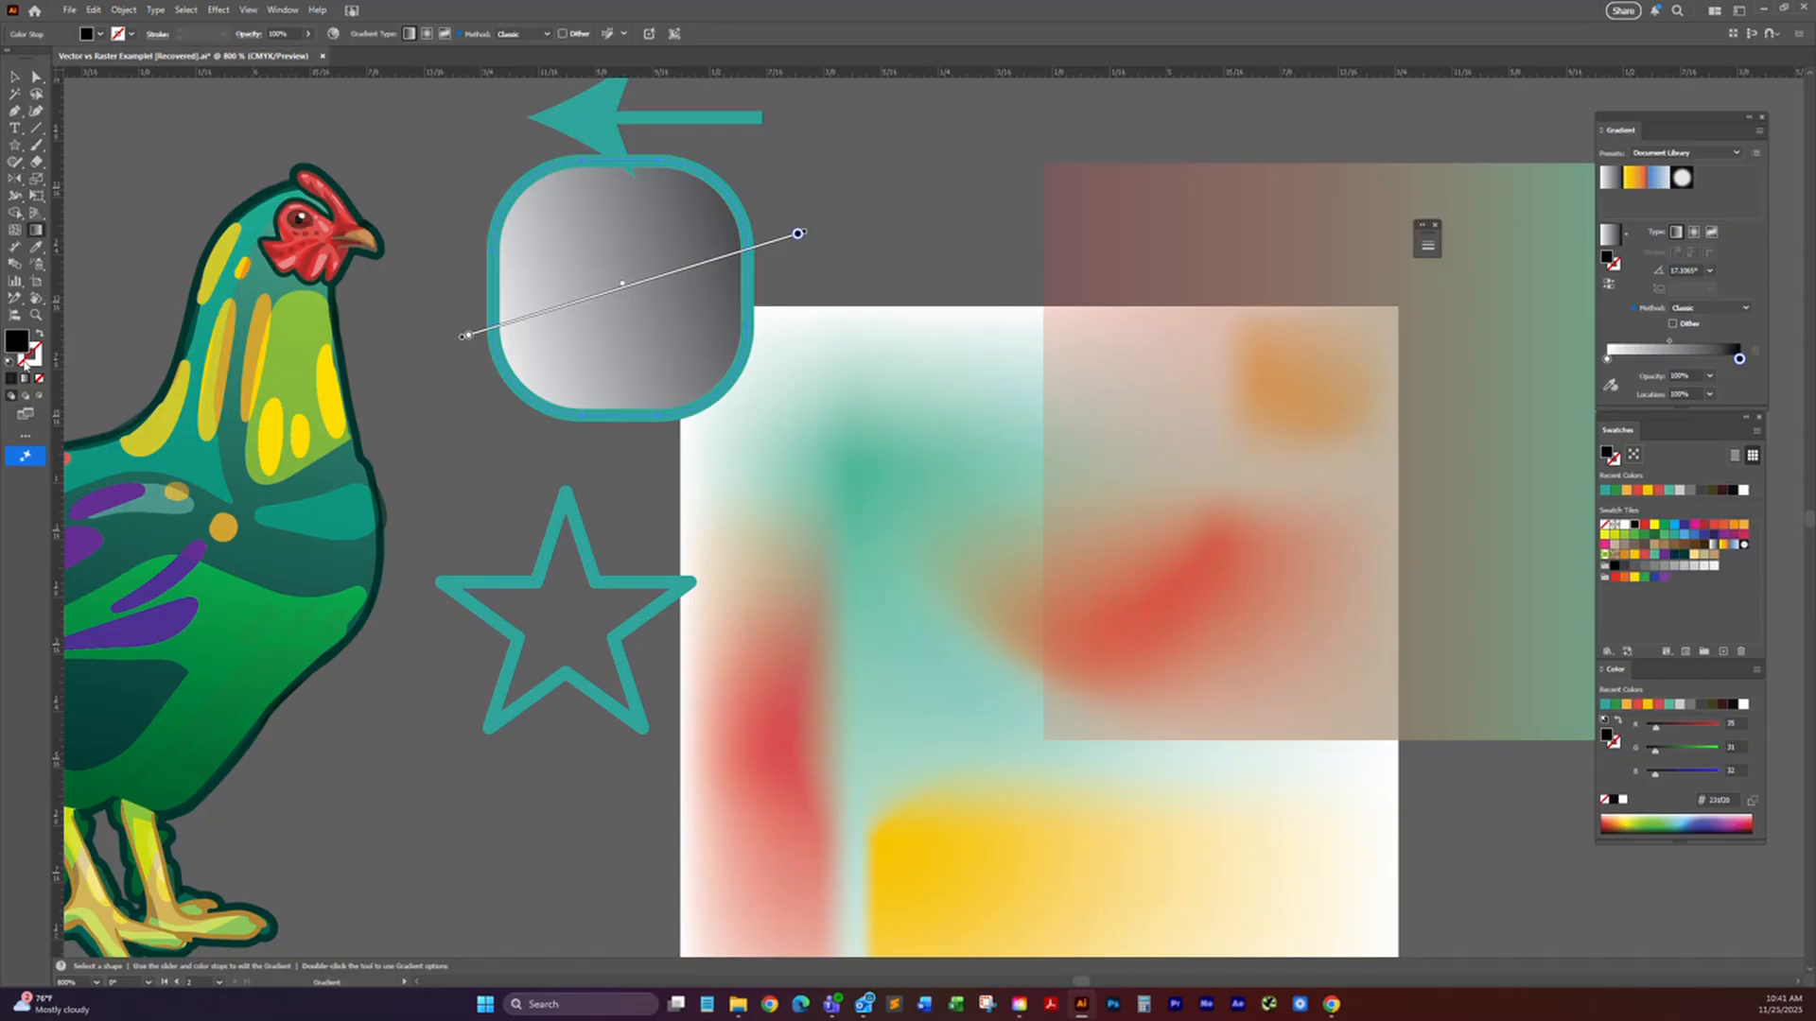
key(v)
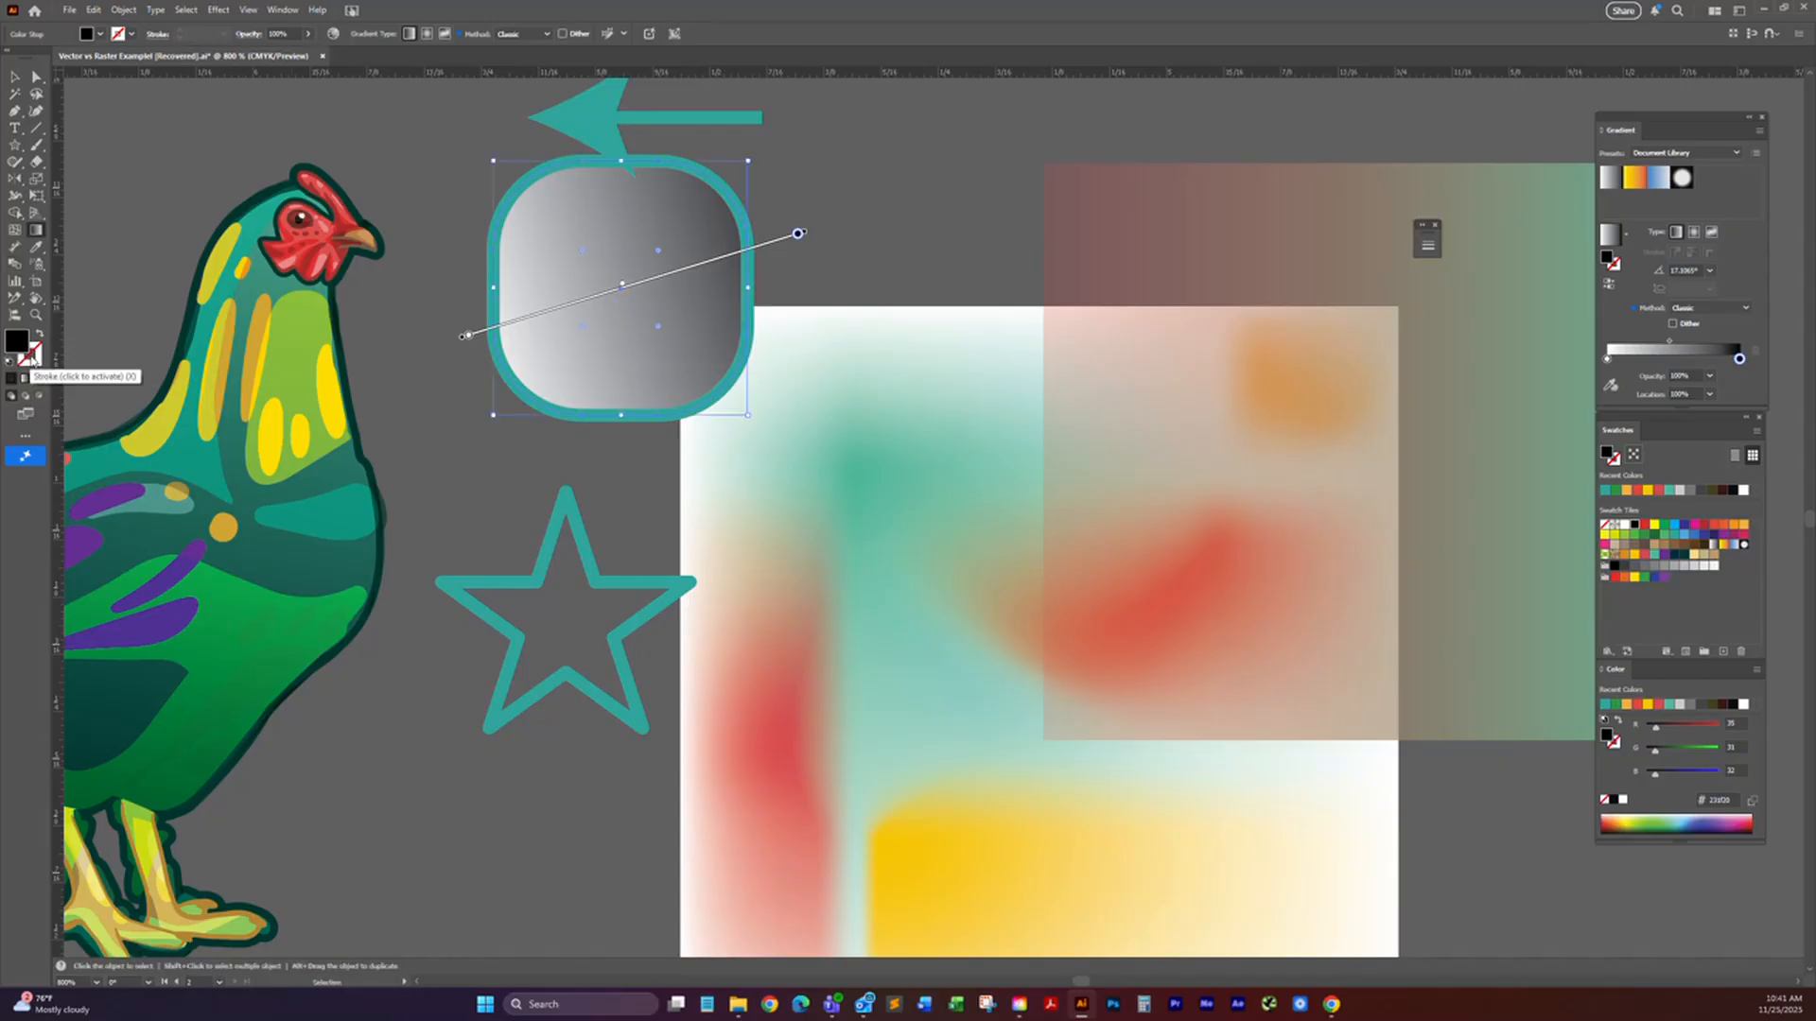
key(g)
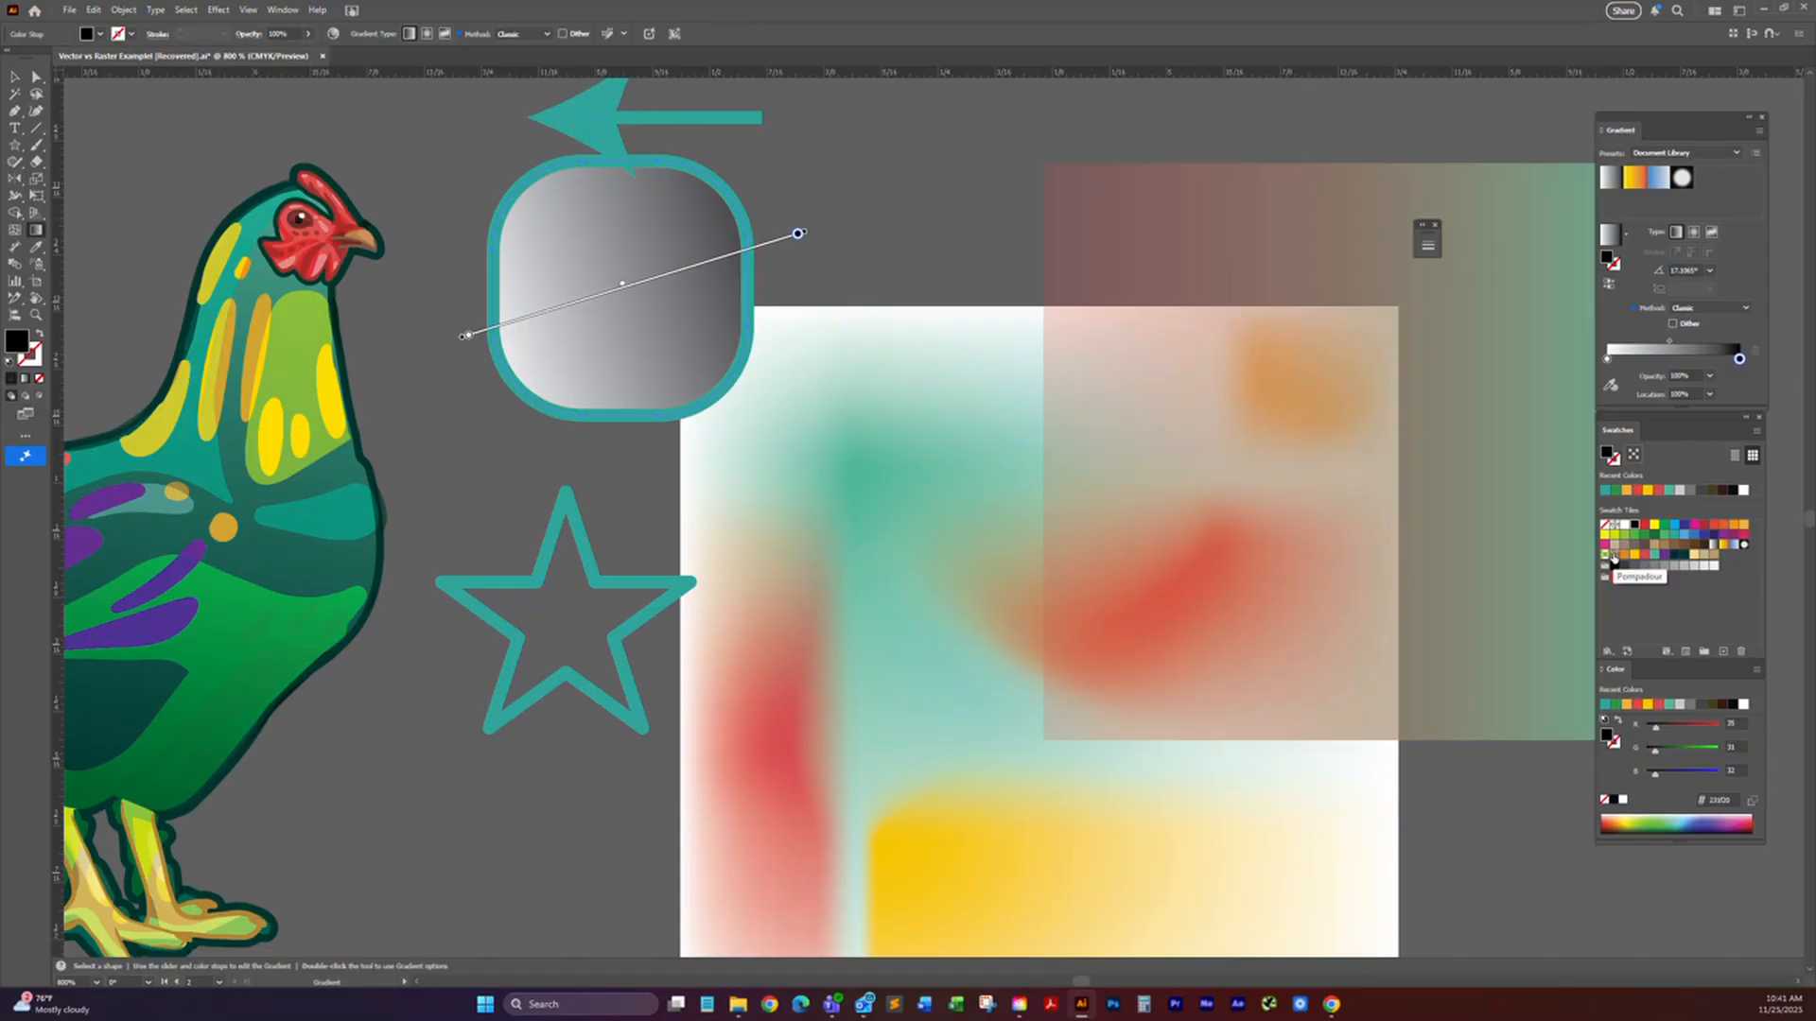
Step: Fill the rounded square with the Pompadour pattern swatch, move it over the blurred artwork and enlarge it to about 0.86 in
click(1614, 559)
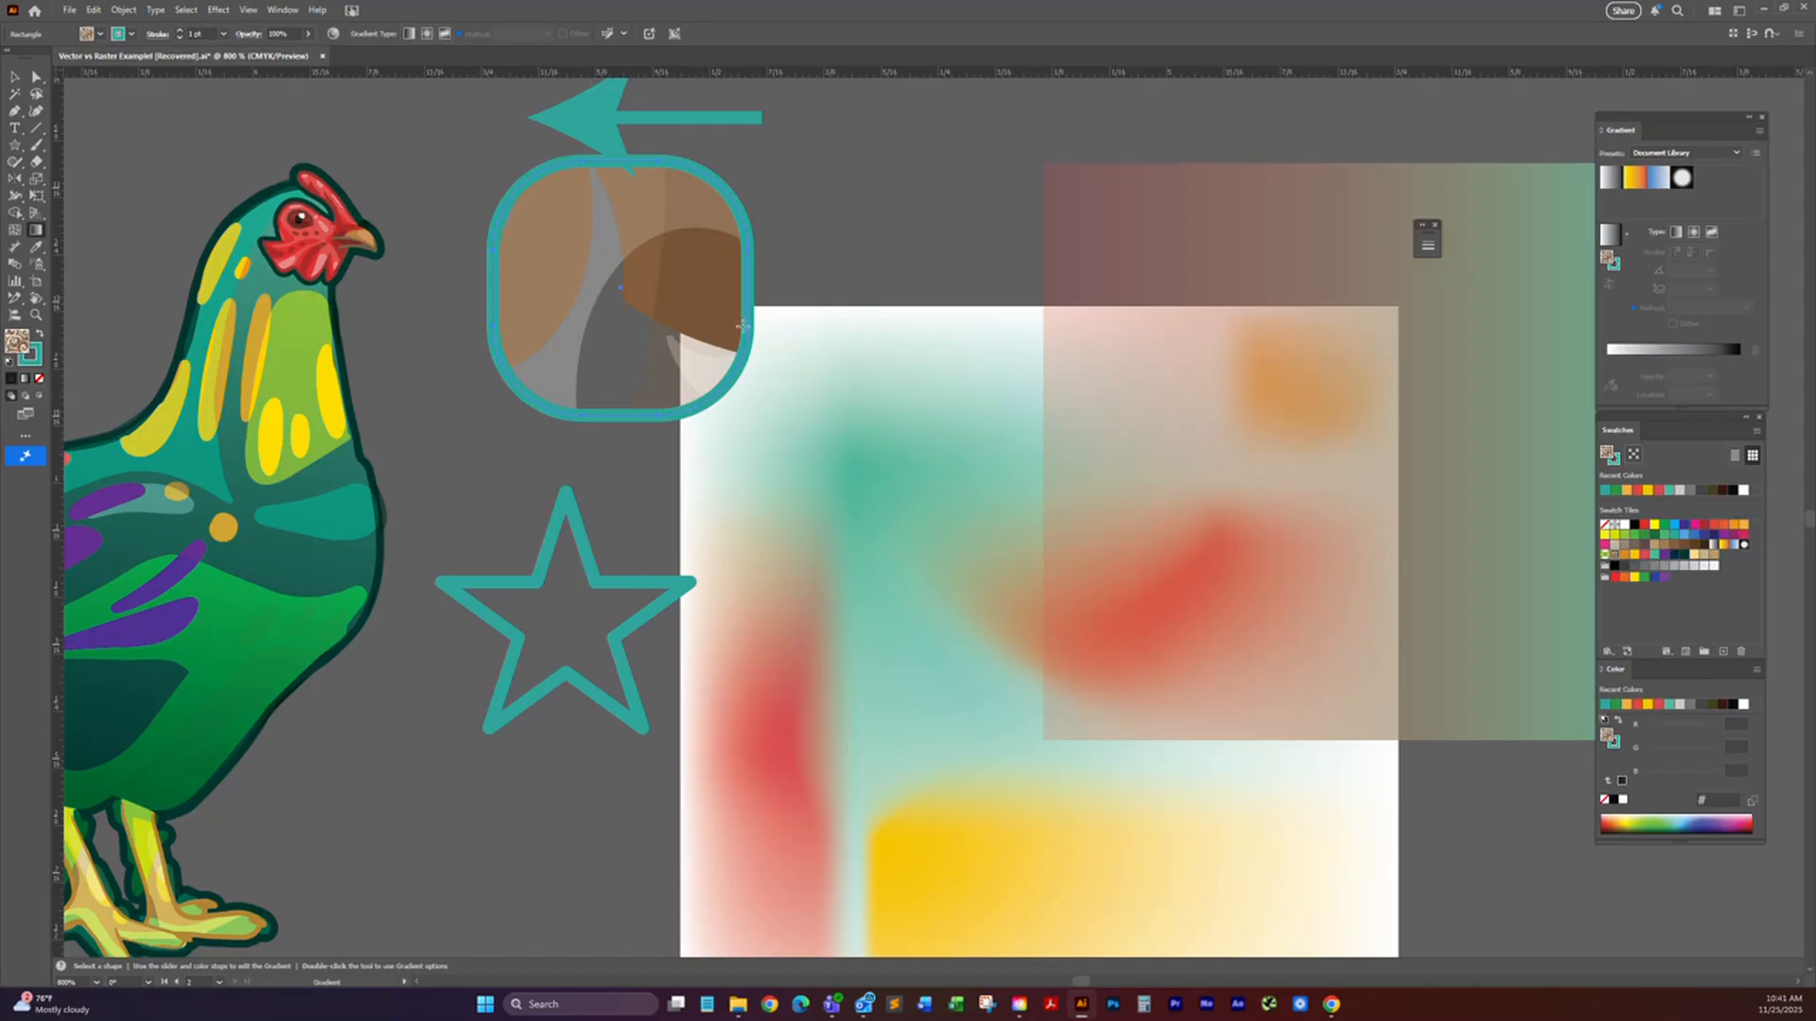
key(v)
alt+scroll(757, 322, down, 2)
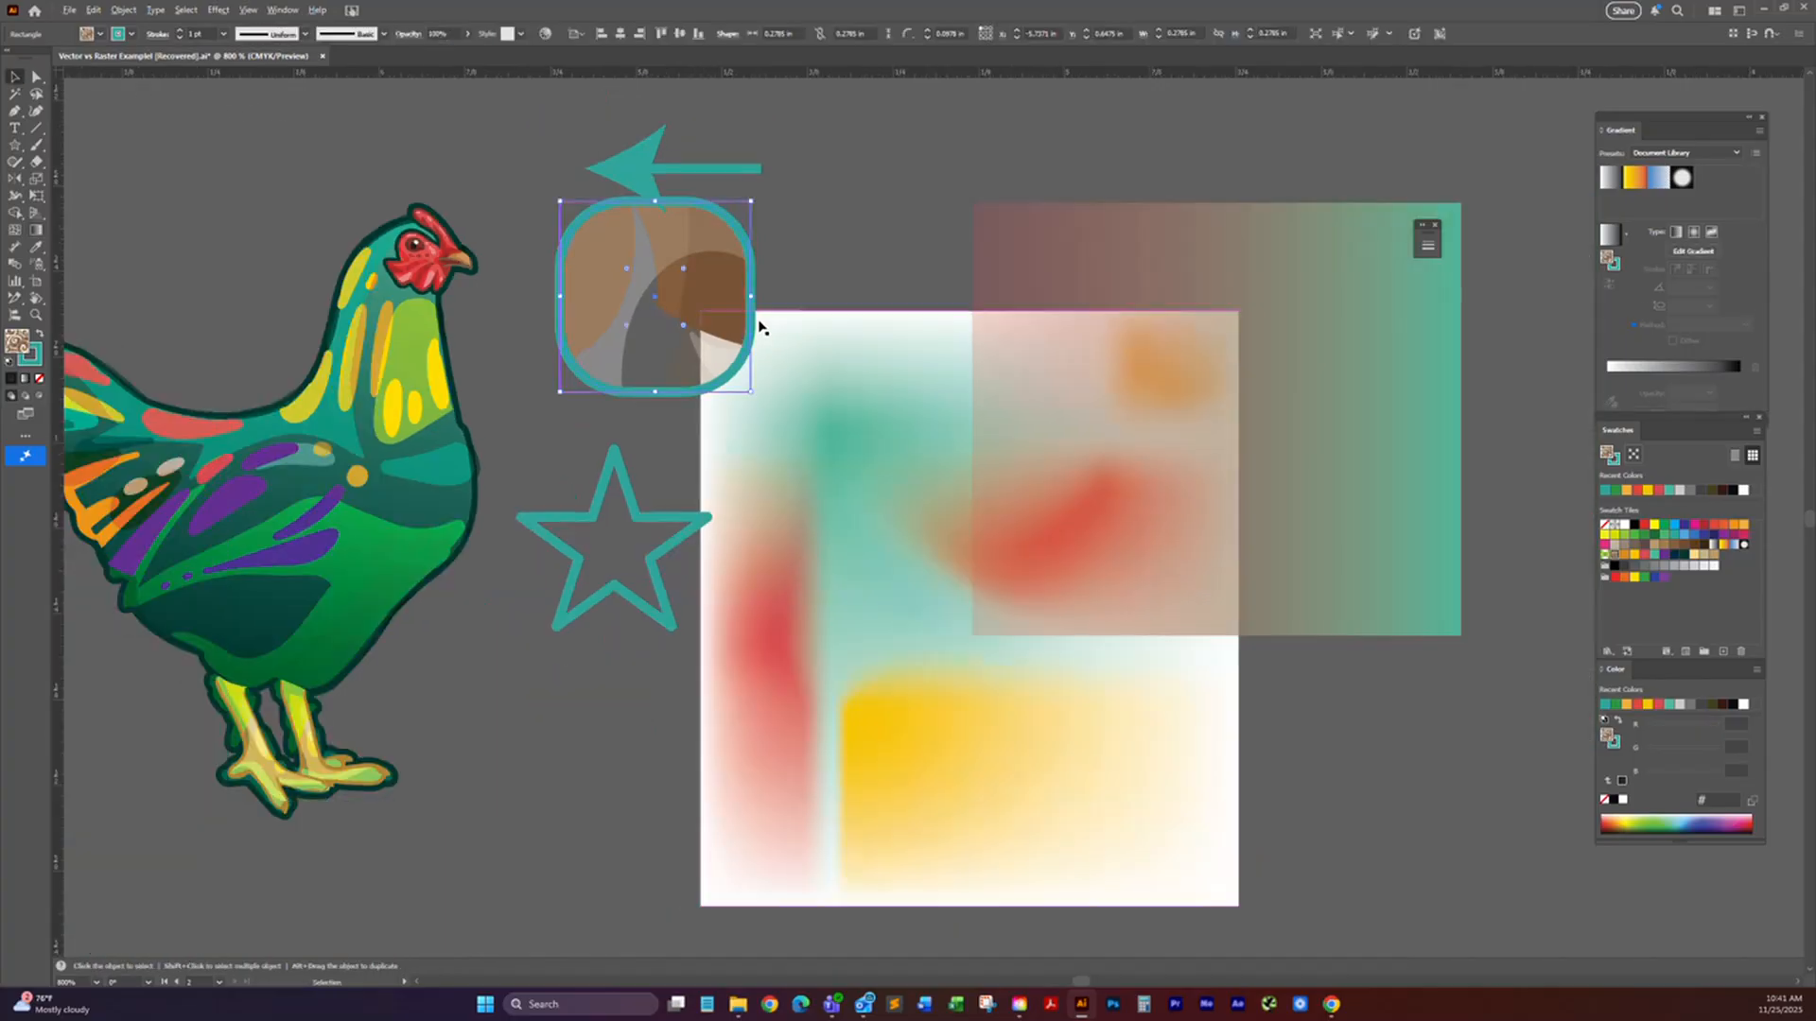
alt+scroll(759, 328, down, 2)
drag(759, 327, 707, 763)
drag(756, 665, 851, 300)
mouse_move(895, 380)
mouse_down()
mouse_move(1183, 636)
mouse_move(1158, 643)
mouse_up()
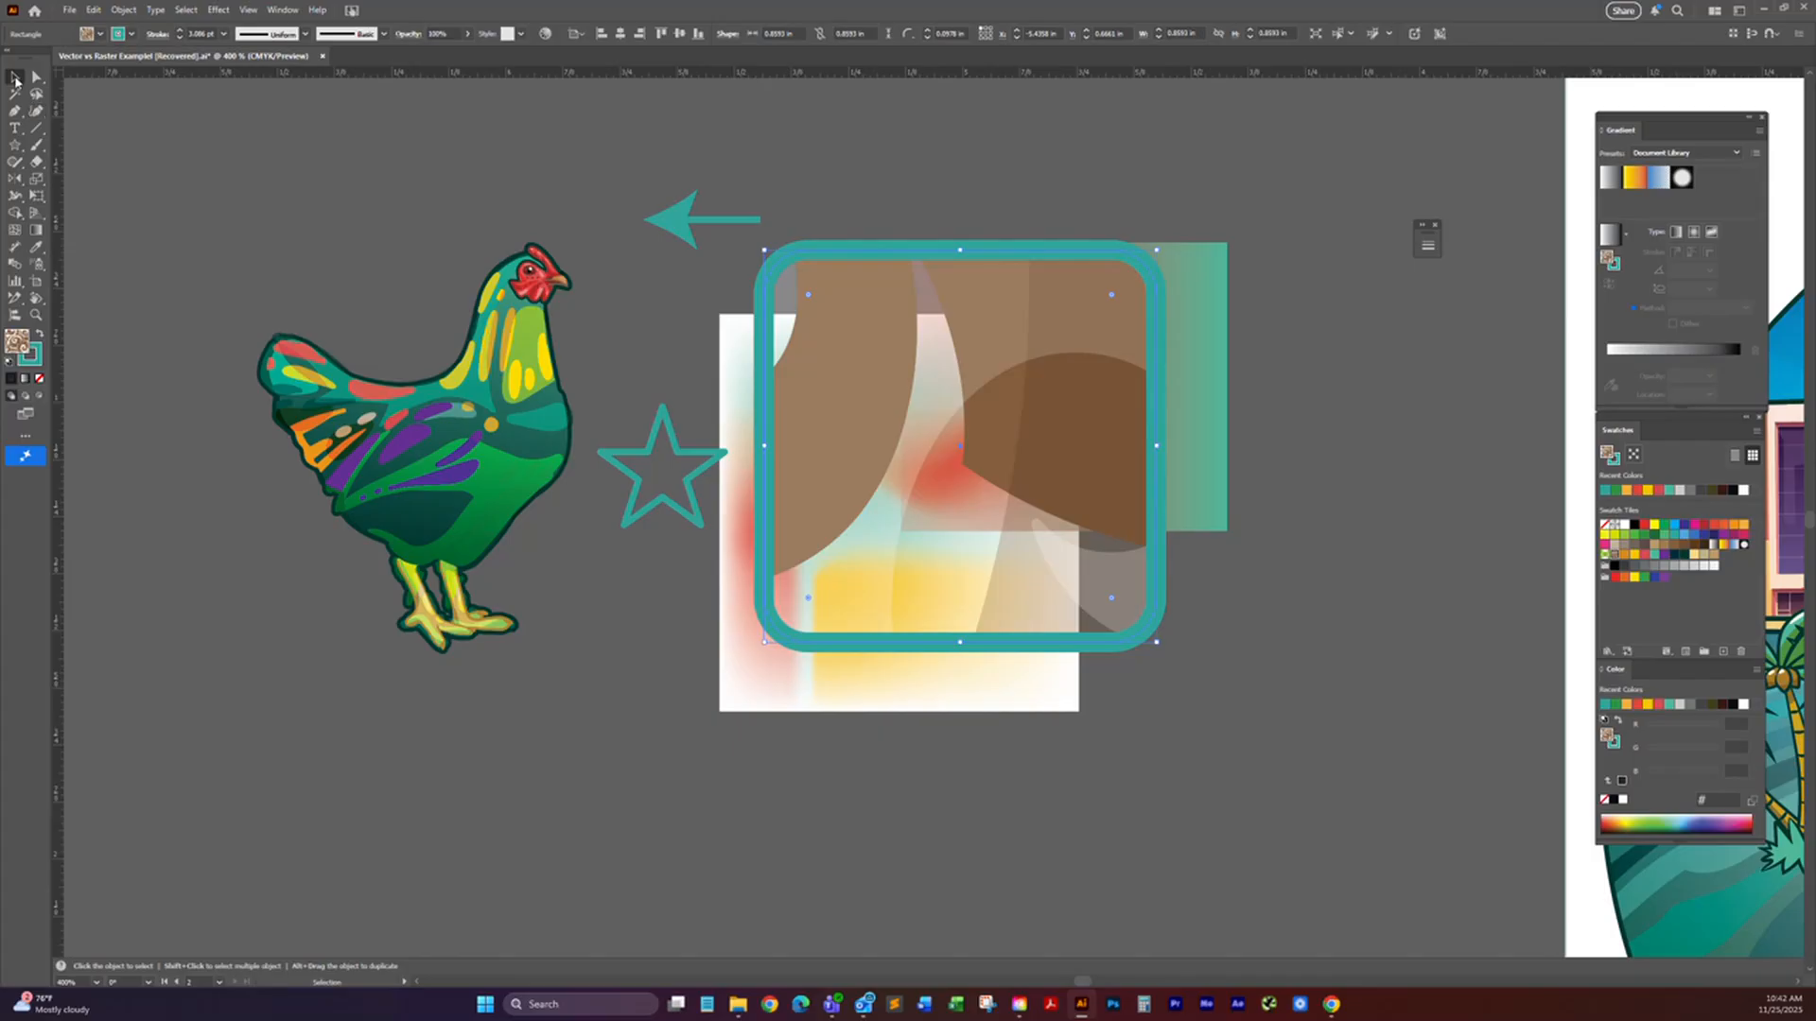
Step: Delete the pattern-filled rounded square and set the fill to None
key(Delete)
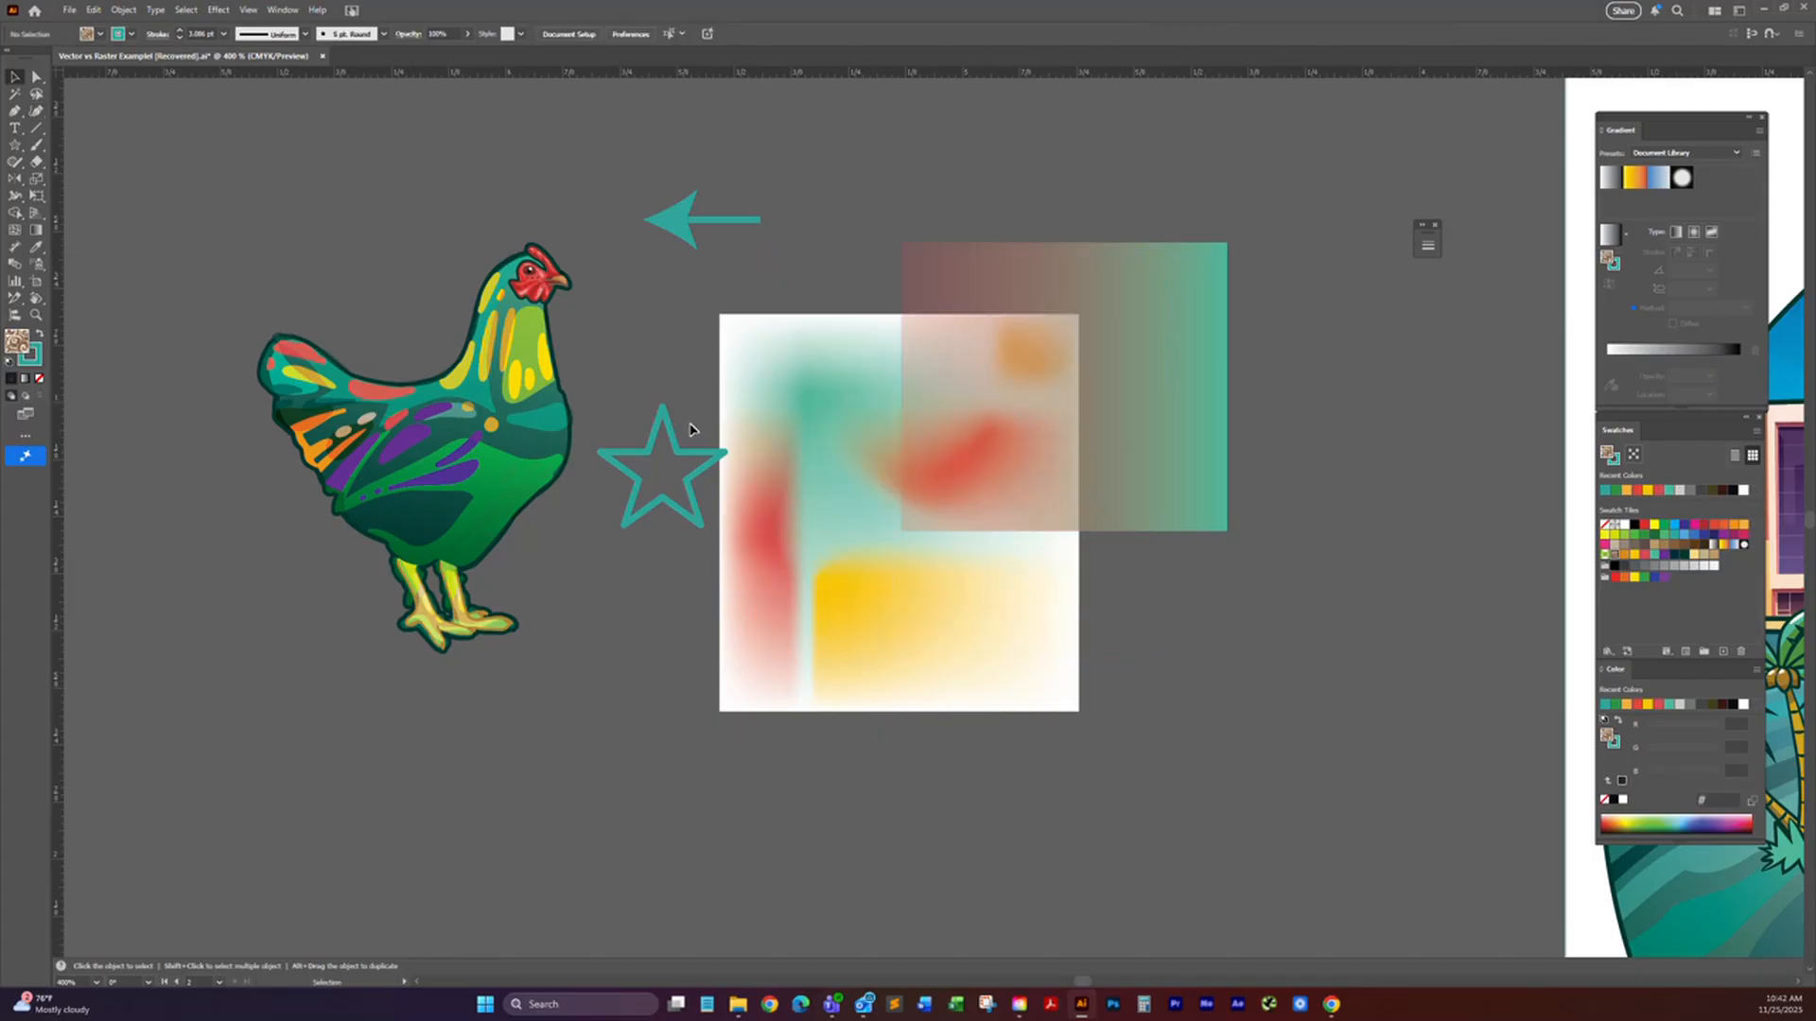
click(39, 379)
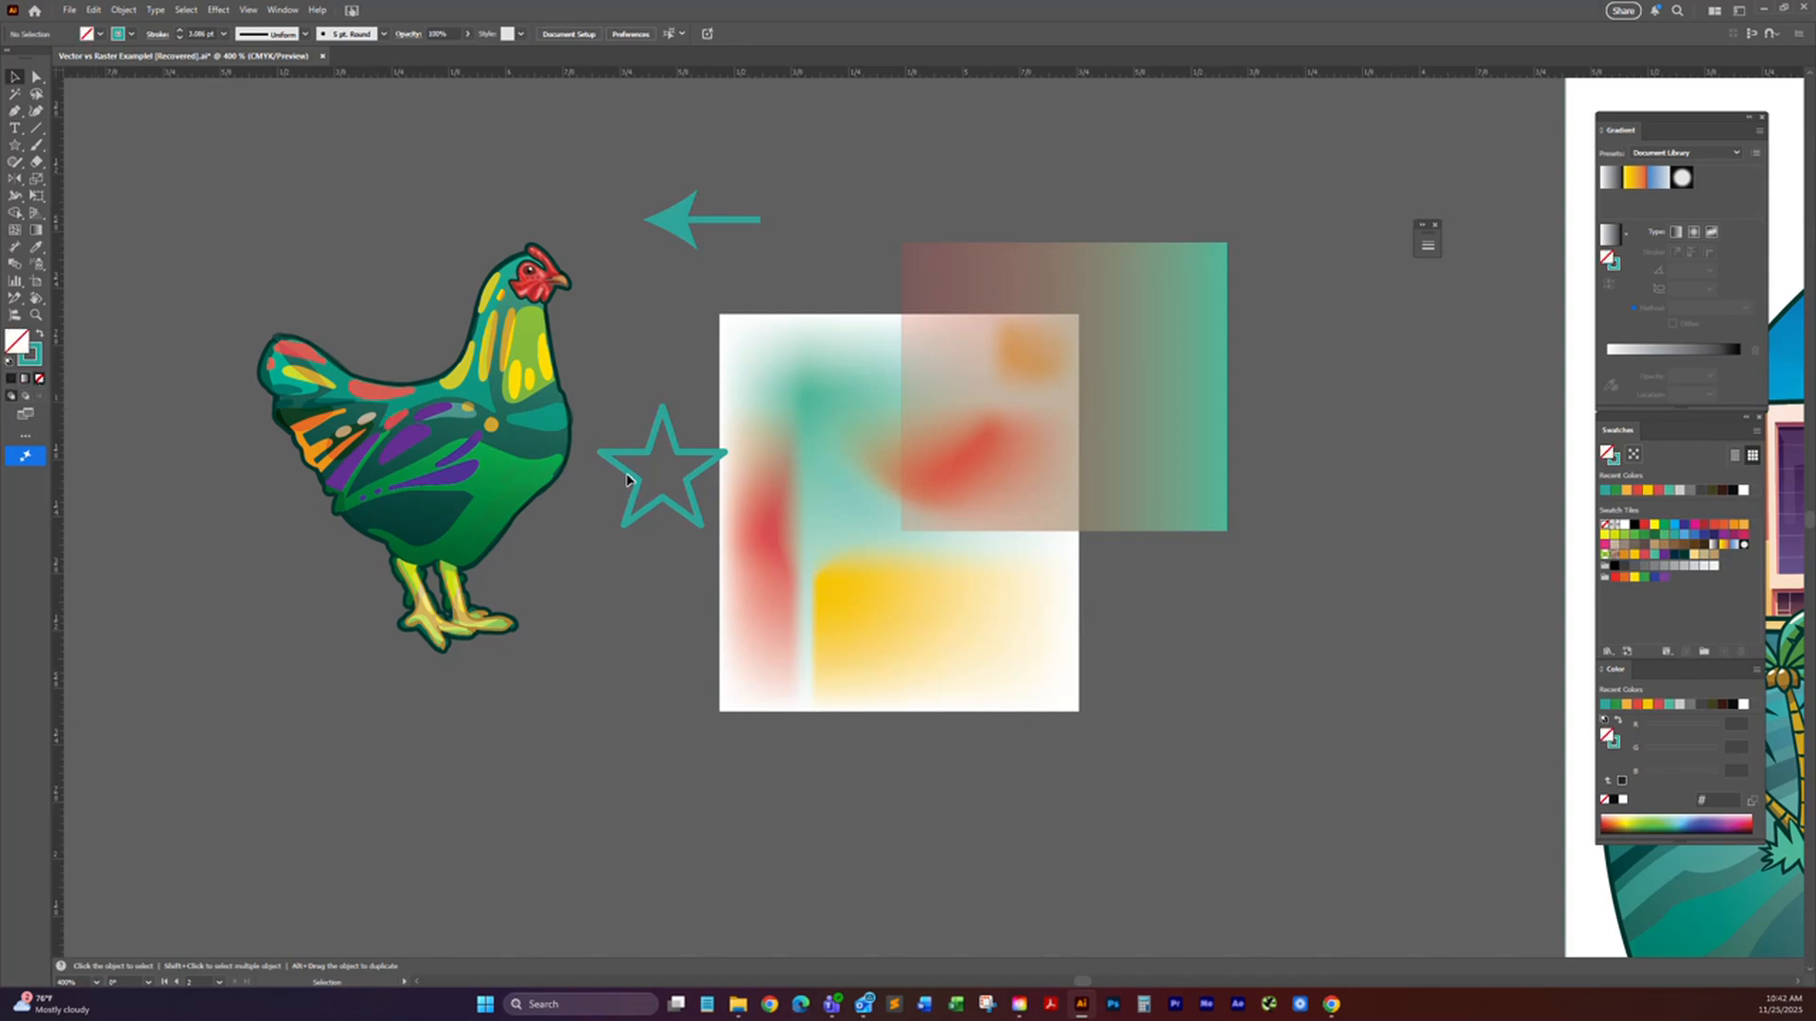
Step: Select the star and swap its fill and stroke colors
click(679, 226)
click(685, 448)
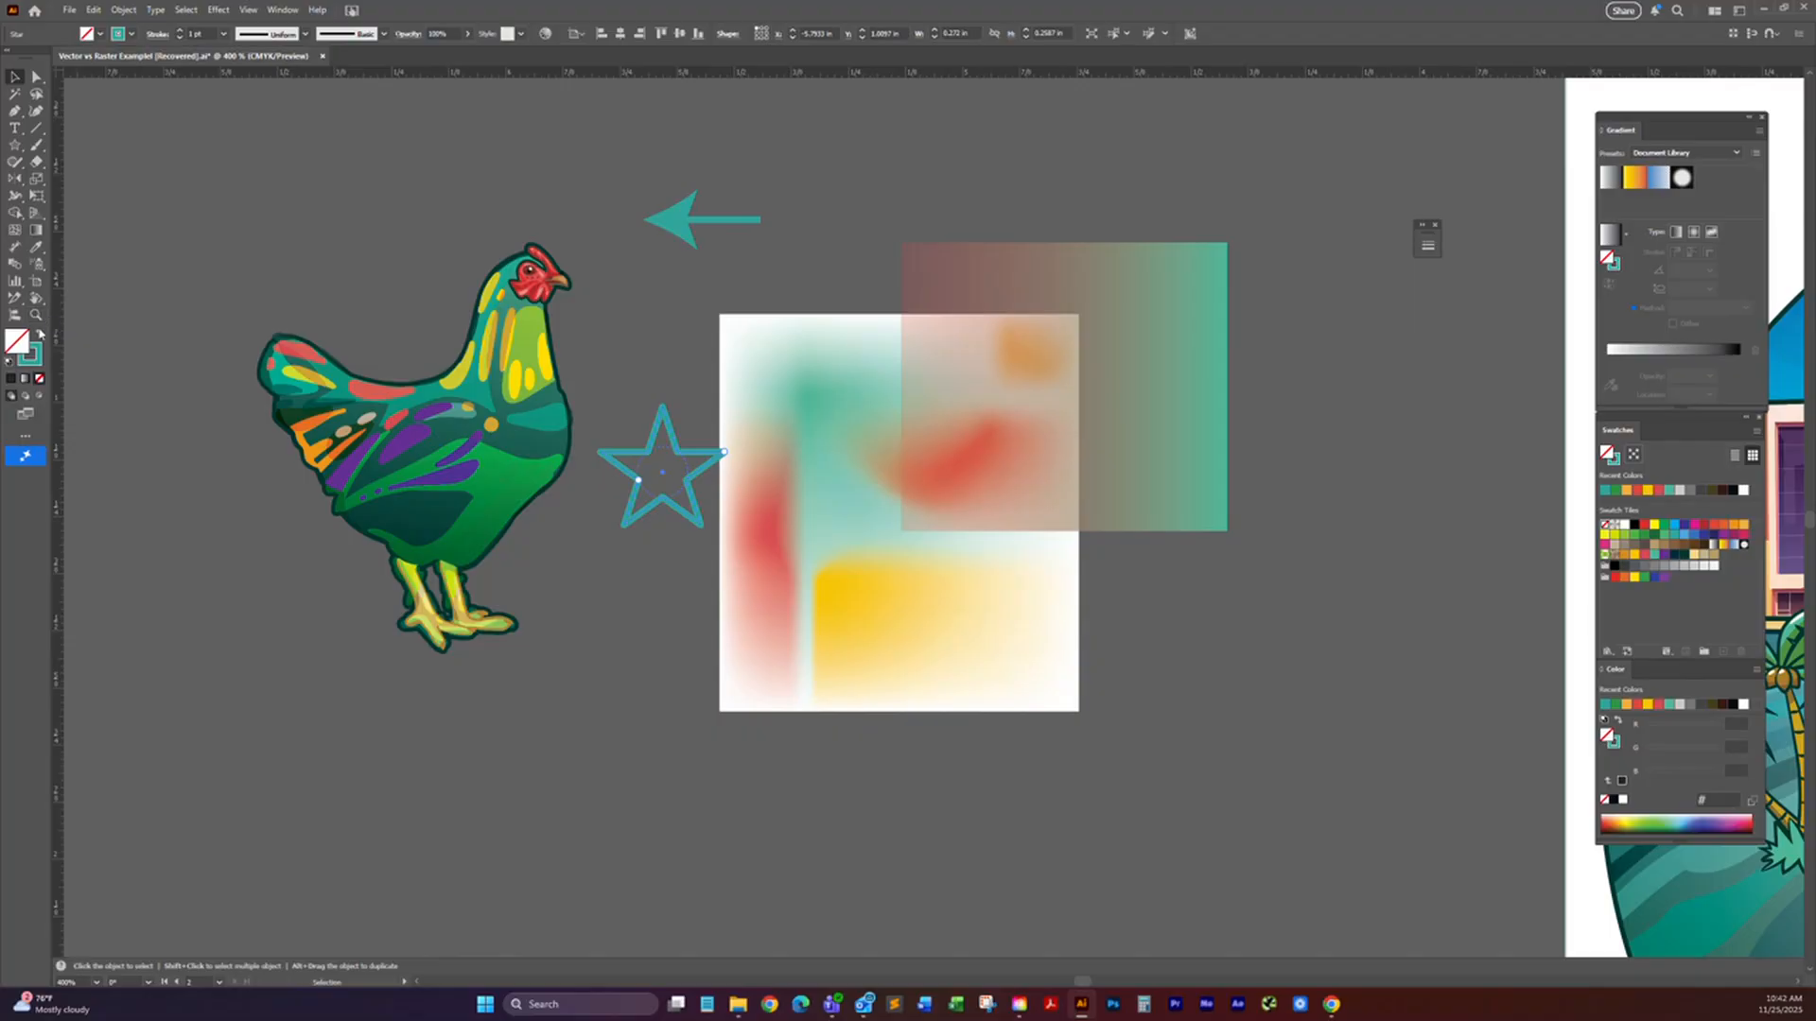
click(40, 337)
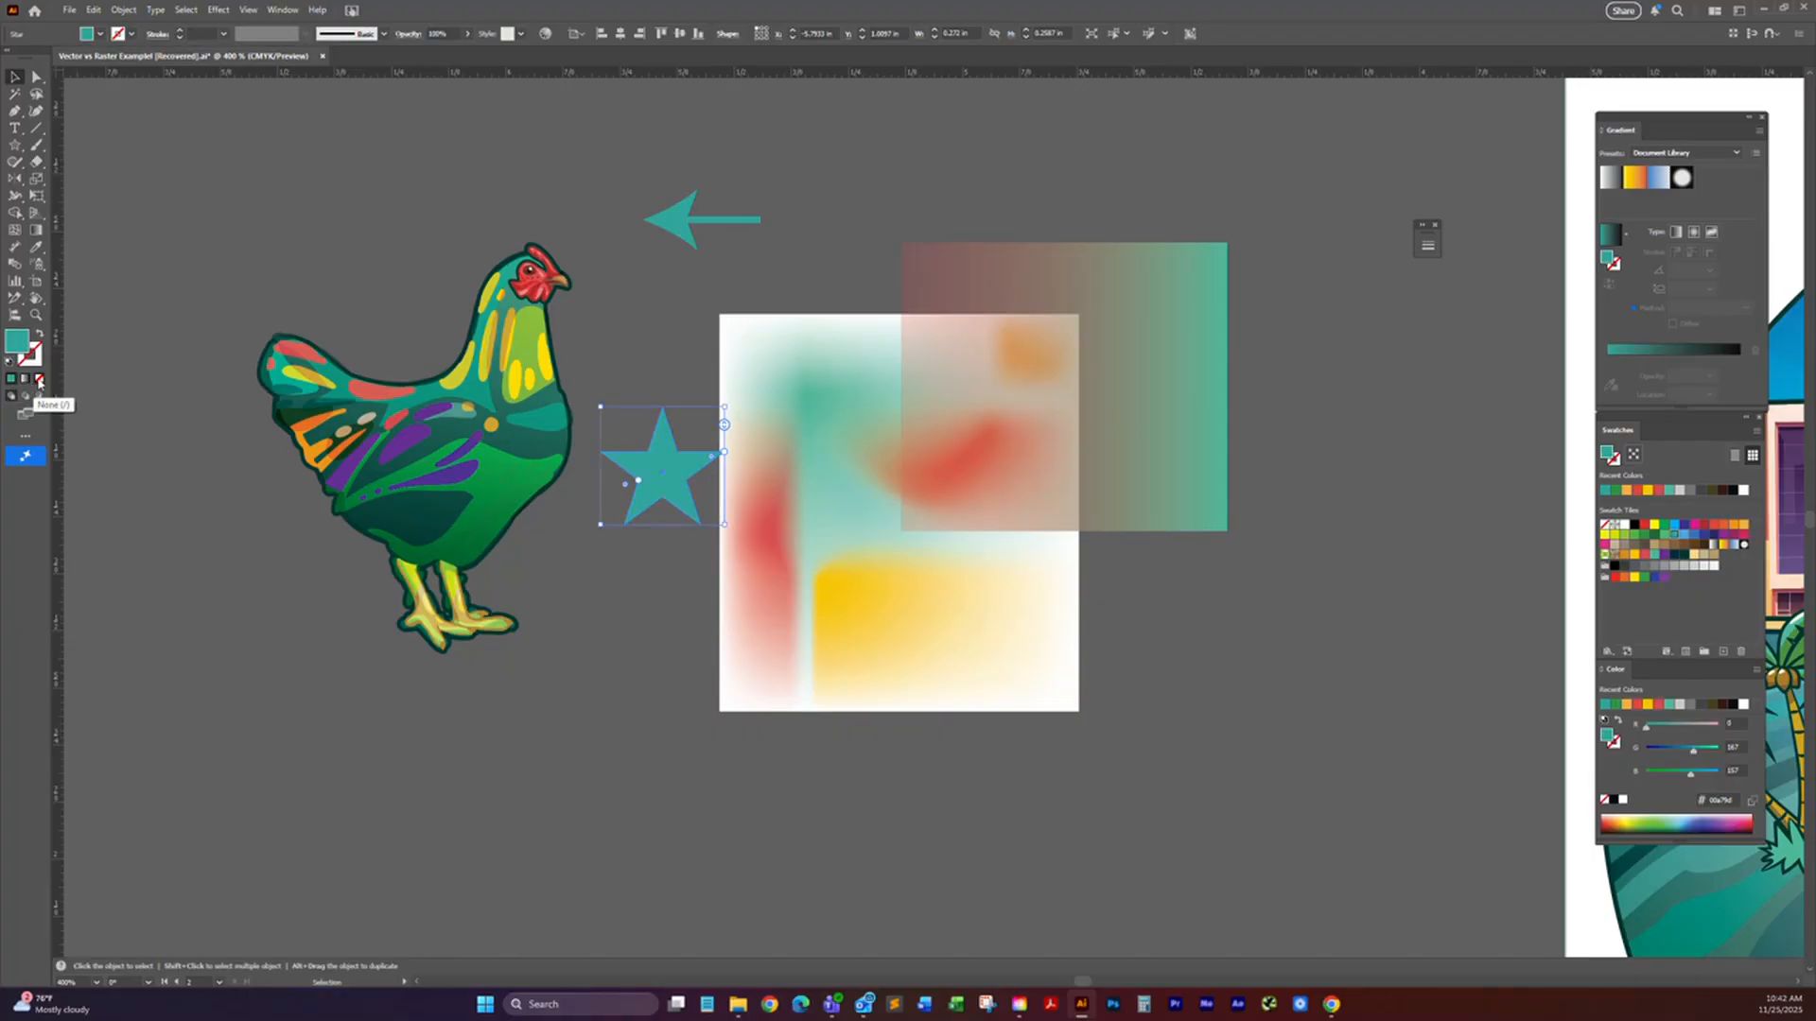
Step: Set the small star's fill to None, and draw a larger star over the hen with a solid teal fill
click(40, 380)
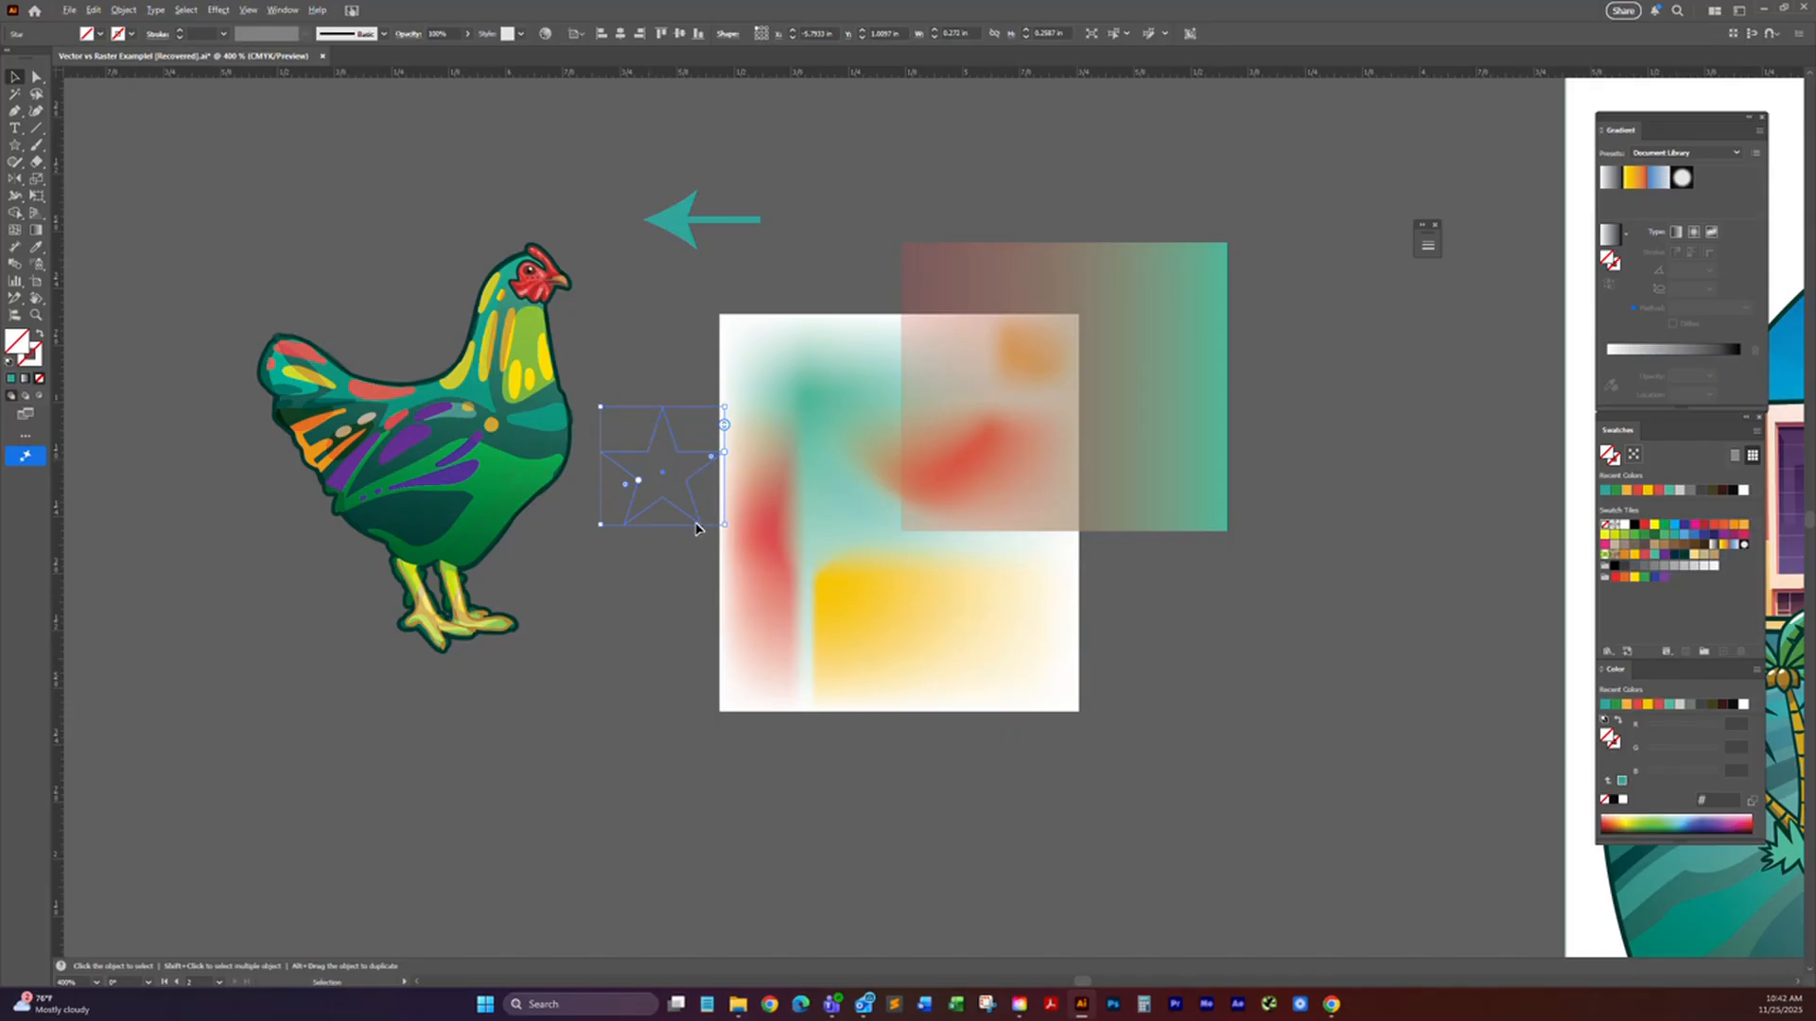
click(202, 464)
click(16, 146)
drag(414, 315, 537, 413)
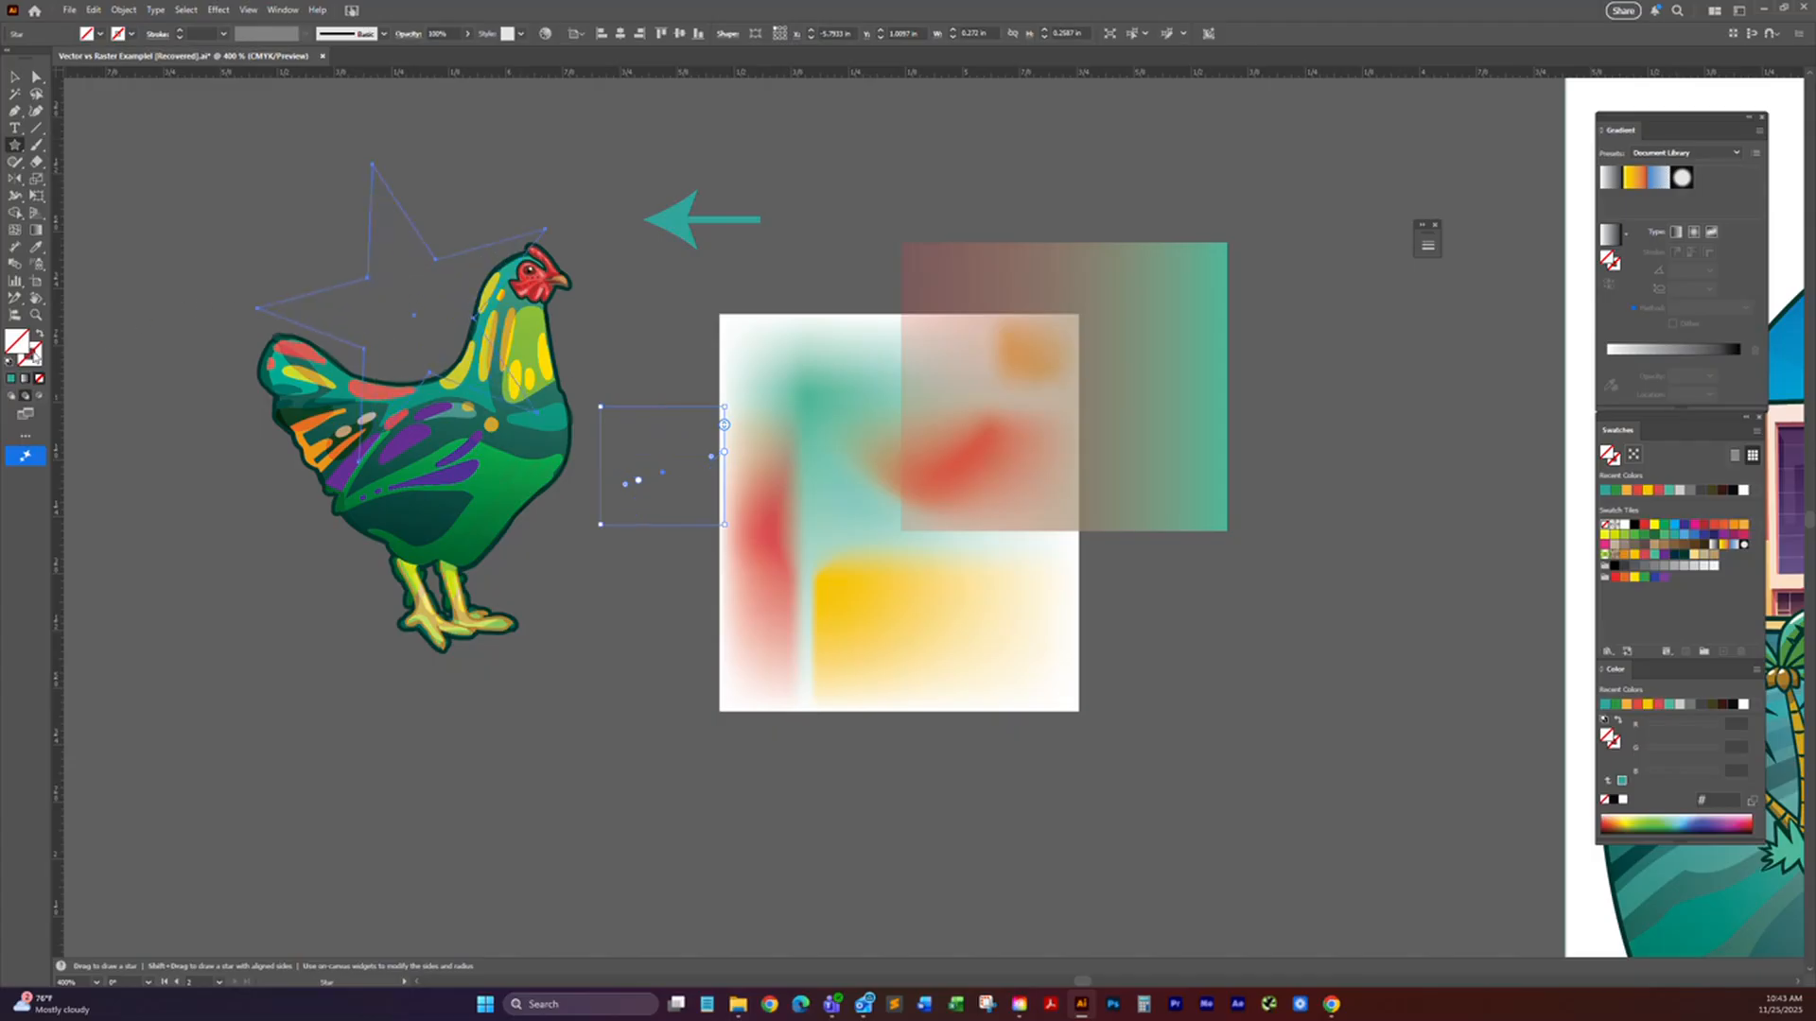
click(11, 378)
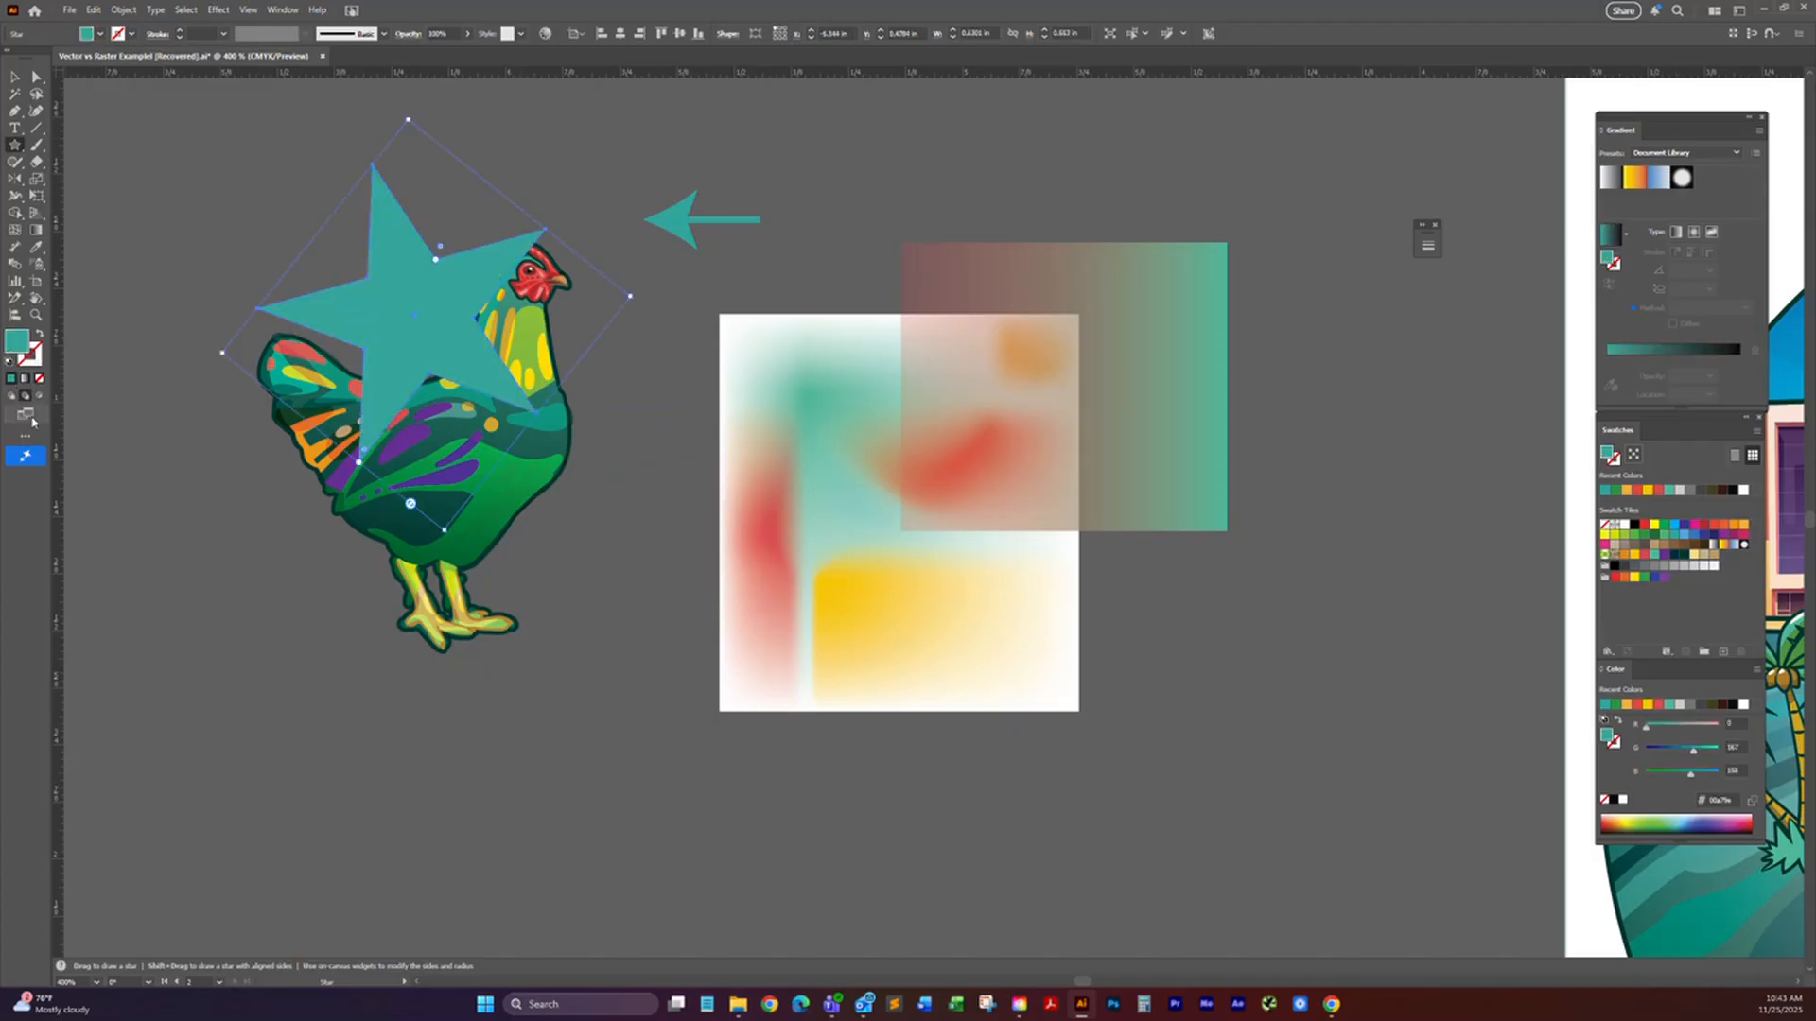
Step: Move the large teal star between the hen and the blurred artwork, and undo the small brown rectangle drawn behind the hen
click(18, 81)
drag(428, 302, 632, 475)
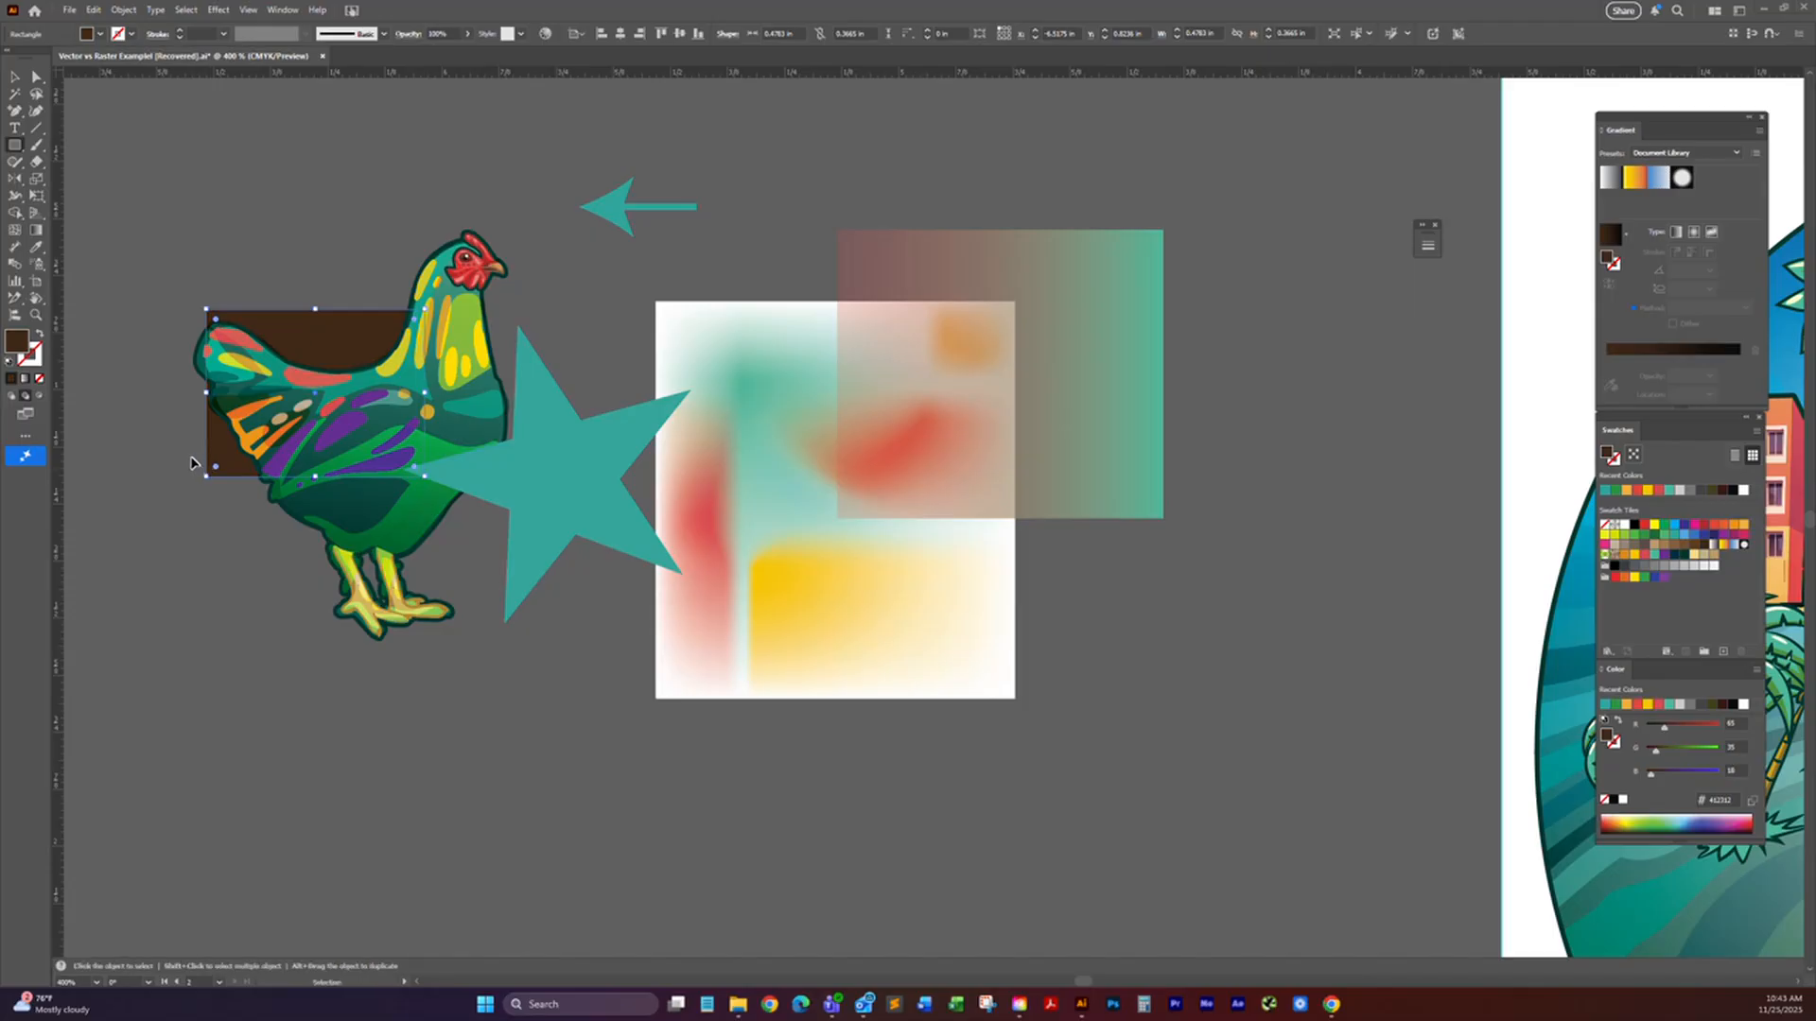
click(14, 82)
key(ctrl+z)
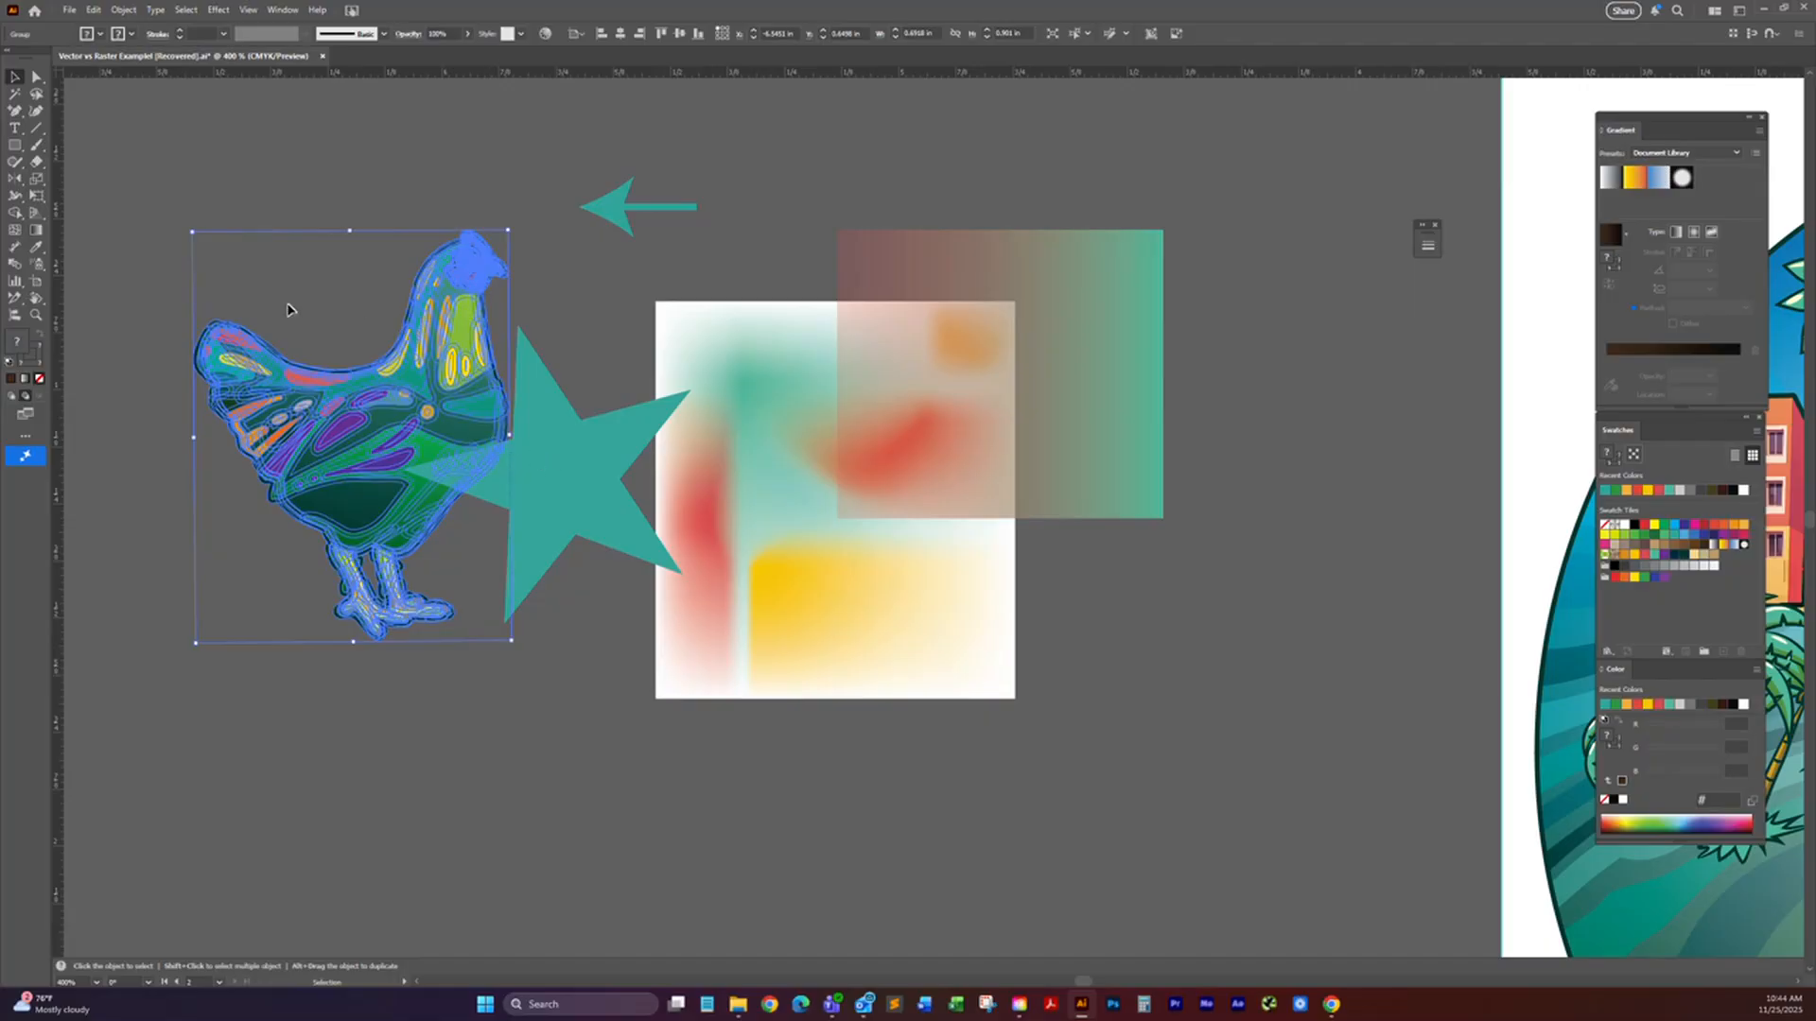
Step: Draw a brown rectangle about 0.87 by 0.57 in behind the hen and the teal star
click(15, 145)
drag(238, 272, 635, 530)
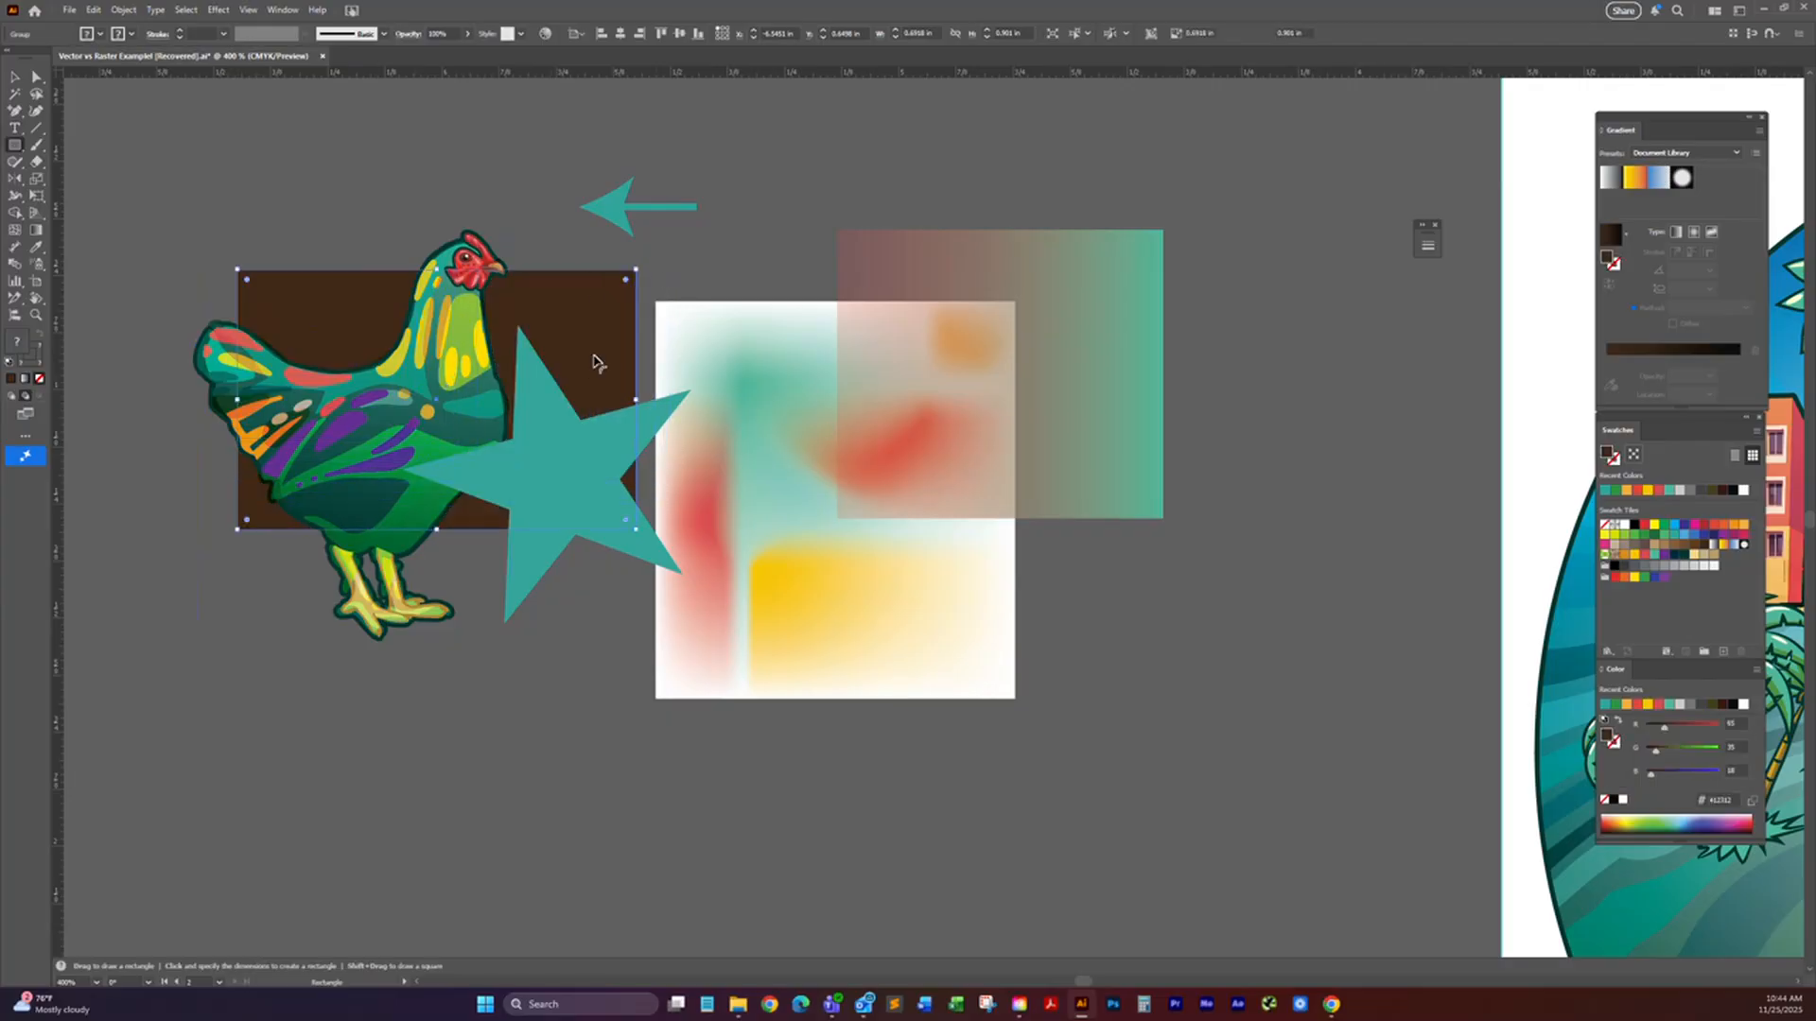
key(v)
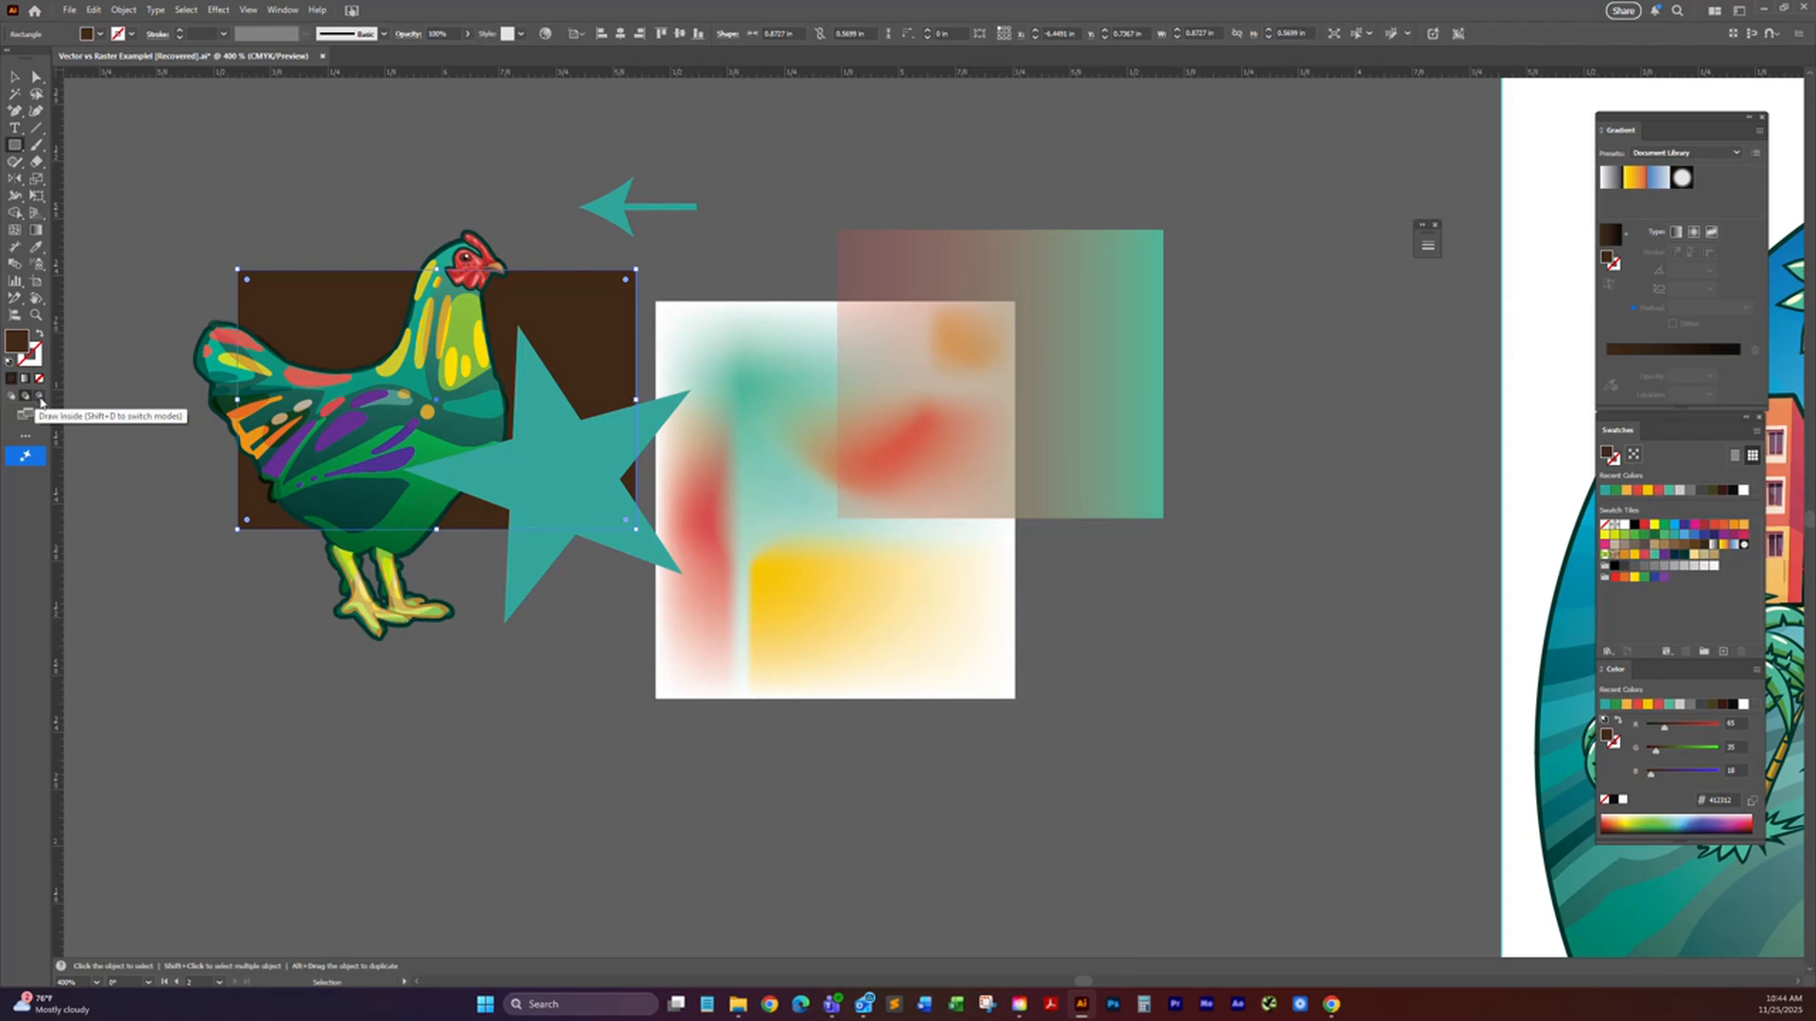
key(m)
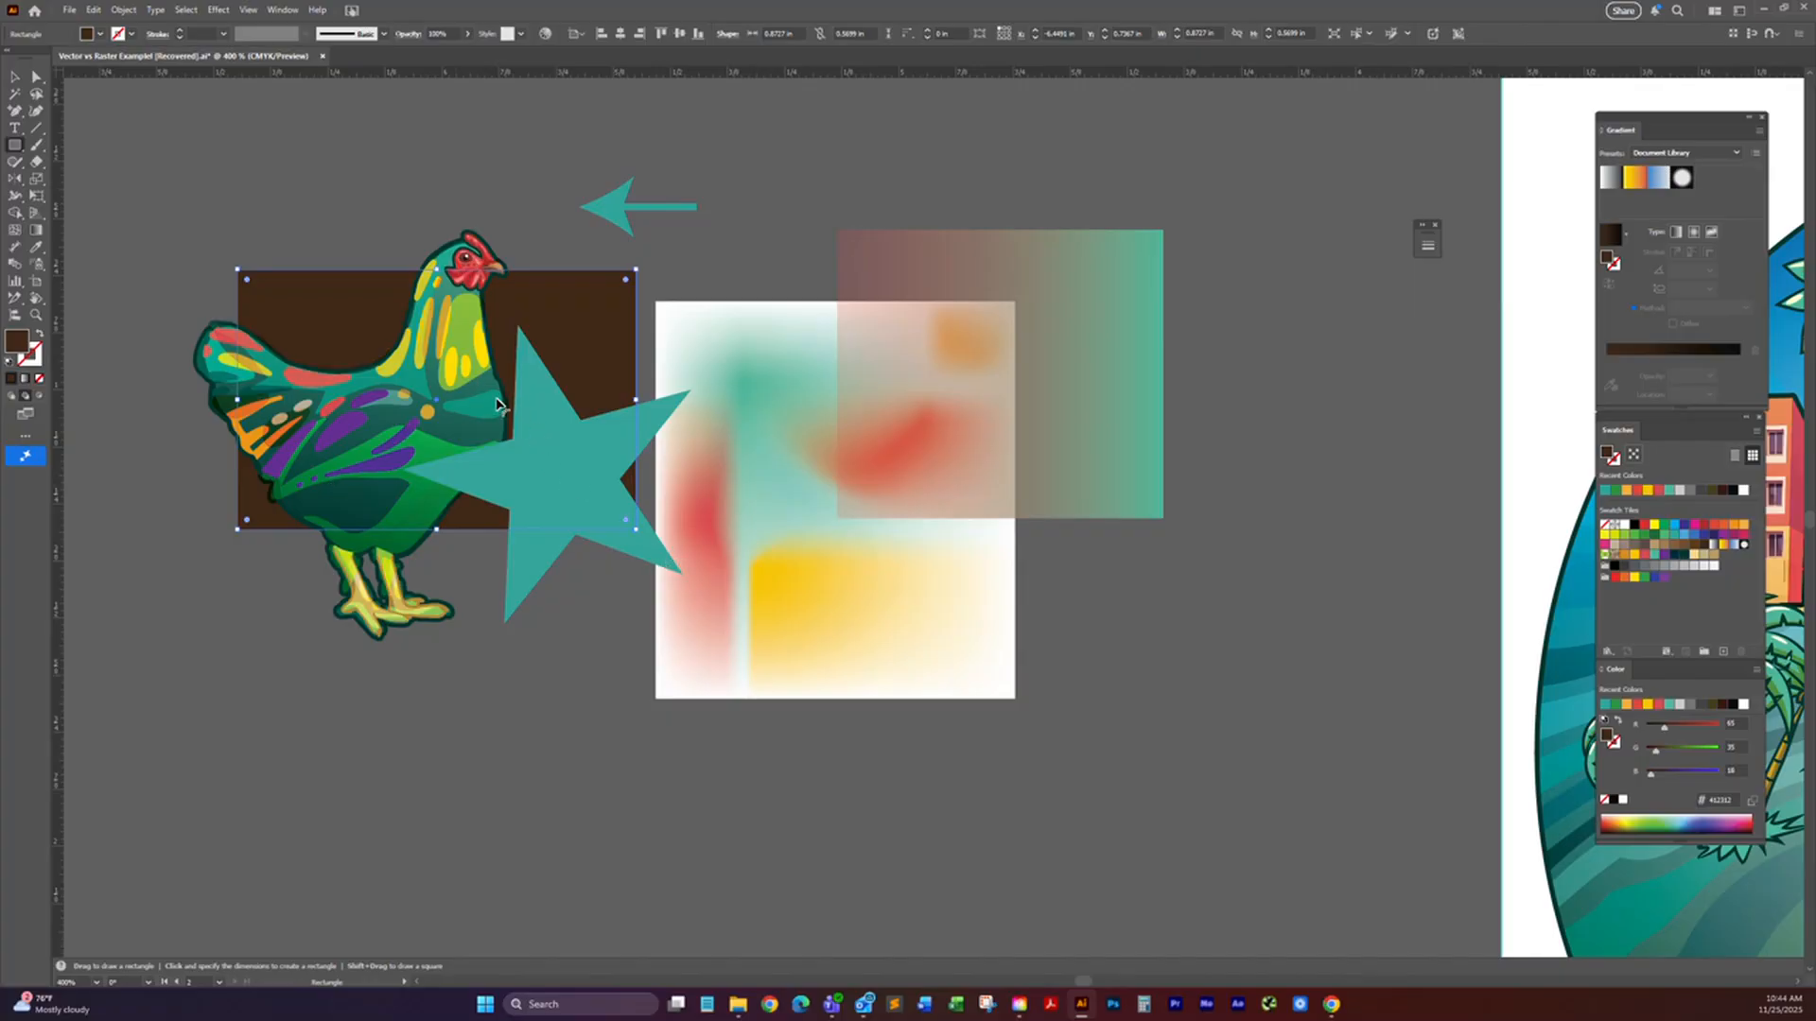
Step: View the available screen modes and the complete list of all tools, leaving both unchanged
click(26, 416)
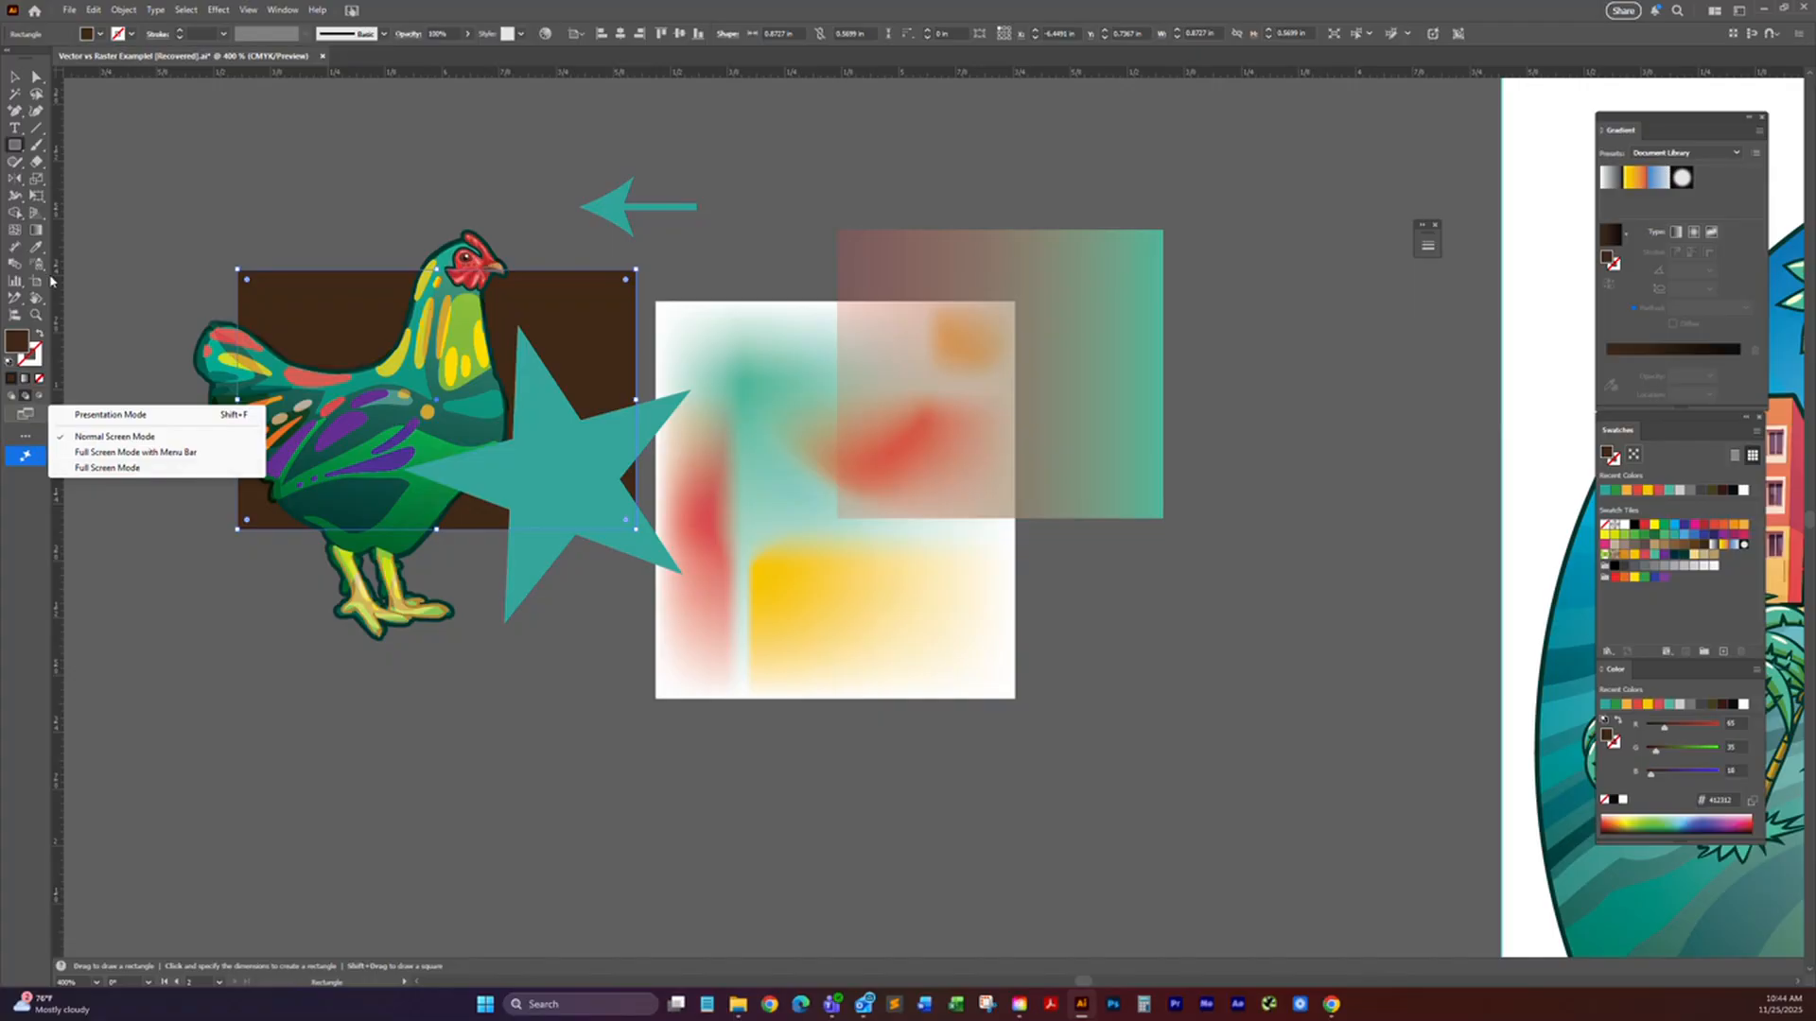
click(66, 251)
click(67, 251)
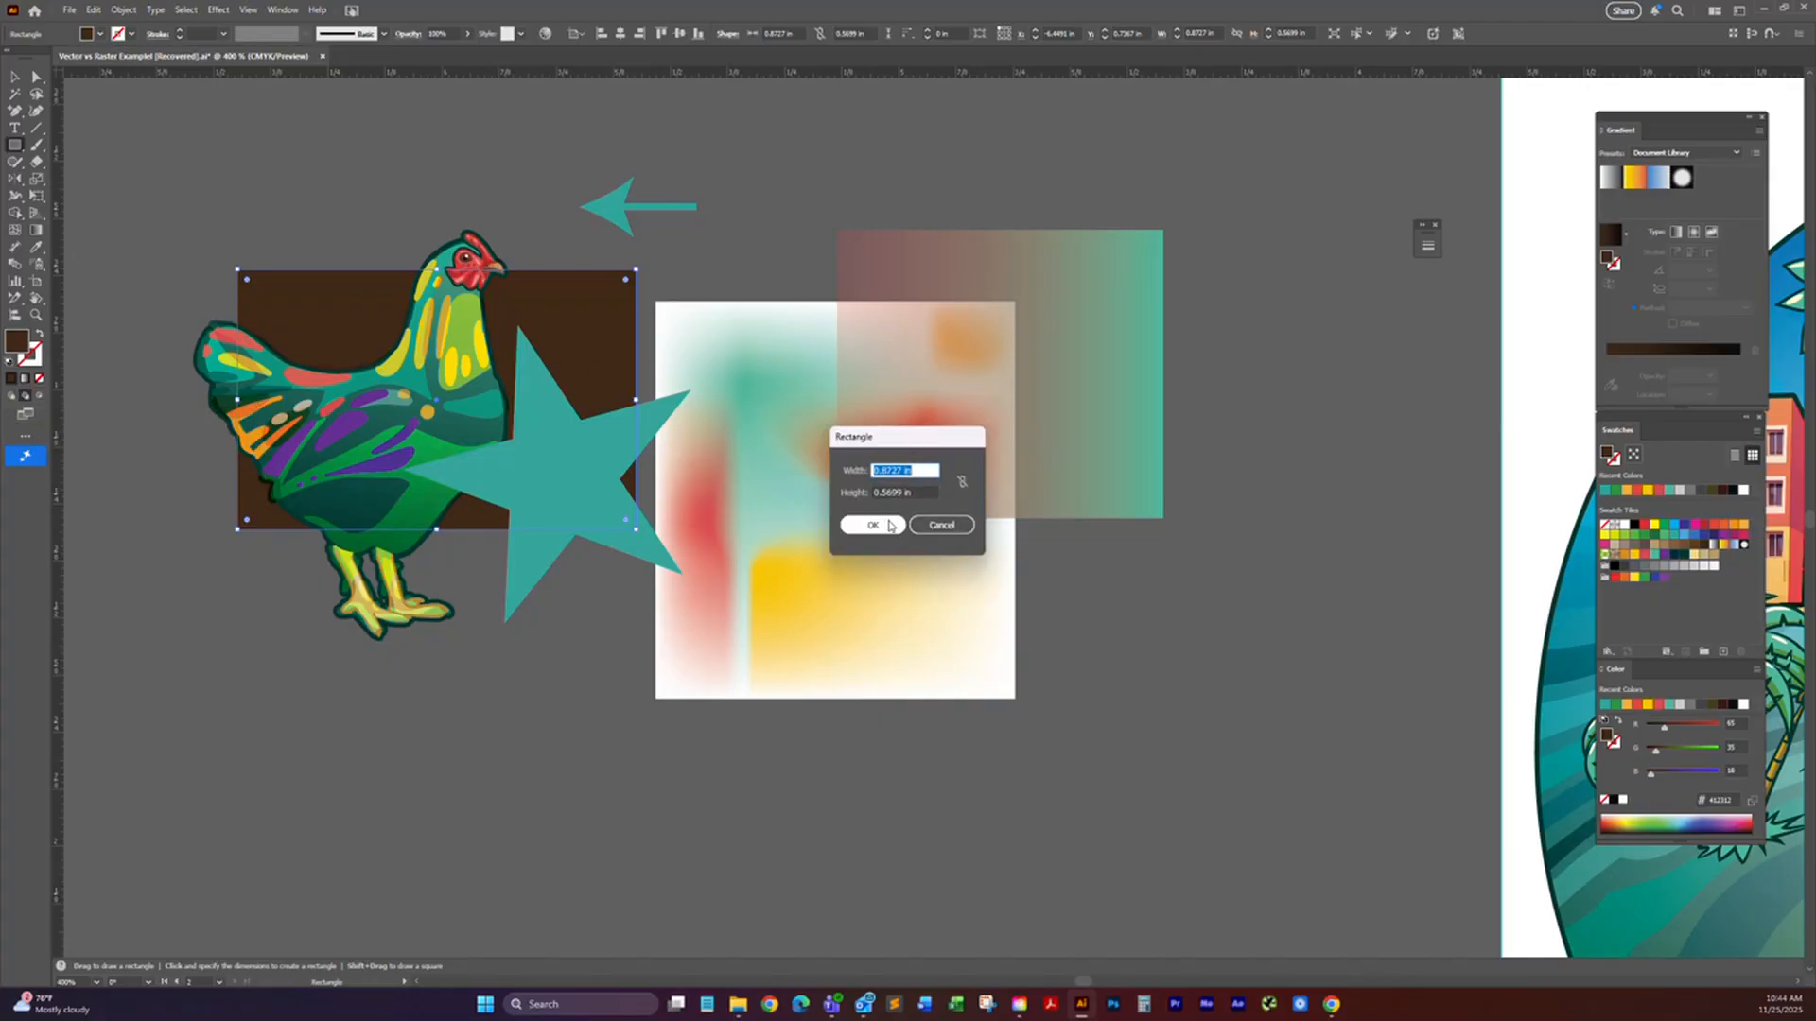
click(941, 526)
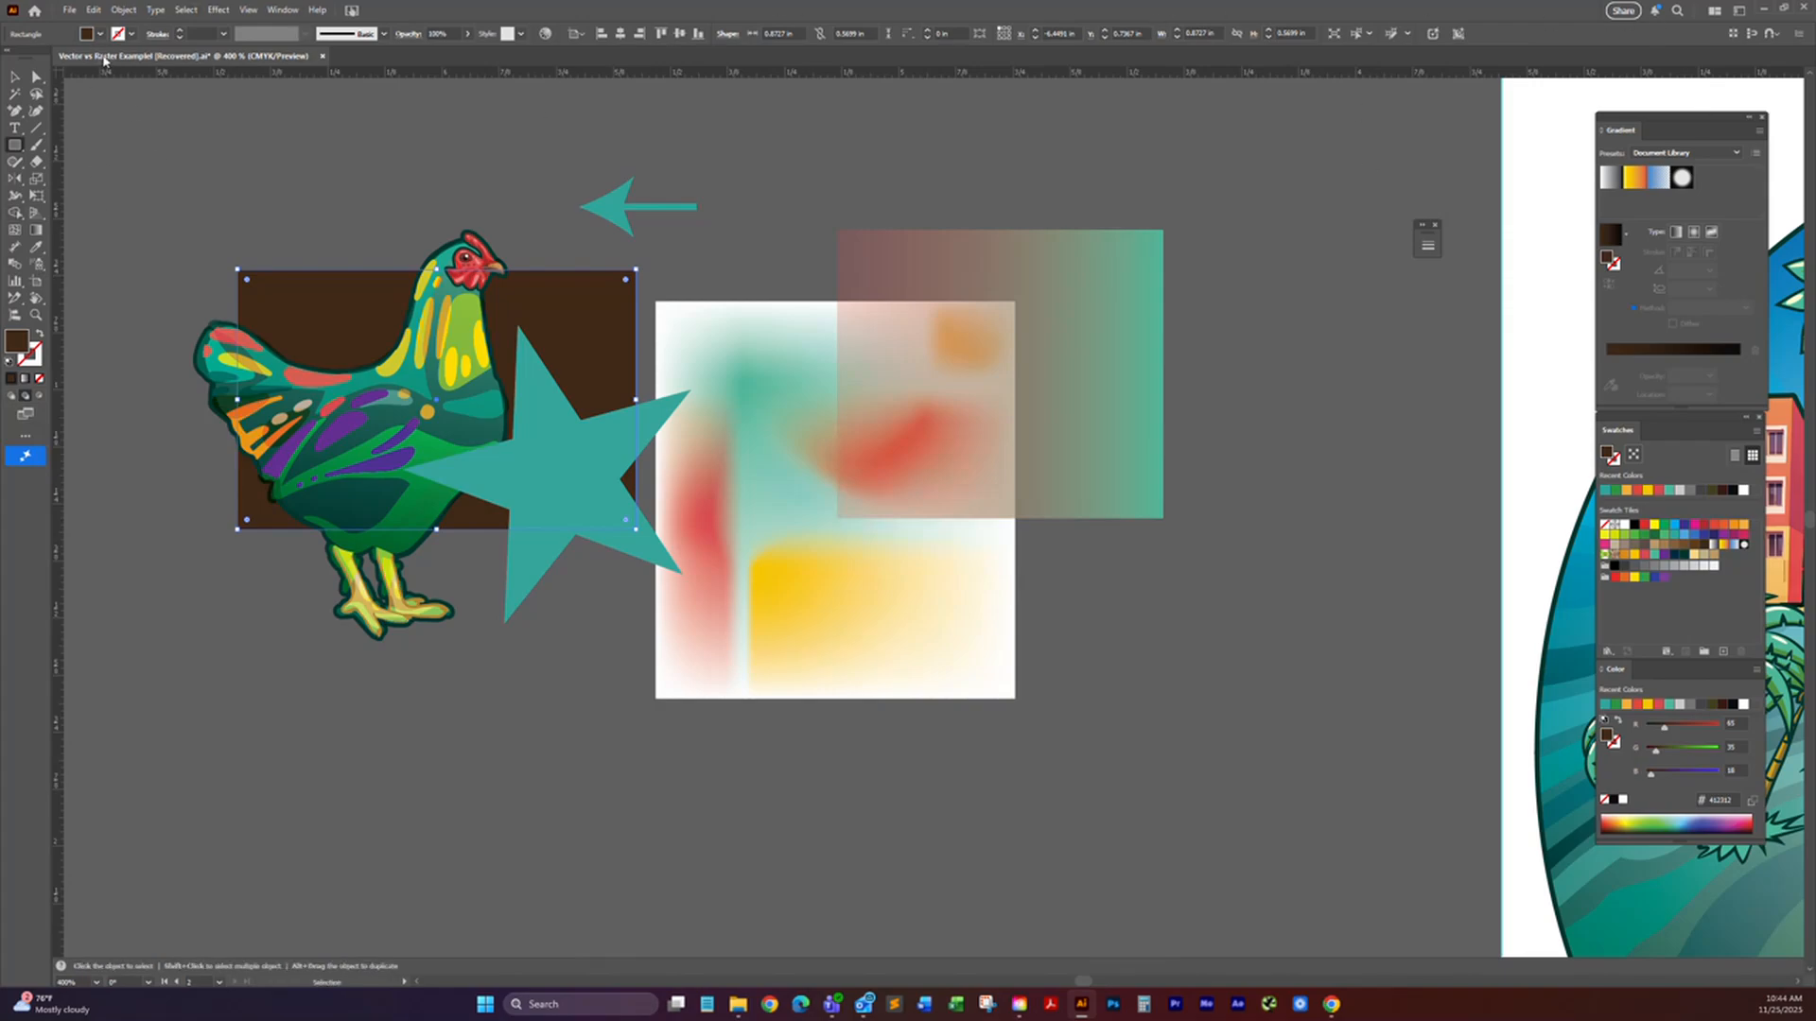
click(25, 413)
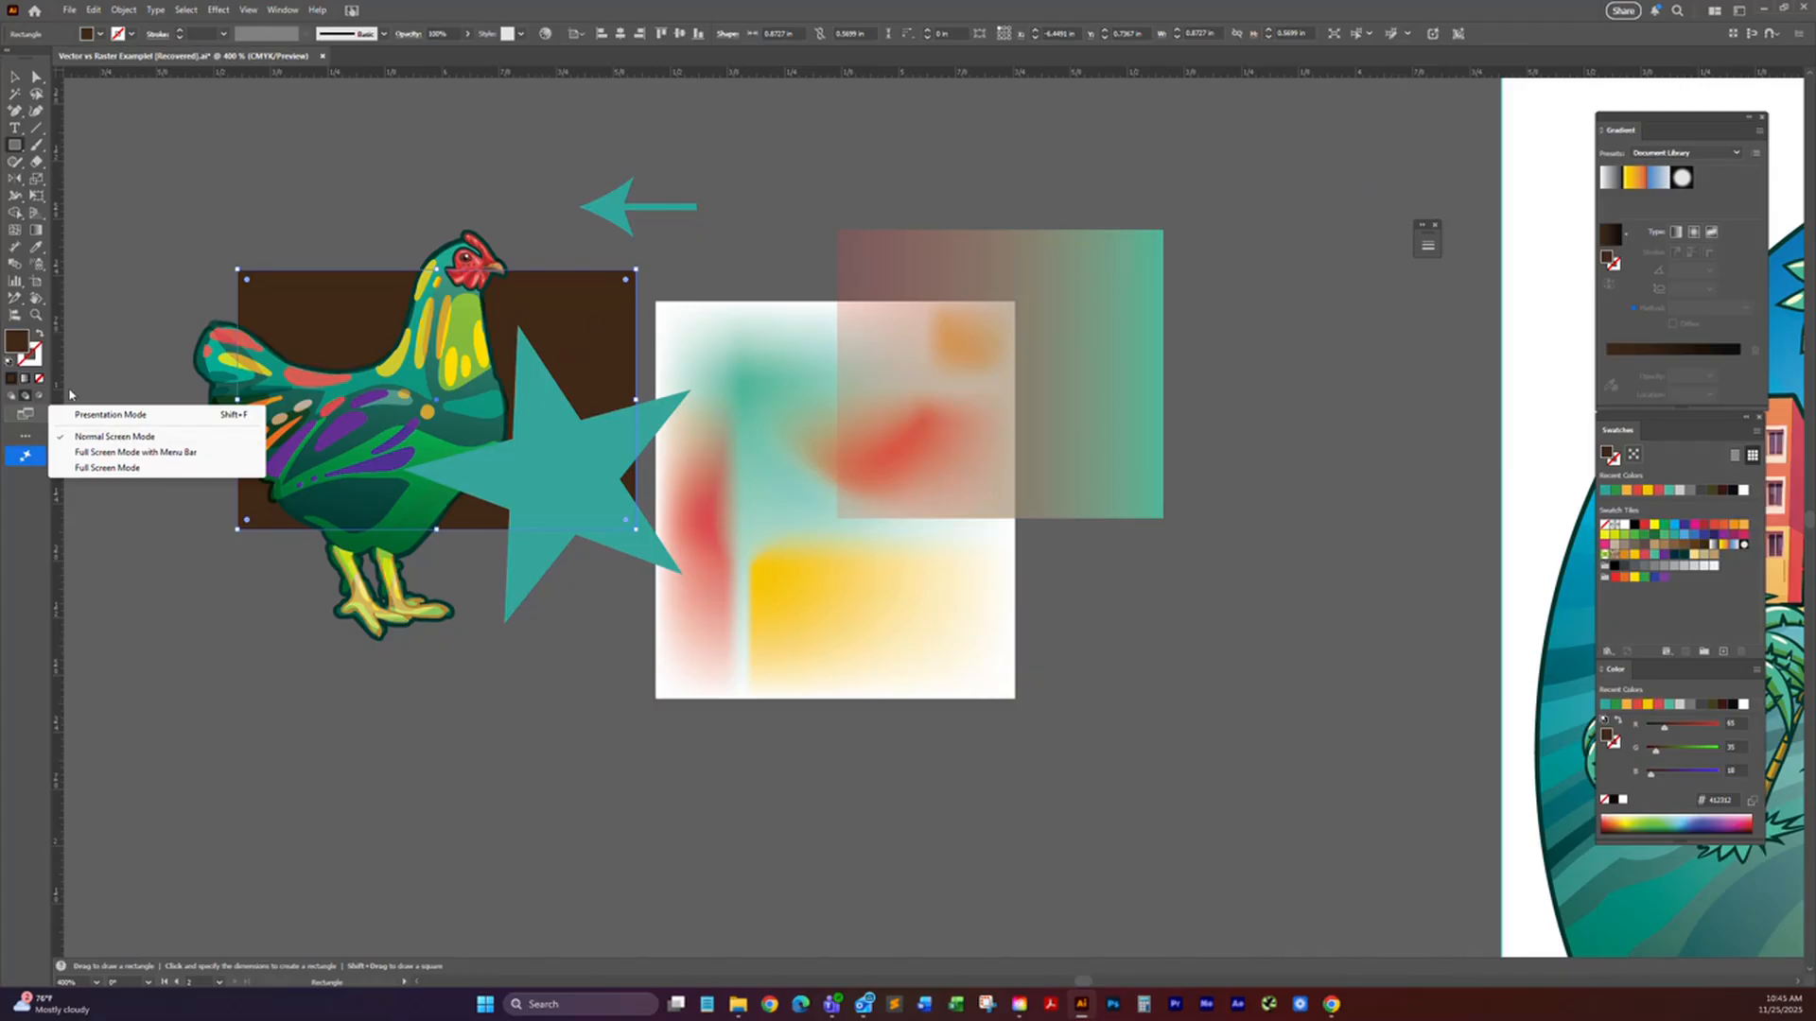
click(25, 439)
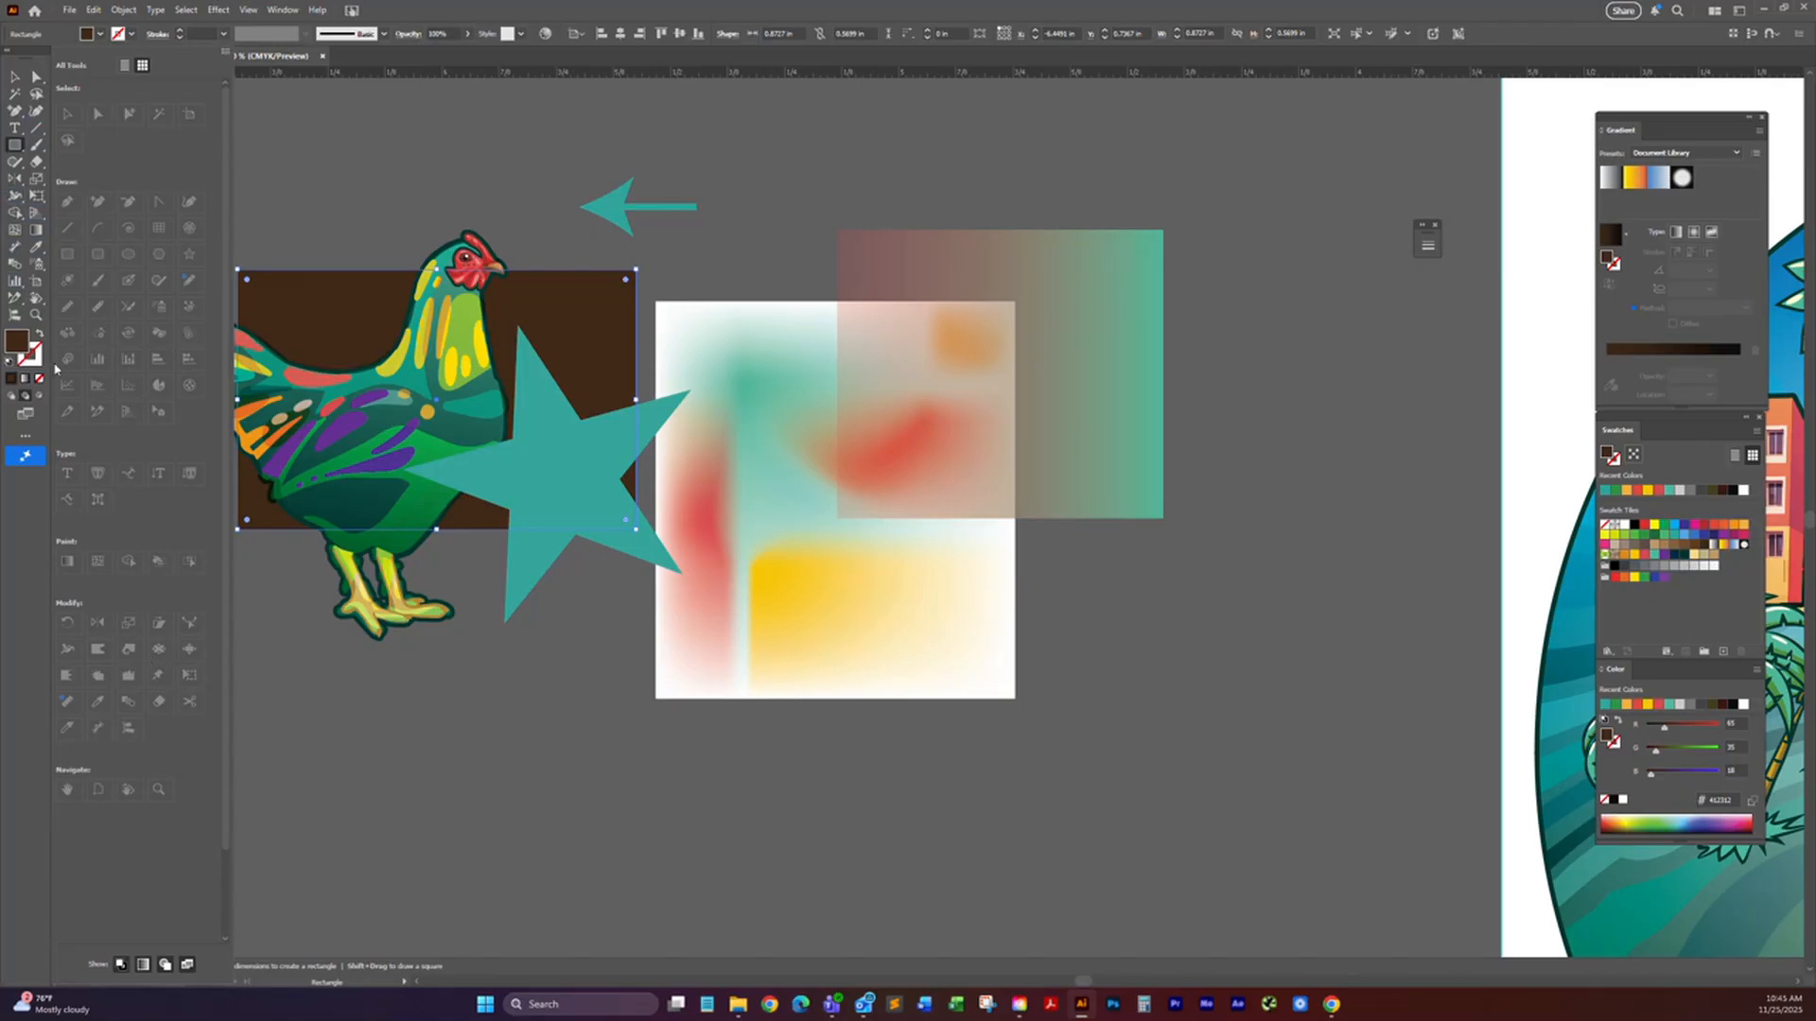
click(24, 506)
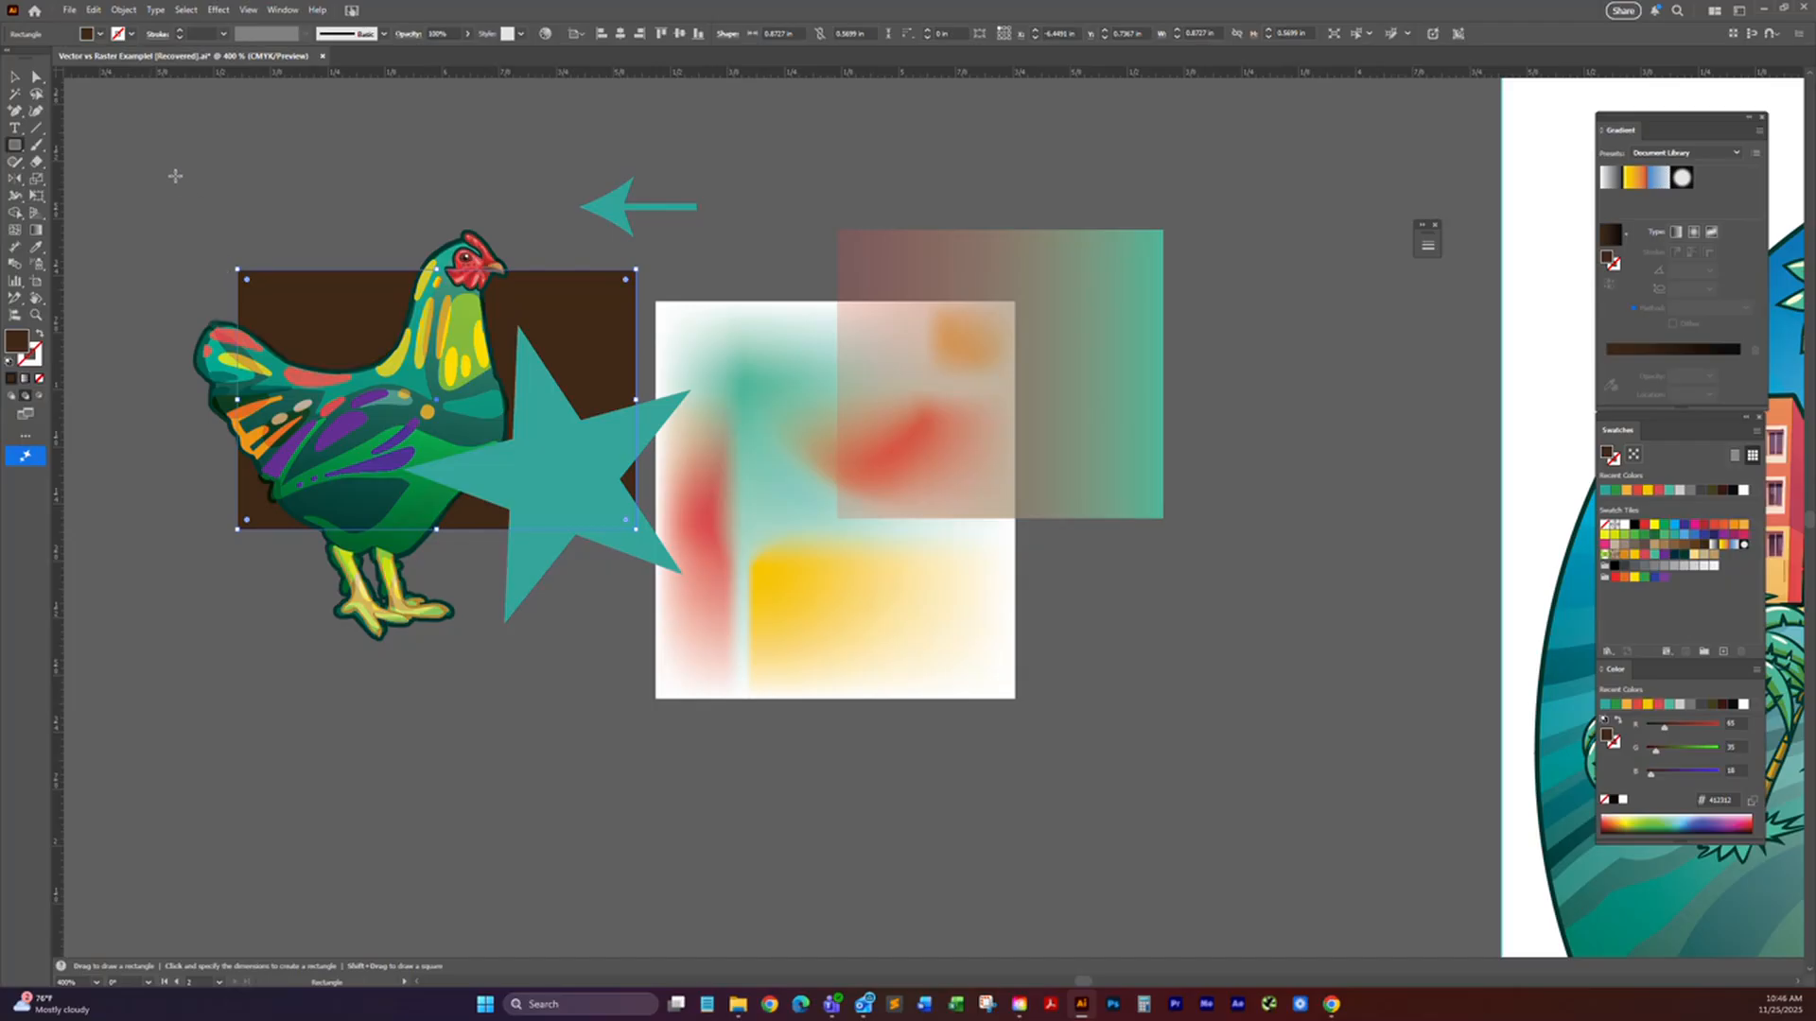
Step: Examine the whole round Ocean Dr artwork alongside the neighboring beach photo artboard
click(10, 79)
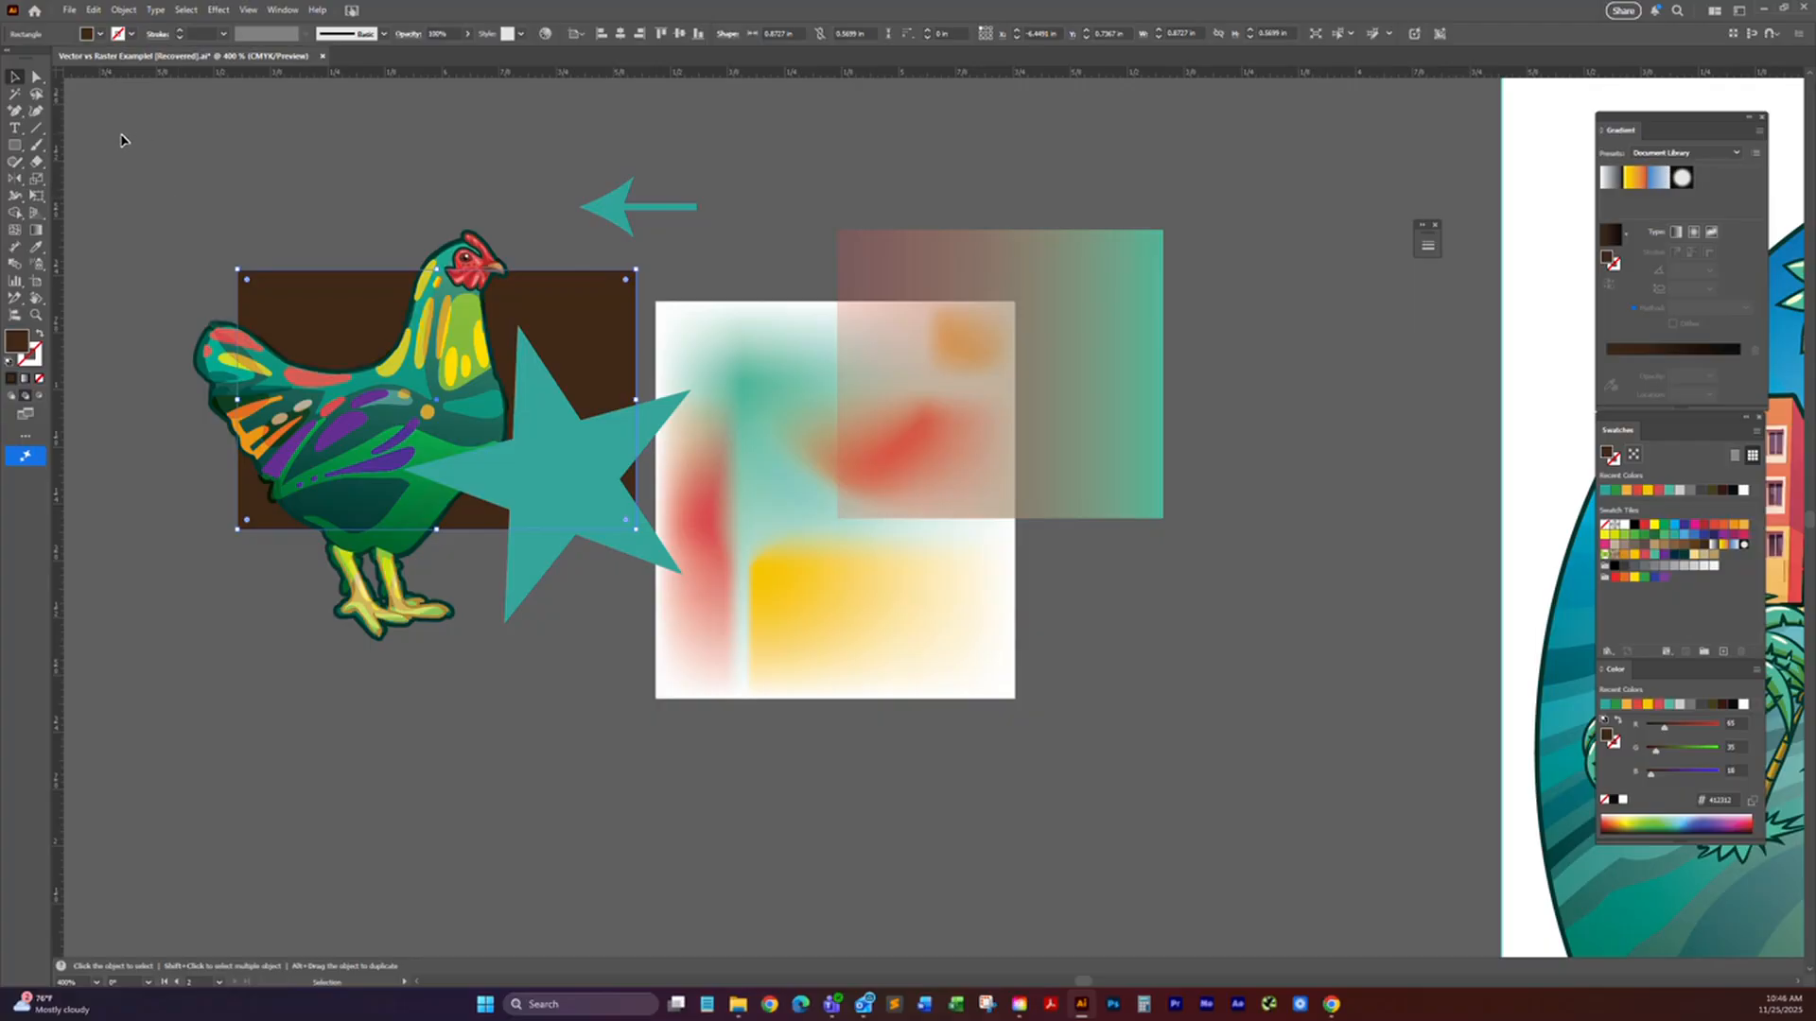
key(space)
drag(562, 331, 417, 331)
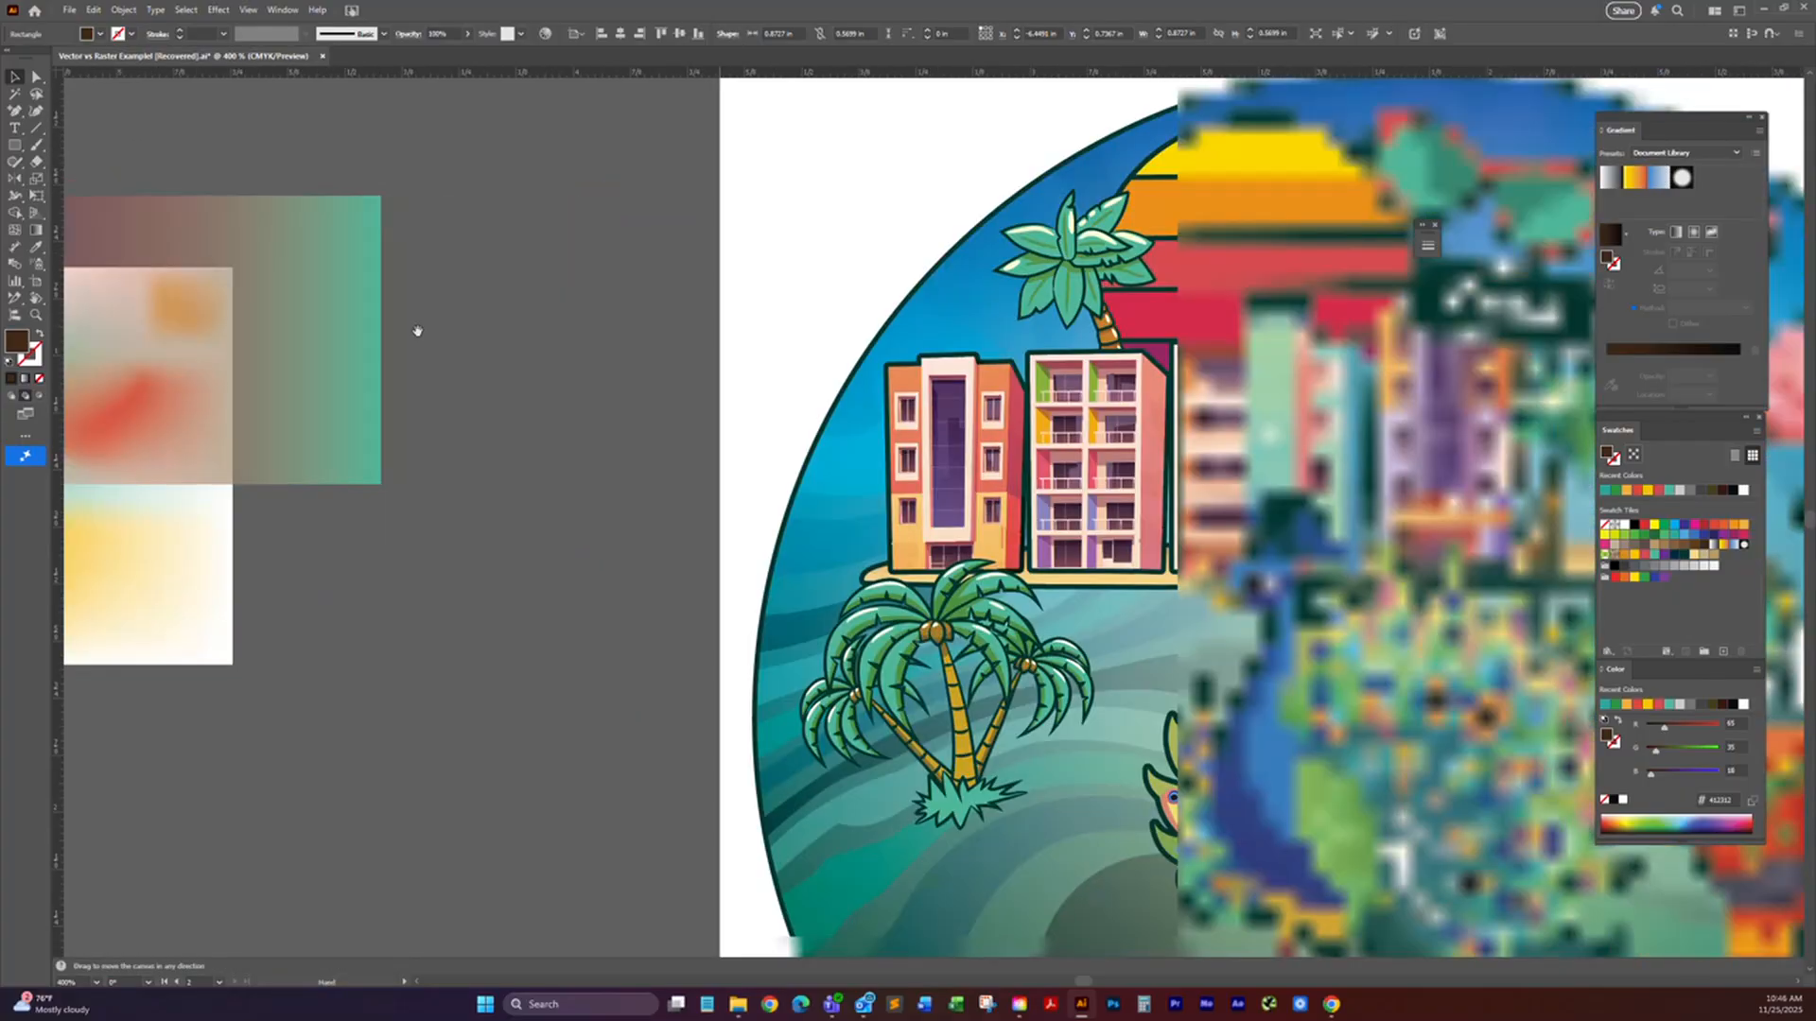
scroll(1134, 373, down, 1)
key(space)
drag(1220, 428, 822, 316)
click(16, 78)
scroll(559, 303, down, 1)
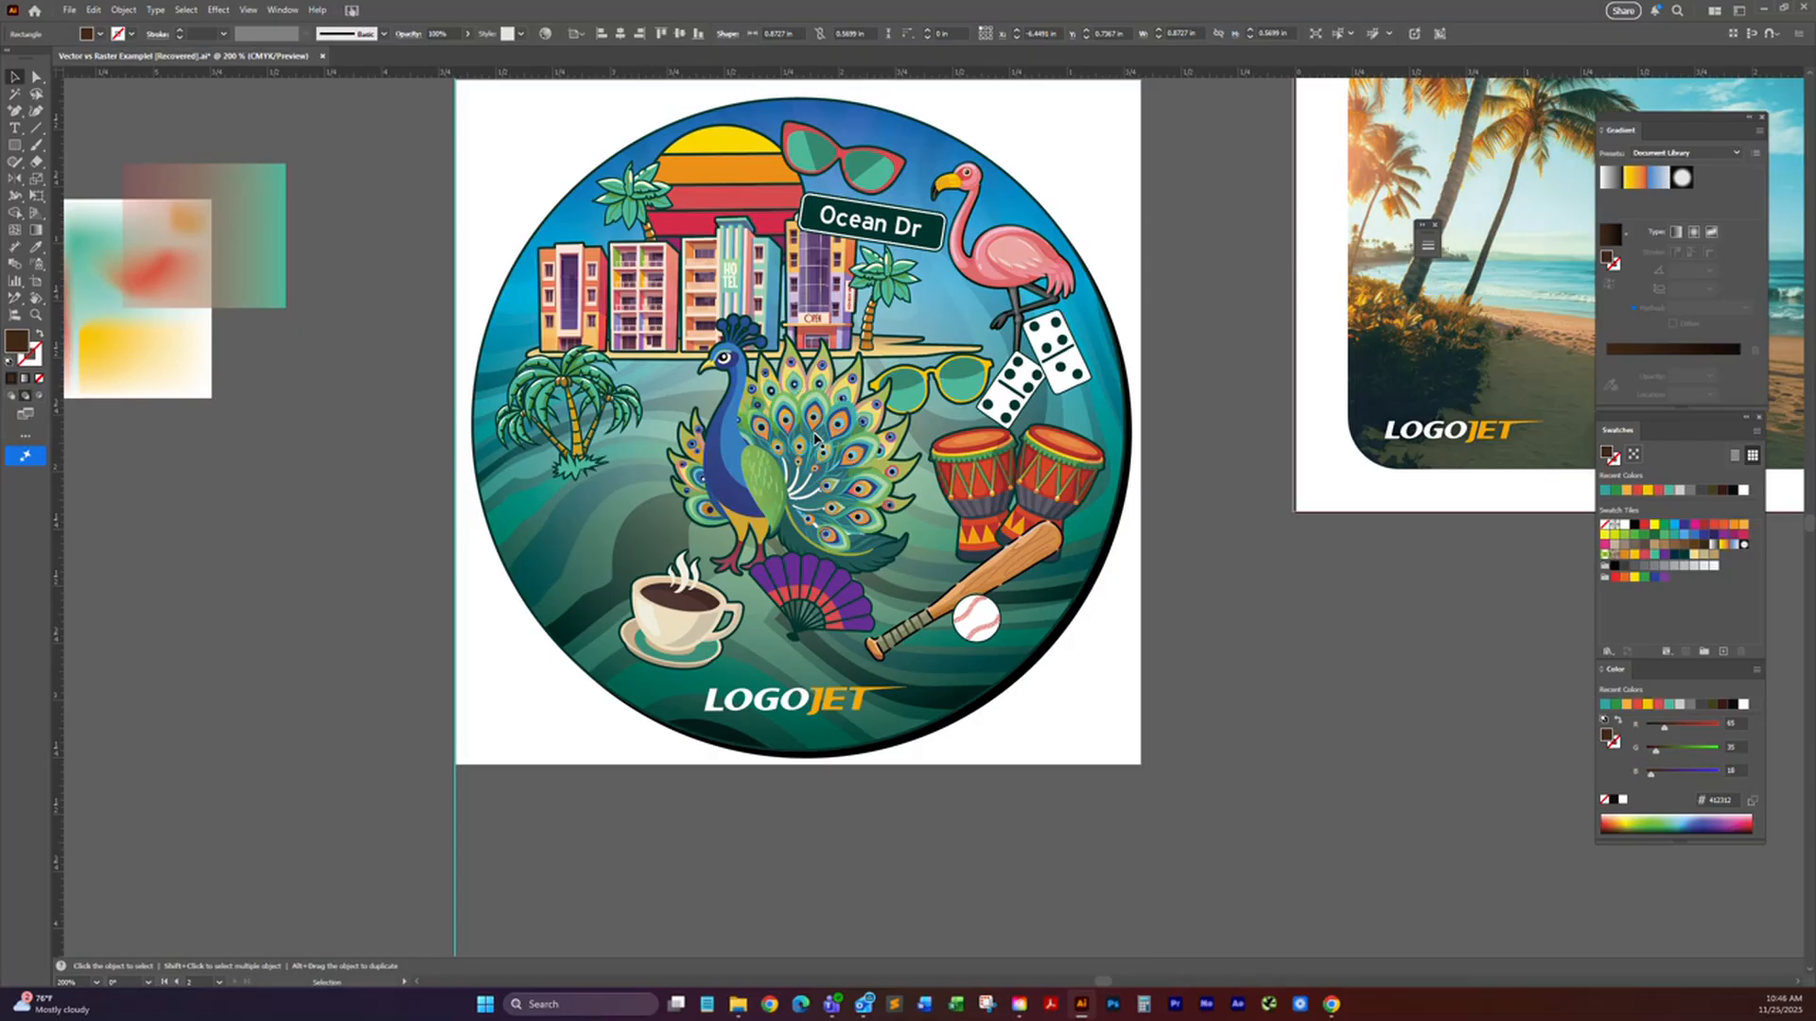
drag(774, 283, 689, 374)
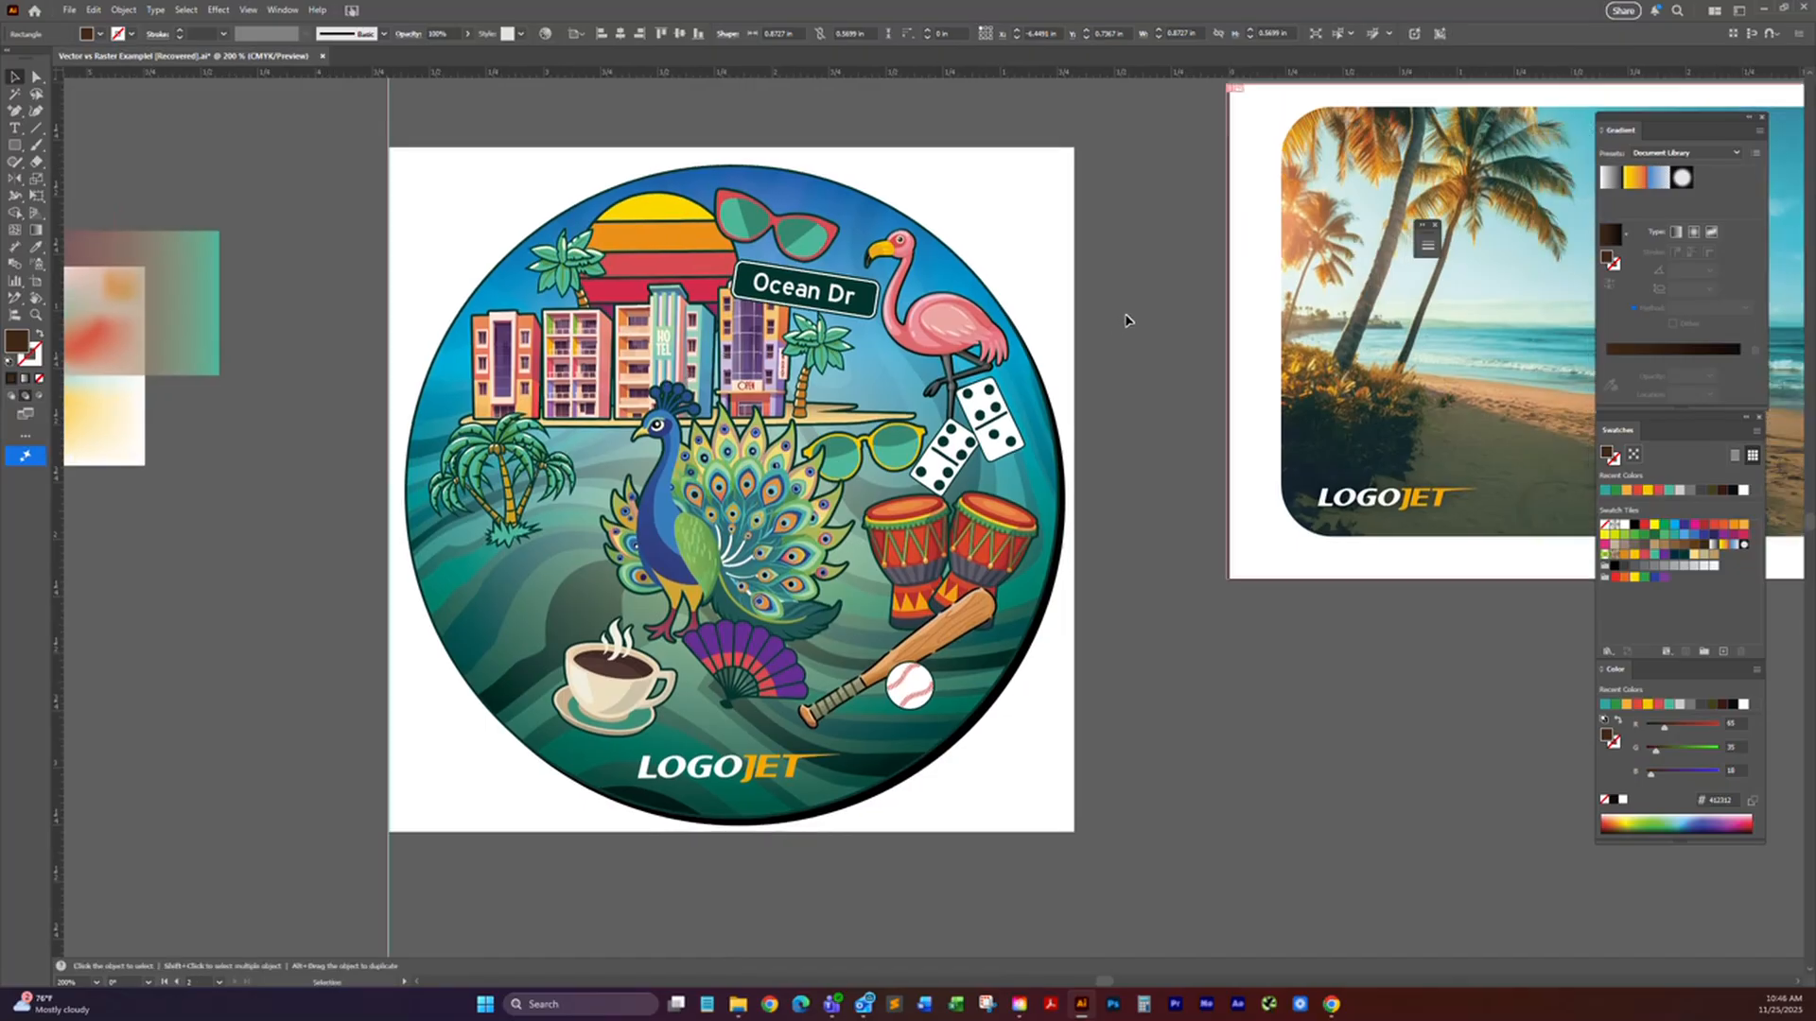
drag(1154, 326, 1025, 372)
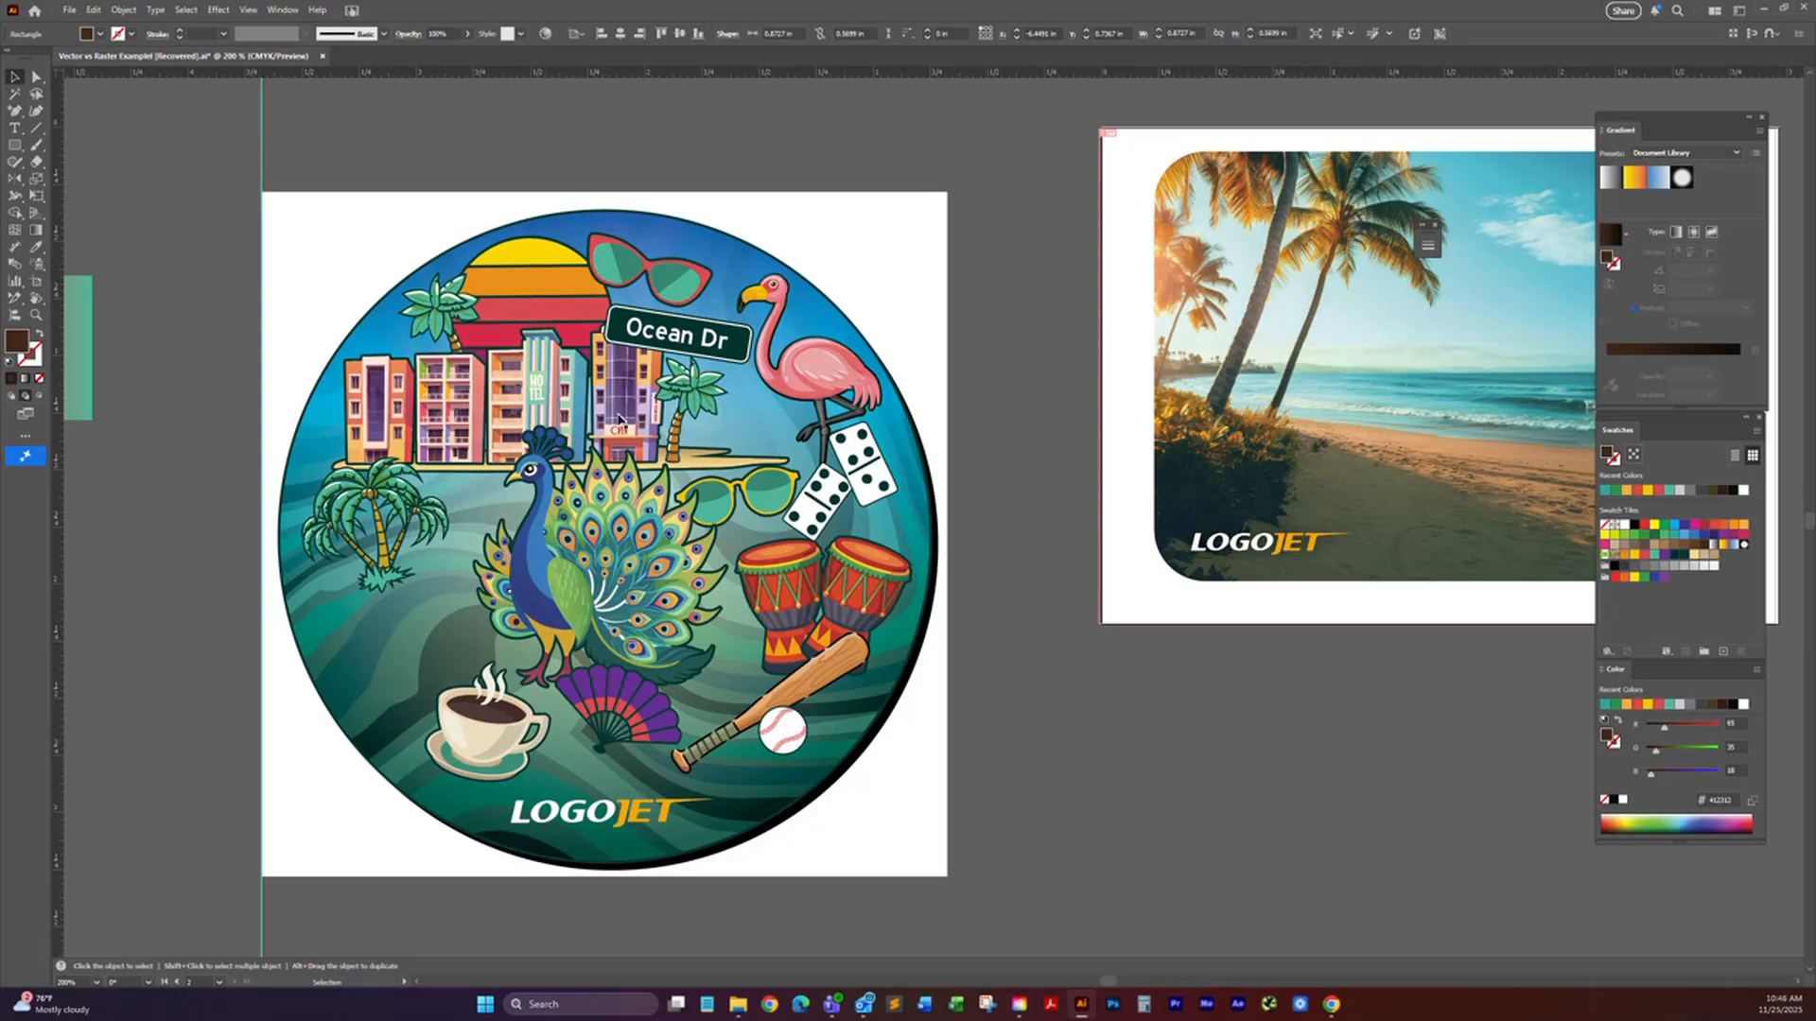
drag(752, 517, 753, 495)
drag(681, 416, 681, 386)
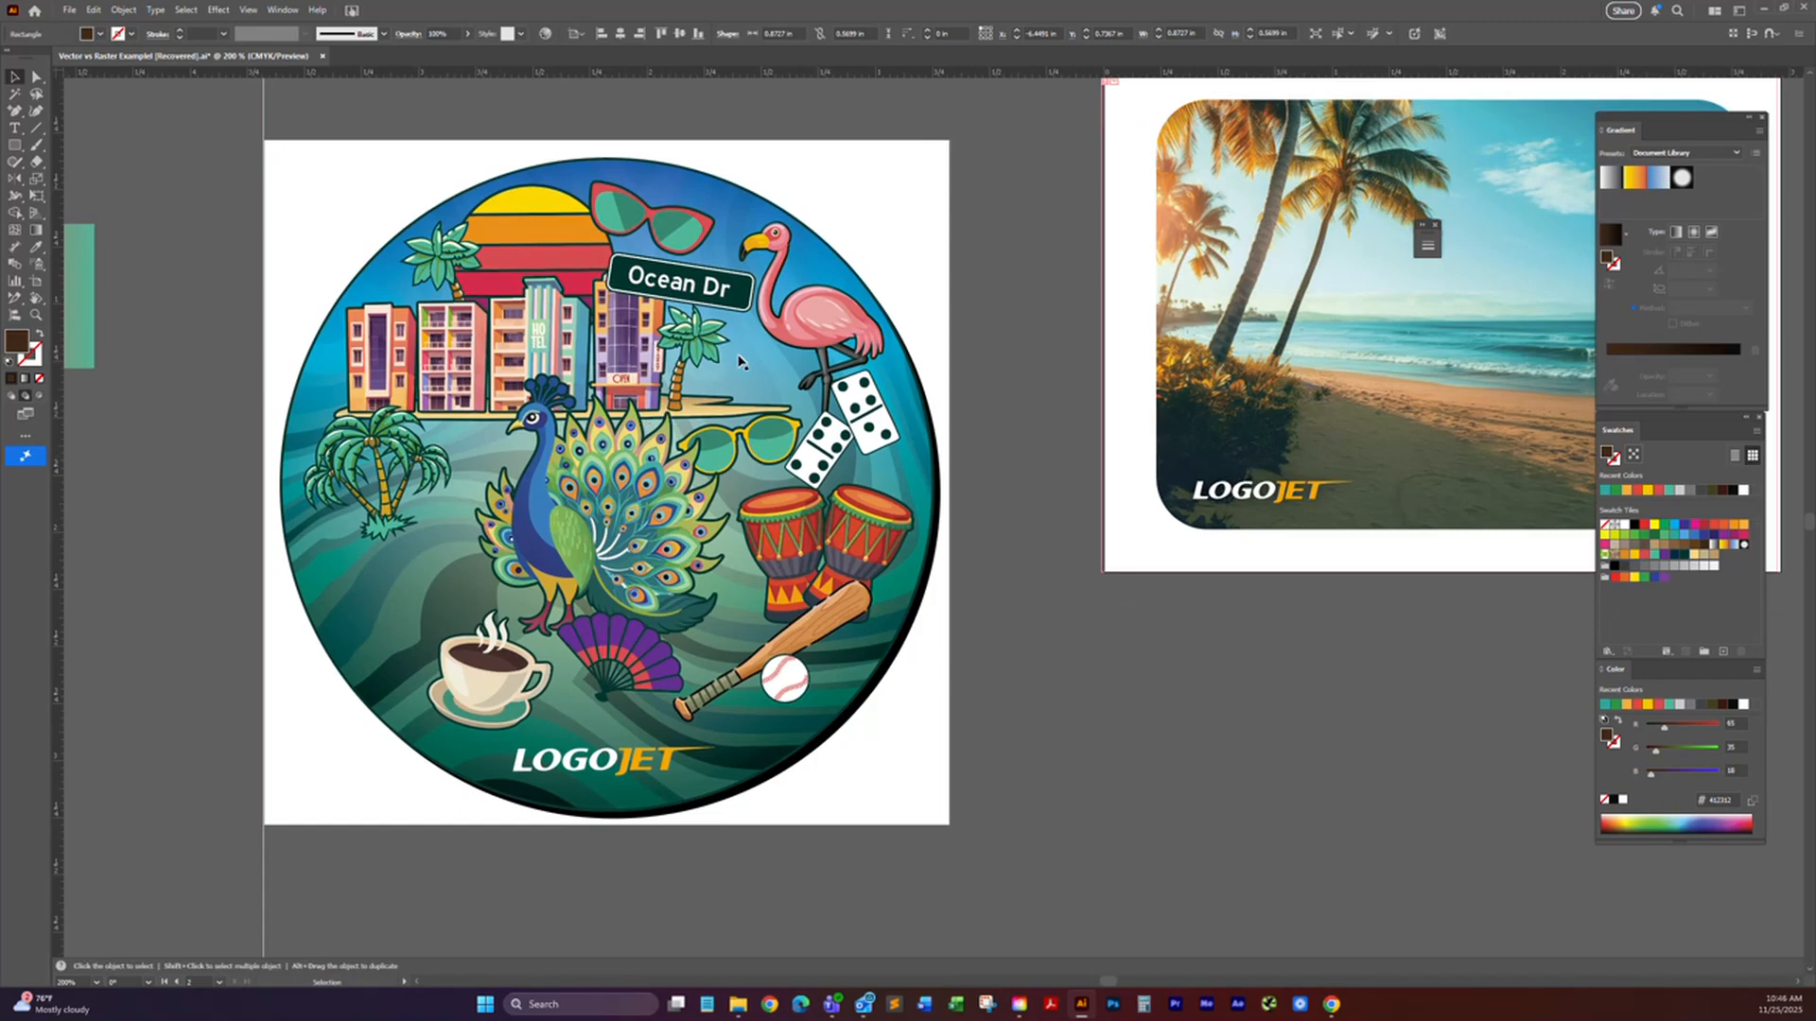
Step: Select only the dark background shape of the Ocean Dr sign with Direct Selection, and deselect it
click(36, 77)
click(186, 149)
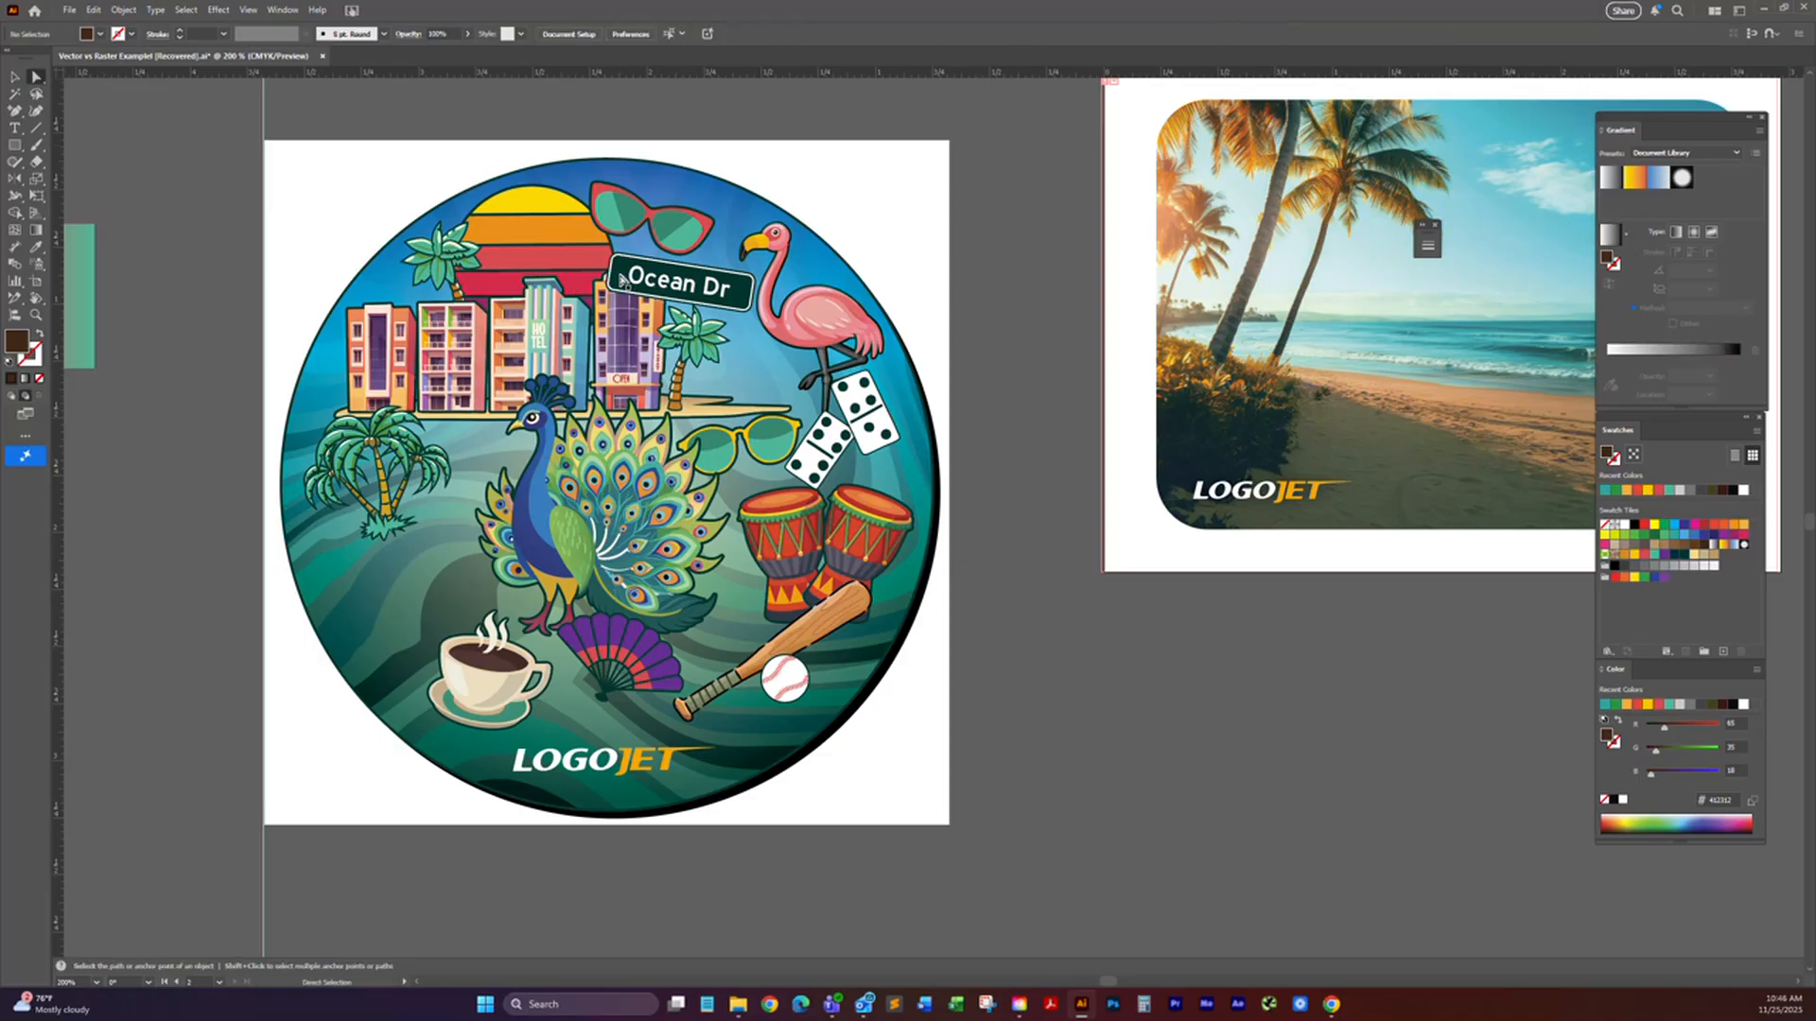
click(627, 285)
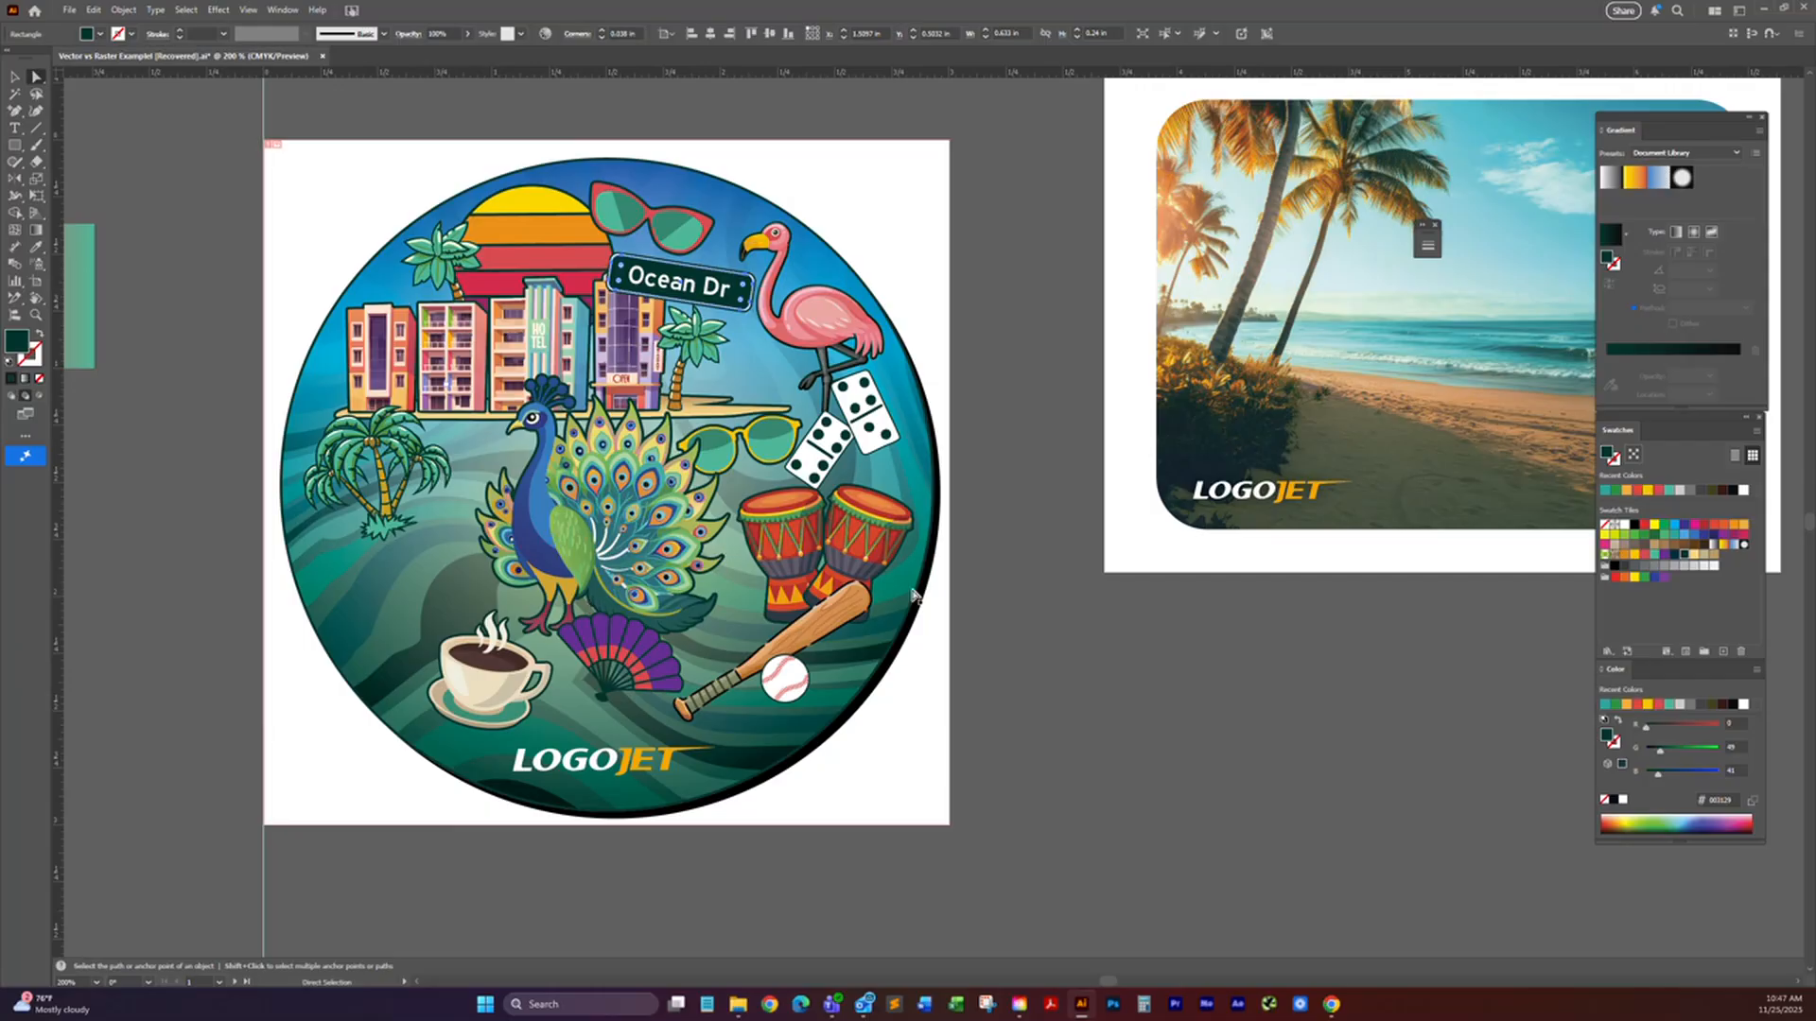
click(17, 78)
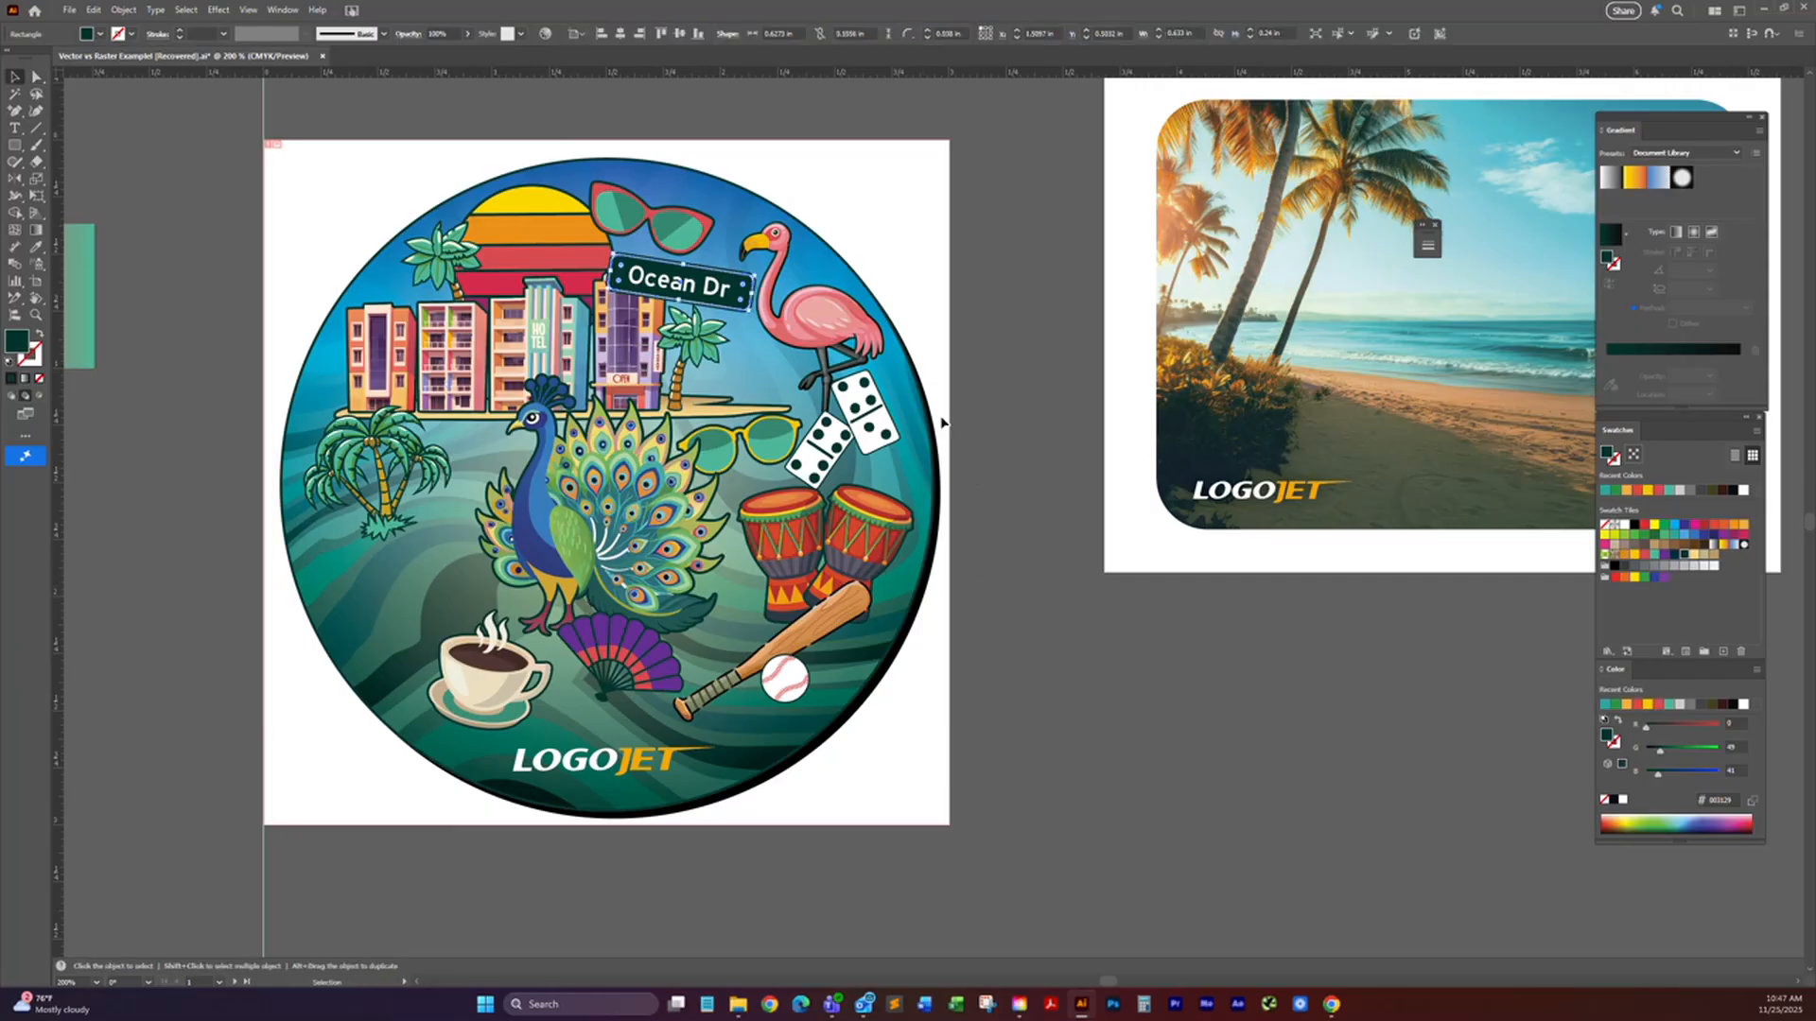
click(994, 412)
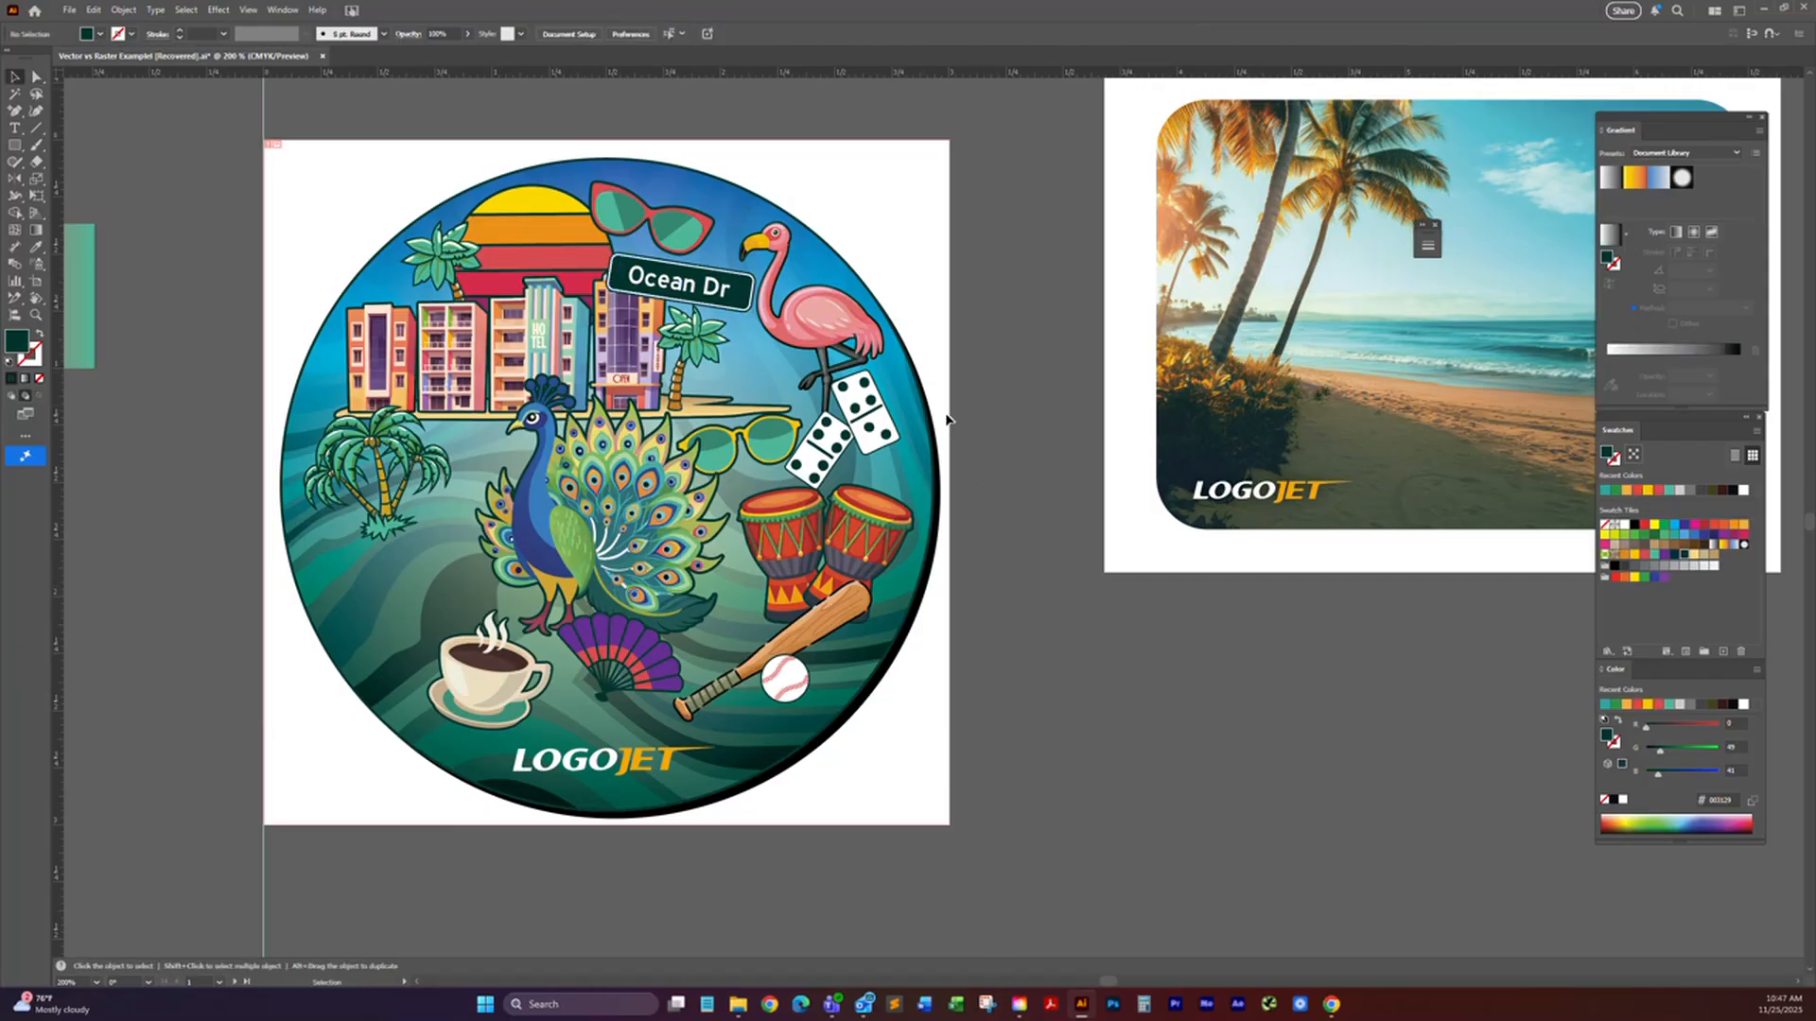